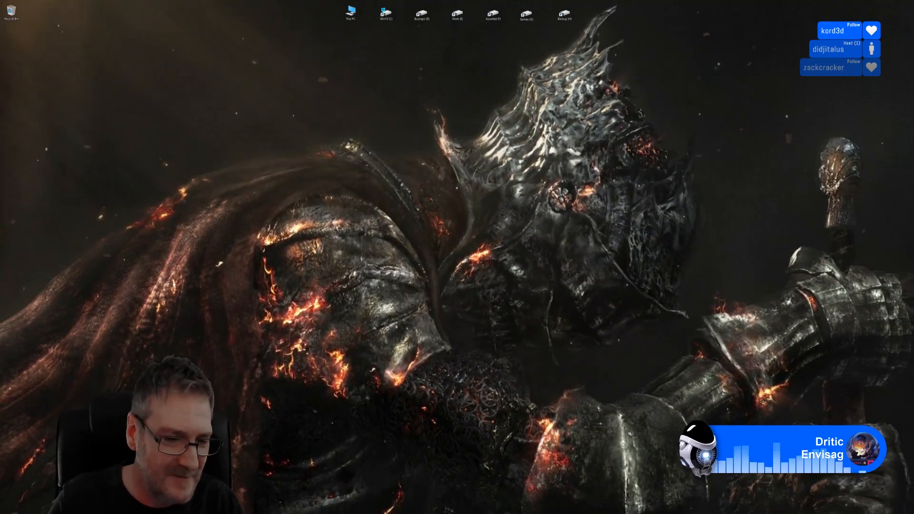
# Switch to the 3ds Max pavilion scene and select the three stone wall pillars standing beside the domed pavilion
pyautogui.hotkey('alt', 'Tab')
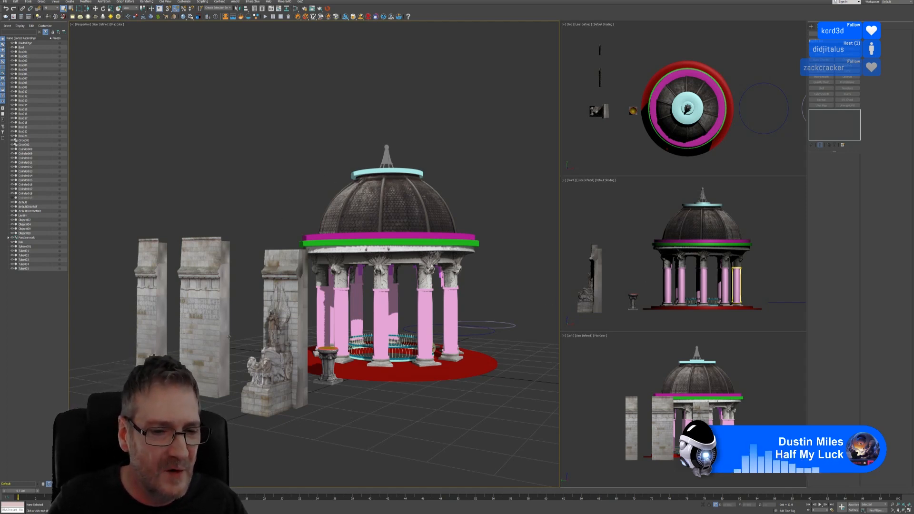
pyautogui.scroll(2, 226, 294)
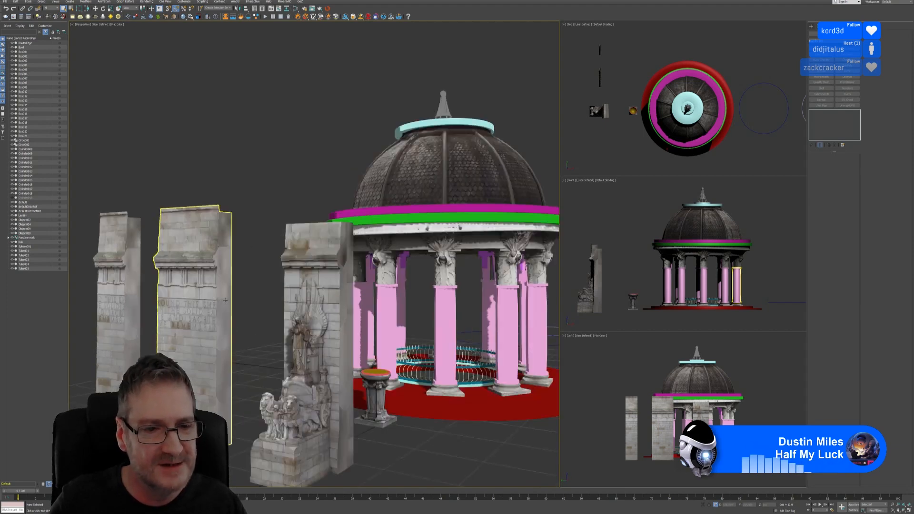
pyautogui.scroll(2, 237, 289)
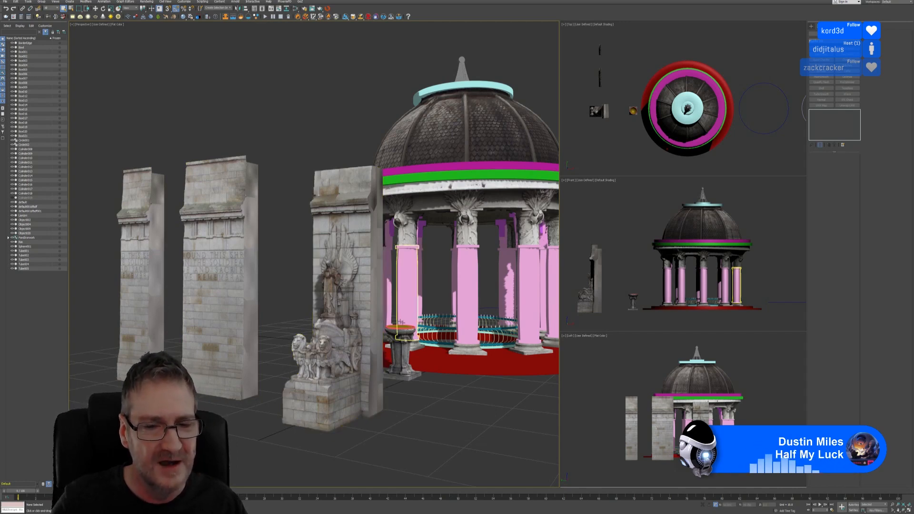
pyautogui.moveTo(401, 389); pyautogui.dragTo(377, 416, button='middle')
pyautogui.scroll(-3, 381, 400)
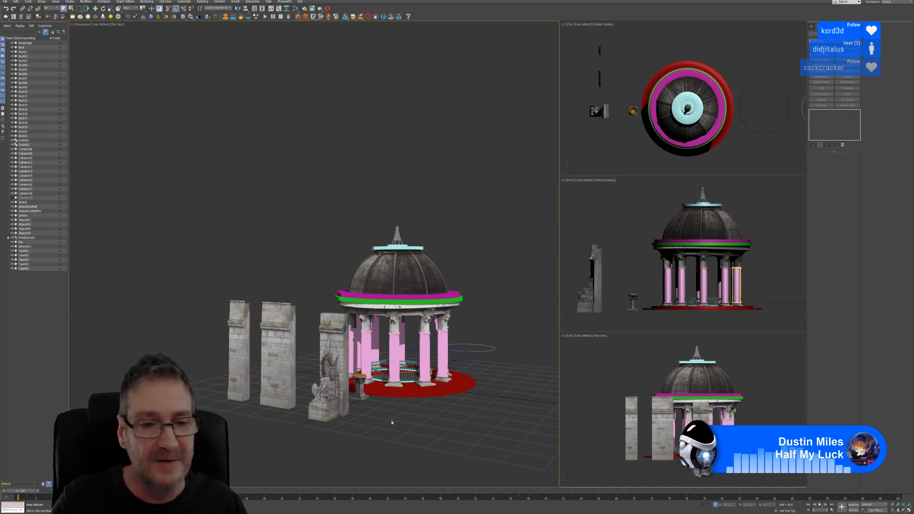
pyautogui.moveTo(277, 270); pyautogui.dragTo(271, 256, button='middle')
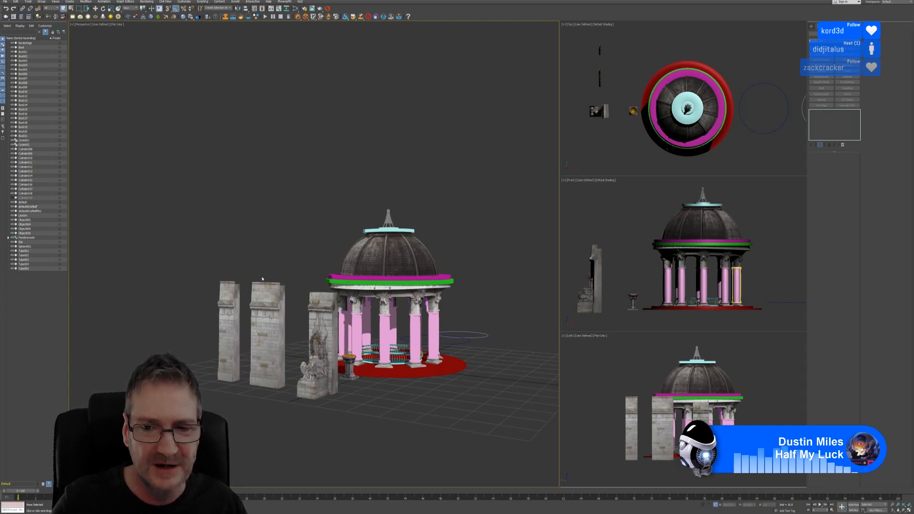
pyautogui.click(236, 342)
pyautogui.keyDown('ctrl'); pyautogui.click(267, 335); pyautogui.keyUp('ctrl')
pyautogui.keyDown('ctrl'); pyautogui.click(324, 343); pyautogui.keyUp('ctrl')
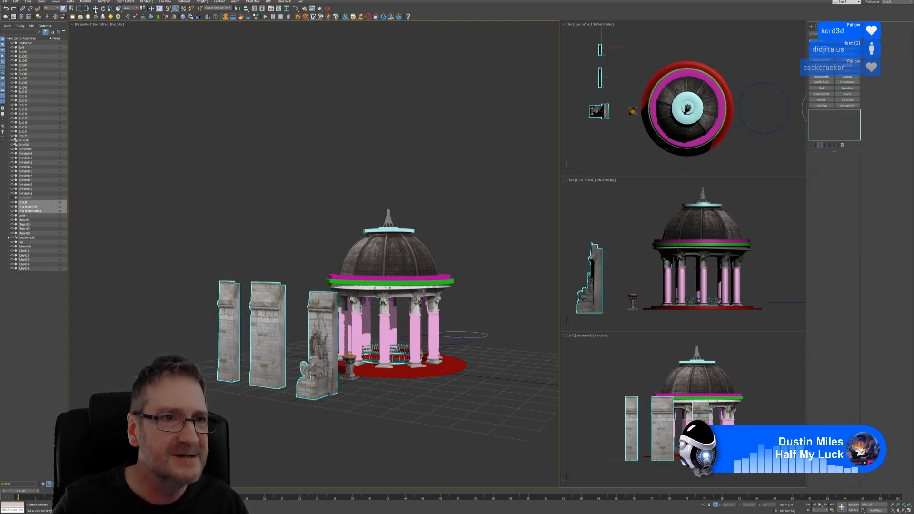
# Clone the three selected pillars in the top view and place the copies farther from the pavilion
pyautogui.click(95, 9)
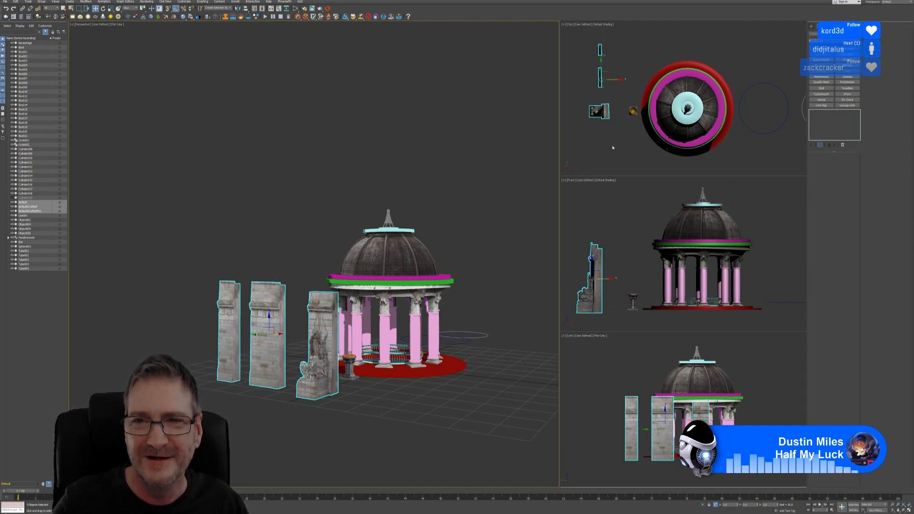
pyautogui.moveTo(613, 147); pyautogui.dragTo(636, 149, button='middle')
pyautogui.scroll(-3, 637, 144)
pyautogui.moveTo(666, 84); pyautogui.dragTo(671, 83, button='middle')
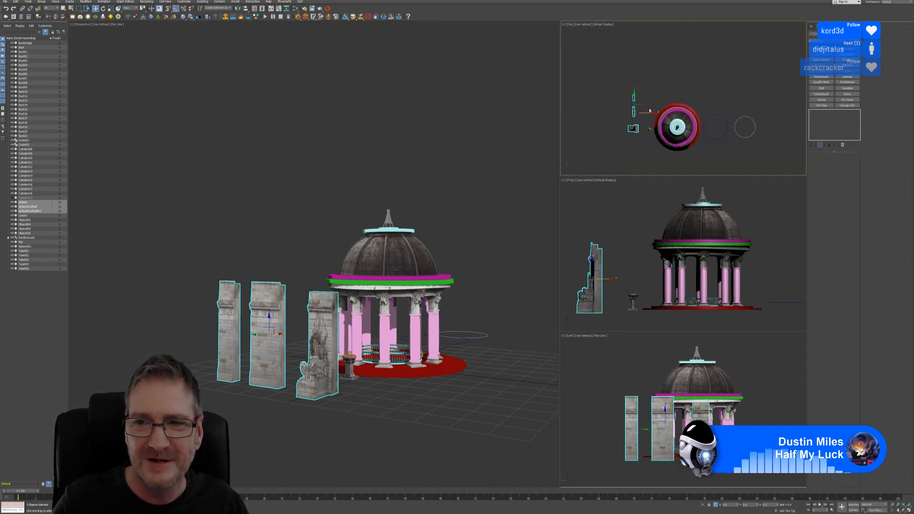
pyautogui.keyDown('shift'); pyautogui.moveTo(649, 115); pyautogui.dragTo(608, 123); pyautogui.keyUp('shift')
pyautogui.click(457, 277)
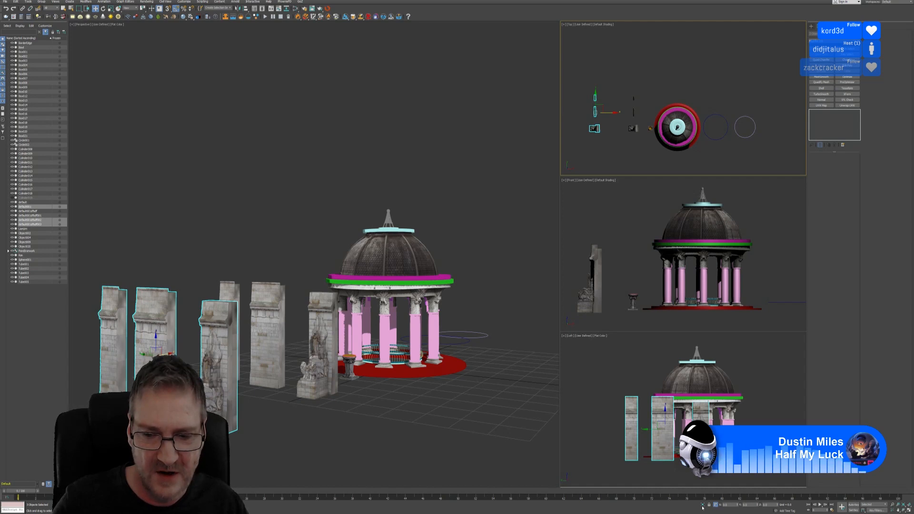
# Isolate the three pillar copies so the rest of the scene is hidden, and clear the selection
pyautogui.moveTo(442, 394); pyautogui.dragTo(450, 388, button='middle')
pyautogui.click(705, 506)
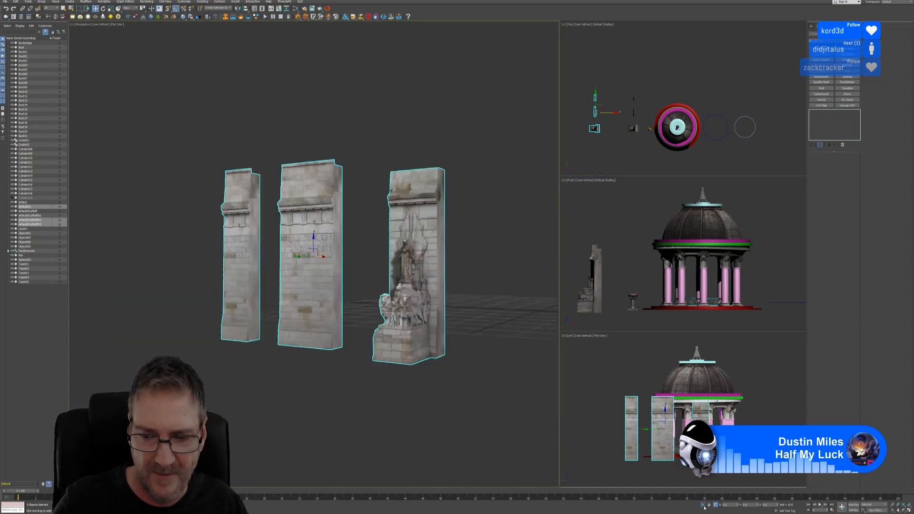
pyautogui.moveTo(452, 294); pyautogui.dragTo(439, 308, button='middle')
pyautogui.click(459, 252)
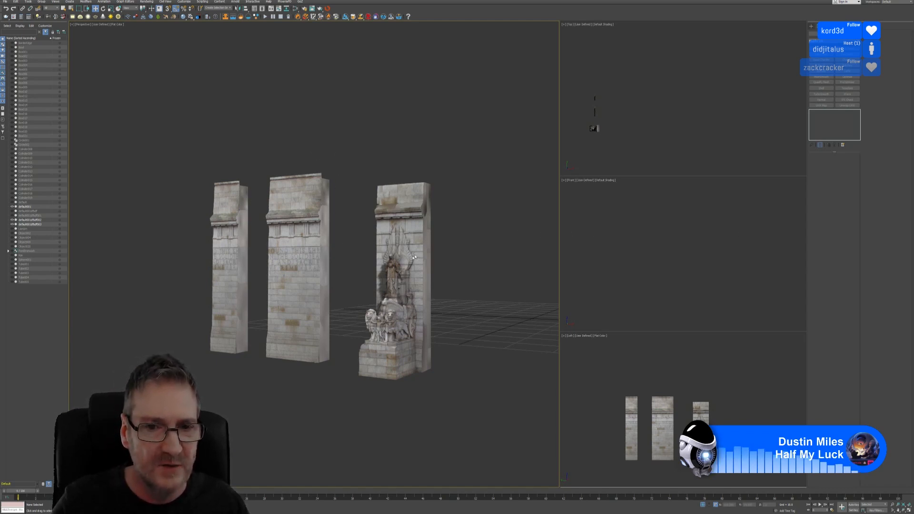
# Delete the plain side face polygons from the copied pillar that carries the lion statues
pyautogui.moveTo(347, 283); pyautogui.dragTo(376, 304, button='middle')
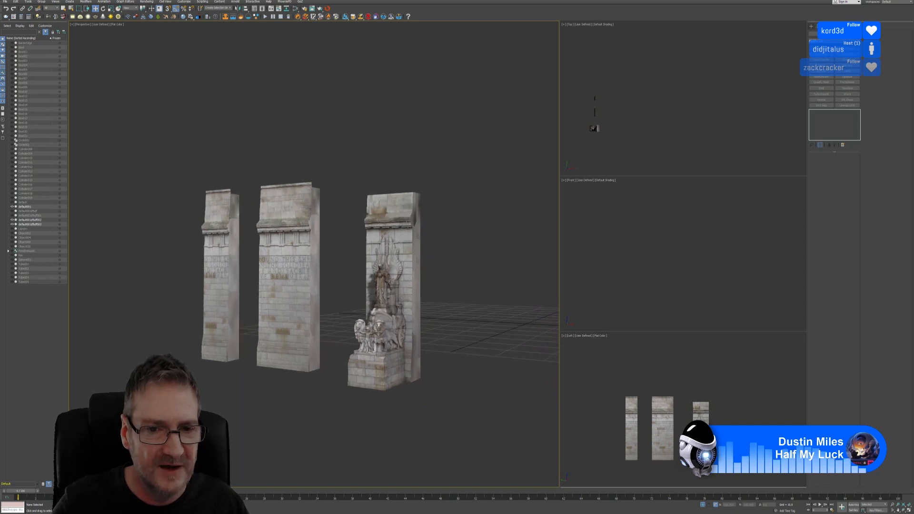
pyautogui.click(407, 289)
pyautogui.scroll(3, 407, 289)
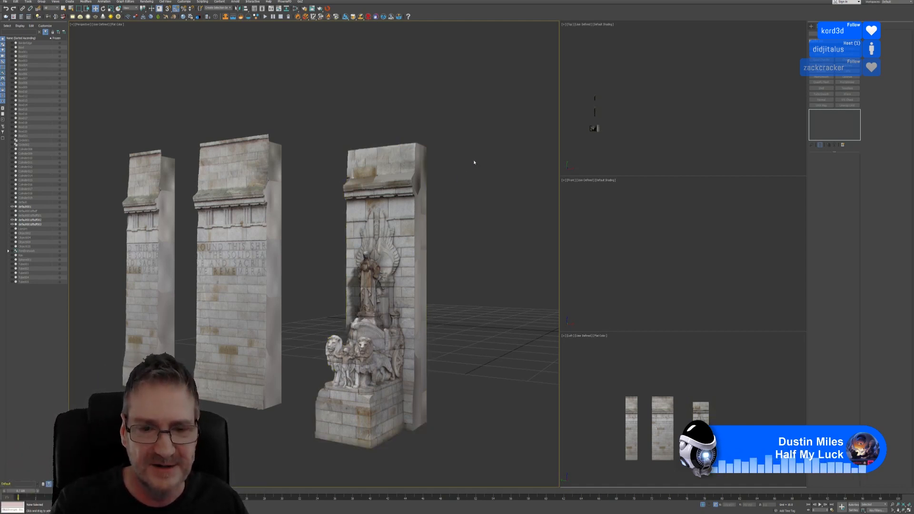
pyautogui.keyDown('alt'); pyautogui.moveTo(475, 163); pyautogui.dragTo(467, 155, button='middle'); pyautogui.keyUp('alt')
pyautogui.keyDown('alt'); pyautogui.moveTo(470, 200); pyautogui.dragTo(427, 210, button='middle'); pyautogui.keyUp('alt')
pyautogui.click(351, 208)
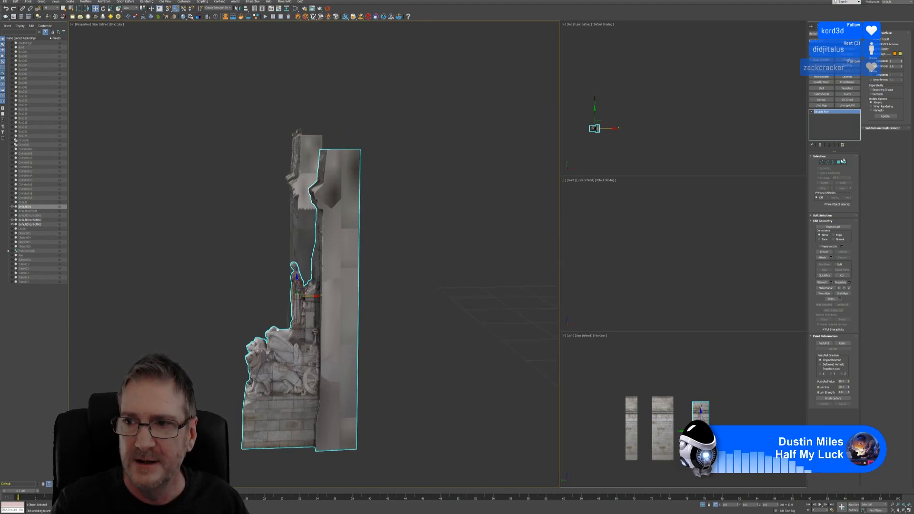
pyautogui.click(843, 161)
pyautogui.click(347, 192)
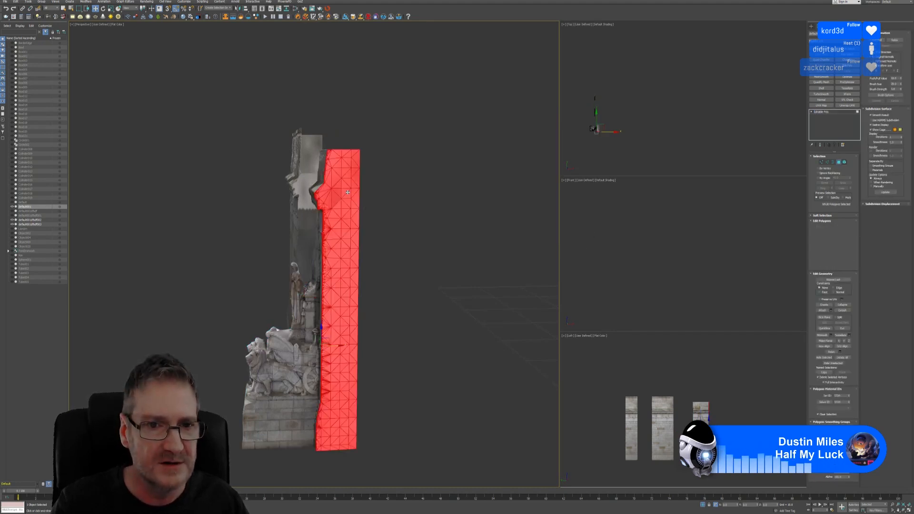
pyautogui.keyDown('alt'); pyautogui.moveTo(347, 193); pyautogui.dragTo(396, 259, button='middle'); pyautogui.keyUp('alt')
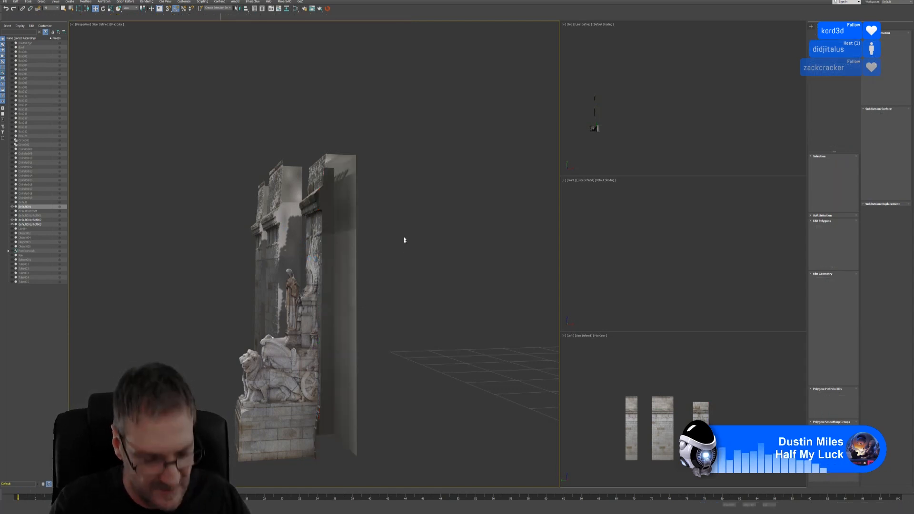
# Select the polygons along the statue pillar's opposite side in the top view and scale them flat along the Y axis
pyautogui.keyDown('alt'); pyautogui.moveTo(403, 242); pyautogui.dragTo(334, 277, button='middle'); pyautogui.keyUp('alt')
pyautogui.click(335, 276)
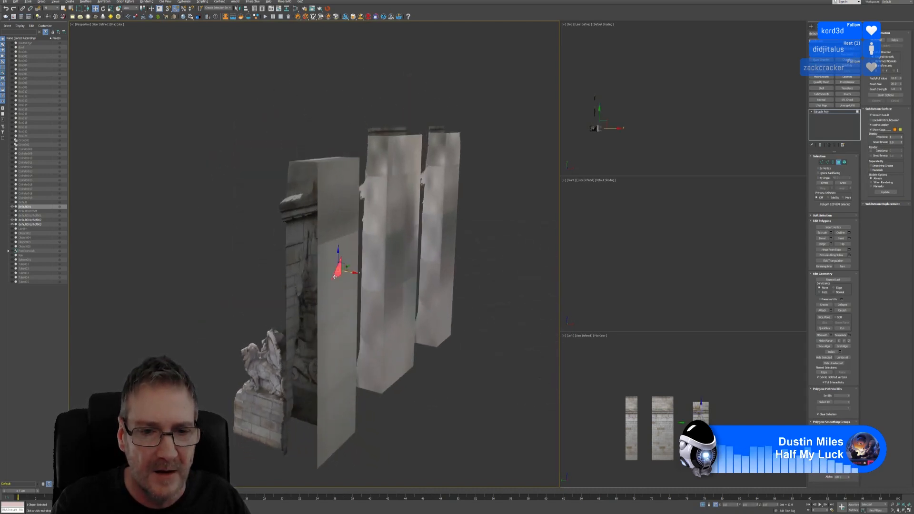
pyautogui.moveTo(630, 135); pyautogui.dragTo(668, 121, button='middle')
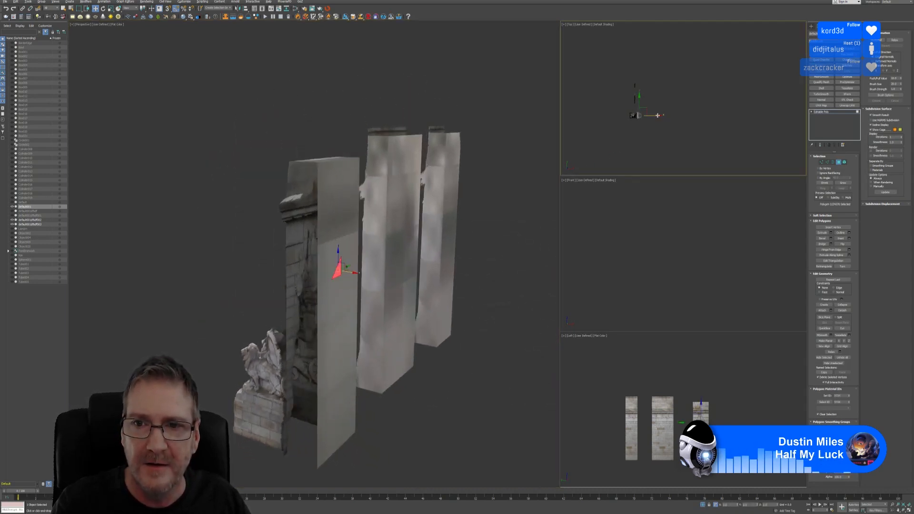
pyautogui.scroll(5, 657, 117)
pyautogui.scroll(3, 590, 110)
pyautogui.moveTo(587, 104); pyautogui.dragTo(666, 102, button='middle')
pyautogui.scroll(3, 674, 96)
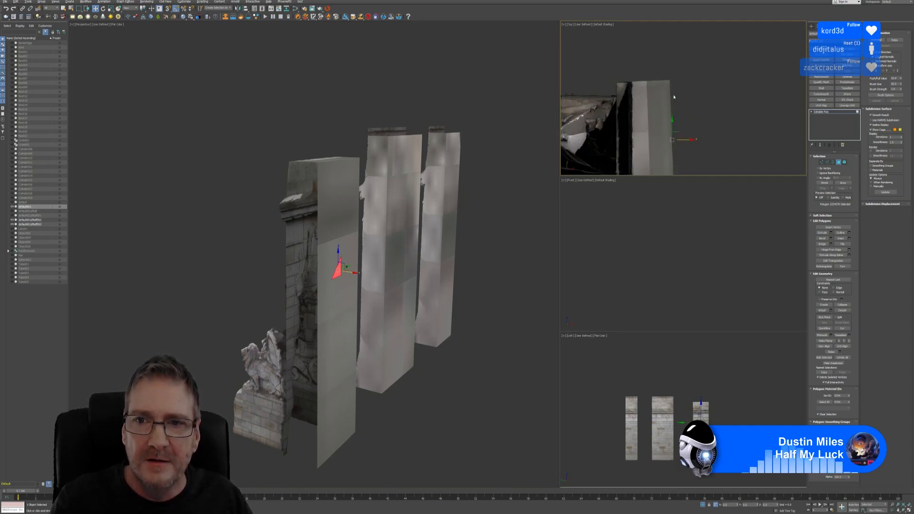
pyautogui.scroll(1, 627, 67)
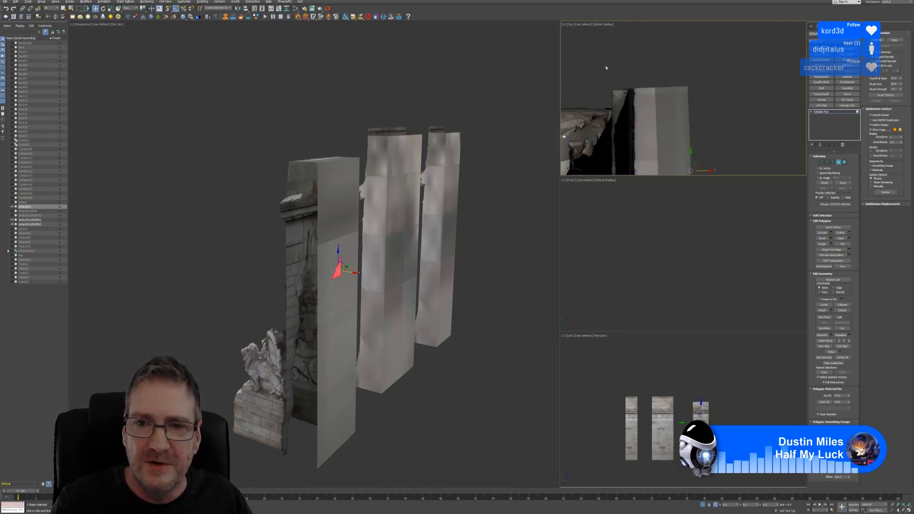
pyautogui.moveTo(605, 66); pyautogui.dragTo(696, 93)
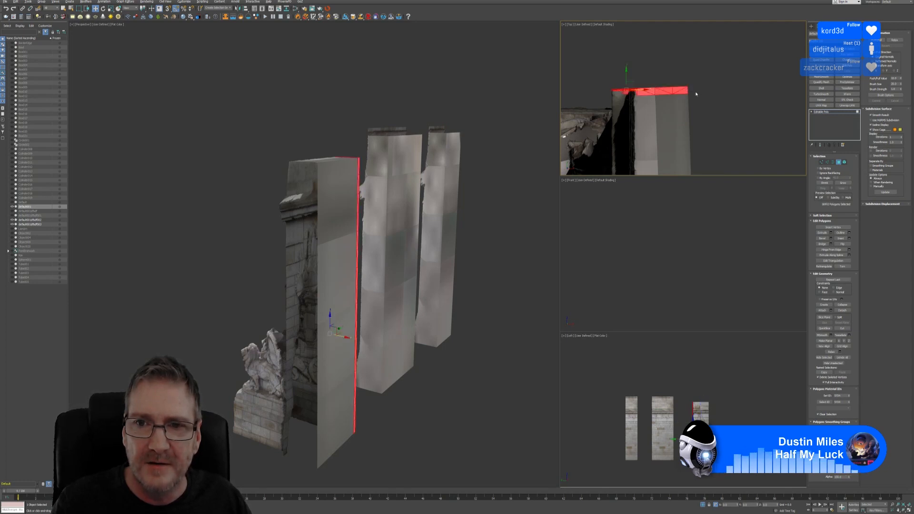
pyautogui.keyDown('alt'); pyautogui.moveTo(443, 242); pyautogui.dragTo(523, 259, button='middle'); pyautogui.keyUp('alt')
pyautogui.keyDown('alt'); pyautogui.moveTo(384, 261); pyautogui.dragTo(361, 244, button='middle'); pyautogui.keyUp('alt')
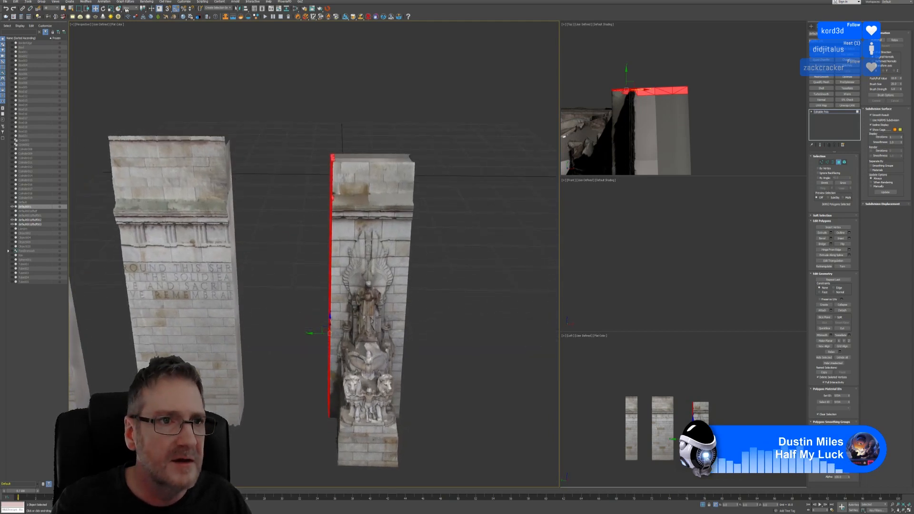
pyautogui.click(110, 8)
pyautogui.moveTo(354, 334); pyautogui.dragTo(1, 408)
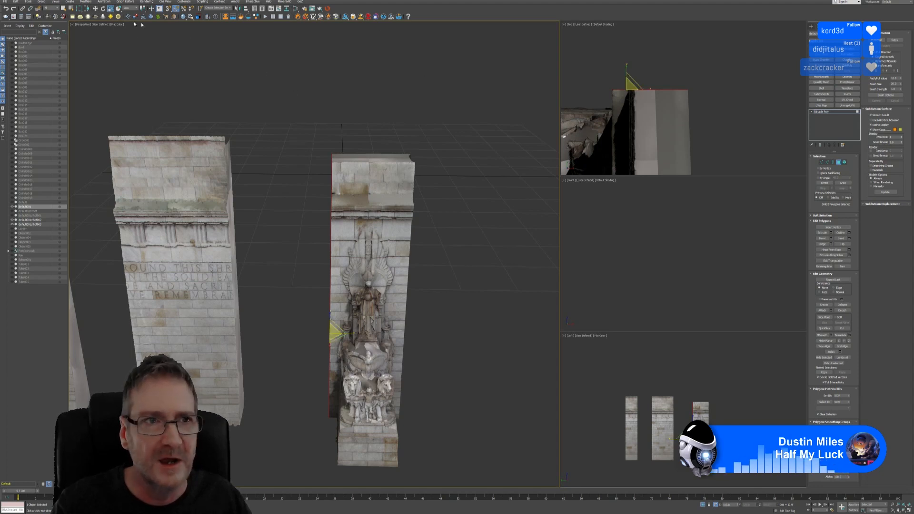
pyautogui.click(63, 8)
# Delete the flattened side polygons from the statue pillar
pyautogui.moveTo(374, 129); pyautogui.dragTo(419, 134, button='middle')
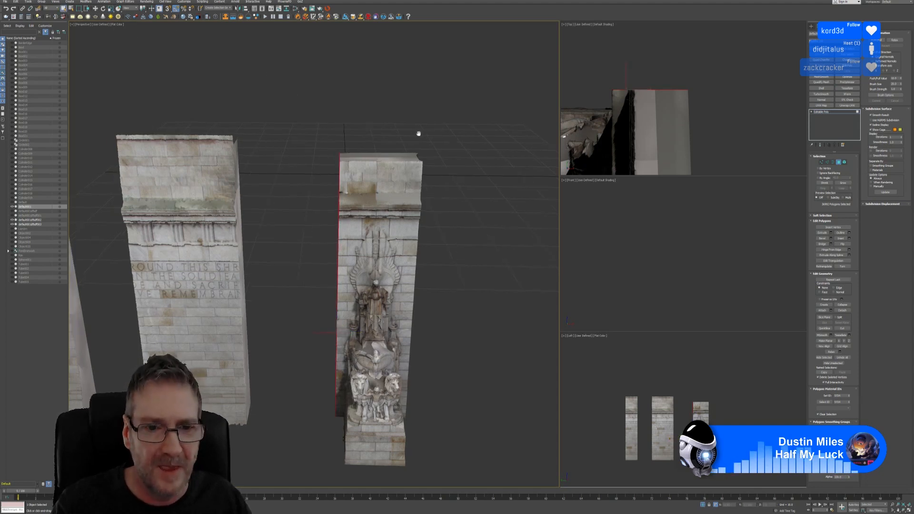
pyautogui.keyDown('alt'); pyautogui.moveTo(304, 156); pyautogui.dragTo(360, 162, button='middle'); pyautogui.keyUp('alt')
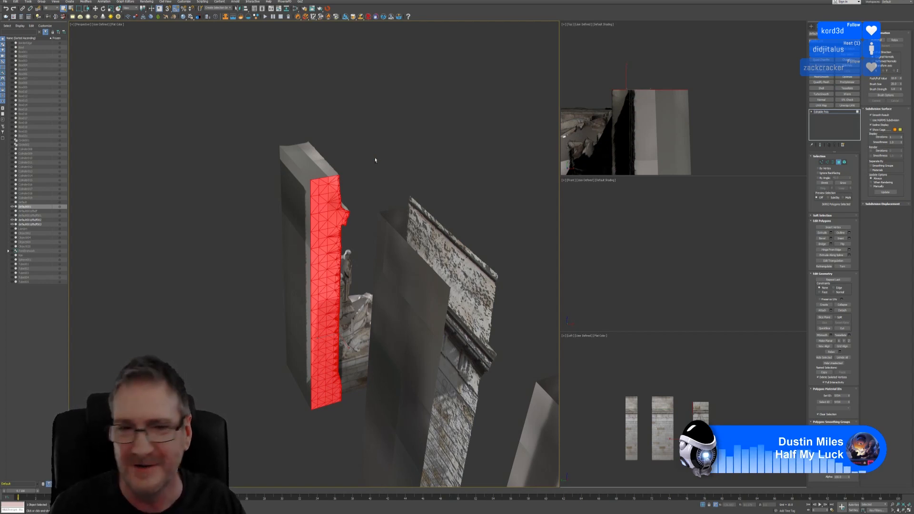
pyautogui.press('Delete')
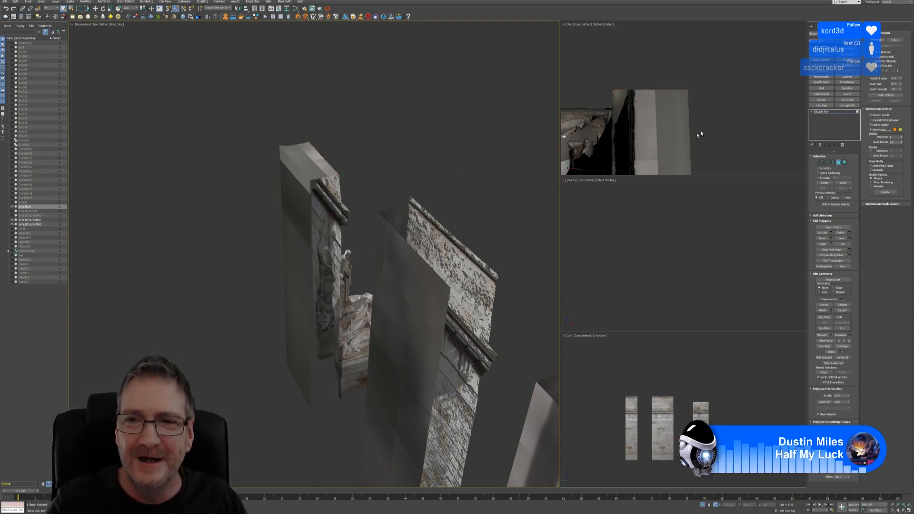
# Select the statue pillar's back and top polygons in the top view and delete them, leaving only the sculpted front
pyautogui.moveTo(714, 106); pyautogui.dragTo(694, 90, button='middle')
pyautogui.scroll(-4, 710, 79)
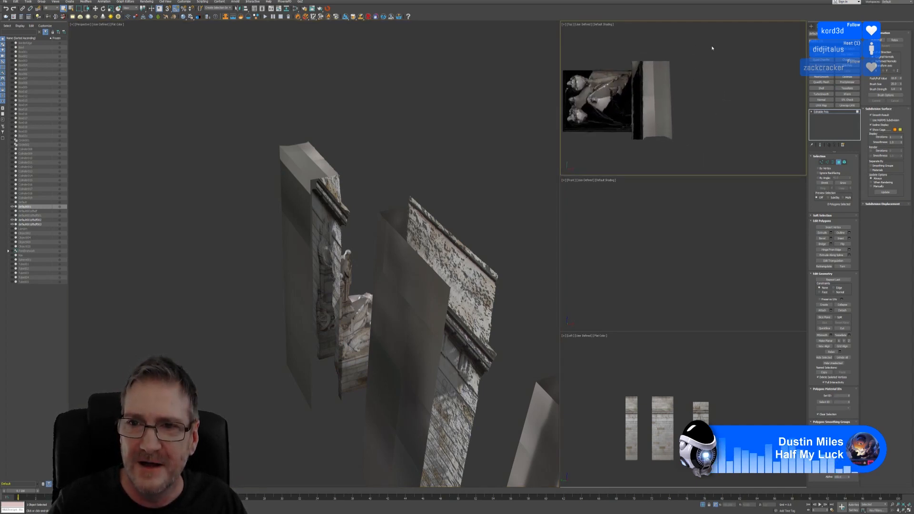
pyautogui.moveTo(707, 76); pyautogui.dragTo(648, 162)
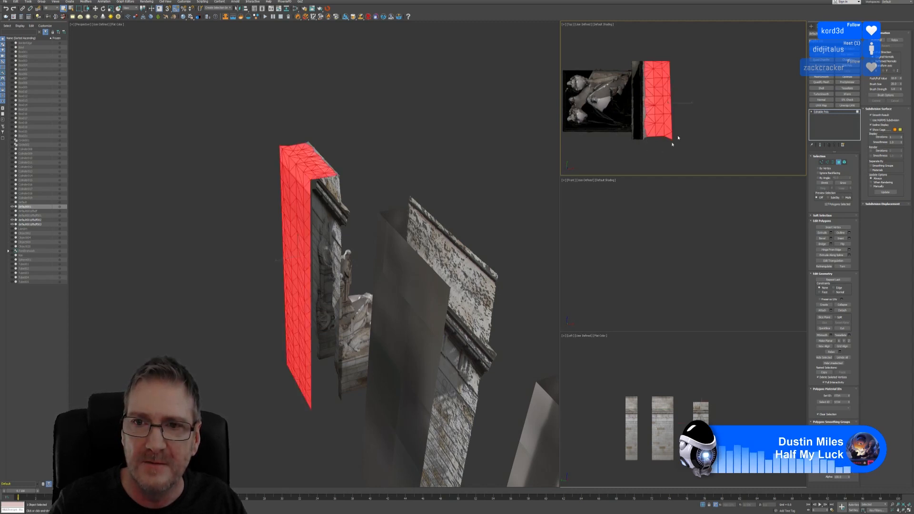
pyautogui.moveTo(712, 40); pyautogui.dragTo(714, 56)
pyautogui.moveTo(653, 163); pyautogui.dragTo(646, 163)
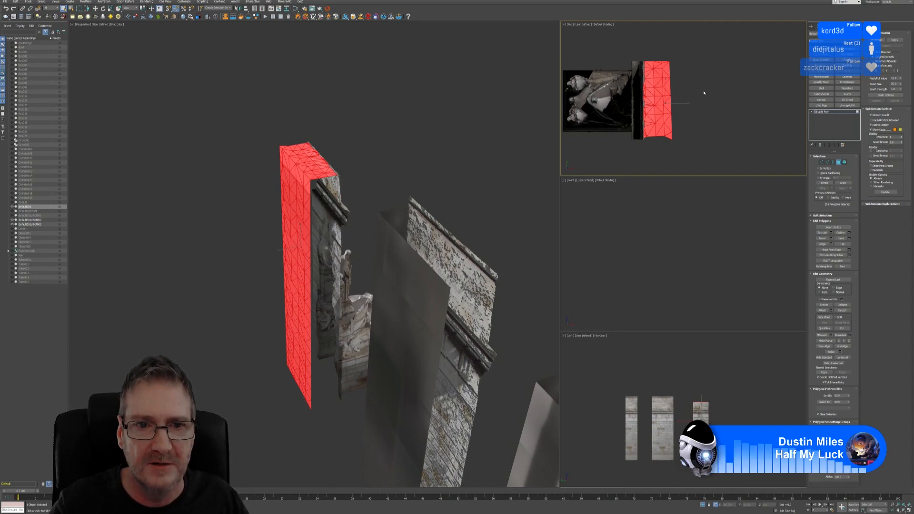
pyautogui.moveTo(343, 159)
pyautogui.keyDown('alt'); pyautogui.mouseDown(button='middle')
pyautogui.moveTo(301, 157)
pyautogui.moveTo(360, 156)
pyautogui.mouseUp(button='middle'); pyautogui.keyUp('alt')
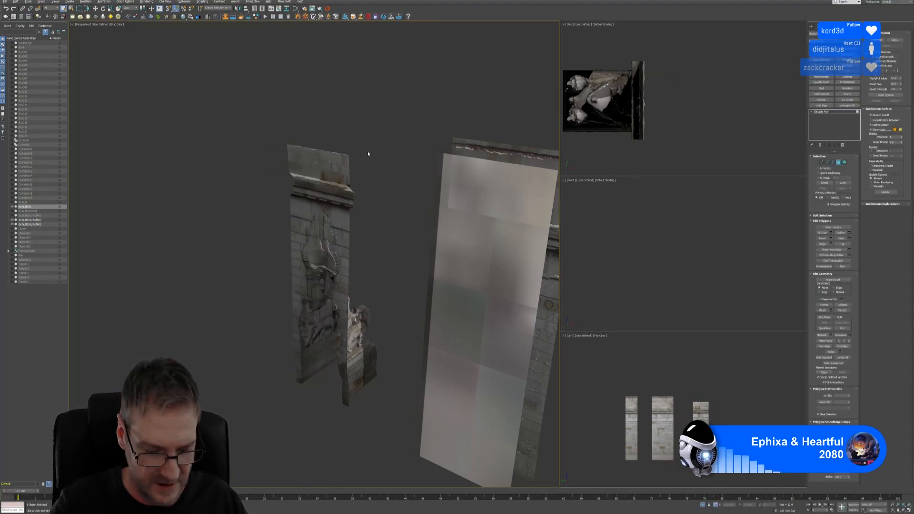
pyautogui.keyDown('alt'); pyautogui.moveTo(369, 153); pyautogui.dragTo(294, 149, button='middle'); pyautogui.keyUp('alt')
# Maximize the left view and examine the fronts of the three pillars up close
pyautogui.rightClick(673, 364)
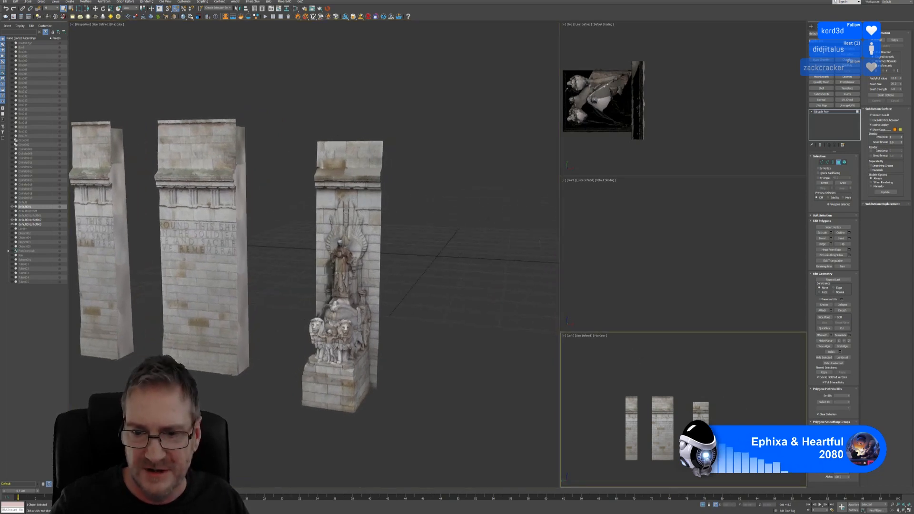
pyautogui.hotkey('alt', 'w')
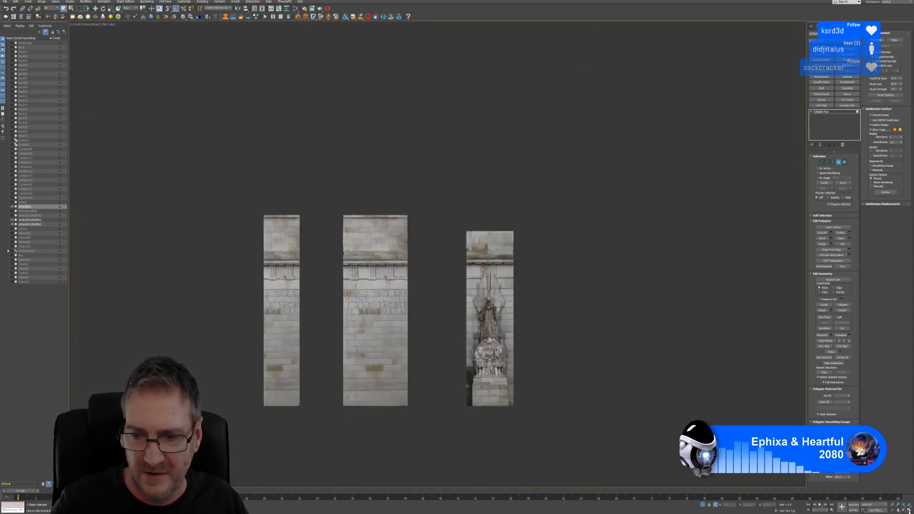
pyautogui.moveTo(421, 227); pyautogui.dragTo(421, 177, button='middle')
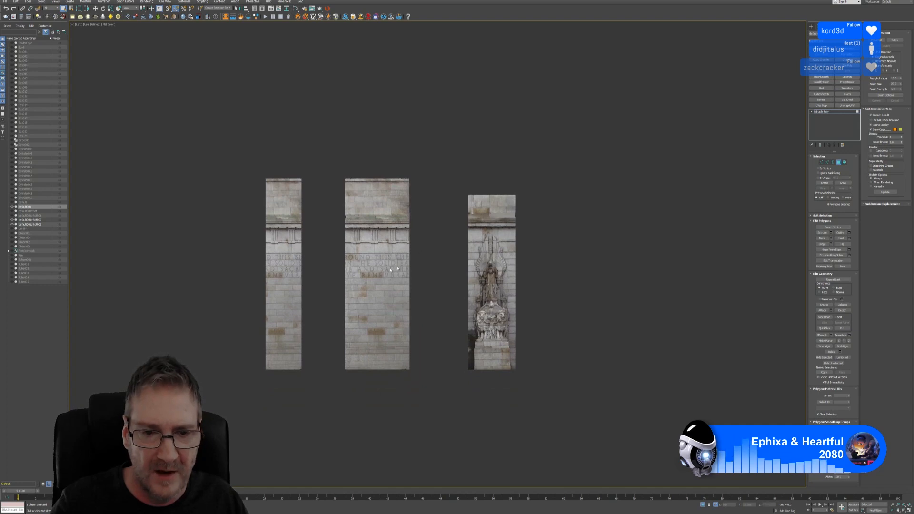
pyautogui.scroll(2, 398, 269)
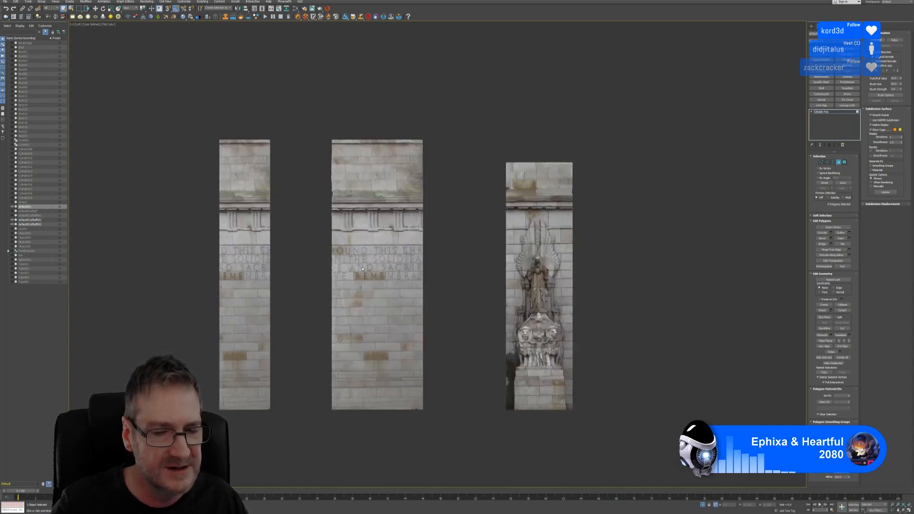
pyautogui.scroll(2, 361, 270)
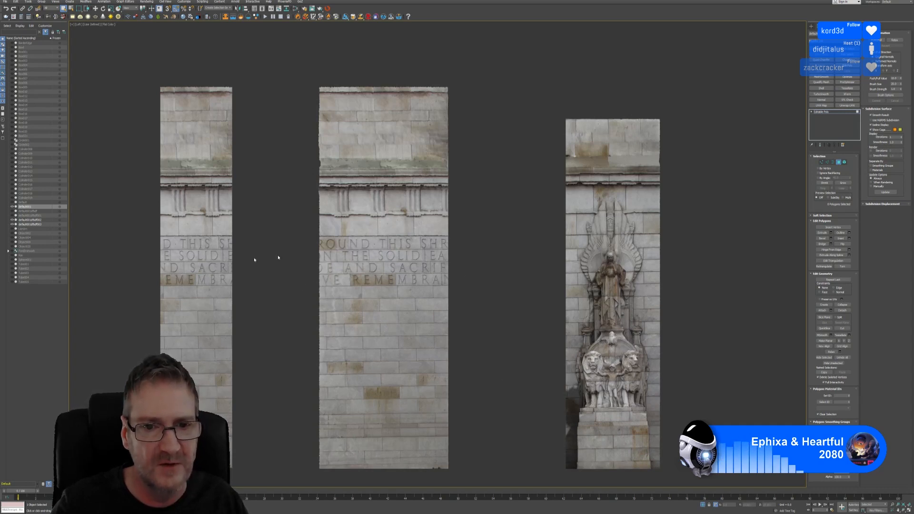
# Leave polygon editing on the statue pillar, then select the wide inscribed pillar and move it horizontally onto the statue pillar in the left view
pyautogui.scroll(-4, 510, 198)
pyautogui.moveTo(468, 186); pyautogui.dragTo(416, 201, button='middle')
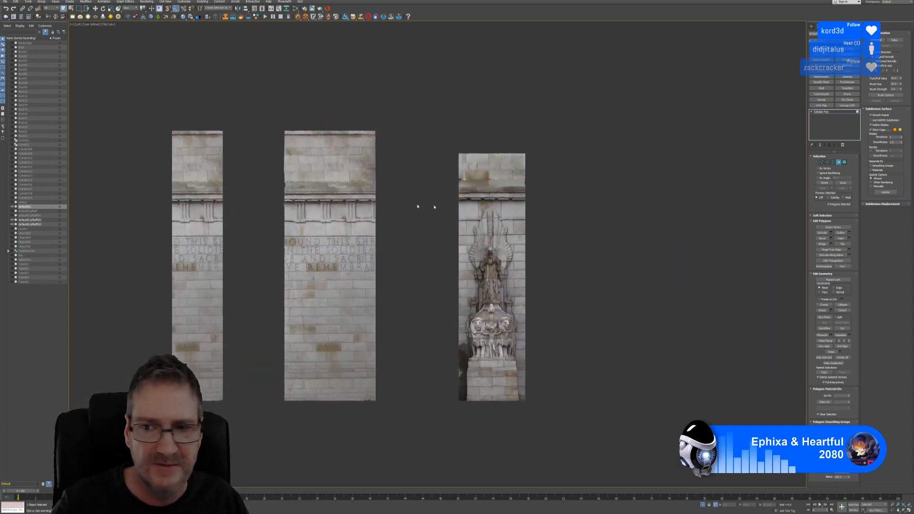
pyautogui.click(839, 164)
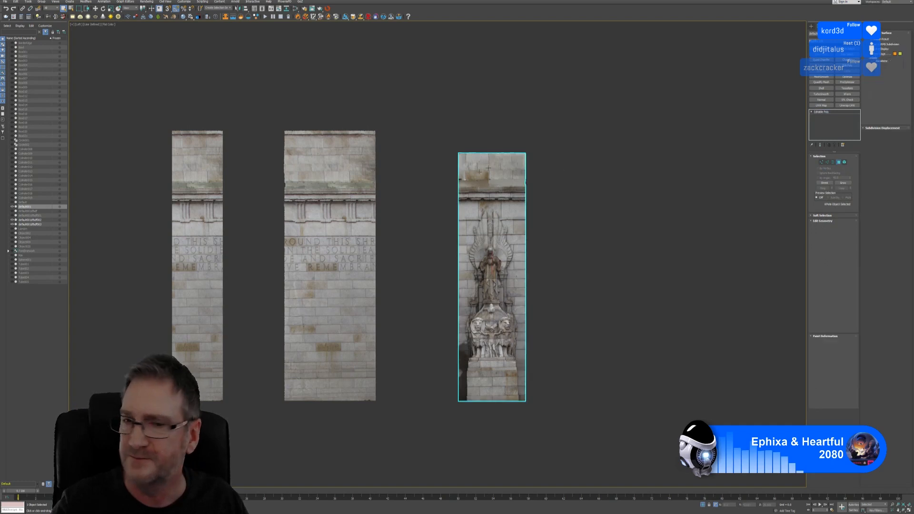
pyautogui.click(404, 189)
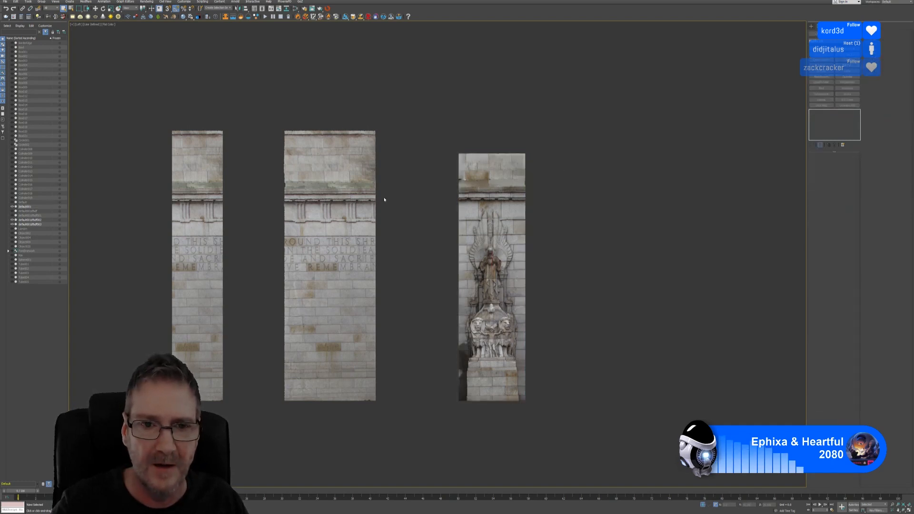
pyautogui.click(371, 211)
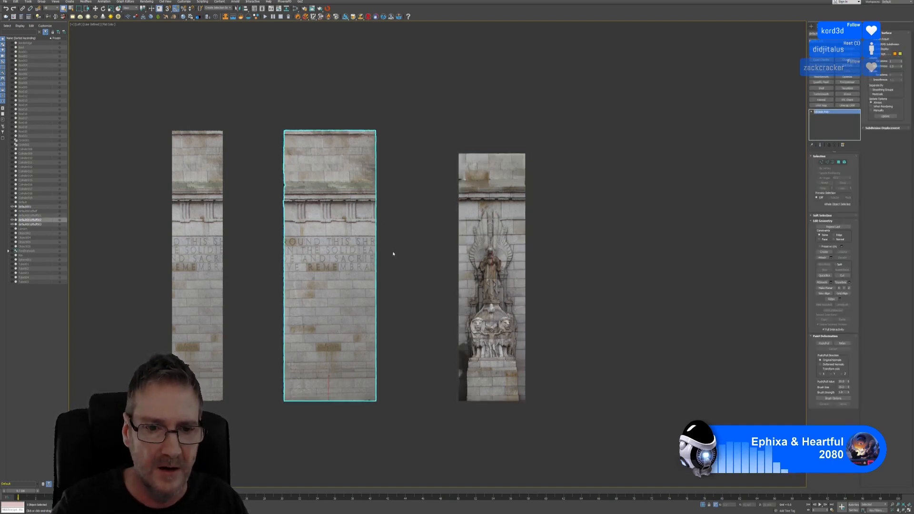
pyautogui.click(96, 9)
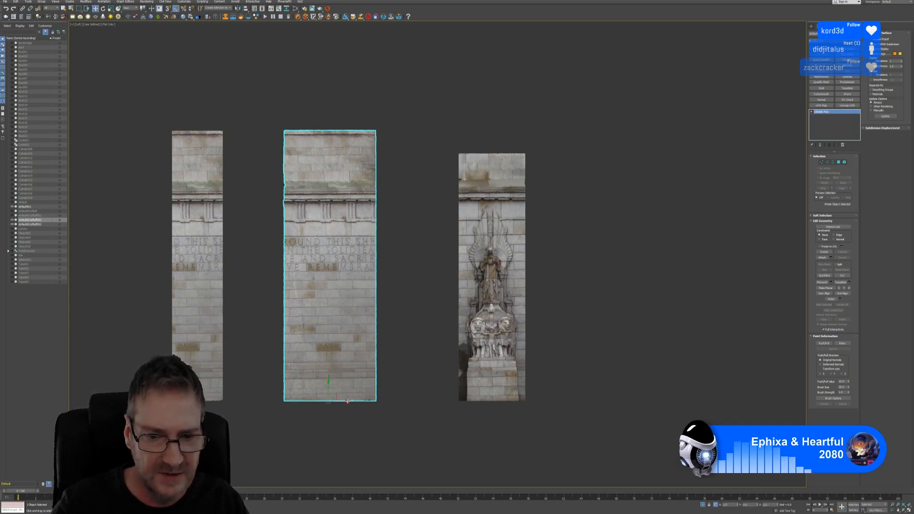
pyautogui.moveTo(348, 401); pyautogui.dragTo(503, 410)
# Shift the inscribed pillar backward in the perspective view so it sits behind the statue pillar
pyautogui.click(909, 510)
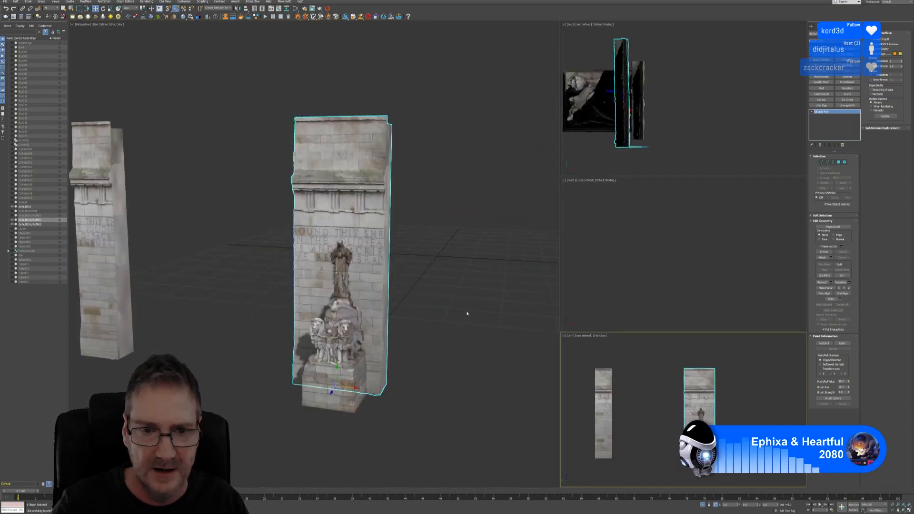
pyautogui.moveTo(467, 313); pyautogui.dragTo(448, 327, button='middle')
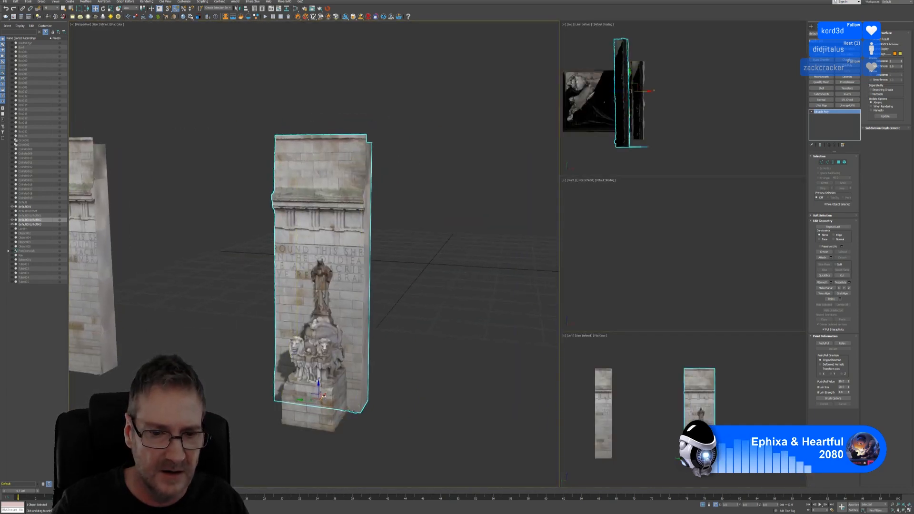
pyautogui.moveTo(327, 396); pyautogui.dragTo(337, 386)
pyautogui.moveTo(764, 410); pyautogui.dragTo(756, 407, button='middle')
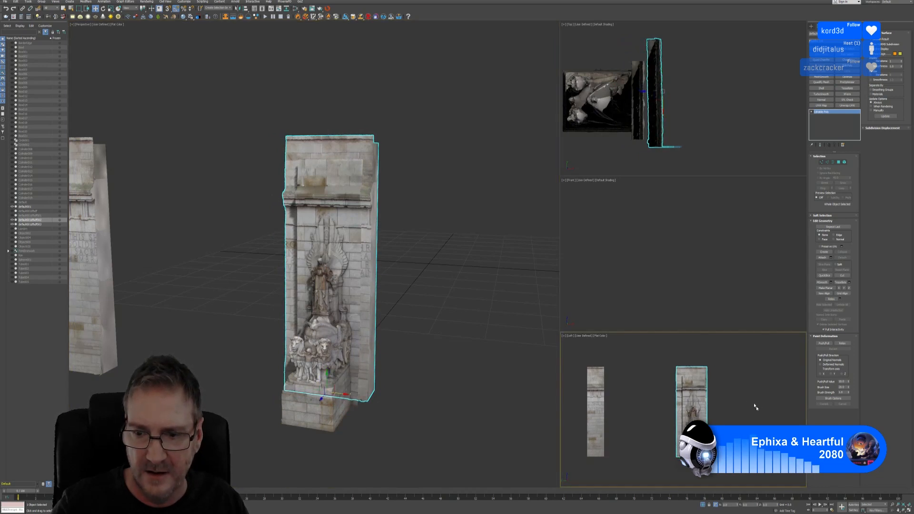
# Adjust the inscribed pillar's horizontal position in the maximized left view so it is centered behind the statue pillar
pyautogui.click(908, 510)
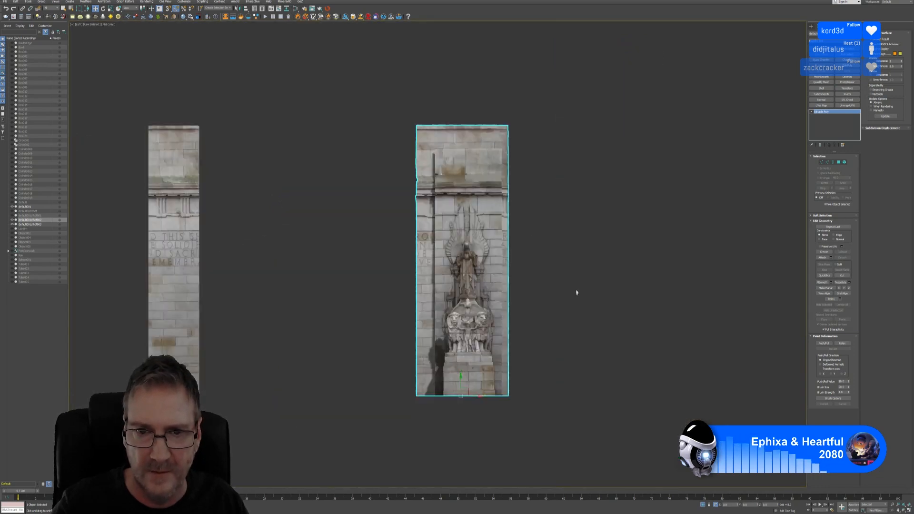
pyautogui.moveTo(576, 292); pyautogui.dragTo(559, 302, button='middle')
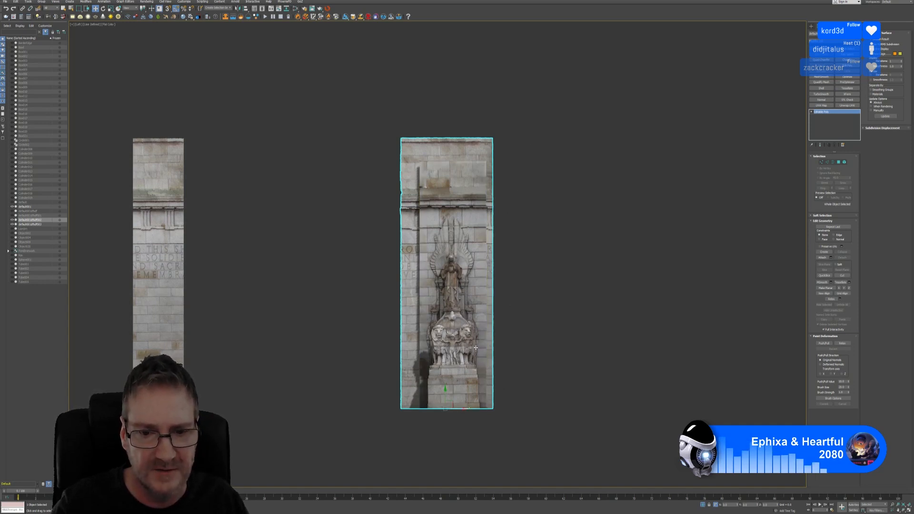
pyautogui.moveTo(461, 408); pyautogui.dragTo(560, 408)
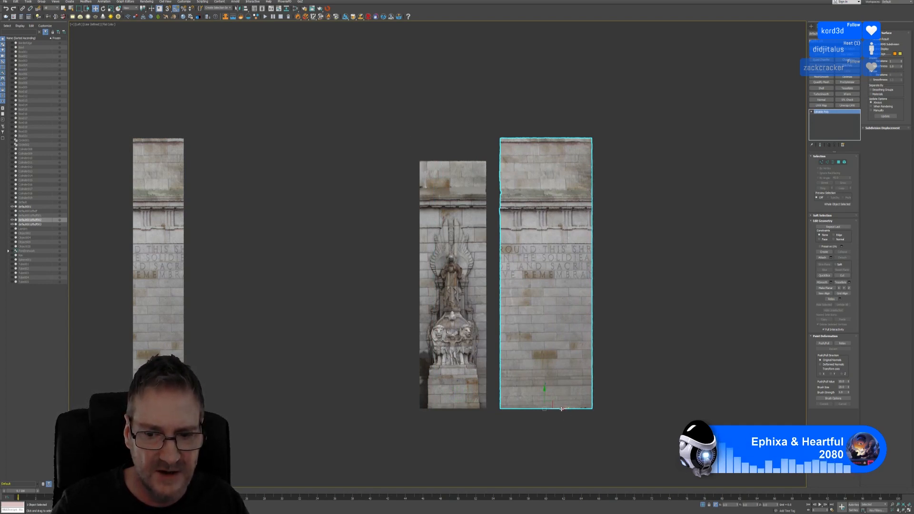
pyautogui.moveTo(561, 409); pyautogui.dragTo(469, 391)
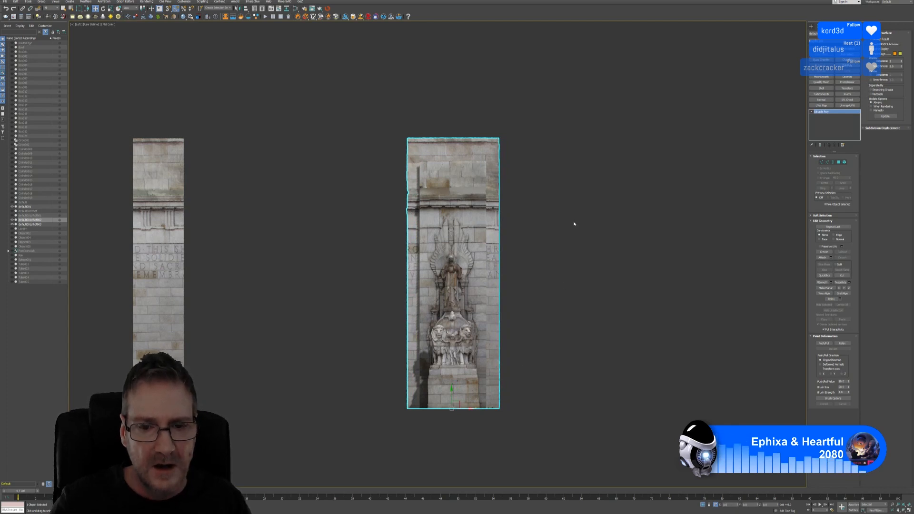
# Select the inscribed pillar's vertices protruding past one edge of the statue pillar and scale them flat along the X axis
pyautogui.scroll(3, 580, 221)
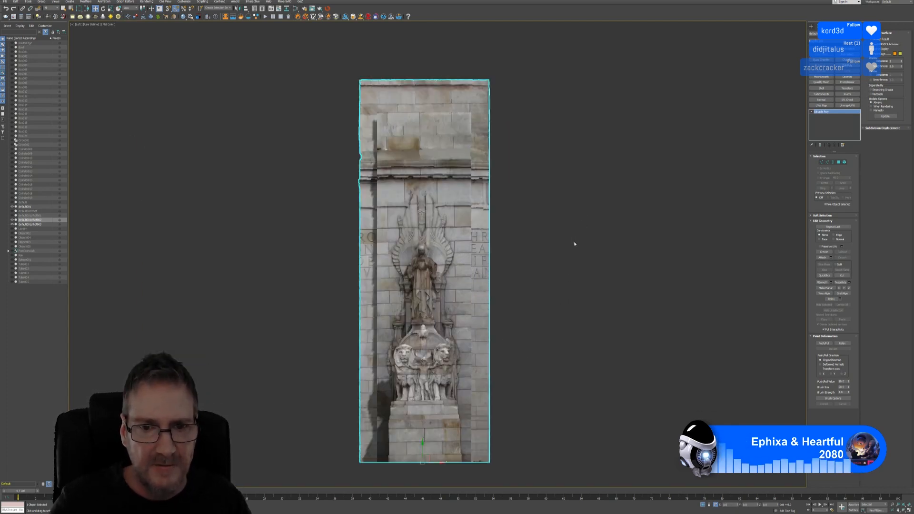
pyautogui.moveTo(590, 219); pyautogui.dragTo(595, 220, button='middle')
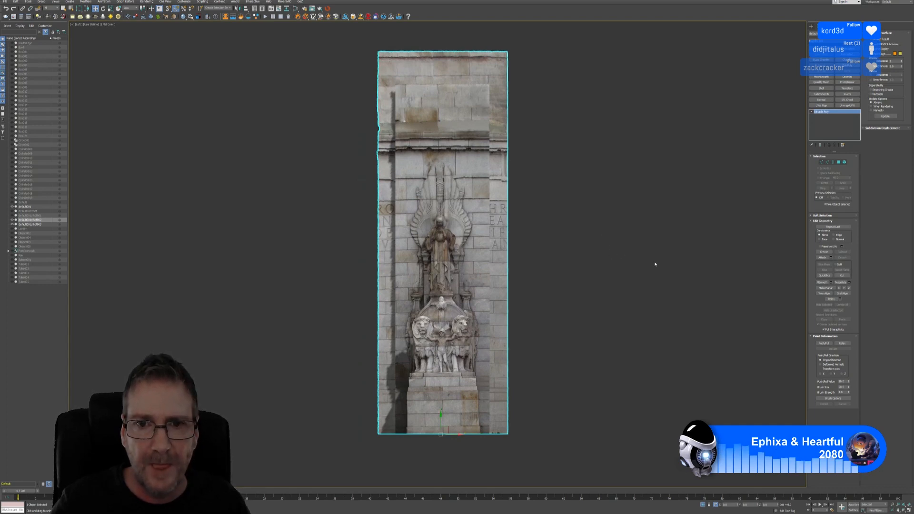
pyautogui.click(821, 163)
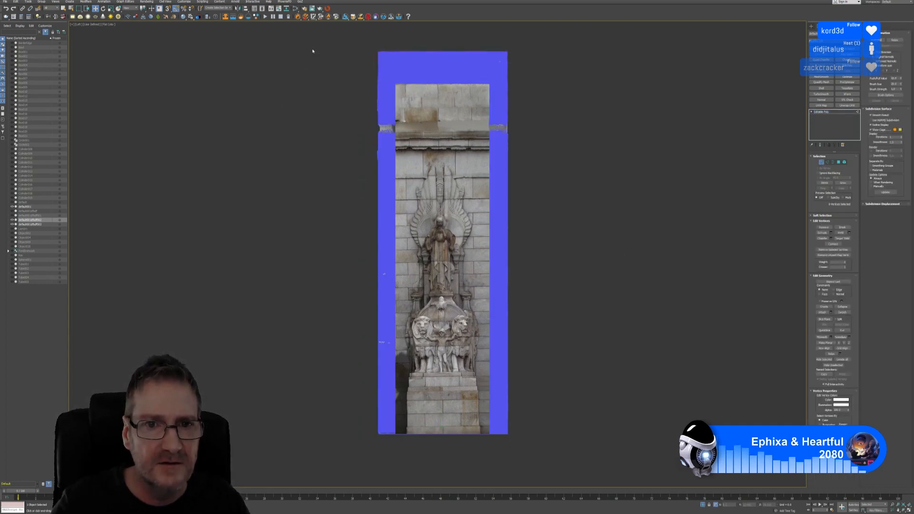
pyautogui.moveTo(307, 41); pyautogui.dragTo(388, 466)
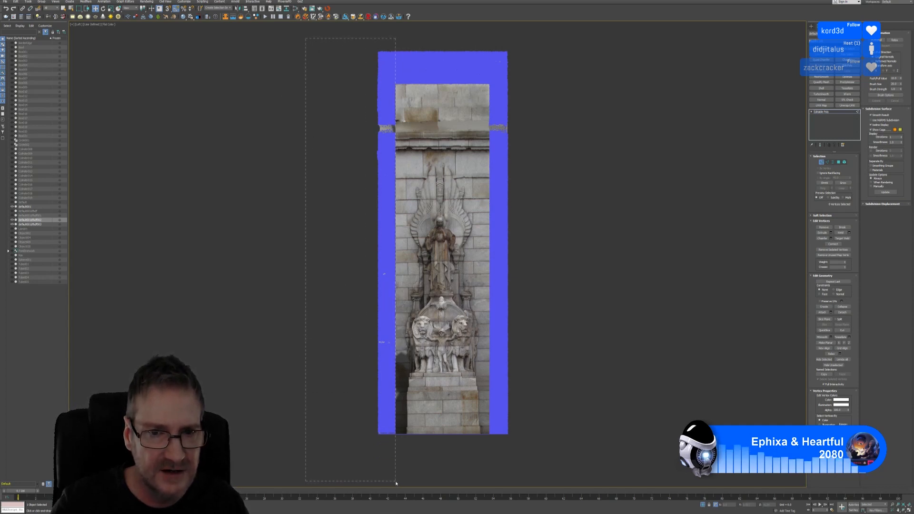
pyautogui.moveTo(396, 483); pyautogui.dragTo(395, 483)
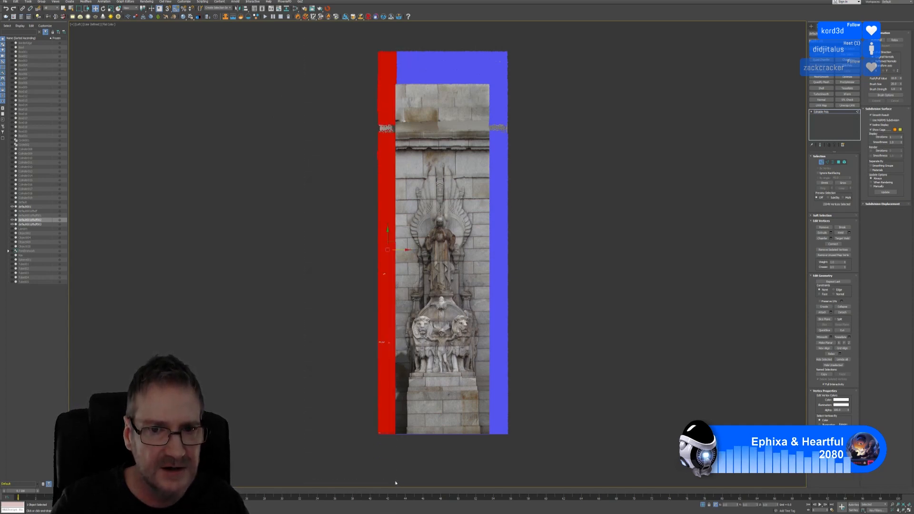
pyautogui.click(111, 9)
pyautogui.moveTo(410, 250); pyautogui.dragTo(252, 257)
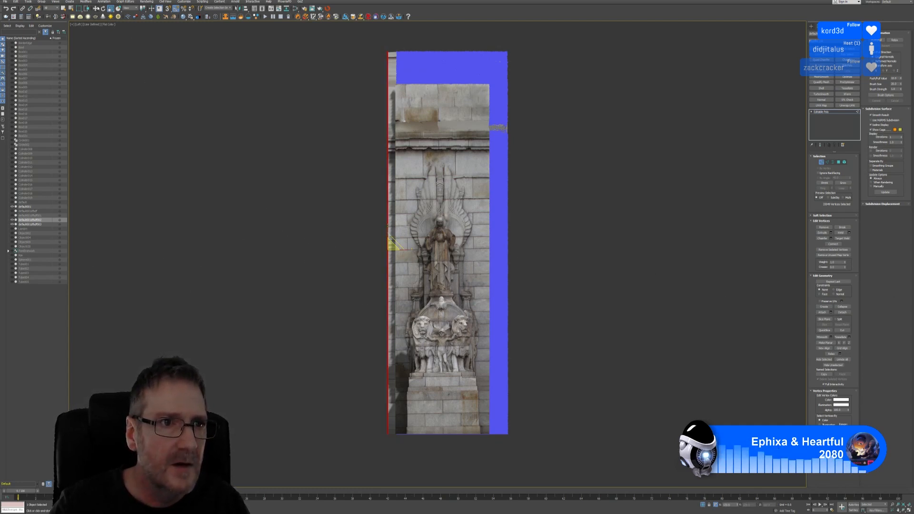
# Move the flattened vertices along X to line up with the statue pillar's edge
pyautogui.press('w')
pyautogui.press('z')
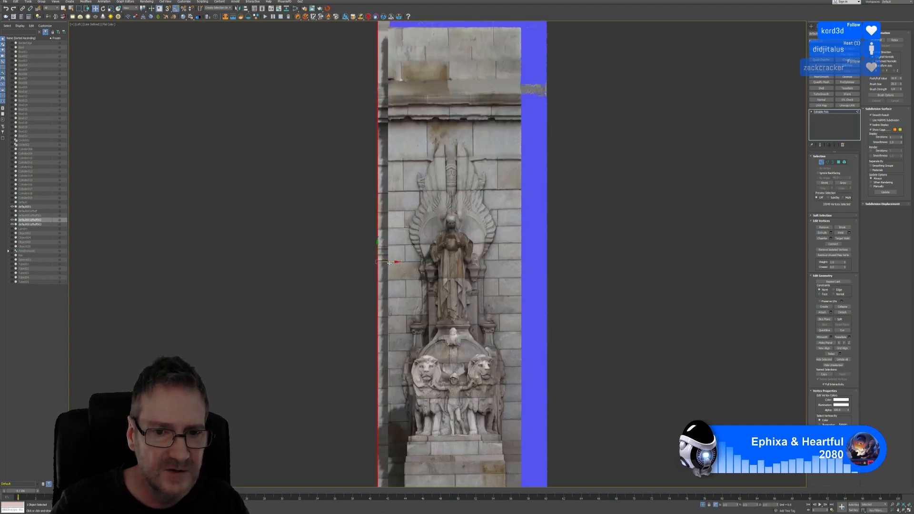
pyautogui.moveTo(393, 261); pyautogui.dragTo(402, 261)
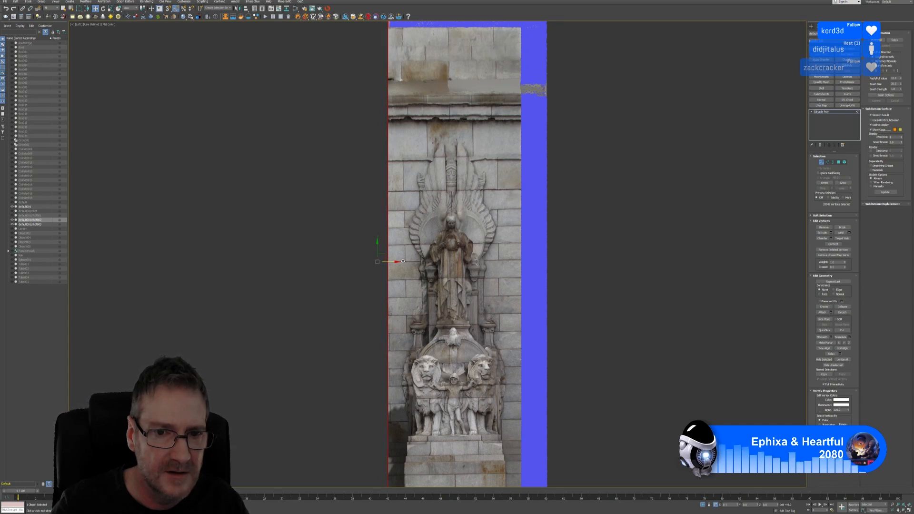
# Select the inscribed pillar's vertices protruding past the statue pillar's opposite edge and scale them flat along the X axis
pyautogui.moveTo(556, 206); pyautogui.dragTo(532, 198, button='middle')
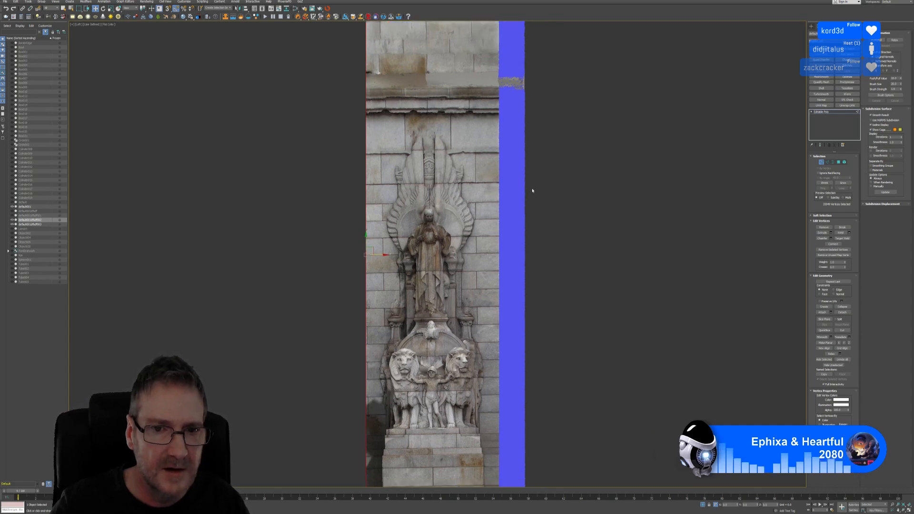
pyautogui.scroll(-2, 533, 200)
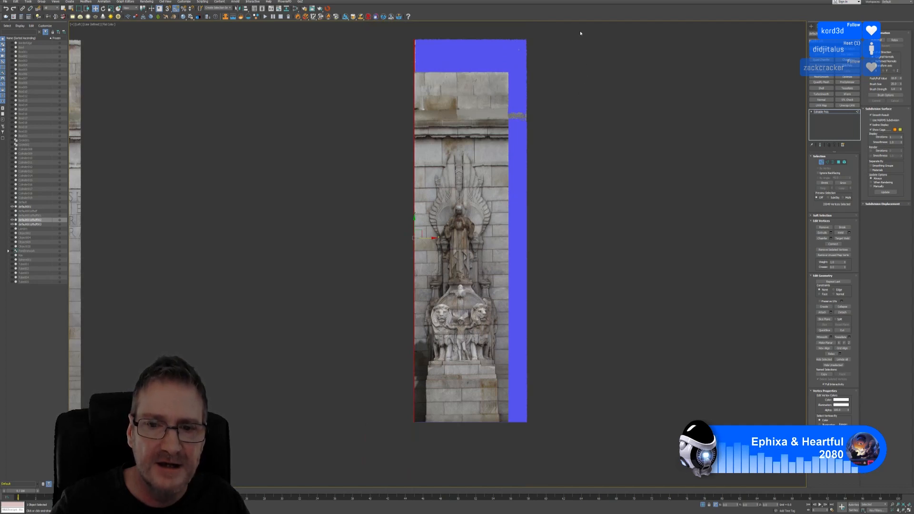
pyautogui.moveTo(580, 33); pyautogui.dragTo(510, 483)
pyautogui.moveTo(610, 34); pyautogui.dragTo(512, 491)
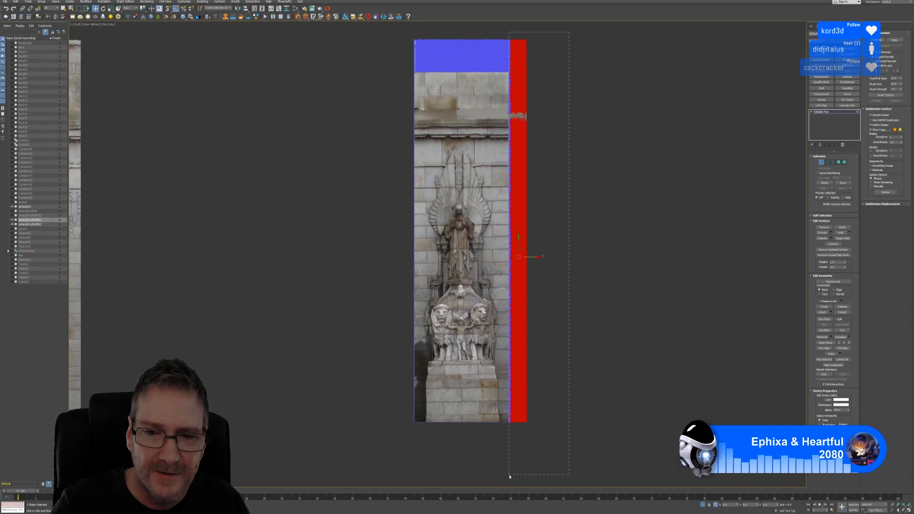
pyautogui.moveTo(510, 474); pyautogui.dragTo(510, 474)
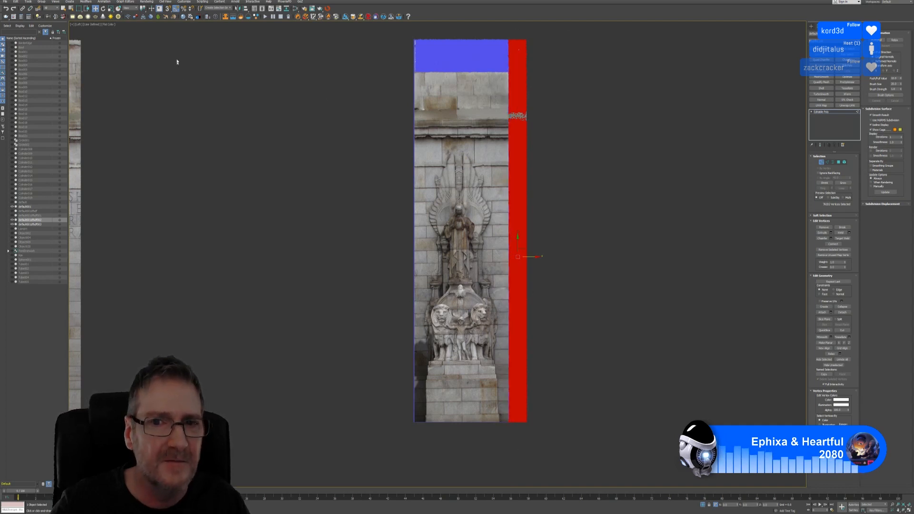
pyautogui.click(110, 9)
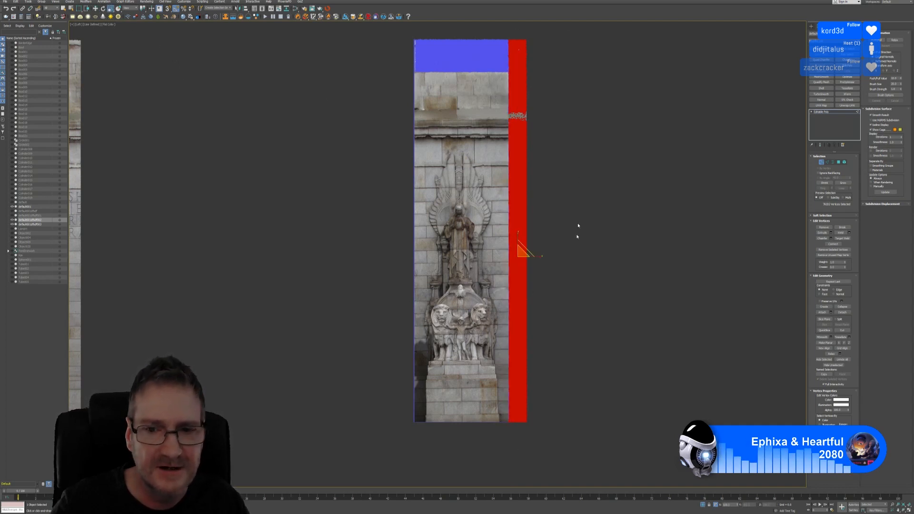
pyautogui.moveTo(535, 256); pyautogui.dragTo(236, 263)
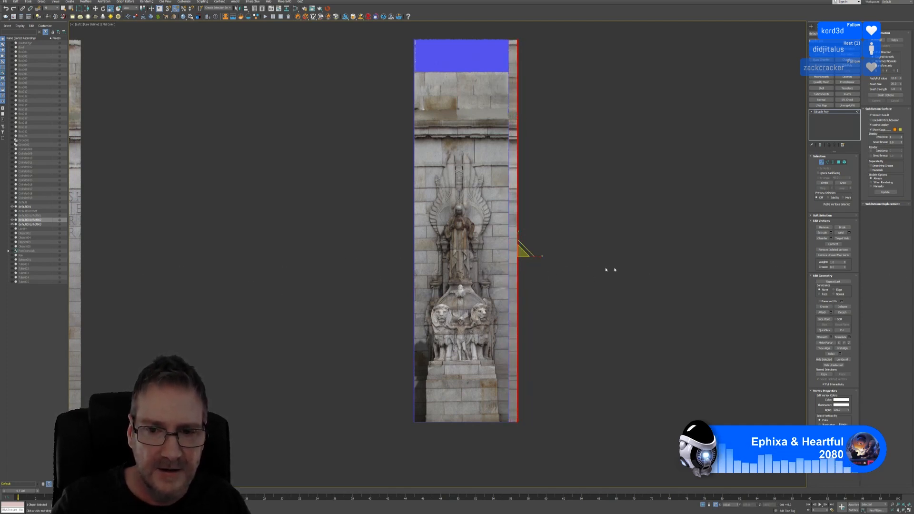
pyautogui.moveTo(535, 255); pyautogui.dragTo(369, 190)
# Align the flattened vertices with the statue pillar's opposite edge and slide the narrowed inscribed pillar out beside it
pyautogui.click(97, 10)
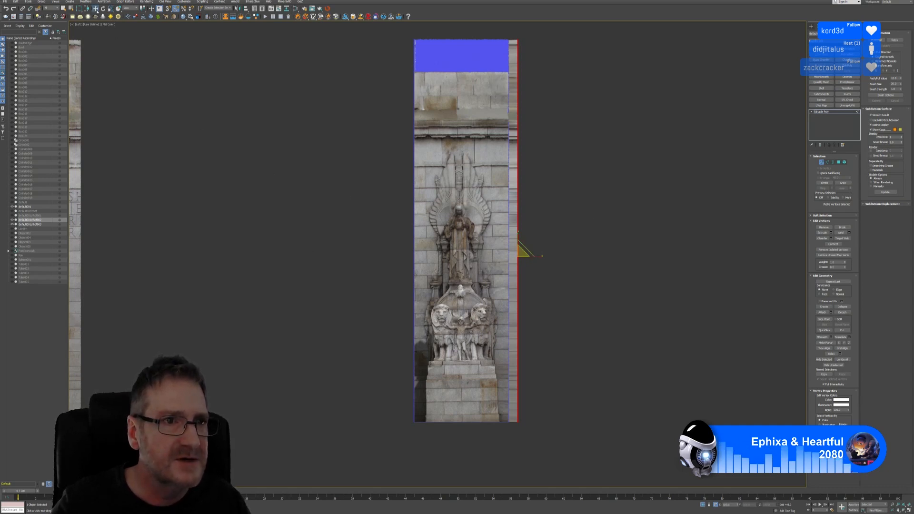
pyautogui.moveTo(532, 258); pyautogui.dragTo(524, 253)
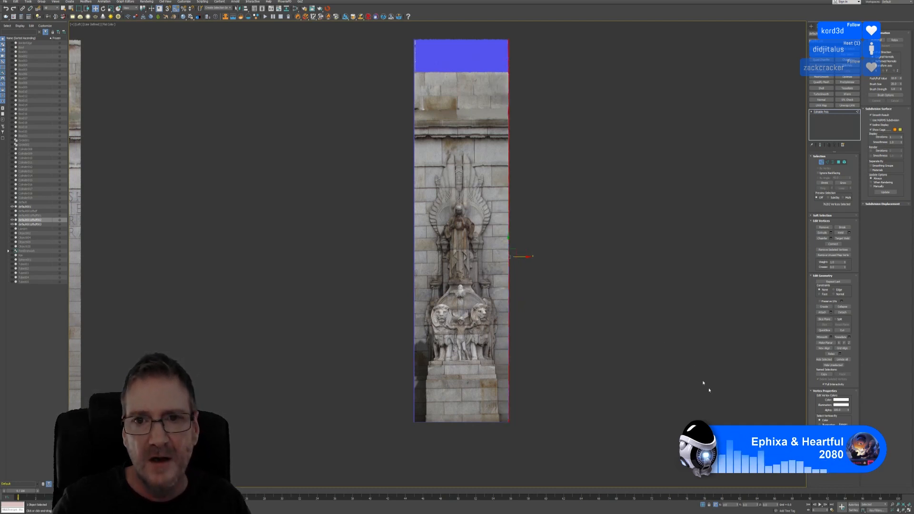
pyautogui.press('1')
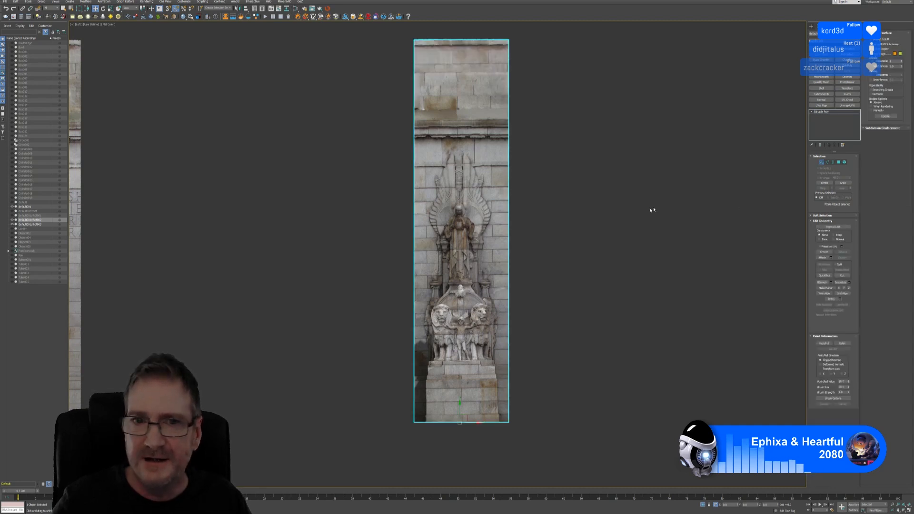
pyautogui.moveTo(629, 301); pyautogui.dragTo(633, 303, button='middle')
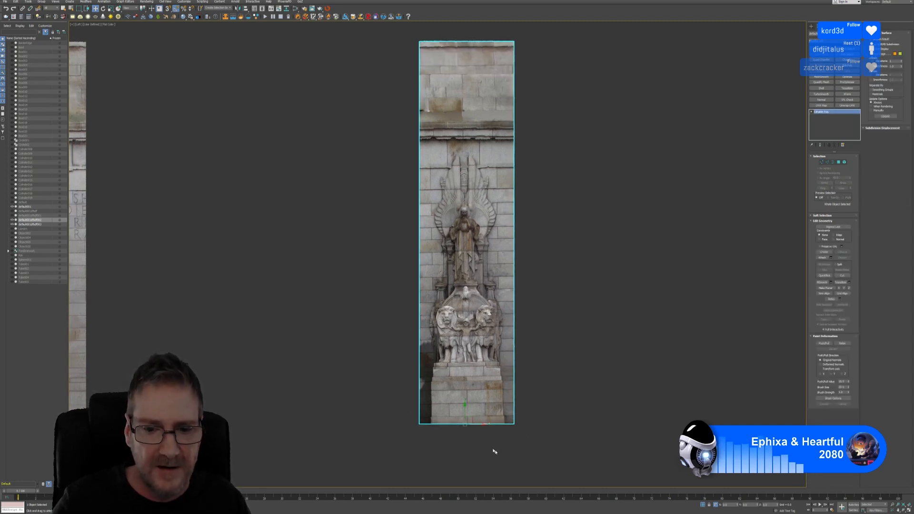
pyautogui.keyDown('shift'); pyautogui.moveTo(464, 423); pyautogui.dragTo(329, 424); pyautogui.keyUp('shift')
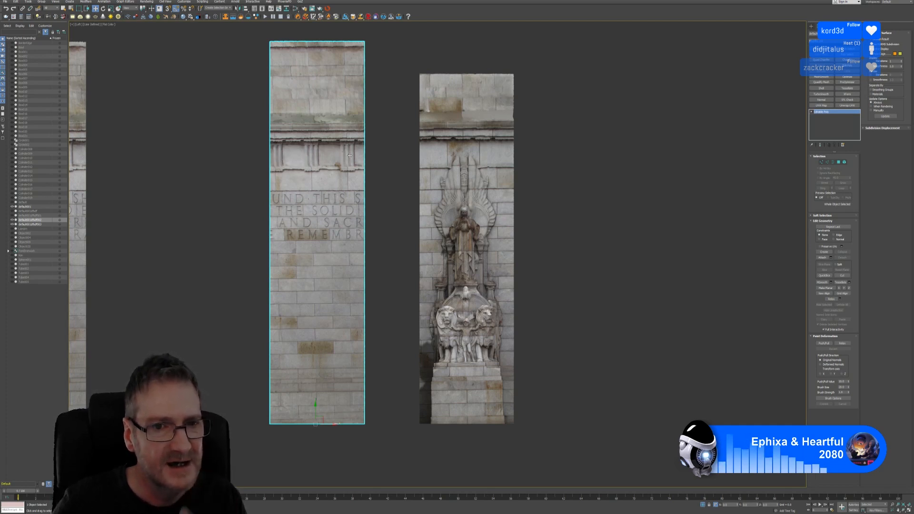
# Undo the inscribed pillar's sideways move and the vertex flattening and alignment on both of its sides
pyautogui.hotkey('ctrl', 'z')
pyautogui.hotkey('ctrl', 'z')
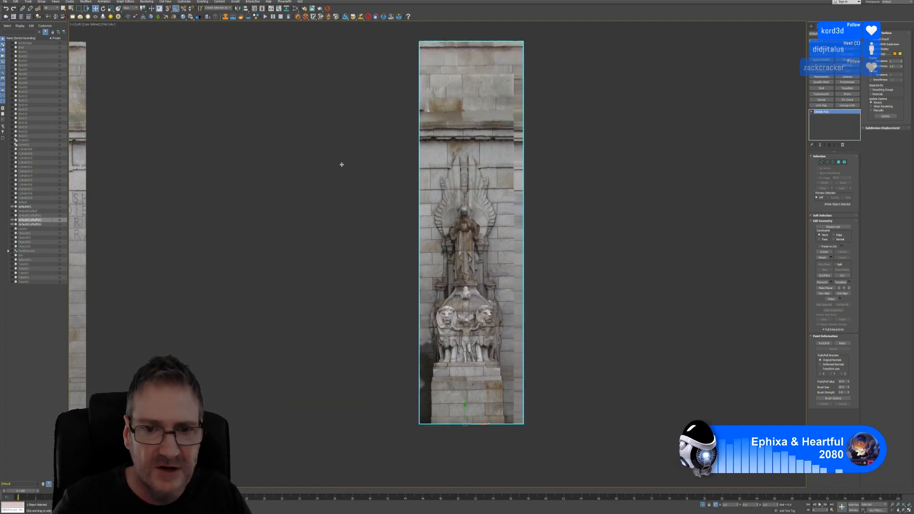
pyautogui.hotkey('ctrl', 'z')
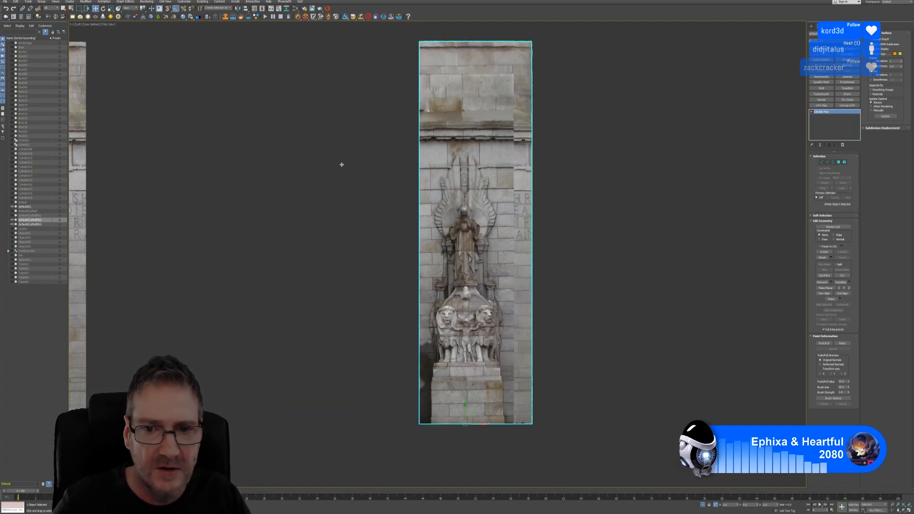
pyautogui.hotkey('ctrl', 'z')
pyautogui.hotkey('ctrl', 'z')
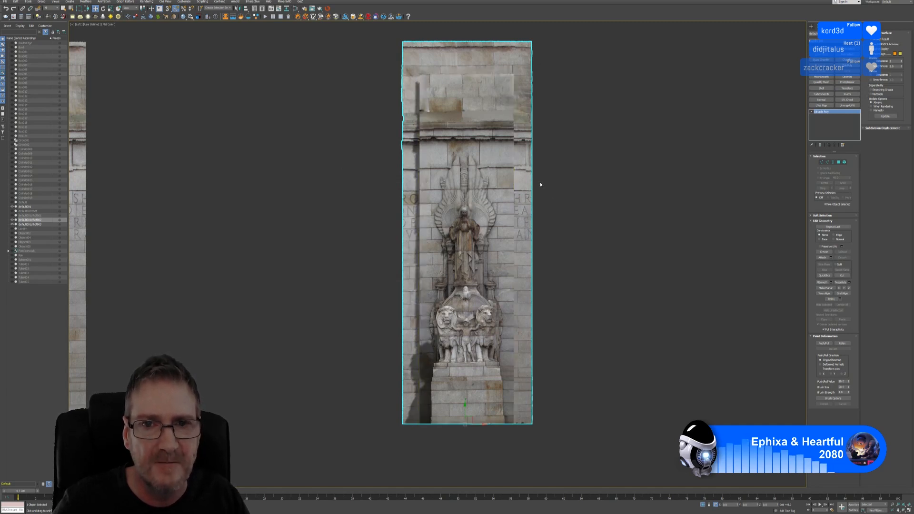
# Turn on see-through display for the statue pillar in its object properties
pyautogui.click(509, 113)
pyautogui.rightClick(509, 113)
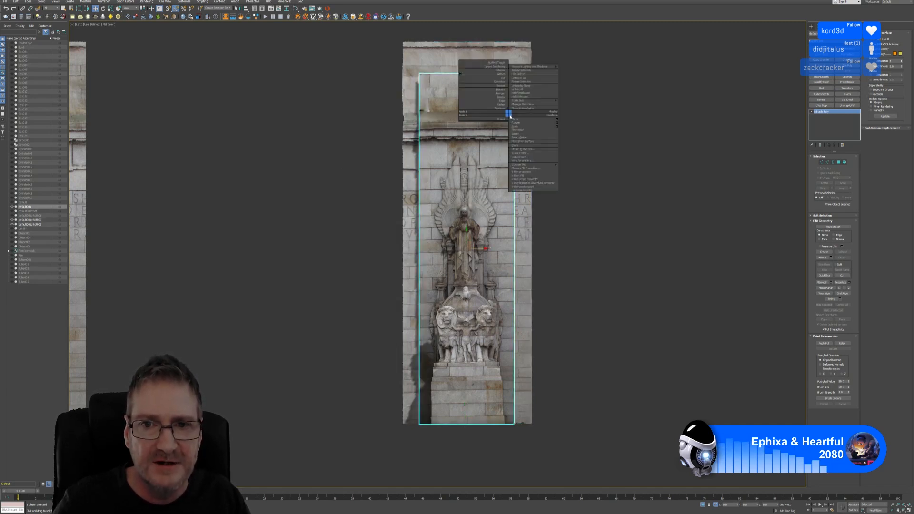
pyautogui.click(534, 149)
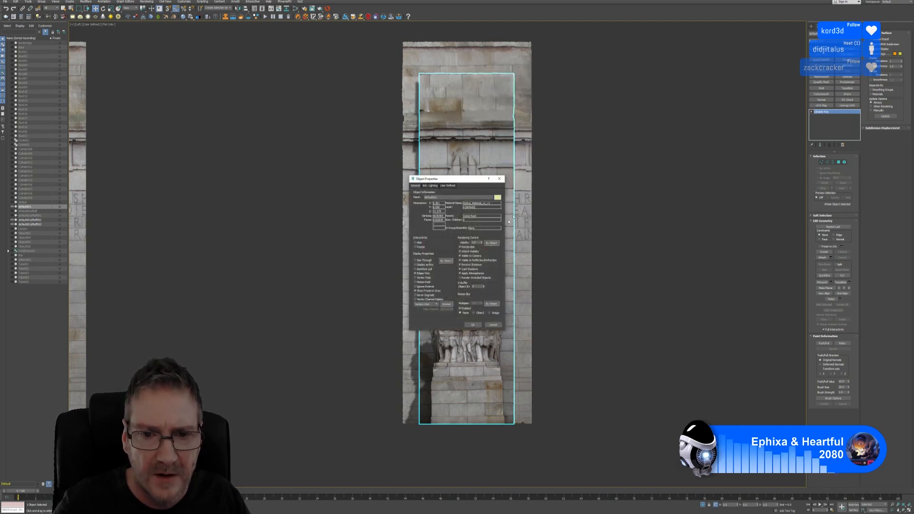
pyautogui.click(473, 324)
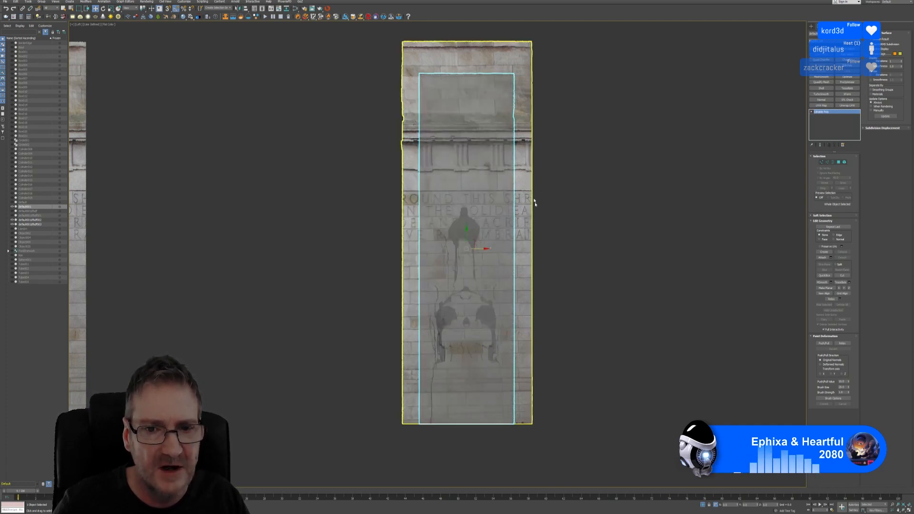
# Select the inscribed pillar and shift it slightly along X so its lettering and mouldings sit better behind the see-through statue pillar
pyautogui.click(559, 251)
pyautogui.click(527, 245)
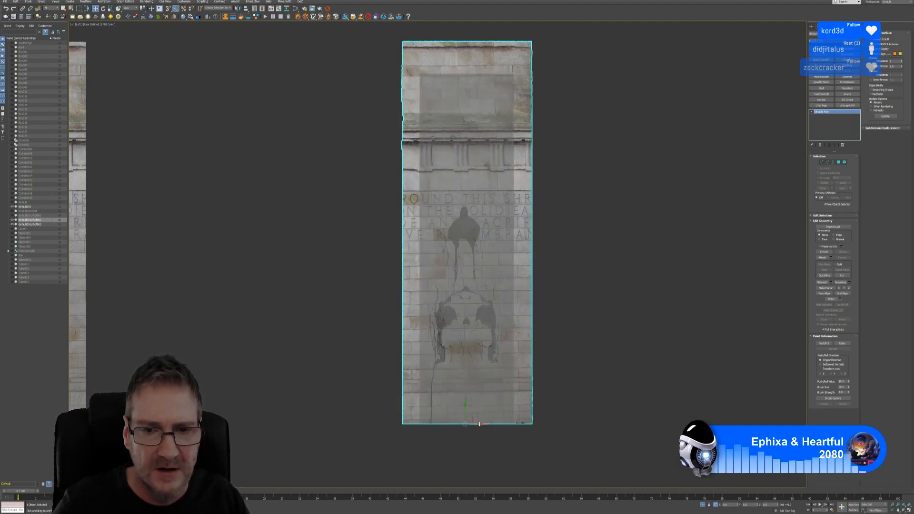
pyautogui.moveTo(480, 423); pyautogui.dragTo(485, 422)
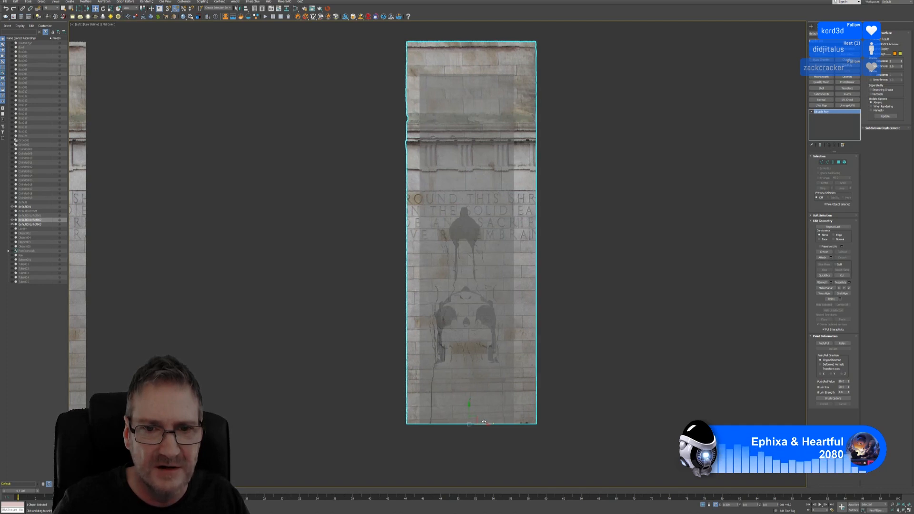
pyautogui.scroll(4, 437, 172)
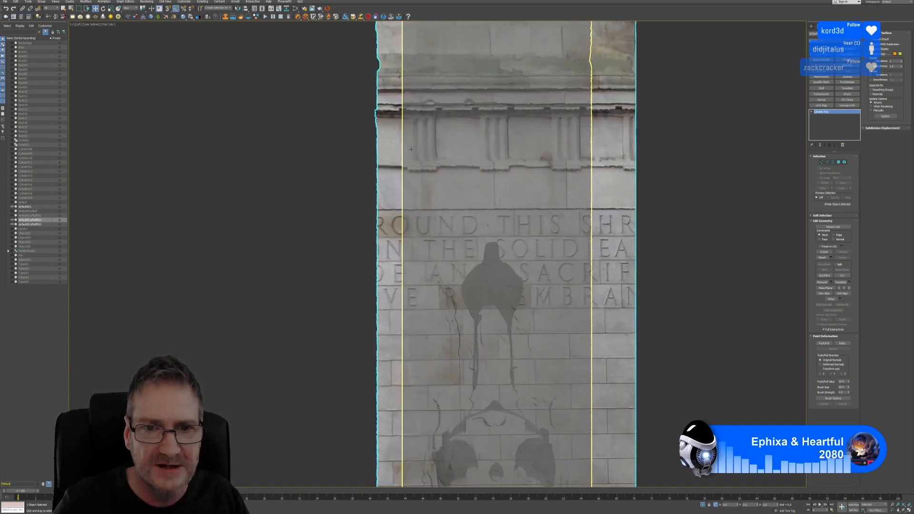
pyautogui.scroll(-2, 489, 286)
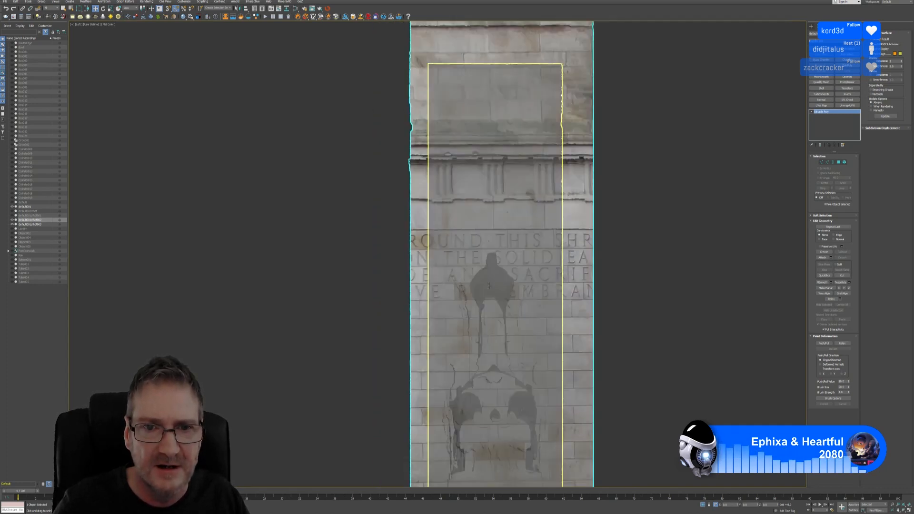
pyautogui.moveTo(475, 236); pyautogui.dragTo(451, 143, button='middle')
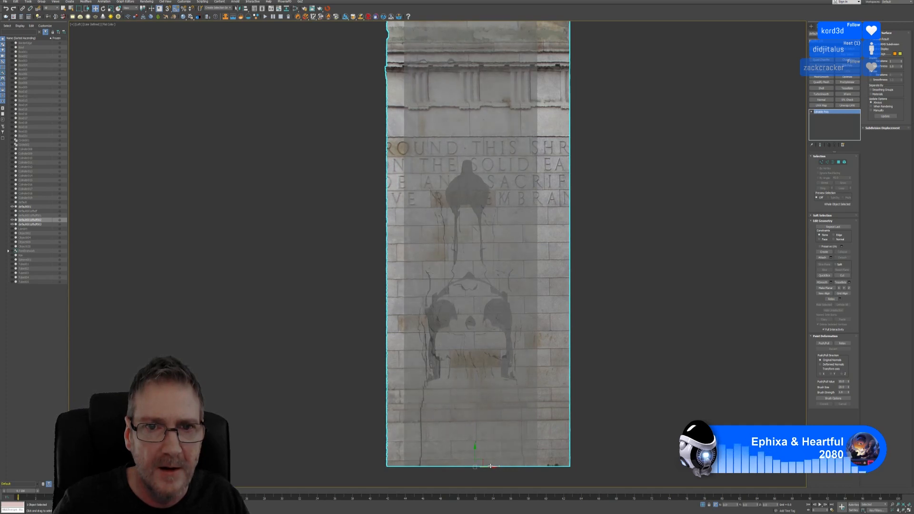
pyautogui.scroll(-3, 589, 233)
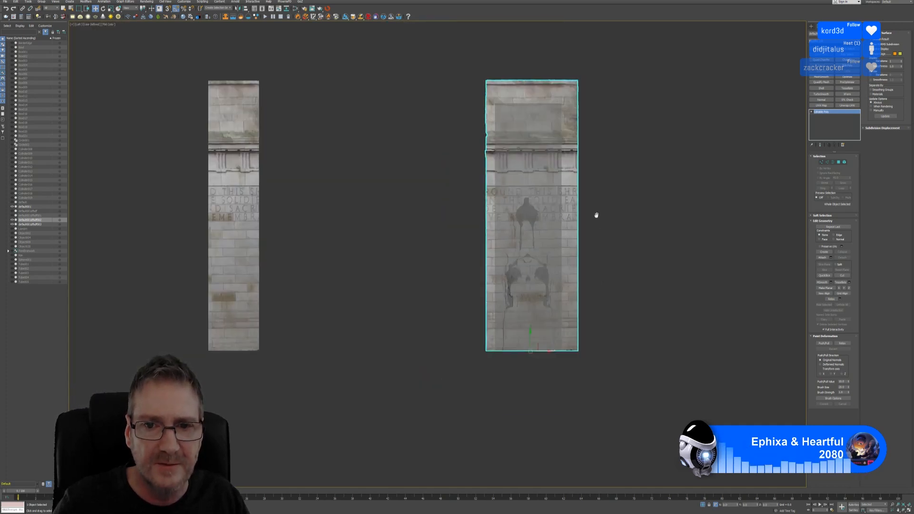
pyautogui.moveTo(595, 213); pyautogui.dragTo(547, 222, button='middle')
# Leave the inscribed pillar's vertex editing and turn off see-through display for the statue pillar
pyautogui.click(821, 162)
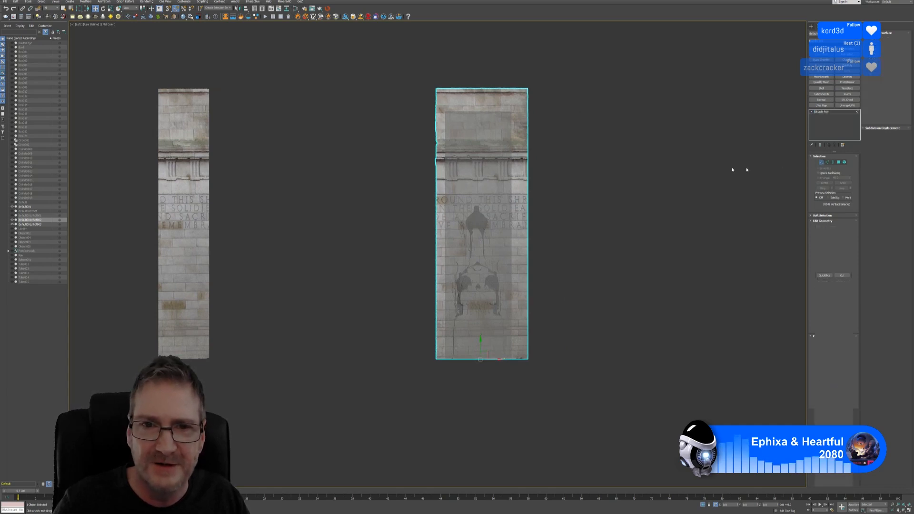
pyautogui.click(400, 137)
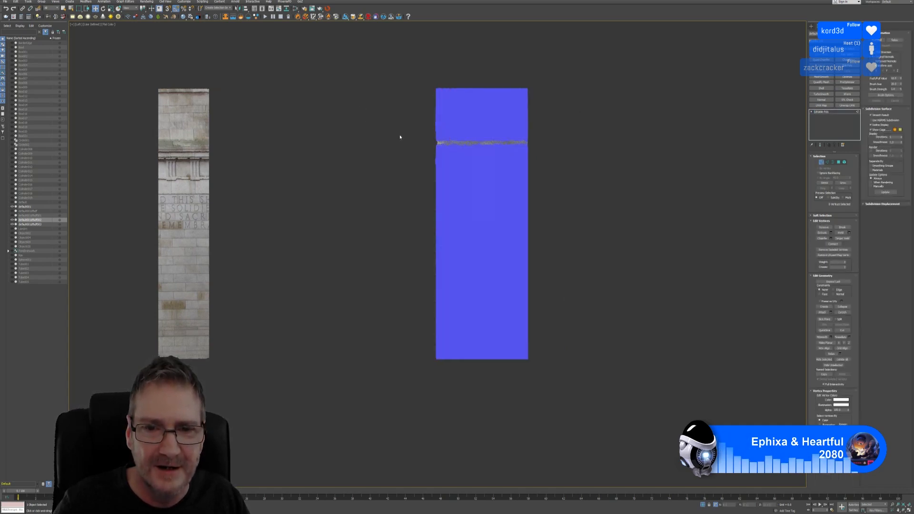
pyautogui.click(821, 160)
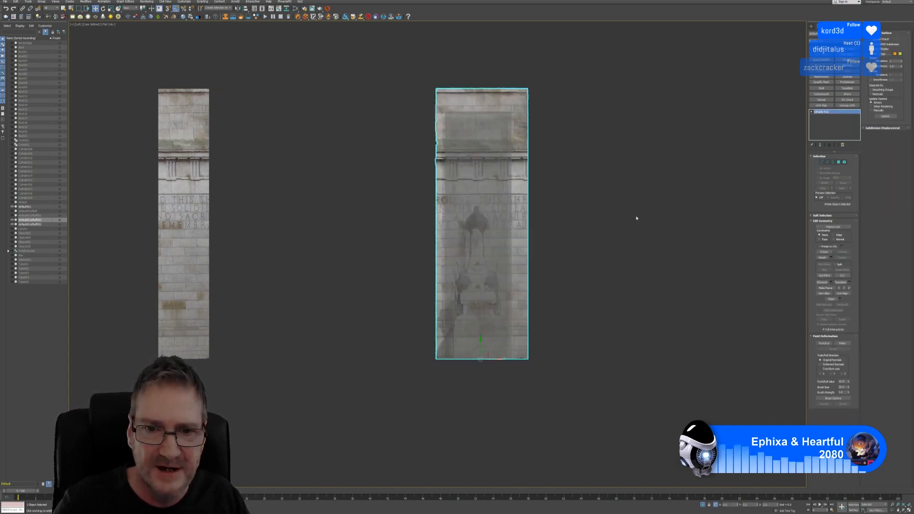
pyautogui.click(467, 127)
pyautogui.rightClick(468, 127)
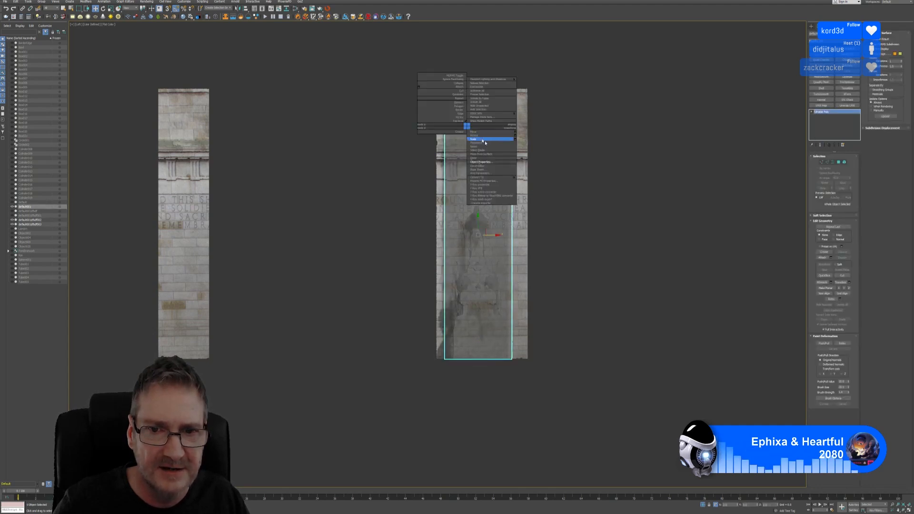
pyautogui.click(479, 166)
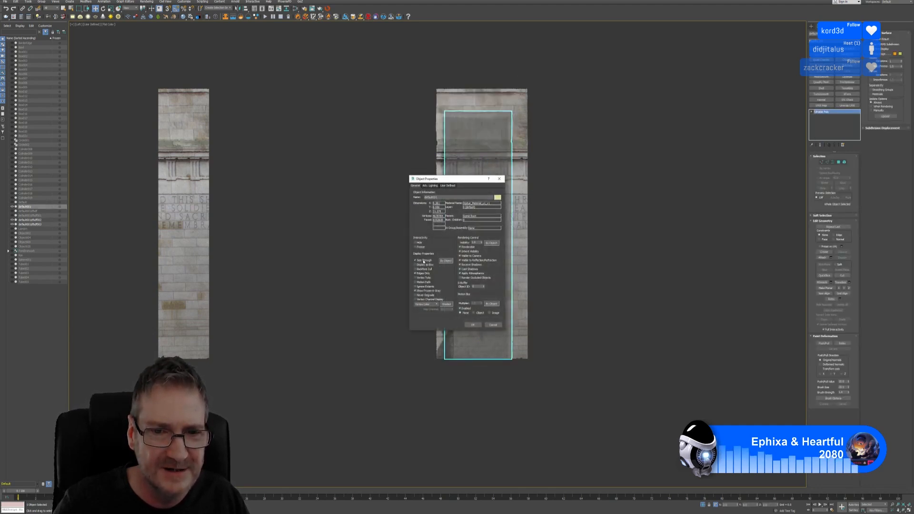
pyautogui.click(473, 324)
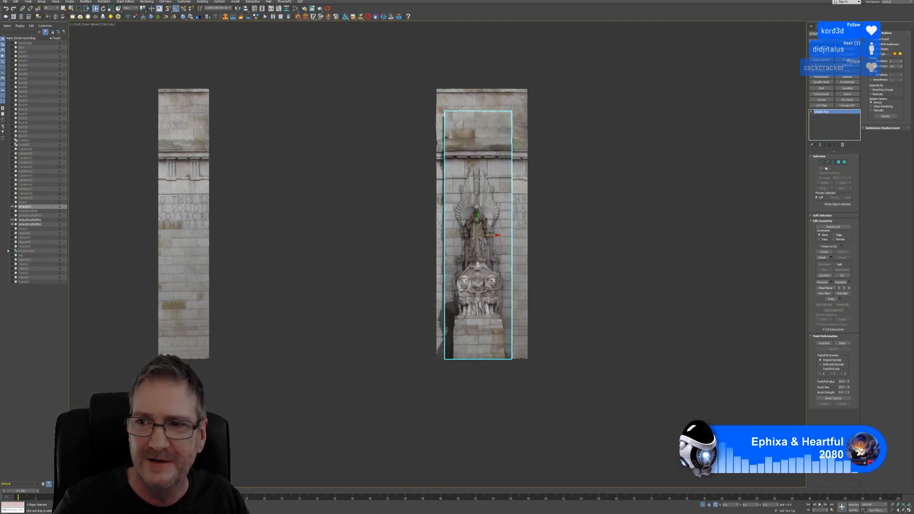
# Select the inscribed pillar's vertices protruding beyond the statue pillar's shadowed side and scale them flat along the X axis
pyautogui.click(562, 125)
pyautogui.click(521, 125)
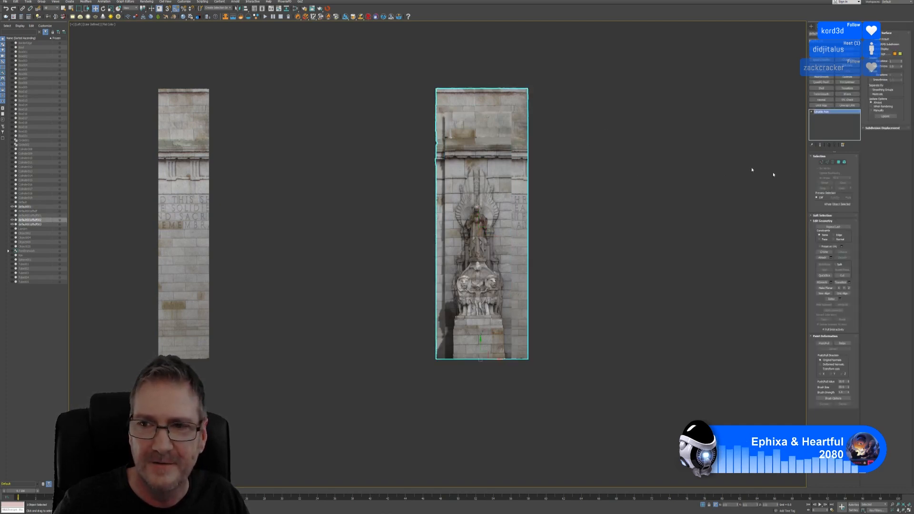
pyautogui.click(822, 162)
pyautogui.moveTo(356, 75); pyautogui.dragTo(446, 399)
pyautogui.moveTo(446, 399); pyautogui.dragTo(444, 398)
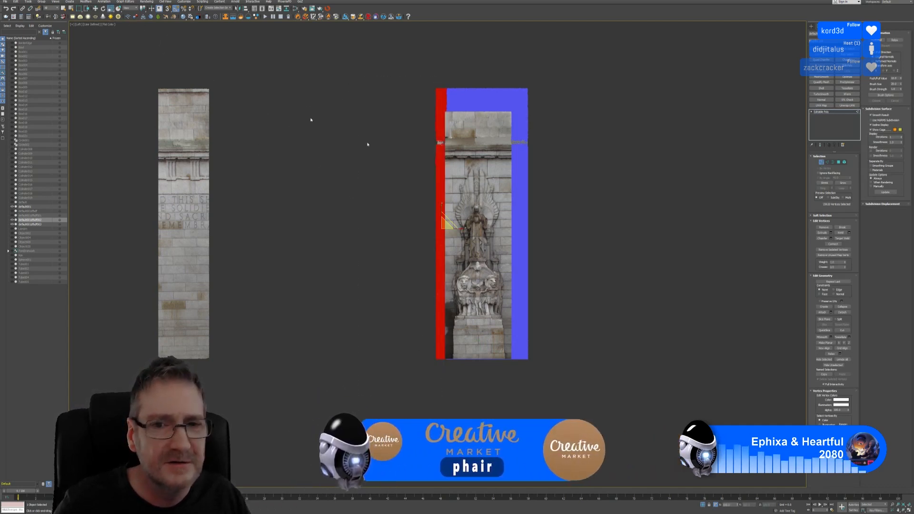
pyautogui.press('r')
pyautogui.moveTo(463, 227); pyautogui.dragTo(717, 234)
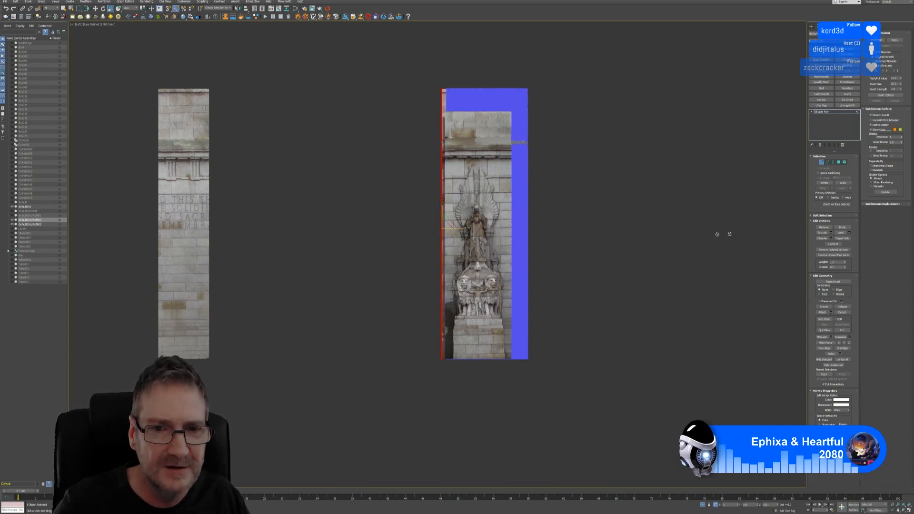
pyautogui.moveTo(111, 226); pyautogui.dragTo(109, 226)
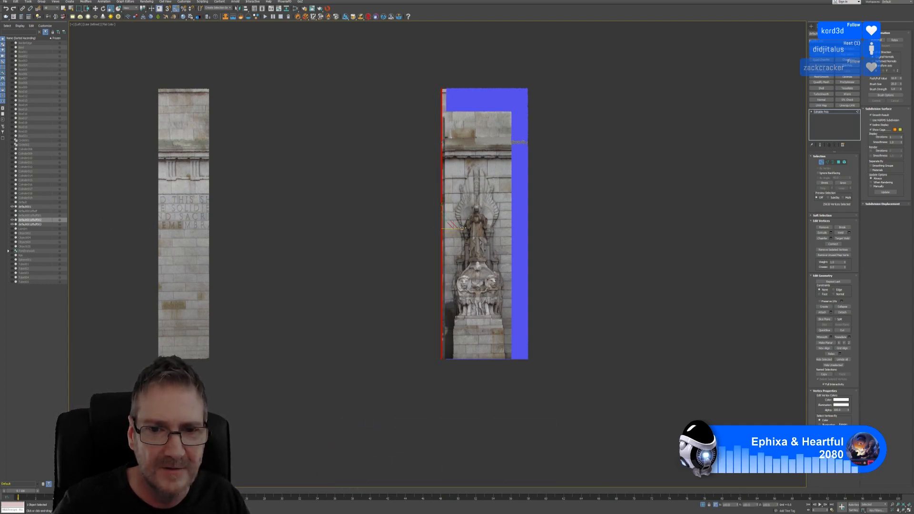
pyautogui.moveTo(464, 227); pyautogui.dragTo(438, 225)
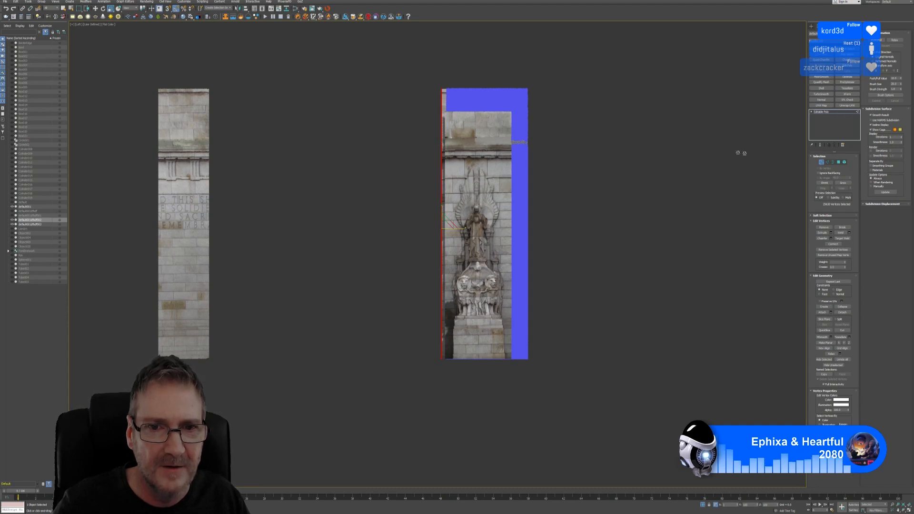
# Move the flattened vertices along X to line up with the statue pillar's shadowed edge
pyautogui.press('w')
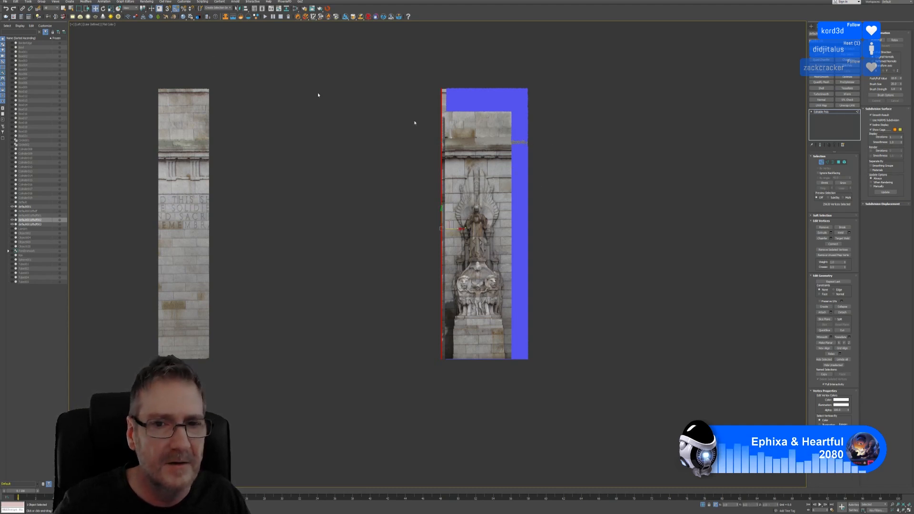
pyautogui.scroll(2, 476, 234)
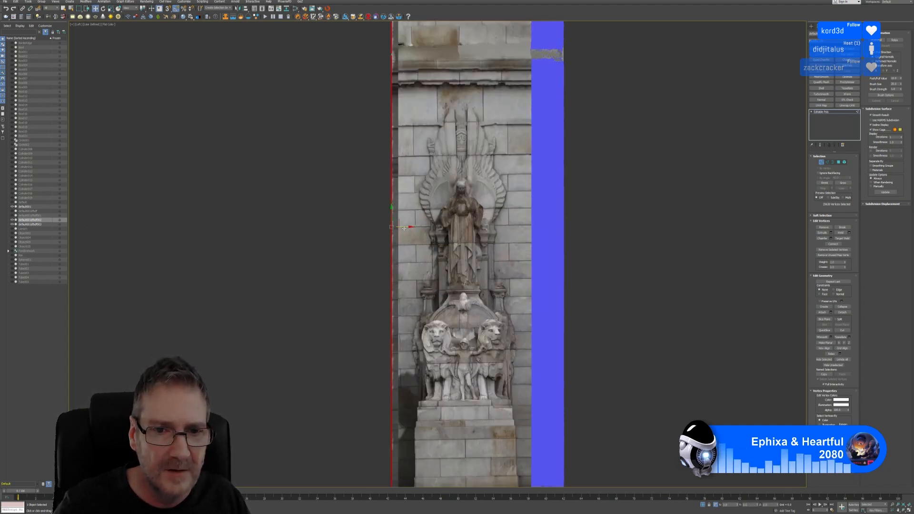
pyautogui.moveTo(407, 227); pyautogui.dragTo(414, 227)
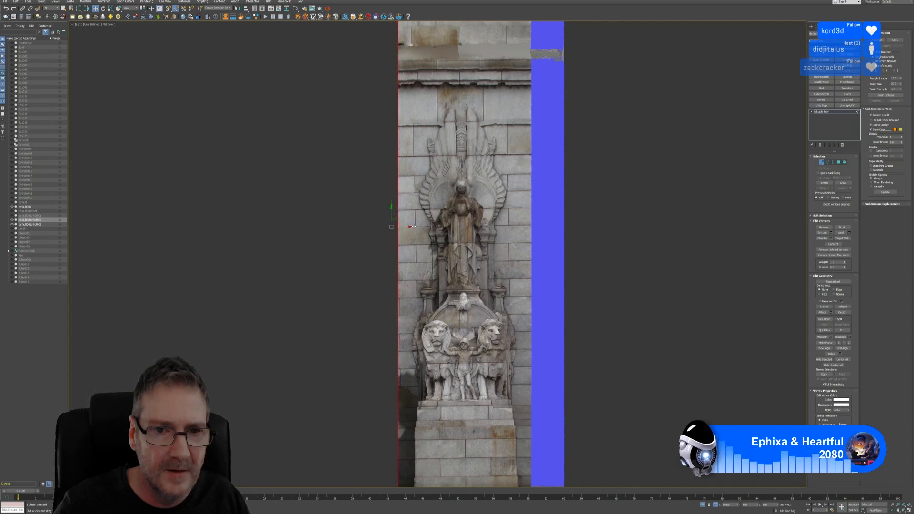
# Examine the flattened side of the inscribed pillar from several angles in perspective with edge selection active, and return to the enlarged pillar front view
pyautogui.click(909, 508)
pyautogui.moveTo(392, 285); pyautogui.dragTo(401, 282, button='middle')
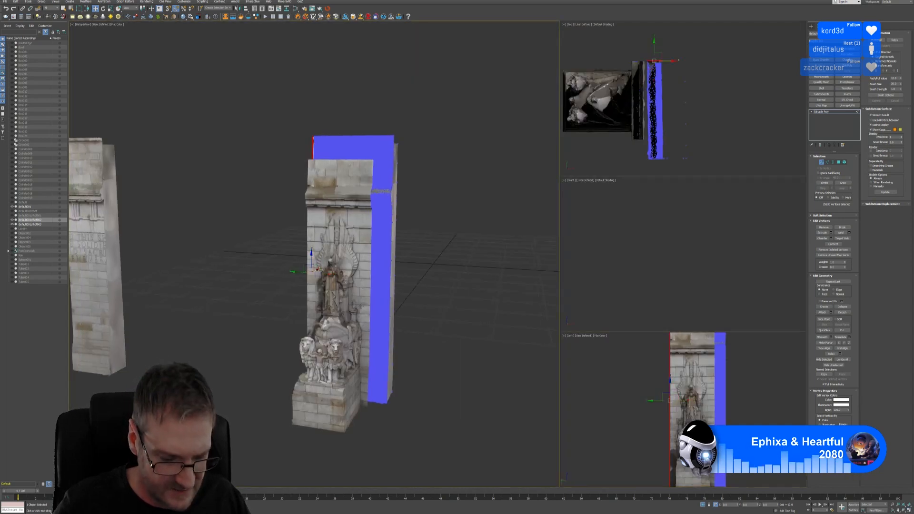
pyautogui.keyDown('alt'); pyautogui.moveTo(288, 258); pyautogui.dragTo(404, 262, button='middle'); pyautogui.keyUp('alt')
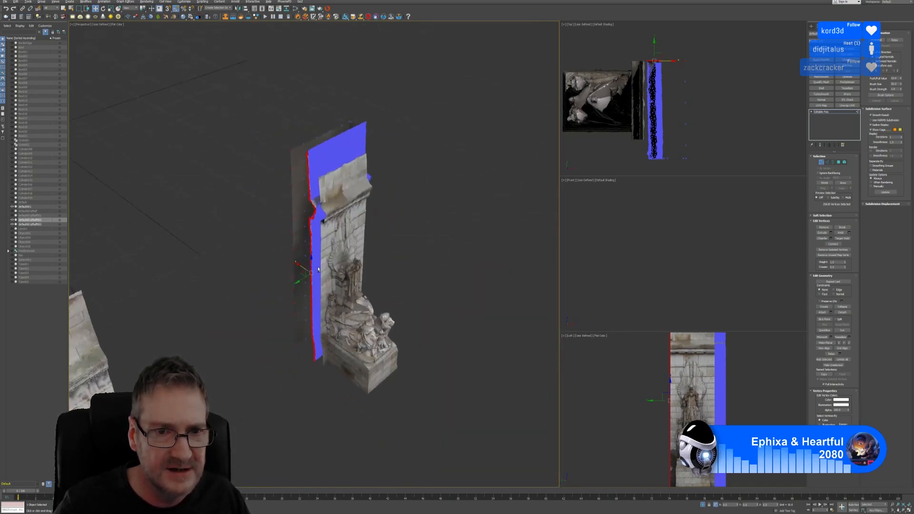
pyautogui.click(827, 162)
pyautogui.moveTo(455, 229)
pyautogui.keyDown('alt'); pyautogui.mouseDown(button='middle')
pyautogui.moveTo(402, 228)
pyautogui.moveTo(438, 221)
pyautogui.moveTo(396, 229)
pyautogui.mouseUp(button='middle'); pyautogui.keyUp('alt')
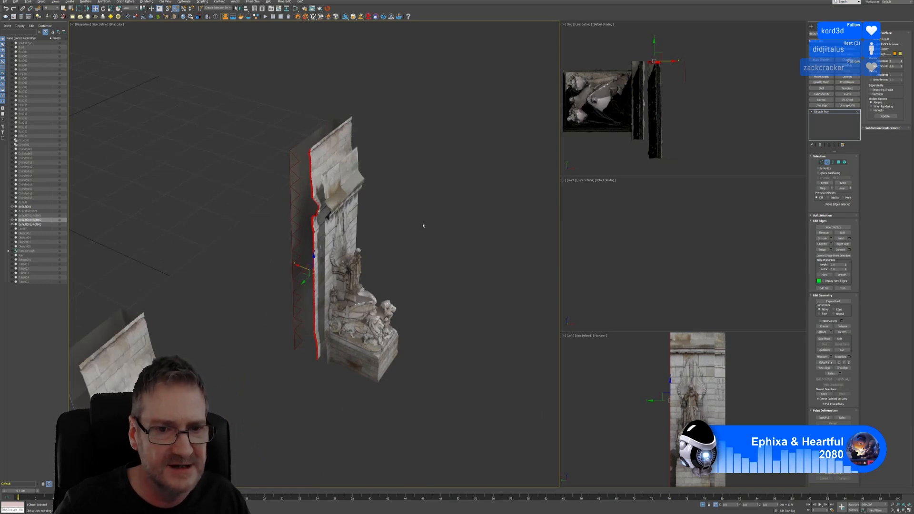
pyautogui.moveTo(424, 242)
pyautogui.keyDown('alt'); pyautogui.mouseDown(button='middle')
pyautogui.moveTo(398, 241)
pyautogui.moveTo(375, 170)
pyautogui.mouseUp(button='middle'); pyautogui.keyUp('alt')
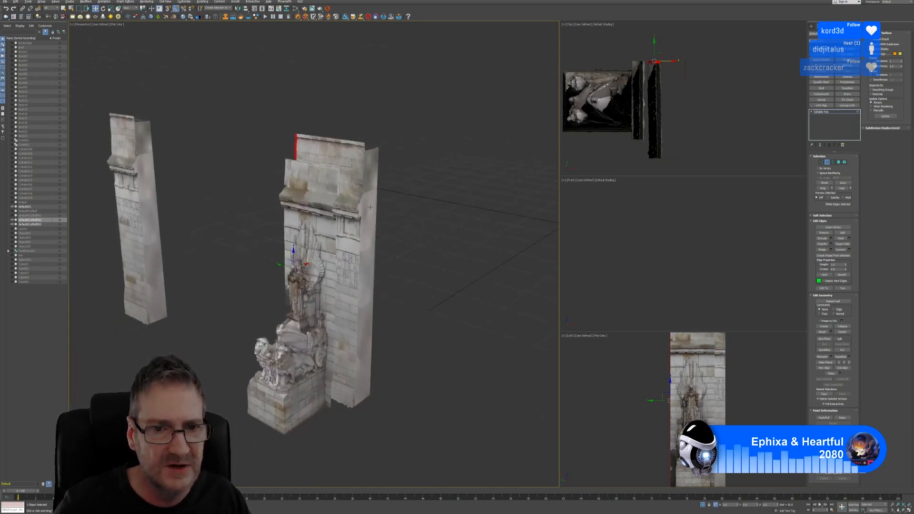
pyautogui.click(710, 341)
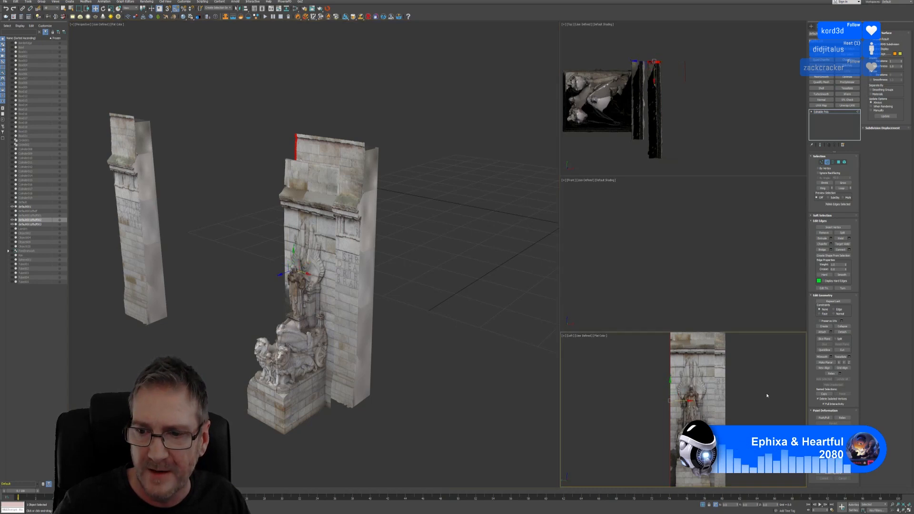
pyautogui.hotkey('alt', 'w')
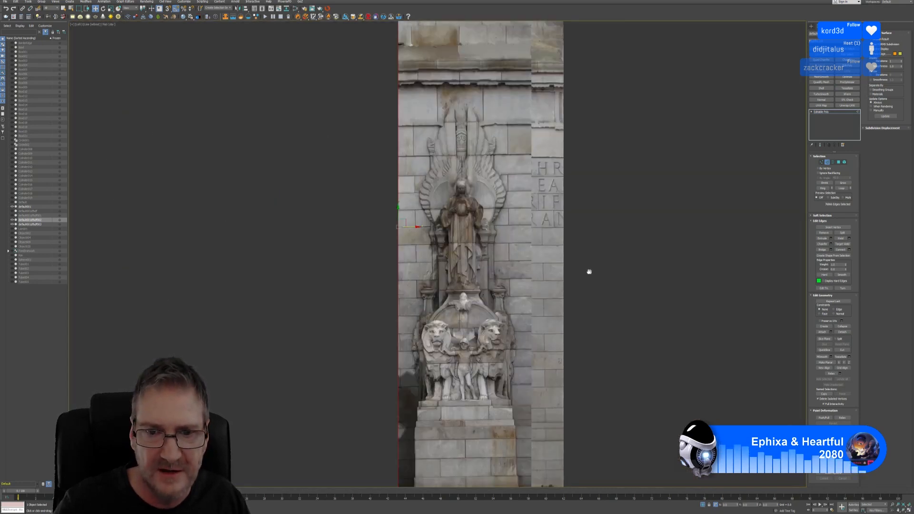
pyautogui.scroll(-2, 585, 272)
pyautogui.moveTo(577, 272); pyautogui.dragTo(541, 276, button='middle')
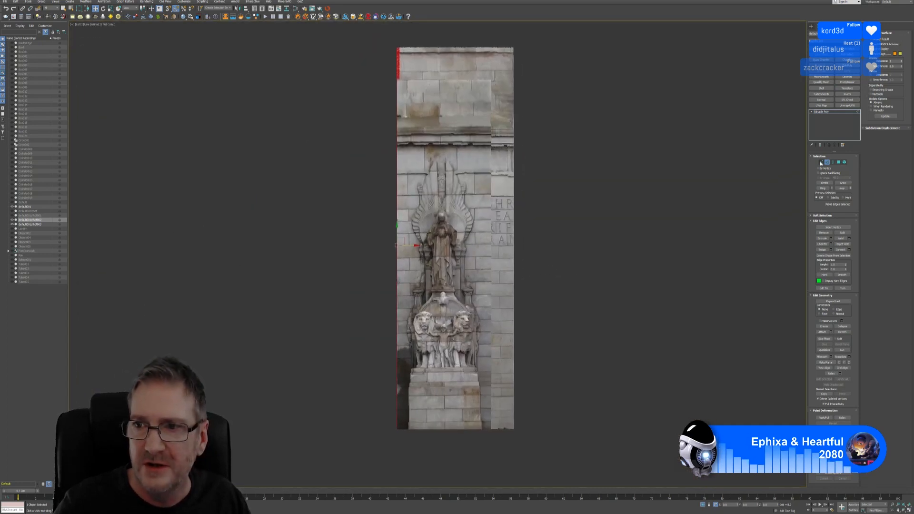
# Select the inscribed pillar's vertices protruding past the statue pillar's other side and scale them flat along the X axis
pyautogui.press('1')
pyautogui.moveTo(568, 37); pyautogui.dragTo(494, 466)
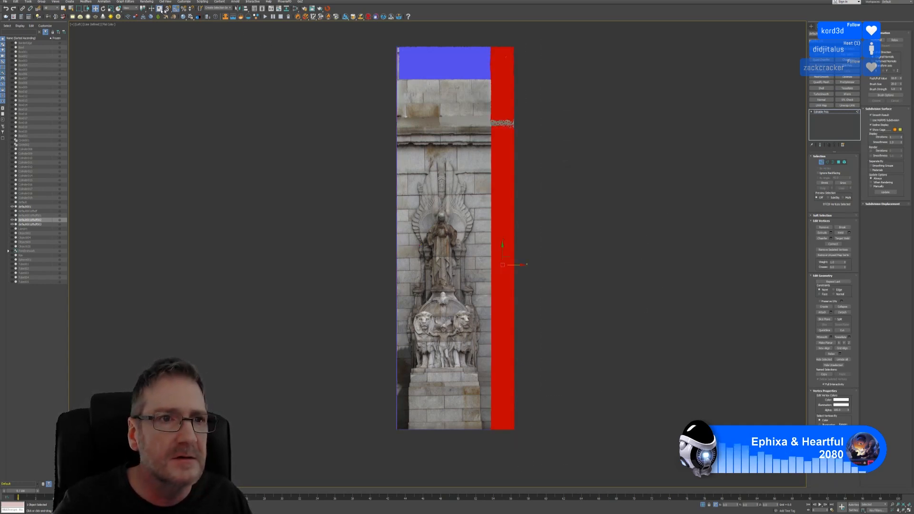
pyautogui.click(111, 9)
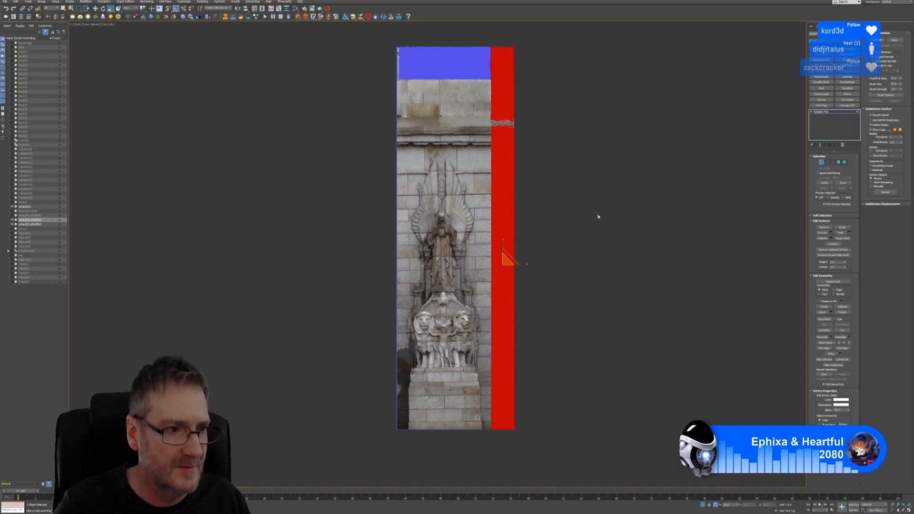
pyautogui.moveTo(527, 264); pyautogui.dragTo(326, 255)
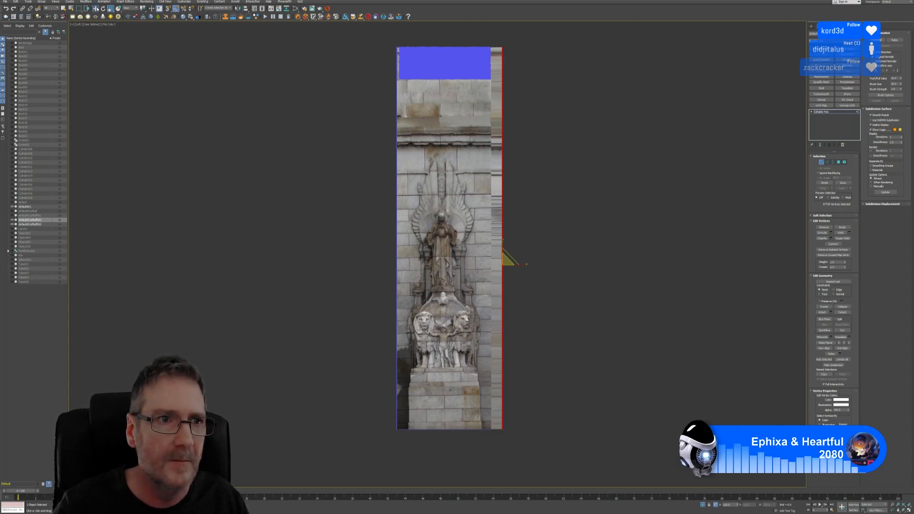
# Move the second set of flattened vertices along X onto the statue pillar's edge and check the narrowed pillar in perspective
pyautogui.press('w')
pyautogui.moveTo(522, 265); pyautogui.dragTo(511, 264)
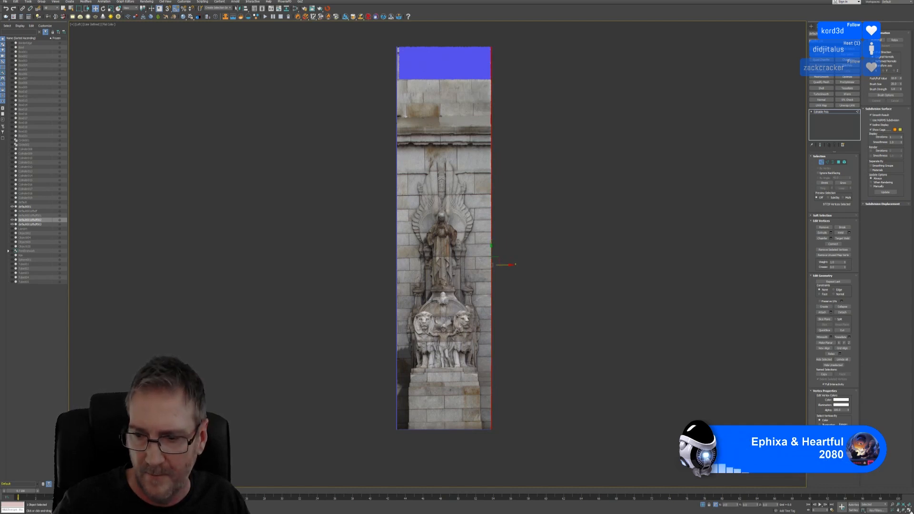
pyautogui.hotkey('alt', 'w')
pyautogui.moveTo(394, 245); pyautogui.dragTo(401, 252, button='middle')
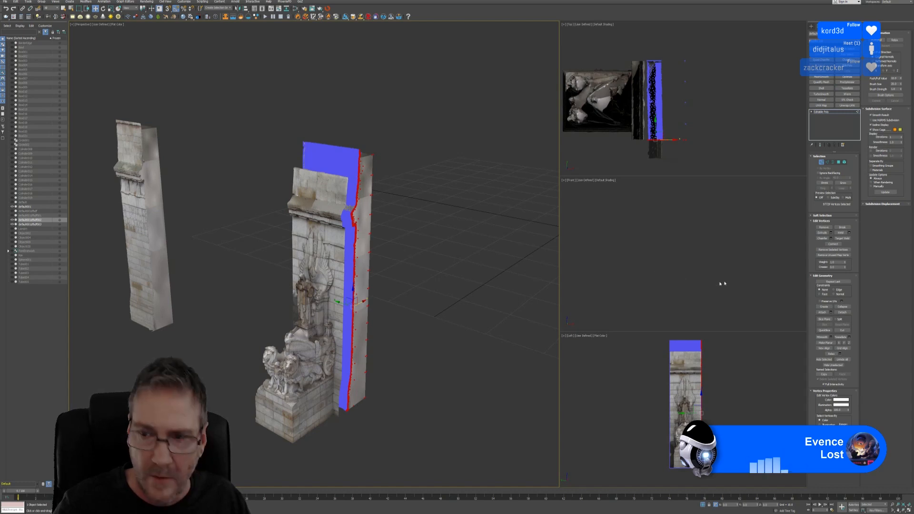
pyautogui.click(832, 163)
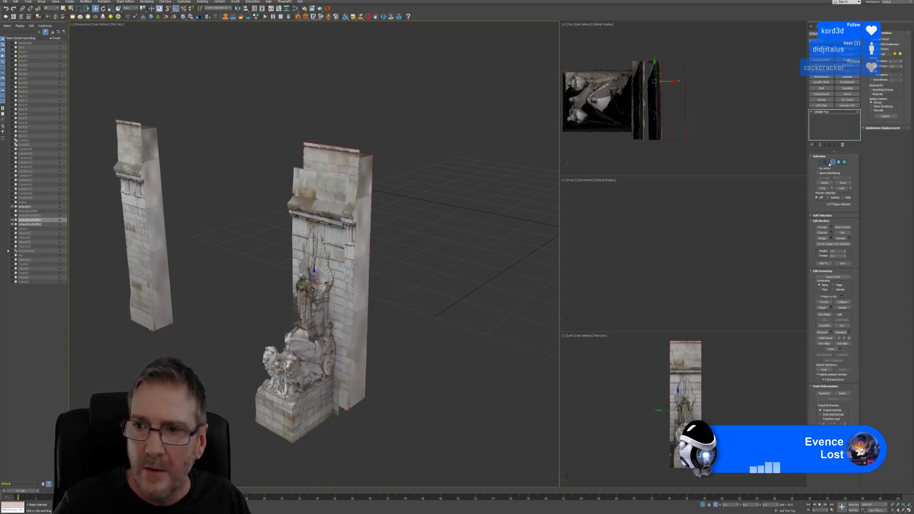
pyautogui.click(827, 163)
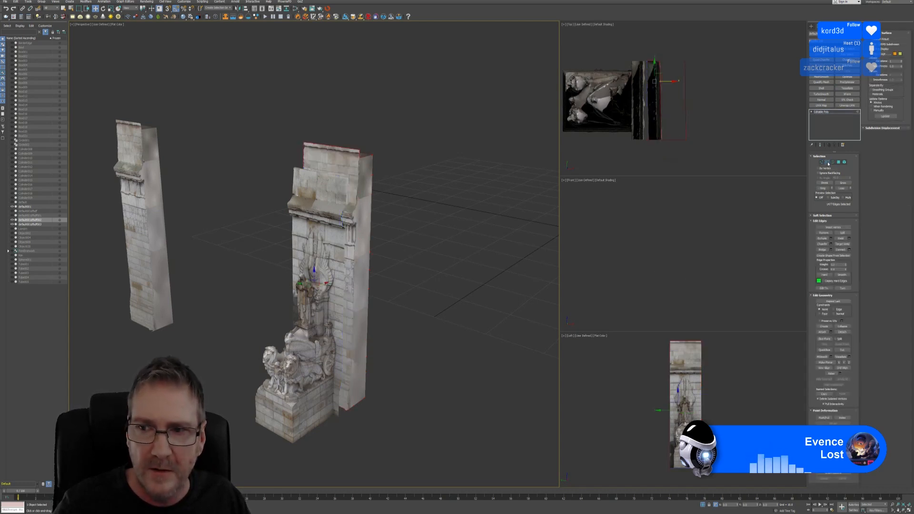
pyautogui.click(821, 163)
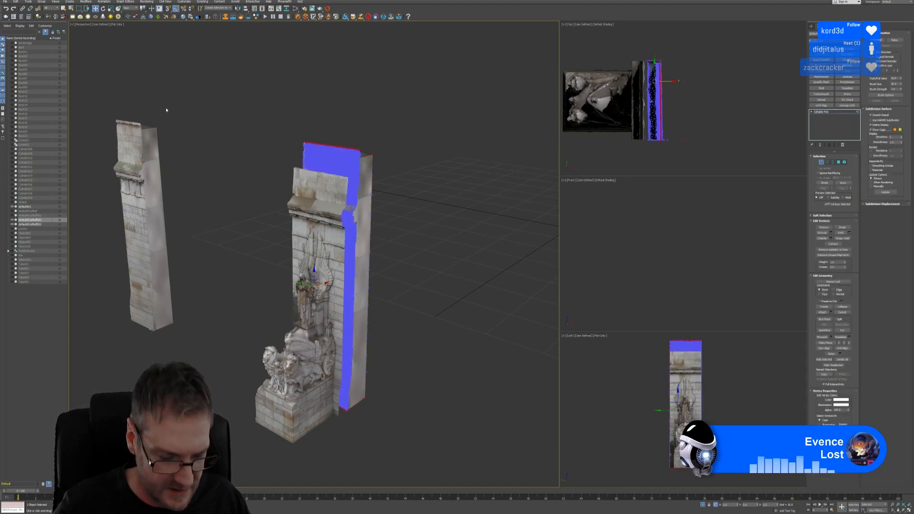
pyautogui.hotkey('ctrl', 'z')
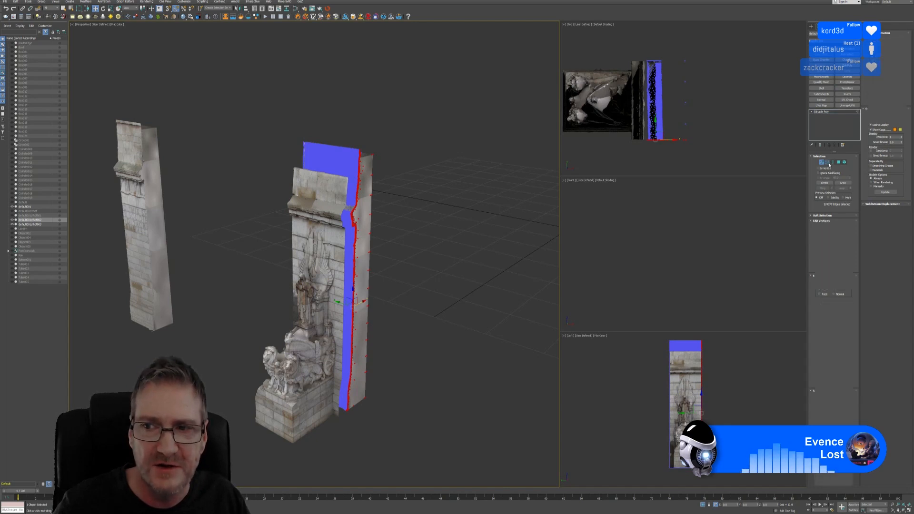
# Convert the flattened side vertices to an edge selection and delete it, leaving the inscribed pillar's front separate from its back panel
pyautogui.click(828, 163)
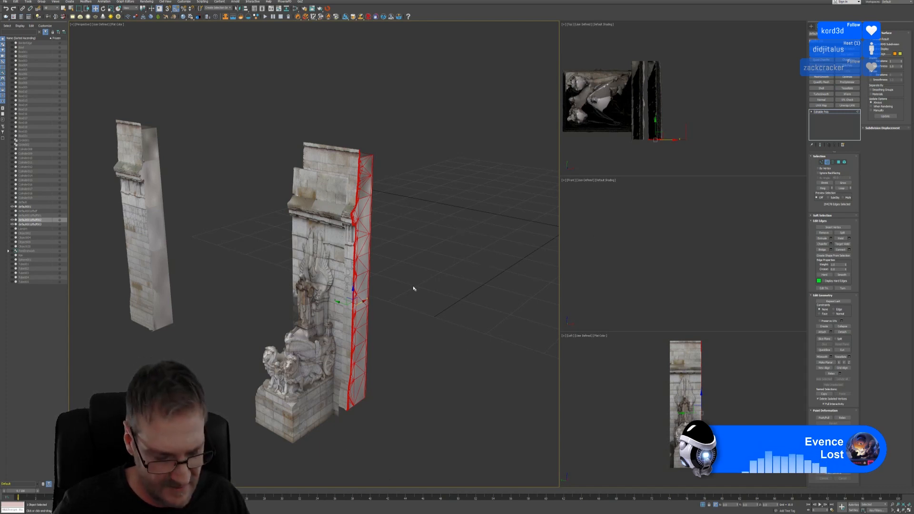
pyautogui.moveTo(411, 242)
pyautogui.keyDown('alt'); pyautogui.mouseDown(button='middle')
pyautogui.moveTo(429, 241)
pyautogui.moveTo(353, 238)
pyautogui.moveTo(418, 238)
pyautogui.mouseUp(button='middle'); pyautogui.keyUp('alt')
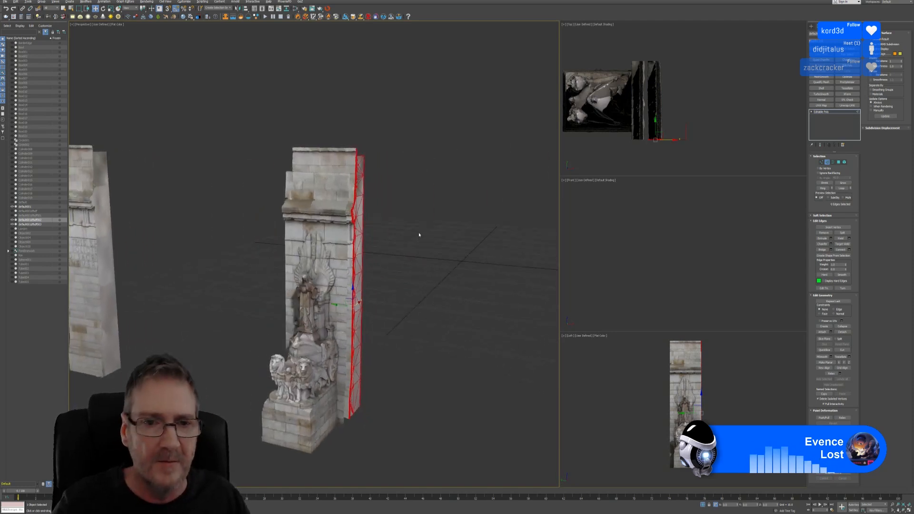
pyautogui.click(419, 235)
pyautogui.keyDown('alt'); pyautogui.moveTo(413, 235); pyautogui.dragTo(386, 231, button='middle'); pyautogui.keyUp('alt')
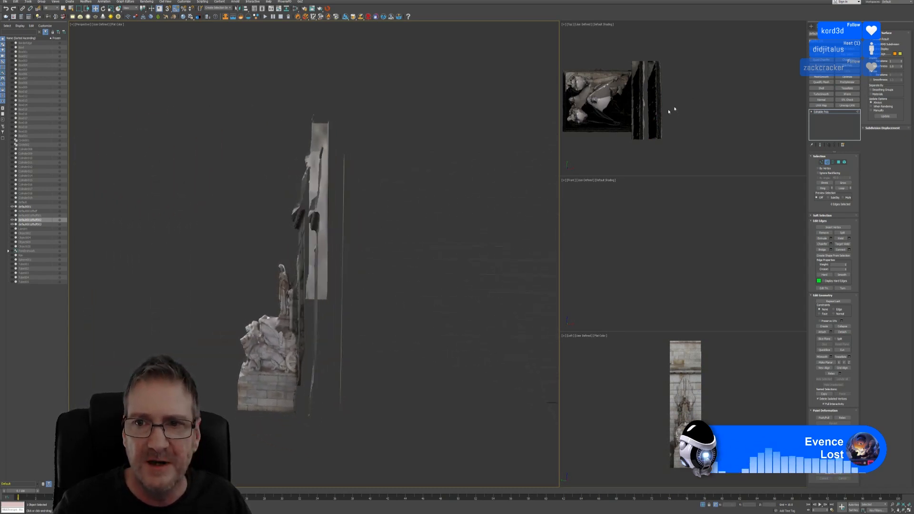
# Select all edges of the inscribed pillar's detached back panel in the top view, delete them, and leave edge editing
pyautogui.scroll(-4, 699, 130)
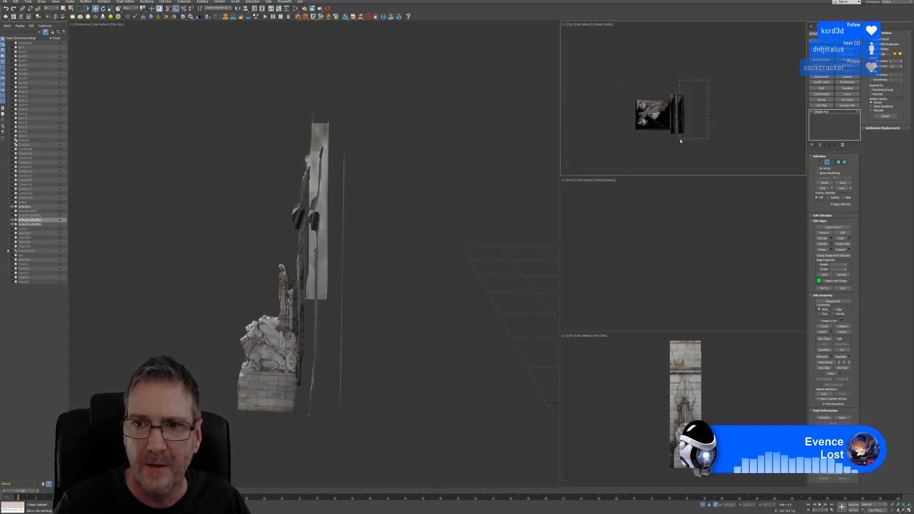
pyautogui.moveTo(691, 142); pyautogui.dragTo(693, 145)
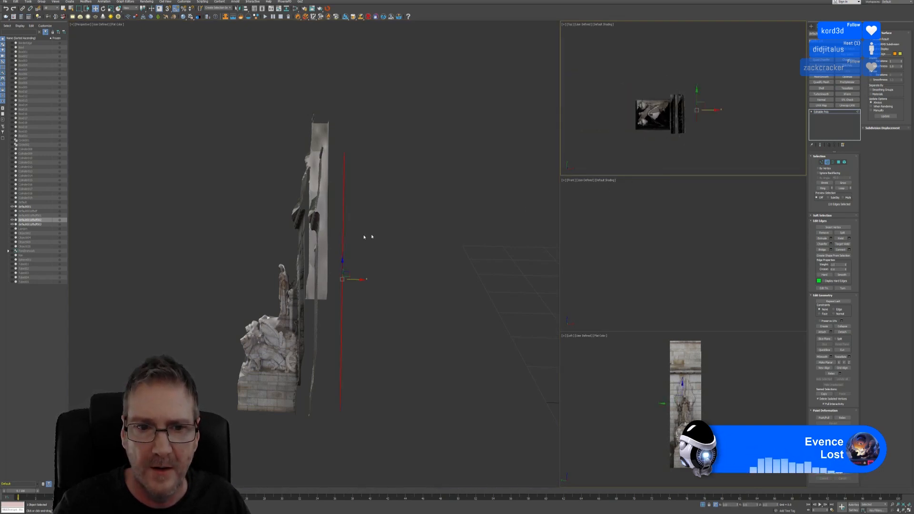
pyautogui.keyDown('alt'); pyautogui.moveTo(372, 237); pyautogui.dragTo(389, 239, button='middle'); pyautogui.keyUp('alt')
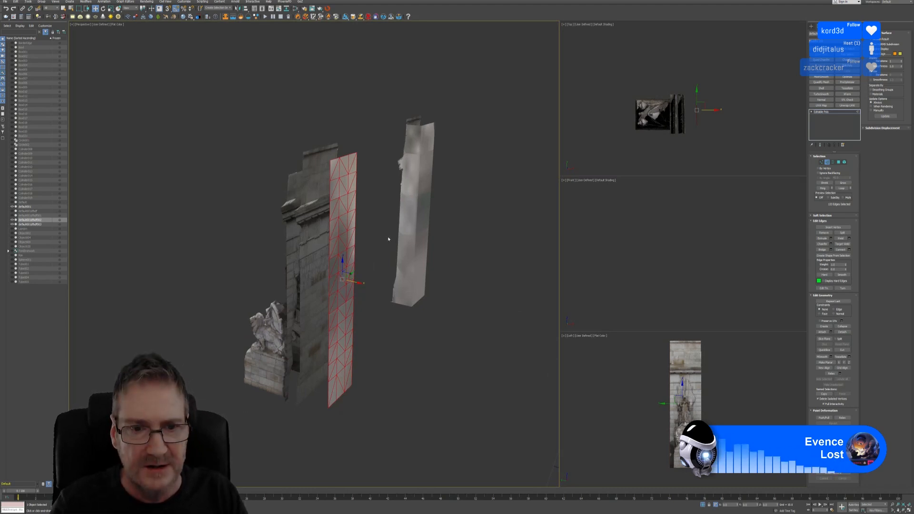
pyautogui.press('Delete')
pyautogui.keyDown('alt'); pyautogui.moveTo(372, 275); pyautogui.dragTo(428, 264, button='middle'); pyautogui.keyUp('alt')
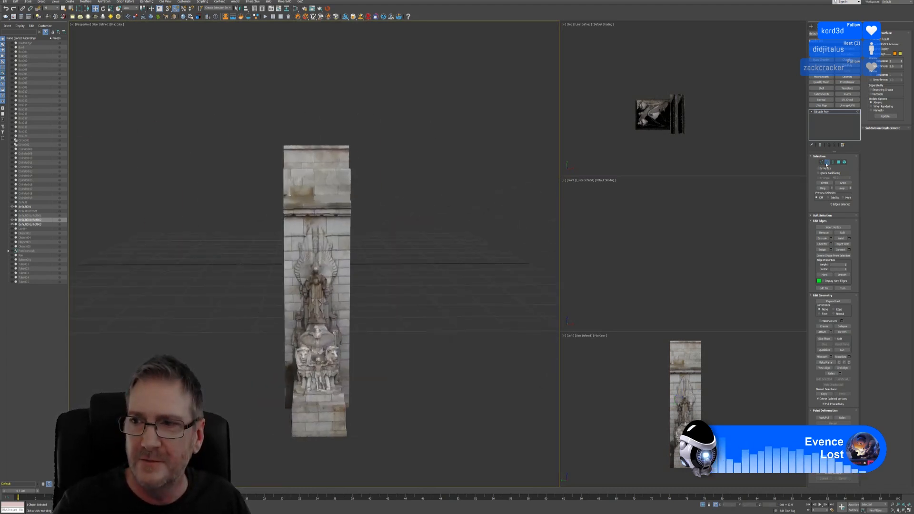
pyautogui.click(827, 164)
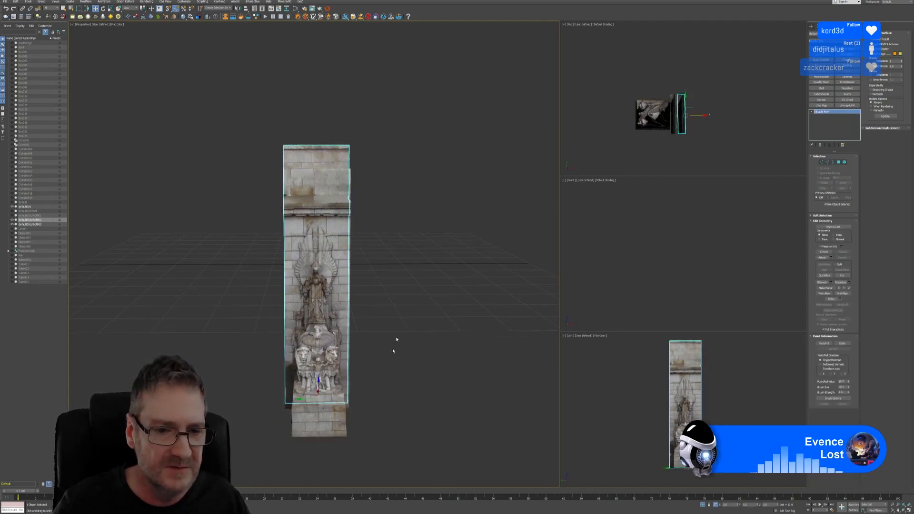
# Move the narrowed inscribed front out beside the statue pillar and compare it with the full inscribed pillar from several angles
pyautogui.moveTo(397, 339); pyautogui.dragTo(416, 290, button='middle')
pyautogui.keyDown('shift'); pyautogui.moveTo(320, 368); pyautogui.dragTo(253, 337); pyautogui.keyUp('shift')
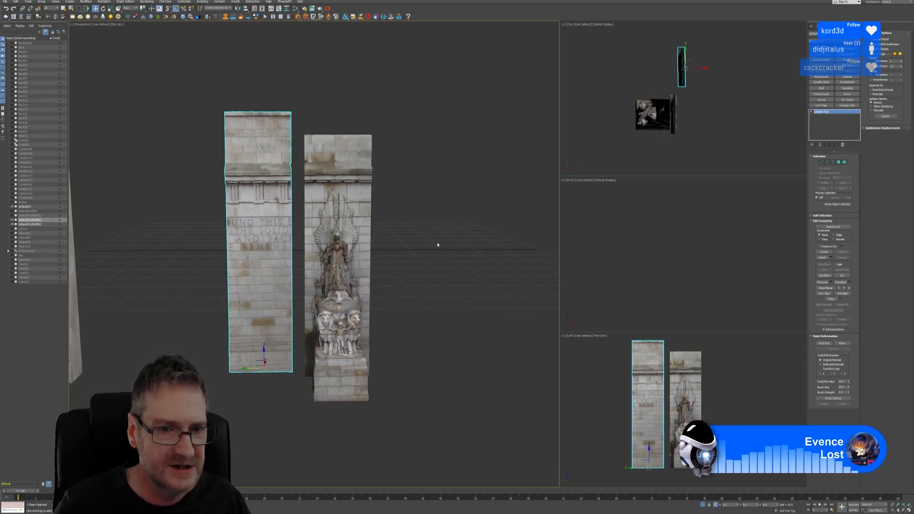
pyautogui.moveTo(436, 245); pyautogui.dragTo(491, 248, button='middle')
pyautogui.scroll(-3, 492, 249)
pyautogui.moveTo(264, 234); pyautogui.dragTo(261, 238, button='middle')
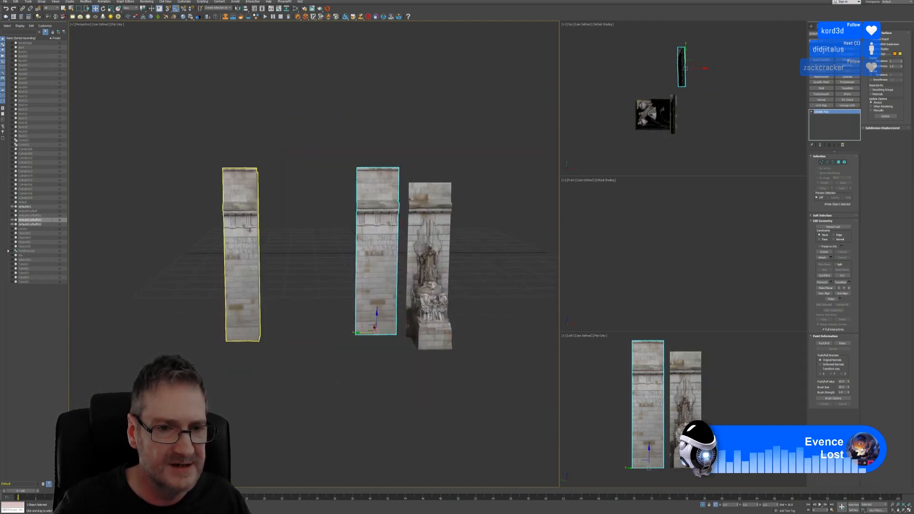
pyautogui.click(245, 228)
pyautogui.keyDown('alt'); pyautogui.moveTo(322, 249); pyautogui.dragTo(254, 232, button='middle'); pyautogui.keyUp('alt')
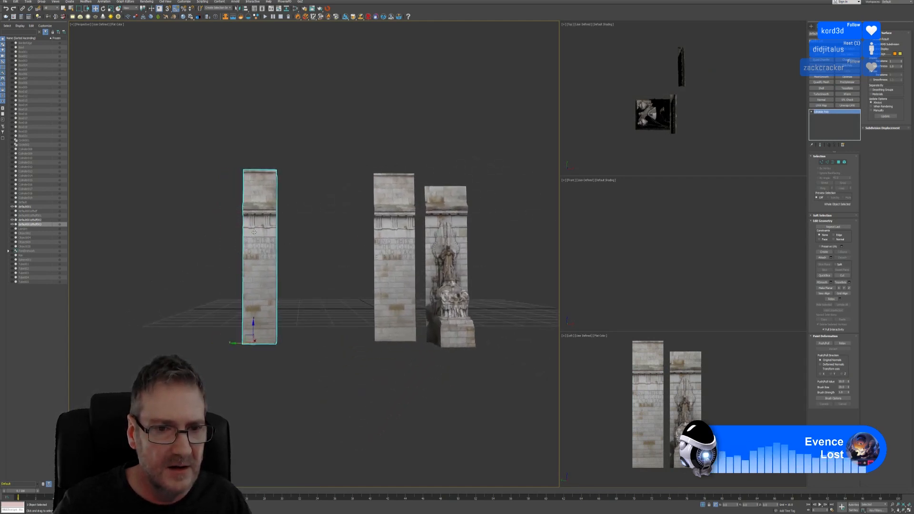
pyautogui.scroll(3, 254, 232)
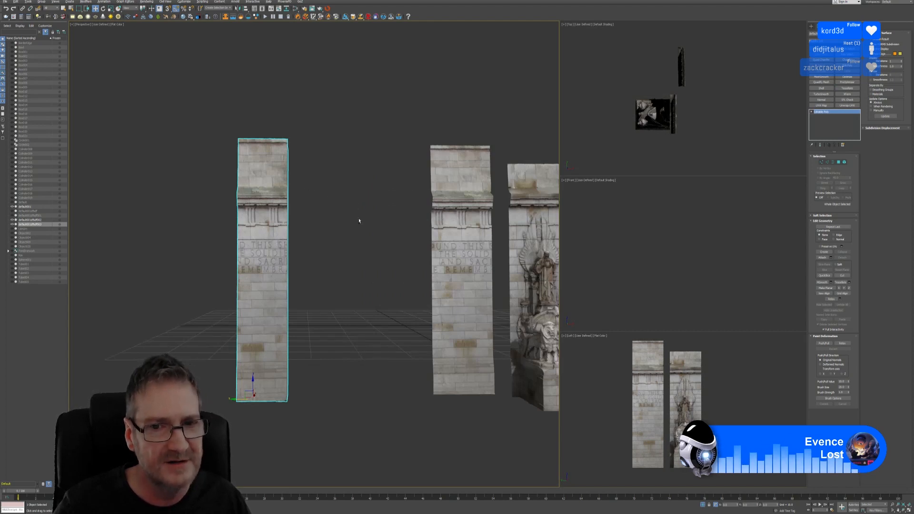
pyautogui.keyDown('alt'); pyautogui.moveTo(359, 221); pyautogui.dragTo(297, 232, button='middle'); pyautogui.keyUp('alt')
pyautogui.scroll(-3, 343, 219)
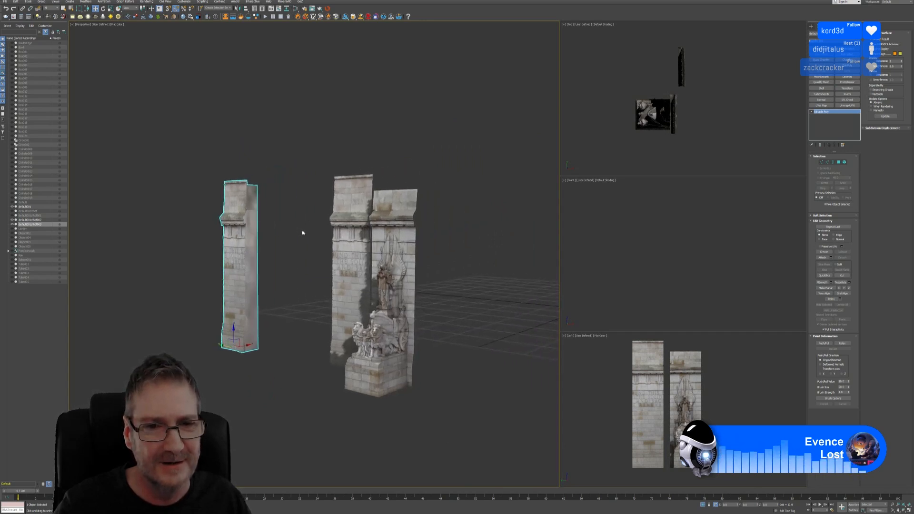
# Select the narrowed inscribed front and rotate it half a turn in the enlarged top view so it faces the opposite way
pyautogui.click(350, 237)
pyautogui.moveTo(701, 94); pyautogui.dragTo(700, 97, button='middle')
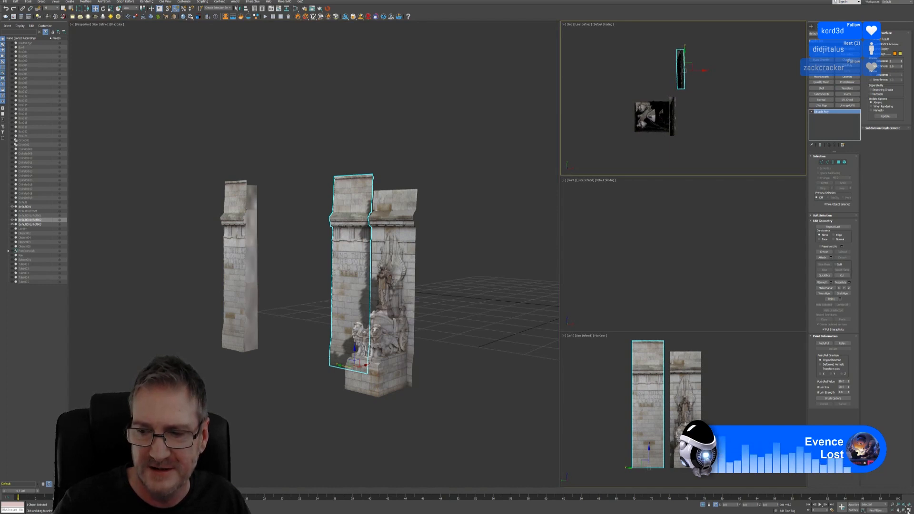
pyautogui.click(904, 510)
pyautogui.moveTo(502, 223); pyautogui.dragTo(488, 230, button='middle')
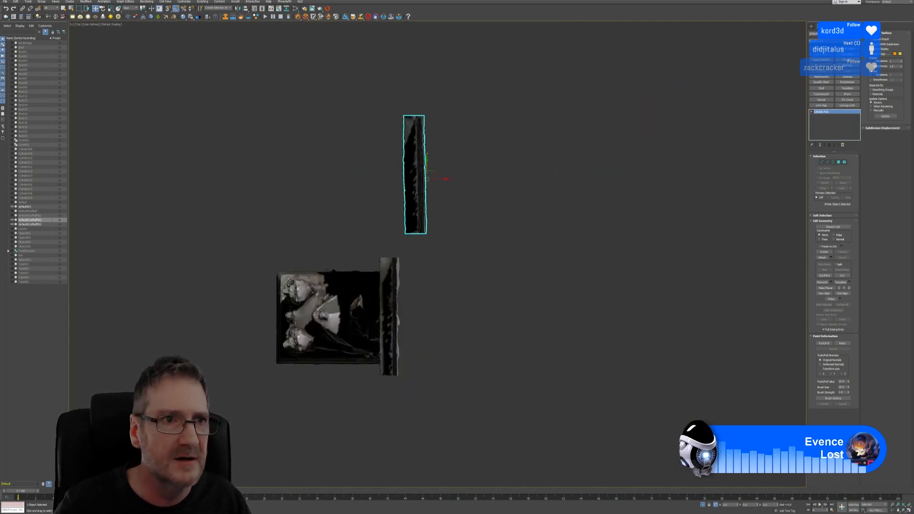
pyautogui.click(103, 9)
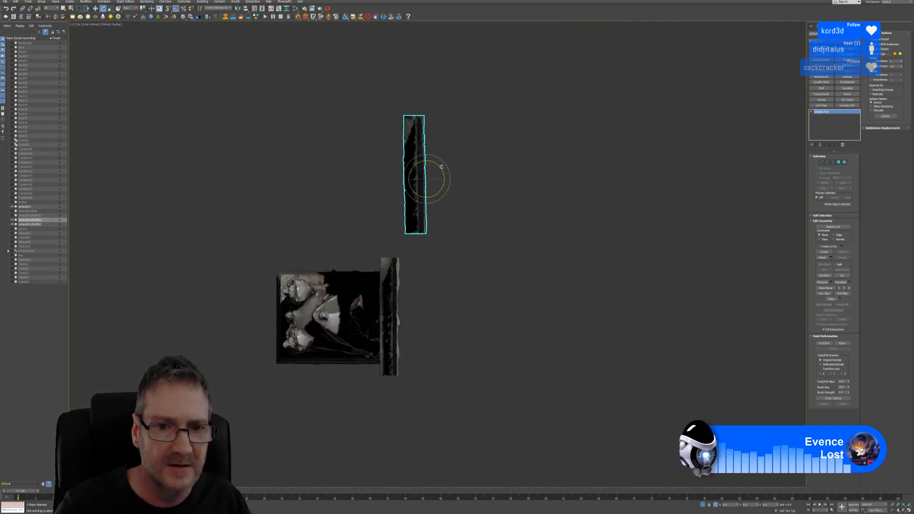
pyautogui.moveTo(441, 167)
pyautogui.mouseDown()
pyautogui.moveTo(486, 184)
pyautogui.moveTo(440, 168)
pyautogui.mouseUp()
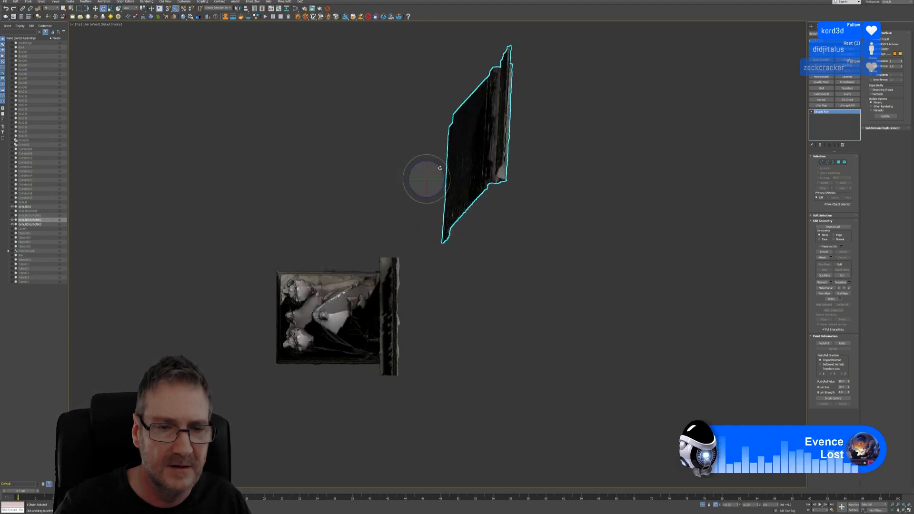
pyautogui.hotkey('ctrl', 'z')
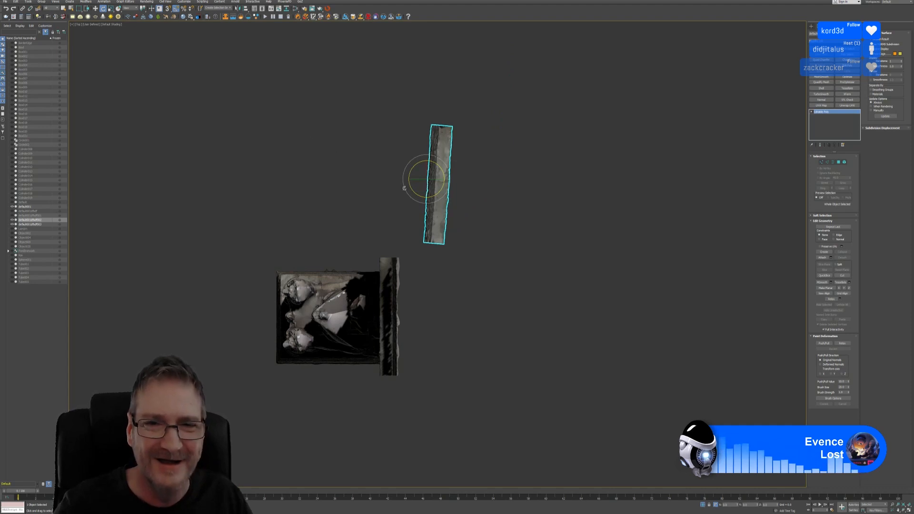
pyautogui.moveTo(441, 167); pyautogui.dragTo(442, 166)
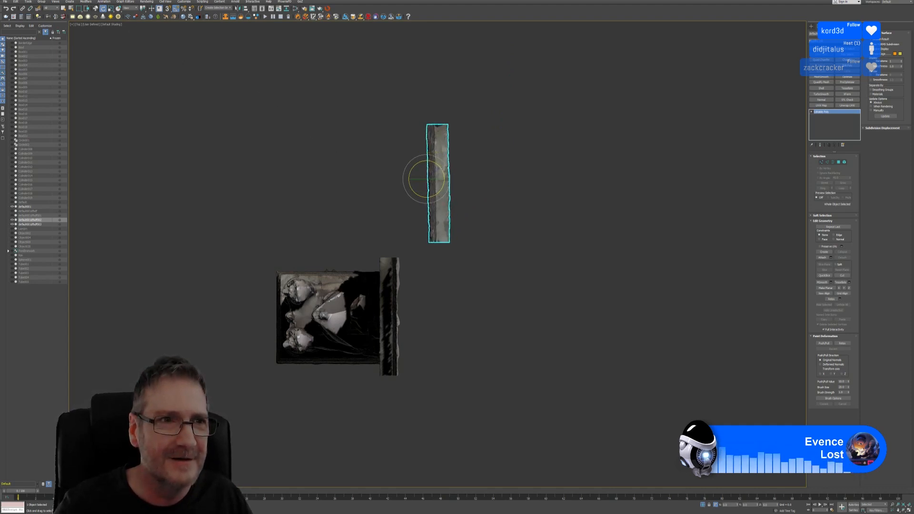
# Move the rotated inscribed front behind the statue pillar, lined up with its width, and check the placement in perspective
pyautogui.press('w')
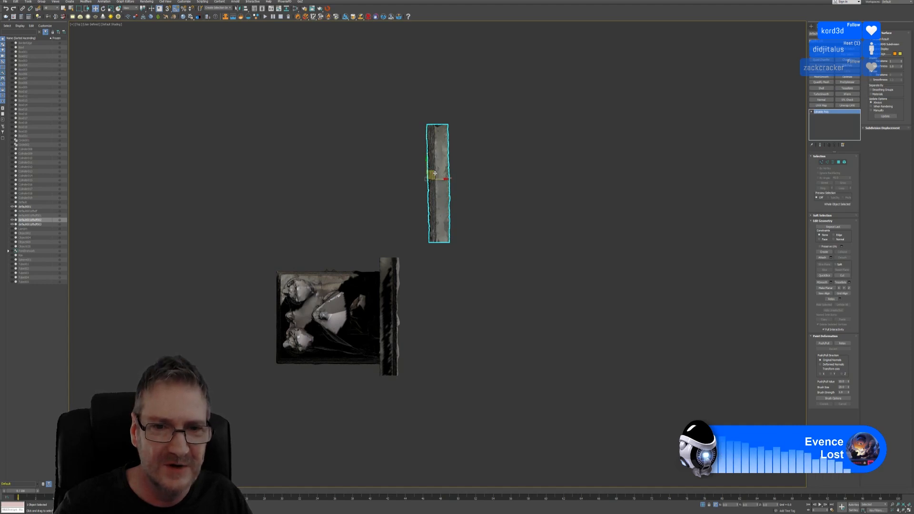
pyautogui.moveTo(443, 180); pyautogui.dragTo(442, 295)
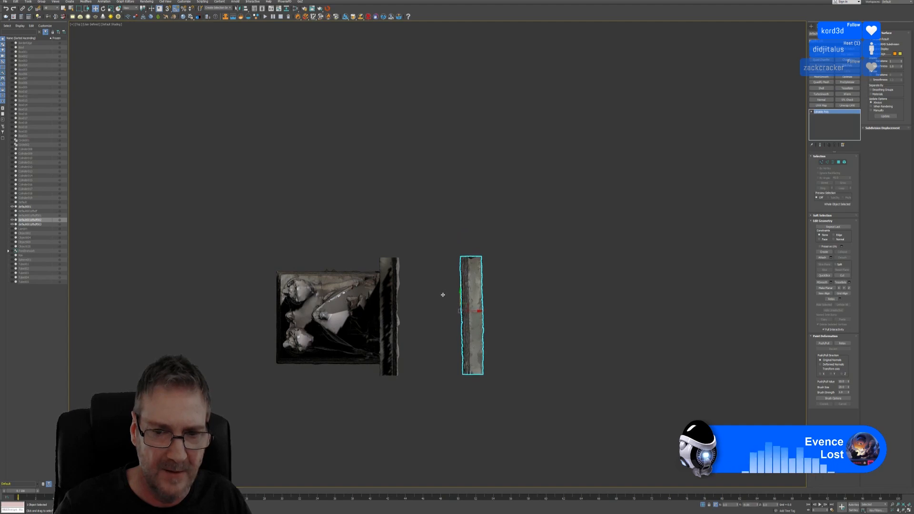
pyautogui.click(908, 510)
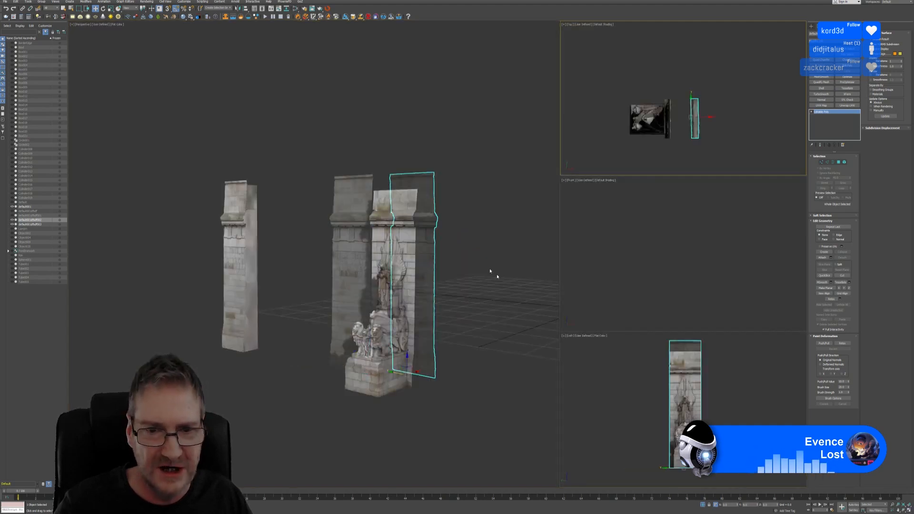
pyautogui.keyDown('alt'); pyautogui.moveTo(491, 271); pyautogui.dragTo(410, 270, button='middle'); pyautogui.keyUp('alt')
pyautogui.keyDown('alt'); pyautogui.moveTo(282, 339); pyautogui.dragTo(468, 279, button='middle'); pyautogui.keyUp('alt')
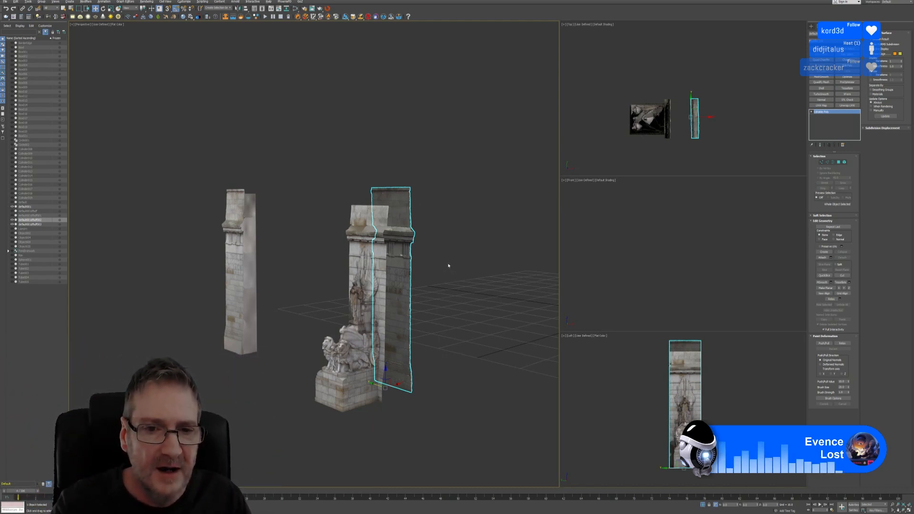
# Select the full inscribed pillar and enlarge the pillar front view with both it and the statue pillar in frame
pyautogui.click(245, 203)
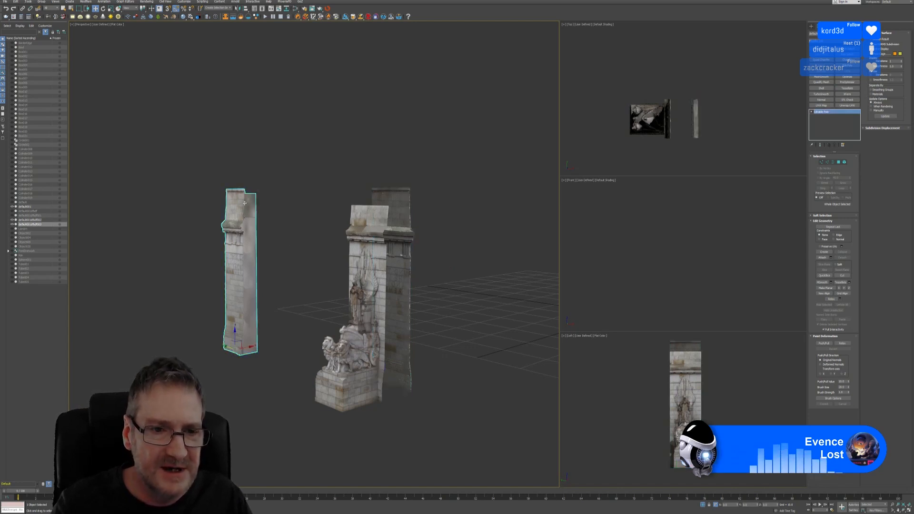
pyautogui.moveTo(666, 59); pyautogui.dragTo(682, 129, button='middle')
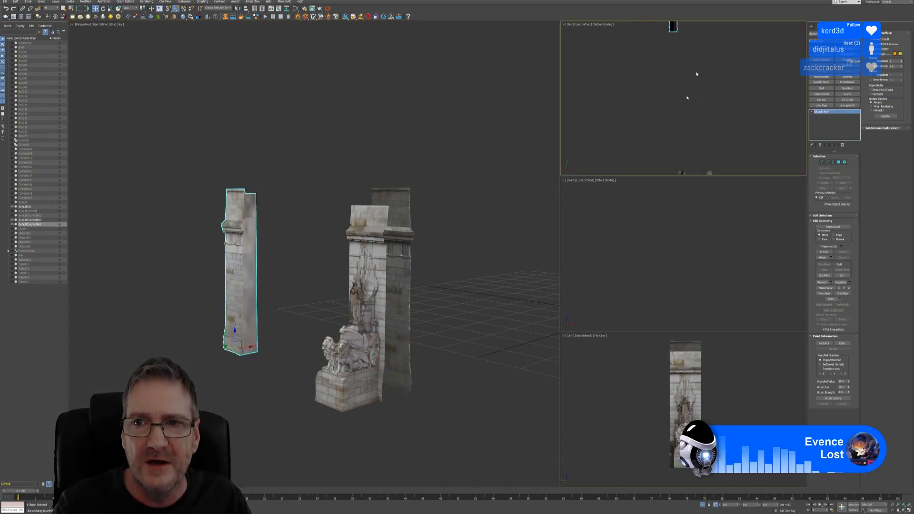
pyautogui.moveTo(708, 44); pyautogui.dragTo(710, 99, button='middle')
pyautogui.click(253, 207)
pyautogui.moveTo(284, 232)
pyautogui.keyDown('alt'); pyautogui.mouseDown(button='middle')
pyautogui.moveTo(284, 241)
pyautogui.moveTo(361, 235)
pyautogui.moveTo(325, 251)
pyautogui.moveTo(288, 237)
pyautogui.moveTo(300, 238)
pyautogui.mouseUp(button='middle'); pyautogui.keyUp('alt')
pyautogui.moveTo(723, 360); pyautogui.dragTo(751, 380, button='middle')
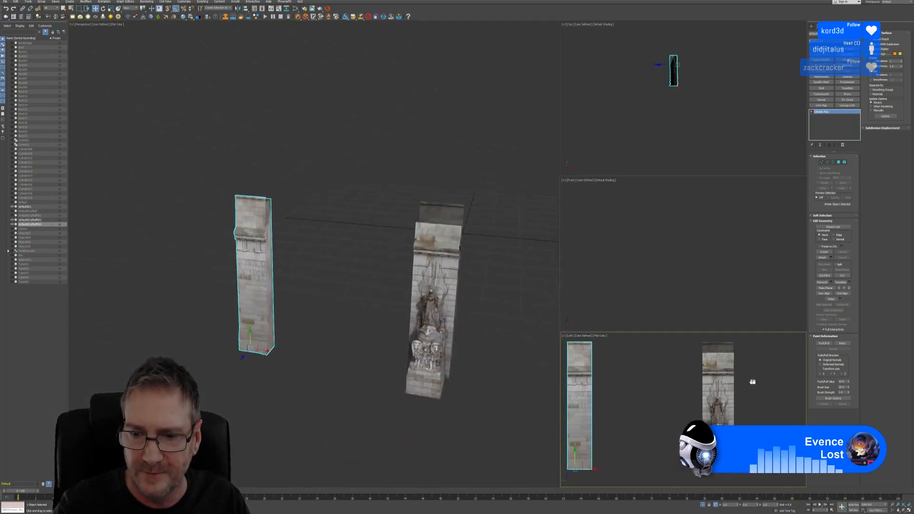
pyautogui.click(908, 509)
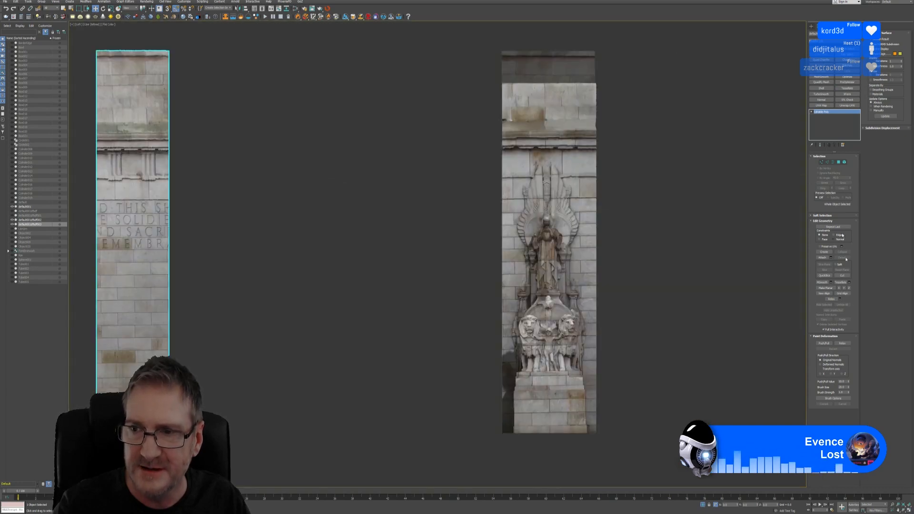
# Select the vertices along the full inscribed pillar's outer edge, the side away from the statue pillar, and check the selection in perspective
pyautogui.click(821, 163)
pyautogui.moveTo(316, 262); pyautogui.dragTo(425, 258, button='middle')
pyautogui.moveTo(187, 51); pyautogui.dragTo(266, 480)
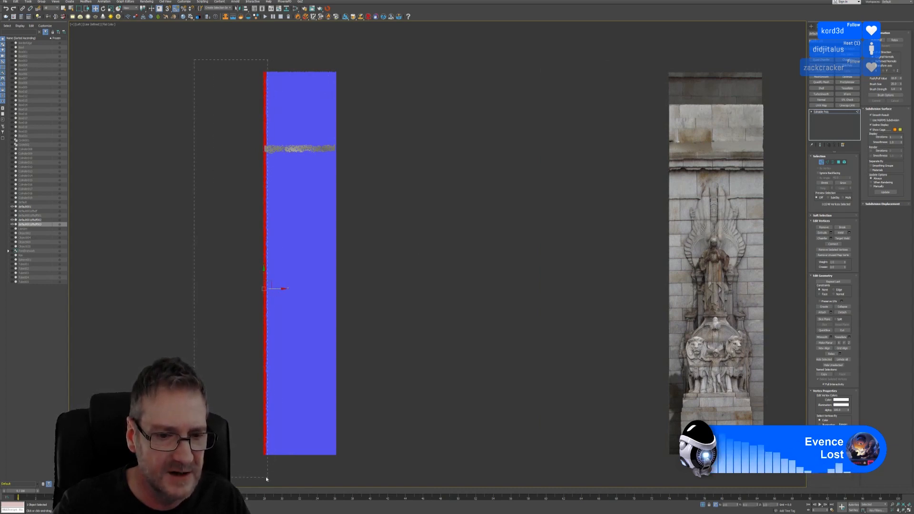
pyautogui.moveTo(265, 479); pyautogui.dragTo(266, 478)
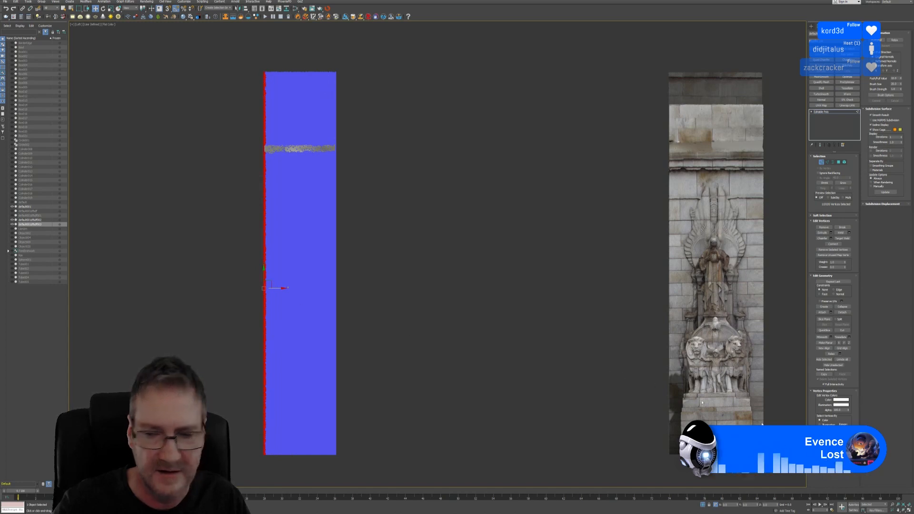
pyautogui.click(909, 510)
pyautogui.moveTo(306, 320)
pyautogui.keyDown('alt'); pyautogui.mouseDown(button='middle')
pyautogui.moveTo(352, 317)
pyautogui.moveTo(322, 316)
pyautogui.mouseUp(button='middle'); pyautogui.keyUp('alt')
pyautogui.moveTo(677, 381); pyautogui.dragTo(686, 378, button='middle')
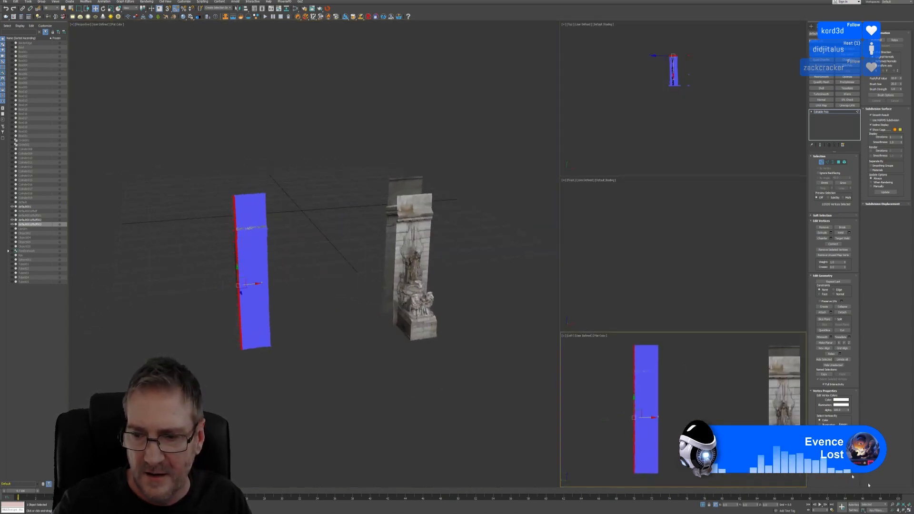
pyautogui.click(909, 511)
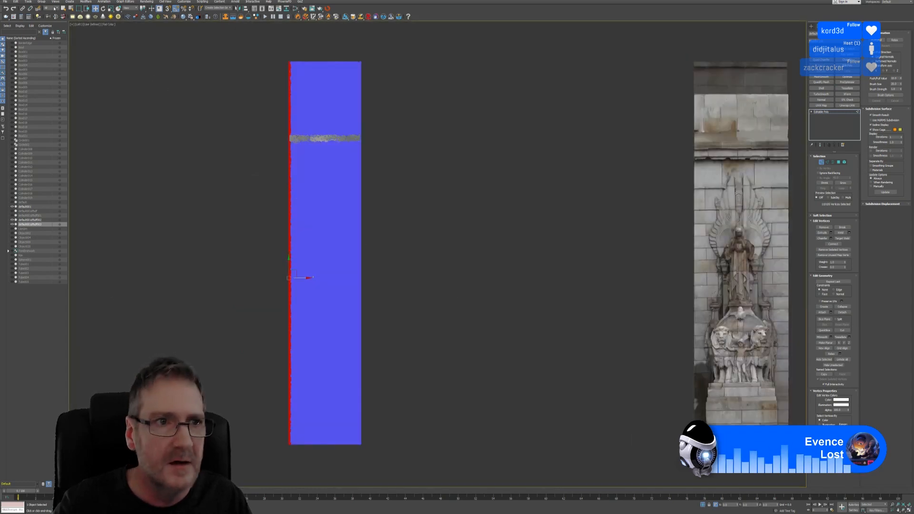
# Try to flatten the selected outer-edge vertices of the full inscribed pillar and shift them inward to its face
pyautogui.click(110, 9)
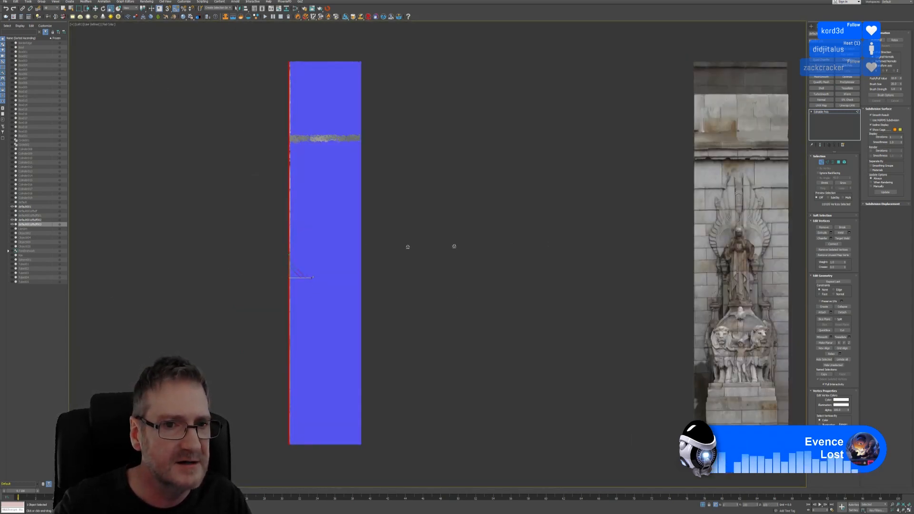
pyautogui.click(95, 9)
pyautogui.scroll(5, 315, 304)
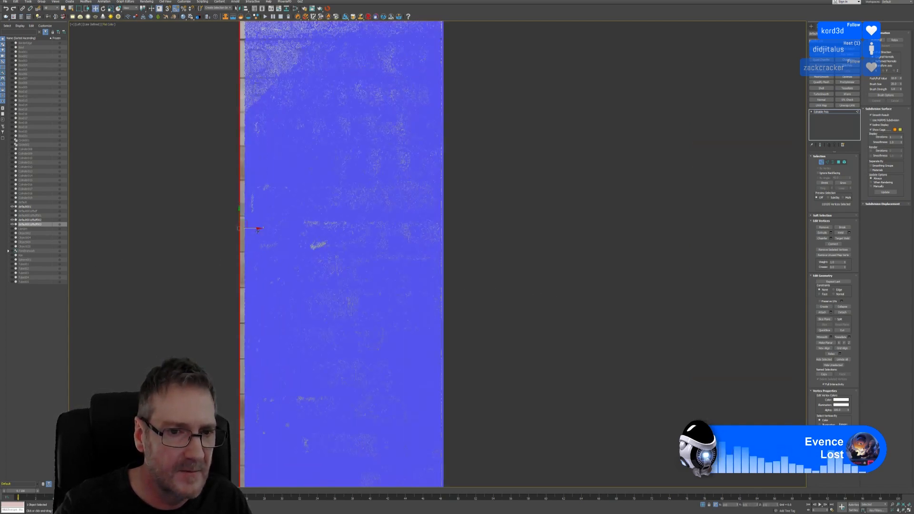
pyautogui.moveTo(253, 228); pyautogui.dragTo(258, 227)
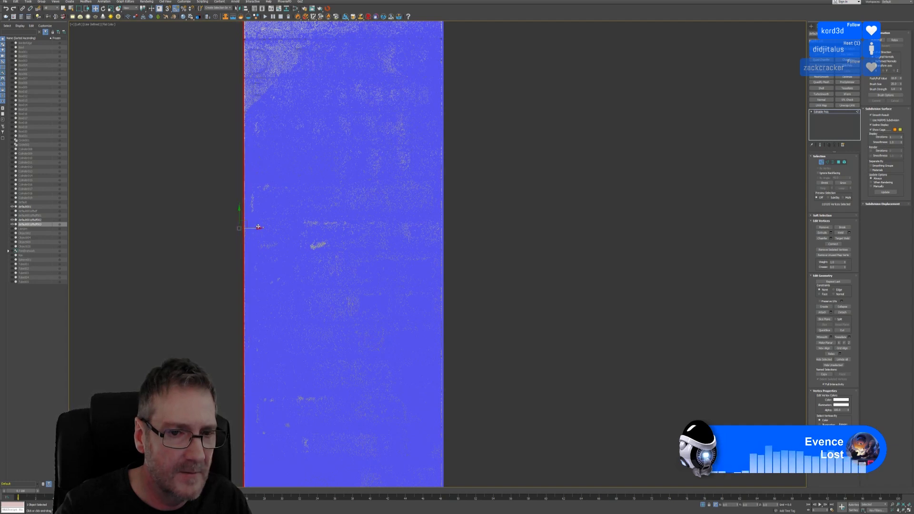
pyautogui.hotkey('alt', 'w')
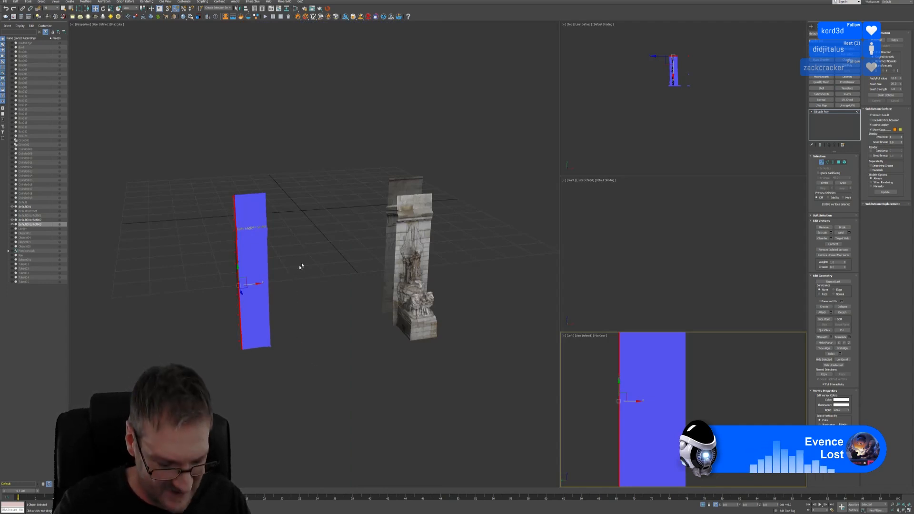
pyautogui.keyDown('alt'); pyautogui.moveTo(298, 257); pyautogui.dragTo(324, 248, button='middle'); pyautogui.keyUp('alt')
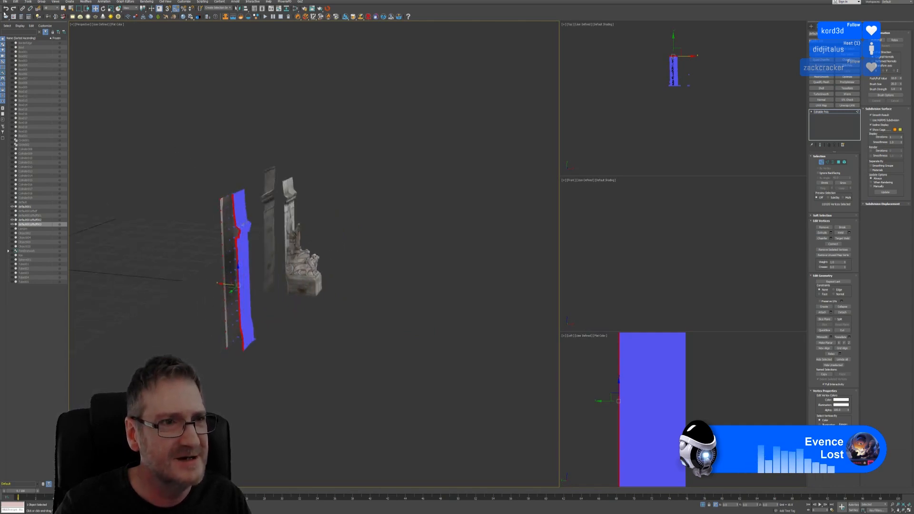
# Undo the flattening, the inward shift and the outer-edge vertex selection on the full inscribed pillar
pyautogui.click(6, 9)
pyautogui.click(5, 10)
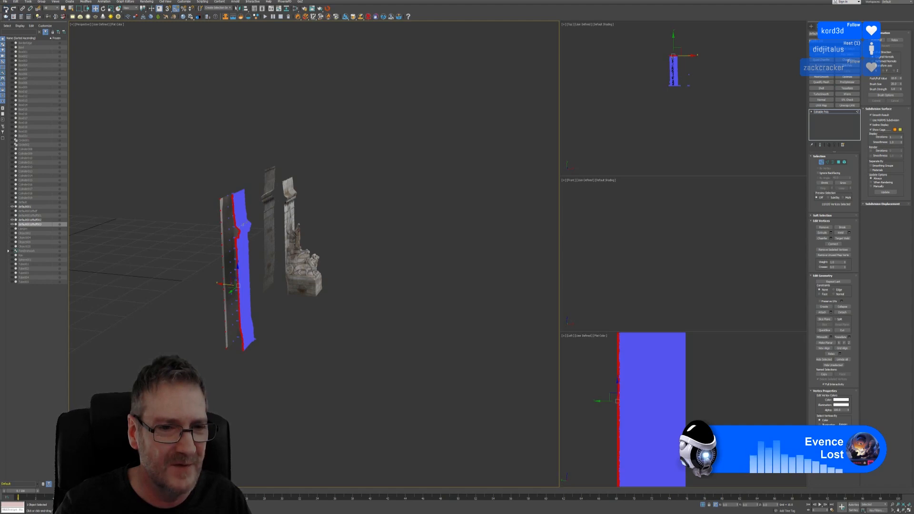
pyautogui.click(5, 10)
pyautogui.click(6, 9)
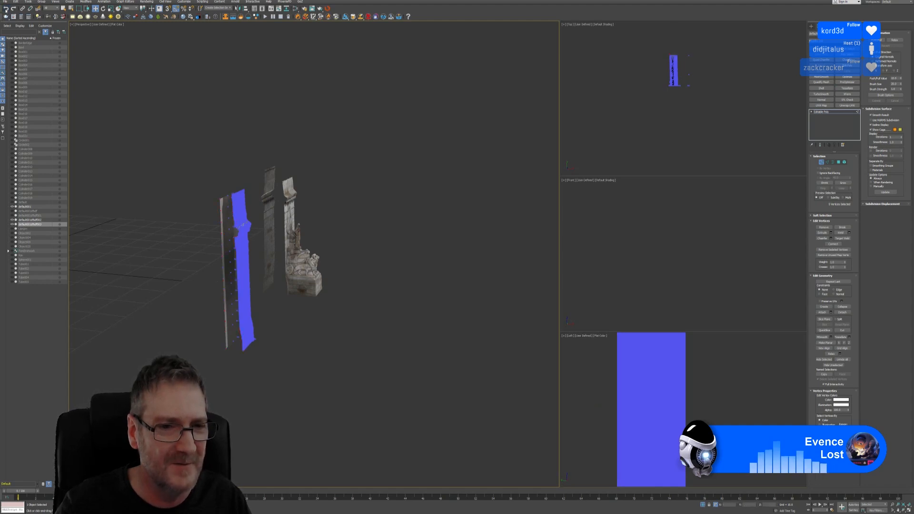
# Select the vertices along the full pillar's edge nearest the statue pillar and scale them flat across its width
pyautogui.moveTo(730, 410); pyautogui.dragTo(729, 410, button='middle')
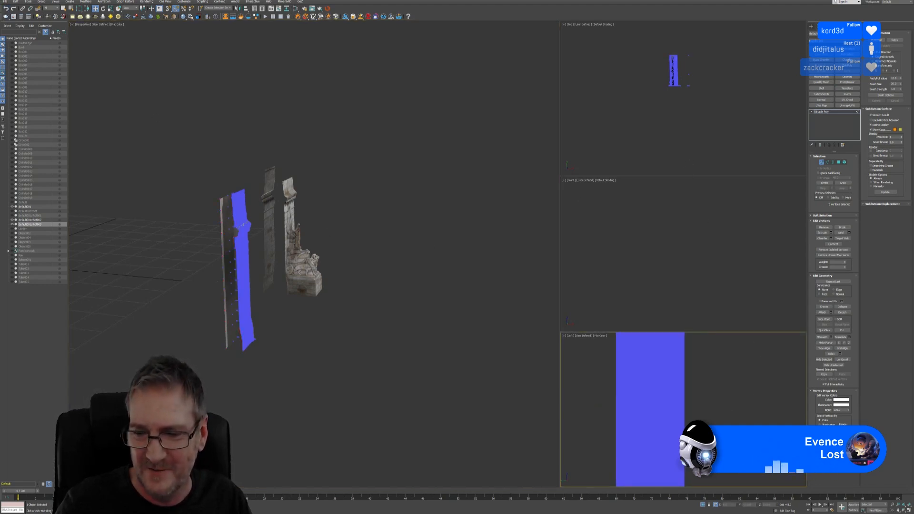
pyautogui.hotkey('alt', 'w')
pyautogui.scroll(-3, 457, 292)
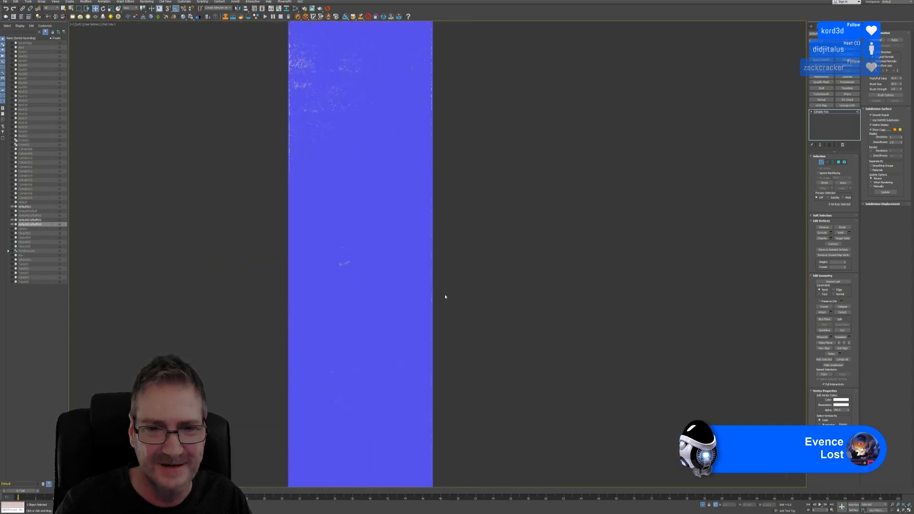
pyautogui.scroll(-2, 456, 282)
pyautogui.moveTo(453, 156); pyautogui.dragTo(421, 158, button='middle')
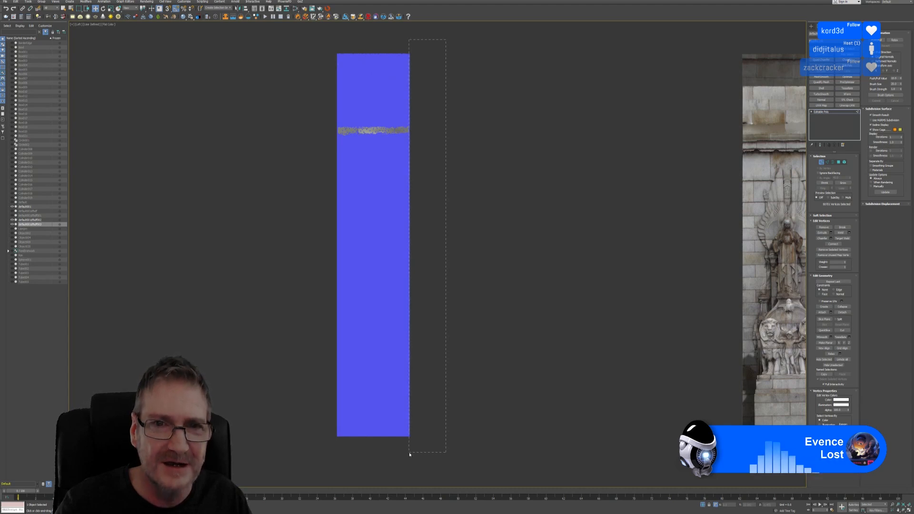
pyautogui.moveTo(409, 455); pyautogui.dragTo(410, 455)
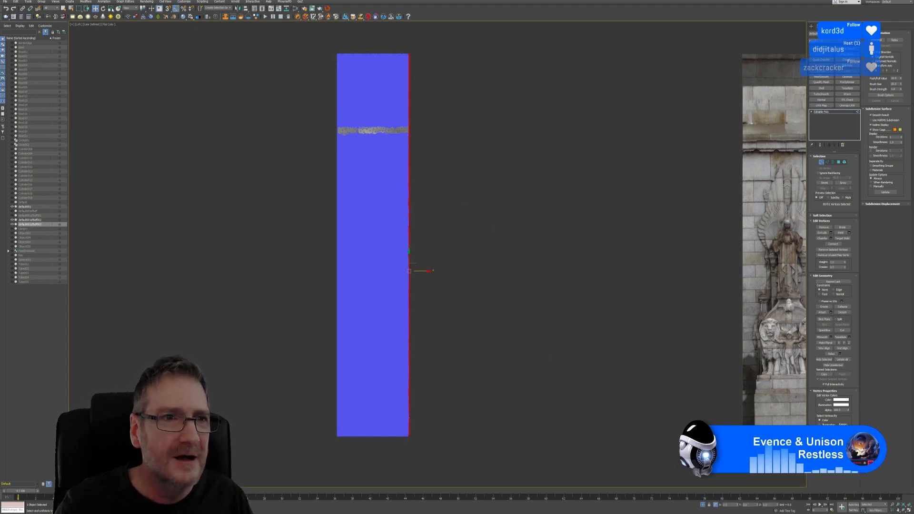
pyautogui.press('r')
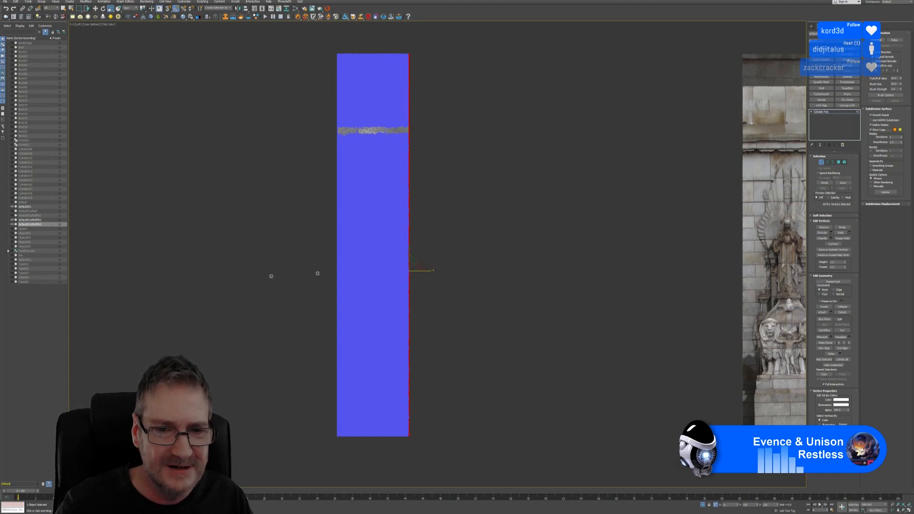
pyautogui.moveTo(660, 338); pyautogui.dragTo(660, 338)
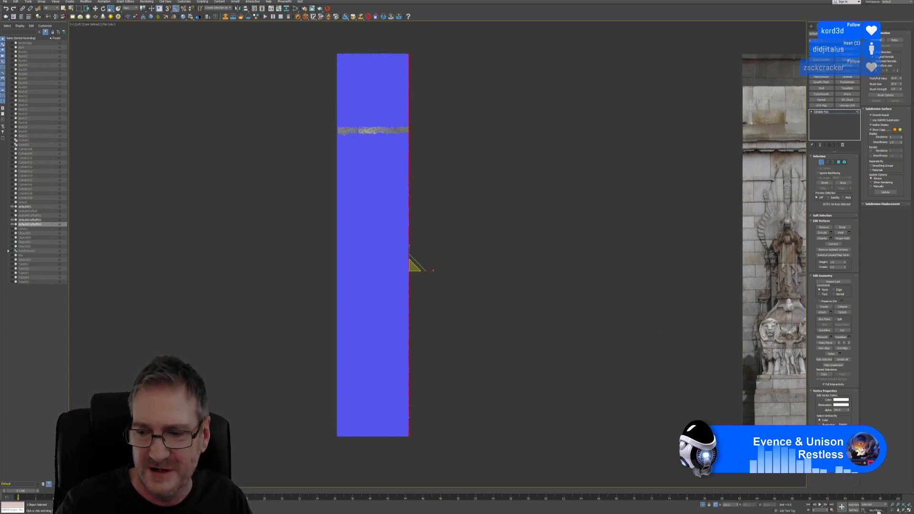
# Convert the vertex selection on the full pillar to its edges and delete that side wall
pyautogui.click(909, 511)
pyautogui.keyDown('alt'); pyautogui.moveTo(290, 322); pyautogui.dragTo(429, 309, button='middle'); pyautogui.keyUp('alt')
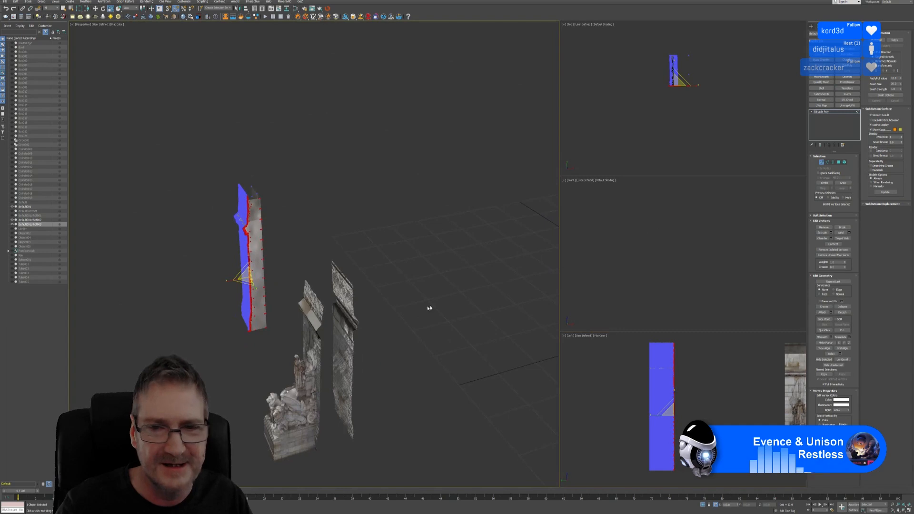
pyautogui.click(828, 163)
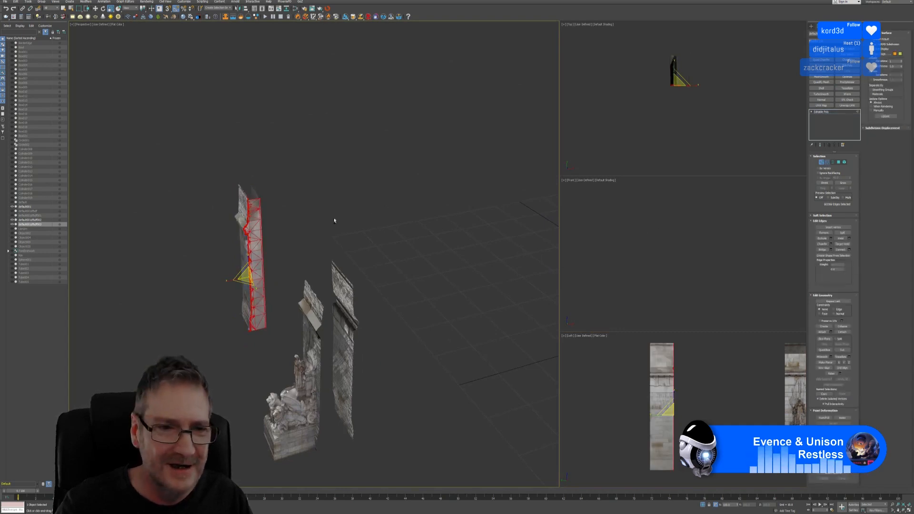
pyautogui.keyDown('alt'); pyautogui.moveTo(333, 218); pyautogui.dragTo(314, 239, button='middle'); pyautogui.keyUp('alt')
pyautogui.scroll(3, 339, 234)
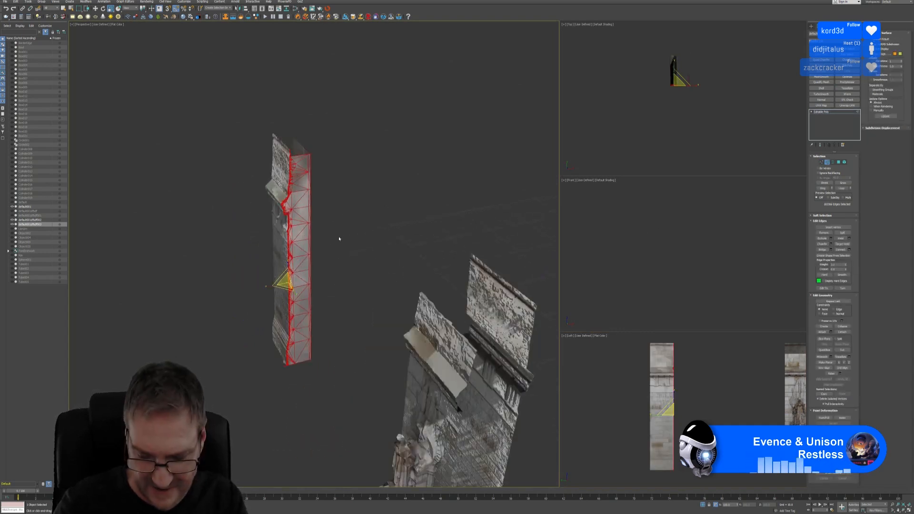
pyautogui.click(339, 238)
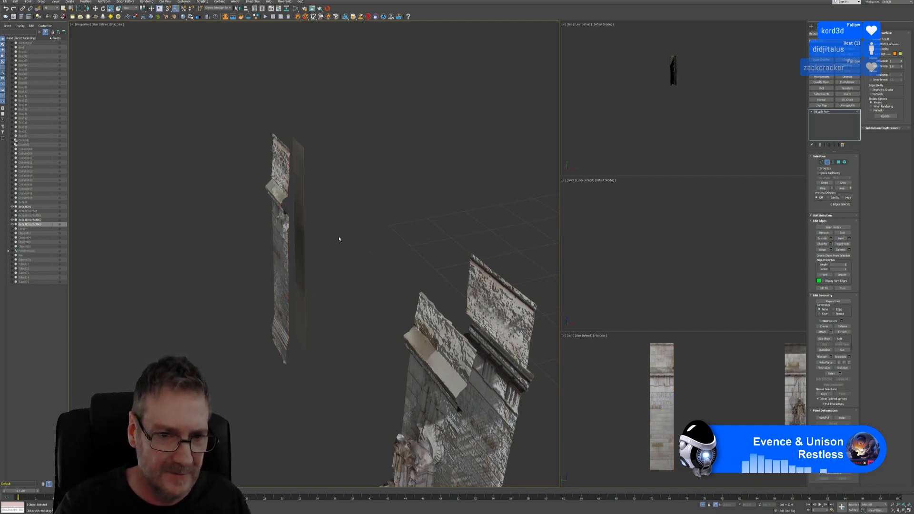
# Select the leftover detached side strip of the full pillar in the top view and delete it
pyautogui.moveTo(708, 127); pyautogui.dragTo(708, 91, button='middle')
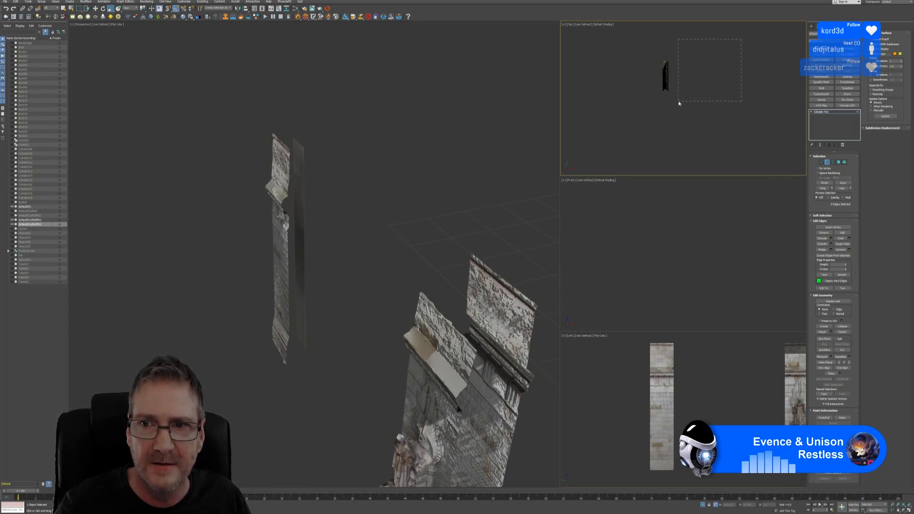
pyautogui.moveTo(675, 109); pyautogui.dragTo(675, 107)
pyautogui.keyDown('alt'); pyautogui.moveTo(351, 176); pyautogui.dragTo(346, 205, button='middle'); pyautogui.keyUp('alt')
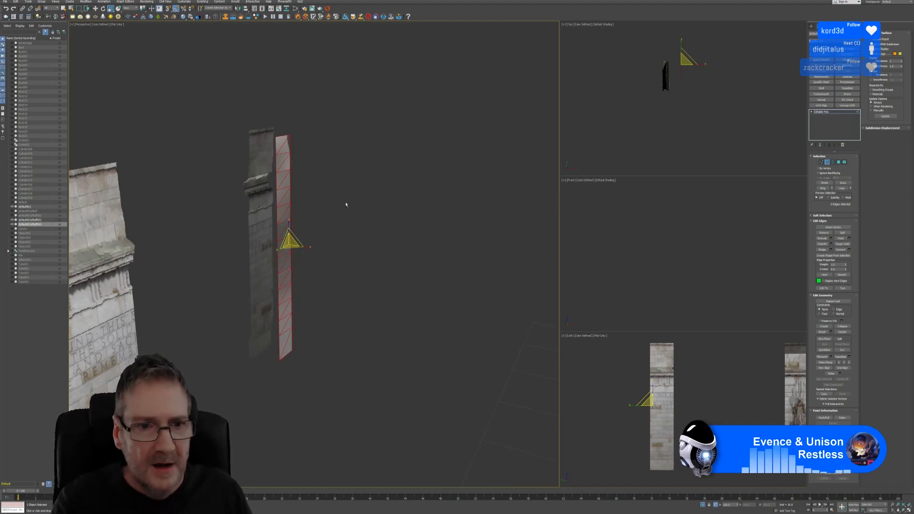
pyautogui.click(346, 205)
pyautogui.keyDown('alt'); pyautogui.moveTo(330, 212); pyautogui.dragTo(307, 243, button='middle'); pyautogui.keyUp('alt')
pyautogui.scroll(-3, 374, 231)
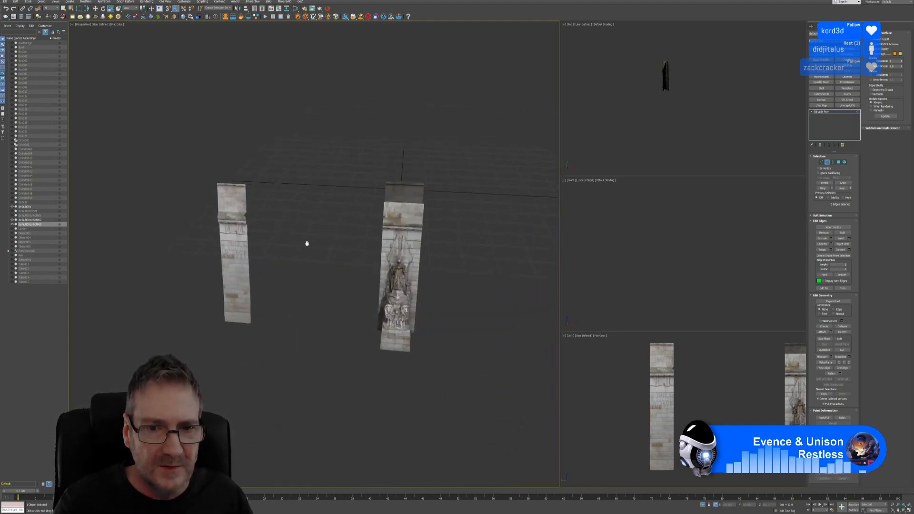
# Leave edge editing and move the trimmed pillar front next to the statue pillar in the top view
pyautogui.keyDown('alt'); pyautogui.moveTo(452, 224); pyautogui.dragTo(428, 212, button='middle'); pyautogui.keyUp('alt')
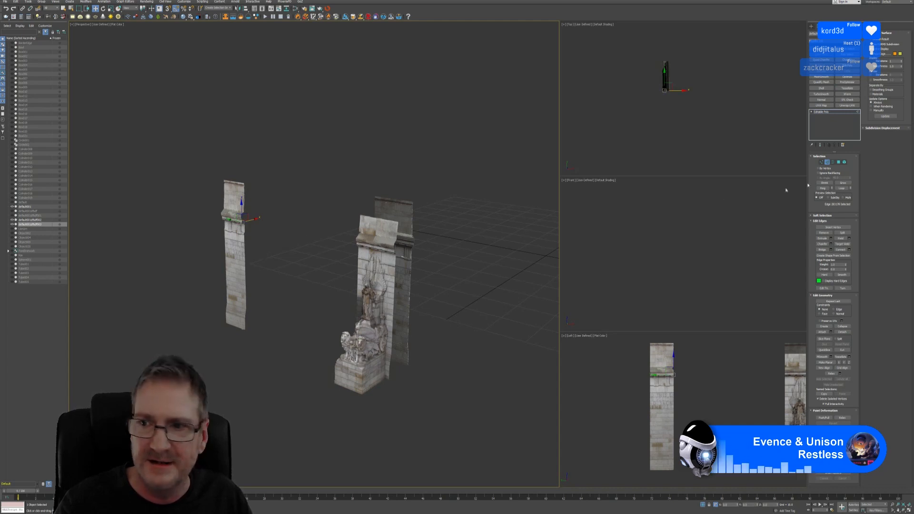
pyautogui.click(829, 163)
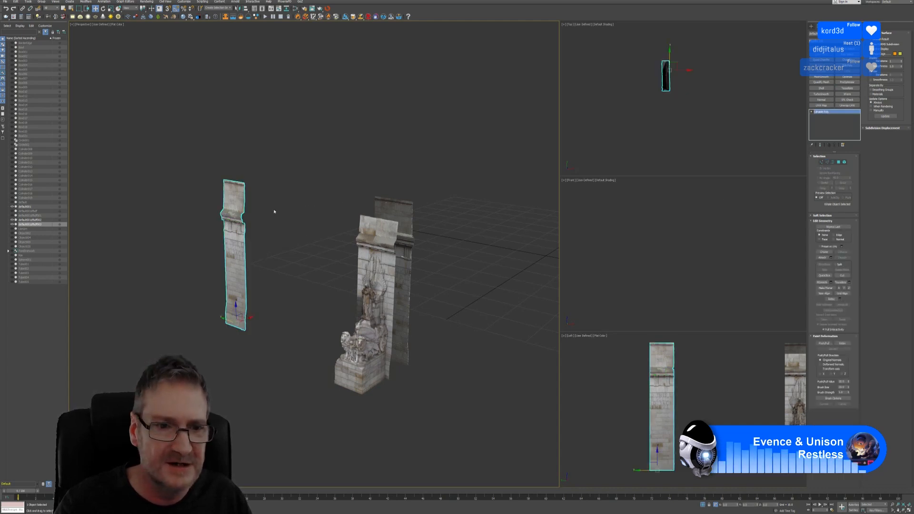
pyautogui.scroll(-4, 667, 121)
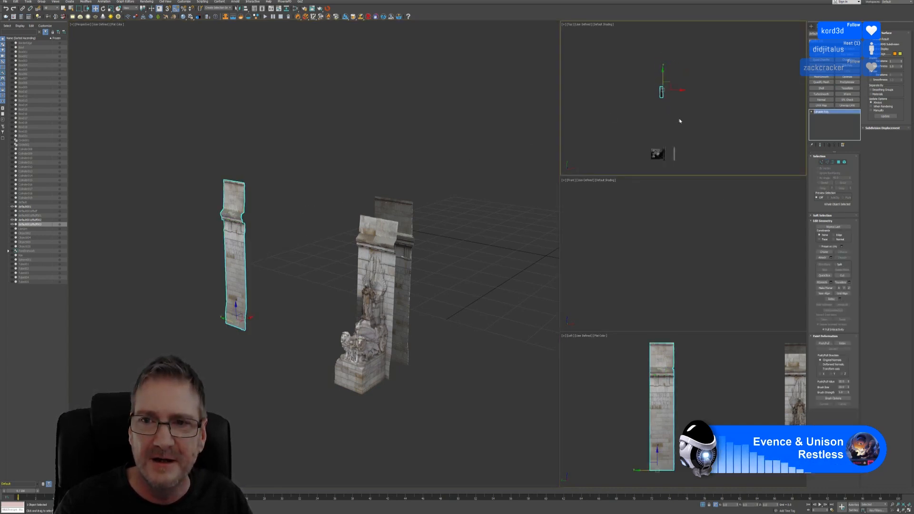
pyautogui.moveTo(663, 72); pyautogui.dragTo(680, 133)
pyautogui.moveTo(680, 164); pyautogui.dragTo(662, 115, button='middle')
pyautogui.scroll(4, 664, 115)
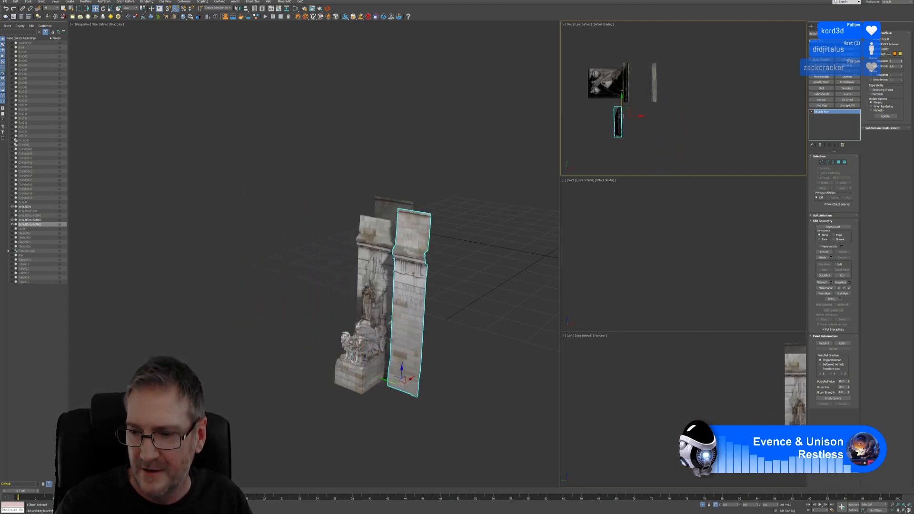
# Center the trimmed pillar front's pivot on the object with Affect Pivot Only and Center to Object
pyautogui.hotkey('alt', 'w')
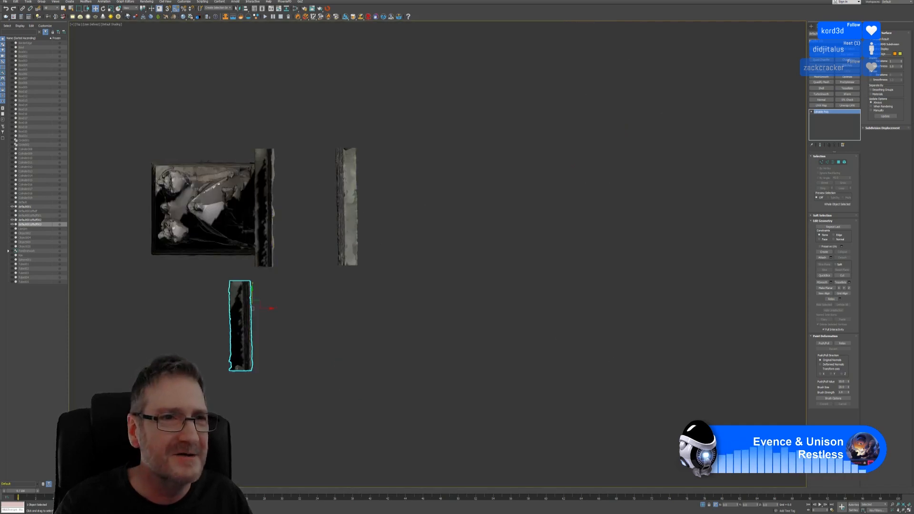
pyautogui.press('e')
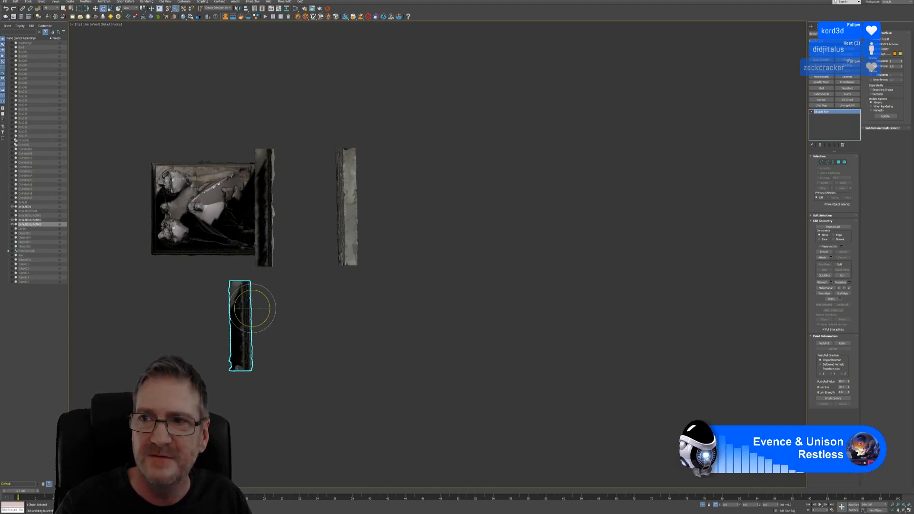
pyautogui.click(827, 26)
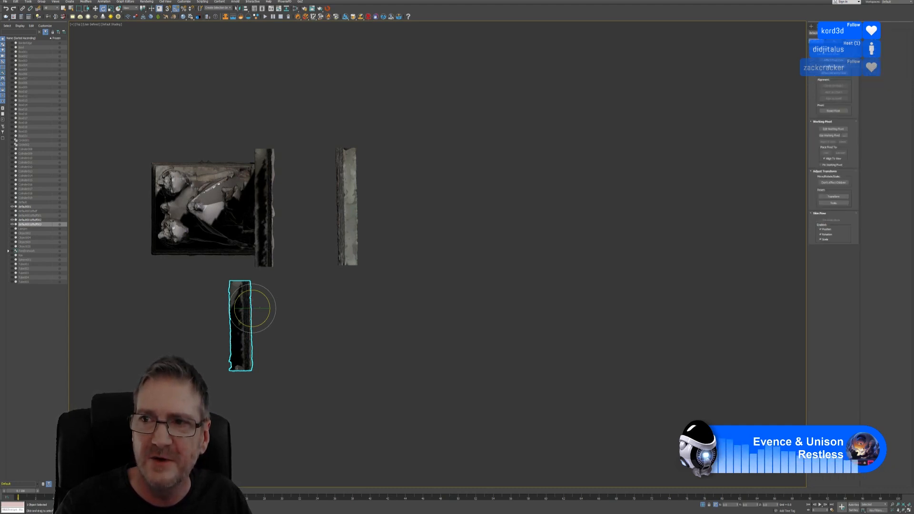
pyautogui.click(835, 61)
pyautogui.click(835, 86)
pyautogui.click(834, 61)
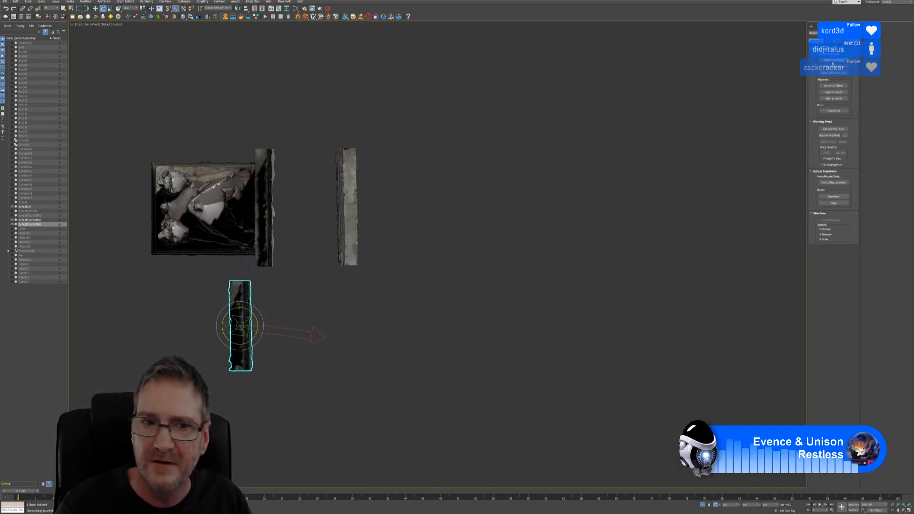
# Rotate the trimmed pillar front a quarter turn and place it as a side between the statue pillar and the rear inscribed front
pyautogui.moveTo(483, 205); pyautogui.dragTo(499, 186, button='middle')
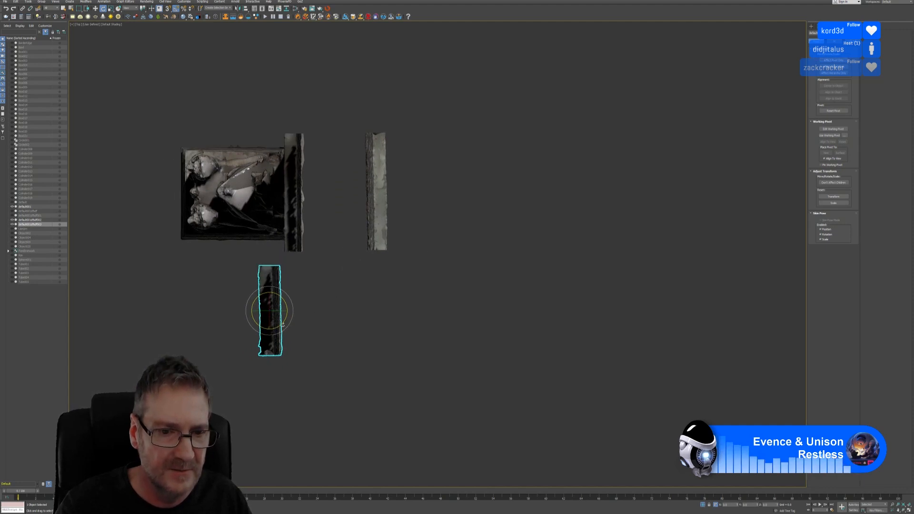
pyautogui.moveTo(281, 325); pyautogui.dragTo(358, 267)
pyautogui.click(95, 8)
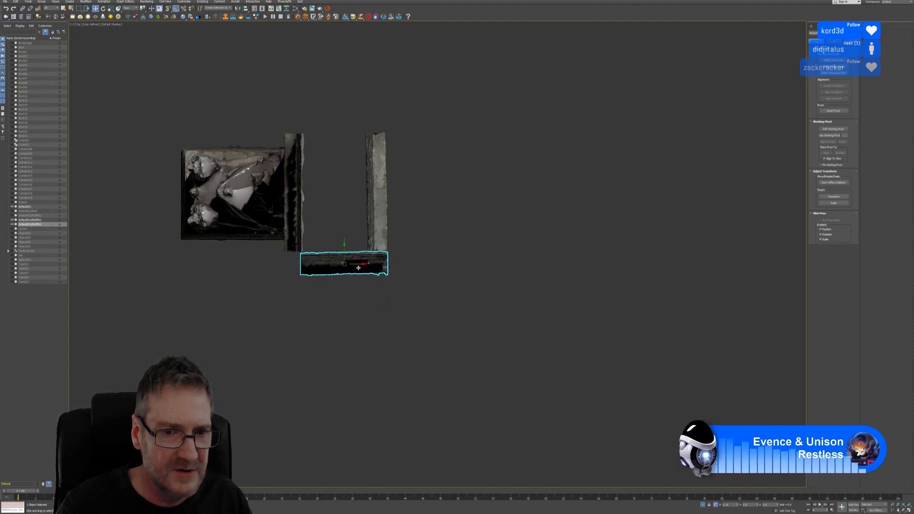
# Move the rear inscribed front slightly farther behind the statue pillar, past the side piece's end, and check it in perspective
pyautogui.click(379, 185)
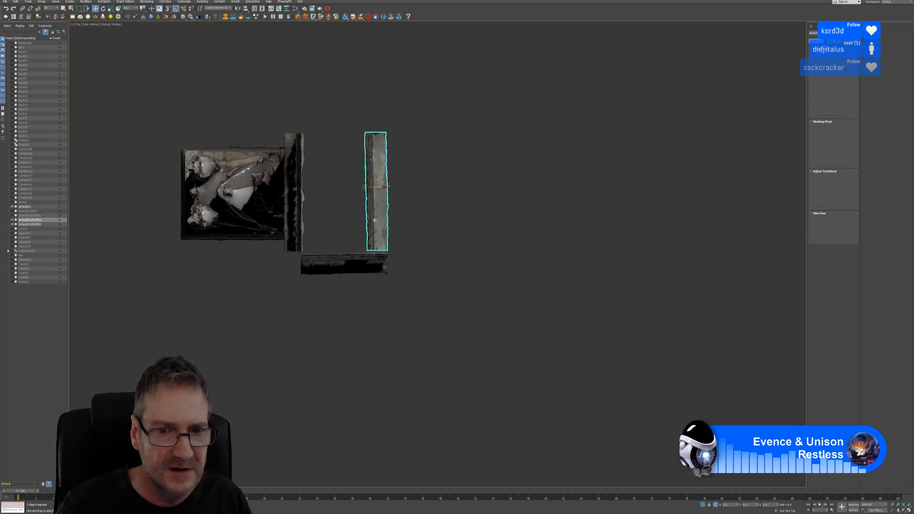
pyautogui.moveTo(377, 187); pyautogui.dragTo(390, 187)
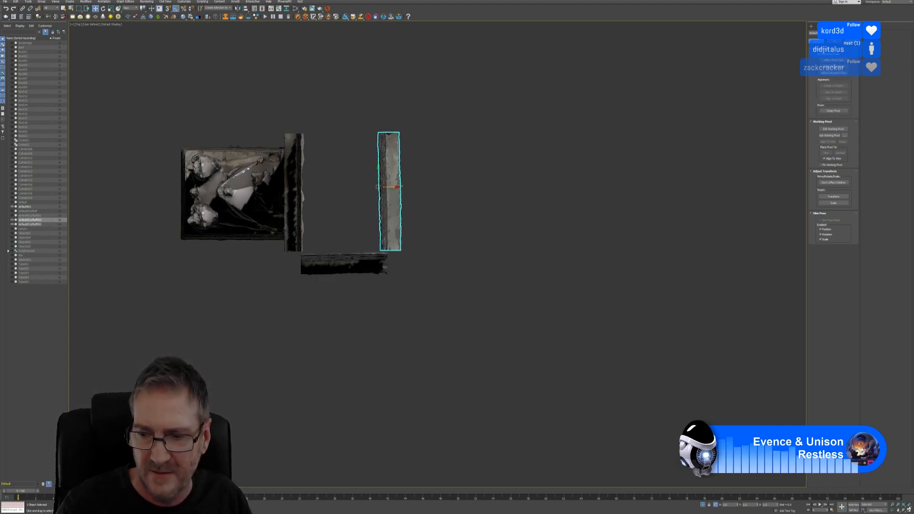
pyautogui.click(909, 508)
pyautogui.moveTo(441, 267); pyautogui.dragTo(422, 258, button='middle')
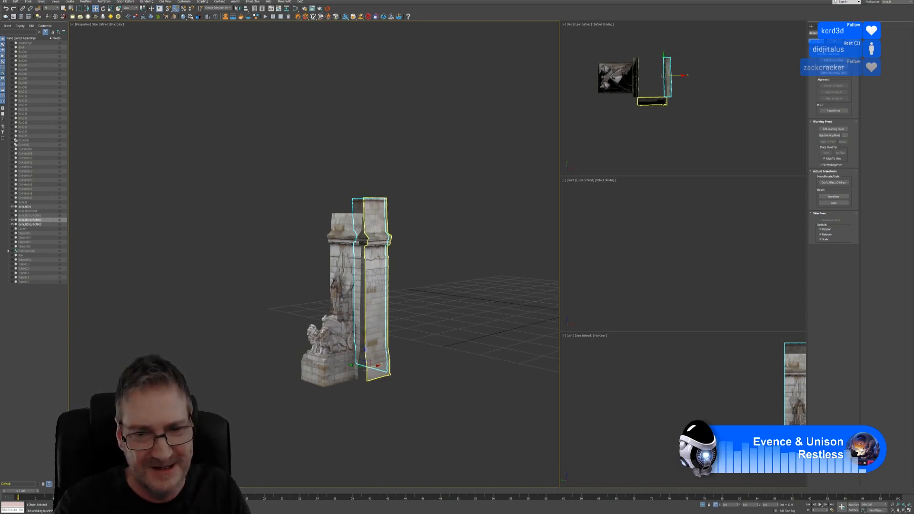
# Inspect the assembled pillar from the statue side in perspective and select the side piece
pyautogui.keyDown('alt'); pyautogui.moveTo(415, 300); pyautogui.dragTo(440, 281, button='middle'); pyautogui.keyUp('alt')
pyautogui.scroll(3, 430, 289)
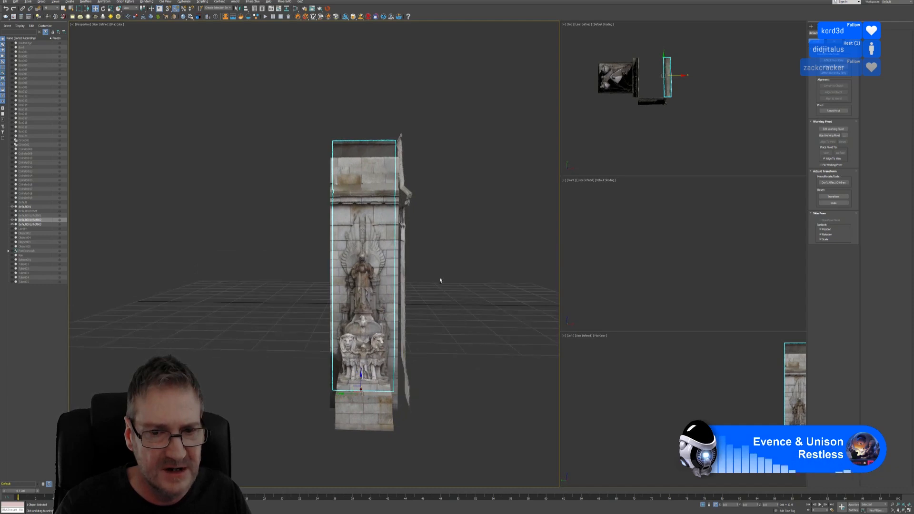
pyautogui.click(406, 289)
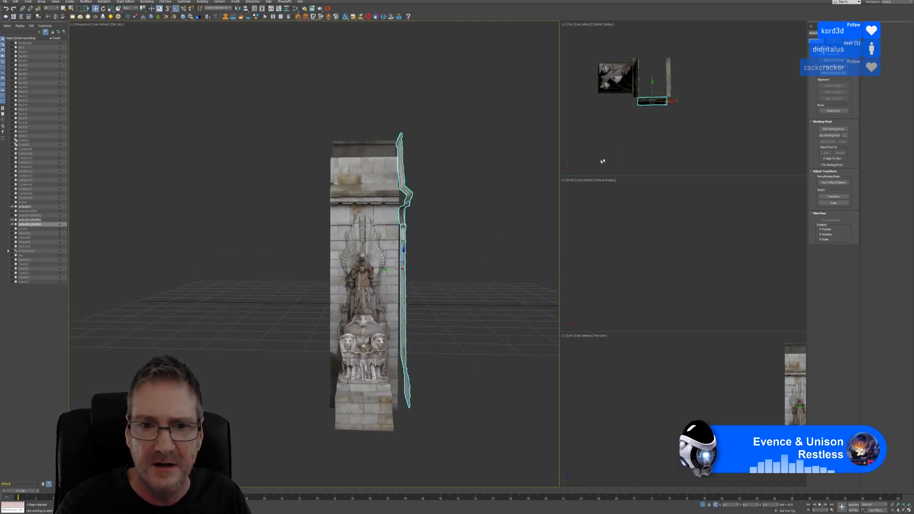
# Nudge the side piece inward against the statue pillar's edge and check the corner seam from the statue side and above
pyautogui.keyDown('alt'); pyautogui.moveTo(450, 299); pyautogui.dragTo(442, 296, button='middle'); pyautogui.keyUp('alt')
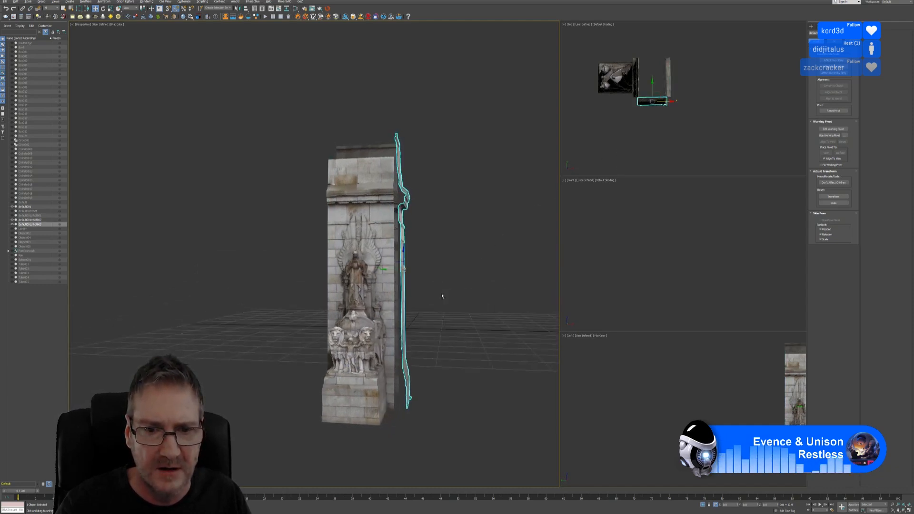
pyautogui.moveTo(386, 269); pyautogui.dragTo(381, 269)
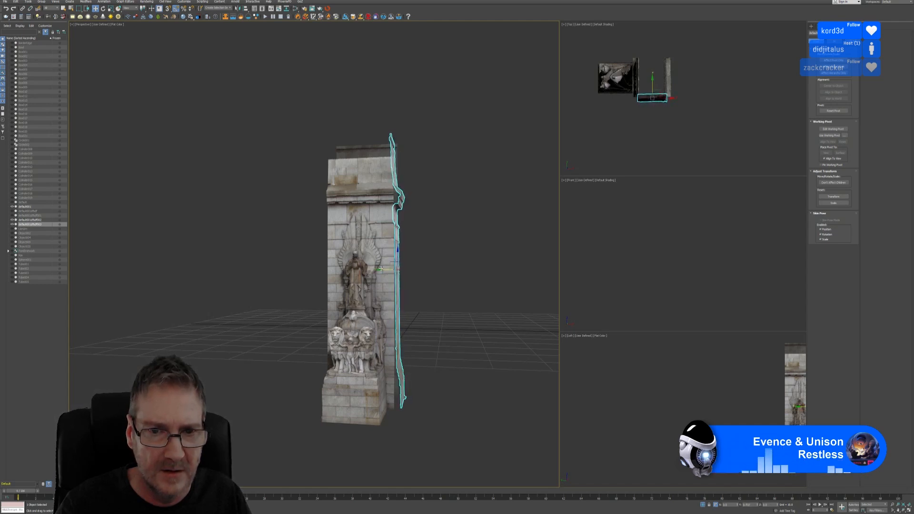
pyautogui.scroll(5, 425, 225)
pyautogui.moveTo(425, 225)
pyautogui.keyDown('alt'); pyautogui.mouseDown(button='middle')
pyautogui.moveTo(406, 236)
pyautogui.moveTo(429, 241)
pyautogui.mouseUp(button='middle'); pyautogui.keyUp('alt')
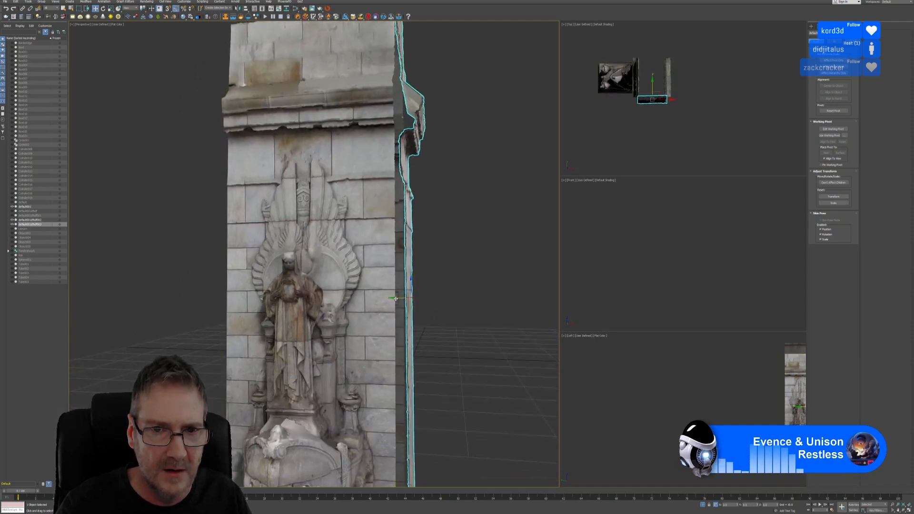
pyautogui.moveTo(396, 299); pyautogui.dragTo(391, 298)
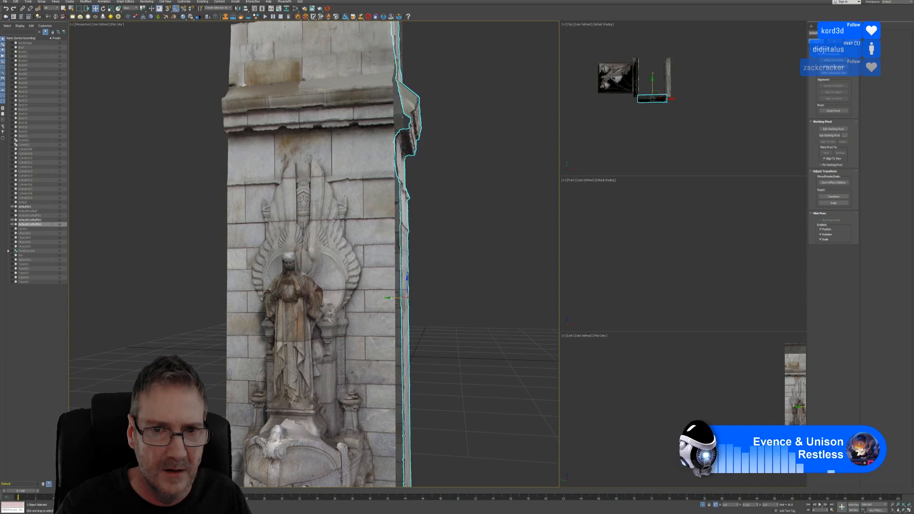
pyautogui.keyDown('alt'); pyautogui.moveTo(466, 272); pyautogui.dragTo(301, 284, button='middle'); pyautogui.keyUp('alt')
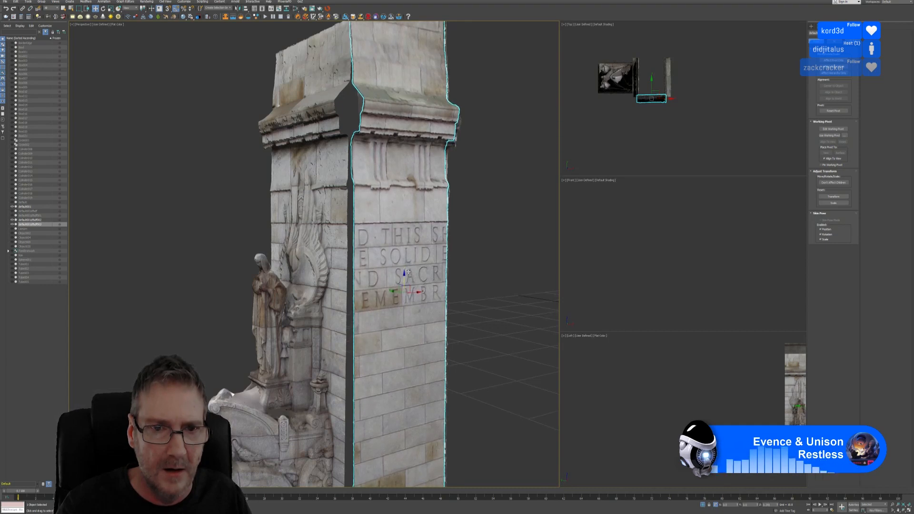
pyautogui.keyDown('alt'); pyautogui.moveTo(463, 277); pyautogui.dragTo(448, 301, button='middle'); pyautogui.keyUp('alt')
pyautogui.moveTo(460, 191); pyautogui.dragTo(462, 142, button='middle')
pyautogui.keyDown('alt'); pyautogui.moveTo(463, 239); pyautogui.dragTo(443, 242, button='middle'); pyautogui.keyUp('alt')
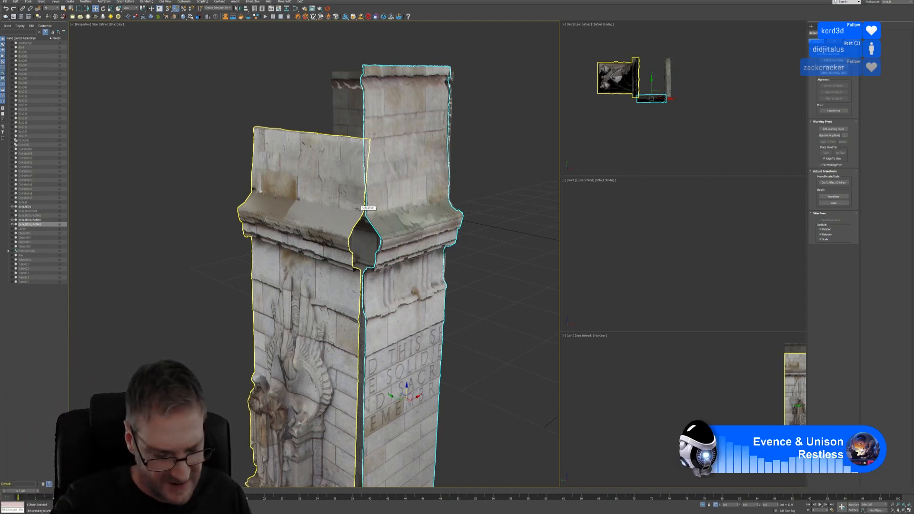
pyautogui.keyDown('alt'); pyautogui.moveTo(465, 272); pyautogui.dragTo(469, 252, button='middle'); pyautogui.keyUp('alt')
# Clone the side piece in the enlarged top view, placing the copy just beyond the pillar's opposite, open side
pyautogui.moveTo(664, 143); pyautogui.dragTo(664, 144, button='middle')
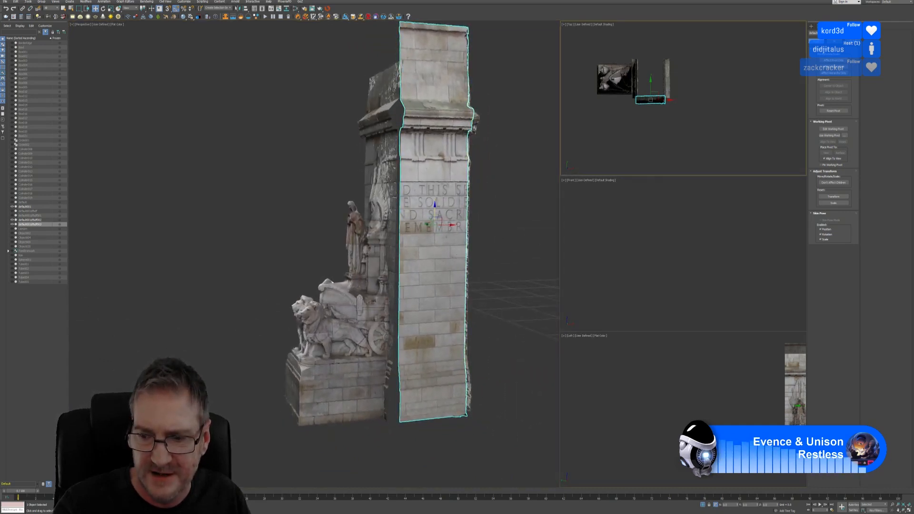
pyautogui.click(908, 509)
pyautogui.moveTo(480, 316); pyautogui.dragTo(487, 313, button='middle')
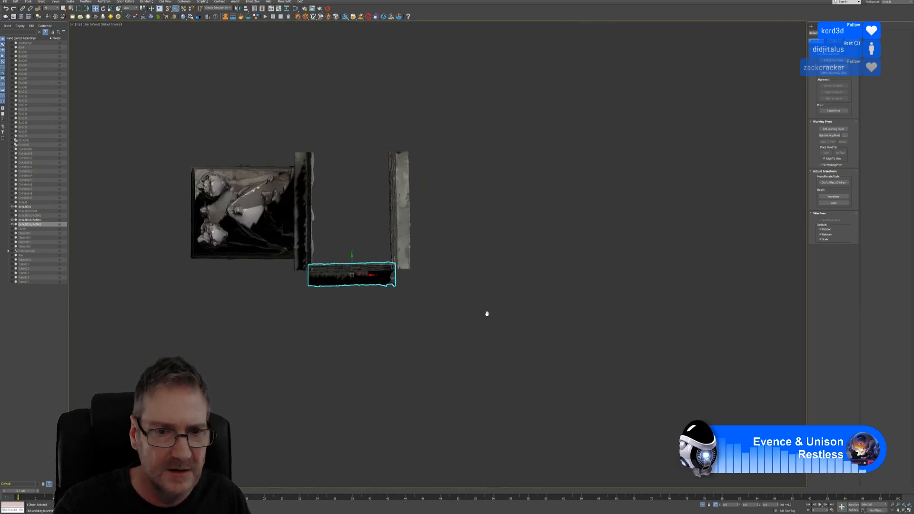
pyautogui.keyDown('shift'); pyautogui.moveTo(351, 259); pyautogui.dragTo(351, 114); pyautogui.keyUp('shift')
pyautogui.click(456, 277)
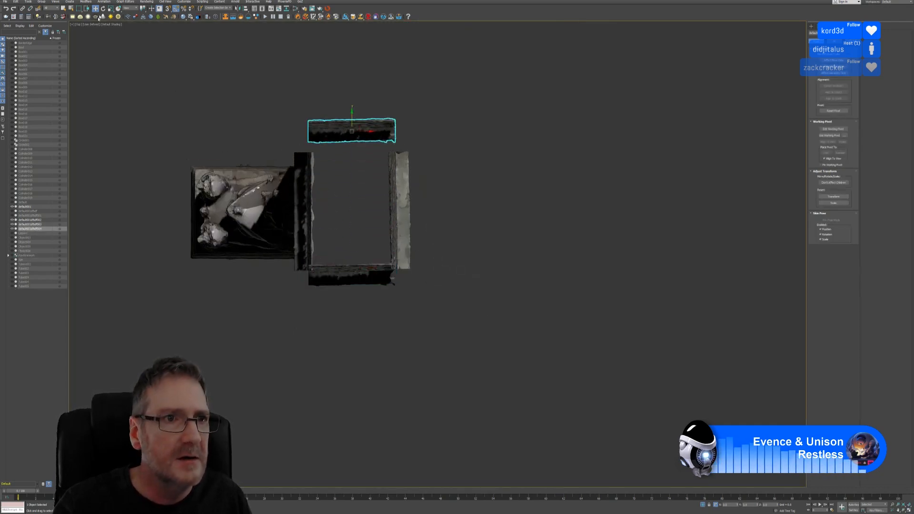
# Rotate the copied side piece a half turn to face outward and move it against the ends of the statue pillar and rear front
pyautogui.press('e')
pyautogui.moveTo(341, 116); pyautogui.dragTo(320, 149)
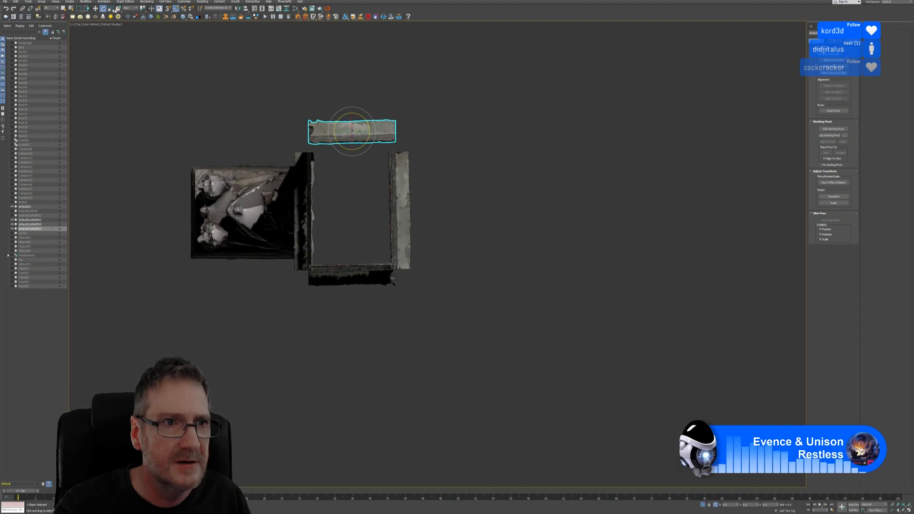
pyautogui.press('w')
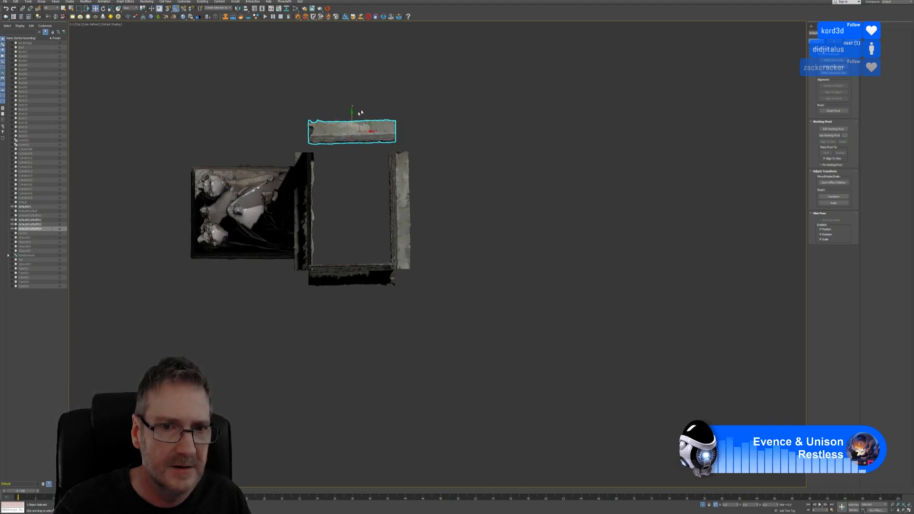
pyautogui.moveTo(352, 113); pyautogui.dragTo(352, 121)
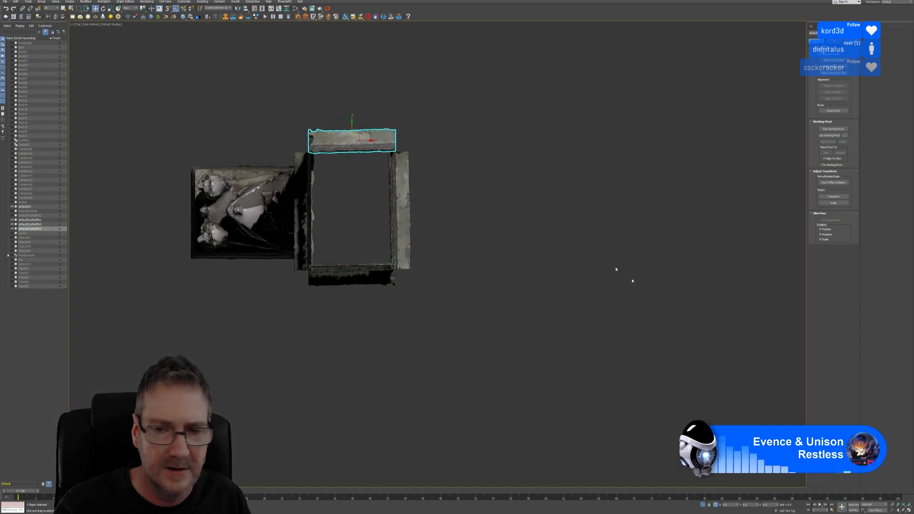
# Return to the four-view layout and nudge the copied side piece slightly inward toward the statue pillar in perspective
pyautogui.hotkey('alt', 'w')
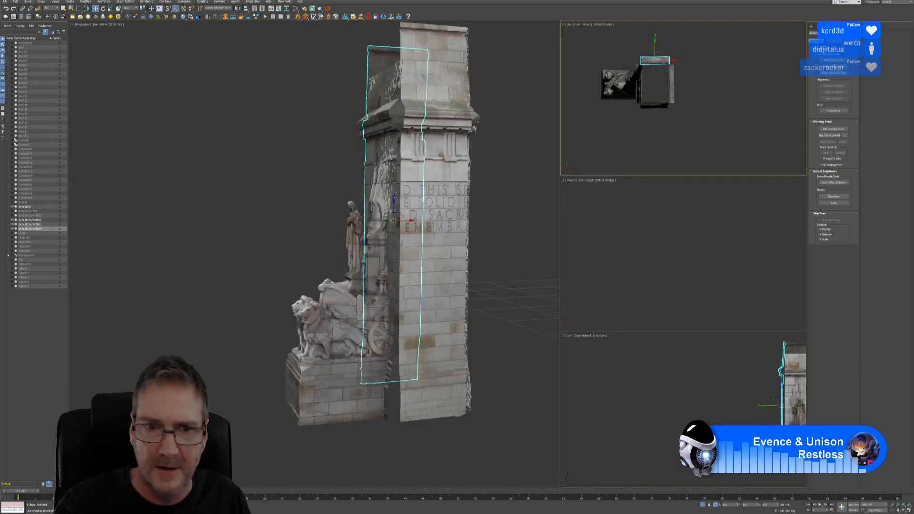
pyautogui.keyDown('alt'); pyautogui.moveTo(276, 220); pyautogui.dragTo(306, 206, button='middle'); pyautogui.keyUp('alt')
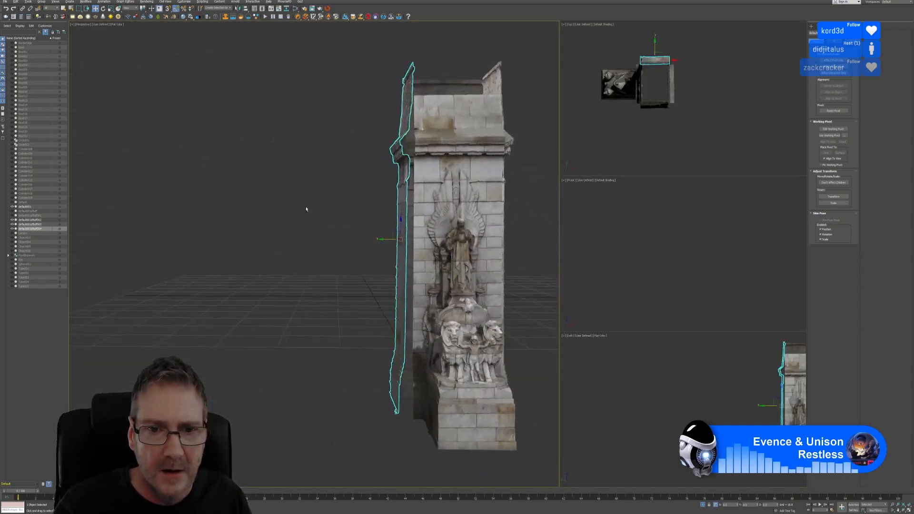
pyautogui.moveTo(388, 239); pyautogui.dragTo(390, 240)
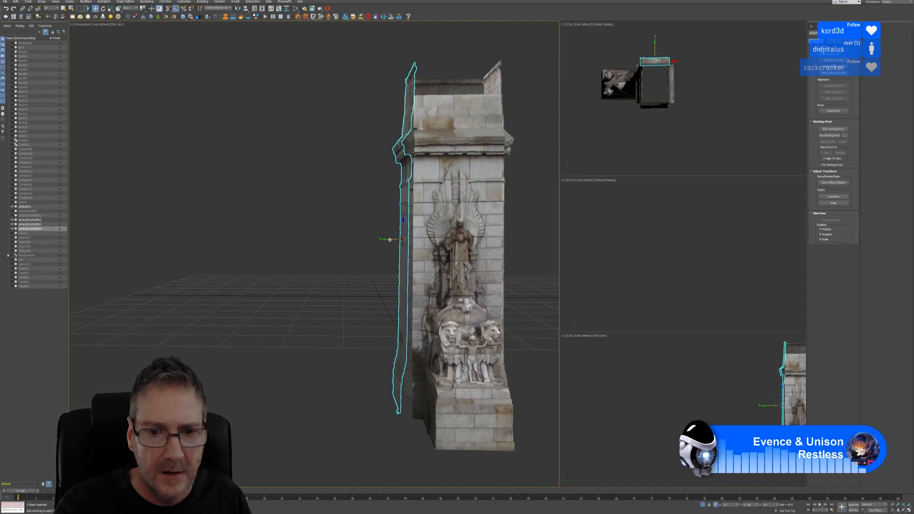
# Move the rear inscribed front slightly outward from the side pieces, check the assembled pillar in perspective and deselect it
pyautogui.keyDown('alt'); pyautogui.moveTo(344, 255); pyautogui.dragTo(445, 239, button='middle'); pyautogui.keyUp('alt')
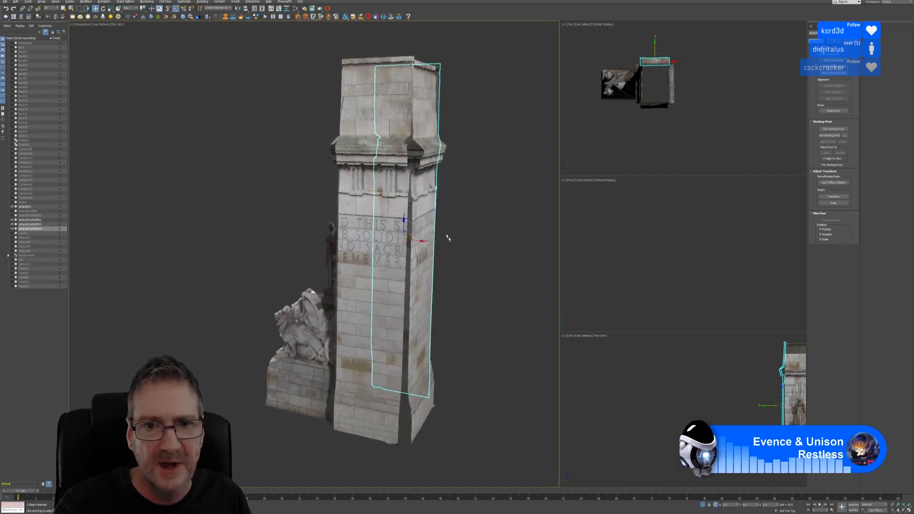
pyautogui.click(427, 194)
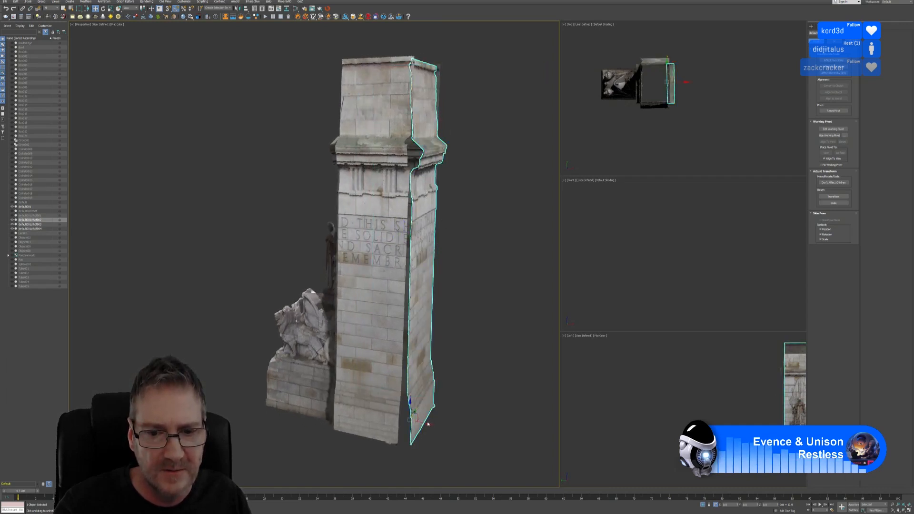
pyautogui.moveTo(426, 423); pyautogui.dragTo(429, 422)
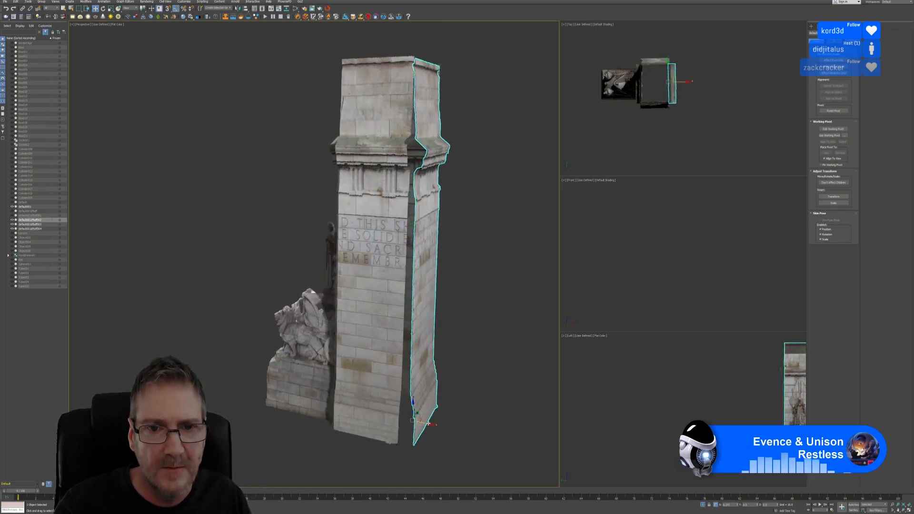
pyautogui.keyDown('alt'); pyautogui.moveTo(481, 274); pyautogui.dragTo(468, 244, button='middle'); pyautogui.keyUp('alt')
pyautogui.click(477, 282)
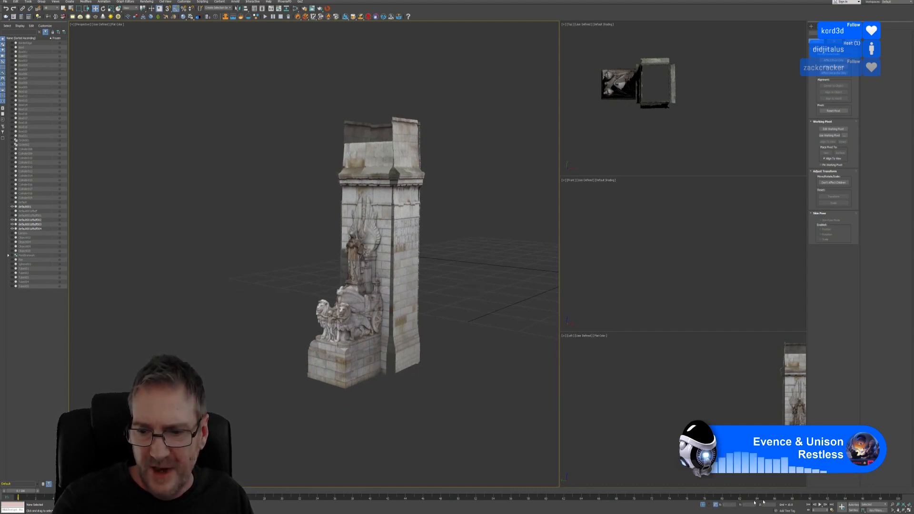
# End isolation to show the whole scene and clone the pavilion's ring of column capitals as a copy beside the pavilion
pyautogui.click(704, 505)
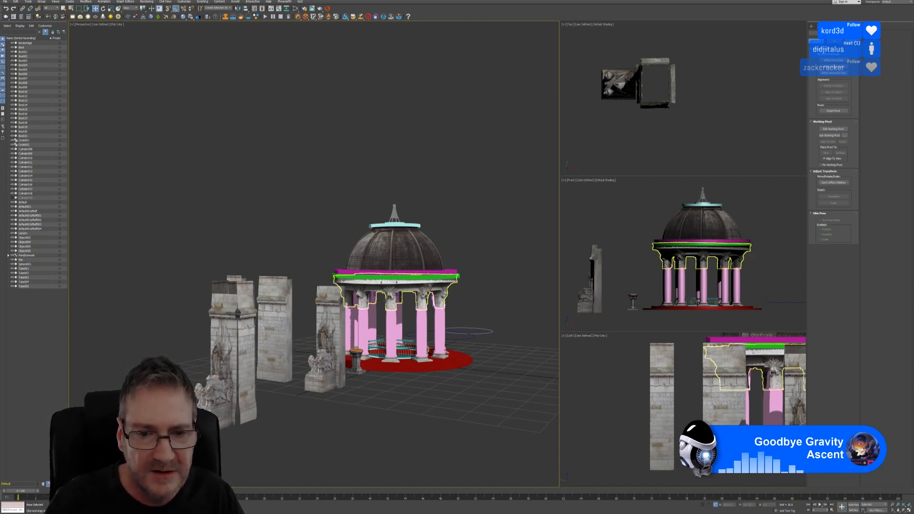
pyautogui.click(376, 296)
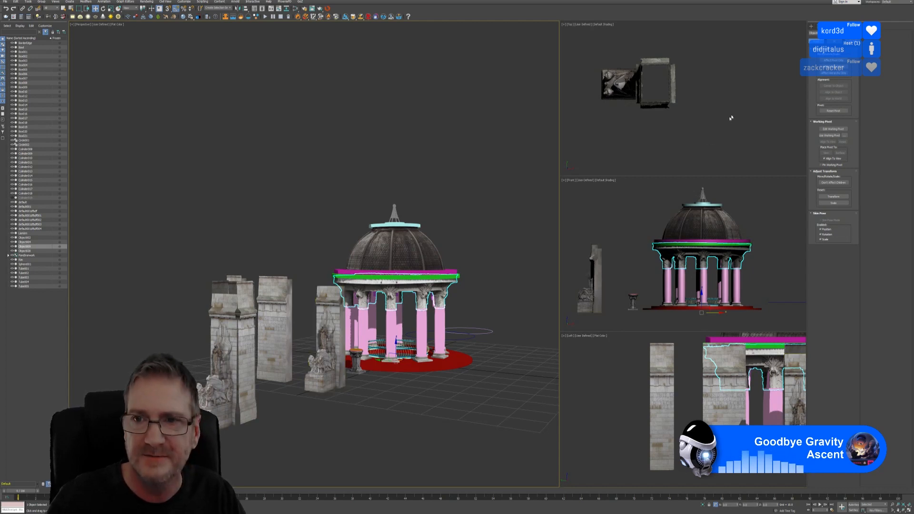
pyautogui.scroll(-5, 710, 117)
pyautogui.scroll(-4, 716, 122)
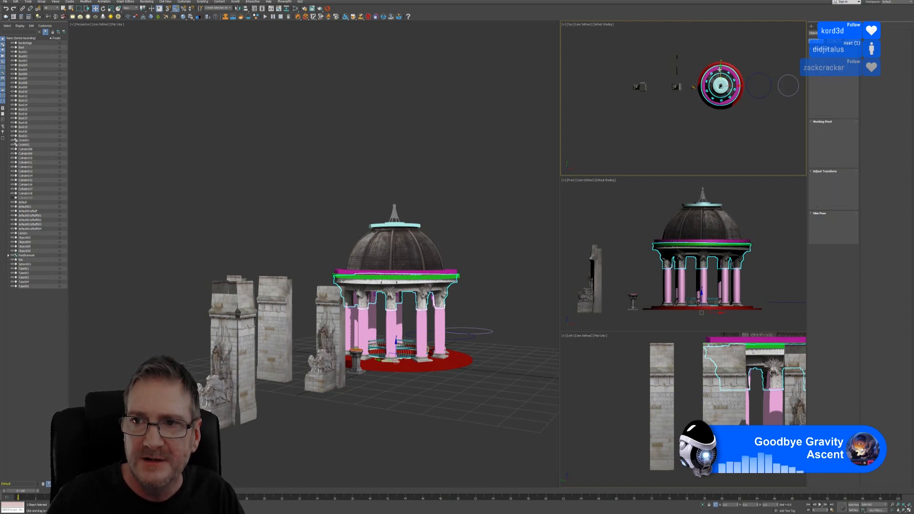
pyautogui.moveTo(727, 62); pyautogui.dragTo(725, 135)
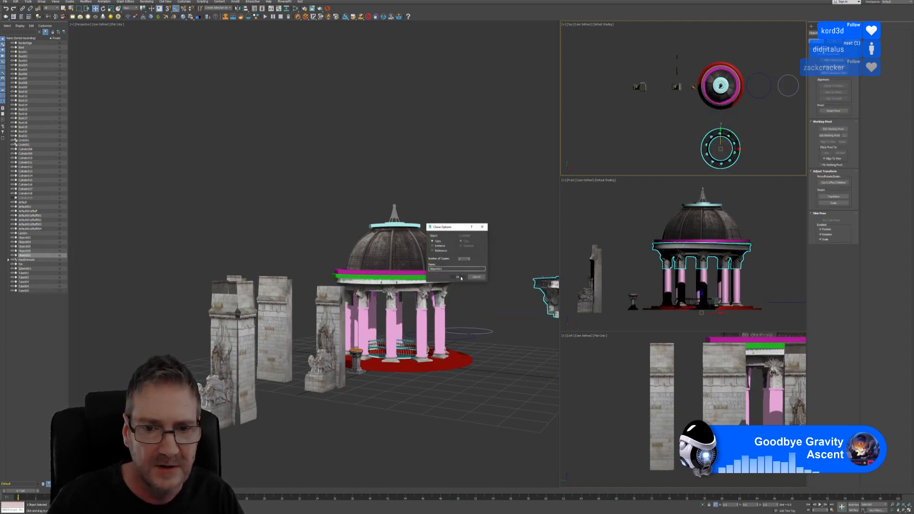
pyautogui.click(458, 277)
# Examine the copied capital ring up close and compare it with the pavilion and stone pillars in perspective
pyautogui.moveTo(490, 216); pyautogui.dragTo(351, 206, button='middle')
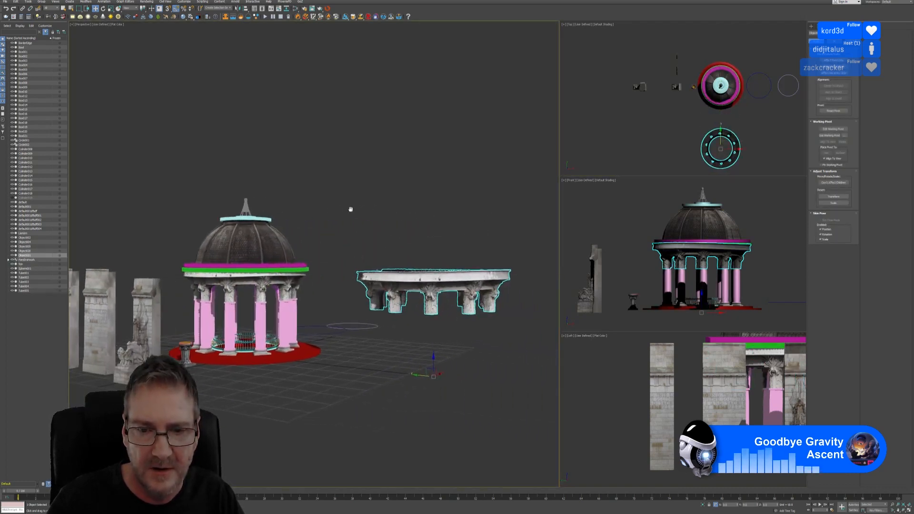
pyautogui.scroll(3, 418, 296)
pyautogui.scroll(4, 418, 297)
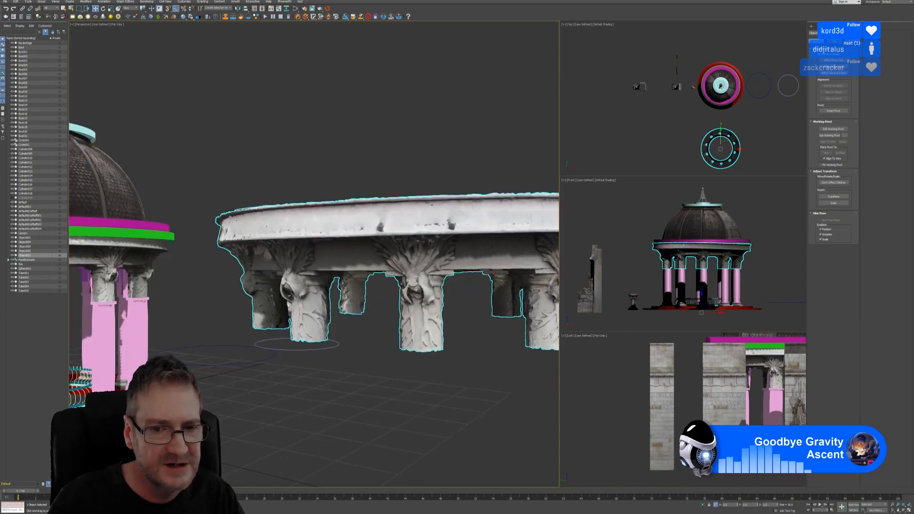
pyautogui.scroll(-6, 416, 296)
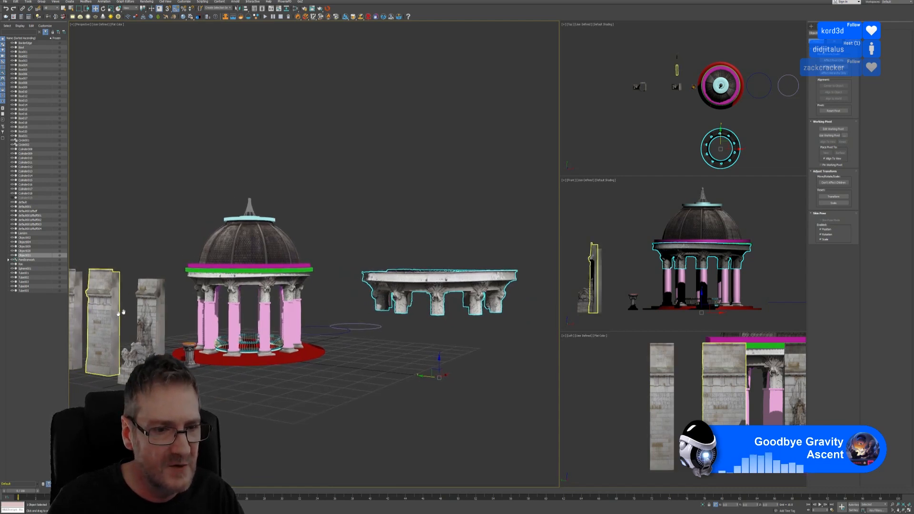
pyautogui.moveTo(118, 312); pyautogui.dragTo(202, 280, button='middle')
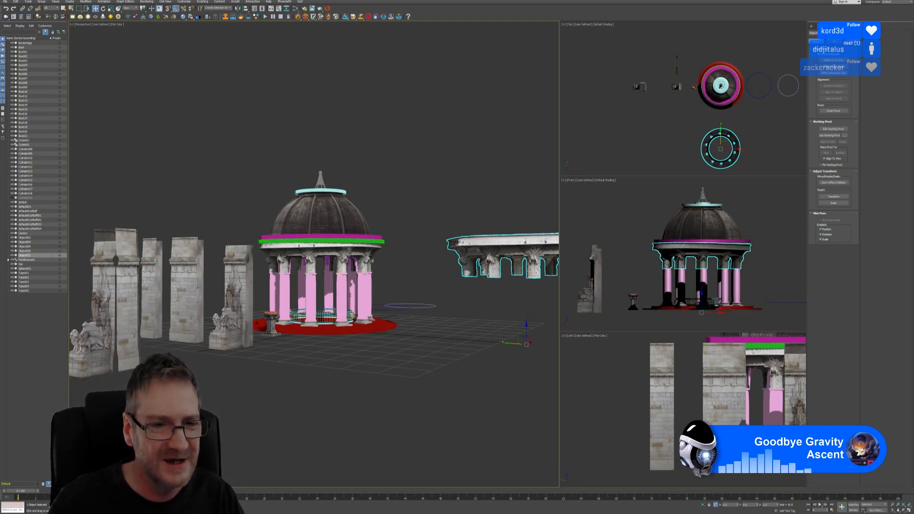
pyautogui.moveTo(493, 215); pyautogui.dragTo(372, 231, button='middle')
pyautogui.scroll(2, 396, 271)
# Isolate the copied capital ring, recentering the top and front views around it
pyautogui.moveTo(640, 153); pyautogui.dragTo(627, 151, button='middle')
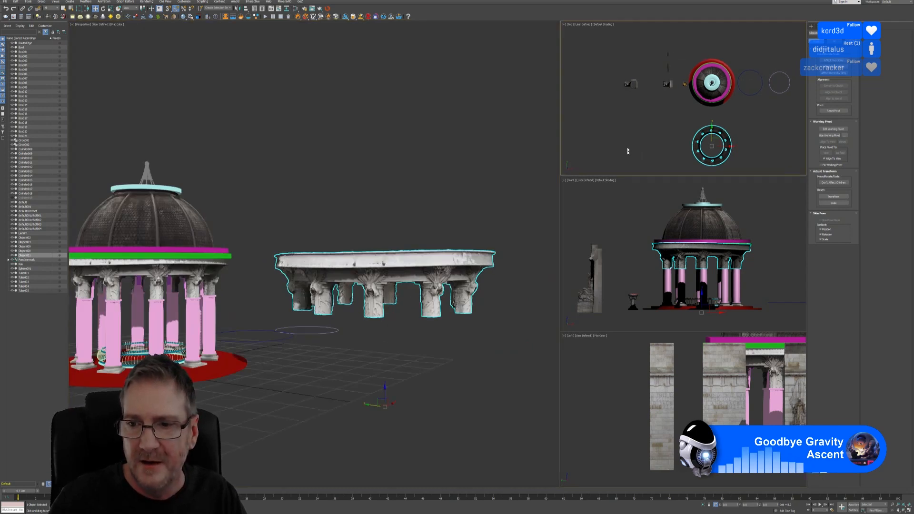
pyautogui.moveTo(759, 234); pyautogui.dragTo(646, 248, button='middle')
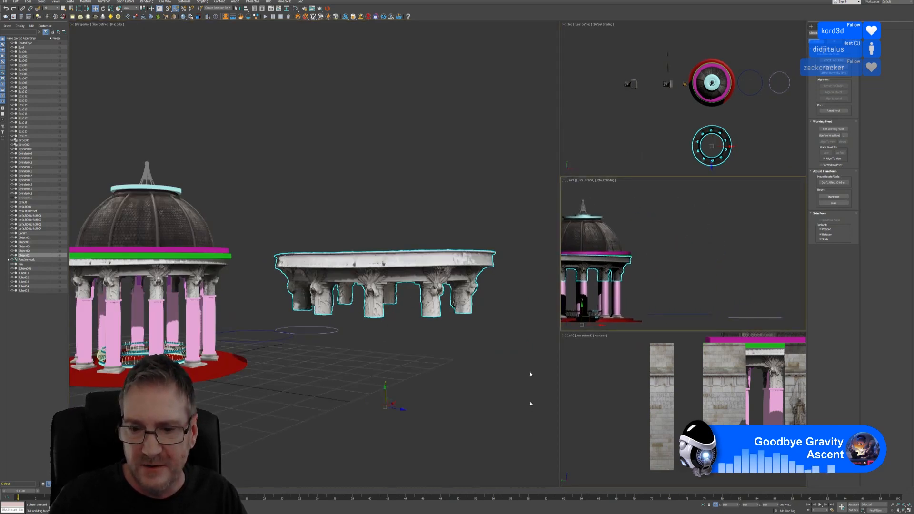
pyautogui.click(704, 505)
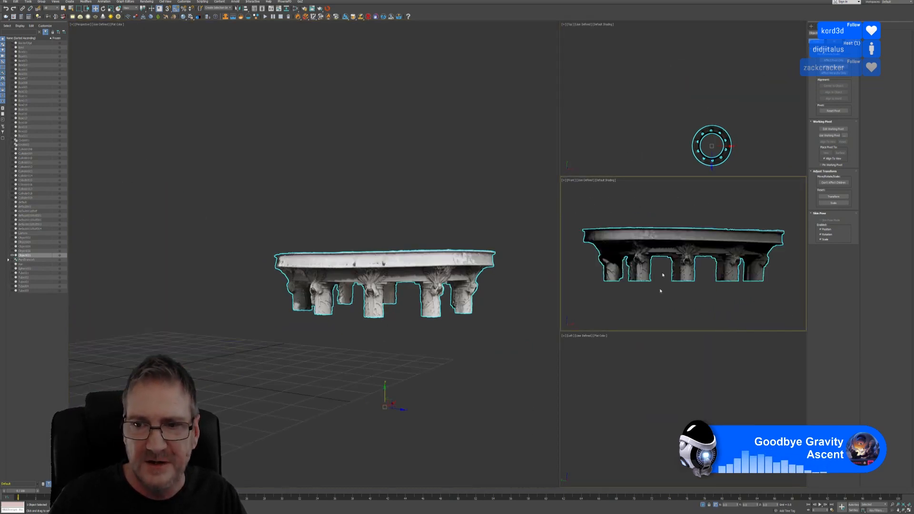
# Center the copied capital ring's pivot and rotate the ring about its vertical axis until one column faces squarely forward in the left view
pyautogui.moveTo(743, 400); pyautogui.dragTo(638, 408, button='middle')
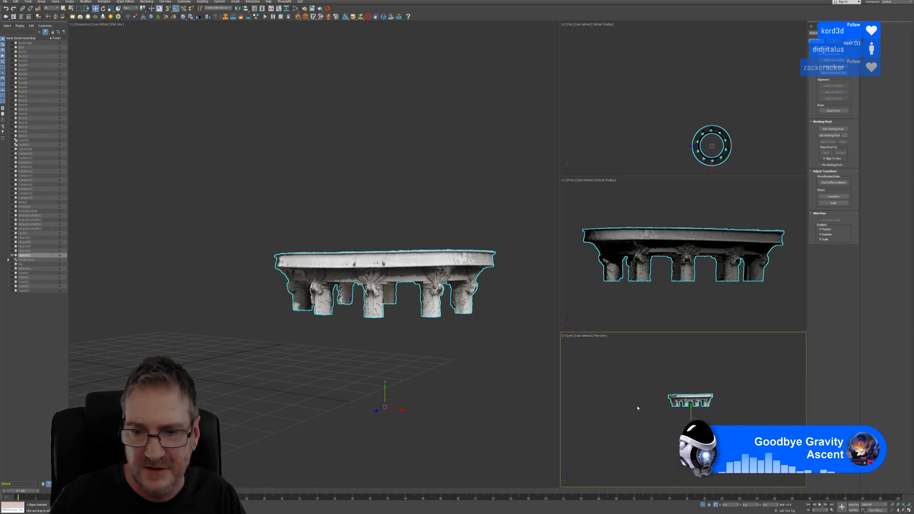
pyautogui.scroll(8, 696, 394)
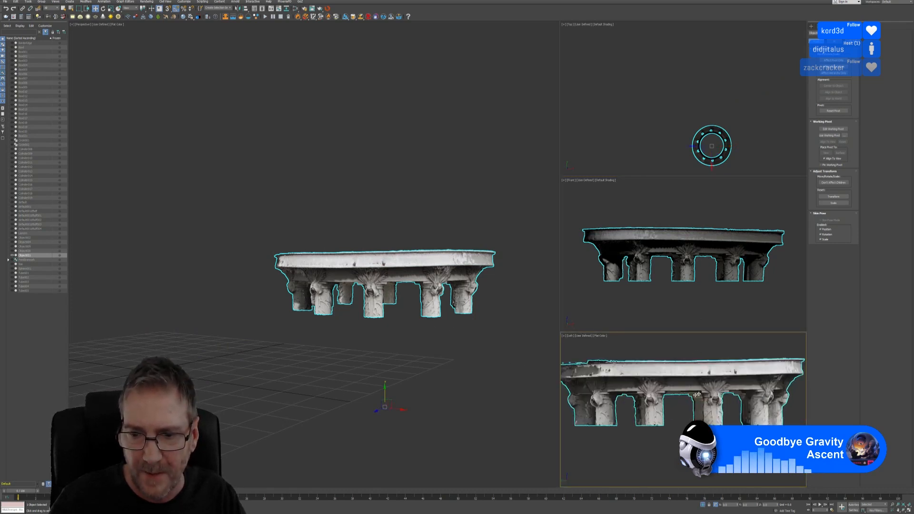
pyautogui.click(908, 510)
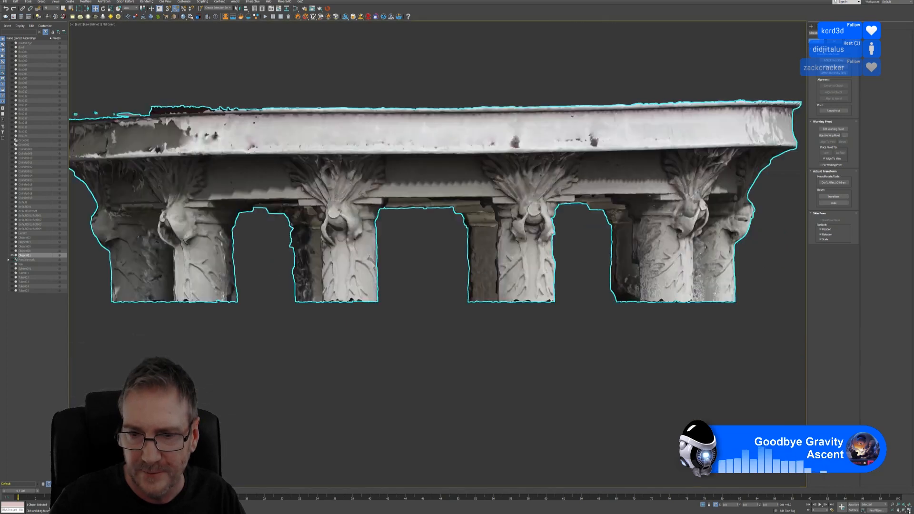
pyautogui.moveTo(468, 334); pyautogui.dragTo(479, 351, button='middle')
pyautogui.scroll(-3, 480, 351)
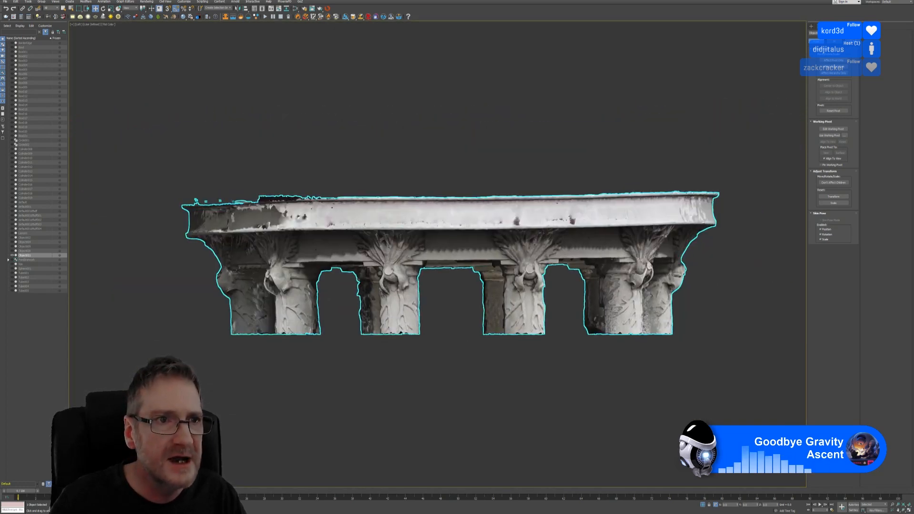
pyautogui.click(102, 8)
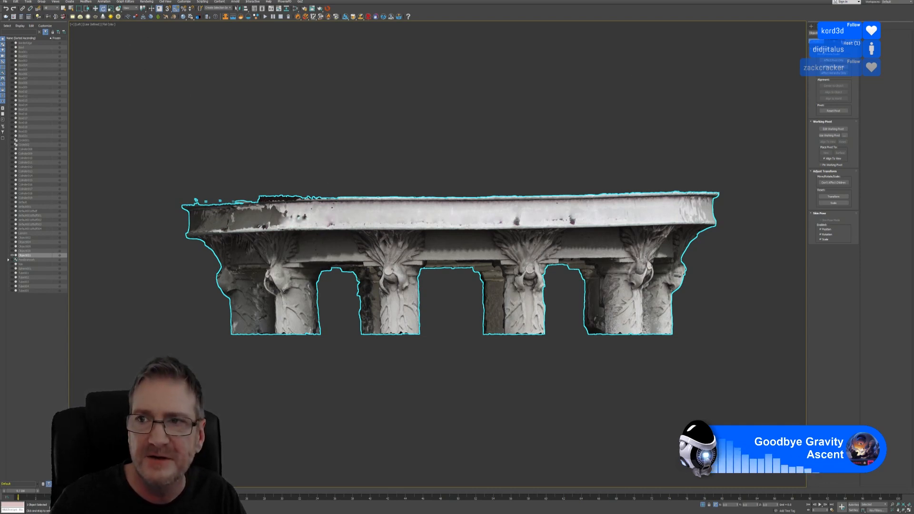
pyautogui.click(836, 61)
pyautogui.click(838, 62)
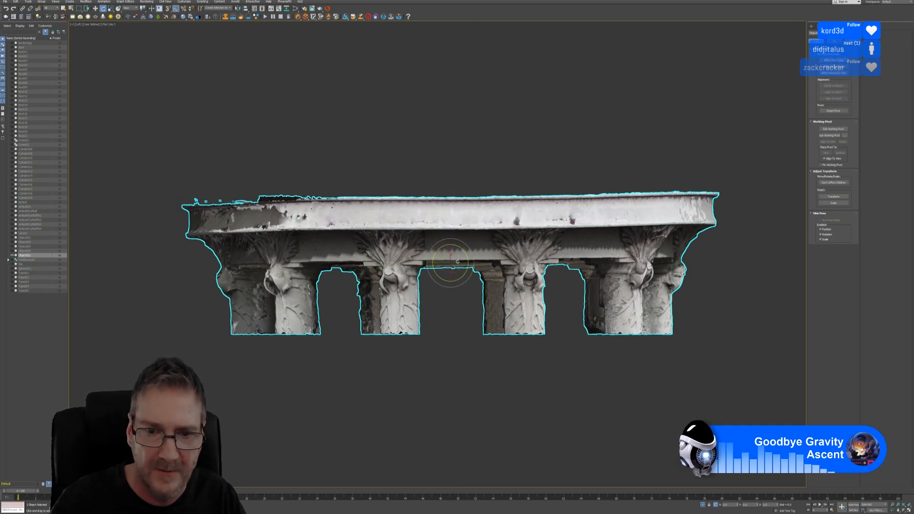
pyautogui.moveTo(458, 261); pyautogui.dragTo(461, 261)
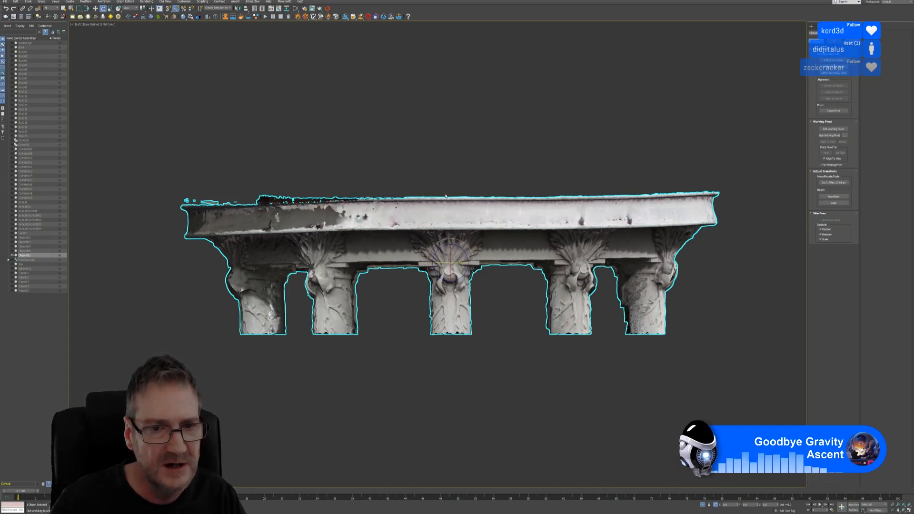
# Delete the ring's edges on both sides of the central column in the left view, leaving the column capital with its cornice section
pyautogui.click(823, 32)
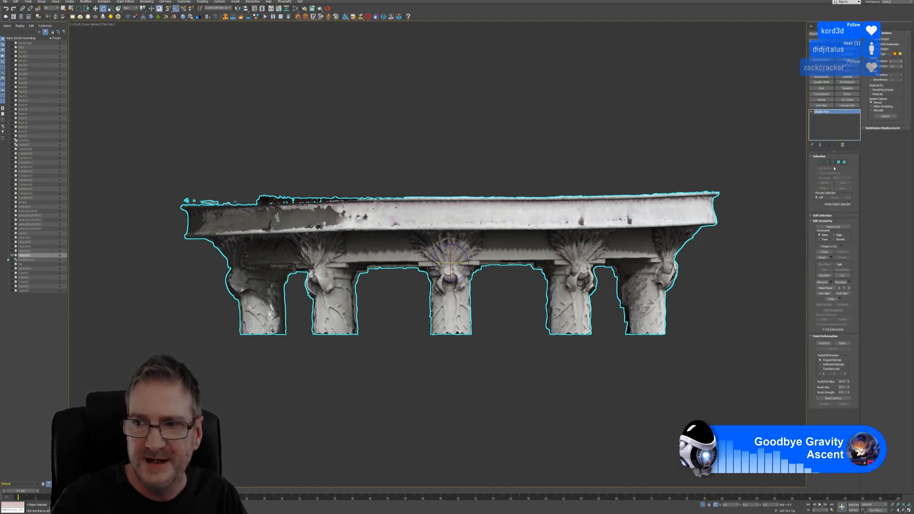
pyautogui.click(828, 162)
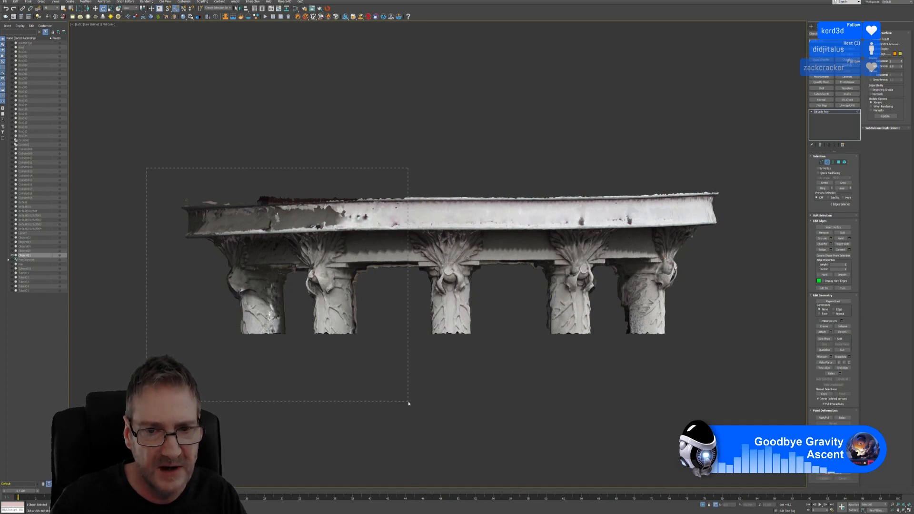
pyautogui.moveTo(407, 403); pyautogui.dragTo(403, 401)
pyautogui.press('Delete')
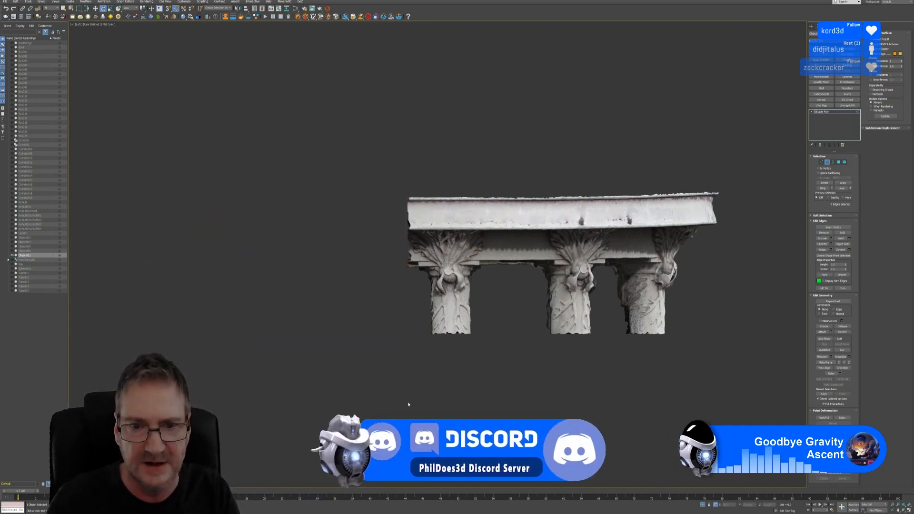
pyautogui.moveTo(556, 383); pyautogui.dragTo(489, 384)
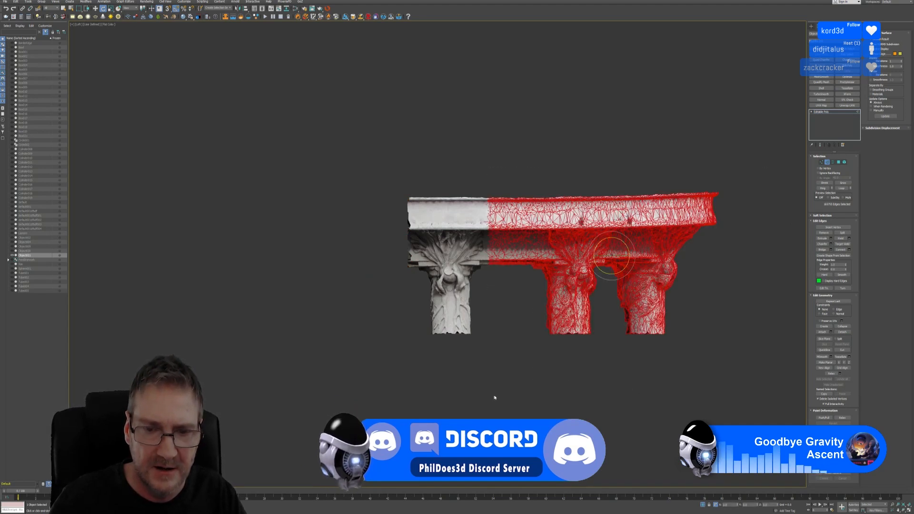
pyautogui.press('Delete')
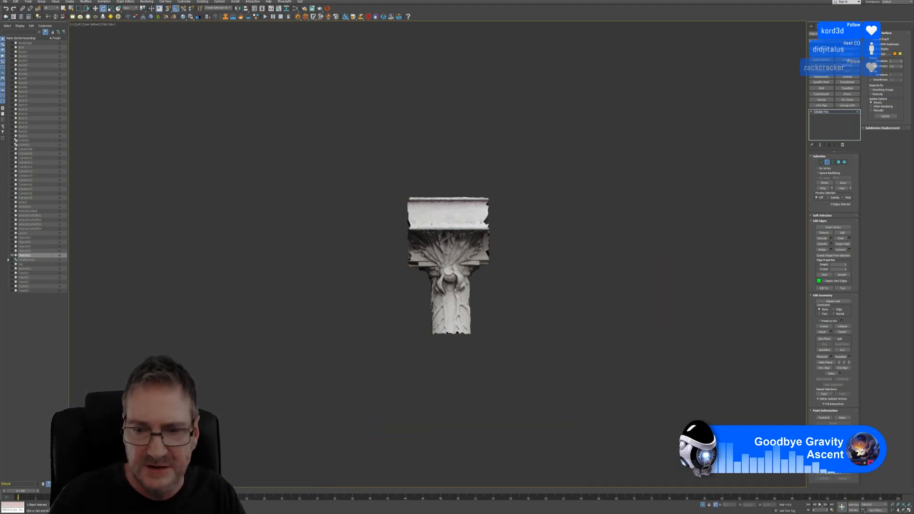
# Delete the leftover column piece on the far side of the ring using the top view
pyautogui.hotkey('alt', 'w')
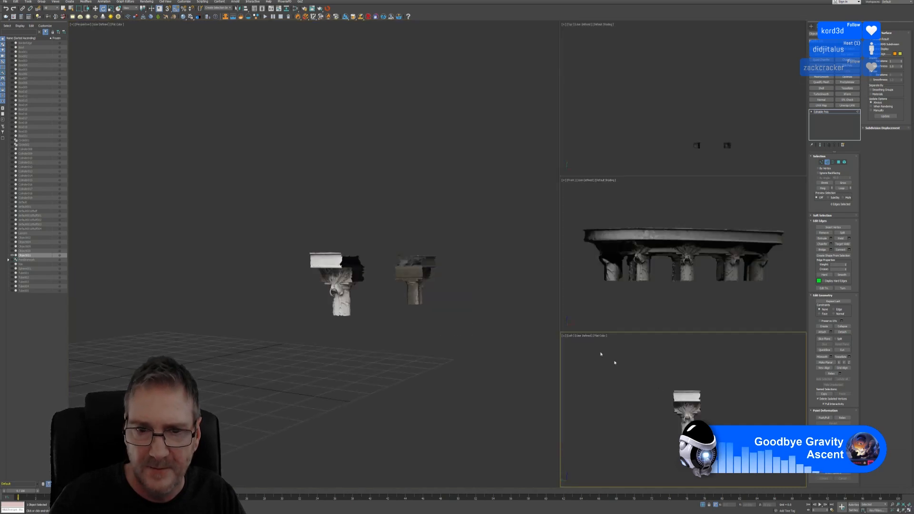
pyautogui.moveTo(670, 147); pyautogui.dragTo(634, 125, button='middle')
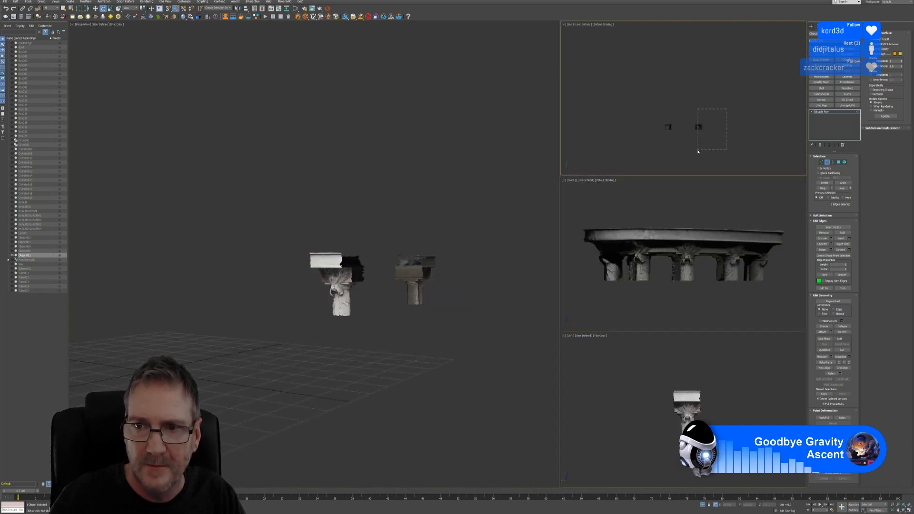
pyautogui.moveTo(698, 152); pyautogui.dragTo(699, 150)
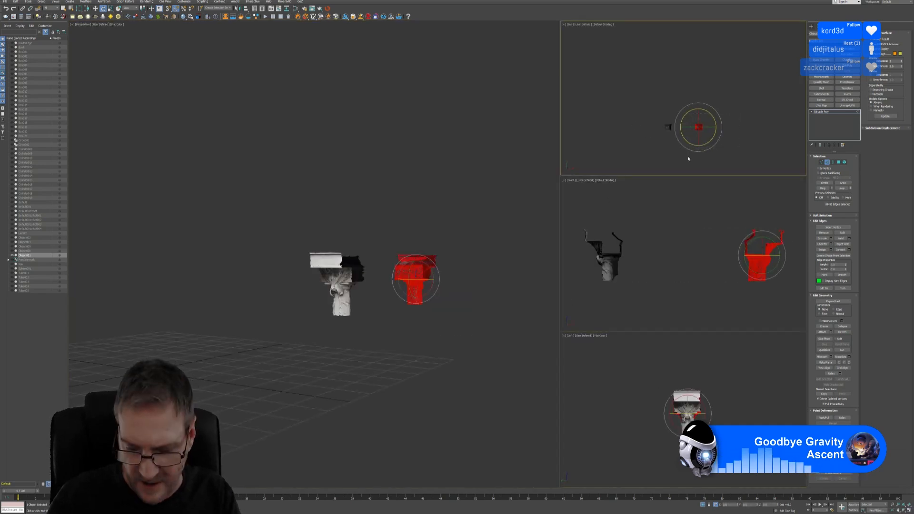
pyautogui.press('Delete')
# Select the inner wall fragment rising behind the remaining capital, refine the edge selection in the front view and delete it
pyautogui.moveTo(337, 254); pyautogui.dragTo(444, 281, button='middle')
pyautogui.scroll(3, 346, 280)
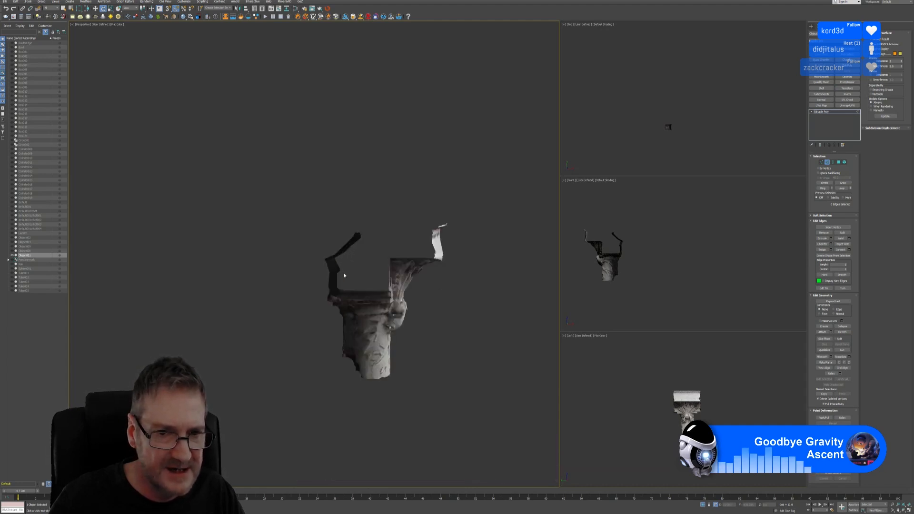
pyautogui.keyDown('alt'); pyautogui.moveTo(322, 248); pyautogui.dragTo(345, 283, button='middle'); pyautogui.keyUp('alt')
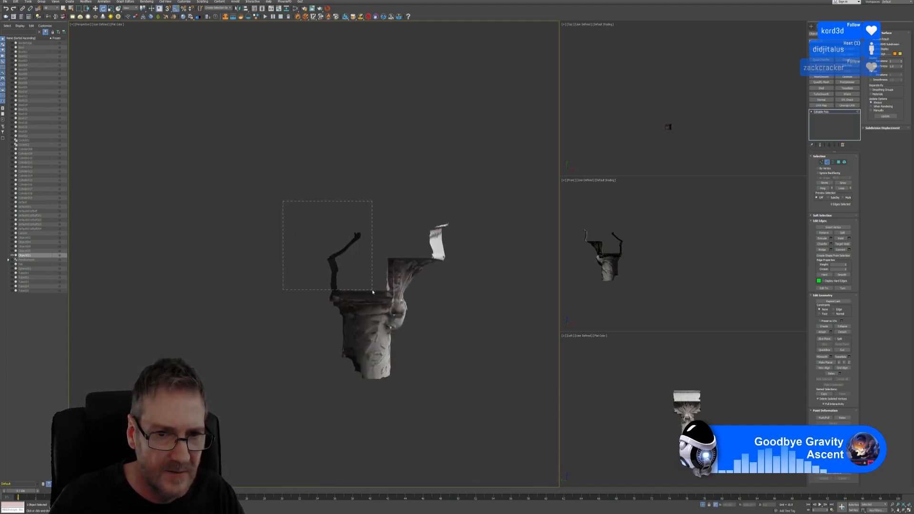
pyautogui.moveTo(372, 292); pyautogui.dragTo(373, 292)
pyautogui.keyDown('alt'); pyautogui.moveTo(372, 292); pyautogui.dragTo(315, 308, button='middle'); pyautogui.keyUp('alt')
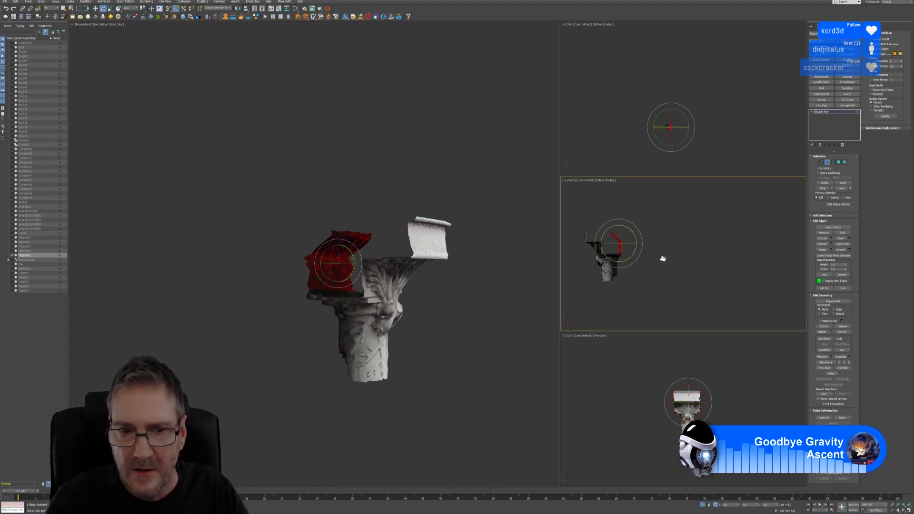
pyautogui.moveTo(662, 259); pyautogui.dragTo(667, 260, button='middle')
pyautogui.hotkey('alt', 'w')
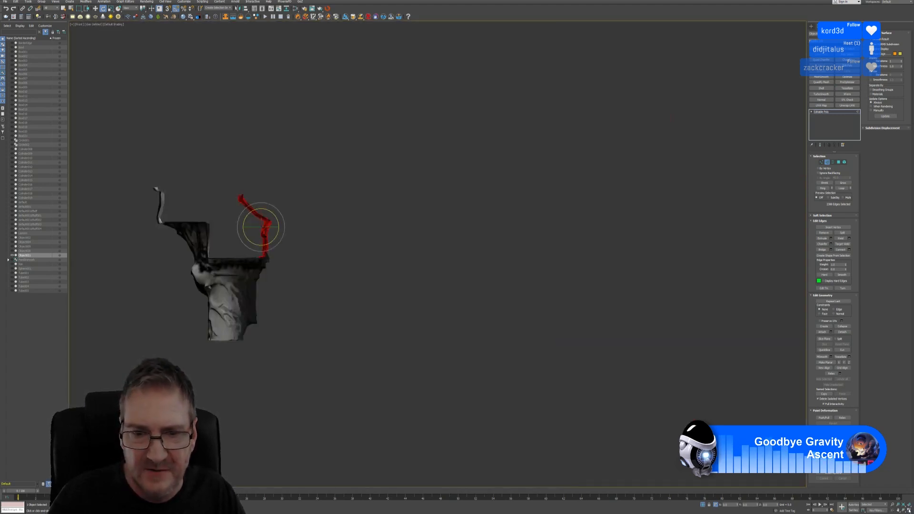
pyautogui.moveTo(341, 266); pyautogui.dragTo(443, 281, button='middle')
pyautogui.scroll(2, 410, 221)
pyautogui.moveTo(410, 221); pyautogui.dragTo(424, 200, button='middle')
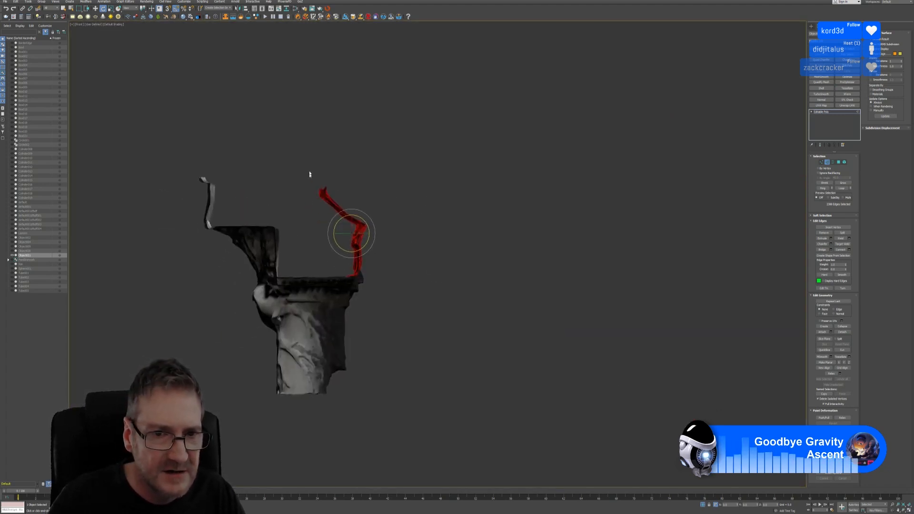
pyautogui.moveTo(428, 280); pyautogui.dragTo(433, 278)
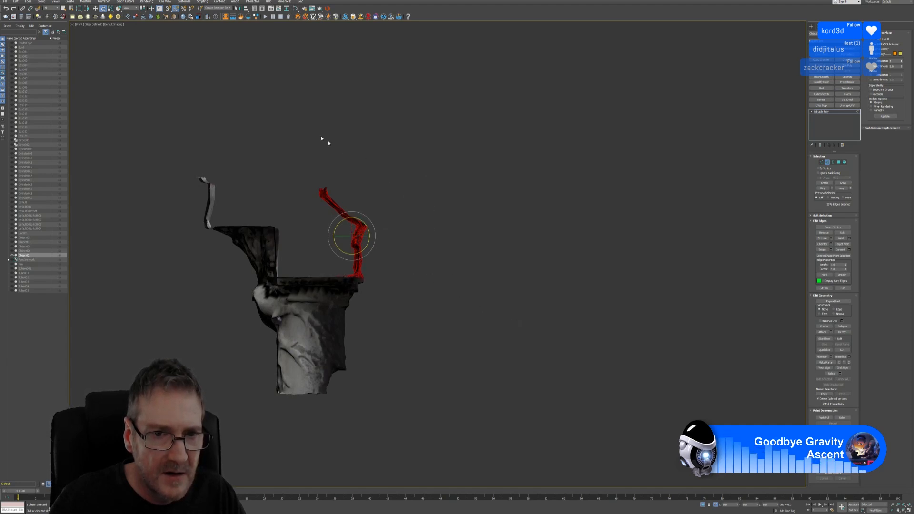
pyautogui.moveTo(426, 278); pyautogui.dragTo(430, 278)
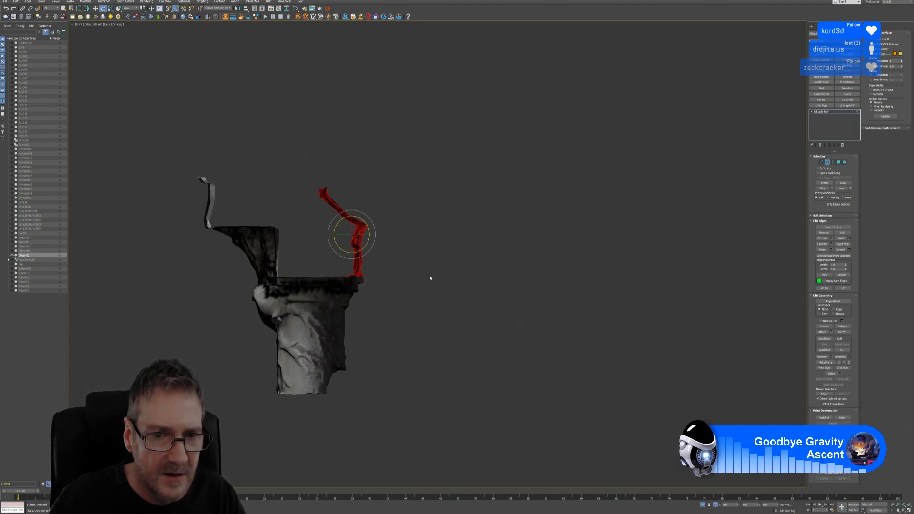
pyautogui.hotkey('alt', 'w')
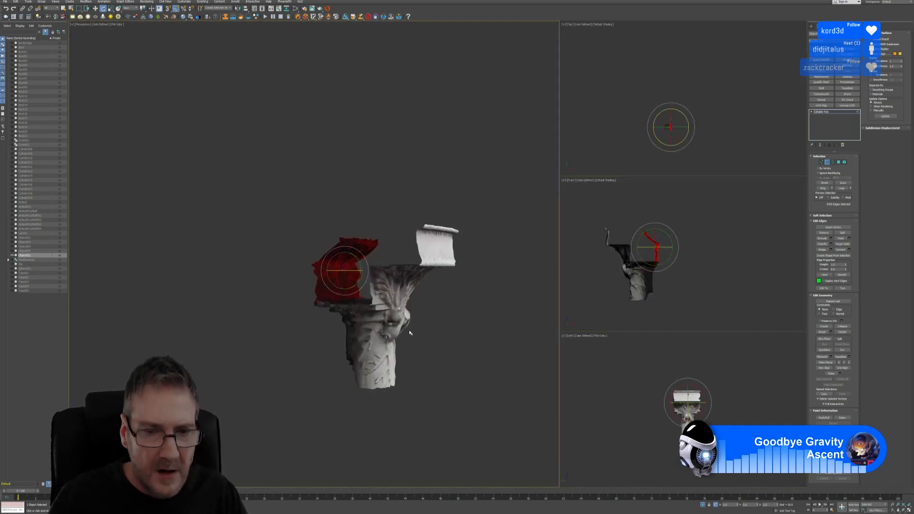
pyautogui.keyDown('alt'); pyautogui.moveTo(412, 335); pyautogui.dragTo(429, 294, button='middle'); pyautogui.keyUp('alt')
pyautogui.press('Delete')
# Select the vertices along the capital's ragged left cut edge in the left view and scale them horizontally into a straight line
pyautogui.moveTo(715, 381); pyautogui.dragTo(726, 377, button='middle')
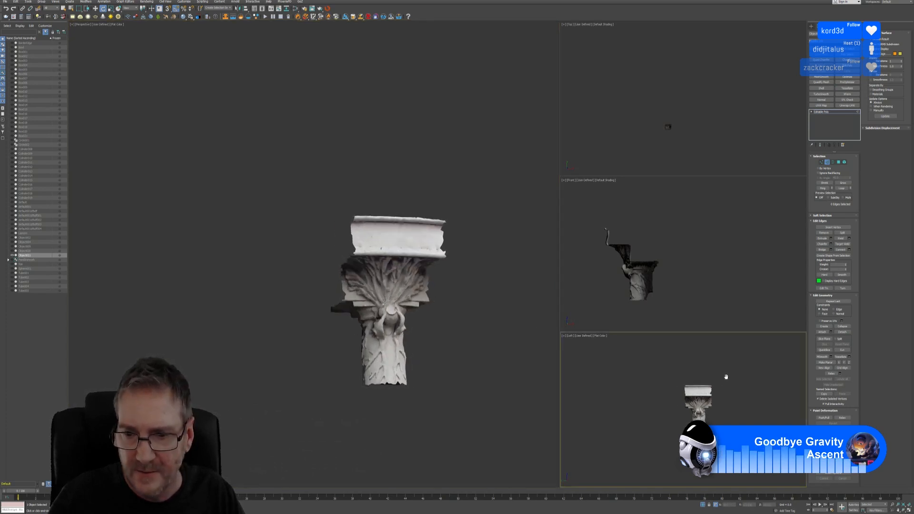
pyautogui.click(909, 510)
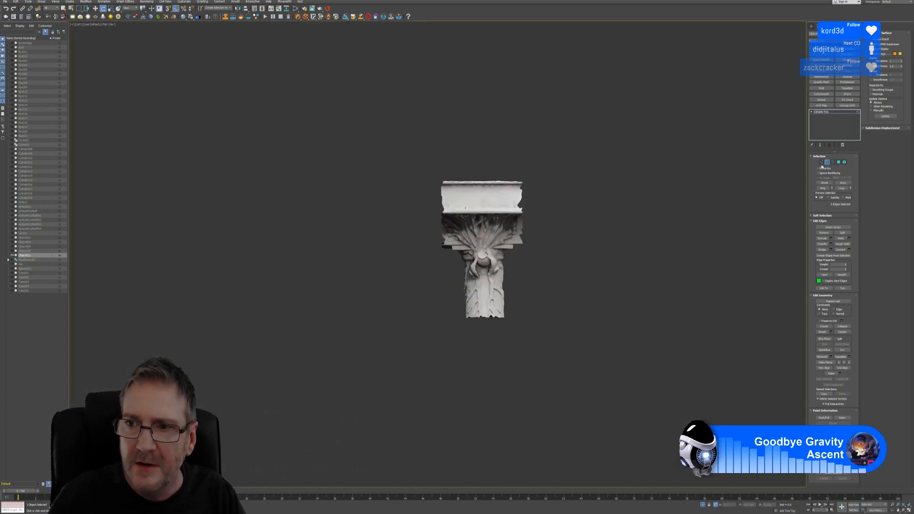
pyautogui.click(821, 162)
pyautogui.scroll(2, 547, 255)
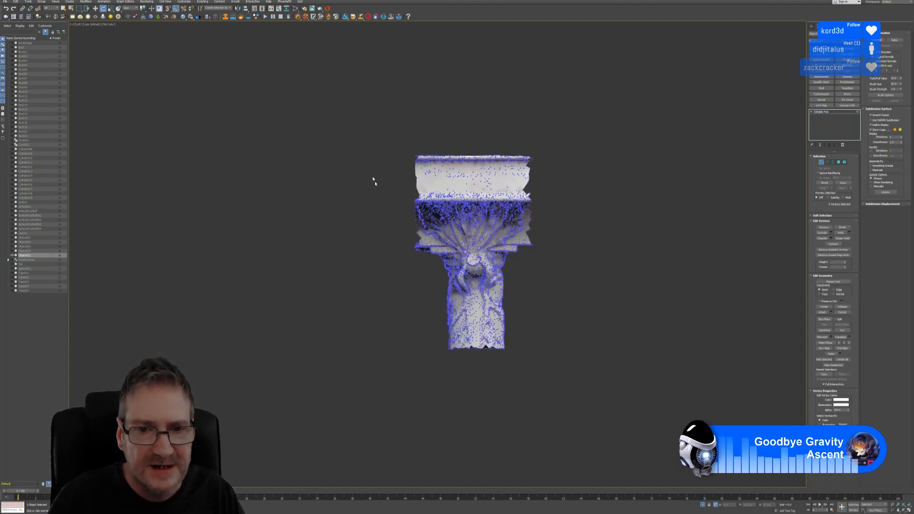
pyautogui.moveTo(411, 281); pyautogui.dragTo(419, 290)
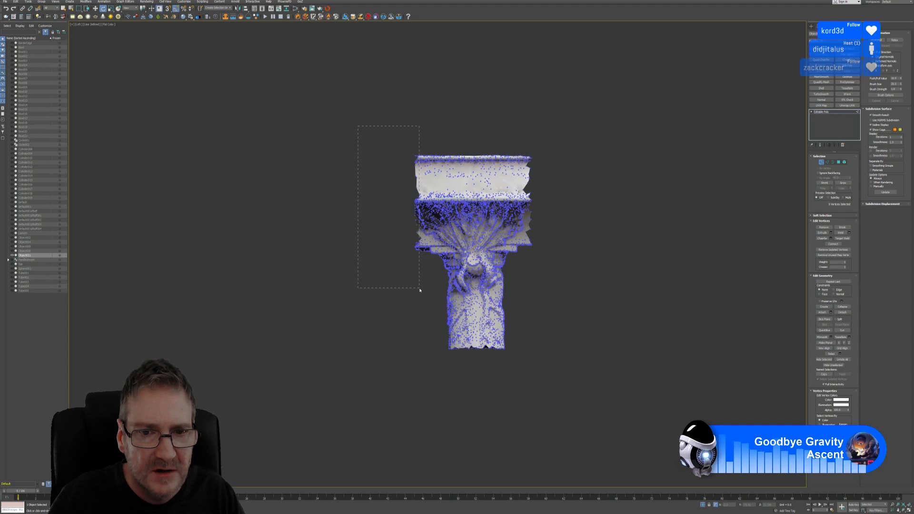
pyautogui.moveTo(421, 290); pyautogui.dragTo(421, 290)
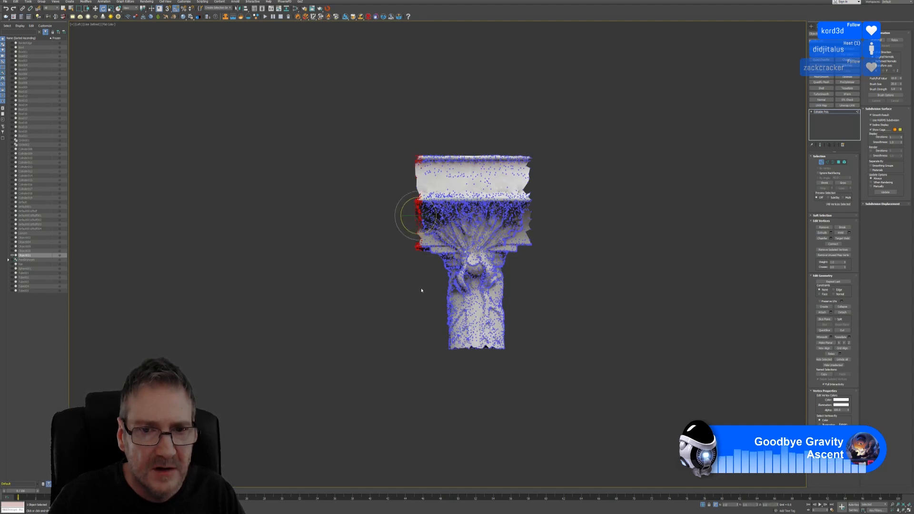
pyautogui.press('r')
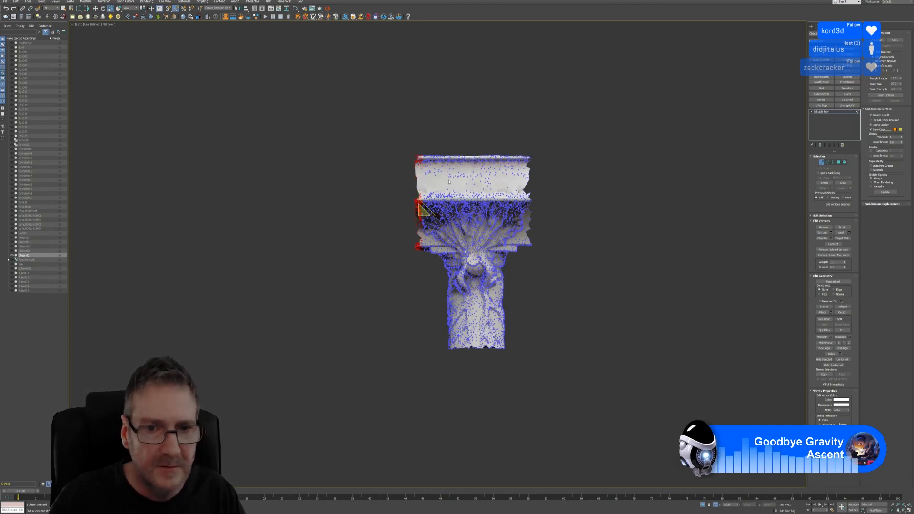
pyautogui.moveTo(438, 215); pyautogui.dragTo(217, 210)
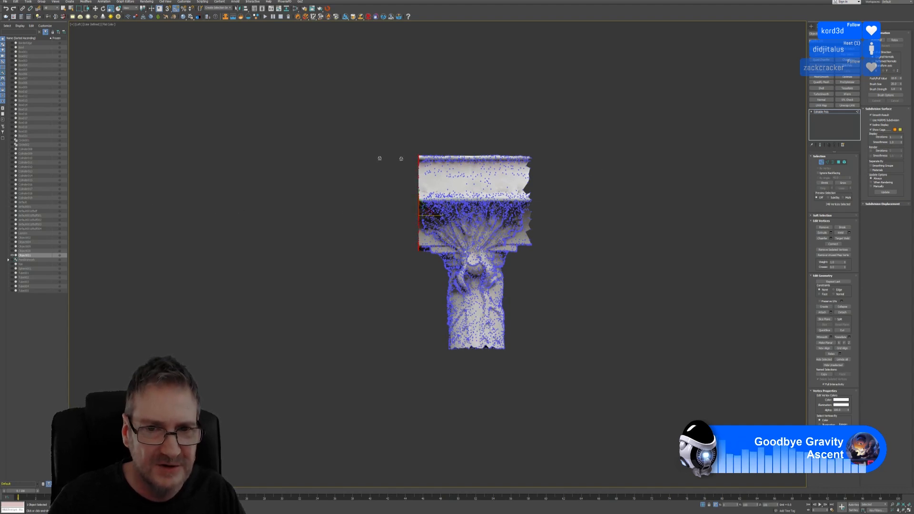
# Scale the vertices of the capital's ragged right cut edge horizontally into a straight line and move them slightly inward
pyautogui.moveTo(578, 143); pyautogui.dragTo(563, 173)
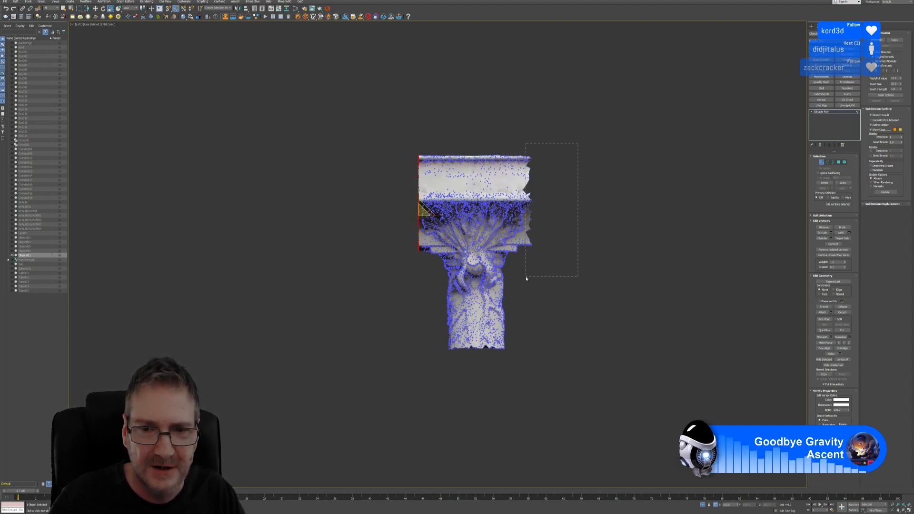
pyautogui.moveTo(523, 276); pyautogui.dragTo(523, 277)
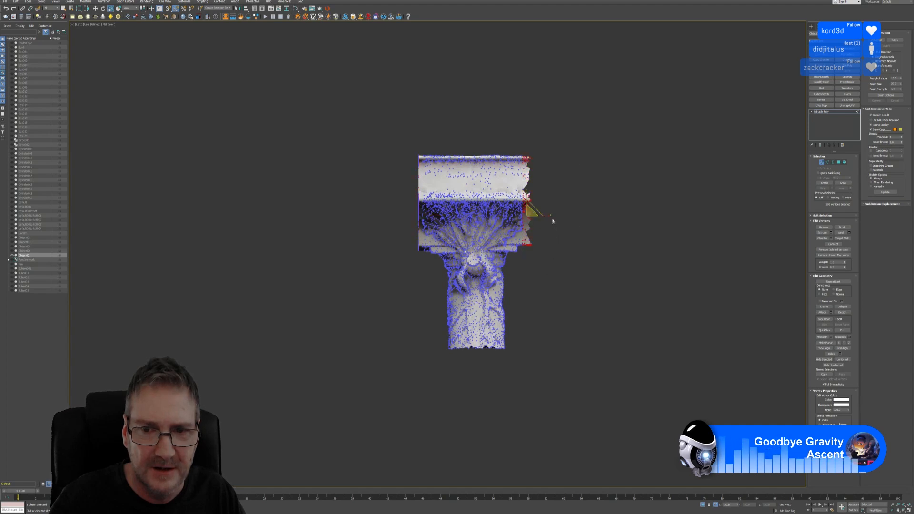
pyautogui.moveTo(547, 215); pyautogui.dragTo(29, 233)
pyautogui.moveTo(99, 200); pyautogui.dragTo(799, 212)
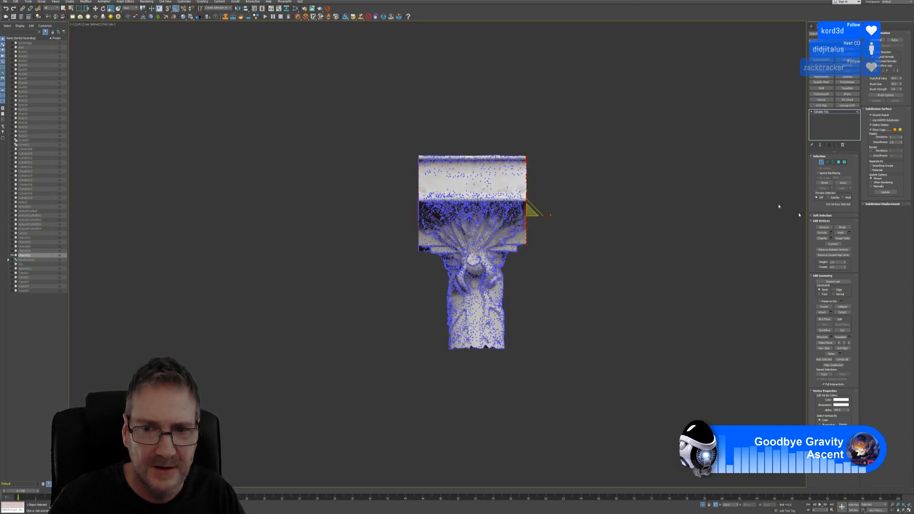
pyautogui.click(96, 8)
pyautogui.scroll(2, 555, 212)
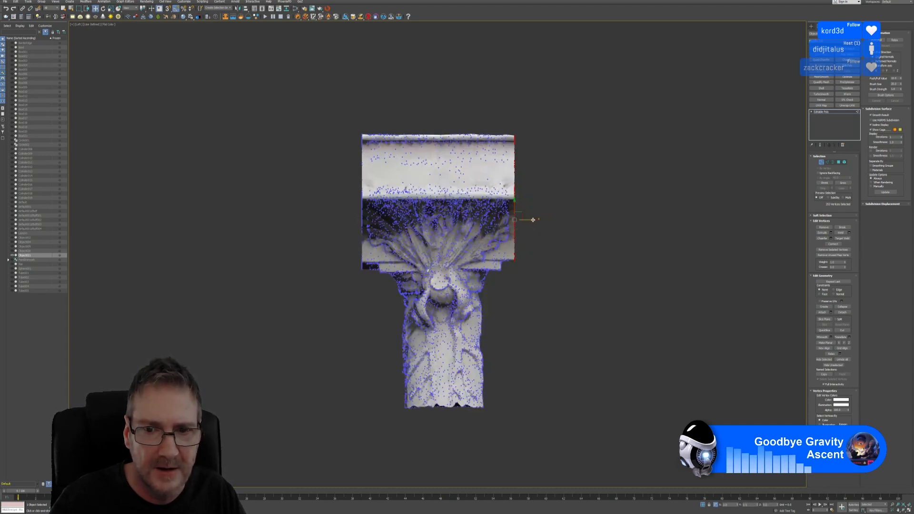
pyautogui.moveTo(532, 219); pyautogui.dragTo(531, 219)
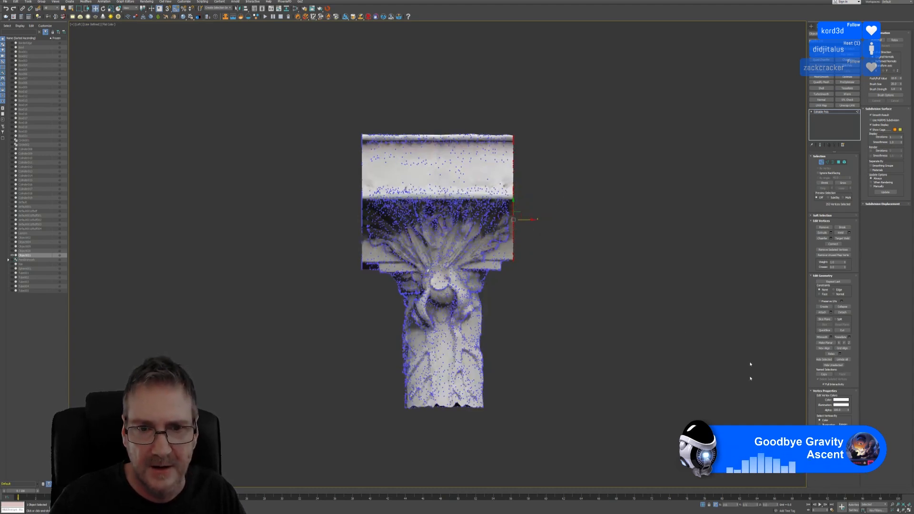
# Clear the vertex selection on the capital section and return to object level
pyautogui.hotkey('alt', 'w')
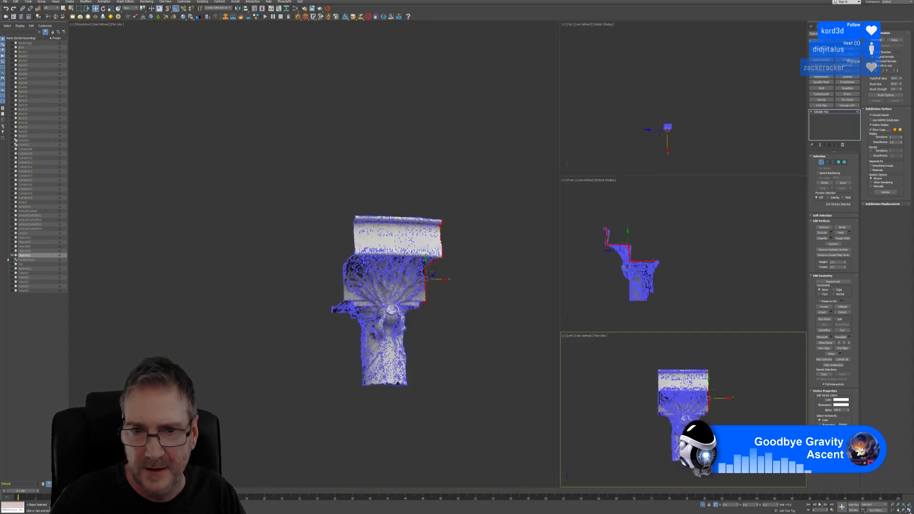
pyautogui.click(479, 390)
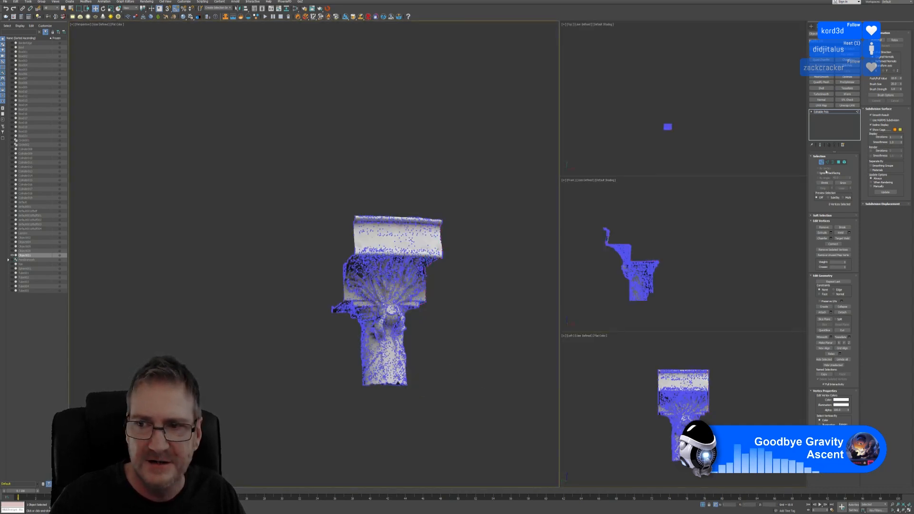
pyautogui.click(821, 162)
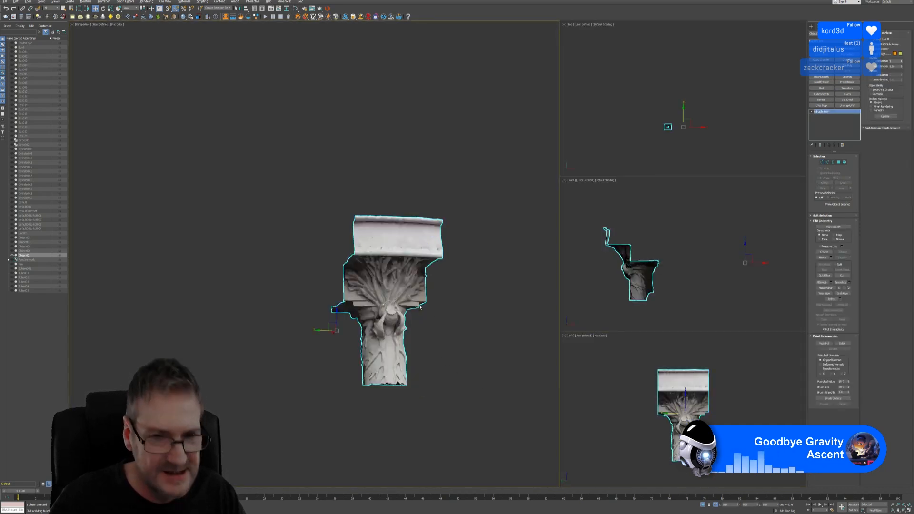
pyautogui.keyDown('alt'); pyautogui.moveTo(442, 329); pyautogui.dragTo(457, 300, button='middle'); pyautogui.keyUp('alt')
pyautogui.scroll(-5, 456, 299)
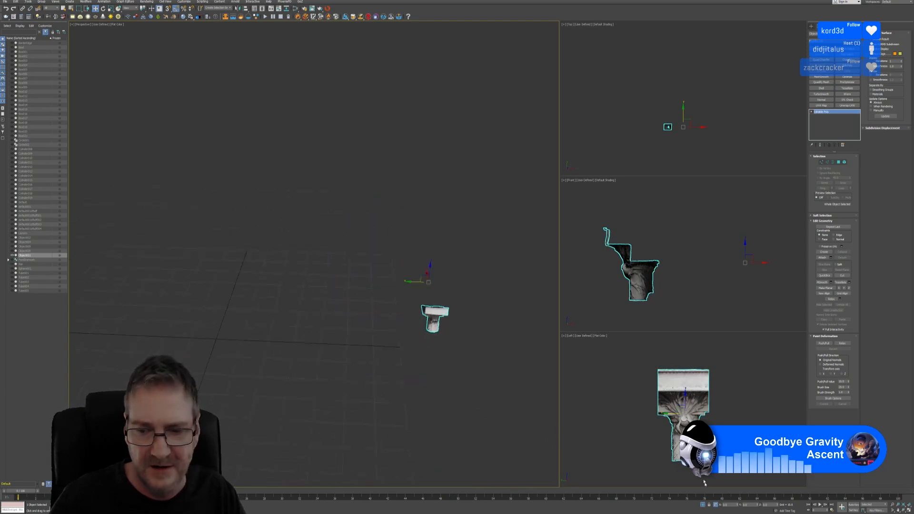
# Bring back the full scene, add the front carved stone pillar's pieces to the selection and isolate them together with the capital section
pyautogui.click(703, 505)
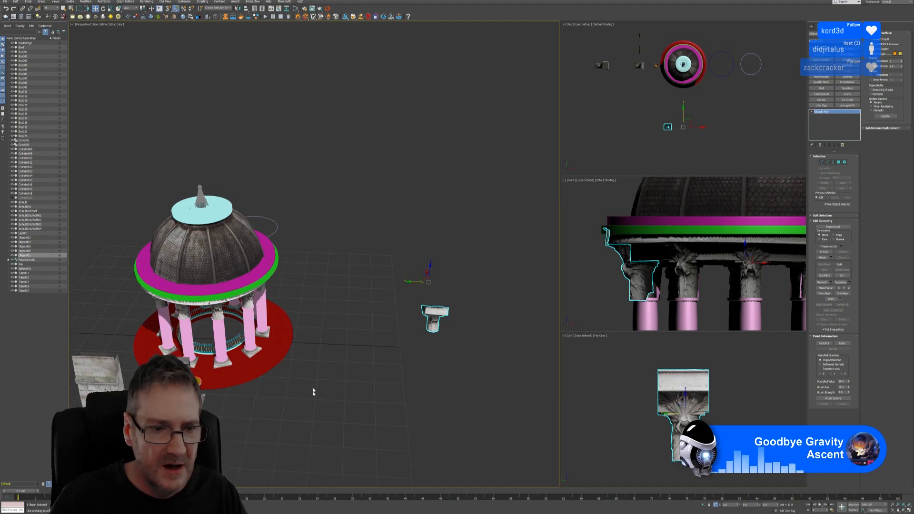
pyautogui.moveTo(314, 392); pyautogui.dragTo(389, 247, button='middle')
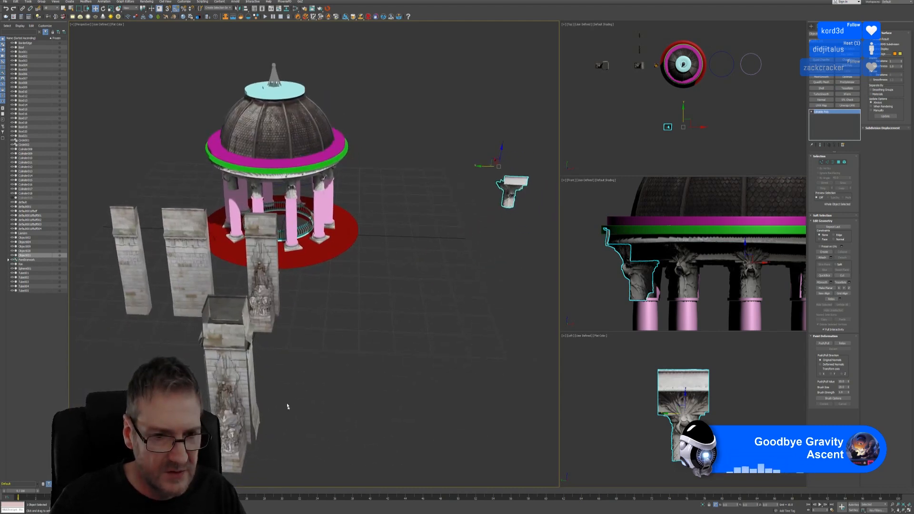
pyautogui.moveTo(284, 480); pyautogui.dragTo(285, 480)
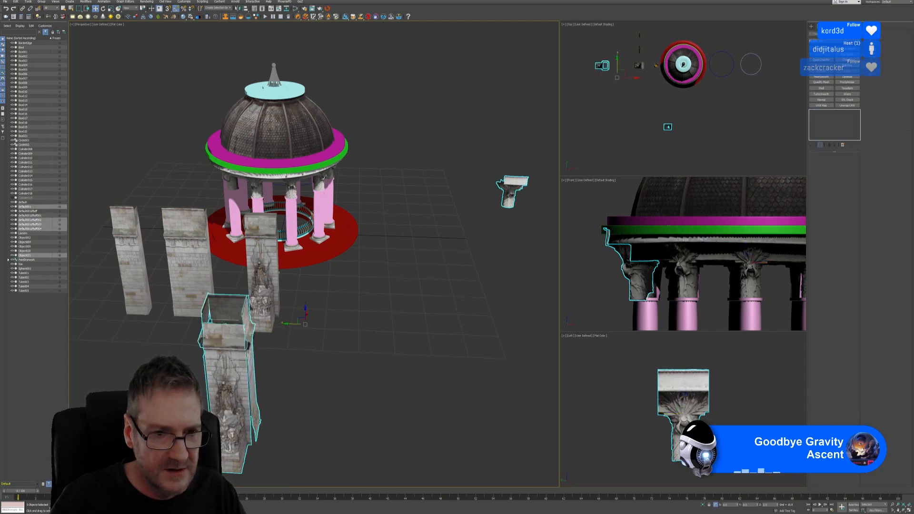
pyautogui.click(704, 507)
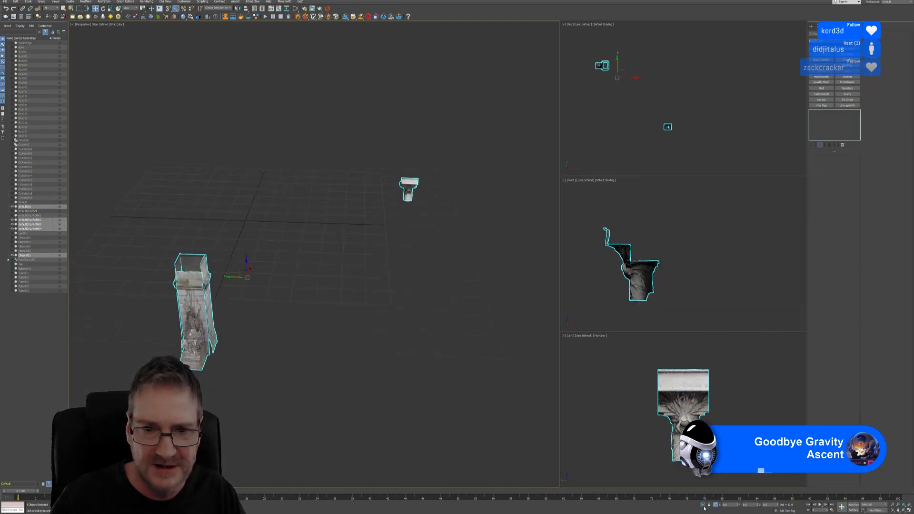
# Select only the capital section and center its pivot on the object
pyautogui.click(408, 286)
pyautogui.click(409, 189)
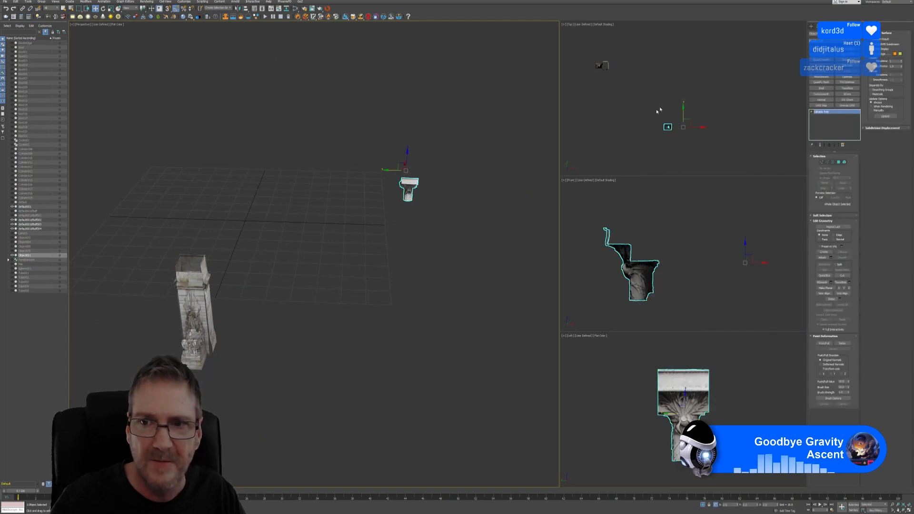
pyautogui.moveTo(683, 77); pyautogui.dragTo(698, 81, button='middle')
pyautogui.click(827, 27)
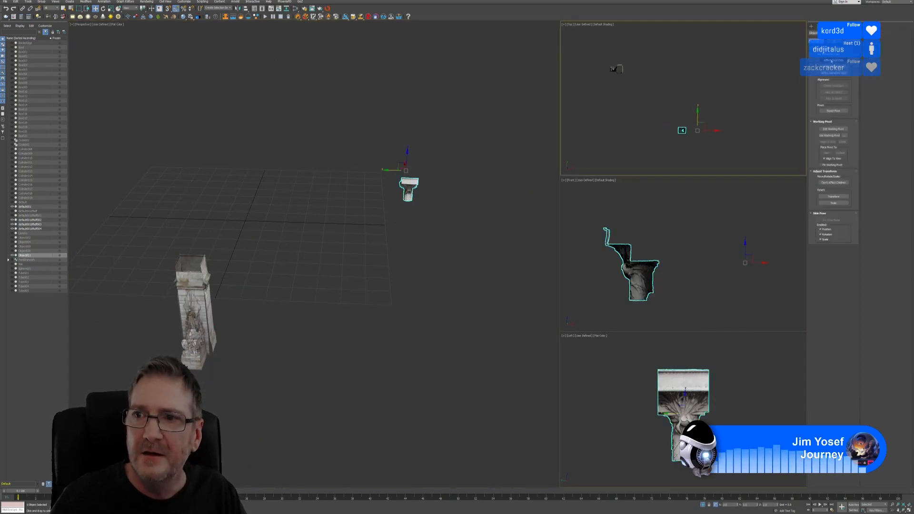
pyautogui.click(834, 60)
pyautogui.click(837, 87)
pyautogui.click(834, 60)
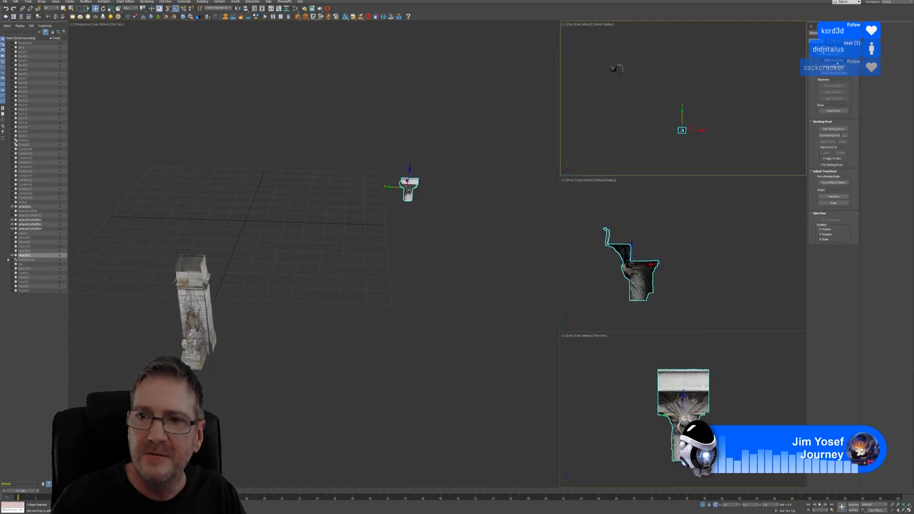
# Move the capital section across the top view to just beside the stone pillar
pyautogui.moveTo(716, 122); pyautogui.dragTo(719, 125, button='middle')
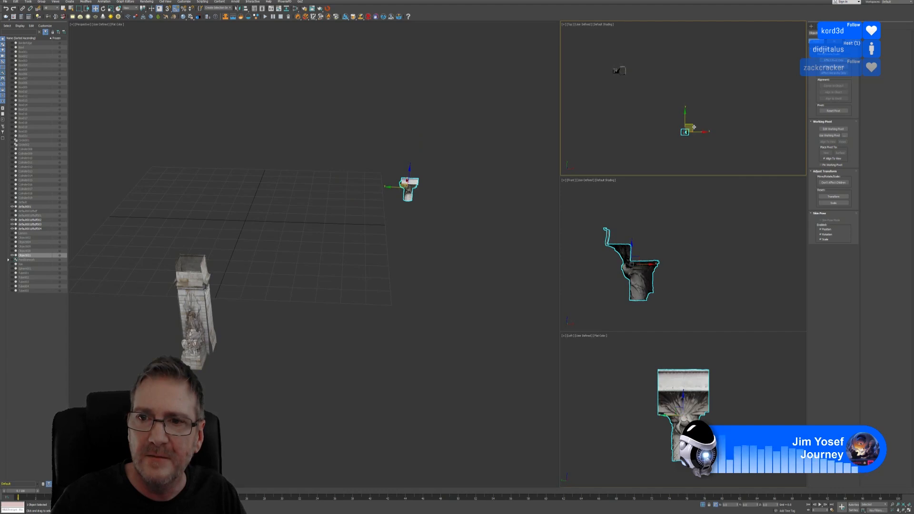
pyautogui.moveTo(689, 126); pyautogui.dragTo(611, 70)
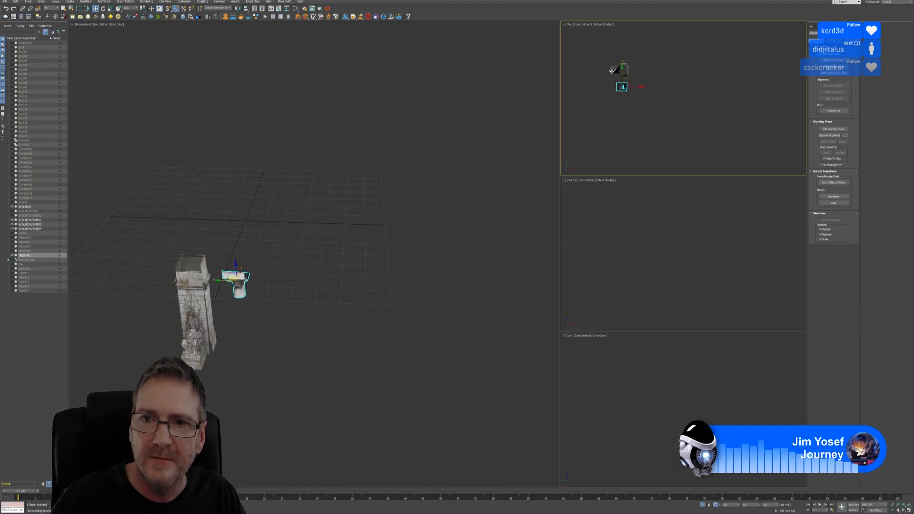
pyautogui.scroll(4, 670, 104)
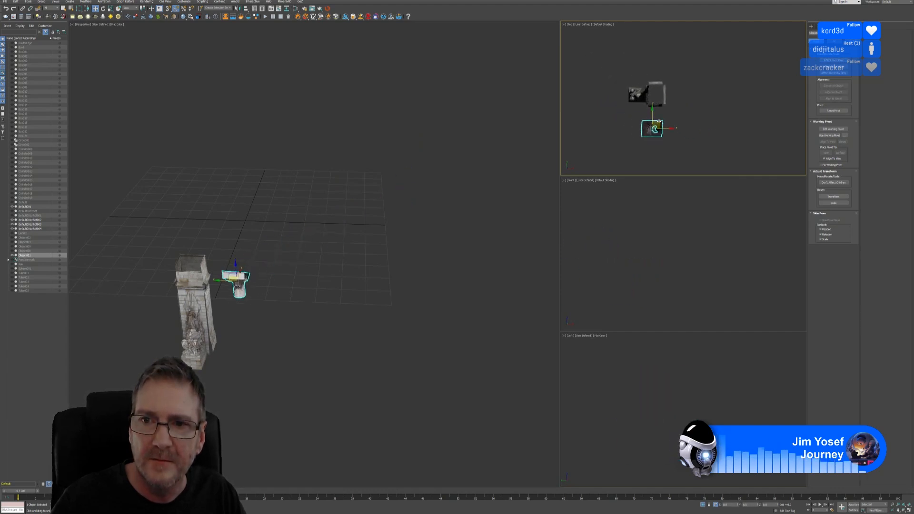
# Scale the capital section down uniformly to roughly half size and move it to the pillar's near corner in the top view
pyautogui.hotkey('alt', 'w')
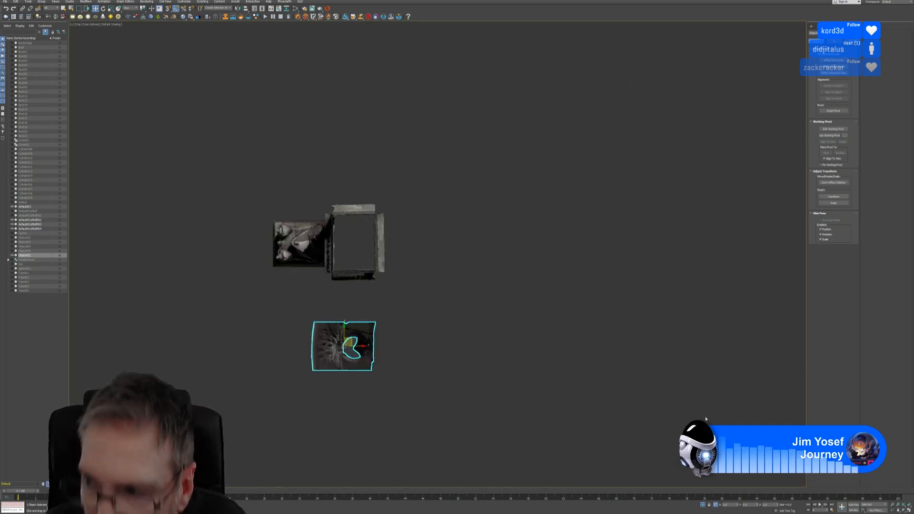
pyautogui.moveTo(354, 350); pyautogui.dragTo(431, 303, button='middle')
pyautogui.scroll(2, 431, 303)
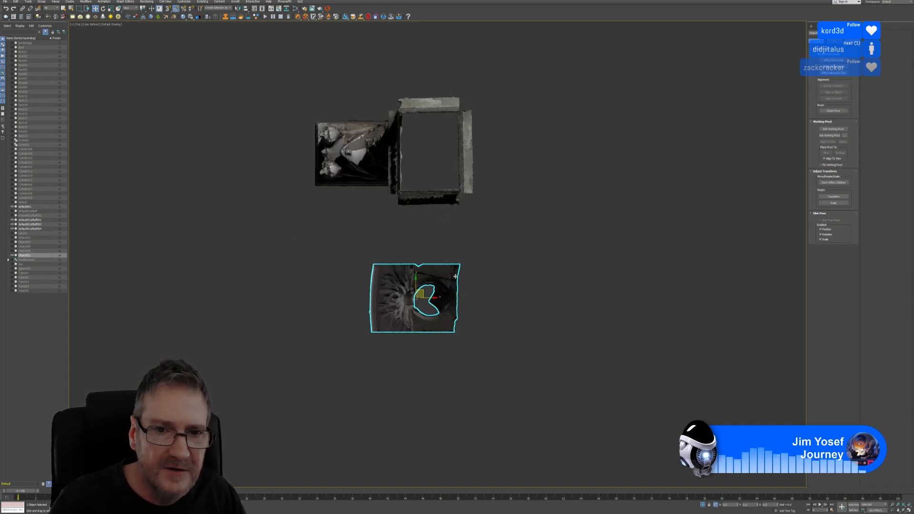
pyautogui.press('r')
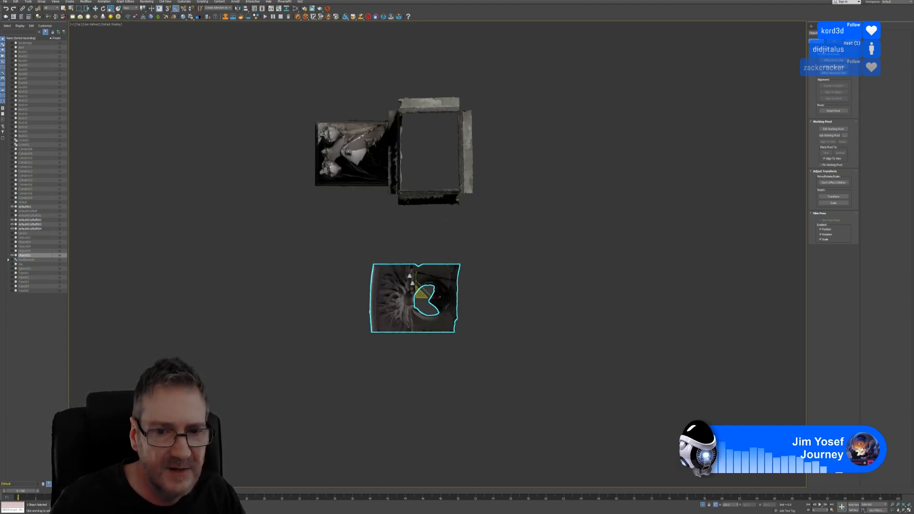
pyautogui.moveTo(418, 298); pyautogui.dragTo(387, 205)
pyautogui.press('w')
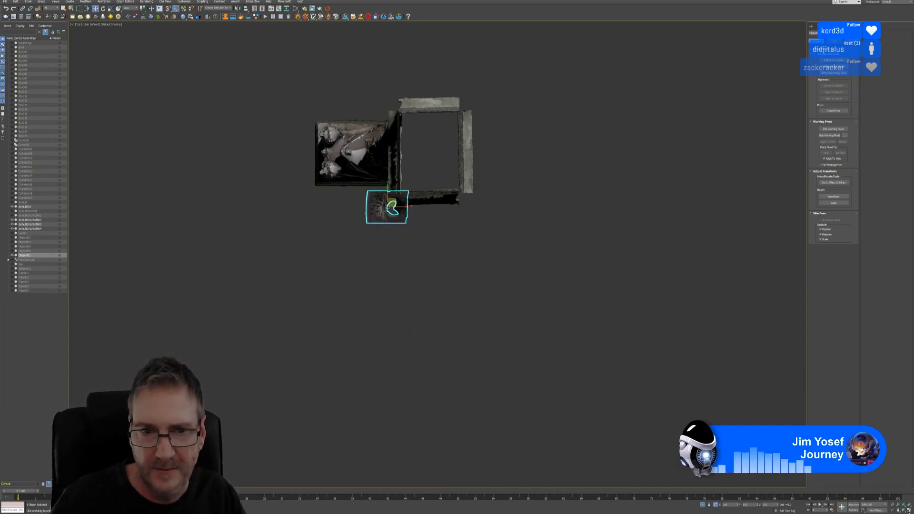
# Rotate the capital section around its vertical axis so that it faces diagonally outward from the pillar's corner
pyautogui.click(910, 510)
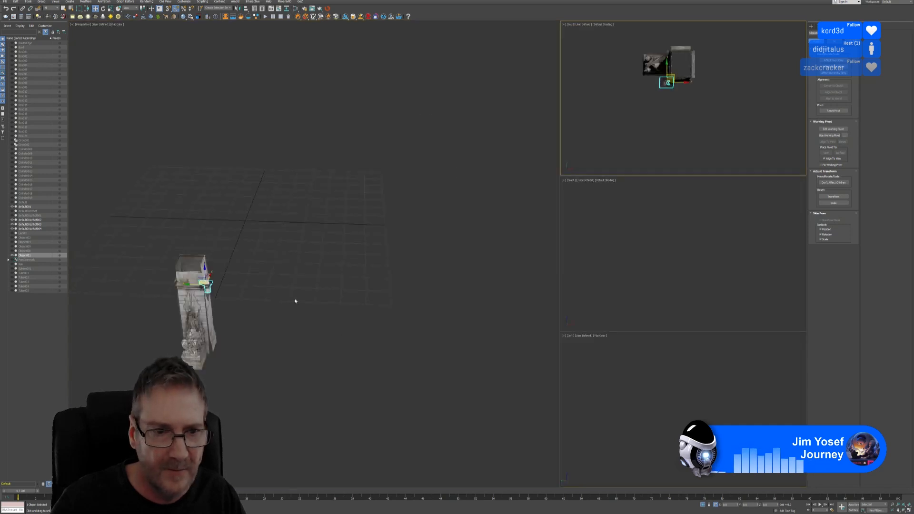
pyautogui.keyDown('alt'); pyautogui.moveTo(296, 301); pyautogui.dragTo(290, 275, button='middle'); pyautogui.keyUp('alt')
pyautogui.scroll(4, 167, 304)
pyautogui.scroll(2, 202, 285)
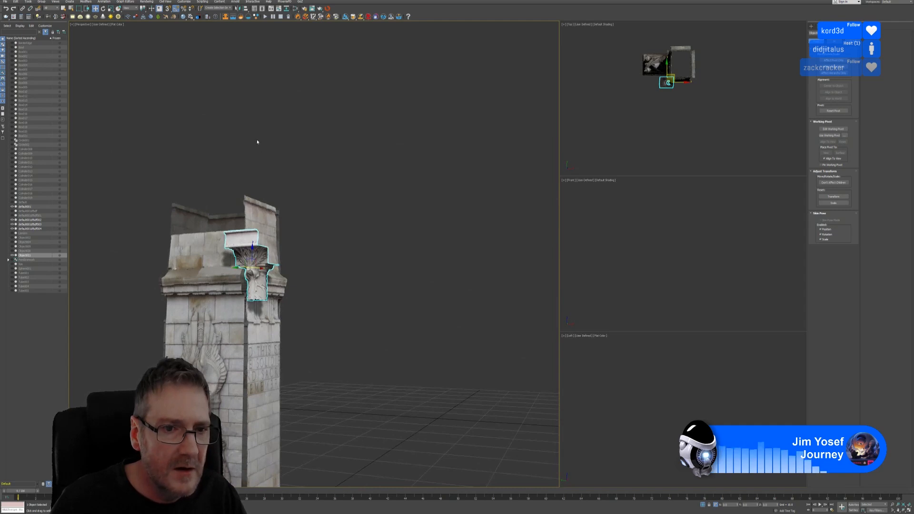
pyautogui.click(103, 8)
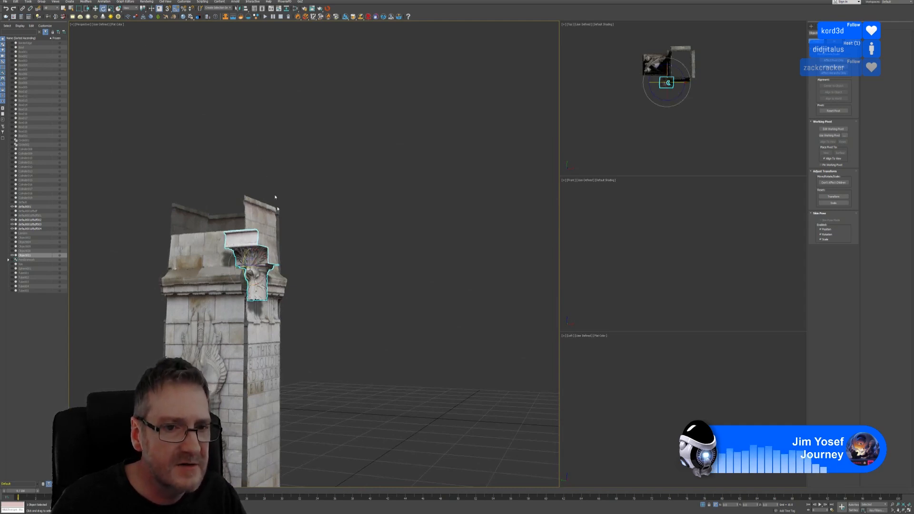
pyautogui.moveTo(253, 270); pyautogui.dragTo(261, 267)
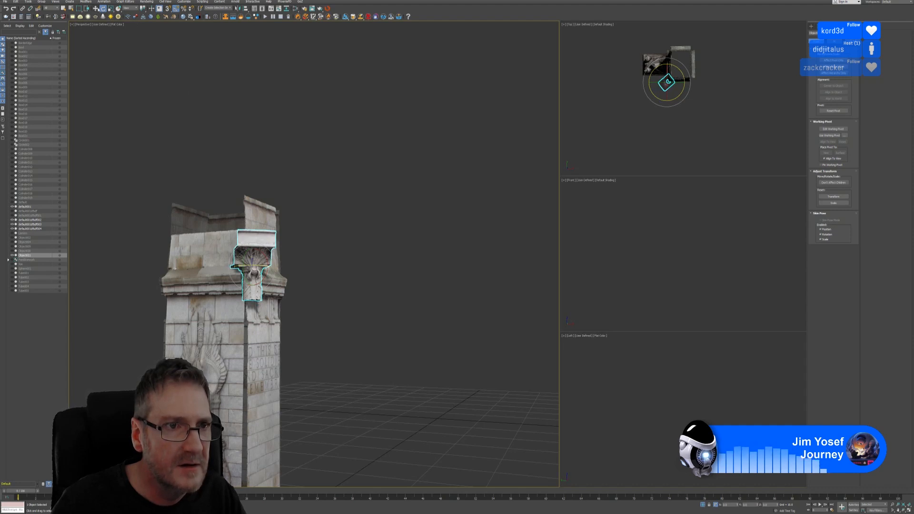
# Lower the capital section along the pillar's corner until its top band overlaps the cornice
pyautogui.click(95, 8)
pyautogui.moveTo(300, 243); pyautogui.dragTo(296, 227, button='middle')
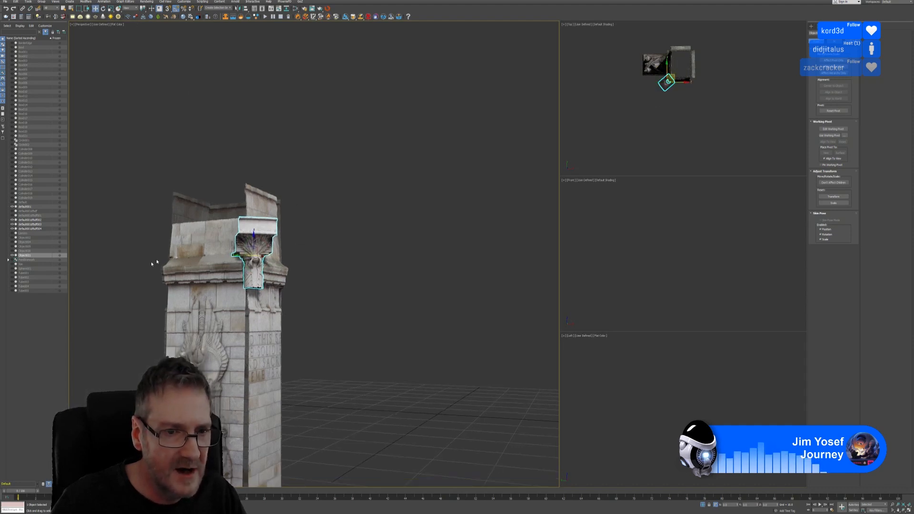
pyautogui.moveTo(251, 240); pyautogui.dragTo(253, 295)
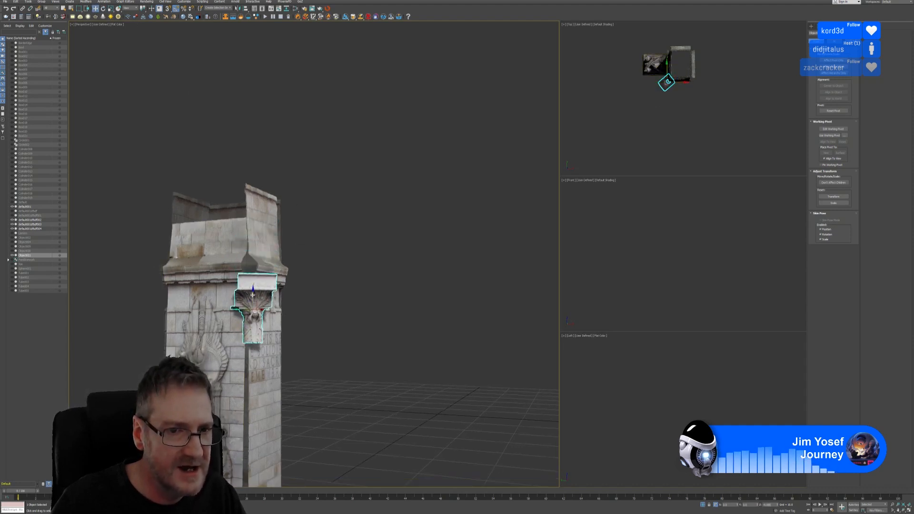
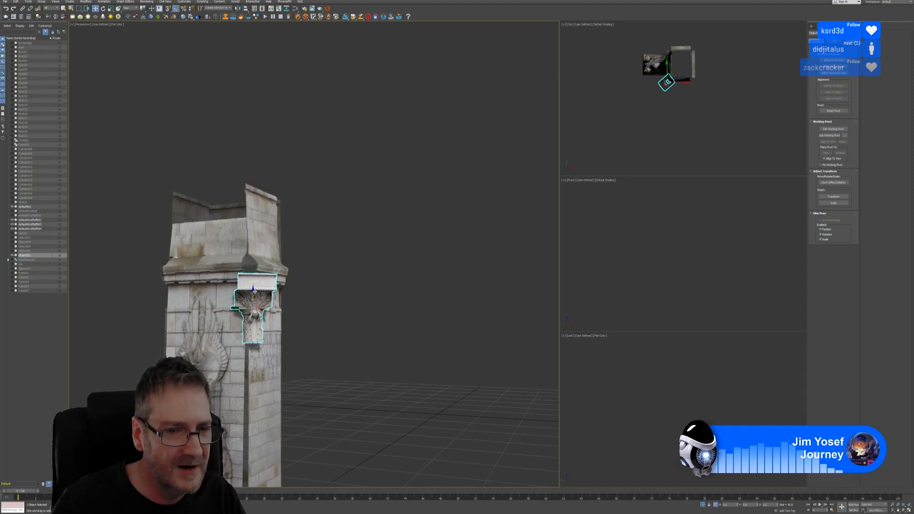
pyautogui.moveTo(255, 291); pyautogui.dragTo(245, 273)
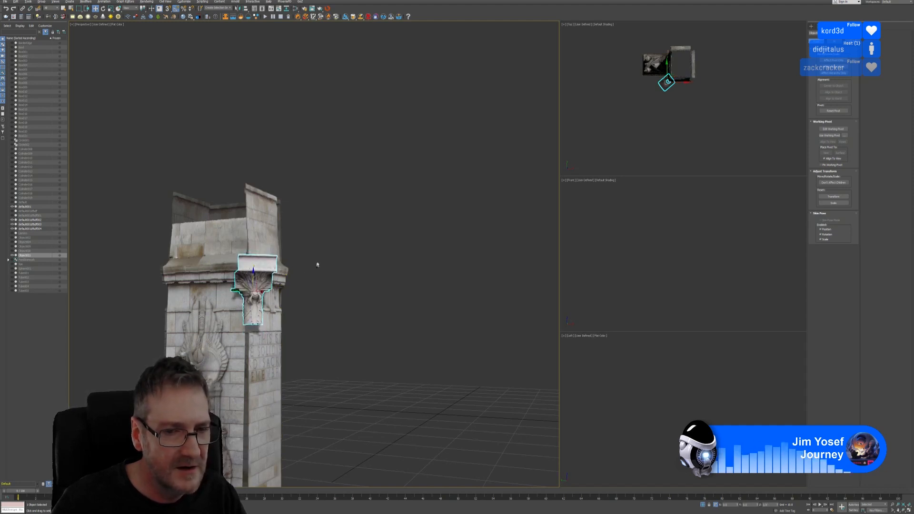
# Move the capital section horizontally against the pillar and align it with the vertical corner edge
pyautogui.moveTo(317, 265)
pyautogui.keyDown('alt'); pyautogui.mouseDown(button='middle')
pyautogui.moveTo(303, 302)
pyautogui.moveTo(304, 260)
pyautogui.mouseUp(button='middle'); pyautogui.keyUp('alt')
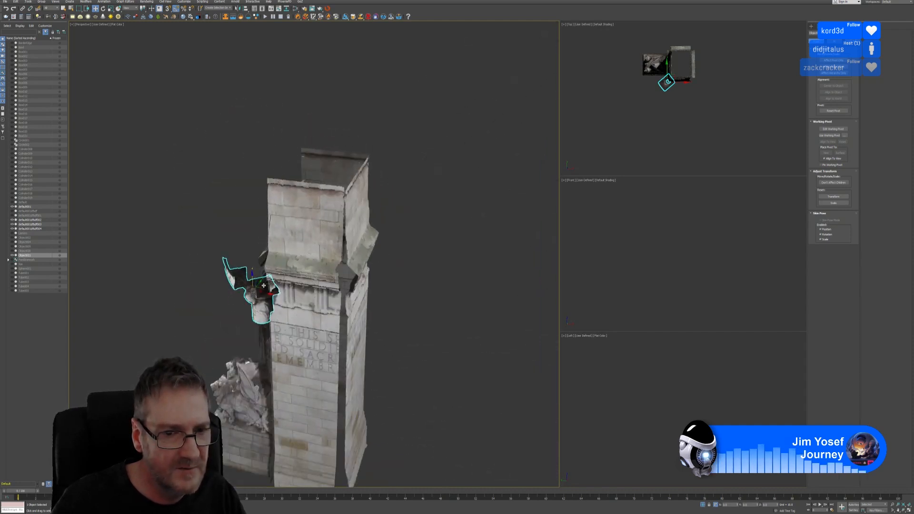
pyautogui.moveTo(263, 289); pyautogui.dragTo(276, 285)
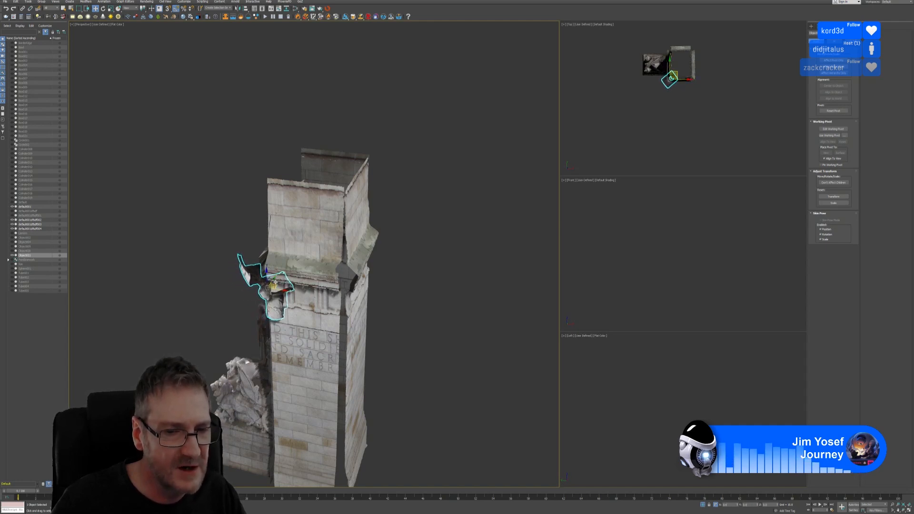
pyautogui.keyDown('alt'); pyautogui.moveTo(205, 210); pyautogui.dragTo(224, 210, button='middle'); pyautogui.keyUp('alt')
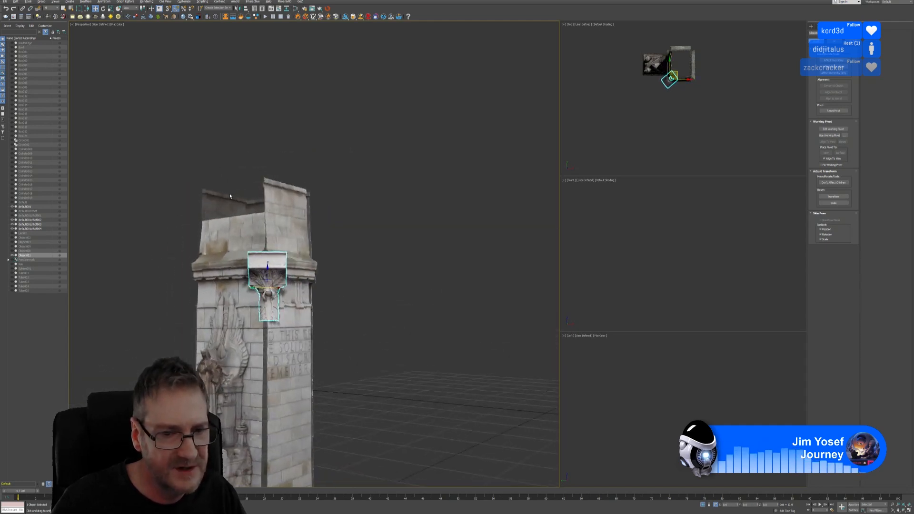
pyautogui.scroll(2, 270, 300)
pyautogui.scroll(2, 269, 287)
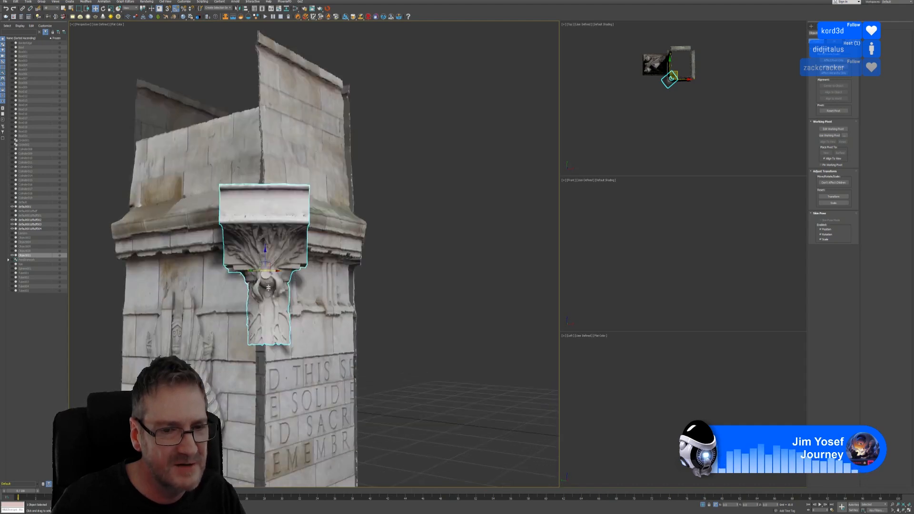
pyautogui.moveTo(276, 276); pyautogui.dragTo(270, 270)
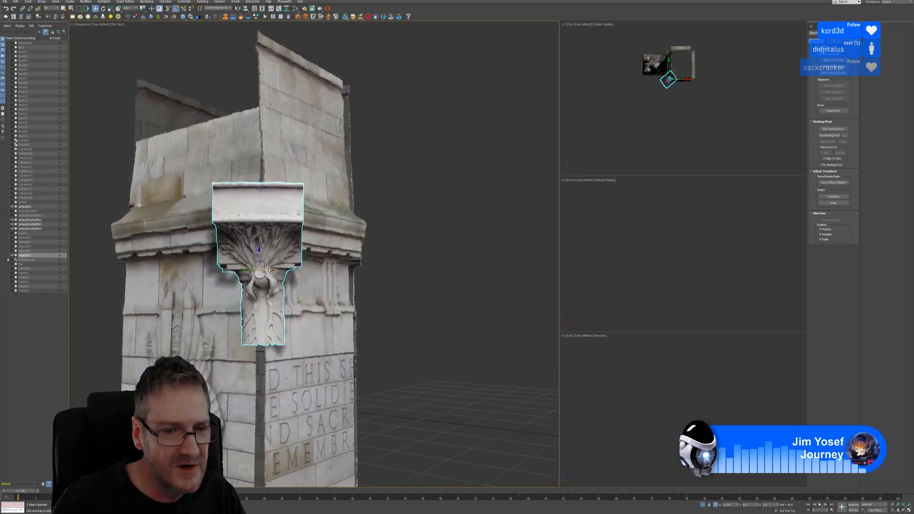
# Push the capital section deeper into the pillar's corner beneath the cornice and adjust its sideways position
pyautogui.keyDown('alt'); pyautogui.moveTo(402, 276); pyautogui.dragTo(339, 285, button='middle'); pyautogui.keyUp('alt')
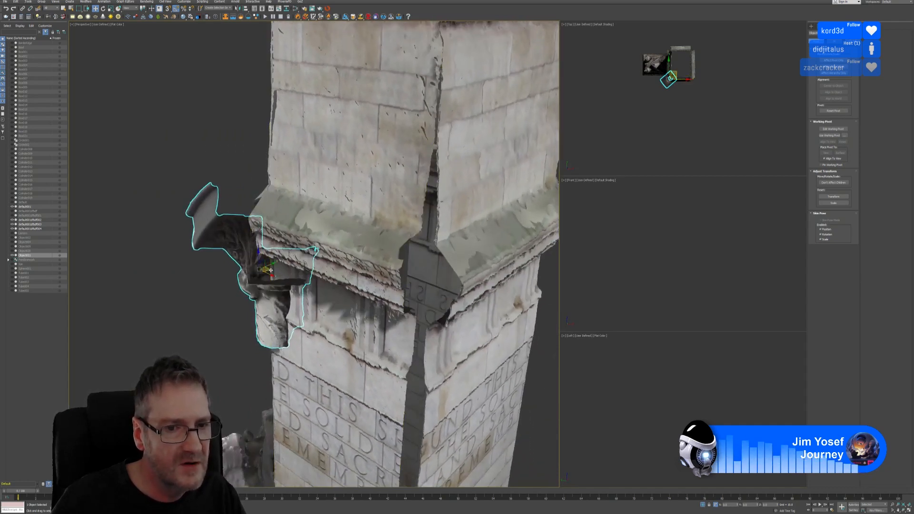
pyautogui.moveTo(269, 271); pyautogui.dragTo(311, 268)
pyautogui.keyDown('alt'); pyautogui.moveTo(310, 268); pyautogui.dragTo(261, 274, button='middle'); pyautogui.keyUp('alt')
pyautogui.keyDown('alt'); pyautogui.moveTo(317, 281); pyautogui.dragTo(314, 300, button='middle'); pyautogui.keyUp('alt')
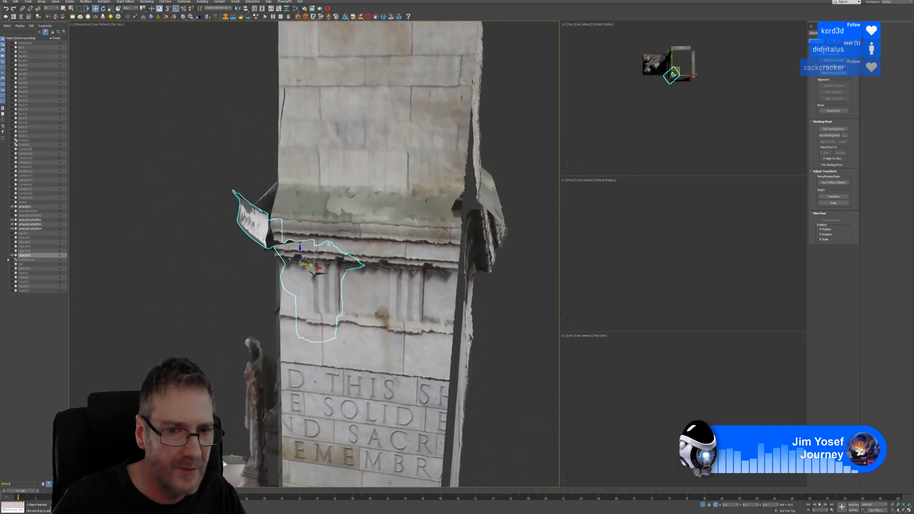
pyautogui.moveTo(312, 267); pyautogui.dragTo(297, 266)
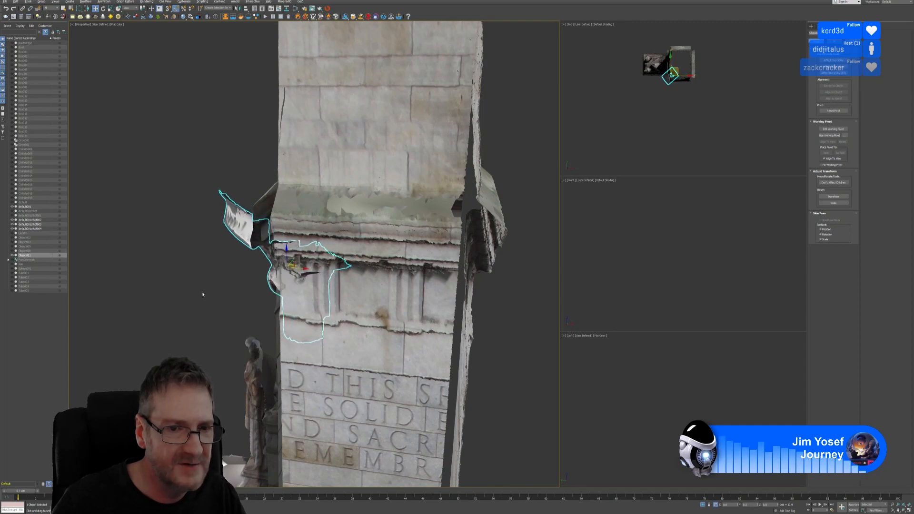
pyautogui.keyDown('alt'); pyautogui.moveTo(202, 292); pyautogui.dragTo(205, 133, button='middle'); pyautogui.keyUp('alt')
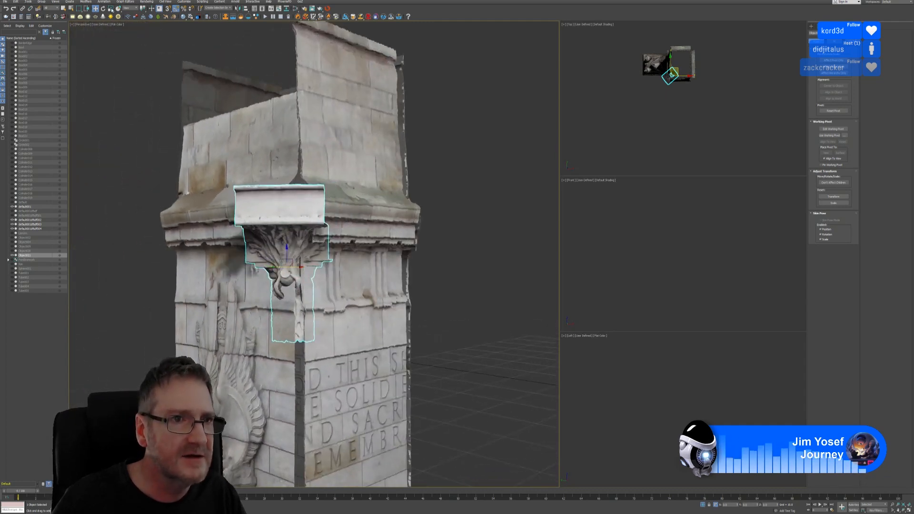
# Scale the capital section down uniformly and move it outward from the pillar's corner beneath the cornice
pyautogui.press('r')
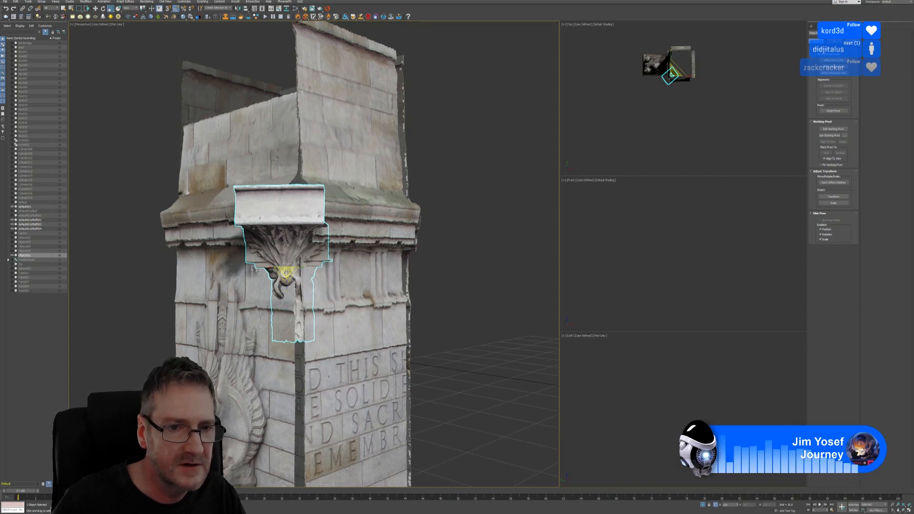
pyautogui.moveTo(286, 273); pyautogui.dragTo(286, 289)
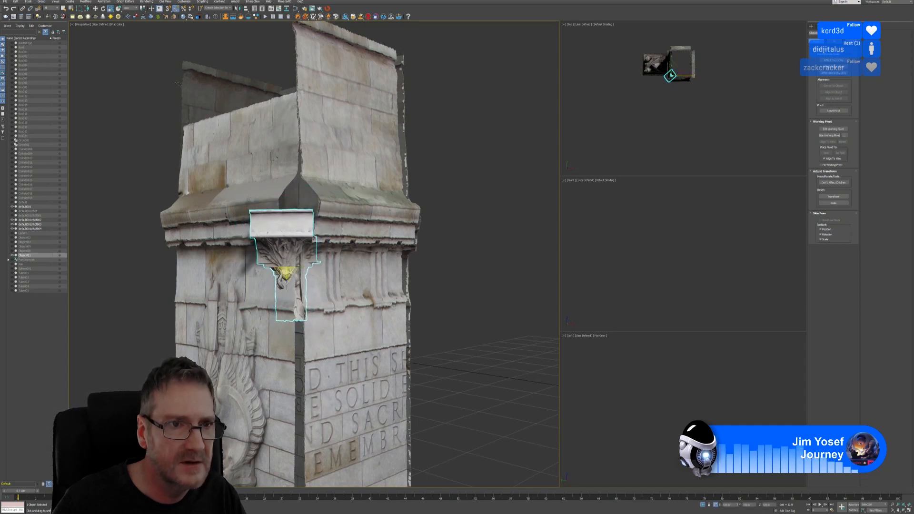
pyautogui.click(98, 10)
pyautogui.keyDown('alt'); pyautogui.moveTo(194, 159); pyautogui.dragTo(246, 197, button='middle'); pyautogui.keyUp('alt')
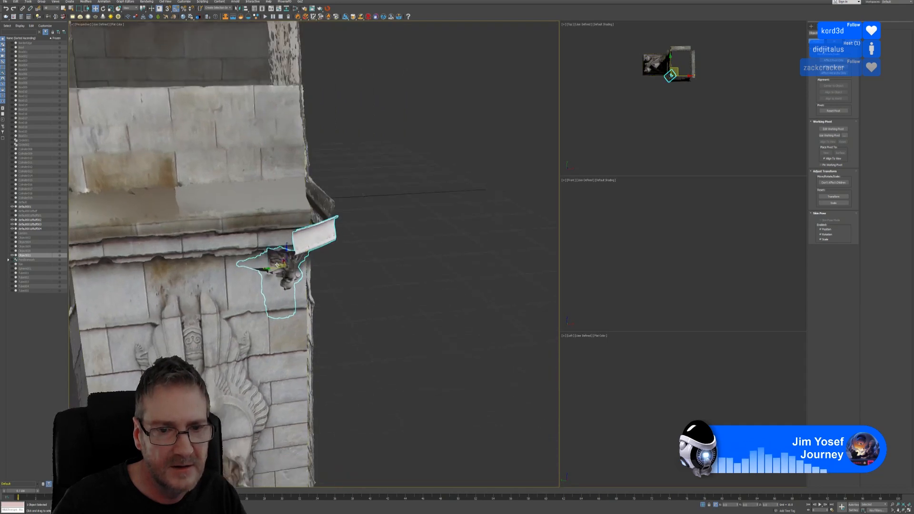
pyautogui.moveTo(278, 264); pyautogui.dragTo(301, 258)
# Shift the capital section sideways to centre it on the pillar's vertical corner edge and check its fit from the side and from below
pyautogui.keyDown('alt'); pyautogui.moveTo(374, 280); pyautogui.dragTo(313, 272, button='middle'); pyautogui.keyUp('alt')
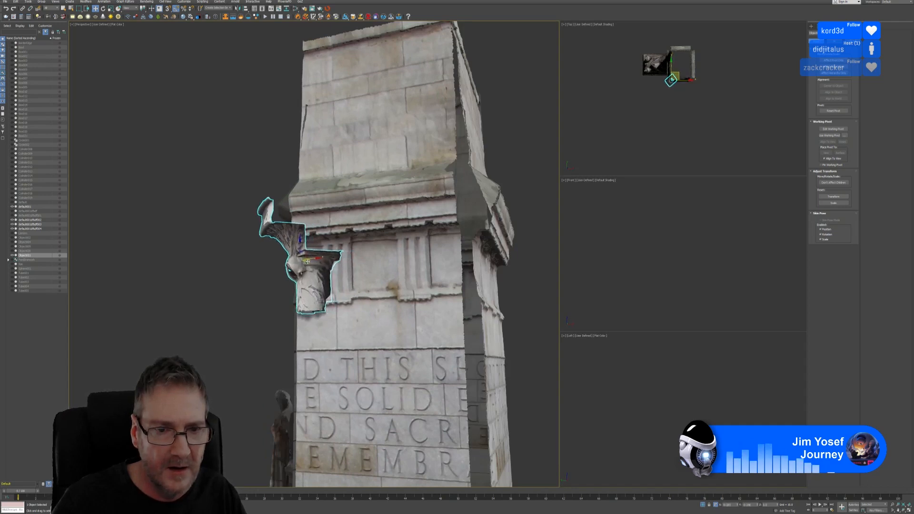
pyautogui.keyDown('alt'); pyautogui.moveTo(317, 262); pyautogui.dragTo(275, 284, button='middle'); pyautogui.keyUp('alt')
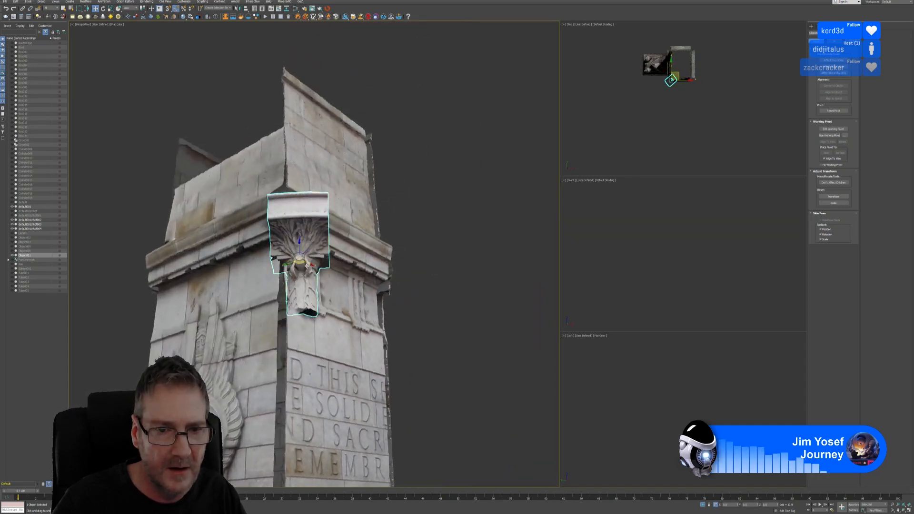
pyautogui.moveTo(299, 261); pyautogui.dragTo(283, 262)
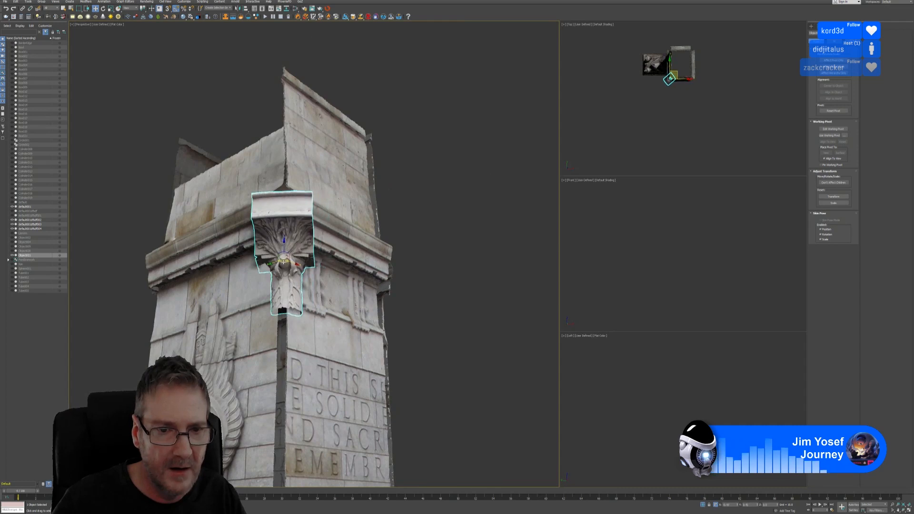
pyautogui.moveTo(356, 255)
pyautogui.keyDown('alt'); pyautogui.mouseDown(button='middle')
pyautogui.moveTo(402, 221)
pyautogui.moveTo(357, 258)
pyautogui.mouseUp(button='middle'); pyautogui.keyUp('alt')
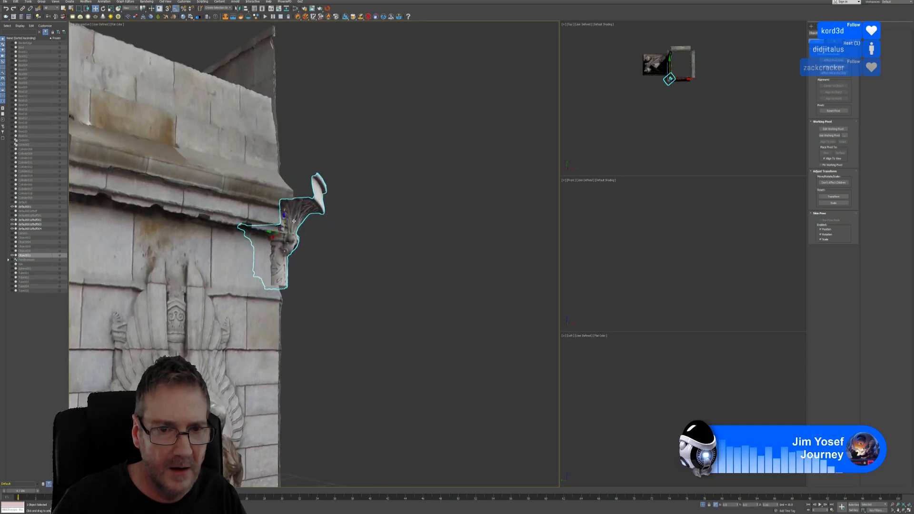
pyautogui.keyDown('alt'); pyautogui.moveTo(352, 255); pyautogui.dragTo(334, 240, button='middle'); pyautogui.keyUp('alt')
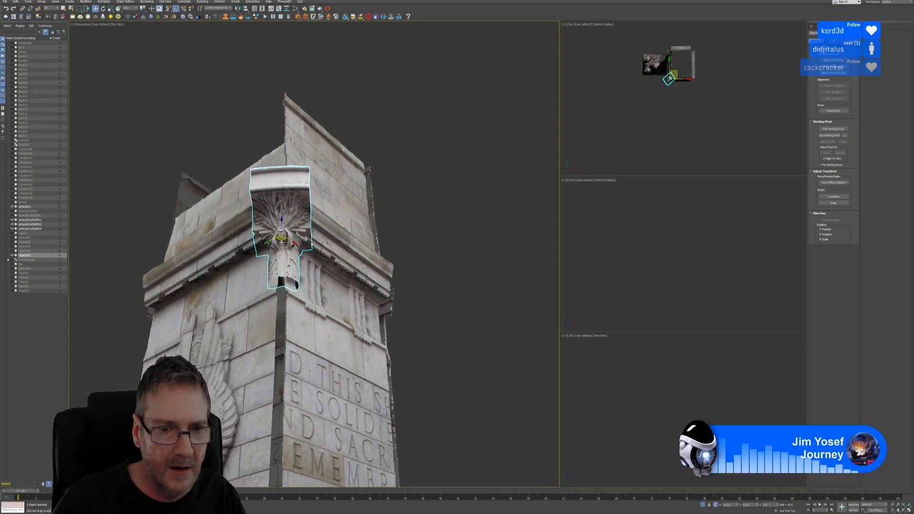
pyautogui.keyDown('alt'); pyautogui.moveTo(335, 240); pyautogui.dragTo(340, 234, button='middle'); pyautogui.keyUp('alt')
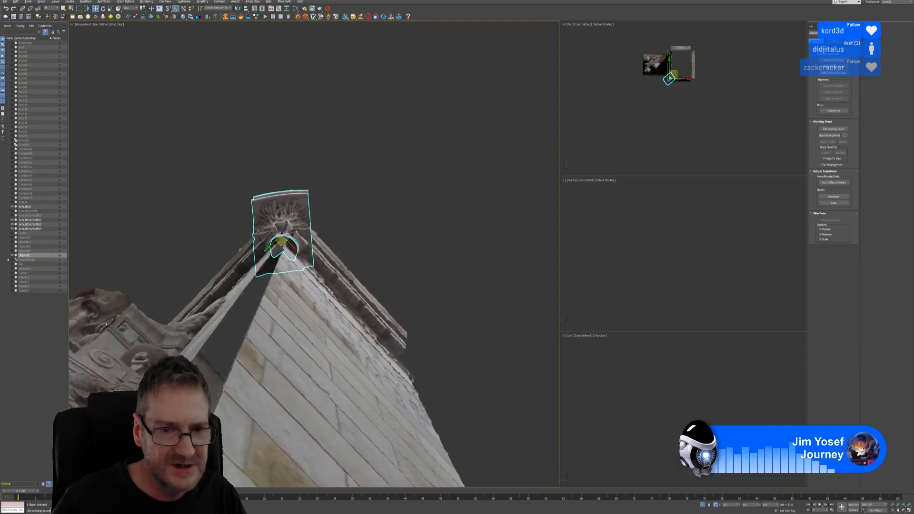
pyautogui.keyDown('alt'); pyautogui.moveTo(335, 271); pyautogui.dragTo(340, 271, button='middle'); pyautogui.keyUp('alt')
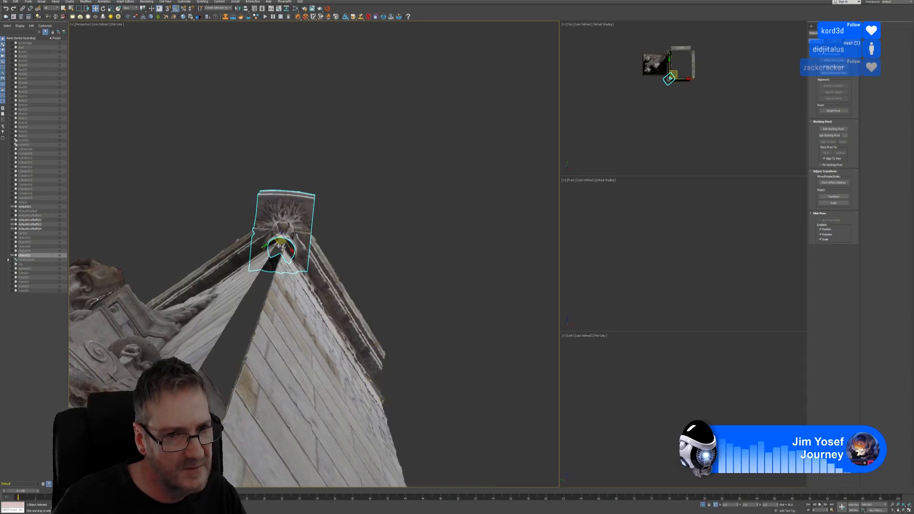
pyautogui.keyDown('alt'); pyautogui.moveTo(327, 198); pyautogui.dragTo(311, 267, button='middle'); pyautogui.keyUp('alt')
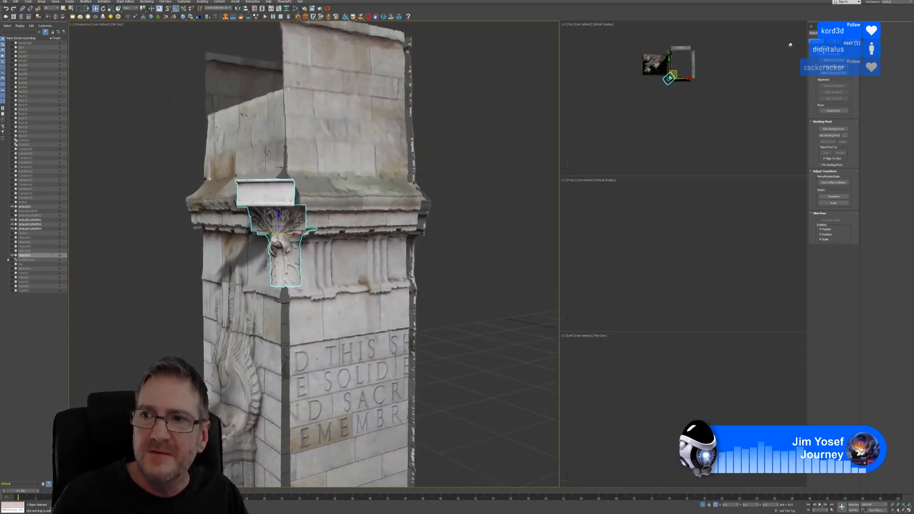
# Add a Bend modifier to the capital section and bend it along the Y axis
pyautogui.click(818, 27)
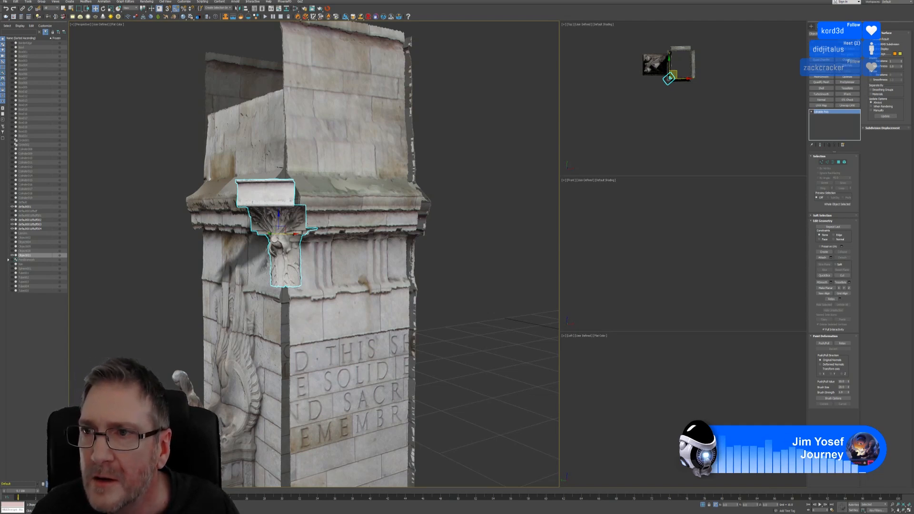
pyautogui.click(834, 38)
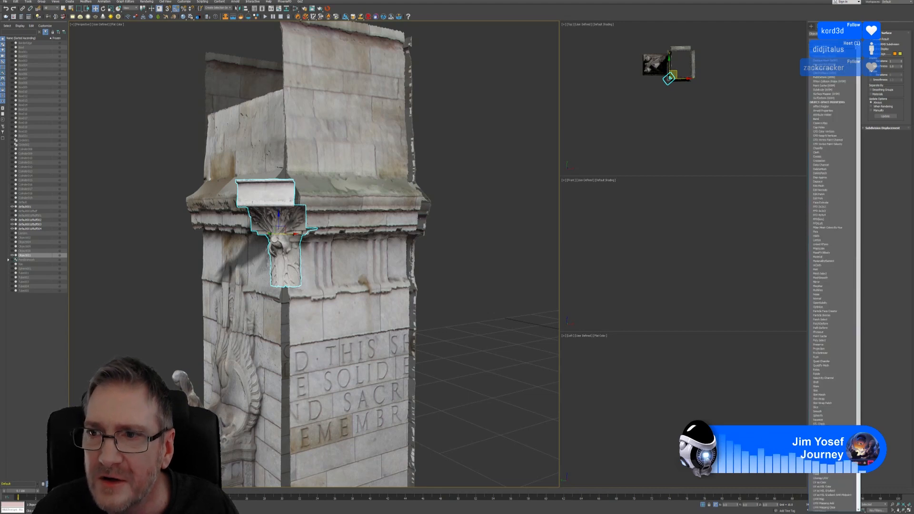
pyautogui.click(825, 120)
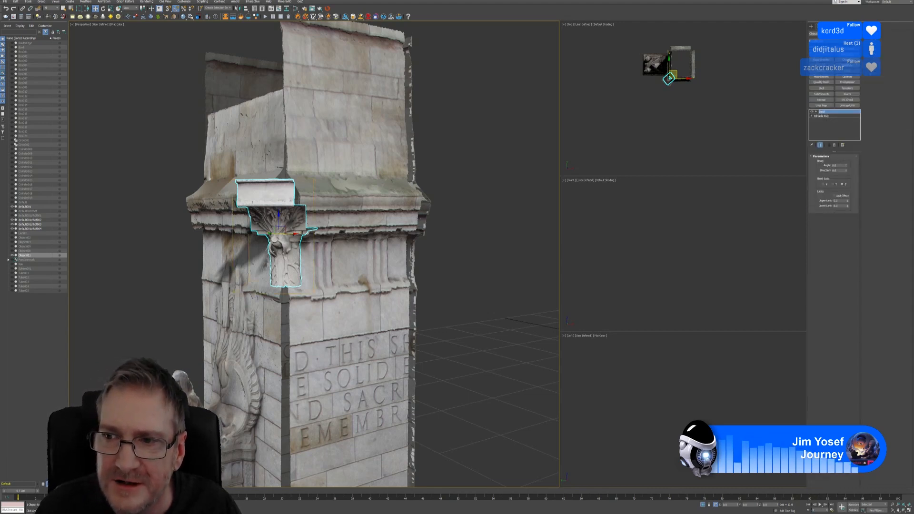
pyautogui.moveTo(848, 165); pyautogui.dragTo(848, 162)
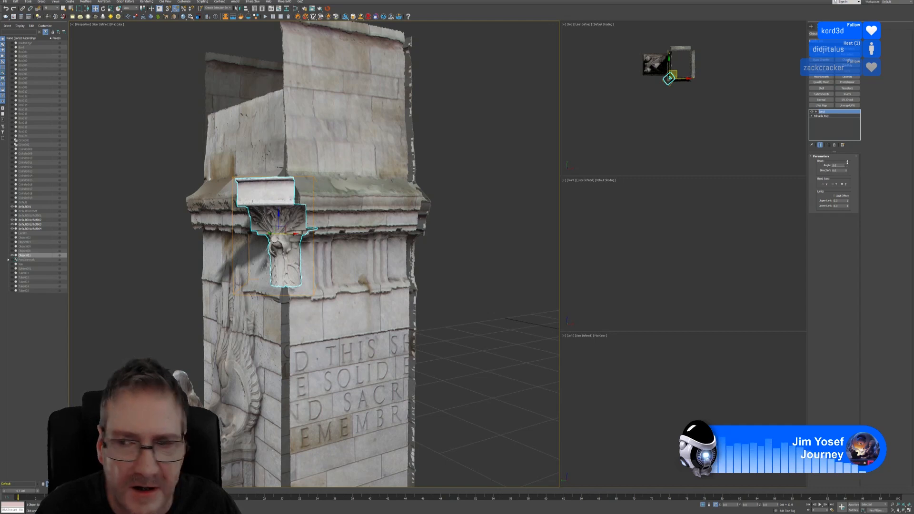
pyautogui.click(836, 185)
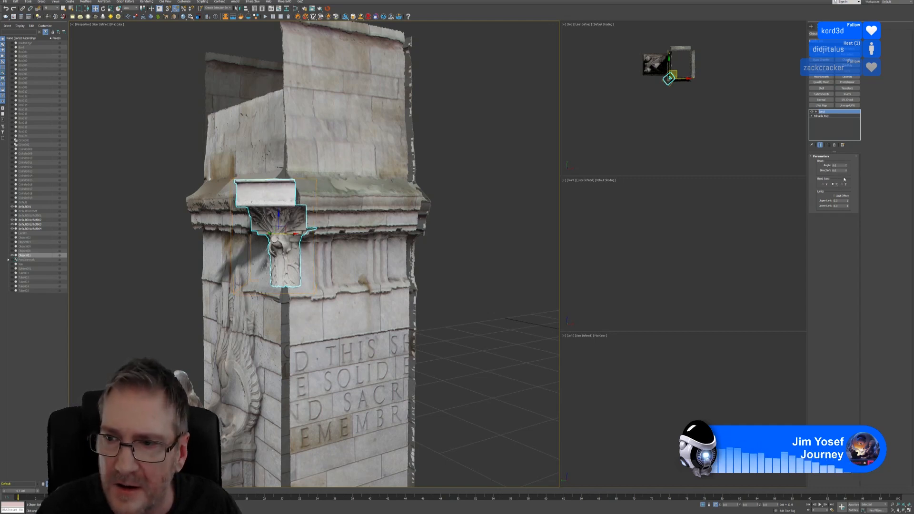
pyautogui.click(845, 158)
pyautogui.click(810, 157)
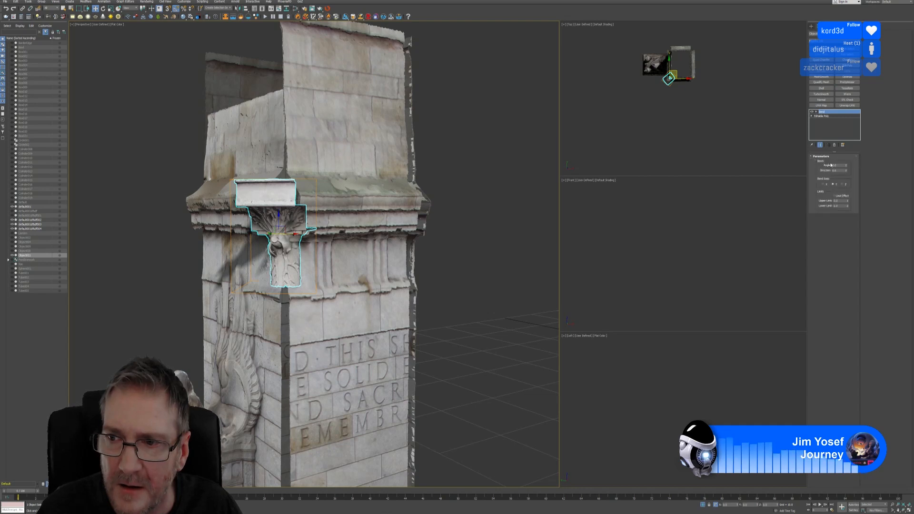
pyautogui.moveTo(847, 166); pyautogui.dragTo(843, 157)
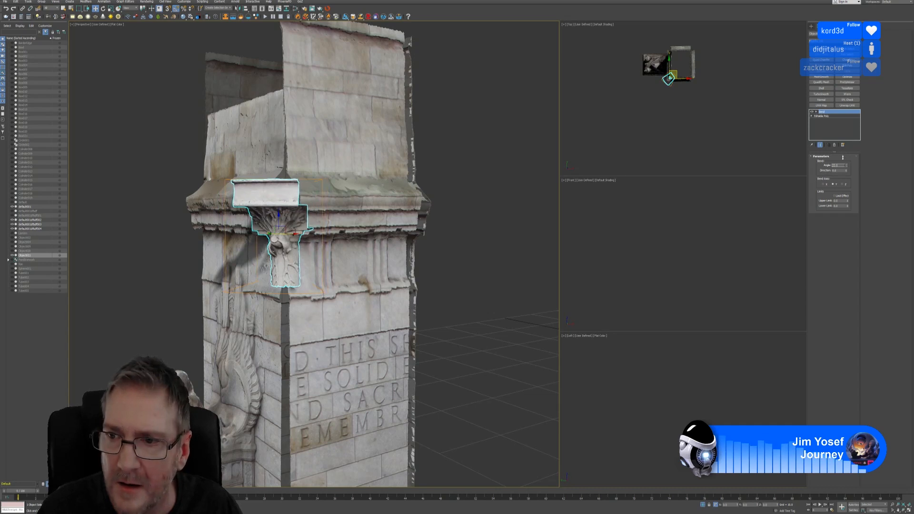
# Try bending the capital section along the X and Z axes with different bend angles
pyautogui.click(824, 184)
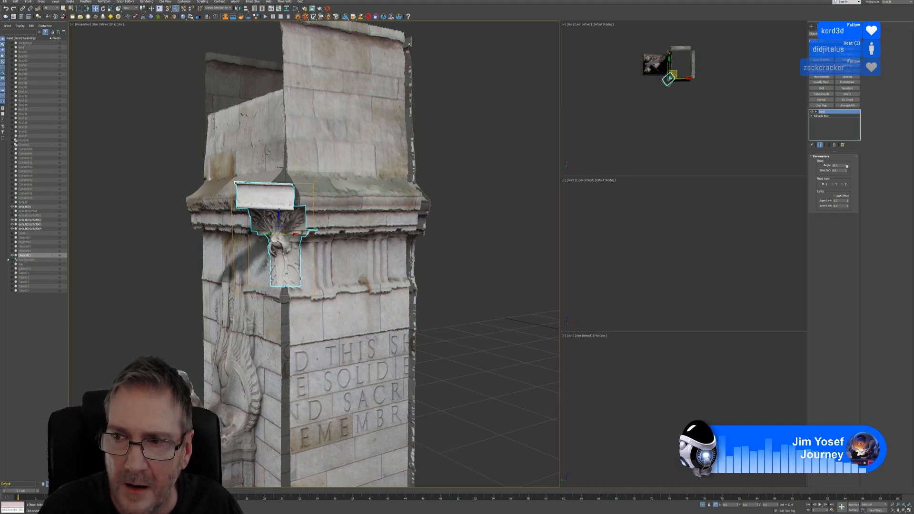
pyautogui.moveTo(847, 166); pyautogui.dragTo(844, 181)
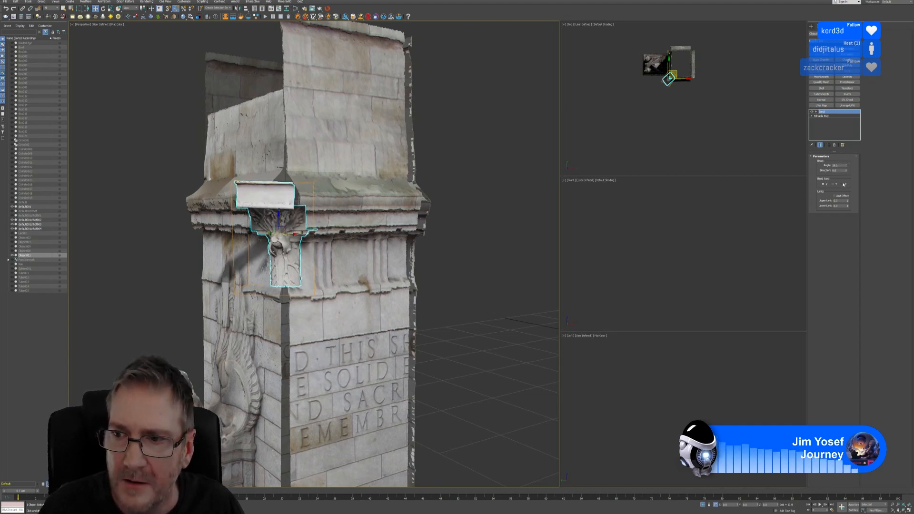
pyautogui.click(843, 185)
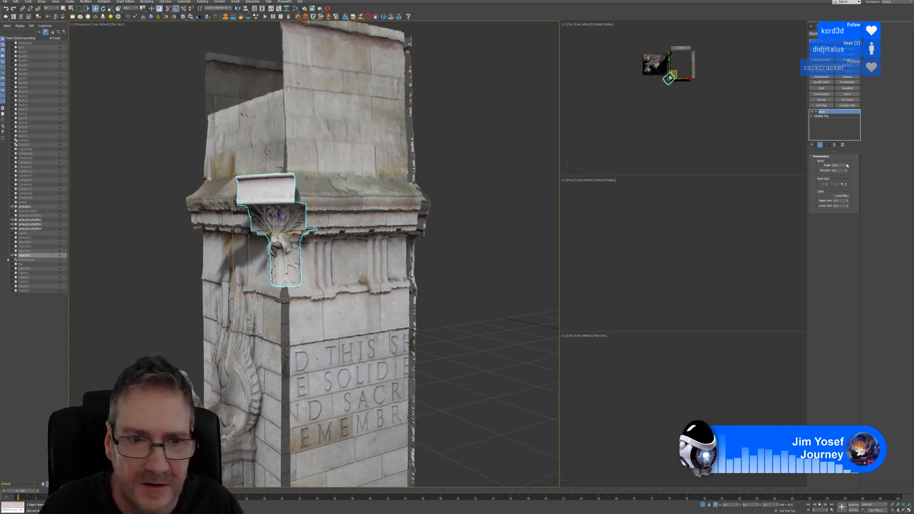
pyautogui.moveTo(848, 166); pyautogui.dragTo(844, 158)
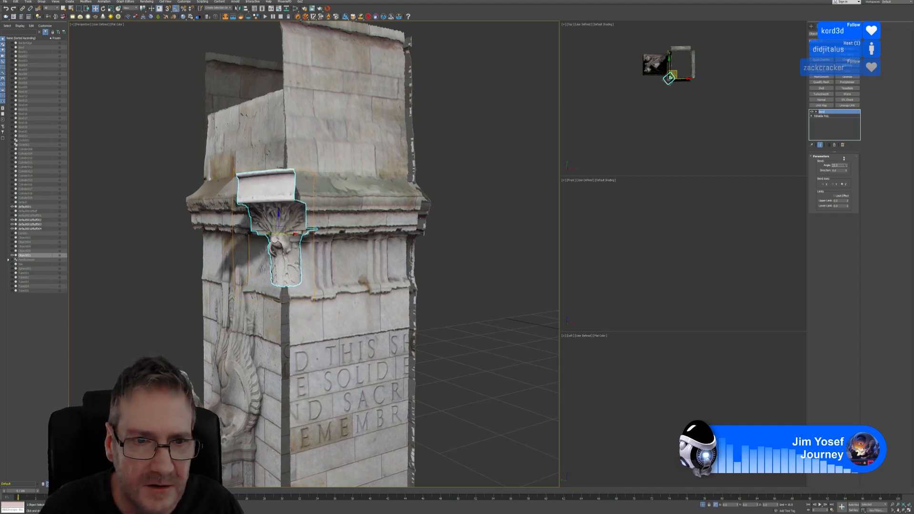
# Set the bend axis to Y and increase the bend angle until the capital's top band curves around the pillar's corner
pyautogui.click(834, 184)
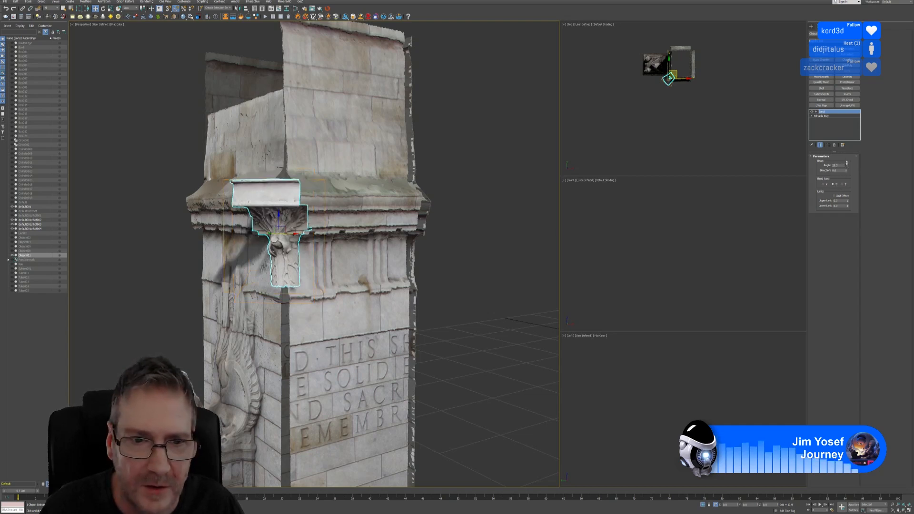
pyautogui.moveTo(846, 163); pyautogui.dragTo(845, 155)
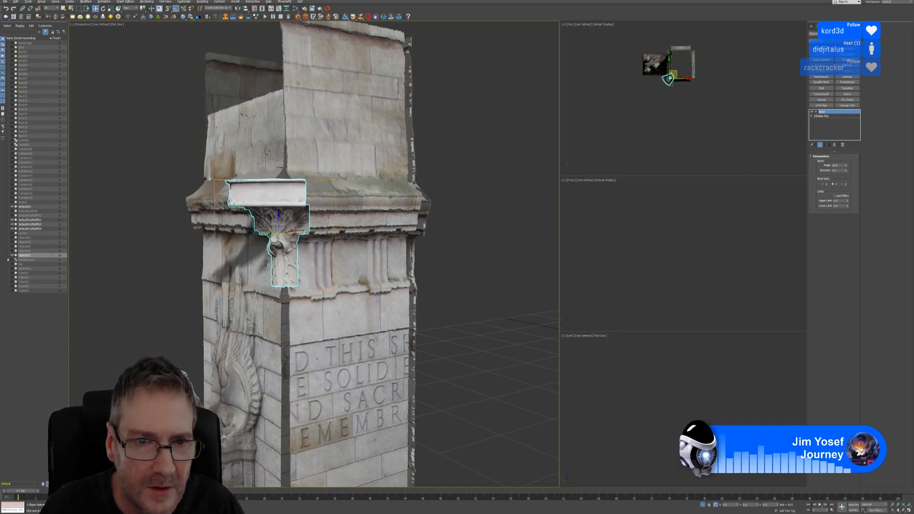
pyautogui.keyDown('alt'); pyautogui.moveTo(391, 196); pyautogui.dragTo(388, 219, button='middle'); pyautogui.keyUp('alt')
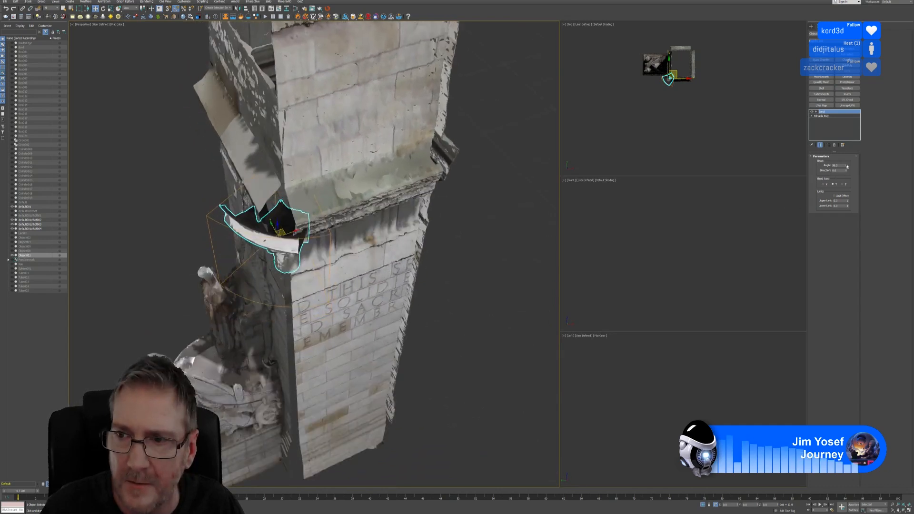
pyautogui.moveTo(847, 165); pyautogui.dragTo(845, 161)
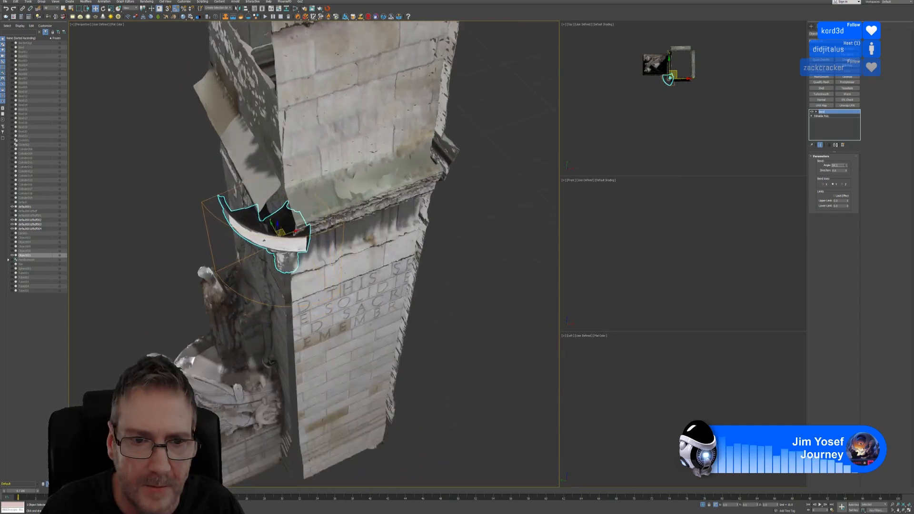
pyautogui.keyDown('alt'); pyautogui.moveTo(333, 281); pyautogui.dragTo(286, 240, button='middle'); pyautogui.keyUp('alt')
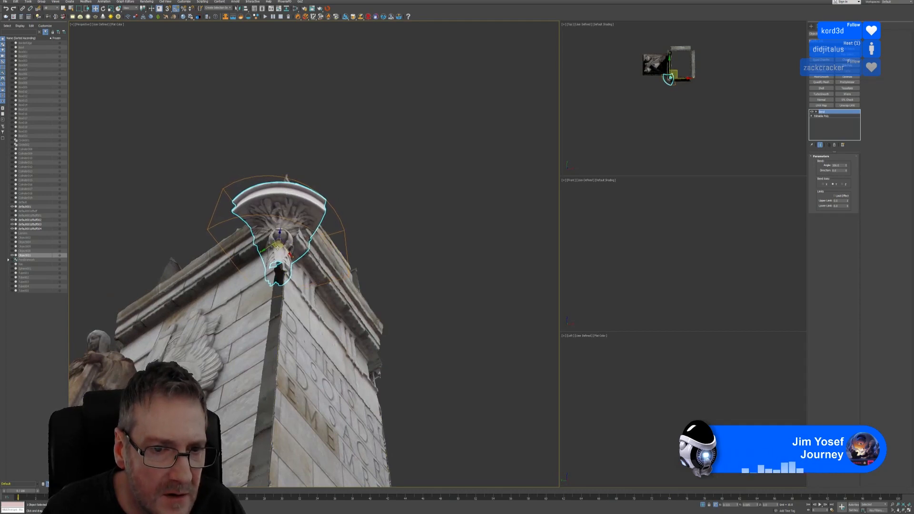
pyautogui.keyDown('alt'); pyautogui.moveTo(356, 209); pyautogui.dragTo(370, 218, button='middle'); pyautogui.keyUp('alt')
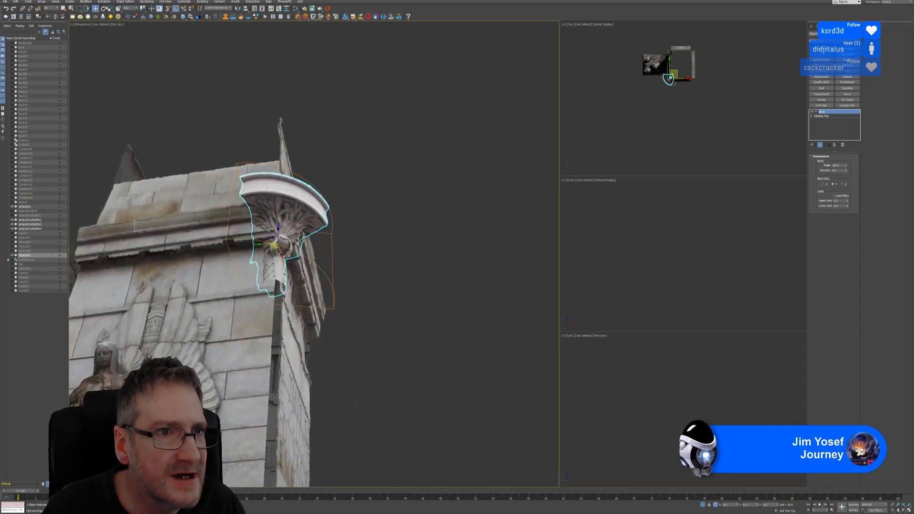
# Scale the bent capital section down slightly and reposition it against the pillar's corner
pyautogui.click(111, 9)
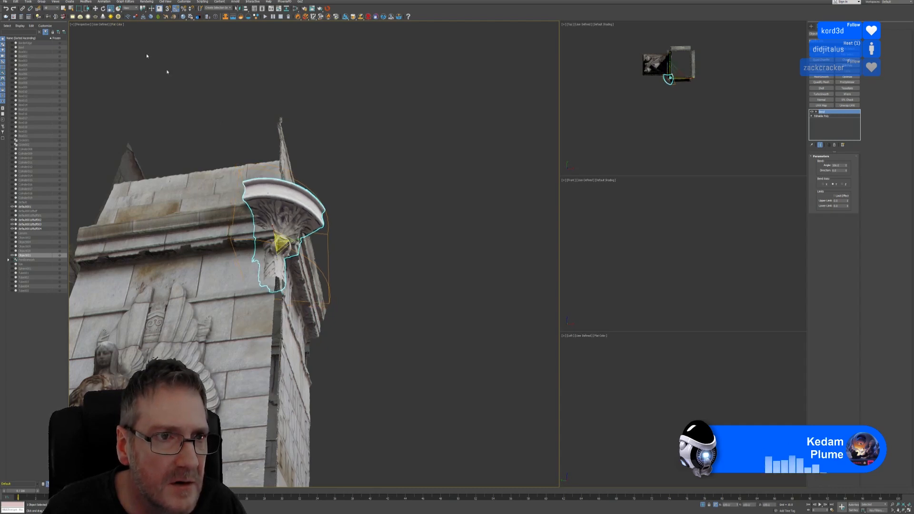
pyautogui.press('w')
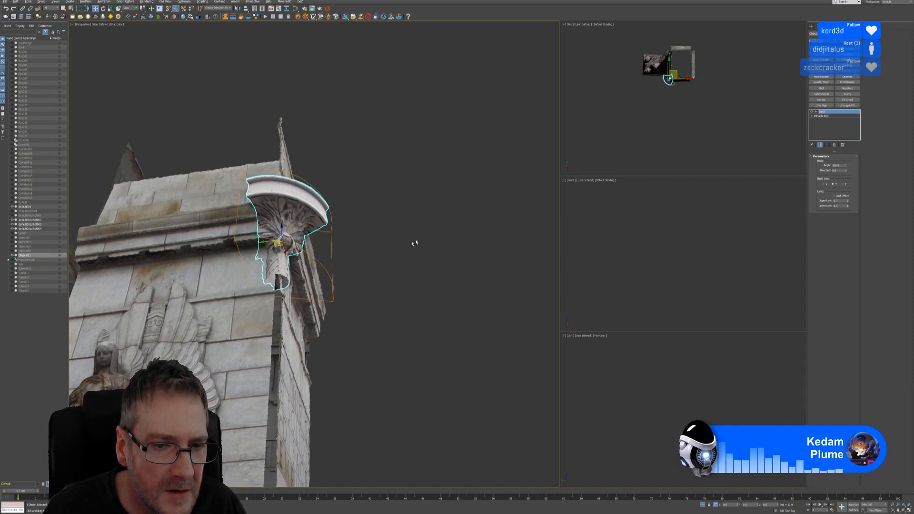
pyautogui.keyDown('alt'); pyautogui.moveTo(414, 244); pyautogui.dragTo(379, 271, button='middle'); pyautogui.keyUp('alt')
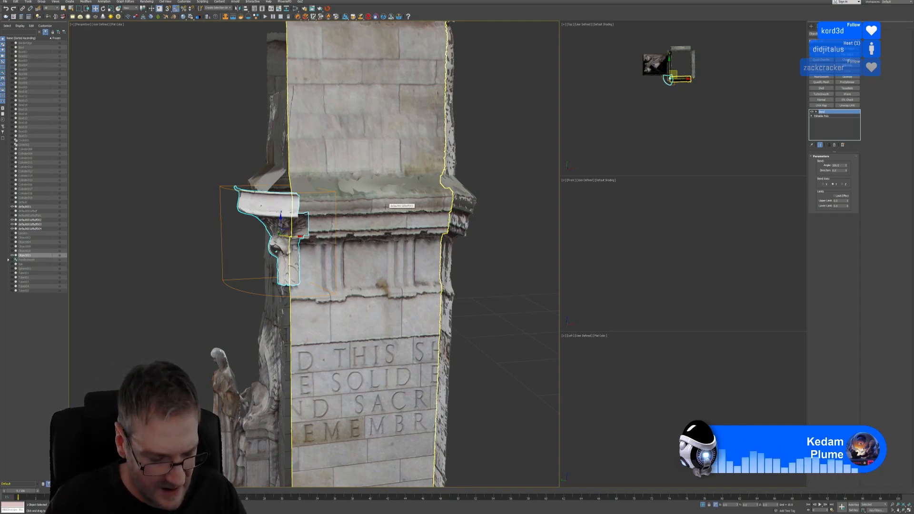
# Stretch the bent capital section vertically so that it stands taller against the cornice
pyautogui.keyDown('alt'); pyautogui.moveTo(471, 181); pyautogui.dragTo(522, 170, button='middle'); pyautogui.keyUp('alt')
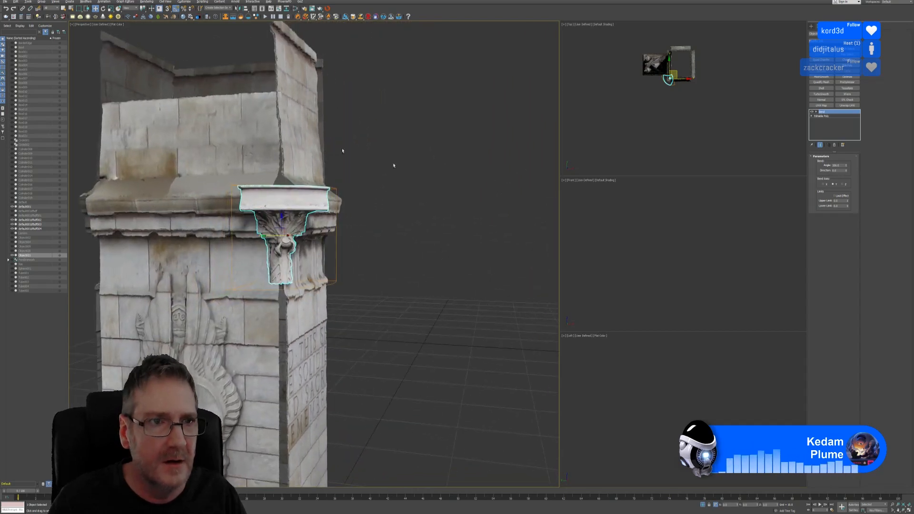
pyautogui.click(110, 9)
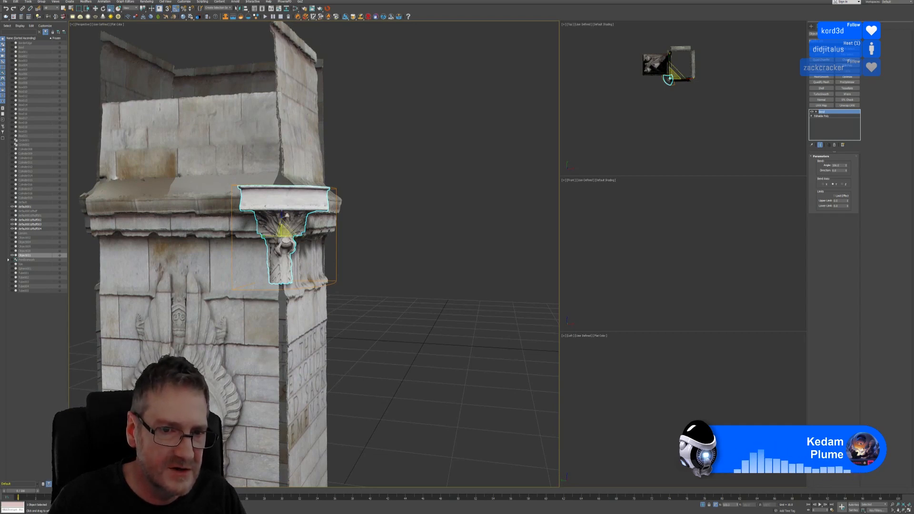
pyautogui.moveTo(282, 214); pyautogui.dragTo(284, 210)
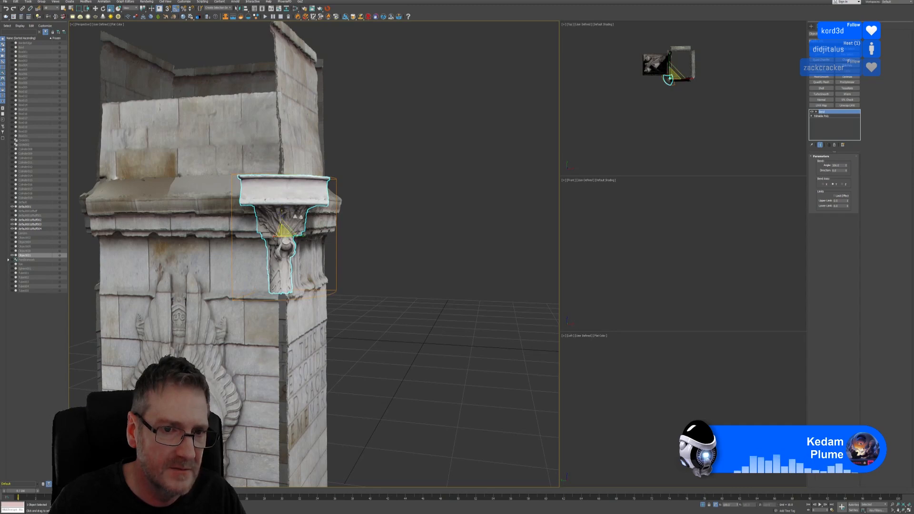
pyautogui.keyDown('alt'); pyautogui.moveTo(402, 201); pyautogui.dragTo(453, 180, button='middle'); pyautogui.keyUp('alt')
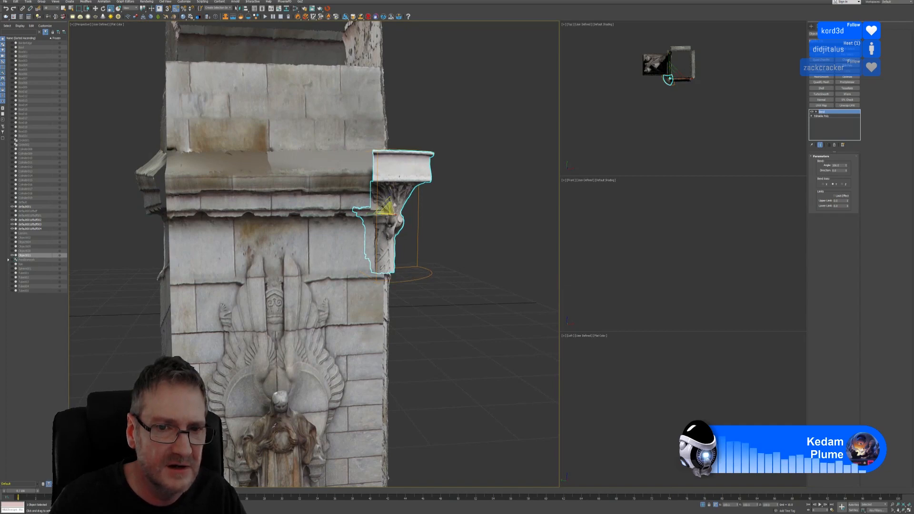
# Raise the bent capital section slightly against the pillar's cornice, aligning it in the front view
pyautogui.keyDown('alt'); pyautogui.moveTo(383, 205); pyautogui.dragTo(444, 230, button='middle'); pyautogui.keyUp('alt')
pyautogui.keyDown('alt'); pyautogui.moveTo(462, 233); pyautogui.dragTo(431, 228, button='middle'); pyautogui.keyUp('alt')
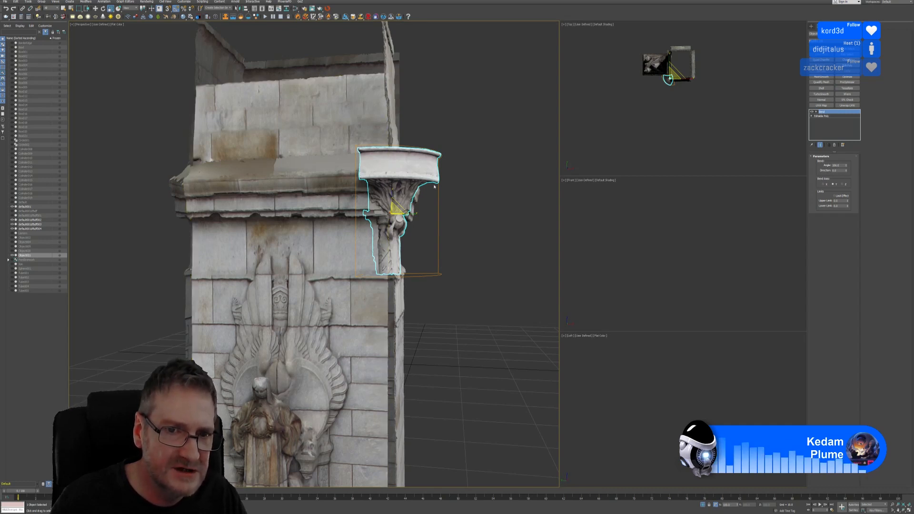
pyautogui.moveTo(453, 191)
pyautogui.keyDown('alt'); pyautogui.mouseDown(button='middle')
pyautogui.moveTo(467, 194)
pyautogui.moveTo(453, 195)
pyautogui.mouseUp(button='middle'); pyautogui.keyUp('alt')
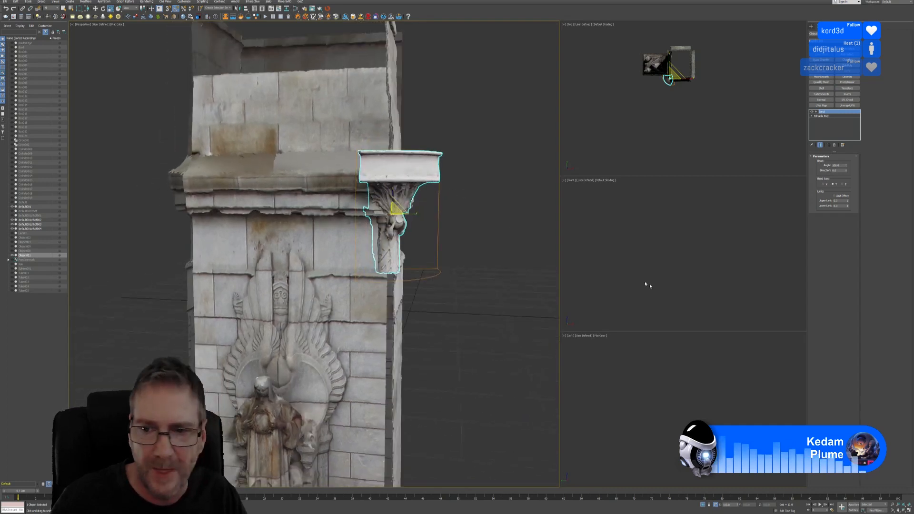
pyautogui.moveTo(646, 284); pyautogui.dragTo(683, 252, button='middle')
pyautogui.moveTo(720, 280); pyautogui.dragTo(688, 239, button='middle')
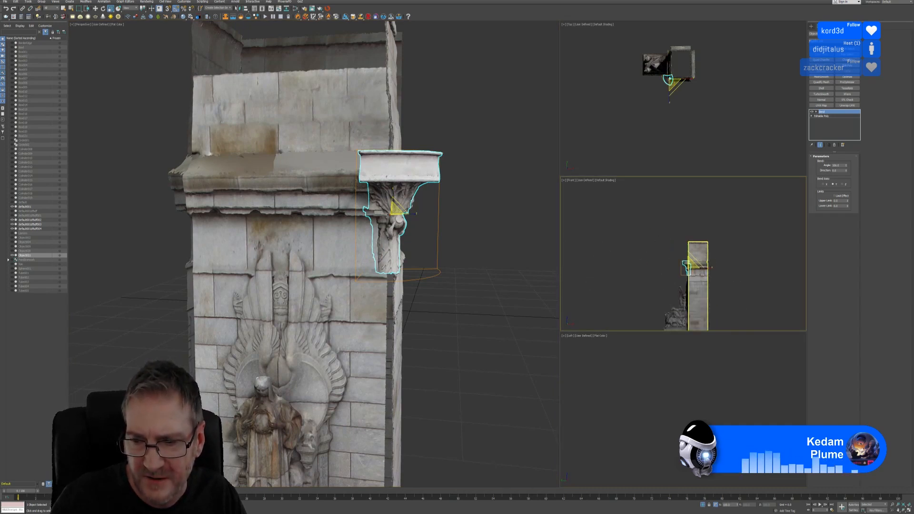
pyautogui.hotkey('alt', 'w')
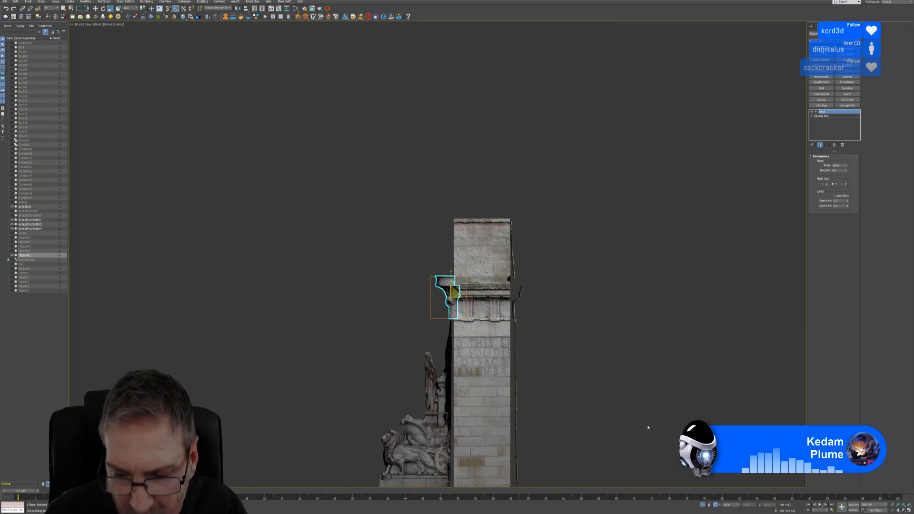
pyautogui.scroll(10, 530, 290)
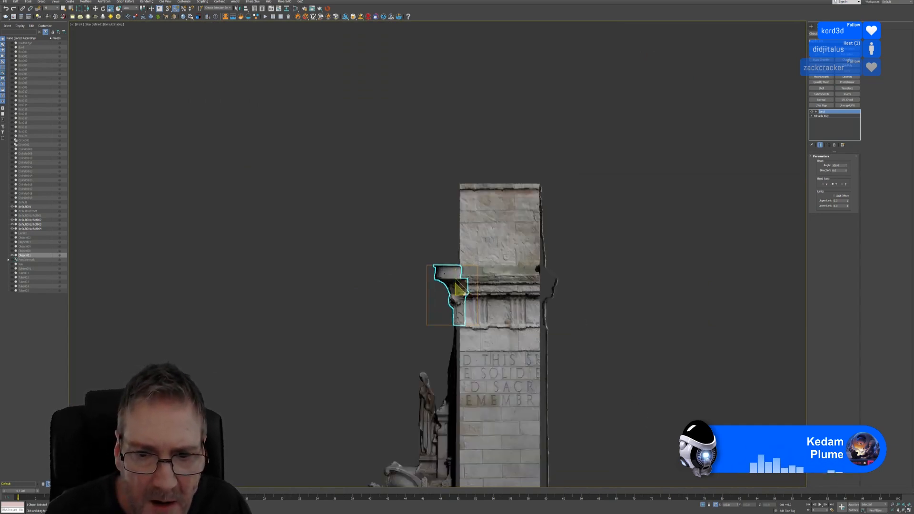
pyautogui.moveTo(521, 263); pyautogui.dragTo(508, 263, button='middle')
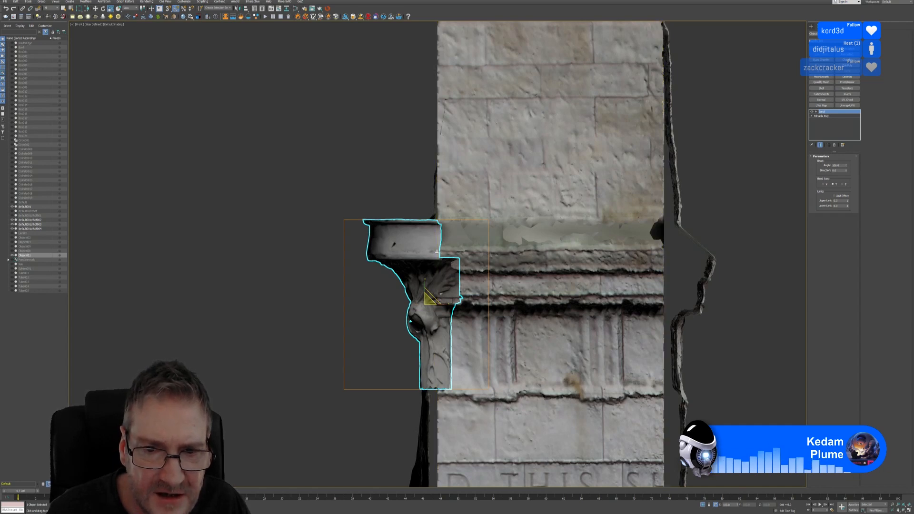
pyautogui.scroll(-3, 501, 253)
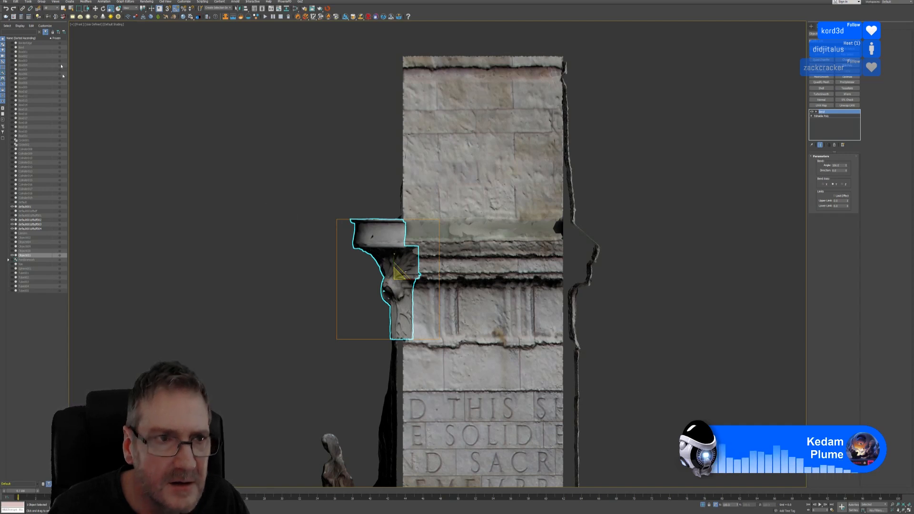
pyautogui.press('w')
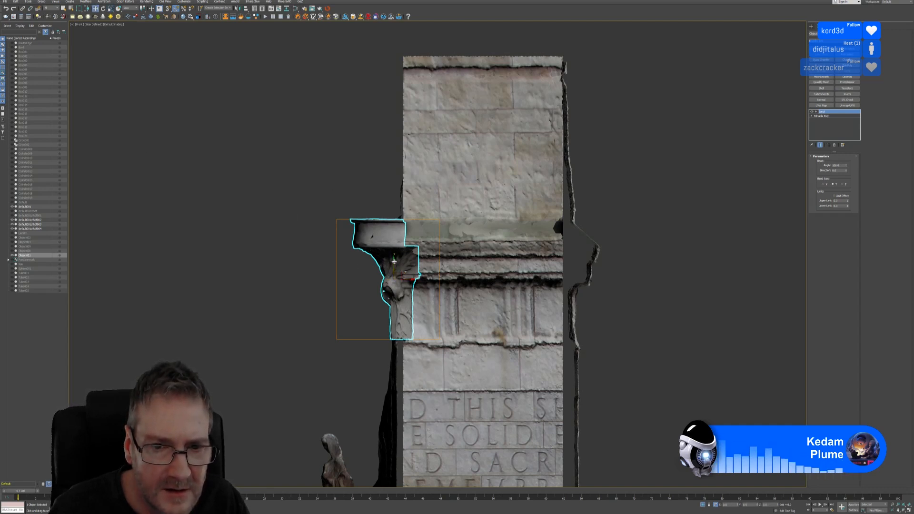
pyautogui.moveTo(394, 261); pyautogui.dragTo(395, 260)
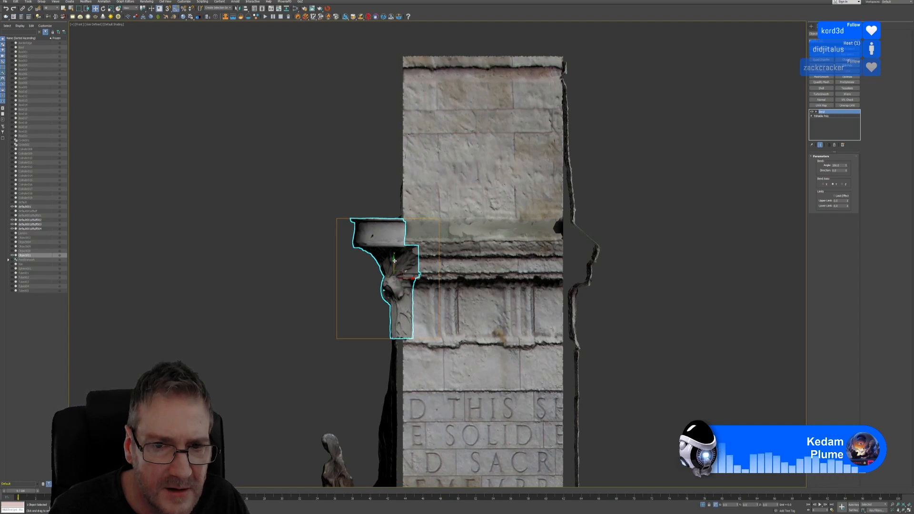
pyautogui.press('r')
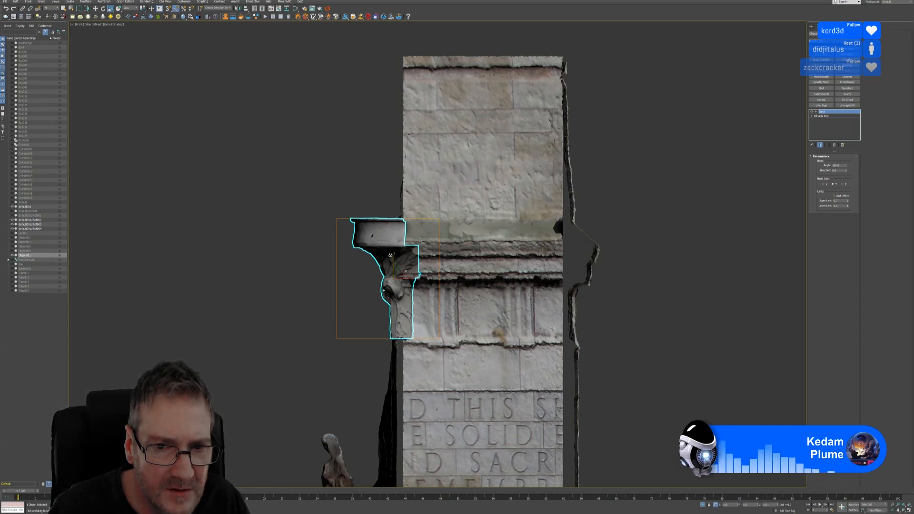
pyautogui.moveTo(390, 256); pyautogui.dragTo(394, 255)
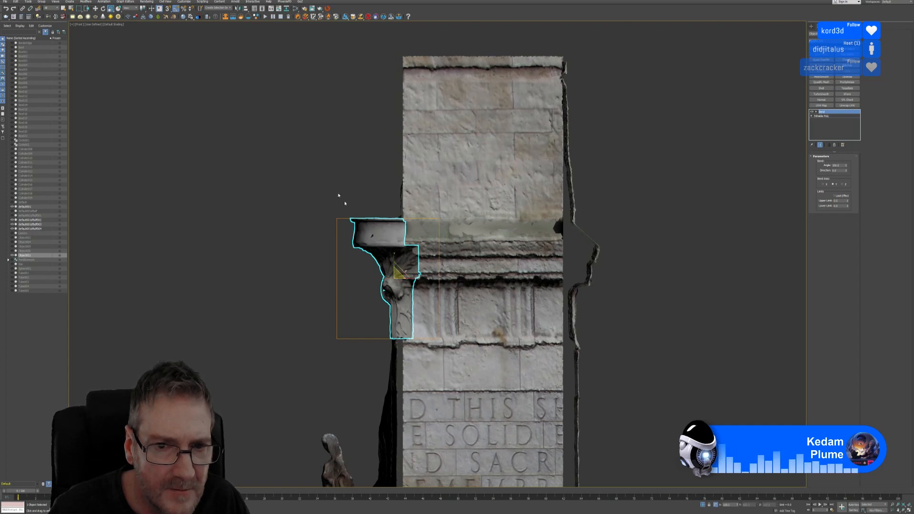
pyautogui.click(96, 10)
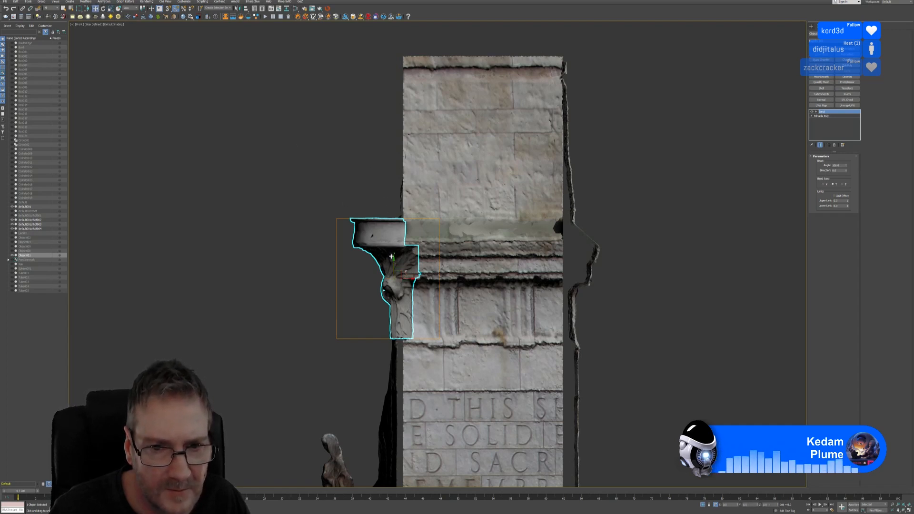
pyautogui.moveTo(394, 261); pyautogui.dragTo(401, 258)
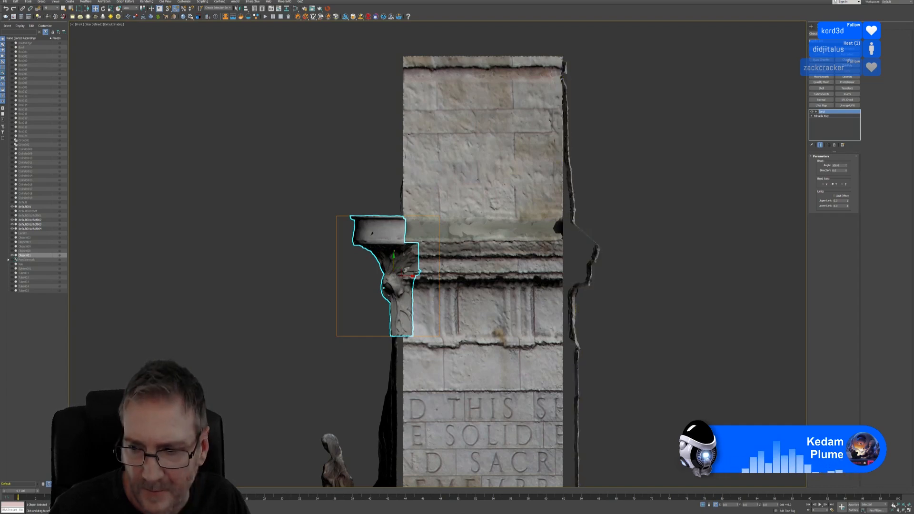
pyautogui.hotkey('alt', 'w')
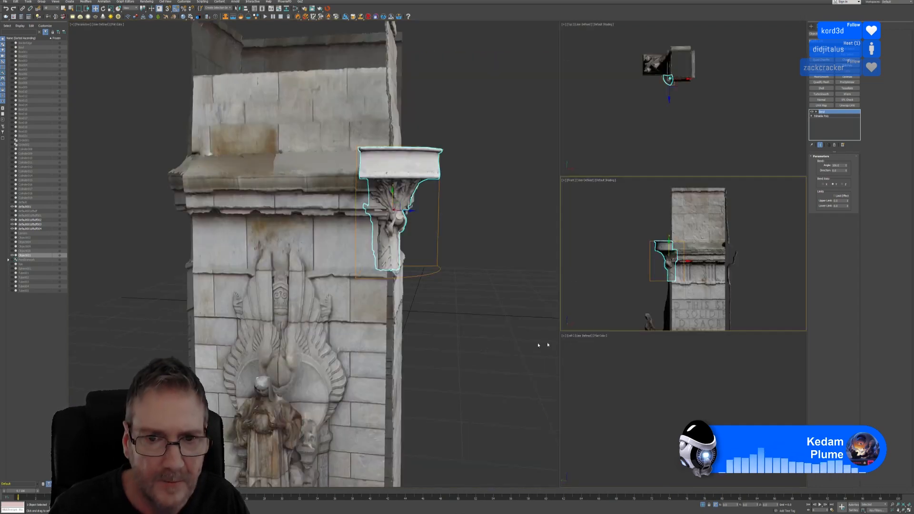
# Clone the bent capital section as a copy in the top view, offset along the pillar's statue side
pyautogui.keyDown('alt'); pyautogui.moveTo(543, 345); pyautogui.dragTo(493, 306, button='middle'); pyautogui.keyUp('alt')
pyautogui.scroll(-3, 460, 333)
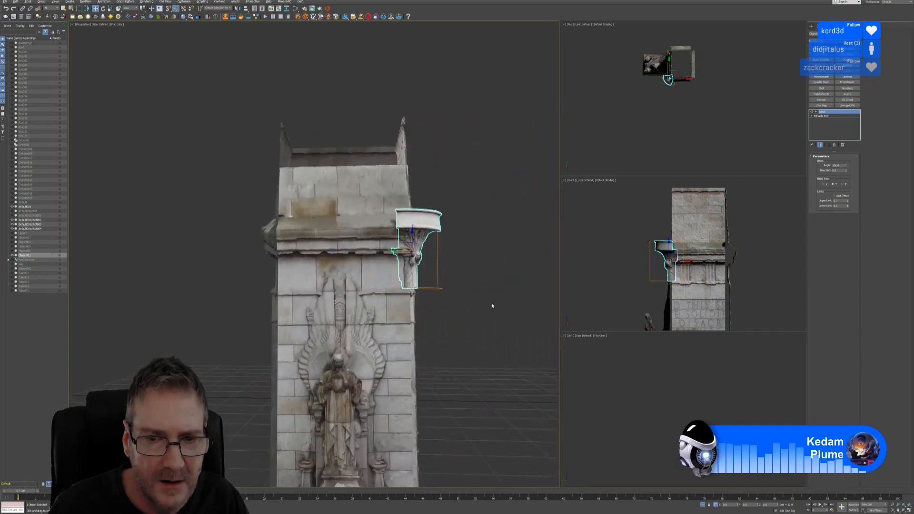
pyautogui.moveTo(681, 127); pyautogui.dragTo(687, 134, button='middle')
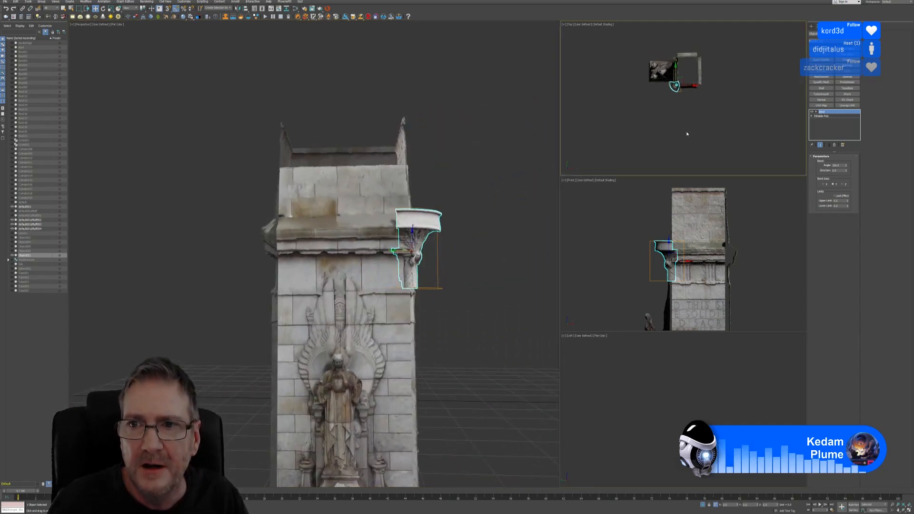
pyautogui.hotkey('alt', 'w')
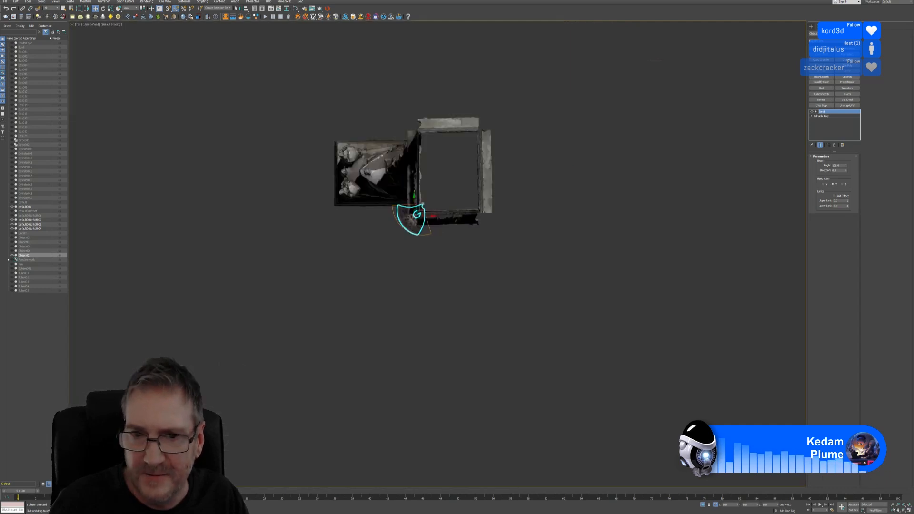
pyautogui.moveTo(431, 278); pyautogui.dragTo(435, 290, button='middle')
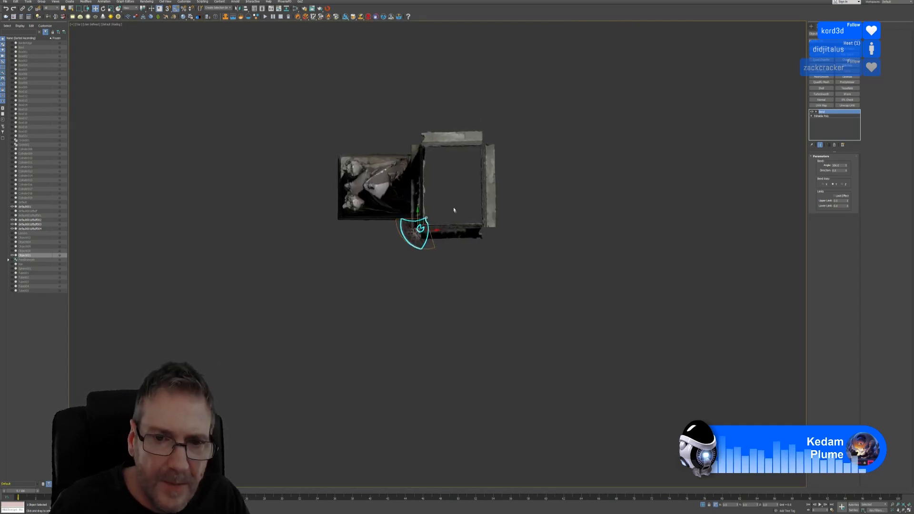
pyautogui.keyDown('shift'); pyautogui.moveTo(418, 216); pyautogui.dragTo(418, 170); pyautogui.keyUp('shift')
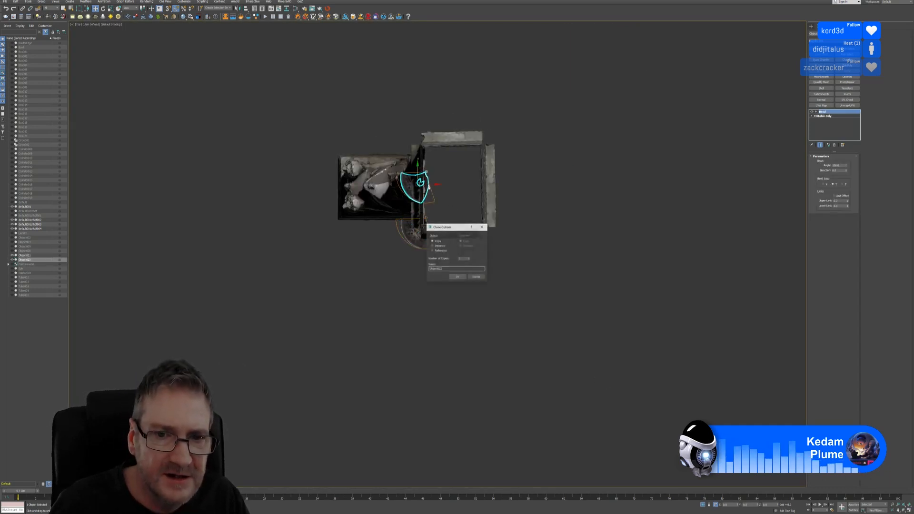
pyautogui.click(457, 277)
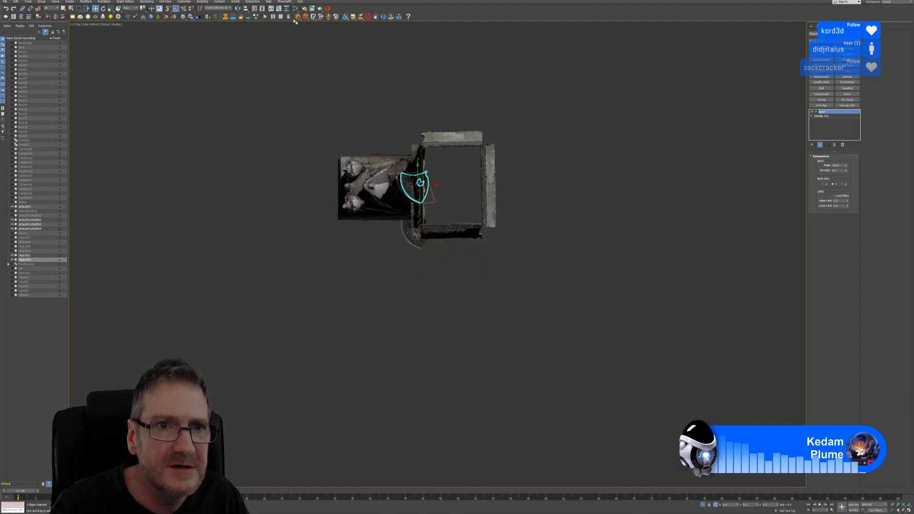
# Mirror the copied capital about the Y axis with No Clone and move it to the other corner of the pillar's statue side
pyautogui.click(238, 8)
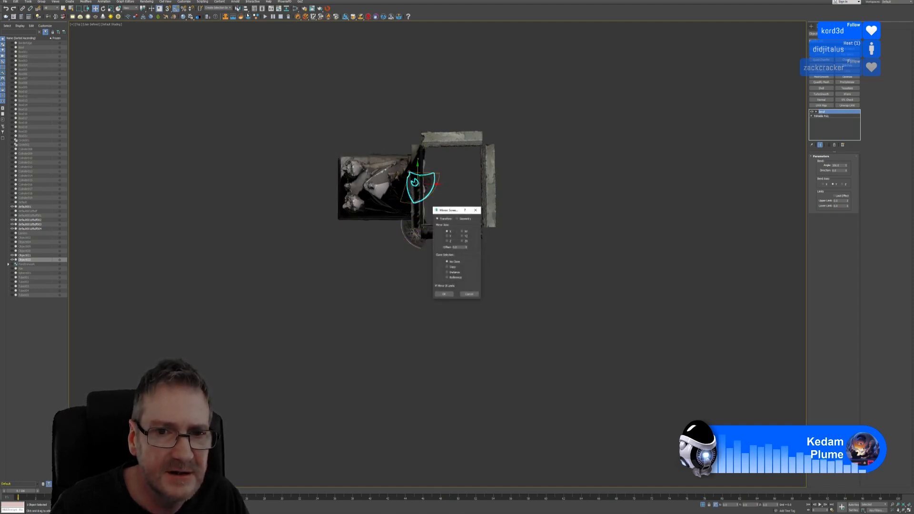
pyautogui.click(450, 237)
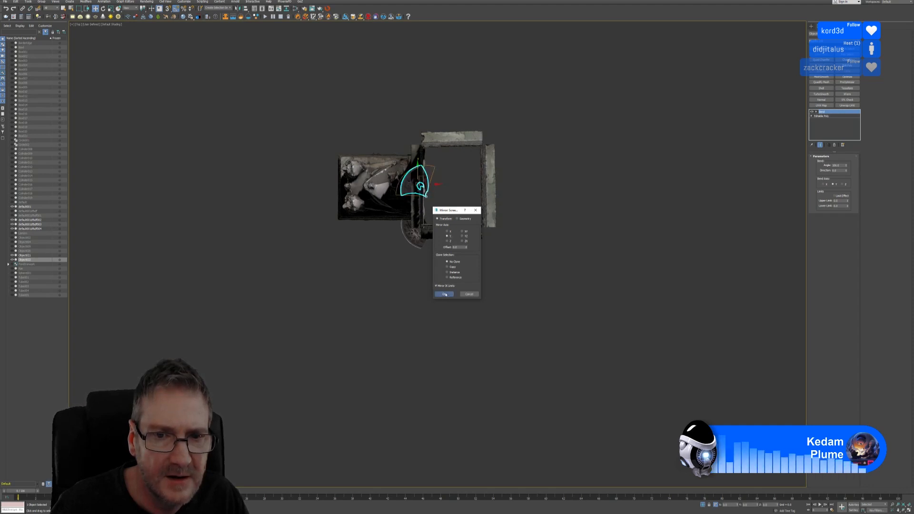
pyautogui.click(444, 295)
pyautogui.moveTo(417, 169); pyautogui.dragTo(429, 130)
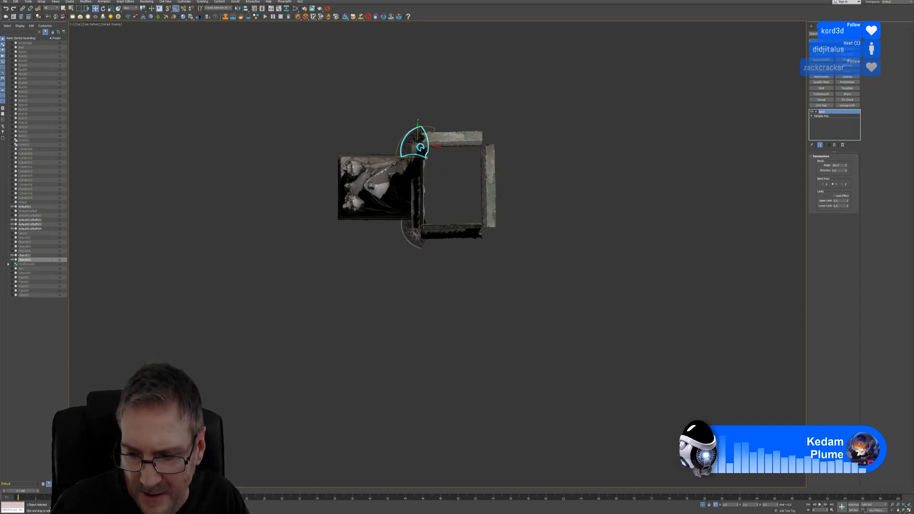
pyautogui.click(909, 510)
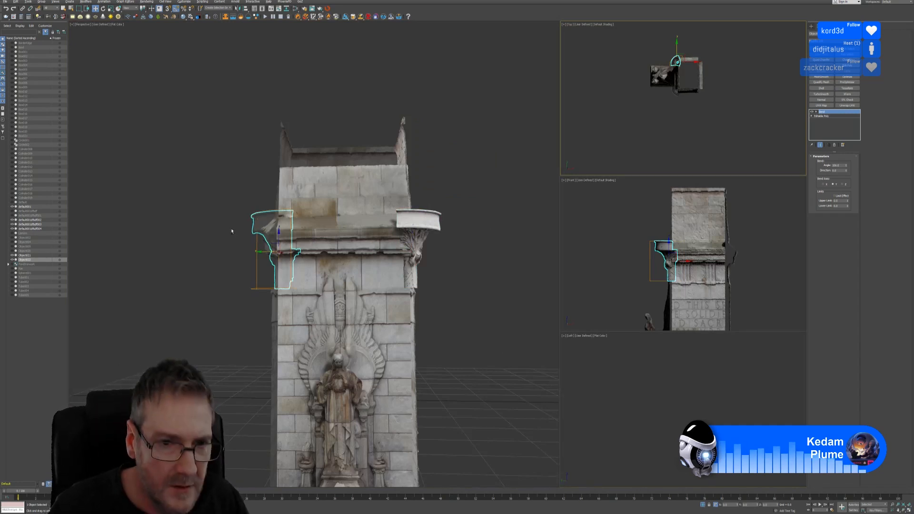
# Nudge the mirrored capital horizontally in the perspective view to fit it around its pillar corner
pyautogui.moveTo(232, 229)
pyautogui.keyDown('alt'); pyautogui.mouseDown(button='middle')
pyautogui.moveTo(281, 236)
pyautogui.moveTo(229, 234)
pyautogui.moveTo(245, 235)
pyautogui.mouseUp(button='middle'); pyautogui.keyUp('alt')
pyautogui.scroll(3, 245, 235)
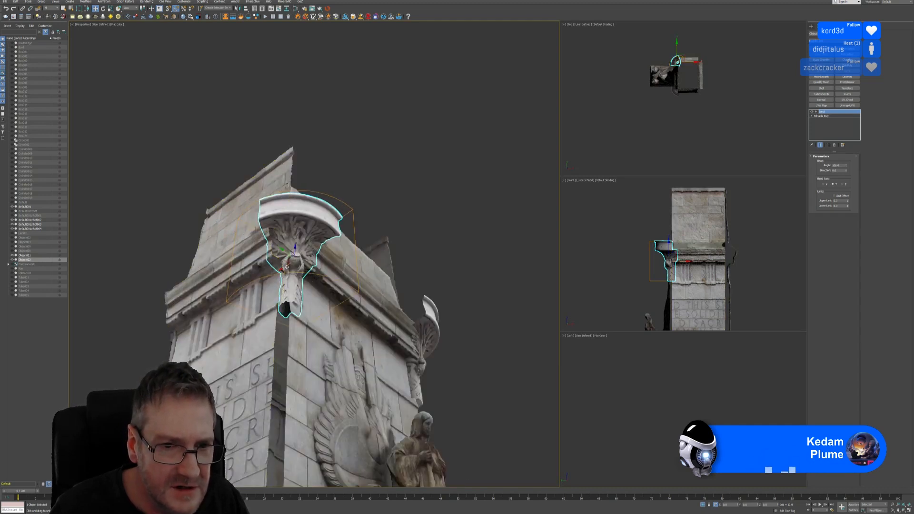
pyautogui.moveTo(286, 262); pyautogui.dragTo(275, 252)
pyautogui.keyDown('alt'); pyautogui.moveTo(285, 263); pyautogui.dragTo(325, 286, button='middle'); pyautogui.keyUp('alt')
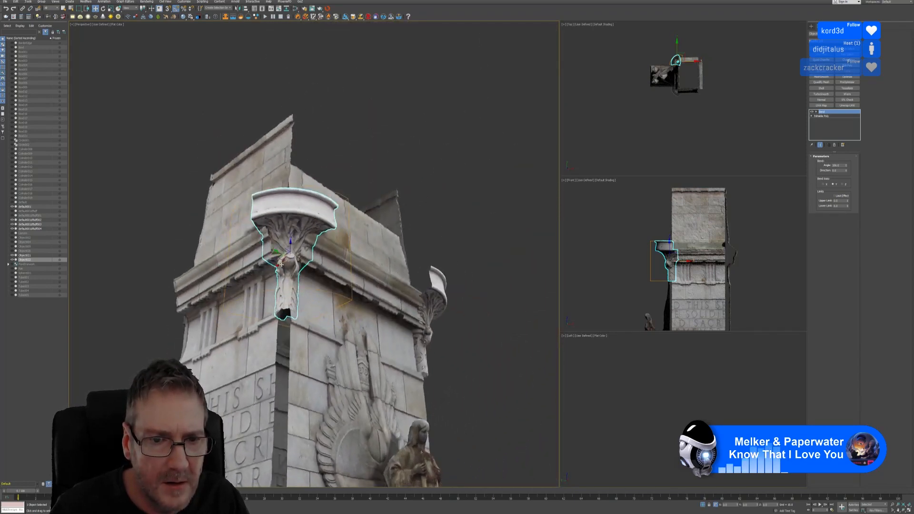
pyautogui.moveTo(282, 265); pyautogui.dragTo(285, 264)
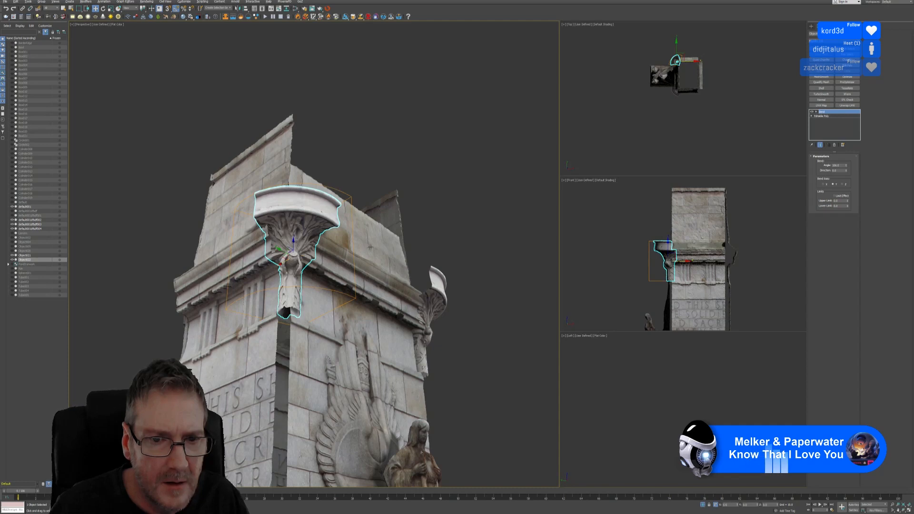
pyautogui.moveTo(370, 247)
pyautogui.keyDown('alt'); pyautogui.mouseDown(button='middle')
pyautogui.moveTo(356, 249)
pyautogui.moveTo(399, 257)
pyautogui.moveTo(367, 245)
pyautogui.mouseUp(button='middle'); pyautogui.keyUp('alt')
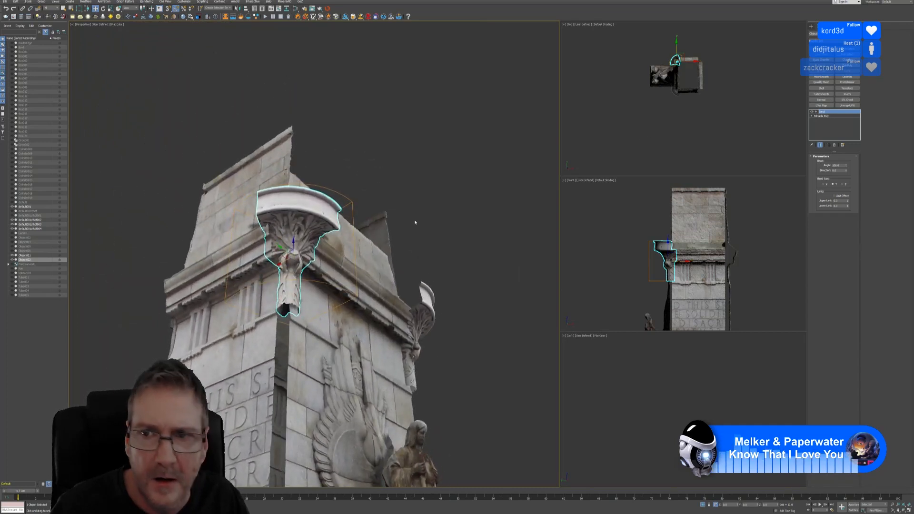
# Shift the mirrored capital slightly along the X axis toward the pillar in the front view
pyautogui.moveTo(680, 107); pyautogui.dragTo(667, 111, button='middle')
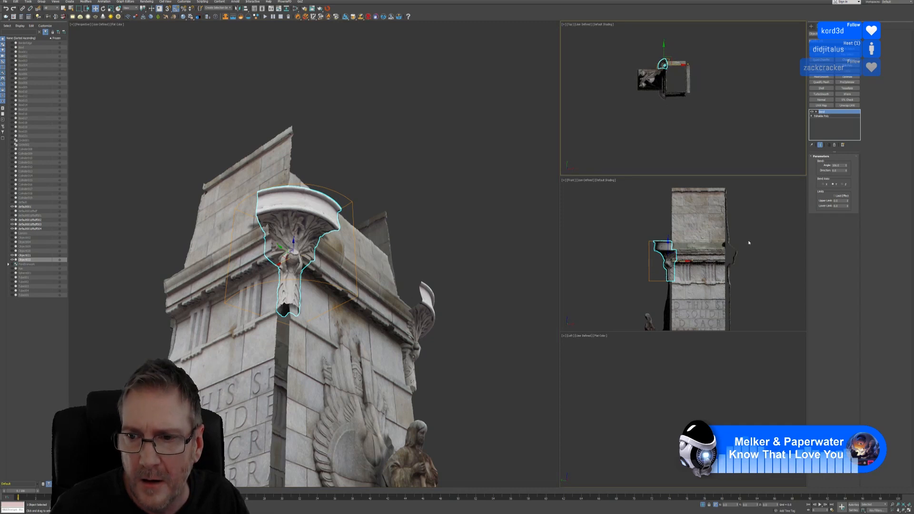
pyautogui.moveTo(749, 243); pyautogui.dragTo(748, 221, button='middle')
pyautogui.scroll(5, 671, 243)
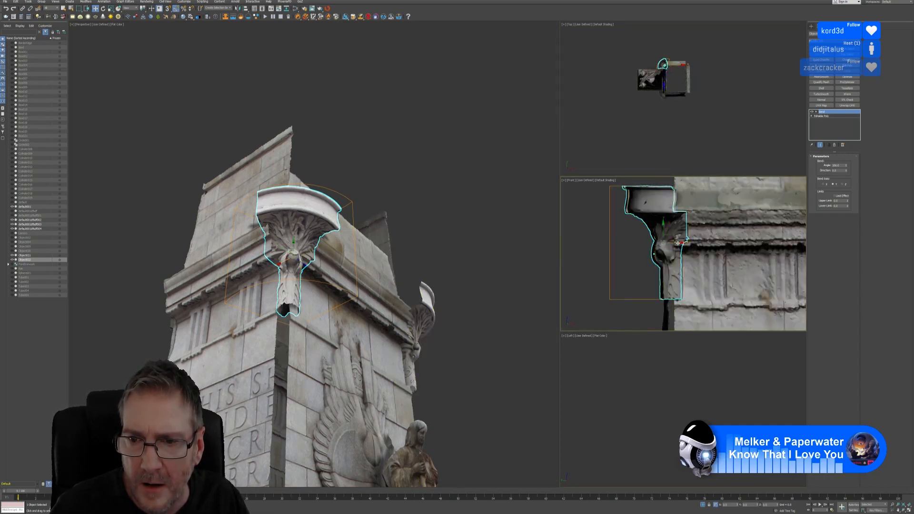
pyautogui.moveTo(677, 243); pyautogui.dragTo(680, 243)
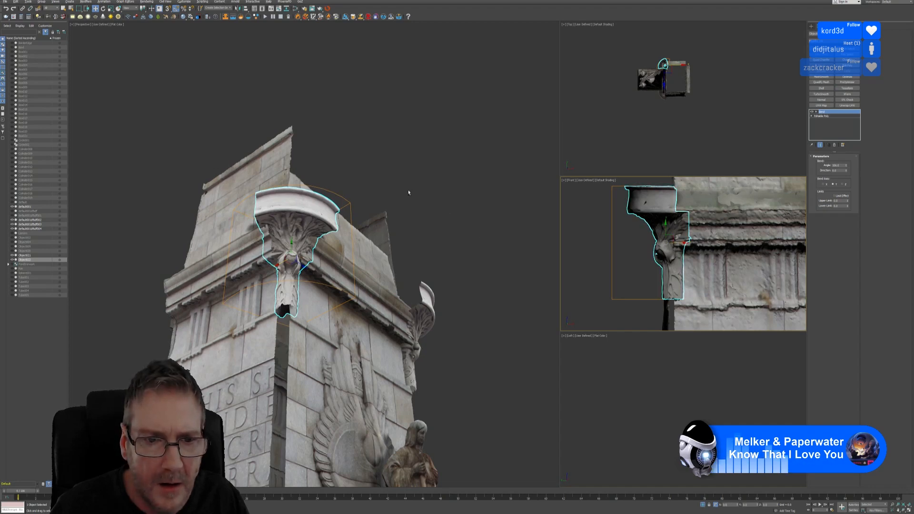
# Check the mirrored capital from several angles and push it slightly further into the pillar corner
pyautogui.keyDown('alt'); pyautogui.moveTo(409, 193); pyautogui.dragTo(546, 168, button='middle'); pyautogui.keyUp('alt')
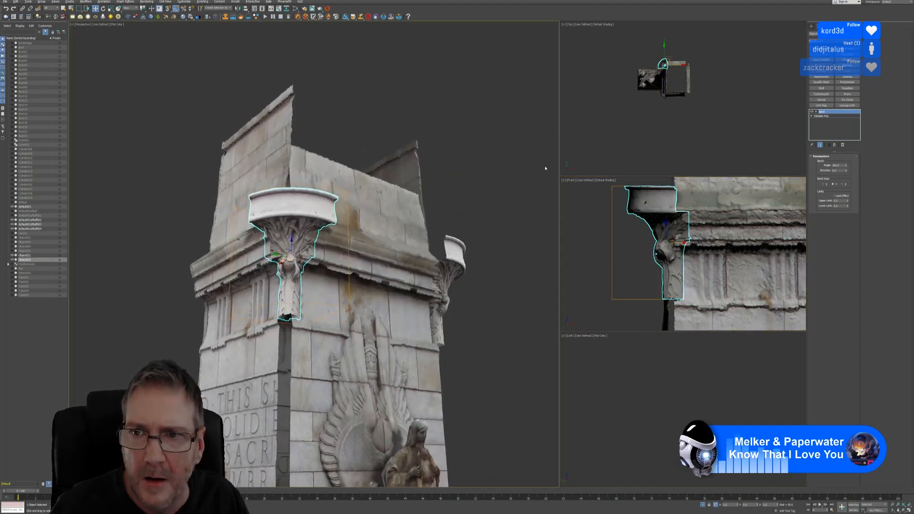
pyautogui.scroll(5, 677, 88)
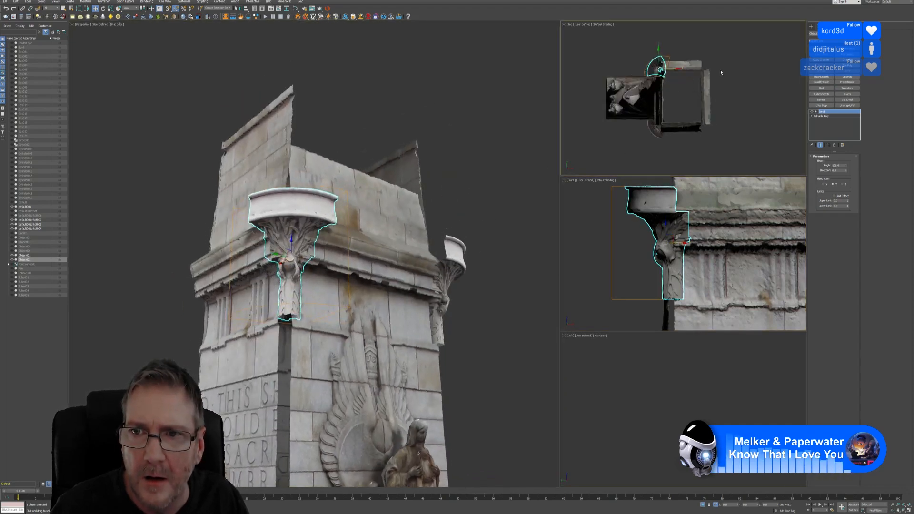
pyautogui.moveTo(721, 73); pyautogui.dragTo(726, 73, button='middle')
pyautogui.keyDown('alt'); pyautogui.moveTo(381, 252); pyautogui.dragTo(400, 211, button='middle'); pyautogui.keyUp('alt')
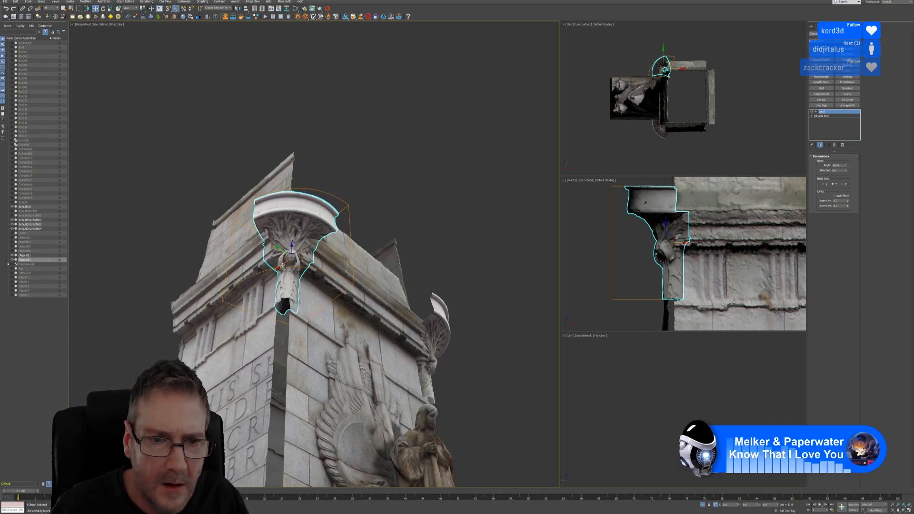
pyautogui.moveTo(282, 252); pyautogui.dragTo(279, 265)
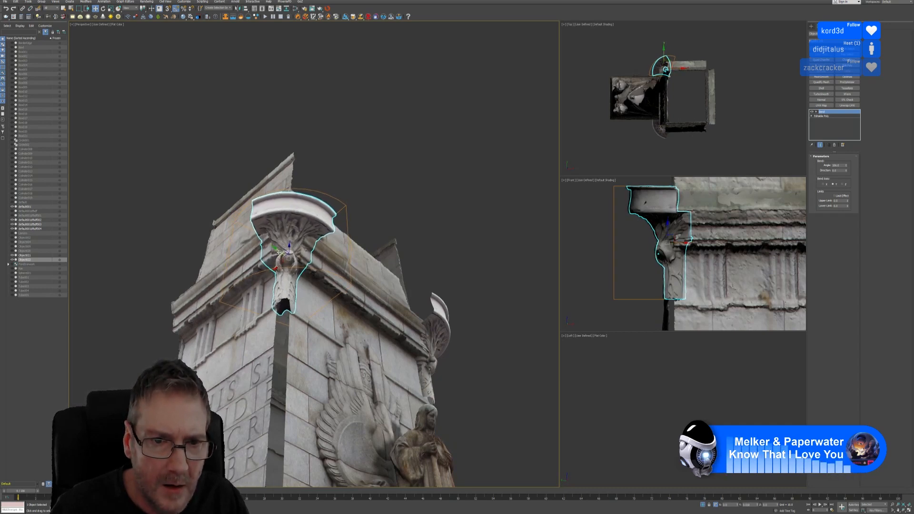
# Nudge the mirrored capital slightly along the X axis to refine its fit on the pillar's statue-side corner
pyautogui.moveTo(281, 264); pyautogui.dragTo(282, 264)
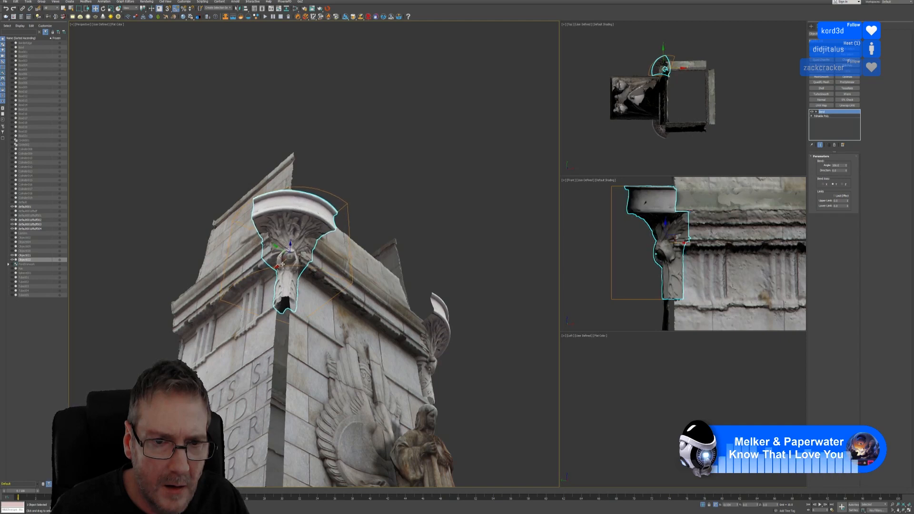
pyautogui.keyDown('alt'); pyautogui.moveTo(282, 265); pyautogui.dragTo(376, 231, button='middle'); pyautogui.keyUp('alt')
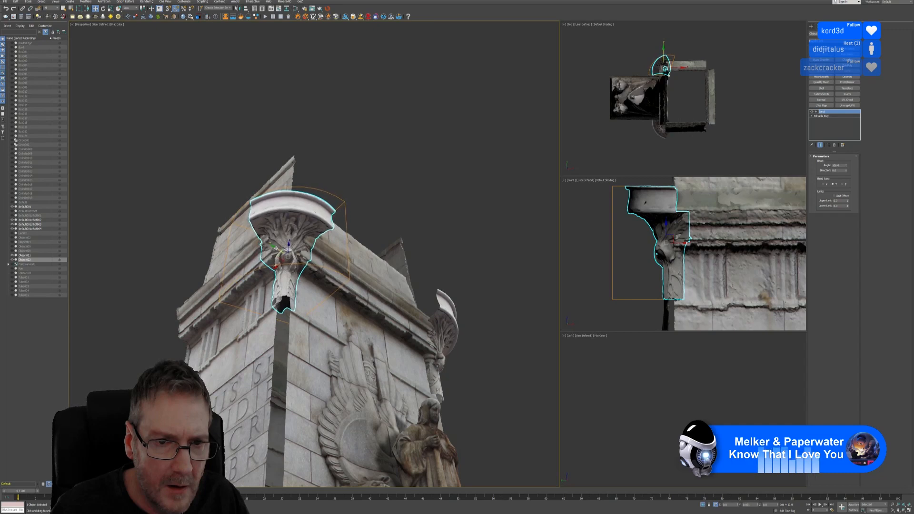
pyautogui.keyDown('alt'); pyautogui.moveTo(342, 248); pyautogui.dragTo(369, 212, button='middle'); pyautogui.keyUp('alt')
pyautogui.scroll(-5, 390, 259)
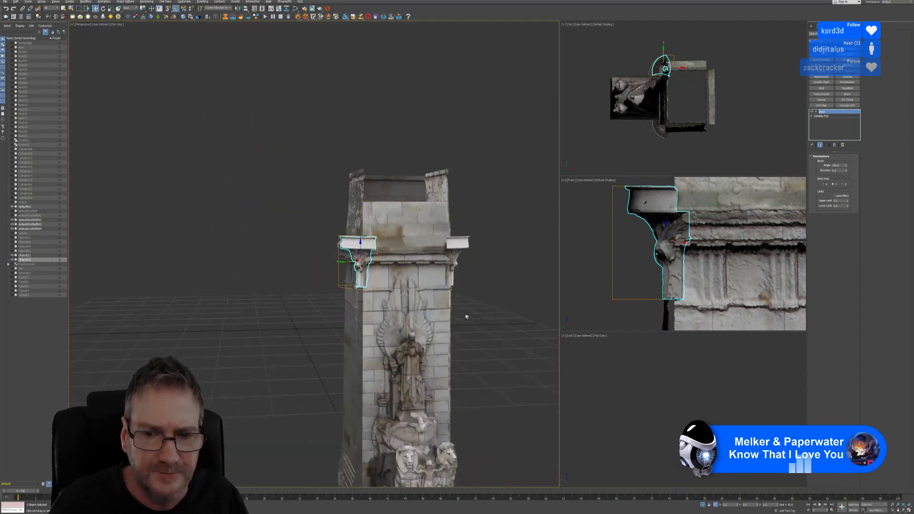
# Clone the capital as a Copy along the X axis in the top view, placing it at the adjacent rear pillar corner
pyautogui.keyDown('alt'); pyautogui.moveTo(465, 316); pyautogui.dragTo(242, 224, button='middle'); pyautogui.keyUp('alt')
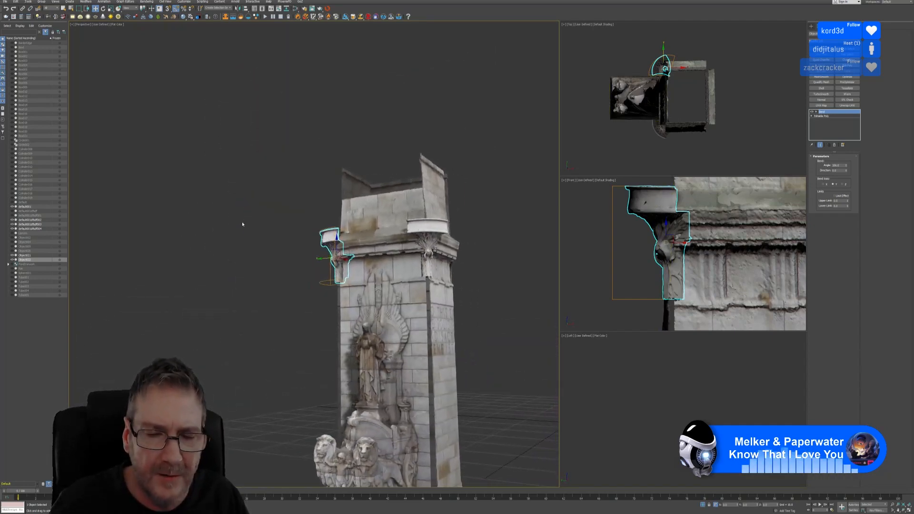
pyautogui.moveTo(729, 74); pyautogui.dragTo(723, 77, button='middle')
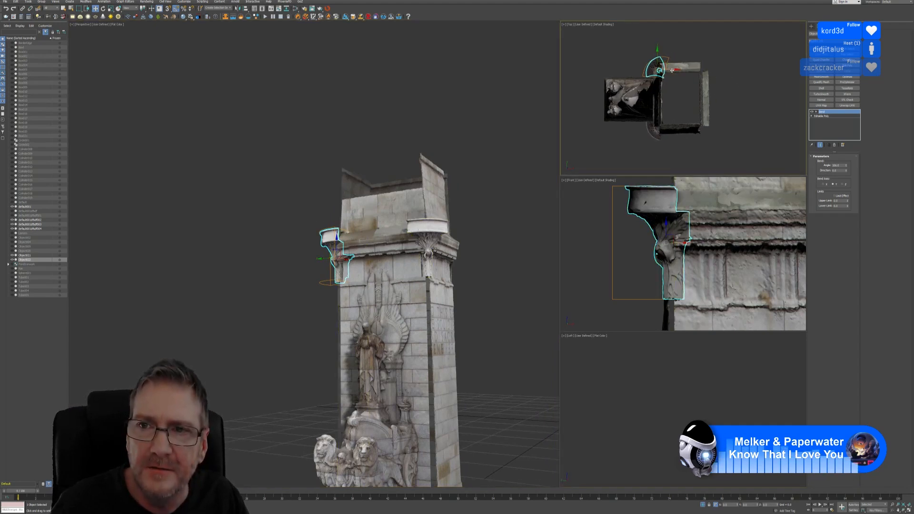
pyautogui.keyDown('shift'); pyautogui.moveTo(672, 70); pyautogui.dragTo(723, 70); pyautogui.keyUp('shift')
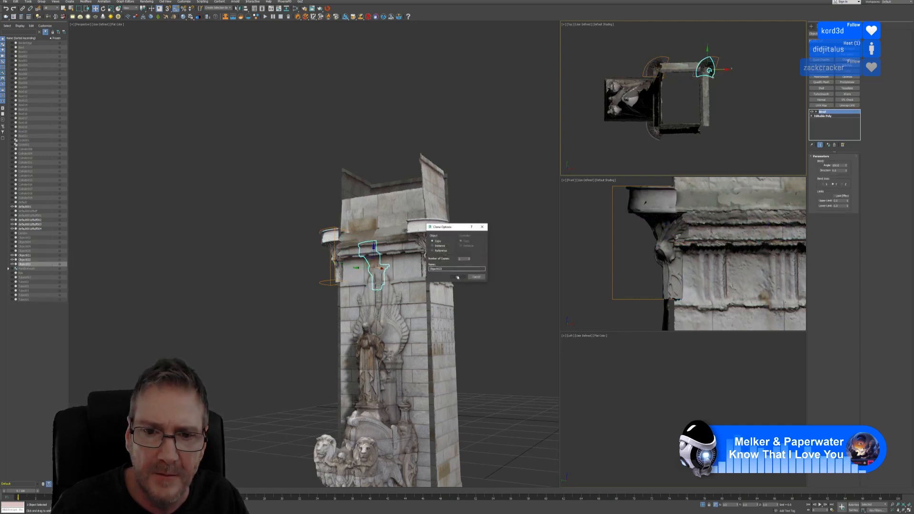
pyautogui.click(457, 278)
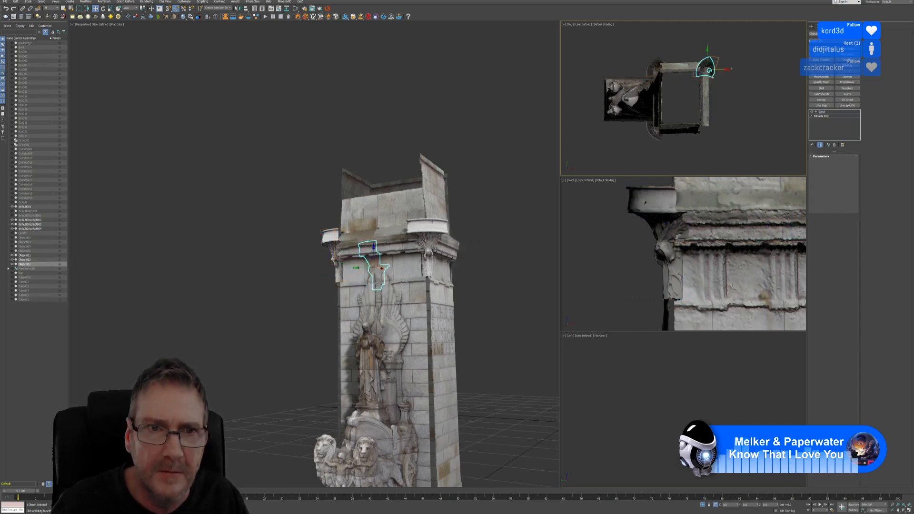
# Mirror the new capital copy about the X axis with No Clone to face it outward from the rear corner
pyautogui.click(236, 10)
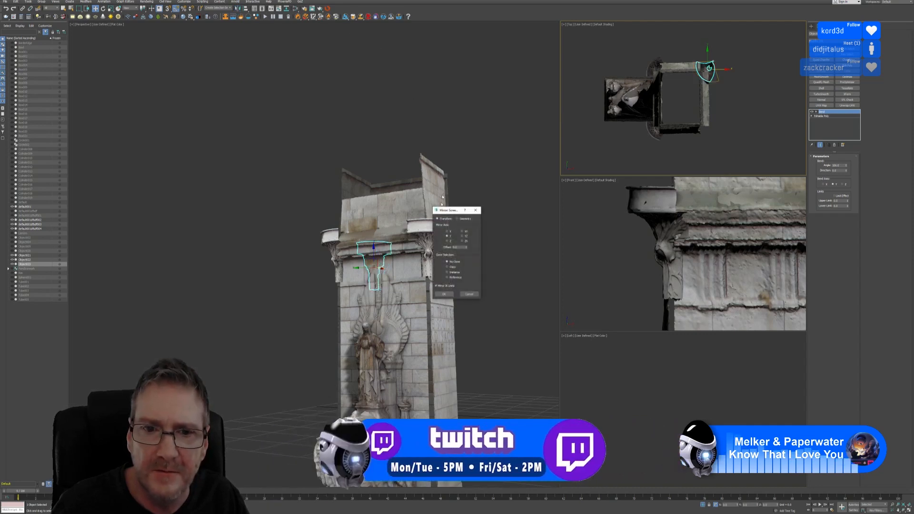
pyautogui.click(448, 232)
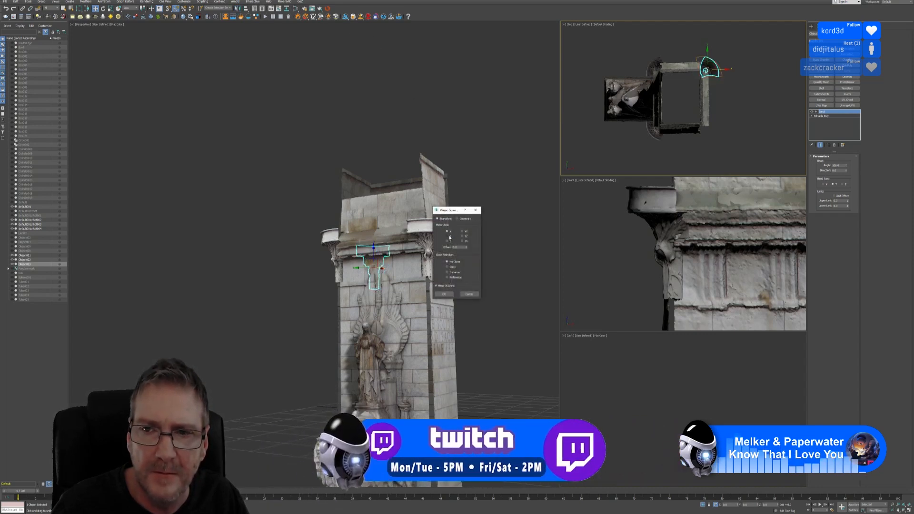
pyautogui.click(463, 231)
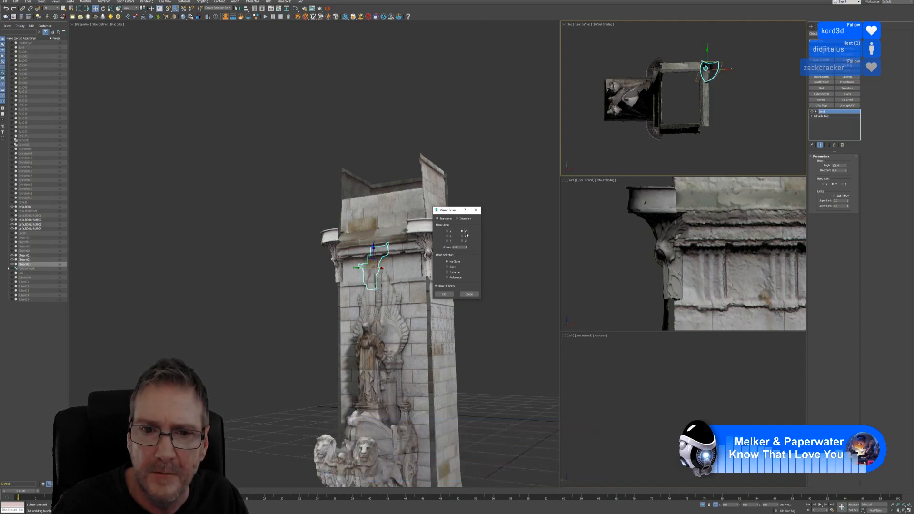
pyautogui.click(465, 237)
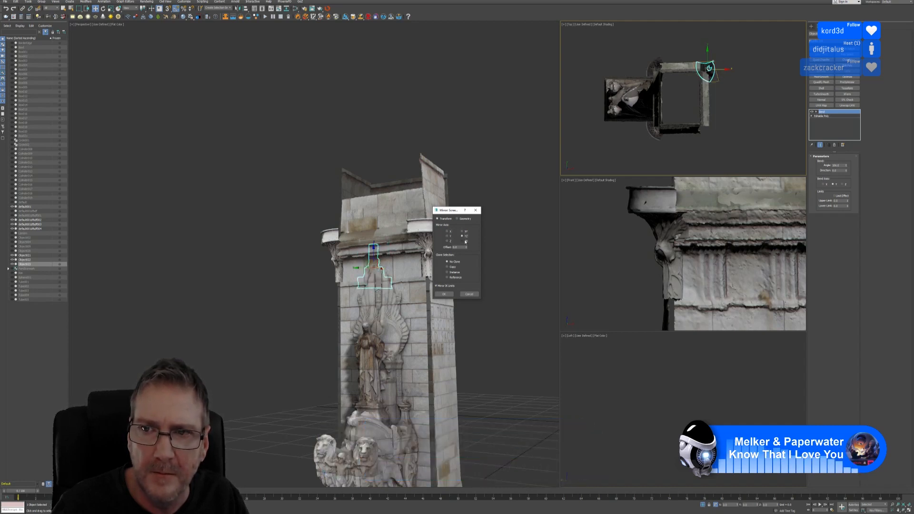
pyautogui.click(465, 242)
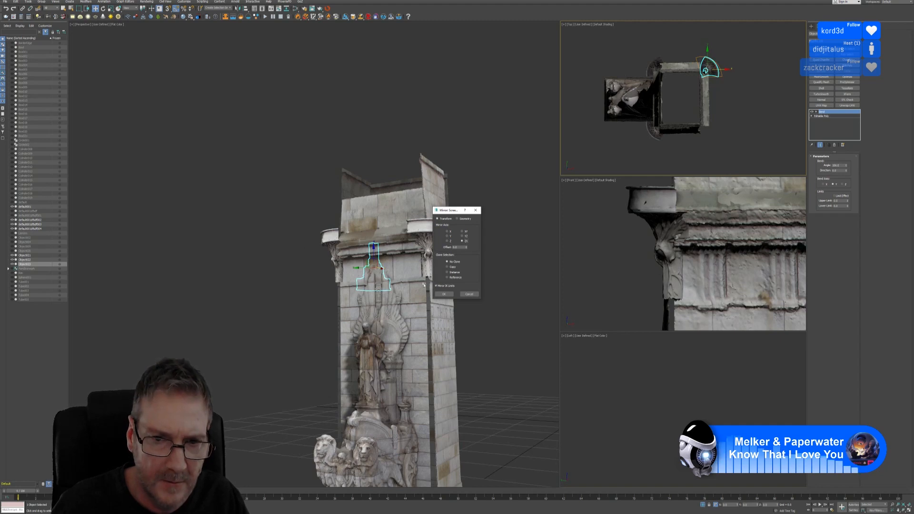
pyautogui.click(211, 260)
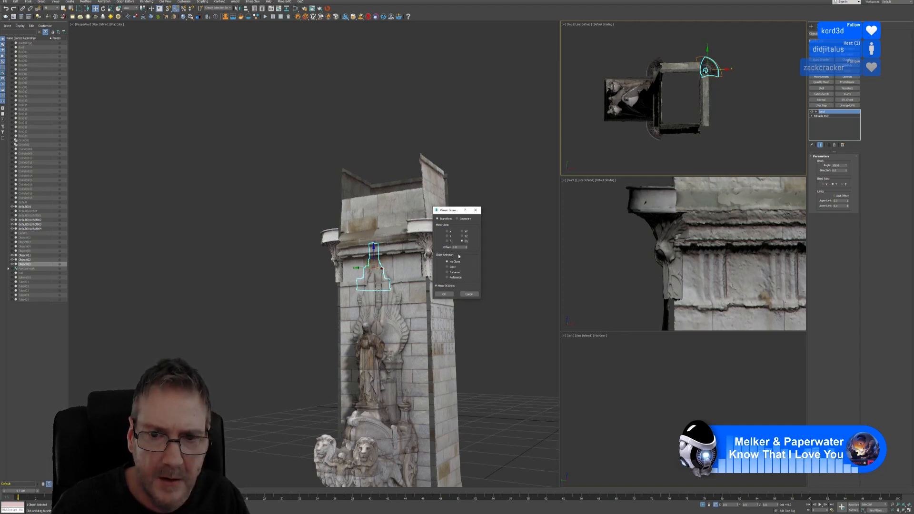
pyautogui.click(448, 232)
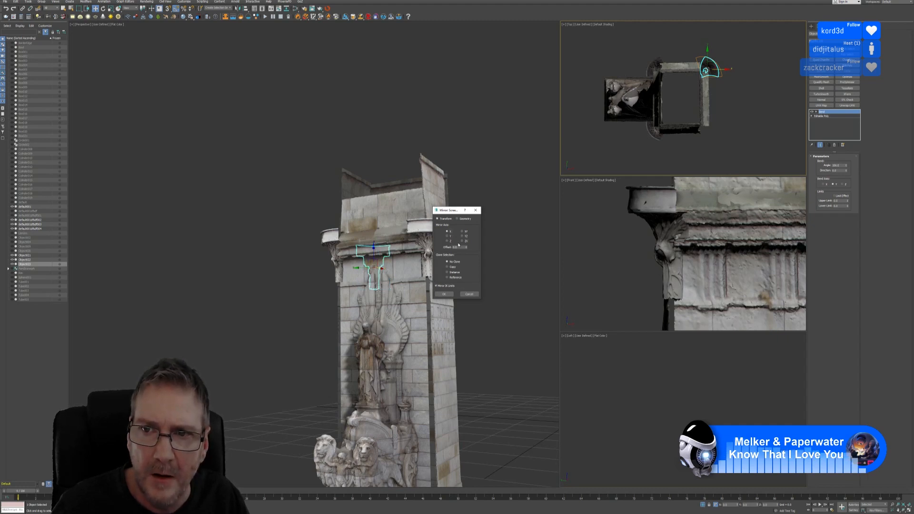
pyautogui.click(444, 294)
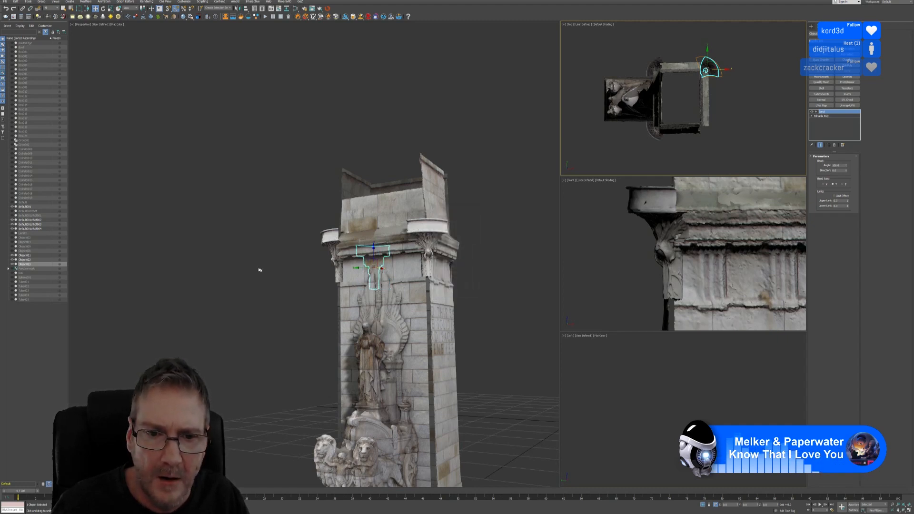
# Move the mirrored rear capital horizontally in the perspective view to fit it against its pillar corner, checking it from below
pyautogui.keyDown('alt'); pyautogui.moveTo(259, 267); pyautogui.dragTo(347, 219, button='middle'); pyautogui.keyUp('alt')
pyautogui.scroll(5, 371, 265)
pyautogui.scroll(3, 376, 261)
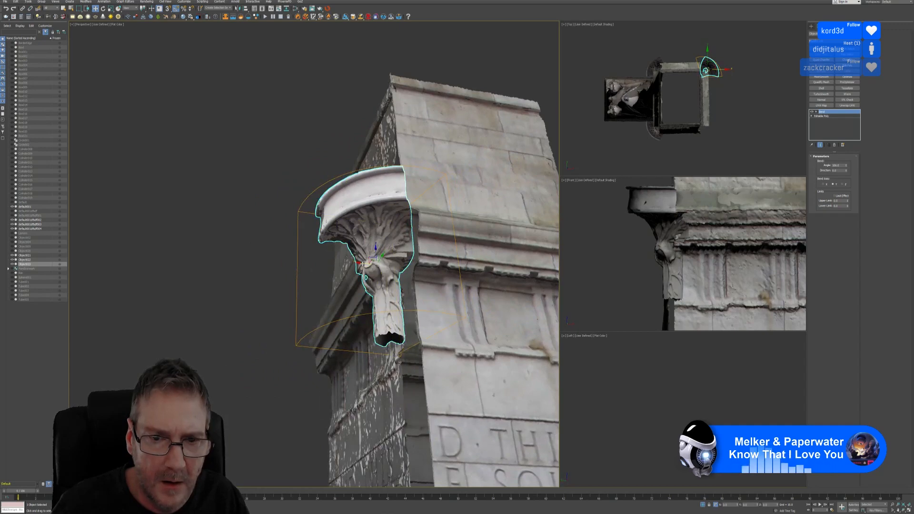
pyautogui.moveTo(362, 264); pyautogui.dragTo(403, 255)
pyautogui.keyDown('alt'); pyautogui.moveTo(328, 279); pyautogui.dragTo(424, 271, button='middle'); pyautogui.keyUp('alt')
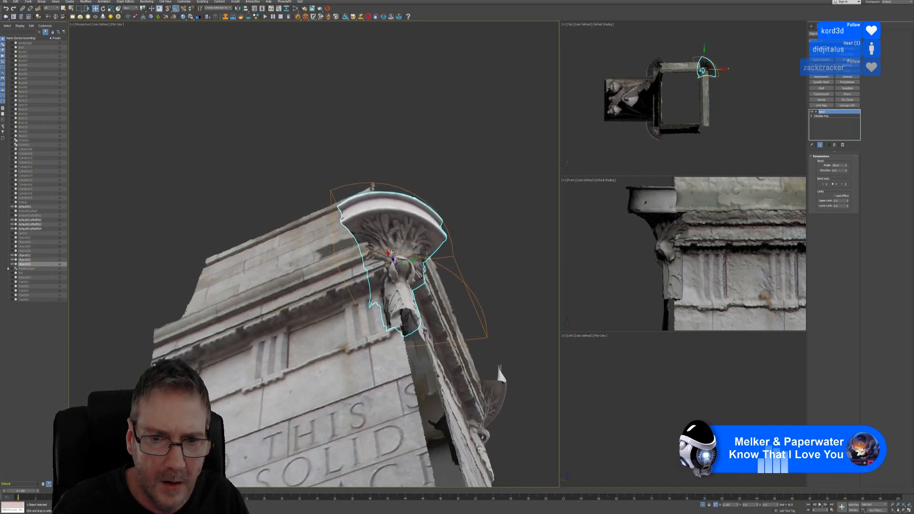
pyautogui.keyDown('alt'); pyautogui.moveTo(438, 263); pyautogui.dragTo(421, 253, button='middle'); pyautogui.keyUp('alt')
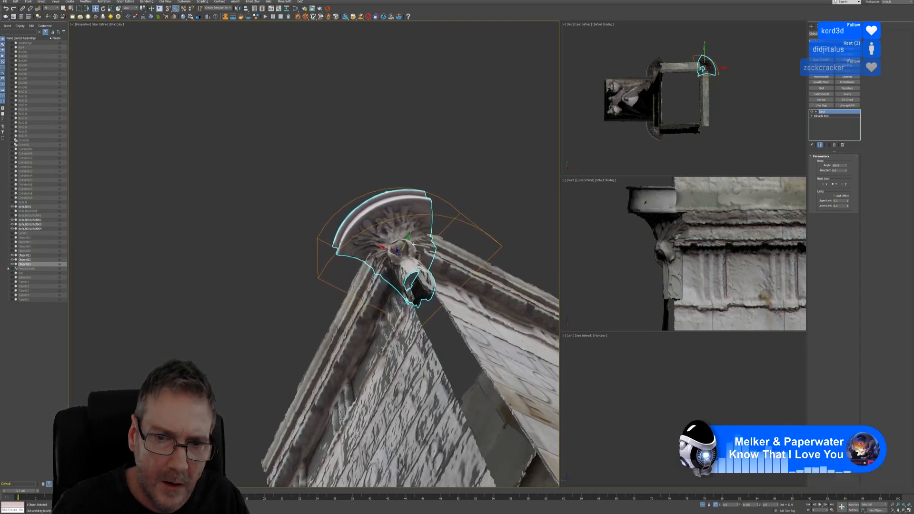
# Clone the rear capital along the Y axis in the top view to the pillar's last uncovered corner
pyautogui.keyDown('alt'); pyautogui.moveTo(414, 244); pyautogui.dragTo(494, 288, button='middle'); pyautogui.keyUp('alt')
pyautogui.scroll(-5, 465, 241)
pyautogui.moveTo(731, 134); pyautogui.dragTo(719, 134, button='middle')
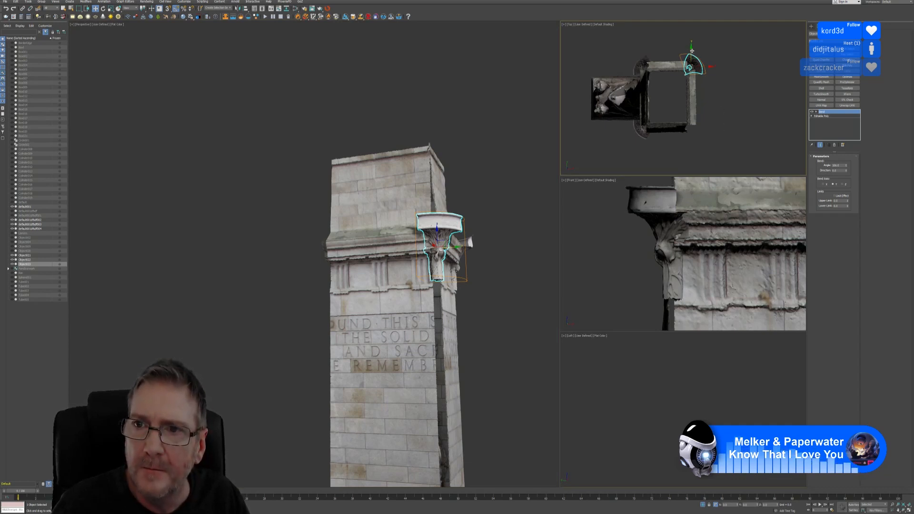
pyautogui.keyDown('shift'); pyautogui.moveTo(692, 50); pyautogui.dragTo(692, 105); pyautogui.keyUp('shift')
pyautogui.click(459, 277)
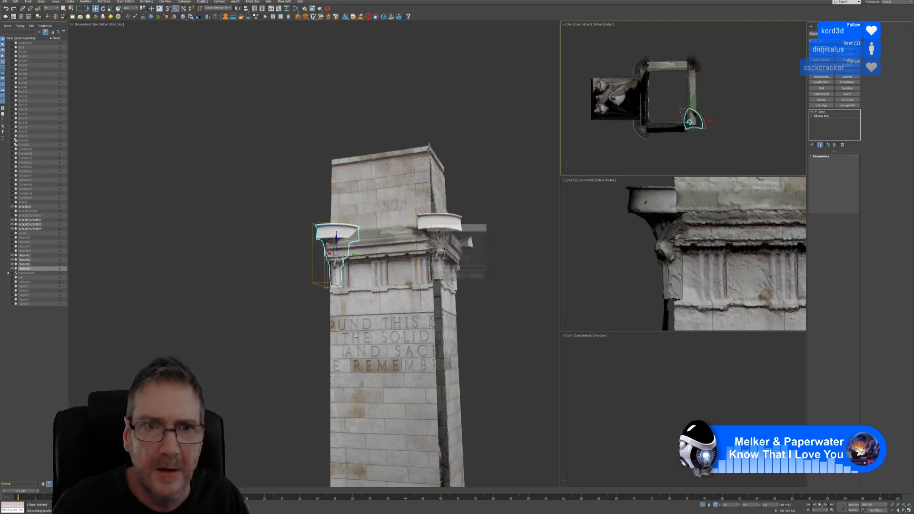
# Mirror the last corner's capital copy about the Y axis with No Clone
pyautogui.click(238, 9)
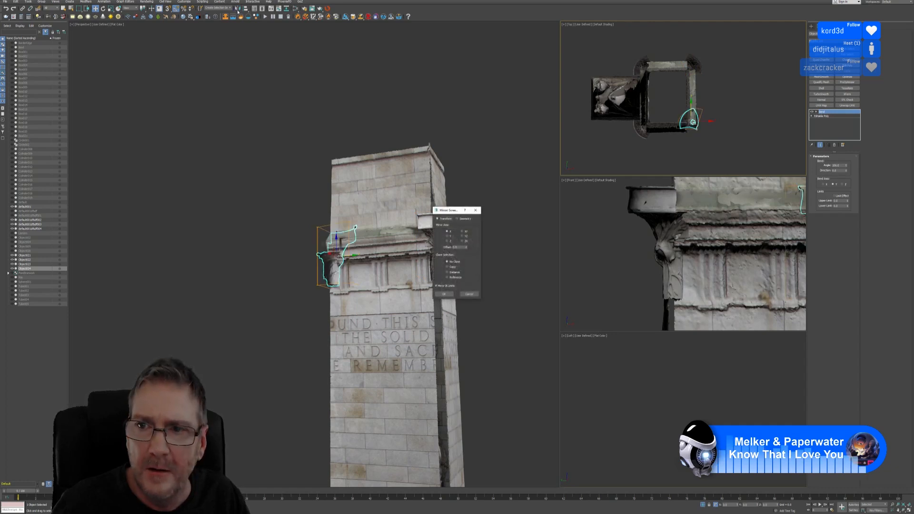
pyautogui.click(450, 236)
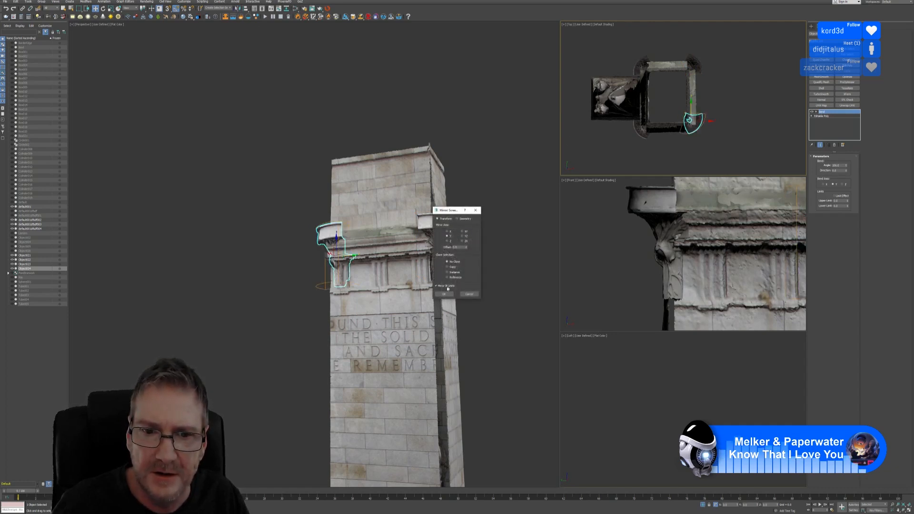
# Mirror the curved corner capital without cloning it and move it towards the tower's empty corner
pyautogui.click(444, 294)
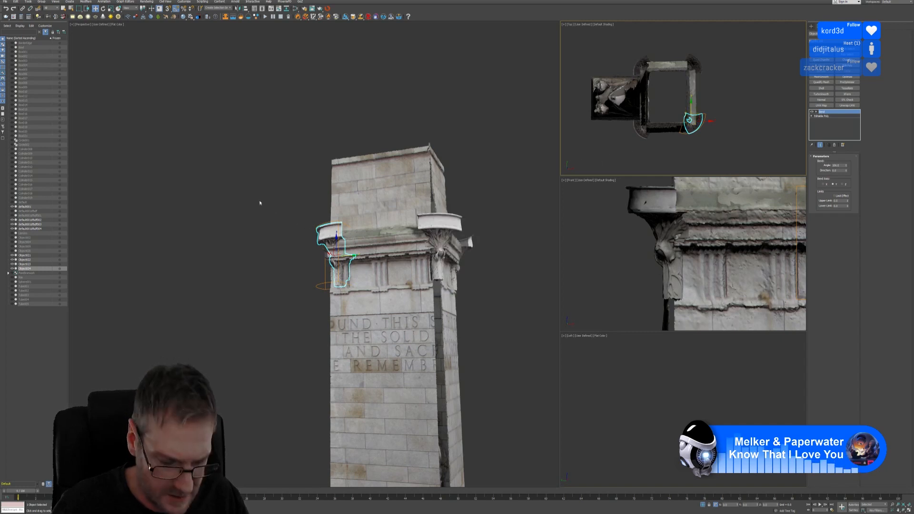
pyautogui.keyDown('alt'); pyautogui.moveTo(259, 201); pyautogui.dragTo(274, 195, button='middle'); pyautogui.keyUp('alt')
pyautogui.scroll(5, 273, 196)
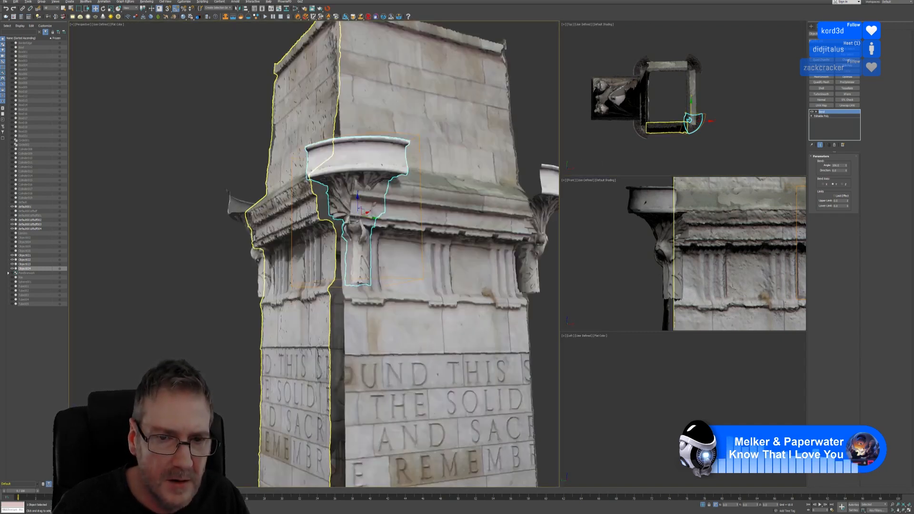
pyautogui.moveTo(375, 218); pyautogui.dragTo(355, 216)
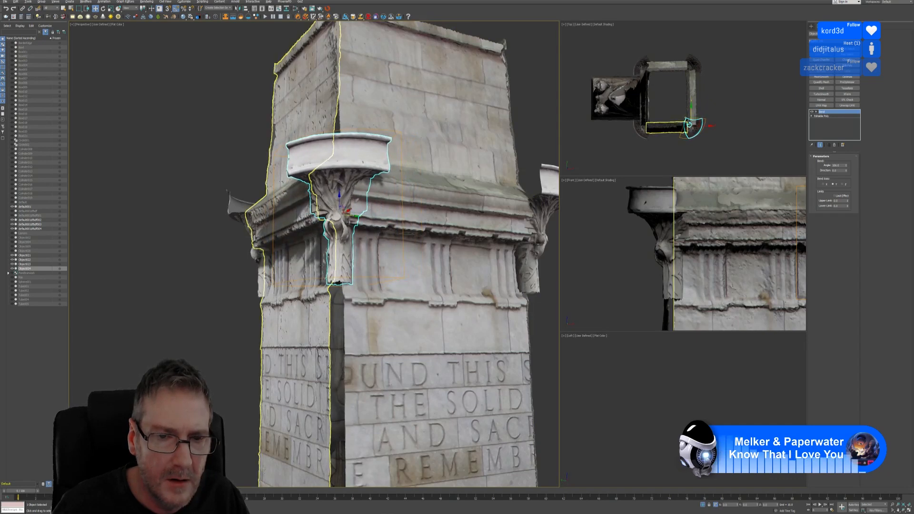
# Fine-tune the mirrored capital's position so it sits centred against the corner between the two inscribed walls
pyautogui.keyDown('alt'); pyautogui.moveTo(346, 262); pyautogui.dragTo(352, 238, button='middle'); pyautogui.keyUp('alt')
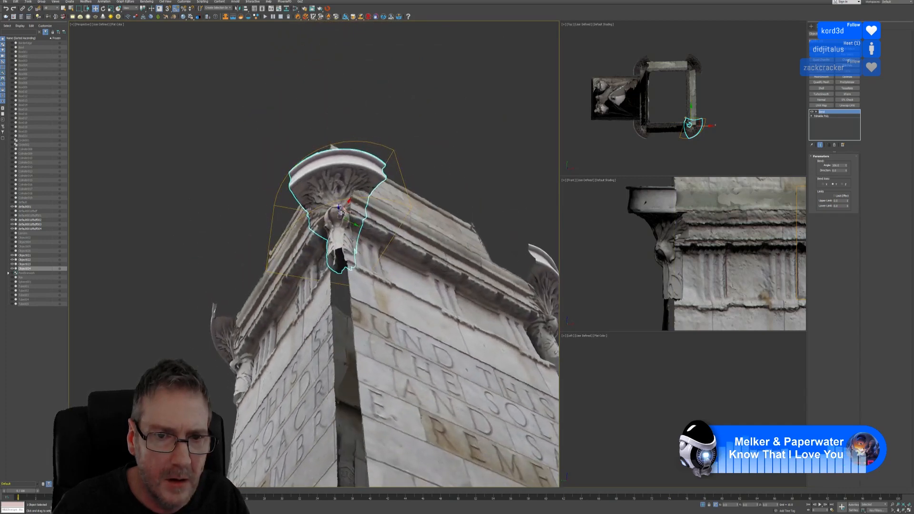
pyautogui.moveTo(347, 204); pyautogui.dragTo(353, 199)
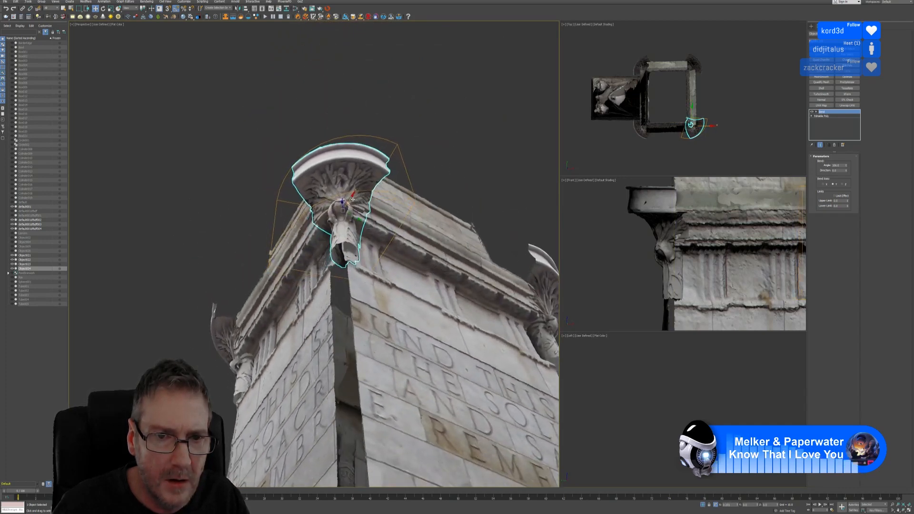
pyautogui.keyDown('alt'); pyautogui.moveTo(352, 200); pyautogui.dragTo(337, 227, button='middle'); pyautogui.keyUp('alt')
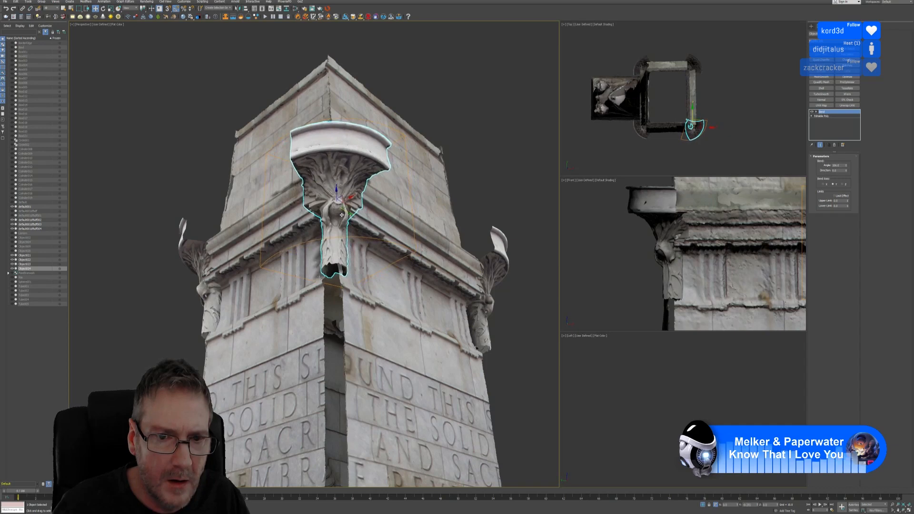
pyautogui.keyDown('alt'); pyautogui.moveTo(375, 251); pyautogui.dragTo(376, 220, button='middle'); pyautogui.keyUp('alt')
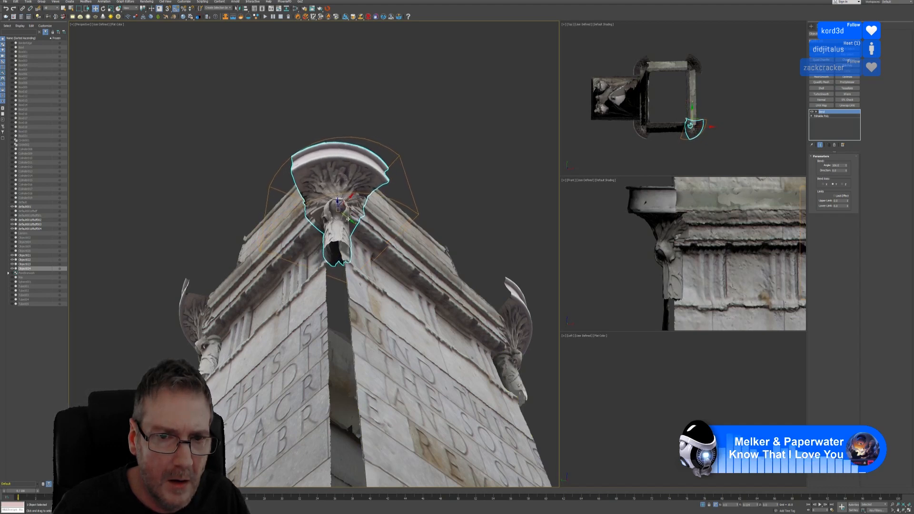
pyautogui.keyDown('alt'); pyautogui.moveTo(422, 177); pyautogui.dragTo(339, 254, button='middle'); pyautogui.keyUp('alt')
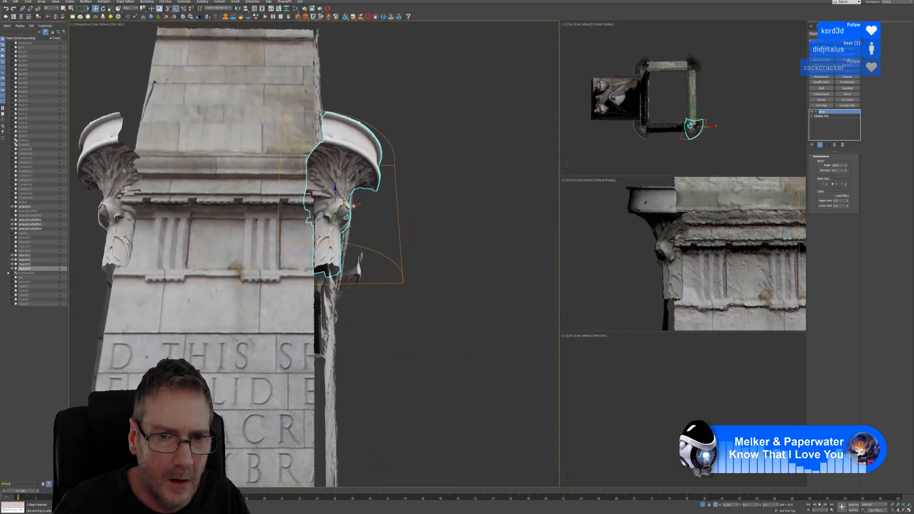
pyautogui.moveTo(405, 238)
pyautogui.keyDown('alt'); pyautogui.mouseDown(button='middle')
pyautogui.moveTo(386, 256)
pyautogui.moveTo(398, 222)
pyautogui.mouseUp(button='middle'); pyautogui.keyUp('alt')
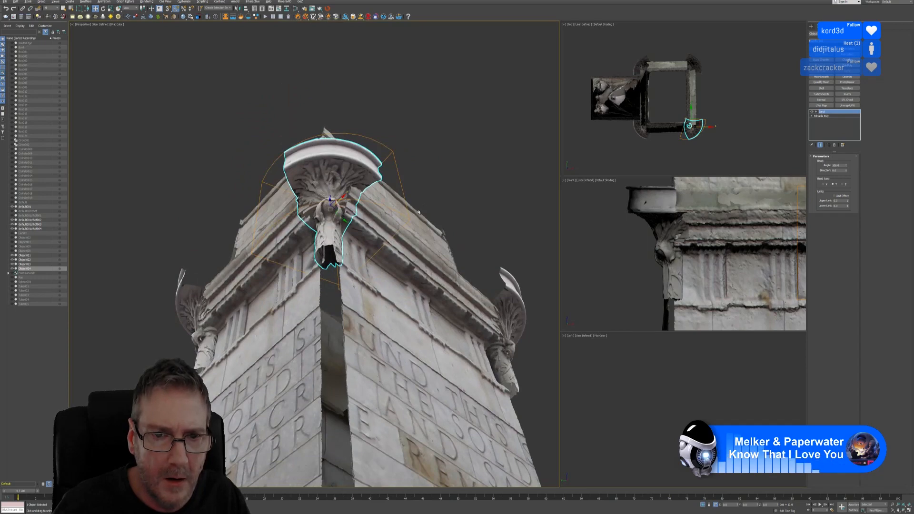
pyautogui.moveTo(438, 191); pyautogui.dragTo(427, 173, button='middle')
pyautogui.scroll(-3, 429, 196)
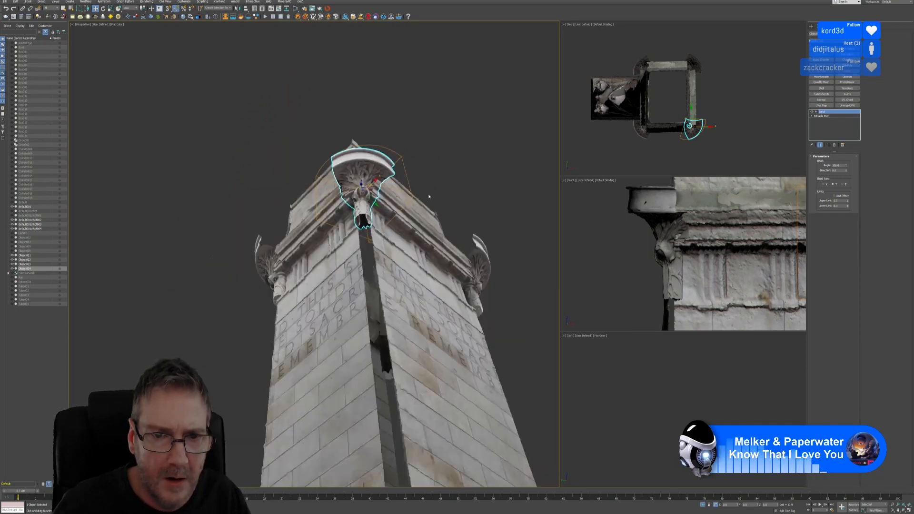
pyautogui.click(407, 270)
pyautogui.scroll(-2, 444, 245)
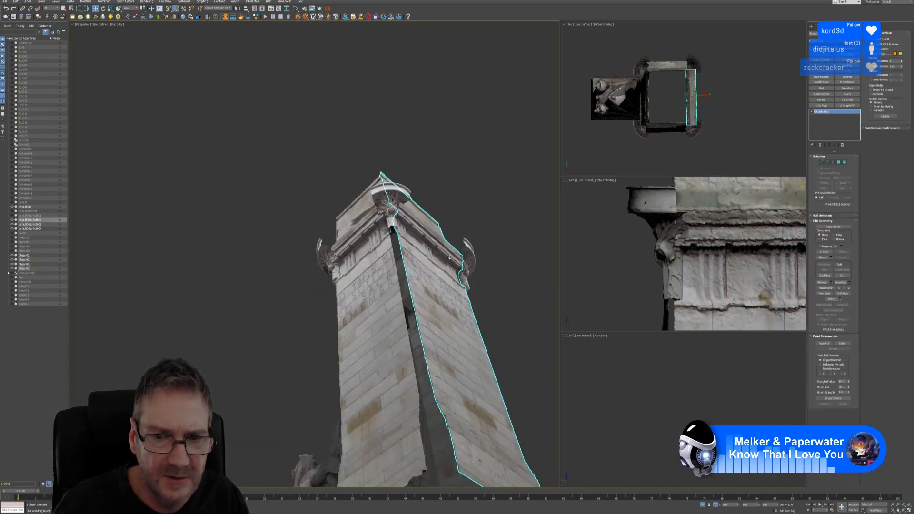
pyautogui.moveTo(445, 245); pyautogui.dragTo(426, 201, button='middle')
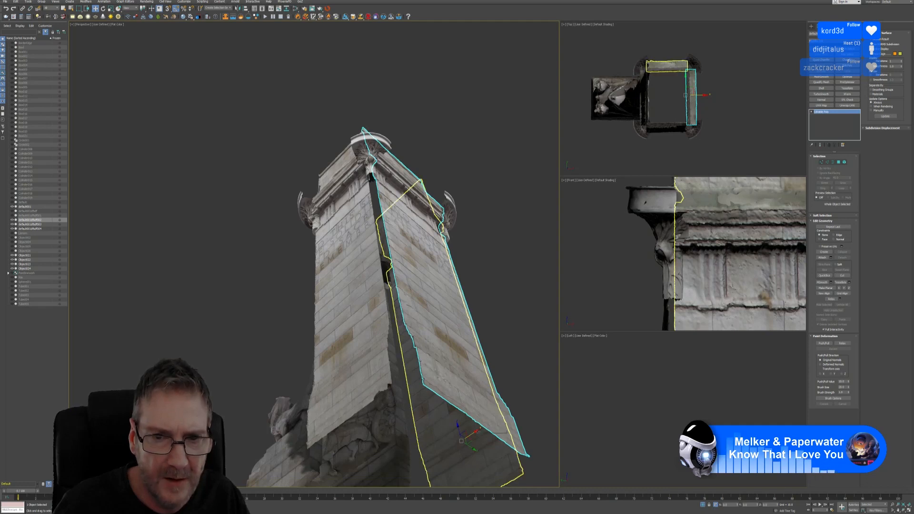
pyautogui.moveTo(477, 431); pyautogui.dragTo(475, 432)
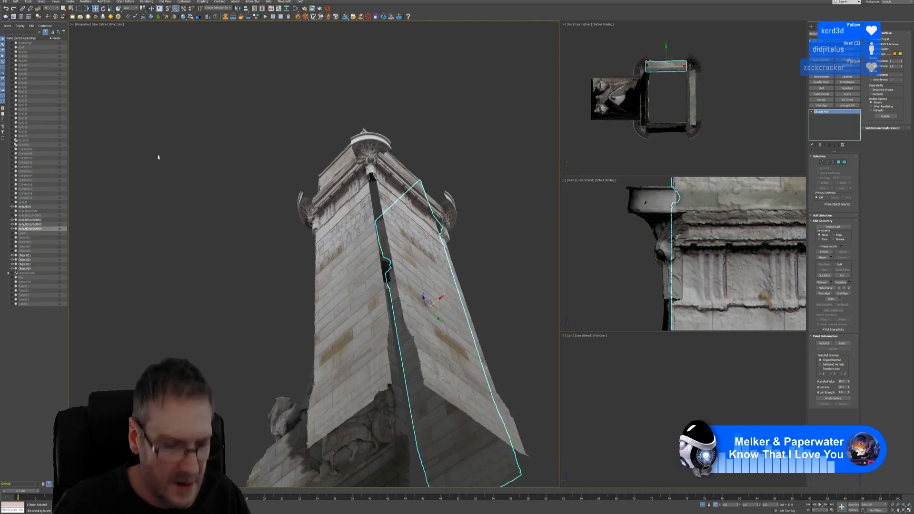
pyautogui.hotkey('ctrl', 'z')
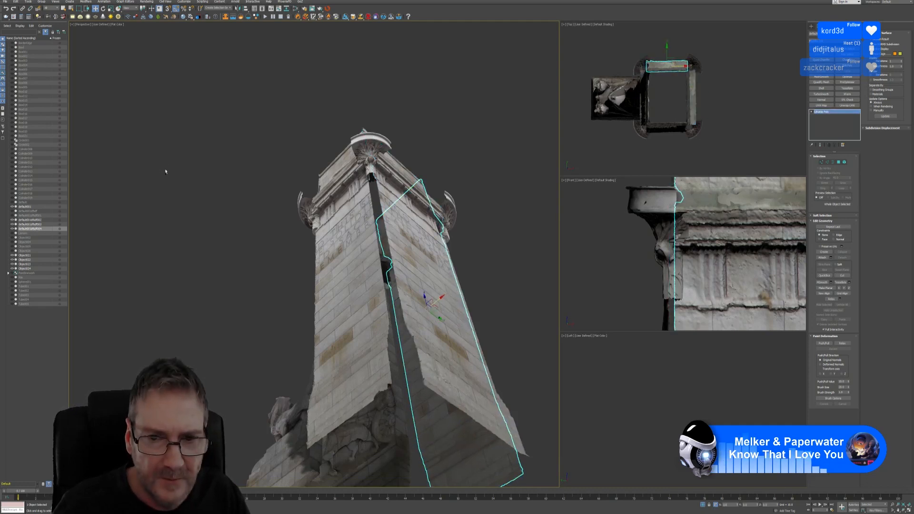
# Nudge the inscribed wall beside the open corner sideways to line it up with the corner capitals
pyautogui.click(395, 270)
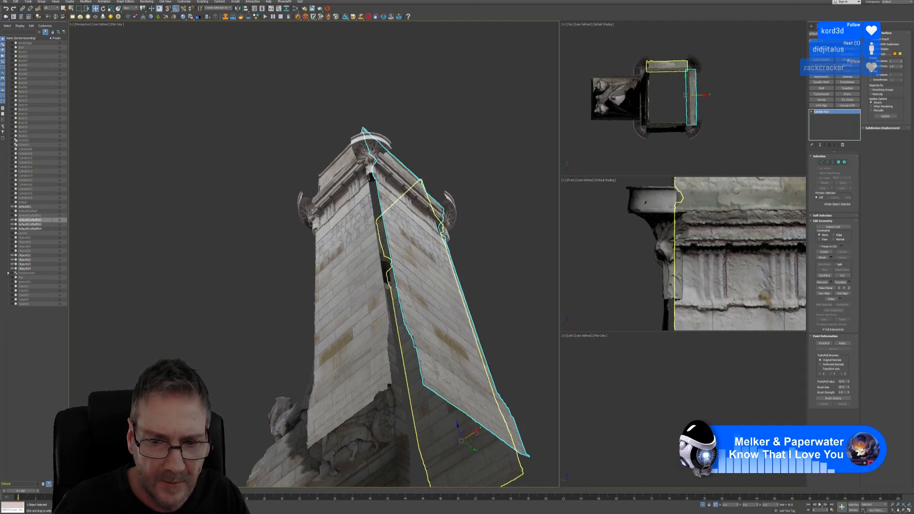
pyautogui.moveTo(474, 433); pyautogui.dragTo(472, 434)
pyautogui.keyDown('alt'); pyautogui.moveTo(487, 281); pyautogui.dragTo(442, 231, button='middle'); pyautogui.keyUp('alt')
pyautogui.scroll(3, 441, 225)
pyautogui.keyDown('alt'); pyautogui.moveTo(477, 206); pyautogui.dragTo(410, 306, button='middle'); pyautogui.keyUp('alt')
pyautogui.scroll(-3, 439, 379)
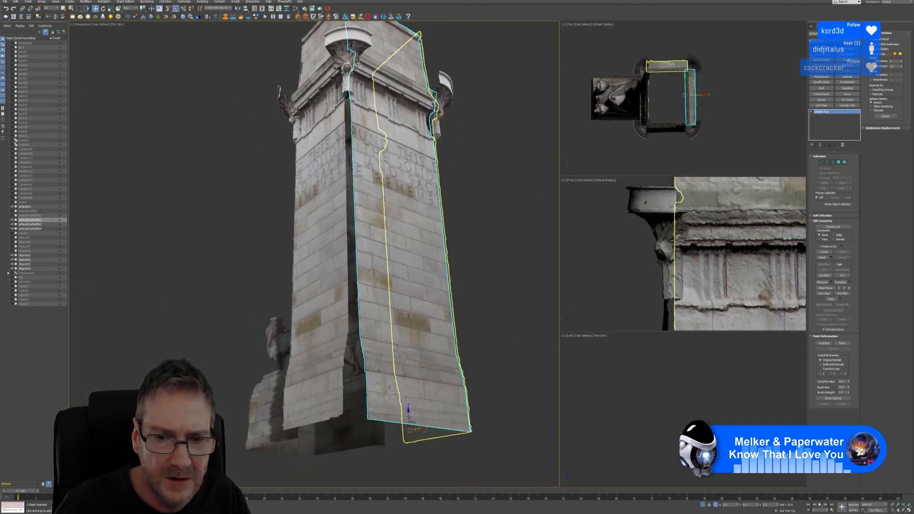
pyautogui.moveTo(424, 428); pyautogui.dragTo(426, 427)
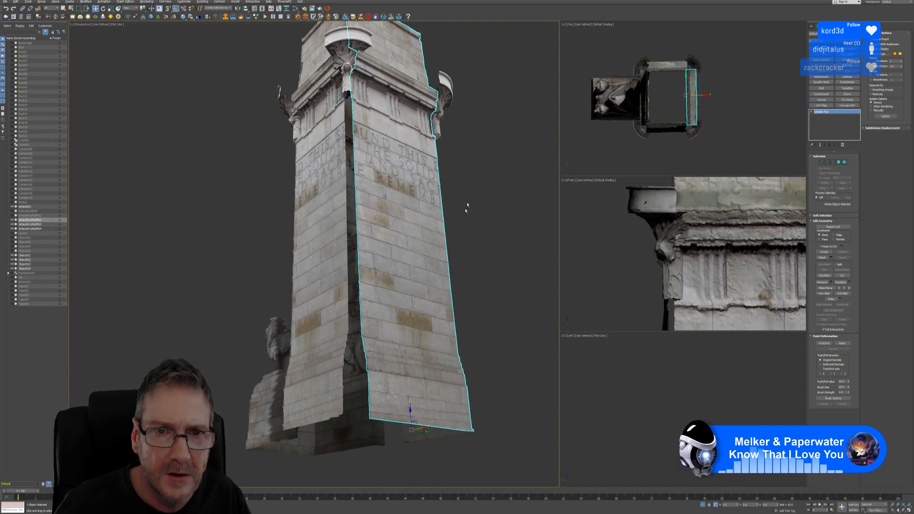
# Inspect the junction between the moved wall and its corner capital up close, and the tower as a whole
pyautogui.keyDown('alt'); pyautogui.moveTo(467, 205); pyautogui.dragTo(447, 187, button='middle'); pyautogui.keyUp('alt')
pyautogui.scroll(5, 447, 212)
pyautogui.scroll(6, 389, 305)
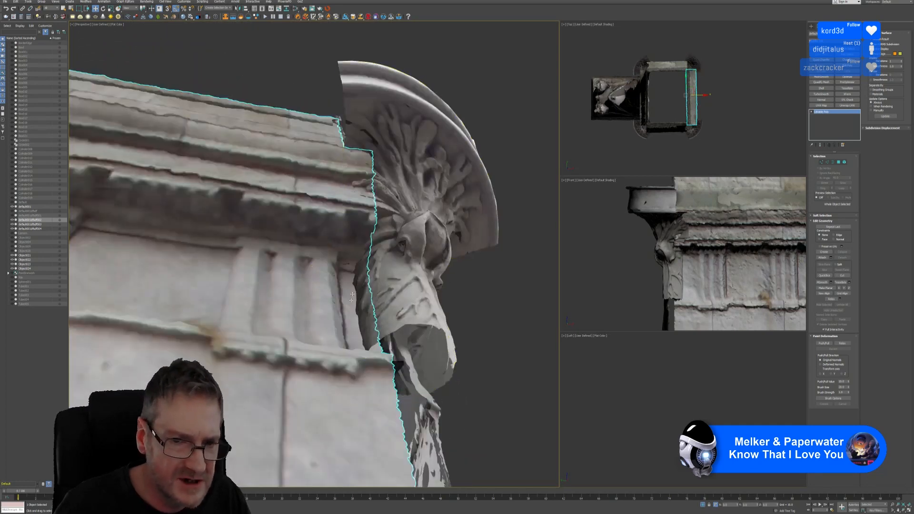
pyautogui.keyDown('alt'); pyautogui.moveTo(446, 295); pyautogui.dragTo(458, 269, button='middle'); pyautogui.keyUp('alt')
pyautogui.scroll(-6, 436, 318)
pyautogui.scroll(-10, 437, 317)
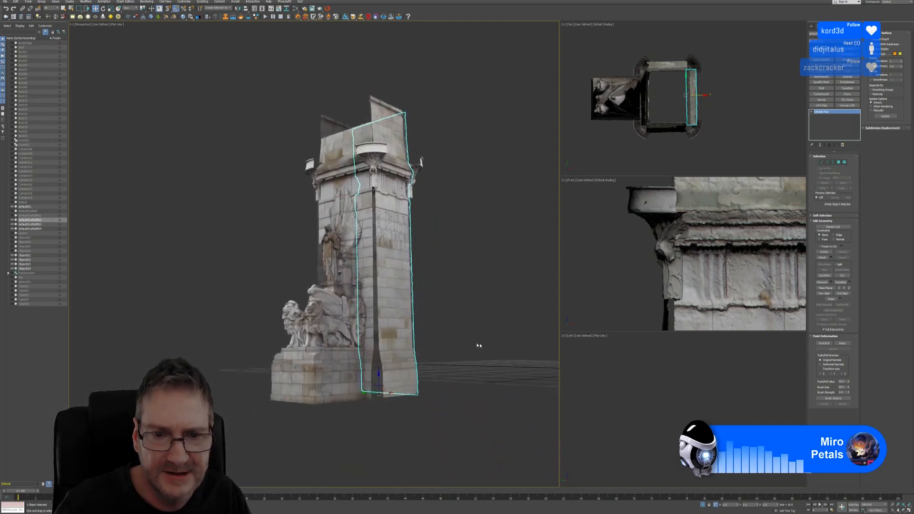
# Clear the selection and save the scene
pyautogui.click(109, 93)
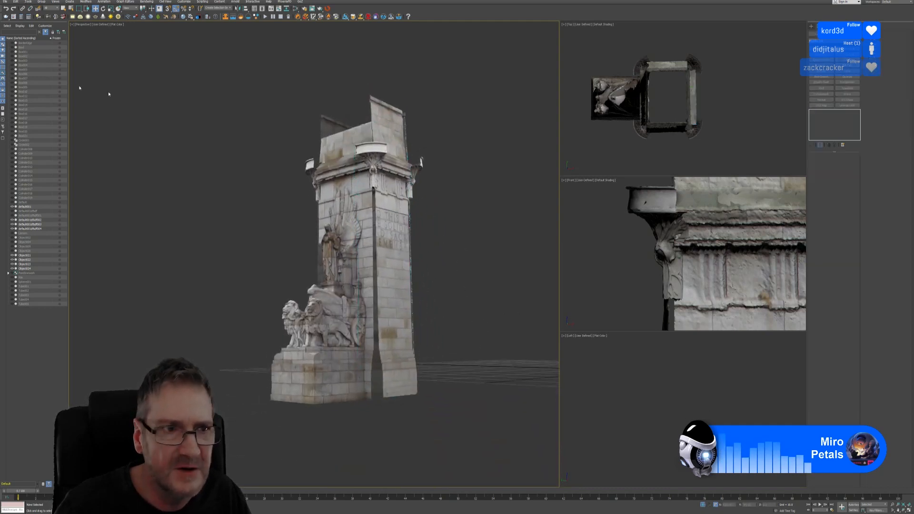
pyautogui.click(5, 2)
pyautogui.click(19, 40)
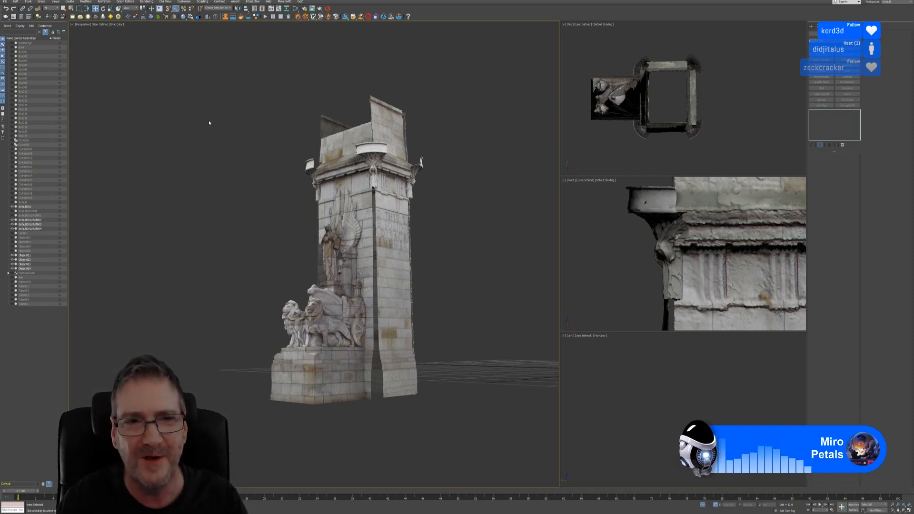
# End the isolation of the tower to show the domed rotunda and all other scene objects
pyautogui.click(704, 505)
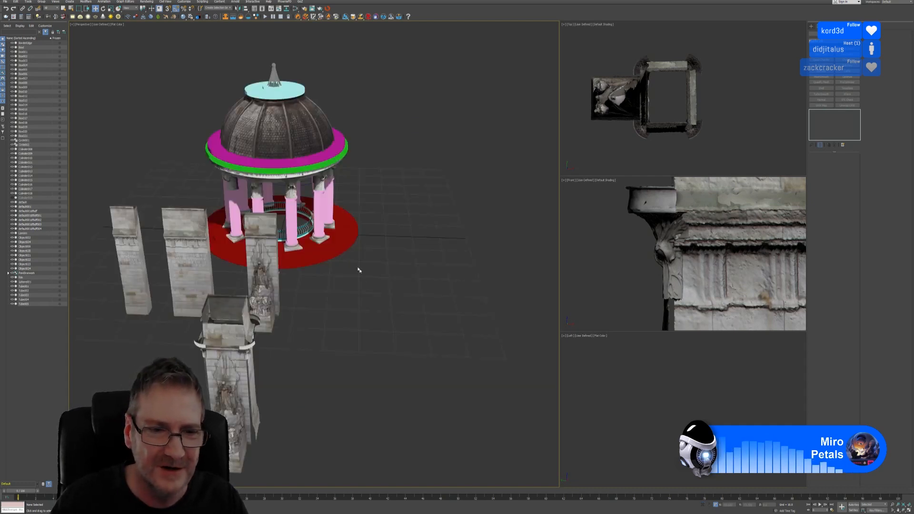
pyautogui.moveTo(346, 258); pyautogui.dragTo(360, 261, button='middle')
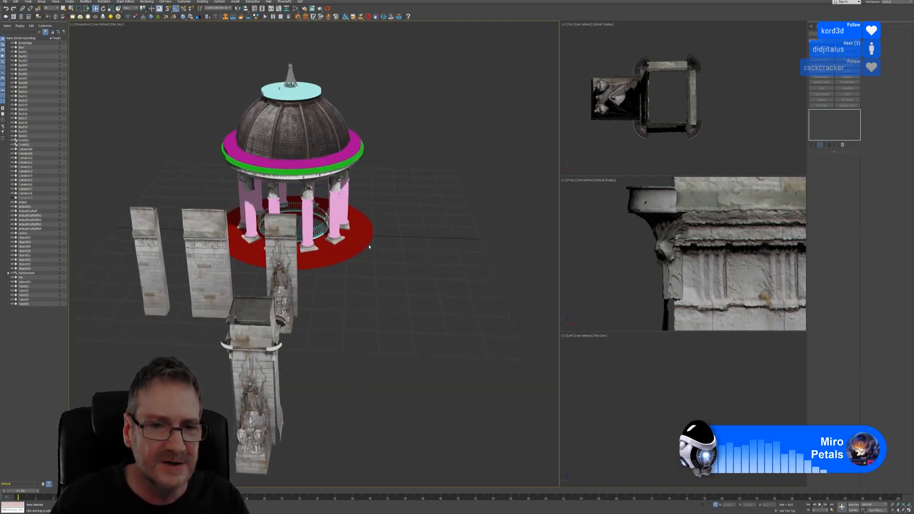
pyautogui.scroll(3, 354, 269)
pyautogui.scroll(3, 351, 267)
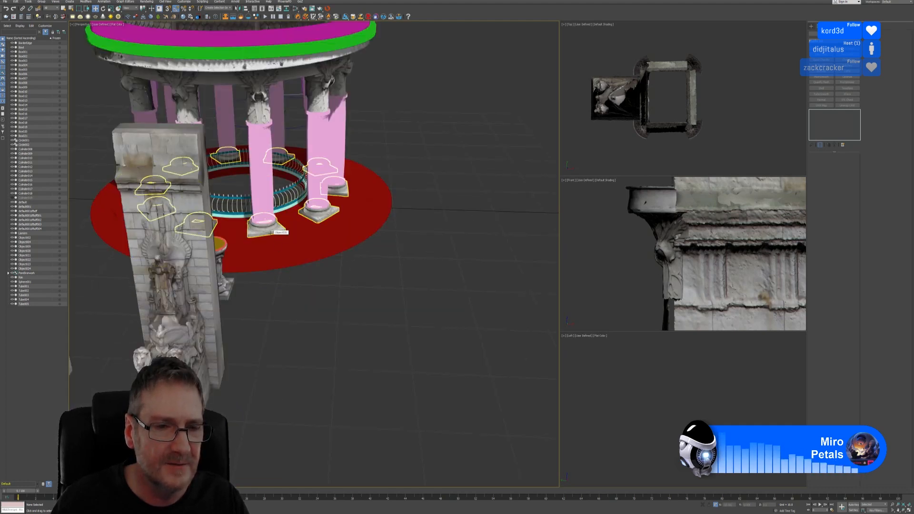
# Clone one of the rotunda's pink columns as a Copy and place it in front of the tower with the statues
pyautogui.click(267, 217)
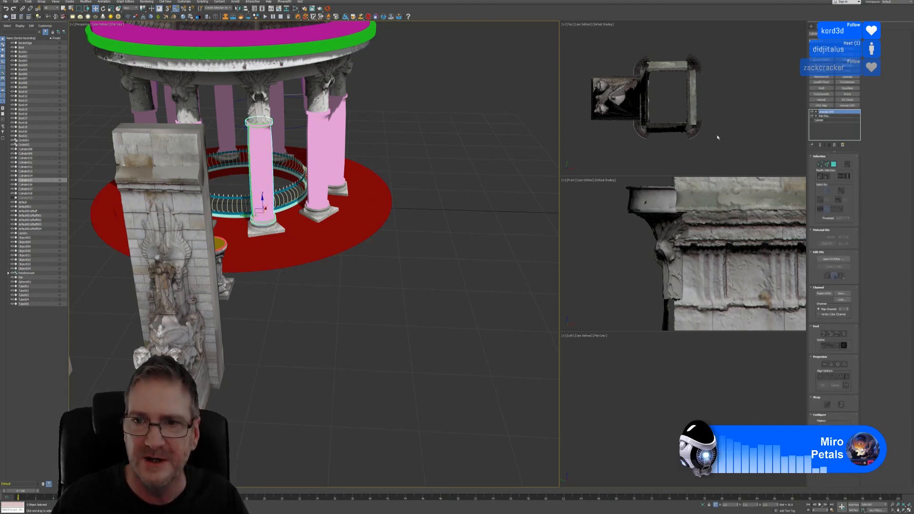
pyautogui.scroll(-10, 718, 138)
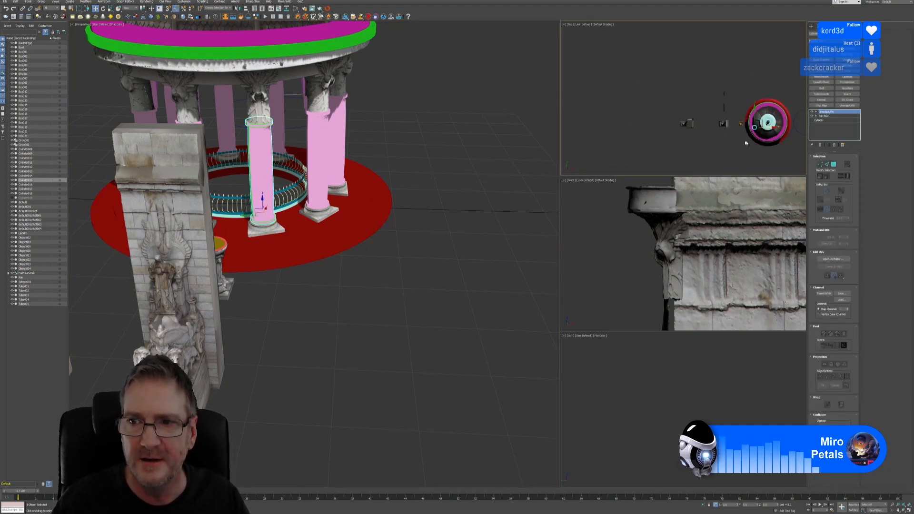
pyautogui.moveTo(748, 143); pyautogui.dragTo(726, 134, button='middle')
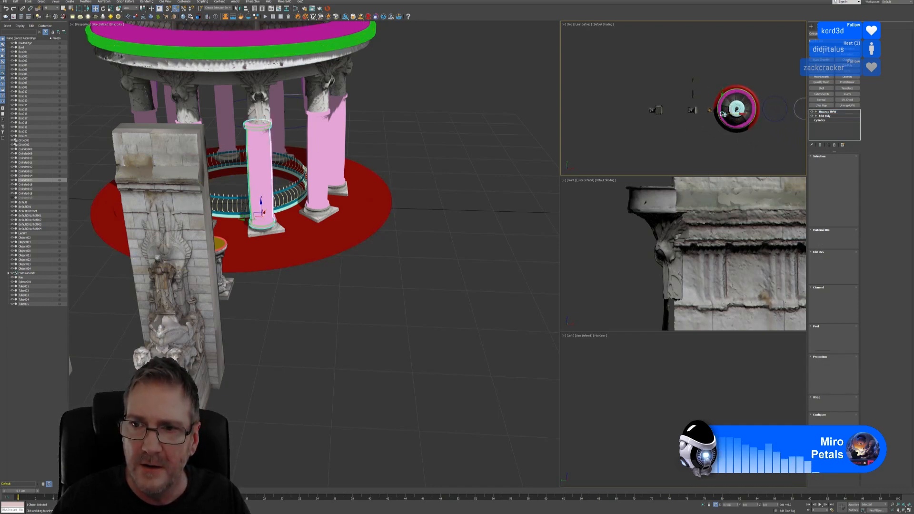
pyautogui.click(656, 122)
pyautogui.keyDown('shift'); pyautogui.moveTo(656, 123); pyautogui.dragTo(658, 122); pyautogui.keyUp('shift')
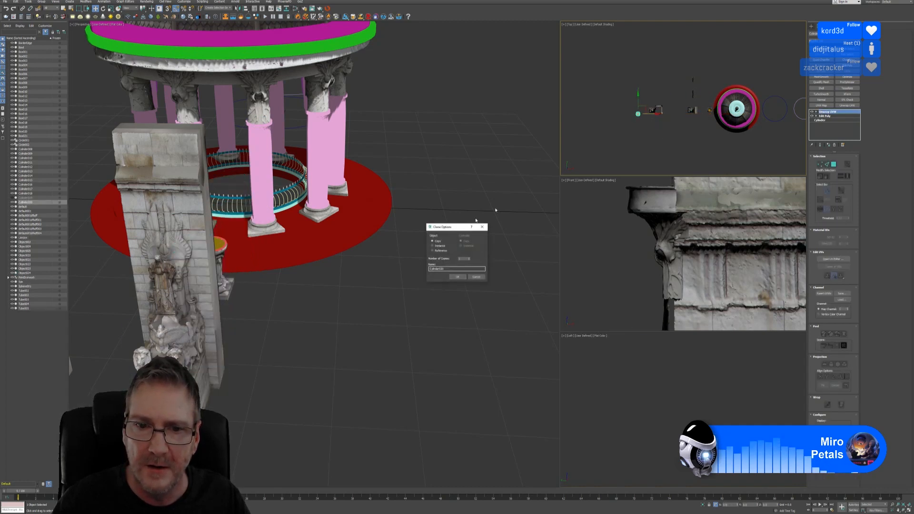
pyautogui.click(456, 277)
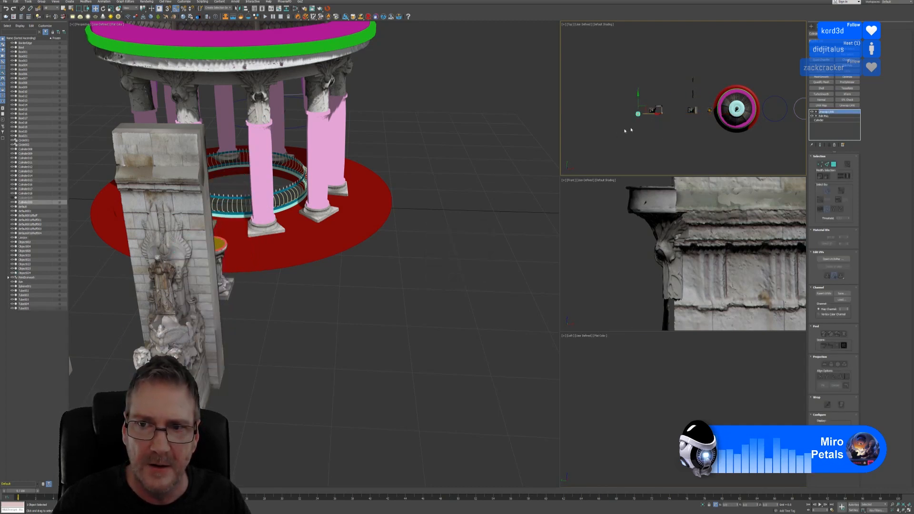
# Select the tower parts together with the copied column and isolate them from the rest of the scene
pyautogui.moveTo(637, 140); pyautogui.dragTo(637, 141)
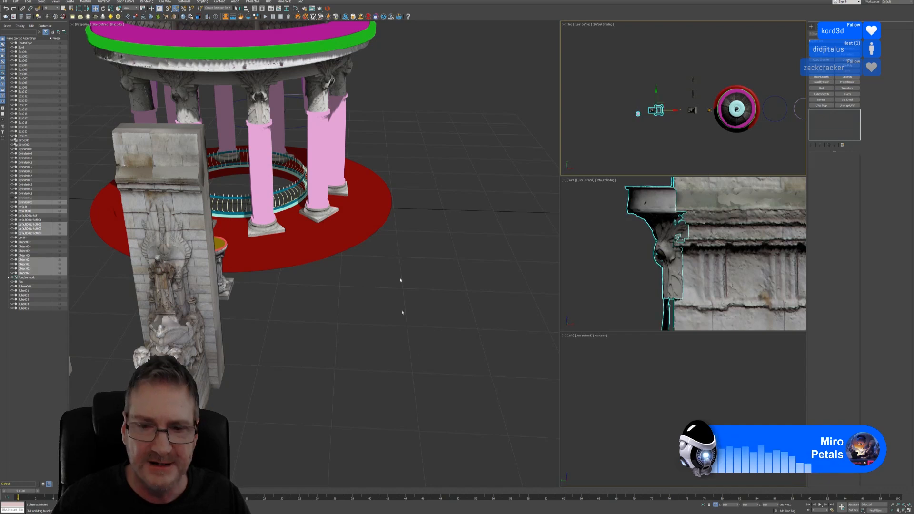
pyautogui.hotkey('alt', 'q')
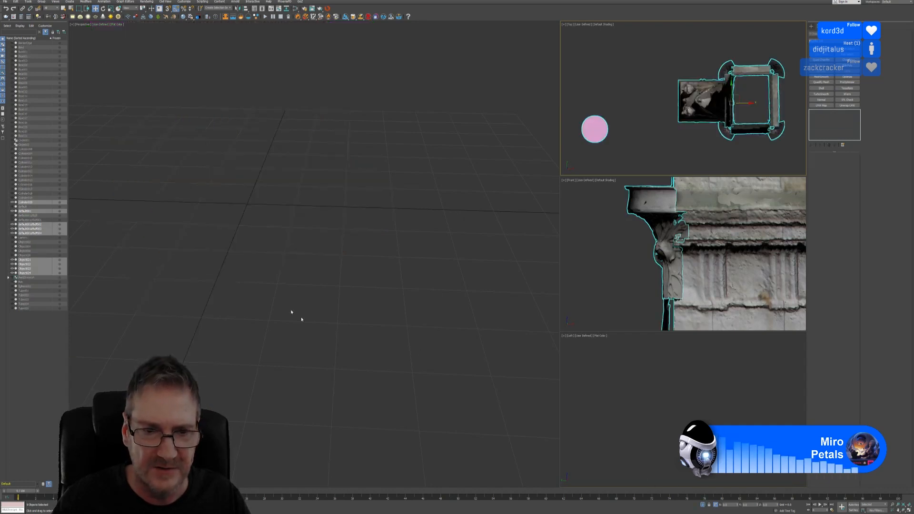
pyautogui.scroll(-5, 283, 320)
pyautogui.moveTo(283, 321); pyautogui.dragTo(325, 173, button='middle')
# Move the copied pink column in plan onto the tower's corner beside the statues, centring it over the gap between the two walls
pyautogui.click(328, 327)
pyautogui.click(260, 318)
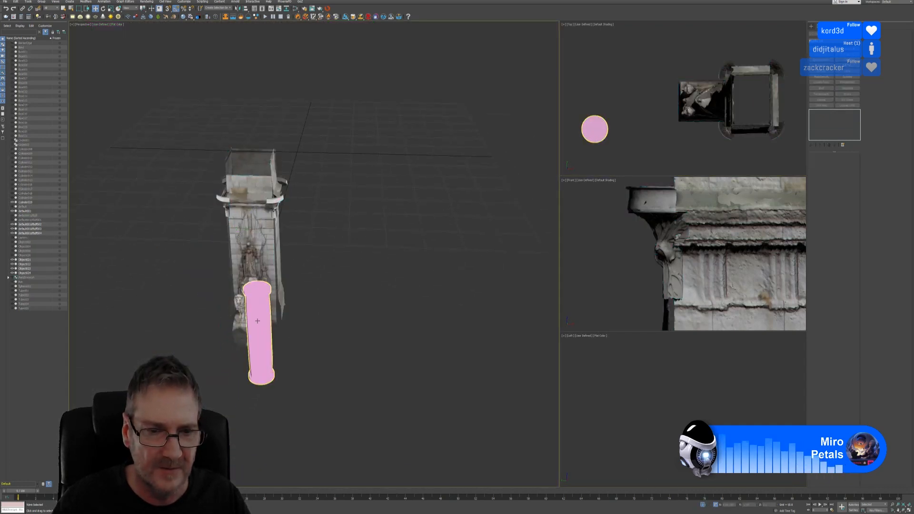
pyautogui.moveTo(640, 133); pyautogui.dragTo(647, 135, button='middle')
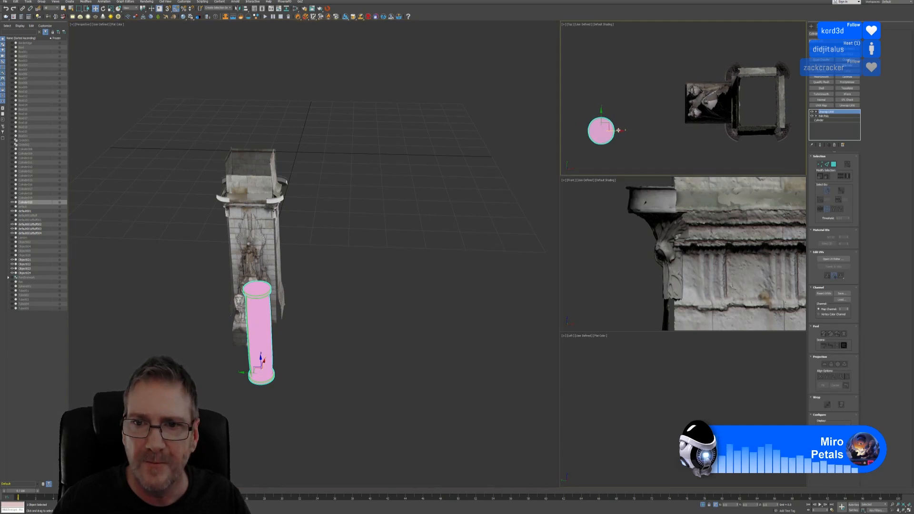
pyautogui.moveTo(621, 130); pyautogui.dragTo(751, 134)
pyautogui.scroll(5, 663, 117)
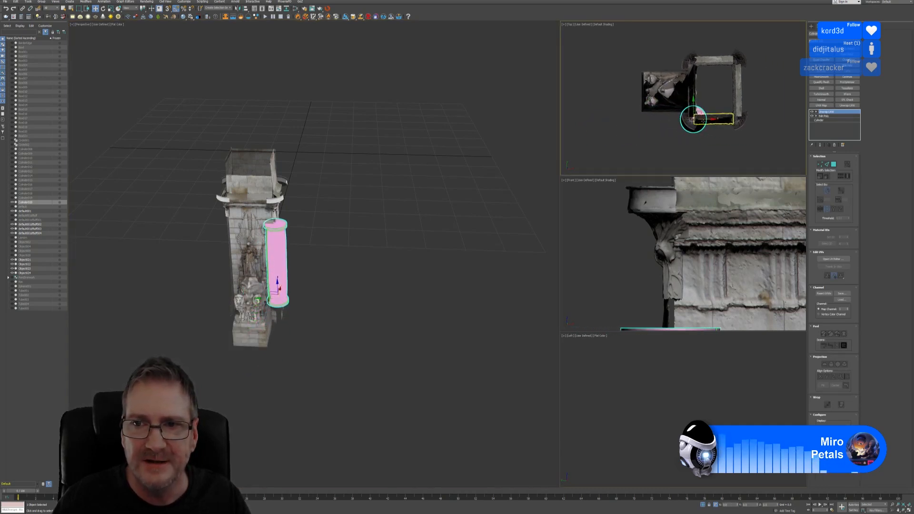
pyautogui.moveTo(678, 117); pyautogui.dragTo(685, 117, button='middle')
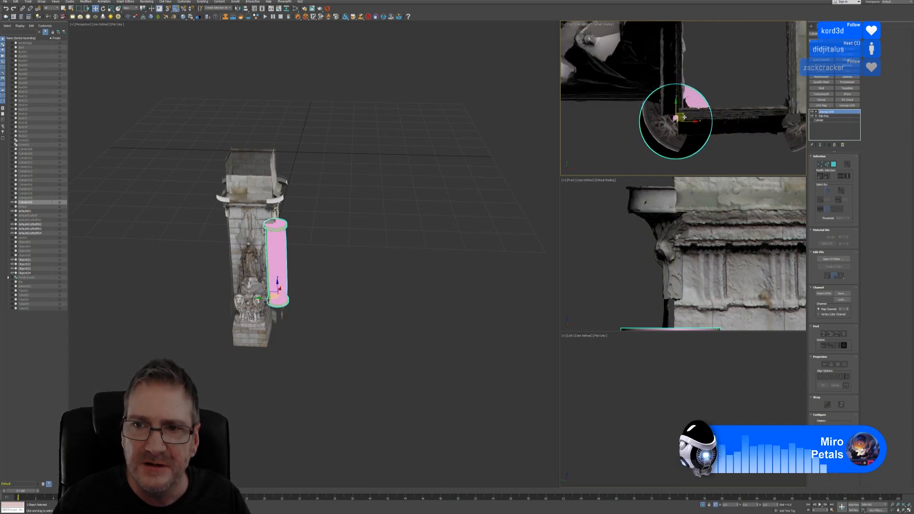
pyautogui.moveTo(682, 116); pyautogui.dragTo(687, 111)
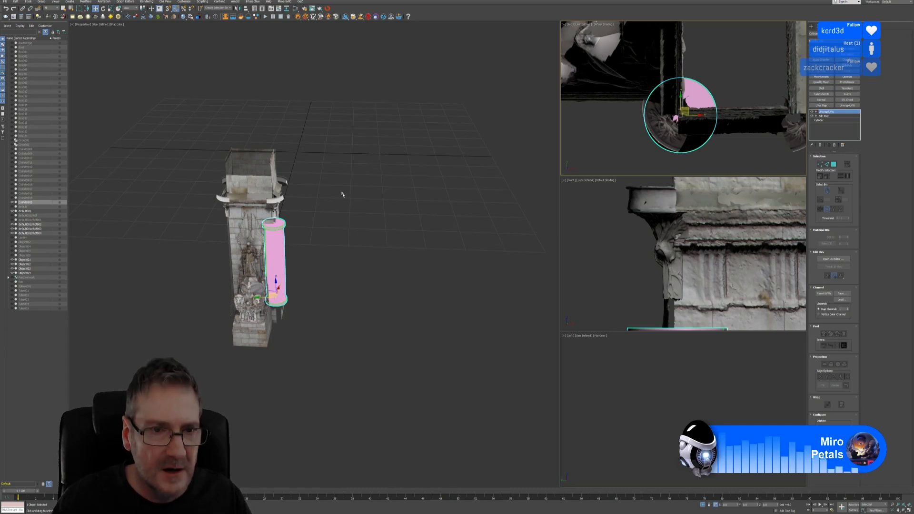
# Scale the column down uniformly until it is about as narrow as the gap in the tower's corner
pyautogui.keyDown('alt'); pyautogui.moveTo(357, 243); pyautogui.dragTo(338, 228, button='middle'); pyautogui.keyUp('alt')
pyautogui.scroll(4, 329, 243)
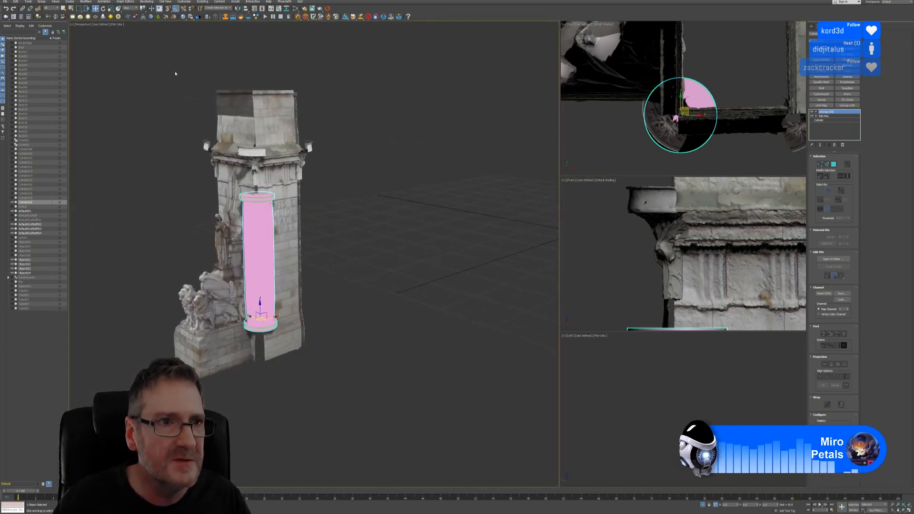
pyautogui.click(111, 8)
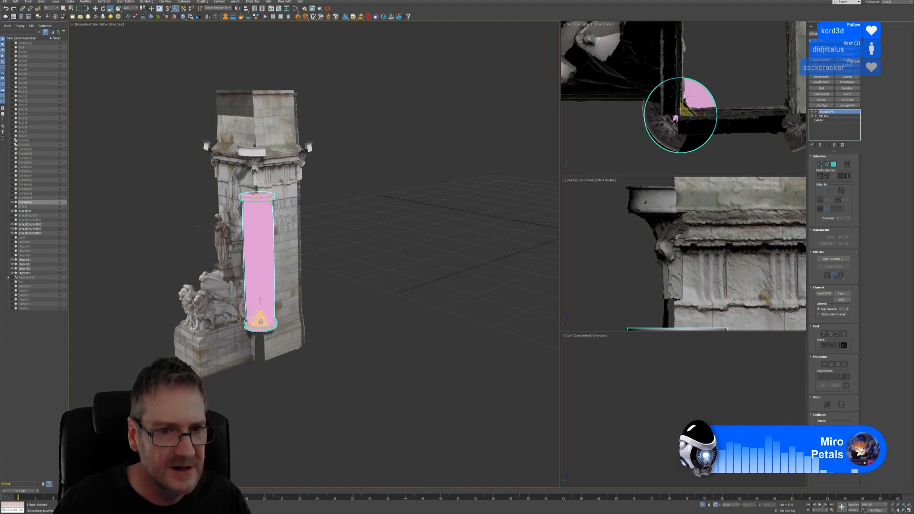
pyautogui.moveTo(261, 321); pyautogui.dragTo(245, 375)
pyautogui.click(95, 9)
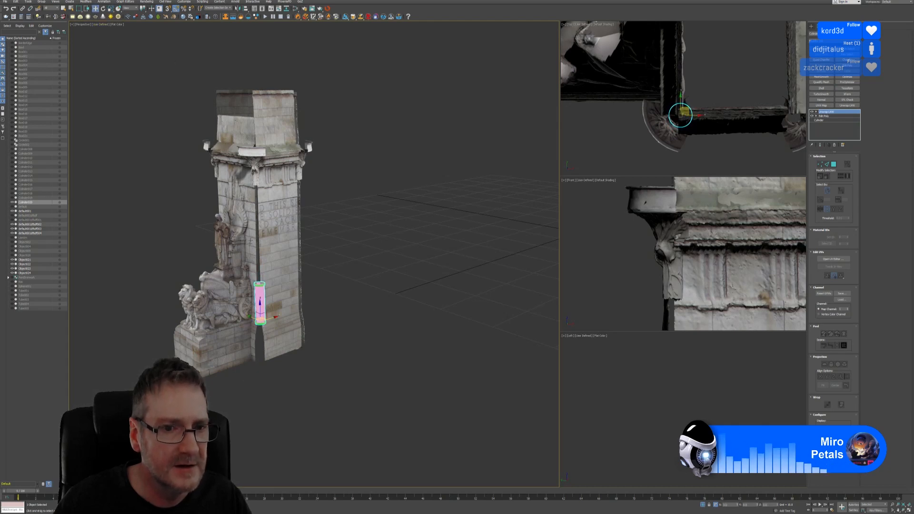
# Raise the column straight up along the tower's corner until its top reaches the underside of the carved capital
pyautogui.moveTo(260, 302); pyautogui.dragTo(273, 217)
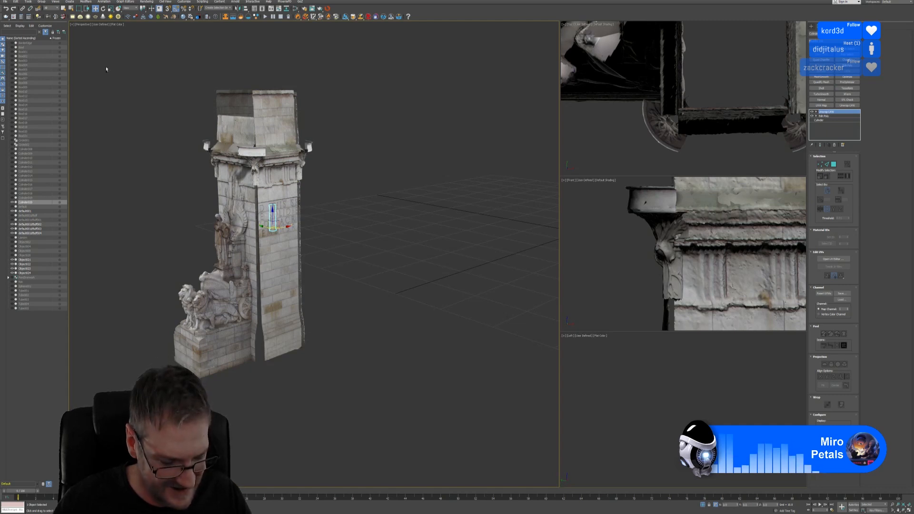
pyautogui.hotkey('ctrl', 'z')
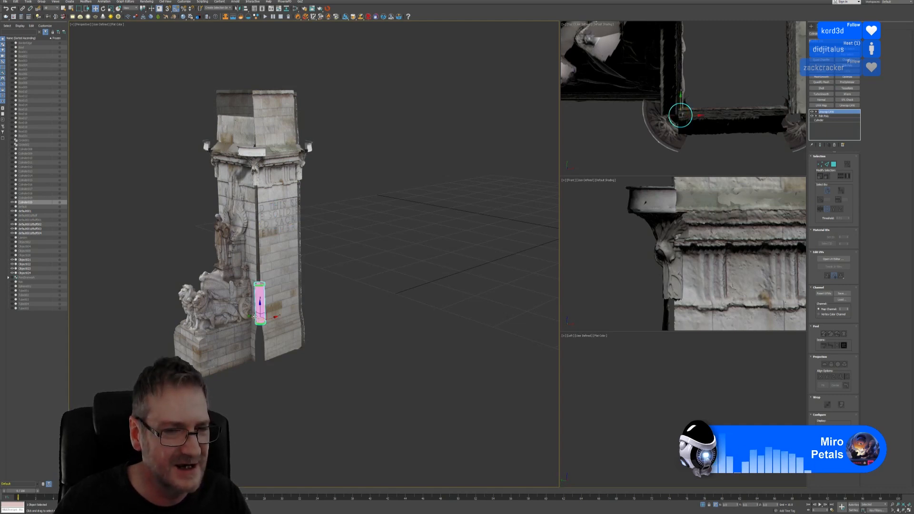
pyautogui.scroll(4, 255, 316)
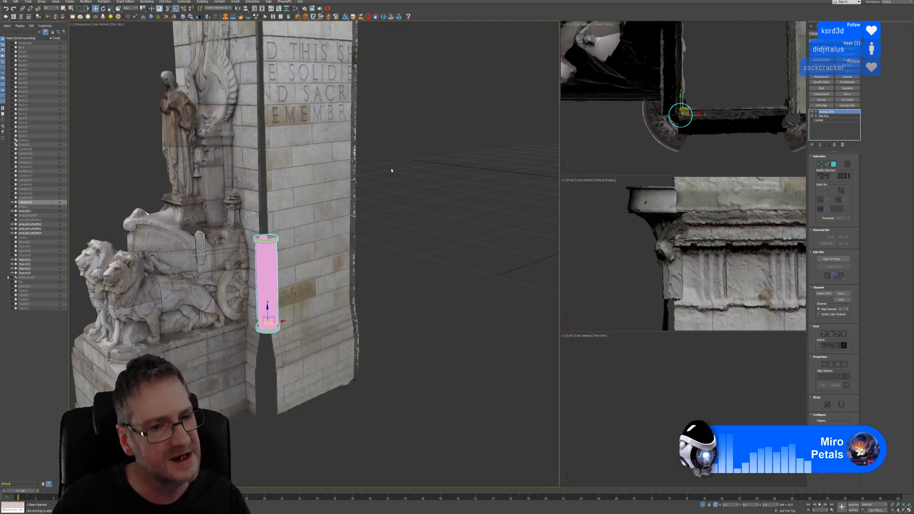
pyautogui.scroll(-4, 395, 193)
pyautogui.moveTo(395, 194); pyautogui.dragTo(379, 205, button='middle')
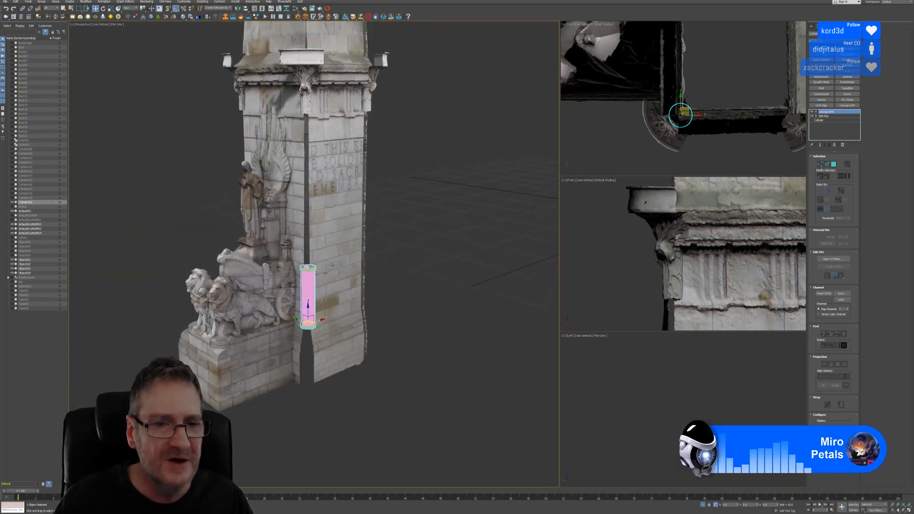
pyautogui.moveTo(307, 312); pyautogui.dragTo(307, 166)
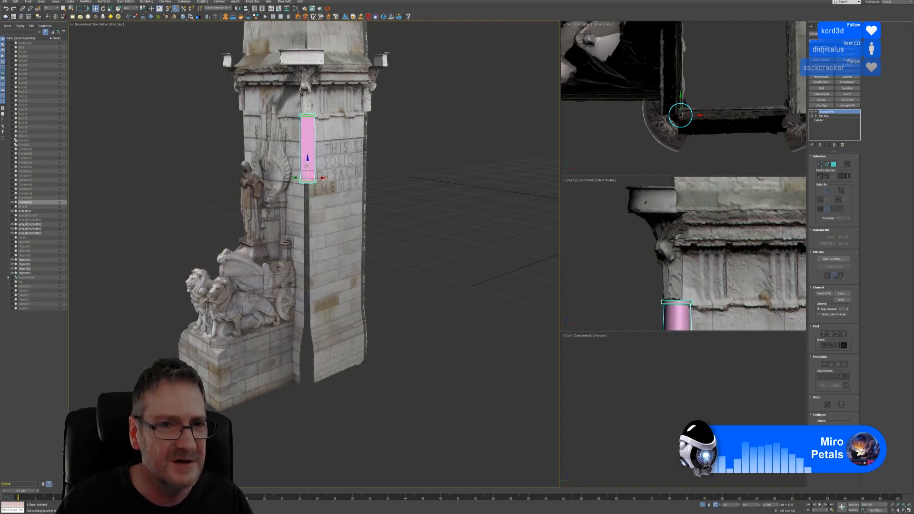
# Nudge the column slightly sideways and upward so it lines up beneath the corner capital
pyautogui.moveTo(310, 169); pyautogui.dragTo(341, 283, button='middle')
pyautogui.scroll(4, 342, 283)
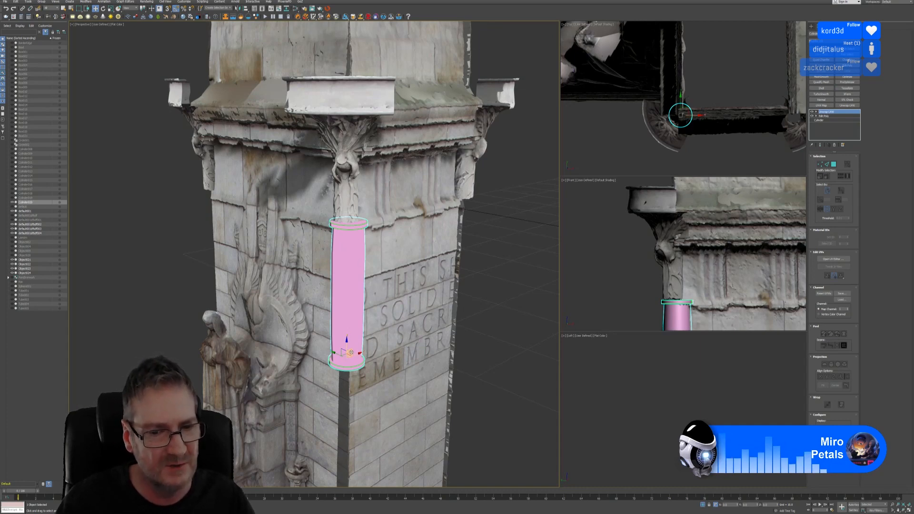
pyautogui.moveTo(358, 354); pyautogui.dragTo(357, 354)
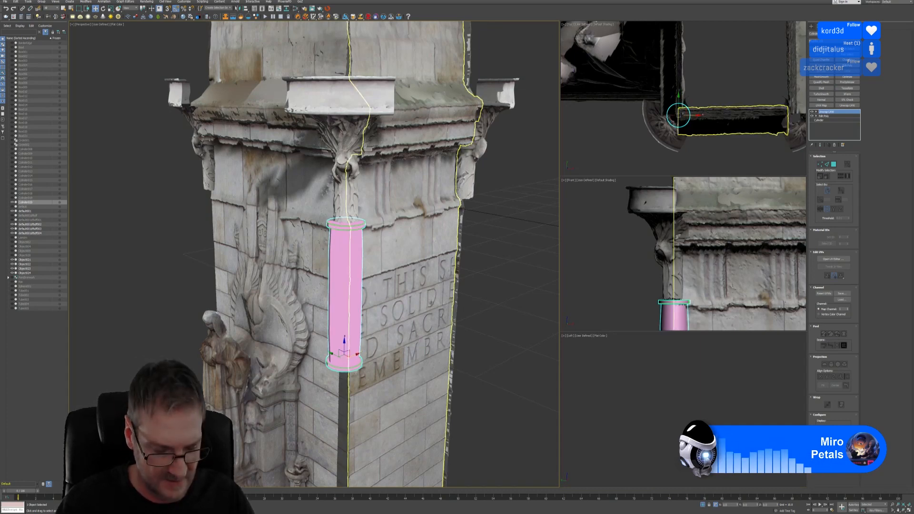
pyautogui.keyDown('alt'); pyautogui.moveTo(356, 355); pyautogui.dragTo(333, 325, button='middle'); pyautogui.keyUp('alt')
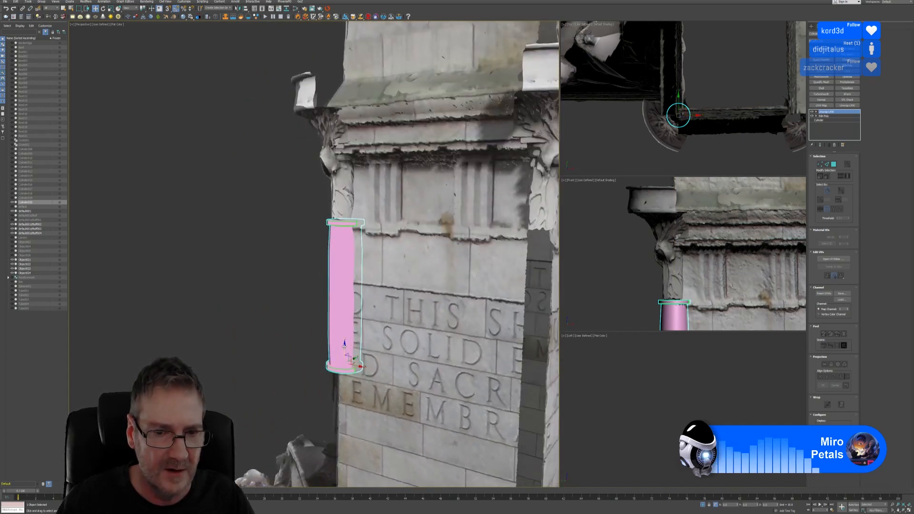
pyautogui.moveTo(344, 344); pyautogui.dragTo(347, 342)
pyautogui.keyDown('alt'); pyautogui.moveTo(214, 296); pyautogui.dragTo(261, 303, button='middle'); pyautogui.keyUp('alt')
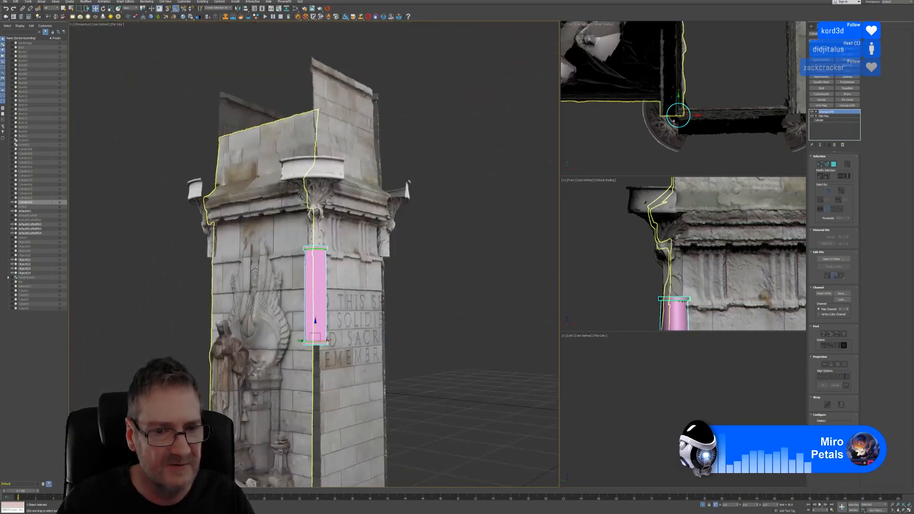
# Scale the column down slightly more and raise it again to meet the bottom of the corner capital
pyautogui.moveTo(400, 294); pyautogui.dragTo(362, 225, button='middle')
pyautogui.scroll(-4, 409, 260)
pyautogui.scroll(5, 360, 223)
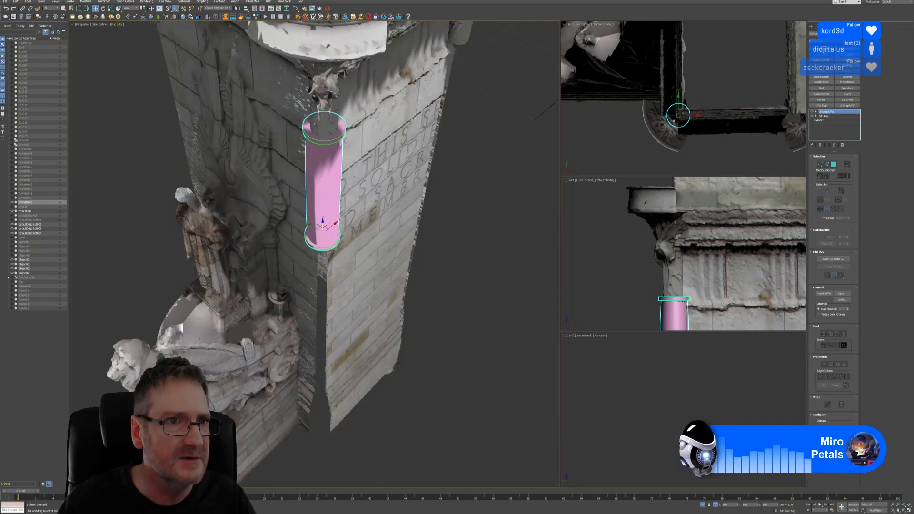
pyautogui.click(110, 8)
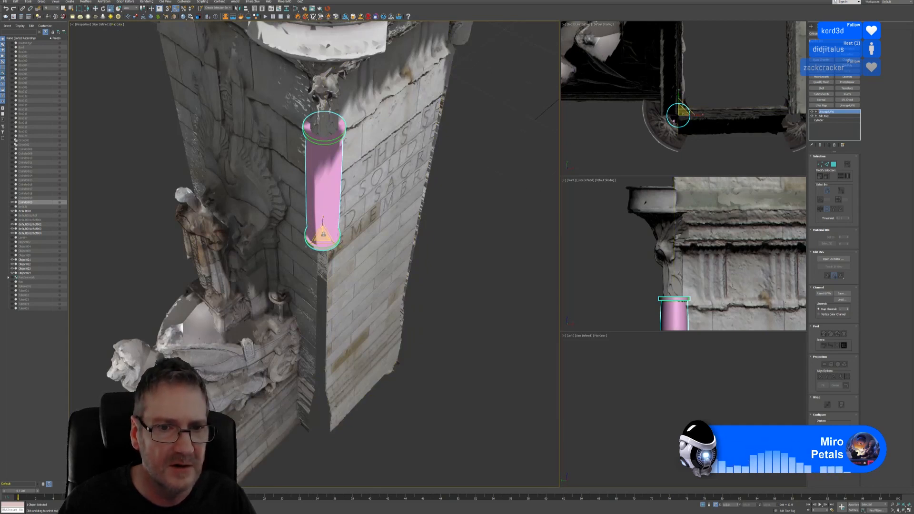
pyautogui.moveTo(324, 234); pyautogui.dragTo(320, 236)
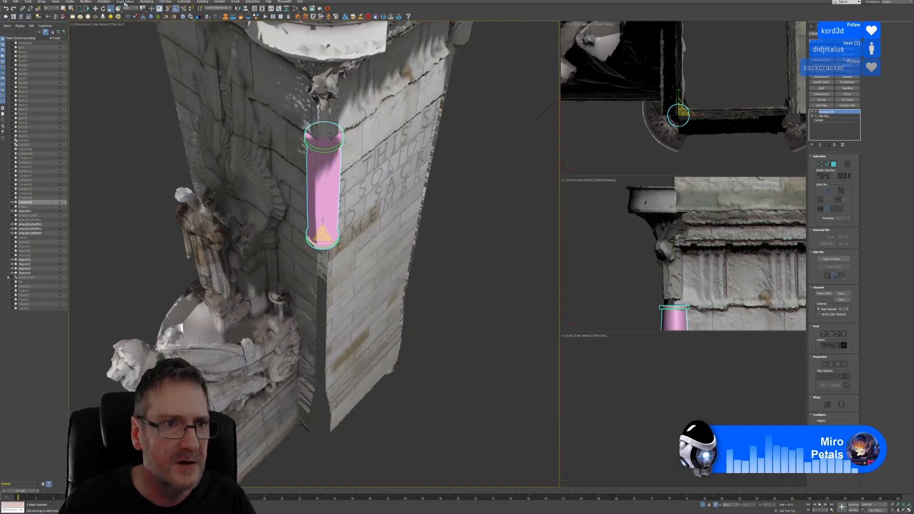
pyautogui.click(97, 8)
pyautogui.keyDown('alt'); pyautogui.moveTo(366, 255); pyautogui.dragTo(337, 226, button='middle'); pyautogui.keyUp('alt')
pyautogui.moveTo(324, 241); pyautogui.dragTo(329, 228)
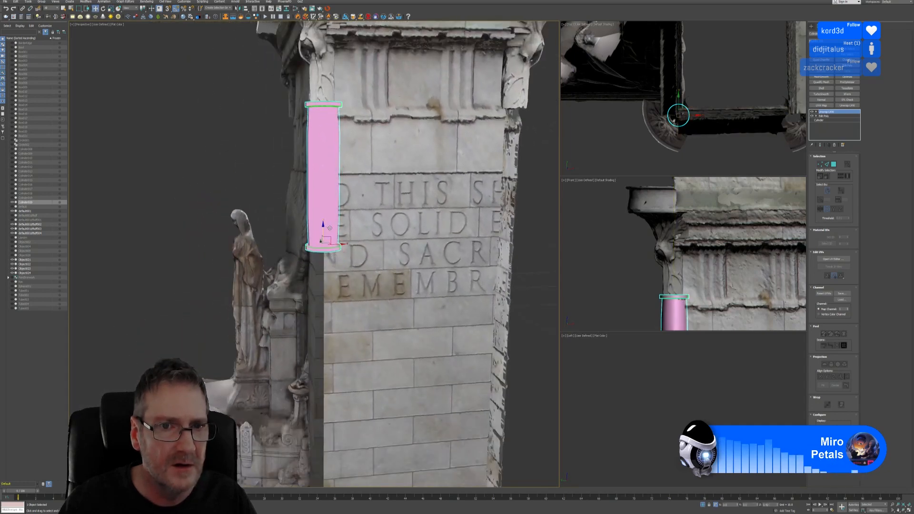
pyautogui.keyDown('alt'); pyautogui.moveTo(233, 198); pyautogui.dragTo(424, 234, button='middle'); pyautogui.keyUp('alt')
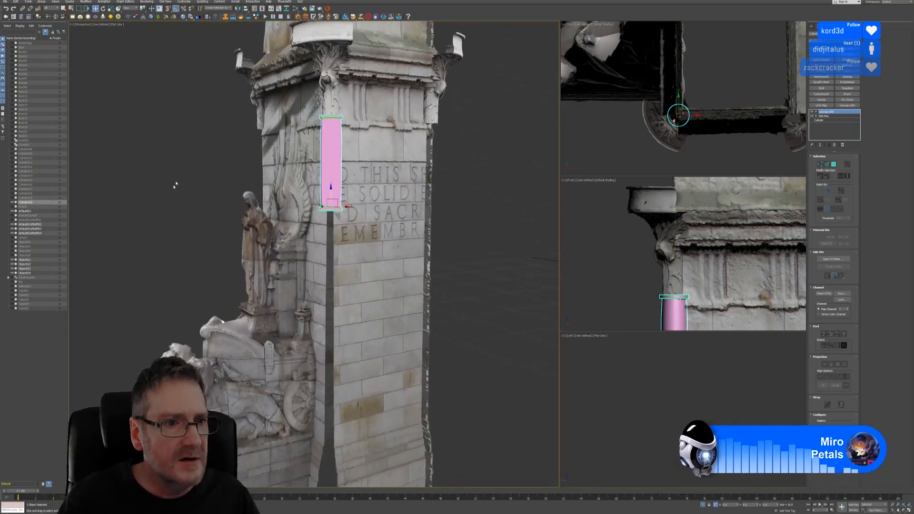
# Collapse the column's modifier stack into a single Editable Poly
pyautogui.click(41, 2)
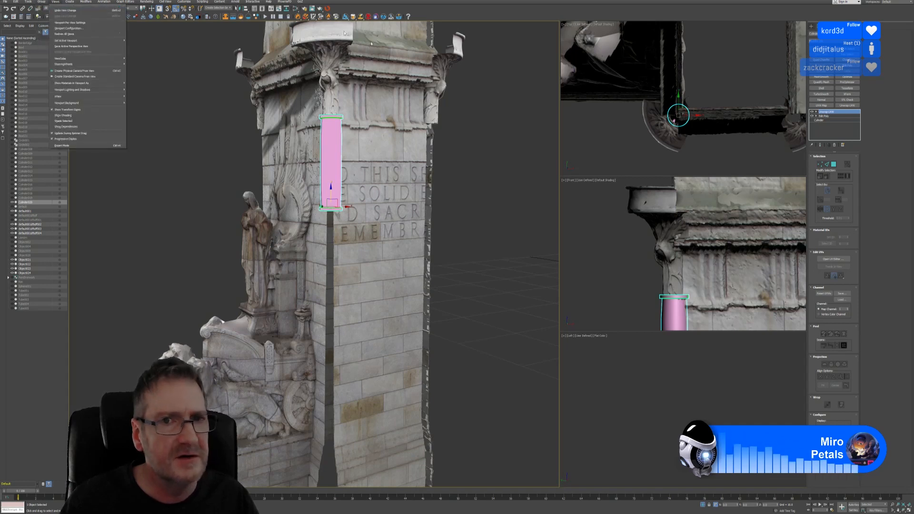
pyautogui.click(456, 16)
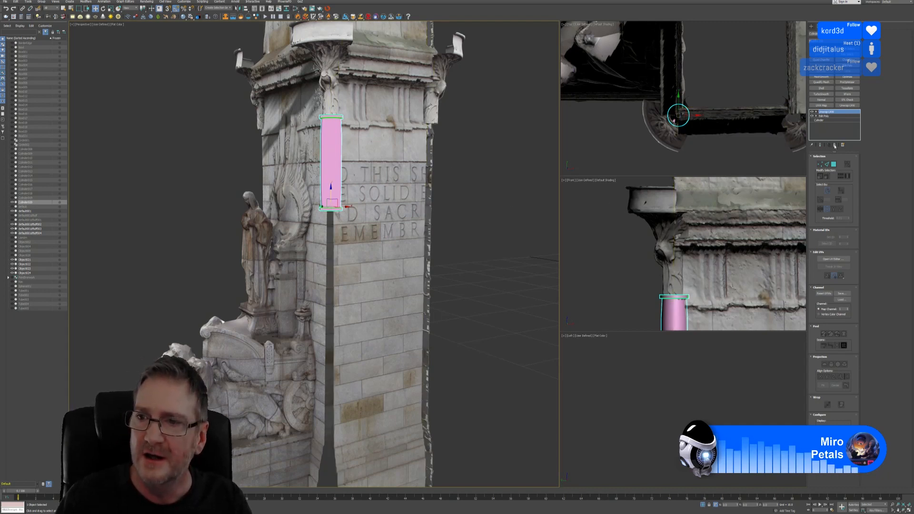
pyautogui.rightClick(831, 115)
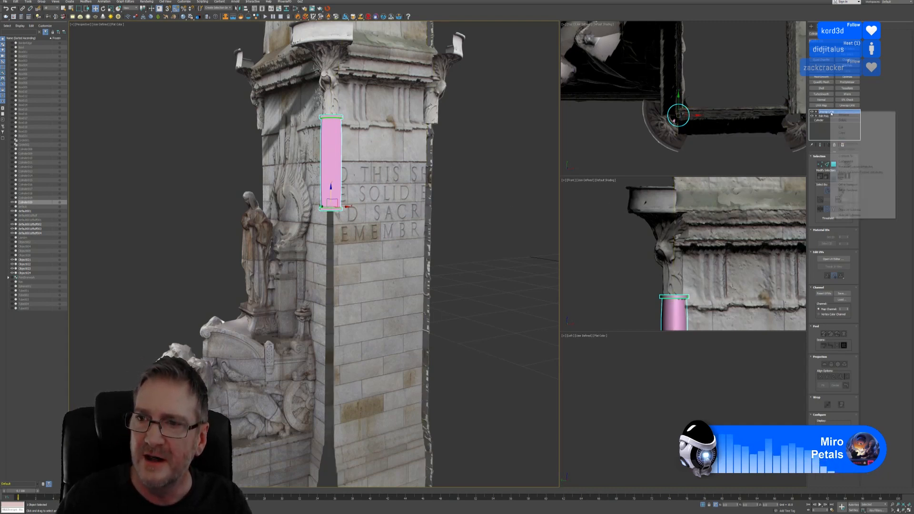
pyautogui.click(856, 162)
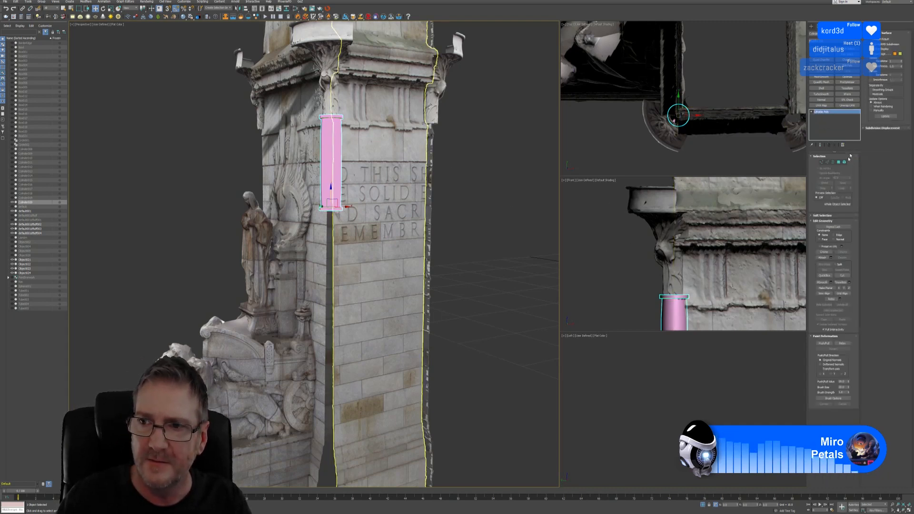
# Select the vertices of the column's lower half and move them down to the tower's base so the shaft fills the corner gap
pyautogui.click(822, 163)
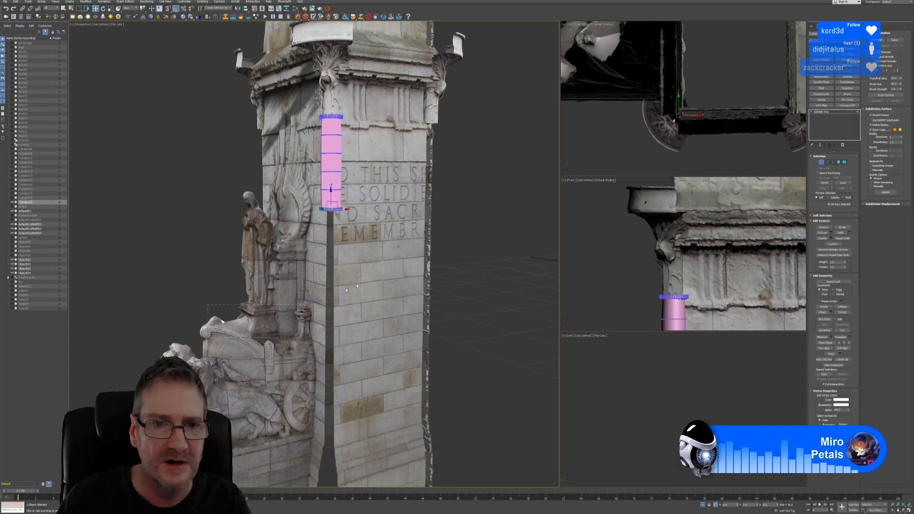
pyautogui.moveTo(434, 166); pyautogui.dragTo(435, 168)
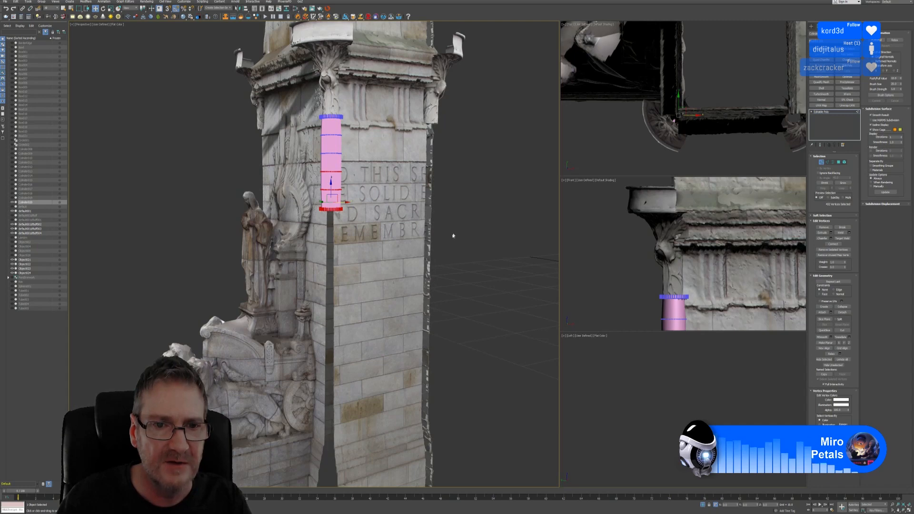
pyautogui.moveTo(447, 247); pyautogui.dragTo(446, 227, button='middle')
pyautogui.moveTo(643, 260); pyautogui.dragTo(635, 239, button='middle')
pyautogui.scroll(-6, 641, 256)
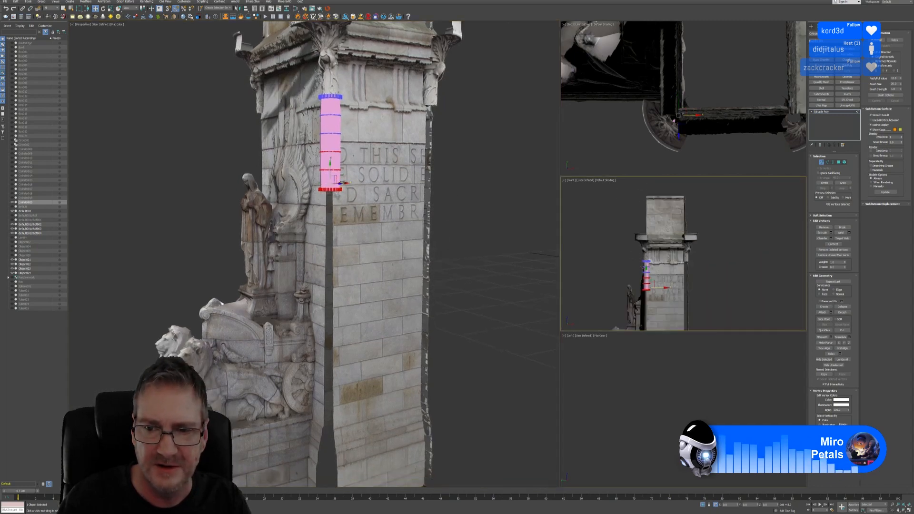
pyautogui.moveTo(721, 271); pyautogui.dragTo(726, 233, button='middle')
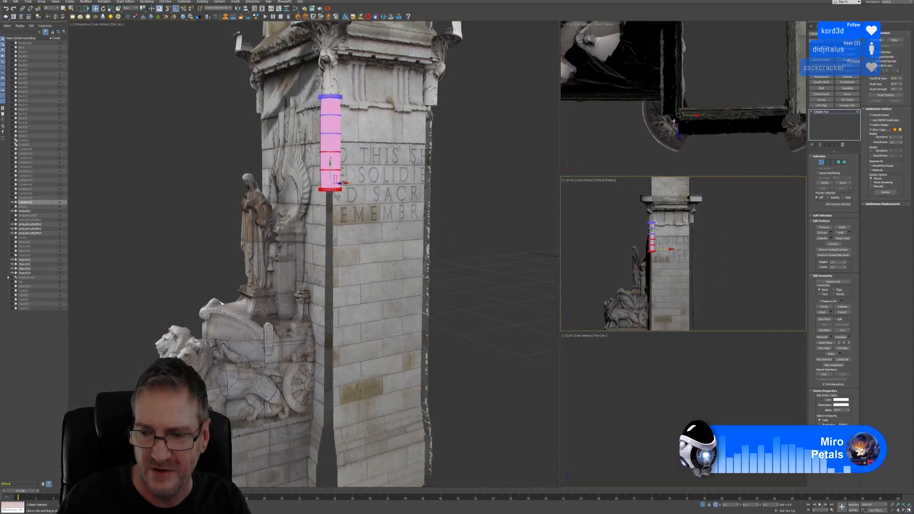
pyautogui.hotkey('alt', 'w')
pyautogui.scroll(-2, 537, 333)
pyautogui.moveTo(538, 333); pyautogui.dragTo(529, 215, button='middle')
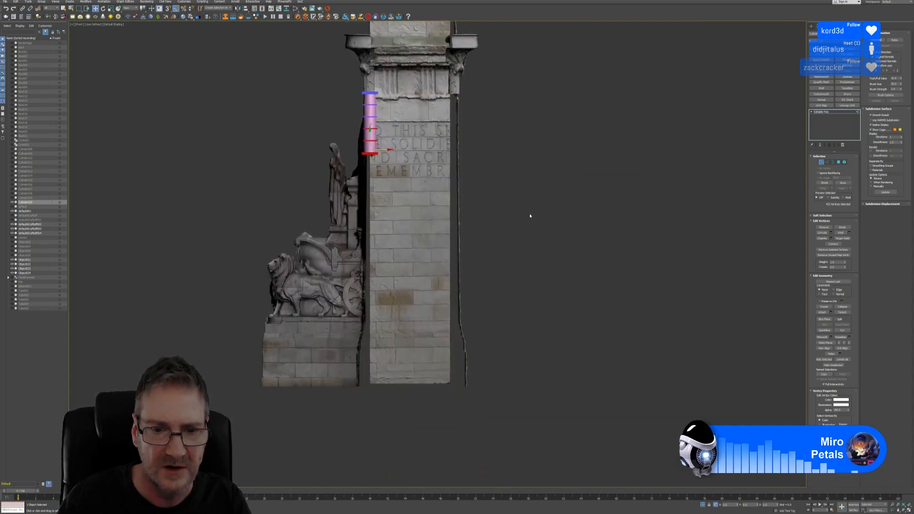
pyautogui.moveTo(370, 134); pyautogui.dragTo(382, 365)
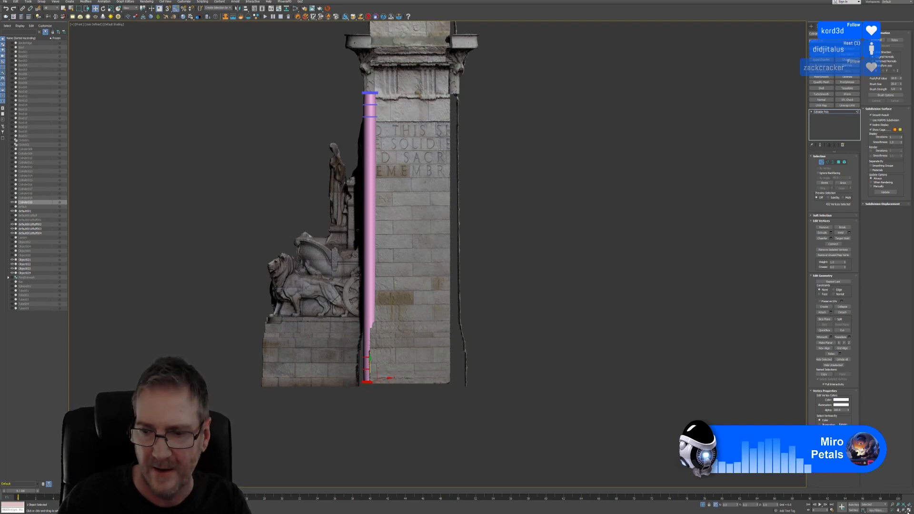
pyautogui.click(909, 511)
pyautogui.moveTo(447, 323); pyautogui.dragTo(445, 286, button='middle')
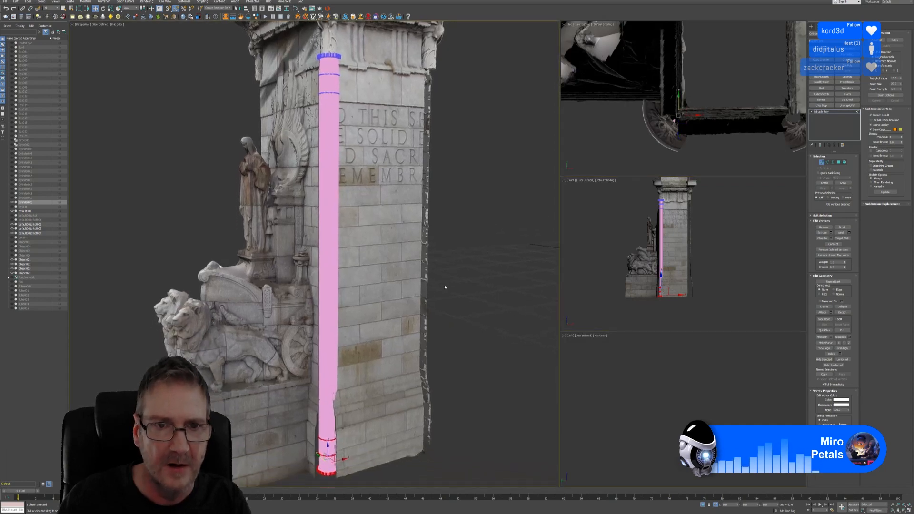
pyautogui.keyDown('alt'); pyautogui.moveTo(481, 256); pyautogui.dragTo(495, 251, button='middle'); pyautogui.keyUp('alt')
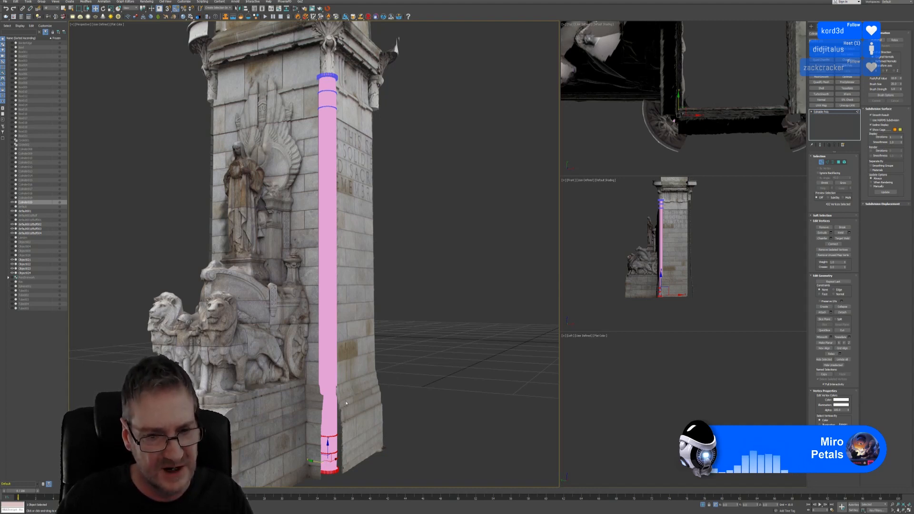
pyautogui.scroll(4, 402, 348)
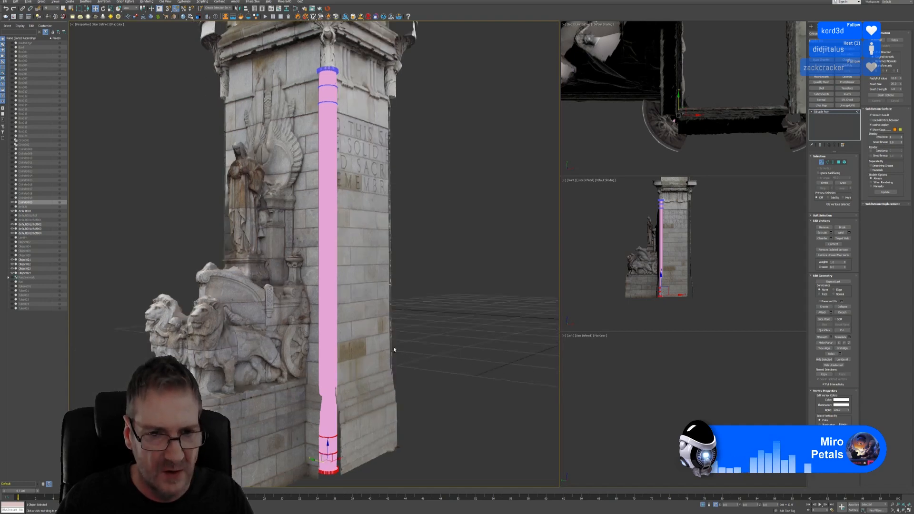
# Raise the column's lower vertices so the shaft ends level with the top of the sculpture's pedestal, and finish vertex editing
pyautogui.keyDown('alt'); pyautogui.moveTo(376, 353); pyautogui.dragTo(400, 343, button='middle'); pyautogui.keyUp('alt')
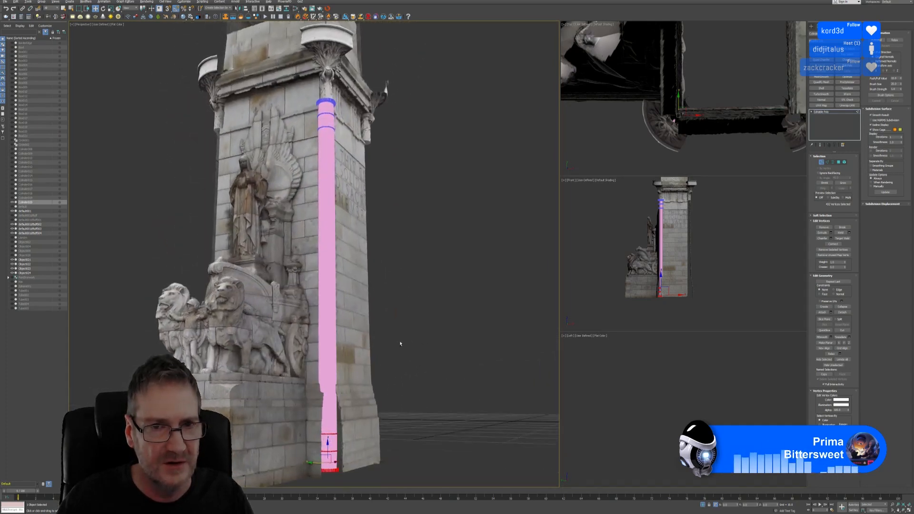
pyautogui.moveTo(414, 292)
pyautogui.keyDown('alt'); pyautogui.mouseDown(button='middle')
pyautogui.moveTo(394, 307)
pyautogui.moveTo(408, 294)
pyautogui.mouseUp(button='middle'); pyautogui.keyUp('alt')
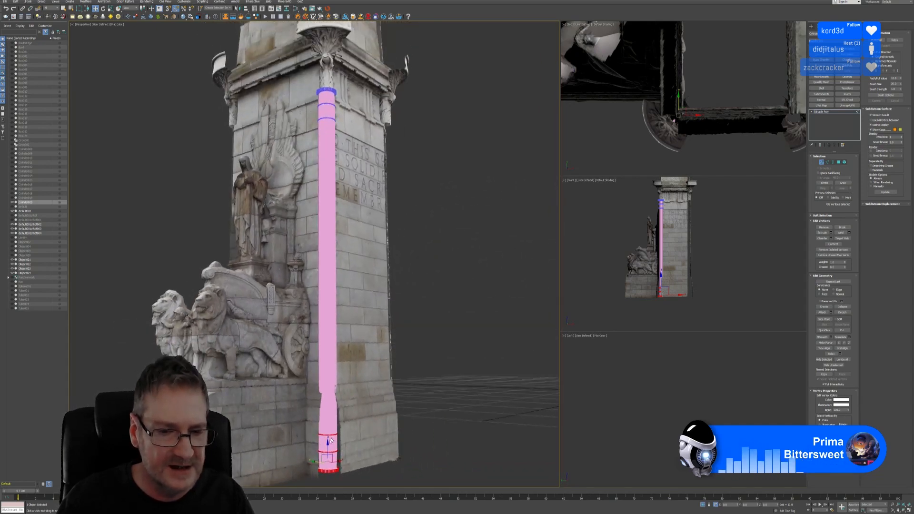
pyautogui.moveTo(328, 445); pyautogui.dragTo(351, 364)
pyautogui.moveTo(429, 329)
pyautogui.keyDown('alt'); pyautogui.mouseDown(button='middle')
pyautogui.moveTo(408, 334)
pyautogui.moveTo(441, 331)
pyautogui.moveTo(423, 337)
pyautogui.mouseUp(button='middle'); pyautogui.keyUp('alt')
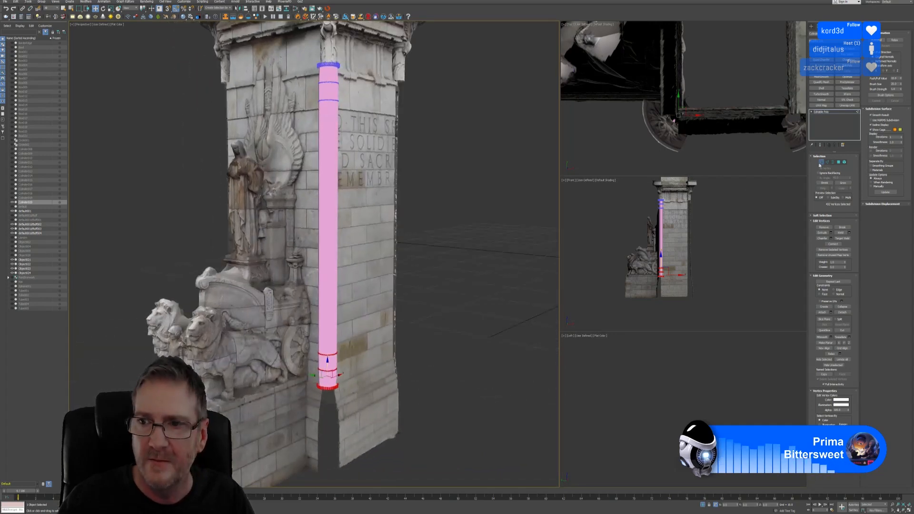
pyautogui.click(821, 162)
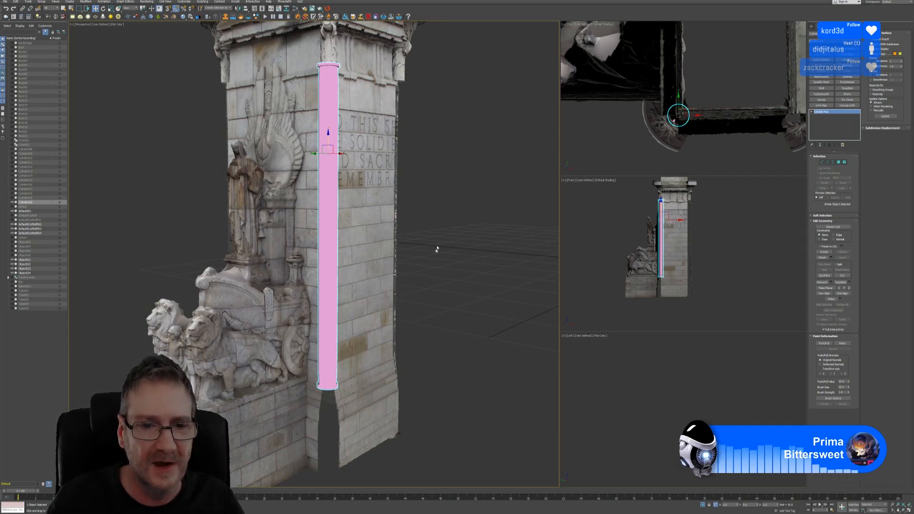
# Nudge the column's bottom vertices slightly higher to line its base up with the wall's stone courses, and finish vertex editing
pyautogui.keyDown('alt'); pyautogui.moveTo(438, 249); pyautogui.dragTo(388, 221, button='middle'); pyautogui.keyUp('alt')
pyautogui.moveTo(398, 333); pyautogui.dragTo(418, 246, button='middle')
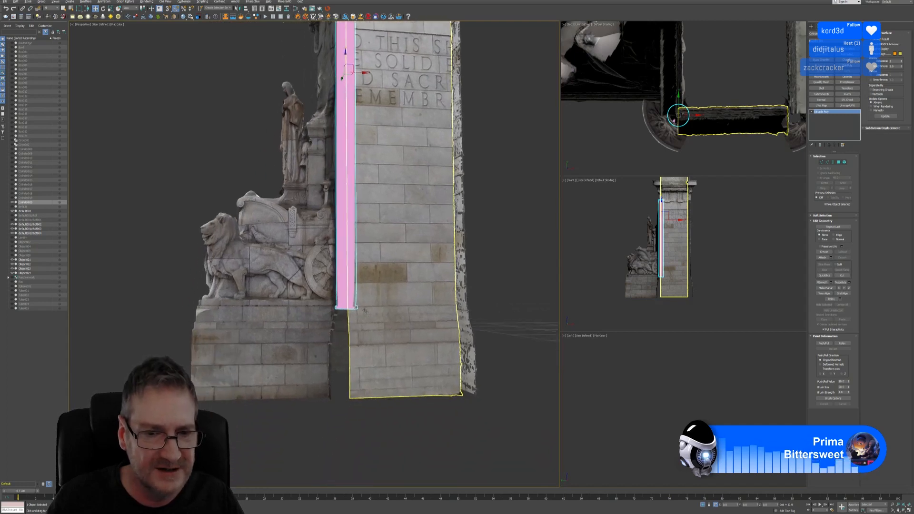
pyautogui.scroll(5, 365, 311)
pyautogui.keyDown('alt'); pyautogui.moveTo(379, 305); pyautogui.dragTo(399, 288, button='middle'); pyautogui.keyUp('alt')
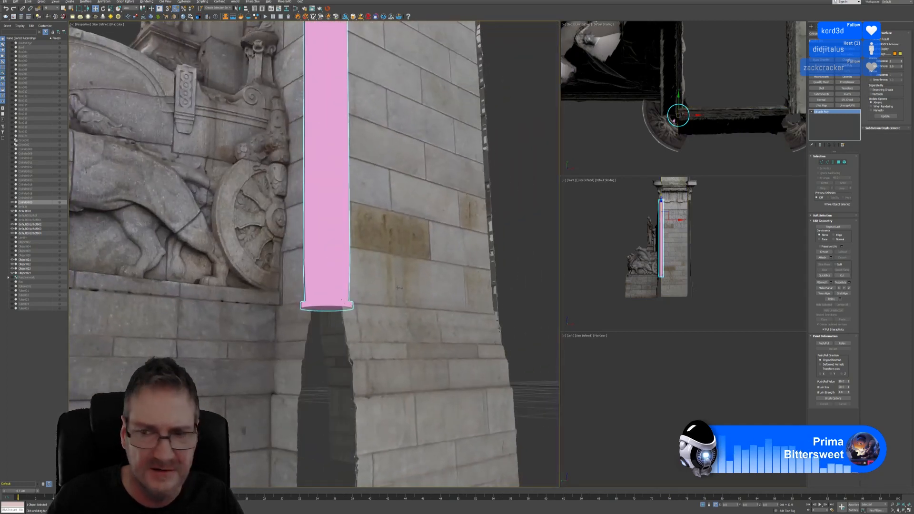
pyautogui.click(822, 161)
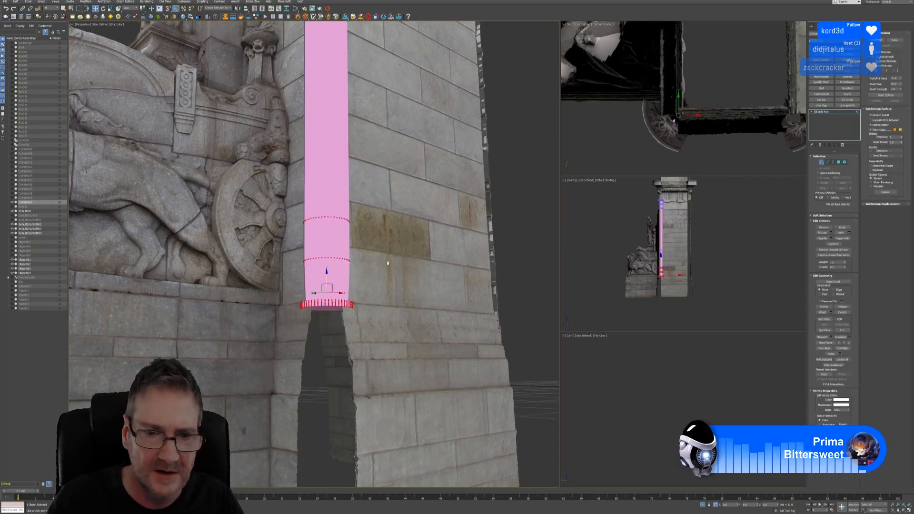
pyautogui.moveTo(326, 278); pyautogui.dragTo(333, 274)
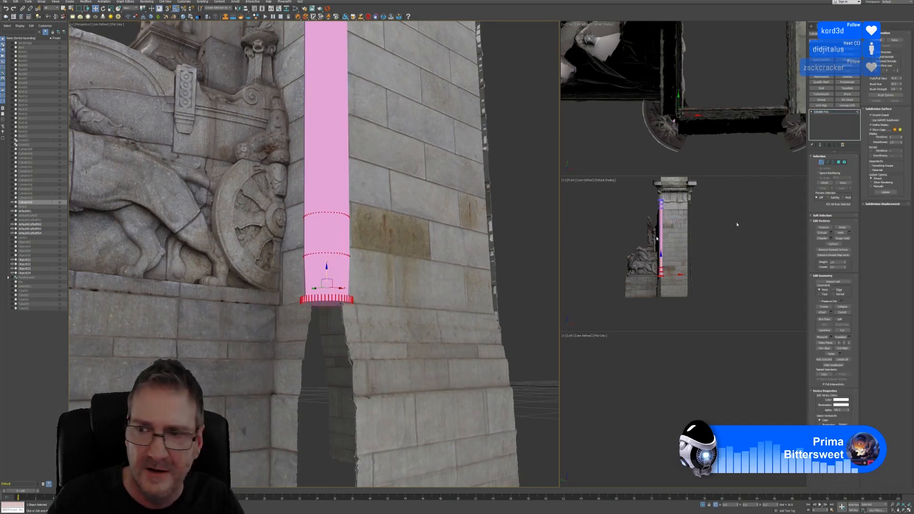
pyautogui.click(822, 162)
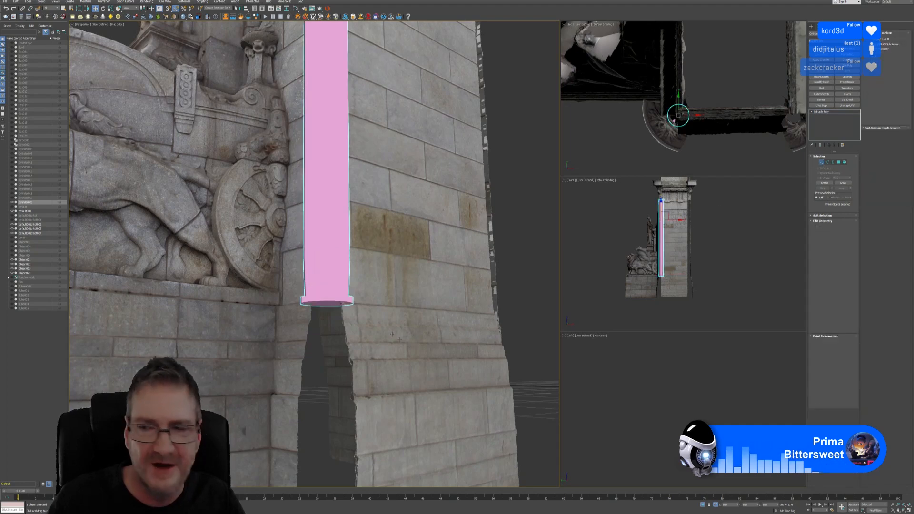
# Send the selected column to the external UV unwrapping program through the Unfold3D Bridge
pyautogui.click(463, 243)
pyautogui.keyDown('alt'); pyautogui.moveTo(465, 243); pyautogui.dragTo(443, 261, button='middle'); pyautogui.keyUp('alt')
pyautogui.scroll(-5, 443, 262)
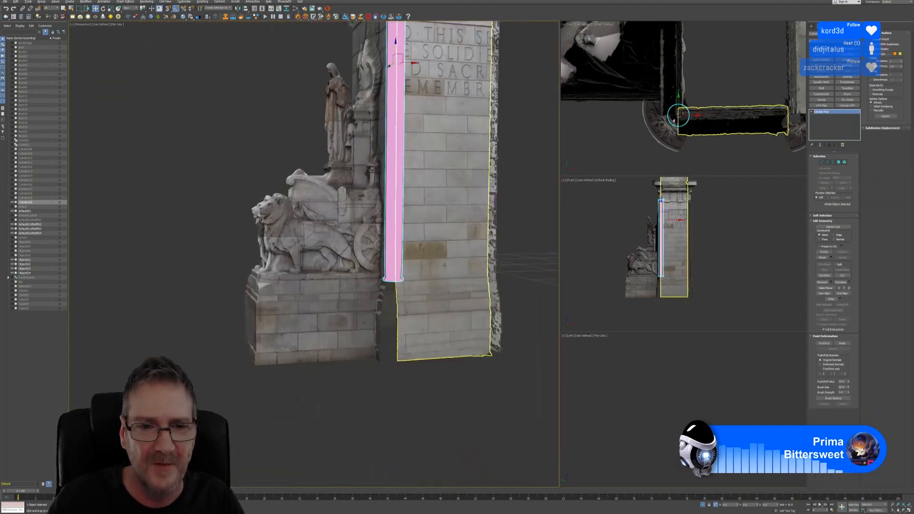
pyautogui.keyDown('alt'); pyautogui.moveTo(414, 221); pyautogui.dragTo(409, 295, button='middle'); pyautogui.keyUp('alt')
pyautogui.scroll(-2, 409, 295)
pyautogui.keyDown('alt'); pyautogui.moveTo(427, 203); pyautogui.dragTo(461, 214, button='middle'); pyautogui.keyUp('alt')
pyautogui.scroll(2, 391, 180)
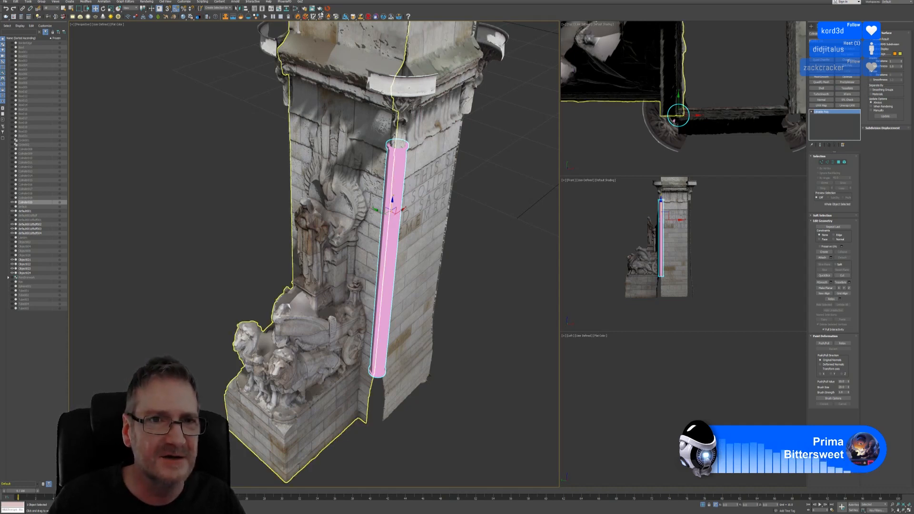
pyautogui.click(320, 16)
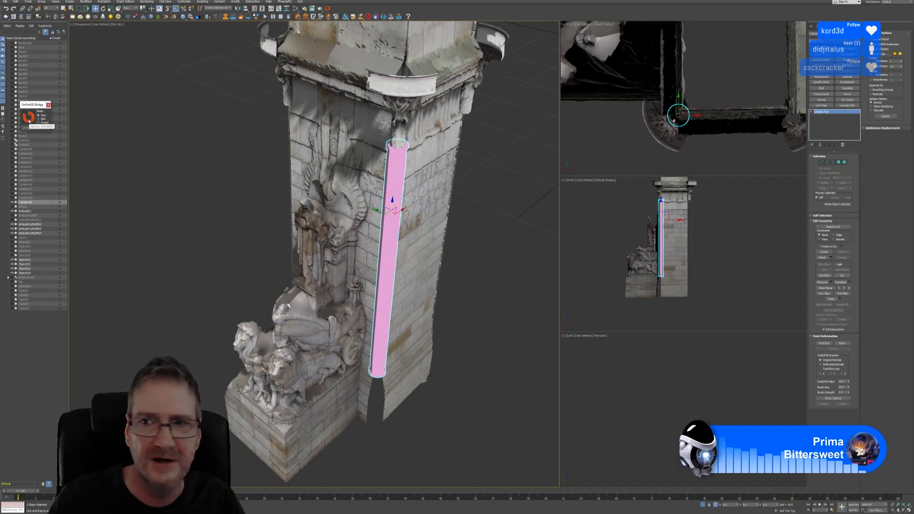
pyautogui.click(29, 120)
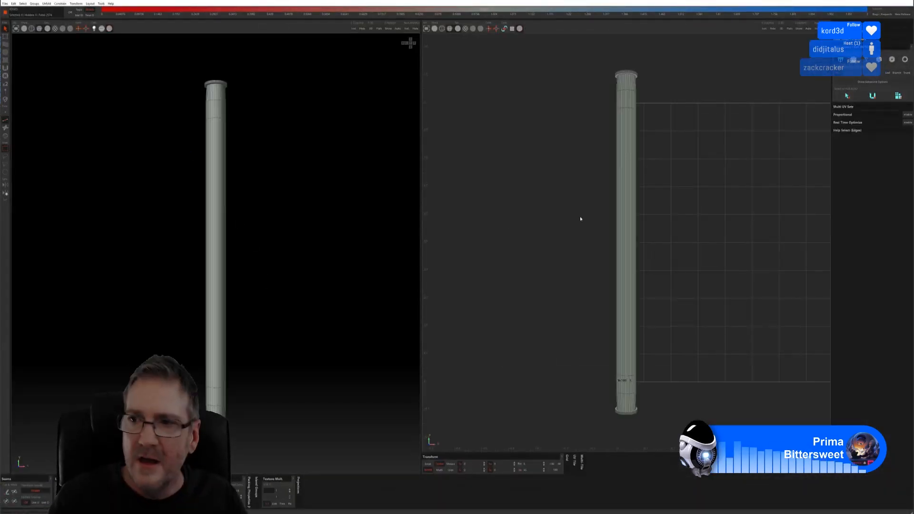
# Auto-select seam edges along the column, unfold its UVs along them and pack the resulting islands
pyautogui.click(848, 98)
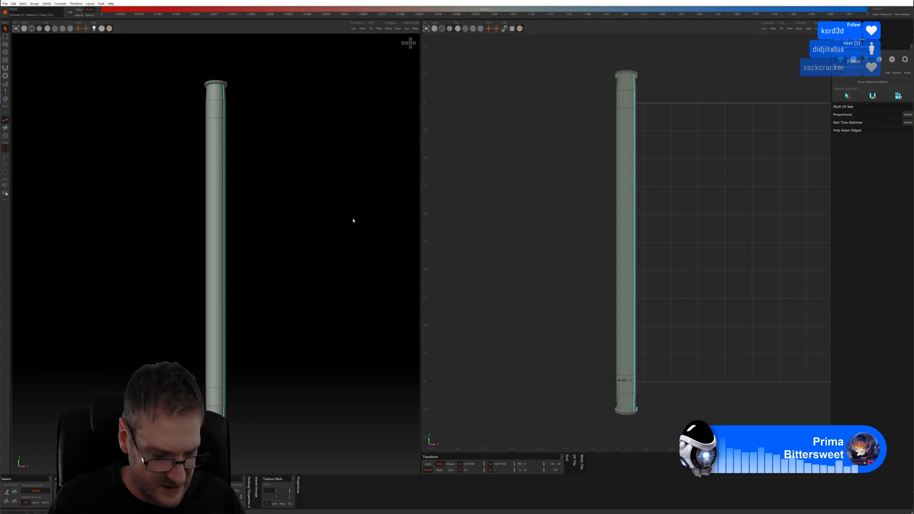
pyautogui.moveTo(320, 215)
pyautogui.mouseDown(button='middle')
pyautogui.moveTo(292, 249)
pyautogui.moveTo(203, 237)
pyautogui.moveTo(383, 225)
pyautogui.moveTo(315, 231)
pyautogui.mouseUp(button='middle')
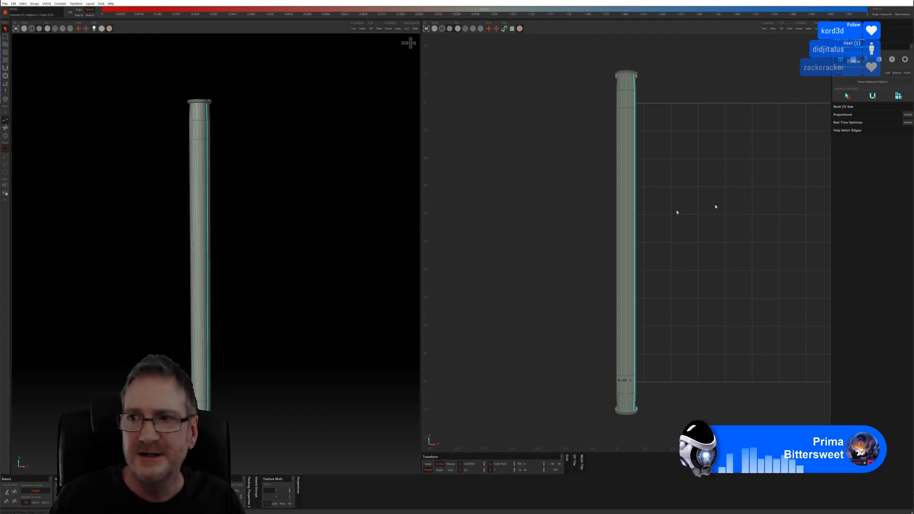
pyautogui.click(873, 96)
pyautogui.click(899, 96)
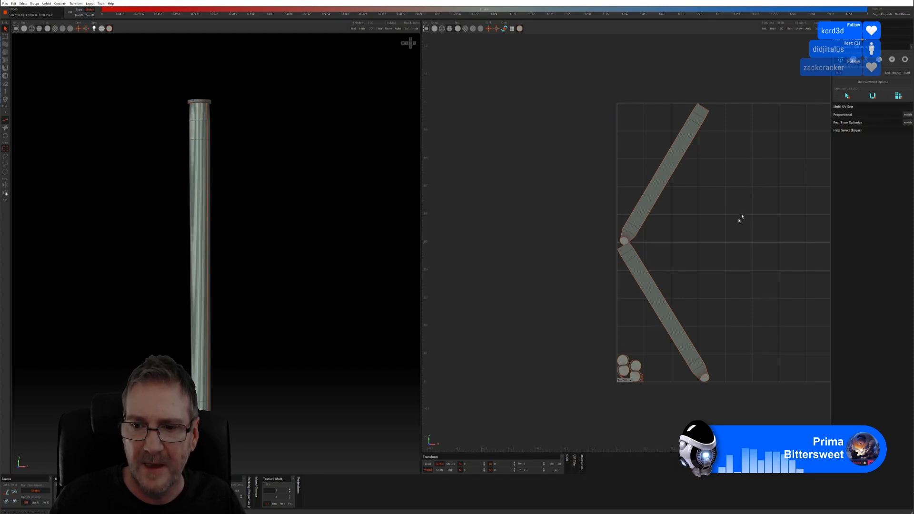
# Cut the edges joining the round cap to the shaft island, unfold the UVs and repack the islands
pyautogui.scroll(5, 628, 244)
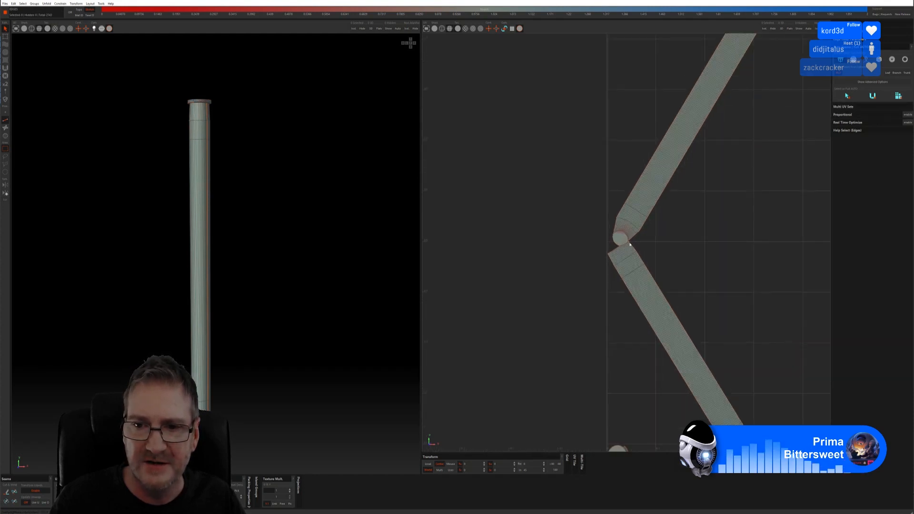
pyautogui.scroll(4, 631, 243)
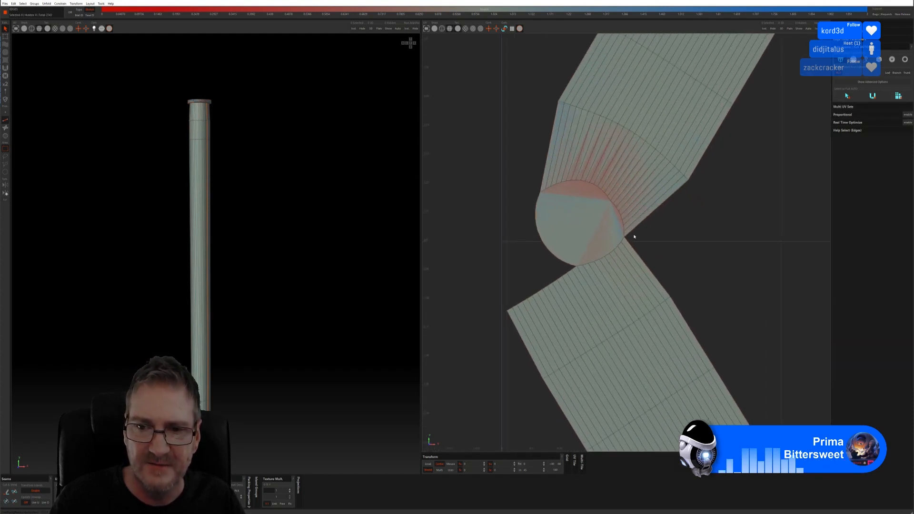
pyautogui.scroll(2, 633, 238)
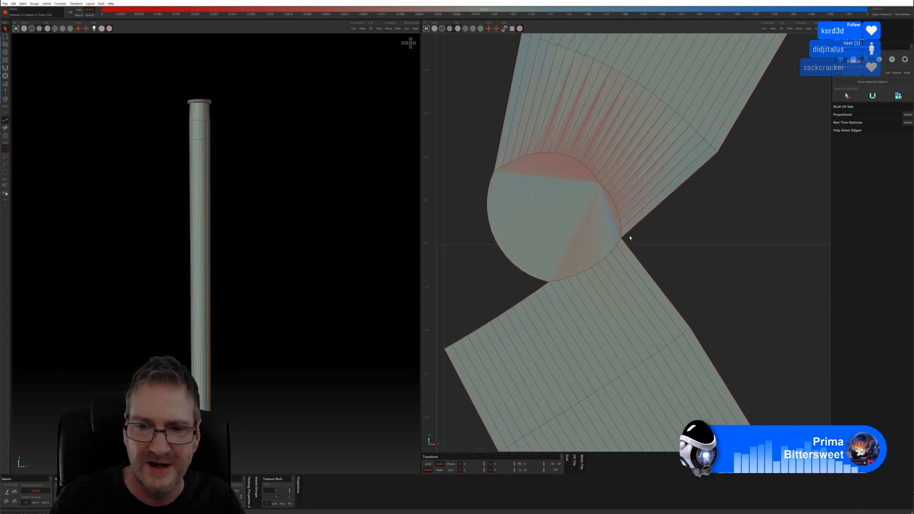
pyautogui.click(556, 282)
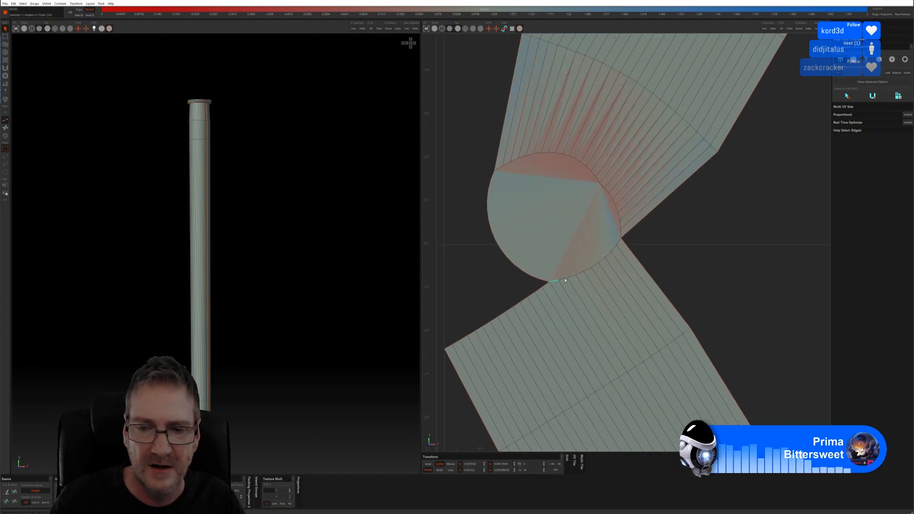
pyautogui.keyDown('shift'); pyautogui.click(577, 276); pyautogui.keyUp('shift')
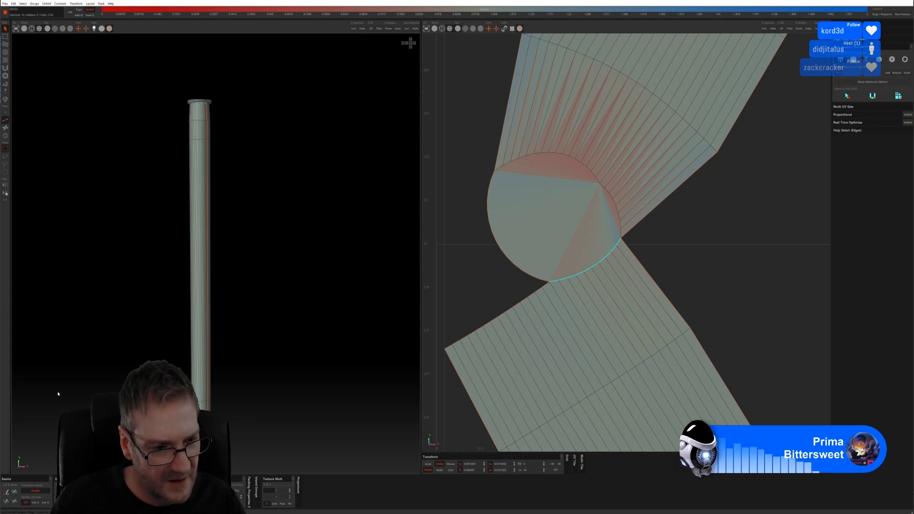
pyautogui.click(6, 492)
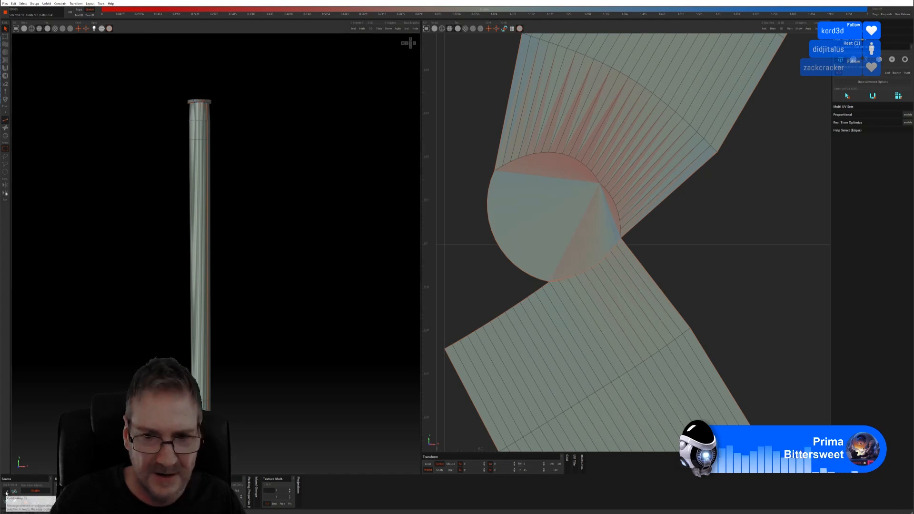
pyautogui.press('u')
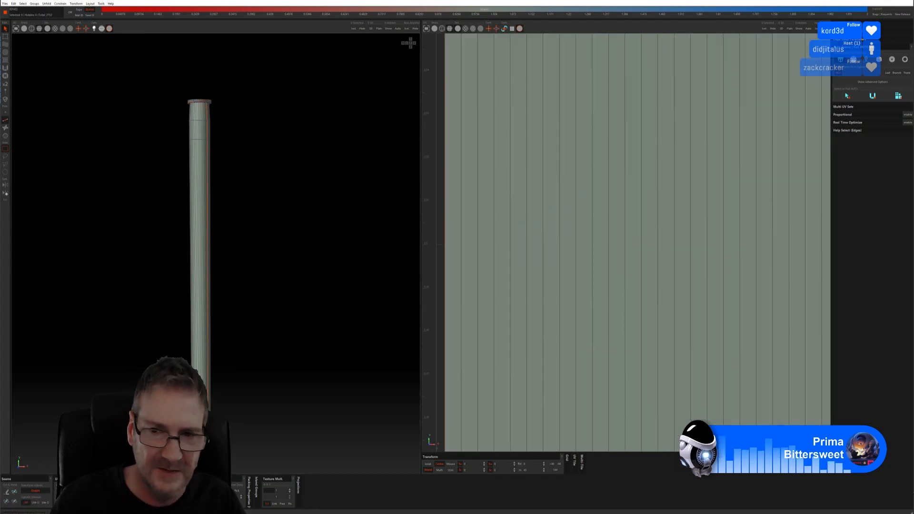
pyautogui.press('p')
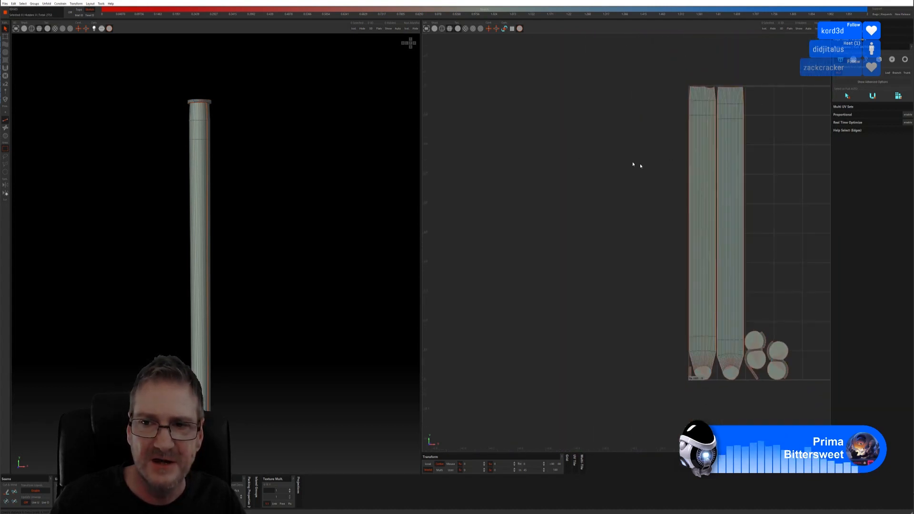
# Save the packed UV layout and return to 3ds Max with the column's new UVs
pyautogui.scroll(-1, 664, 160)
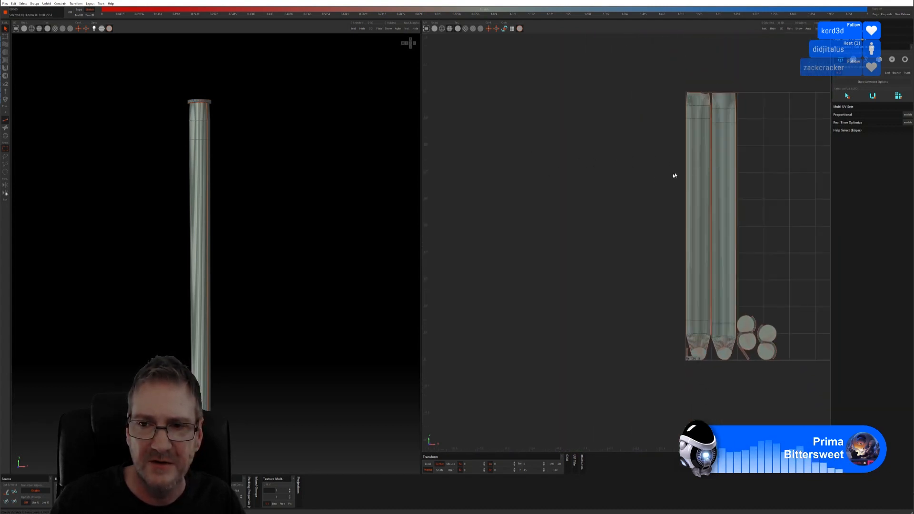
pyautogui.scroll(-4, 594, 283)
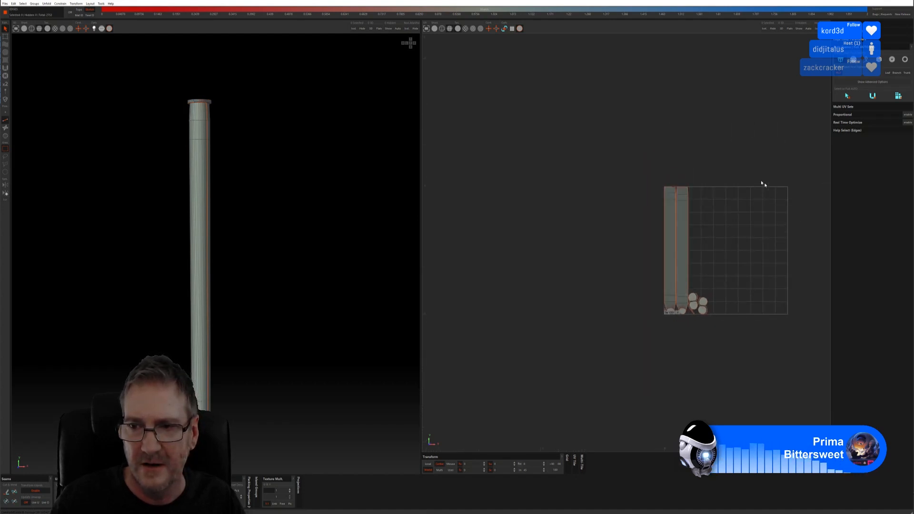
pyautogui.scroll(2, 737, 238)
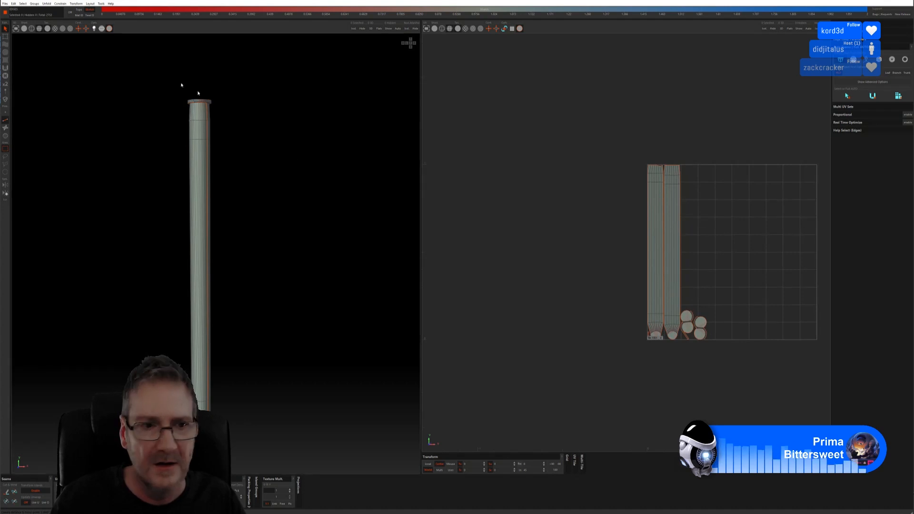
pyautogui.click(5, 3)
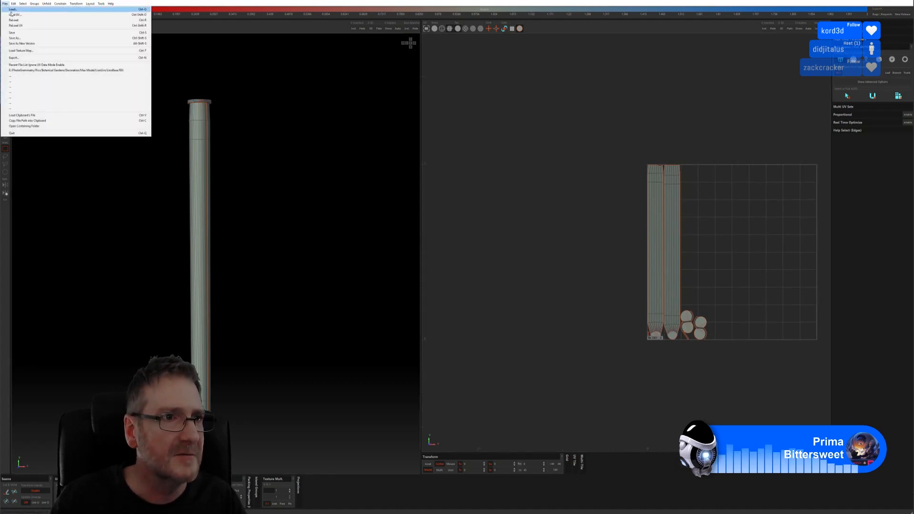
pyautogui.click(19, 32)
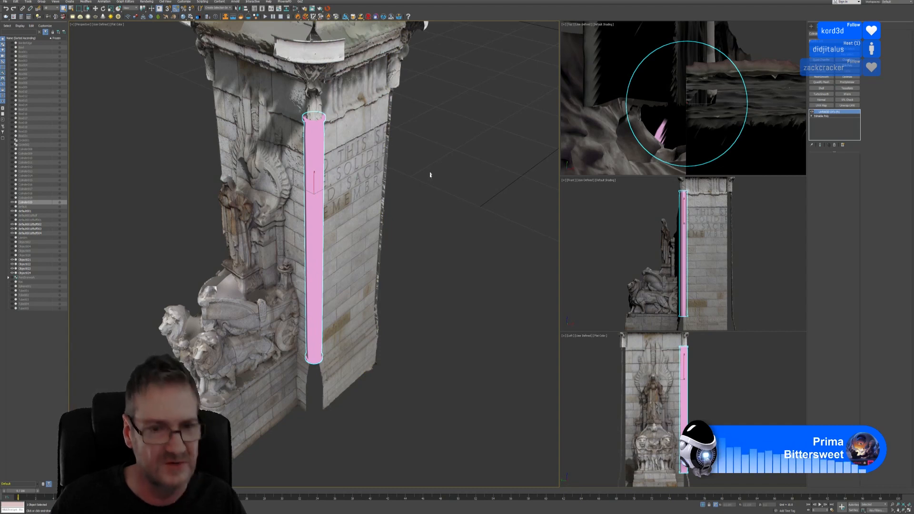
# Clone the column in the Top view by moving a copy to the tower corner on the other side of the sculpture
pyautogui.scroll(-4, 697, 91)
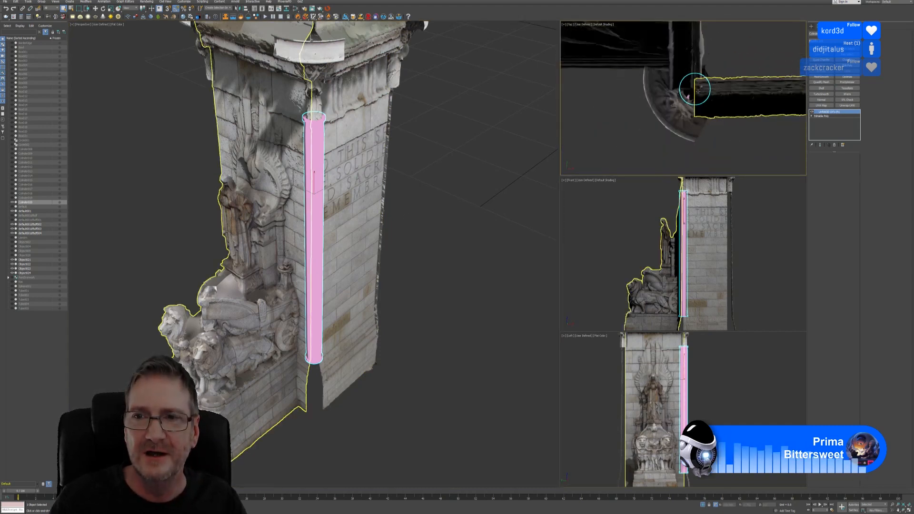
pyautogui.scroll(-5, 698, 90)
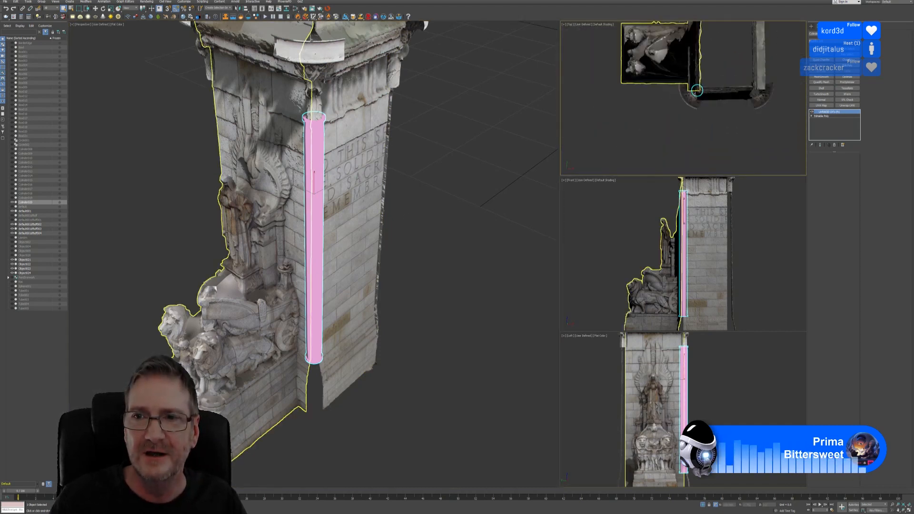
pyautogui.click(95, 8)
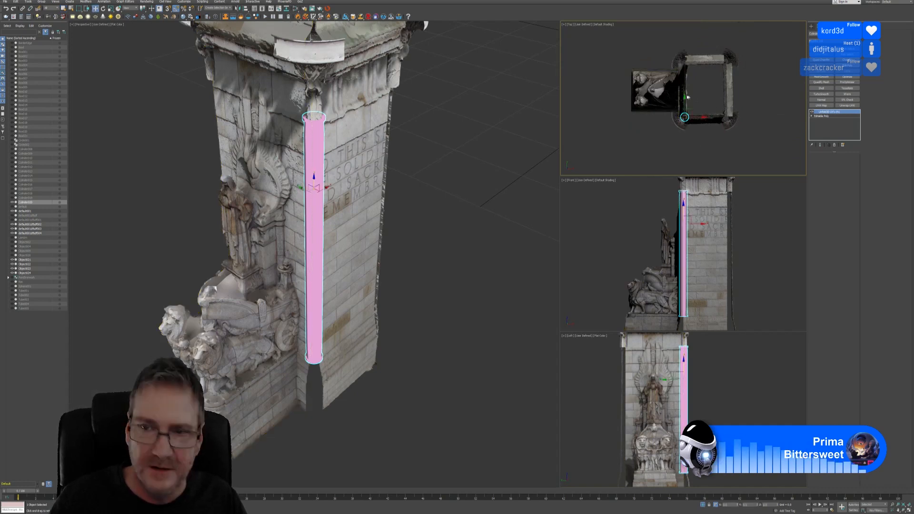
pyautogui.keyDown('shift'); pyautogui.moveTo(685, 99); pyautogui.dragTo(693, 46); pyautogui.keyUp('shift')
pyautogui.click(447, 276)
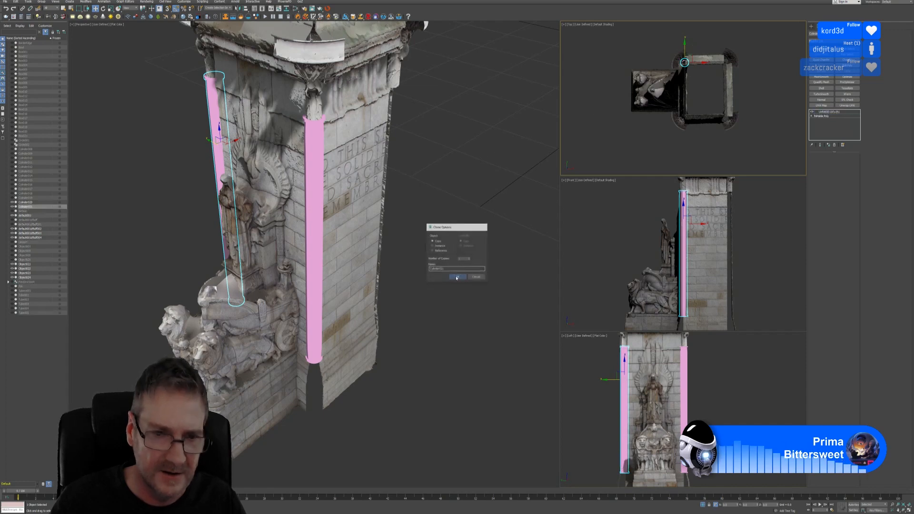
pyautogui.moveTo(206, 246)
pyautogui.keyDown('alt'); pyautogui.mouseDown(button='middle')
pyautogui.moveTo(267, 218)
pyautogui.moveTo(257, 213)
pyautogui.moveTo(235, 225)
pyautogui.mouseUp(button='middle'); pyautogui.keyUp('alt')
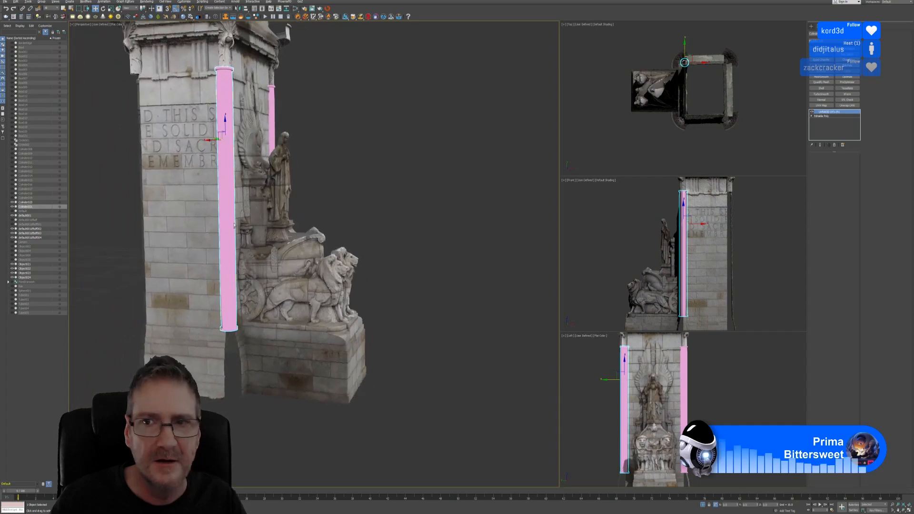
pyautogui.moveTo(747, 89); pyautogui.dragTo(724, 93, button='middle')
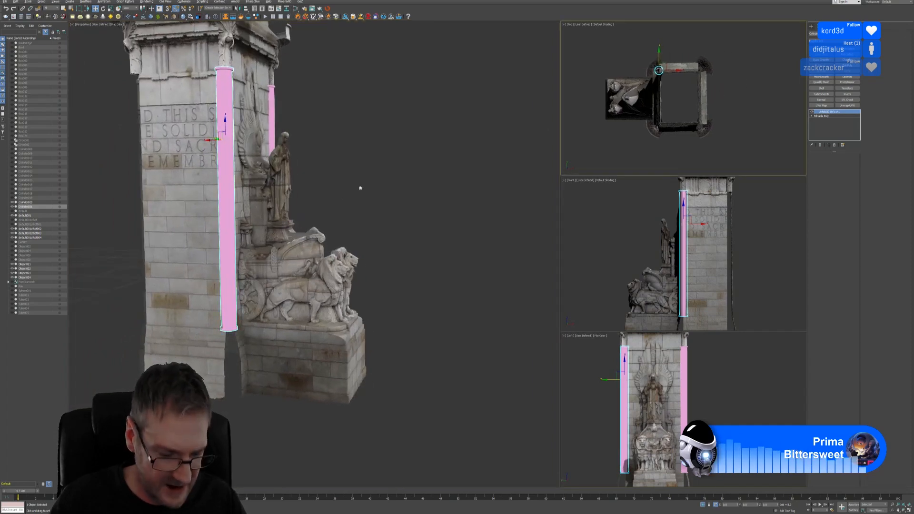
# Clone the selected column in the Top view by moving a copy along the wall to the tower's rear corner
pyautogui.keyDown('alt'); pyautogui.moveTo(363, 170); pyautogui.dragTo(332, 144, button='middle'); pyautogui.keyUp('alt')
pyautogui.moveTo(725, 80); pyautogui.dragTo(705, 92, button='middle')
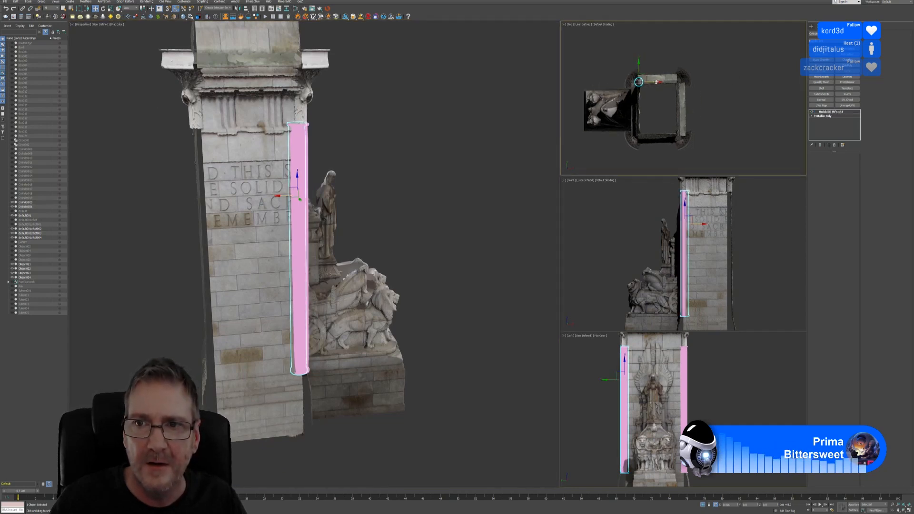
pyautogui.keyDown('shift'); pyautogui.moveTo(652, 87); pyautogui.dragTo(694, 81); pyautogui.keyUp('shift')
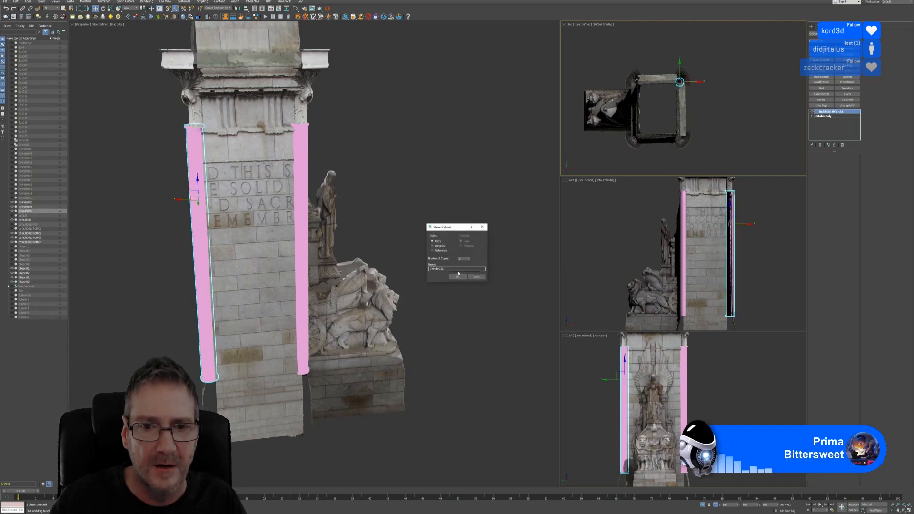
pyautogui.click(458, 278)
# Nudge the new rear column slightly inward so it sits under its capital and against the adjoining walls
pyautogui.keyDown('alt'); pyautogui.moveTo(345, 156); pyautogui.dragTo(373, 168, button='middle'); pyautogui.keyUp('alt')
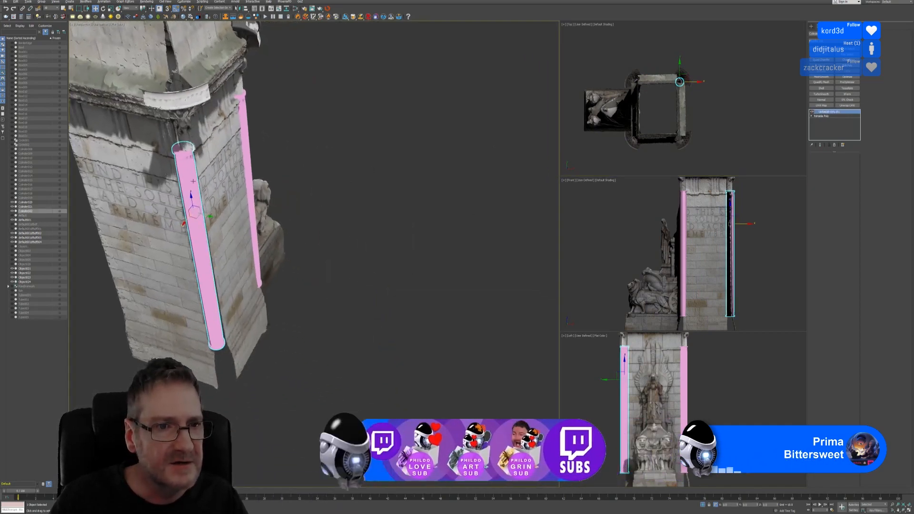
pyautogui.scroll(3, 178, 154)
pyautogui.moveTo(254, 286)
pyautogui.mouseDown()
pyautogui.moveTo(262, 288)
pyautogui.moveTo(245, 289)
pyautogui.mouseUp()
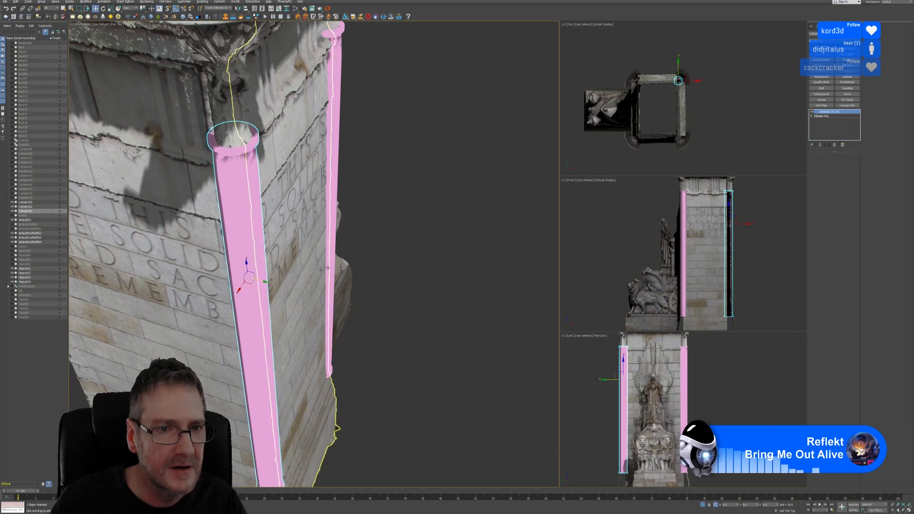
pyautogui.keyDown('alt'); pyautogui.moveTo(264, 282); pyautogui.dragTo(369, 221, button='middle'); pyautogui.keyUp('alt')
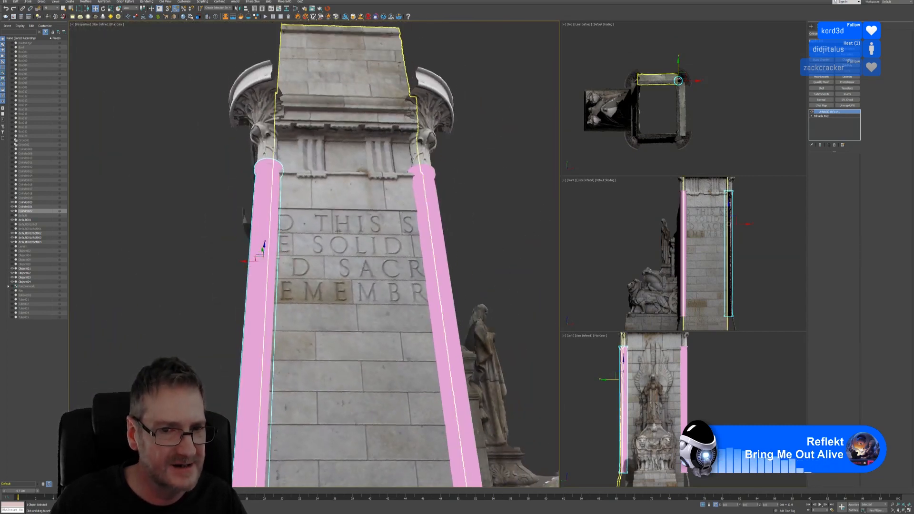
pyautogui.scroll(-4, 319, 288)
pyautogui.moveTo(458, 286)
pyautogui.keyDown('alt'); pyautogui.mouseDown(button='middle')
pyautogui.moveTo(418, 289)
pyautogui.moveTo(487, 299)
pyautogui.moveTo(372, 251)
pyautogui.moveTo(233, 249)
pyautogui.moveTo(267, 242)
pyautogui.moveTo(259, 245)
pyautogui.mouseUp(button='middle'); pyautogui.keyUp('alt')
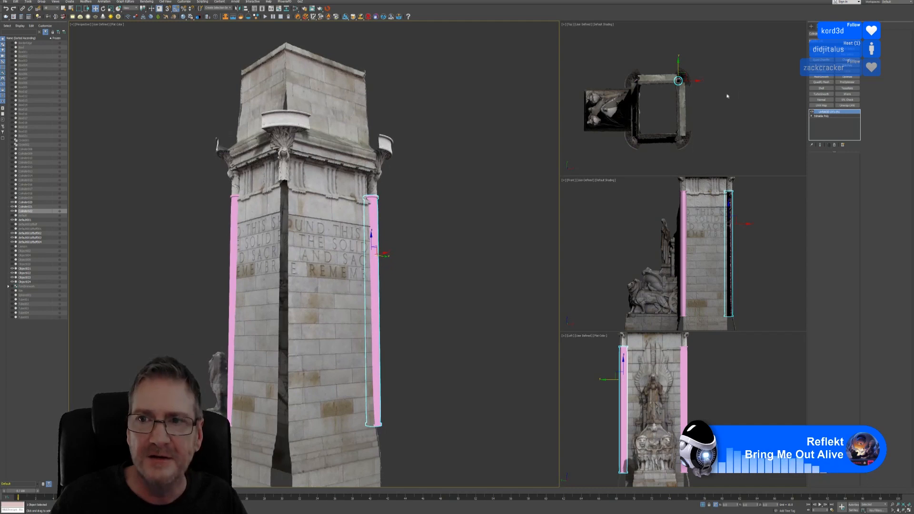
# Clone the rear column in the Top view by moving a copy to the remaining open tower corner
pyautogui.moveTo(718, 97); pyautogui.dragTo(717, 96, button='middle')
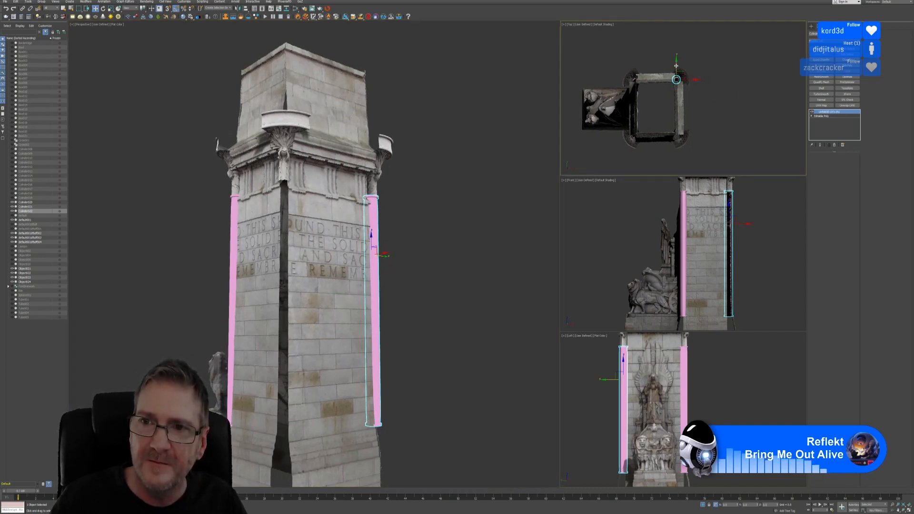
pyautogui.keyDown('shift'); pyautogui.moveTo(677, 66); pyautogui.dragTo(651, 139); pyautogui.keyUp('shift')
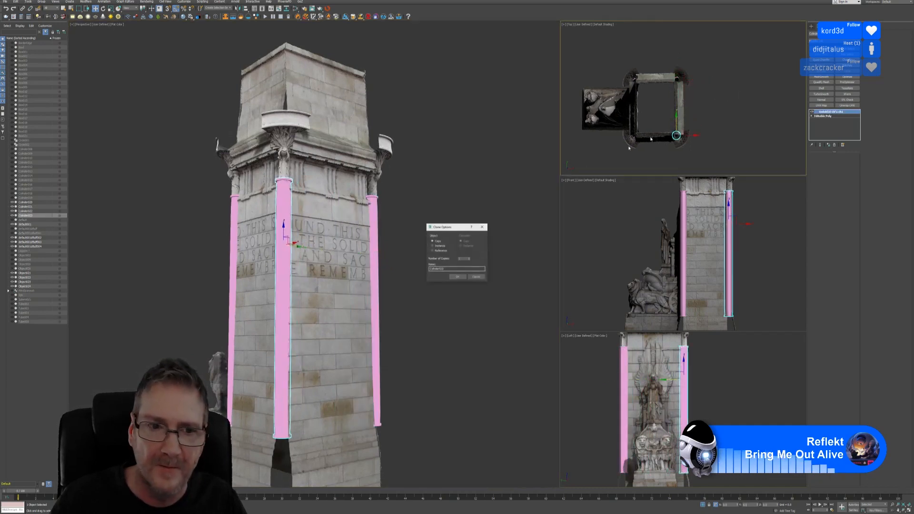
pyautogui.click(457, 276)
# Fine-tune the fourth column's position along both horizontal axes so it lines up beneath its capital
pyautogui.moveTo(302, 210)
pyautogui.keyDown('alt'); pyautogui.mouseDown(button='middle')
pyautogui.moveTo(304, 239)
pyautogui.moveTo(310, 202)
pyautogui.moveTo(359, 224)
pyautogui.mouseUp(button='middle'); pyautogui.keyUp('alt')
pyautogui.scroll(5, 280, 226)
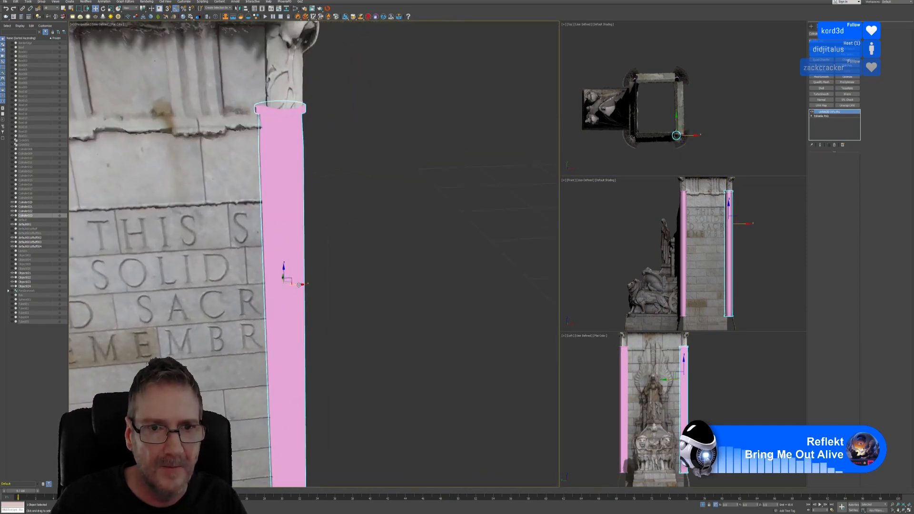
pyautogui.moveTo(299, 284); pyautogui.dragTo(303, 284)
pyautogui.keyDown('alt'); pyautogui.moveTo(348, 254); pyautogui.dragTo(322, 235, button='middle'); pyautogui.keyUp('alt')
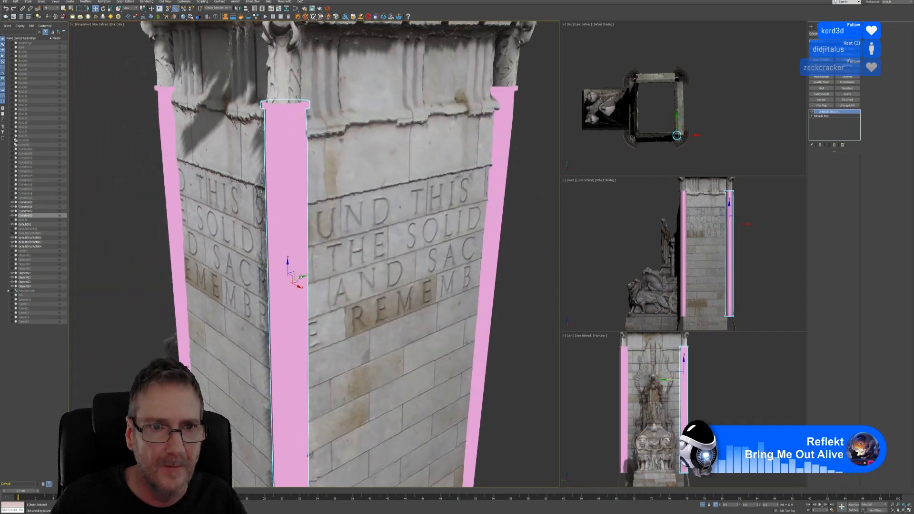
pyautogui.moveTo(301, 278); pyautogui.dragTo(300, 277)
pyautogui.keyDown('alt'); pyautogui.moveTo(370, 262); pyautogui.dragTo(424, 243, button='middle'); pyautogui.keyUp('alt')
pyautogui.scroll(-6, 424, 243)
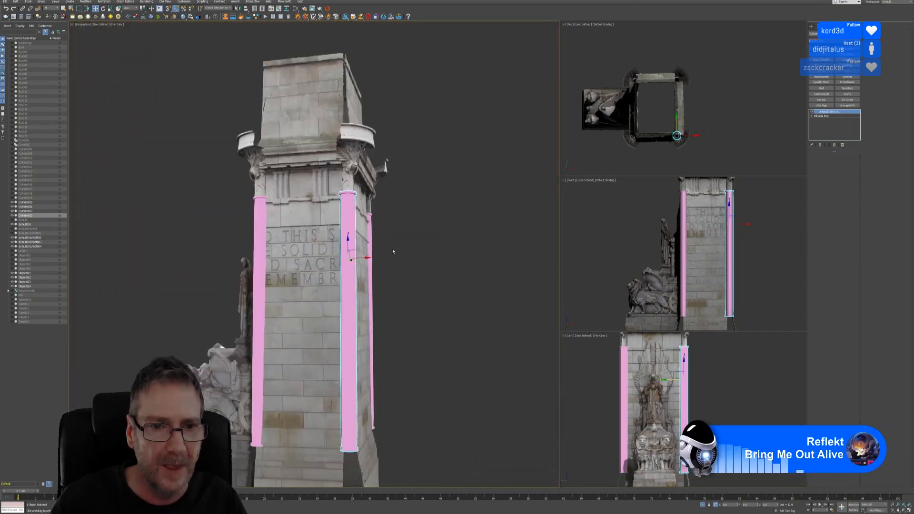
pyautogui.moveTo(409, 284)
pyautogui.keyDown('alt'); pyautogui.mouseDown(button='middle')
pyautogui.moveTo(430, 283)
pyautogui.moveTo(419, 287)
pyautogui.mouseUp(button='middle'); pyautogui.keyUp('alt')
pyautogui.scroll(-4, 416, 247)
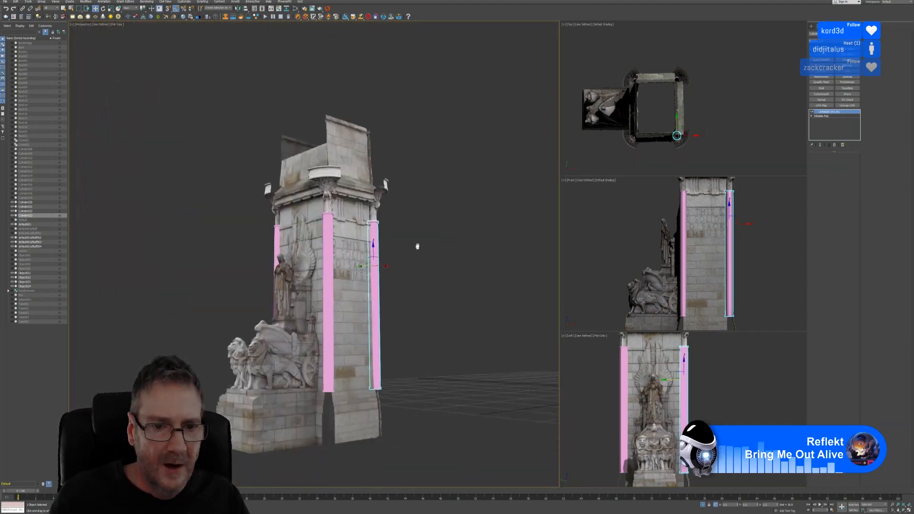
# Clear the column selection and save the scene
pyautogui.click(408, 222)
pyautogui.keyDown('alt'); pyautogui.moveTo(393, 220); pyautogui.dragTo(398, 225, button='middle'); pyautogui.keyUp('alt')
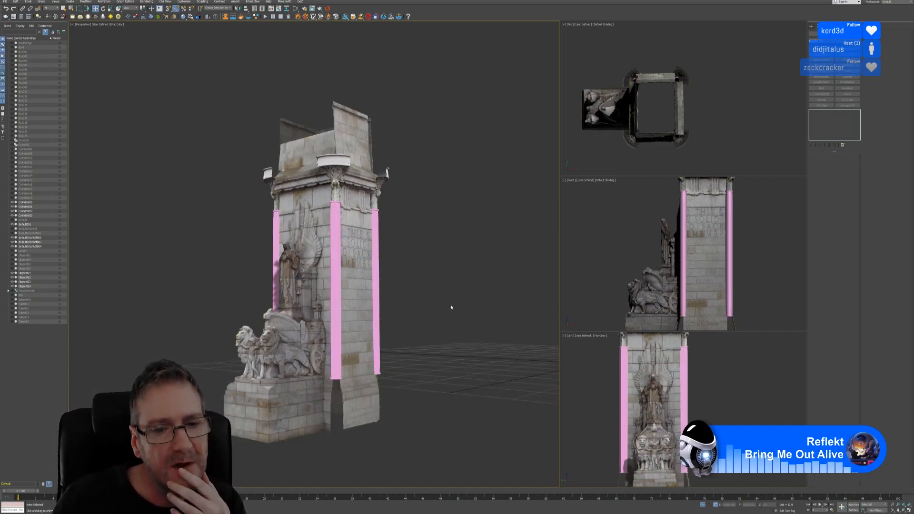
pyautogui.moveTo(437, 249); pyautogui.dragTo(438, 254, button='middle')
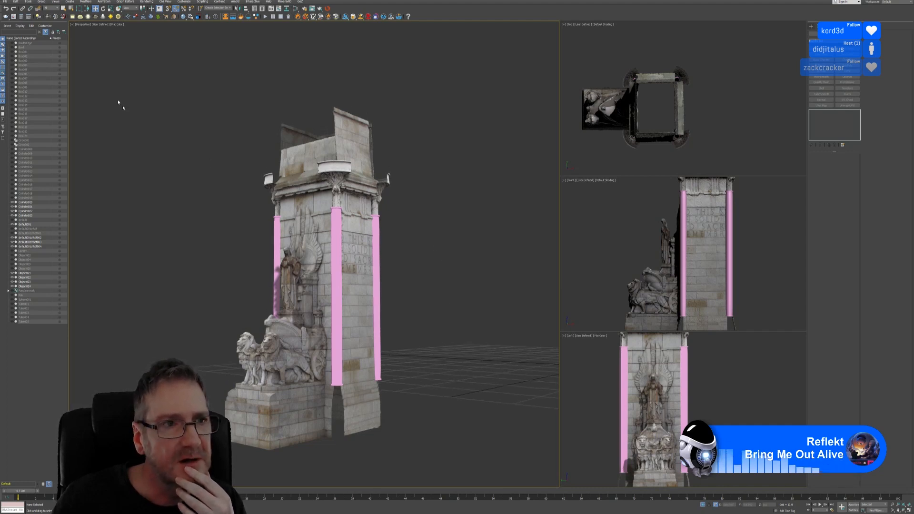
pyautogui.click(6, 4)
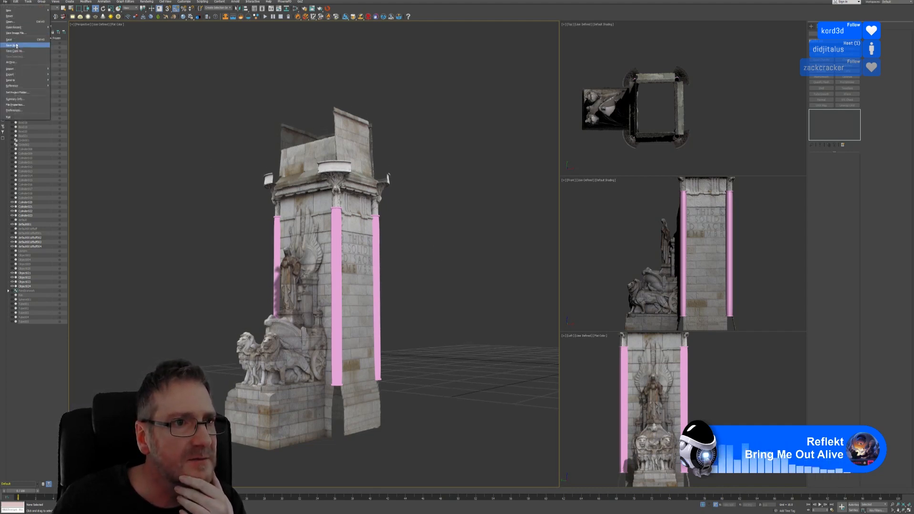
pyautogui.click(13, 40)
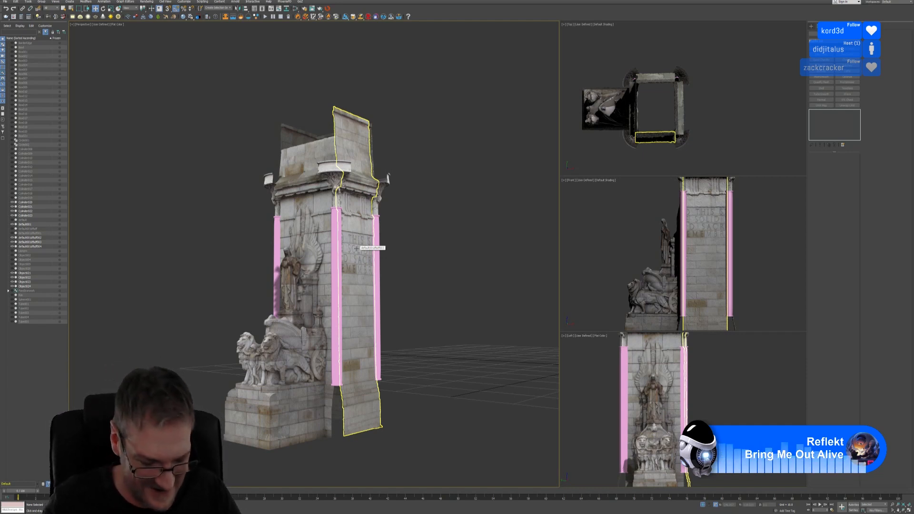
# Clone the front corner column beside the sculpture by moving a copy straight down towards the tower base
pyautogui.click(336, 374)
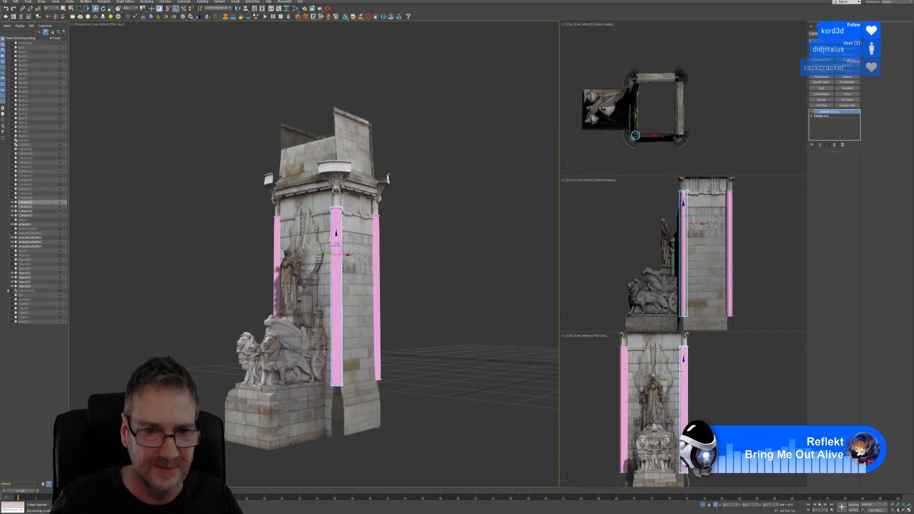
pyautogui.keyDown('shift'); pyautogui.moveTo(336, 240); pyautogui.dragTo(336, 320); pyautogui.keyUp('shift')
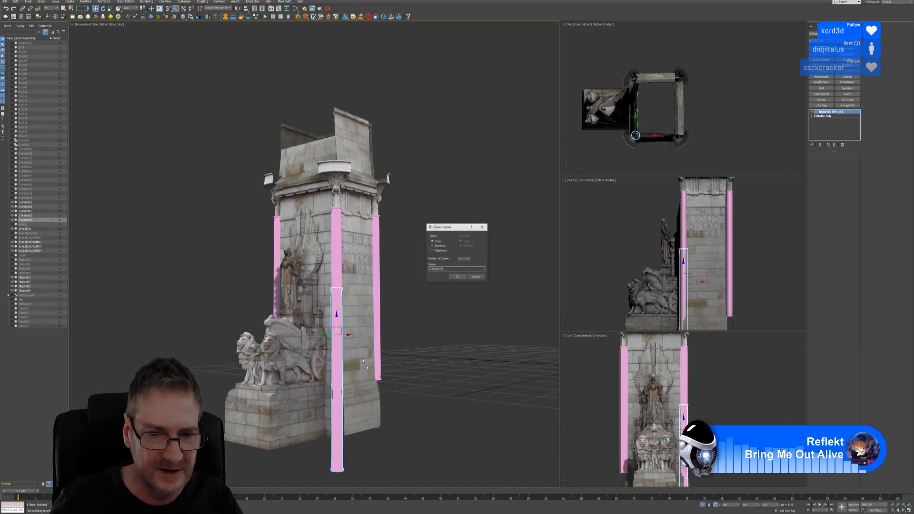
pyautogui.click(457, 277)
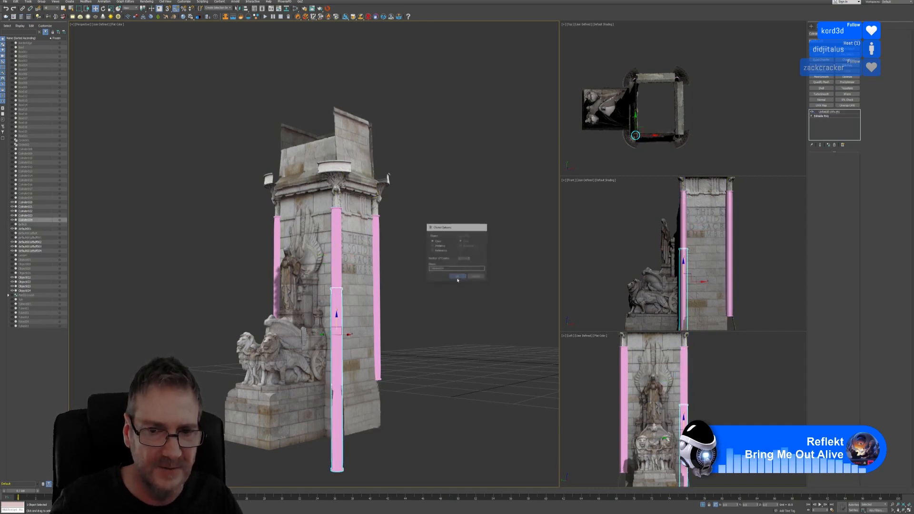
# Scale the lowered column copy up uniformly to make it thicker than the upper column, and shorten it slightly along its height
pyautogui.click(111, 9)
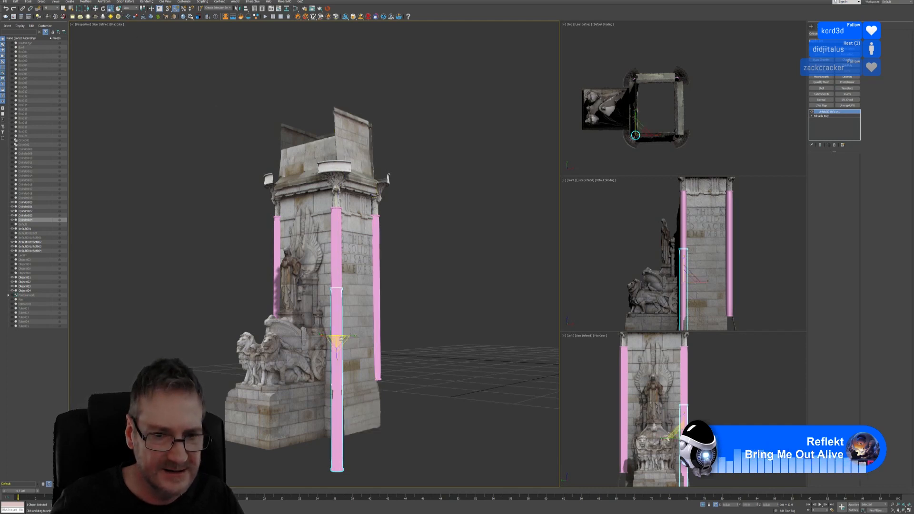
pyautogui.moveTo(336, 339); pyautogui.dragTo(356, 313)
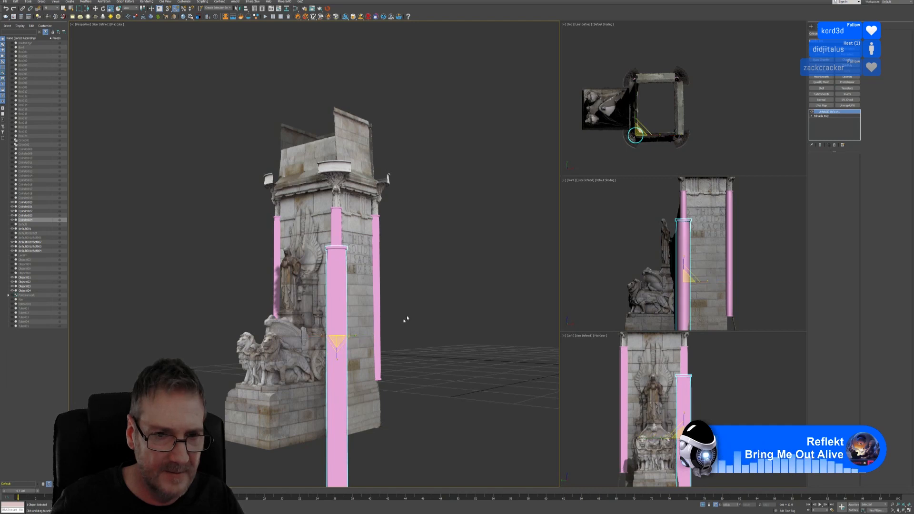
pyautogui.keyDown('alt'); pyautogui.moveTo(405, 318); pyautogui.dragTo(402, 243, button='middle'); pyautogui.keyUp('alt')
pyautogui.scroll(-3, 402, 244)
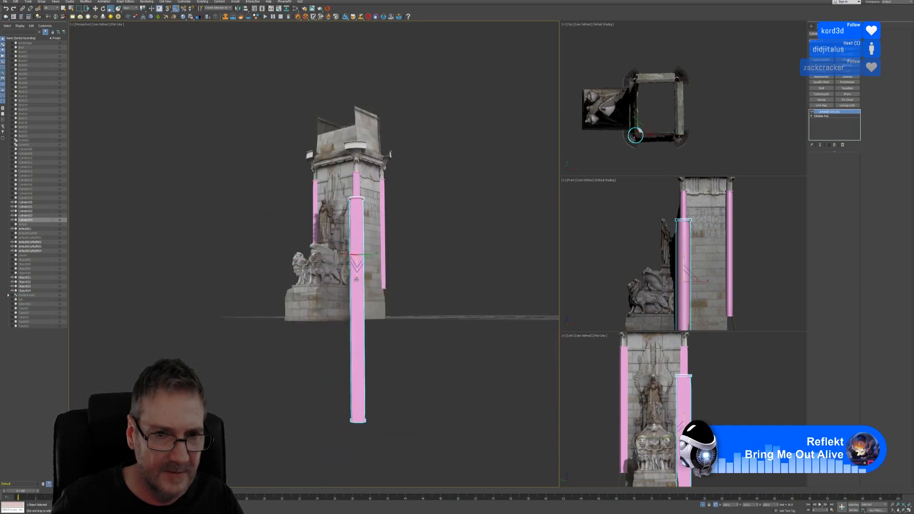
pyautogui.moveTo(356, 280)
pyautogui.mouseDown()
pyautogui.moveTo(357, 253)
pyautogui.moveTo(357, 274)
pyautogui.mouseUp()
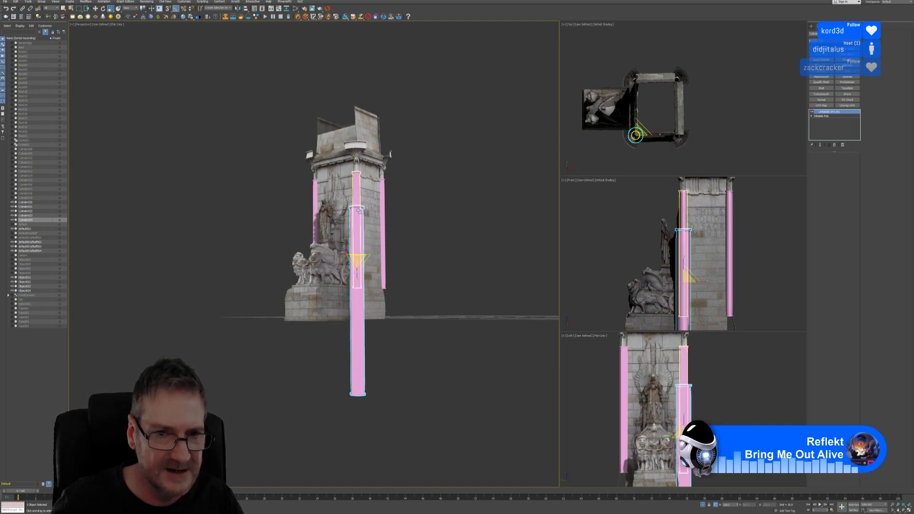
pyautogui.scroll(5, 352, 204)
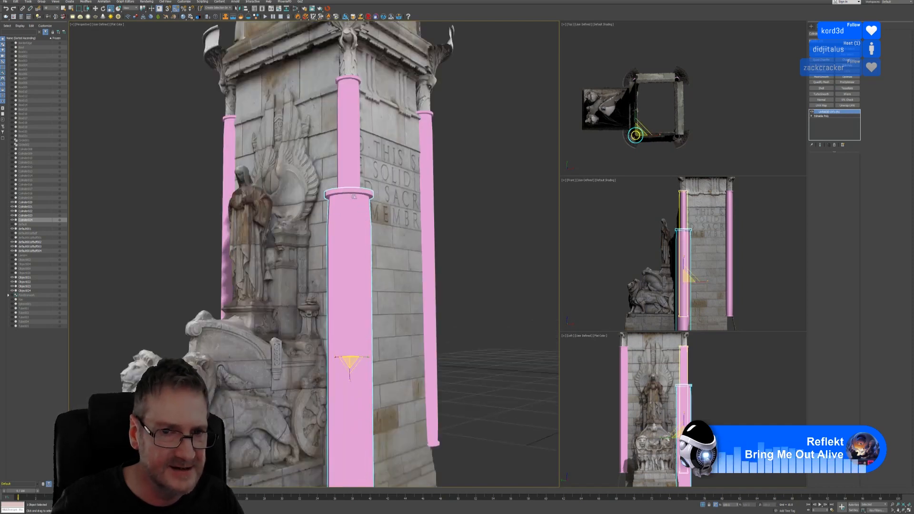
pyautogui.scroll(-6, 405, 275)
pyautogui.moveTo(405, 276); pyautogui.dragTo(391, 252, button='middle')
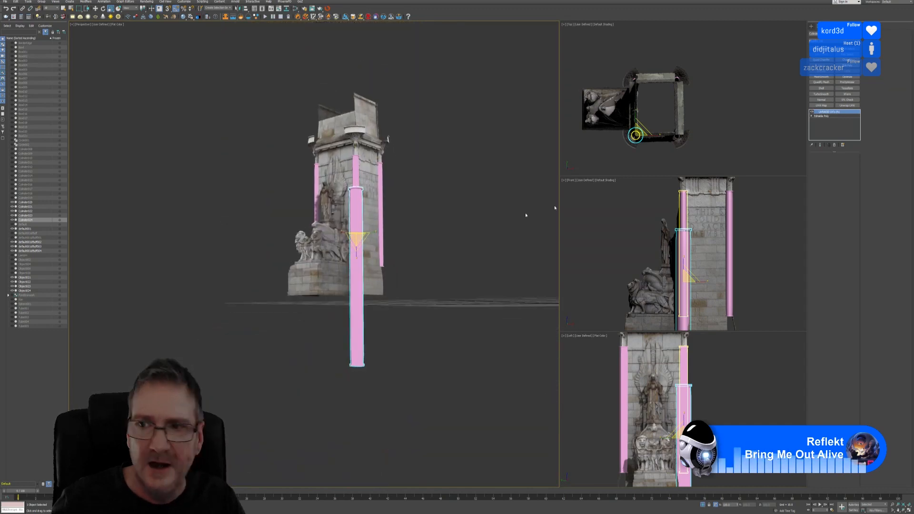
# Collapse the thicker column's modifier stack and raise its bottom vertex rings to roughly the level of the tower's base
pyautogui.rightClick(823, 114)
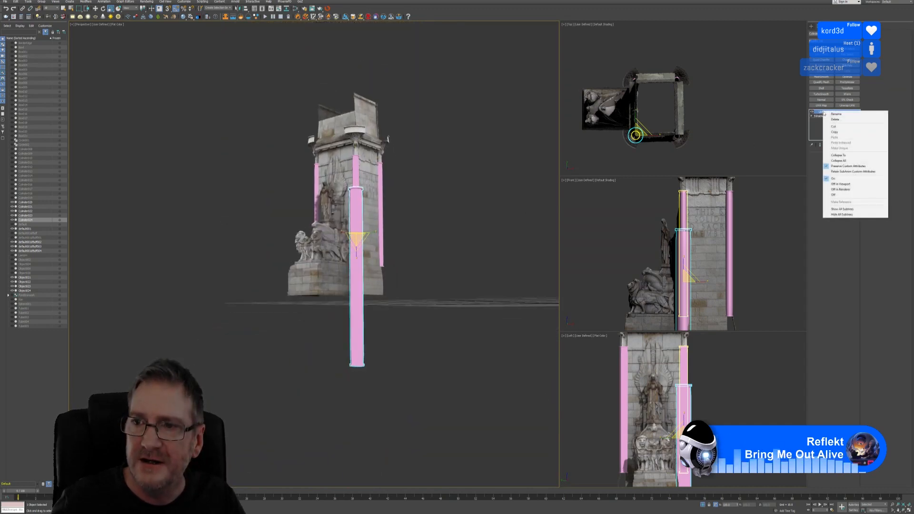
pyautogui.click(838, 158)
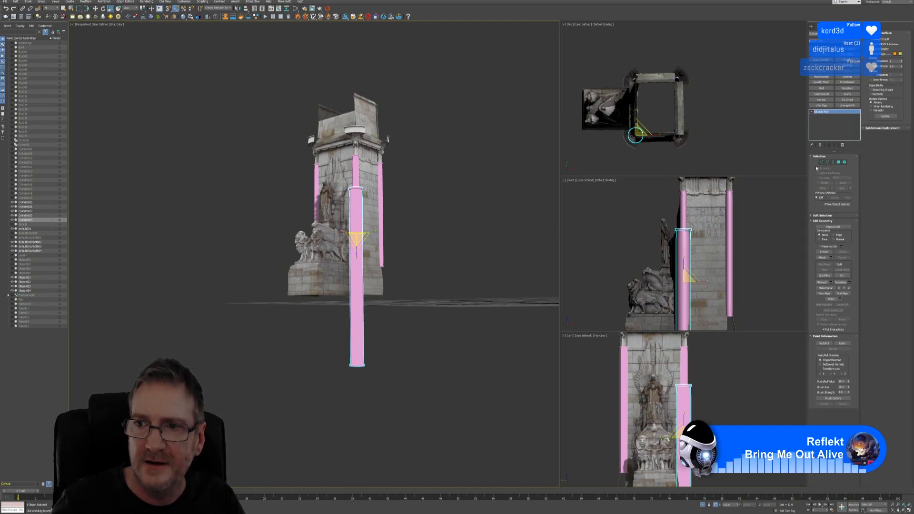
pyautogui.click(822, 162)
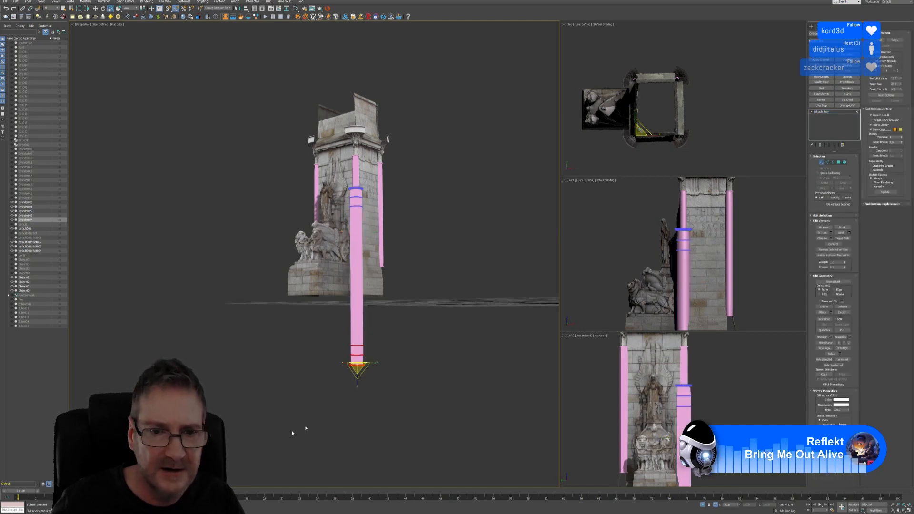
pyautogui.moveTo(287, 421); pyautogui.dragTo(395, 374)
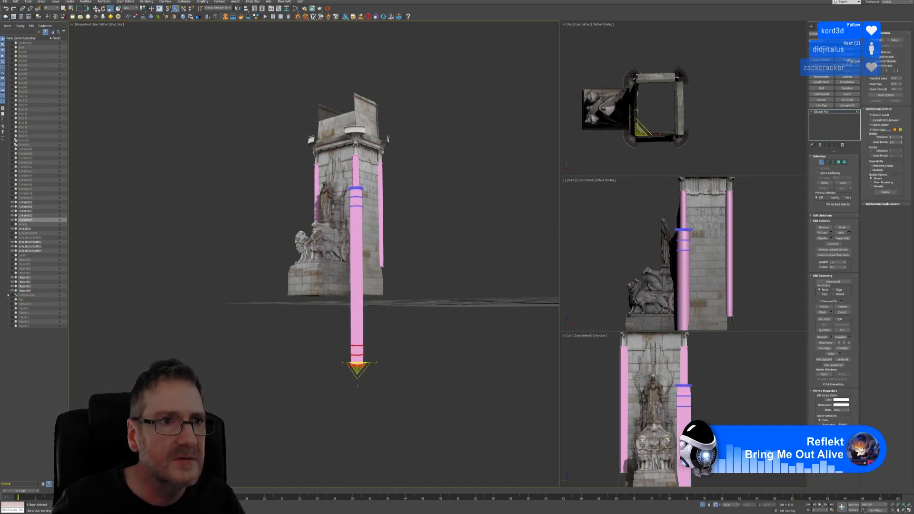
pyautogui.click(95, 9)
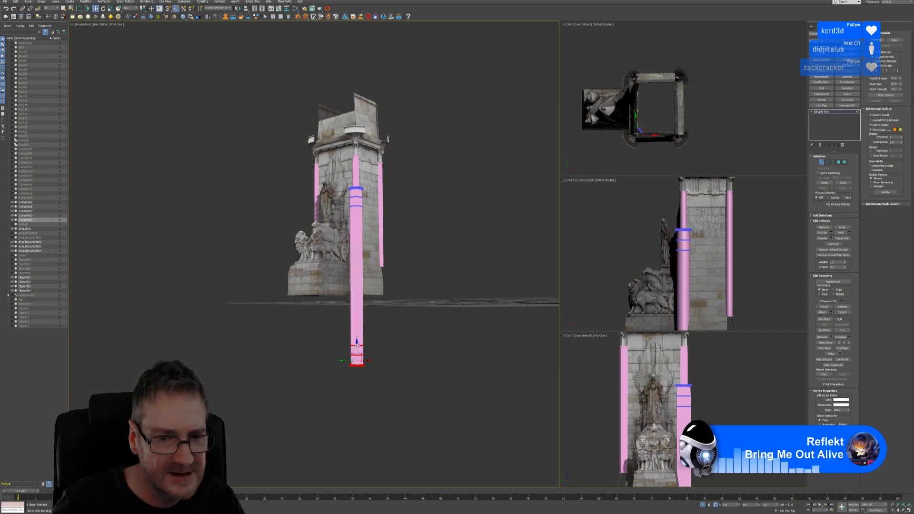
pyautogui.moveTo(357, 344); pyautogui.dragTo(364, 278)
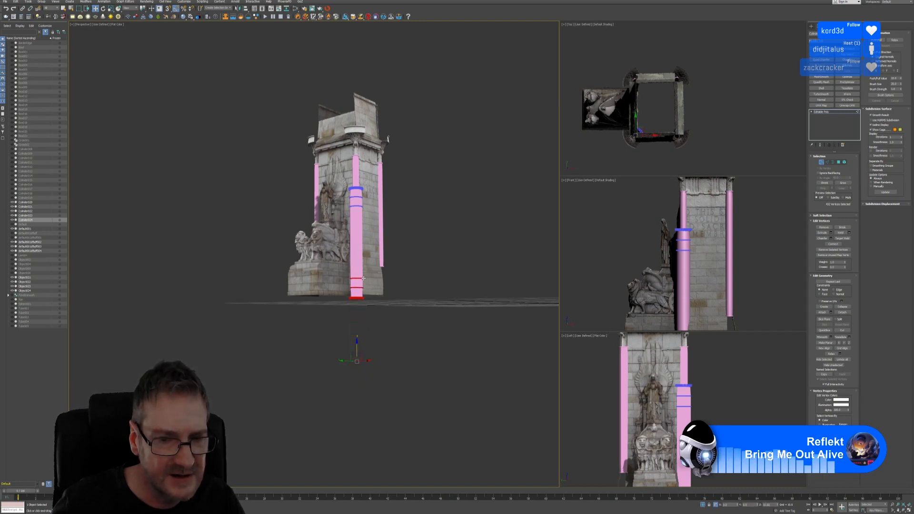
pyautogui.scroll(4, 361, 305)
pyautogui.scroll(3, 359, 277)
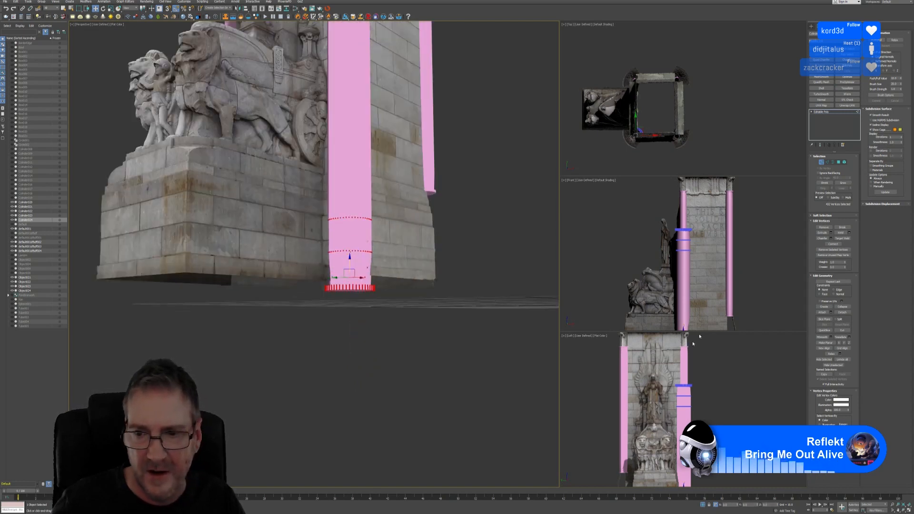
# Raise the thick column's bottom vertex rings in the front view until they meet the base edge of the tower wall
pyautogui.moveTo(731, 286); pyautogui.dragTo(718, 241, button='middle')
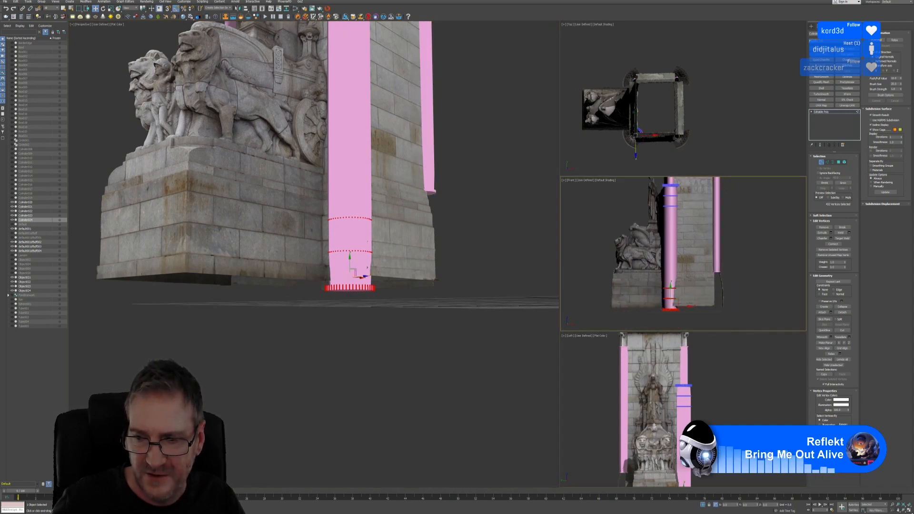
pyautogui.hotkey('alt', 'w')
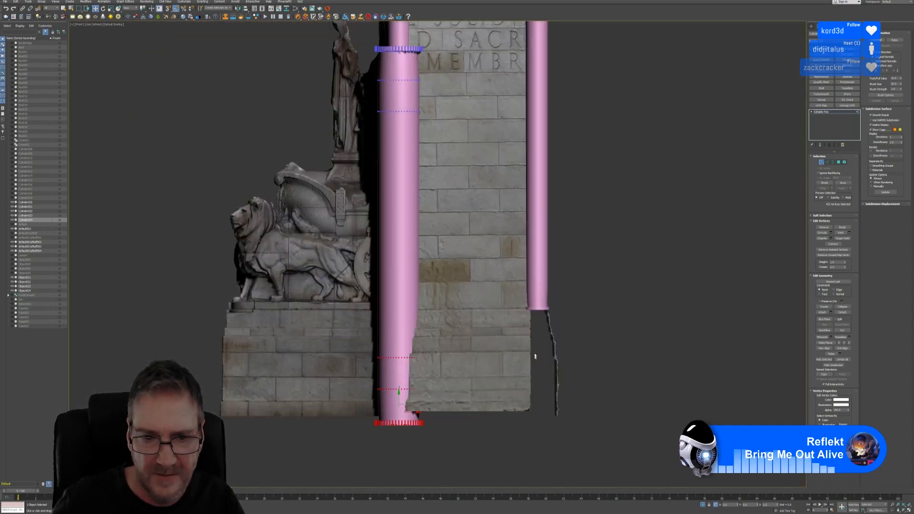
pyautogui.moveTo(389, 373); pyautogui.dragTo(377, 377, button='middle')
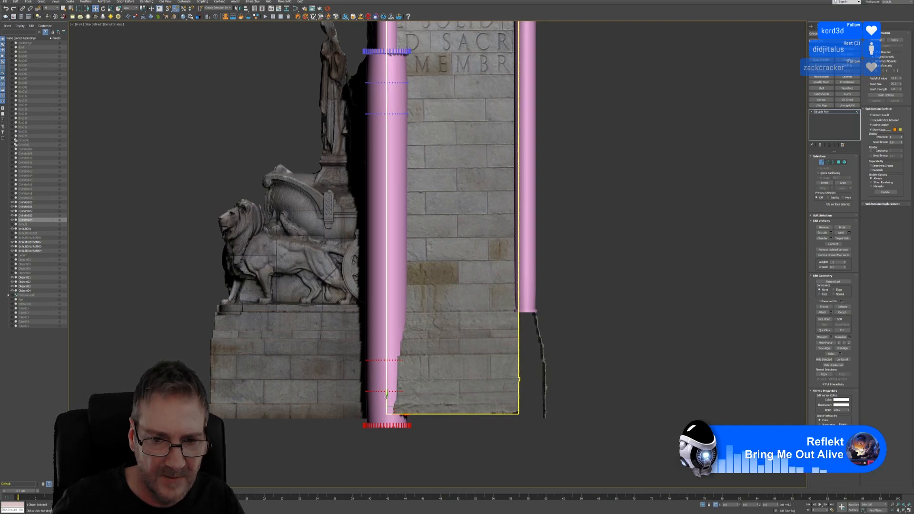
pyautogui.moveTo(386, 396); pyautogui.dragTo(388, 387)
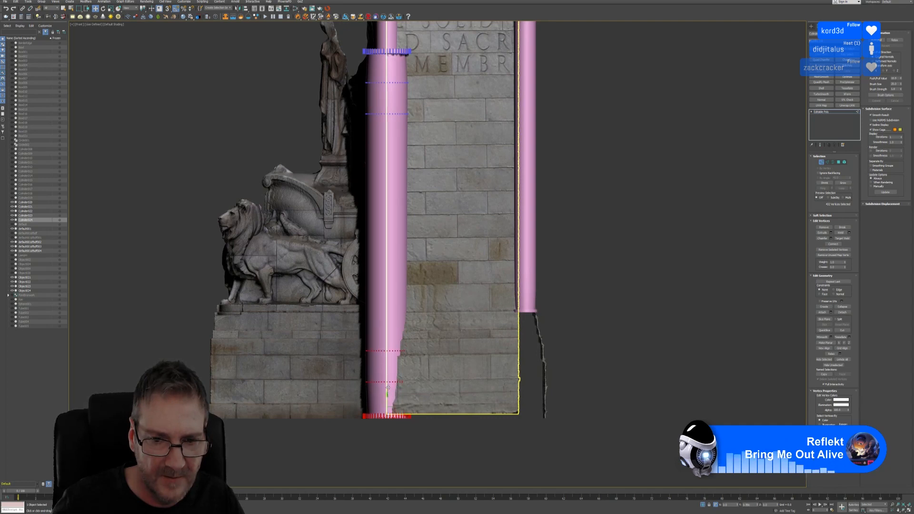
# Select the thick column's upper vertex rings and lower them to about the height of the lion's back
pyautogui.scroll(-3, 428, 326)
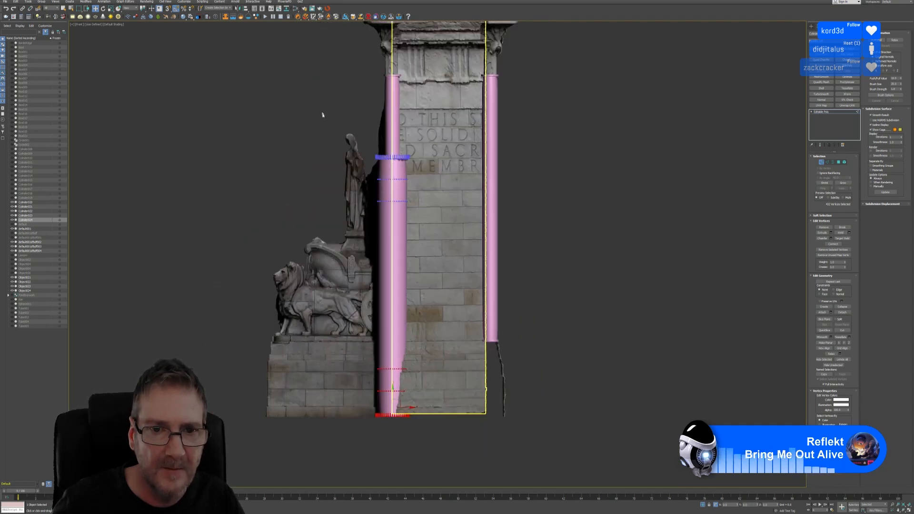
pyautogui.moveTo(323, 115); pyautogui.dragTo(421, 178)
pyautogui.moveTo(393, 149); pyautogui.dragTo(403, 297)
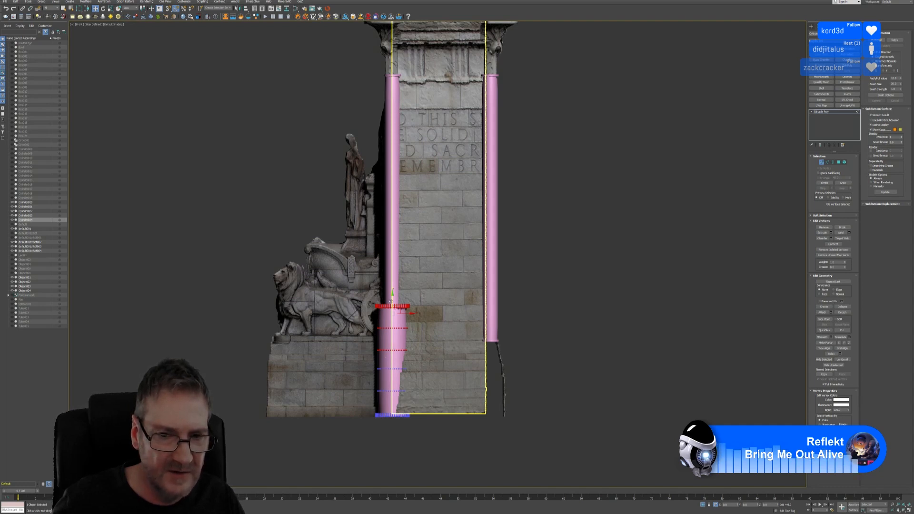
pyautogui.moveTo(394, 301); pyautogui.dragTo(412, 311)
pyautogui.scroll(5, 412, 311)
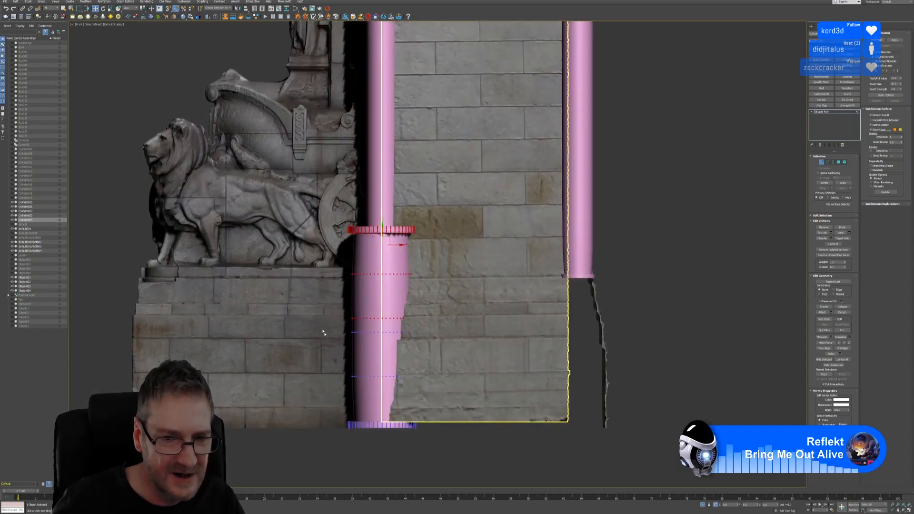
# Move the thick column's three intermediate vertex rings down one by one, spacing them out above the base
pyautogui.moveTo(328, 361); pyautogui.dragTo(439, 391)
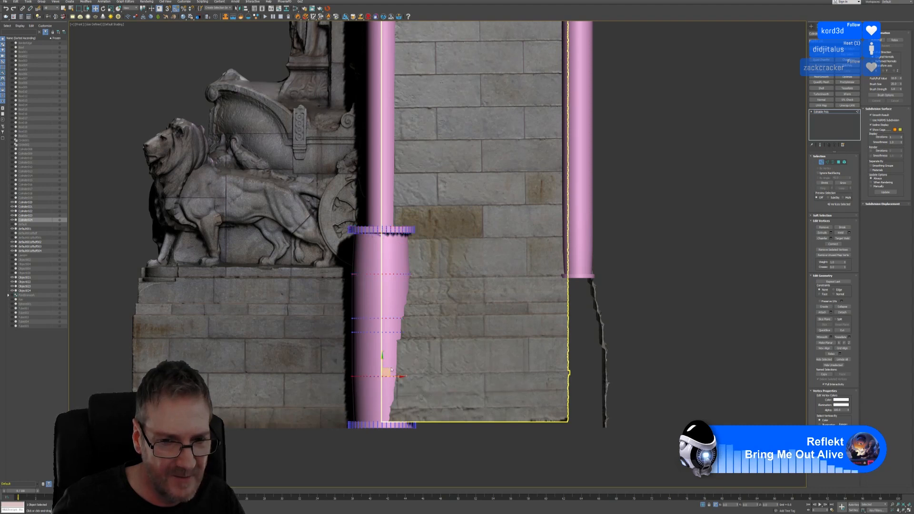
pyautogui.moveTo(385, 373); pyautogui.dragTo(388, 387)
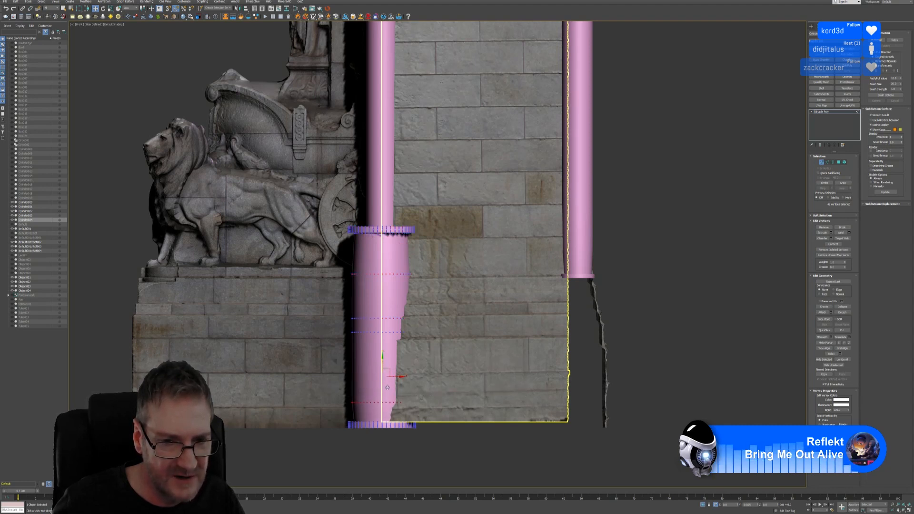
pyautogui.moveTo(445, 341); pyautogui.dragTo(443, 340)
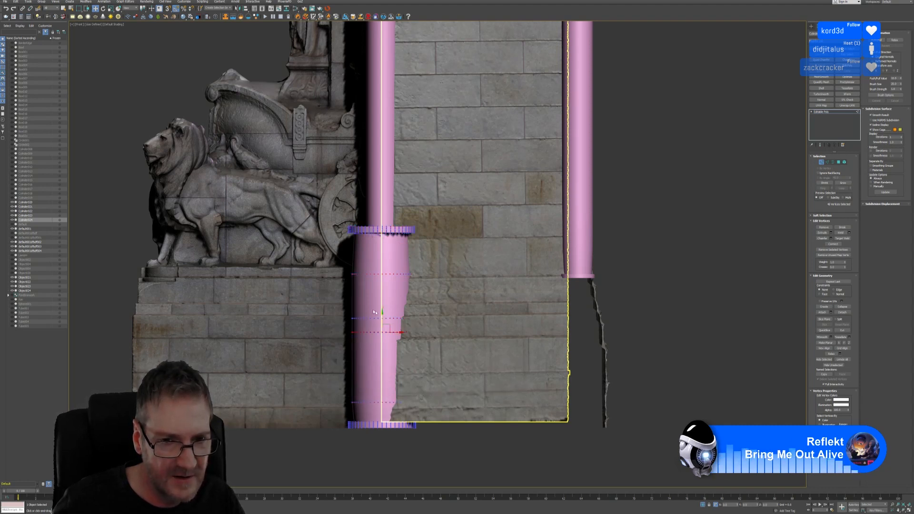
pyautogui.moveTo(386, 333); pyautogui.dragTo(387, 361)
pyautogui.moveTo(342, 312); pyautogui.dragTo(423, 328)
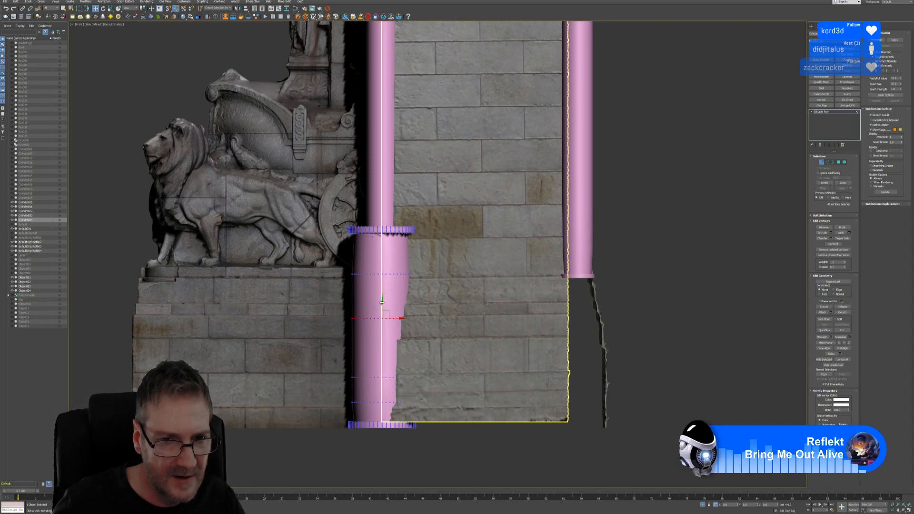
pyautogui.moveTo(375, 306); pyautogui.dragTo(391, 343)
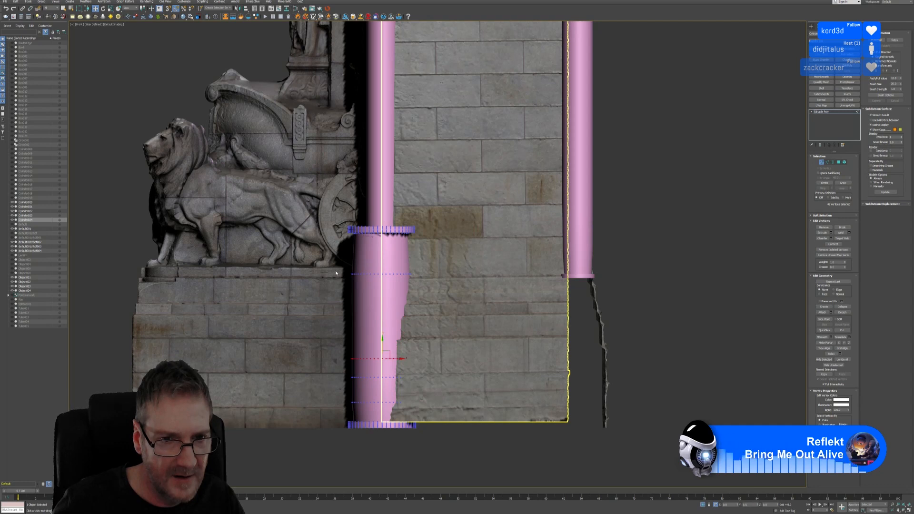
# Lower the thick column's top rings to the top of the sculpture's plinth and leave vertex editing
pyautogui.moveTo(428, 289); pyautogui.dragTo(336, 263)
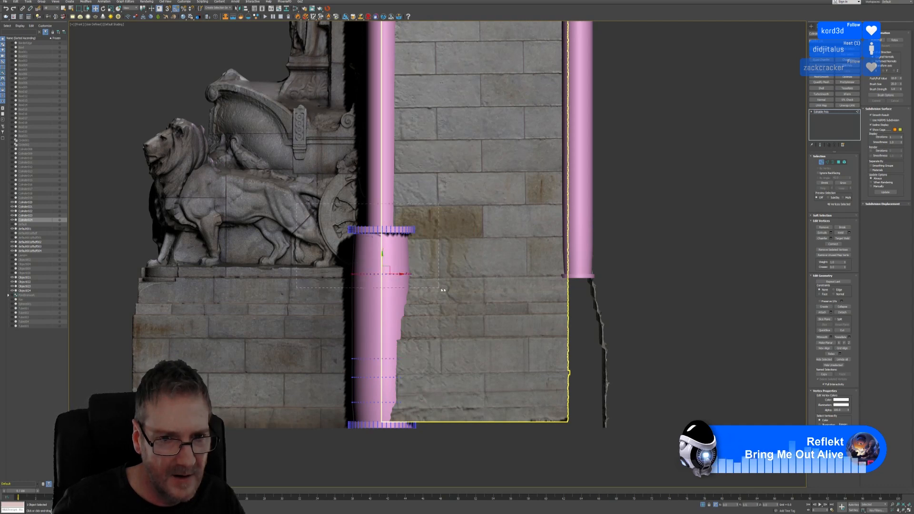
pyautogui.keyDown('ctrl'); pyautogui.click(383, 230); pyautogui.keyUp('ctrl')
pyautogui.moveTo(384, 230); pyautogui.dragTo(390, 272)
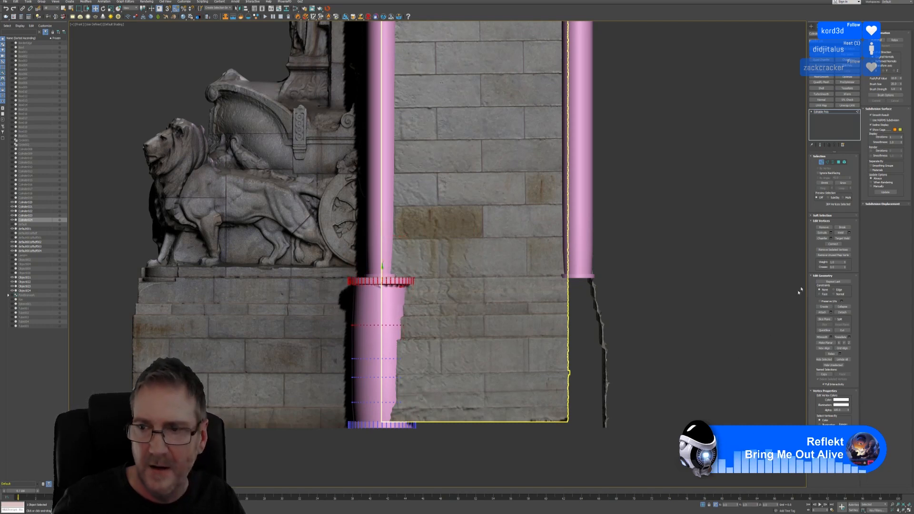
pyautogui.press('1')
pyautogui.moveTo(631, 249); pyautogui.dragTo(618, 248, button='middle')
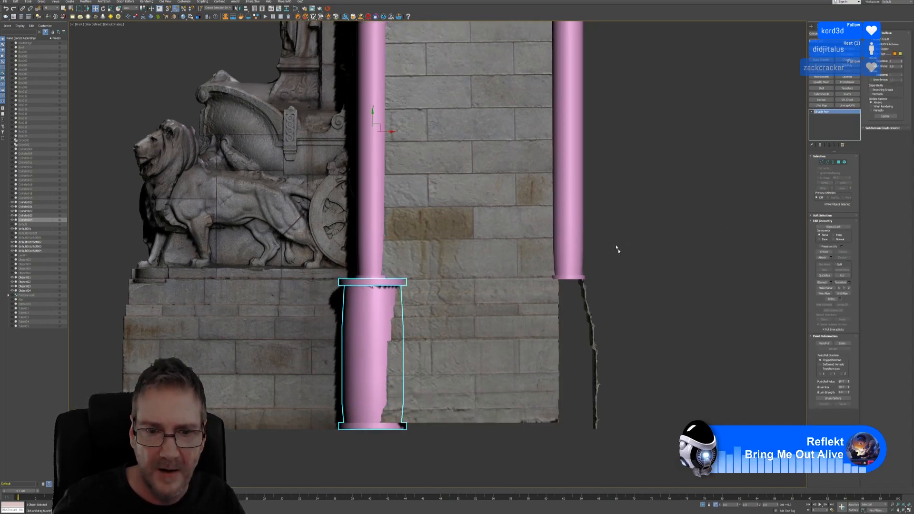
pyautogui.hotkey('alt', 'w')
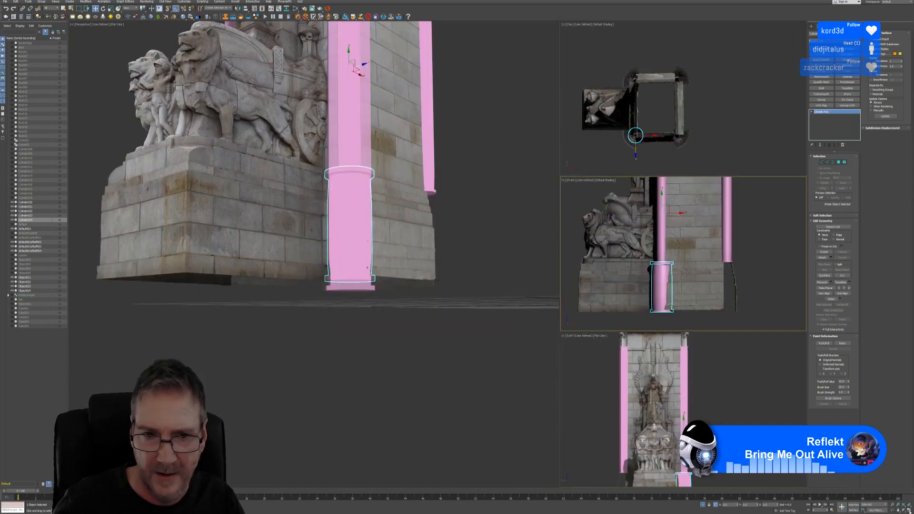
# Nudge the thick column section outward from the side wall so it sits beneath the upper column, and clear the selection
pyautogui.keyDown('alt'); pyautogui.moveTo(435, 341); pyautogui.dragTo(431, 363, button='middle'); pyautogui.keyUp('alt')
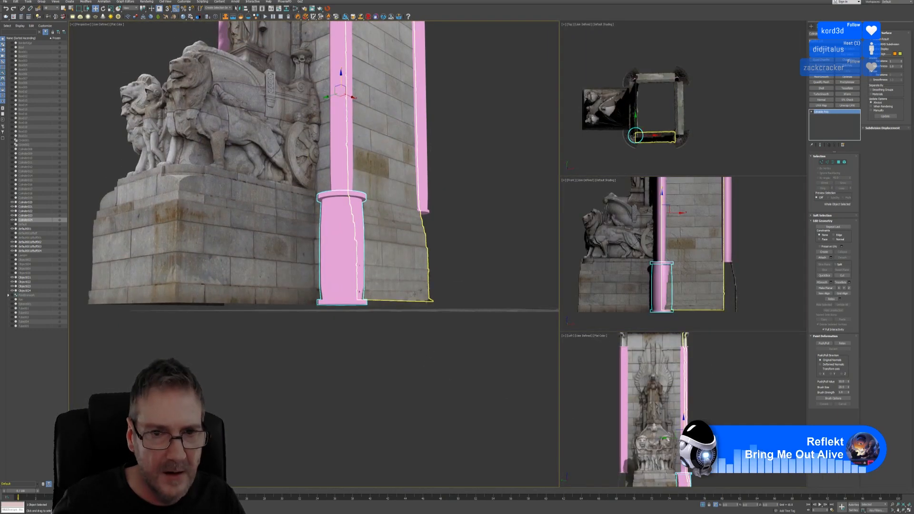
pyautogui.keyDown('alt'); pyautogui.moveTo(420, 309); pyautogui.dragTo(416, 276, button='middle'); pyautogui.keyUp('alt')
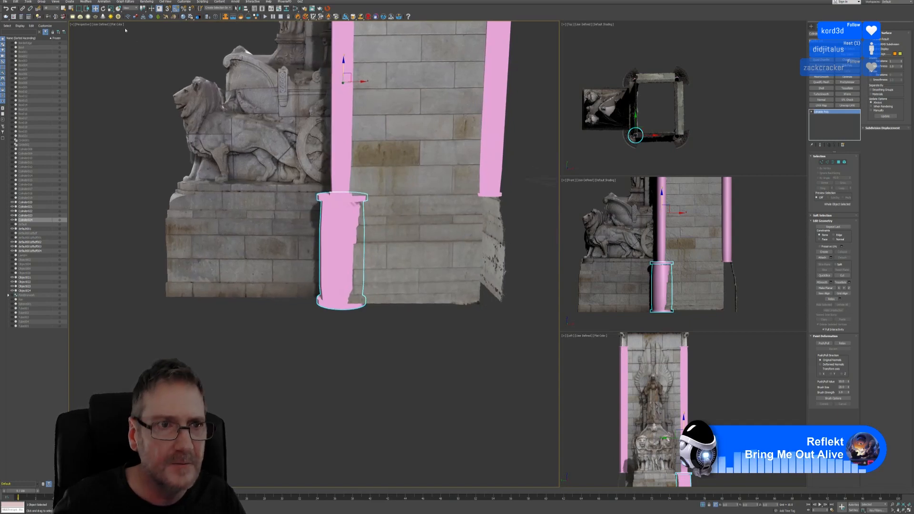
pyautogui.keyDown('alt'); pyautogui.moveTo(421, 302); pyautogui.dragTo(434, 264, button='middle'); pyautogui.keyUp('alt')
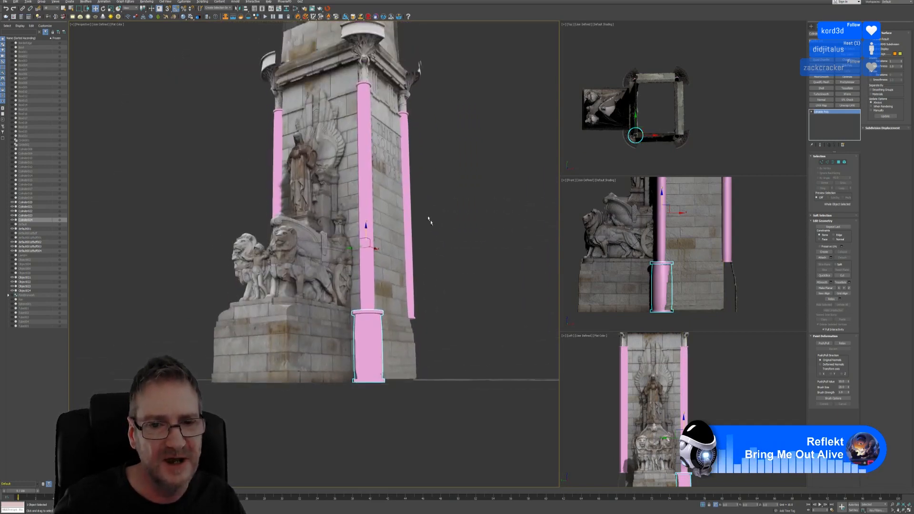
pyautogui.keyDown('alt'); pyautogui.moveTo(428, 220); pyautogui.dragTo(455, 286, button='middle'); pyautogui.keyUp('alt')
pyautogui.scroll(4, 356, 291)
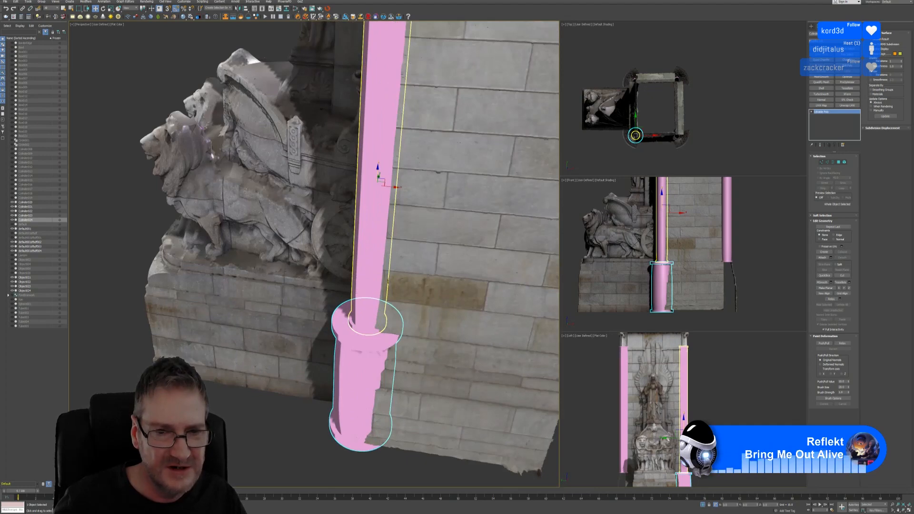
pyautogui.keyDown('alt'); pyautogui.moveTo(399, 286); pyautogui.dragTo(460, 317, button='middle'); pyautogui.keyUp('alt')
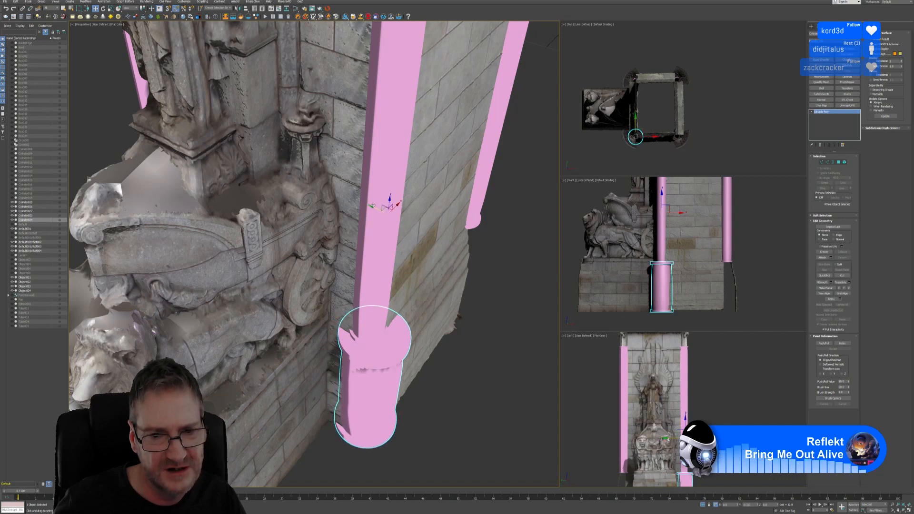
pyautogui.keyDown('alt'); pyautogui.moveTo(461, 347); pyautogui.dragTo(416, 320, button='middle'); pyautogui.keyUp('alt')
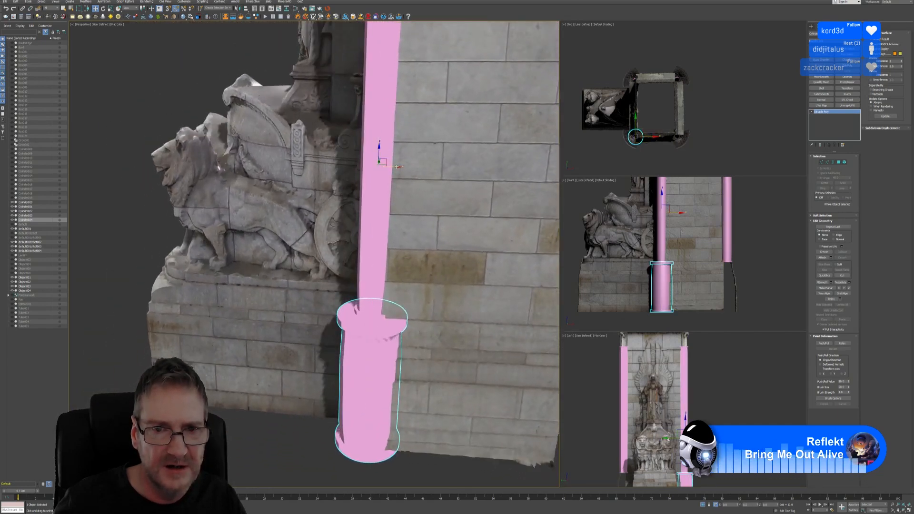
pyautogui.moveTo(393, 166); pyautogui.dragTo(392, 167)
pyautogui.keyDown('alt'); pyautogui.moveTo(317, 293); pyautogui.dragTo(336, 291, button='middle'); pyautogui.keyUp('alt')
pyautogui.scroll(-4, 339, 293)
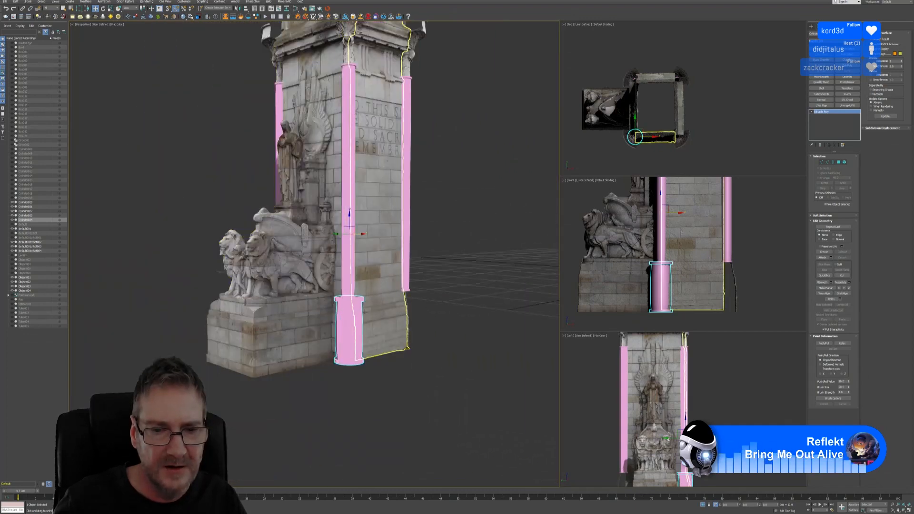
pyautogui.moveTo(419, 255); pyautogui.dragTo(430, 268, button='middle')
pyautogui.click(428, 305)
# Clone the thick column section as a copy, moving it straight across to the opposite front corner of the tower
pyautogui.moveTo(428, 307)
pyautogui.keyDown('alt'); pyautogui.mouseDown(button='middle')
pyautogui.moveTo(434, 301)
pyautogui.moveTo(352, 300)
pyautogui.moveTo(429, 300)
pyautogui.mouseUp(button='middle'); pyautogui.keyUp('alt')
pyautogui.scroll(4, 404, 306)
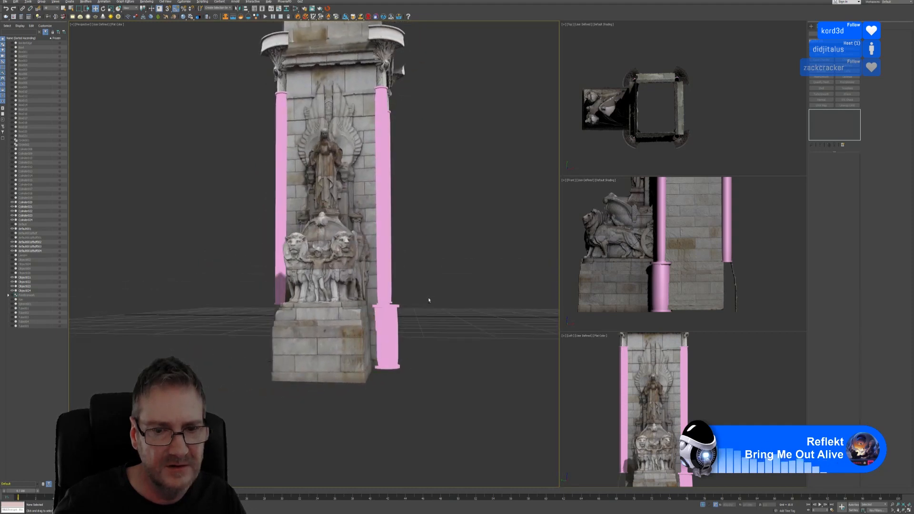
pyautogui.click(384, 328)
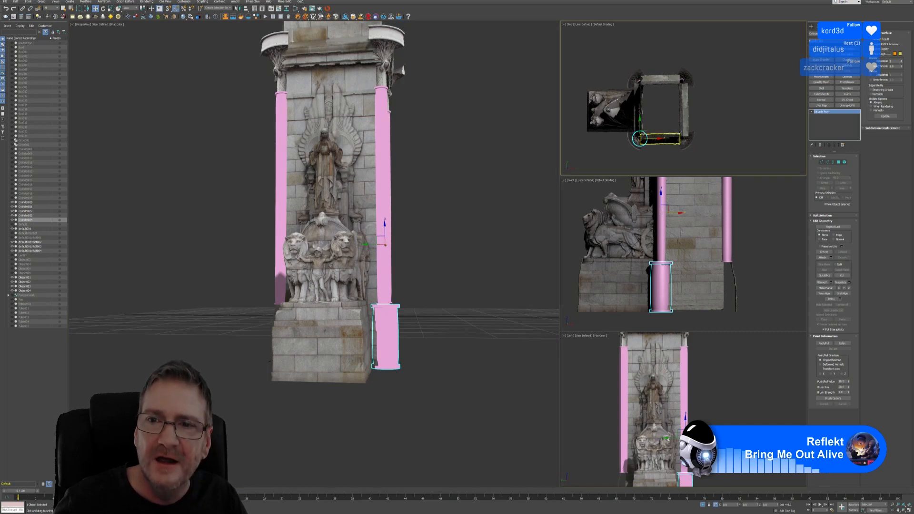
pyautogui.moveTo(640, 125); pyautogui.dragTo(640, 67)
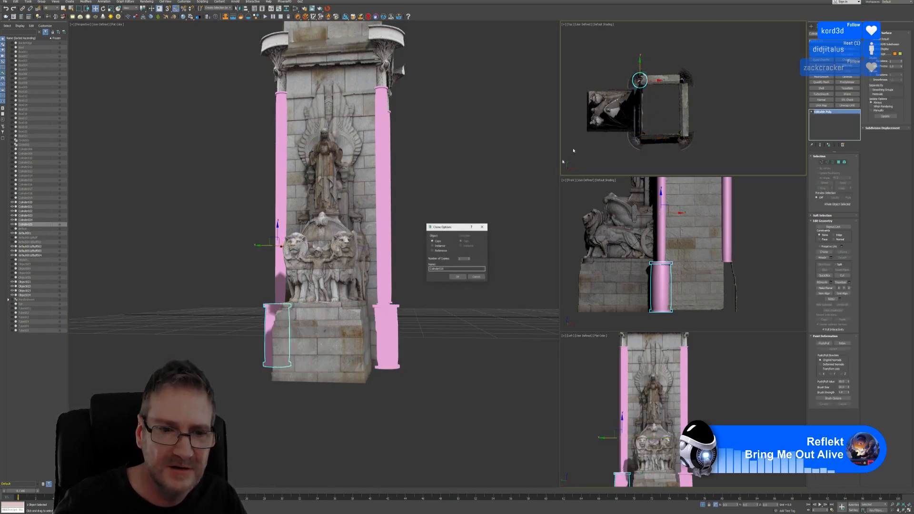
pyautogui.click(458, 278)
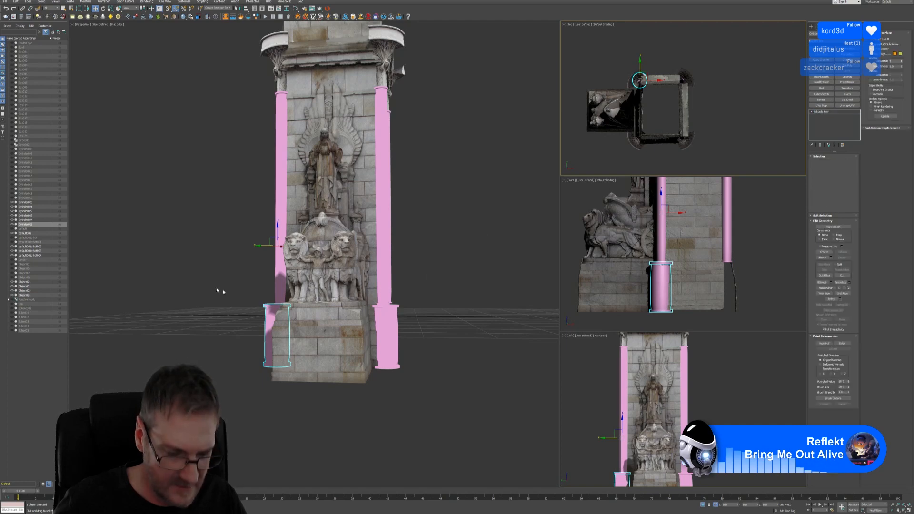
# Examine how both thick column sections sit beneath the upper columns and beside the sculpture from several angles
pyautogui.keyDown('alt'); pyautogui.moveTo(305, 285); pyautogui.dragTo(204, 289, button='middle'); pyautogui.keyUp('alt')
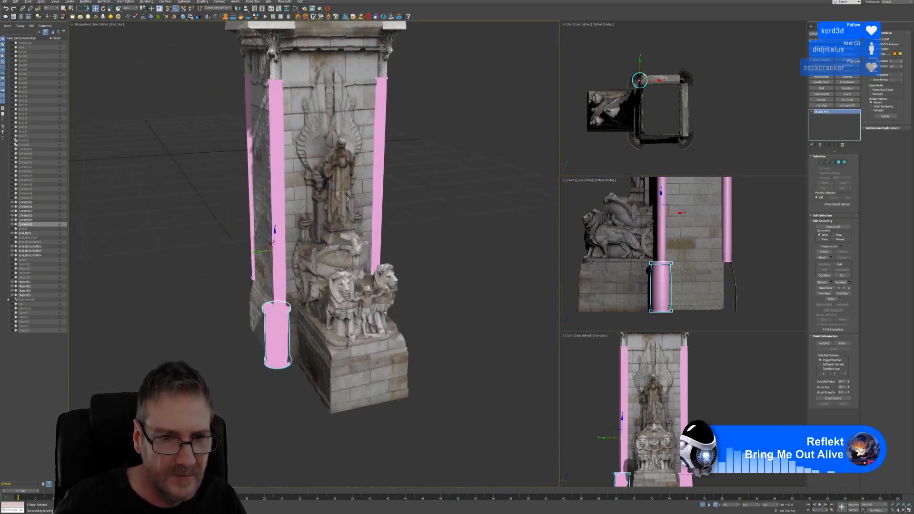
pyautogui.scroll(4, 260, 305)
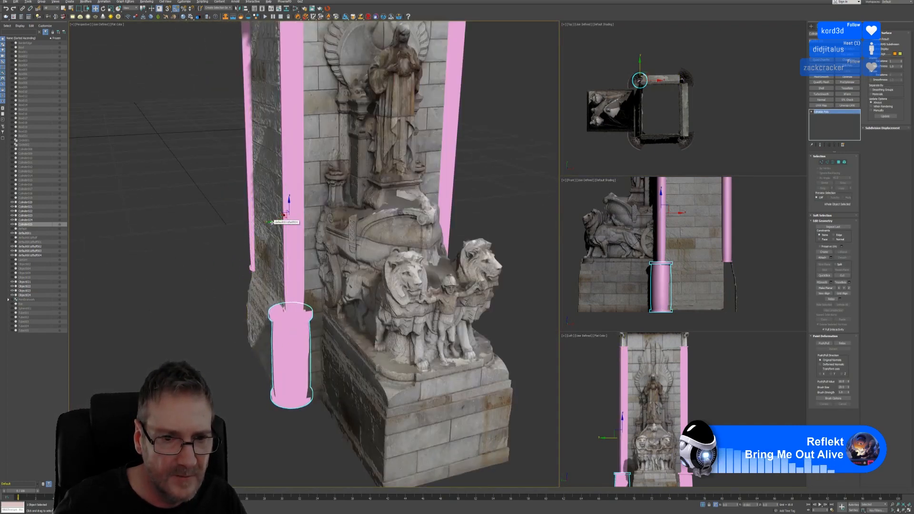
pyautogui.keyDown('alt'); pyautogui.moveTo(274, 222); pyautogui.dragTo(209, 307, button='middle'); pyautogui.keyUp('alt')
pyautogui.scroll(-3, 210, 307)
pyautogui.keyDown('alt'); pyautogui.moveTo(380, 317); pyautogui.dragTo(369, 312, button='middle'); pyautogui.keyUp('alt')
pyautogui.scroll(-3, 394, 295)
pyautogui.click(419, 289)
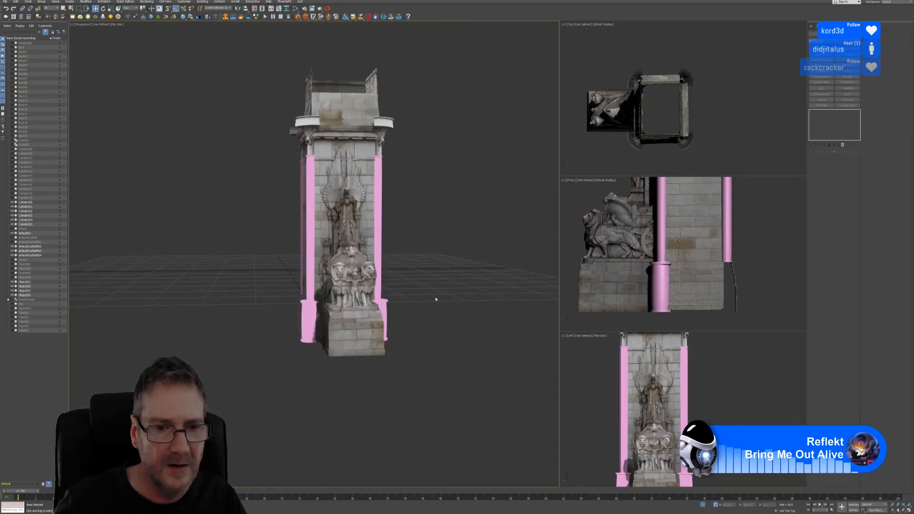
pyautogui.keyDown('alt'); pyautogui.moveTo(419, 289); pyautogui.dragTo(412, 308, button='middle'); pyautogui.keyUp('alt')
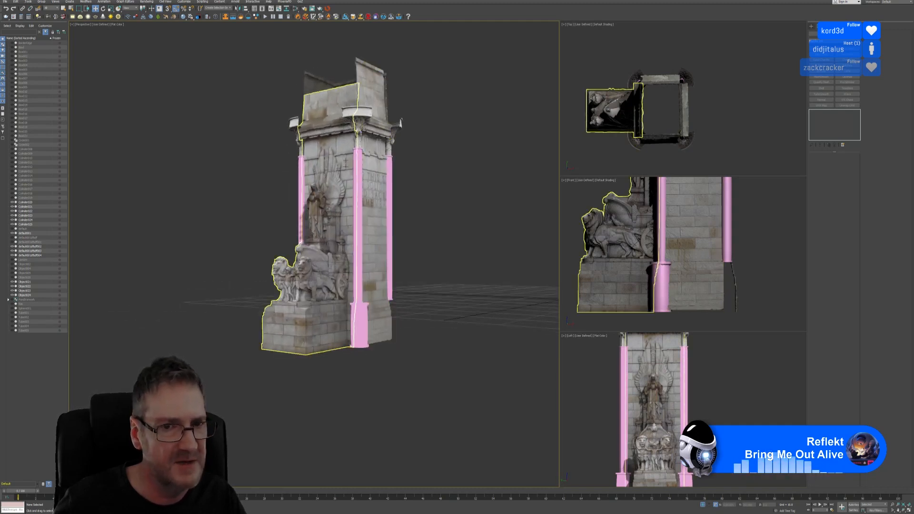
pyautogui.scroll(5, 366, 165)
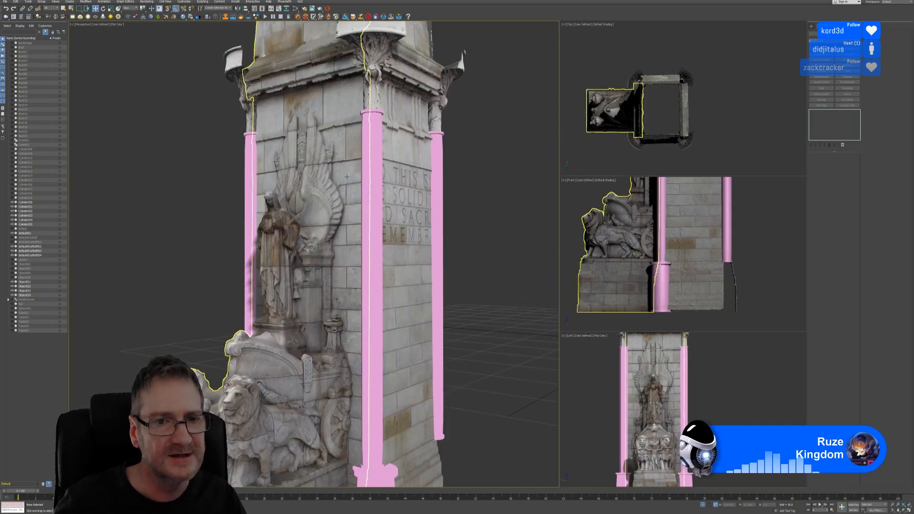
pyautogui.scroll(-5, 398, 266)
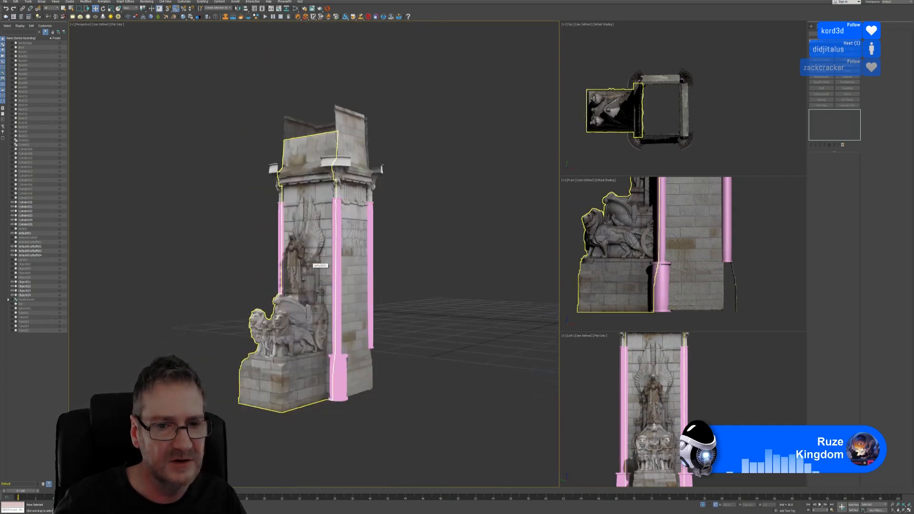
pyautogui.moveTo(399, 251)
pyautogui.keyDown('alt'); pyautogui.mouseDown(button='middle')
pyautogui.moveTo(424, 252)
pyautogui.moveTo(402, 253)
pyautogui.moveTo(411, 254)
pyautogui.mouseUp(button='middle'); pyautogui.keyUp('alt')
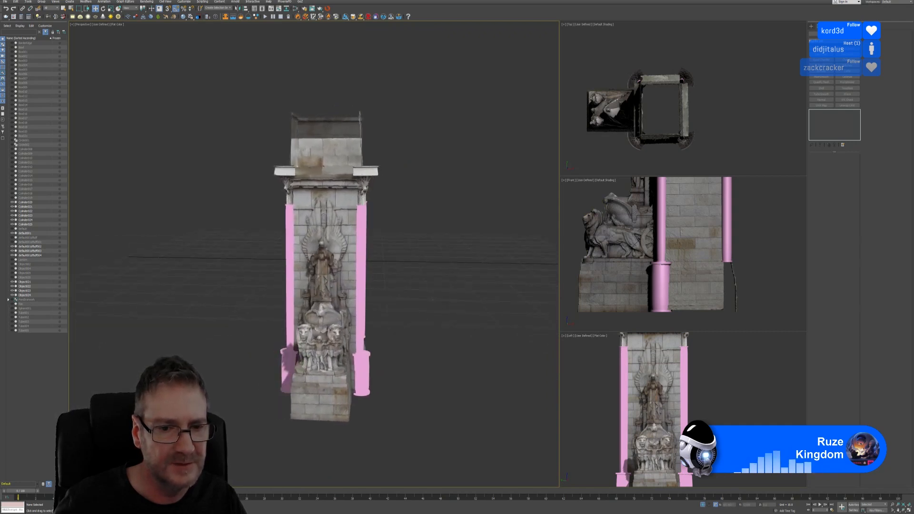
# Clone the thick column section from the front corner as a copy, moving it straight back to the rear corner on the same side
pyautogui.click(290, 363)
pyautogui.moveTo(713, 94); pyautogui.dragTo(703, 96, button='middle')
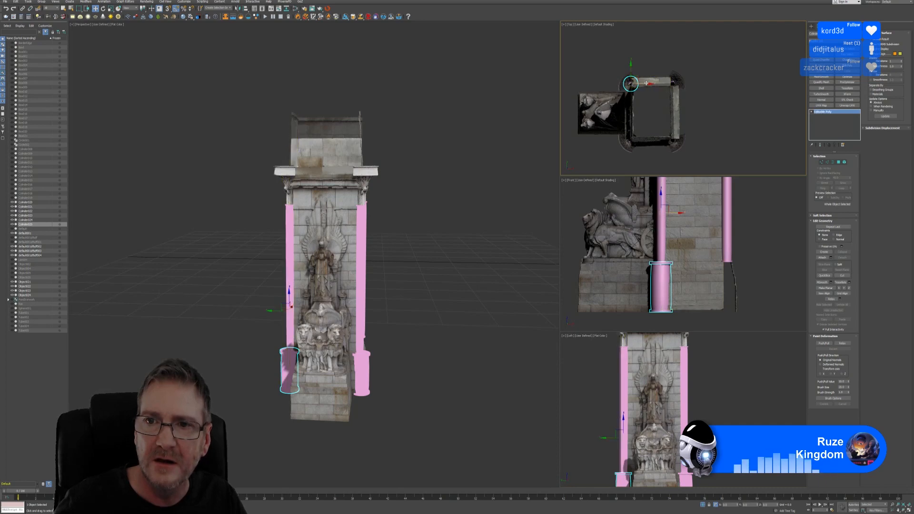
pyautogui.keyDown('shift'); pyautogui.moveTo(646, 84); pyautogui.dragTo(691, 84); pyautogui.keyUp('shift')
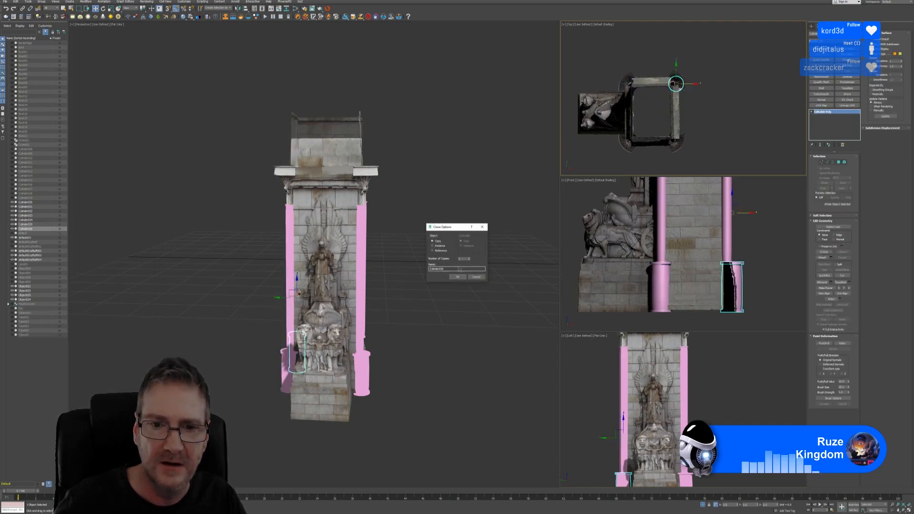
pyautogui.click(458, 277)
# Shift the rear thick column copy slightly toward the front of the tower so it sits beneath the upper column
pyautogui.keyDown('alt'); pyautogui.moveTo(234, 292); pyautogui.dragTo(333, 290, button='middle'); pyautogui.keyUp('alt')
pyautogui.scroll(6, 352, 325)
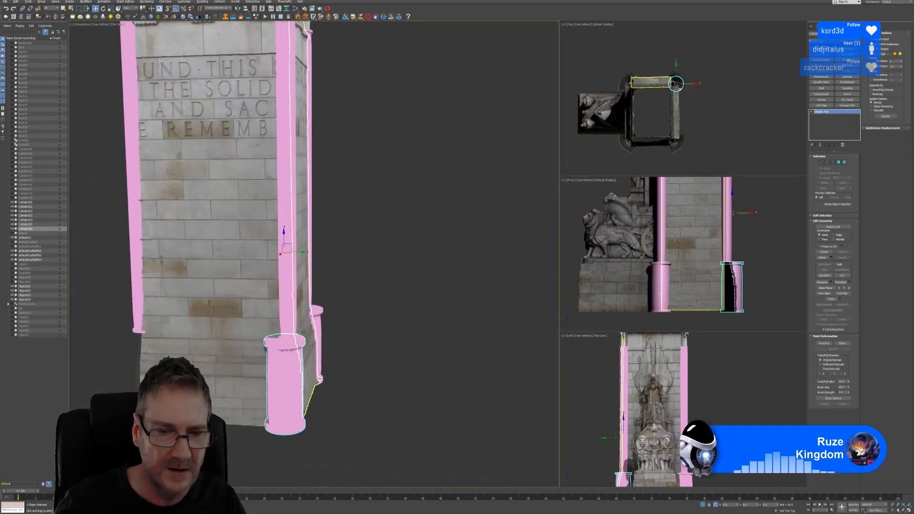
pyautogui.keyDown('alt'); pyautogui.moveTo(353, 326); pyautogui.dragTo(296, 303, button='middle'); pyautogui.keyUp('alt')
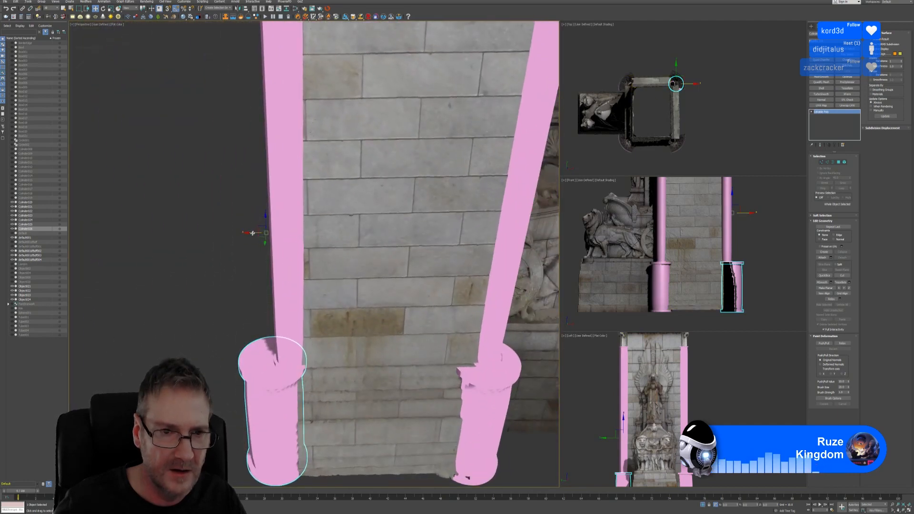
pyautogui.moveTo(252, 234); pyautogui.dragTo(272, 233)
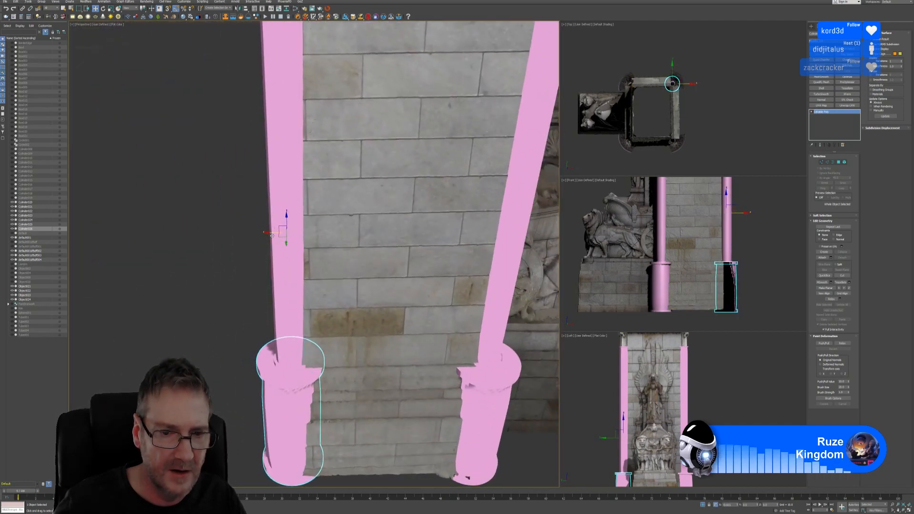
# Clone the rear thick column section as a copy, moving it straight across the rear wall to the opposite corner
pyautogui.keyDown('alt'); pyautogui.moveTo(213, 320); pyautogui.dragTo(254, 327, button='middle'); pyautogui.keyUp('alt')
pyautogui.scroll(-5, 312, 397)
pyautogui.keyDown('alt'); pyautogui.moveTo(312, 398); pyautogui.dragTo(399, 342, button='middle'); pyautogui.keyUp('alt')
pyautogui.keyDown('shift'); pyautogui.moveTo(335, 305); pyautogui.dragTo(227, 307); pyautogui.keyUp('shift')
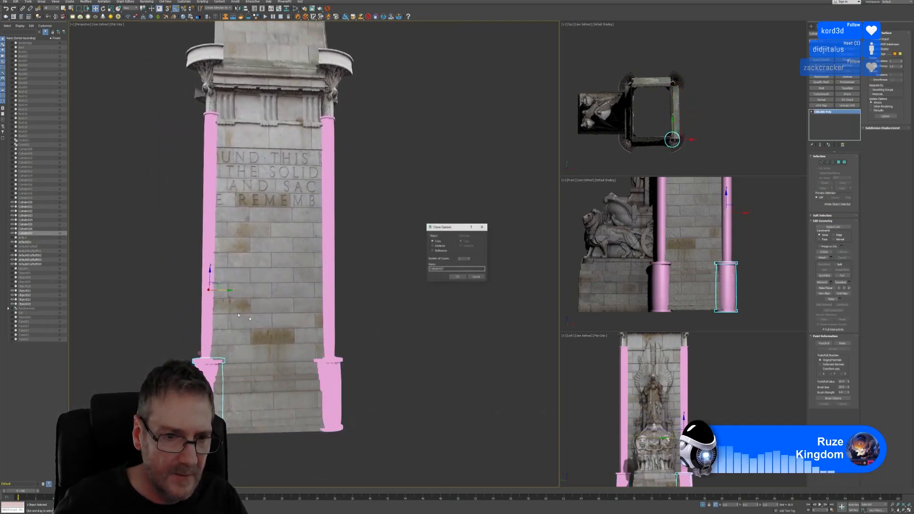
pyautogui.click(455, 278)
# Nudge the new rear corner column section slightly outward from the rear wall beneath its upper column
pyautogui.moveTo(228, 310)
pyautogui.keyDown('alt'); pyautogui.mouseDown(button='middle')
pyautogui.moveTo(216, 338)
pyautogui.moveTo(310, 336)
pyautogui.moveTo(351, 351)
pyautogui.moveTo(350, 312)
pyautogui.moveTo(317, 338)
pyautogui.moveTo(342, 357)
pyautogui.mouseUp(button='middle'); pyautogui.keyUp('alt')
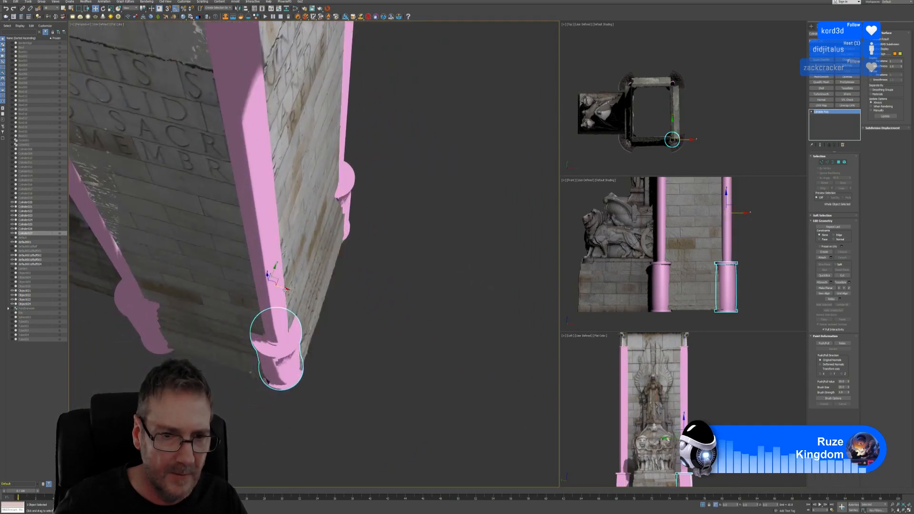
pyautogui.moveTo(285, 288); pyautogui.dragTo(289, 290)
pyautogui.keyDown('alt'); pyautogui.moveTo(289, 290); pyautogui.dragTo(291, 256, button='middle'); pyautogui.keyUp('alt')
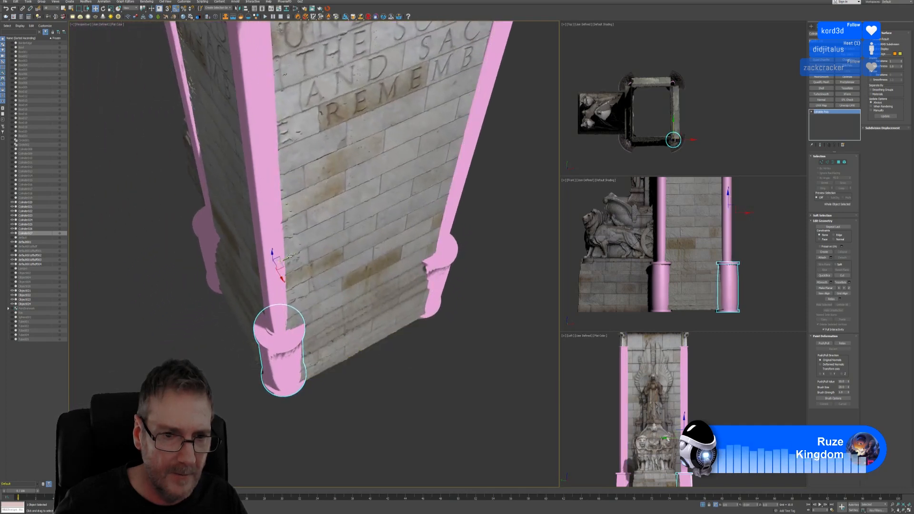
pyautogui.keyDown('alt'); pyautogui.moveTo(289, 256); pyautogui.dragTo(345, 405, button='middle'); pyautogui.keyUp('alt')
pyautogui.scroll(5, 320, 365)
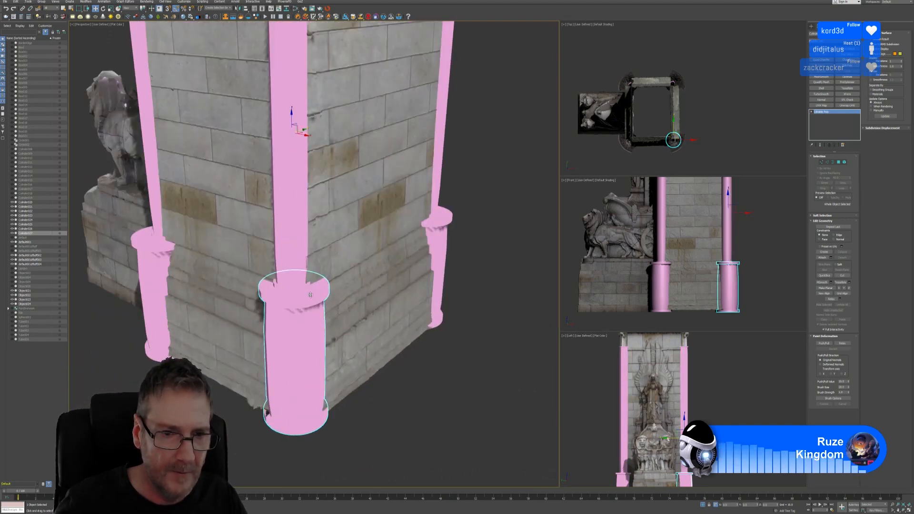
# Center the new rear column section's pivot on the object and nudge the section slightly outward from the side wall
pyautogui.hotkey('ctrl', 'd')
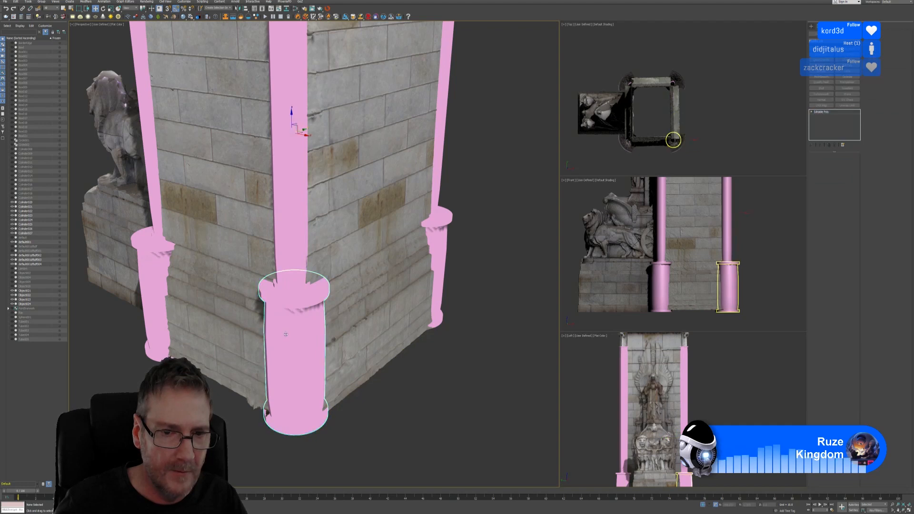
pyautogui.click(285, 335)
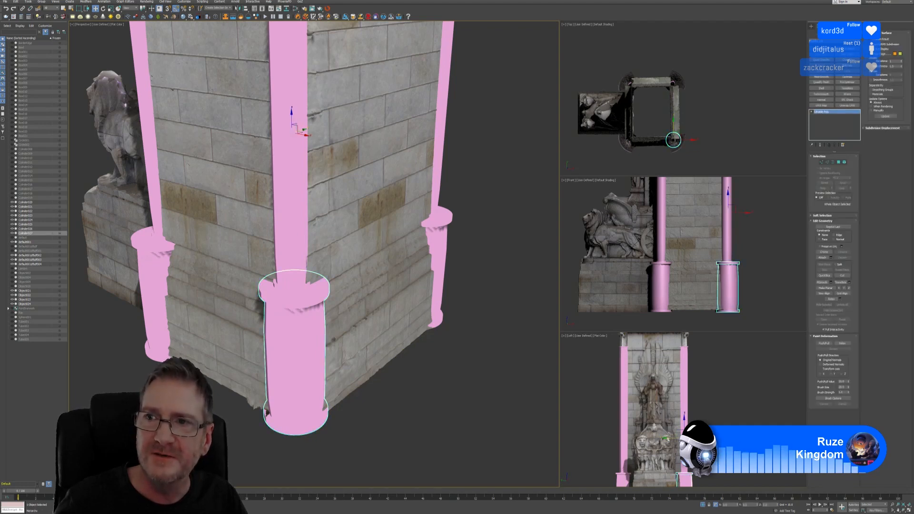
pyautogui.click(827, 27)
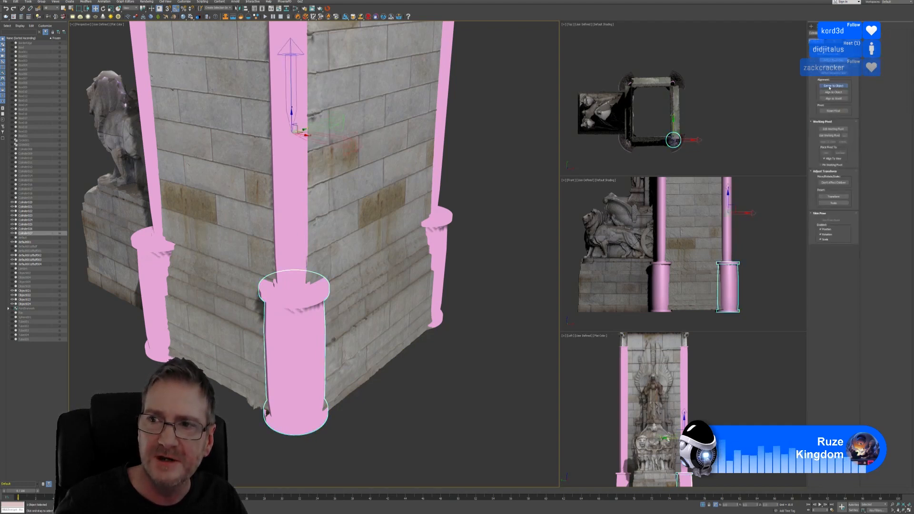
pyautogui.click(830, 86)
pyautogui.moveTo(328, 344); pyautogui.dragTo(320, 342, button='middle')
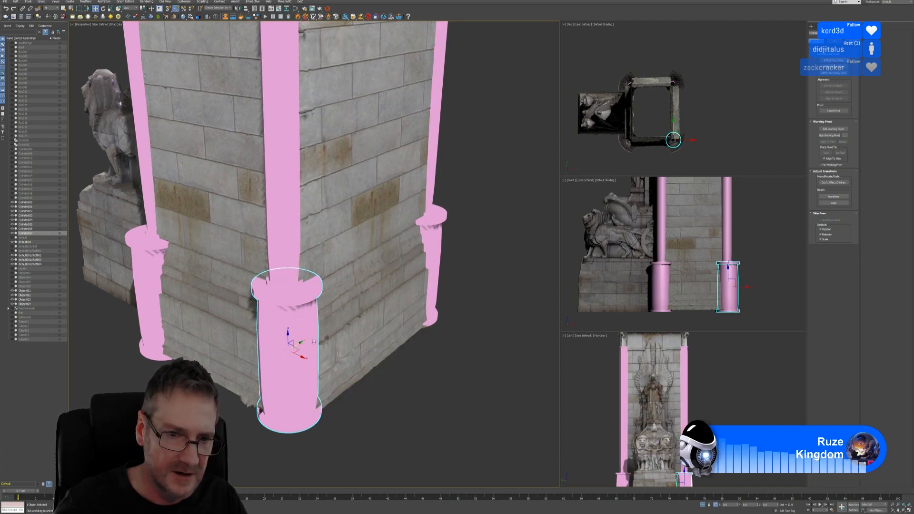
pyautogui.moveTo(296, 343); pyautogui.dragTo(310, 337)
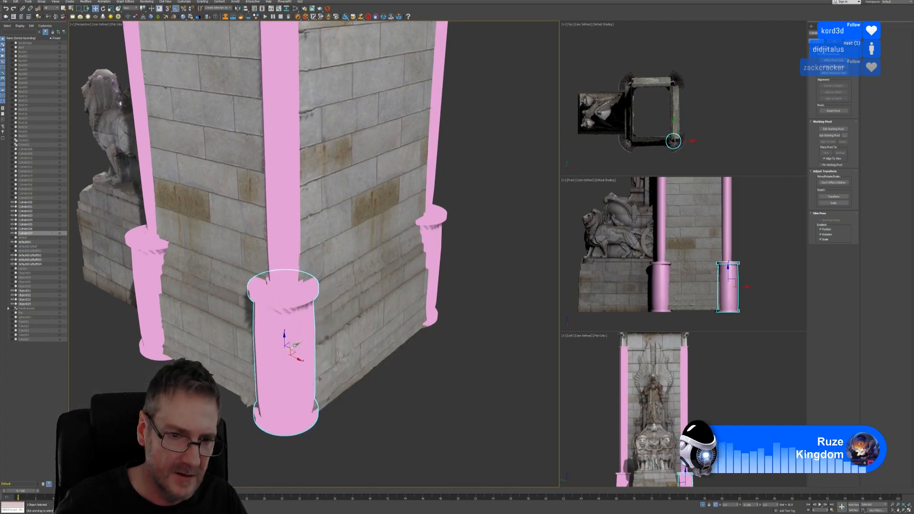
# Clear the selection and examine the tower's four thick column sections and capitals from all sides
pyautogui.moveTo(310, 360)
pyautogui.keyDown('alt'); pyautogui.mouseDown(button='middle')
pyautogui.moveTo(417, 344)
pyautogui.moveTo(304, 352)
pyautogui.moveTo(316, 355)
pyautogui.mouseUp(button='middle'); pyautogui.keyUp('alt')
pyautogui.scroll(-4, 390, 357)
pyautogui.keyDown('alt'); pyautogui.moveTo(402, 426); pyautogui.dragTo(439, 400, button='middle'); pyautogui.keyUp('alt')
pyautogui.scroll(-5, 439, 400)
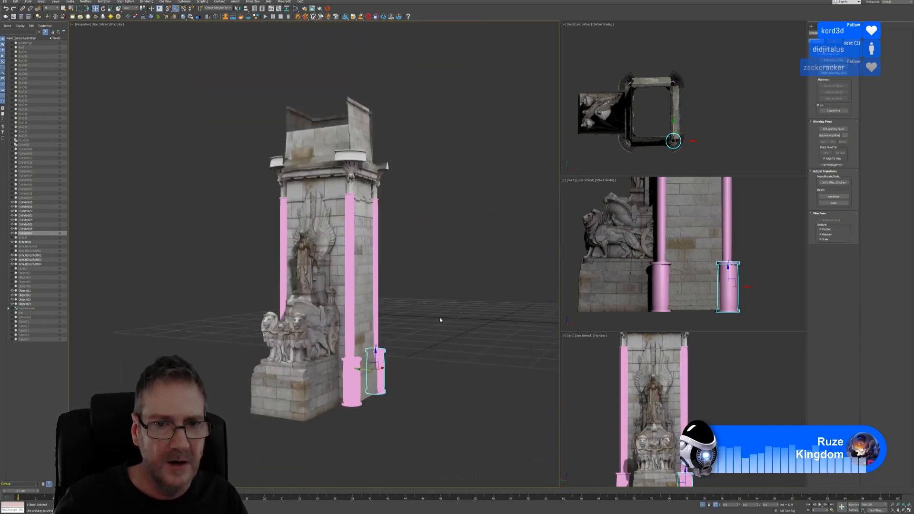
pyautogui.click(435, 324)
pyautogui.keyDown('alt'); pyautogui.moveTo(416, 349); pyautogui.dragTo(398, 316, button='middle'); pyautogui.keyUp('alt')
pyautogui.moveTo(401, 284)
pyautogui.keyDown('alt'); pyautogui.mouseDown(button='middle')
pyautogui.moveTo(446, 253)
pyautogui.moveTo(419, 237)
pyautogui.moveTo(408, 253)
pyautogui.moveTo(418, 227)
pyautogui.moveTo(411, 225)
pyautogui.moveTo(421, 219)
pyautogui.moveTo(407, 243)
pyautogui.moveTo(420, 271)
pyautogui.moveTo(465, 264)
pyautogui.moveTo(458, 257)
pyautogui.mouseUp(button='middle'); pyautogui.keyUp('alt')
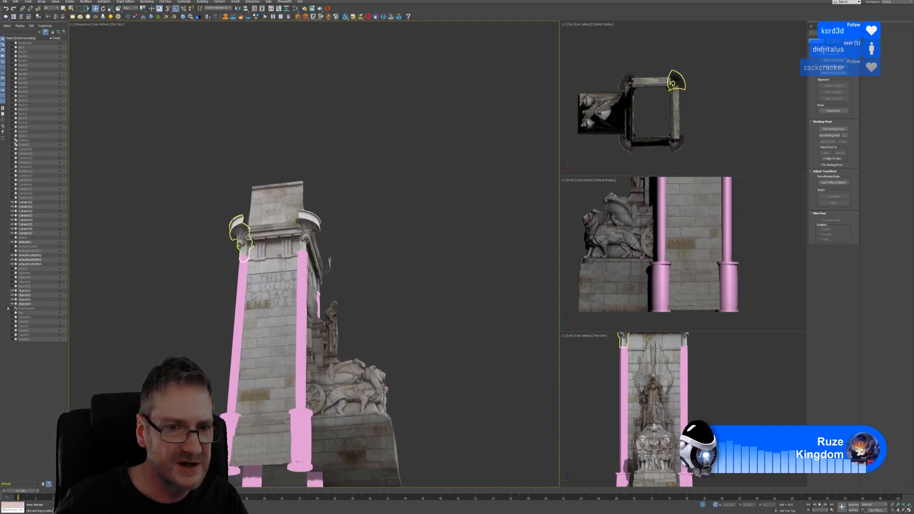
pyautogui.keyDown('alt'); pyautogui.moveTo(426, 251); pyautogui.dragTo(334, 254, button='middle'); pyautogui.keyUp('alt')
pyautogui.keyDown('alt'); pyautogui.moveTo(416, 241); pyautogui.dragTo(557, 207, button='middle'); pyautogui.keyUp('alt')
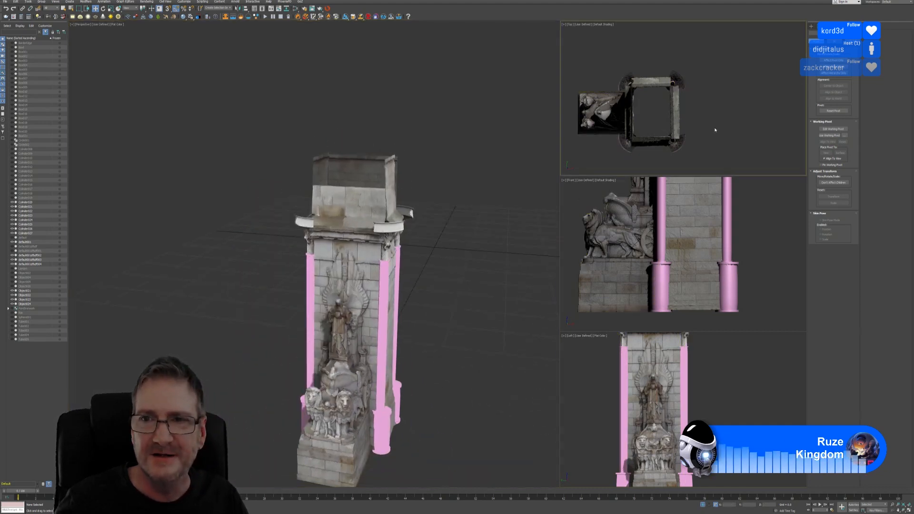
# Save the scene with the completed corner columns
pyautogui.moveTo(715, 130); pyautogui.dragTo(712, 117, button='middle')
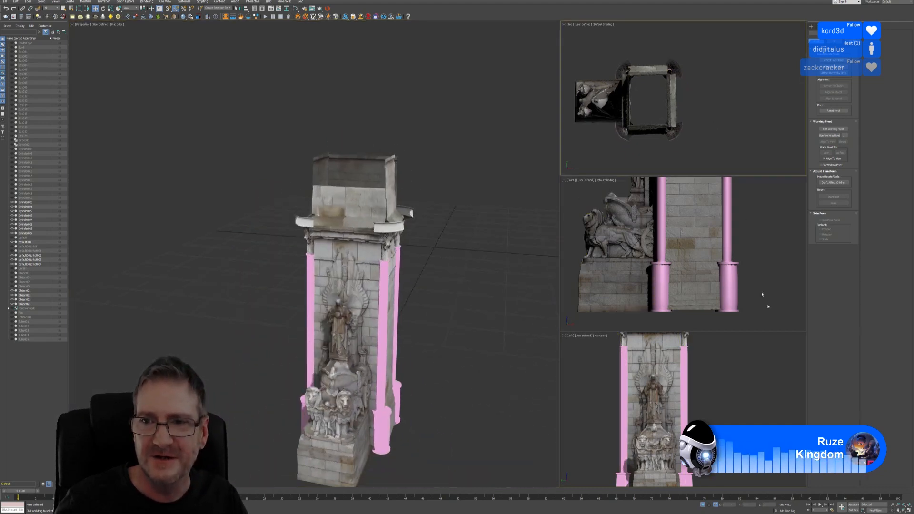
pyautogui.click(6, 3)
pyautogui.click(17, 38)
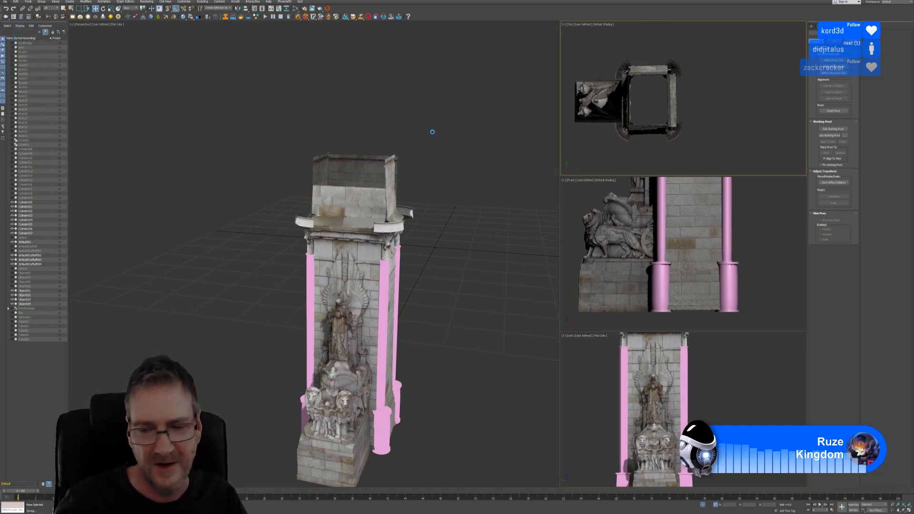
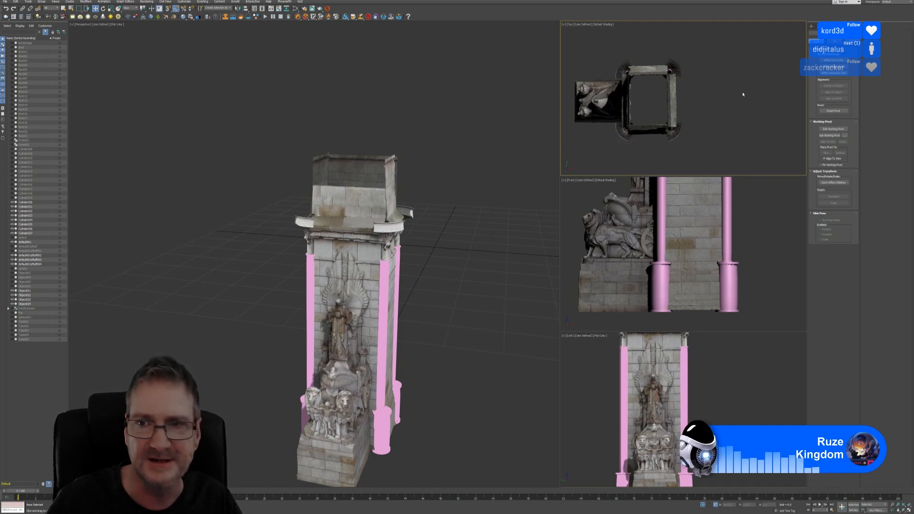
# Create a thin box in the top view, spanning the gap between the two front capitals along the front wall
pyautogui.scroll(1, 750, 108)
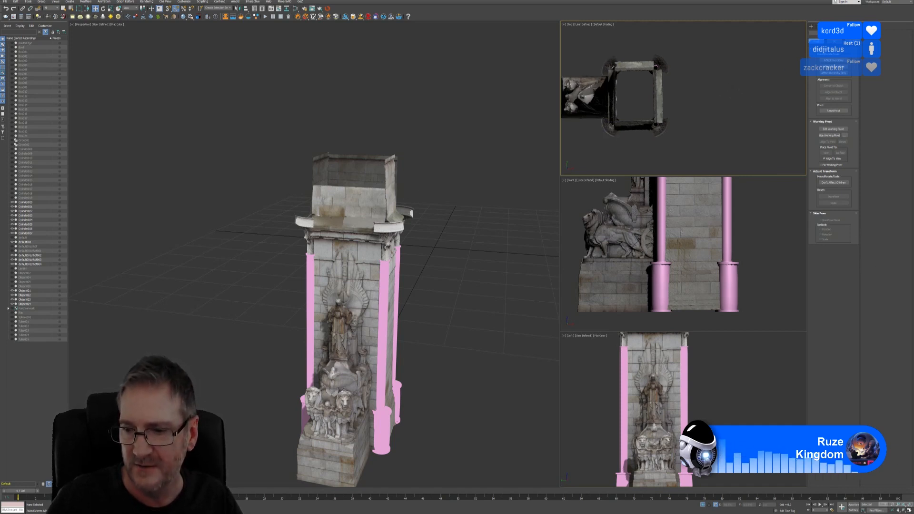
pyautogui.hotkey('alt', 'w')
pyautogui.moveTo(564, 328); pyautogui.dragTo(648, 207, button='middle')
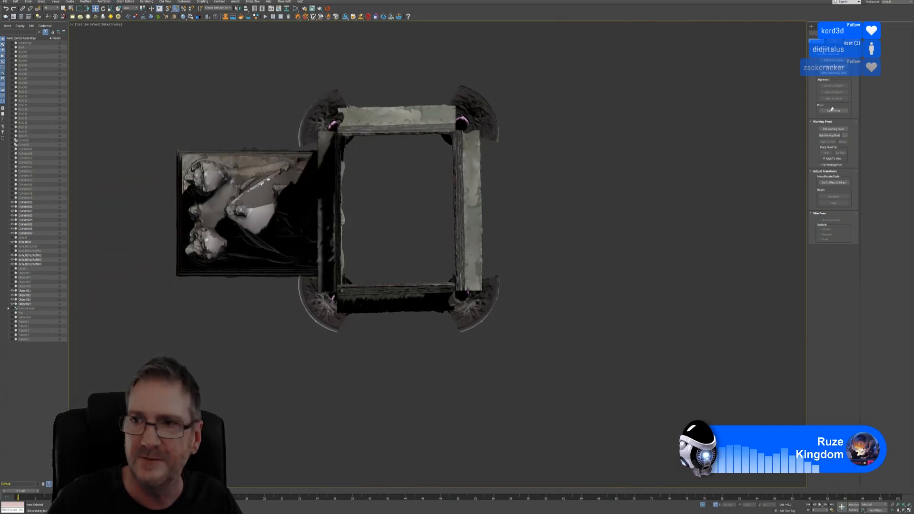
pyautogui.click(812, 26)
pyautogui.click(826, 56)
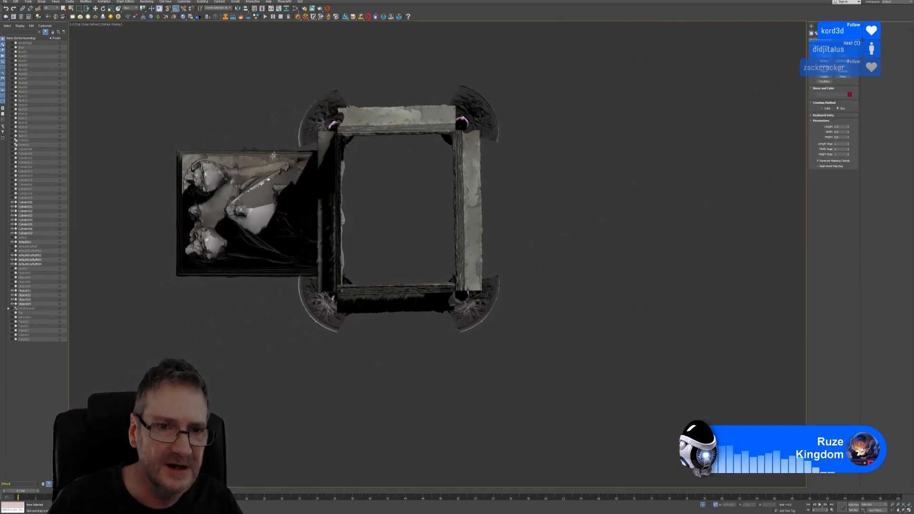
pyautogui.moveTo(294, 144); pyautogui.dragTo(338, 279)
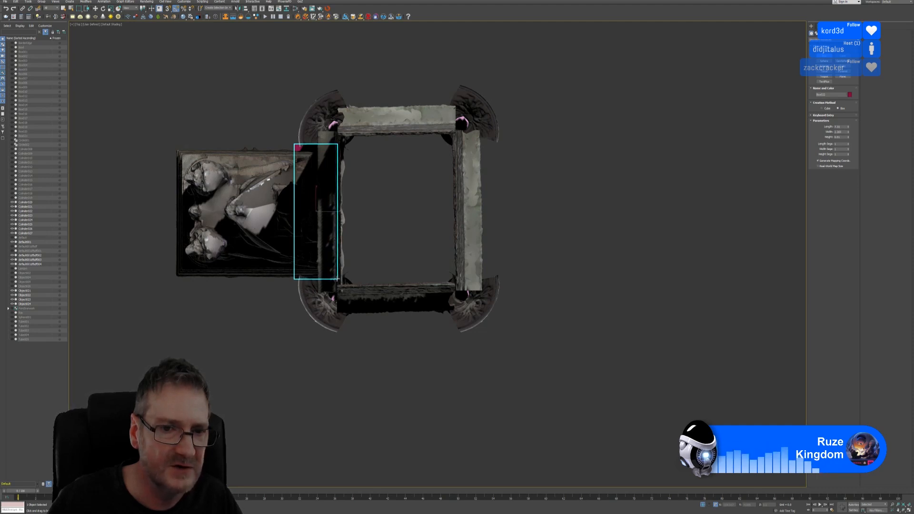
pyautogui.click(337, 279)
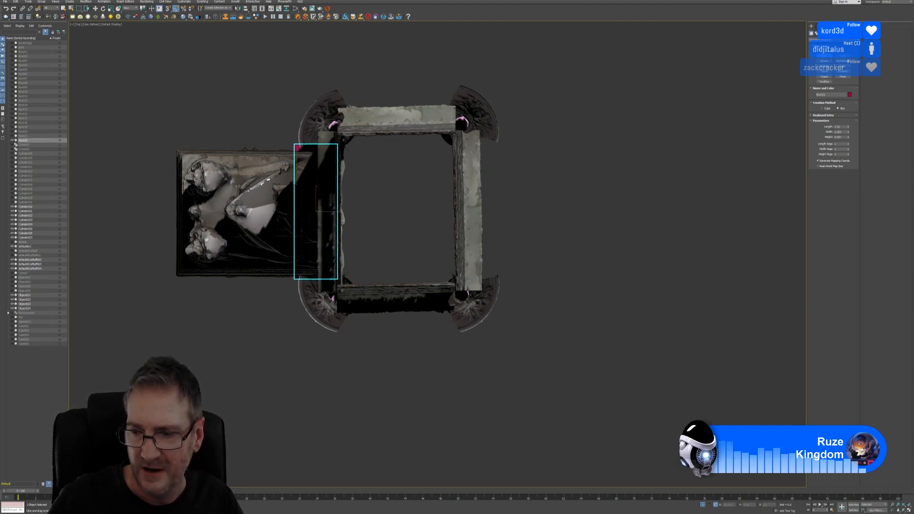
# Raise the box from the base to the level of the front capital slabs and slightly increase its height
pyautogui.hotkey('alt', 'w')
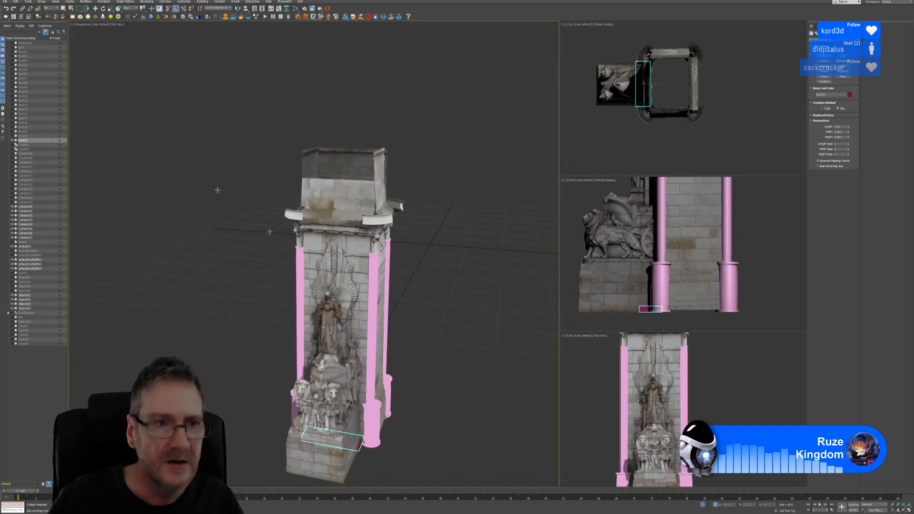
pyautogui.press('w')
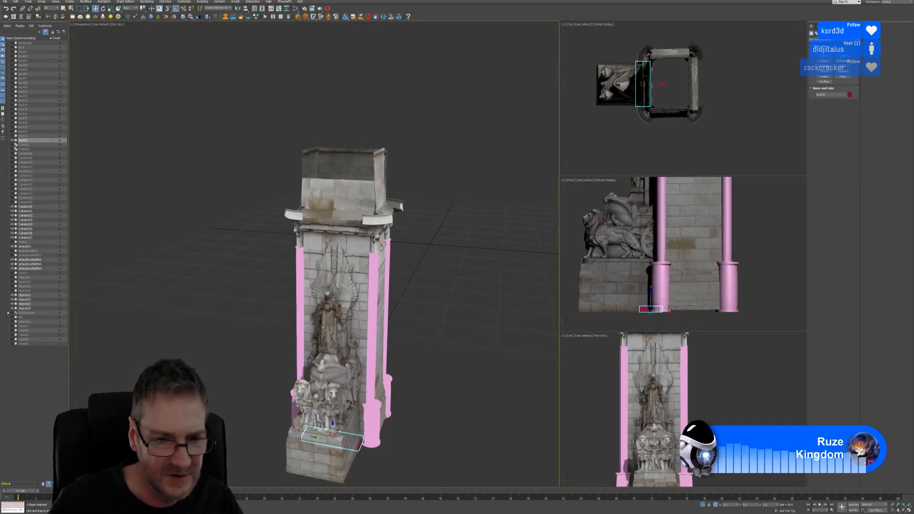
pyautogui.moveTo(333, 424); pyautogui.dragTo(316, 202)
pyautogui.scroll(5, 403, 186)
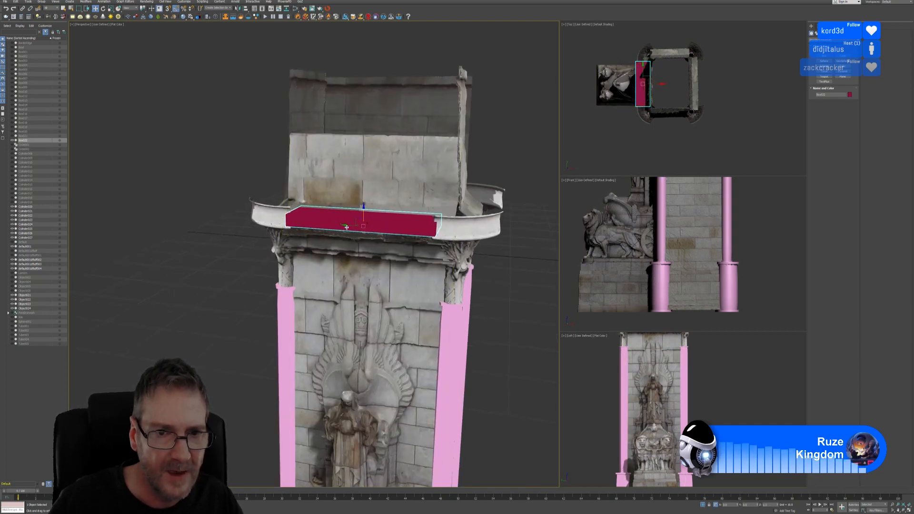
pyautogui.click(819, 27)
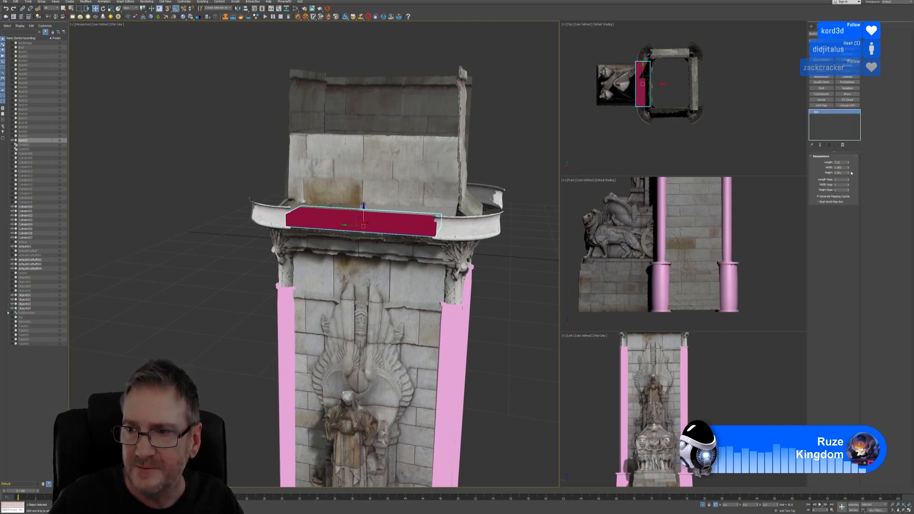
pyautogui.moveTo(849, 174); pyautogui.dragTo(849, 172)
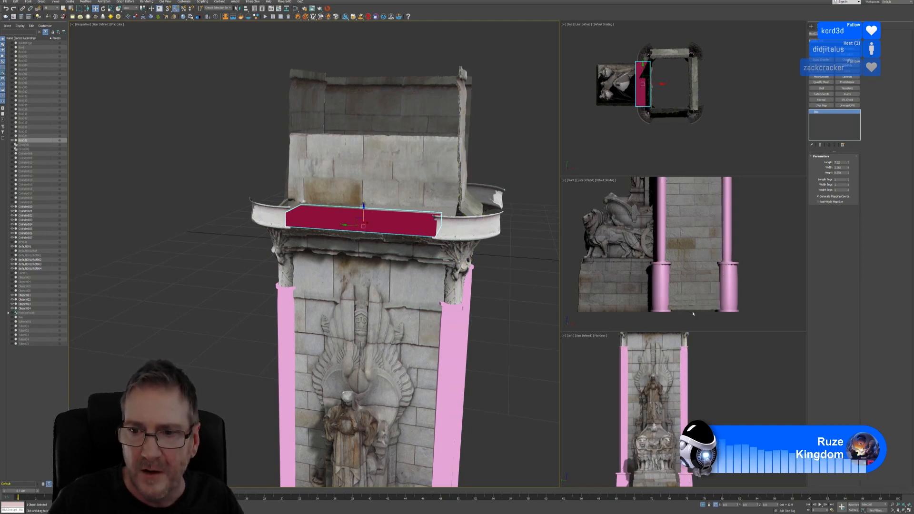
# Lower the box to the underside of the capital slabs and increase its height to reach their top edge
pyautogui.moveTo(710, 226); pyautogui.dragTo(688, 326, button='middle')
pyautogui.moveTo(675, 224); pyautogui.dragTo(682, 293, button='middle')
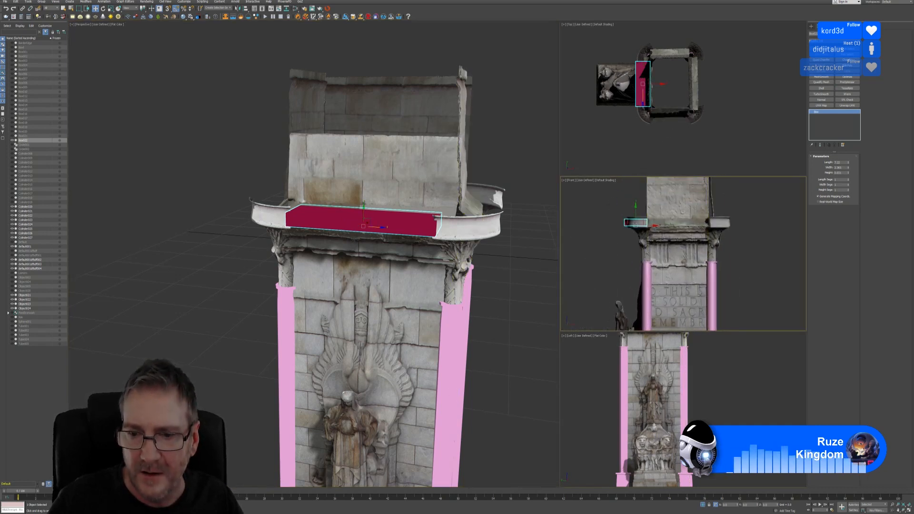
pyautogui.moveTo(694, 339); pyautogui.dragTo(698, 407, button='middle')
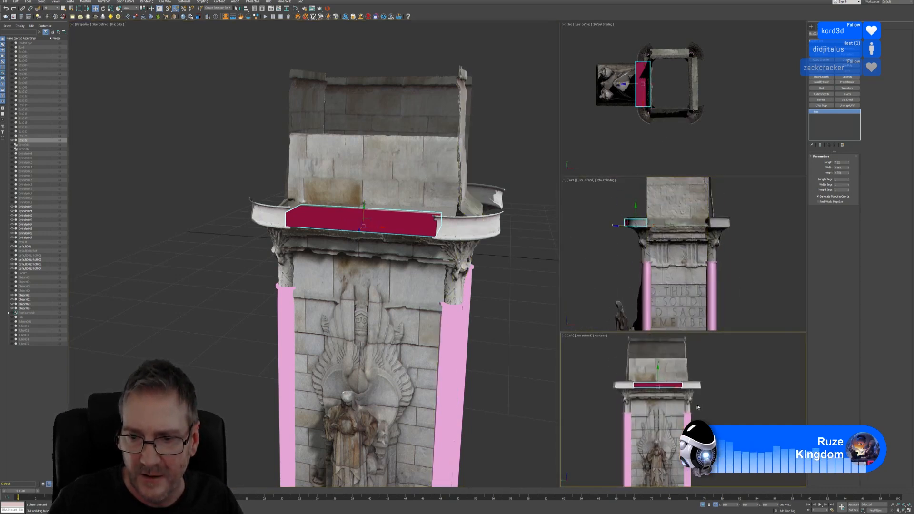
pyautogui.click(909, 509)
pyautogui.scroll(6, 339, 181)
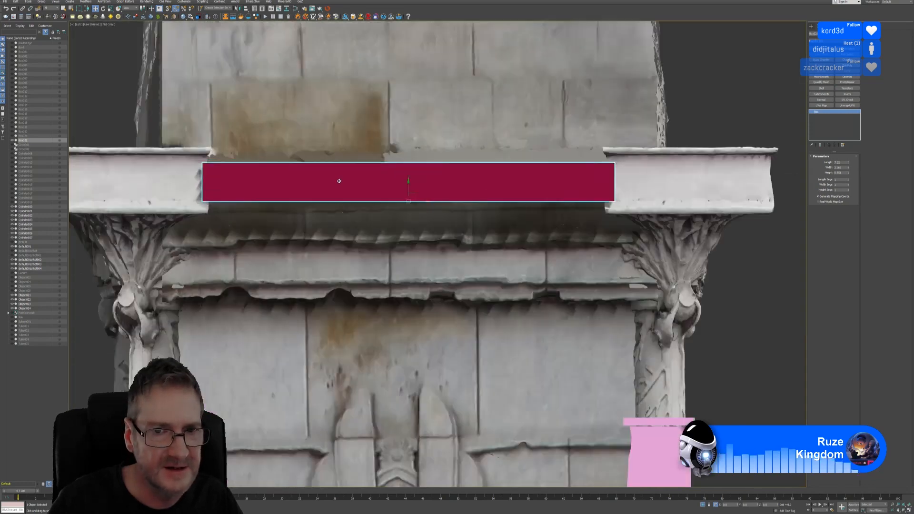
pyautogui.moveTo(408, 186); pyautogui.dragTo(406, 195)
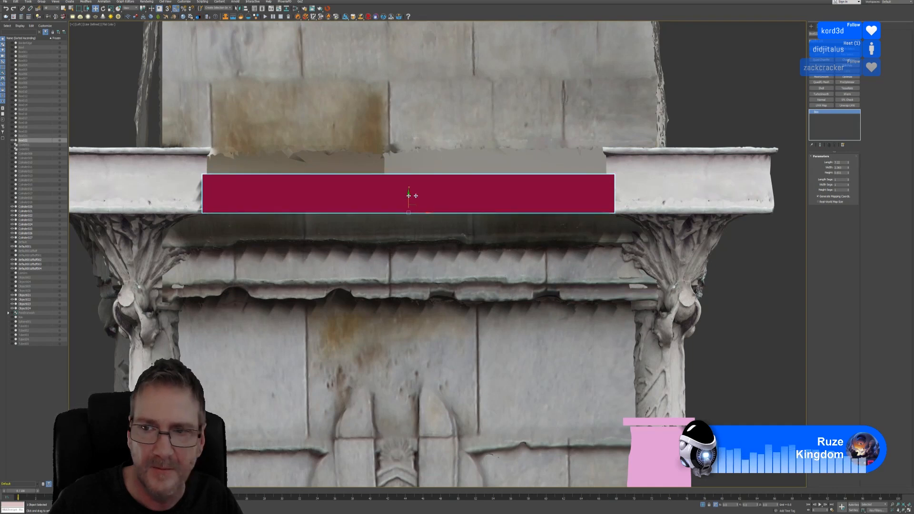
pyautogui.moveTo(849, 173); pyautogui.dragTo(854, 160)
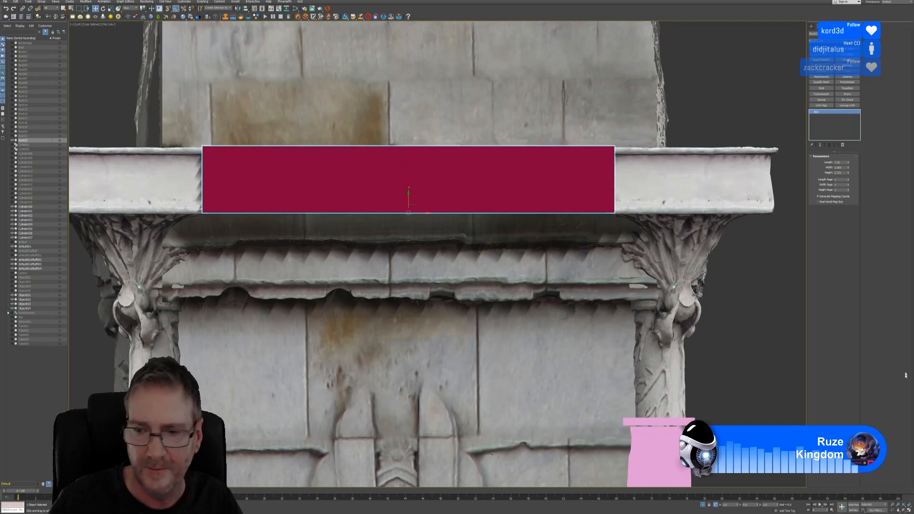
# Examine the fit of the front box between the two capitals from several angles around the tower
pyautogui.click(909, 510)
pyautogui.keyDown('alt'); pyautogui.moveTo(481, 275); pyautogui.dragTo(485, 297, button='middle'); pyautogui.keyUp('alt')
pyautogui.keyDown('alt'); pyautogui.moveTo(491, 331); pyautogui.dragTo(521, 297, button='middle'); pyautogui.keyUp('alt')
pyautogui.scroll(3, 368, 241)
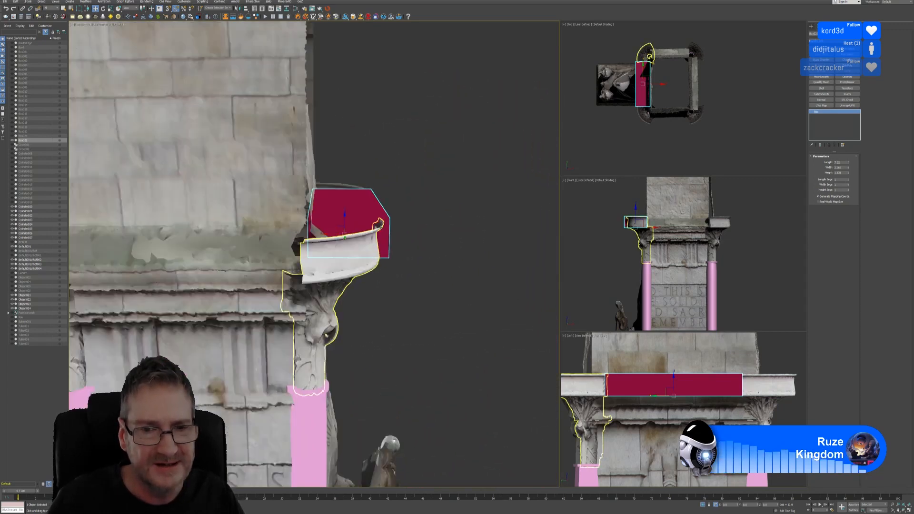
pyautogui.scroll(1, 368, 240)
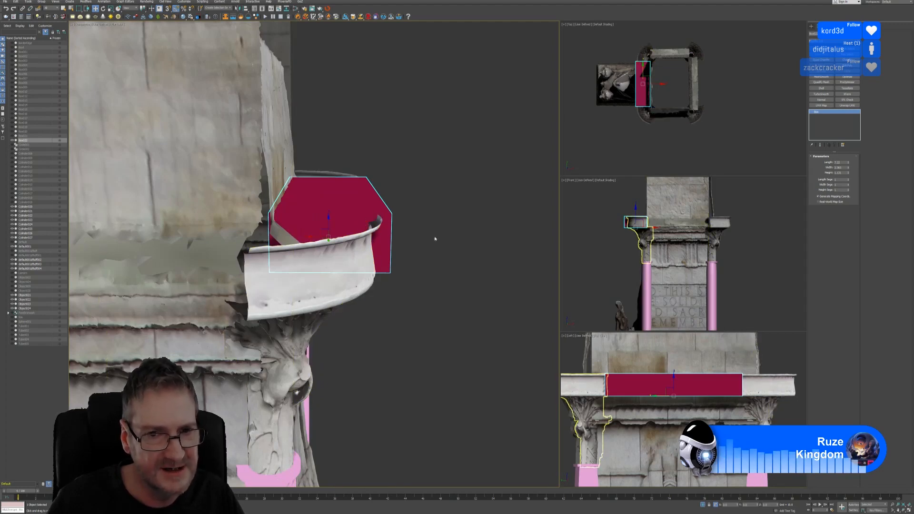
pyautogui.keyDown('alt'); pyautogui.moveTo(433, 238); pyautogui.dragTo(331, 162, button='middle'); pyautogui.keyUp('alt')
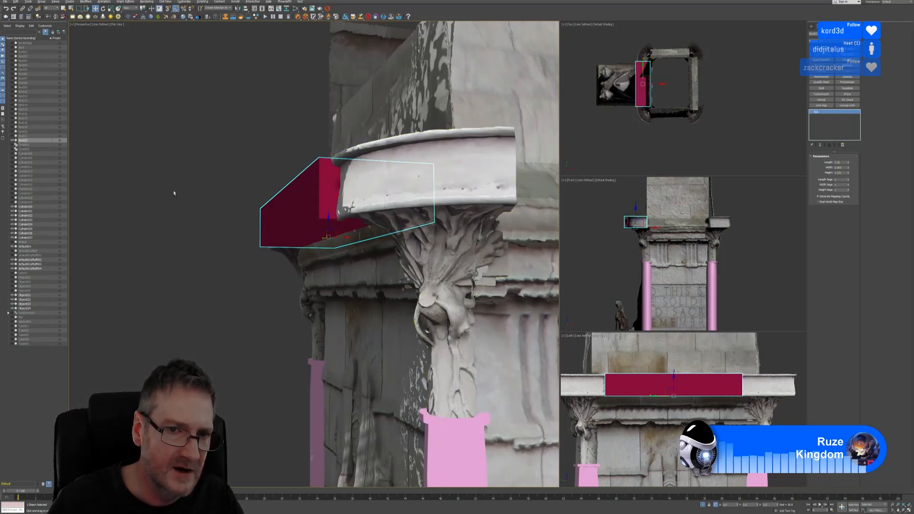
pyautogui.keyDown('alt'); pyautogui.moveTo(174, 192); pyautogui.dragTo(386, 259, button='middle'); pyautogui.keyUp('alt')
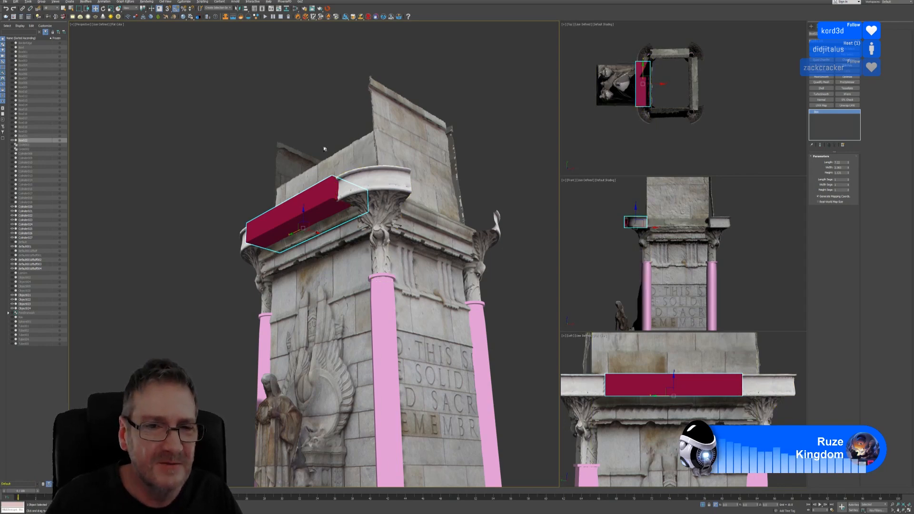
pyautogui.keyDown('alt'); pyautogui.moveTo(323, 149); pyautogui.dragTo(307, 154, button='middle'); pyautogui.keyUp('alt')
pyautogui.scroll(6, 300, 184)
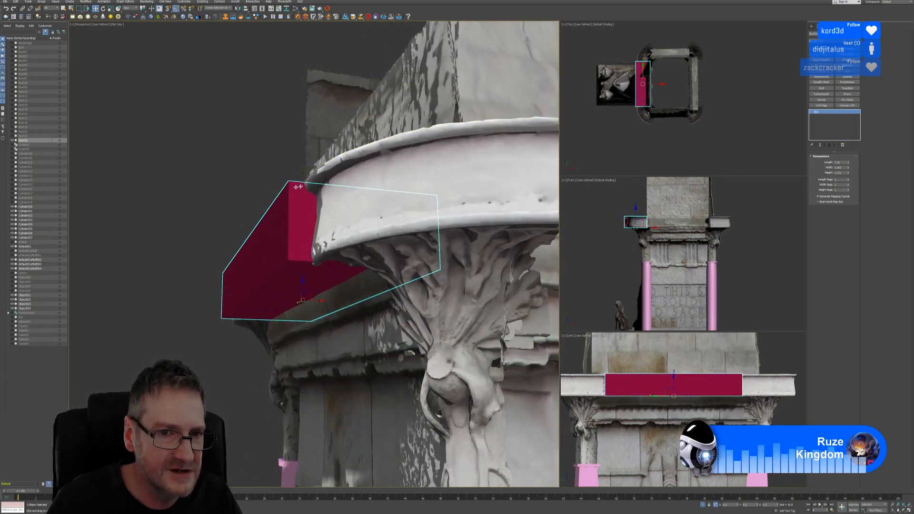
pyautogui.scroll(-8, 298, 186)
pyautogui.keyDown('alt'); pyautogui.moveTo(285, 172); pyautogui.dragTo(272, 205, button='middle'); pyautogui.keyUp('alt')
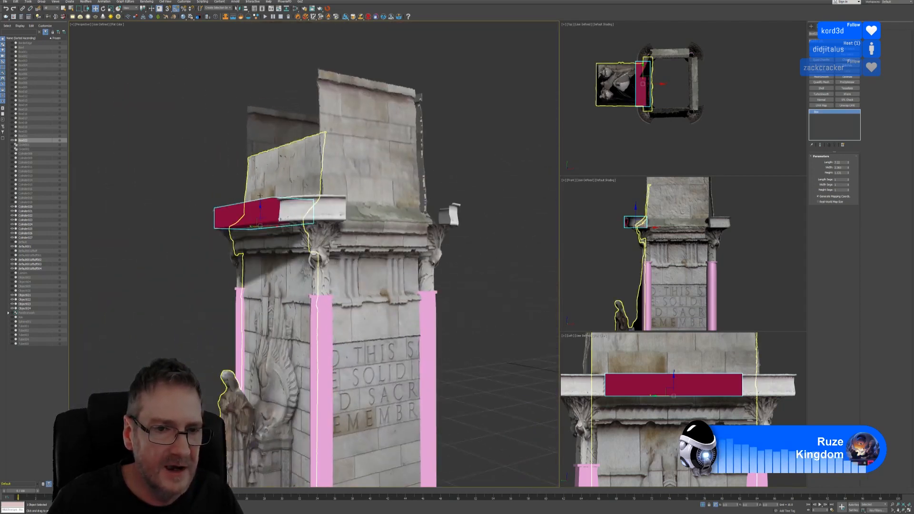
pyautogui.scroll(5, 286, 224)
pyautogui.scroll(-2, 286, 223)
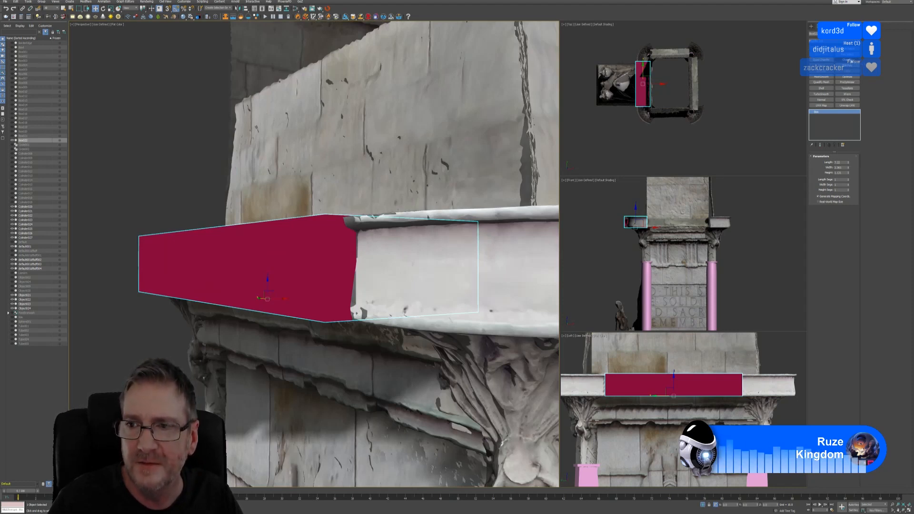
# Add a Chamfer modifier to the front box and reduce its amount to a very fine edge bevel
pyautogui.click(851, 61)
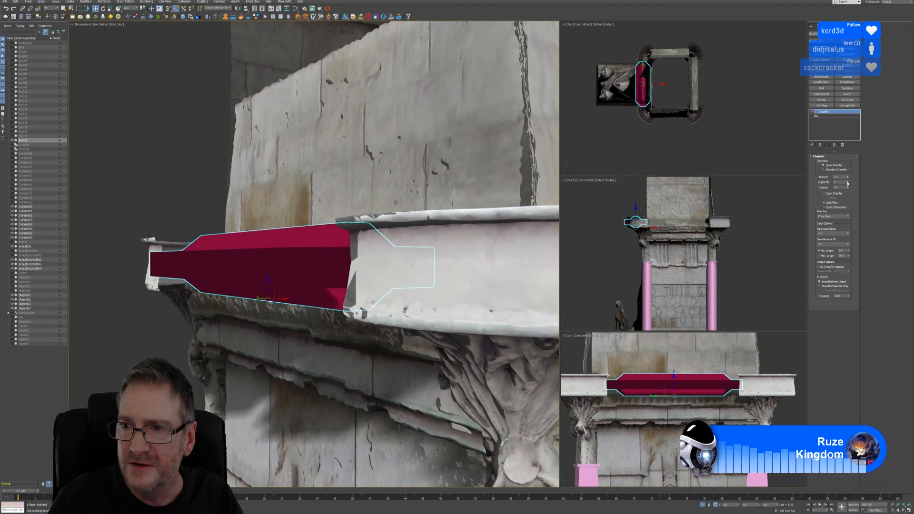
pyautogui.moveTo(849, 179)
pyautogui.mouseDown()
pyautogui.moveTo(845, 201)
pyautogui.moveTo(848, 190)
pyautogui.mouseUp()
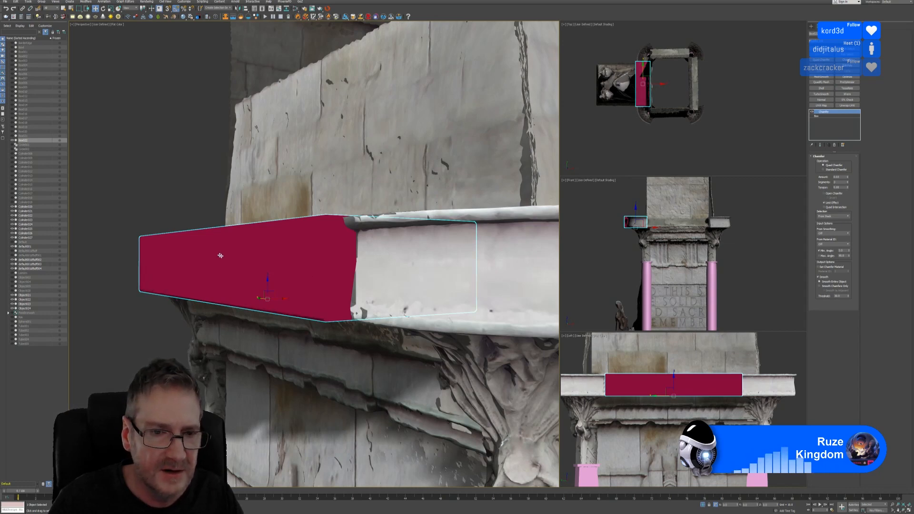
pyautogui.scroll(5, 226, 256)
pyautogui.moveTo(357, 244); pyautogui.dragTo(235, 122, button='middle')
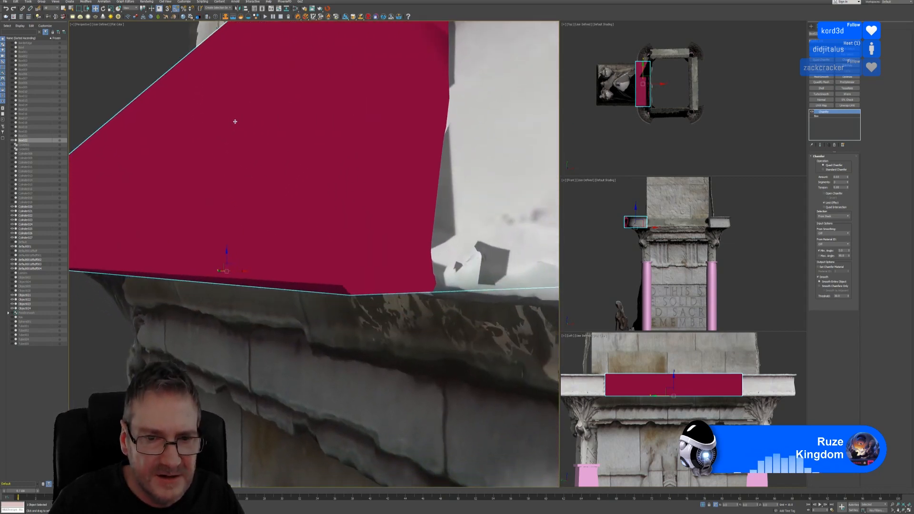
pyautogui.keyDown('alt'); pyautogui.moveTo(292, 262); pyautogui.dragTo(333, 271, button='middle'); pyautogui.keyUp('alt')
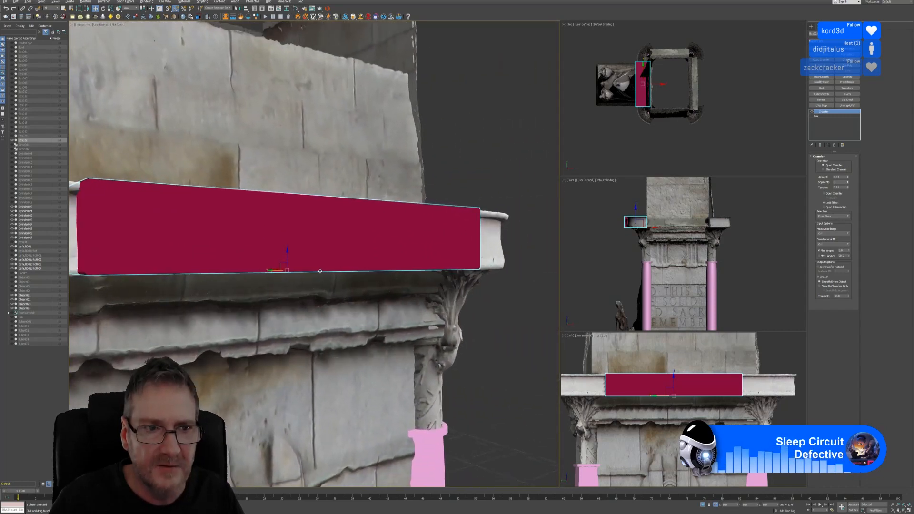
# Return to the base parameters of the box beneath the chamfer and isolate the box
pyautogui.click(817, 116)
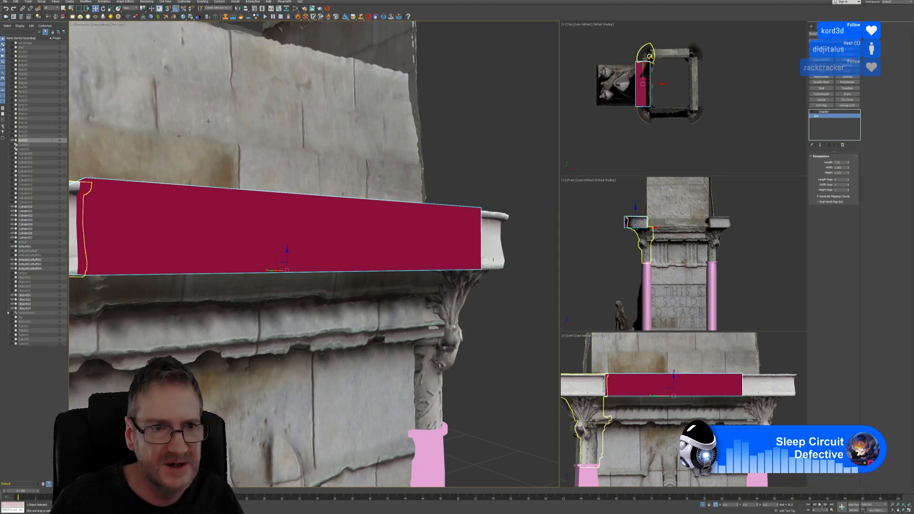
pyautogui.scroll(-5, 217, 130)
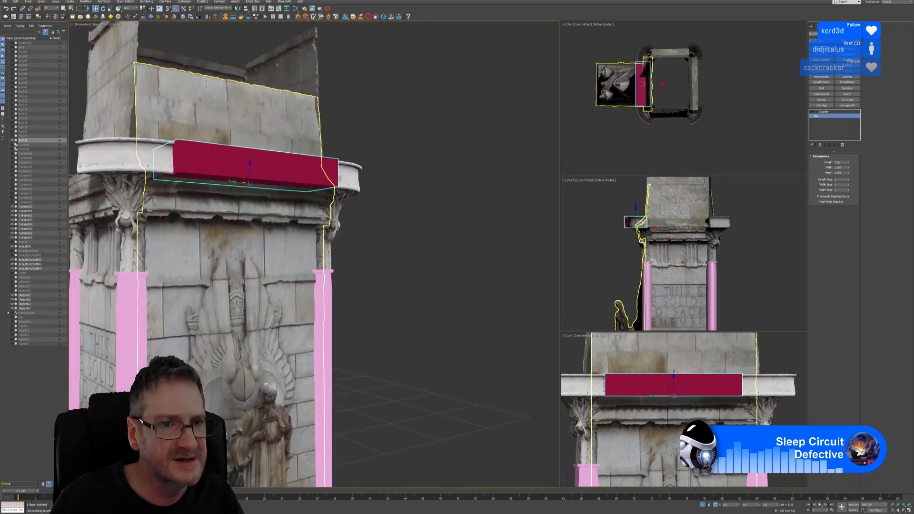
pyautogui.moveTo(241, 404); pyautogui.dragTo(202, 172, button='middle')
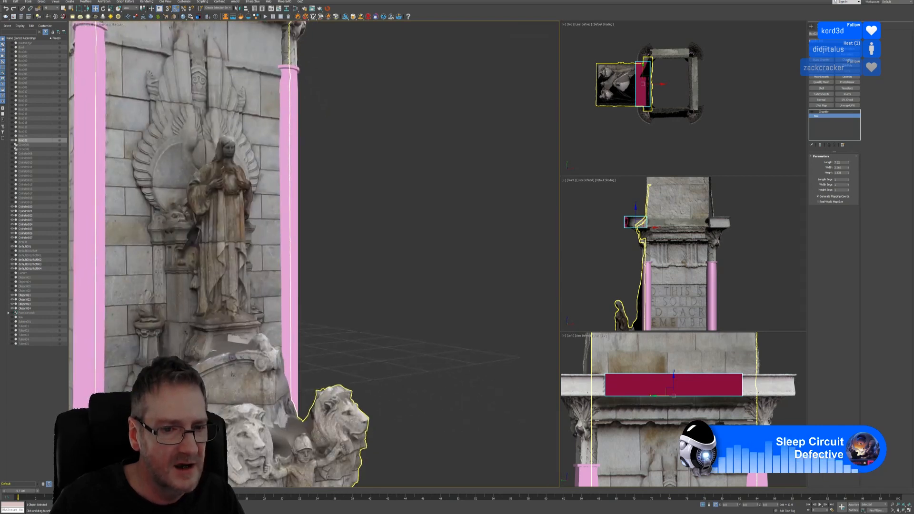
pyautogui.moveTo(246, 435); pyautogui.dragTo(244, 258, button='middle')
pyautogui.moveTo(256, 219); pyautogui.dragTo(304, 431, button='middle')
pyautogui.moveTo(307, 159); pyautogui.dragTo(320, 384, button='middle')
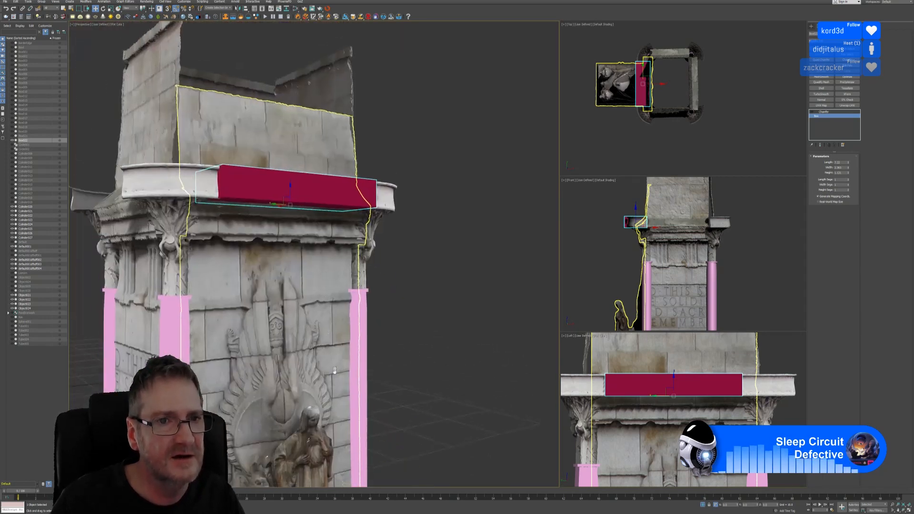
pyautogui.moveTo(336, 169); pyautogui.dragTo(347, 261, button='middle')
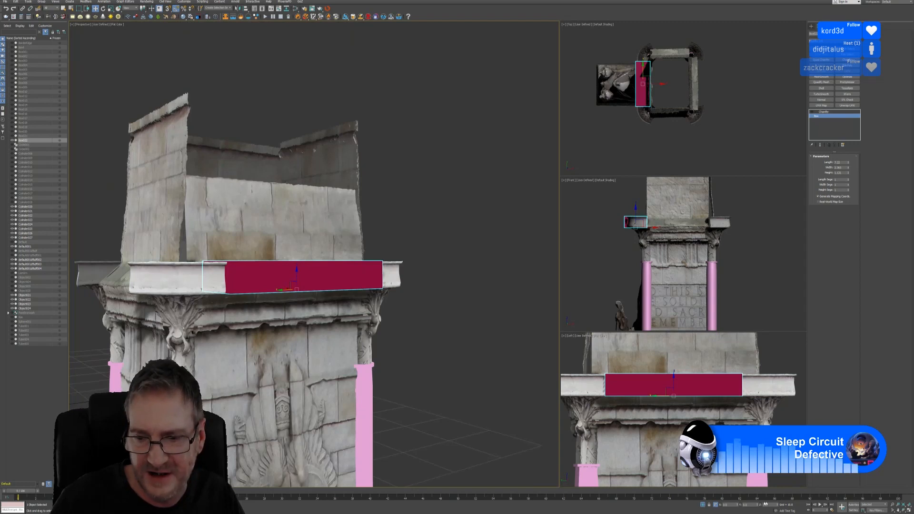
pyautogui.click(703, 505)
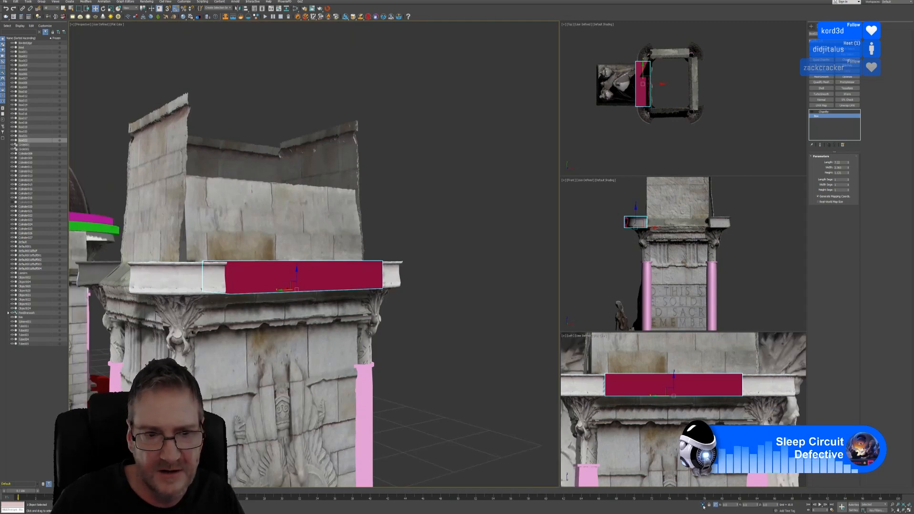
pyautogui.click(703, 506)
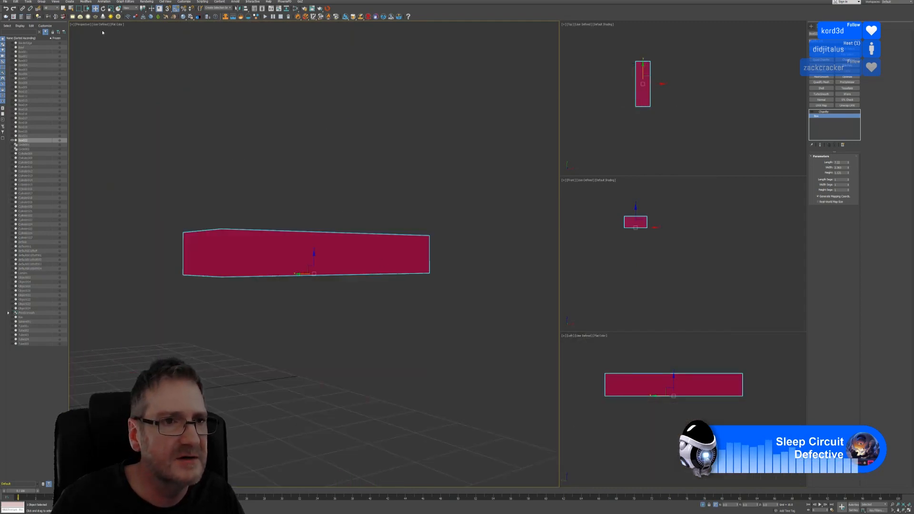
# Turn on edged faces in the perspective view to show the box's segmentation
pyautogui.click(116, 25)
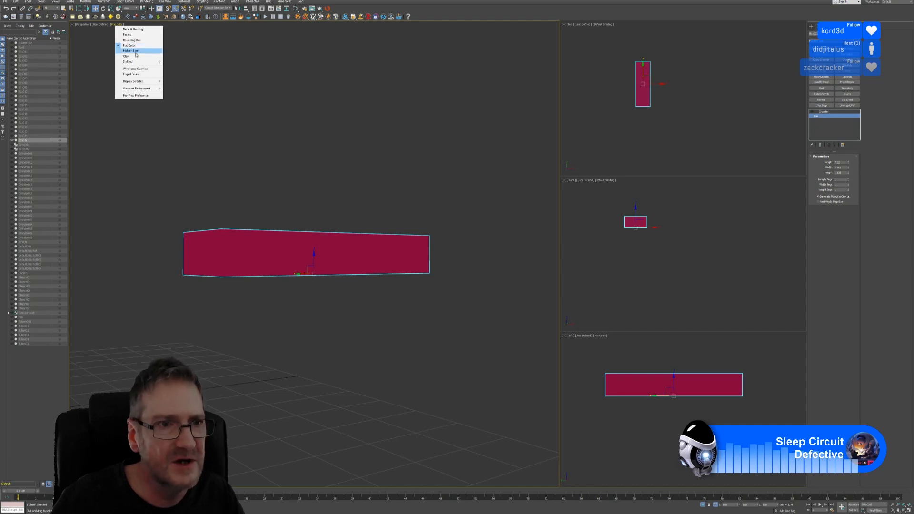
pyautogui.click(131, 74)
pyautogui.moveTo(472, 217); pyautogui.dragTo(454, 211, button='middle')
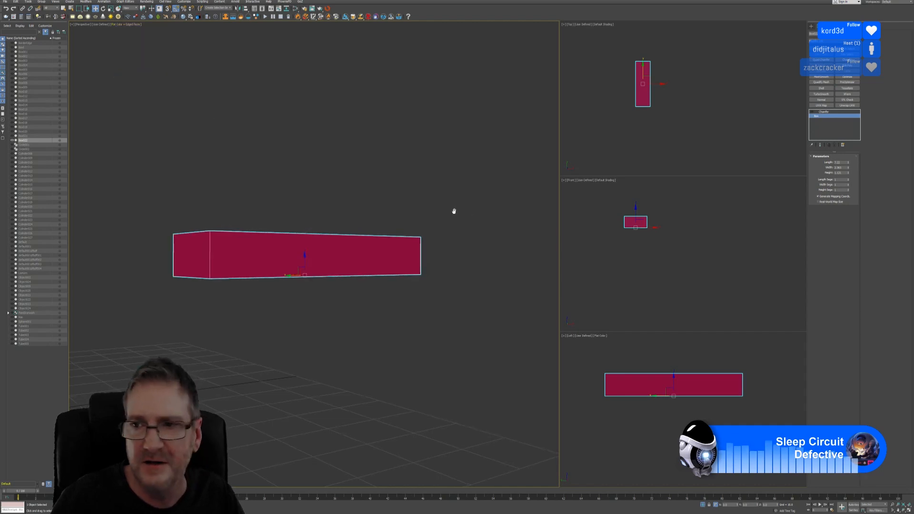
# Test extra length and width segments on the box, revert them, and set its height segments to 5
pyautogui.click(849, 180)
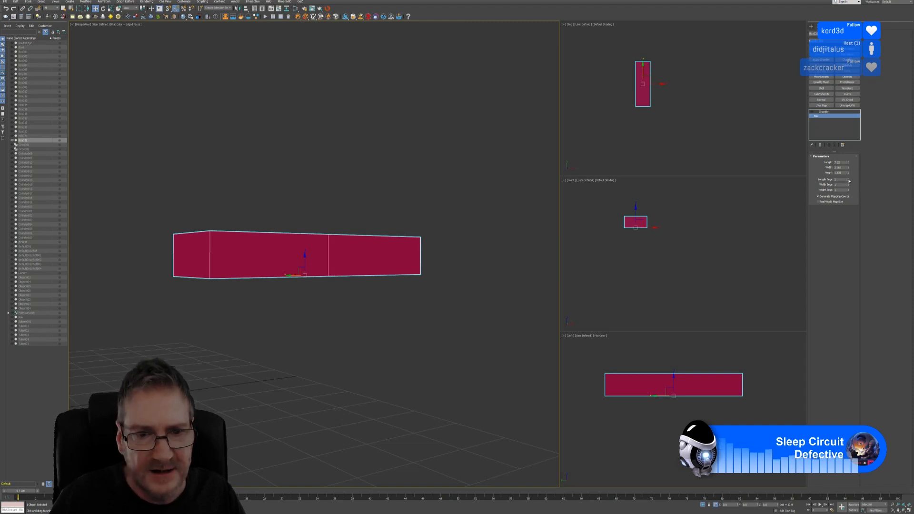
pyautogui.click(848, 182)
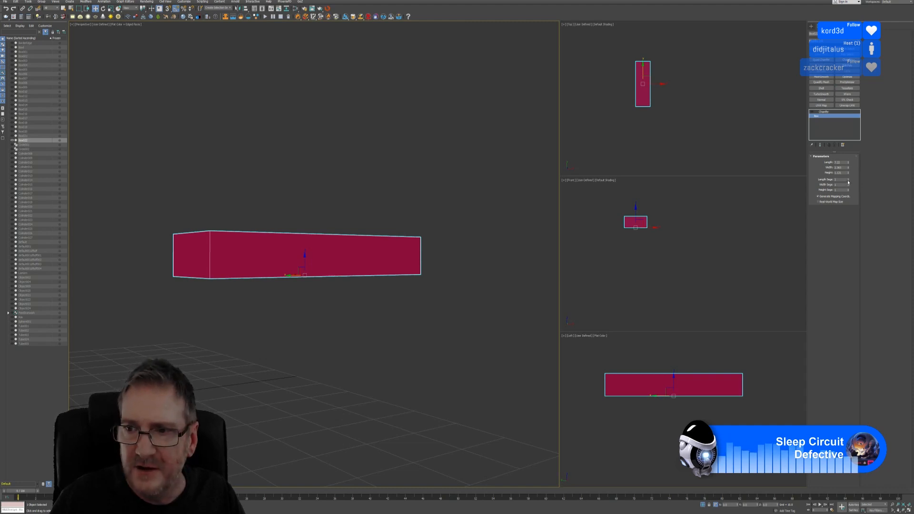
pyautogui.click(849, 185)
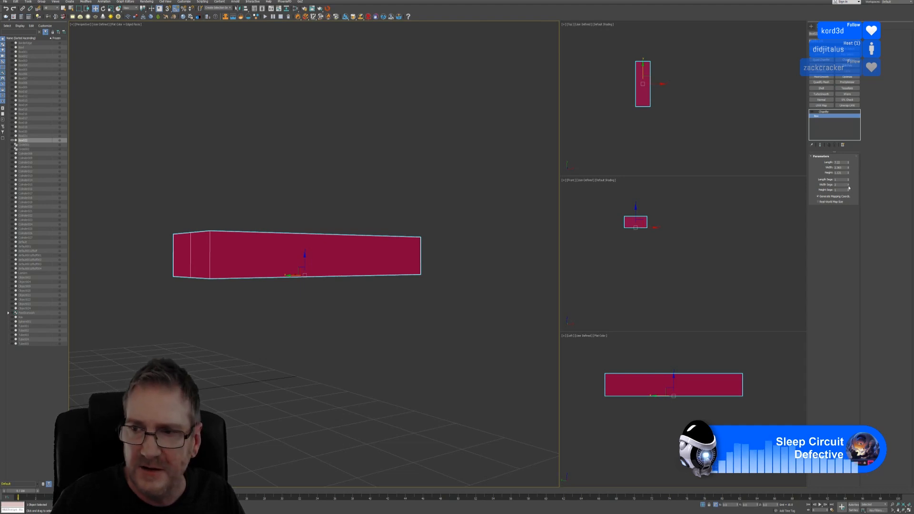
pyautogui.click(849, 186)
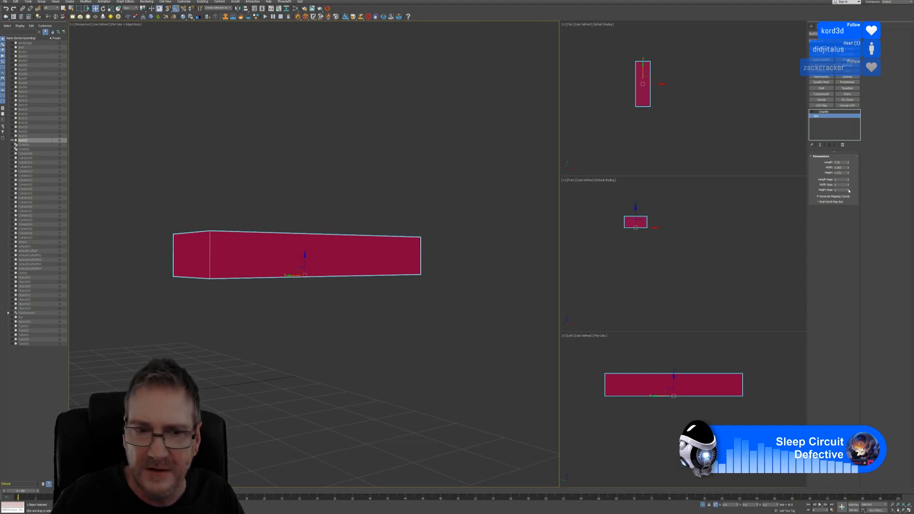
pyautogui.click(849, 189)
pyautogui.click(849, 190)
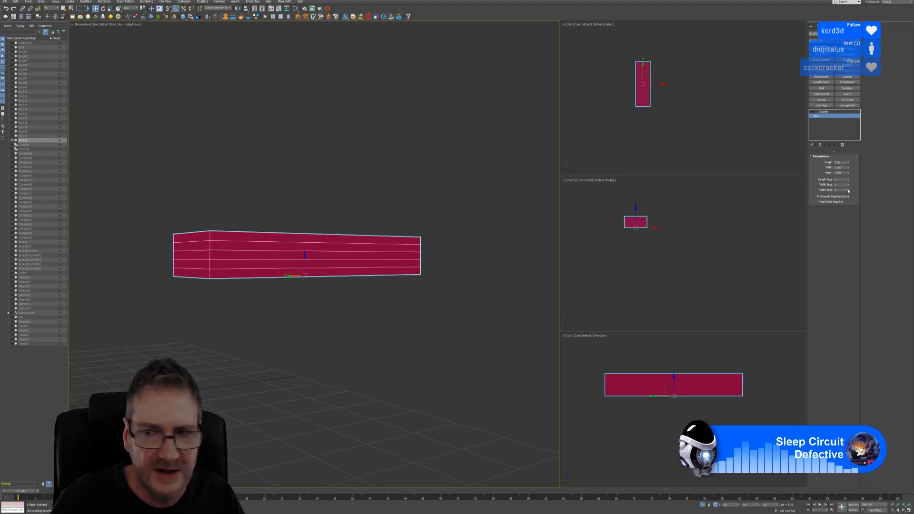
# Increase the box's length segments to 14
pyautogui.click(850, 180)
pyautogui.click(849, 180)
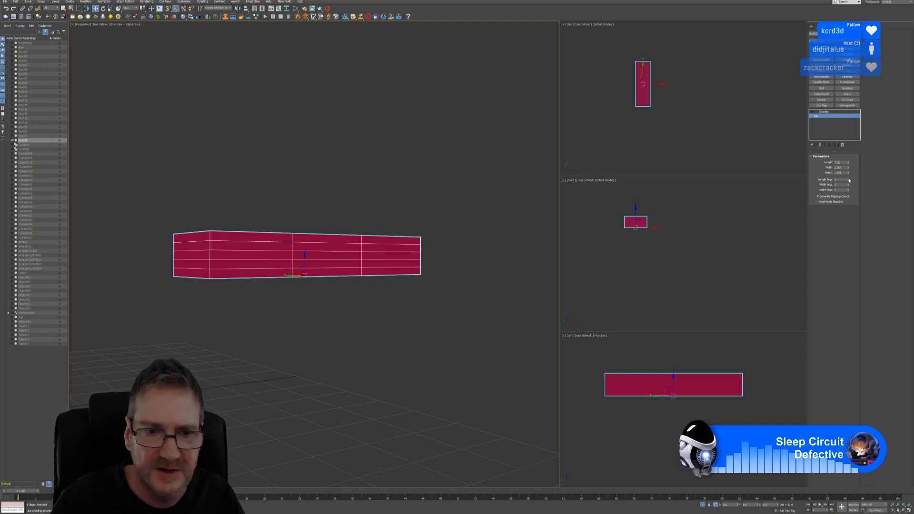
pyautogui.click(849, 180)
pyautogui.click(850, 180)
pyautogui.click(850, 180)
pyautogui.click(849, 180)
pyautogui.click(850, 180)
pyautogui.click(850, 180)
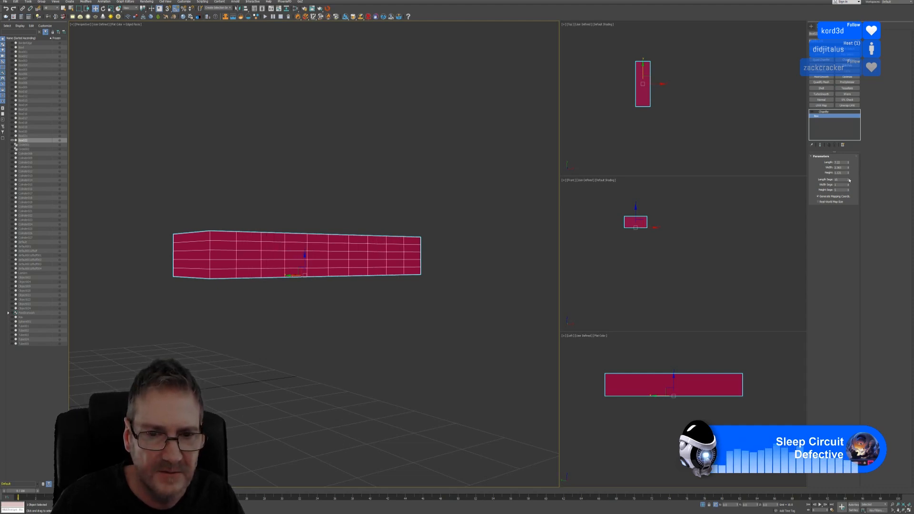
pyautogui.click(850, 180)
pyautogui.click(850, 180)
pyautogui.click(850, 180)
pyautogui.click(849, 180)
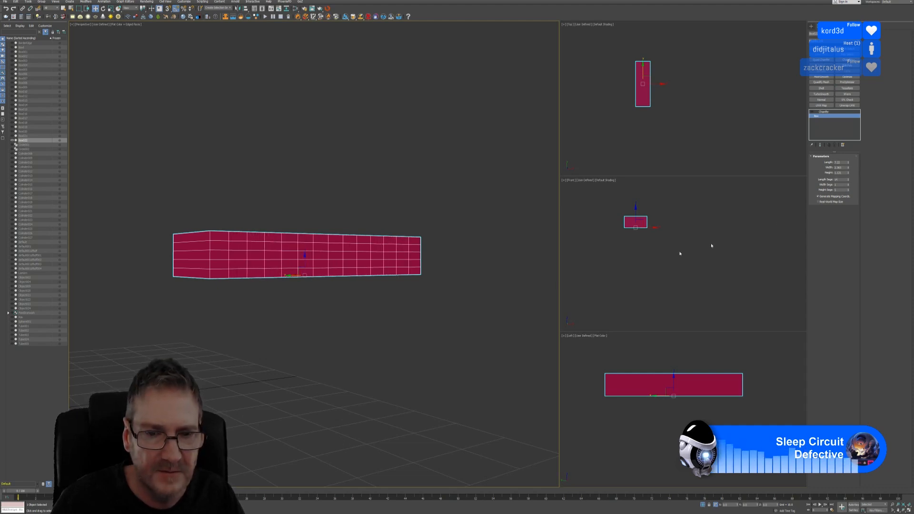
# Further increase the box's height and length segments to form a denser grid of nearly square faces
pyautogui.keyDown('alt'); pyautogui.moveTo(395, 305); pyautogui.dragTo(364, 310, button='middle'); pyautogui.keyUp('alt')
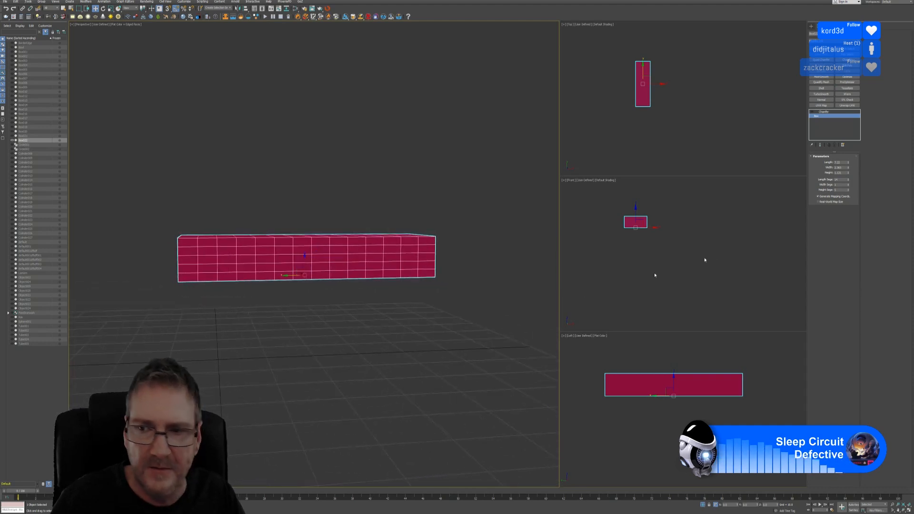
pyautogui.click(849, 180)
pyautogui.click(850, 180)
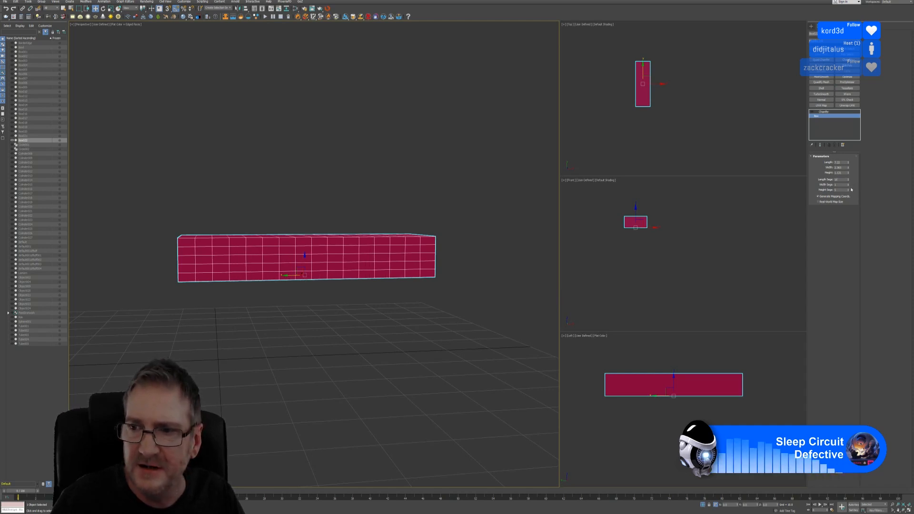
pyautogui.click(849, 190)
pyautogui.click(849, 190)
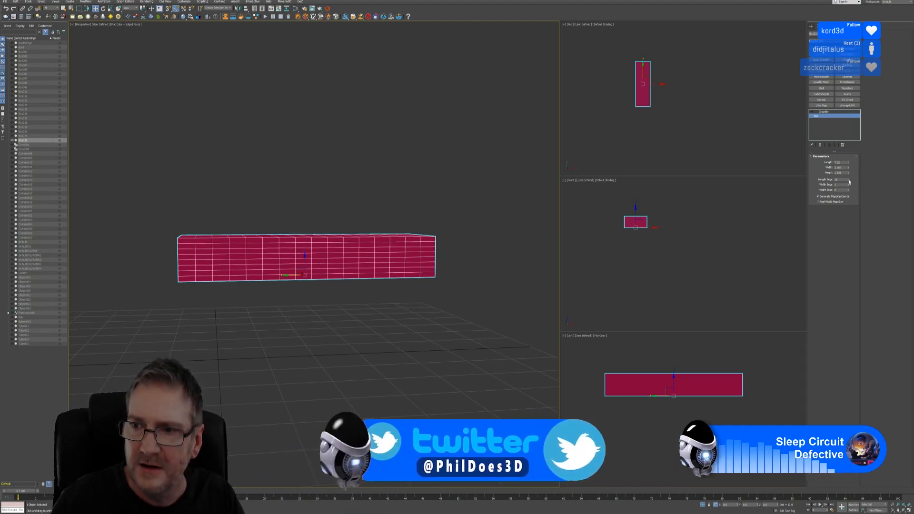
pyautogui.click(849, 182)
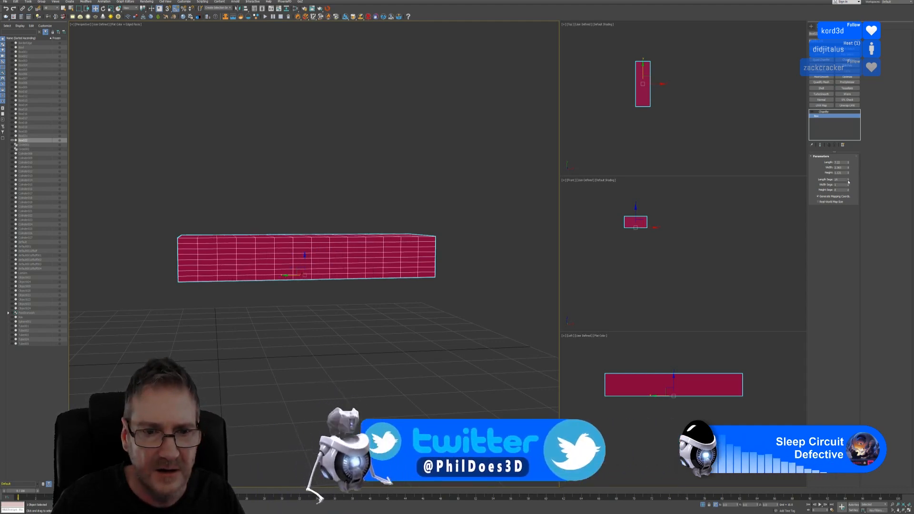
pyautogui.moveTo(849, 180); pyautogui.dragTo(848, 176)
pyautogui.moveTo(421, 310)
pyautogui.keyDown('alt'); pyautogui.mouseDown(button='middle')
pyautogui.moveTo(402, 310)
pyautogui.moveTo(433, 309)
pyautogui.moveTo(422, 303)
pyautogui.mouseUp(button='middle'); pyautogui.keyUp('alt')
pyautogui.scroll(3, 244, 257)
pyautogui.moveTo(244, 258); pyautogui.dragTo(249, 261, button='middle')
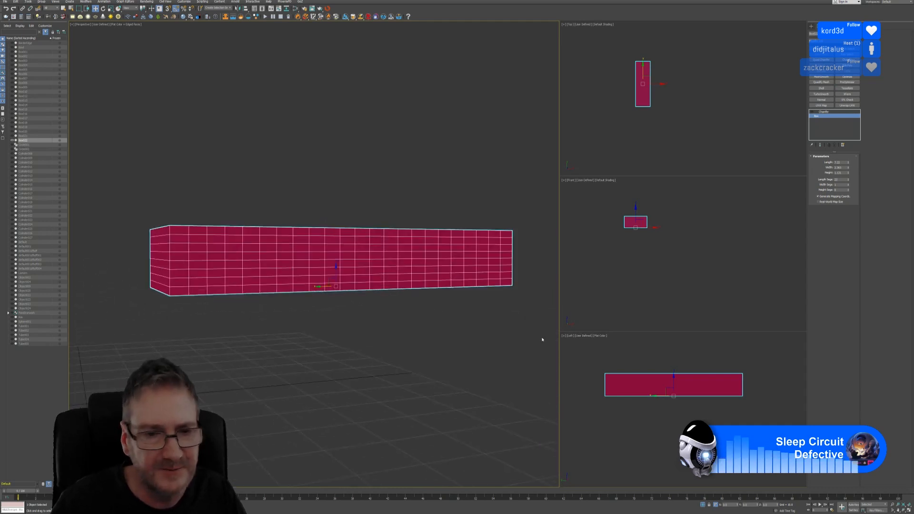
# Add an Edit Poly modifier to the box beneath its Chamfer, enter polygon mode, and test selecting a single face
pyautogui.click(848, 65)
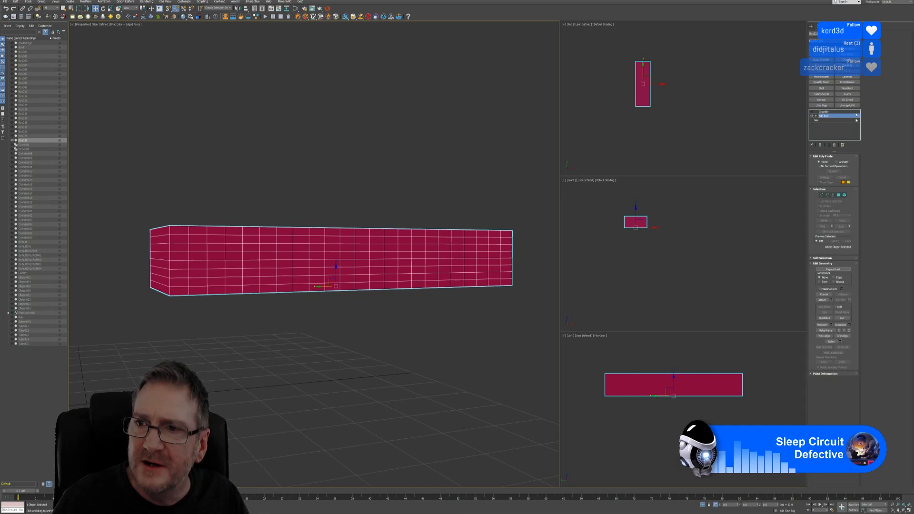
pyautogui.click(839, 196)
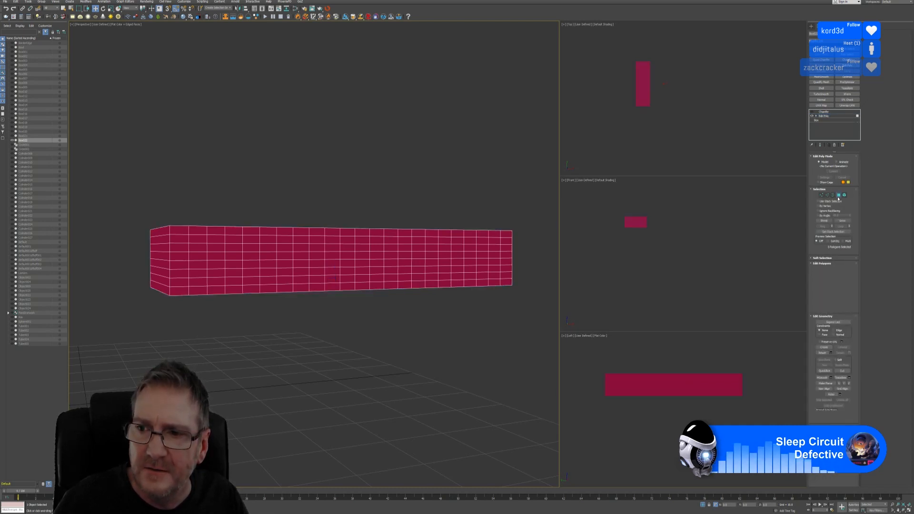
pyautogui.click(231, 257)
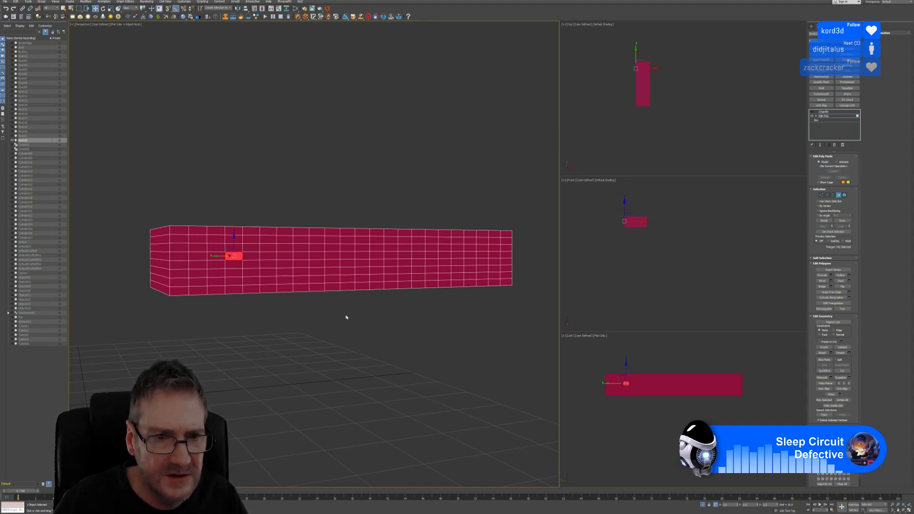
pyautogui.moveTo(338, 321); pyautogui.dragTo(319, 321, button='middle')
pyautogui.press('super')
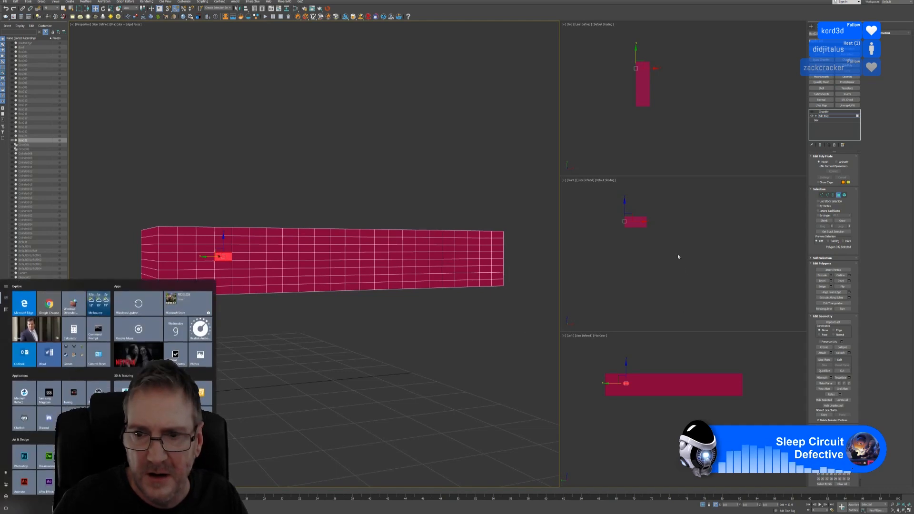
pyautogui.click(358, 349)
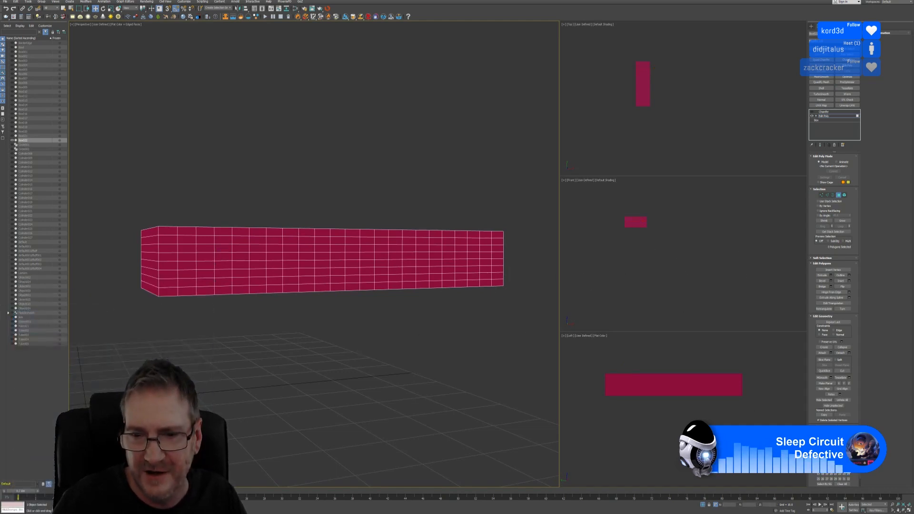
# Turn on edged faces in the Left view and maximize that view around the box
pyautogui.click(594, 339)
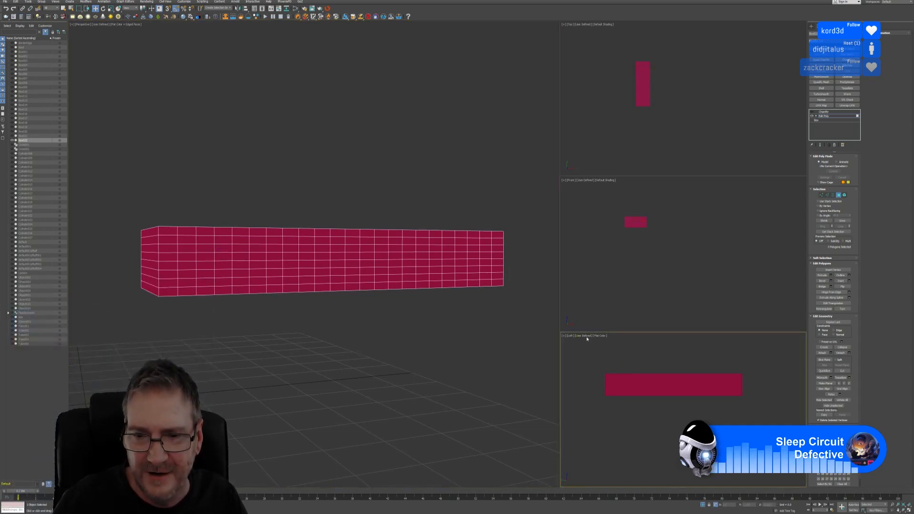
pyautogui.click(604, 336)
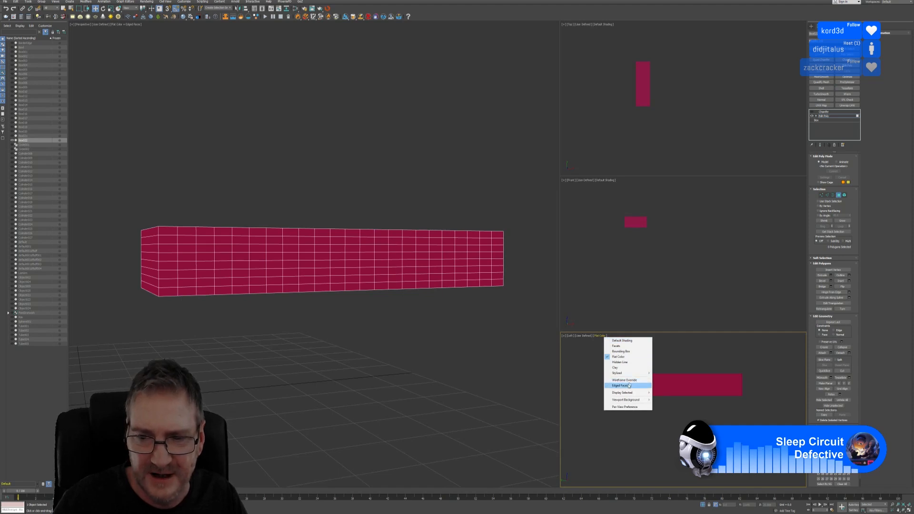
pyautogui.click(646, 387)
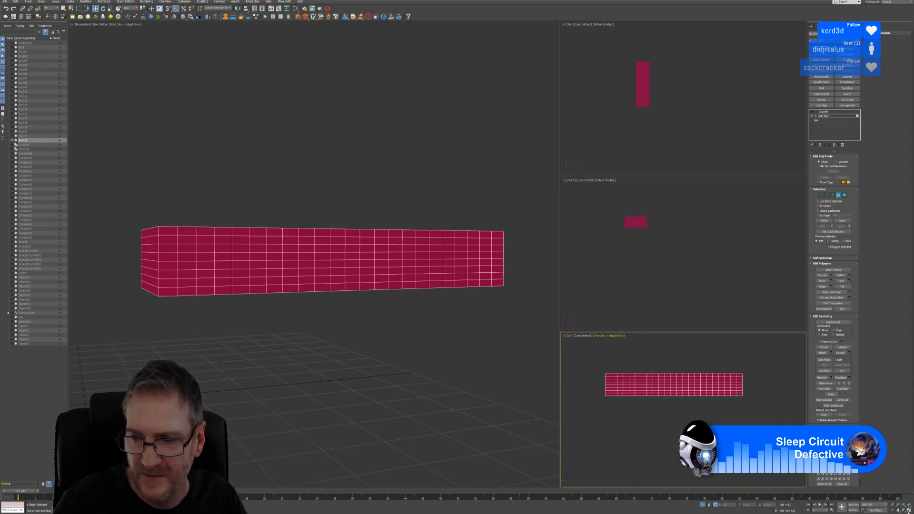
pyautogui.hotkey('alt', 'w')
pyautogui.scroll(3, 363, 298)
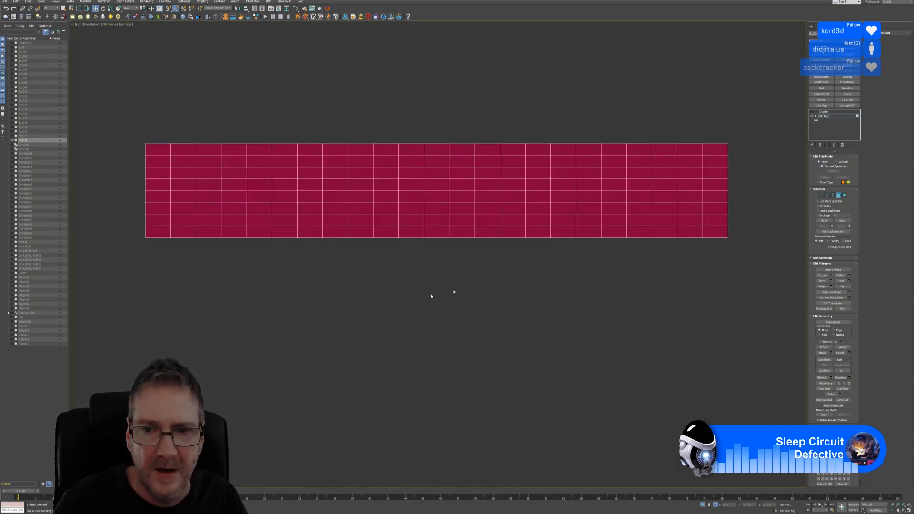
pyautogui.moveTo(454, 291); pyautogui.dragTo(472, 325, button='middle')
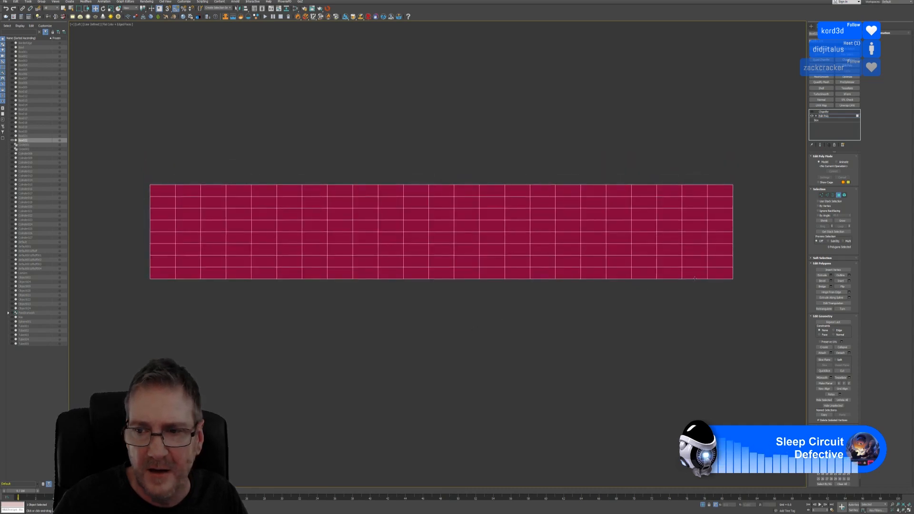
# Go back to the base box's parameters, accepting the topology change, and set its length segments to 45
pyautogui.click(825, 121)
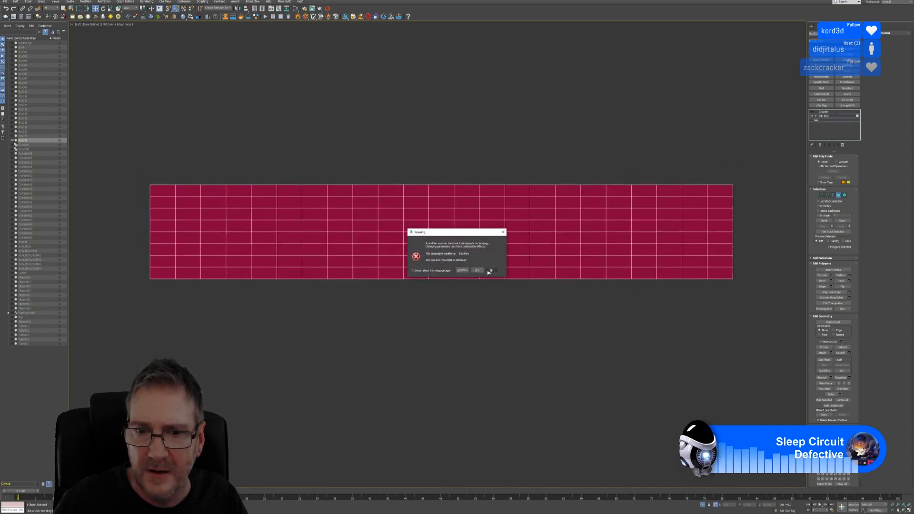
pyautogui.click(491, 270)
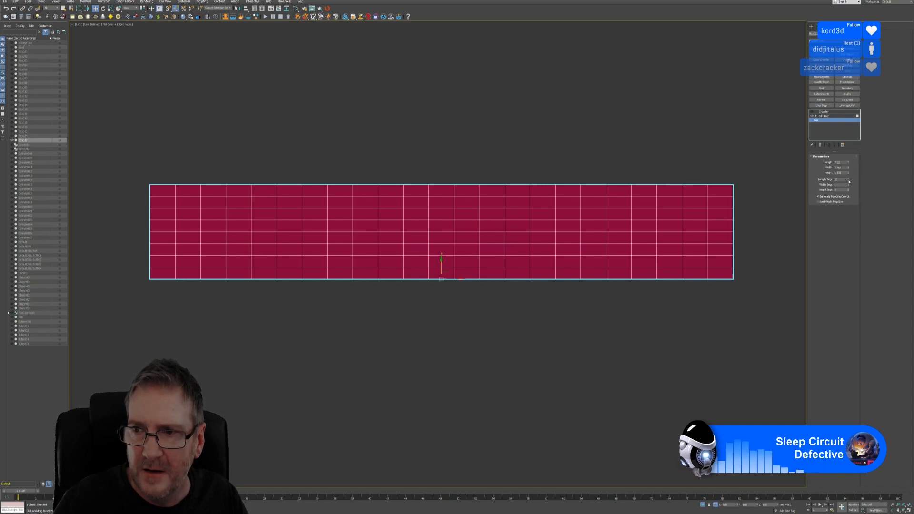
pyautogui.click(848, 180)
pyautogui.click(849, 180)
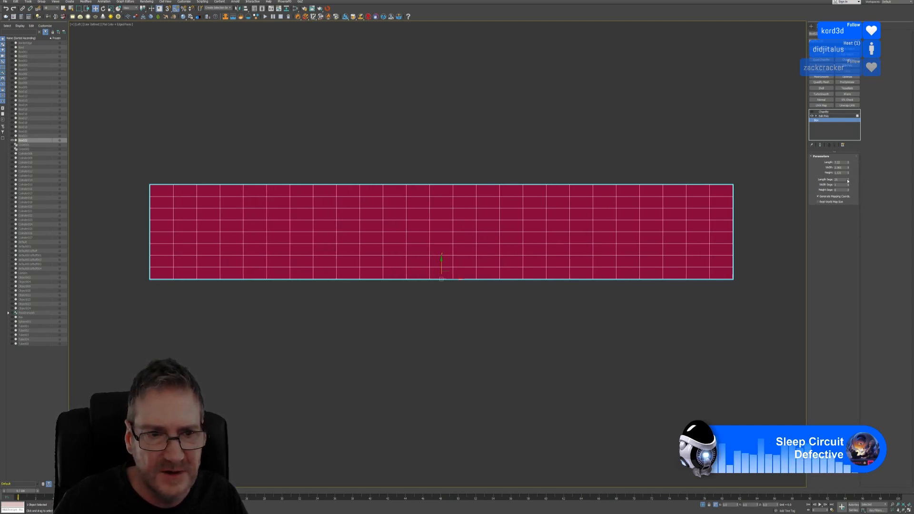
pyautogui.click(848, 180)
pyautogui.click(849, 180)
pyautogui.click(849, 180)
pyautogui.click(848, 180)
pyautogui.click(848, 180)
pyautogui.click(849, 180)
pyautogui.click(849, 180)
pyautogui.click(849, 180)
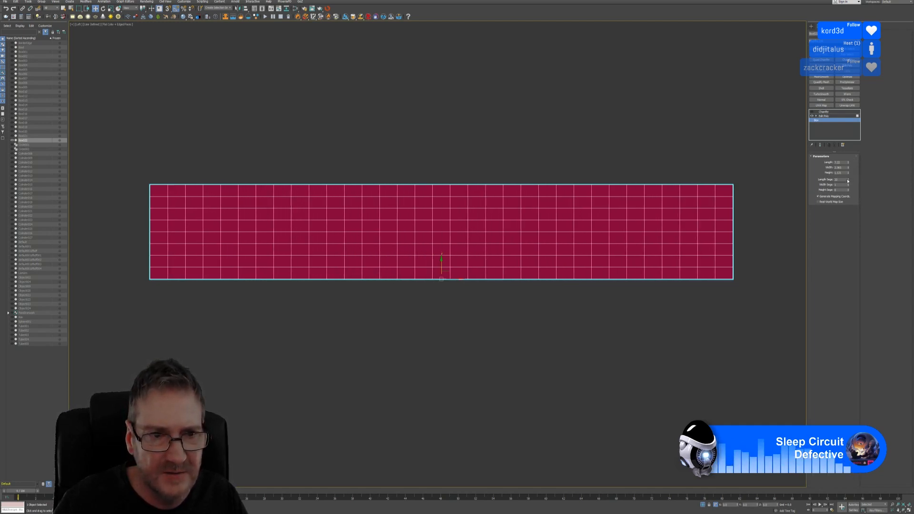
pyautogui.click(849, 180)
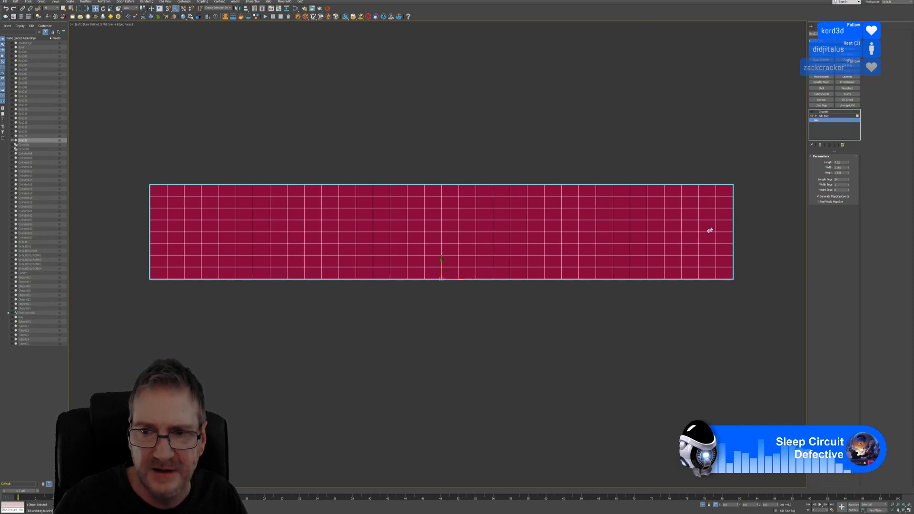
pyautogui.click(848, 182)
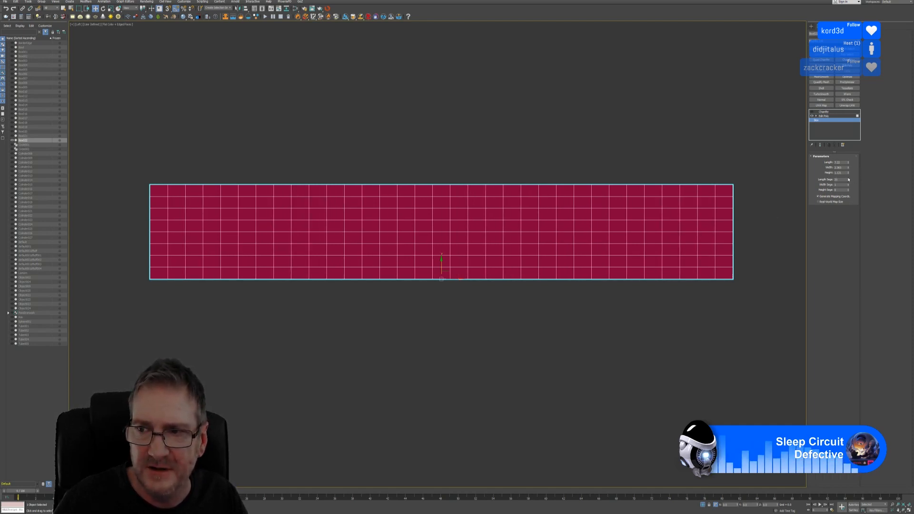
pyautogui.click(849, 180)
pyautogui.click(848, 180)
pyautogui.click(849, 180)
pyautogui.click(849, 180)
pyautogui.click(848, 180)
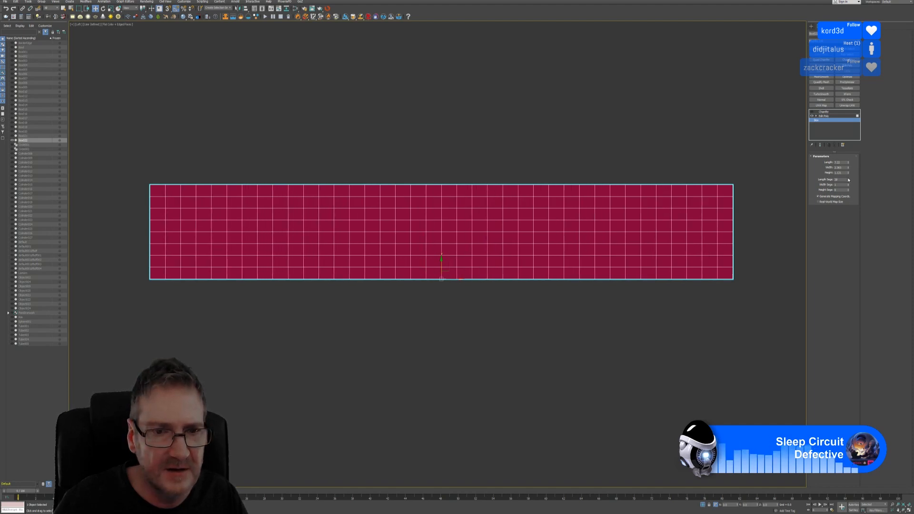
pyautogui.click(849, 180)
pyautogui.click(849, 180)
pyautogui.click(849, 180)
pyautogui.click(848, 180)
pyautogui.click(848, 180)
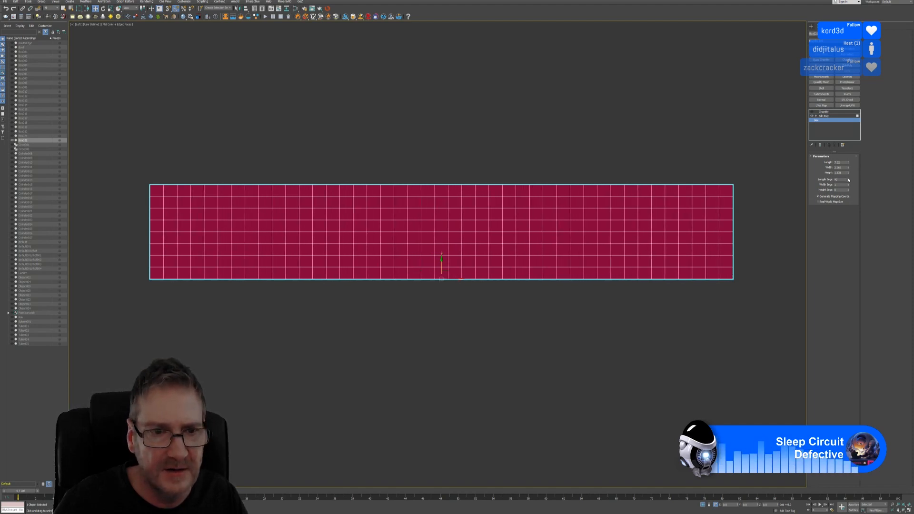
pyautogui.click(849, 180)
pyautogui.click(848, 180)
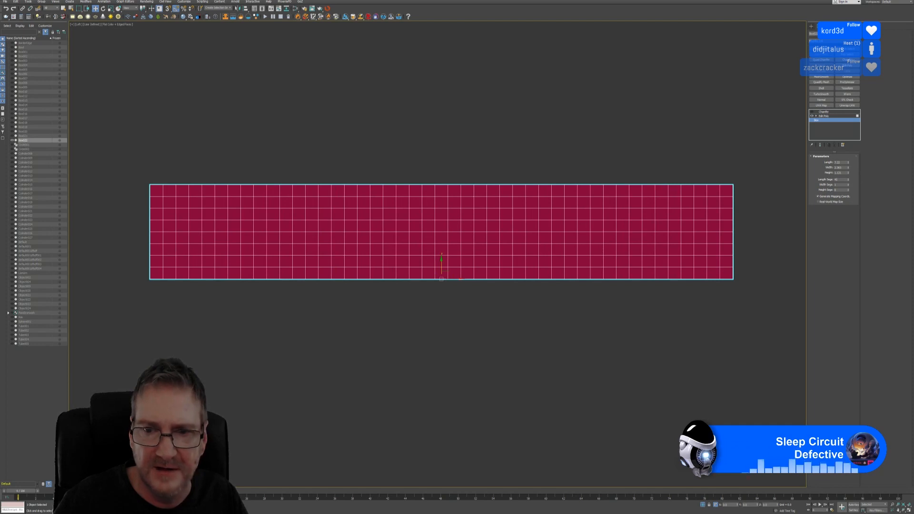
# Under Edit Poly, select the long side's polygons inside a one-polygon border, and restore the four-view layout
pyautogui.click(824, 116)
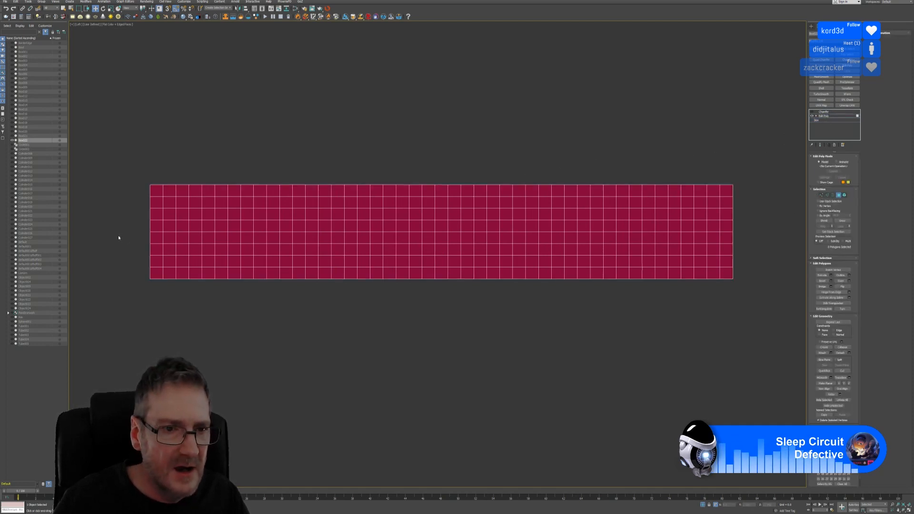
pyautogui.click(170, 203)
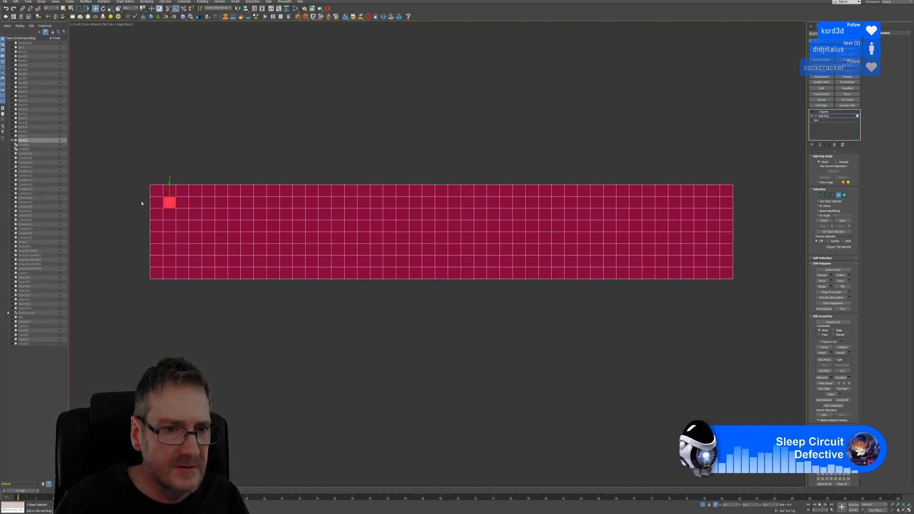
pyautogui.moveTo(709, 232); pyautogui.dragTo(741, 264)
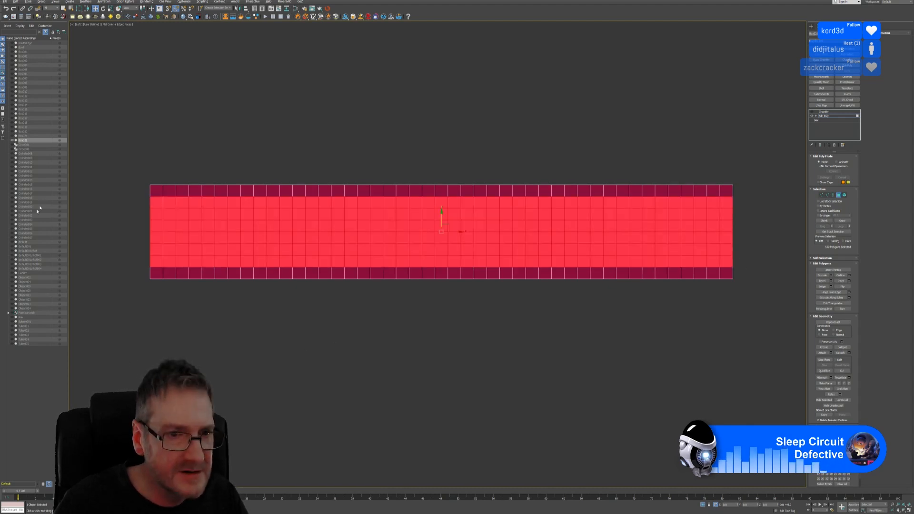
pyautogui.moveTo(120, 158); pyautogui.dragTo(149, 289)
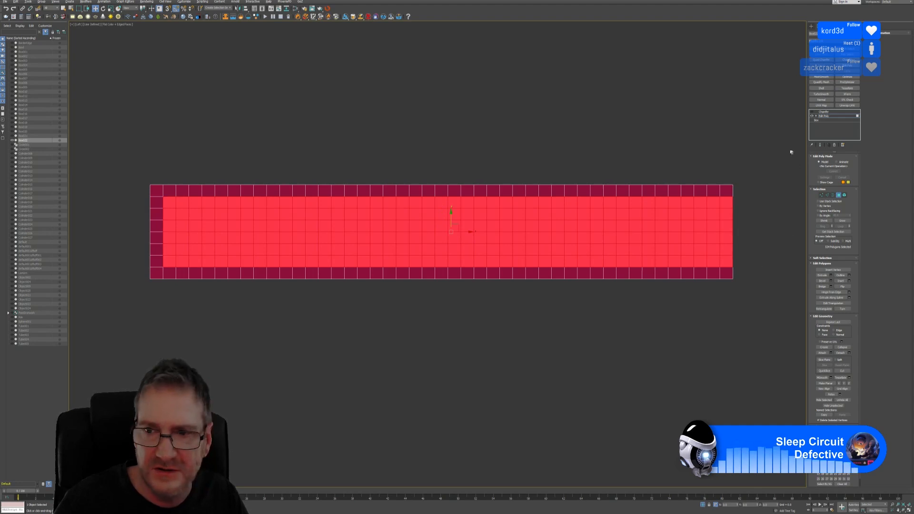
pyautogui.keyDown('alt'); pyautogui.moveTo(772, 159); pyautogui.dragTo(729, 298); pyautogui.keyUp('alt')
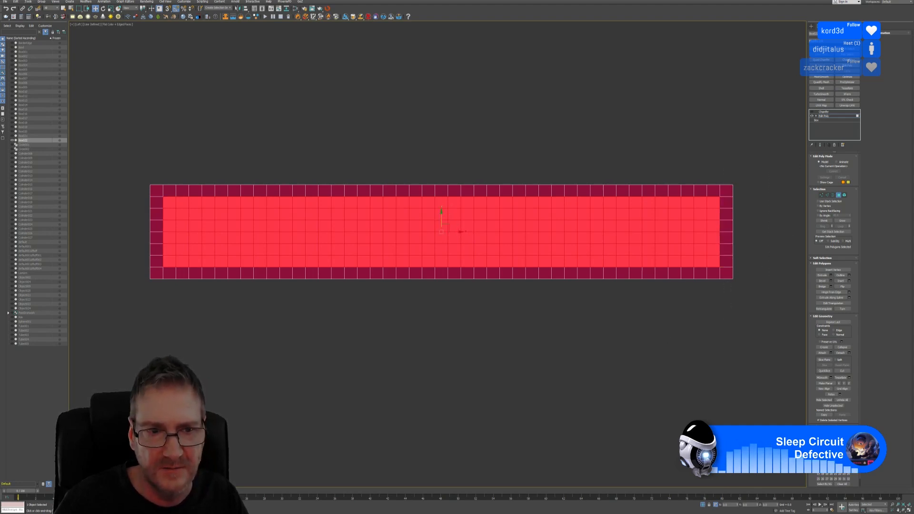
pyautogui.click(909, 511)
pyautogui.keyDown('alt'); pyautogui.moveTo(347, 336); pyautogui.dragTo(328, 366, button='middle'); pyautogui.keyUp('alt')
pyautogui.moveTo(236, 342)
pyautogui.keyDown('alt'); pyautogui.mouseDown(button='middle')
pyautogui.moveTo(261, 351)
pyautogui.moveTo(292, 344)
pyautogui.moveTo(267, 351)
pyautogui.moveTo(250, 343)
pyautogui.mouseUp(button='middle'); pyautogui.keyUp('alt')
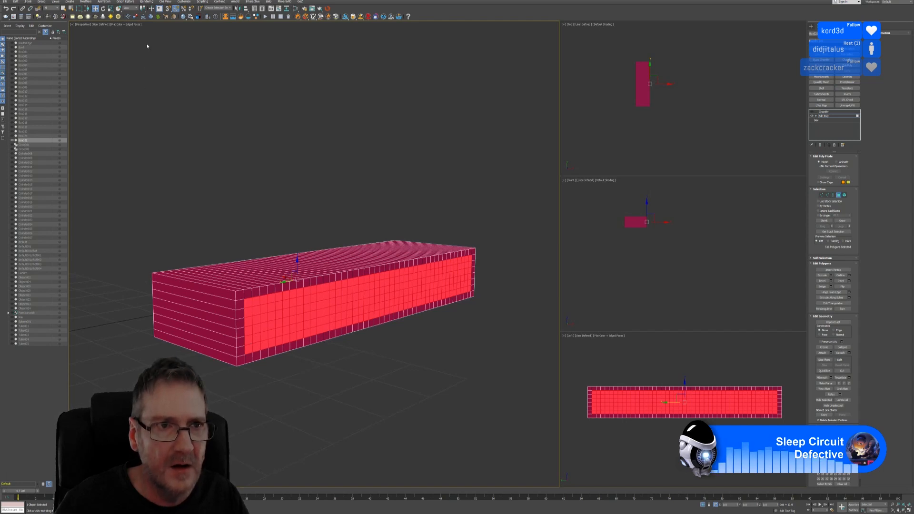
# Try scaling the selected side polygons, and return to the selection tool
pyautogui.click(111, 17)
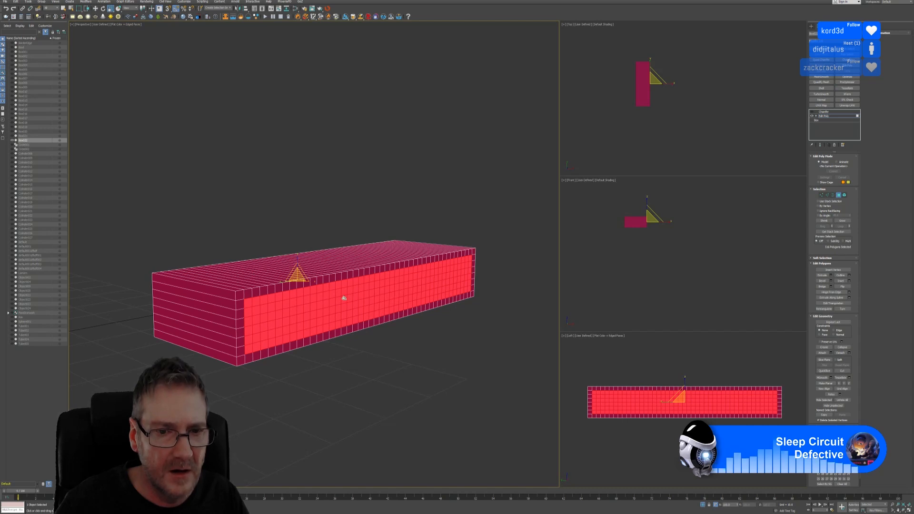
pyautogui.moveTo(311, 282); pyautogui.dragTo(307, 282)
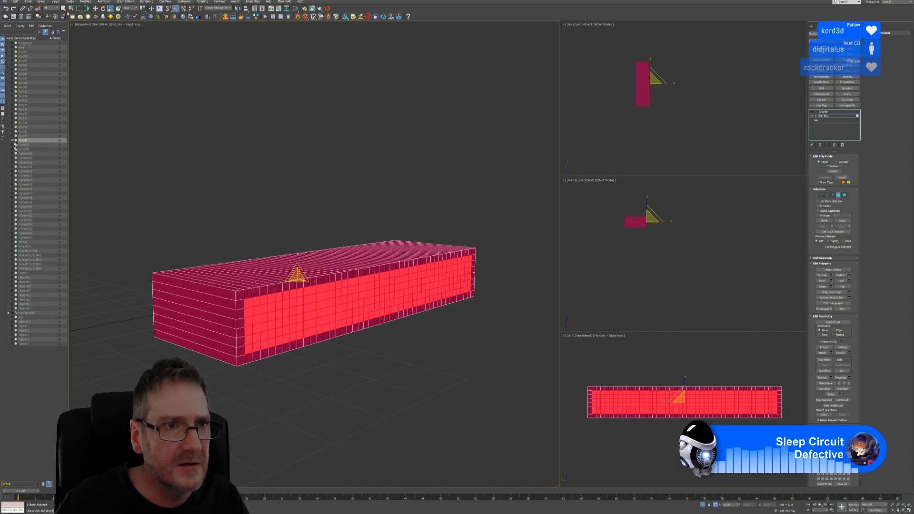
pyautogui.click(64, 9)
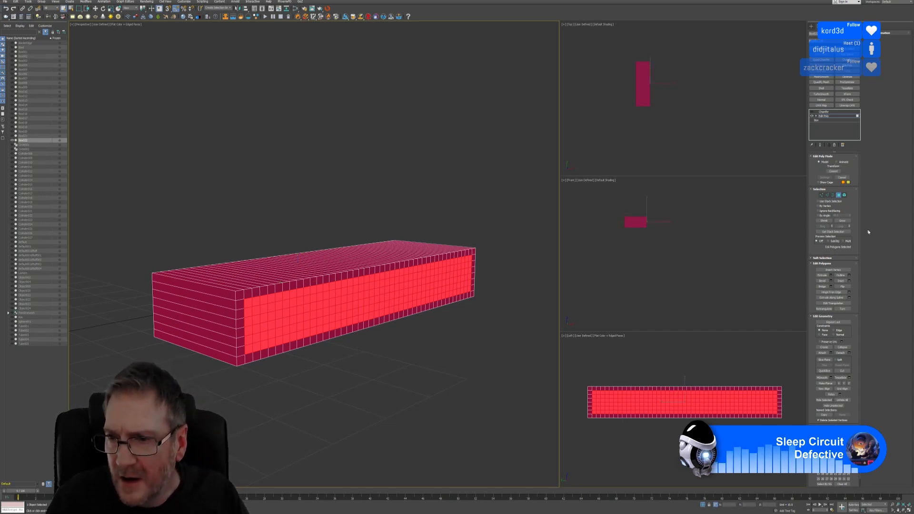
# Extrude the selected side polygons slightly inward to make a shallow recessed panel inside the border
pyautogui.click(831, 275)
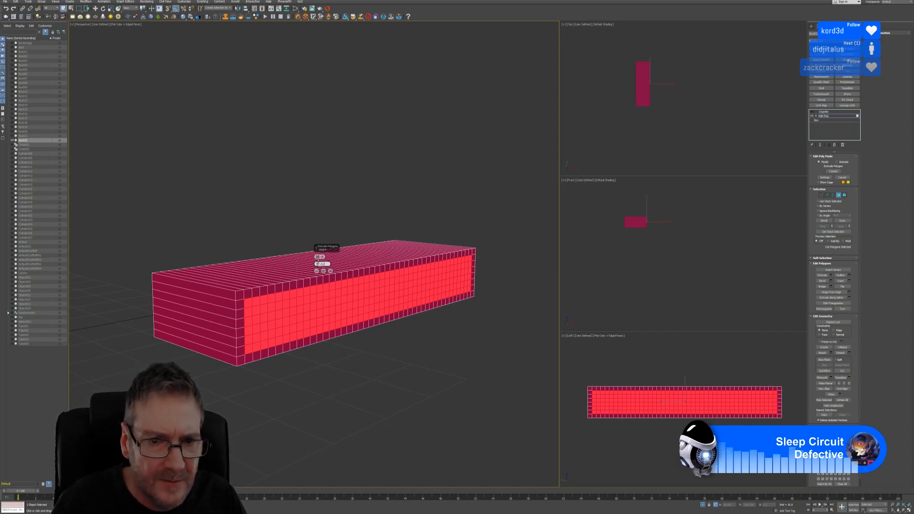
pyautogui.moveTo(318, 264)
pyautogui.mouseDown()
pyautogui.moveTo(318, 253)
pyautogui.moveTo(317, 264)
pyautogui.mouseUp()
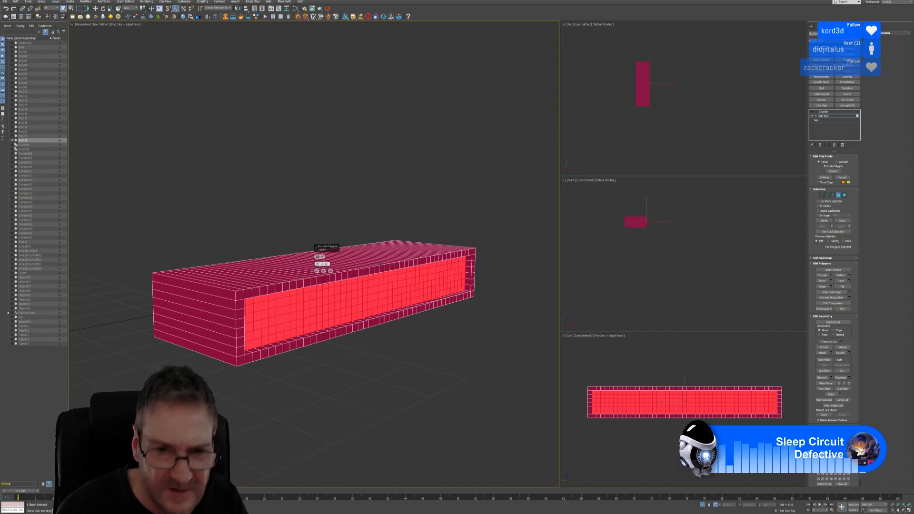
pyautogui.press('BackSpace')
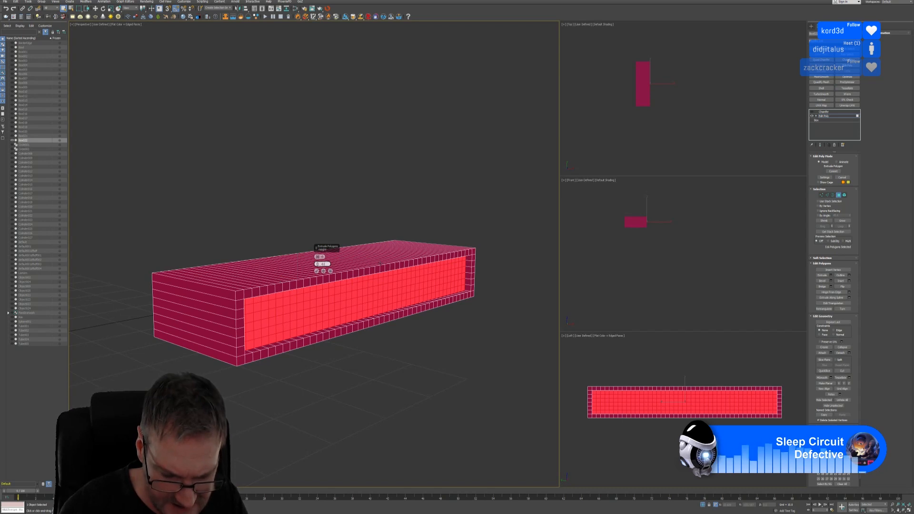
pyautogui.write('08')
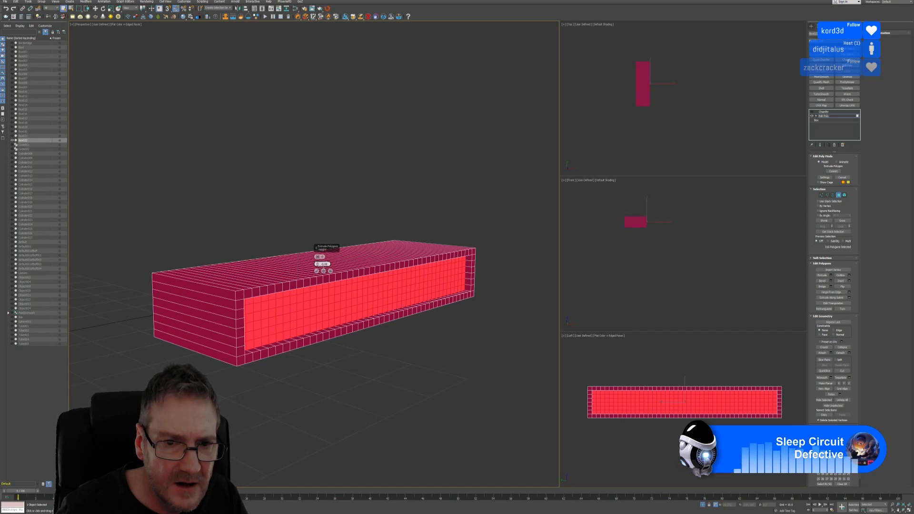
pyautogui.moveTo(317, 265); pyautogui.dragTo(318, 264)
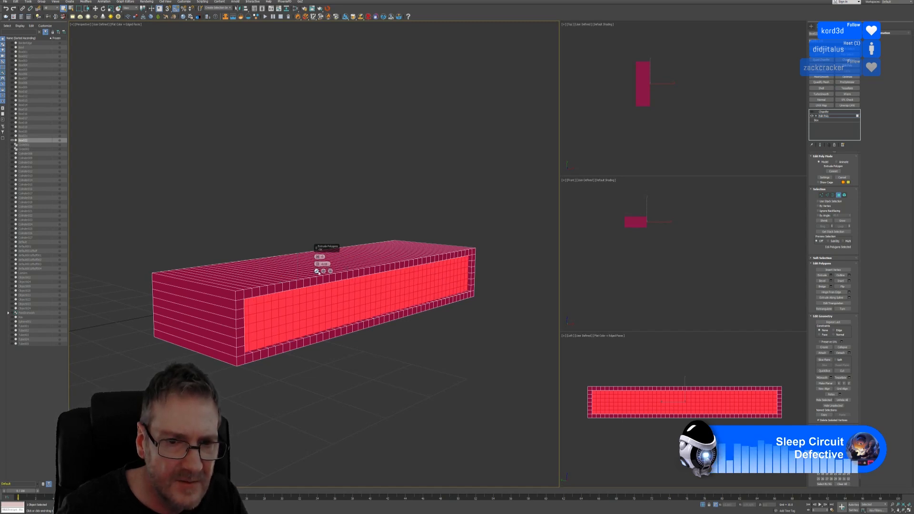
pyautogui.click(318, 272)
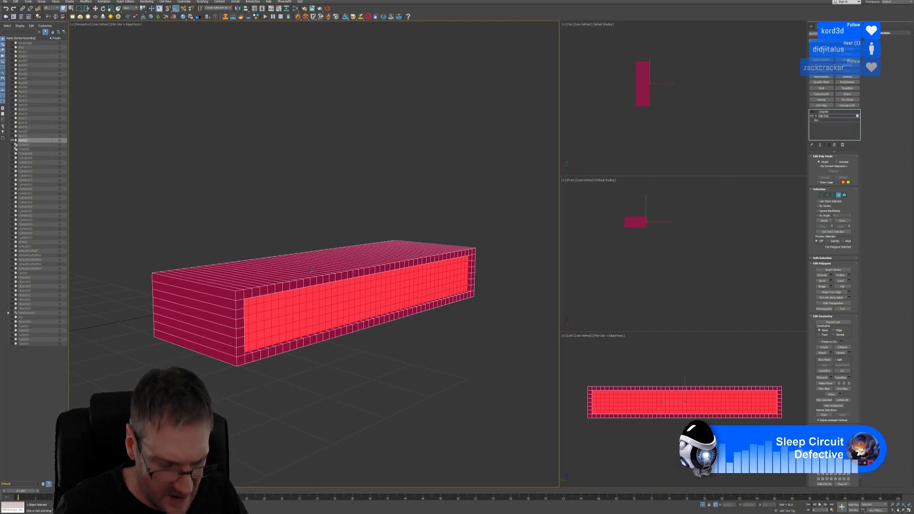
pyautogui.keyDown('alt'); pyautogui.moveTo(317, 272); pyautogui.dragTo(280, 263, button='middle'); pyautogui.keyUp('alt')
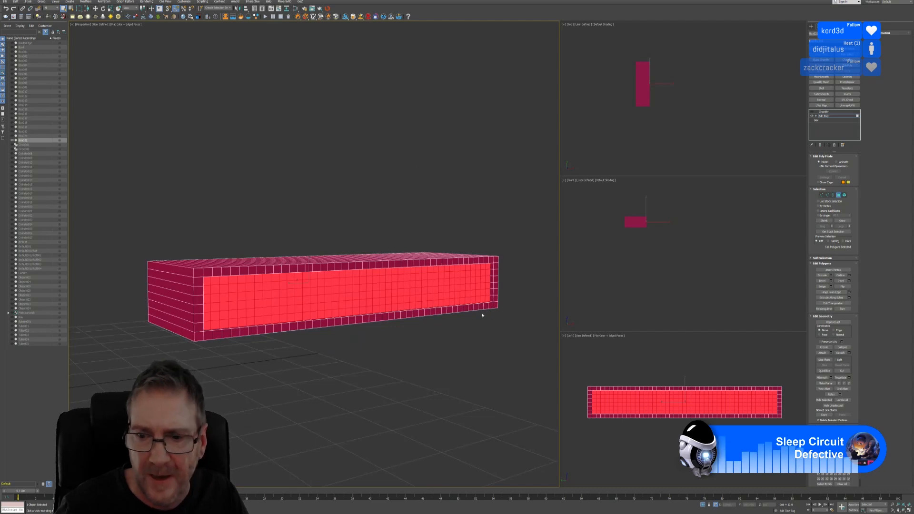
# In the Left view, select the long side's polygons inside a two-polygon border, and restore the four-view layout
pyautogui.moveTo(679, 354); pyautogui.dragTo(678, 353, button='middle')
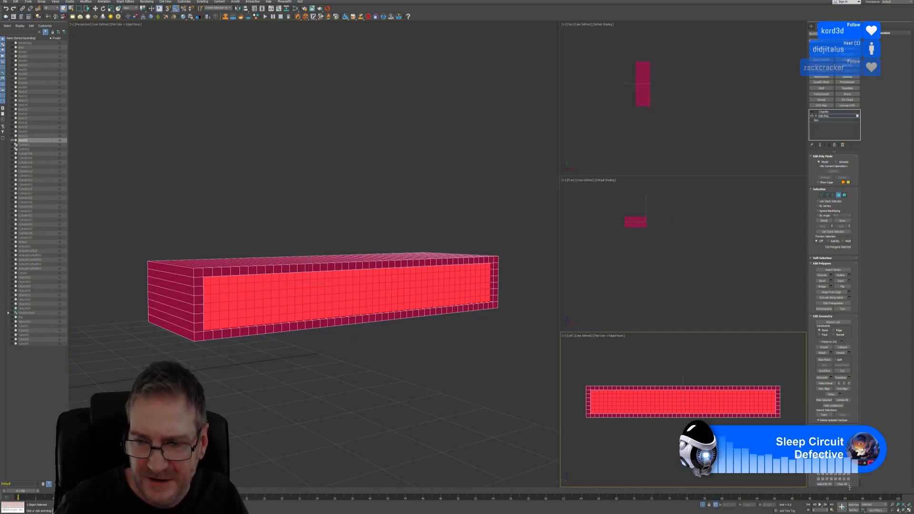
pyautogui.click(908, 510)
pyautogui.click(186, 292)
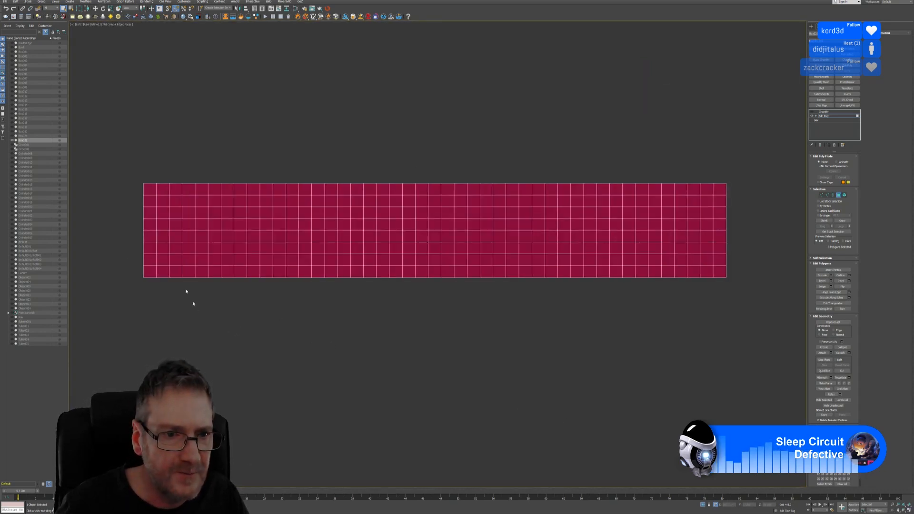
pyautogui.moveTo(137, 212); pyautogui.dragTo(190, 219)
pyautogui.moveTo(772, 227); pyautogui.dragTo(766, 250)
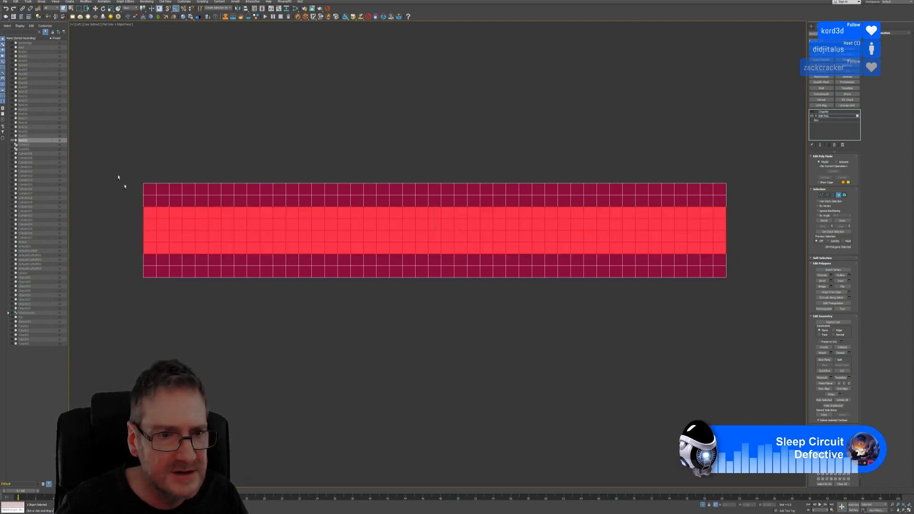
pyautogui.keyDown('ctrl'); pyautogui.moveTo(163, 274); pyautogui.dragTo(163, 275); pyautogui.keyUp('ctrl')
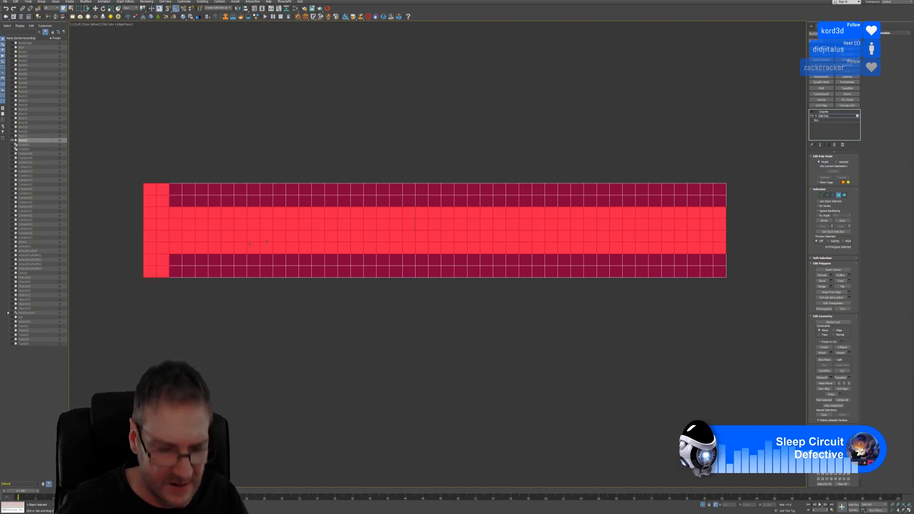
pyautogui.hotkey('ctrl', 'z')
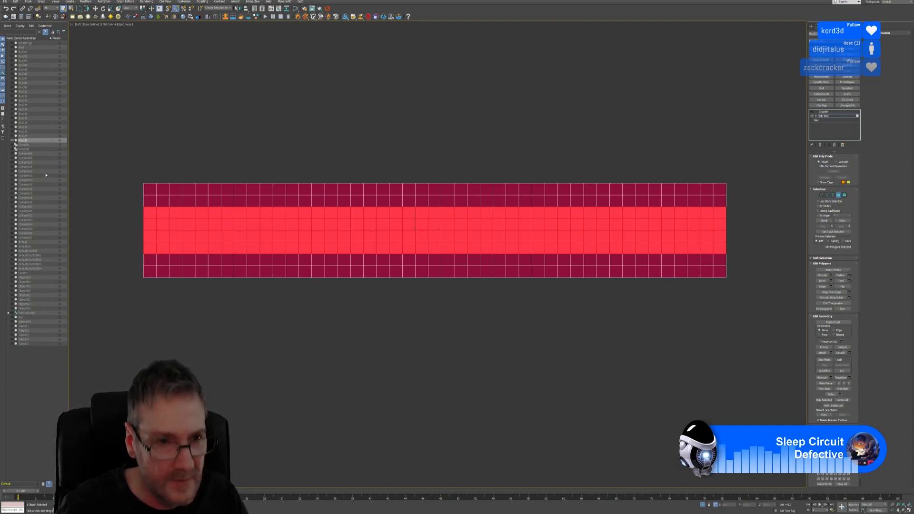
pyautogui.keyDown('alt'); pyautogui.moveTo(163, 276); pyautogui.dragTo(163, 276); pyautogui.keyUp('alt')
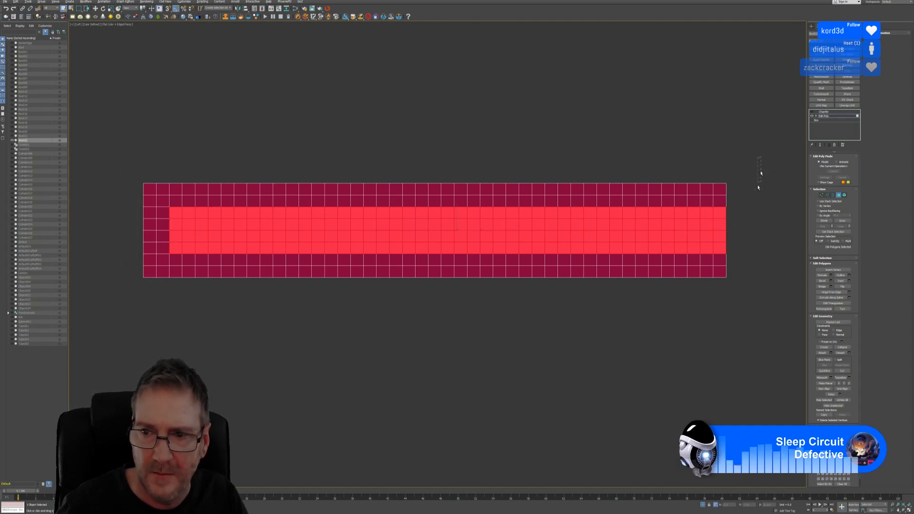
pyautogui.keyDown('alt'); pyautogui.moveTo(761, 174); pyautogui.dragTo(711, 307); pyautogui.keyUp('alt')
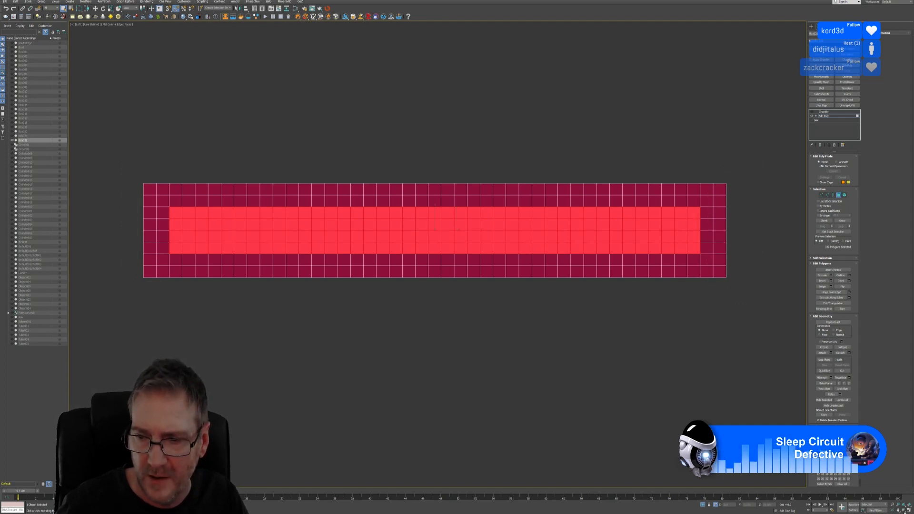
pyautogui.hotkey('alt', 'w')
# Extrude the selected inner polygons slightly outward to form a raised panel within the recess
pyautogui.scroll(3, 315, 334)
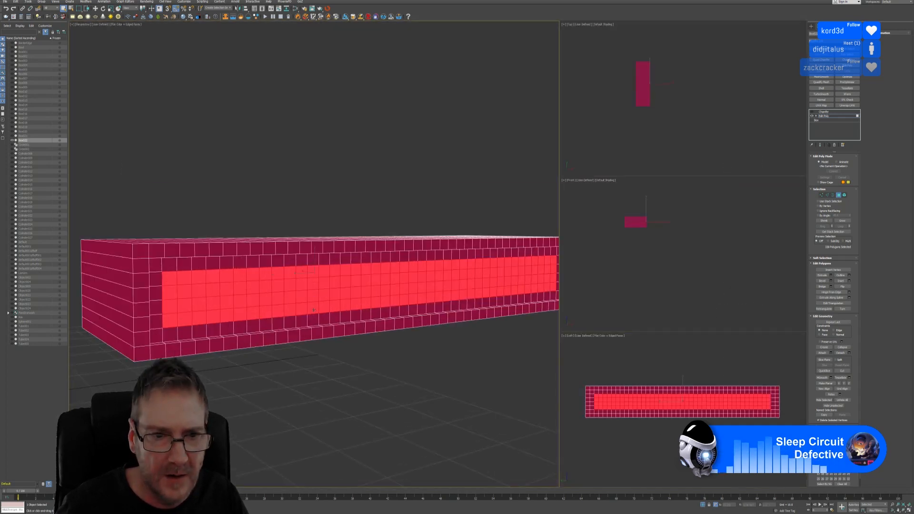
pyautogui.keyDown('alt'); pyautogui.moveTo(401, 309); pyautogui.dragTo(371, 321, button='middle'); pyautogui.keyUp('alt')
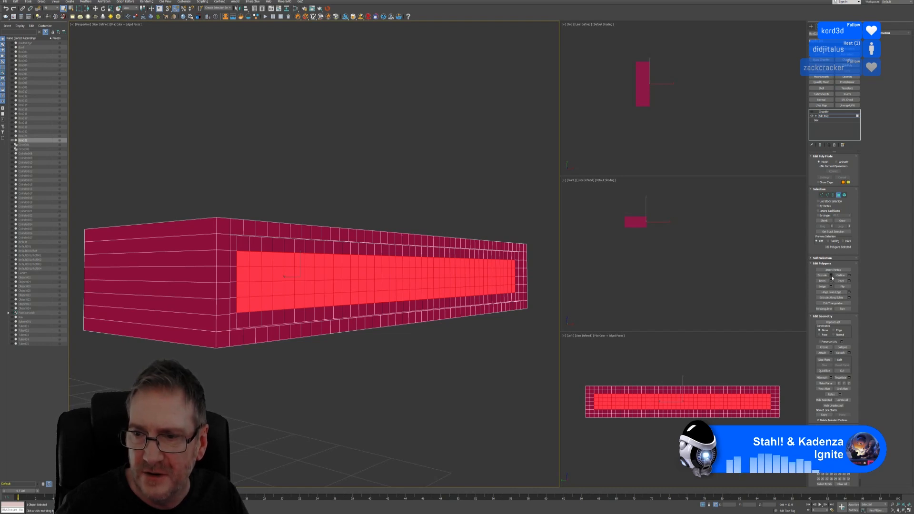
pyautogui.click(831, 276)
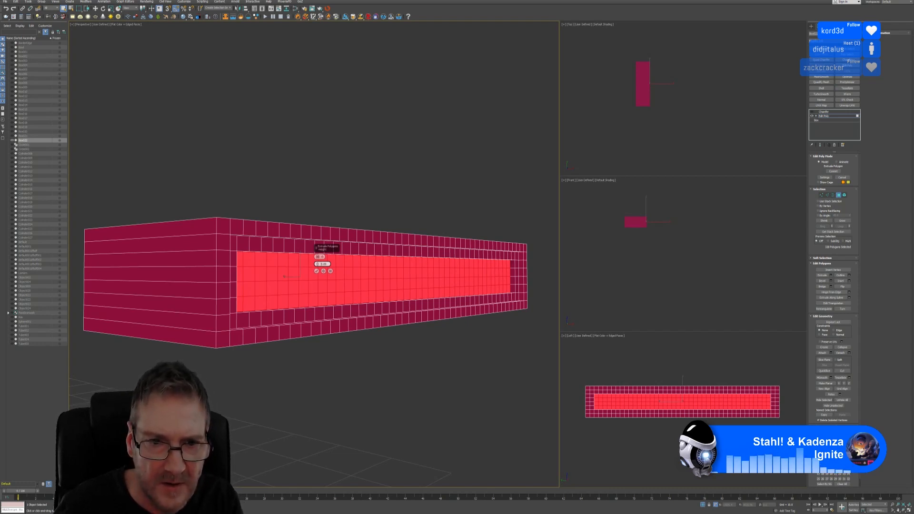
pyautogui.moveTo(317, 265); pyautogui.dragTo(318, 255)
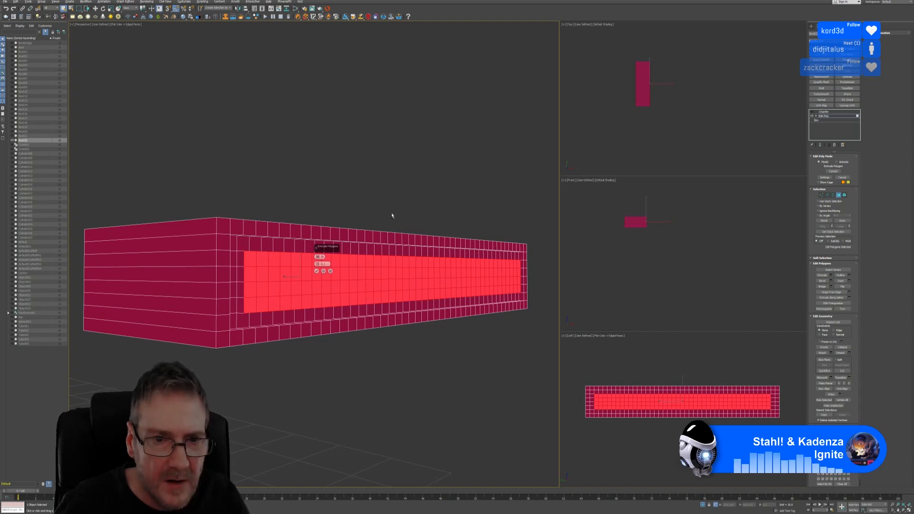
pyautogui.keyDown('alt'); pyautogui.moveTo(392, 215); pyautogui.dragTo(400, 222, button='middle'); pyautogui.keyUp('alt')
pyautogui.keyDown('alt'); pyautogui.moveTo(393, 364); pyautogui.dragTo(378, 296, button='middle'); pyautogui.keyUp('alt')
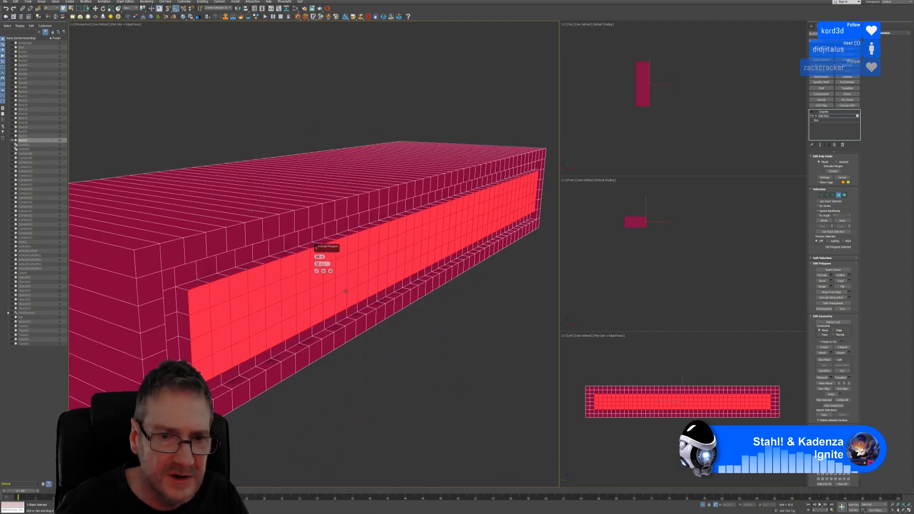
pyautogui.click(317, 271)
pyautogui.keyDown('alt'); pyautogui.moveTo(414, 333); pyautogui.dragTo(455, 316, button='middle'); pyautogui.keyUp('alt')
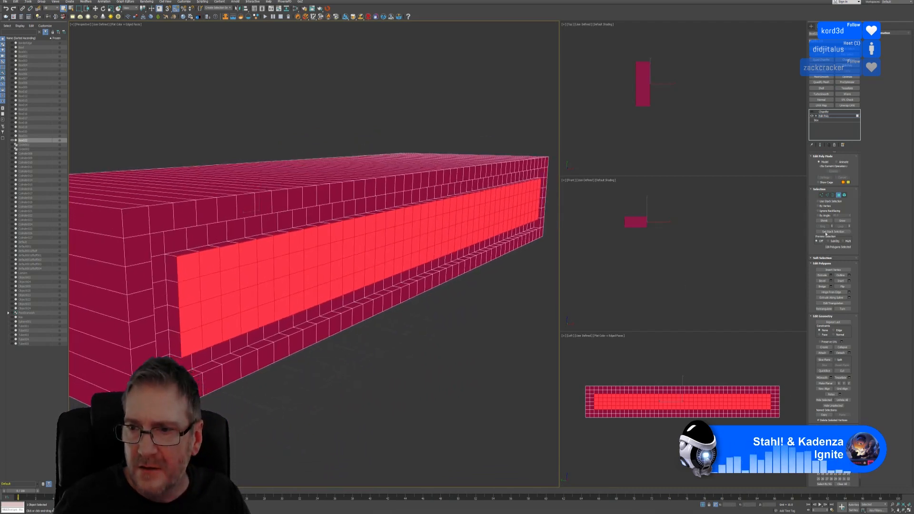
# Turn off Edged Faces in the Left view, and deselect the panel polygons
pyautogui.click(609, 339)
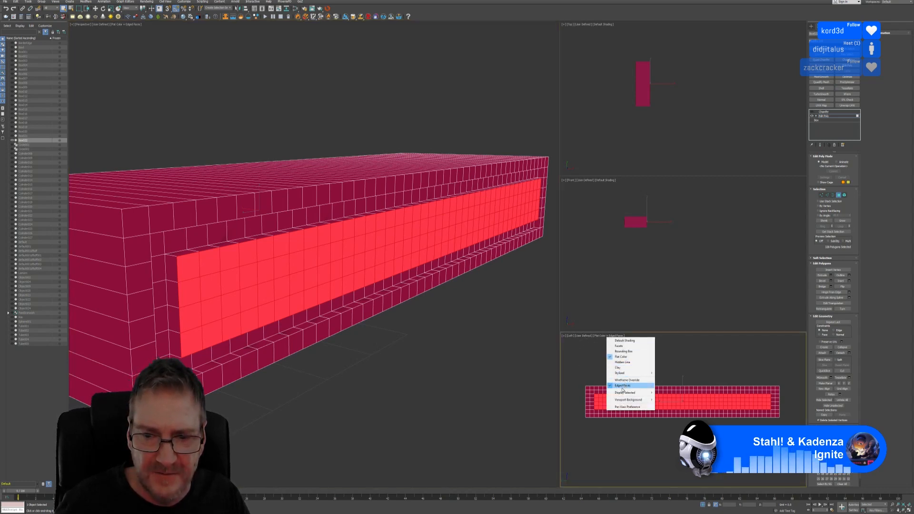
pyautogui.click(623, 386)
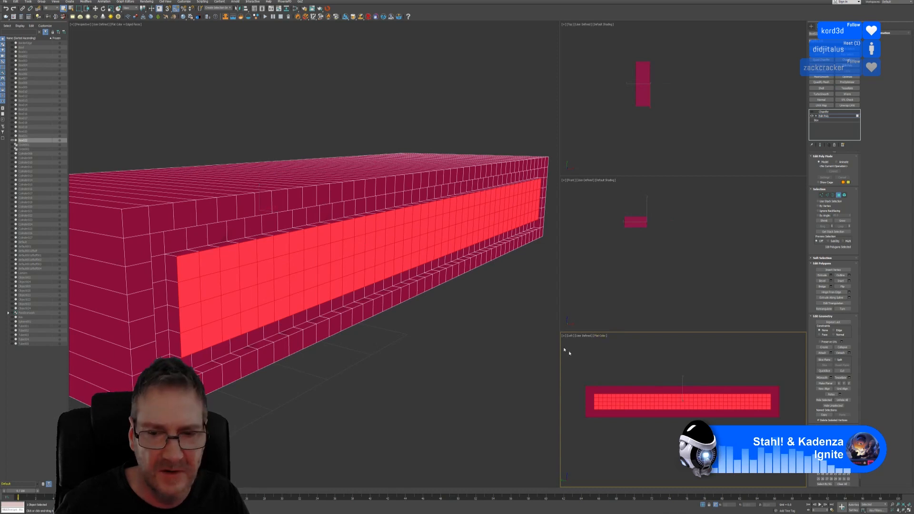
pyautogui.scroll(-2, 310, 253)
pyautogui.keyDown('alt'); pyautogui.moveTo(289, 280); pyautogui.dragTo(228, 257, button='middle'); pyautogui.keyUp('alt')
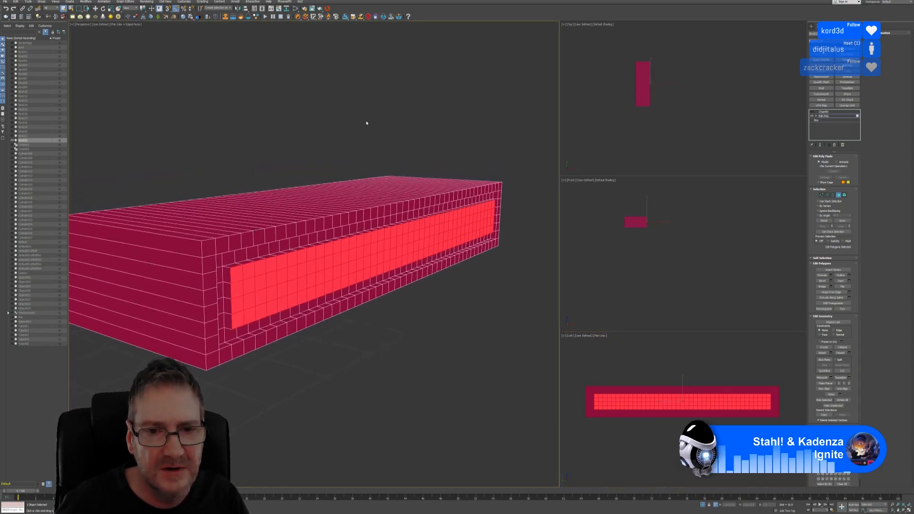
pyautogui.click(438, 150)
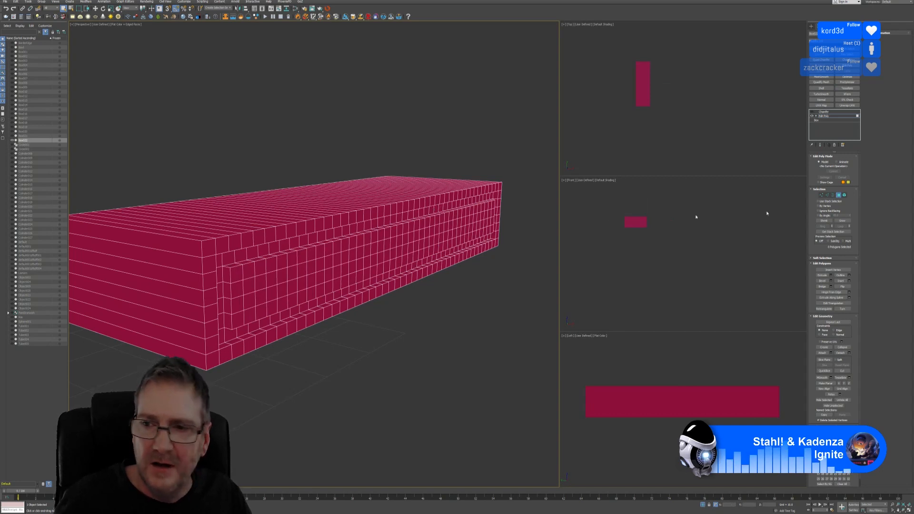
# Try Default Shading in the perspective view, and return it to Flat Color
pyautogui.click(131, 26)
pyautogui.click(134, 29)
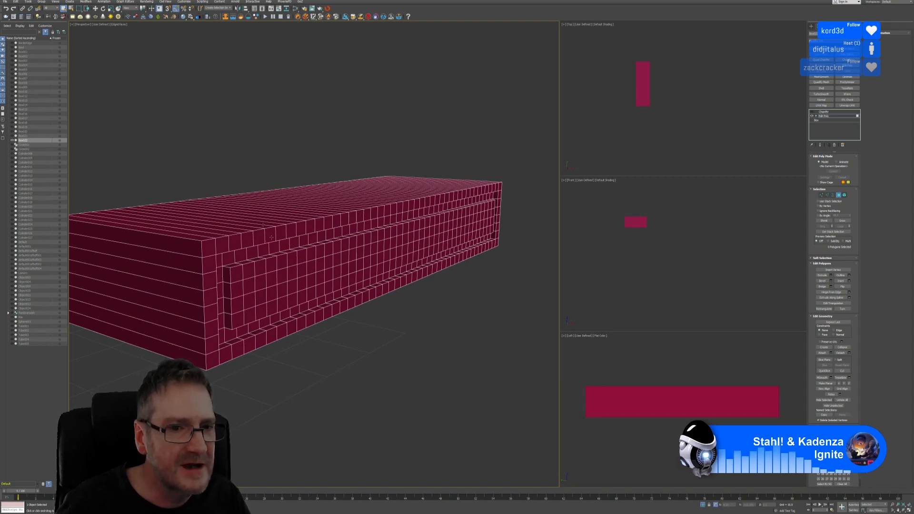
pyautogui.keyDown('alt'); pyautogui.moveTo(240, 255); pyautogui.dragTo(296, 231, button='middle'); pyautogui.keyUp('alt')
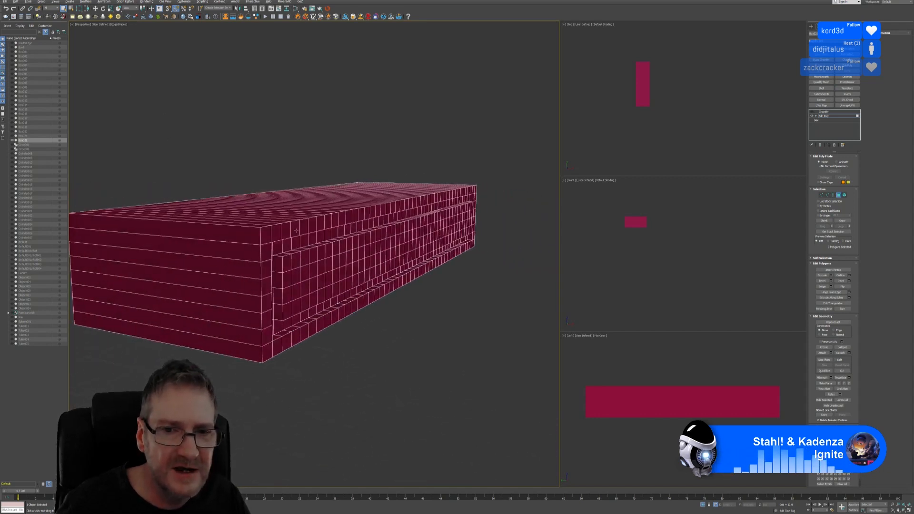
pyautogui.click(117, 25)
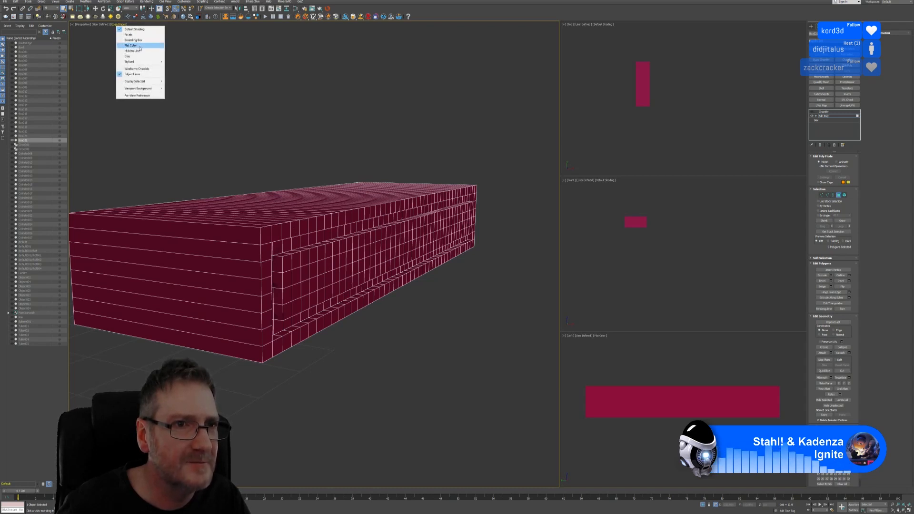
pyautogui.click(135, 45)
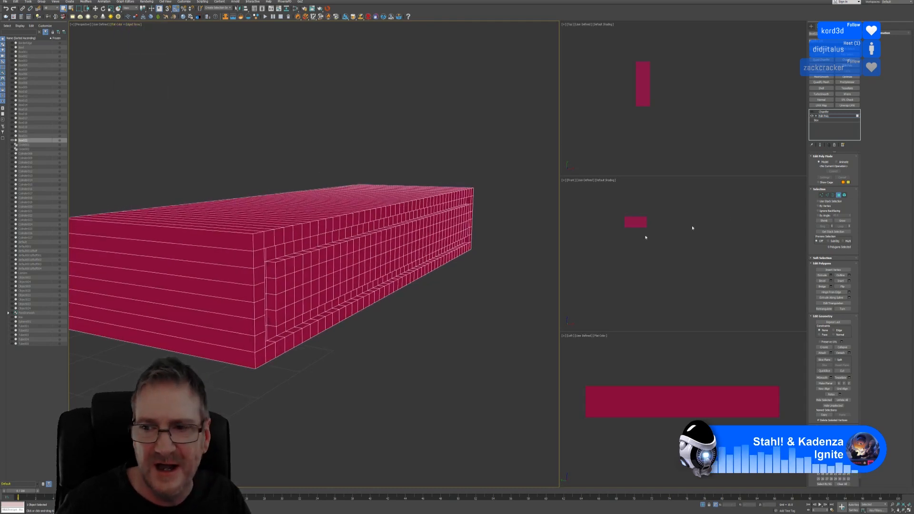
# Delete the Chamfer modifier from the box's stack, and switch Edit Poly to edge selection
pyautogui.click(828, 113)
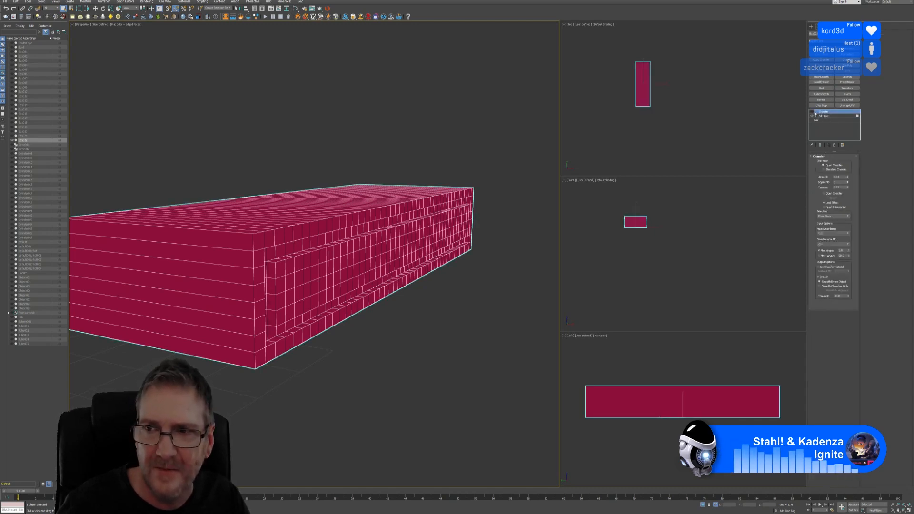
pyautogui.click(835, 145)
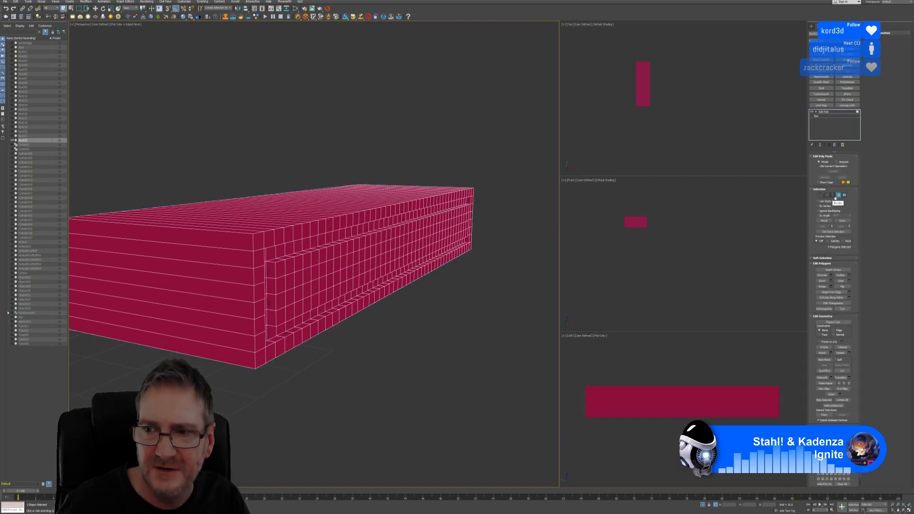
pyautogui.click(833, 196)
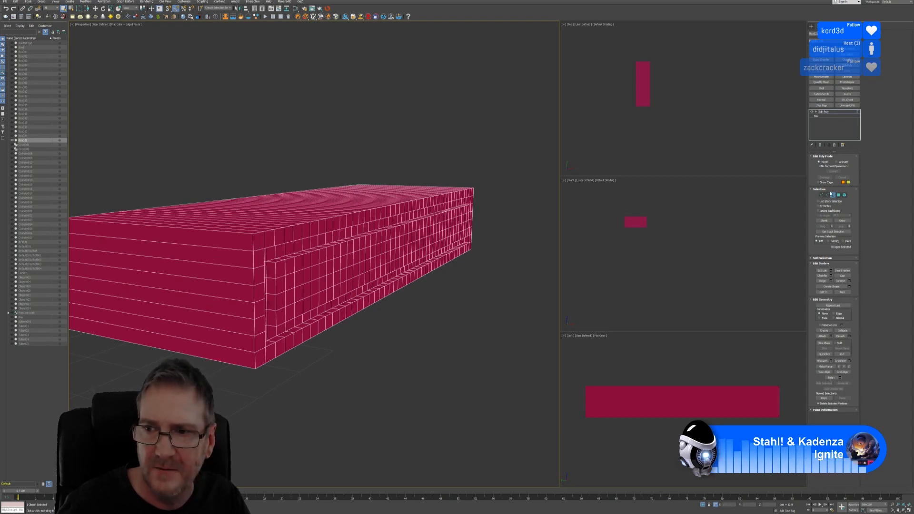
pyautogui.press('2')
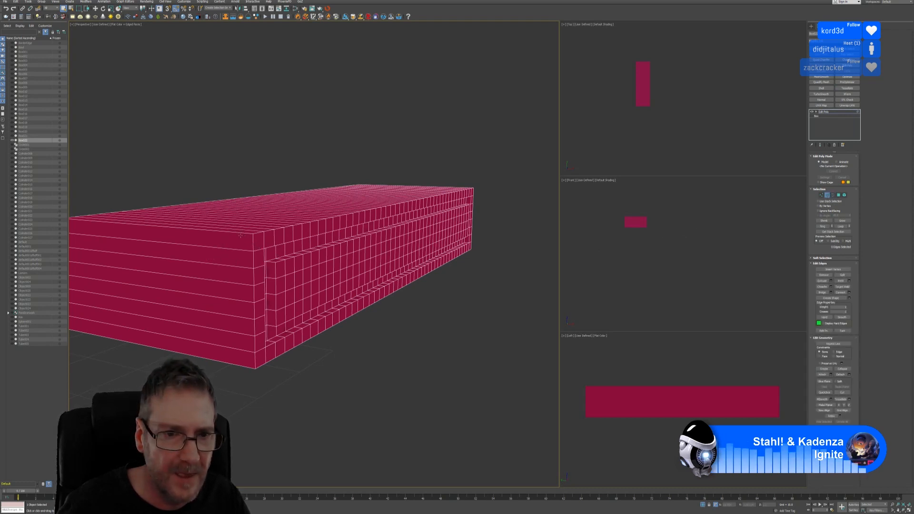
# Select the outer edges around the box's top face, extending the picked edges with Loop
pyautogui.click(236, 233)
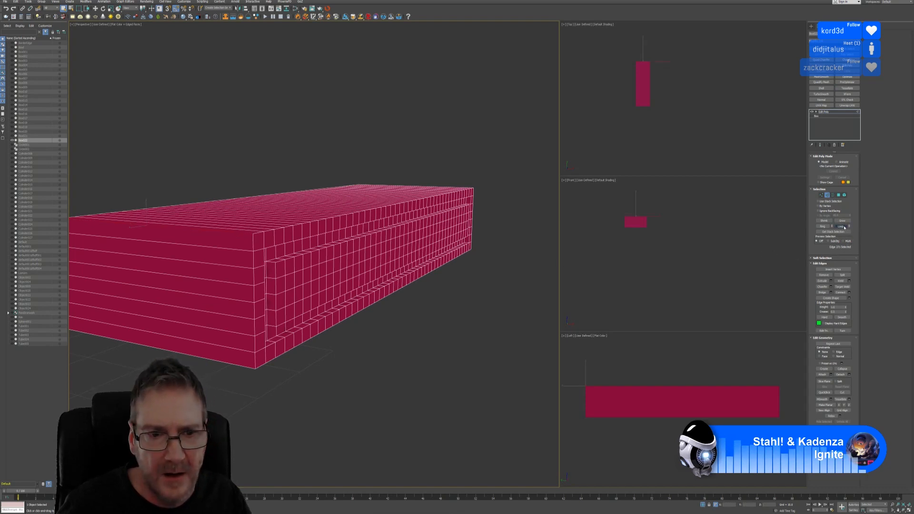
pyautogui.keyDown('ctrl'); pyautogui.click(255, 234); pyautogui.keyUp('ctrl')
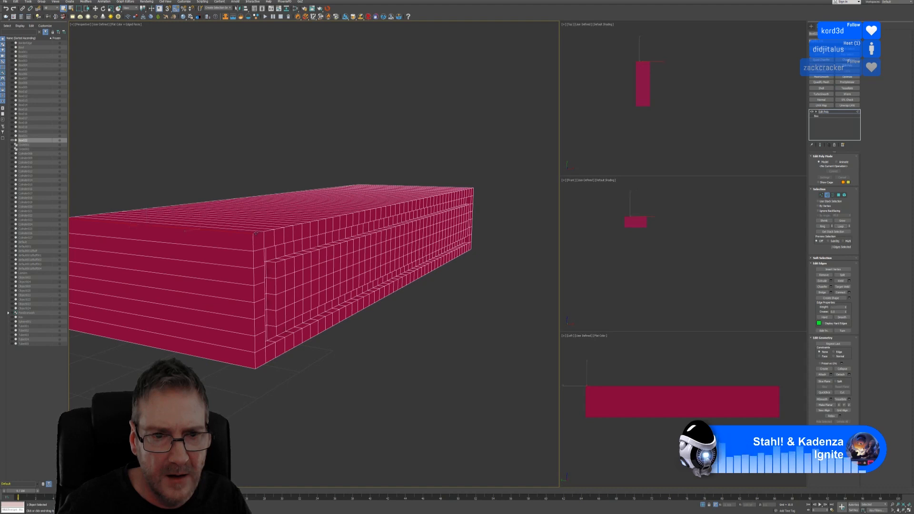
pyautogui.click(842, 227)
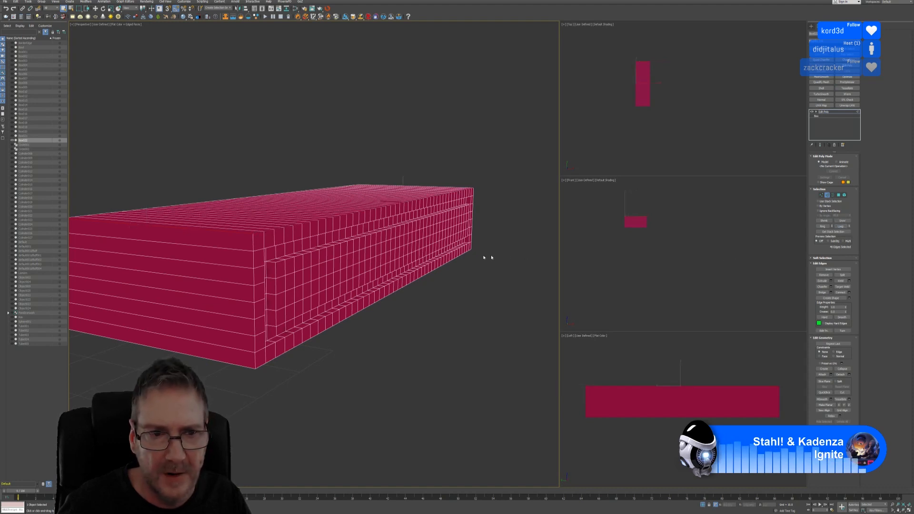
pyautogui.keyDown('alt'); pyautogui.moveTo(486, 259); pyautogui.dragTo(192, 278, button='middle'); pyautogui.keyUp('alt')
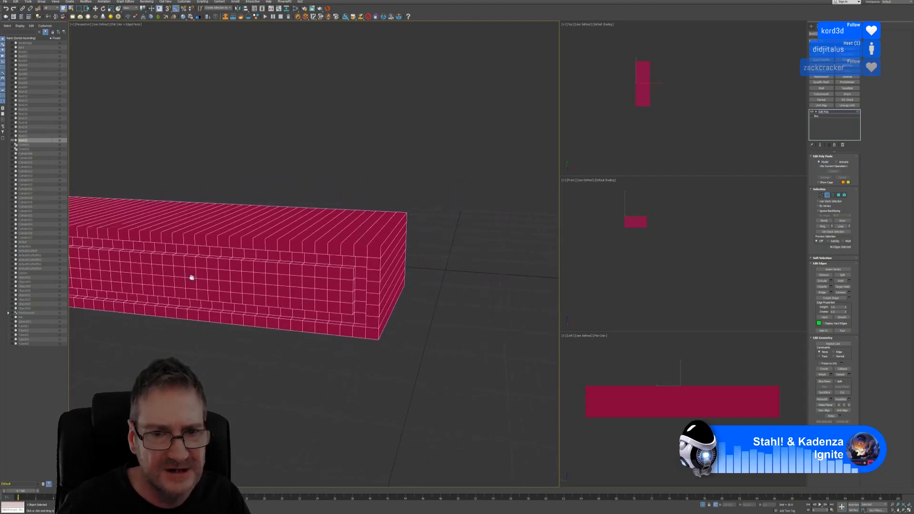
pyautogui.keyDown('alt'); pyautogui.moveTo(416, 272); pyautogui.dragTo(334, 279, button='middle'); pyautogui.keyUp('alt')
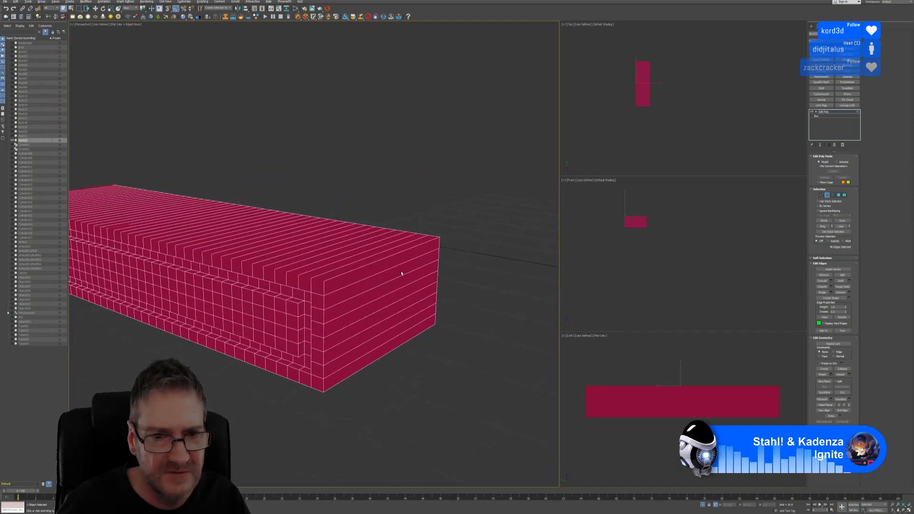
pyautogui.keyDown('ctrl'); pyautogui.click(334, 277); pyautogui.keyUp('ctrl')
pyautogui.keyDown('alt'); pyautogui.moveTo(490, 261); pyautogui.dragTo(517, 213, button='middle'); pyautogui.keyUp('alt')
pyautogui.keyDown('ctrl'); pyautogui.click(248, 273); pyautogui.keyUp('ctrl')
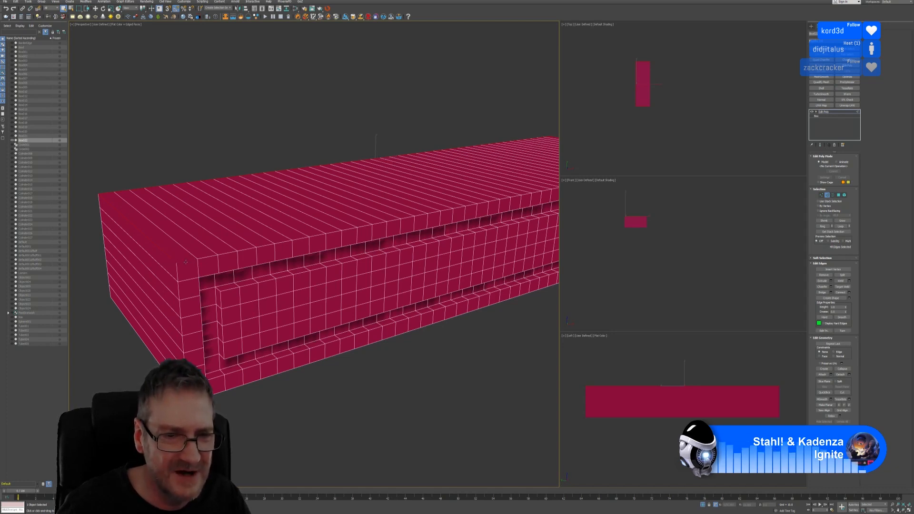
pyautogui.click(842, 227)
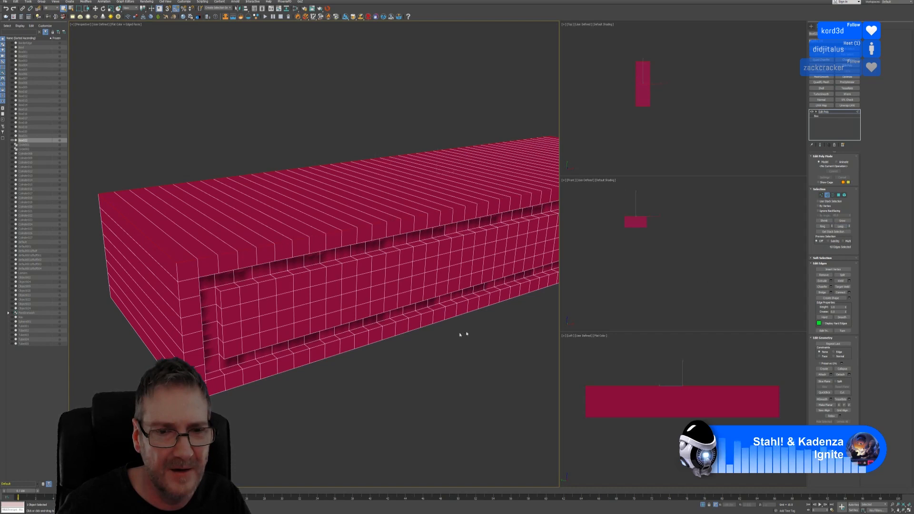
# Add the outer edges around the box's bottom face to the edge selection, extending the picked edges with Loop
pyautogui.moveTo(443, 281); pyautogui.dragTo(362, 260, button='middle')
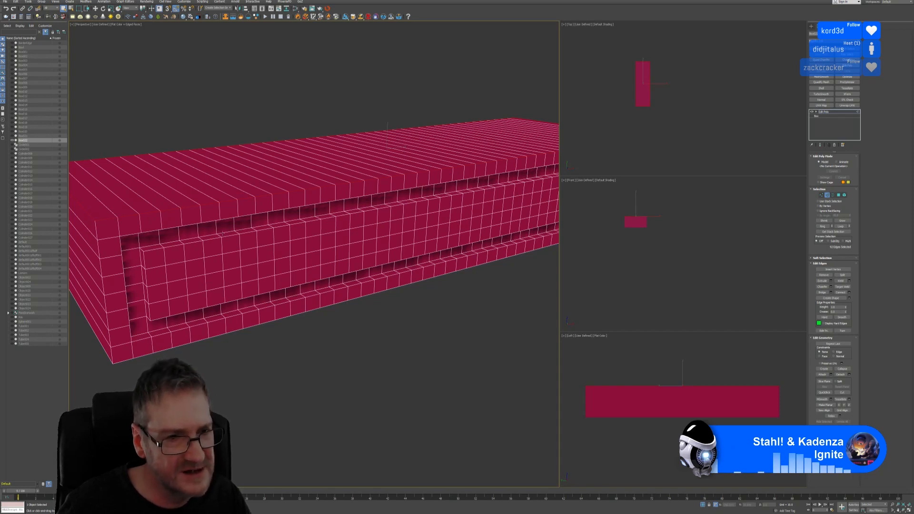
pyautogui.moveTo(239, 224); pyautogui.dragTo(263, 217, button='middle')
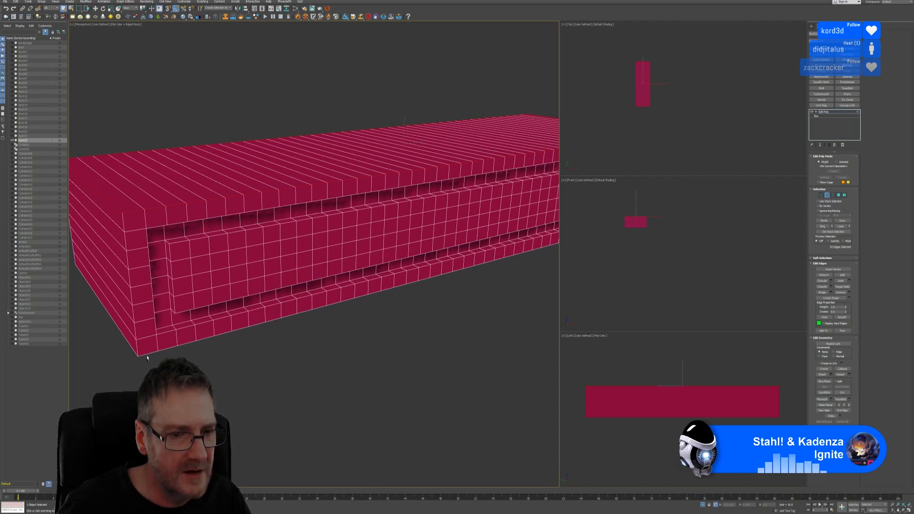
pyautogui.click(842, 222)
pyautogui.keyDown('alt'); pyautogui.moveTo(224, 347); pyautogui.dragTo(291, 244, button='middle'); pyautogui.keyUp('alt')
pyautogui.keyDown('ctrl'); pyautogui.click(335, 307); pyautogui.keyUp('ctrl')
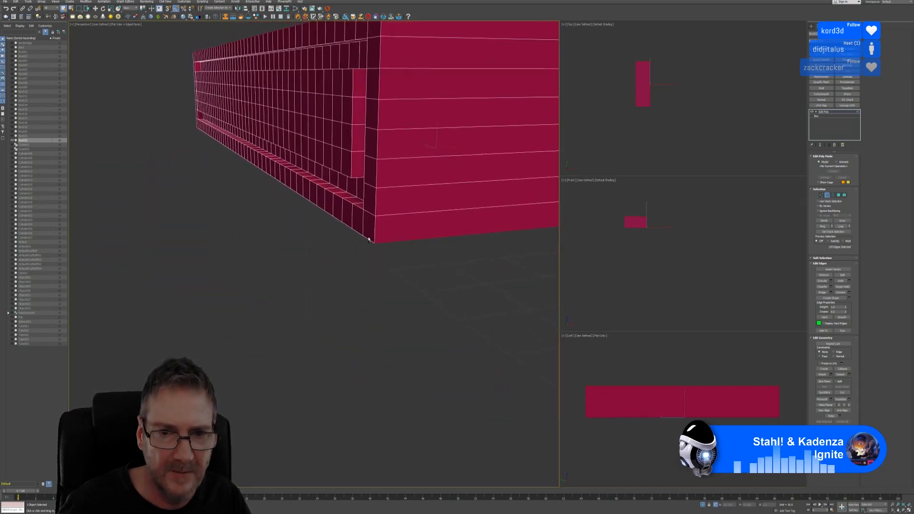
pyautogui.click(842, 227)
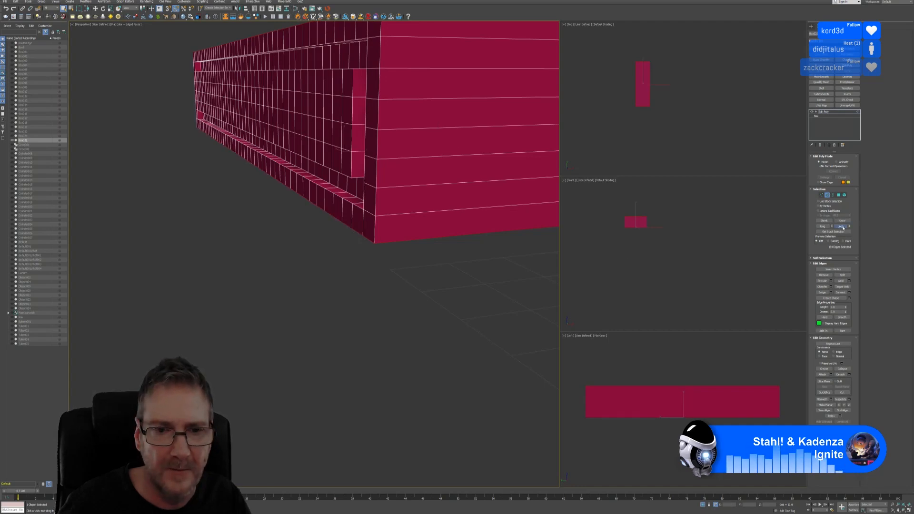
pyautogui.keyDown('alt'); pyautogui.moveTo(320, 281); pyautogui.dragTo(399, 236, button='middle'); pyautogui.keyUp('alt')
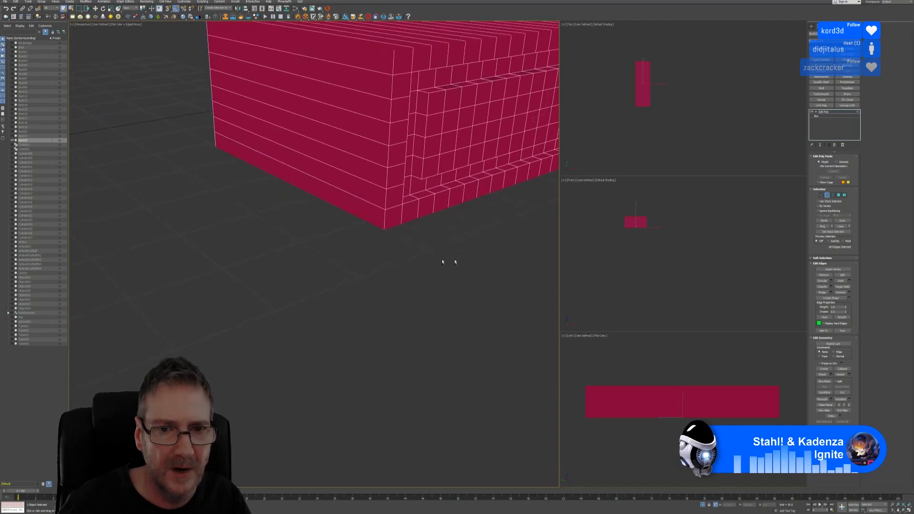
pyautogui.keyDown('alt'); pyautogui.moveTo(445, 259); pyautogui.dragTo(412, 286, button='middle'); pyautogui.keyUp('alt')
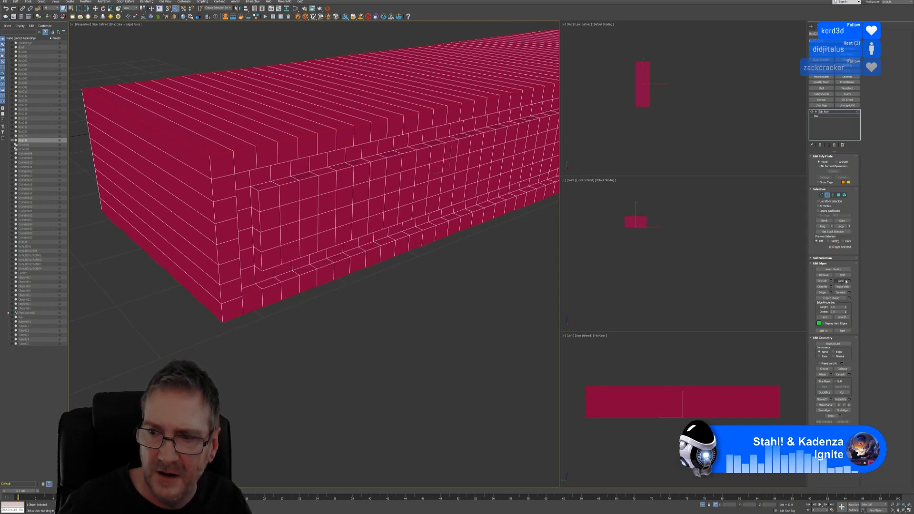
pyautogui.click(843, 229)
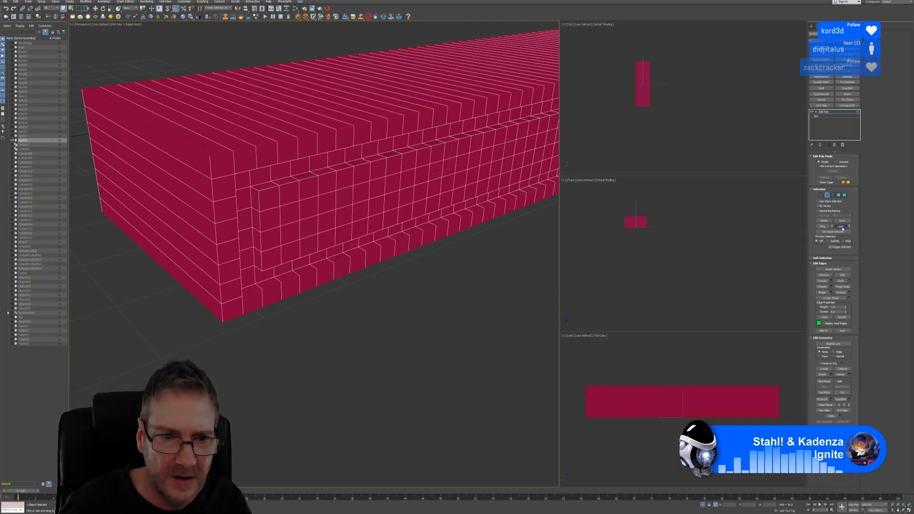
# Add the long outline edges of the recess and raised panel on one long side, extending them with Loop
pyautogui.keyDown('alt'); pyautogui.moveTo(450, 289); pyautogui.dragTo(348, 302, button='middle'); pyautogui.keyUp('alt')
pyautogui.moveTo(310, 279); pyautogui.dragTo(334, 289, button='middle')
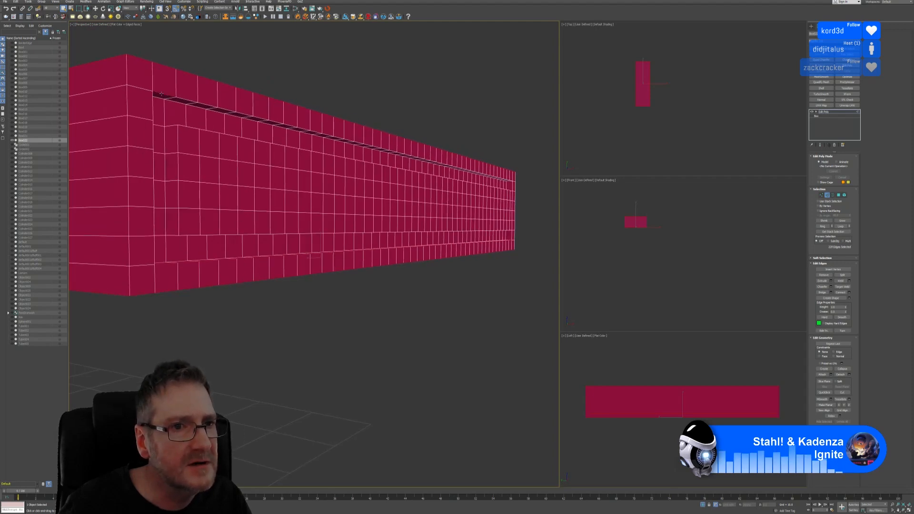
pyautogui.click(844, 227)
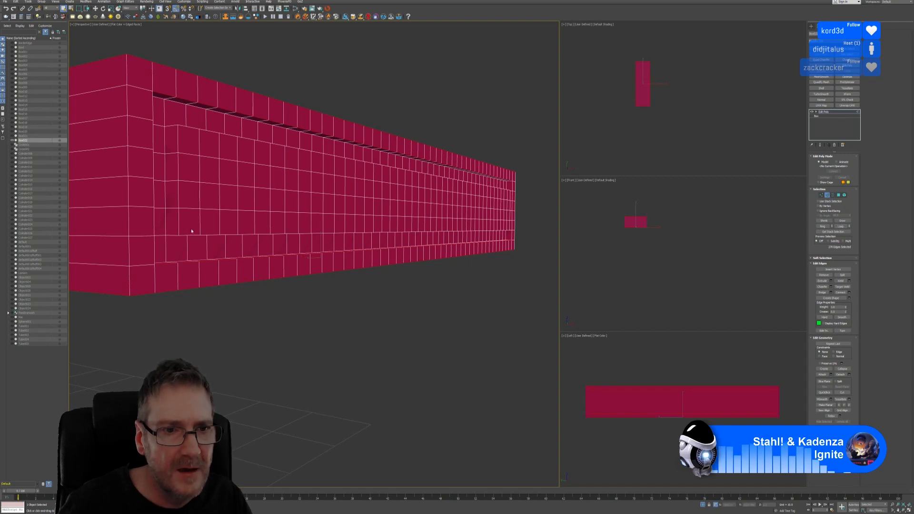
pyautogui.scroll(6, 186, 139)
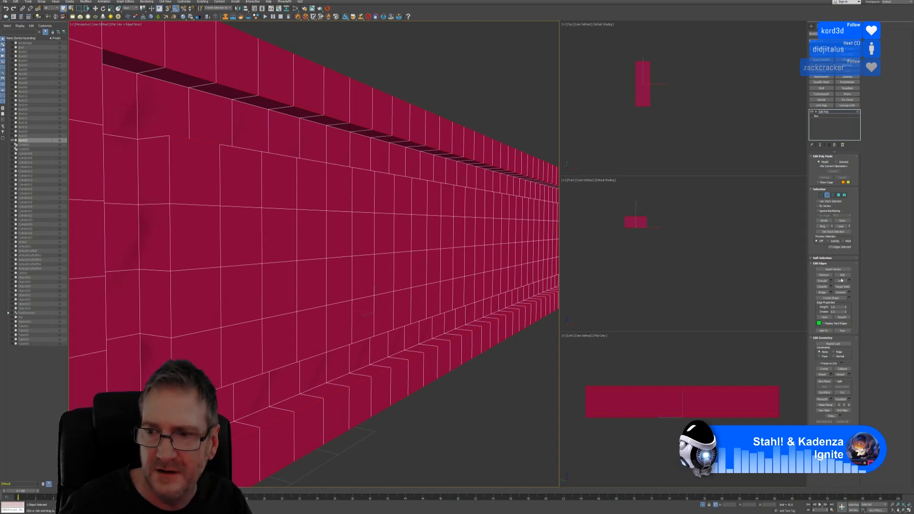
pyautogui.click(844, 227)
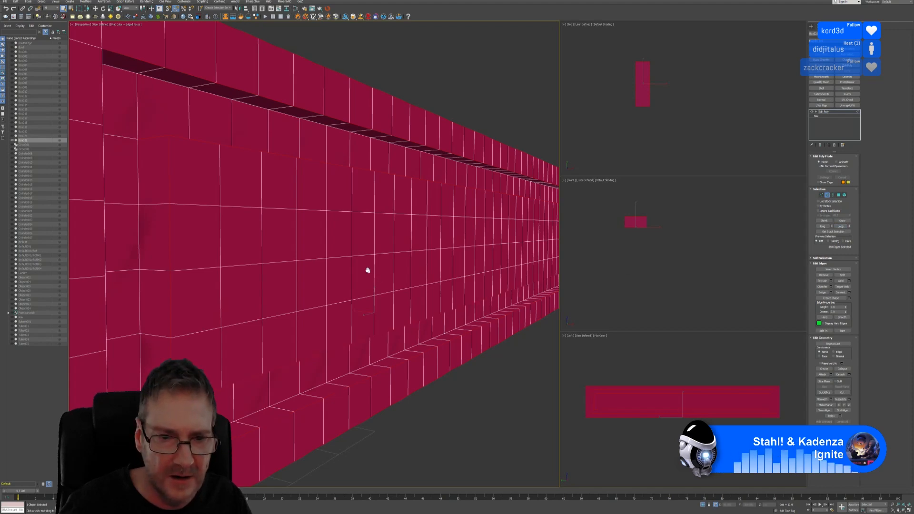
# Add the remaining individual edges at the raised panel's end and lower corner to the selection
pyautogui.keyDown('alt'); pyautogui.moveTo(368, 269); pyautogui.dragTo(353, 258, button='middle'); pyautogui.keyUp('alt')
pyautogui.keyDown('alt'); pyautogui.moveTo(460, 339); pyautogui.dragTo(268, 302, button='middle'); pyautogui.keyUp('alt')
pyautogui.scroll(3, 289, 244)
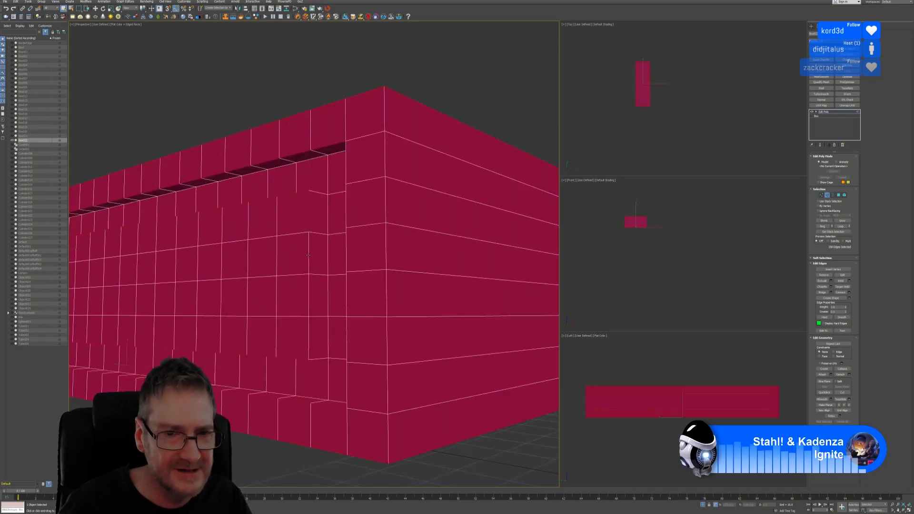
pyautogui.keyDown('ctrl'); pyautogui.click(308, 302); pyautogui.keyUp('ctrl')
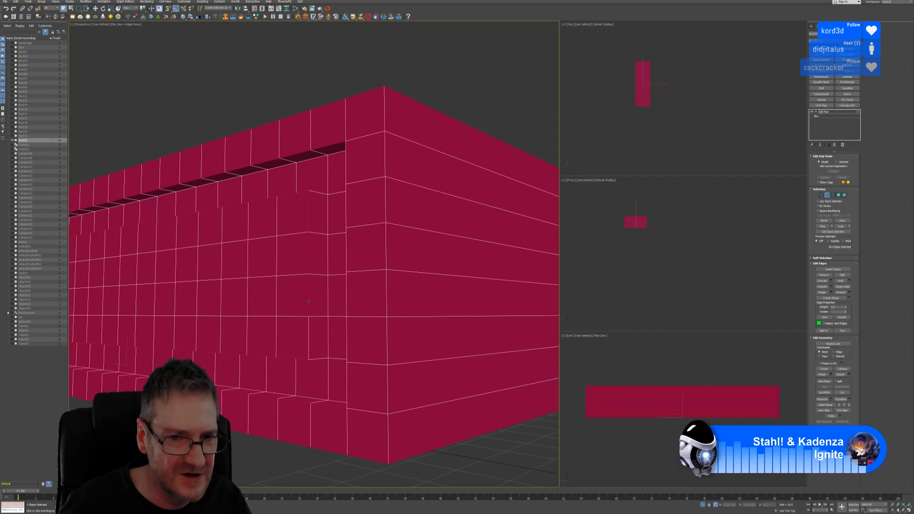
pyautogui.keyDown('ctrl'); pyautogui.click(308, 336); pyautogui.keyUp('ctrl')
pyautogui.moveTo(304, 275); pyautogui.dragTo(306, 259, button='middle')
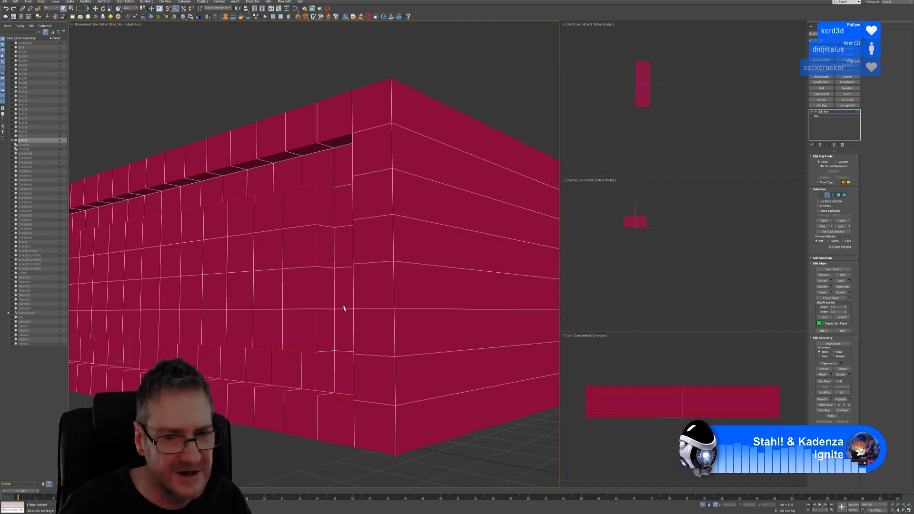
pyautogui.keyDown('ctrl'); pyautogui.click(325, 352); pyautogui.keyUp('ctrl')
pyautogui.scroll(-3, 281, 272)
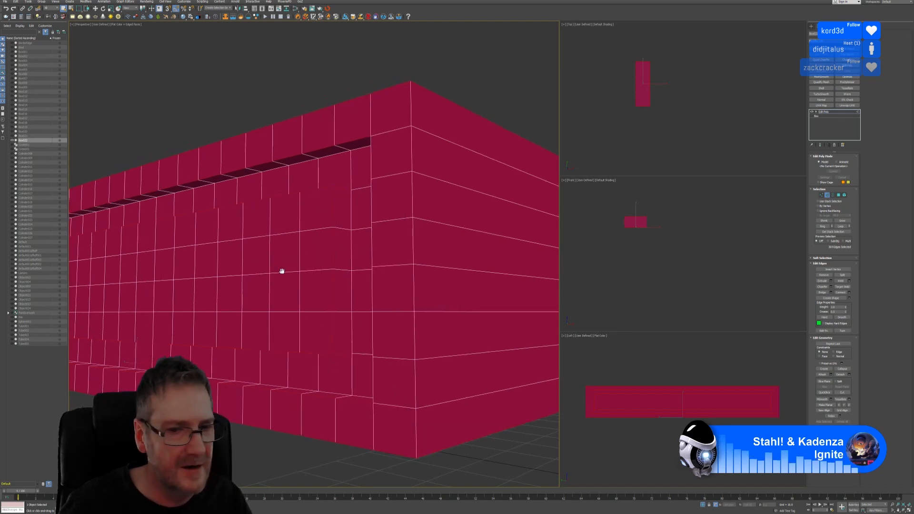
# Add the recess's vertical border edges at both ends of the long side, extending each pick with Loop
pyautogui.keyDown('alt'); pyautogui.moveTo(272, 255); pyautogui.dragTo(192, 266, button='middle'); pyautogui.keyUp('alt')
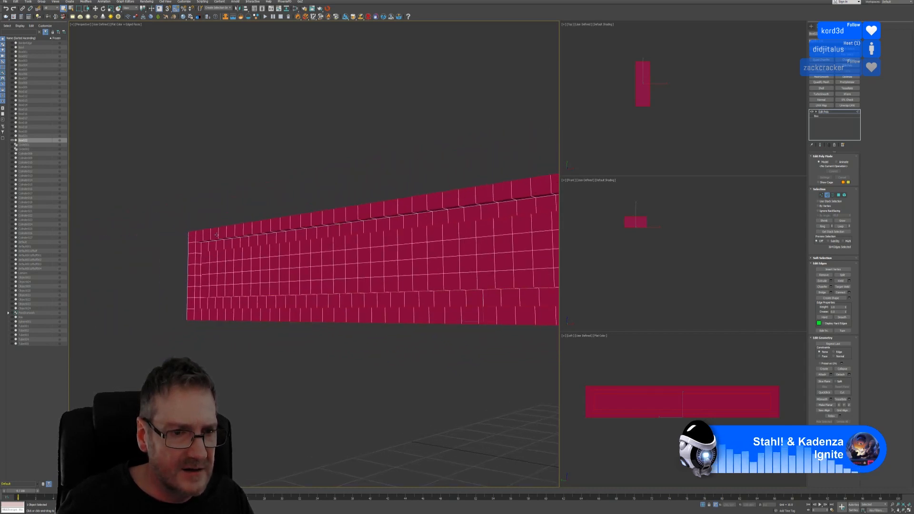
pyautogui.scroll(4, 192, 266)
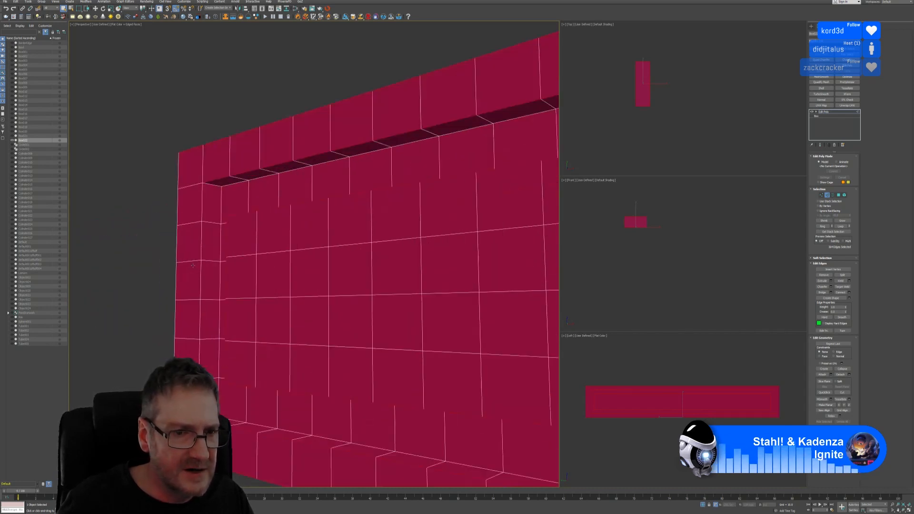
pyautogui.keyDown('alt'); pyautogui.click(203, 205); pyautogui.keyUp('alt')
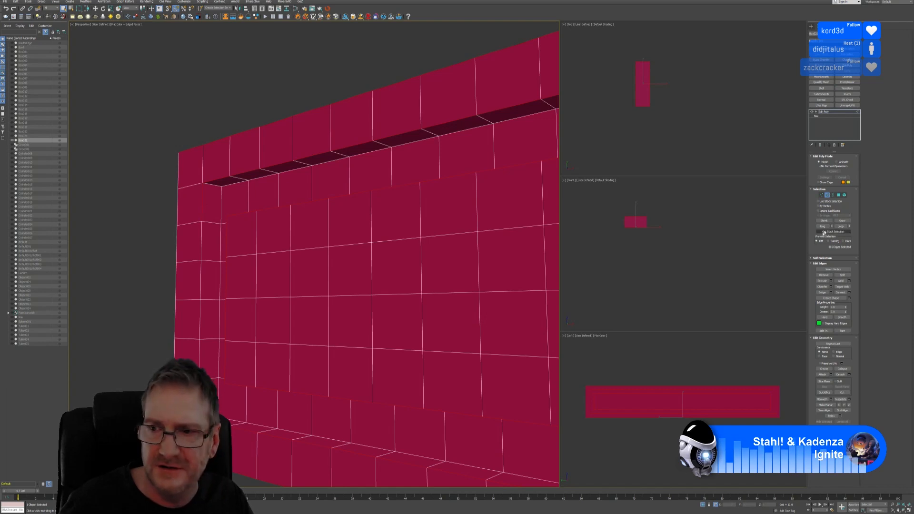
pyautogui.click(841, 227)
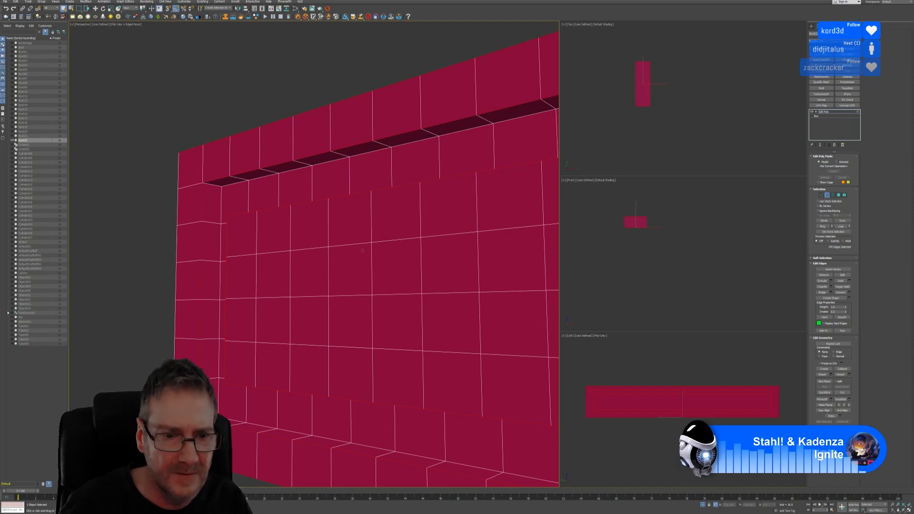
pyautogui.scroll(-4, 441, 235)
pyautogui.moveTo(453, 233); pyautogui.dragTo(153, 265, button='middle')
pyautogui.scroll(-3, 153, 265)
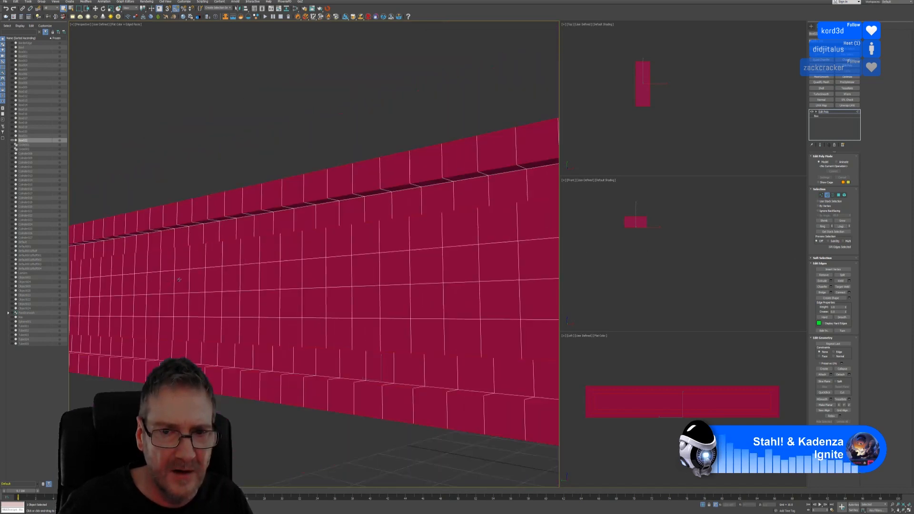
pyautogui.moveTo(424, 267); pyautogui.dragTo(346, 226, button='middle')
pyautogui.scroll(-2, 122, 272)
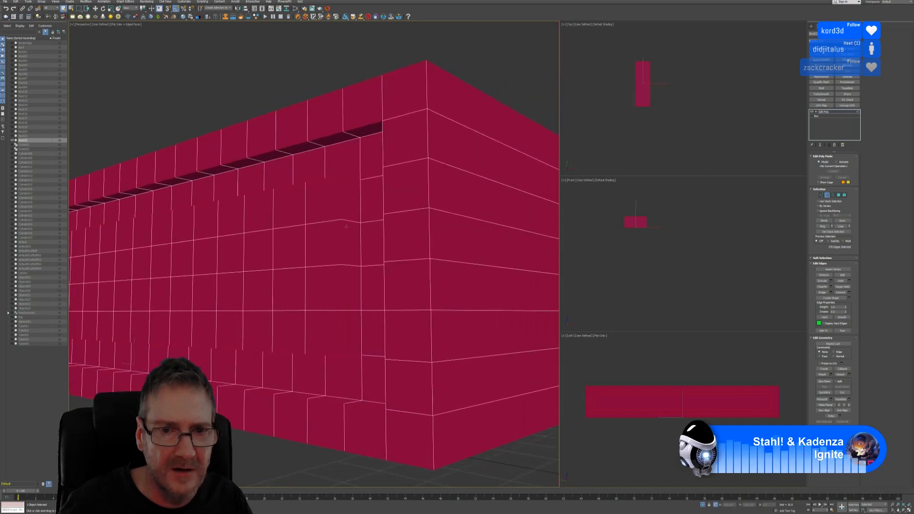
pyautogui.keyDown('ctrl'); pyautogui.click(382, 152); pyautogui.keyUp('ctrl')
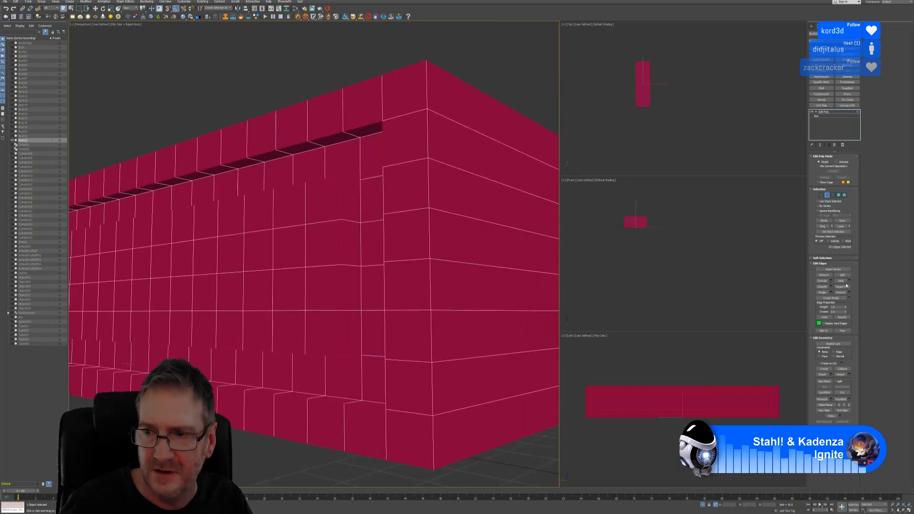
pyautogui.click(844, 227)
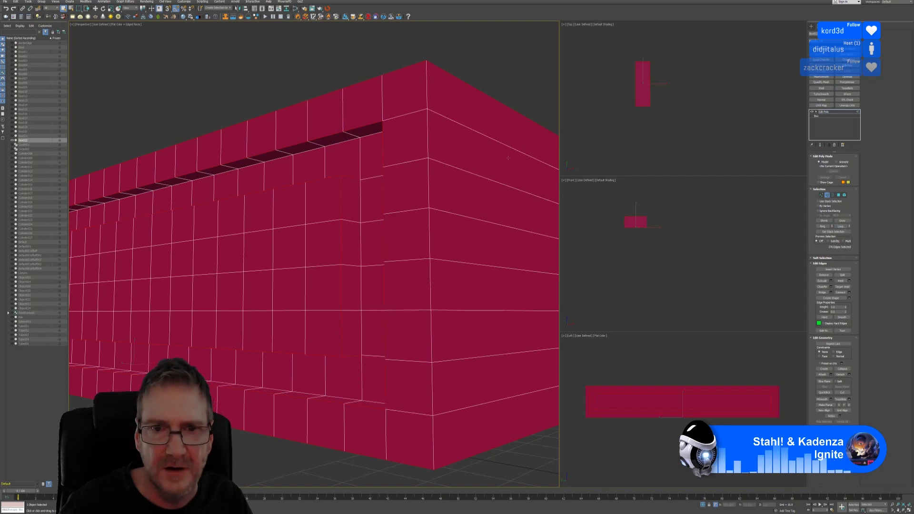
# Add the box's vertical corner edges to the selection, extending each picked edge with Loop
pyautogui.keyDown('ctrl'); pyautogui.click(427, 91); pyautogui.keyUp('ctrl')
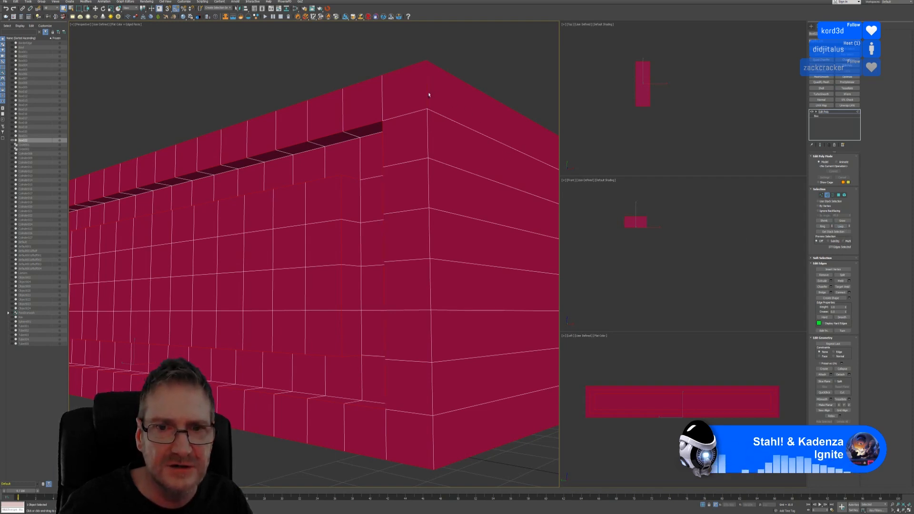
pyautogui.click(842, 227)
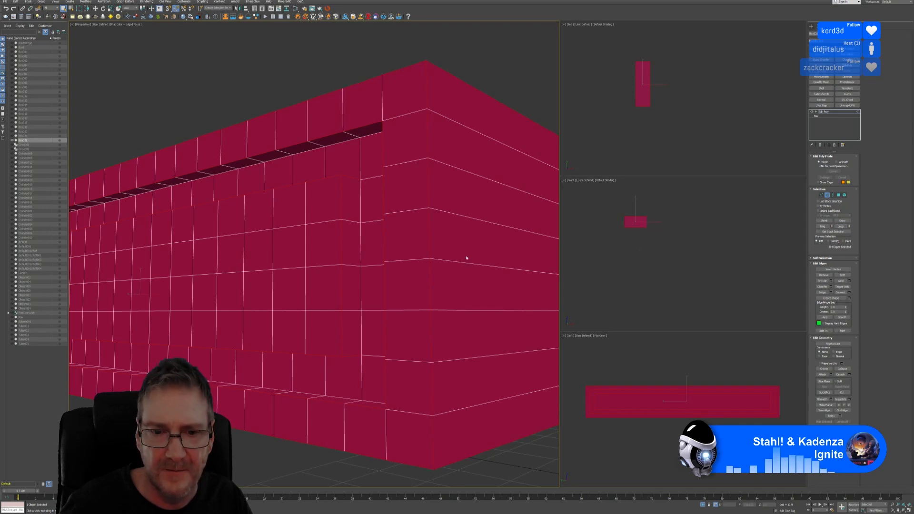
pyautogui.keyDown('alt'); pyautogui.moveTo(465, 257); pyautogui.dragTo(209, 319, button='middle'); pyautogui.keyUp('alt')
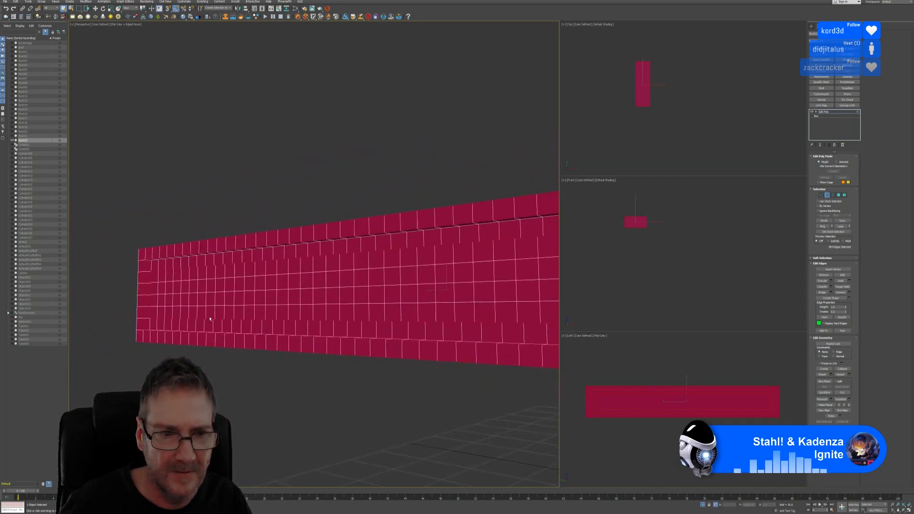
pyautogui.keyDown('alt'); pyautogui.moveTo(163, 341); pyautogui.dragTo(216, 316, button='middle'); pyautogui.keyUp('alt')
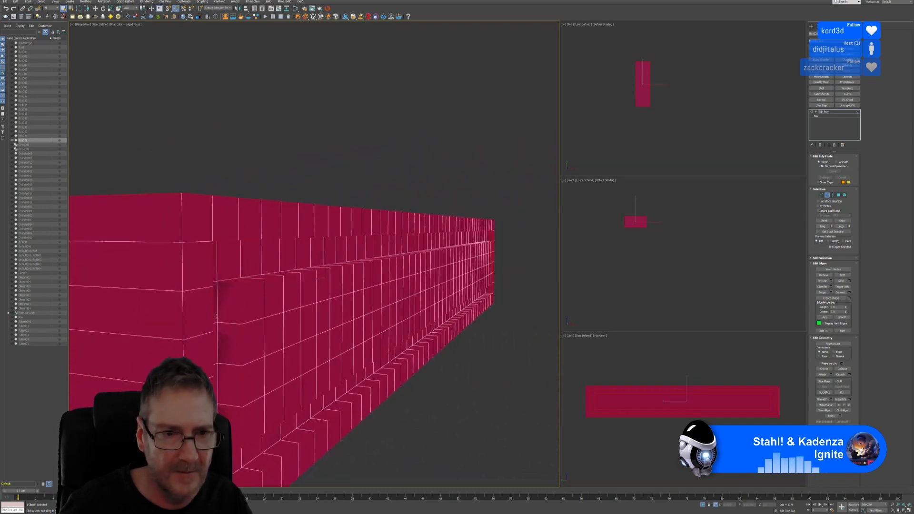
pyautogui.keyDown('ctrl'); pyautogui.click(182, 222); pyautogui.keyUp('ctrl')
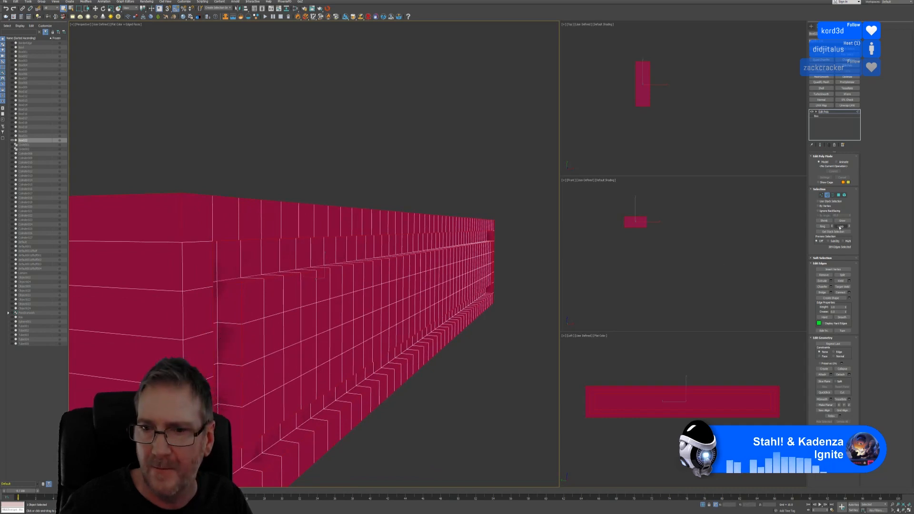
pyautogui.click(841, 227)
pyautogui.keyDown('alt'); pyautogui.moveTo(334, 302); pyautogui.dragTo(281, 265, button='middle'); pyautogui.keyUp('alt')
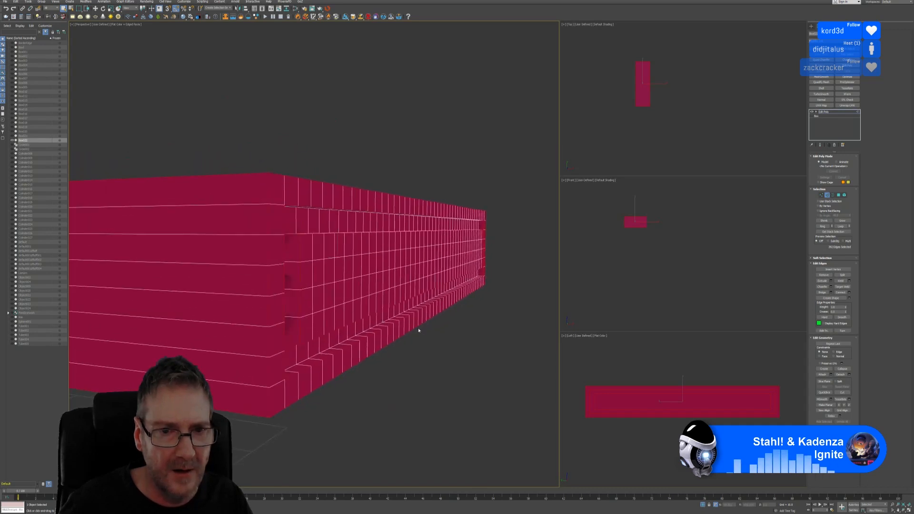
# Examine the edge selection around the box's corners and the recessed panel on its opposite long side
pyautogui.keyDown('alt'); pyautogui.moveTo(418, 342); pyautogui.dragTo(385, 359, button='middle'); pyautogui.keyUp('alt')
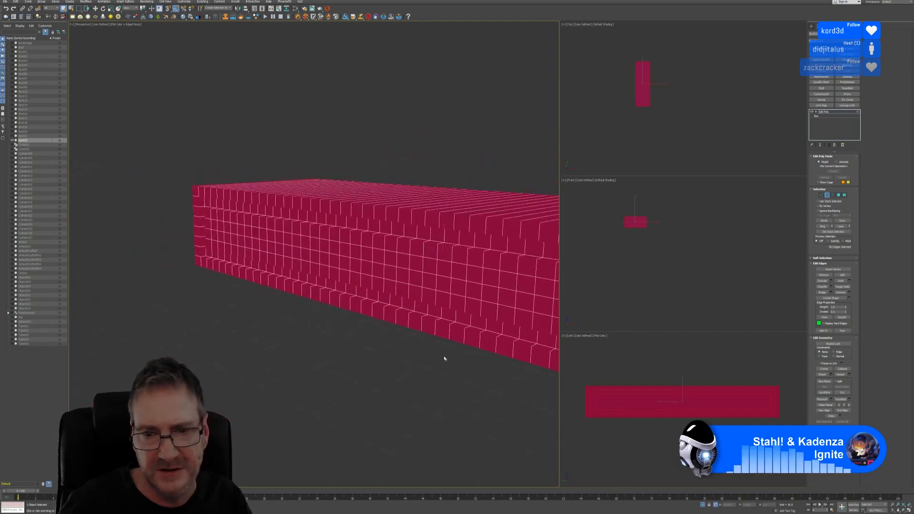
pyautogui.moveTo(445, 359); pyautogui.dragTo(304, 344, button='middle')
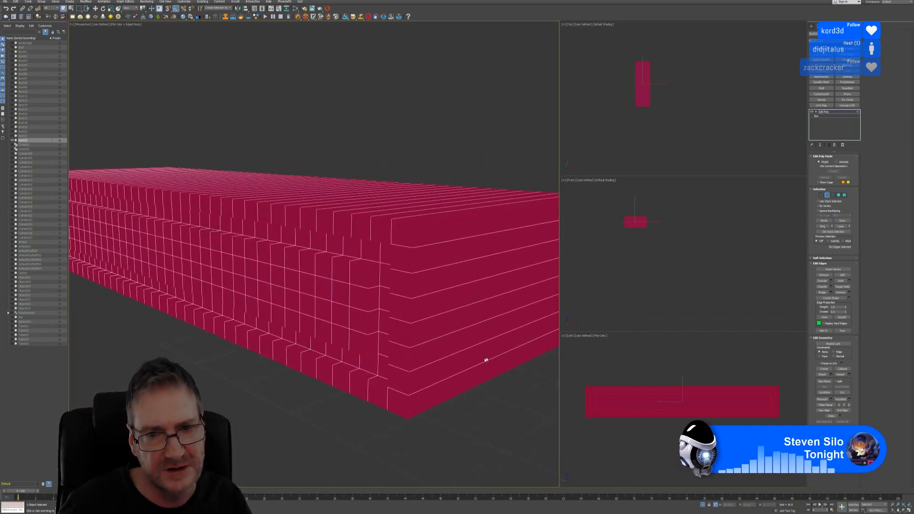
pyautogui.keyDown('alt'); pyautogui.moveTo(487, 360); pyautogui.dragTo(330, 330, button='middle'); pyautogui.keyUp('alt')
pyautogui.keyDown('alt'); pyautogui.moveTo(533, 360); pyautogui.dragTo(341, 333, button='middle'); pyautogui.keyUp('alt')
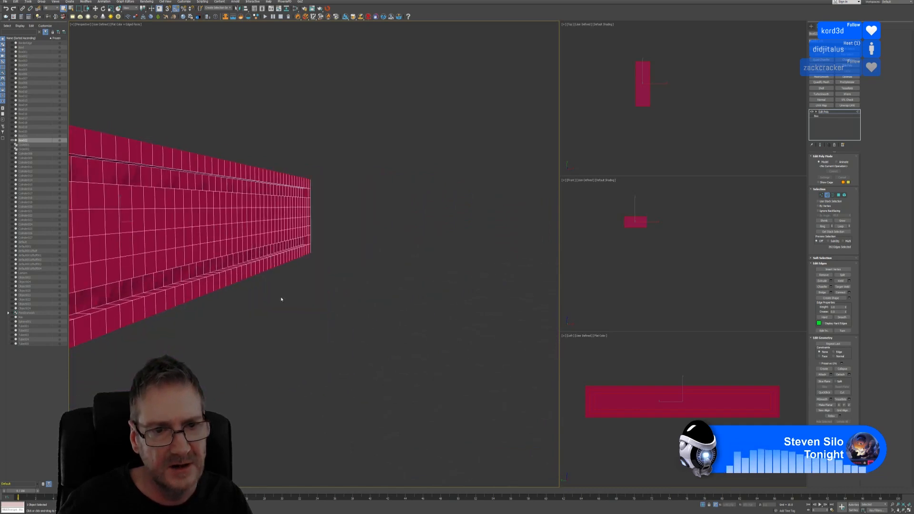
pyautogui.keyDown('alt'); pyautogui.moveTo(281, 299); pyautogui.dragTo(359, 318, button='middle'); pyautogui.keyUp('alt')
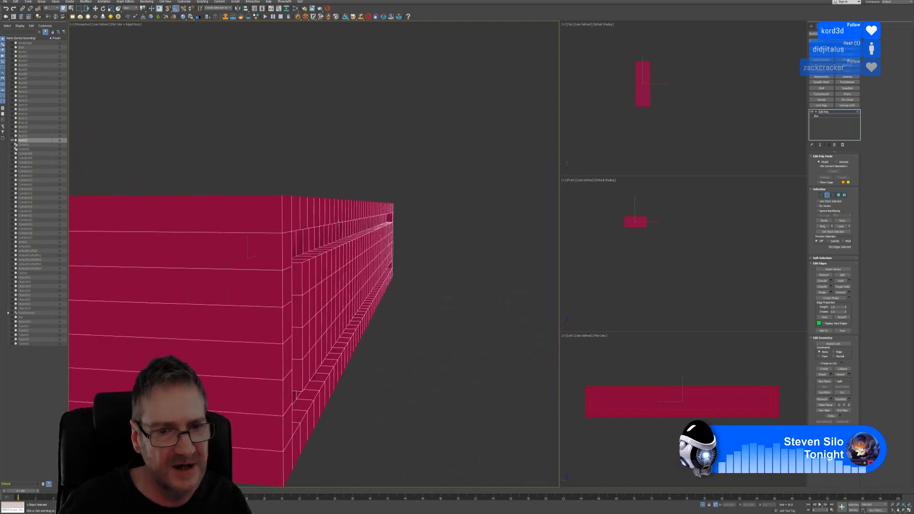
pyautogui.scroll(-5, 408, 307)
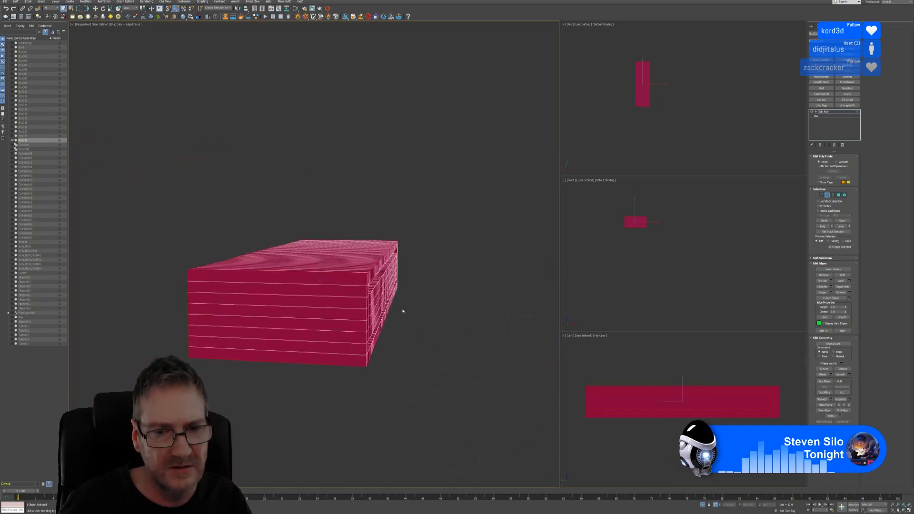
pyautogui.scroll(5, 403, 311)
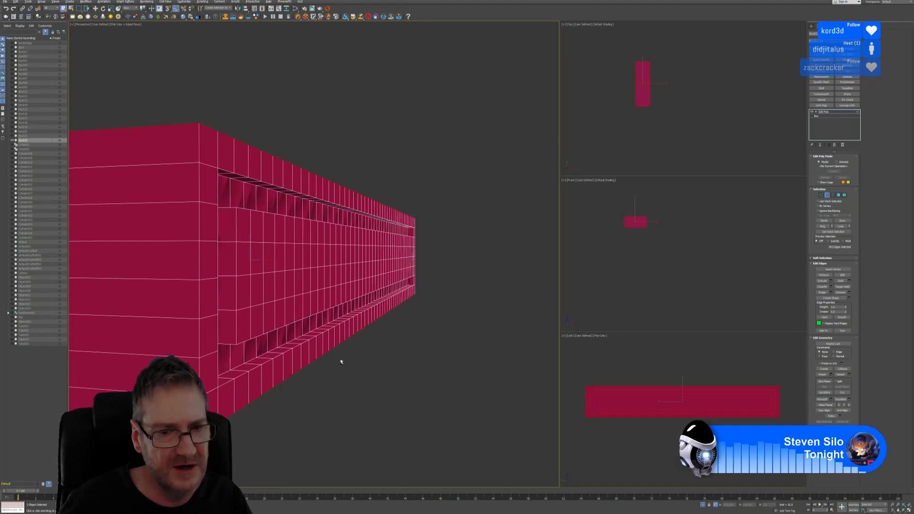
# Apply a Chamfer modifier to the box's selected edges, adding segments and reducing the amount to a narrow bevel
pyautogui.keyDown('alt'); pyautogui.moveTo(341, 362); pyautogui.dragTo(370, 361, button='middle'); pyautogui.keyUp('alt')
pyautogui.scroll(-3, 366, 357)
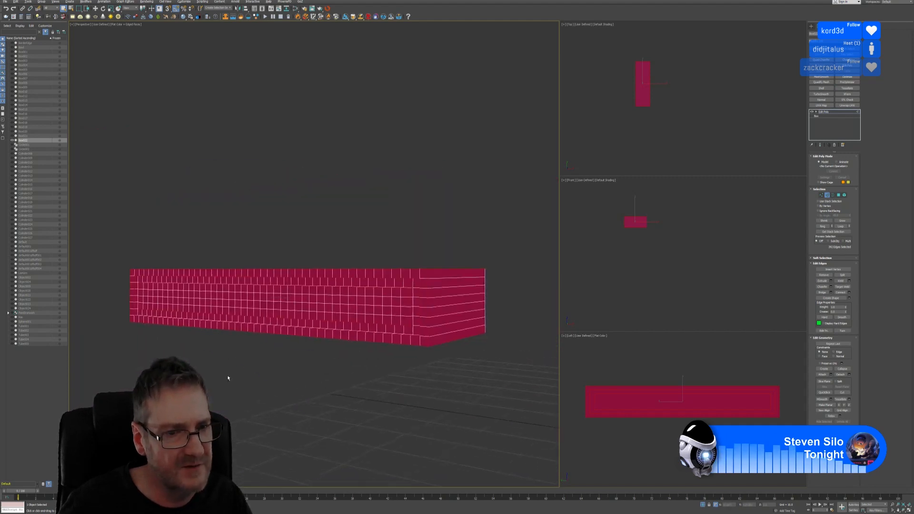
pyautogui.keyDown('alt'); pyautogui.moveTo(228, 378); pyautogui.dragTo(272, 377, button='middle'); pyautogui.keyUp('alt')
pyautogui.keyDown('alt'); pyautogui.moveTo(254, 347); pyautogui.dragTo(381, 295, button='middle'); pyautogui.keyUp('alt')
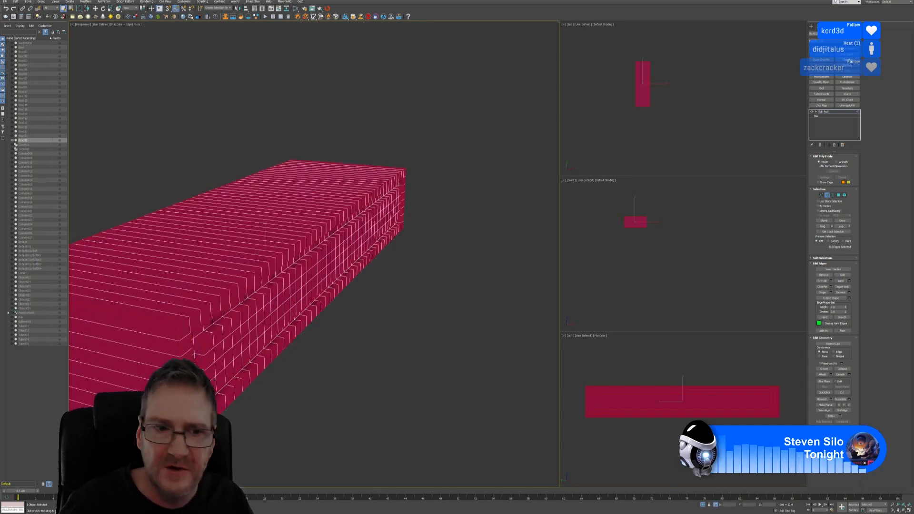
pyautogui.click(849, 61)
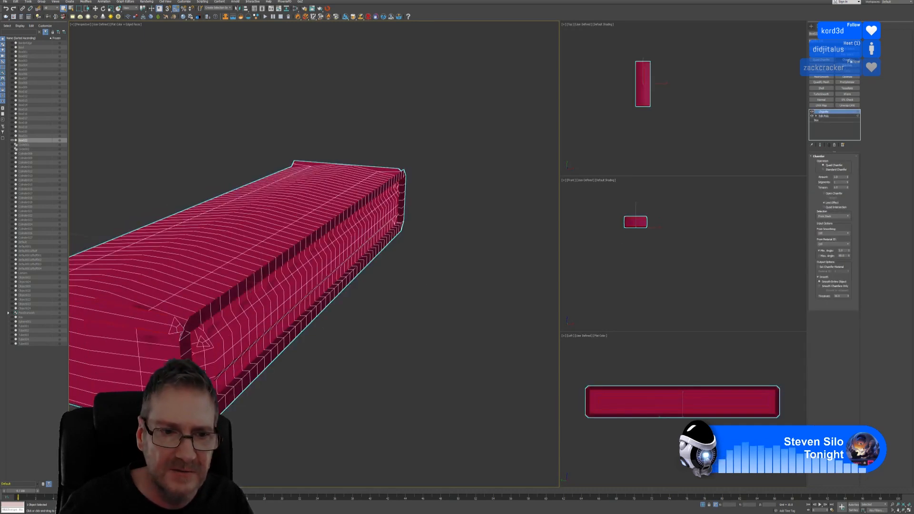
pyautogui.click(848, 182)
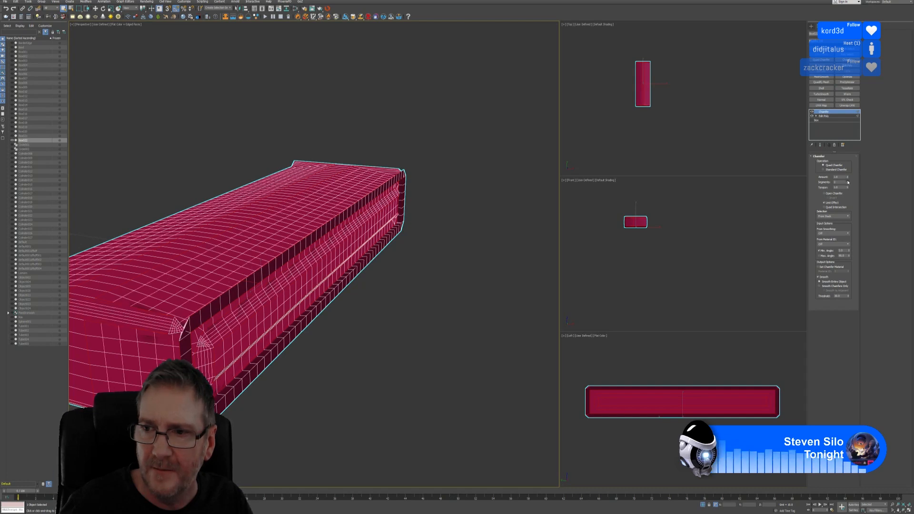
pyautogui.moveTo(849, 179); pyautogui.dragTo(849, 202)
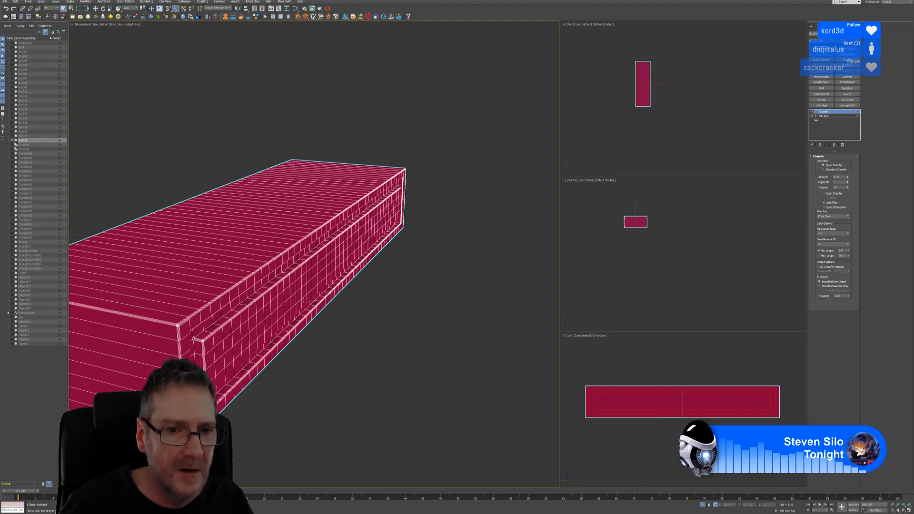
# Lower the Chamfer modifier's tension on the box's bevelled outer and panel edges
pyautogui.scroll(3, 304, 300)
pyautogui.moveTo(304, 300); pyautogui.dragTo(348, 234, button='middle')
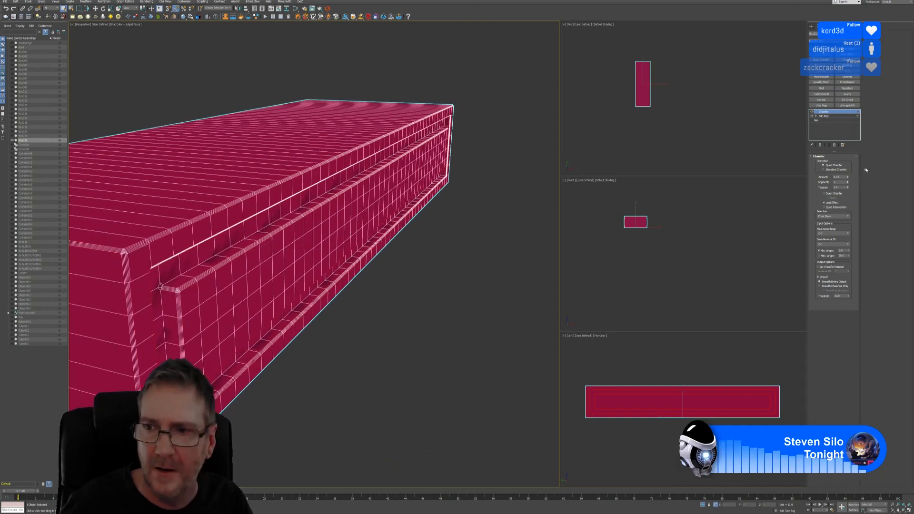
pyautogui.moveTo(849, 189)
pyautogui.mouseDown()
pyautogui.moveTo(847, 217)
pyautogui.moveTo(848, 198)
pyautogui.mouseUp()
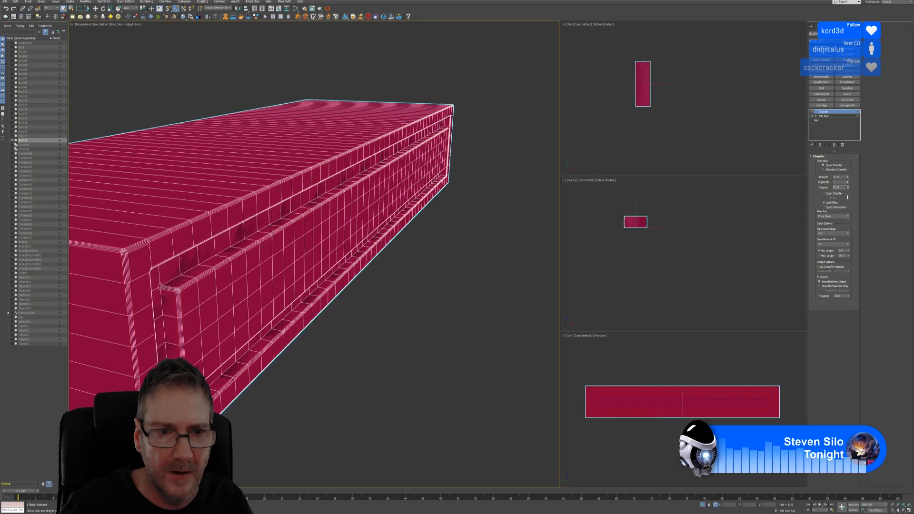
# Turn off Edged Faces in the perspective view and inspect the shading of the box's chamfered sides and panels
pyautogui.click(132, 26)
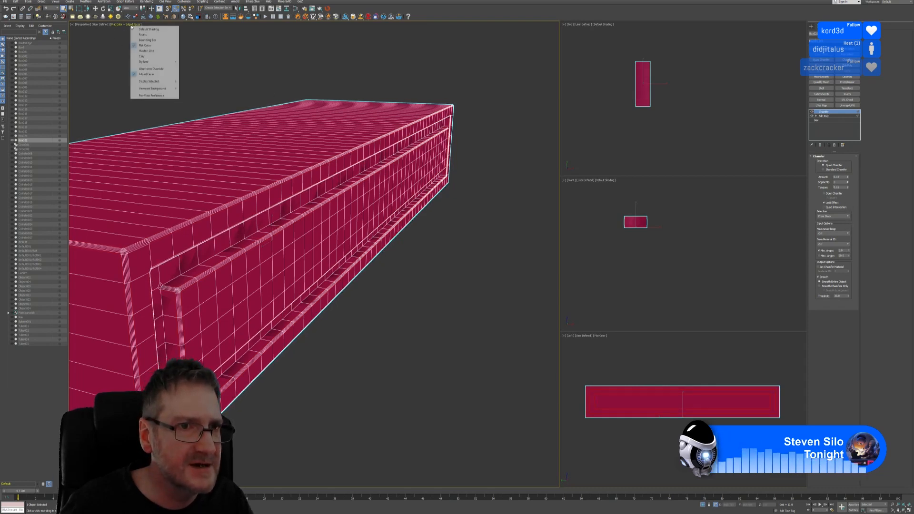
pyautogui.click(146, 74)
pyautogui.moveTo(368, 275)
pyautogui.keyDown('alt'); pyautogui.mouseDown(button='middle')
pyautogui.moveTo(353, 279)
pyautogui.moveTo(372, 283)
pyautogui.mouseUp(button='middle'); pyautogui.keyUp('alt')
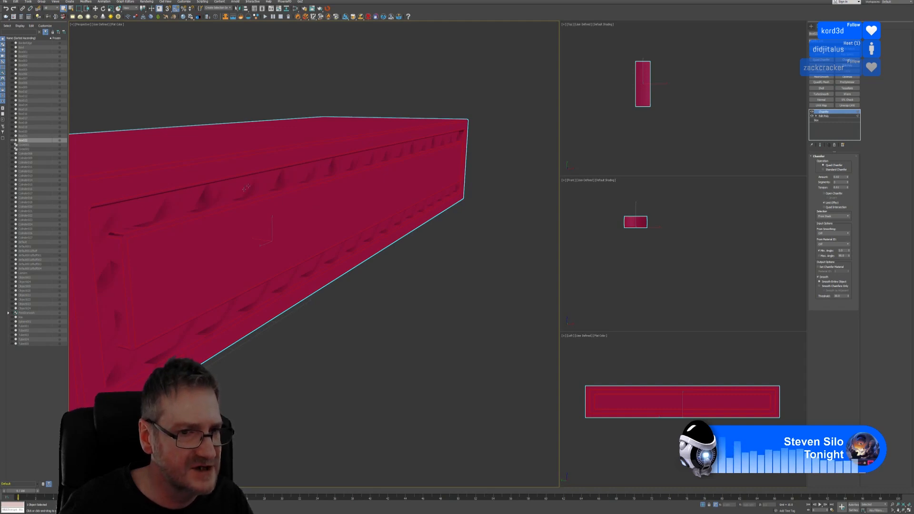
pyautogui.keyDown('alt'); pyautogui.moveTo(246, 187); pyautogui.dragTo(330, 295, button='middle'); pyautogui.keyUp('alt')
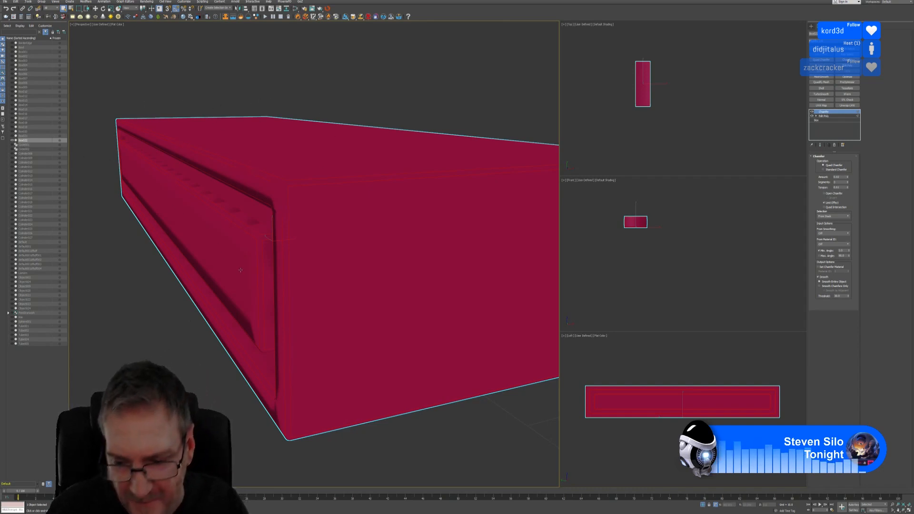
pyautogui.keyDown('alt'); pyautogui.moveTo(241, 270); pyautogui.dragTo(318, 331, button='middle'); pyautogui.keyUp('alt')
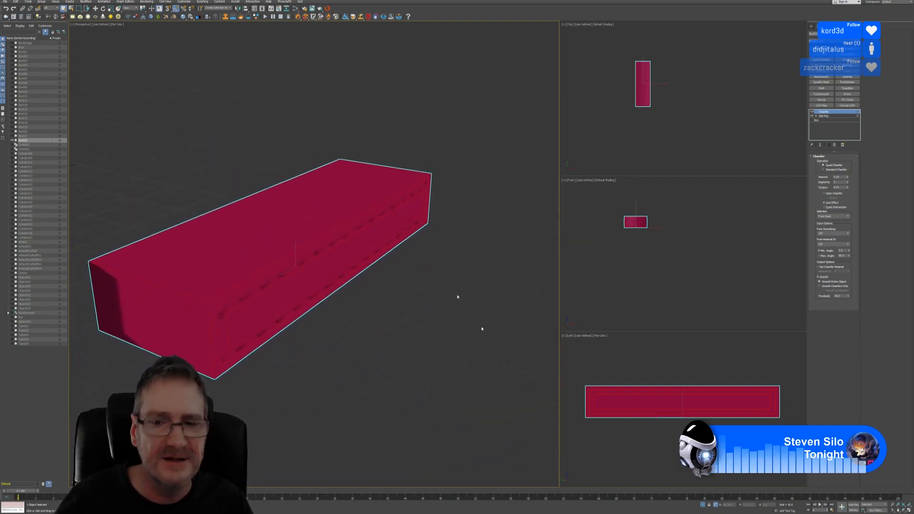
# Exit isolation to show the whole tower and add an Edit Poly modifier above the box's Chamfer
pyautogui.click(704, 507)
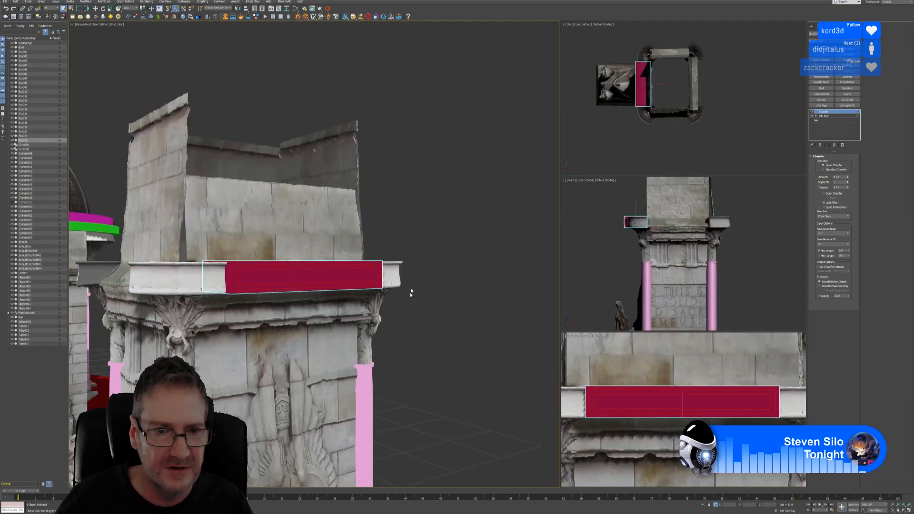
pyautogui.click(441, 229)
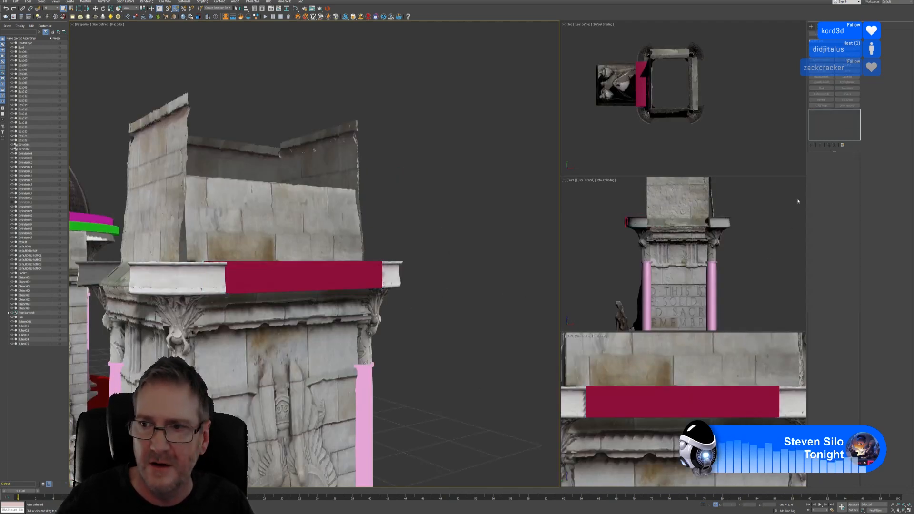
pyautogui.click(293, 264)
pyautogui.scroll(2, 293, 263)
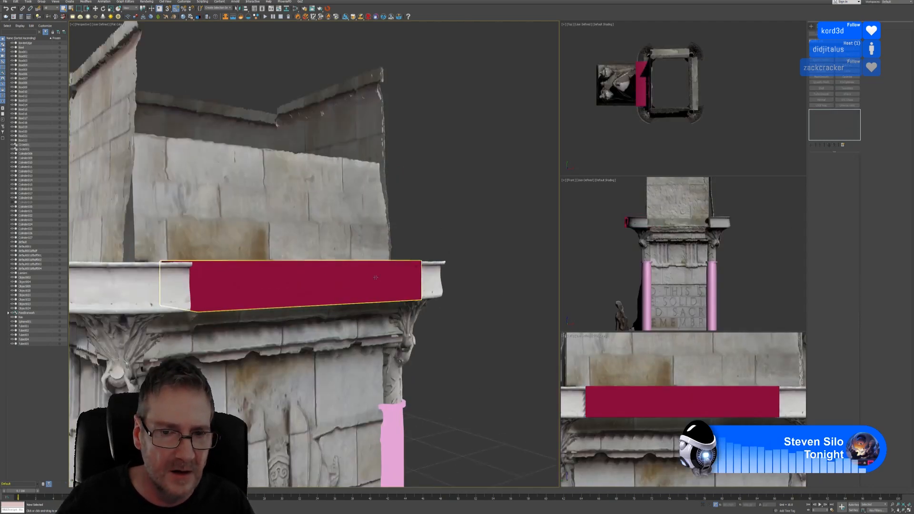
pyautogui.click(400, 281)
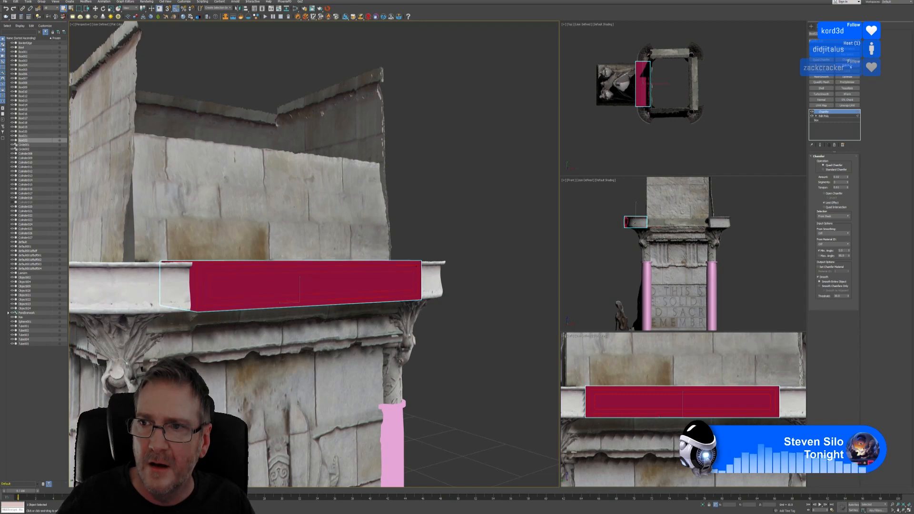
pyautogui.click(845, 89)
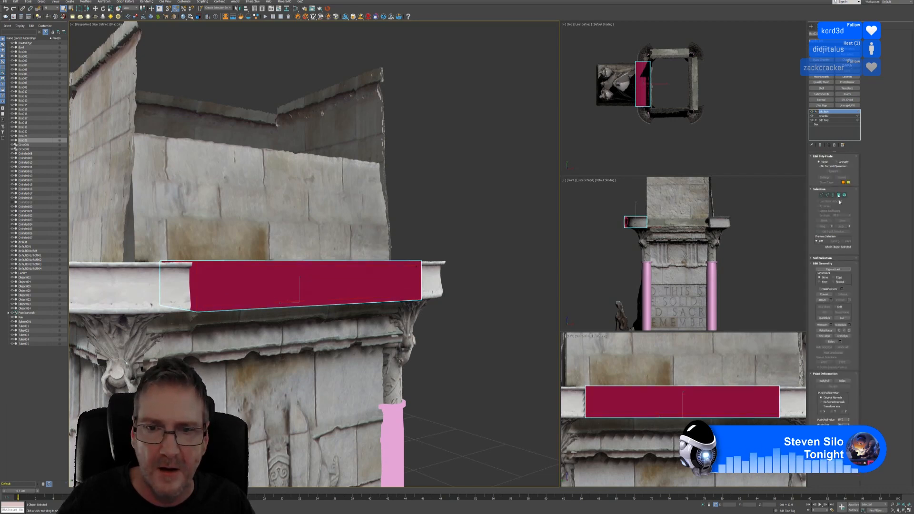
pyautogui.click(471, 214)
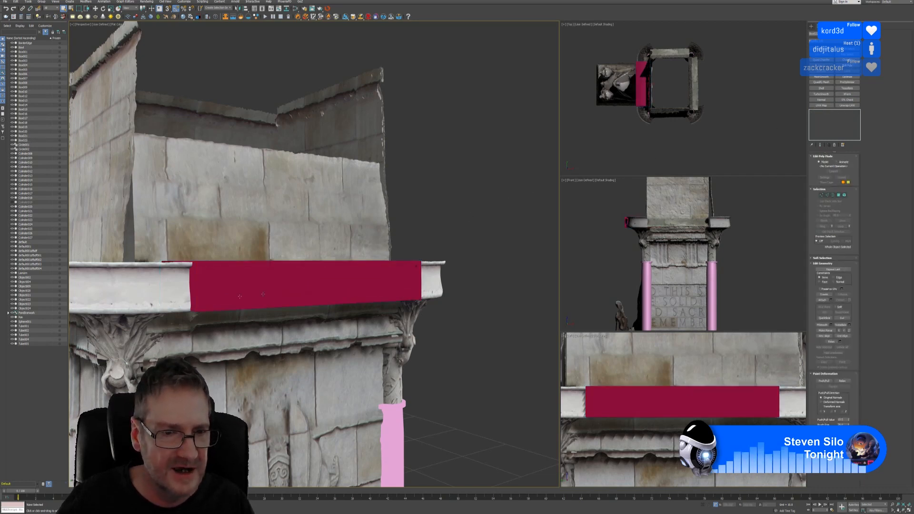
# Examine how the chamfered box sits between the curved corner capitals from several sides of the tower
pyautogui.keyDown('alt'); pyautogui.moveTo(431, 230); pyautogui.dragTo(383, 237, button='middle'); pyautogui.keyUp('alt')
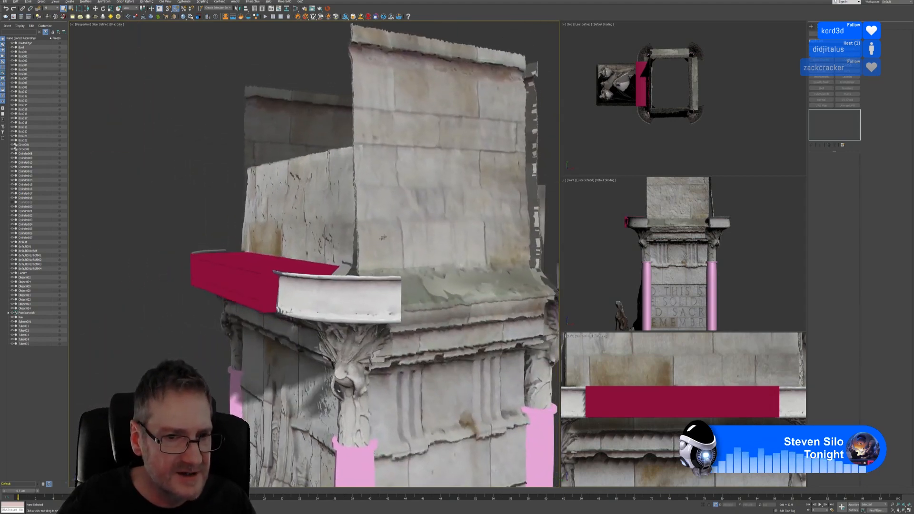
pyautogui.scroll(4, 221, 301)
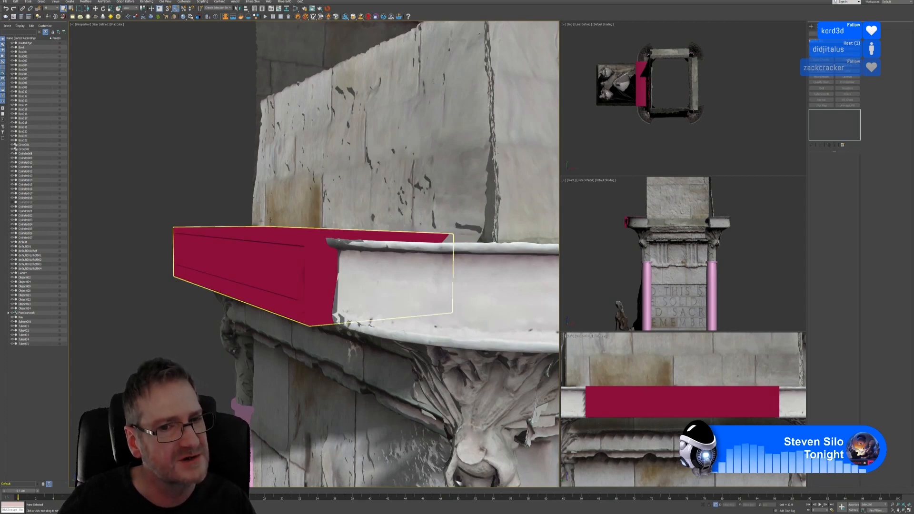
pyautogui.keyDown('alt'); pyautogui.moveTo(235, 196); pyautogui.dragTo(256, 196, button='middle'); pyautogui.keyUp('alt')
pyautogui.scroll(-3, 256, 195)
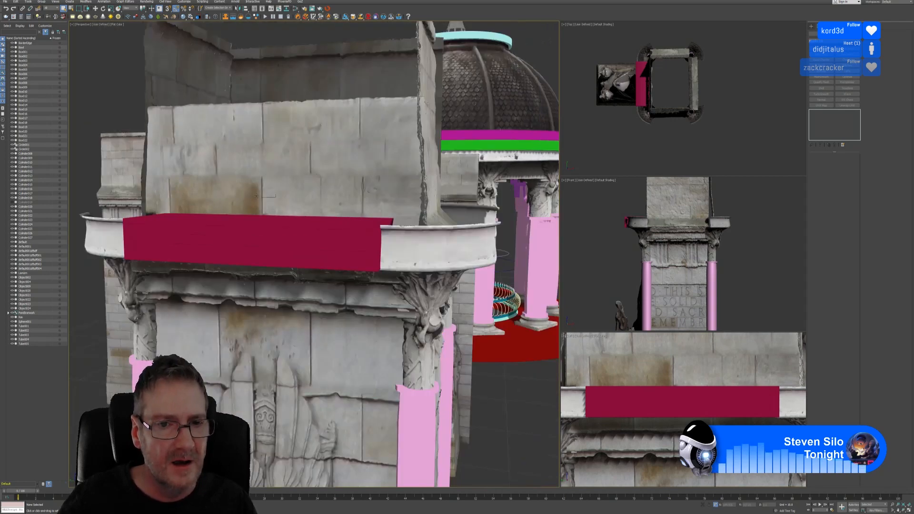
pyautogui.scroll(-3, 256, 196)
pyautogui.scroll(-2, 283, 199)
pyautogui.scroll(8, 314, 219)
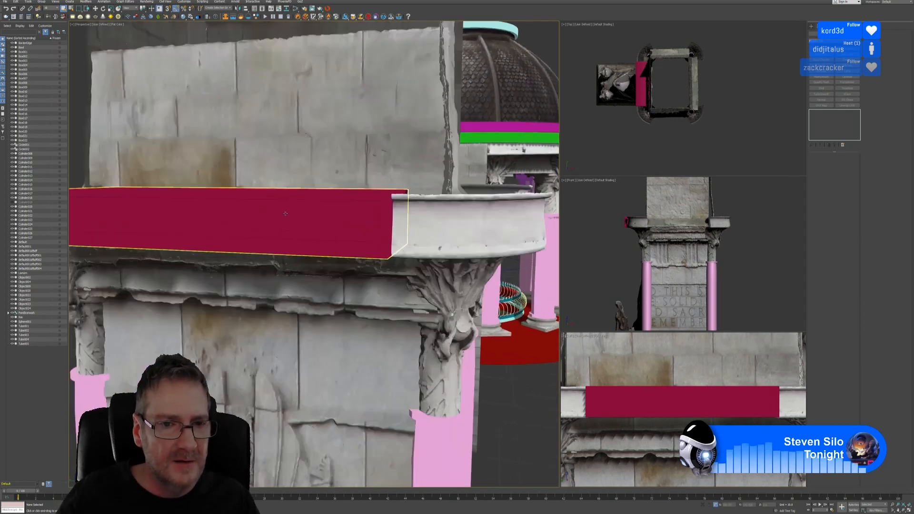
pyautogui.moveTo(322, 223)
pyautogui.keyDown('alt'); pyautogui.mouseDown(button='middle')
pyautogui.moveTo(344, 216)
pyautogui.moveTo(339, 227)
pyautogui.mouseUp(button='middle'); pyautogui.keyUp('alt')
pyautogui.scroll(-10, 339, 226)
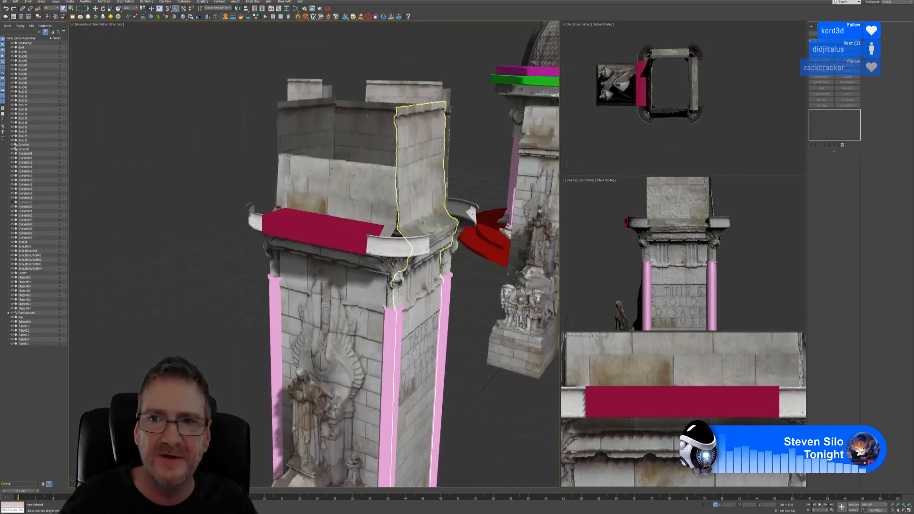
# Clone the chamfered box across to the tower's opposite side along the X axis in the top view
pyautogui.moveTo(721, 104); pyautogui.dragTo(712, 102, button='middle')
pyautogui.click(633, 83)
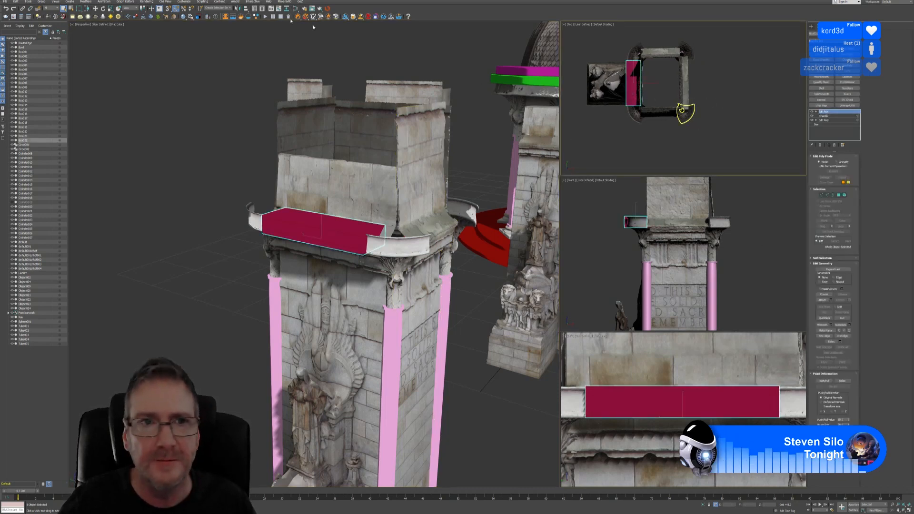
pyautogui.press('w')
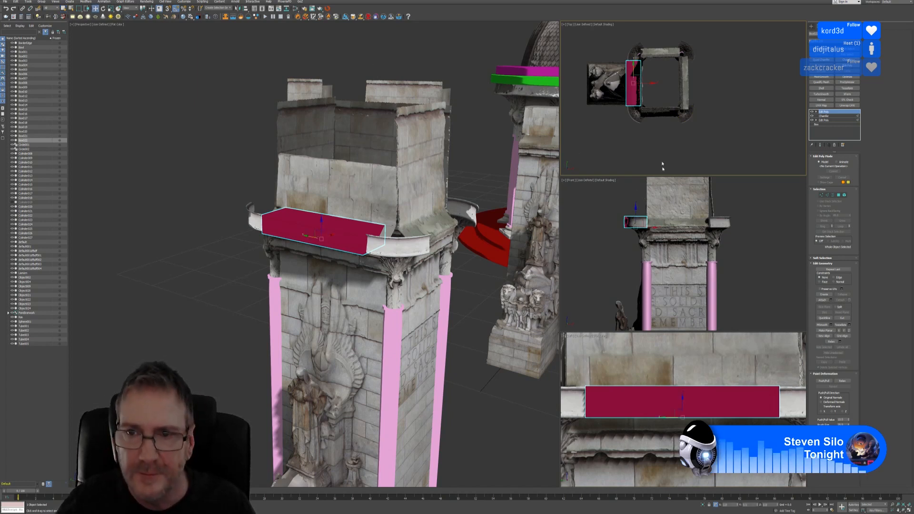
pyautogui.keyDown('shift'); pyautogui.moveTo(649, 83); pyautogui.dragTo(697, 82); pyautogui.keyUp('shift')
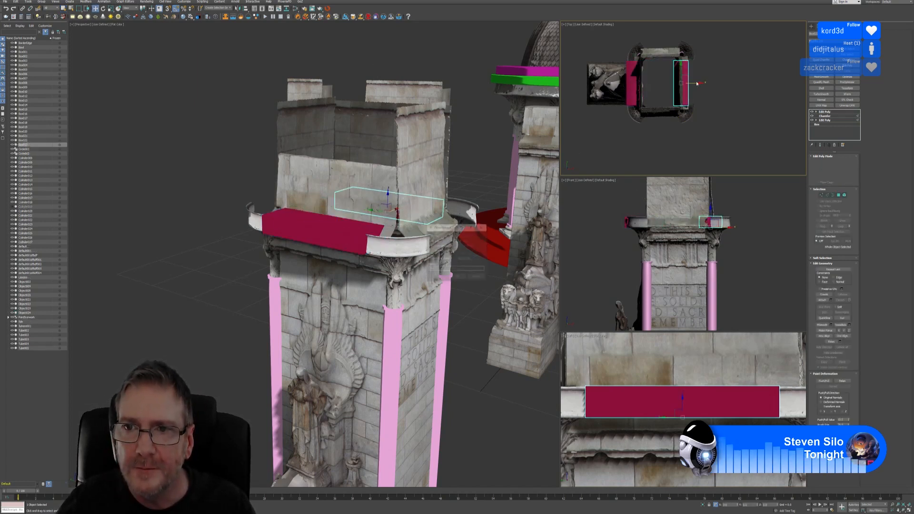
pyautogui.click(458, 278)
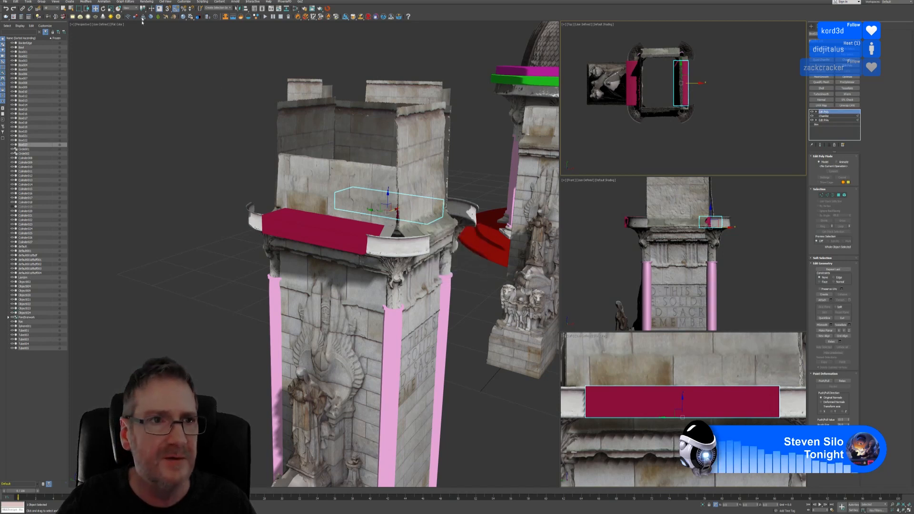
# Rotate the cloned box about its vertical axis and check its placement against the capitals on that side
pyautogui.click(103, 8)
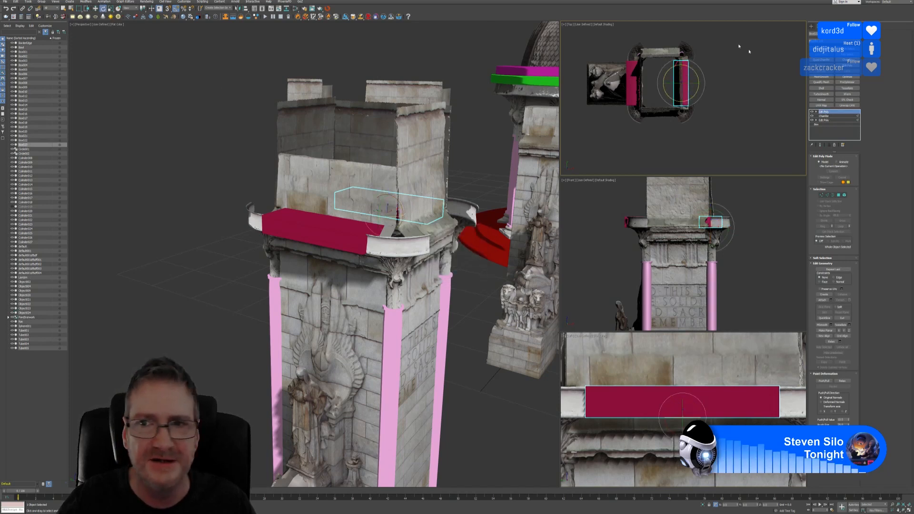
pyautogui.moveTo(696, 73); pyautogui.dragTo(741, 93)
pyautogui.click(95, 8)
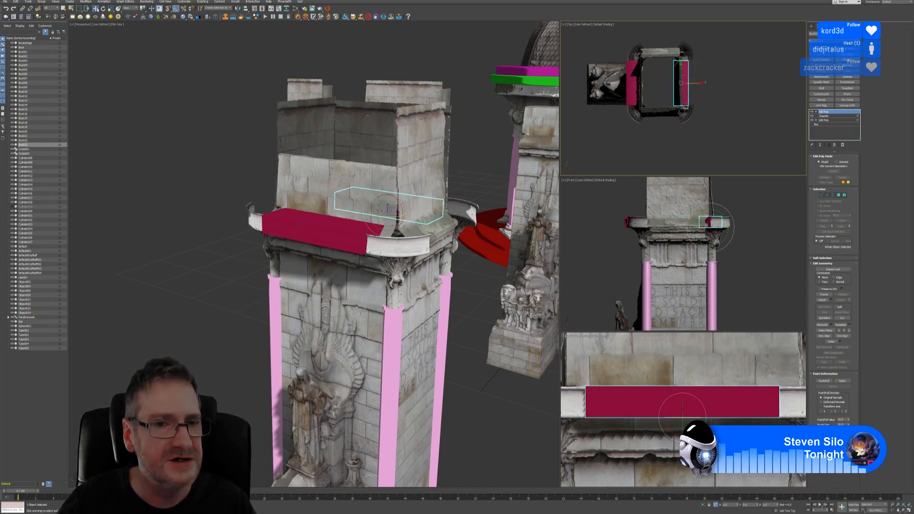
pyautogui.moveTo(403, 163); pyautogui.dragTo(323, 170, button='middle')
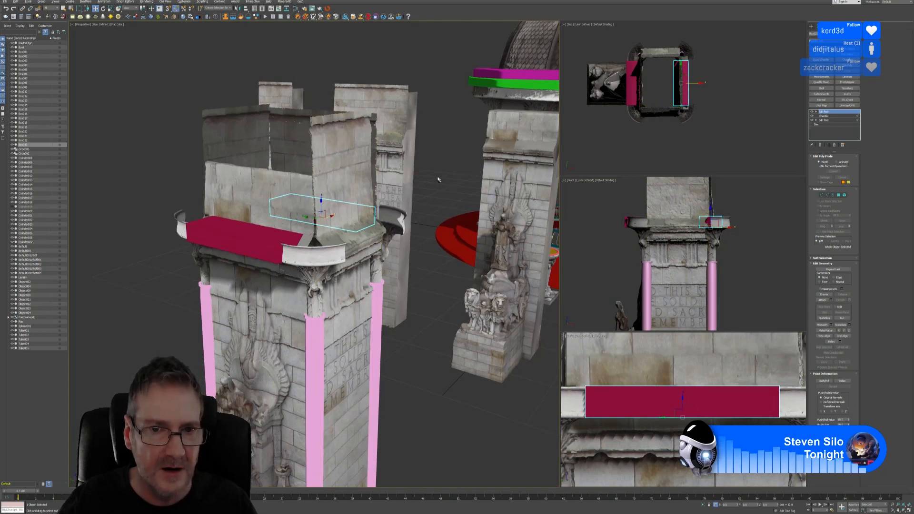
pyautogui.keyDown('alt'); pyautogui.moveTo(432, 178); pyautogui.dragTo(394, 185, button='middle'); pyautogui.keyUp('alt')
pyautogui.scroll(5, 394, 185)
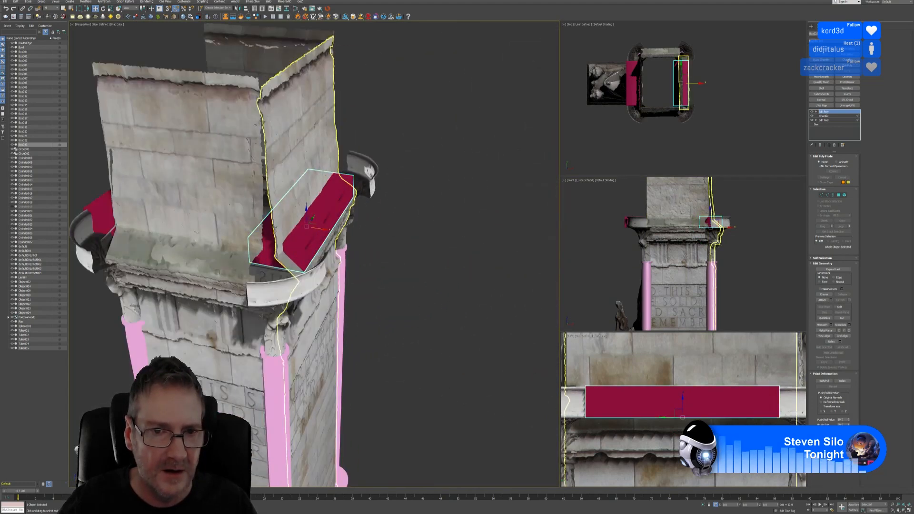
# Move the magenta box outward to line up with the pillar's outer cornice, adjusting its position in the front view
pyautogui.moveTo(328, 229); pyautogui.dragTo(351, 230)
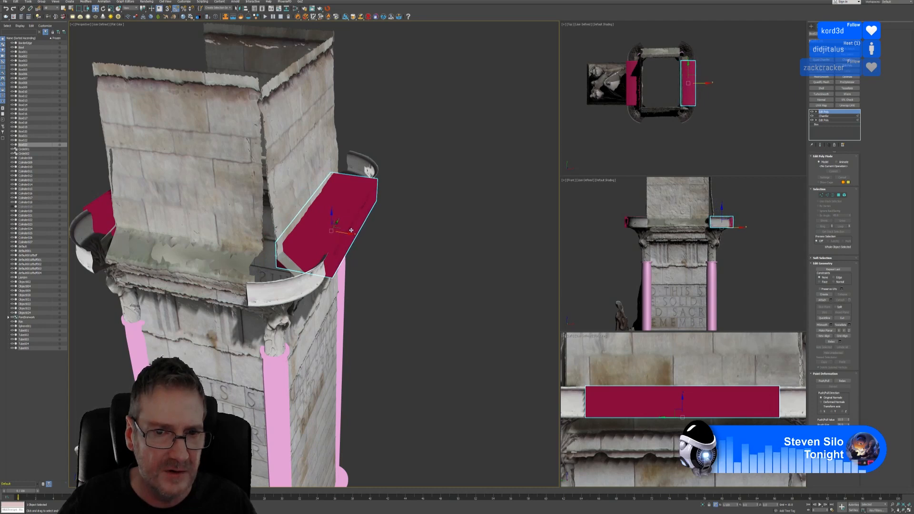
pyautogui.keyDown('alt'); pyautogui.moveTo(396, 284); pyautogui.dragTo(409, 261, button='middle'); pyautogui.keyUp('alt')
pyautogui.scroll(3, 420, 261)
pyautogui.moveTo(762, 293); pyautogui.dragTo(760, 291, button='middle')
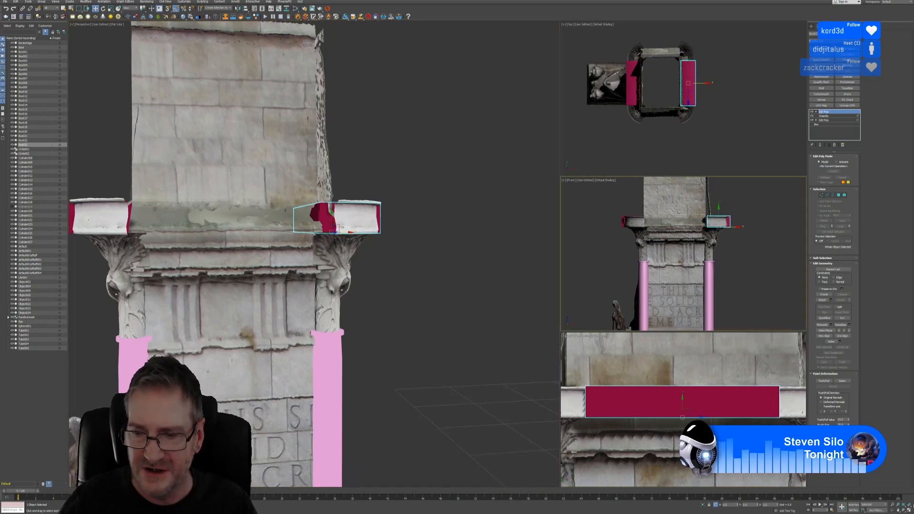
pyautogui.click(908, 509)
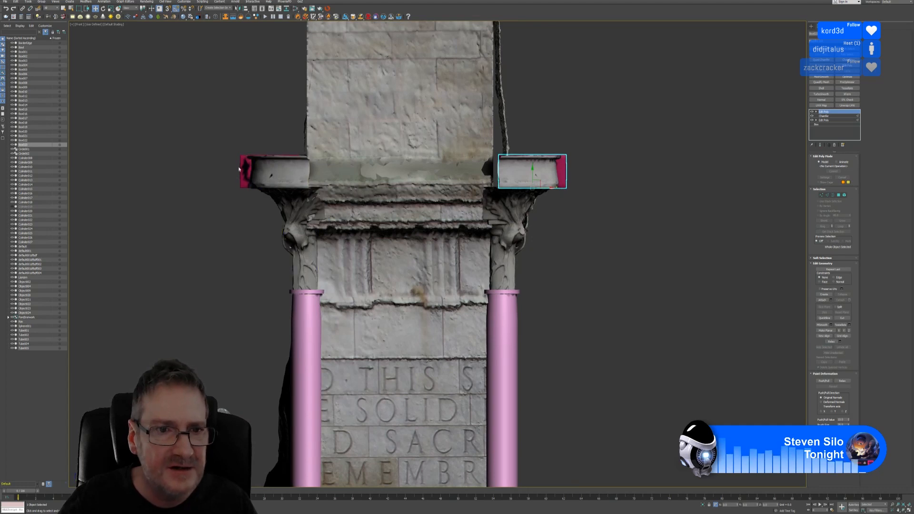
pyautogui.scroll(5, 366, 179)
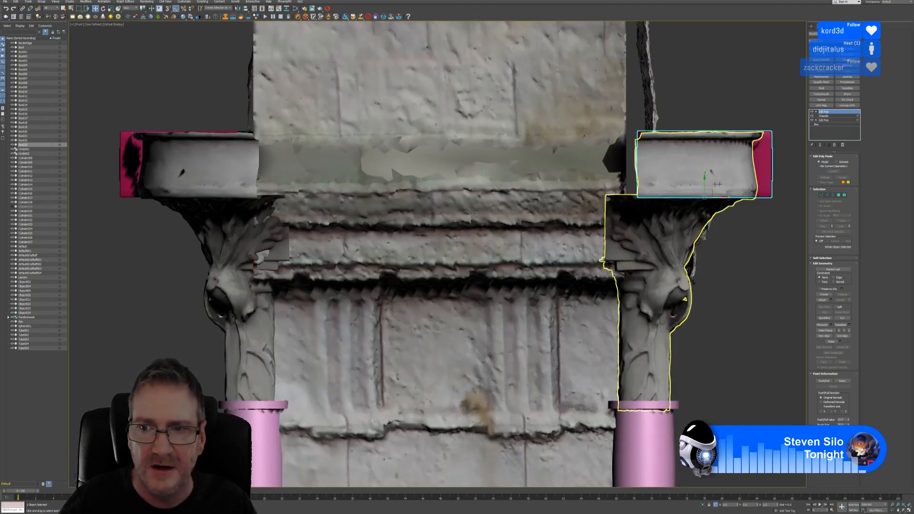
pyautogui.moveTo(721, 198); pyautogui.dragTo(723, 197)
pyautogui.scroll(-10, 715, 338)
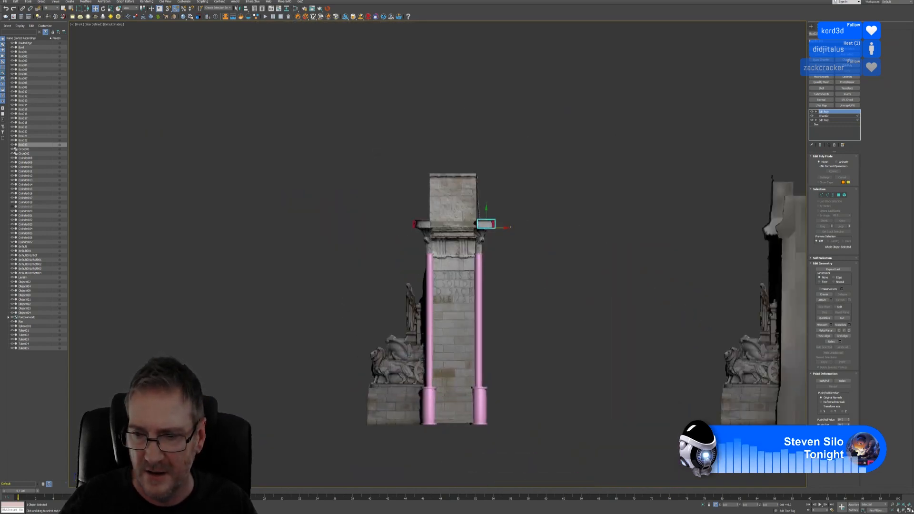
pyautogui.hotkey('alt', 'w')
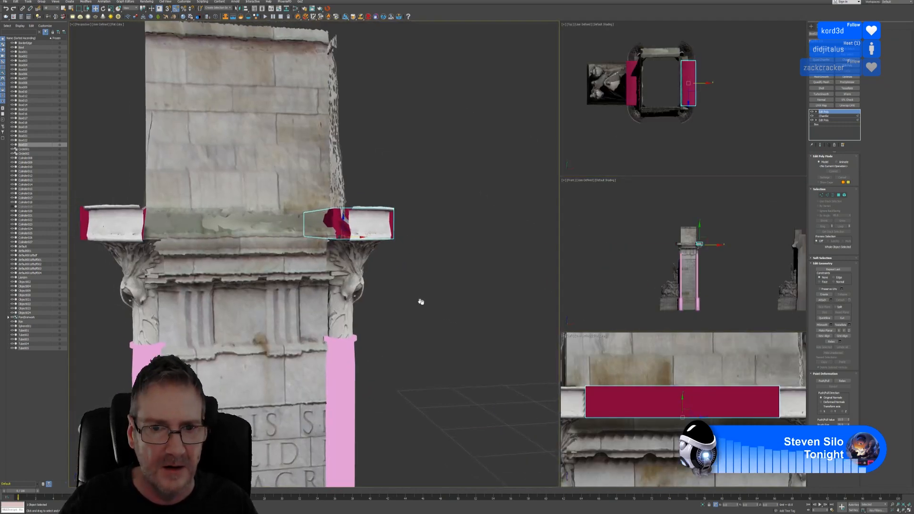
pyautogui.keyDown('alt'); pyautogui.moveTo(405, 303); pyautogui.dragTo(377, 313, button='middle'); pyautogui.keyUp('alt')
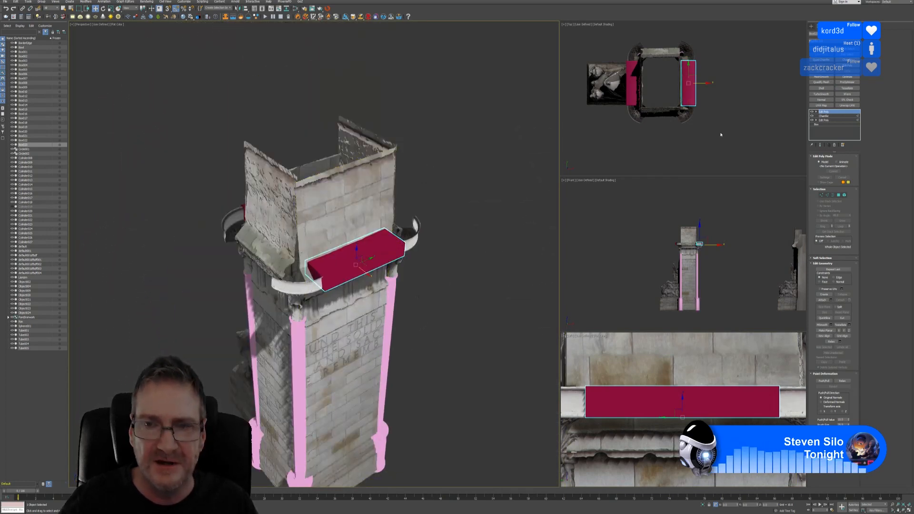
# Clone the magenta cornice box away from the pillar in the top view and rotate the copy a quarter turn
pyautogui.moveTo(726, 130); pyautogui.dragTo(720, 133, button='middle')
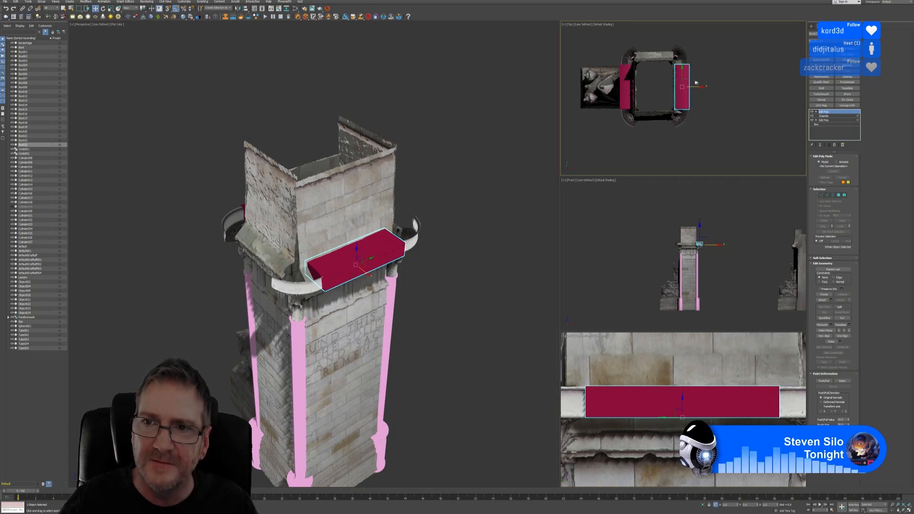
pyautogui.keyDown('shift'); pyautogui.moveTo(682, 73); pyautogui.dragTo(683, 139); pyautogui.keyUp('shift')
pyautogui.click(457, 277)
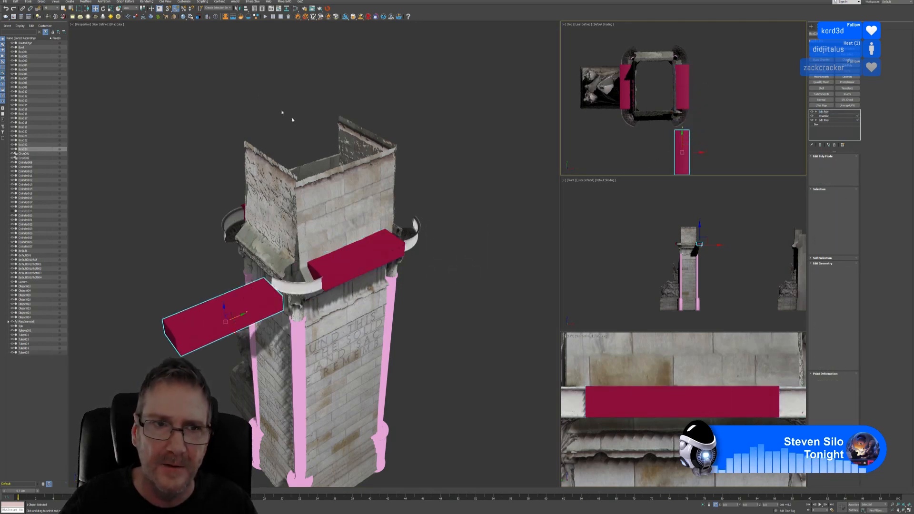
pyautogui.press('e')
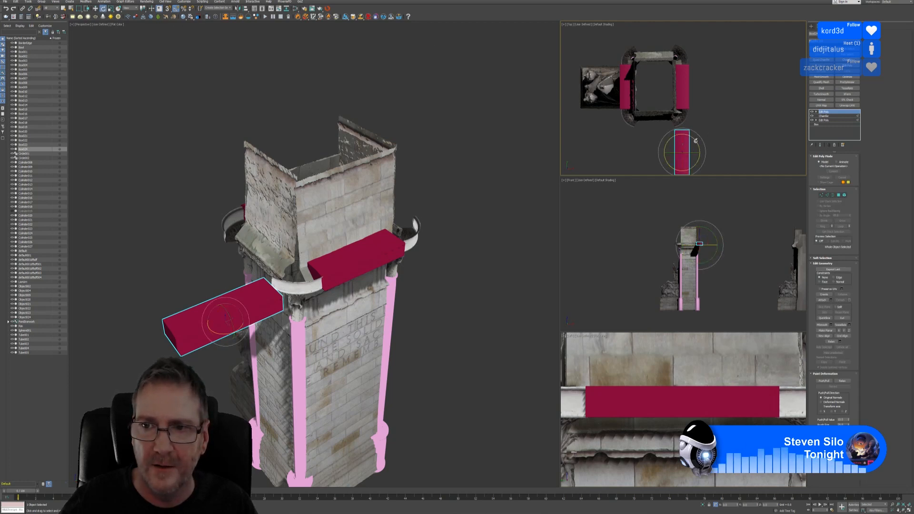
pyautogui.moveTo(698, 141); pyautogui.dragTo(720, 147)
pyautogui.press('w')
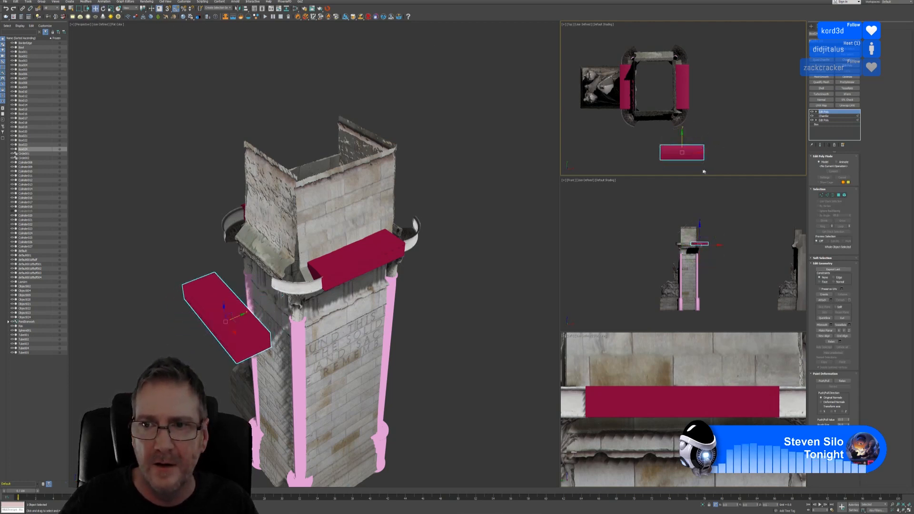
# Position the rotated copy against the pillar's adjacent side, between the curved corner cornice pieces
pyautogui.moveTo(701, 154); pyautogui.dragTo(658, 106)
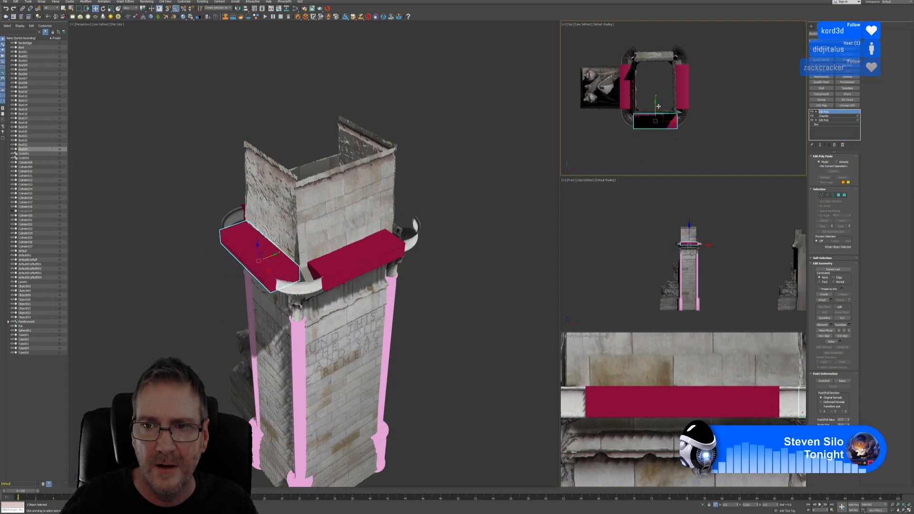
pyautogui.scroll(5, 659, 109)
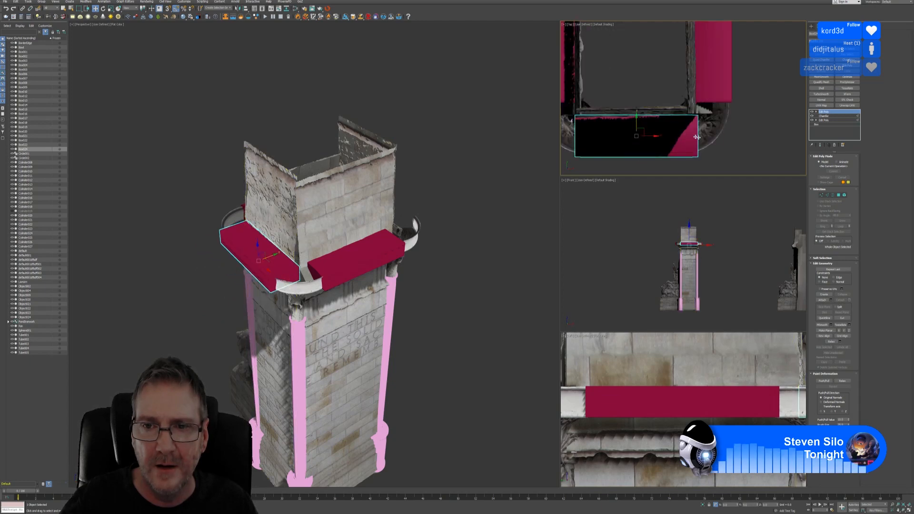
pyautogui.moveTo(706, 135); pyautogui.dragTo(709, 135, button='middle')
pyautogui.moveTo(391, 248); pyautogui.dragTo(427, 238, button='middle')
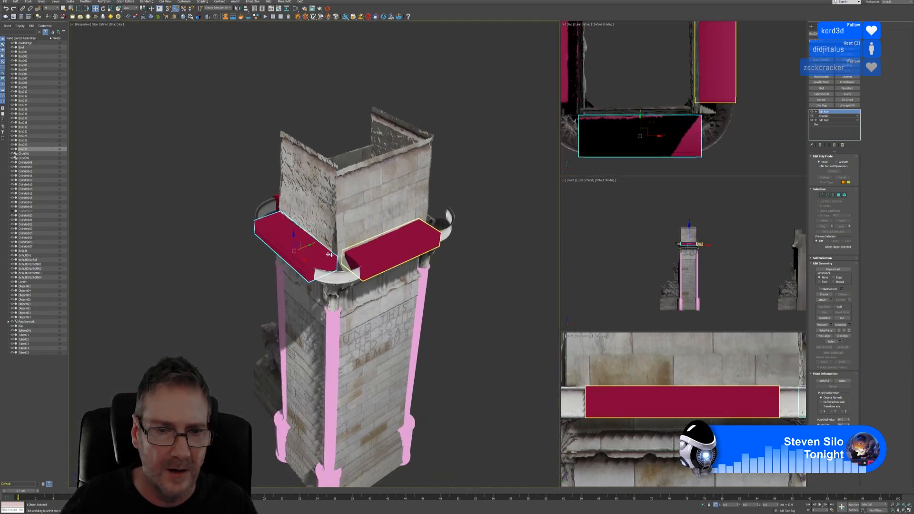
pyautogui.scroll(4, 329, 255)
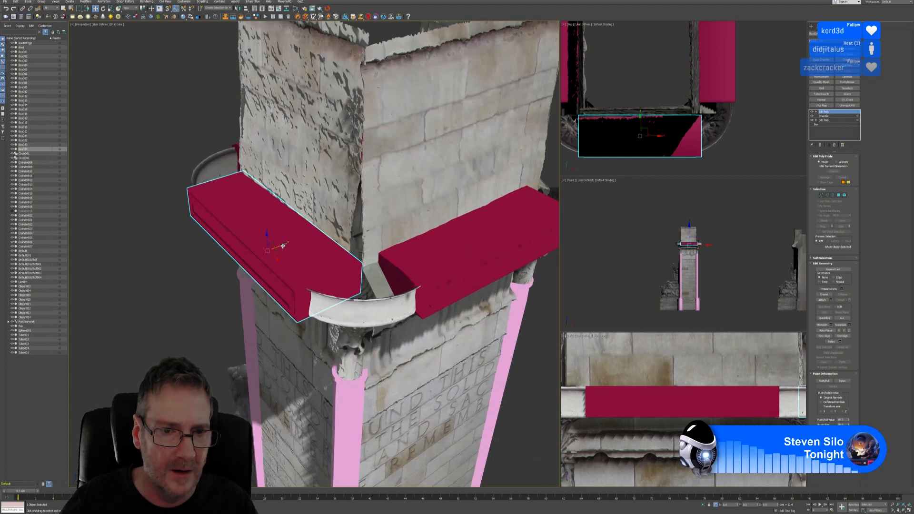
pyautogui.moveTo(283, 246); pyautogui.dragTo(286, 244)
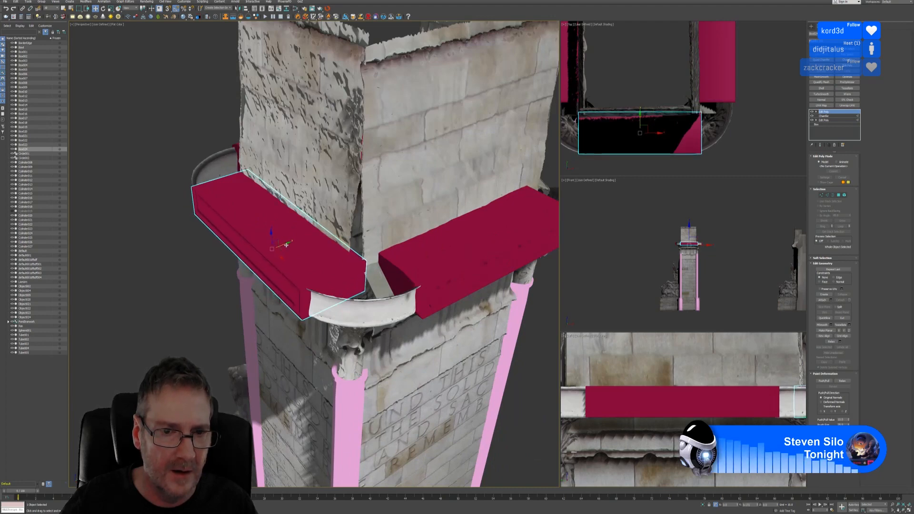
pyautogui.keyDown('alt'); pyautogui.moveTo(286, 244); pyautogui.dragTo(253, 285, button='middle'); pyautogui.keyUp('alt')
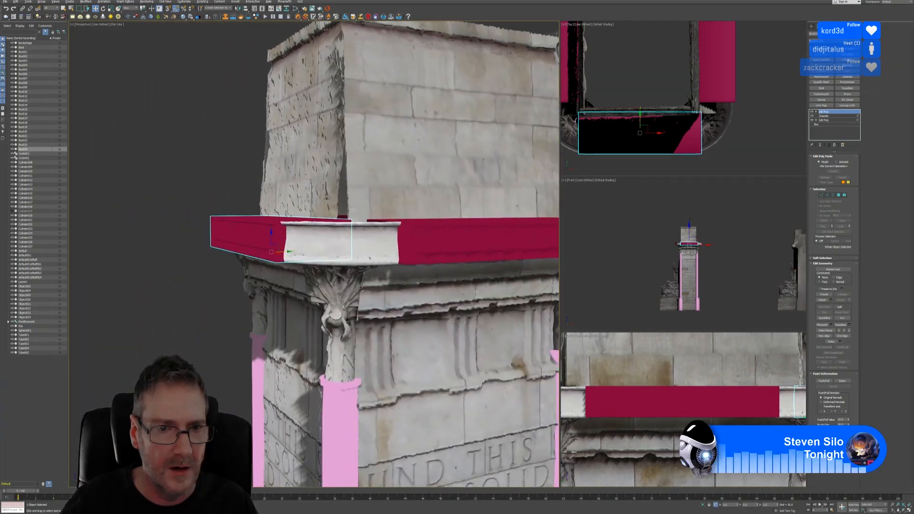
pyautogui.keyDown('alt'); pyautogui.moveTo(322, 257); pyautogui.dragTo(324, 286, button='middle'); pyautogui.keyUp('alt')
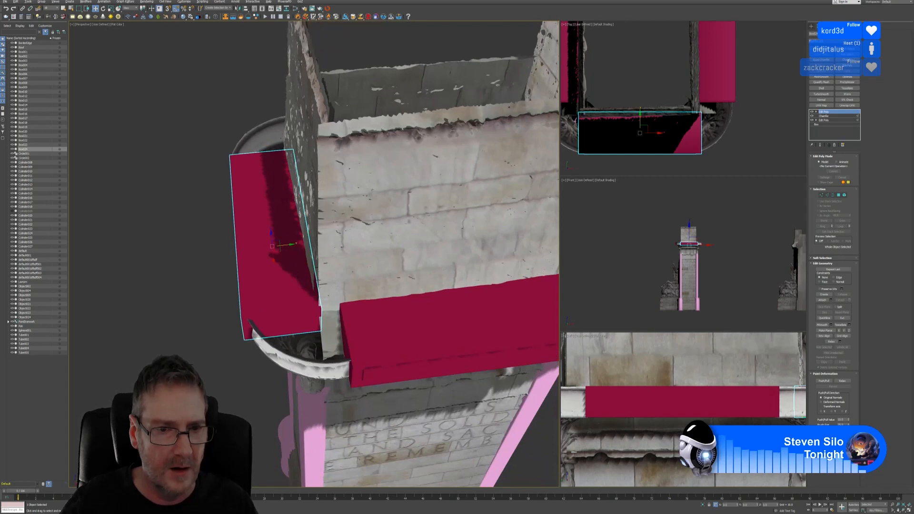
# Clone that box to the opposite side of the pillar and rotate the copy to face outward
pyautogui.scroll(-5, 761, 88)
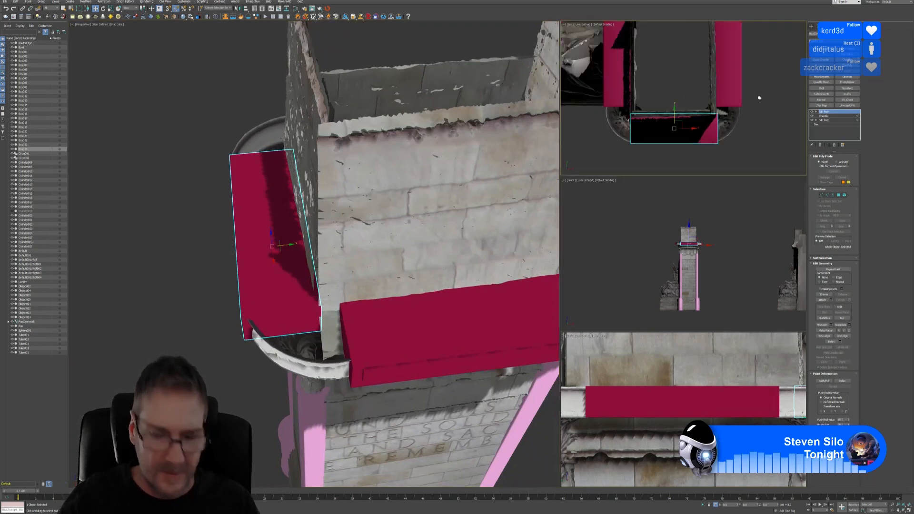
pyautogui.moveTo(761, 88); pyautogui.dragTo(721, 125, button='middle')
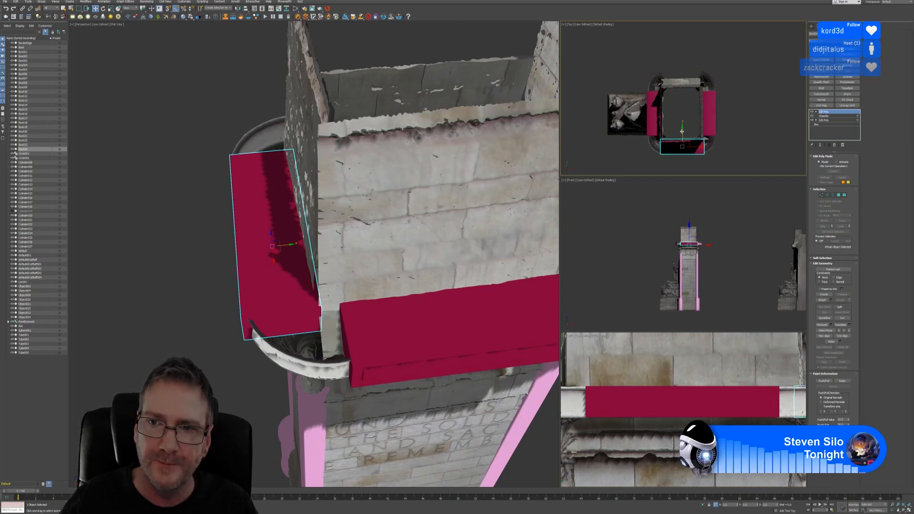
pyautogui.keyDown('shift'); pyautogui.moveTo(682, 131); pyautogui.dragTo(682, 51); pyautogui.keyUp('shift')
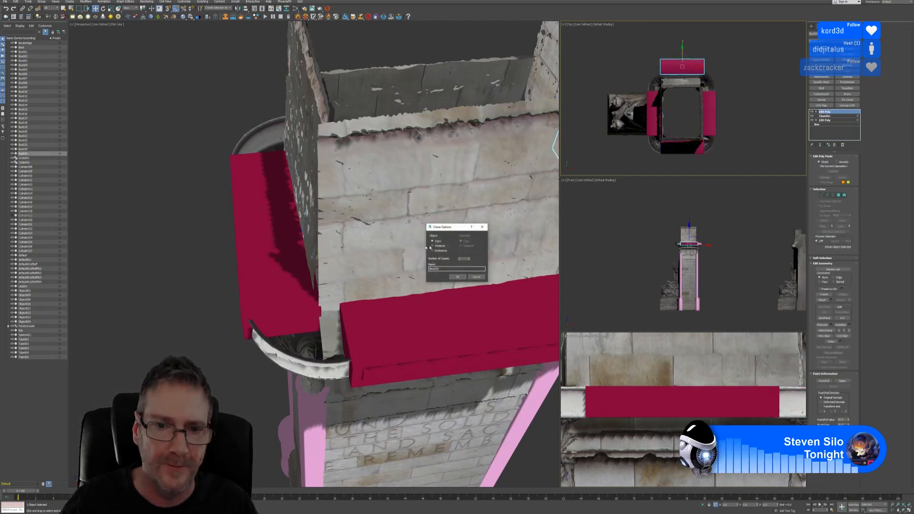
pyautogui.click(458, 277)
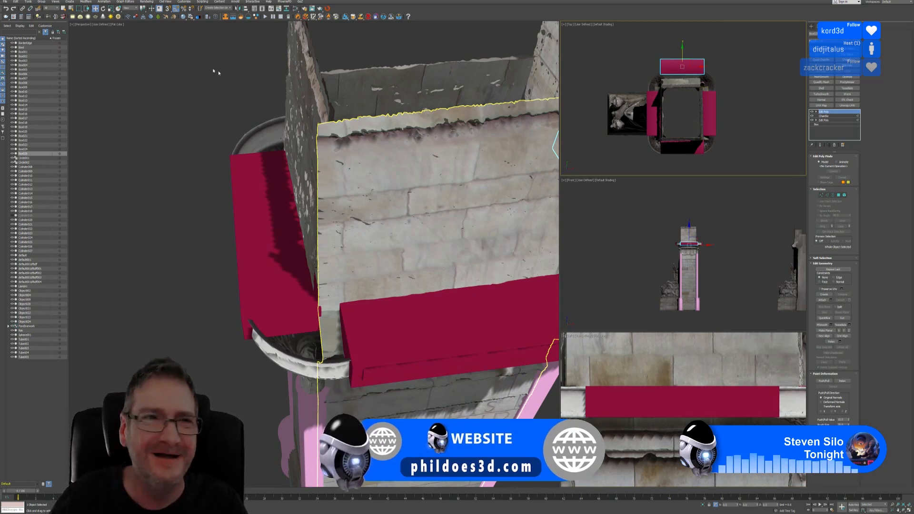
pyautogui.press('e')
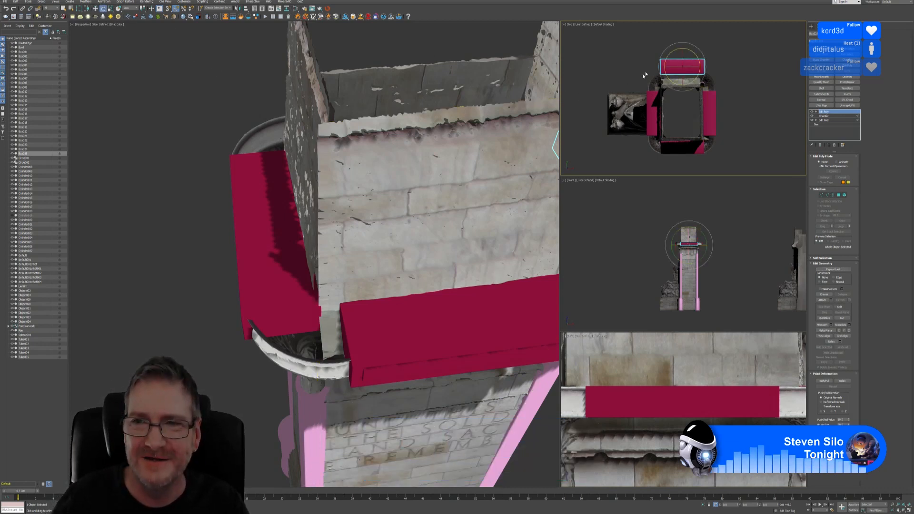
pyautogui.moveTo(668, 54); pyautogui.dragTo(642, 89)
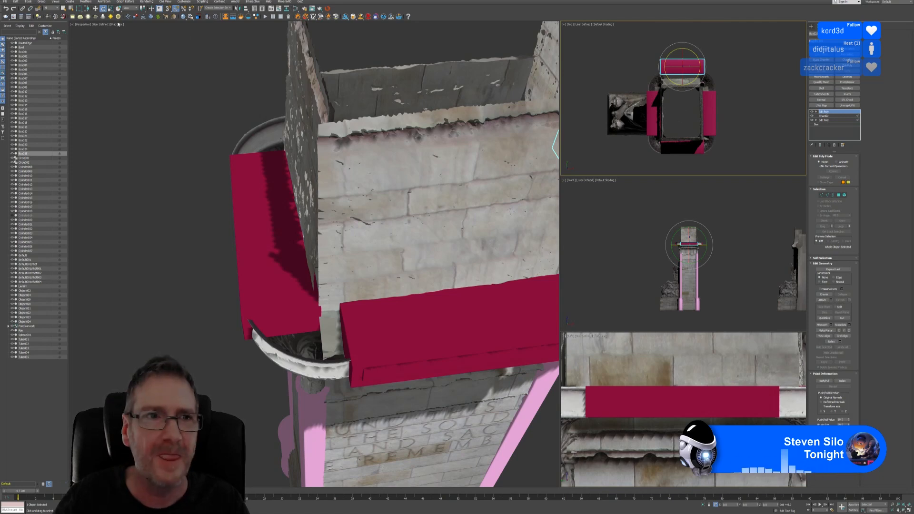
pyautogui.click(96, 9)
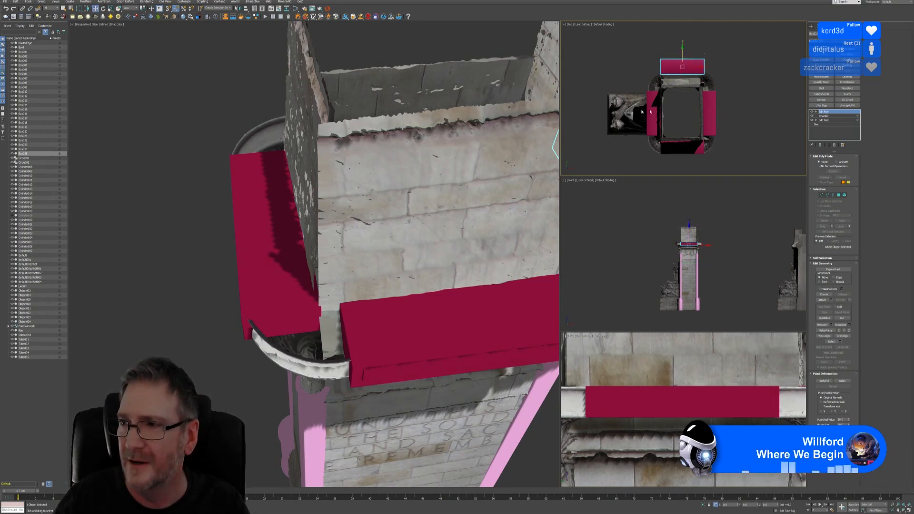
# Move the new copy inward against the pillar so it lines up with the curved corner cornice pieces
pyautogui.moveTo(405, 196); pyautogui.dragTo(105, 214, button='middle')
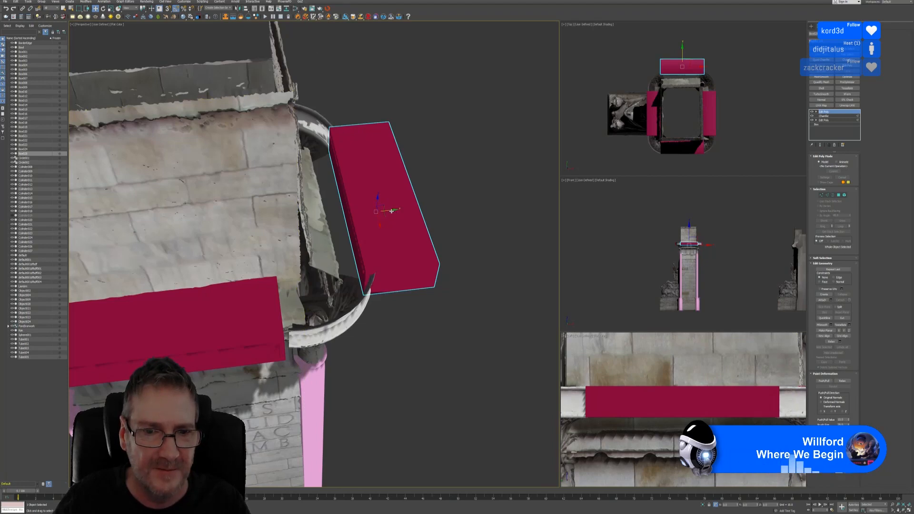
pyautogui.moveTo(391, 211); pyautogui.dragTo(344, 214)
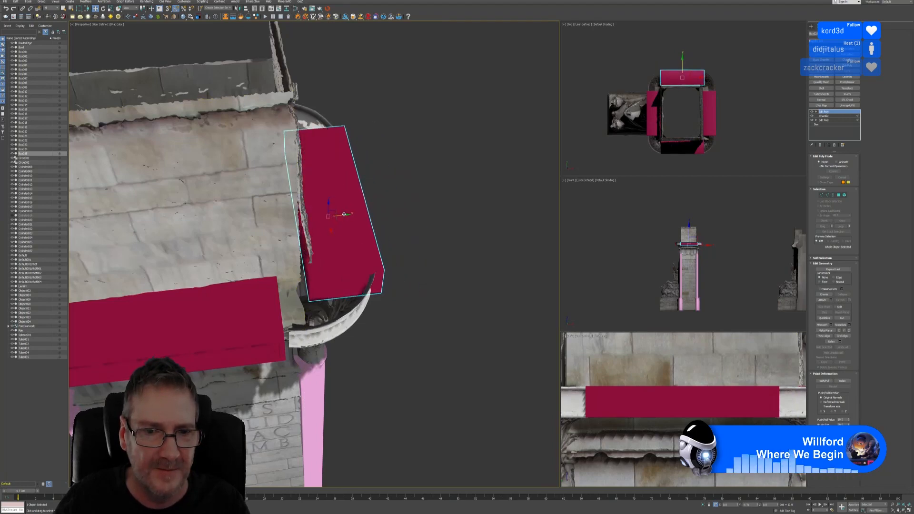
pyautogui.keyDown('alt'); pyautogui.moveTo(460, 255); pyautogui.dragTo(379, 207, button='middle'); pyautogui.keyUp('alt')
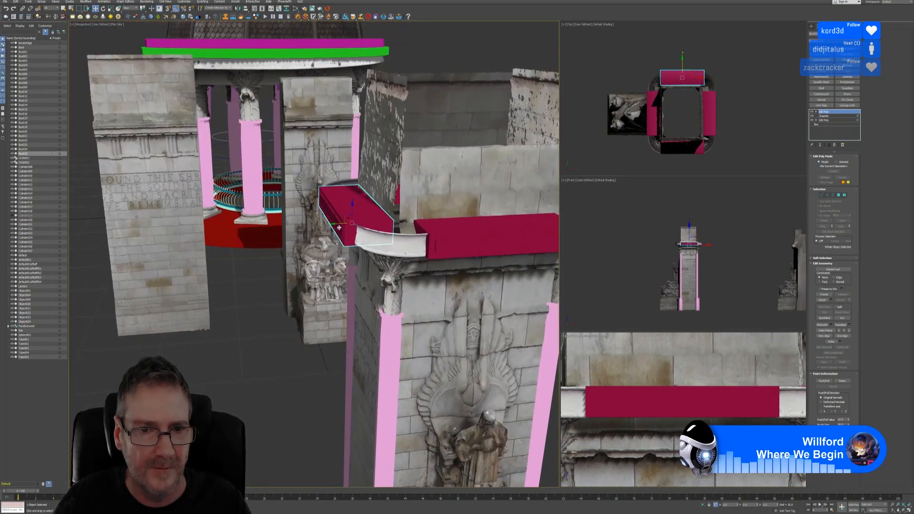
pyautogui.moveTo(335, 224); pyautogui.dragTo(339, 224)
pyautogui.keyDown('alt'); pyautogui.moveTo(261, 352); pyautogui.dragTo(356, 332, button='middle'); pyautogui.keyUp('alt')
pyautogui.scroll(-3, 358, 330)
pyautogui.keyDown('alt'); pyautogui.moveTo(398, 262); pyautogui.dragTo(414, 226, button='middle'); pyautogui.keyUp('alt')
pyautogui.moveTo(749, 115); pyautogui.dragTo(752, 108, button='middle')
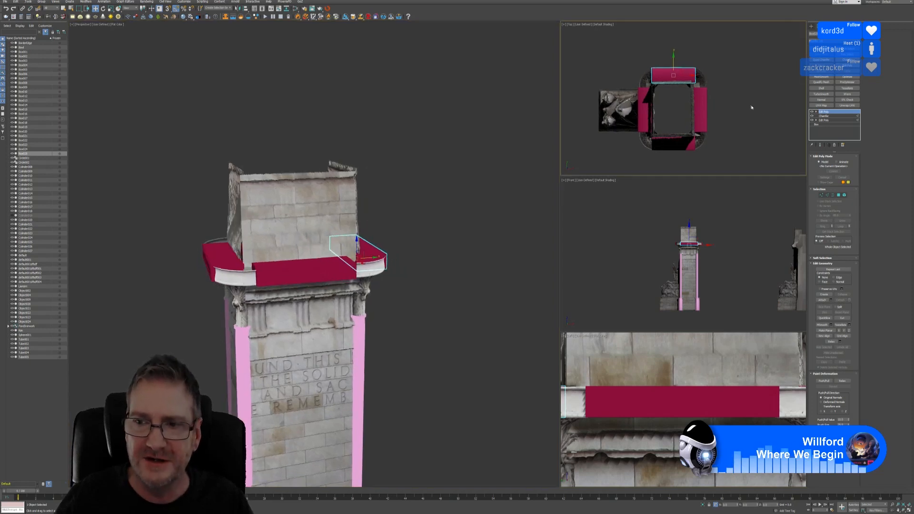
# Deselect the box in the maximized top view and save the scene
pyautogui.click(909, 511)
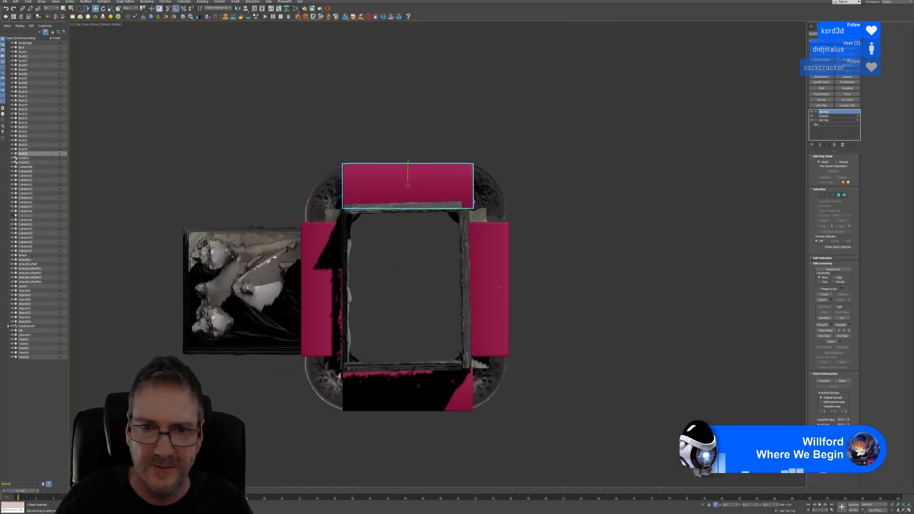
pyautogui.moveTo(566, 230); pyautogui.dragTo(571, 205, button='middle')
pyautogui.click(573, 198)
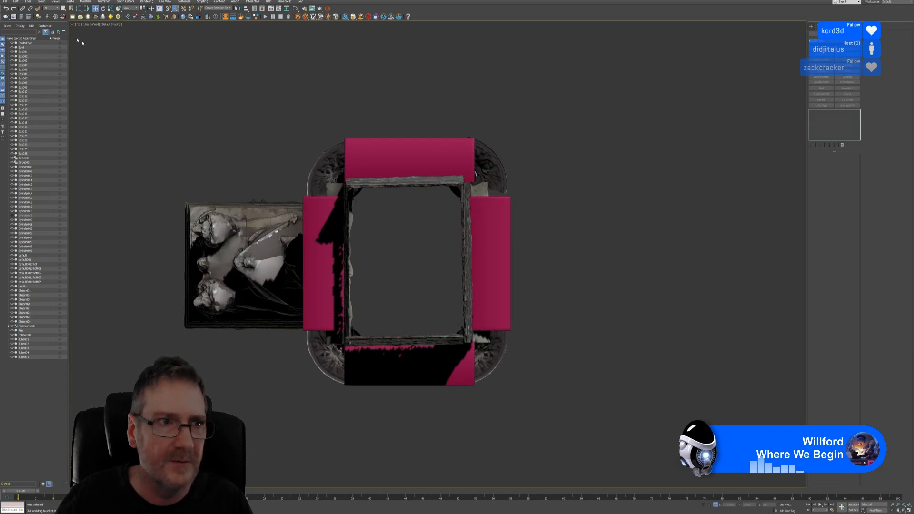
pyautogui.click(5, 1)
pyautogui.click(8, 40)
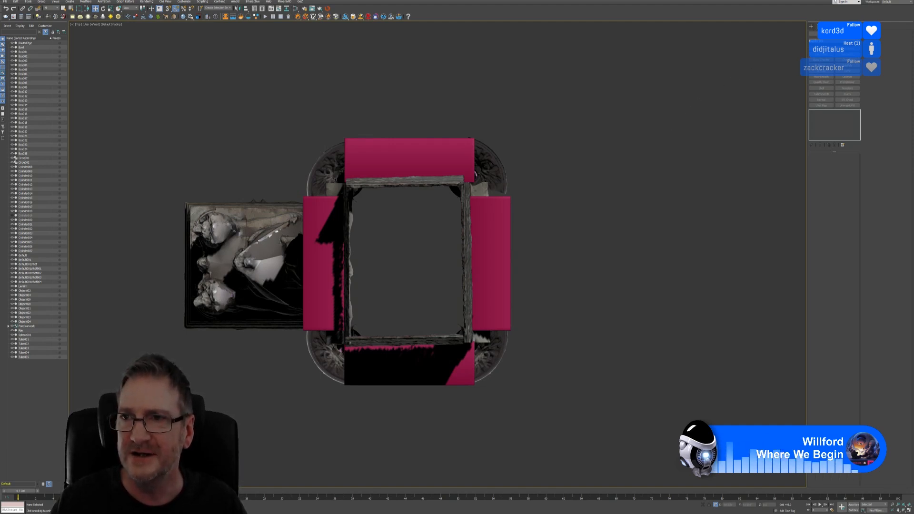
# Activate the Line spline tool and switch the viewport to the Bottom view with the whole pillar cornice in frame
pyautogui.click(812, 27)
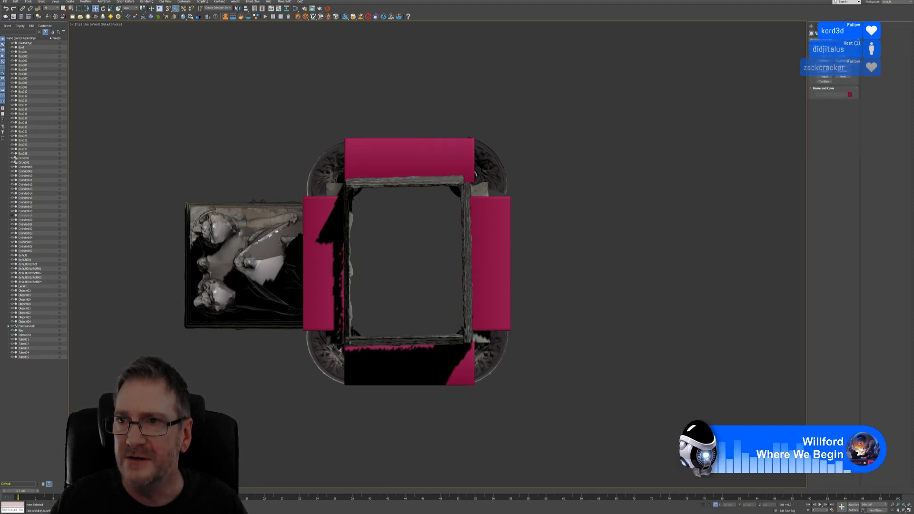
pyautogui.click(816, 33)
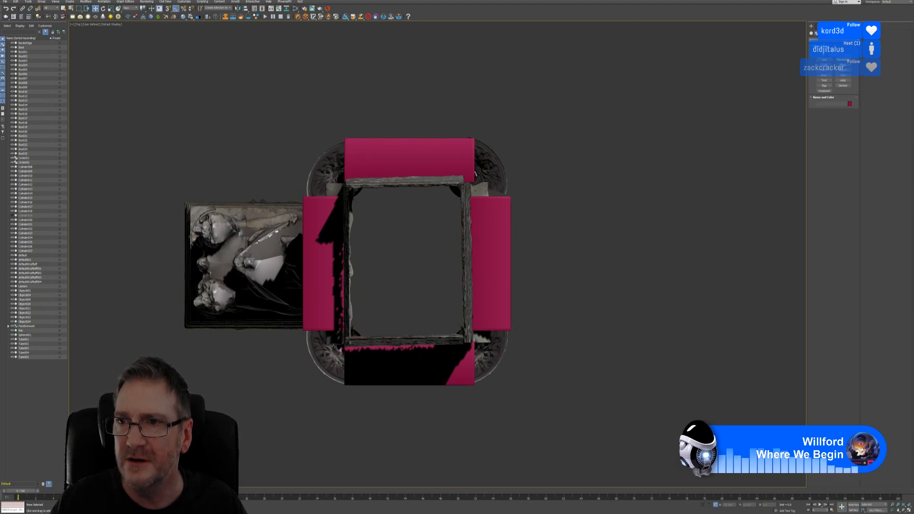
pyautogui.click(824, 60)
pyautogui.moveTo(377, 166); pyautogui.dragTo(429, 168, button='middle')
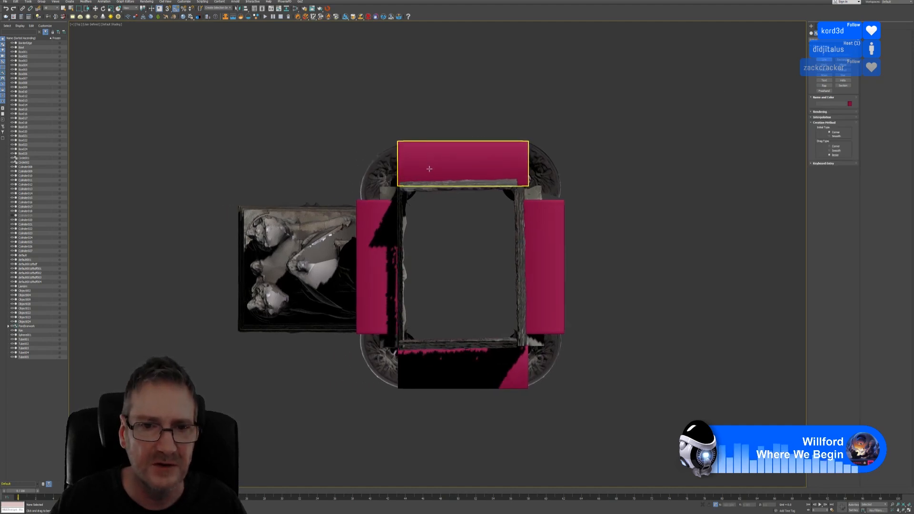
pyautogui.scroll(2, 431, 160)
pyautogui.moveTo(505, 110); pyautogui.dragTo(491, 106, button='middle')
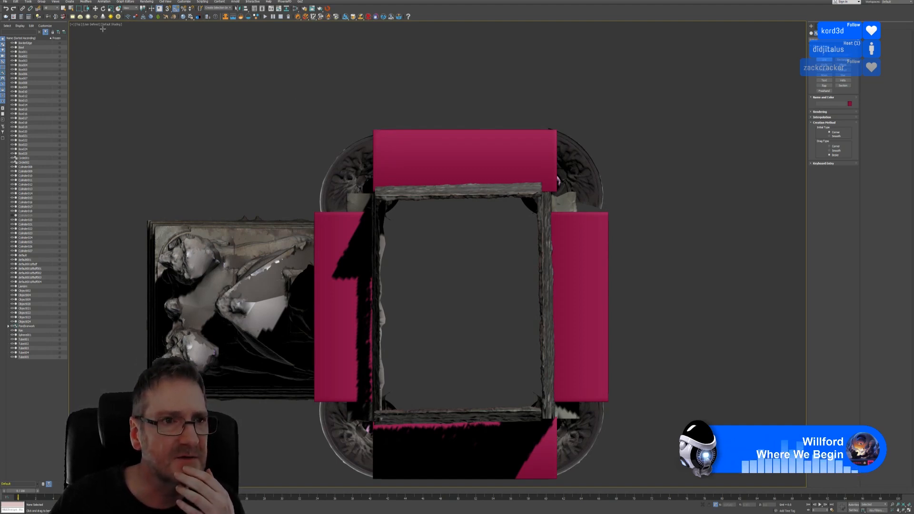
pyautogui.click(79, 24)
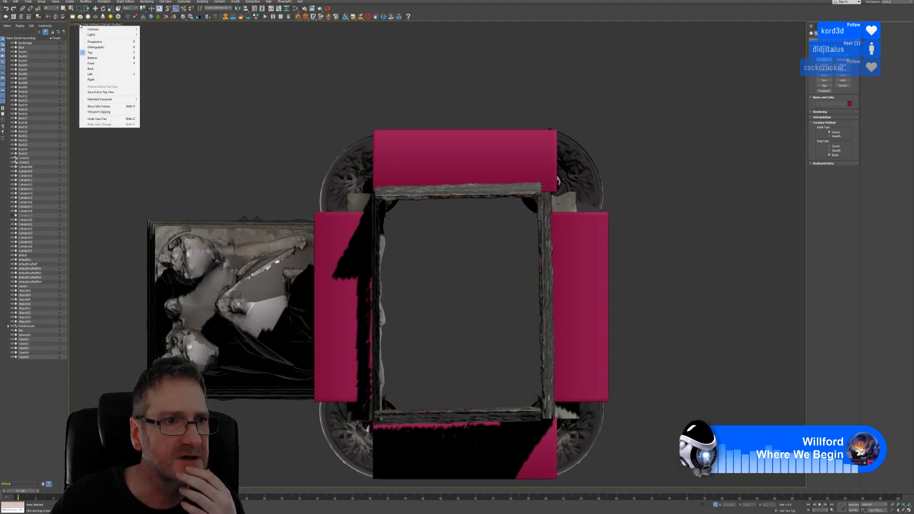
pyautogui.click(100, 58)
pyautogui.moveTo(419, 133); pyautogui.dragTo(408, 173, button='middle')
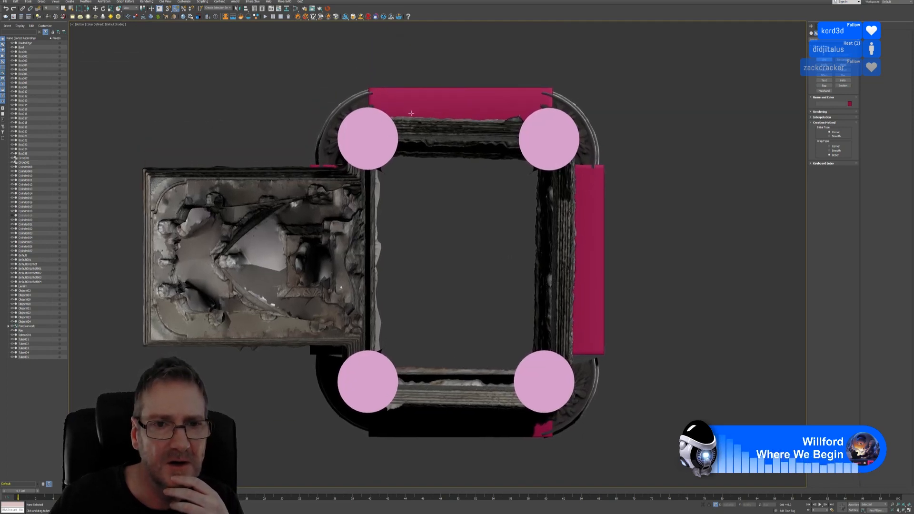
# Trace a line spline around the cornice's outer edge, curving it through the four rounded corners, and close it at its starting vertex
pyautogui.click(370, 89)
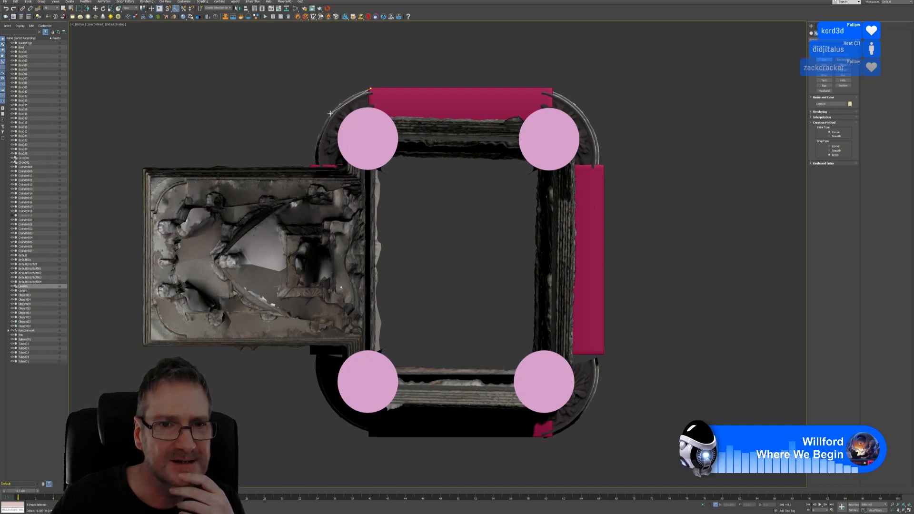
pyautogui.moveTo(330, 114); pyautogui.dragTo(314, 166)
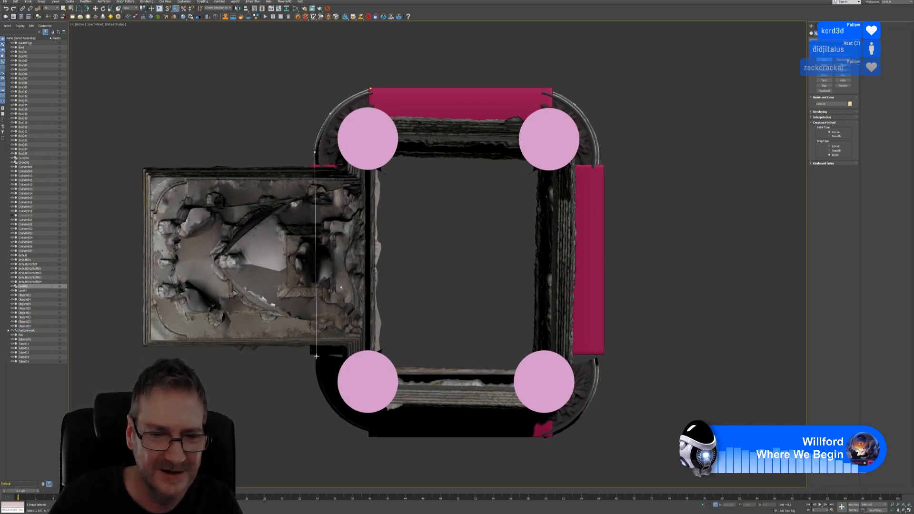
pyautogui.click(317, 356)
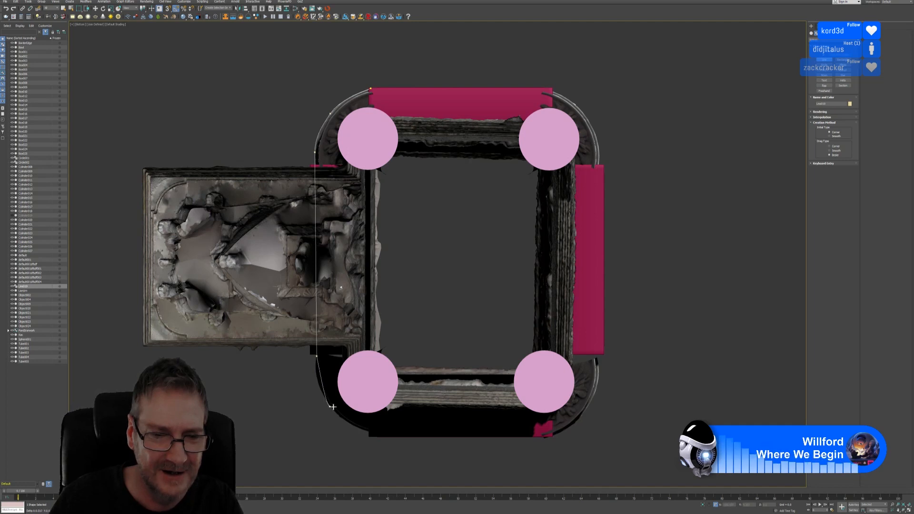
pyautogui.moveTo(333, 407); pyautogui.dragTo(342, 420)
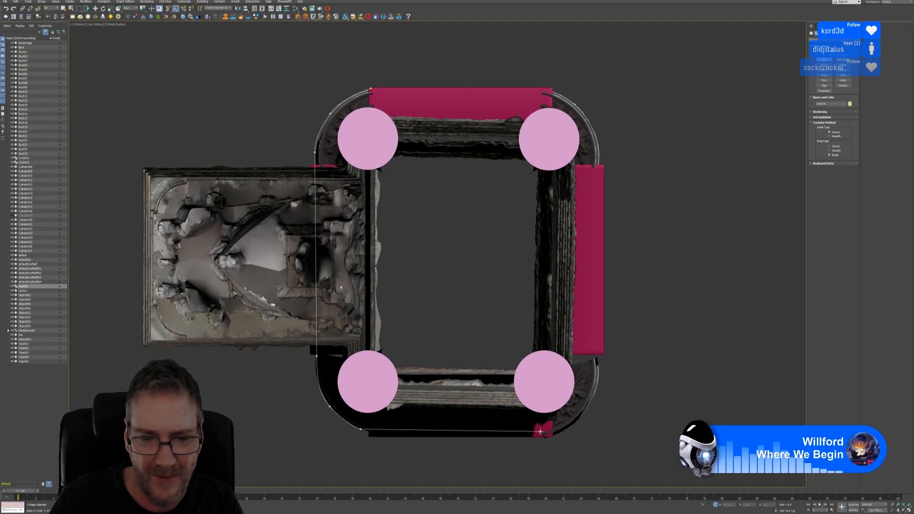
pyautogui.click(370, 433)
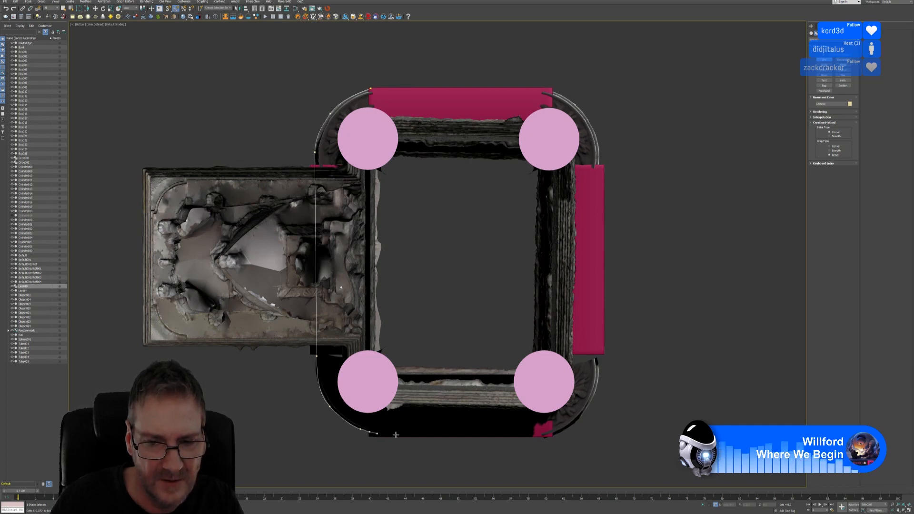
pyautogui.click(543, 434)
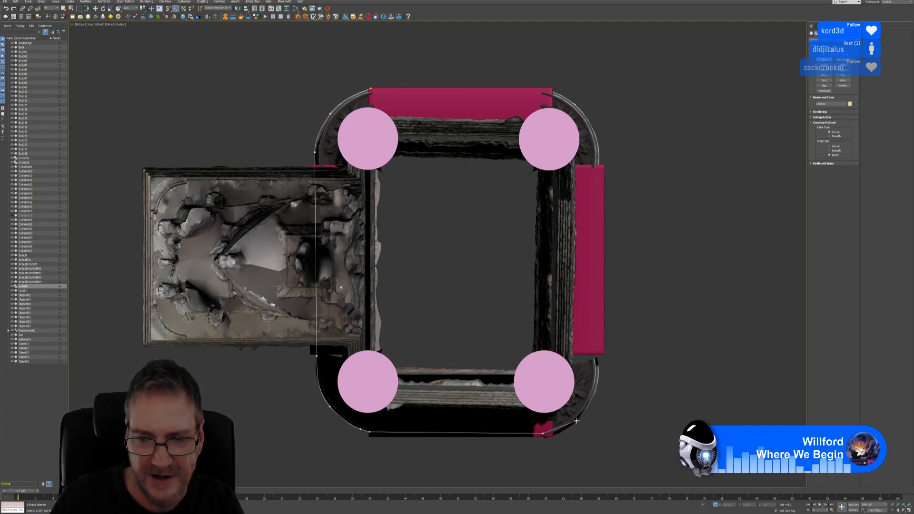
pyautogui.moveTo(583, 411); pyautogui.dragTo(594, 390)
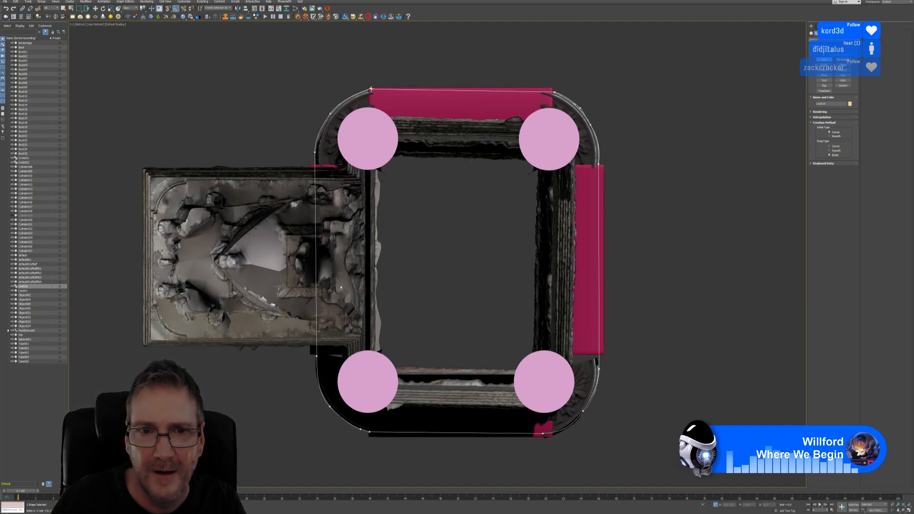
pyautogui.click(371, 88)
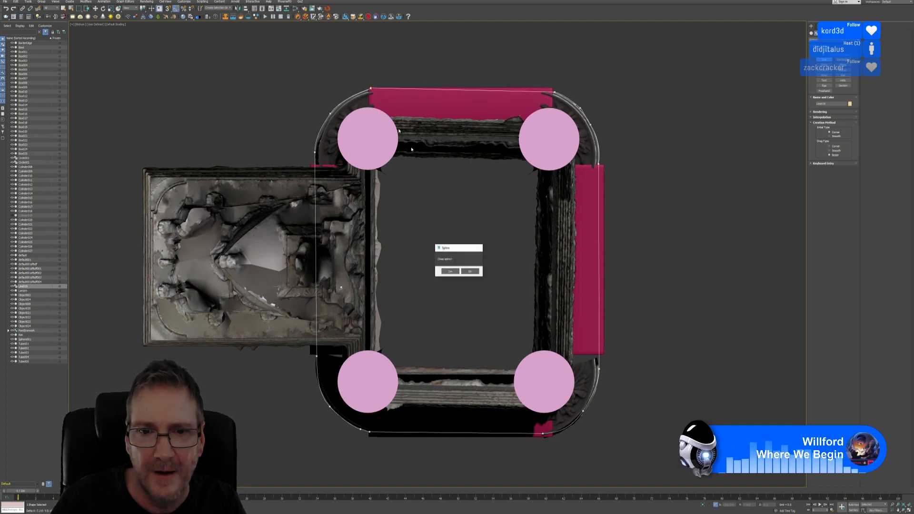
pyautogui.click(450, 273)
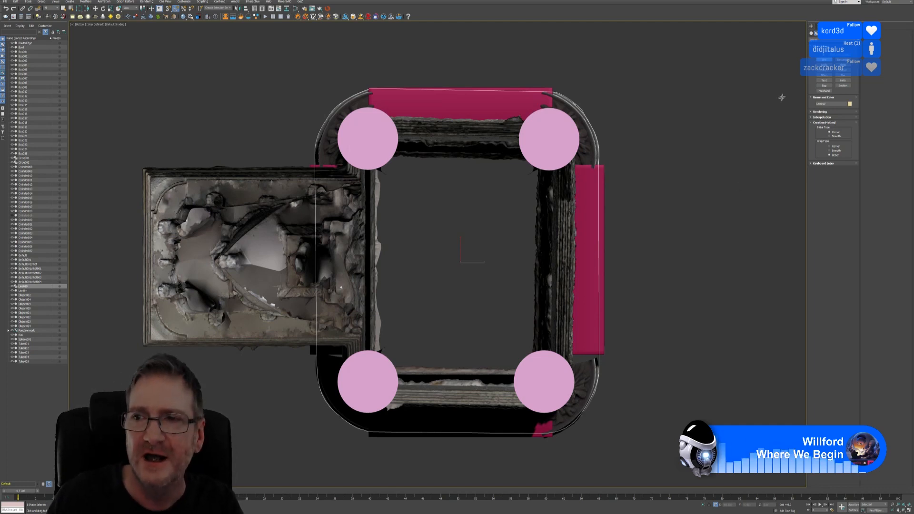
# Edit the spline's vertices and level the two end vertices of the outline's upper straight side with each other
pyautogui.click(819, 27)
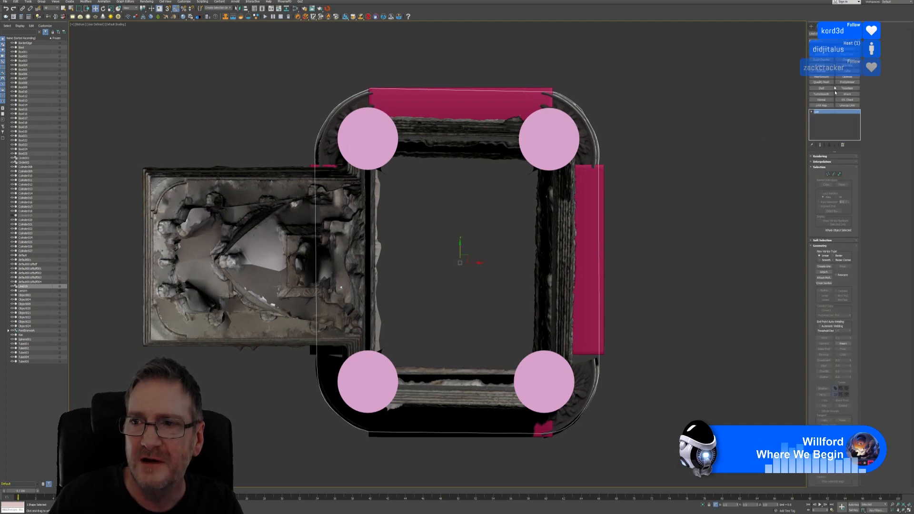
pyautogui.click(828, 174)
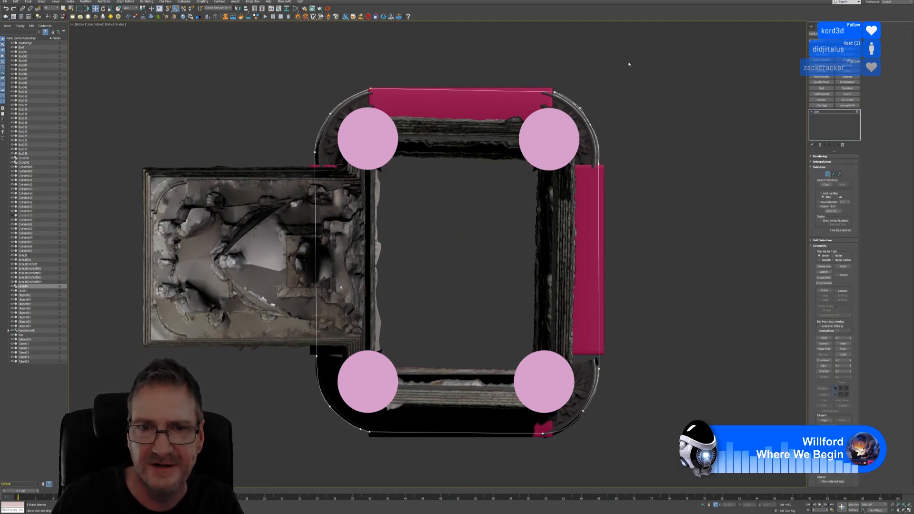
pyautogui.scroll(3, 536, 119)
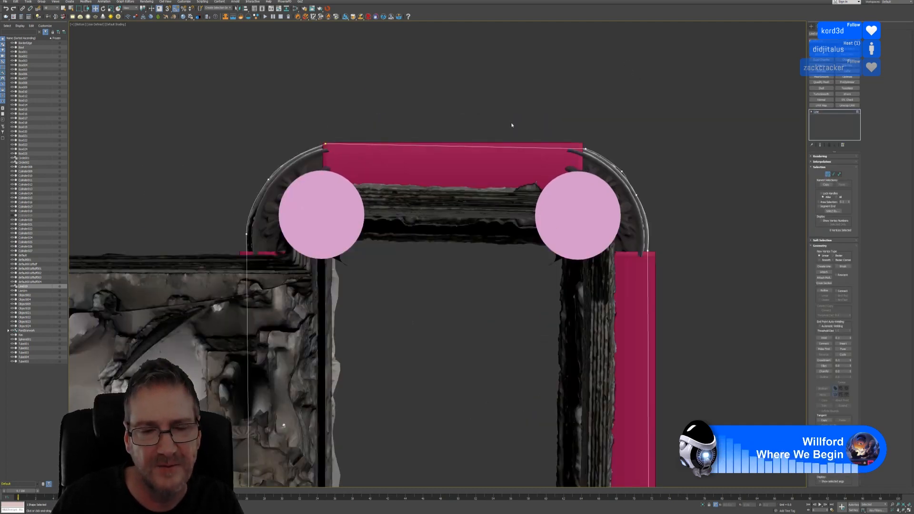
pyautogui.moveTo(283, 127); pyautogui.dragTo(366, 167)
pyautogui.moveTo(325, 127); pyautogui.dragTo(325, 129)
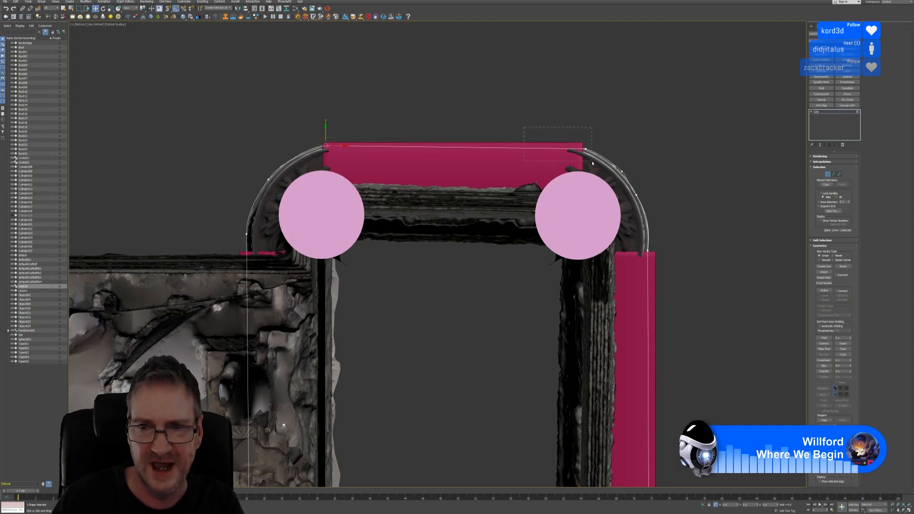
pyautogui.moveTo(593, 163); pyautogui.dragTo(587, 131)
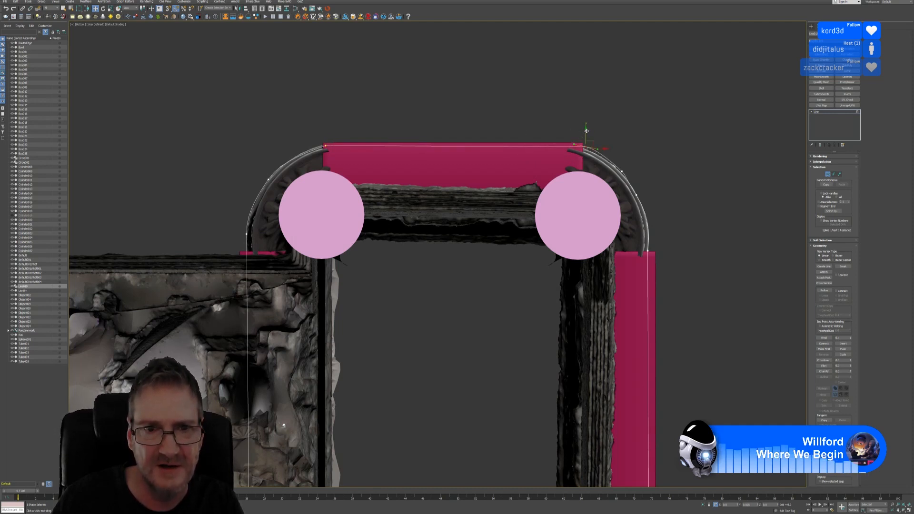
# Reposition the vertices and Bezier handles in the outline's upper-right corner to follow the curved cornice piece
pyautogui.moveTo(587, 131); pyautogui.dragTo(525, 129, button='middle')
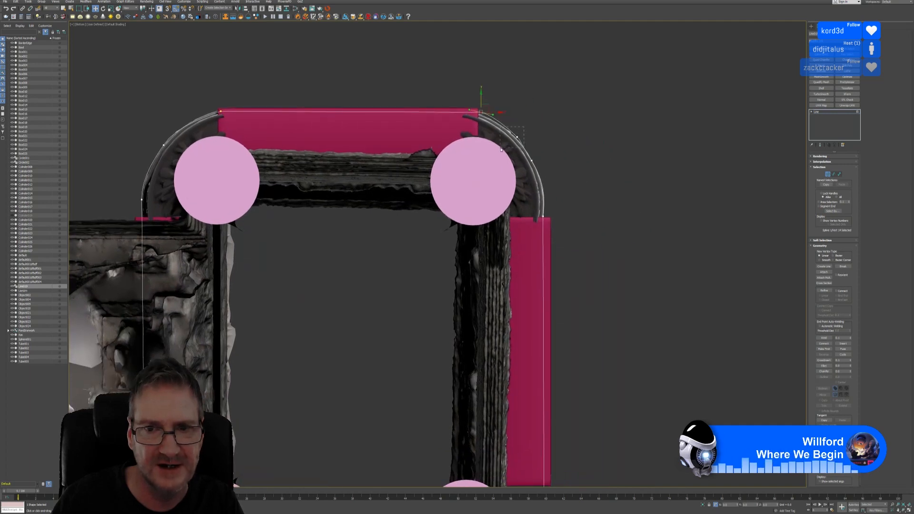
pyautogui.moveTo(501, 150); pyautogui.dragTo(522, 140)
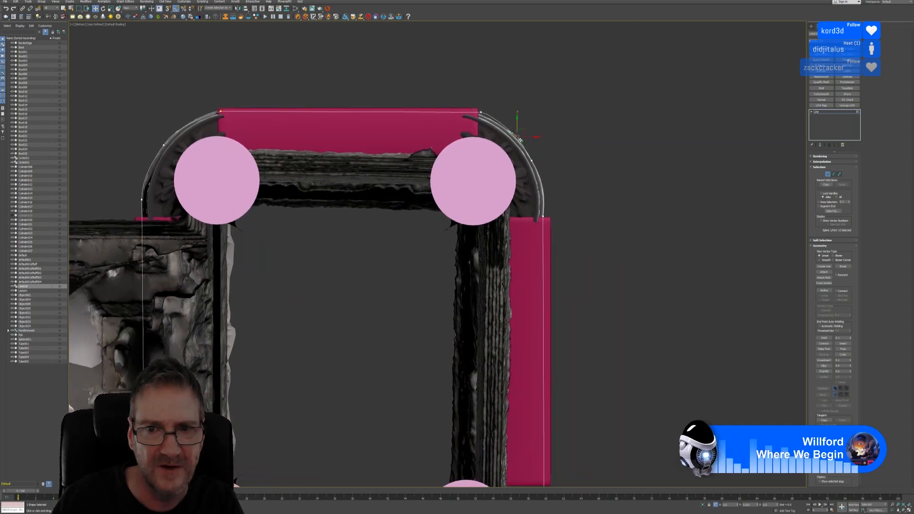
pyautogui.scroll(4, 534, 135)
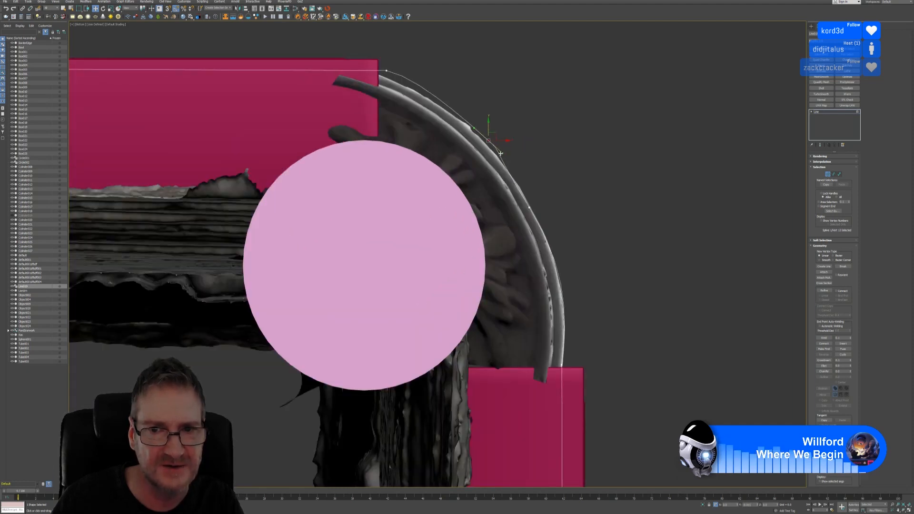
pyautogui.moveTo(503, 152); pyautogui.dragTo(493, 133)
pyautogui.moveTo(550, 210); pyautogui.dragTo(505, 153, button='middle')
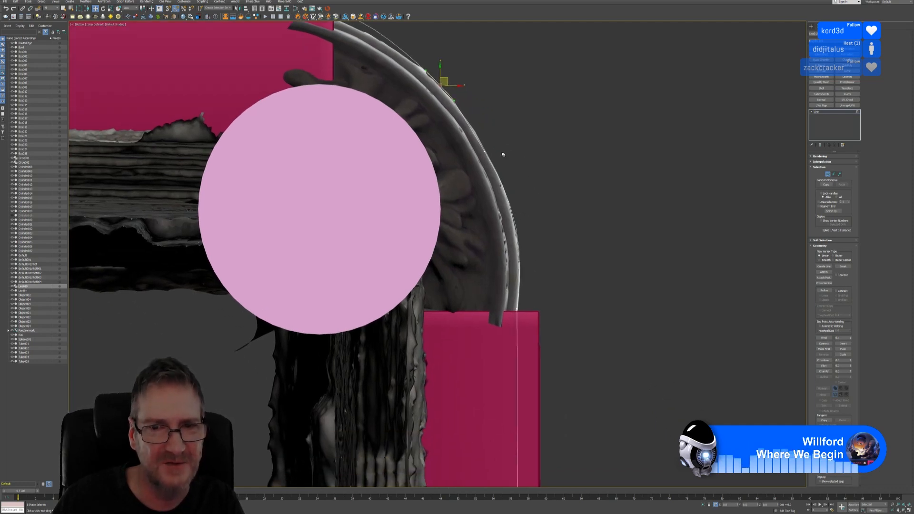
pyautogui.moveTo(503, 137); pyautogui.dragTo(452, 166)
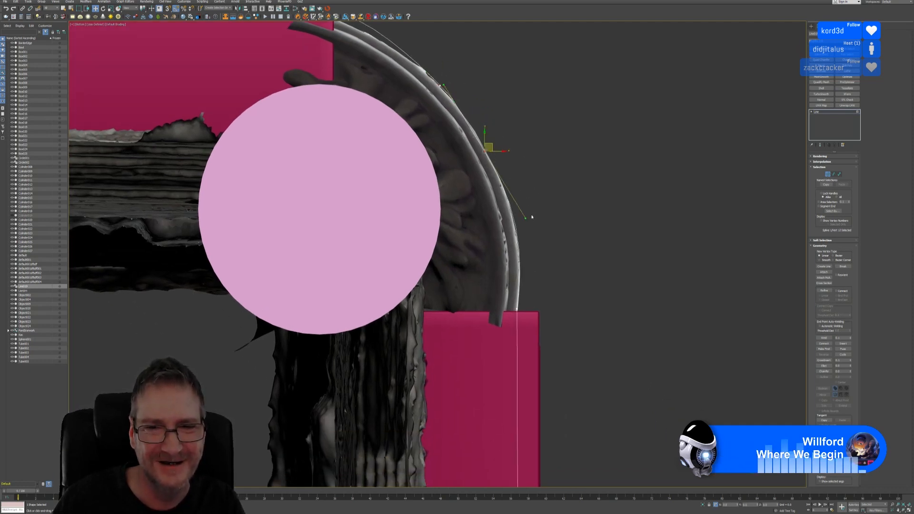
pyautogui.moveTo(526, 218); pyautogui.dragTo(524, 218)
# Move the middle vertex of the outline's lower-right corner slightly outward onto the curved cornice edge
pyautogui.moveTo(536, 226); pyautogui.dragTo(501, 102, button='middle')
pyautogui.scroll(-5, 541, 219)
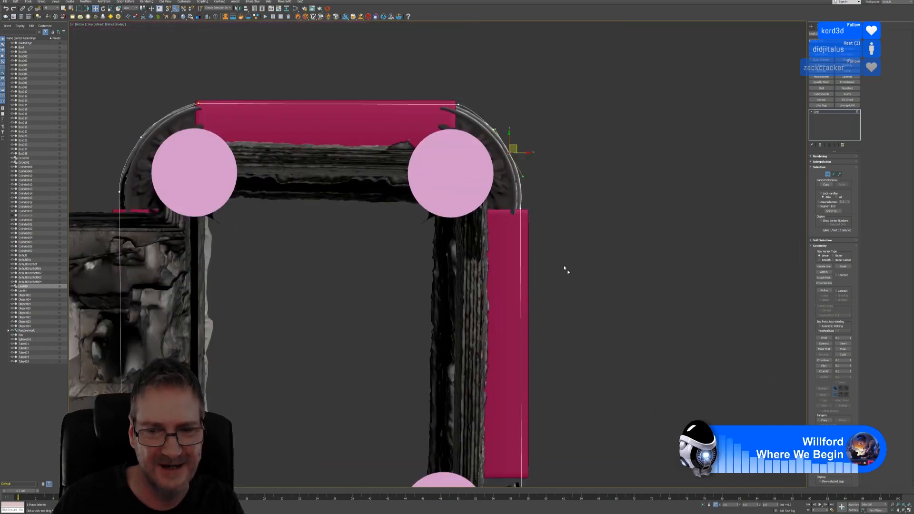
pyautogui.moveTo(566, 270); pyautogui.dragTo(530, 102, button='middle')
pyautogui.moveTo(560, 323); pyautogui.dragTo(672, 227, button='middle')
pyautogui.scroll(4, 586, 311)
pyautogui.moveTo(604, 249); pyautogui.dragTo(599, 260, button='middle')
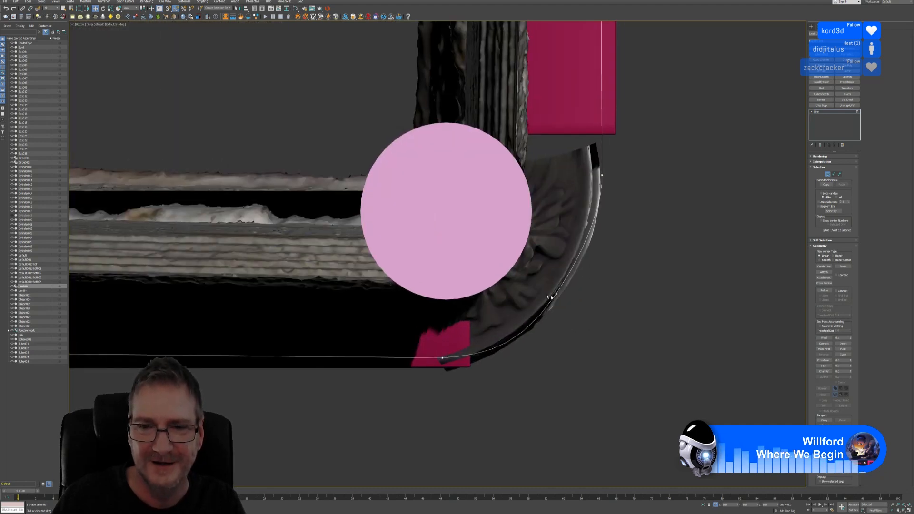
pyautogui.moveTo(576, 325); pyautogui.dragTo(576, 325)
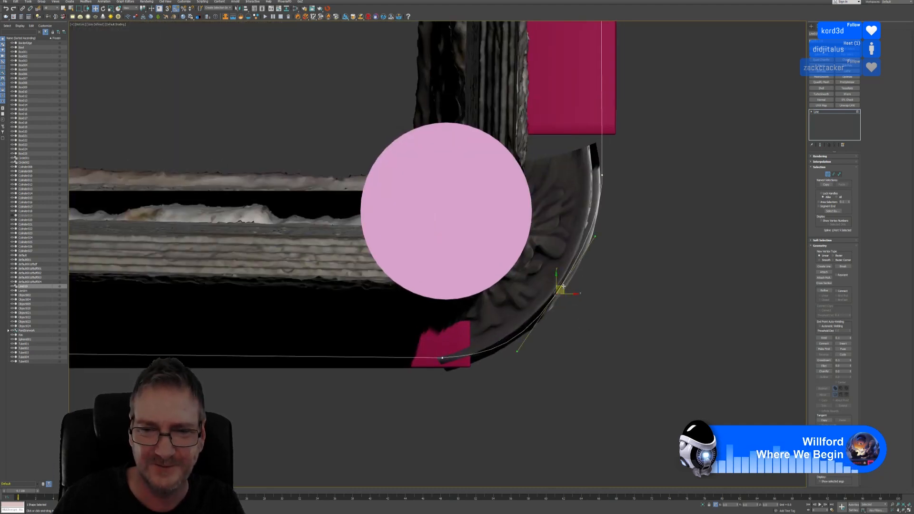
pyautogui.moveTo(563, 286); pyautogui.dragTo(566, 286)
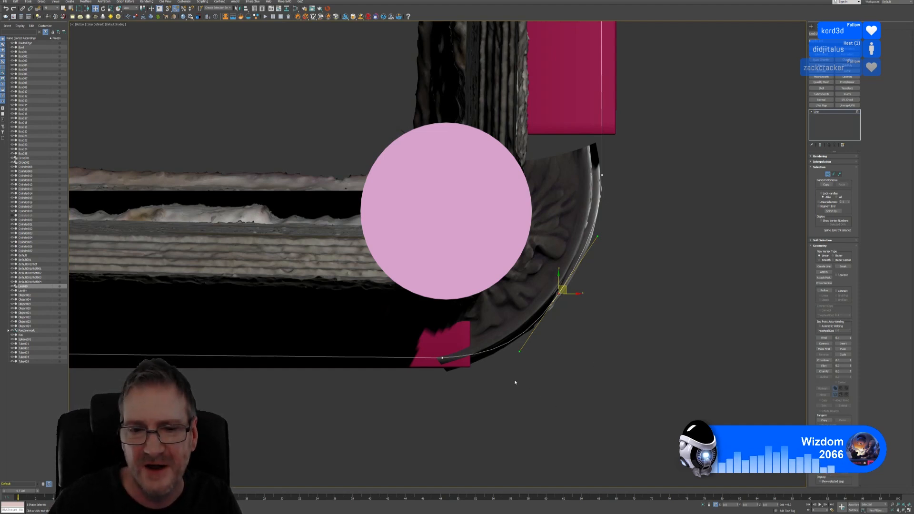
# Nudge the lower-left corner vertex beside the lower straight side so the curve follows the cornice edge
pyautogui.moveTo(530, 378); pyautogui.dragTo(683, 349, button='middle')
pyautogui.scroll(-2, 676, 350)
pyautogui.moveTo(491, 364); pyautogui.dragTo(472, 377, button='middle')
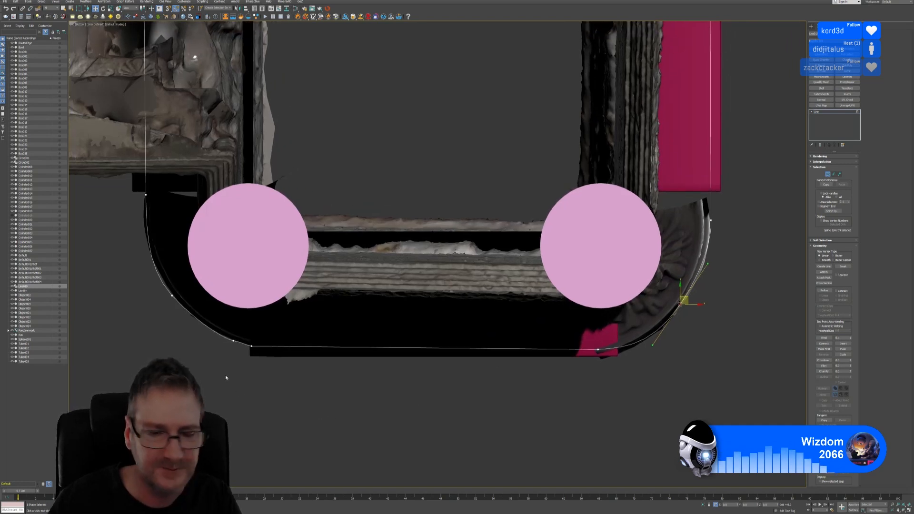
pyautogui.click(233, 341)
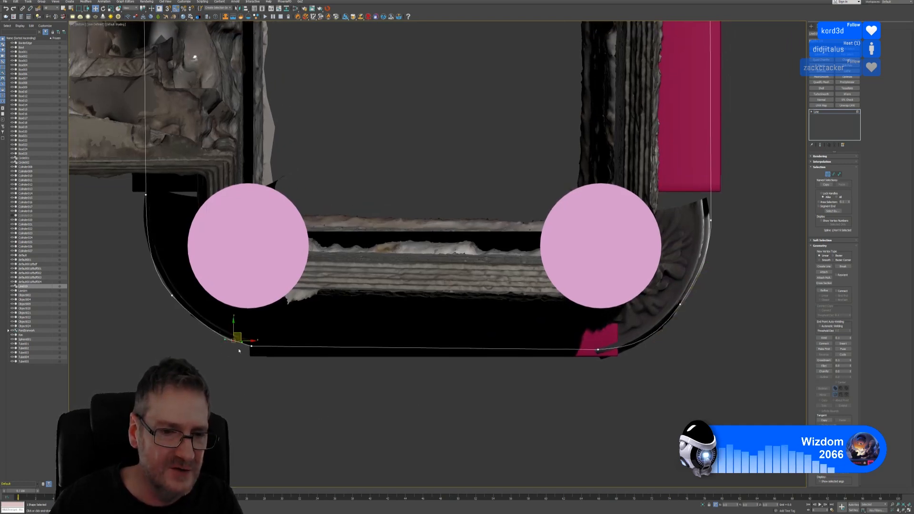
pyautogui.scroll(4, 239, 351)
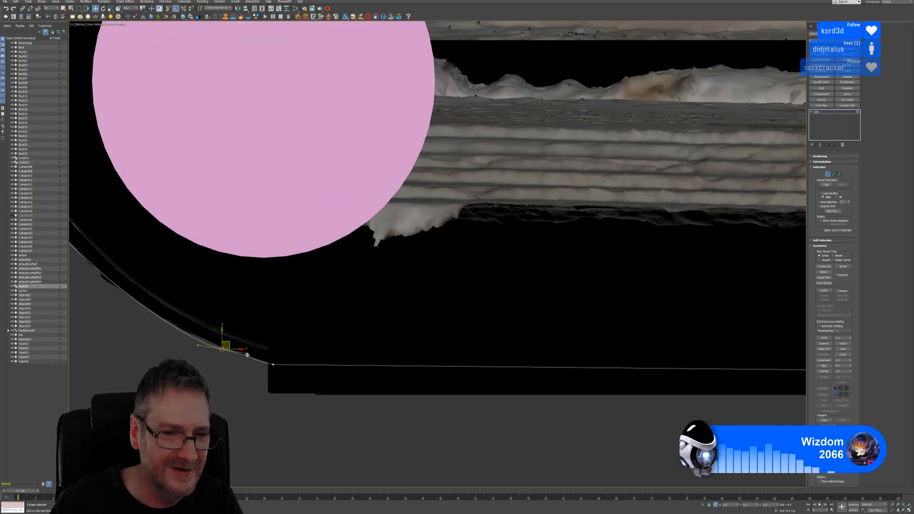
pyautogui.moveTo(246, 354); pyautogui.dragTo(243, 355)
pyautogui.scroll(-4, 250, 406)
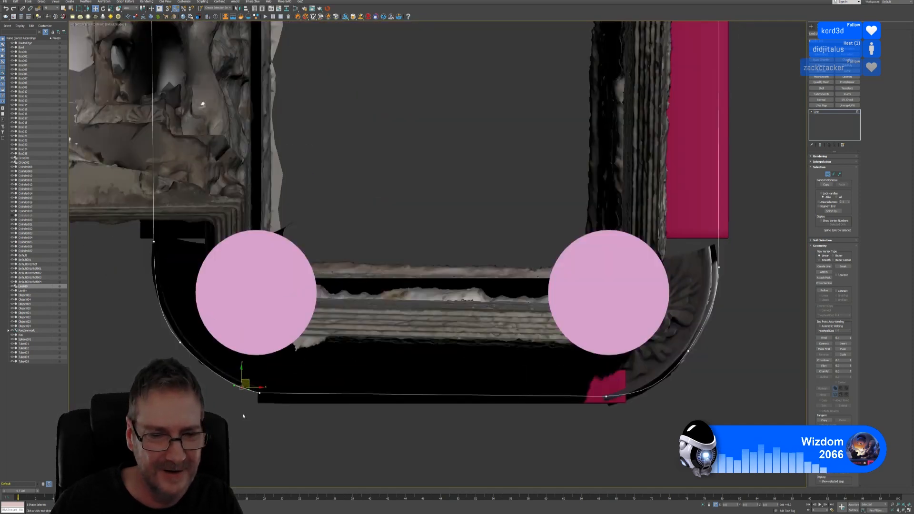
# Move the middle vertex of the outline's lower-left corner so the curve follows the dark cornice edge
pyautogui.moveTo(243, 416); pyautogui.dragTo(262, 423, button='middle')
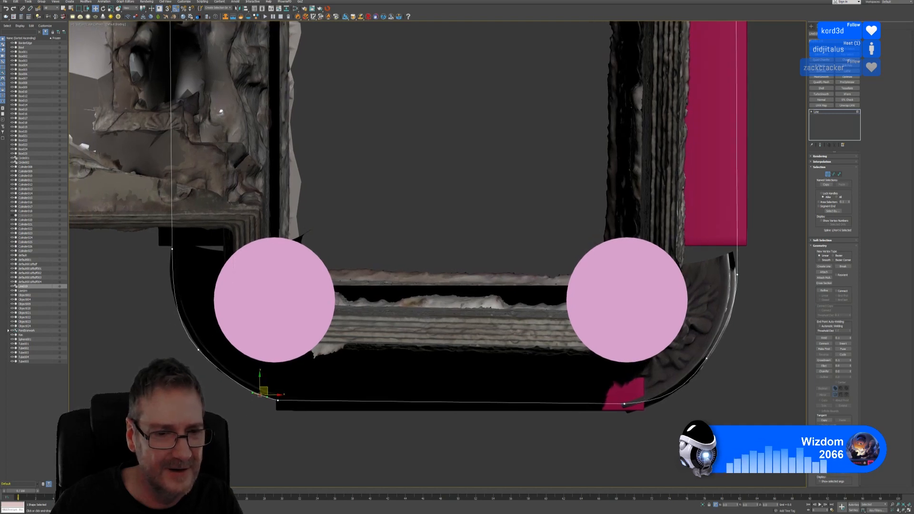
pyautogui.scroll(4, 170, 351)
pyautogui.moveTo(266, 329); pyautogui.dragTo(240, 341)
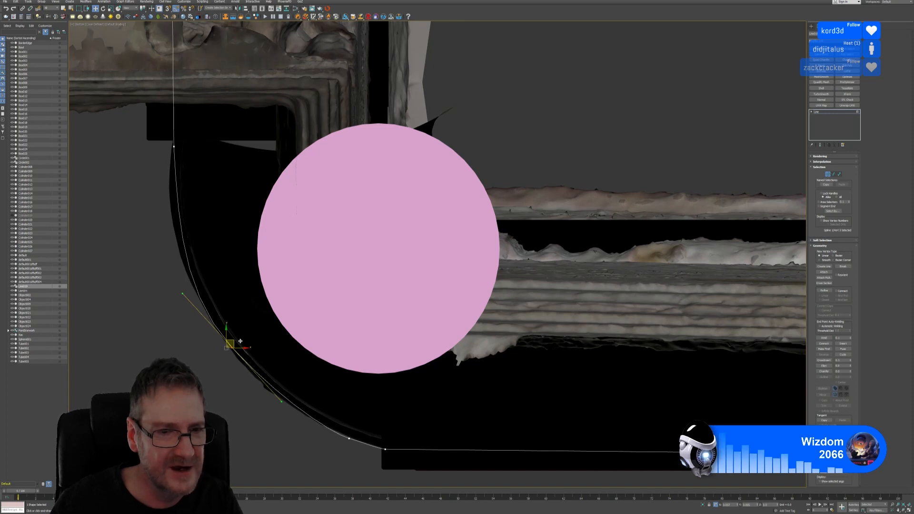
pyautogui.moveTo(214, 247); pyautogui.dragTo(252, 344, button='middle')
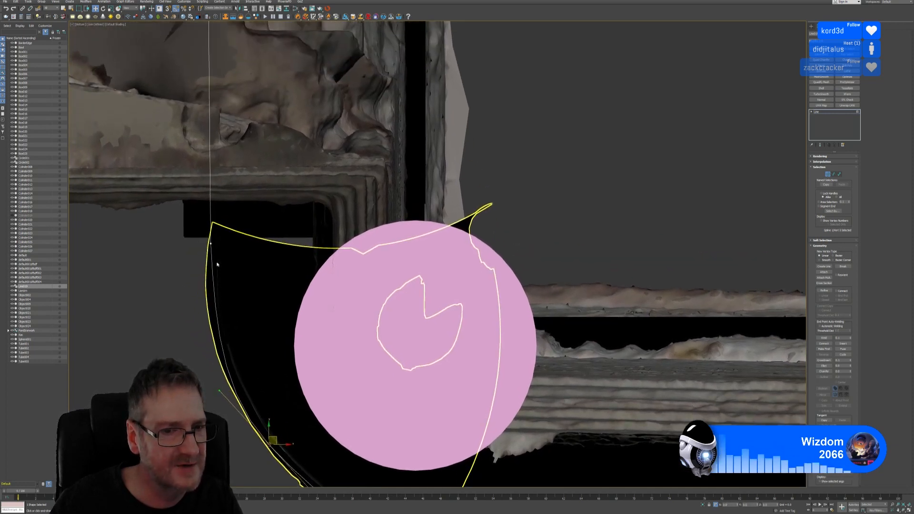
pyautogui.scroll(-5, 225, 224)
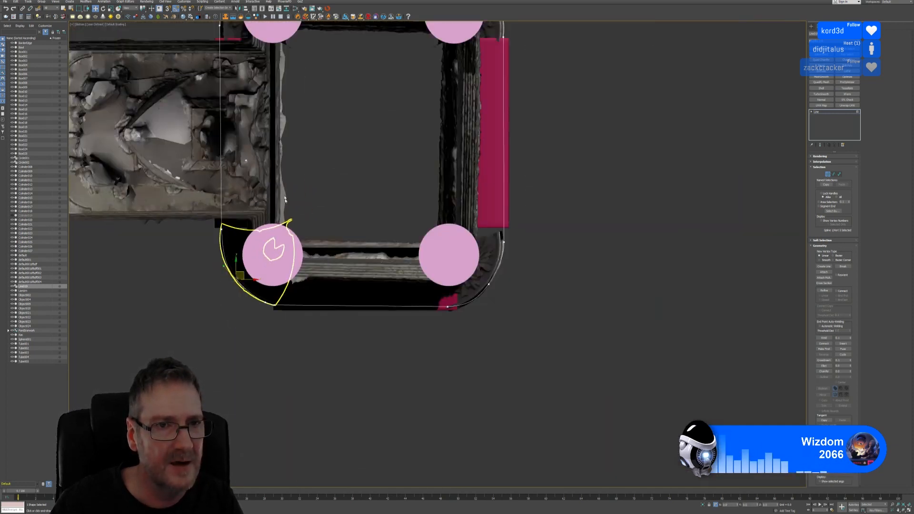
# Adjust the Bezier handle of the upper-left corner's middle vertex to fit the curved cornice piece
pyautogui.moveTo(282, 176); pyautogui.dragTo(287, 273, button='middle')
pyautogui.scroll(3, 275, 107)
pyautogui.scroll(2, 275, 107)
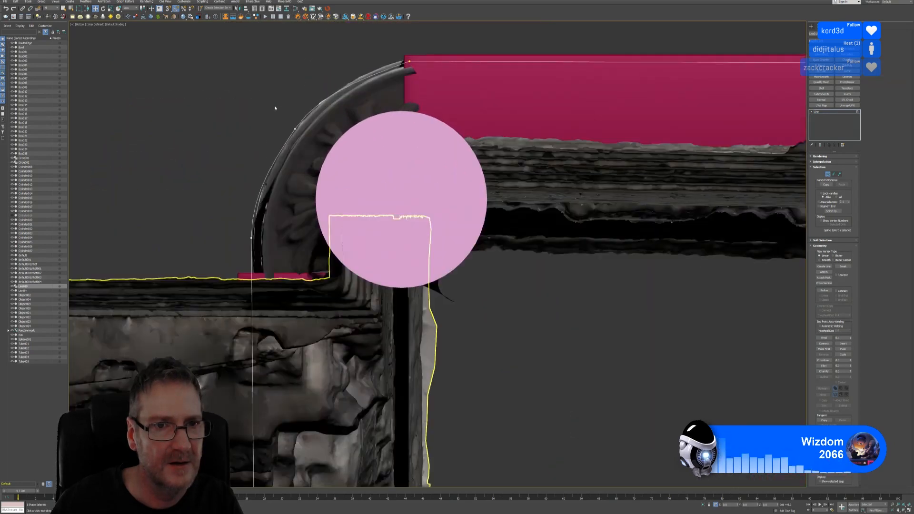
pyautogui.click(300, 125)
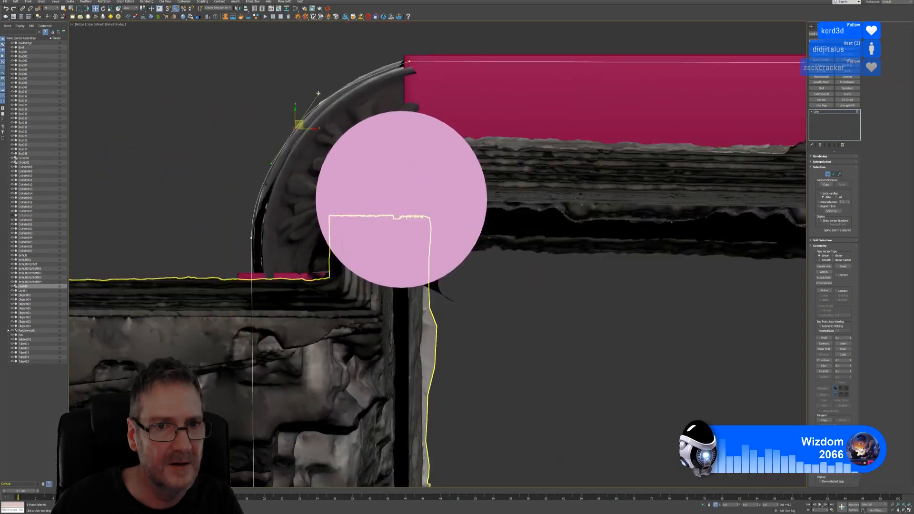
pyautogui.moveTo(319, 93); pyautogui.dragTo(317, 94)
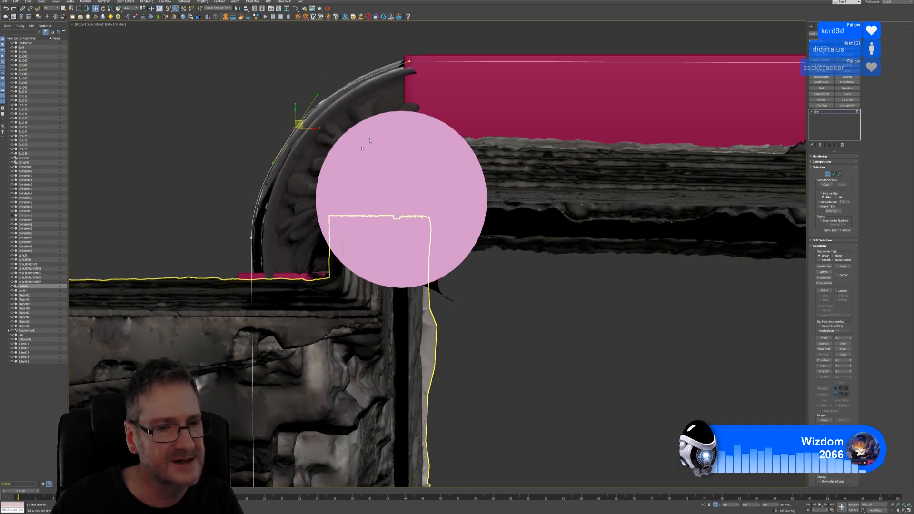
# Check the whole outline against the cornice corners and finish editing the spline's vertices
pyautogui.scroll(-8, 248, 219)
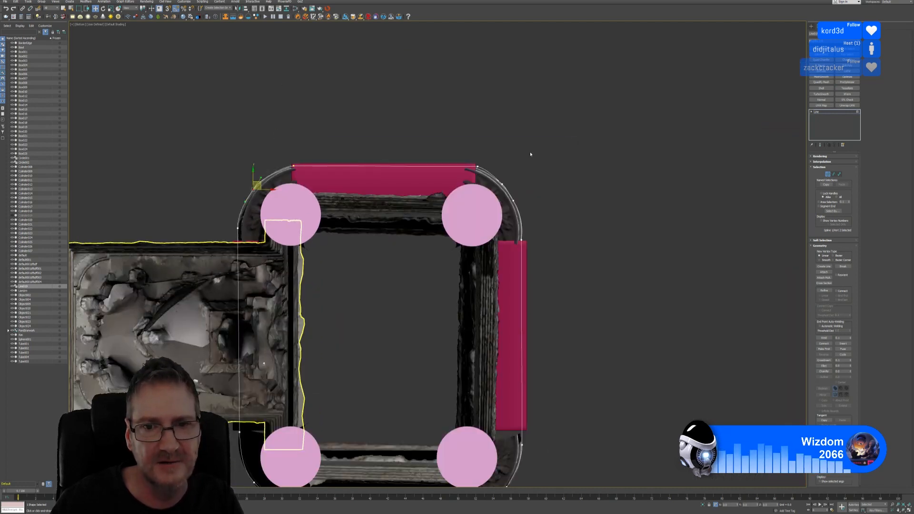
pyautogui.scroll(7, 522, 173)
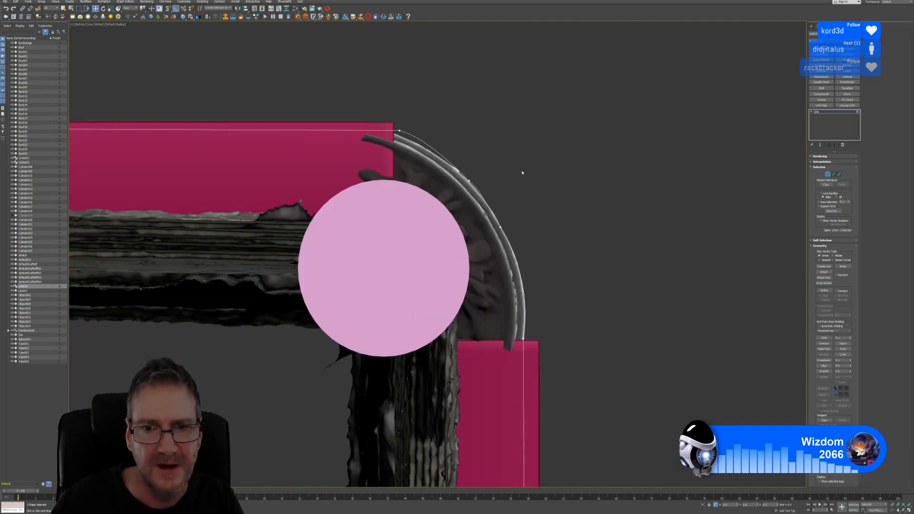
pyautogui.scroll(-7, 519, 288)
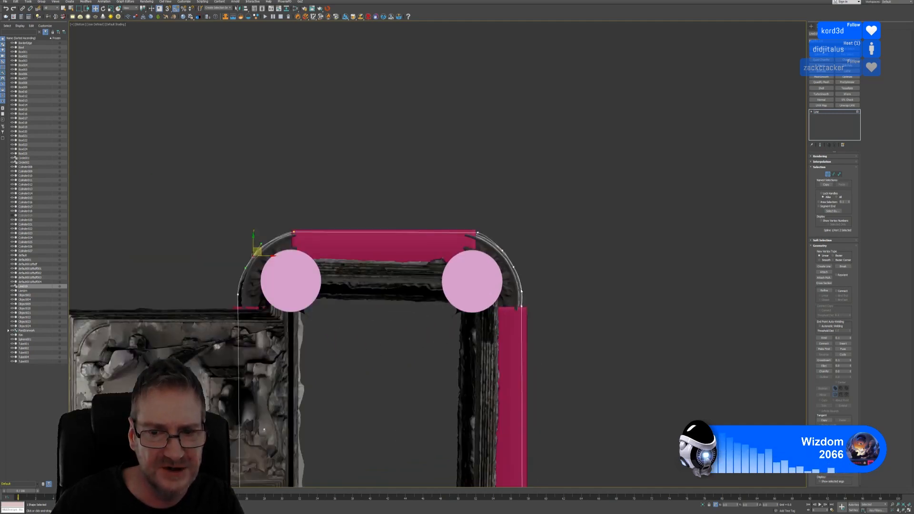
pyautogui.moveTo(575, 322); pyautogui.dragTo(560, 164, button='middle')
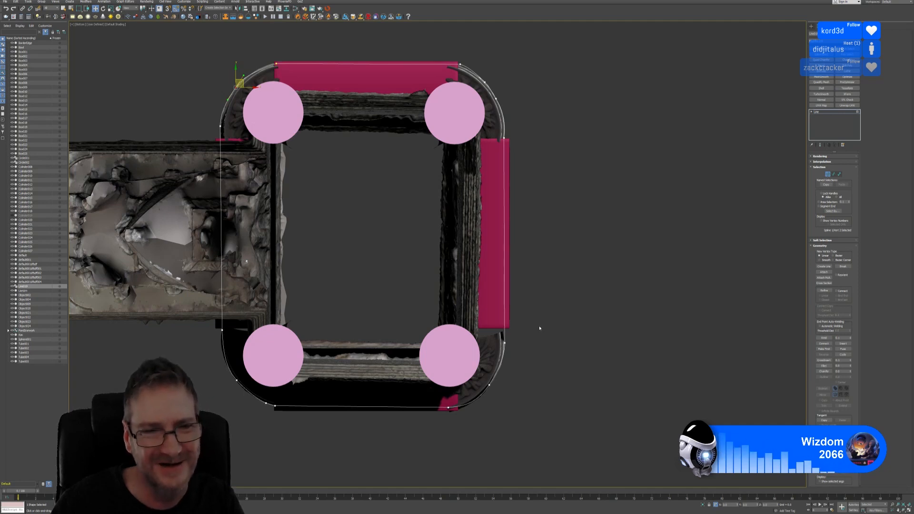
pyautogui.moveTo(560, 262); pyautogui.dragTo(567, 271, button='middle')
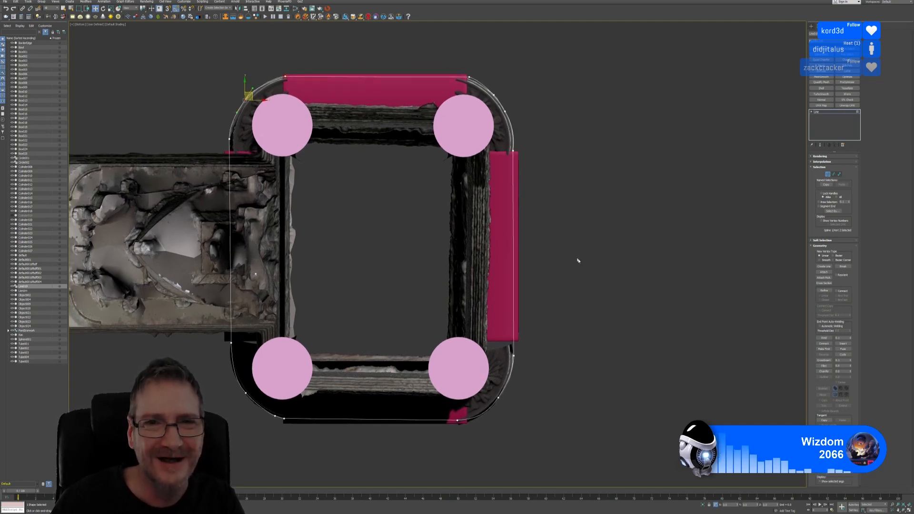
pyautogui.click(828, 175)
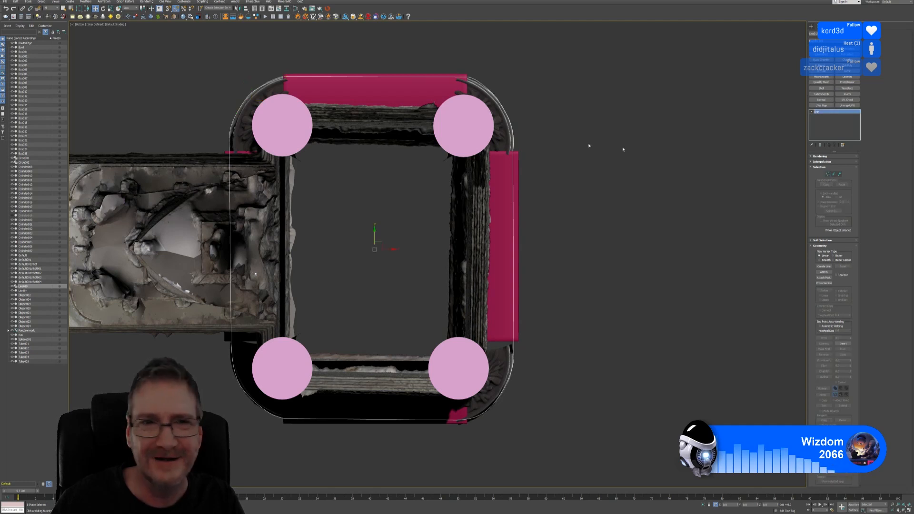
# Switch the maximized bottom view to the Top view and restore the four-viewport layout
pyautogui.click(77, 25)
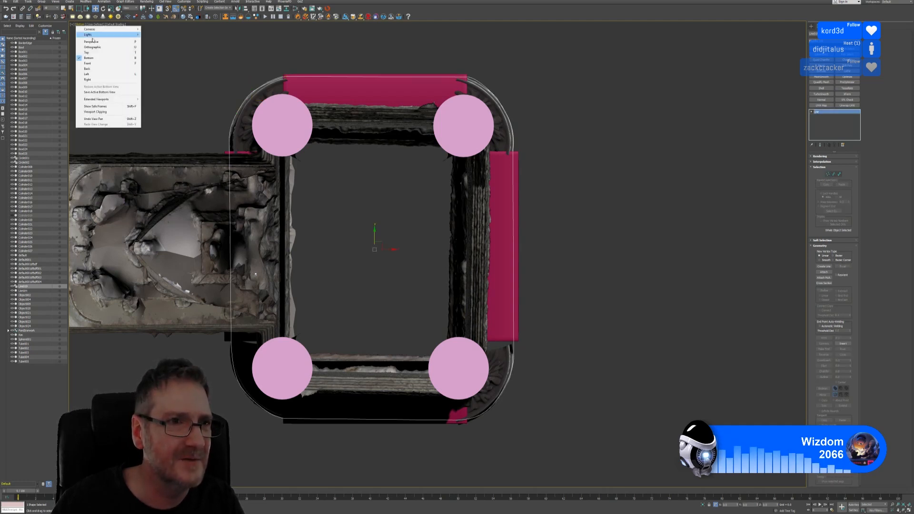
pyautogui.click(87, 52)
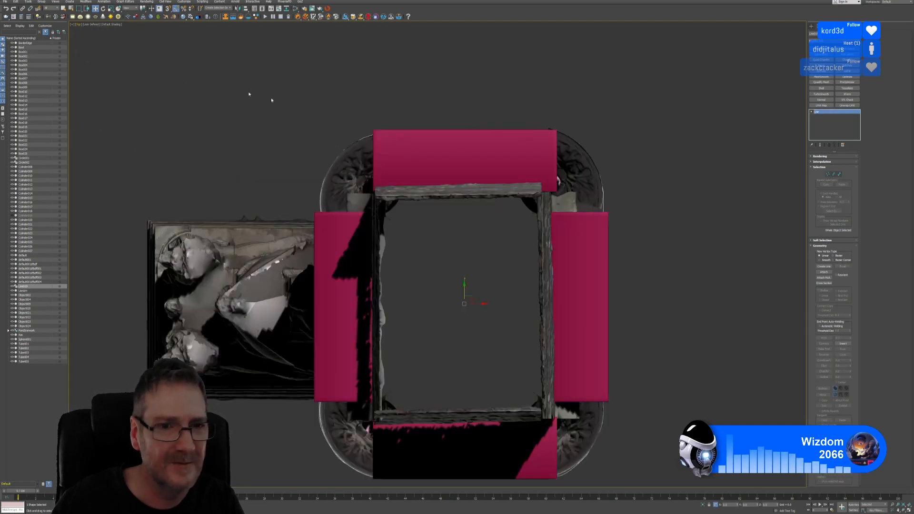
pyautogui.click(908, 510)
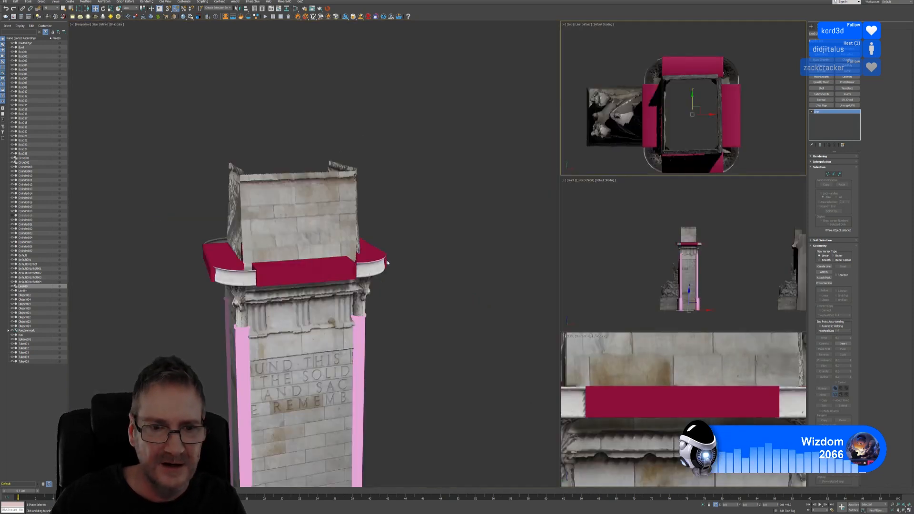
# Raise the outline spline above the pillar's top and extrude it into a thin slab with the Extrude modifier
pyautogui.scroll(-3, 387, 263)
pyautogui.moveTo(403, 298); pyautogui.dragTo(396, 292, button='middle')
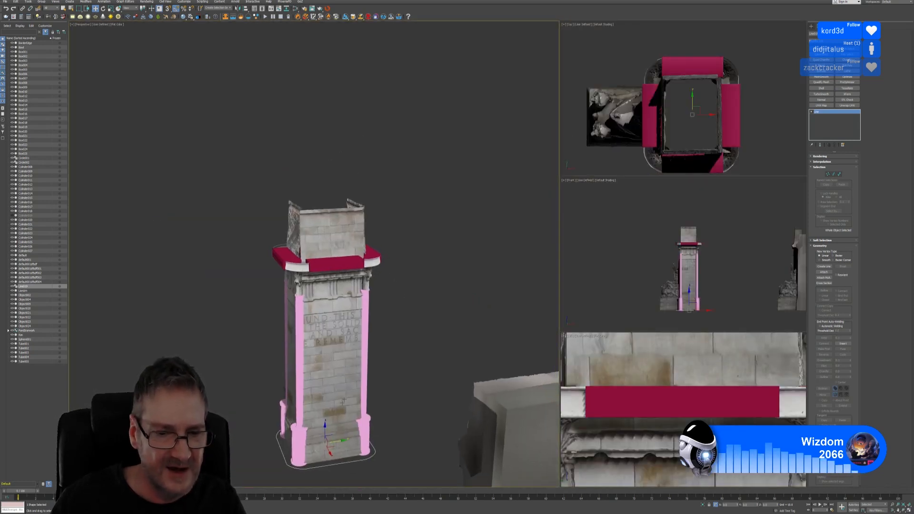
pyautogui.moveTo(325, 425); pyautogui.dragTo(328, 176)
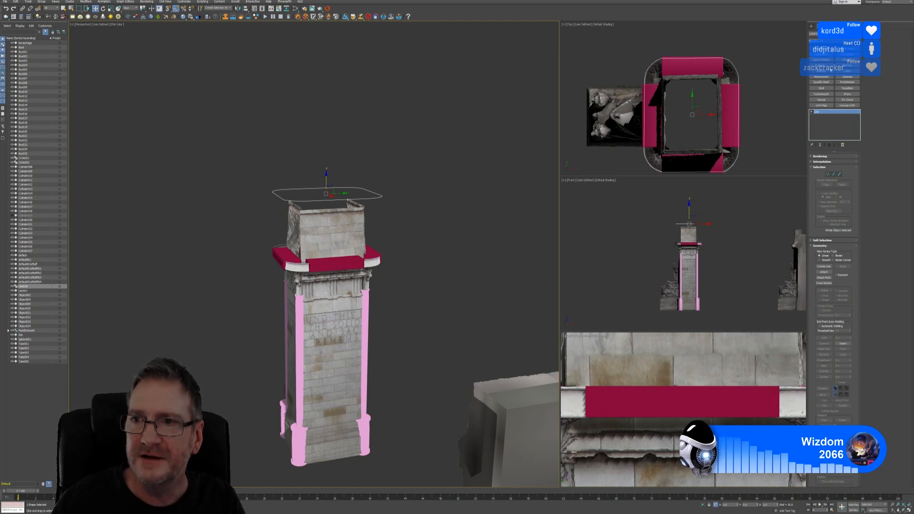
pyautogui.click(823, 71)
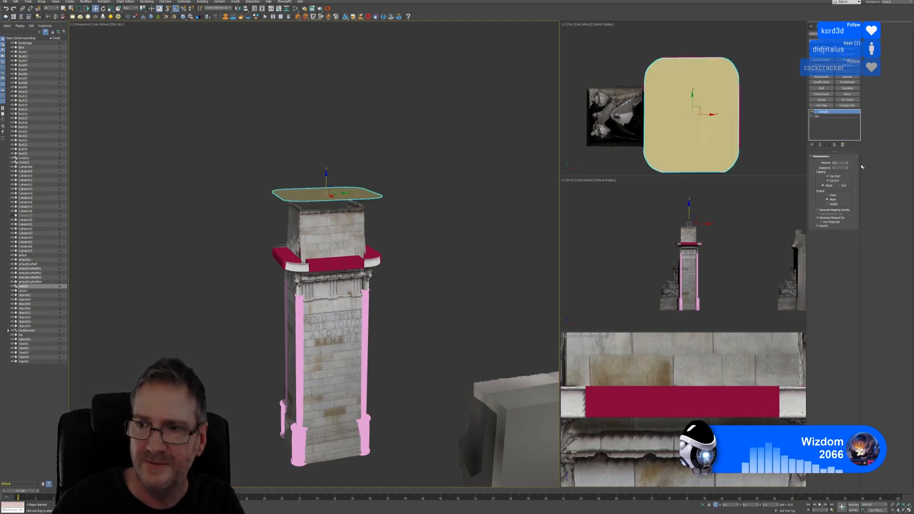
pyautogui.moveTo(849, 163); pyautogui.dragTo(848, 165)
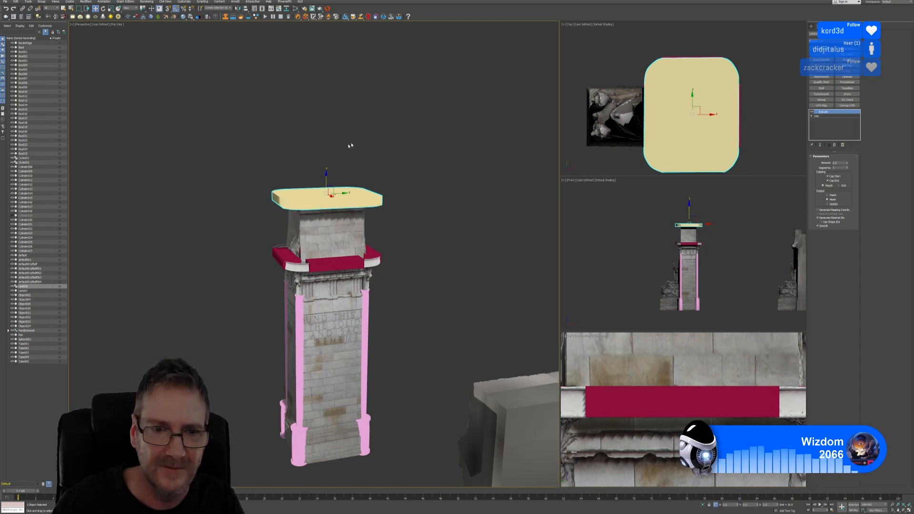
# Lower the extruded slab vertically onto the upper edge of the cornice's side boxes
pyautogui.moveTo(350, 145); pyautogui.dragTo(358, 122, button='middle')
pyautogui.scroll(3, 359, 125)
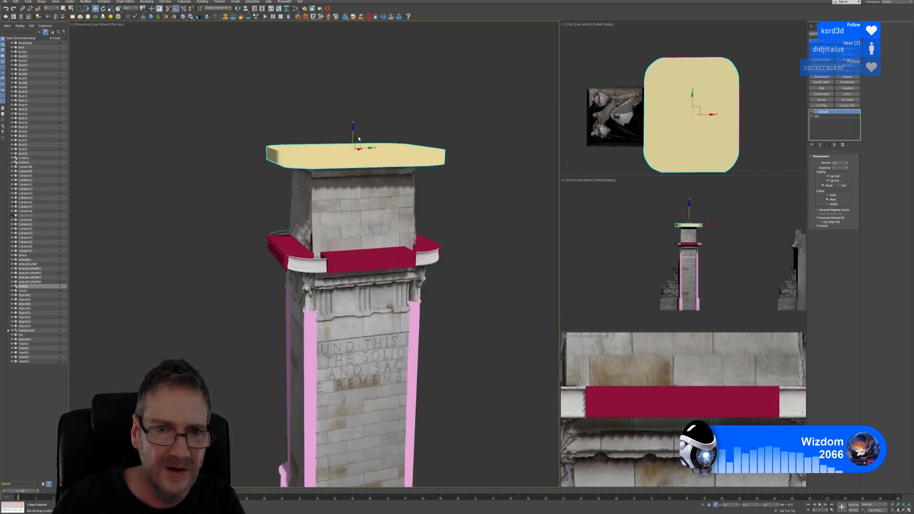
pyautogui.moveTo(353, 135); pyautogui.dragTo(352, 217)
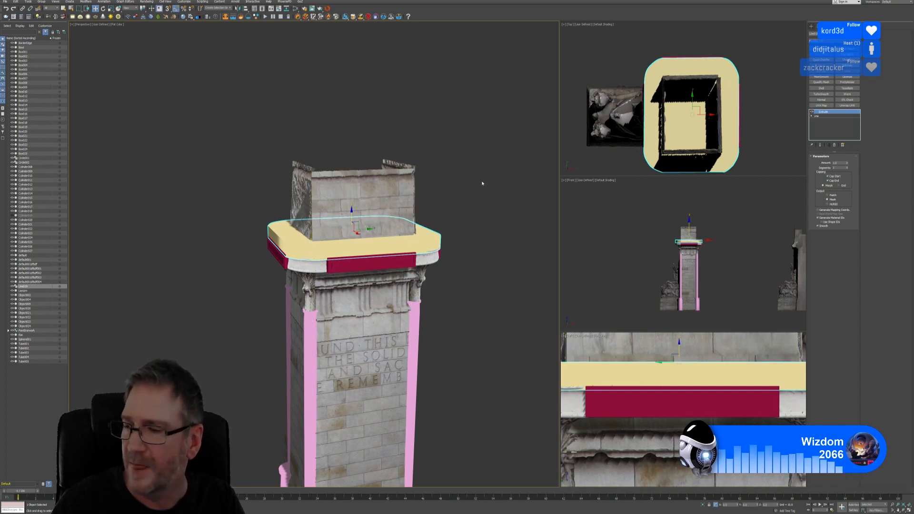
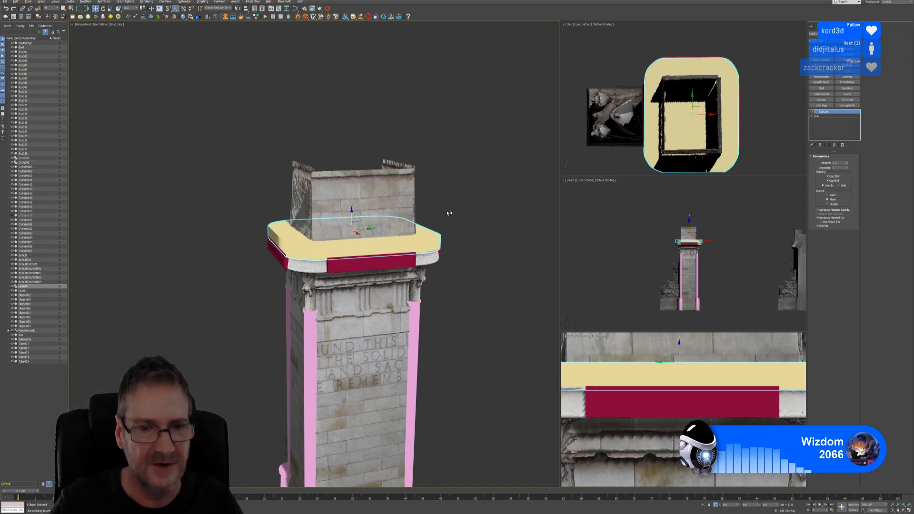
# Reduce the slab's extrusion amount and lower it until it rests on top of the cornice boxes
pyautogui.keyDown('alt'); pyautogui.moveTo(446, 213); pyautogui.dragTo(453, 208, button='middle'); pyautogui.keyUp('alt')
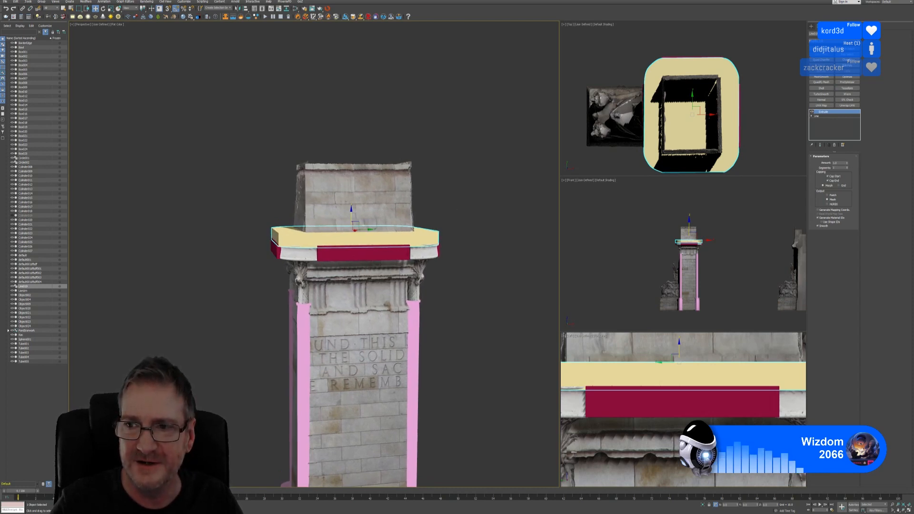
pyautogui.click(847, 164)
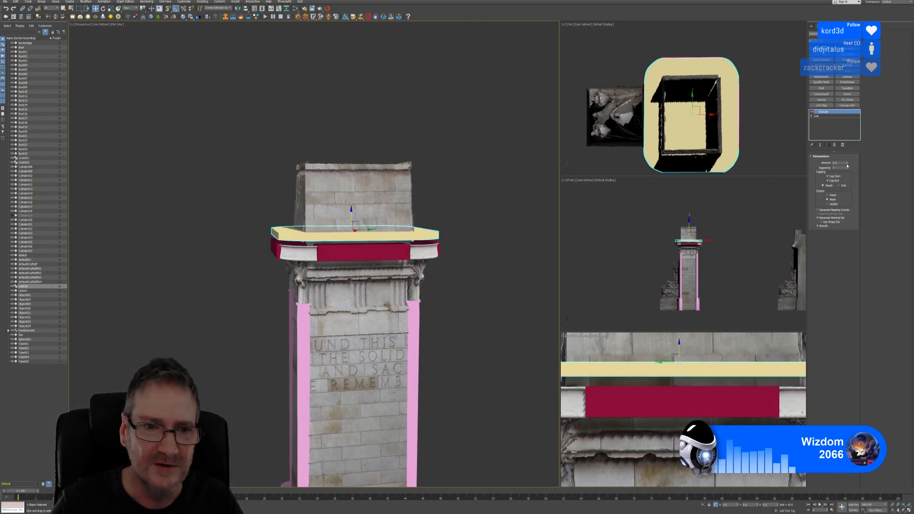
pyautogui.moveTo(452, 149); pyautogui.dragTo(469, 147, button='middle')
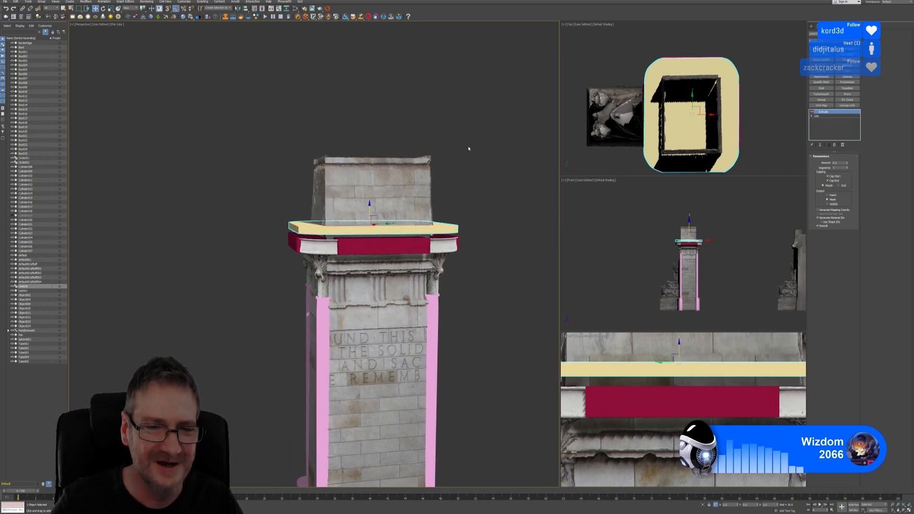
pyautogui.scroll(3, 333, 223)
pyautogui.scroll(3, 393, 211)
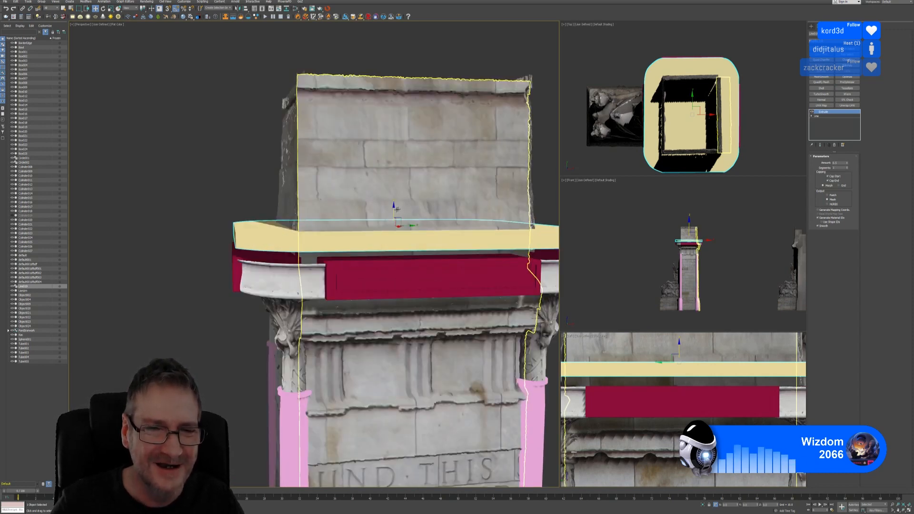
pyautogui.moveTo(392, 211)
pyautogui.mouseDown()
pyautogui.moveTo(391, 224)
pyautogui.moveTo(399, 220)
pyautogui.mouseUp()
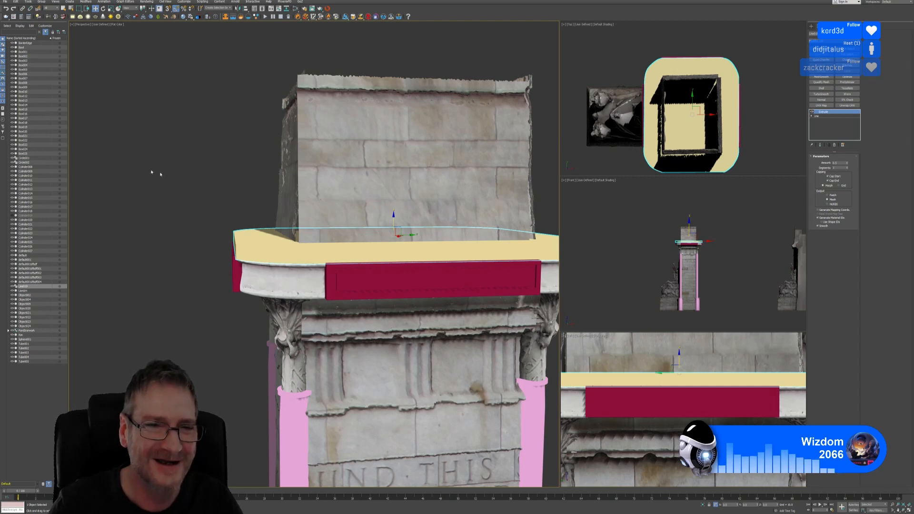
# Add an Edit Poly modifier to the slab and scale it up slightly in plan so it overhangs the cornice boxes
pyautogui.keyDown('alt'); pyautogui.moveTo(238, 180); pyautogui.dragTo(254, 160, button='middle'); pyautogui.keyUp('alt')
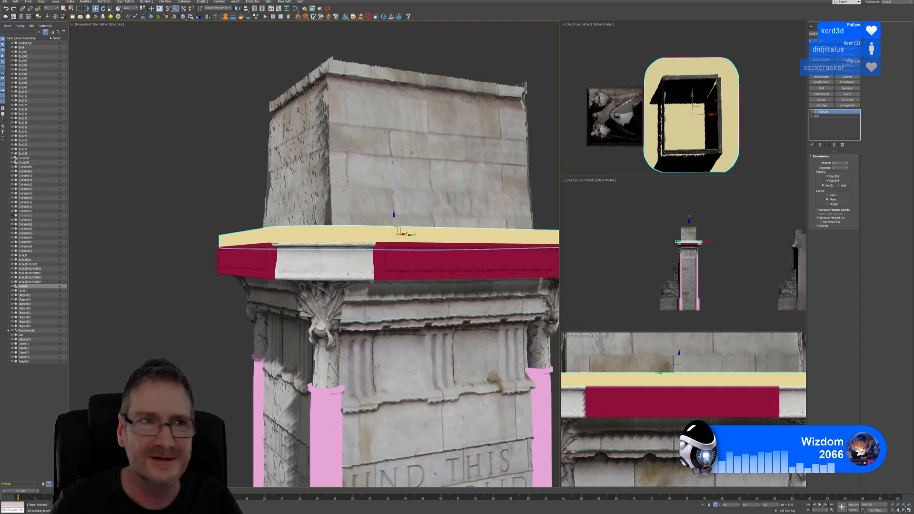
pyautogui.click(110, 9)
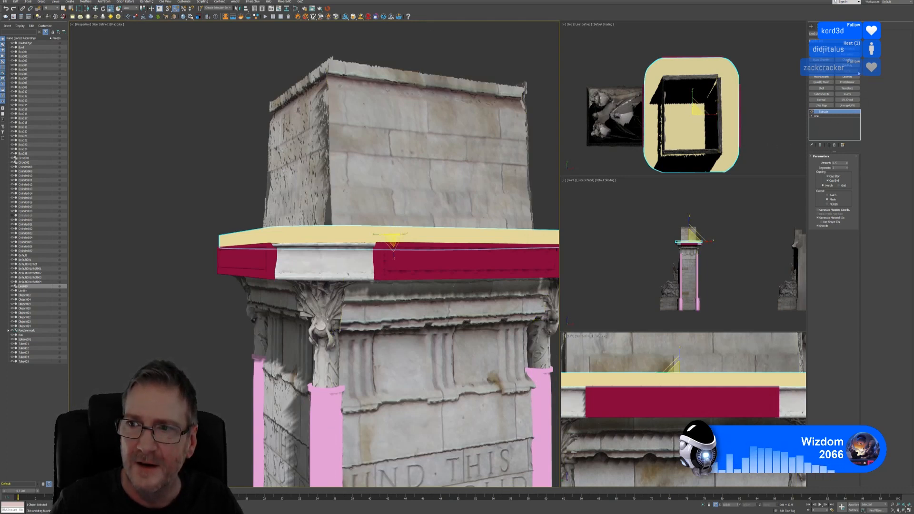
pyautogui.click(848, 68)
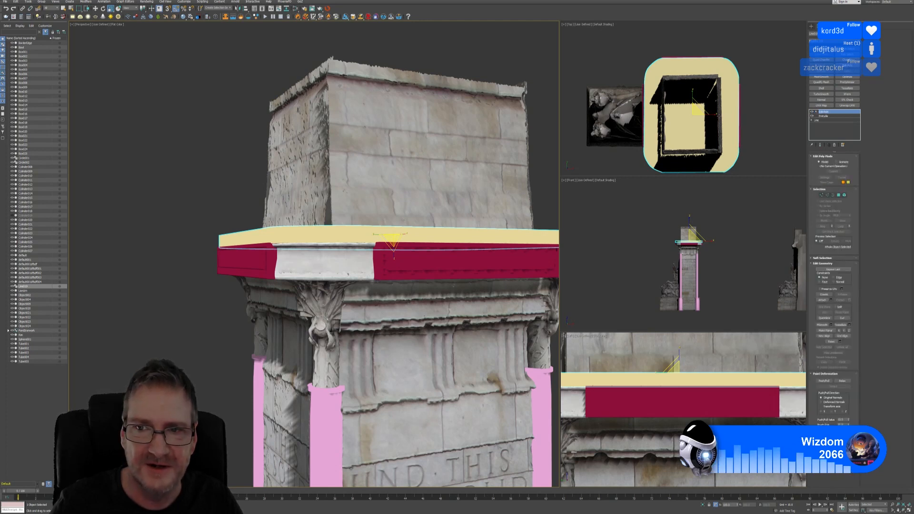
pyautogui.click(701, 107)
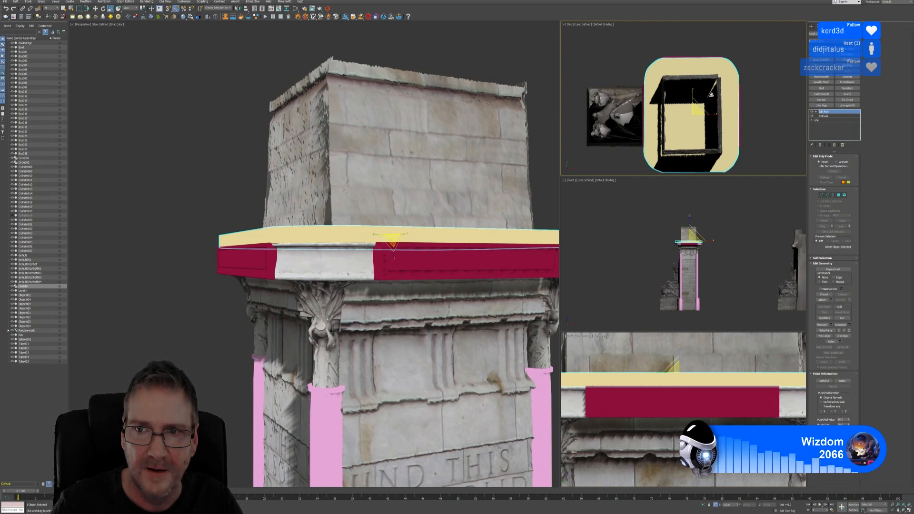
pyautogui.moveTo(699, 109); pyautogui.dragTo(698, 105)
pyautogui.moveTo(238, 171)
pyautogui.keyDown('alt'); pyautogui.mouseDown(button='middle')
pyautogui.moveTo(231, 164)
pyautogui.moveTo(292, 154)
pyautogui.moveTo(253, 159)
pyautogui.moveTo(244, 175)
pyautogui.mouseUp(button='middle'); pyautogui.keyUp('alt')
pyautogui.scroll(-2, 282, 194)
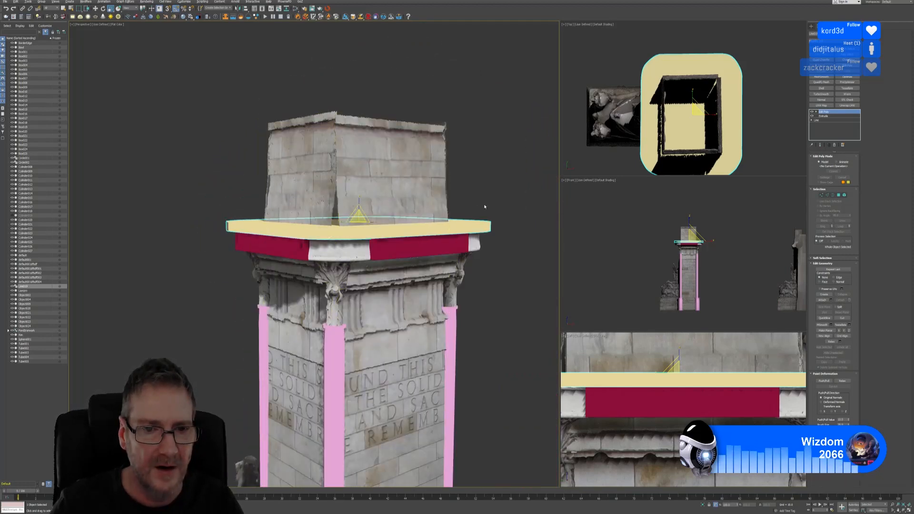
pyautogui.keyDown('alt'); pyautogui.moveTo(484, 204); pyautogui.dragTo(472, 180, button='middle'); pyautogui.keyUp('alt')
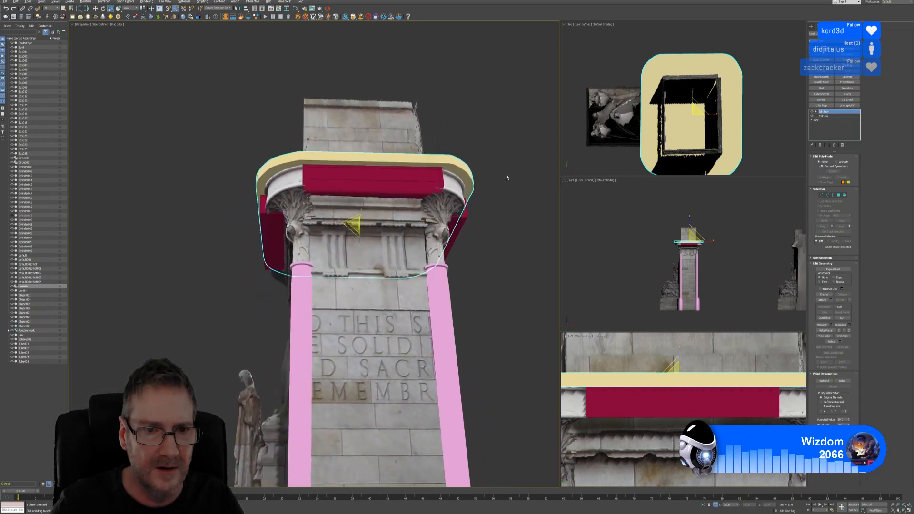
pyautogui.keyDown('alt'); pyautogui.moveTo(507, 177); pyautogui.dragTo(504, 172, button='middle'); pyautogui.keyUp('alt')
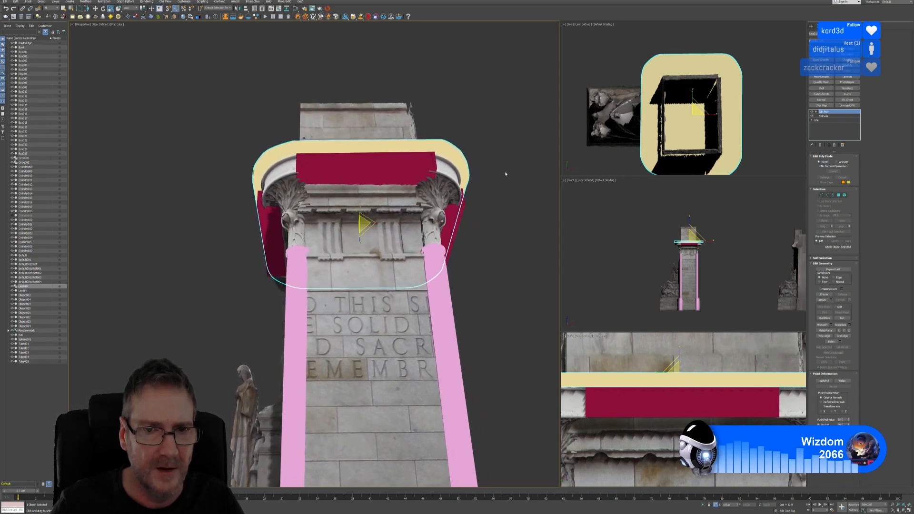
# Examine the slab's overhang and how the cornice boxes and corner capitals sit beneath it from several sides
pyautogui.keyDown('alt'); pyautogui.moveTo(482, 198); pyautogui.dragTo(470, 195, button='middle'); pyautogui.keyUp('alt')
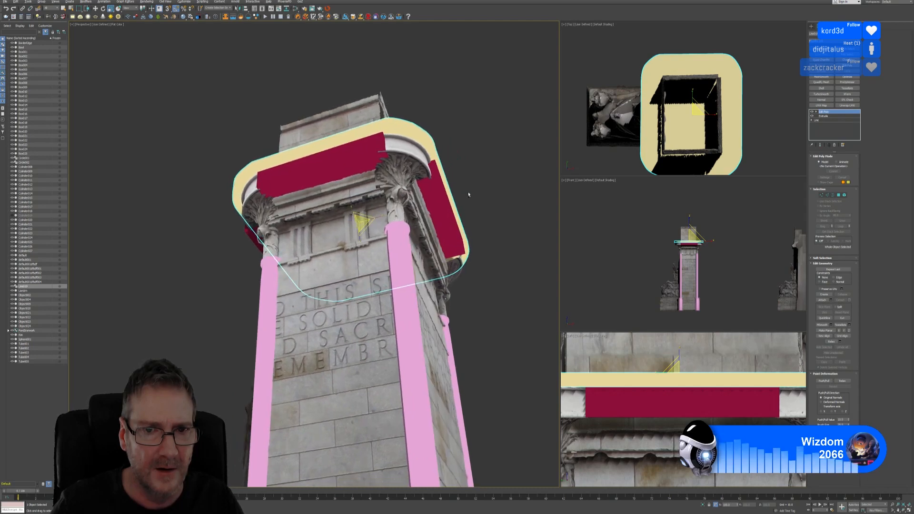
pyautogui.scroll(4, 462, 152)
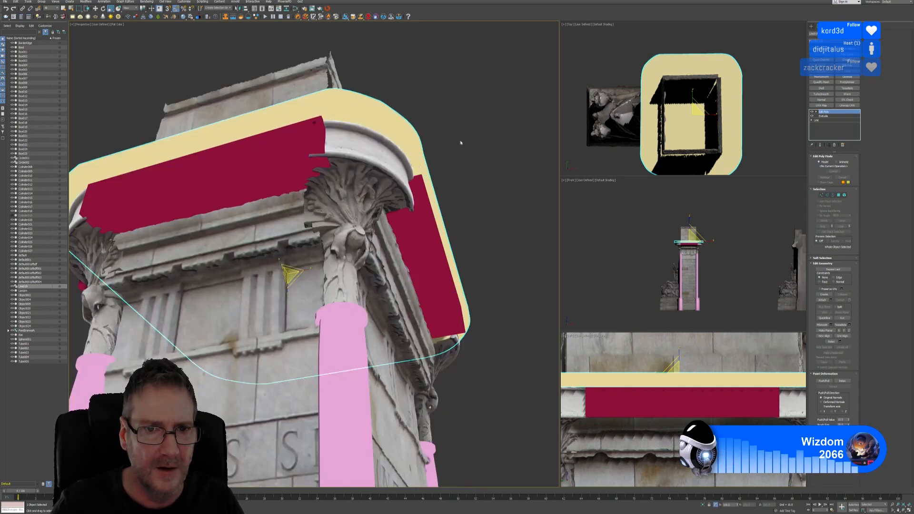
pyautogui.keyDown('alt'); pyautogui.moveTo(461, 143); pyautogui.dragTo(479, 161, button='middle'); pyautogui.keyUp('alt')
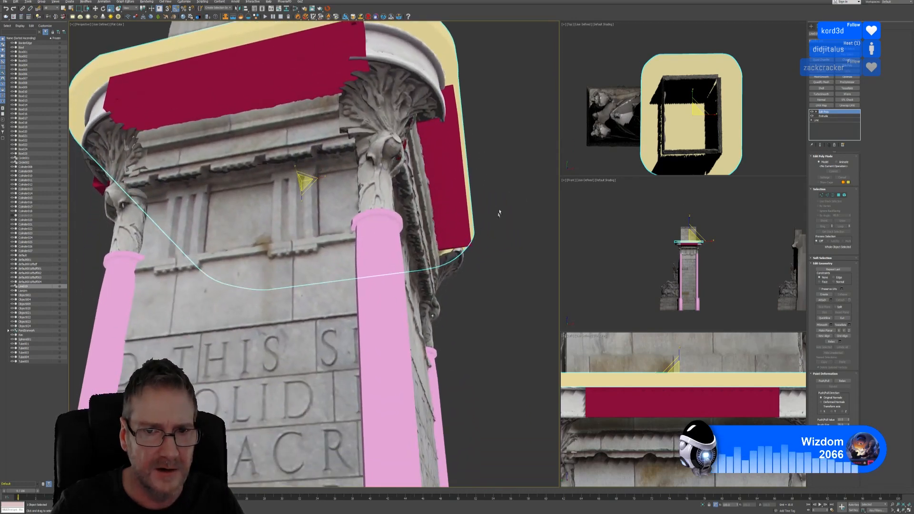
pyautogui.keyDown('alt'); pyautogui.moveTo(499, 213); pyautogui.dragTo(481, 202, button='middle'); pyautogui.keyUp('alt')
pyautogui.keyDown('alt'); pyautogui.moveTo(399, 197); pyautogui.dragTo(358, 196, button='middle'); pyautogui.keyUp('alt')
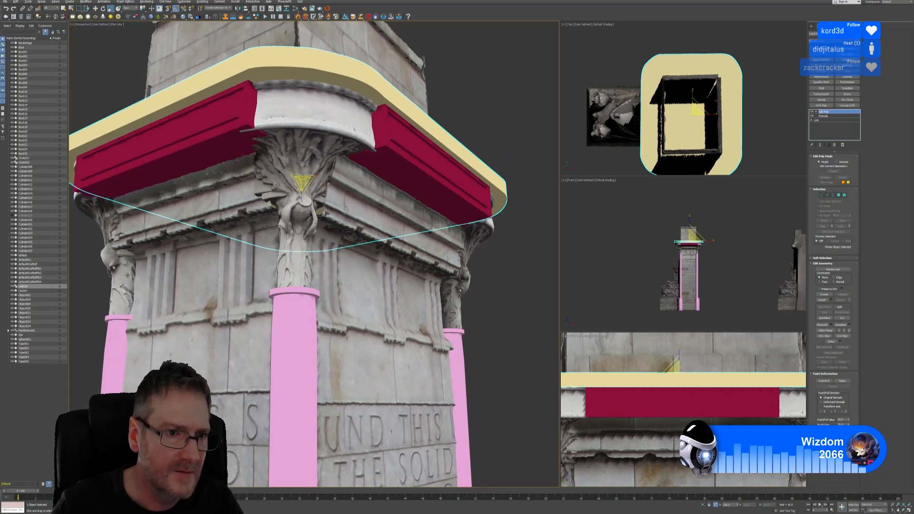
pyautogui.keyDown('alt'); pyautogui.moveTo(320, 209); pyautogui.dragTo(263, 192, button='middle'); pyautogui.keyUp('alt')
pyautogui.keyDown('alt'); pyautogui.moveTo(160, 303); pyautogui.dragTo(304, 269, button='middle'); pyautogui.keyUp('alt')
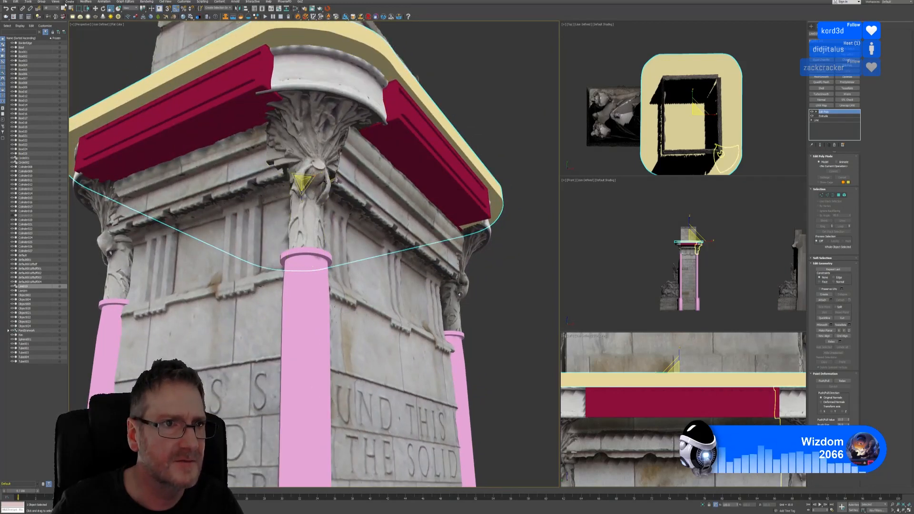
# Select the corner capital between two cornice boxes and nudge it outward beneath the slab's rounded corner
pyautogui.click(64, 8)
pyautogui.click(308, 141)
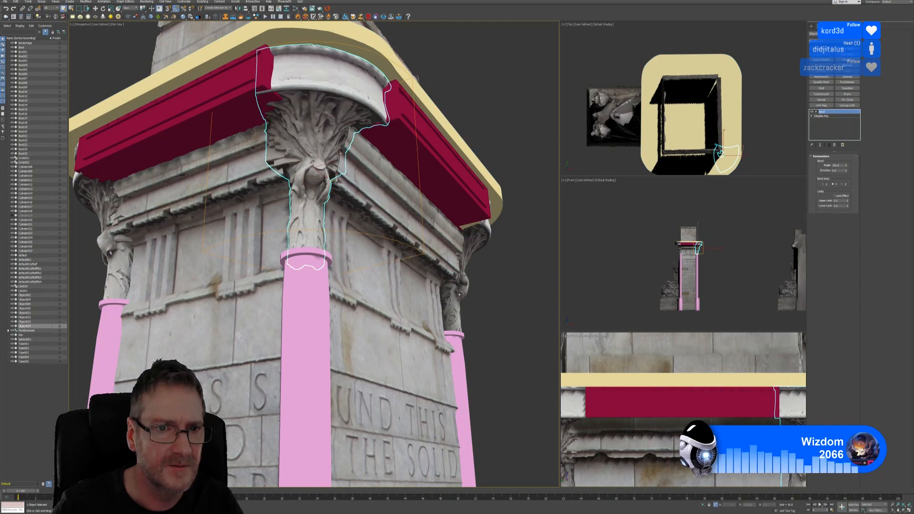
pyautogui.click(96, 8)
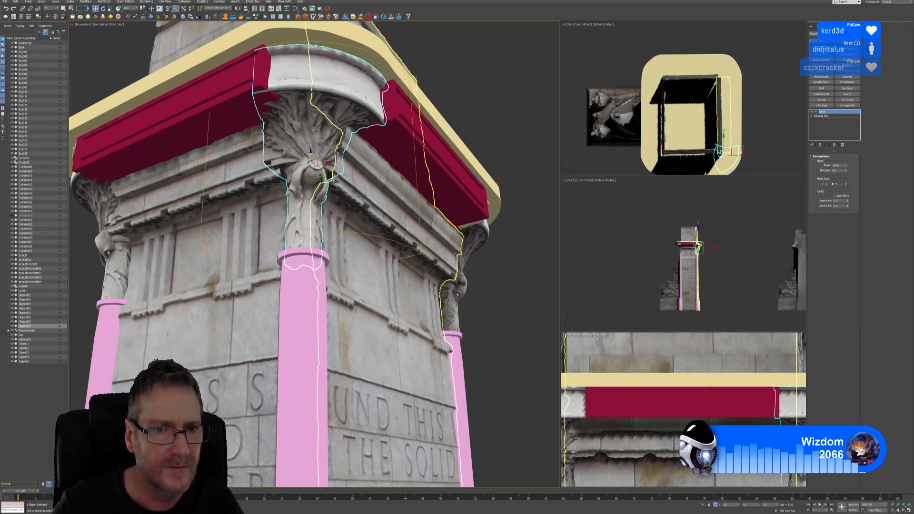
pyautogui.moveTo(329, 173); pyautogui.dragTo(334, 177)
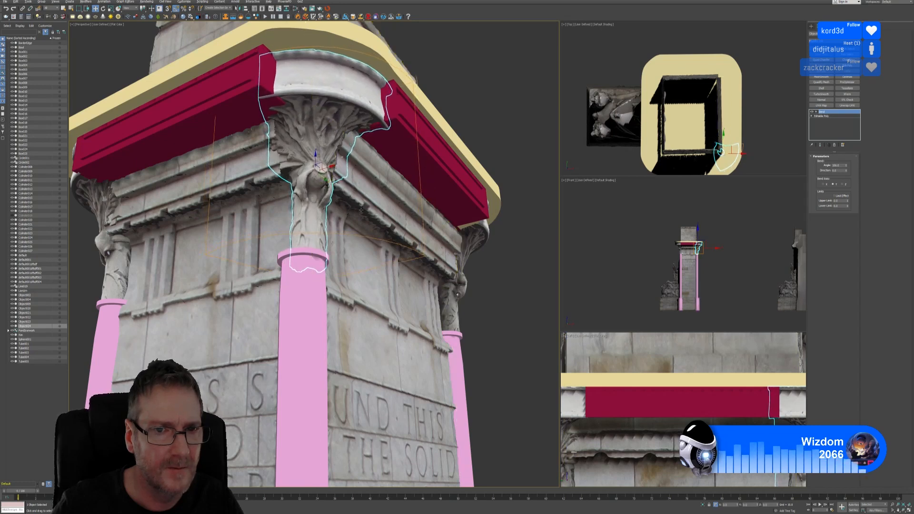
pyautogui.moveTo(369, 189)
pyautogui.keyDown('alt'); pyautogui.mouseDown(button='middle')
pyautogui.moveTo(339, 204)
pyautogui.moveTo(346, 207)
pyautogui.moveTo(309, 210)
pyautogui.mouseUp(button='middle'); pyautogui.keyUp('alt')
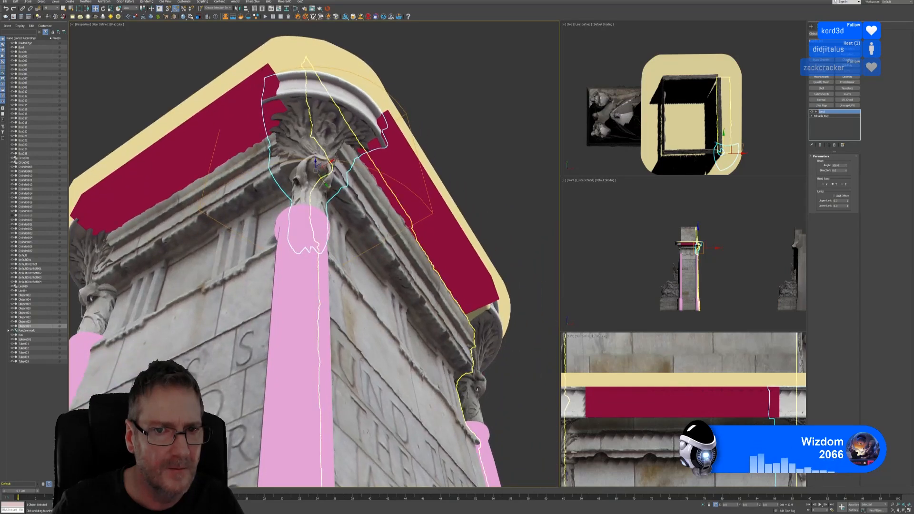
pyautogui.moveTo(332, 161); pyautogui.dragTo(341, 160)
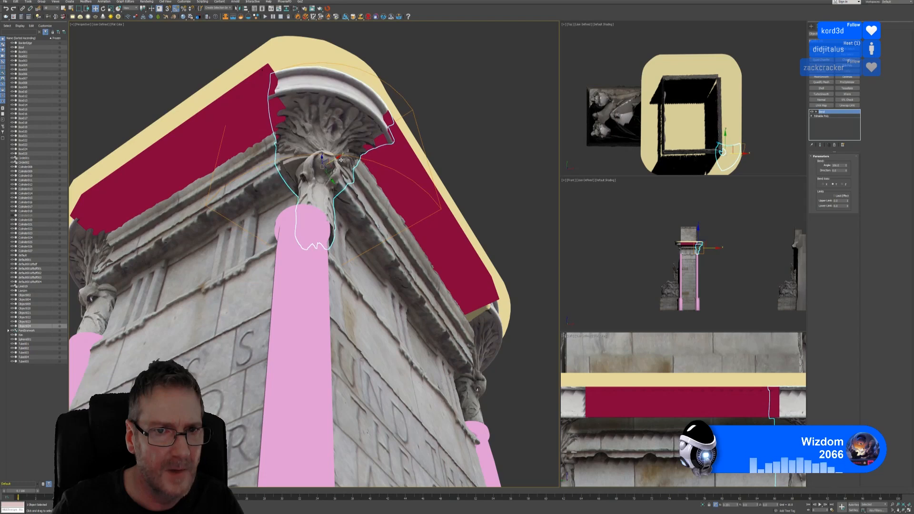
pyautogui.keyDown('alt'); pyautogui.moveTo(341, 160); pyautogui.dragTo(382, 184, button='middle'); pyautogui.keyUp('alt')
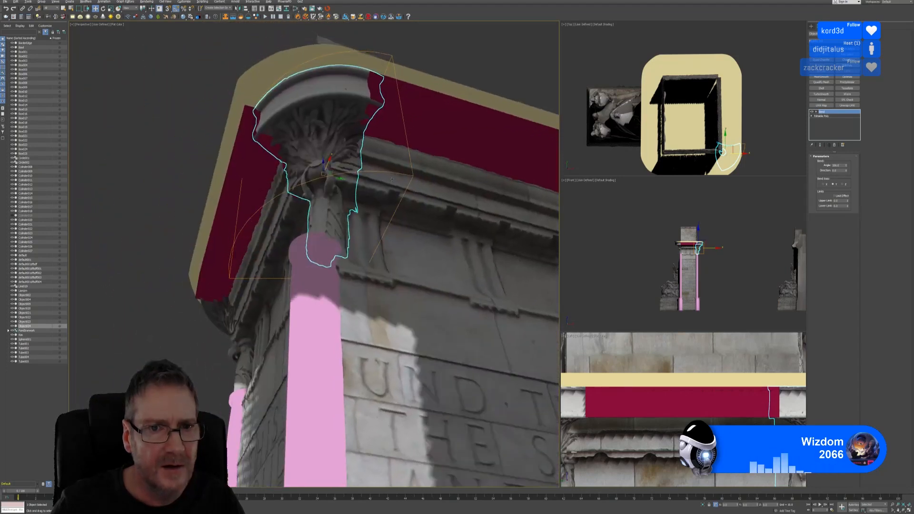
# Select the cornice box on the adjoining side and slide it slightly along that face, away from the adjusted corner capital
pyautogui.scroll(-3, 382, 183)
pyautogui.keyDown('alt'); pyautogui.moveTo(442, 90); pyautogui.dragTo(433, 116, button='middle'); pyautogui.keyUp('alt')
pyautogui.moveTo(452, 166); pyautogui.dragTo(362, 188, button='middle')
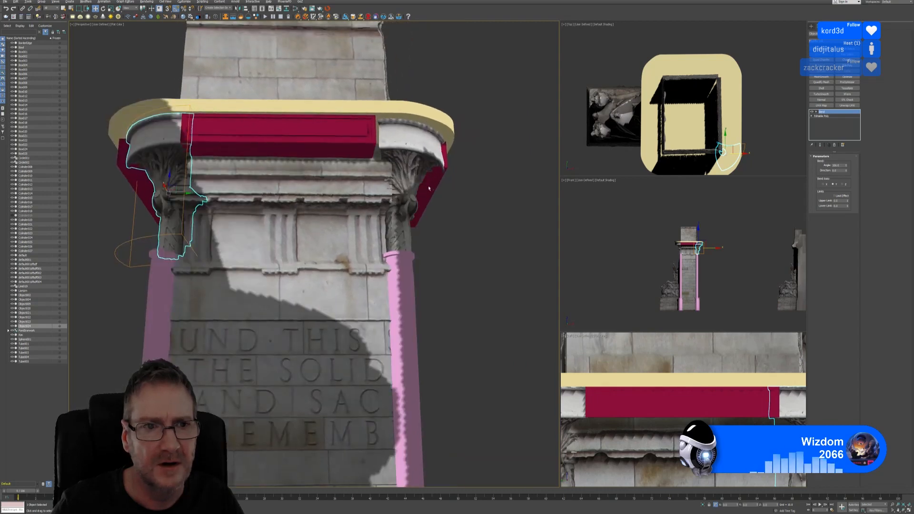
pyautogui.click(334, 132)
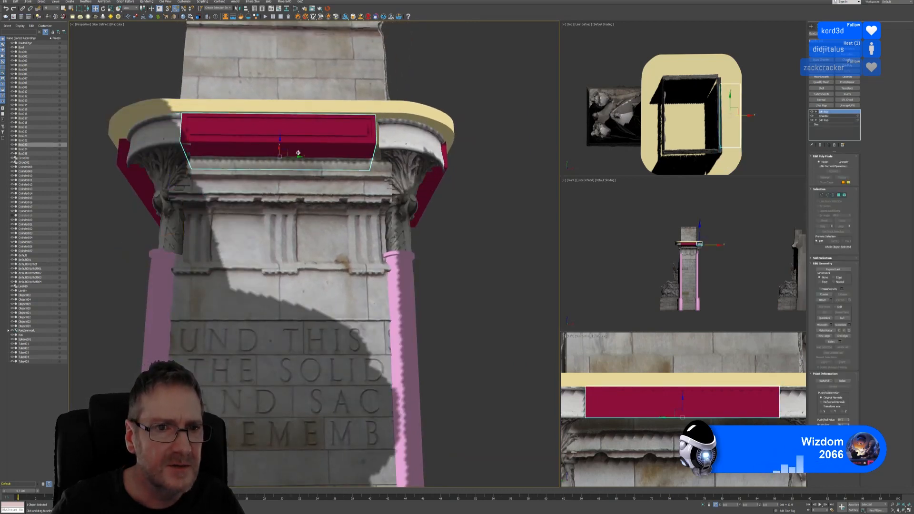
pyautogui.moveTo(303, 157); pyautogui.dragTo(304, 157)
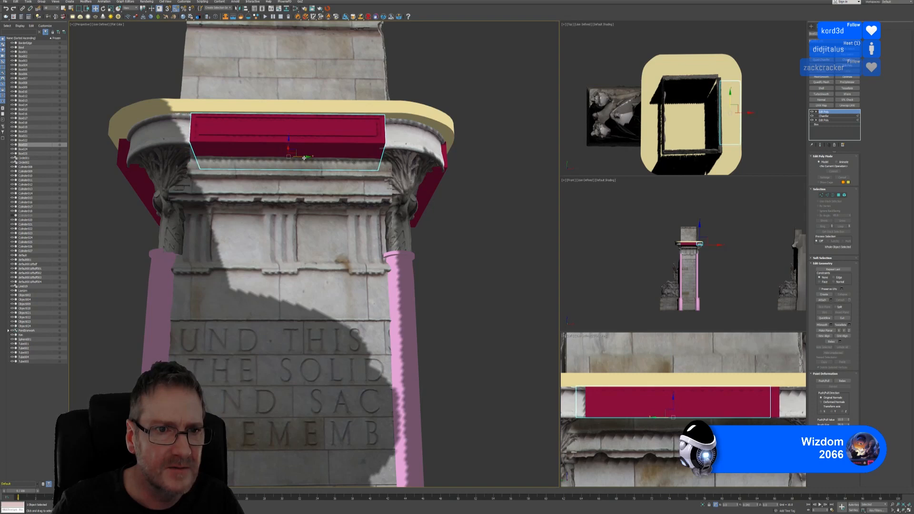
pyautogui.keyDown('alt'); pyautogui.moveTo(510, 225); pyautogui.dragTo(531, 230, button='middle'); pyautogui.keyUp('alt')
pyautogui.keyDown('alt'); pyautogui.moveTo(533, 231); pyautogui.dragTo(528, 229, button='middle'); pyautogui.keyUp('alt')
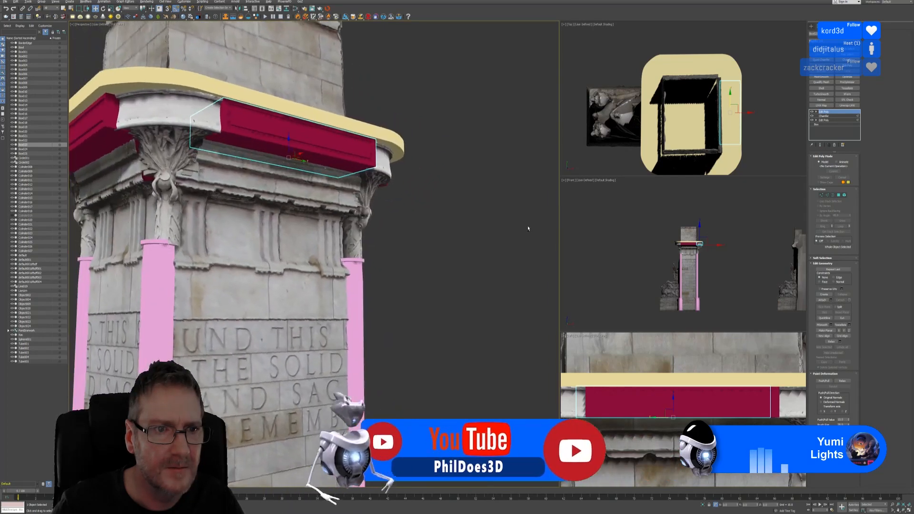
# Reselect the corner capital and shift it sideways to bring it back over the corner column
pyautogui.moveTo(238, 226); pyautogui.dragTo(377, 171, button='middle')
pyautogui.click(295, 161)
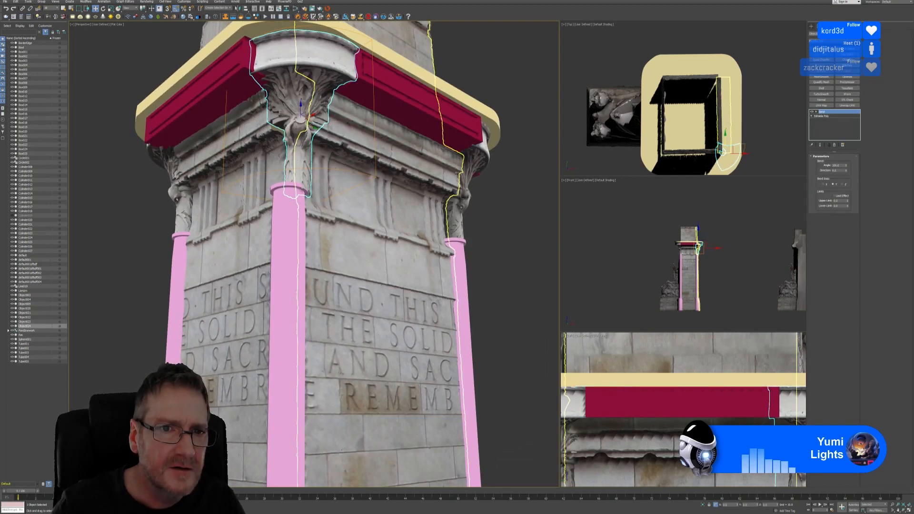
pyautogui.moveTo(311, 125); pyautogui.dragTo(301, 126)
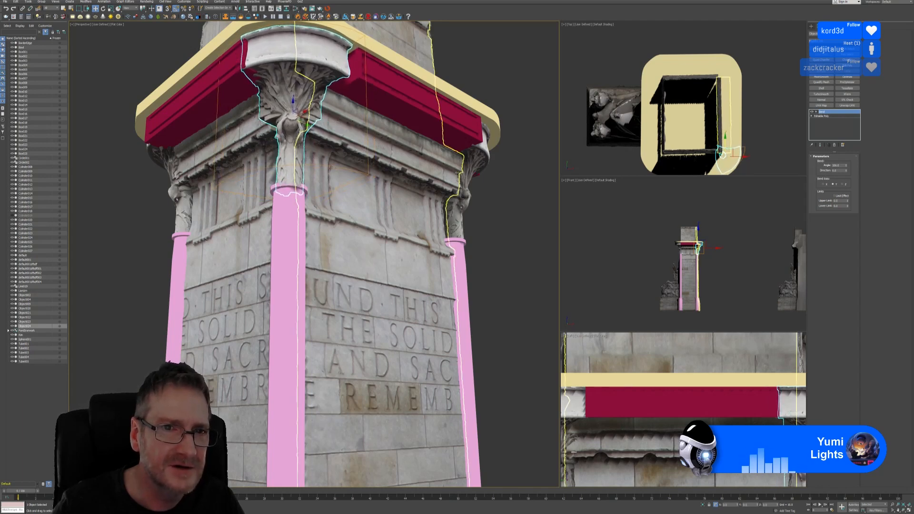
# Nudge the corner capital diagonally using the Local reference coordinate system, then switch the coordinate system back to building-aligned axes
pyautogui.scroll(5, 301, 126)
pyautogui.moveTo(306, 158)
pyautogui.keyDown('alt'); pyautogui.mouseDown(button='middle')
pyautogui.moveTo(393, 177)
pyautogui.moveTo(345, 186)
pyautogui.moveTo(296, 157)
pyautogui.mouseUp(button='middle'); pyautogui.keyUp('alt')
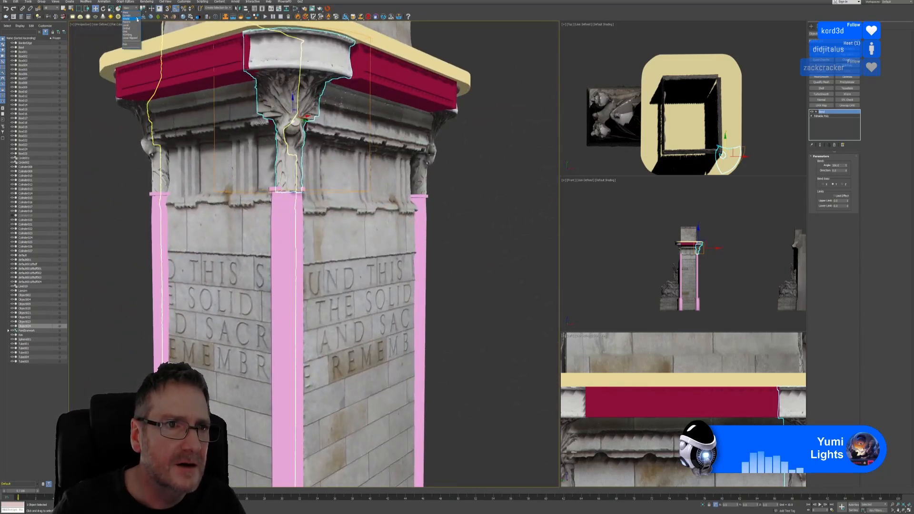
pyautogui.click(136, 29)
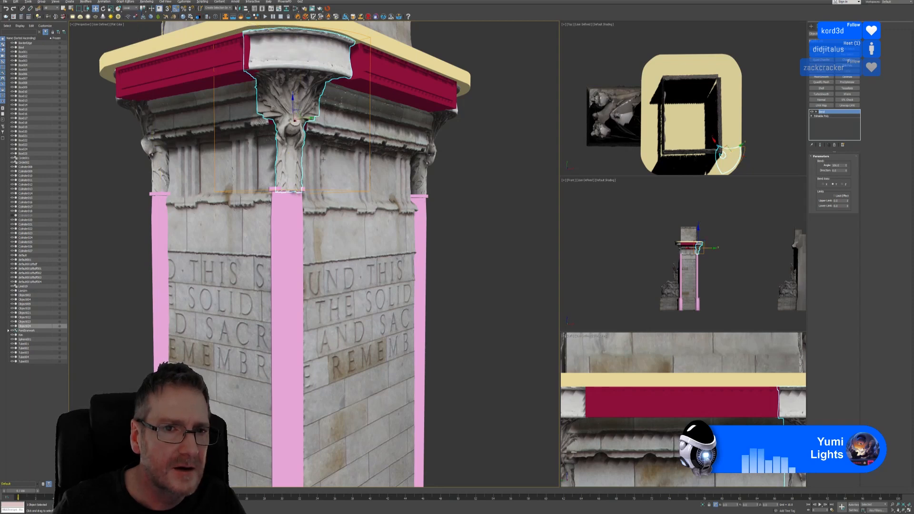
pyautogui.keyDown('alt'); pyautogui.moveTo(323, 159); pyautogui.dragTo(312, 180, button='middle'); pyautogui.keyUp('alt')
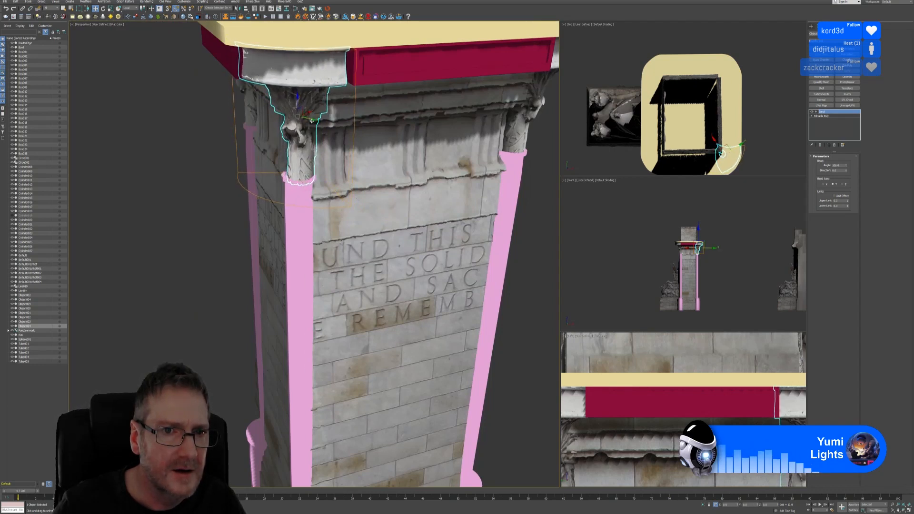
pyautogui.keyDown('alt'); pyautogui.moveTo(311, 121); pyautogui.dragTo(356, 161, button='middle'); pyautogui.keyUp('alt')
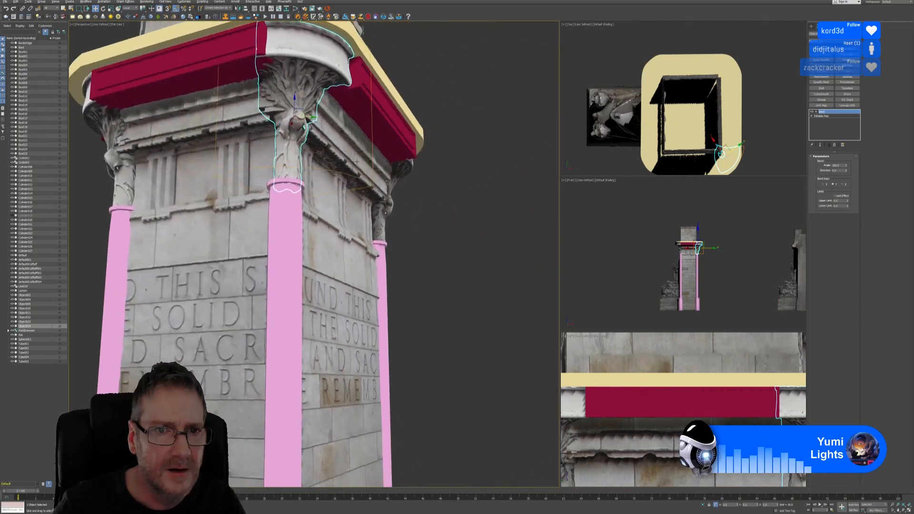
pyautogui.click(132, 9)
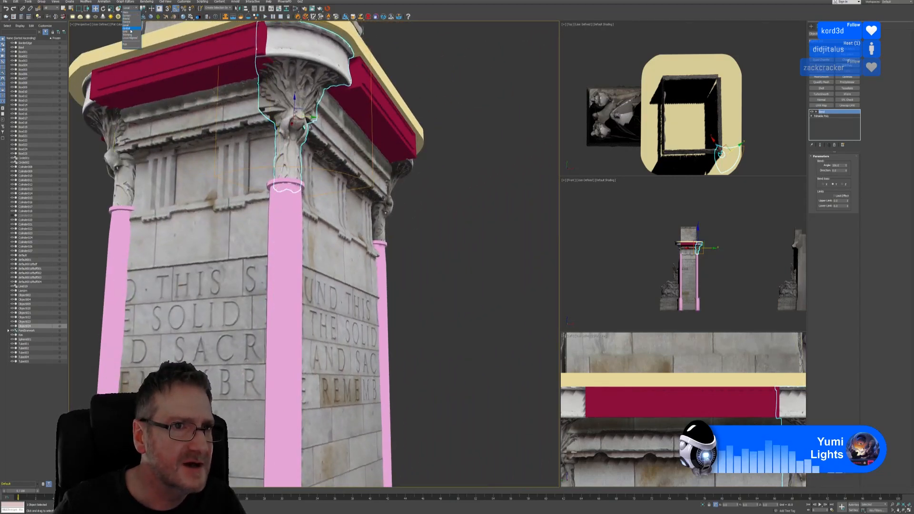
pyautogui.click(131, 23)
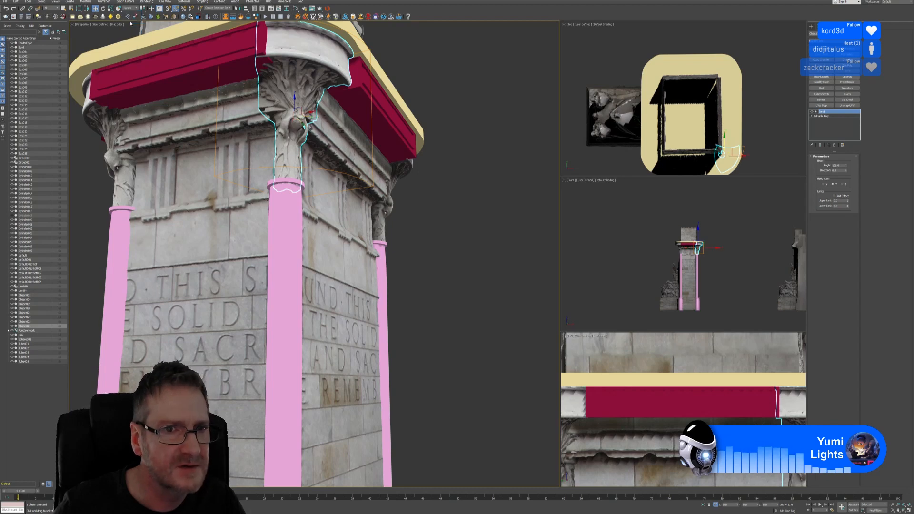
# Slide the side cornice box back along its face to even out the gaps between the two corner capitals
pyautogui.keyDown('alt'); pyautogui.moveTo(369, 156); pyautogui.dragTo(343, 141, button='middle'); pyautogui.keyUp('alt')
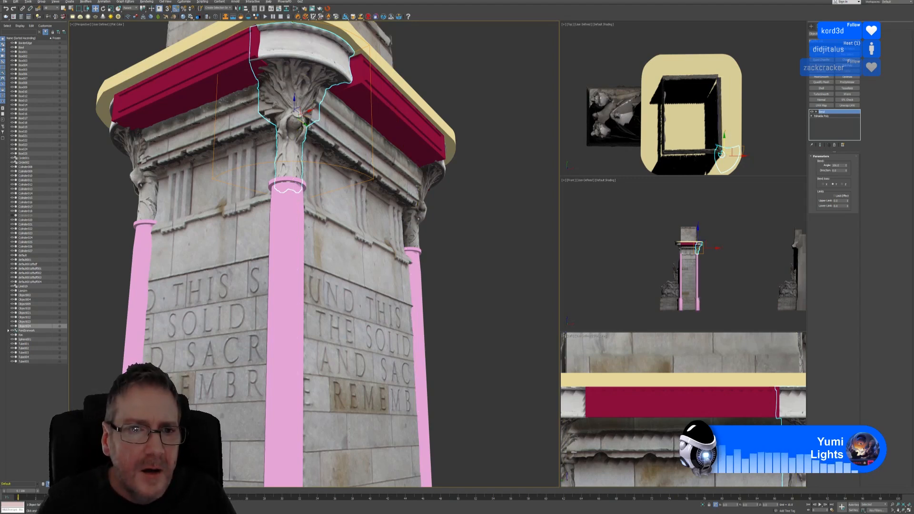
pyautogui.keyDown('alt'); pyautogui.moveTo(345, 142); pyautogui.dragTo(458, 208, button='middle'); pyautogui.keyUp('alt')
pyautogui.click(308, 69)
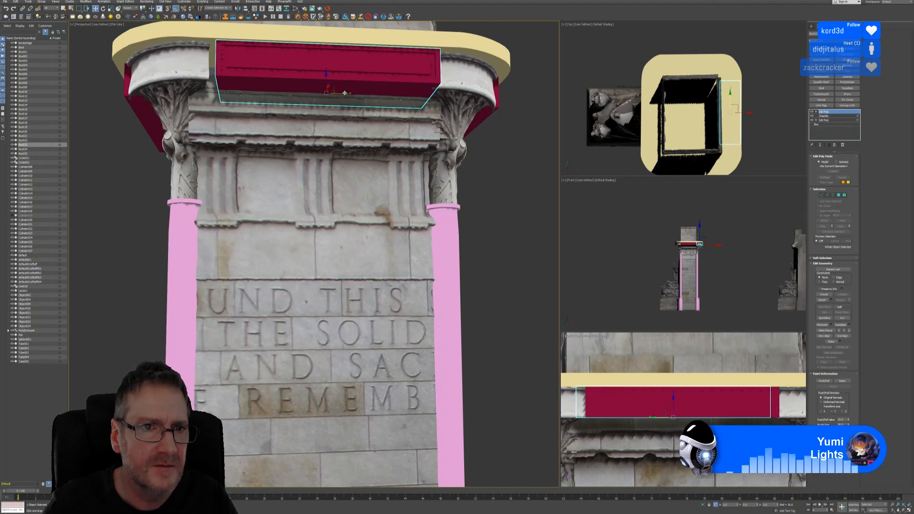
pyautogui.moveTo(344, 94); pyautogui.dragTo(338, 94)
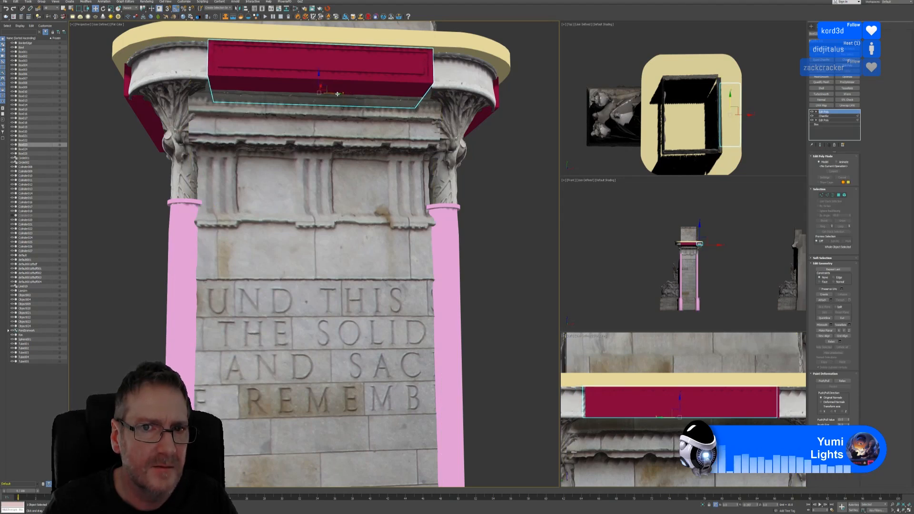
# Select the cornice slab together with the cornice boxes on two adjacent sides of the pillar
pyautogui.keyDown('alt'); pyautogui.moveTo(469, 175); pyautogui.dragTo(418, 188, button='middle'); pyautogui.keyUp('alt')
pyautogui.scroll(-5, 434, 198)
pyautogui.scroll(10, 415, 186)
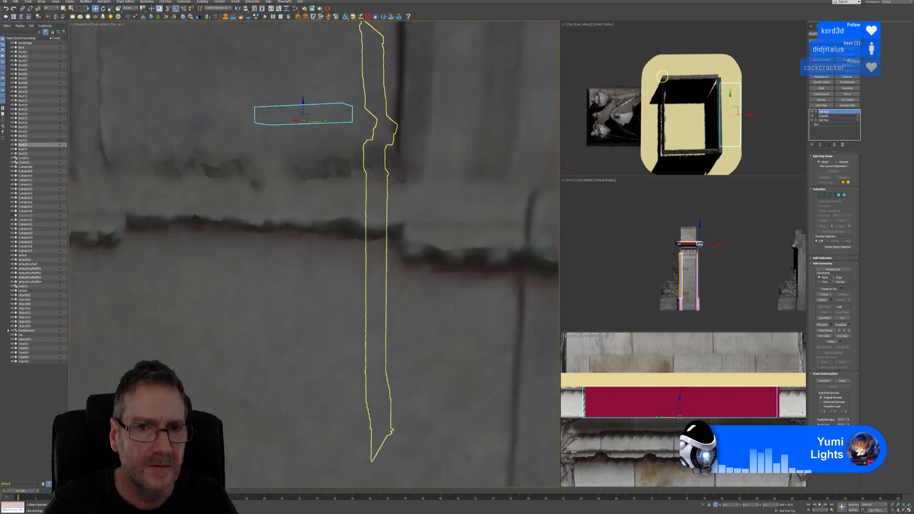
pyautogui.scroll(-10, 414, 187)
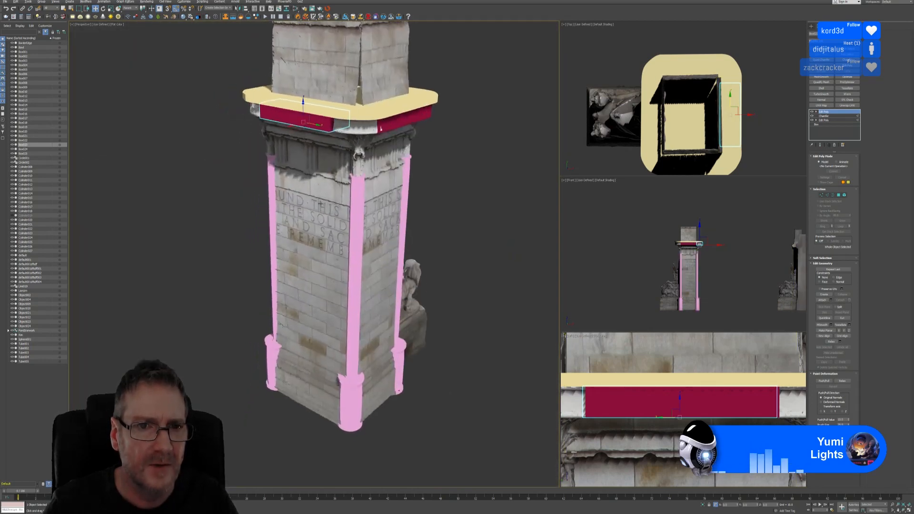
pyautogui.keyDown('alt'); pyautogui.moveTo(320, 202); pyautogui.dragTo(459, 188, button='middle'); pyautogui.keyUp('alt')
pyautogui.click(435, 173)
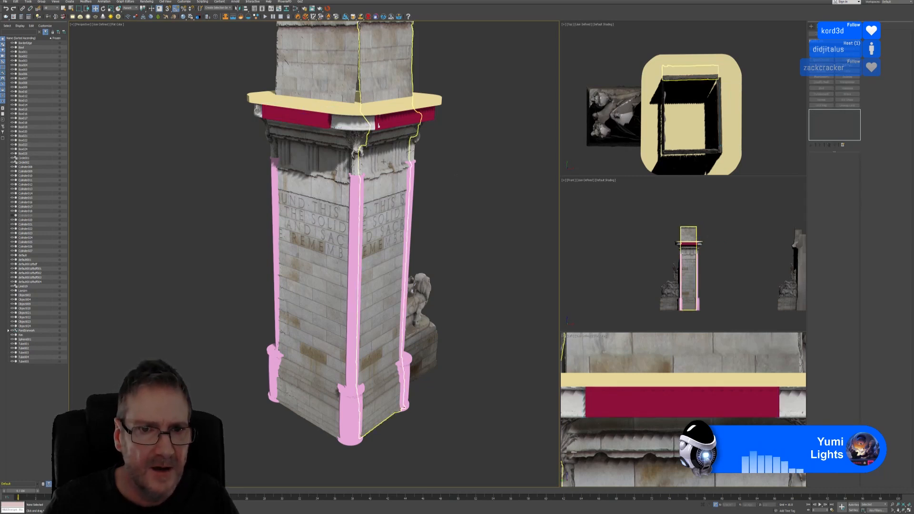
pyautogui.click(314, 123)
pyautogui.click(313, 123)
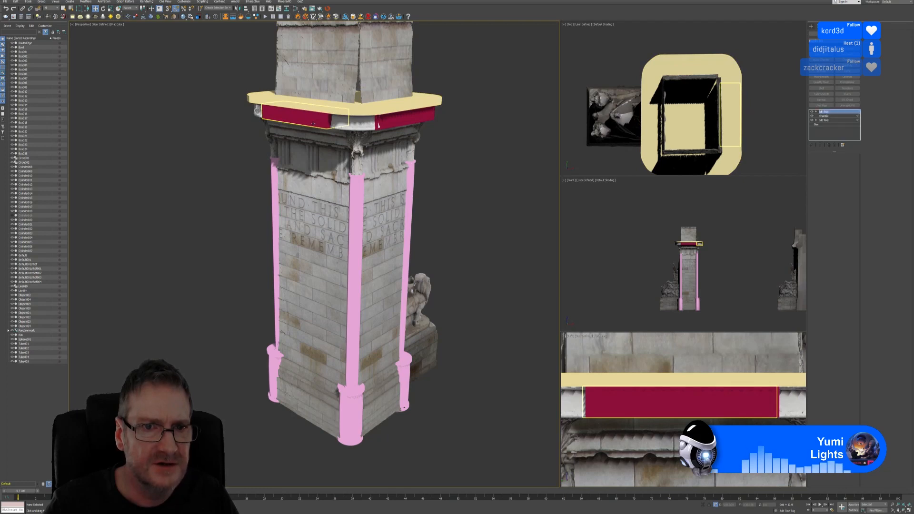
pyautogui.keyDown('ctrl'); pyautogui.click(389, 119); pyautogui.keyUp('ctrl')
pyautogui.keyDown('ctrl'); pyautogui.click(389, 110); pyautogui.keyUp('ctrl')
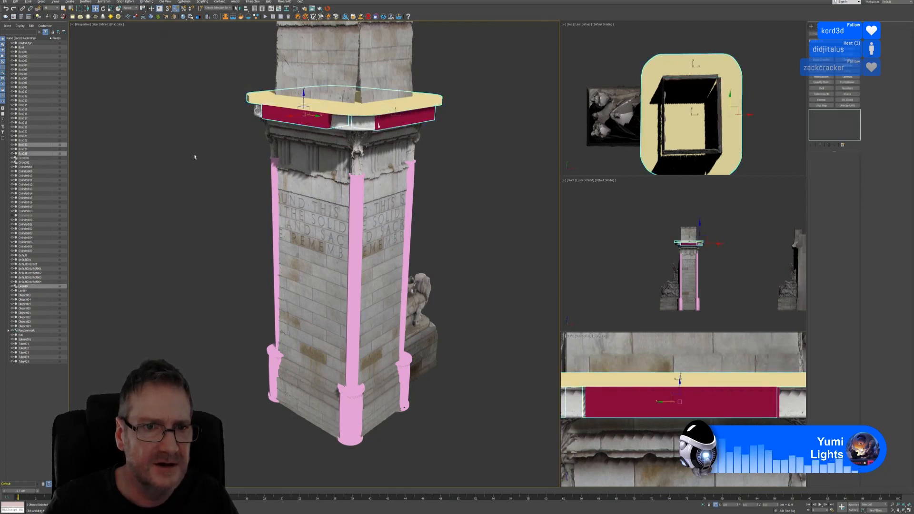
# Add the cornice boxes on the pillar's other two sides to the selection
pyautogui.keyDown('alt'); pyautogui.moveTo(195, 157); pyautogui.dragTo(265, 163, button='middle'); pyautogui.keyUp('alt')
pyautogui.keyDown('ctrl'); pyautogui.click(271, 130); pyautogui.keyUp('ctrl')
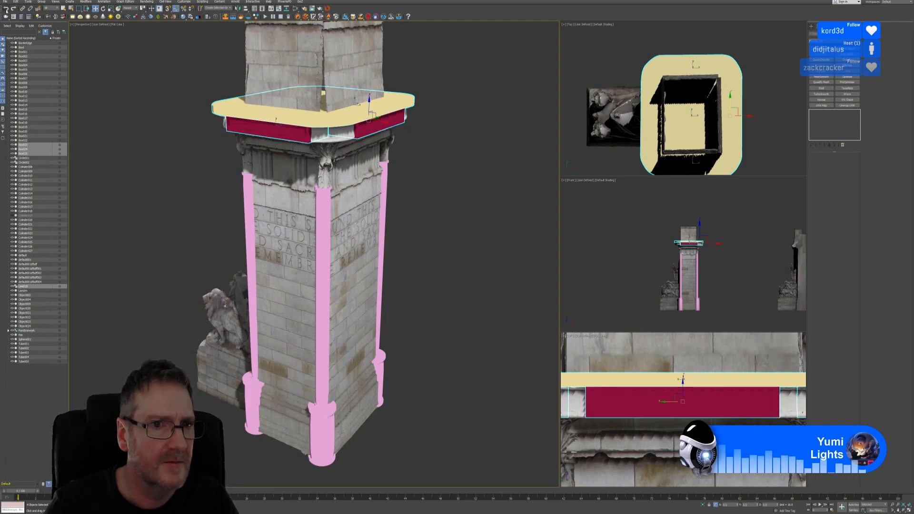
pyautogui.moveTo(276, 120); pyautogui.dragTo(277, 119)
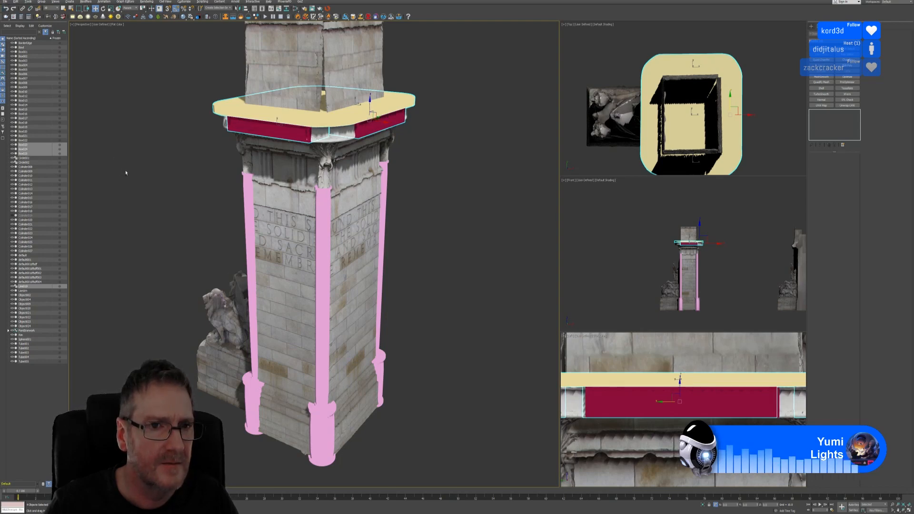
pyautogui.keyDown('alt'); pyautogui.moveTo(126, 172); pyautogui.dragTo(180, 167, button='middle'); pyautogui.keyUp('alt')
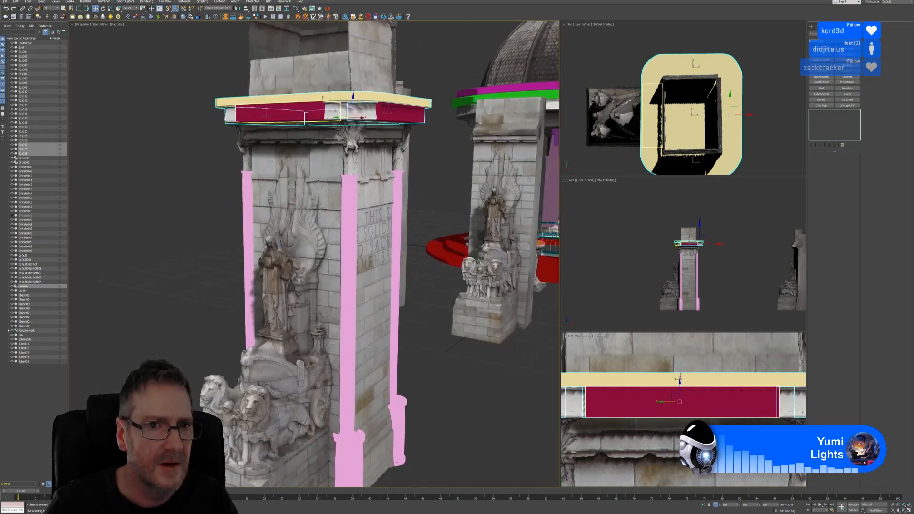
pyautogui.keyDown('ctrl'); pyautogui.click(308, 107); pyautogui.keyUp('ctrl')
pyautogui.keyDown('alt'); pyautogui.moveTo(115, 151); pyautogui.dragTo(157, 168, button='middle'); pyautogui.keyUp('alt')
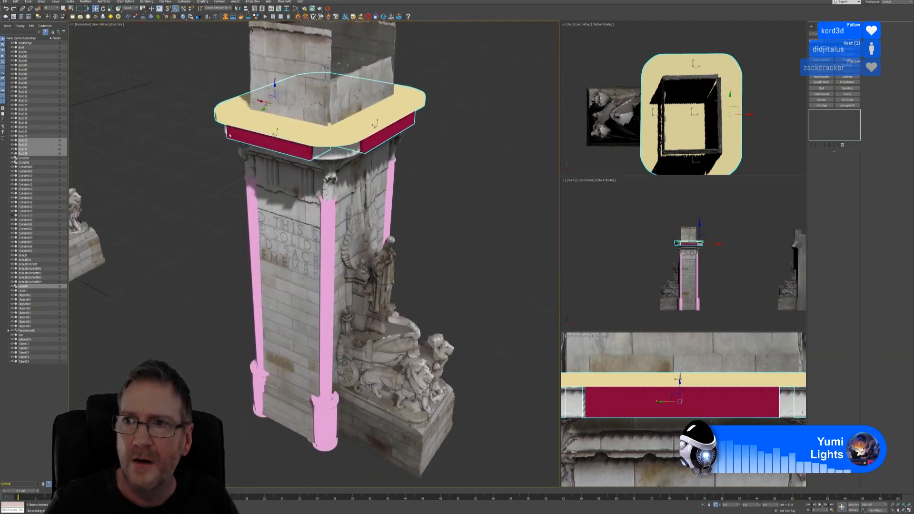
# Recolor the selected cornice slab and four side boxes dark red, then clear the selection
pyautogui.click(858, 34)
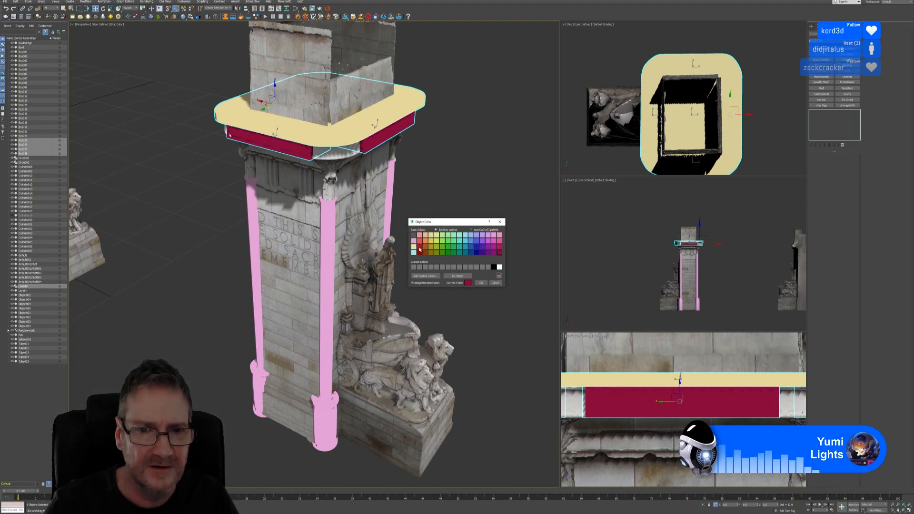
pyautogui.click(481, 283)
pyautogui.click(451, 227)
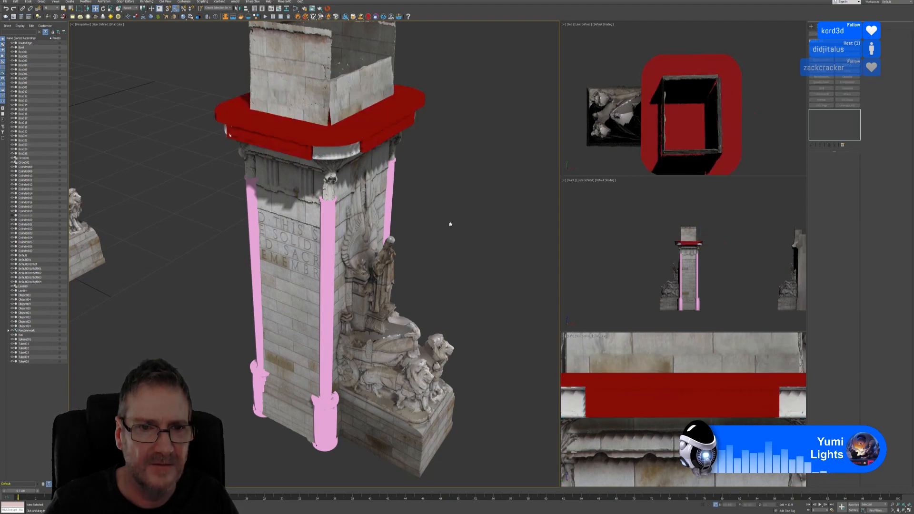
# Delete the vertices above the cornice slab from the scanned wall piece on the pillar's inscribed face opposite the dark back wall
pyautogui.keyDown('alt'); pyautogui.moveTo(451, 226); pyautogui.dragTo(433, 194, button='middle'); pyautogui.keyUp('alt')
pyautogui.scroll(-5, 428, 186)
pyautogui.keyDown('alt'); pyautogui.moveTo(437, 263); pyautogui.dragTo(400, 225, button='middle'); pyautogui.keyUp('alt')
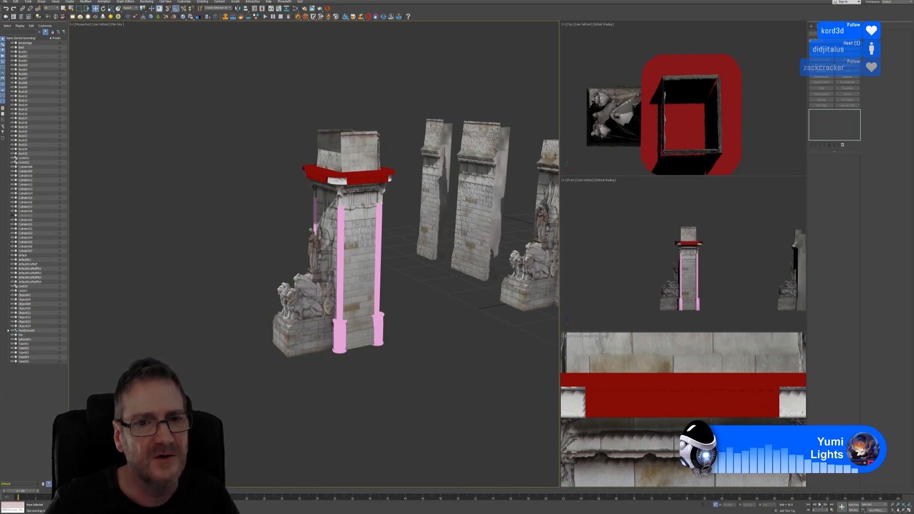
pyautogui.click(352, 216)
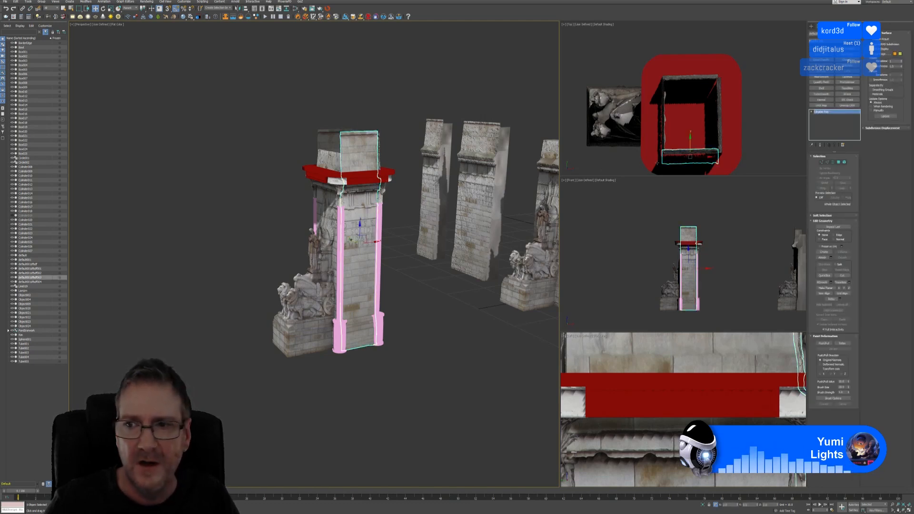
pyautogui.moveTo(724, 271); pyautogui.dragTo(716, 269, button='middle')
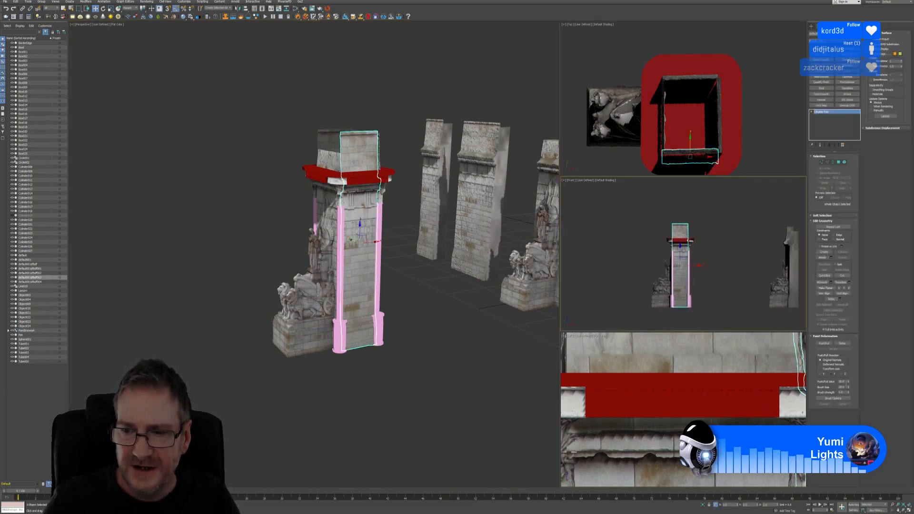
pyautogui.hotkey('alt', 'w')
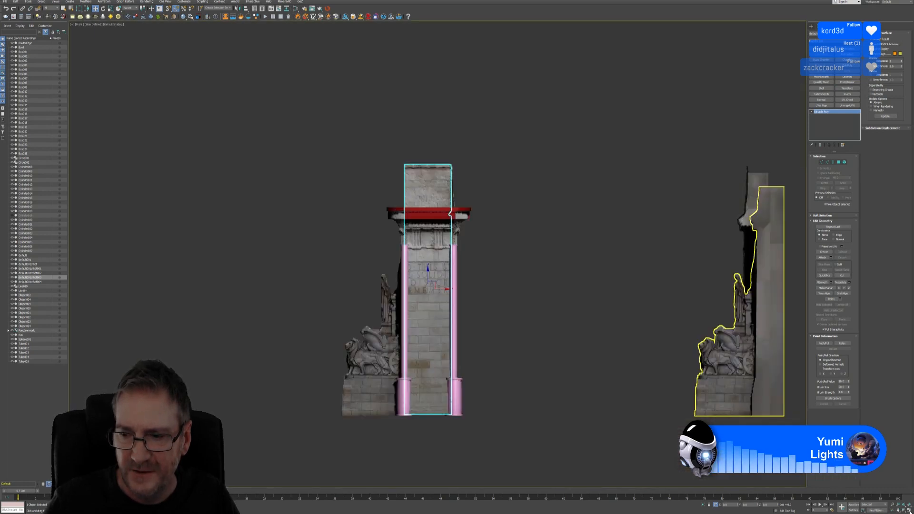
pyautogui.moveTo(539, 270); pyautogui.dragTo(547, 270, button='middle')
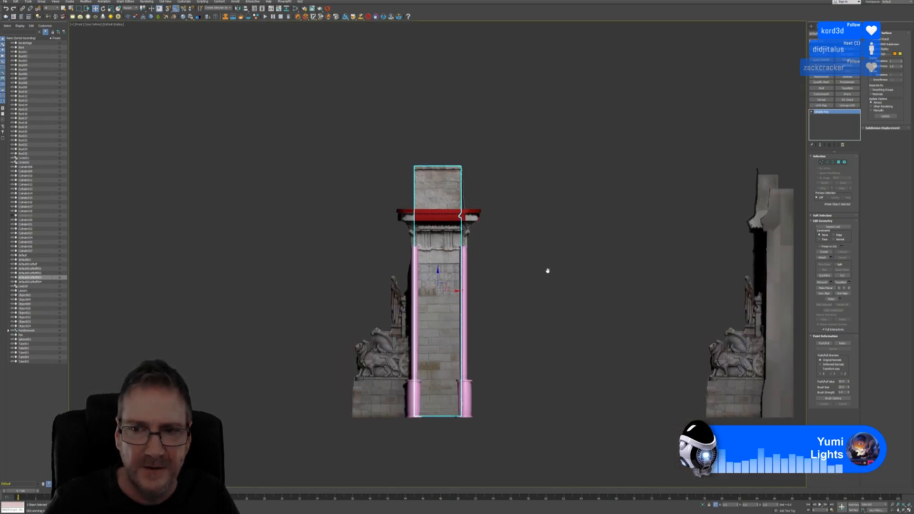
pyautogui.click(822, 162)
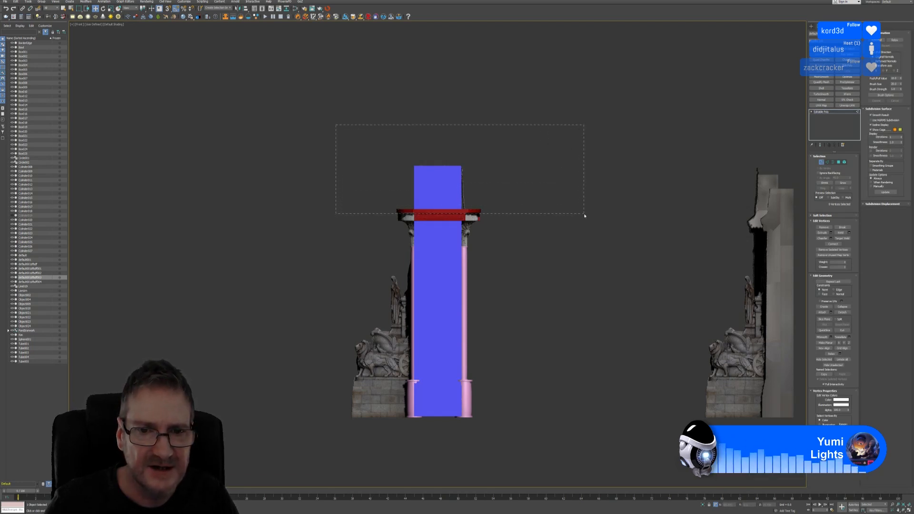
pyautogui.moveTo(588, 214); pyautogui.dragTo(588, 214)
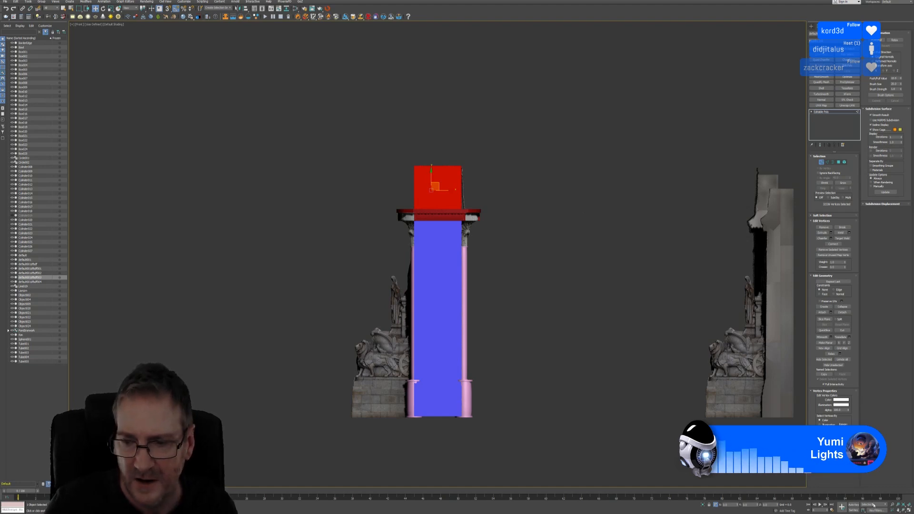
pyautogui.click(908, 509)
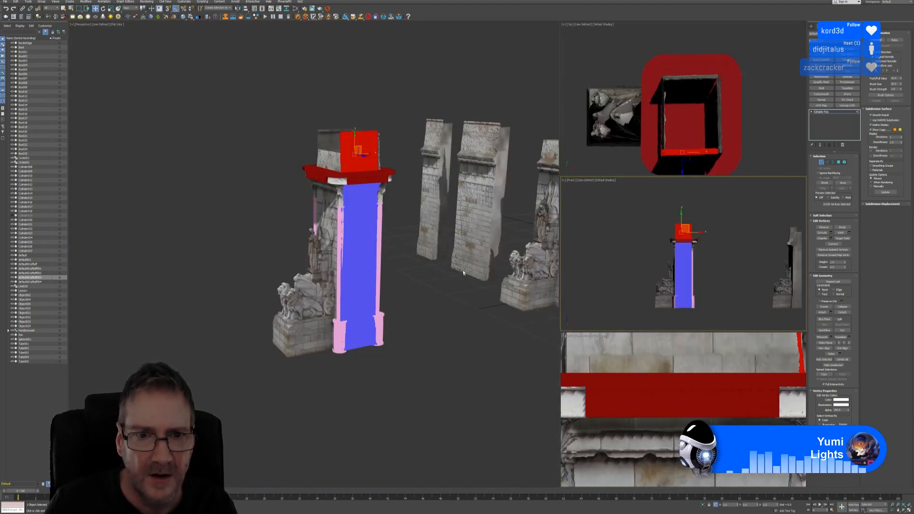
pyautogui.scroll(4, 387, 164)
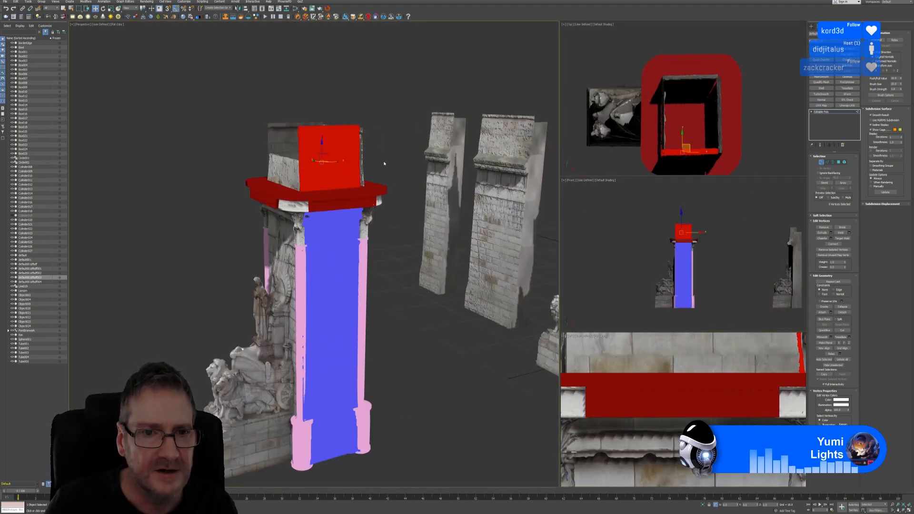
pyautogui.press('Delete')
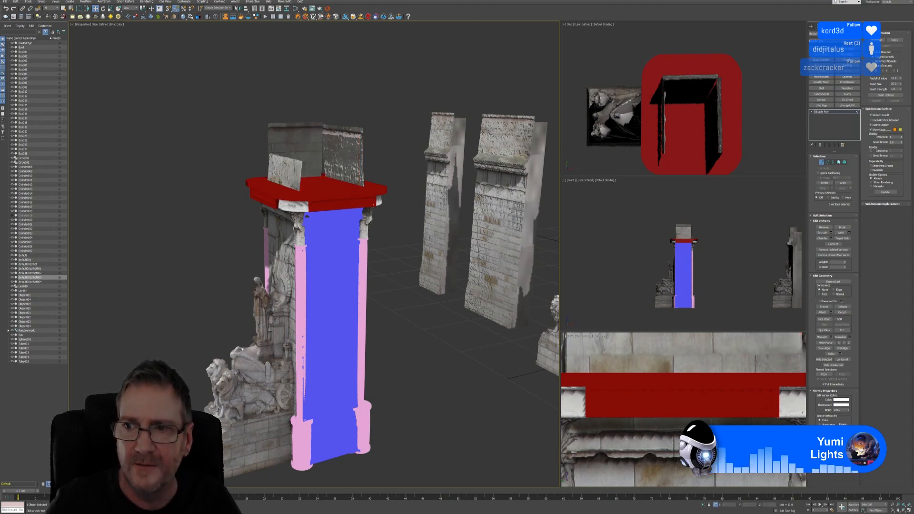
pyautogui.click(824, 163)
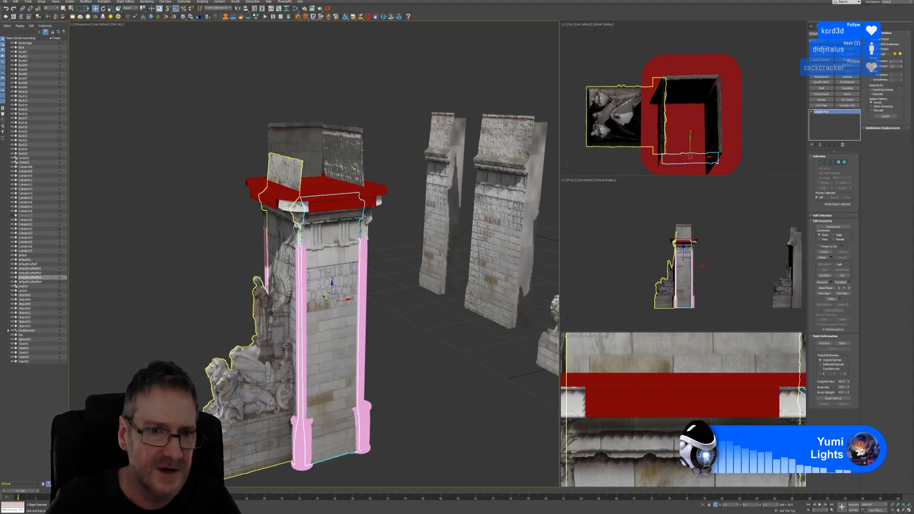
# Delete the vertices above the cornice slab from the scanned piece carrying the statue and lions
pyautogui.click(289, 176)
pyautogui.scroll(-8, 681, 393)
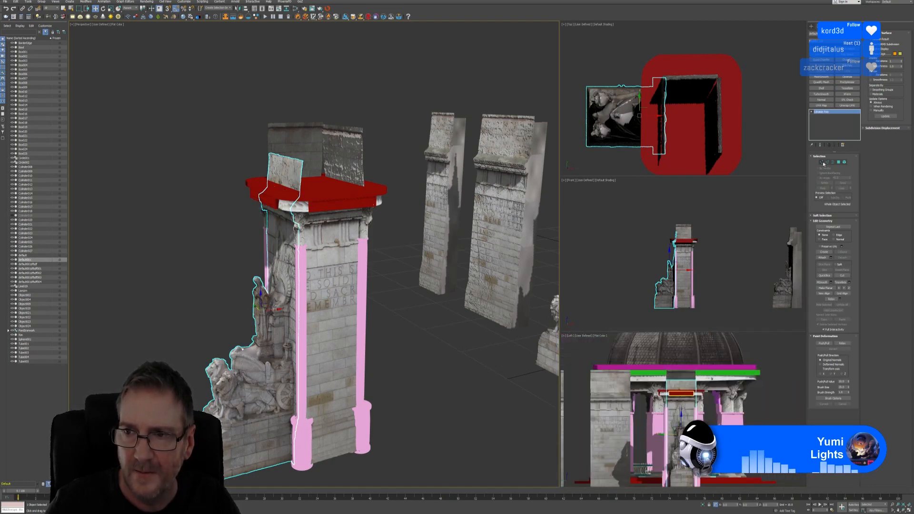
pyautogui.press('1')
pyautogui.hotkey('ctrl', 'a')
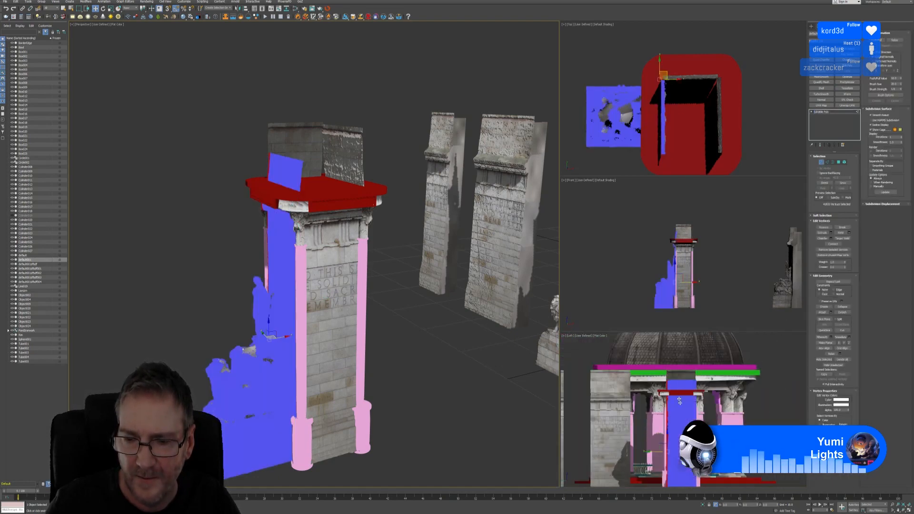
pyautogui.scroll(2, 679, 400)
pyautogui.moveTo(651, 344); pyautogui.dragTo(729, 388)
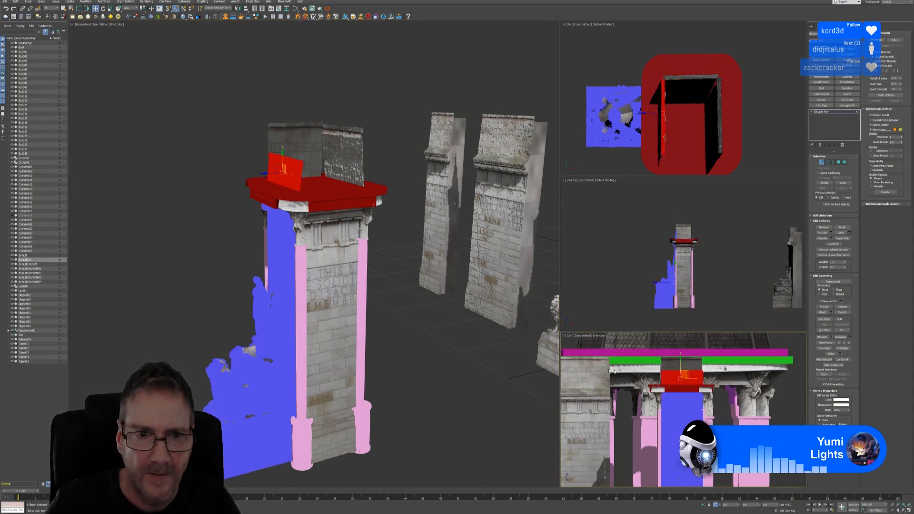
pyautogui.moveTo(398, 300); pyautogui.dragTo(412, 298, button='middle')
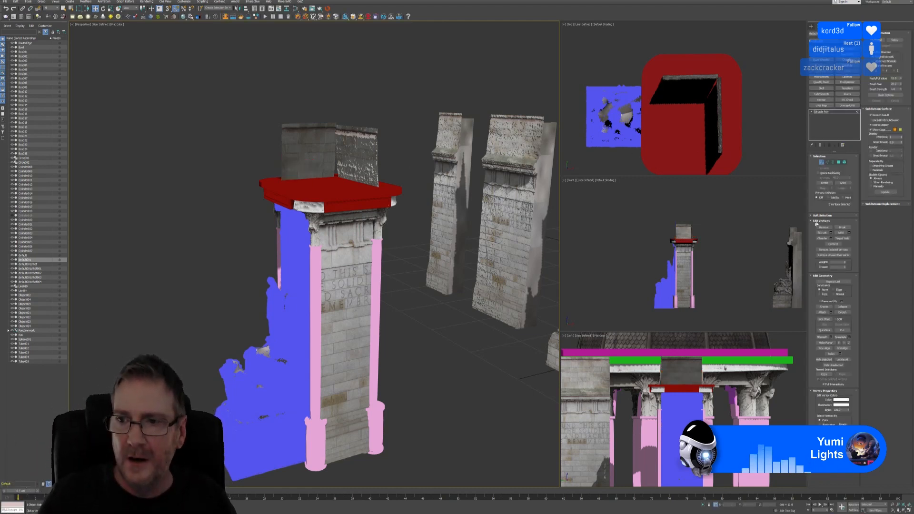
pyautogui.click(821, 162)
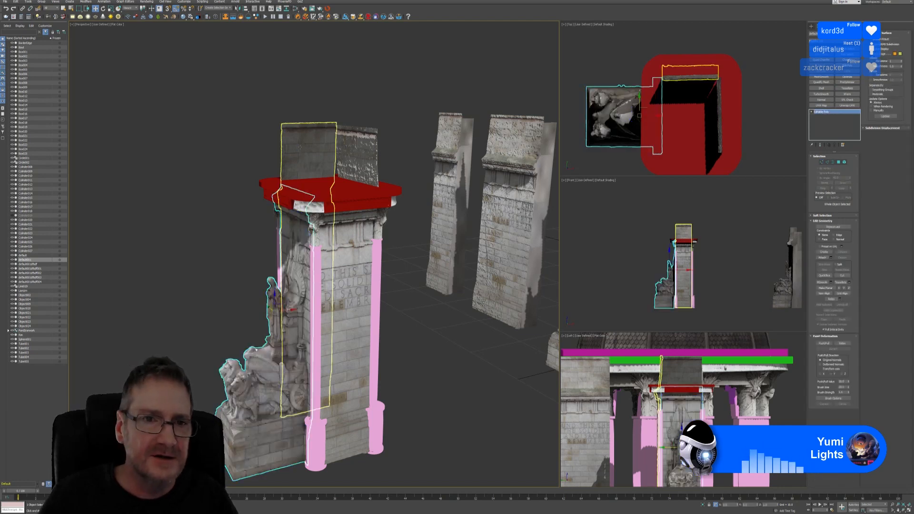
# Remove the part above the cornice slab from the scanned wall next to the statue side by deleting its upper vertices
pyautogui.click(316, 153)
pyautogui.click(821, 163)
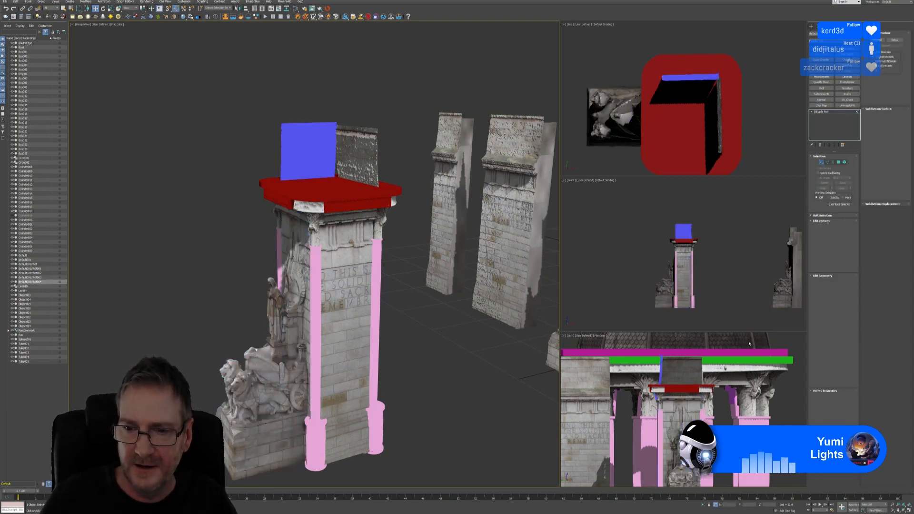
pyautogui.scroll(-2, 689, 393)
pyautogui.scroll(4, 688, 221)
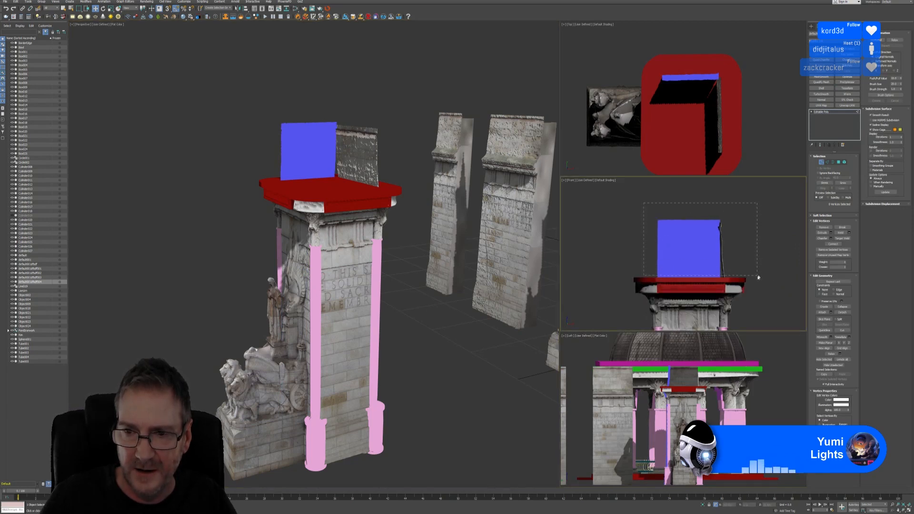
pyautogui.moveTo(756, 281); pyautogui.dragTo(756, 282)
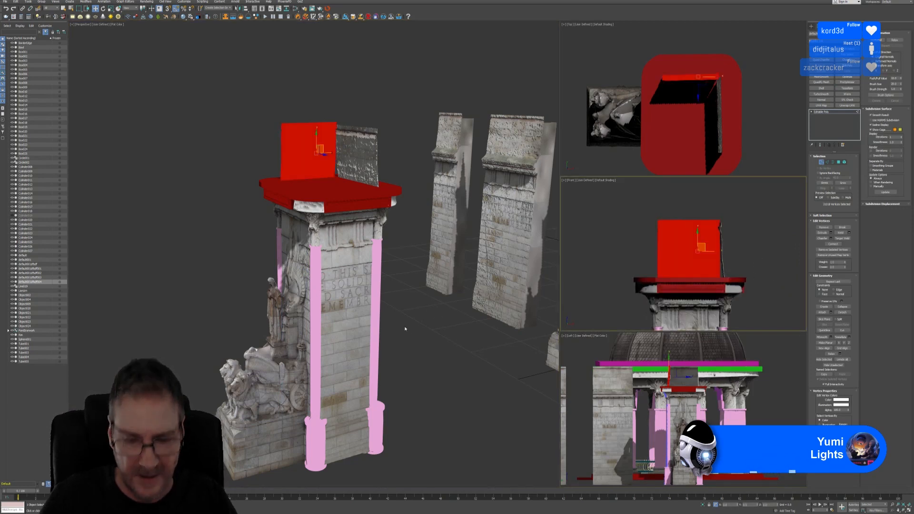
pyautogui.press('Delete')
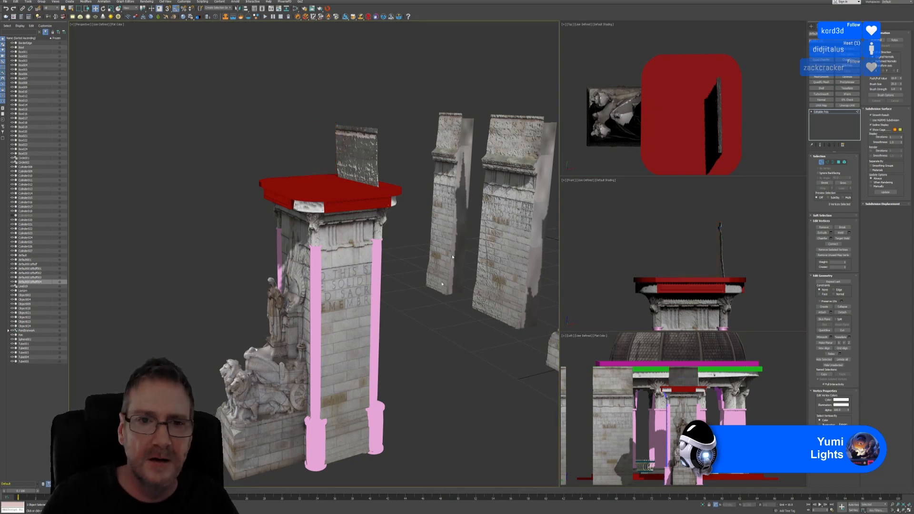
pyautogui.click(826, 162)
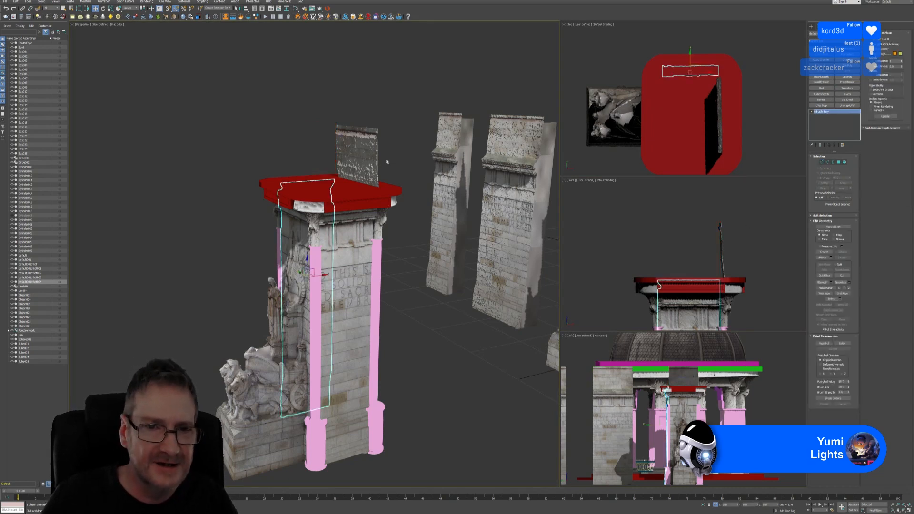
# Delete the vertices above the cornice slab from the last remaining scanned wall piece and deselect it
pyautogui.click(369, 155)
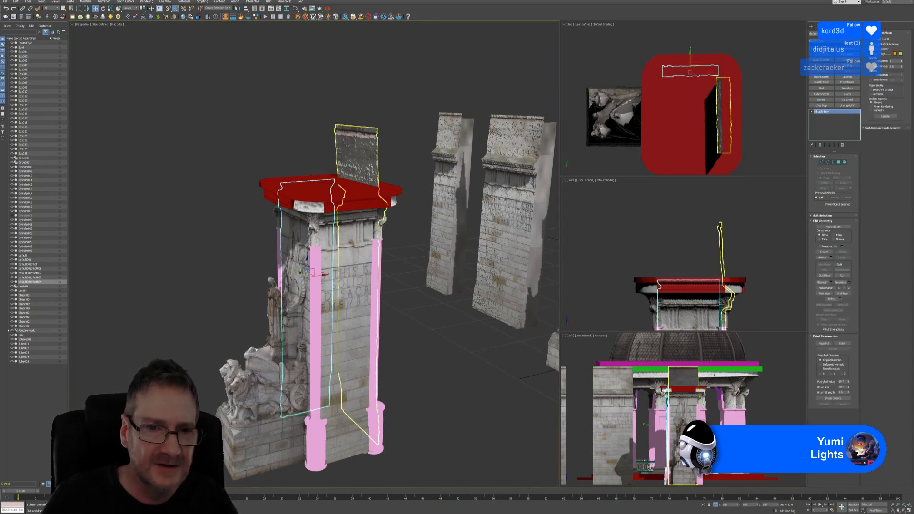
pyautogui.click(822, 162)
pyautogui.scroll(5, 696, 387)
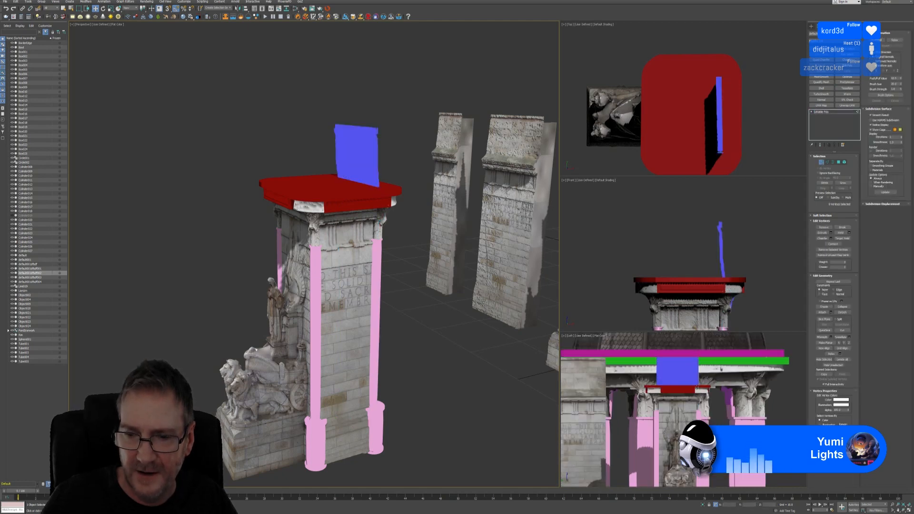
pyautogui.click(698, 385)
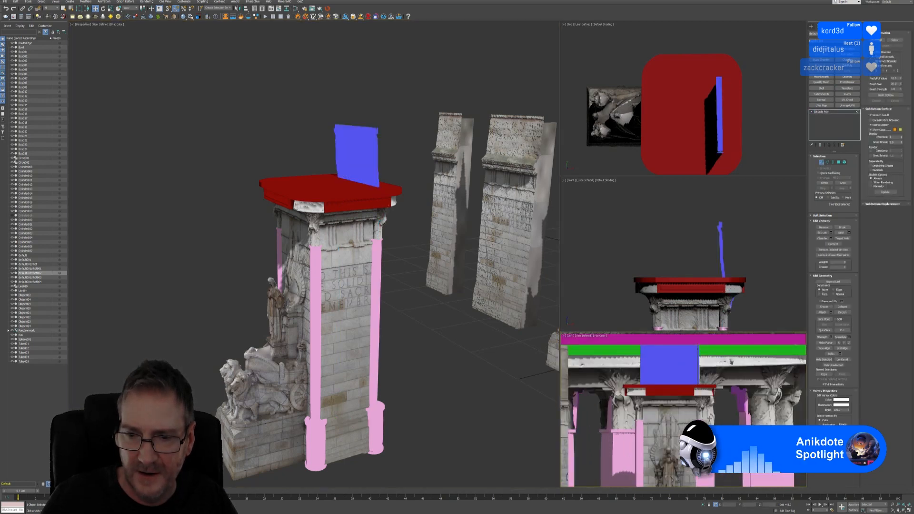
pyautogui.moveTo(704, 375); pyautogui.dragTo(718, 408, button='middle')
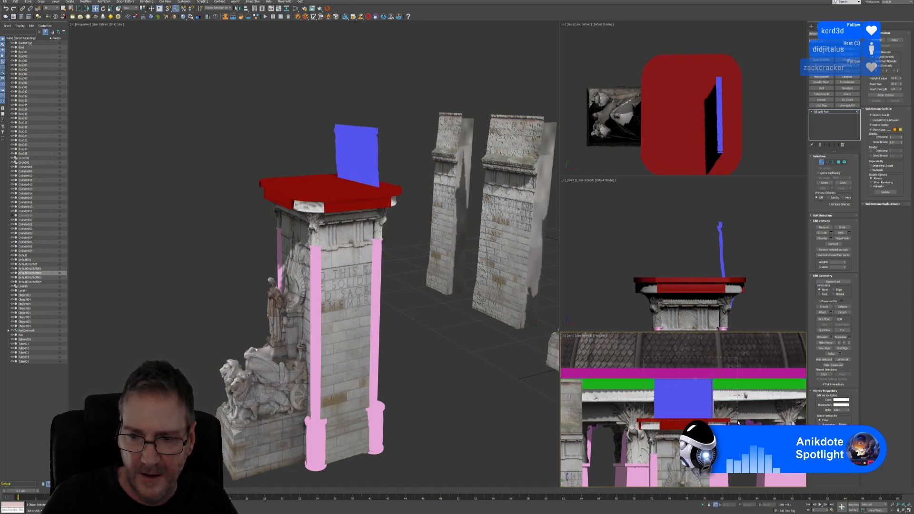
pyautogui.hotkey('ctrl', 'a')
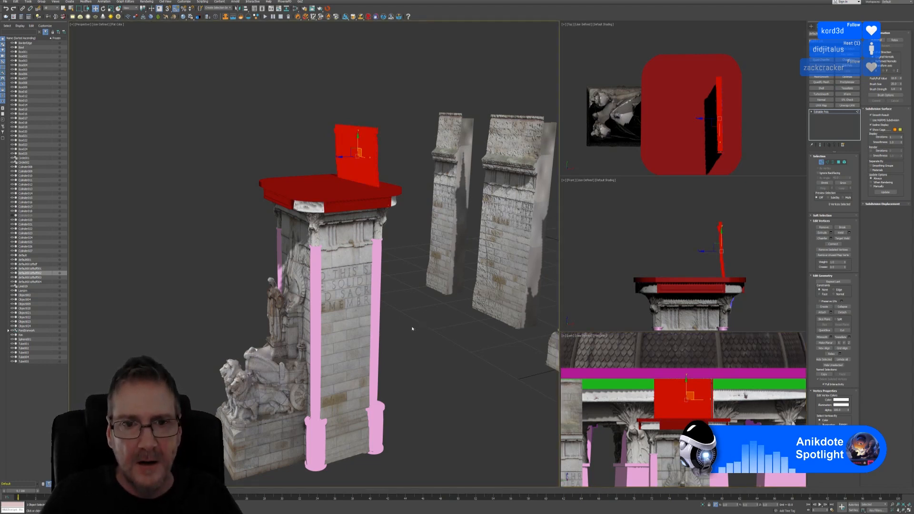
pyautogui.press('Delete')
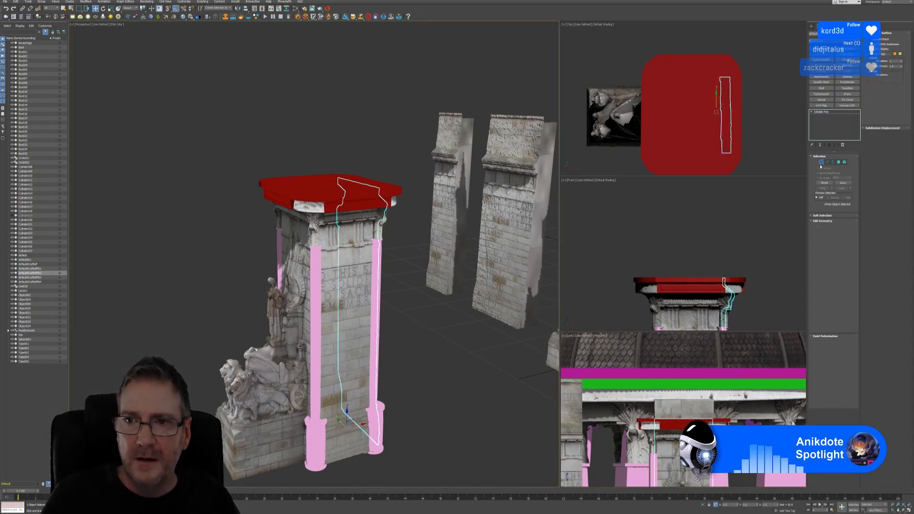
pyautogui.click(426, 357)
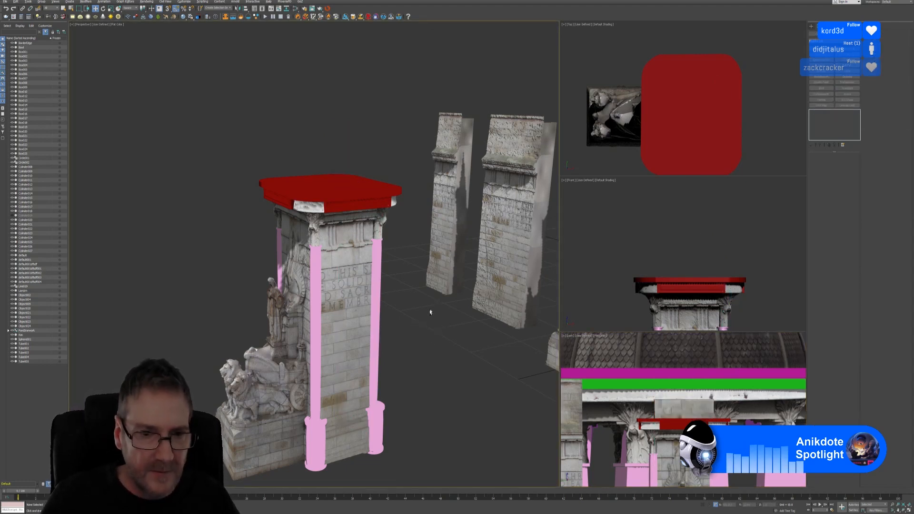
# Reduce the Bend modifier's angle on the corner capital so its curve flattens beneath the slab's rounded corner
pyautogui.keyDown('alt'); pyautogui.moveTo(430, 313); pyautogui.dragTo(507, 306, button='middle'); pyautogui.keyUp('alt')
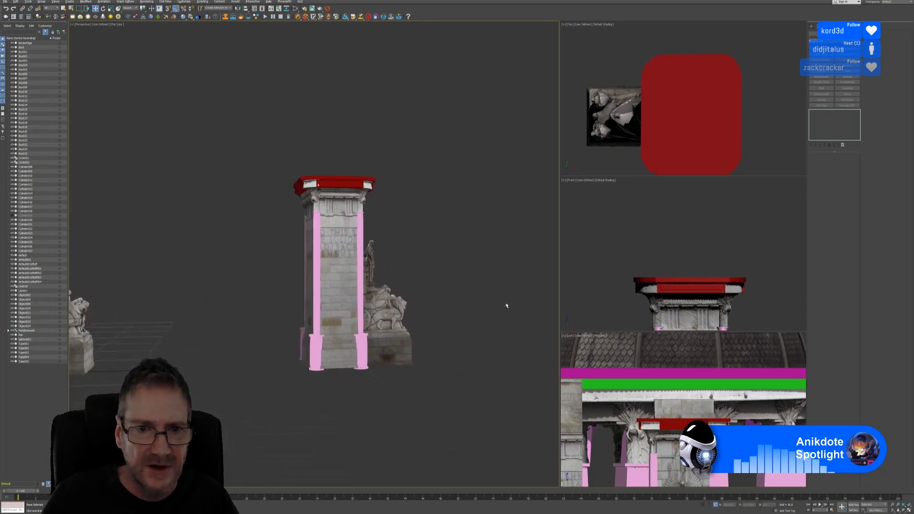
pyautogui.scroll(2, 507, 306)
pyautogui.scroll(6, 307, 170)
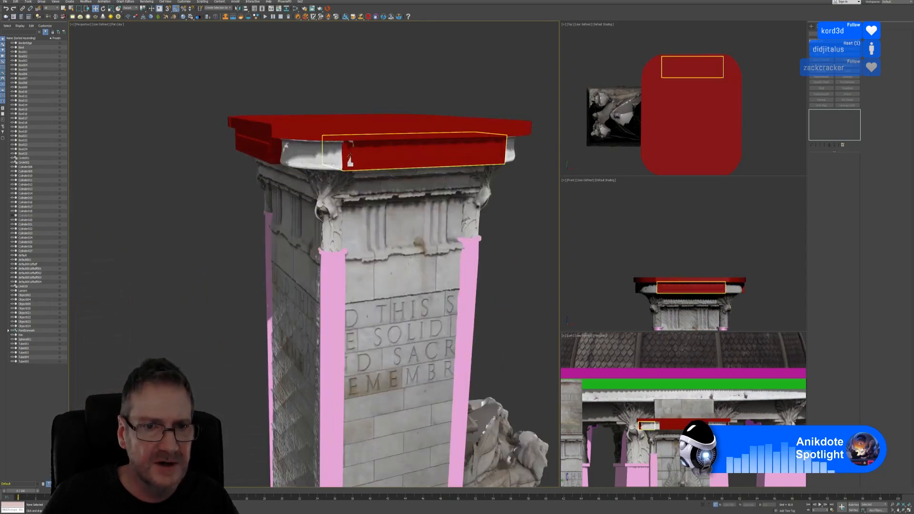
pyautogui.keyDown('alt'); pyautogui.moveTo(350, 159); pyautogui.dragTo(345, 111, button='middle'); pyautogui.keyUp('alt')
pyautogui.keyDown('alt'); pyautogui.moveTo(324, 221); pyautogui.dragTo(372, 200, button='middle'); pyautogui.keyUp('alt')
pyautogui.moveTo(264, 203); pyautogui.dragTo(429, 185, button='middle')
pyautogui.moveTo(447, 149); pyautogui.dragTo(378, 178, button='middle')
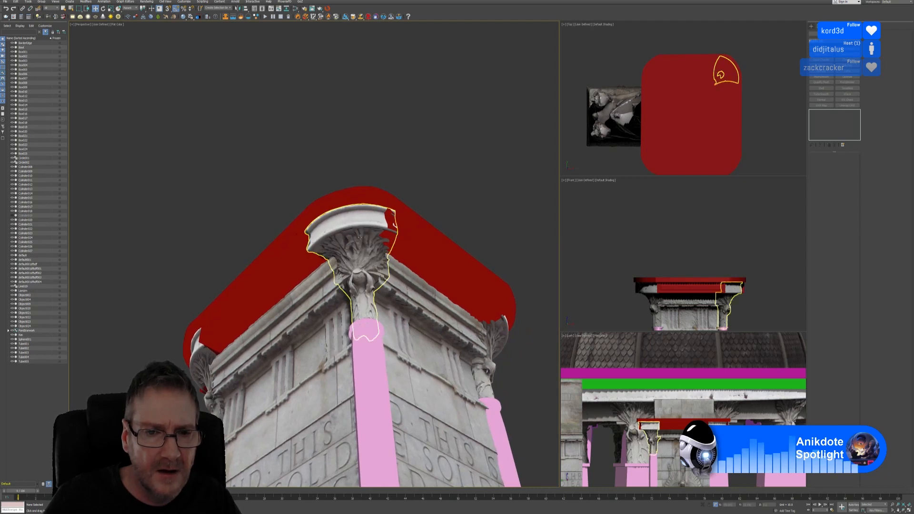
pyautogui.click(357, 245)
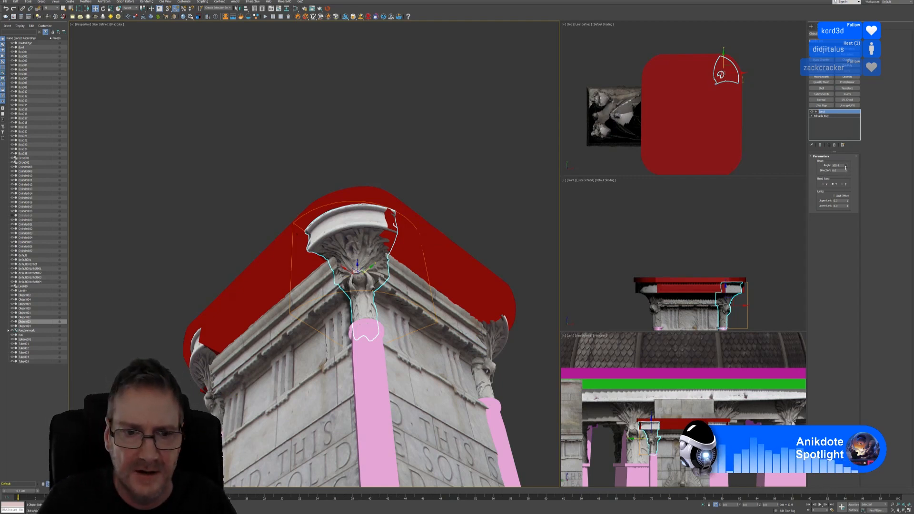
pyautogui.moveTo(848, 167); pyautogui.dragTo(857, 190)
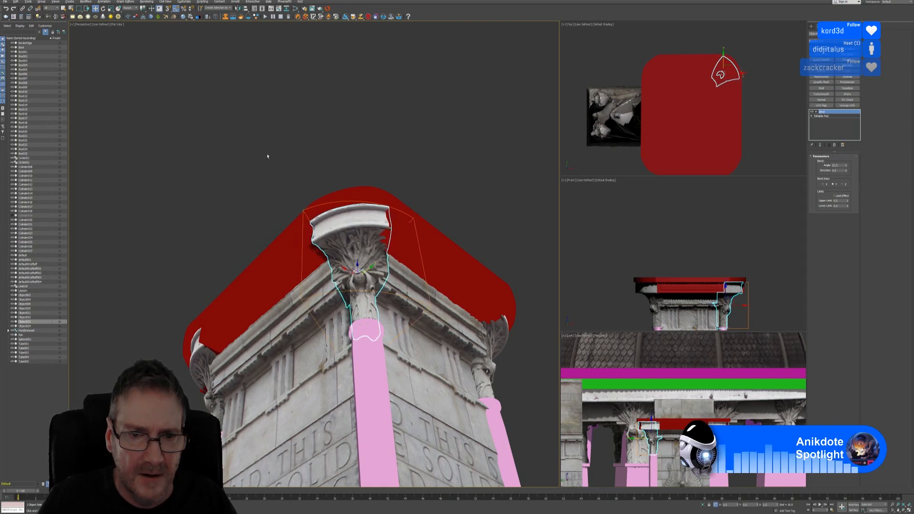
# Undo the last Bend angle reduction on the corner capital beneath the slab
pyautogui.keyDown('alt'); pyautogui.moveTo(268, 156); pyautogui.dragTo(281, 137, button='middle'); pyautogui.keyUp('alt')
pyautogui.keyDown('alt'); pyautogui.moveTo(377, 162); pyautogui.dragTo(356, 178, button='middle'); pyautogui.keyUp('alt')
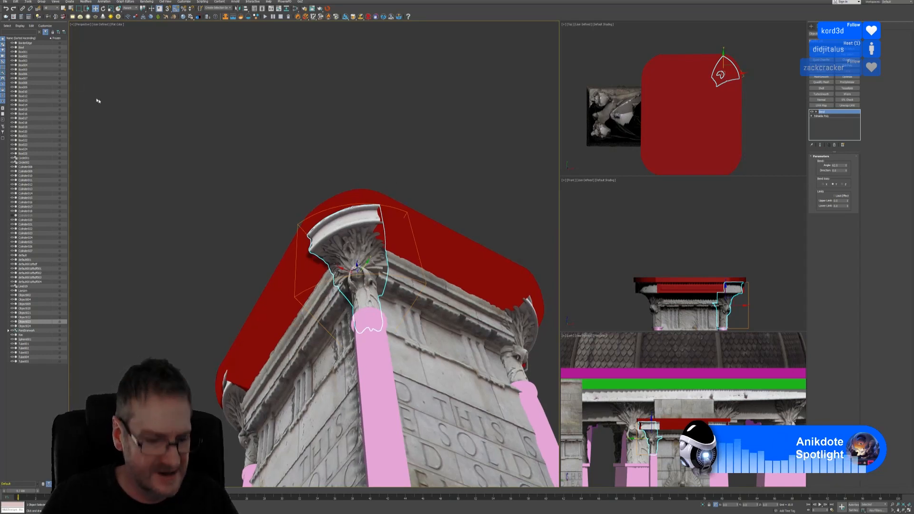
pyautogui.hotkey('ctrl', 'z')
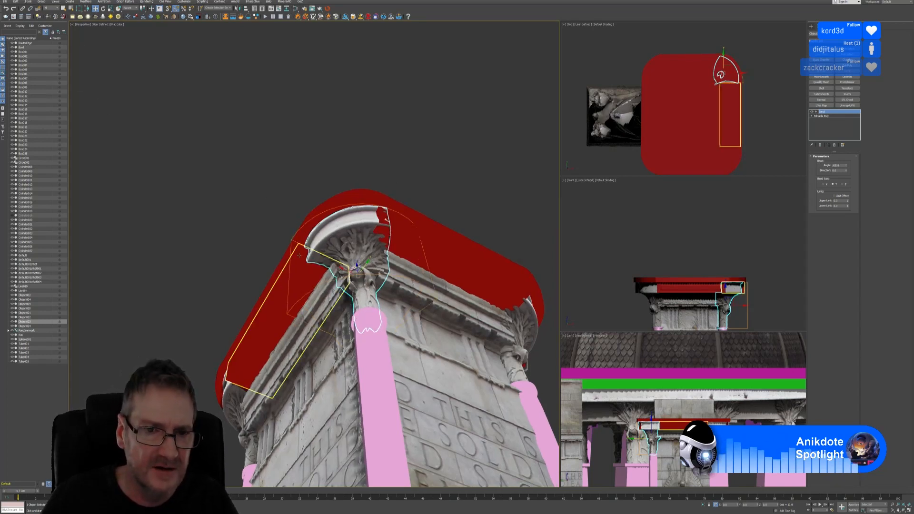
# Nudge the corner capital slightly outward along X beneath the slab's rounded corner
pyautogui.keyDown('alt'); pyautogui.moveTo(390, 169); pyautogui.dragTo(393, 159, button='middle'); pyautogui.keyUp('alt')
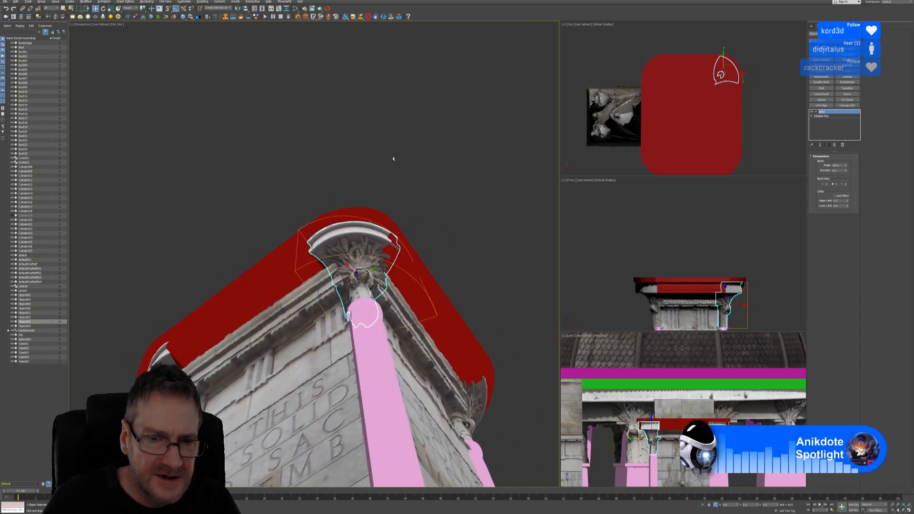
pyautogui.keyDown('alt'); pyautogui.moveTo(380, 256); pyautogui.dragTo(371, 254, button='middle'); pyautogui.keyUp('alt')
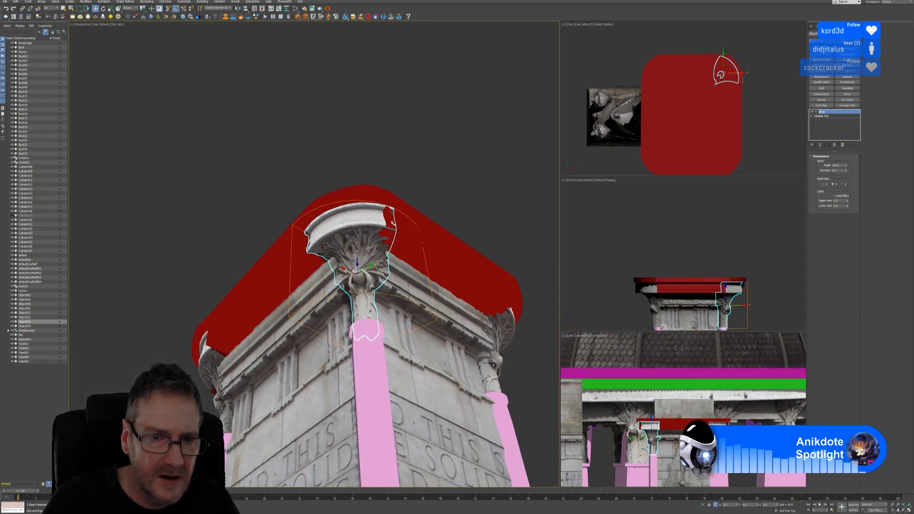
pyautogui.moveTo(345, 271); pyautogui.dragTo(368, 263)
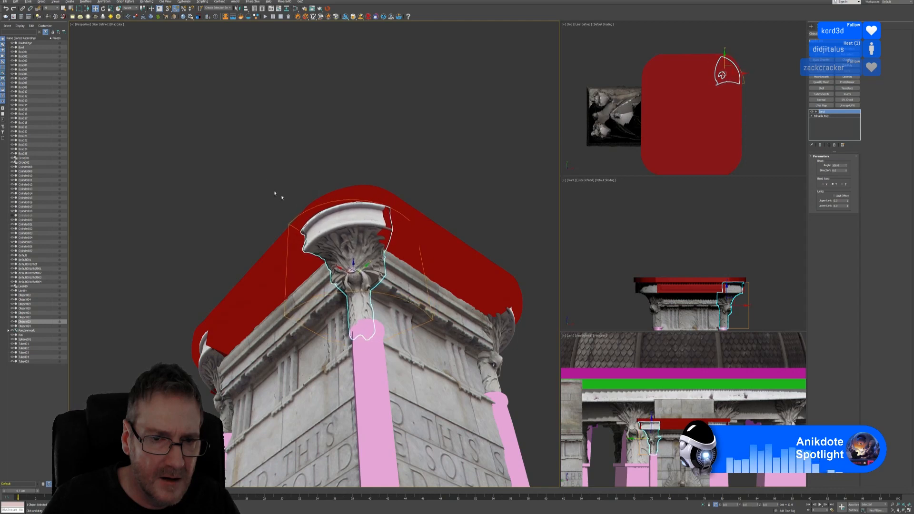
# Select the capital at the neighbouring corner and nudge it slightly outward to align with the slab's rounded edge
pyautogui.moveTo(275, 193)
pyautogui.keyDown('alt'); pyautogui.mouseDown(button='middle')
pyautogui.moveTo(290, 167)
pyautogui.moveTo(259, 190)
pyautogui.moveTo(256, 211)
pyautogui.moveTo(276, 205)
pyautogui.moveTo(267, 190)
pyautogui.moveTo(286, 200)
pyautogui.mouseUp(button='middle'); pyautogui.keyUp('alt')
pyautogui.moveTo(186, 170); pyautogui.dragTo(326, 152, button='middle')
pyautogui.click(305, 246)
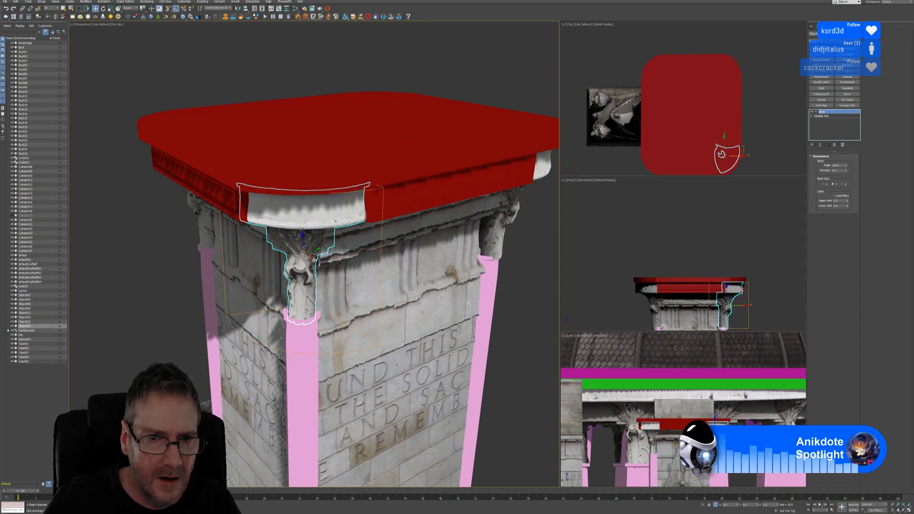
pyautogui.keyDown('alt'); pyautogui.moveTo(315, 260); pyautogui.dragTo(354, 274, button='middle'); pyautogui.keyUp('alt')
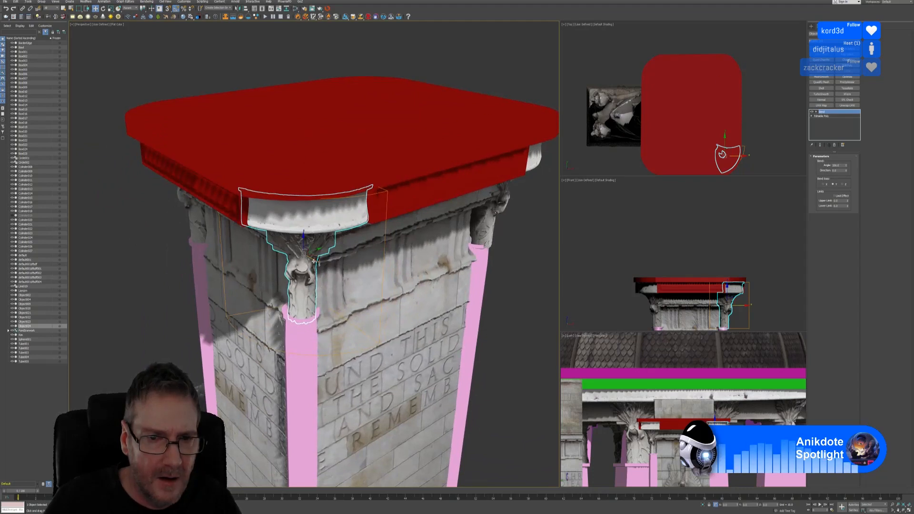
pyautogui.moveTo(314, 261); pyautogui.dragTo(315, 261)
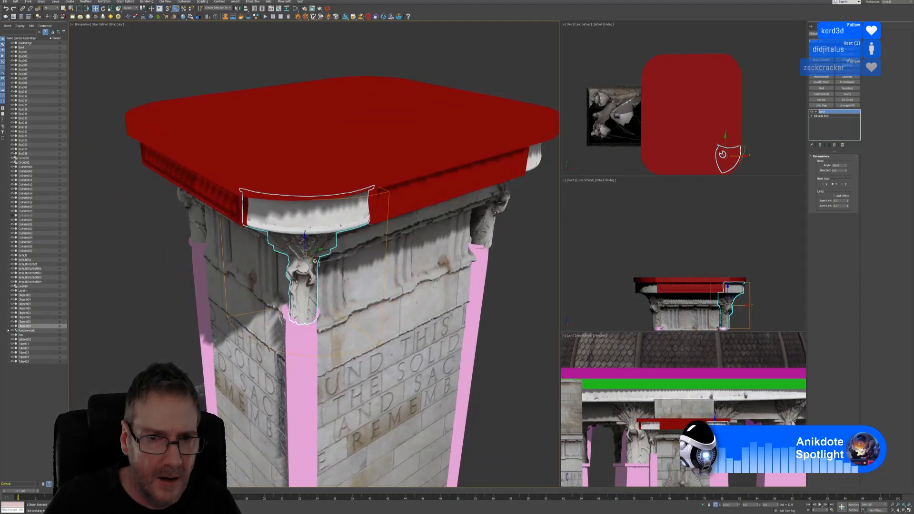
# Select the corner column shaft together with its base, shift both slightly outward beneath the capital, and deselect them
pyautogui.keyDown('alt'); pyautogui.moveTo(316, 262); pyautogui.dragTo(323, 292, button='middle'); pyautogui.keyUp('alt')
pyautogui.click(298, 293)
pyautogui.scroll(-3, 369, 345)
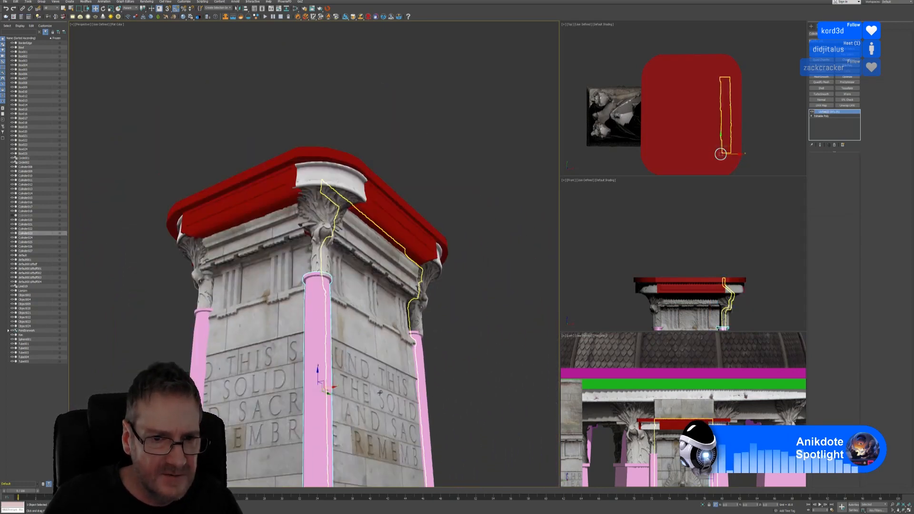
pyautogui.moveTo(370, 355); pyautogui.dragTo(375, 216, button='middle')
pyautogui.scroll(-2, 373, 256)
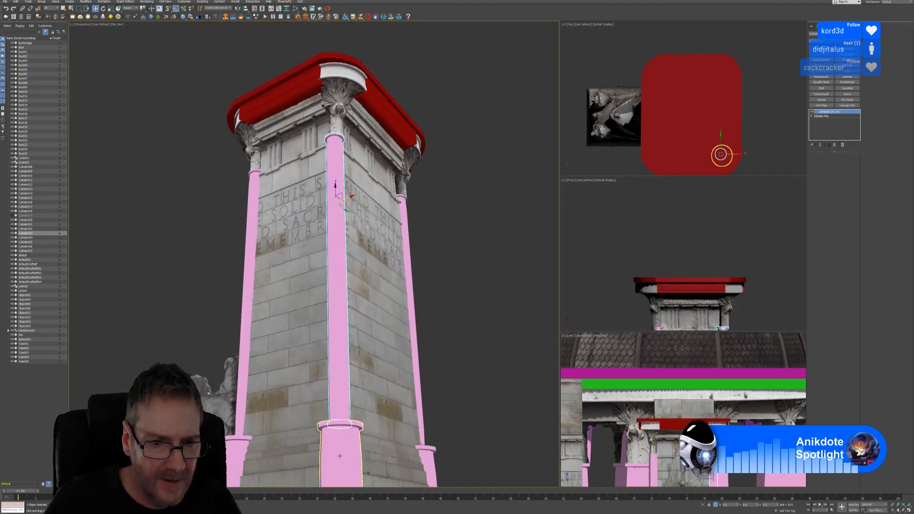
pyautogui.scroll(-1, 341, 474)
pyautogui.scroll(4, 372, 252)
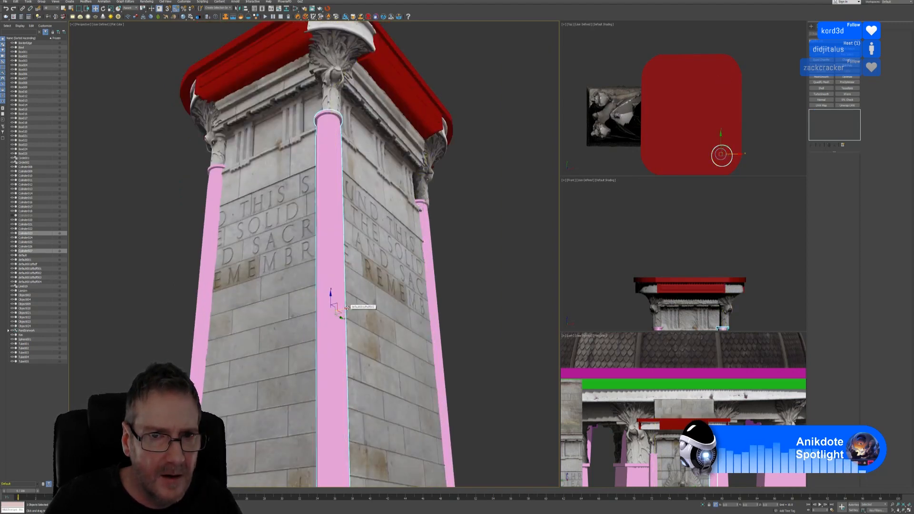
pyautogui.moveTo(350, 308); pyautogui.dragTo(350, 307)
pyautogui.keyDown('alt'); pyautogui.moveTo(372, 245); pyautogui.dragTo(372, 267, button='middle'); pyautogui.keyUp('alt')
pyautogui.scroll(-5, 376, 272)
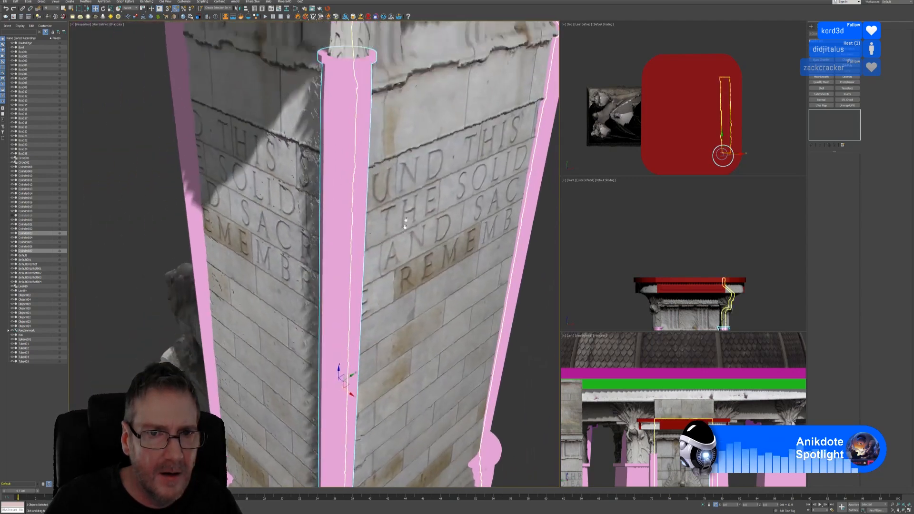
pyautogui.scroll(-5, 396, 295)
pyautogui.keyDown('alt'); pyautogui.moveTo(396, 295); pyautogui.dragTo(514, 252, button='middle'); pyautogui.keyUp('alt')
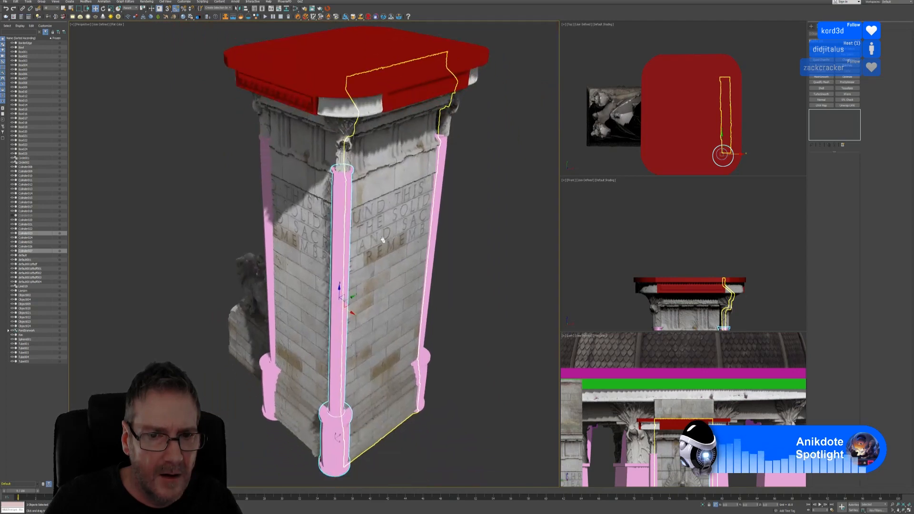
pyautogui.click(493, 249)
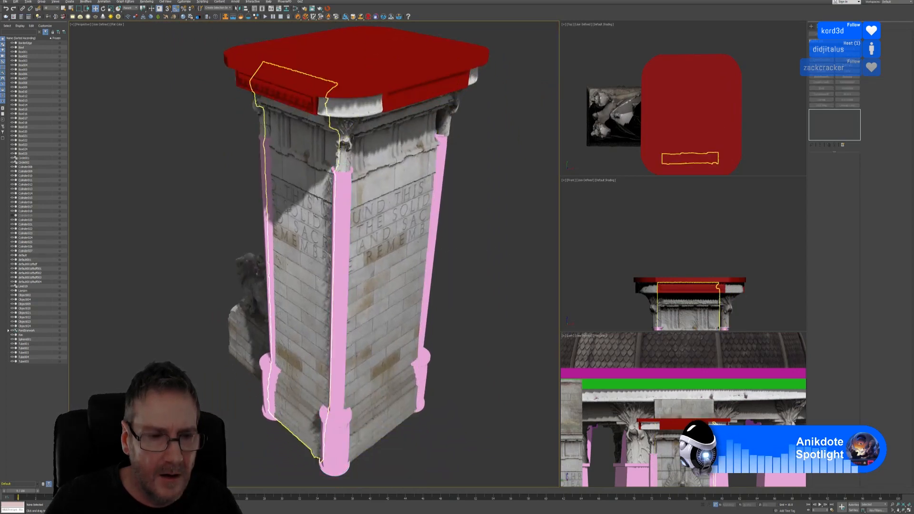
# Examine the rebuilt pillar's cornice, capitals and columns from several sides and compare it with the other scanned pillars and the domed temple
pyautogui.moveTo(272, 210)
pyautogui.keyDown('alt'); pyautogui.mouseDown(button='middle')
pyautogui.moveTo(333, 143)
pyautogui.moveTo(388, 129)
pyautogui.moveTo(400, 177)
pyautogui.mouseUp(button='middle'); pyautogui.keyUp('alt')
pyautogui.scroll(6, 381, 164)
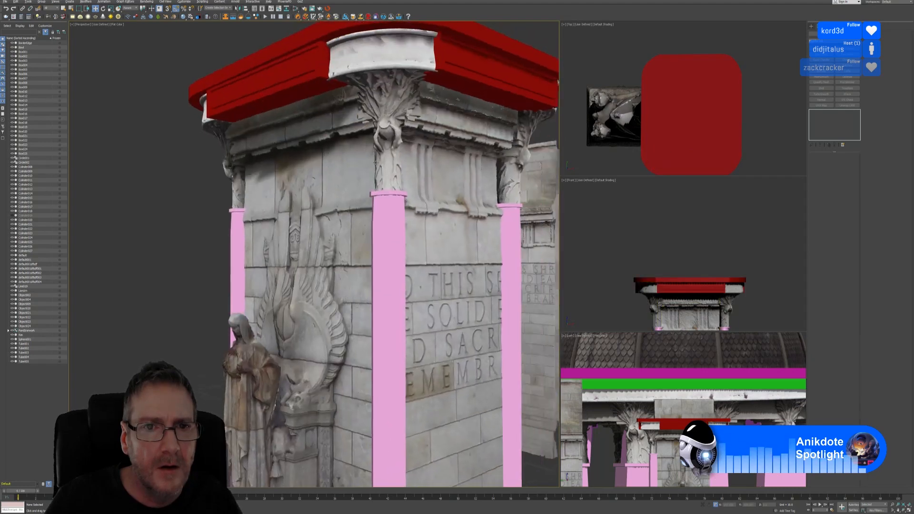
pyautogui.scroll(-5, 380, 163)
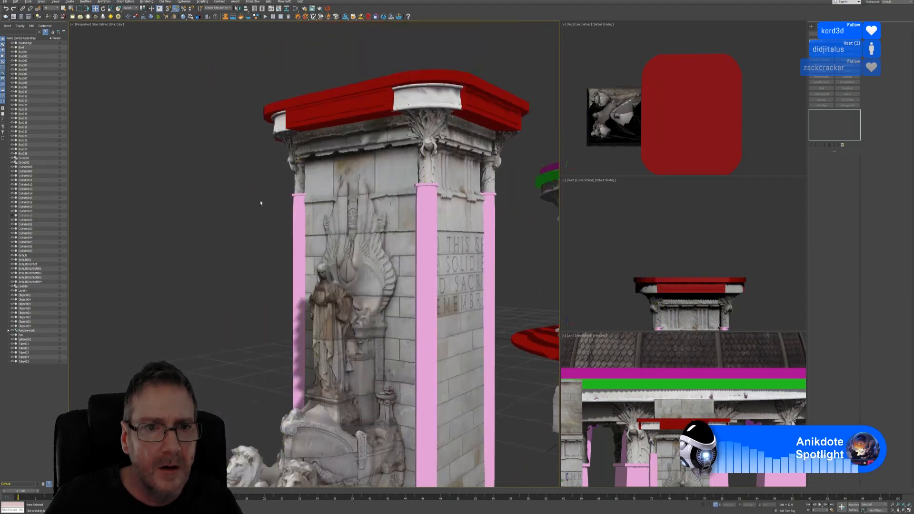
pyautogui.moveTo(262, 202)
pyautogui.keyDown('alt'); pyautogui.mouseDown(button='middle')
pyautogui.moveTo(310, 193)
pyautogui.moveTo(301, 205)
pyautogui.mouseUp(button='middle'); pyautogui.keyUp('alt')
pyautogui.scroll(-3, 300, 206)
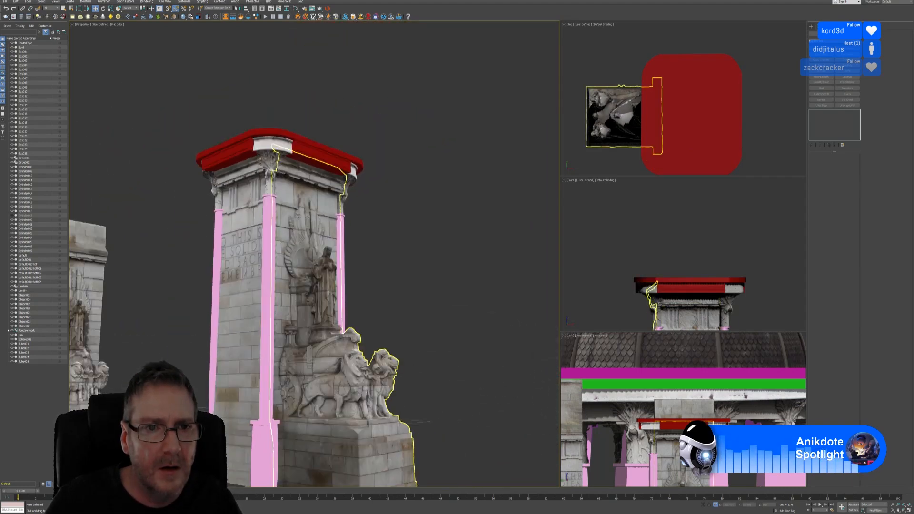
pyautogui.keyDown('alt'); pyautogui.moveTo(398, 204); pyautogui.dragTo(454, 349, button='middle'); pyautogui.keyUp('alt')
pyautogui.scroll(-4, 400, 191)
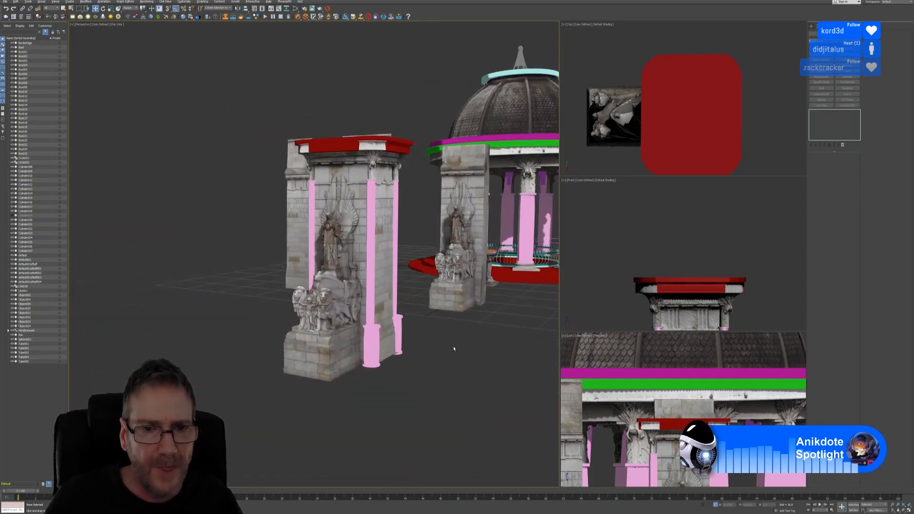
pyautogui.keyDown('alt'); pyautogui.moveTo(401, 267); pyautogui.dragTo(352, 315, button='middle'); pyautogui.keyUp('alt')
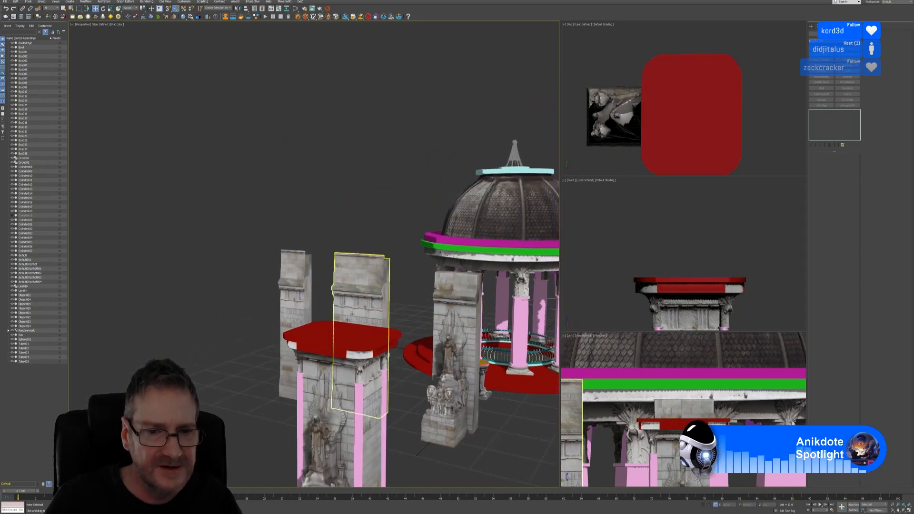
pyautogui.keyDown('alt'); pyautogui.moveTo(402, 377); pyautogui.dragTo(396, 307, button='middle'); pyautogui.keyUp('alt')
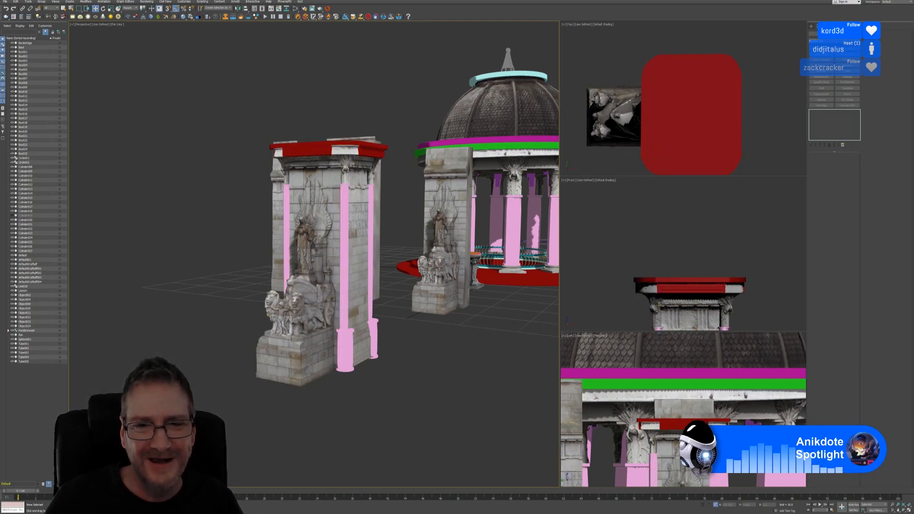
pyautogui.moveTo(487, 292); pyautogui.dragTo(463, 304, button='middle')
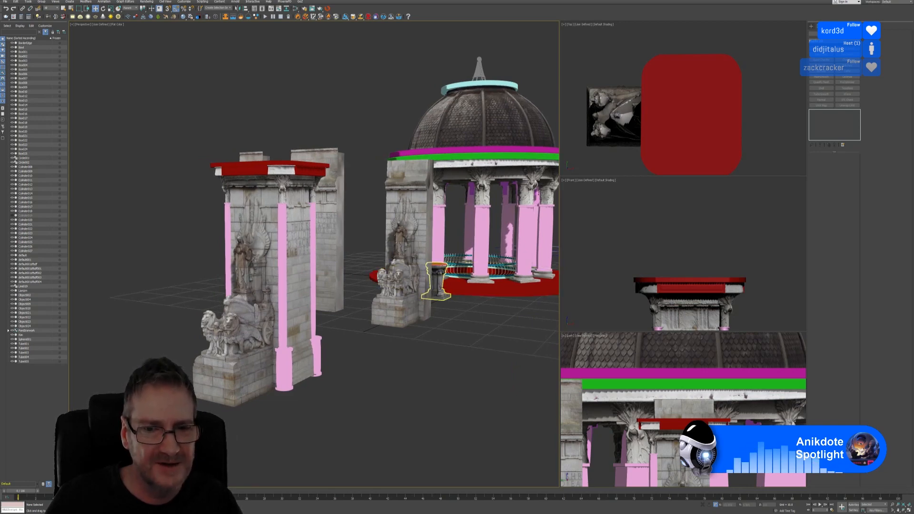
# Select the stone urn pedestal beside the temple and examine its shape and scale within the whole monument
pyautogui.click(436, 280)
pyautogui.press('z')
pyautogui.scroll(2, 469, 268)
pyautogui.scroll(-1, 477, 265)
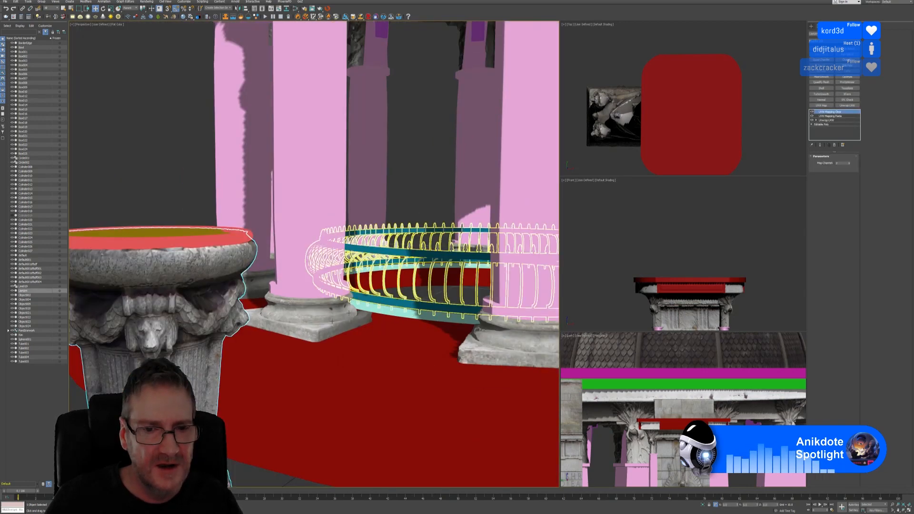
pyautogui.scroll(-2, 309, 334)
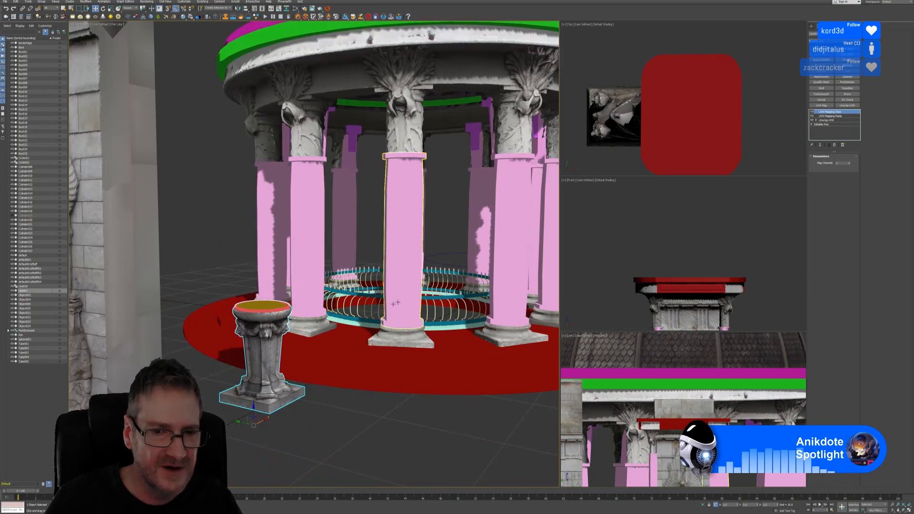
pyautogui.scroll(-3, 272, 393)
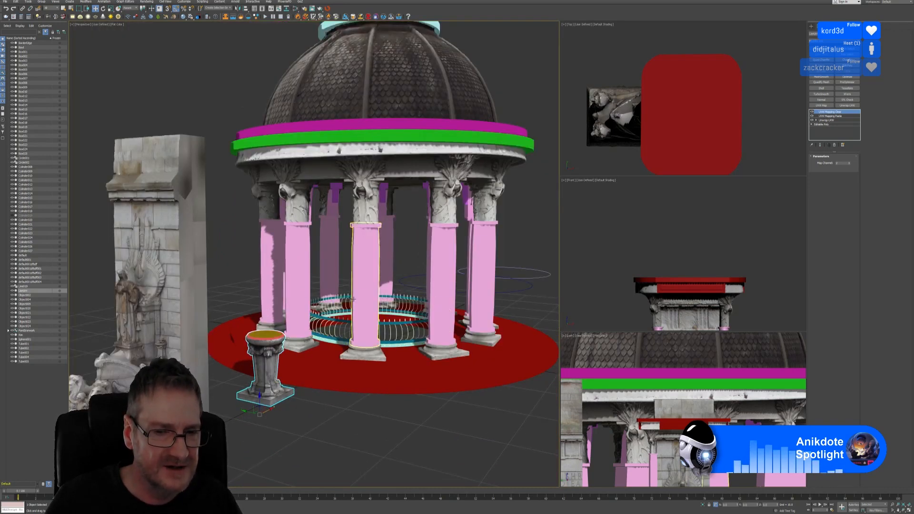
pyautogui.scroll(-5, 429, 285)
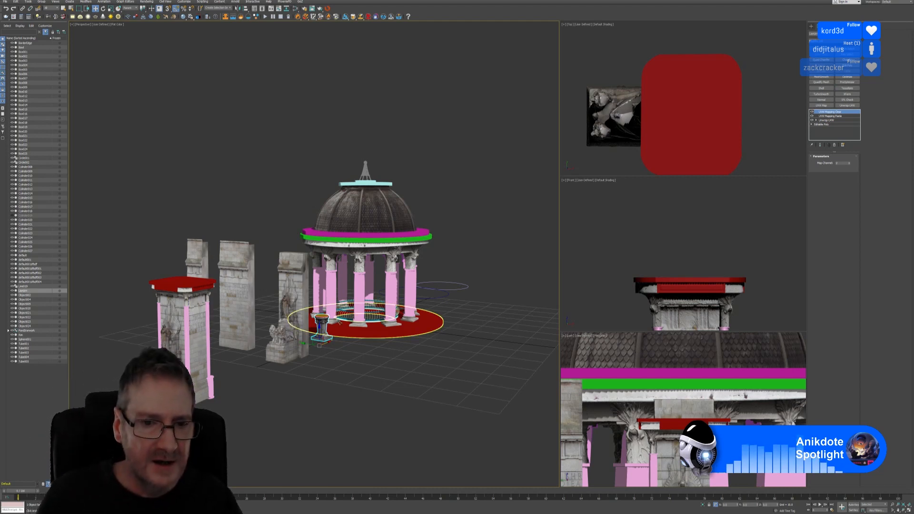
# Select all the parts of the stone urn pedestal together in the front view
pyautogui.scroll(-6, 652, 231)
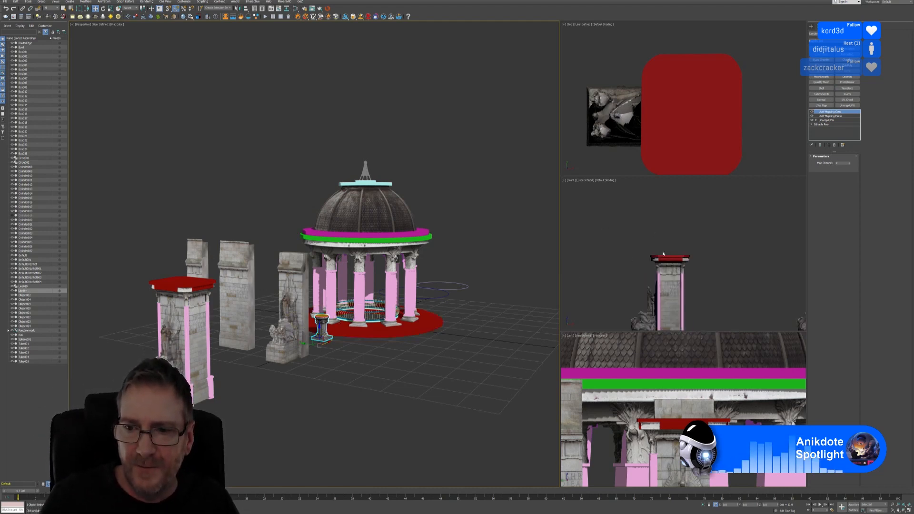
pyautogui.scroll(5, 723, 275)
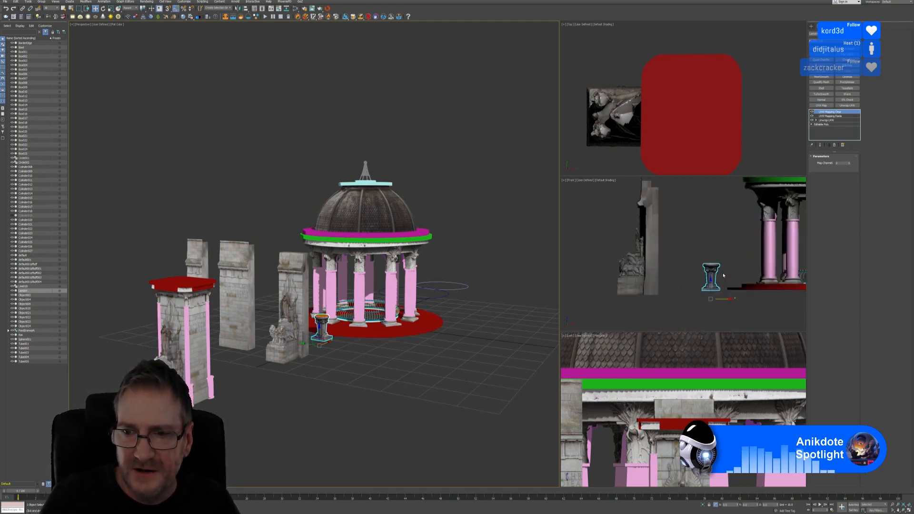
pyautogui.scroll(2, 723, 273)
pyautogui.moveTo(729, 324); pyautogui.dragTo(730, 323)
pyautogui.click(741, 261)
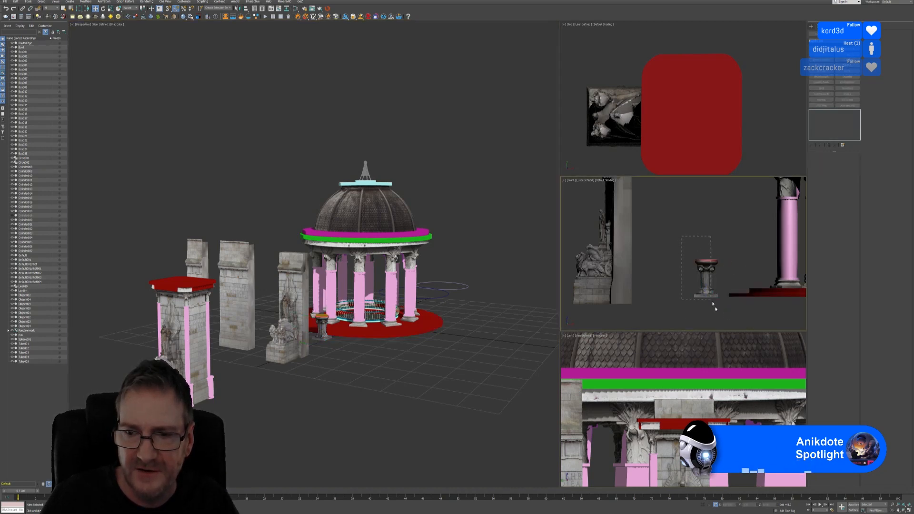
pyautogui.moveTo(690, 244); pyautogui.dragTo(716, 313)
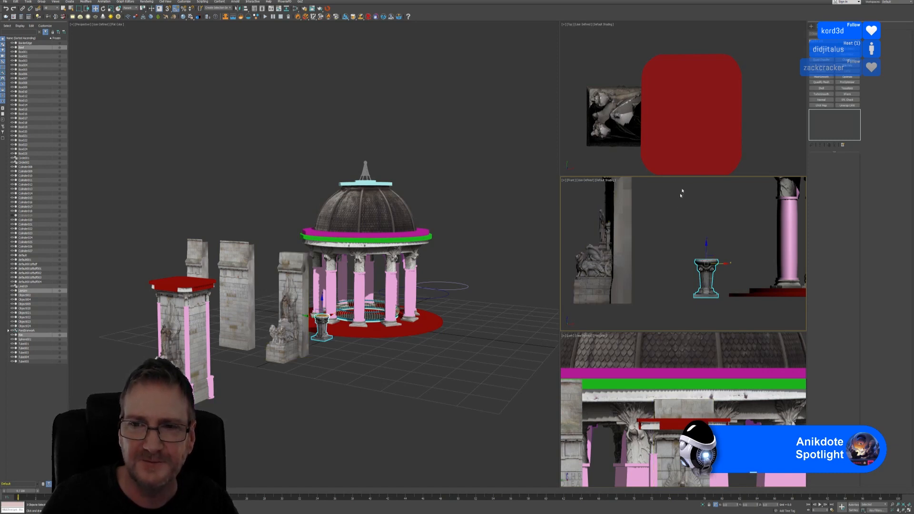
# Clone the urn pedestal along X as a copy centred on the pillar's red slab in the top view
pyautogui.scroll(-8, 716, 123)
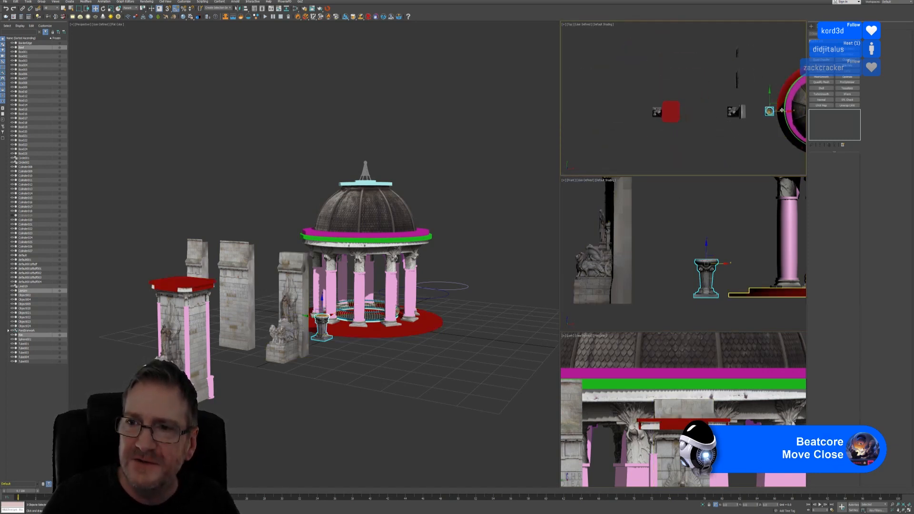
pyautogui.keyDown('shift'); pyautogui.moveTo(772, 122); pyautogui.dragTo(684, 121); pyautogui.keyUp('shift')
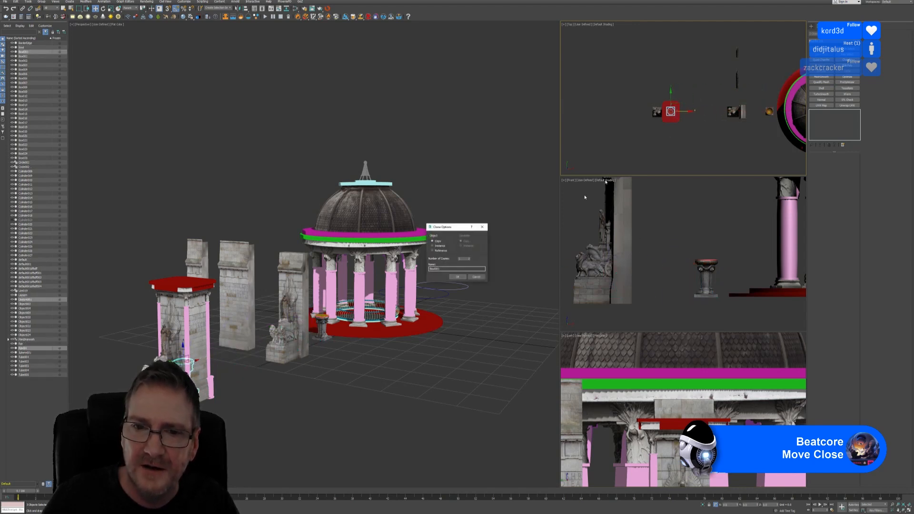
pyautogui.click(458, 276)
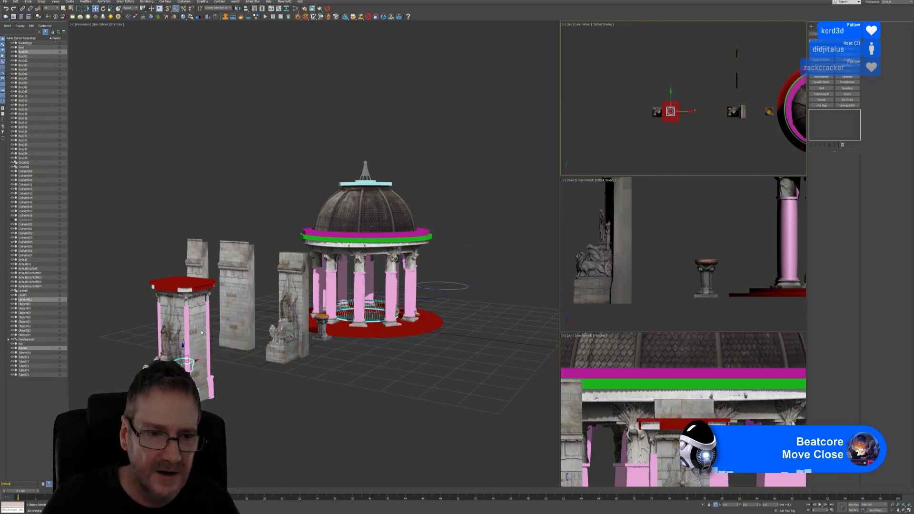
# Raise the copied urn pedestal vertically until it stands on top of the pillar's red cornice slab
pyautogui.moveTo(459, 279); pyautogui.dragTo(467, 281, button='middle')
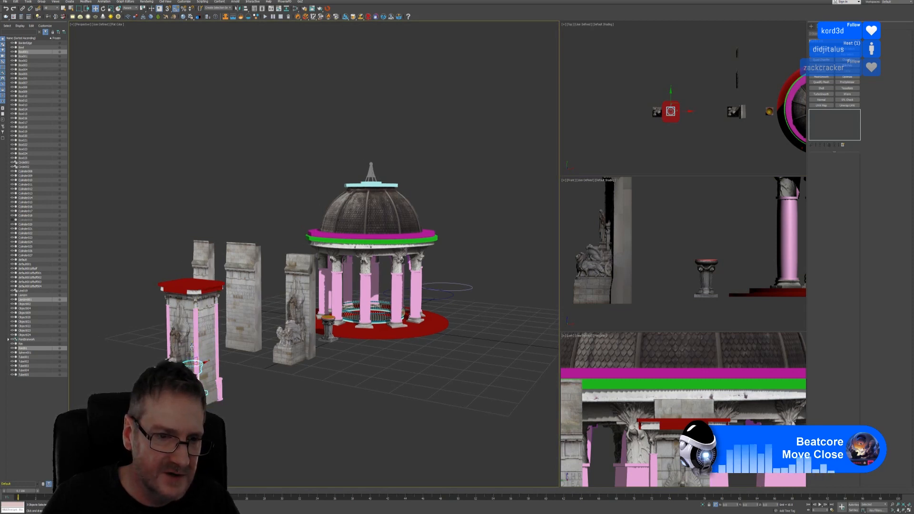
pyautogui.moveTo(201, 341)
pyautogui.mouseDown()
pyautogui.moveTo(201, 272)
pyautogui.moveTo(216, 241)
pyautogui.mouseUp()
pyautogui.scroll(5, 188, 277)
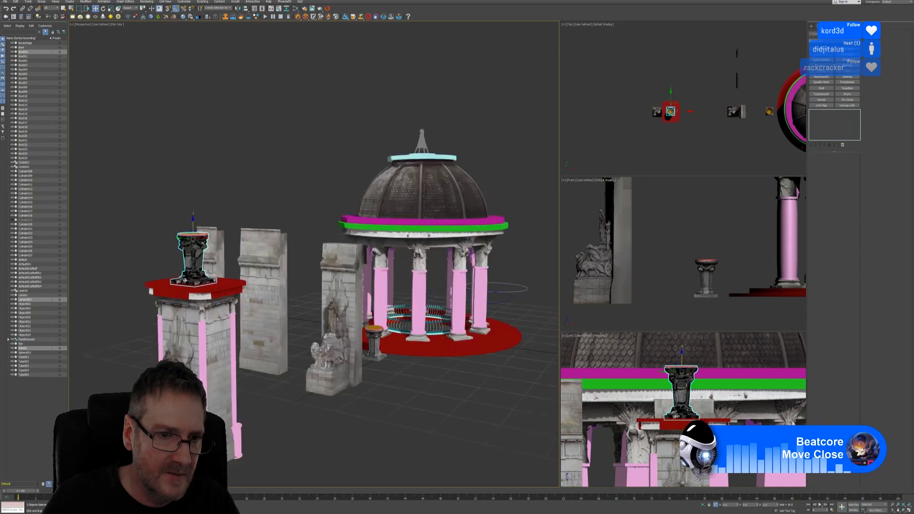
pyautogui.click(205, 220)
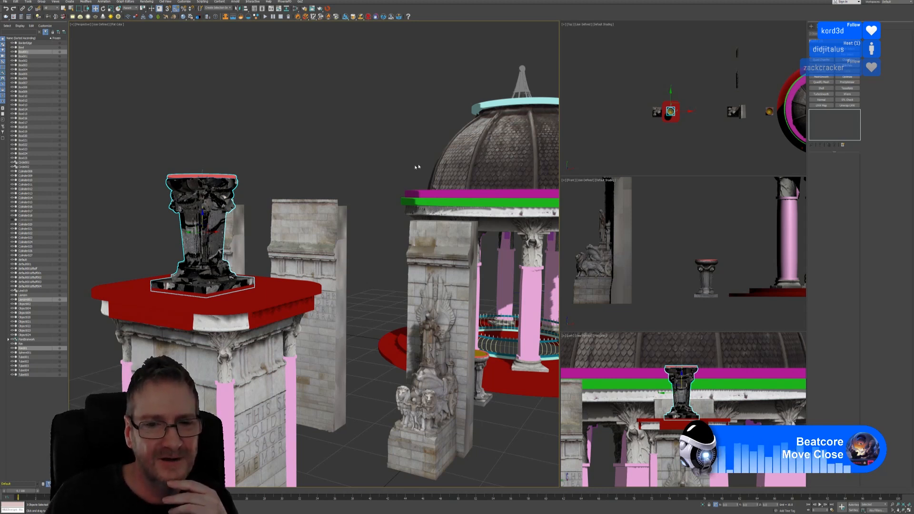
# Open the Map Channel Info for the original urn pedestal beside the temple and copy its map channel 1 data
pyautogui.moveTo(417, 167); pyautogui.dragTo(339, 146, button='middle')
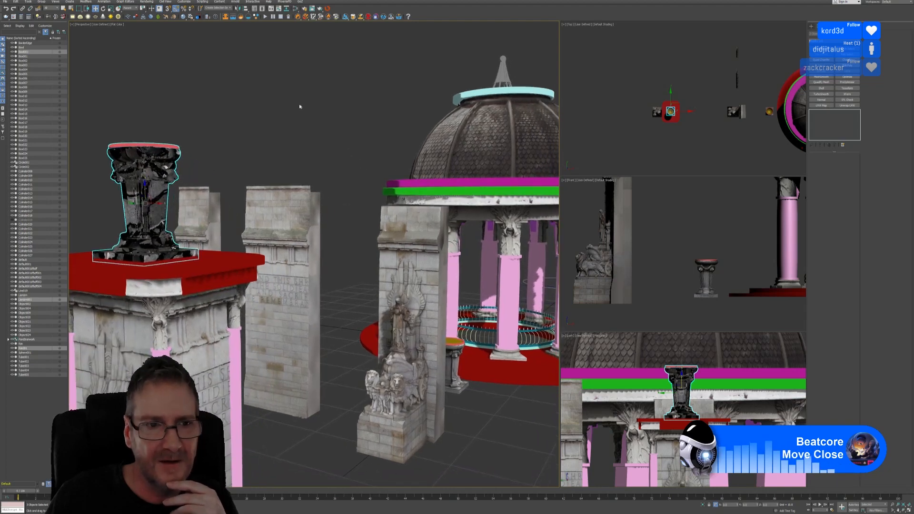
pyautogui.click(458, 364)
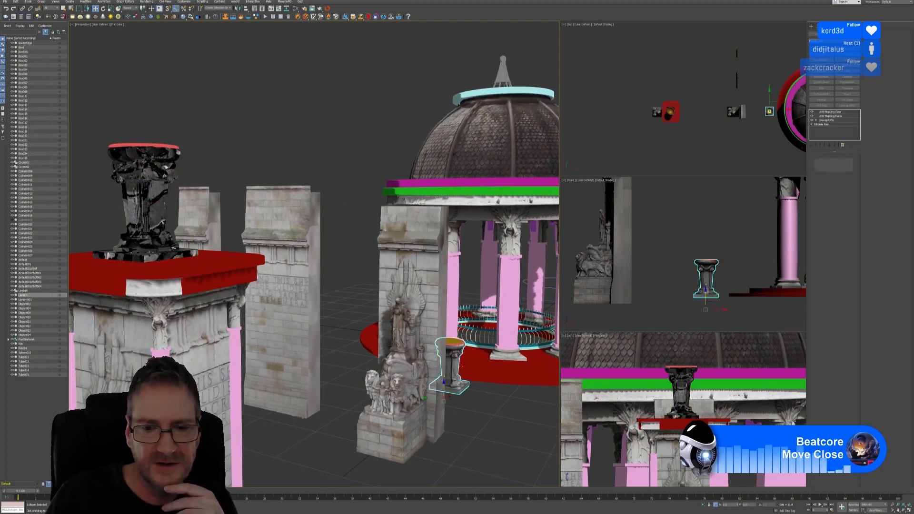
pyautogui.click(852, 27)
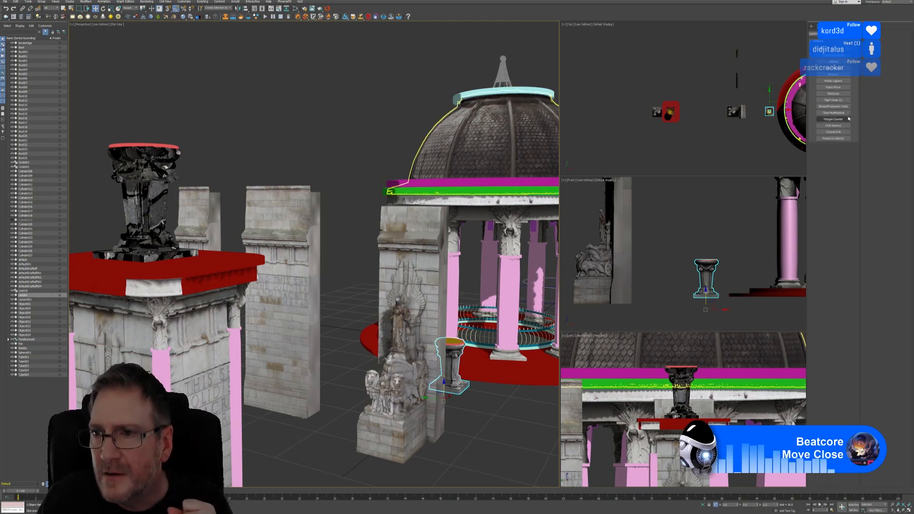
pyautogui.click(841, 133)
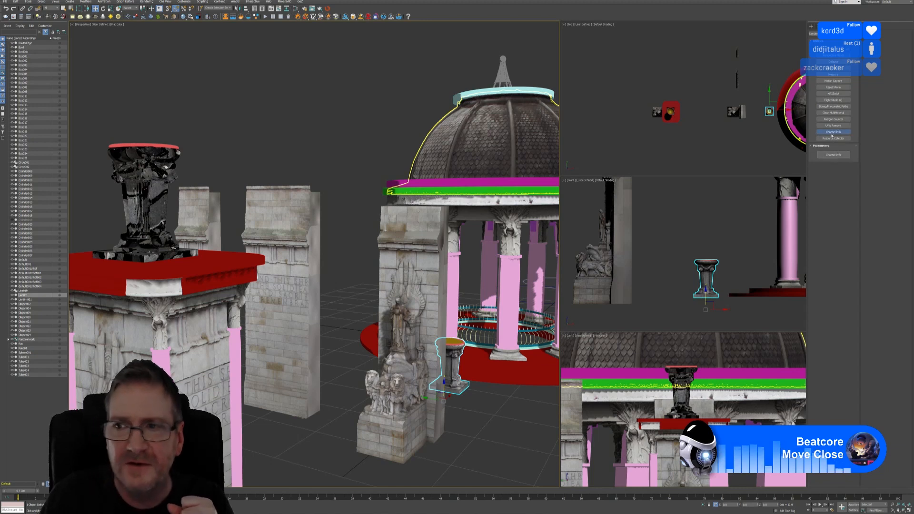
pyautogui.click(833, 155)
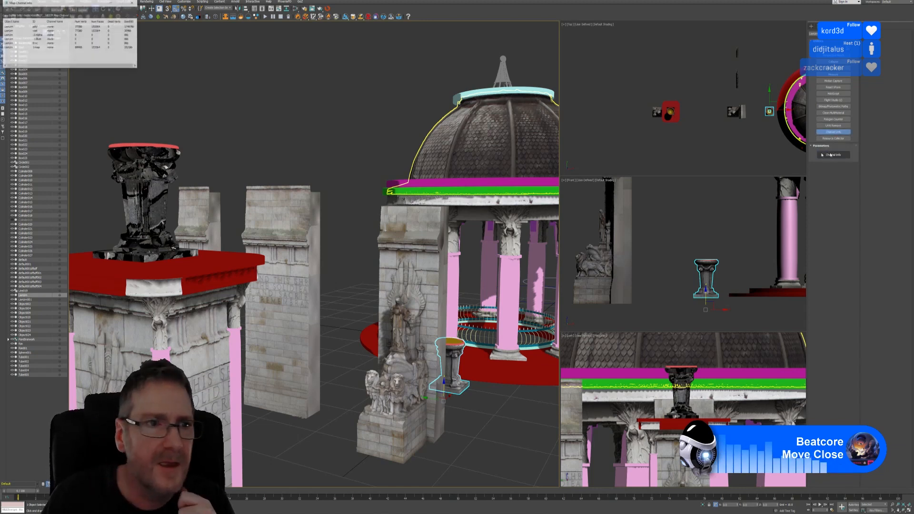
pyautogui.rightClick(52, 48)
pyautogui.click(62, 51)
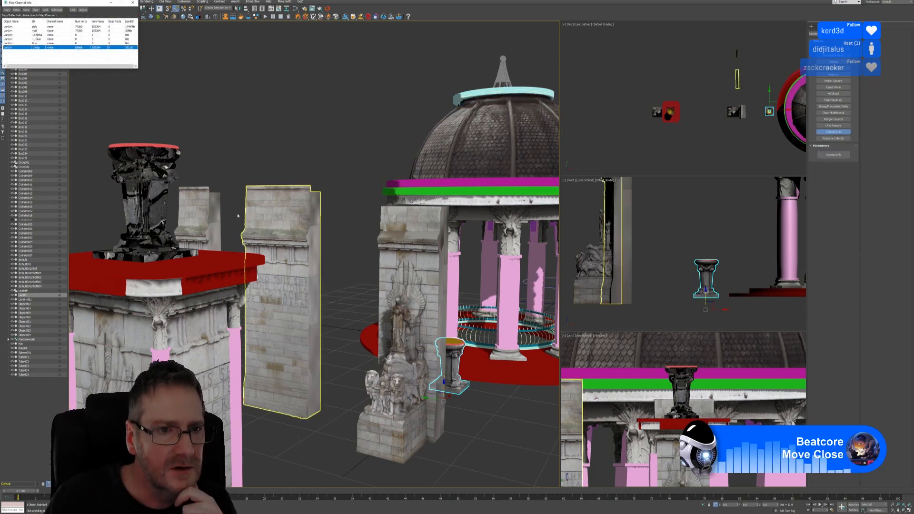
# Paste the copied map channel onto the urn pedestal atop the pillar to restore its stone texture mapping, and close Map Channel Info
pyautogui.click(154, 165)
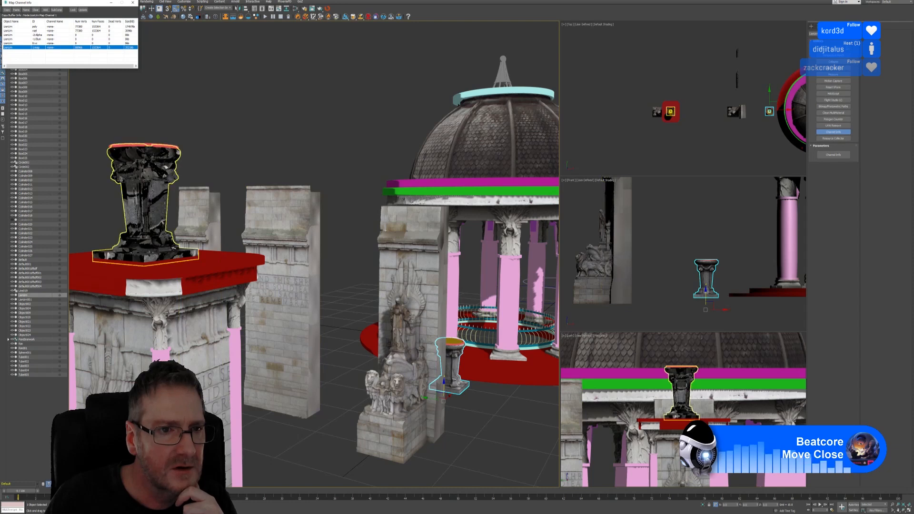
pyautogui.rightClick(36, 49)
pyautogui.click(47, 56)
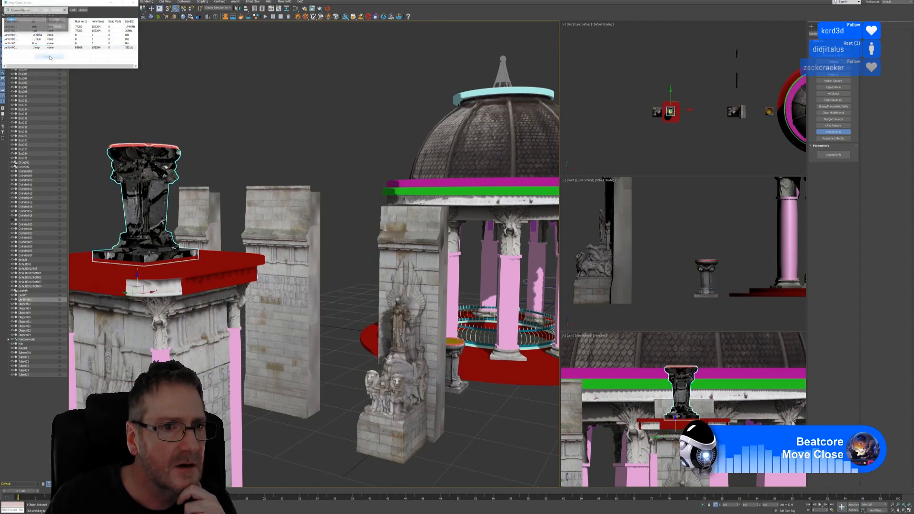
pyautogui.click(57, 20)
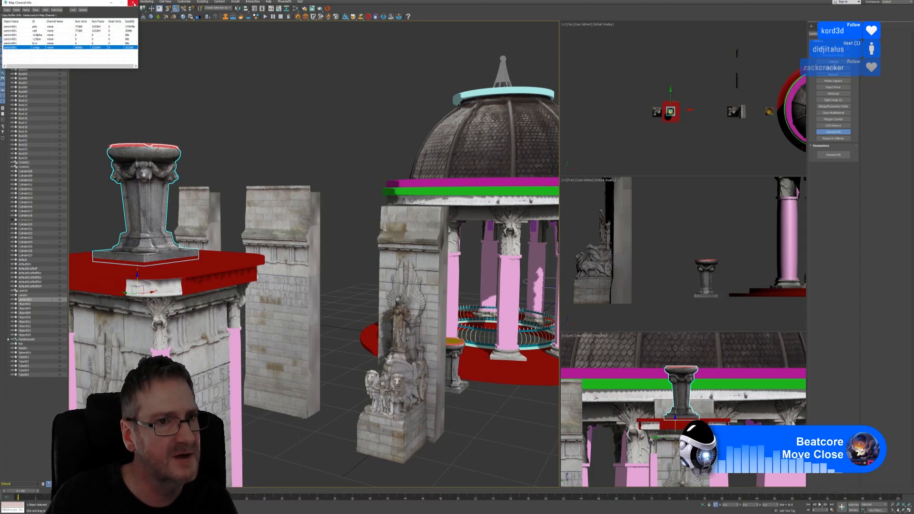
pyautogui.click(133, 3)
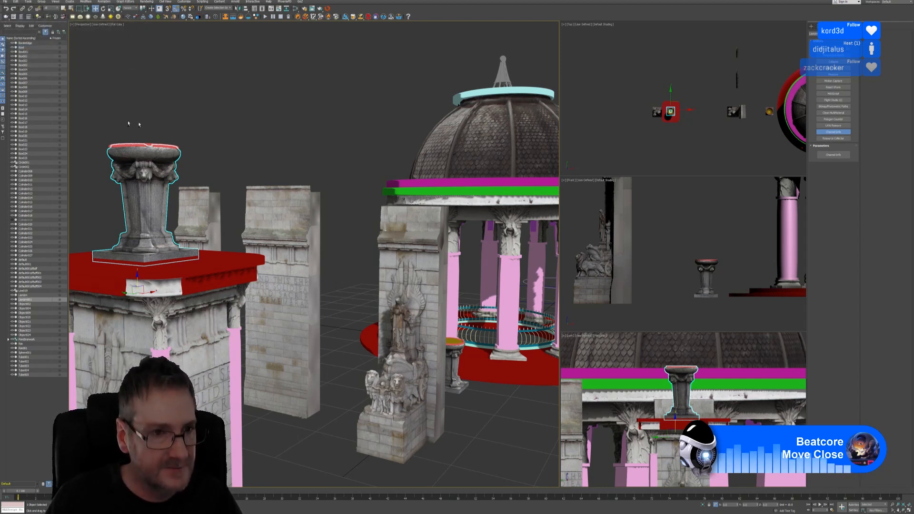
# Select all parts of the urn pedestal on the pillar, group them and slightly raise the group on the red slab
pyautogui.moveTo(204, 163); pyautogui.dragTo(204, 164)
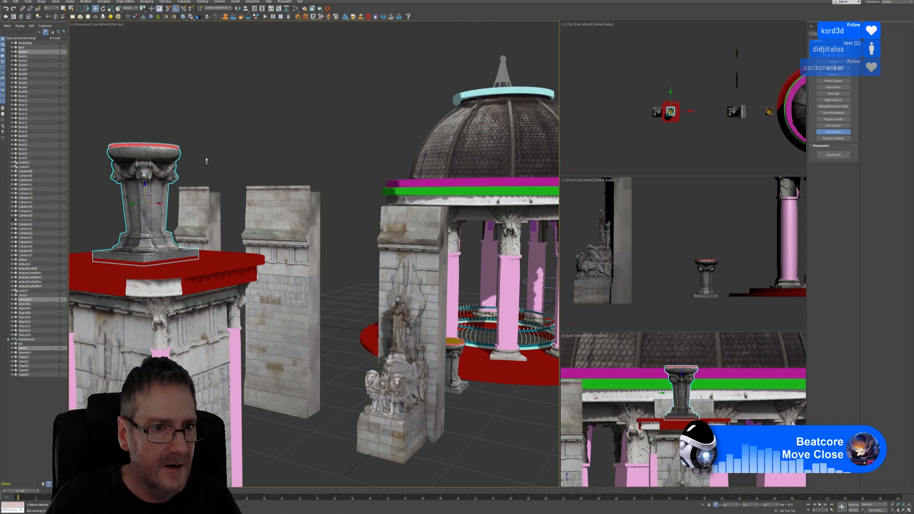
pyautogui.click(41, 3)
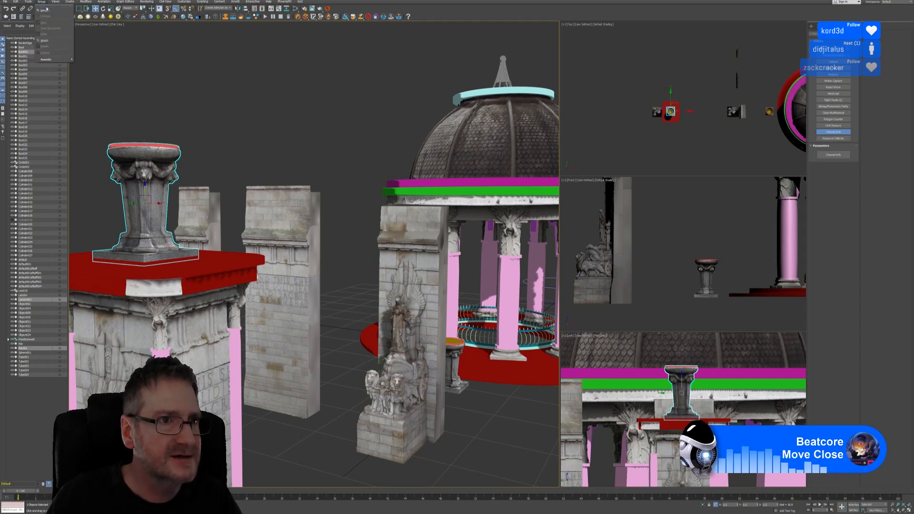
pyautogui.click(47, 8)
pyautogui.click(461, 265)
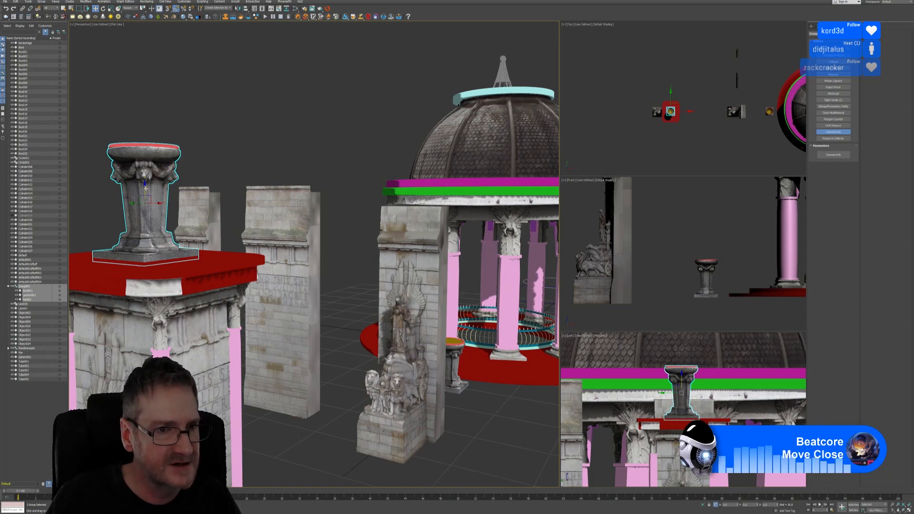
pyautogui.moveTo(146, 189); pyautogui.dragTo(144, 184)
# Nudge the grouped urn pedestal along X towards the centre of the red cornice slab in the maximised top view
pyautogui.scroll(-10, 144, 184)
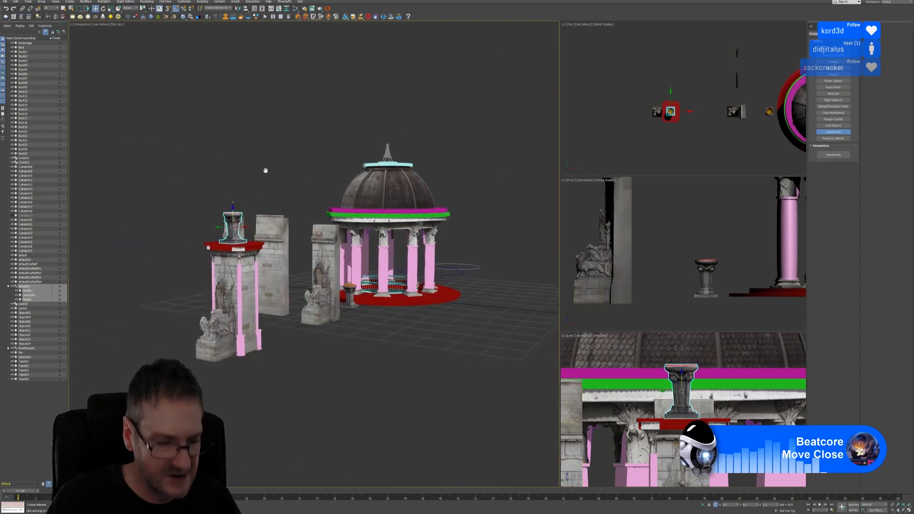
pyautogui.keyDown('alt'); pyautogui.moveTo(266, 198); pyautogui.dragTo(311, 203, button='middle'); pyautogui.keyUp('alt')
pyautogui.scroll(3, 249, 208)
pyautogui.click(213, 231)
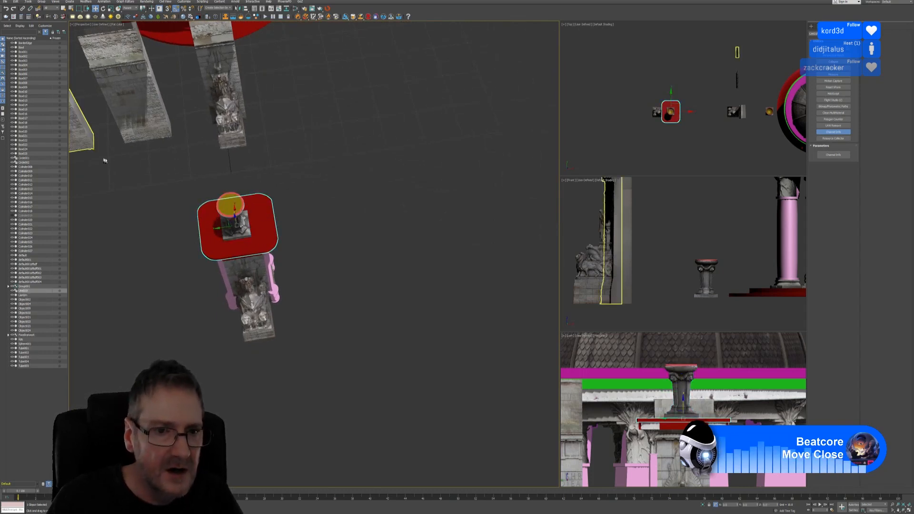
pyautogui.click(220, 222)
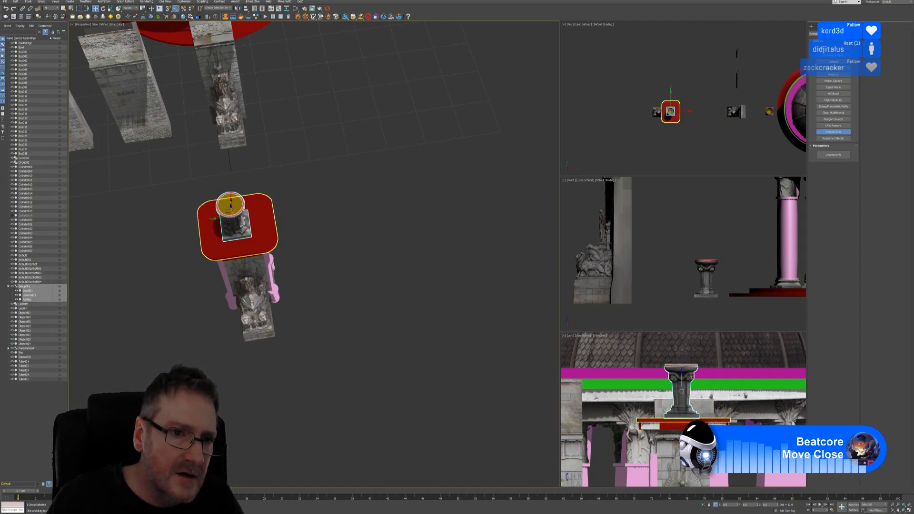
pyautogui.moveTo(693, 129); pyautogui.dragTo(660, 105, button='middle')
pyautogui.scroll(4, 677, 122)
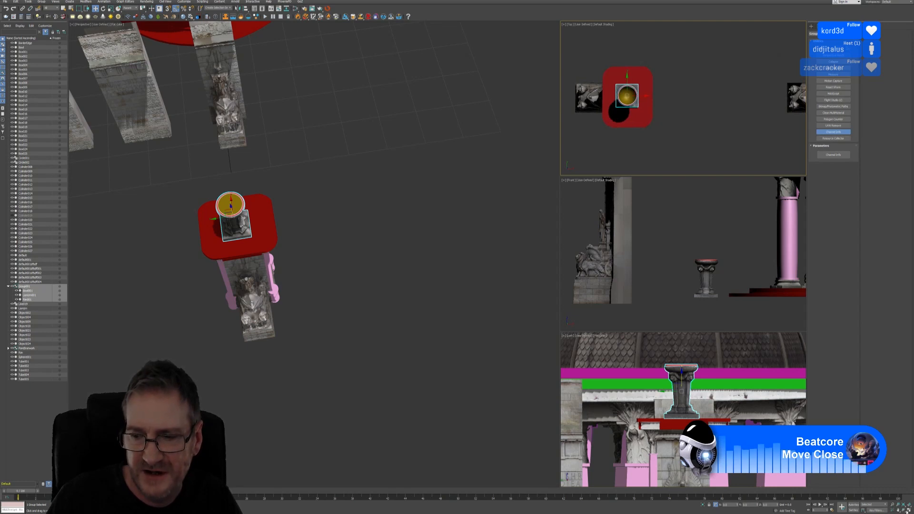
pyautogui.click(908, 510)
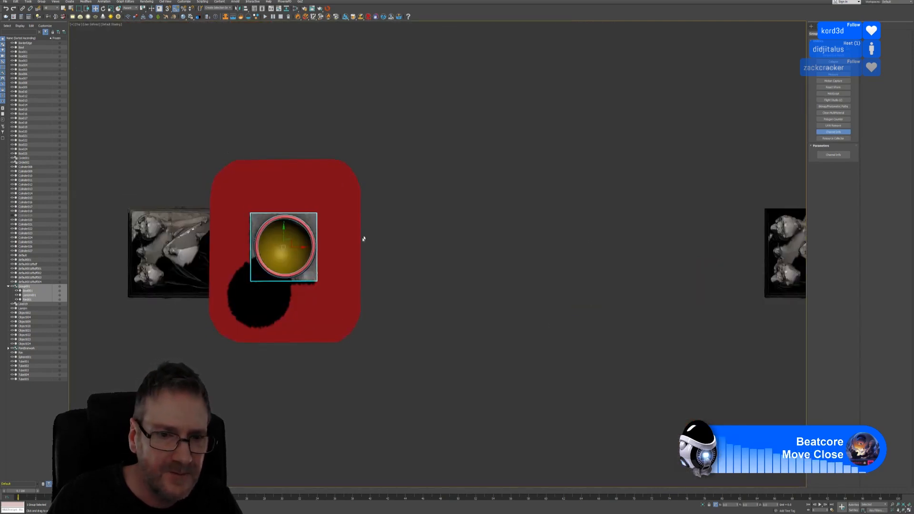
pyautogui.scroll(2, 363, 238)
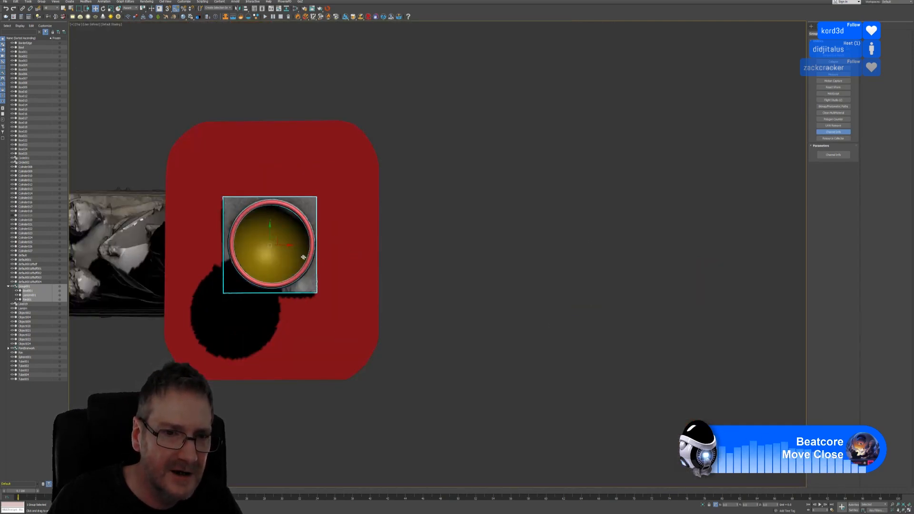
pyautogui.moveTo(288, 246); pyautogui.dragTo(289, 246)
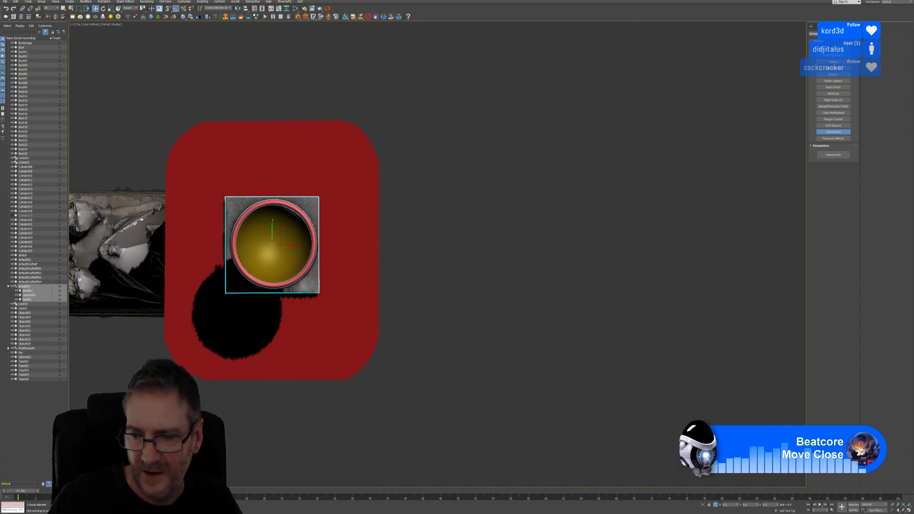
pyautogui.click(909, 511)
pyautogui.keyDown('alt'); pyautogui.moveTo(333, 231); pyautogui.dragTo(327, 202, button='middle'); pyautogui.keyUp('alt')
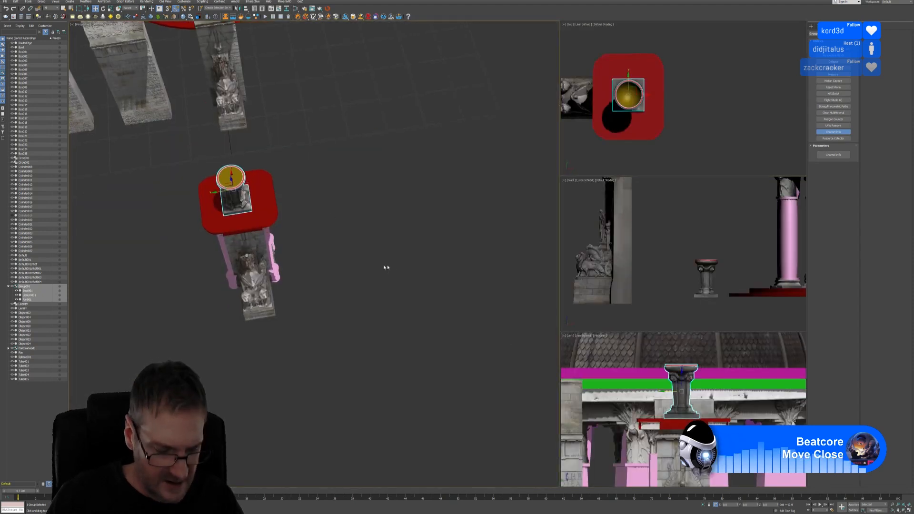
pyautogui.keyDown('alt'); pyautogui.moveTo(386, 268); pyautogui.dragTo(372, 218, button='middle'); pyautogui.keyUp('alt')
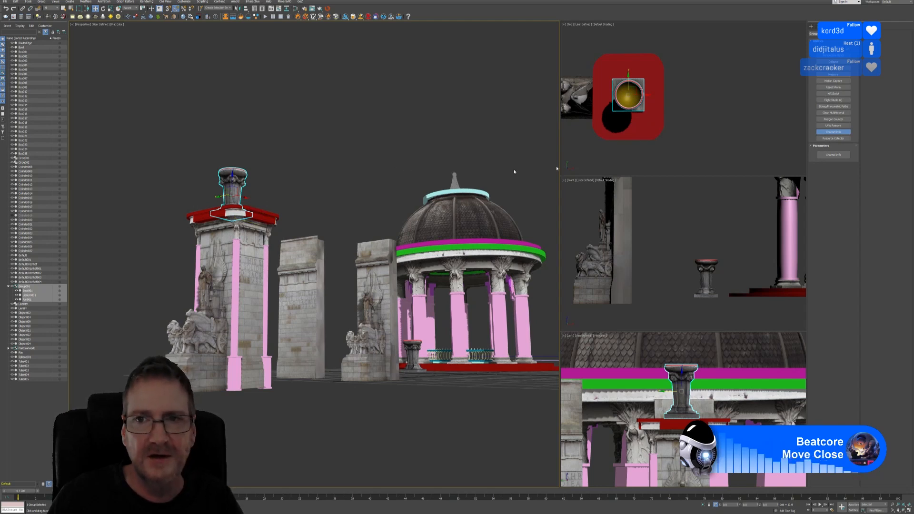
# Clone the urn group along Y in the top view as a copy directly beside the central urn
pyautogui.middleClick(706, 127)
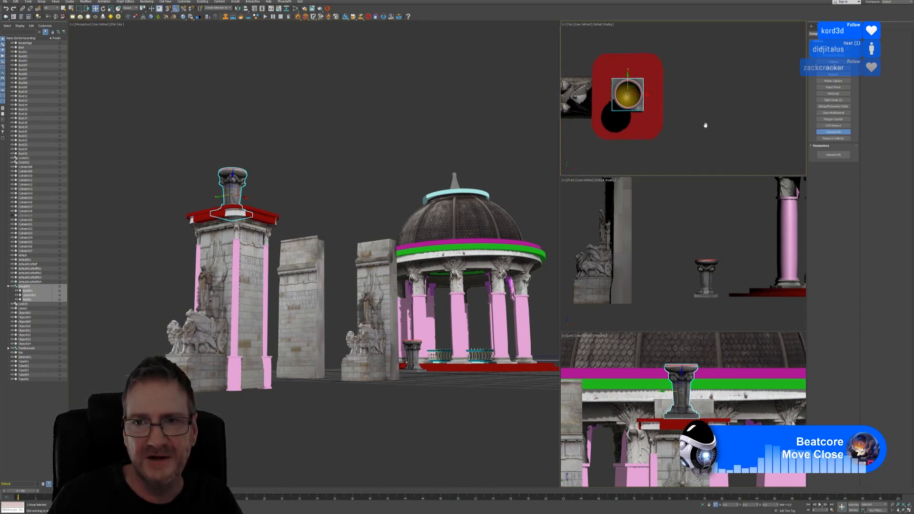
pyautogui.click(909, 511)
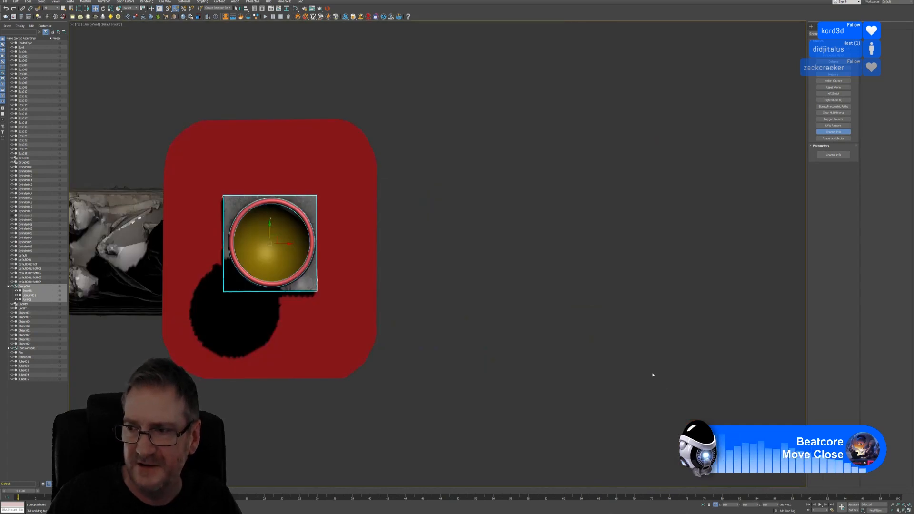
pyautogui.moveTo(420, 192); pyautogui.dragTo(461, 184, button='middle')
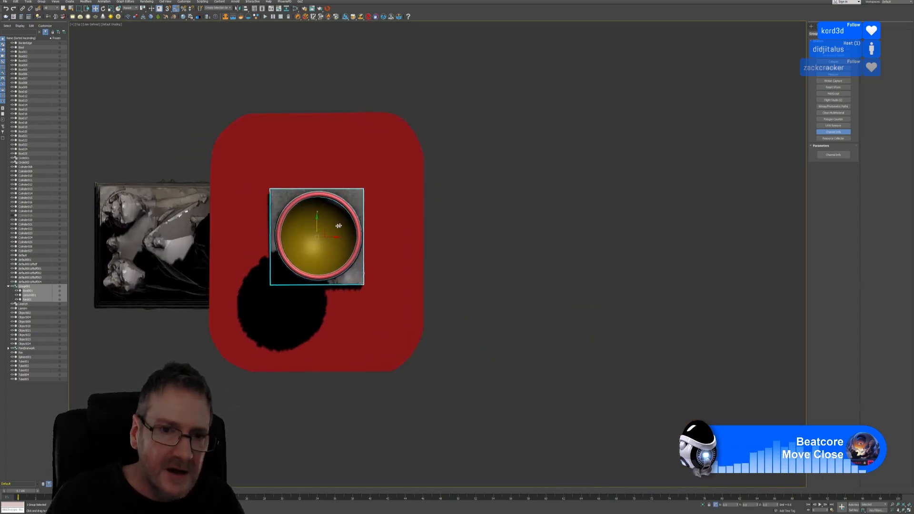
pyautogui.keyDown('shift'); pyautogui.moveTo(318, 223); pyautogui.dragTo(330, 133); pyautogui.keyUp('shift')
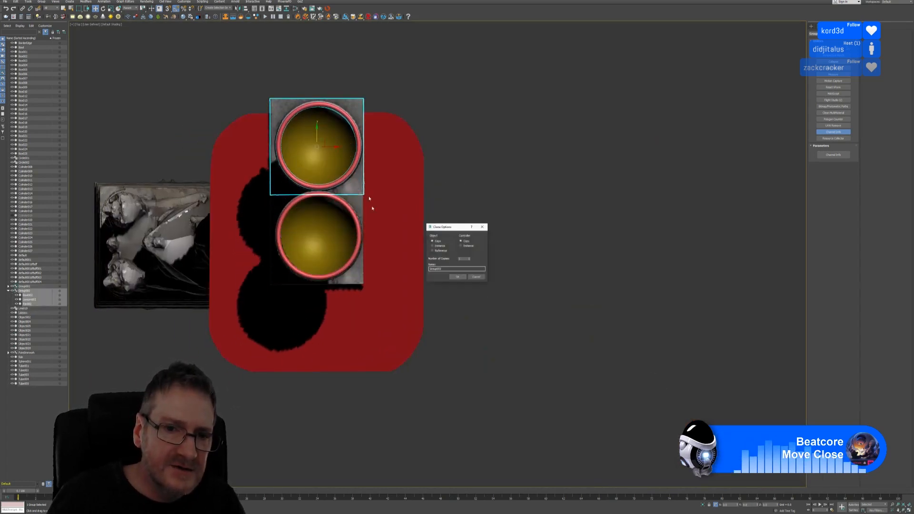
pyautogui.click(458, 277)
# Scale the cloned urn group down to roughly half size and move it towards the slab corner nearest the lion statue in the top view
pyautogui.press('r')
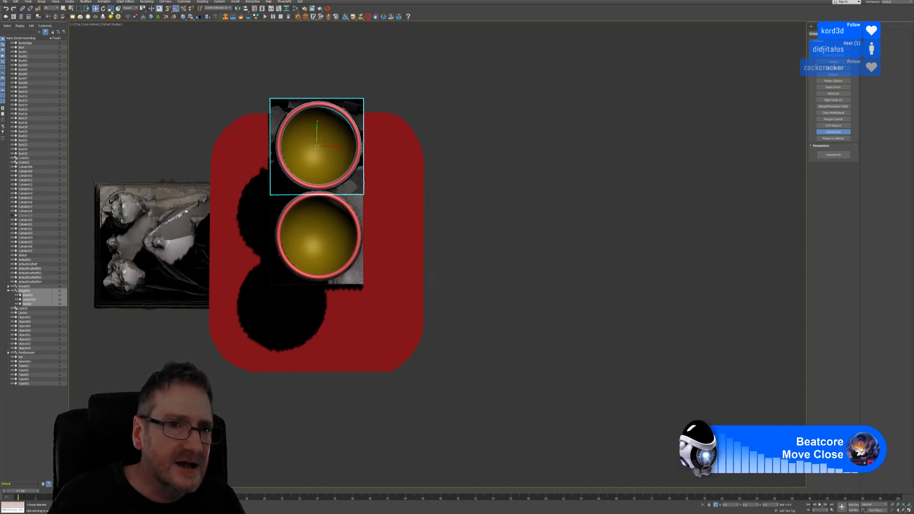
pyautogui.moveTo(322, 145)
pyautogui.mouseDown()
pyautogui.moveTo(318, 167)
pyautogui.moveTo(275, 138)
pyautogui.mouseUp()
pyautogui.press('w')
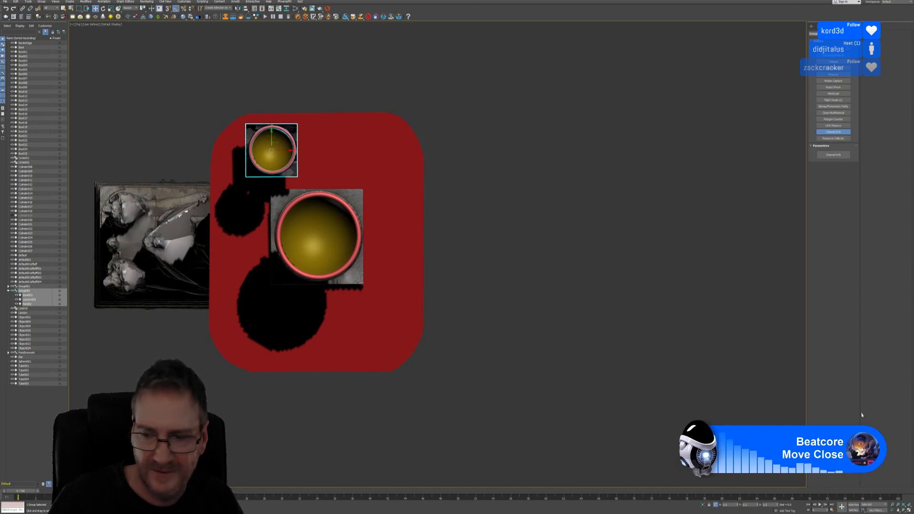
# Lower the small urn group vertically until its base rests on top of the pillar's red slab
pyautogui.click(909, 510)
pyautogui.keyDown('alt'); pyautogui.moveTo(367, 259); pyautogui.dragTo(402, 272, button='middle'); pyautogui.keyUp('alt')
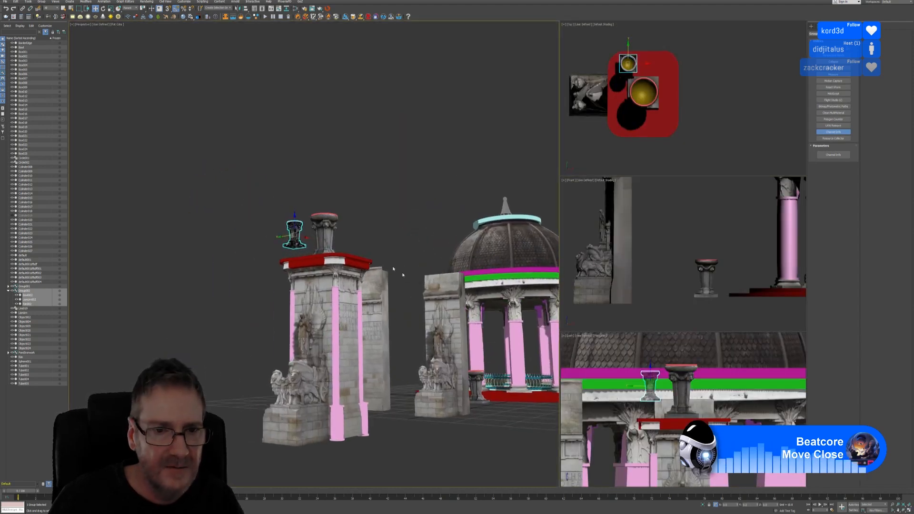
pyautogui.scroll(5, 305, 238)
pyautogui.scroll(3, 305, 237)
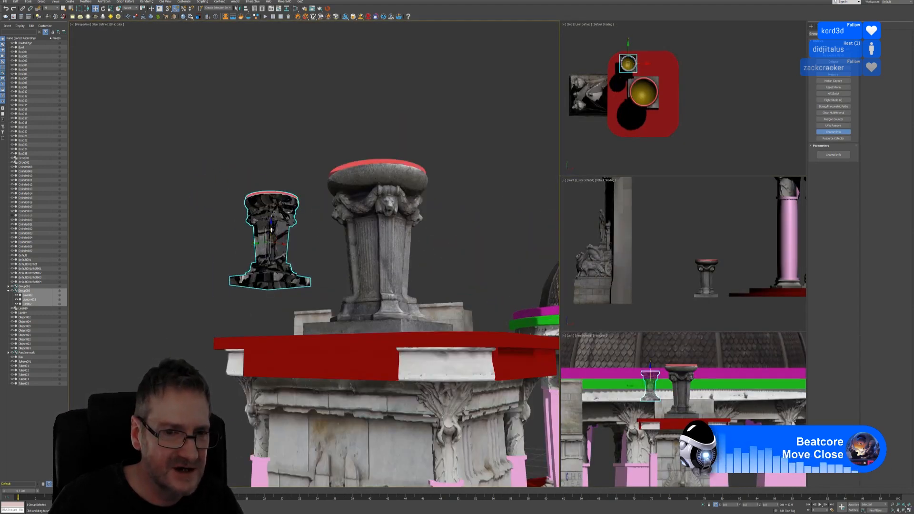
pyautogui.moveTo(272, 239); pyautogui.dragTo(266, 281)
pyautogui.scroll(2, 246, 324)
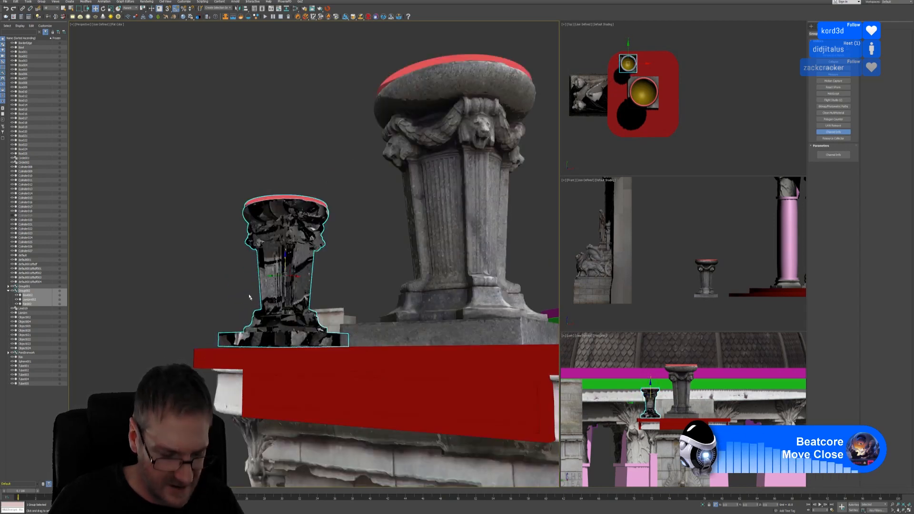
# Examine the proportions of the small corner urn and the large central urn against the whole monument
pyautogui.keyDown('alt'); pyautogui.moveTo(239, 253); pyautogui.dragTo(280, 261, button='middle'); pyautogui.keyUp('alt')
pyautogui.scroll(-8, 280, 261)
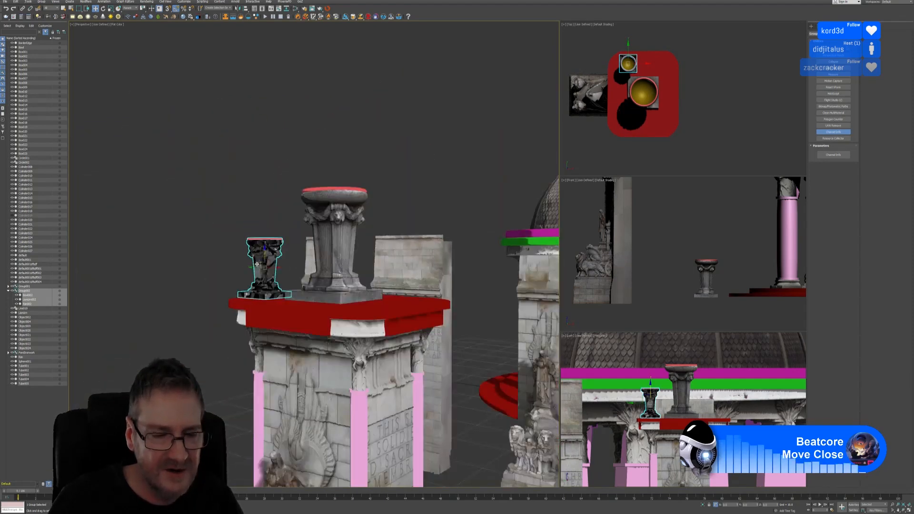
pyautogui.scroll(-3, 255, 193)
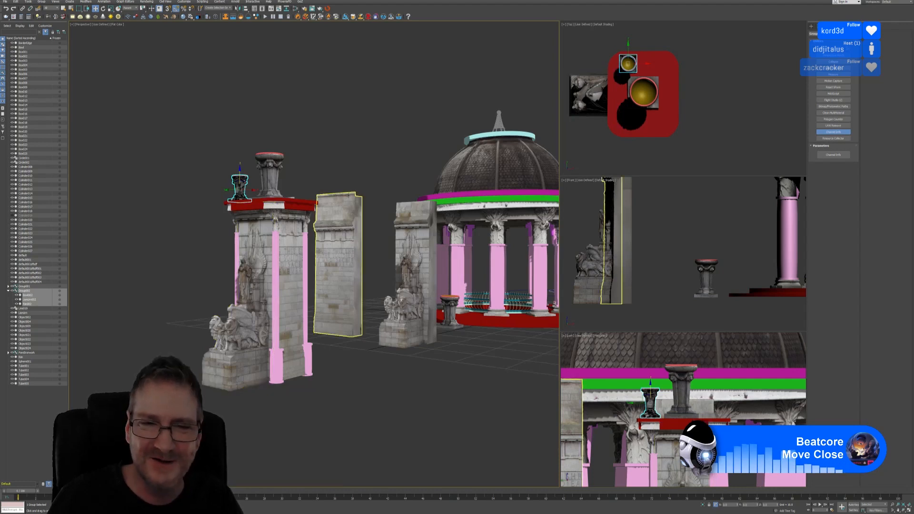
pyautogui.moveTo(333, 128); pyautogui.dragTo(308, 156, button='middle')
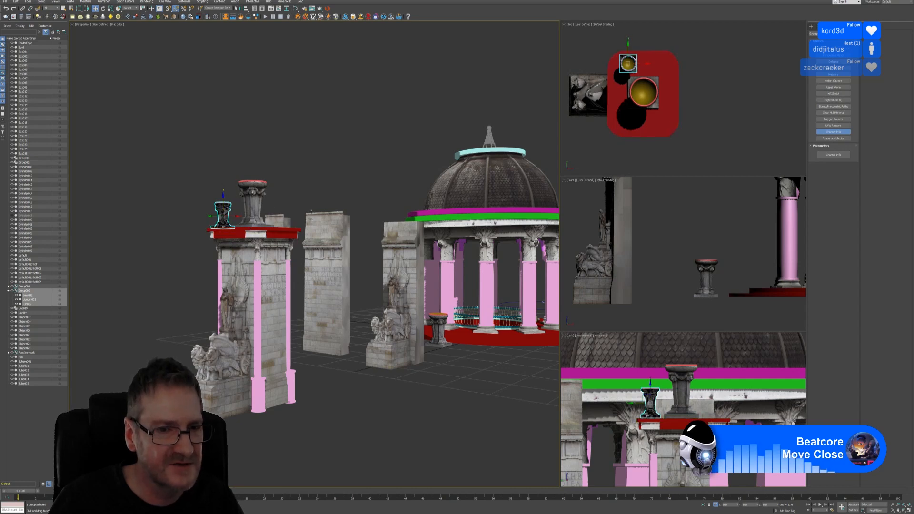
pyautogui.keyDown('alt'); pyautogui.moveTo(356, 169); pyautogui.dragTo(335, 163, button='middle'); pyautogui.keyUp('alt')
pyautogui.keyDown('alt'); pyautogui.moveTo(355, 178); pyautogui.dragTo(337, 159, button='middle'); pyautogui.keyUp('alt')
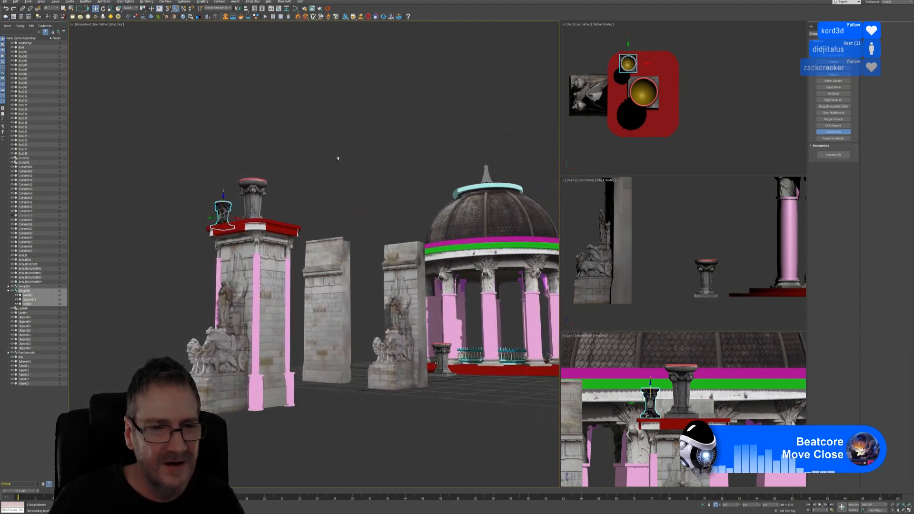
# Delete the small urn group from the corner of the pillar's red slab
pyautogui.keyDown('alt'); pyautogui.moveTo(338, 158); pyautogui.dragTo(338, 159, button='middle'); pyautogui.keyUp('alt')
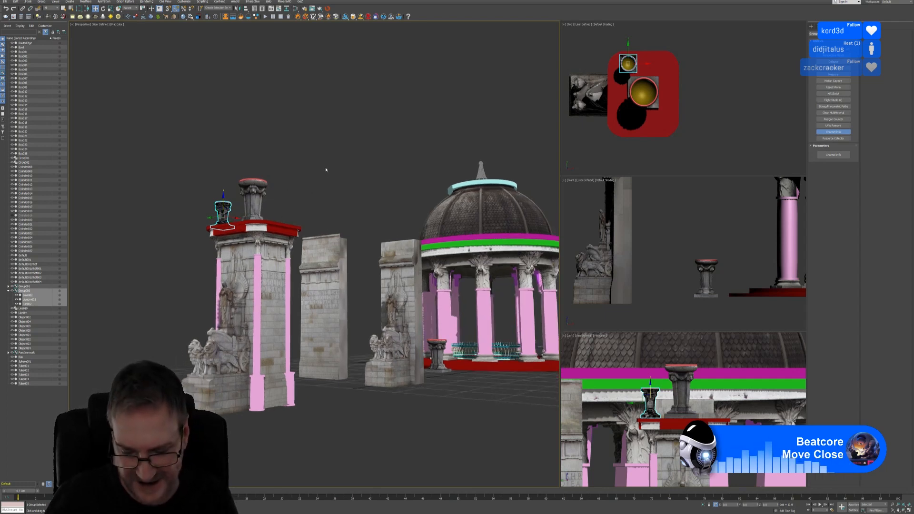
pyautogui.press('Delete')
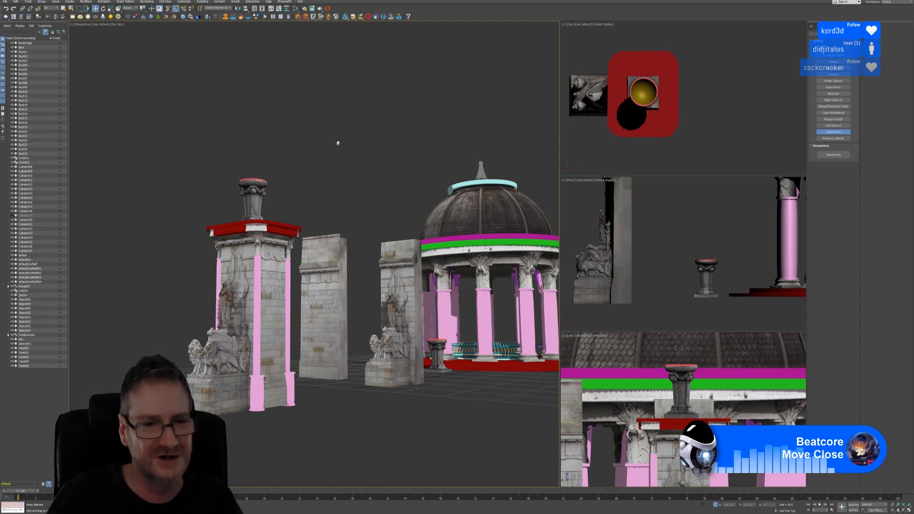
pyautogui.keyDown('alt'); pyautogui.moveTo(338, 143); pyautogui.dragTo(341, 143, button='middle'); pyautogui.keyUp('alt')
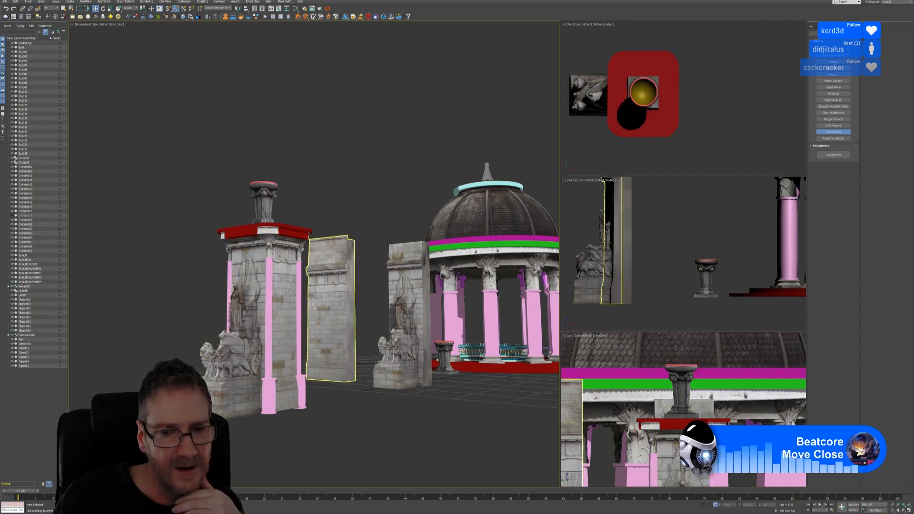
# Select the pillar's four corner columns together with their bases and change their object colour to dark red
pyautogui.moveTo(319, 178)
pyautogui.mouseDown(button='middle')
pyautogui.moveTo(295, 178)
pyautogui.moveTo(296, 188)
pyautogui.moveTo(306, 185)
pyautogui.mouseUp(button='middle')
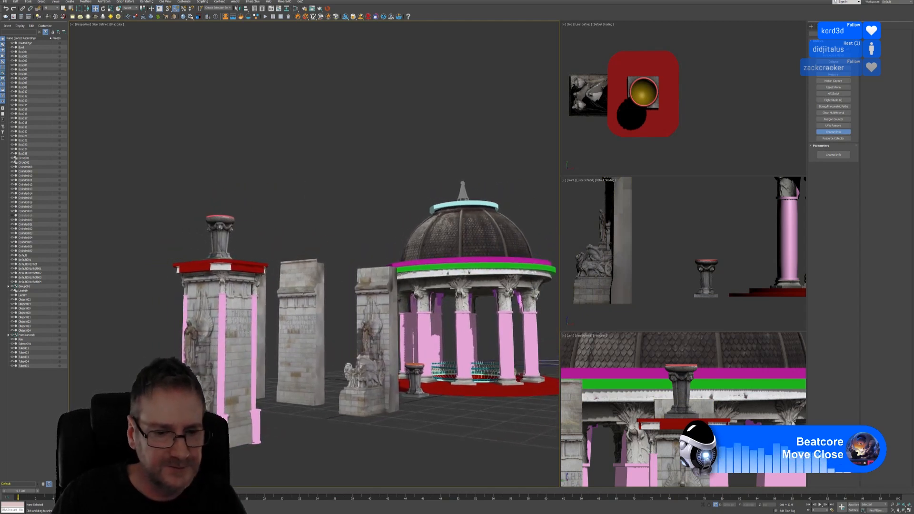
pyautogui.keyDown('ctrl'); pyautogui.click(222, 398); pyautogui.keyUp('ctrl')
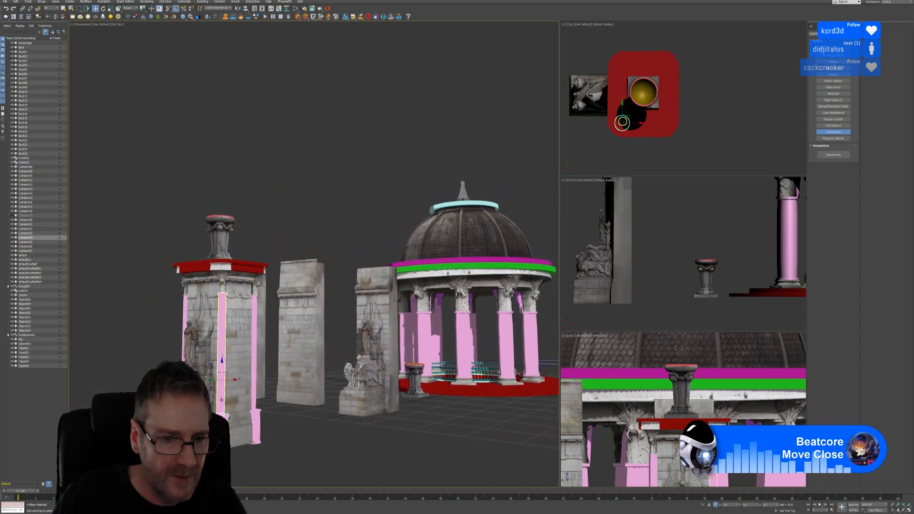
pyautogui.keyDown('ctrl'); pyautogui.click(254, 398); pyautogui.keyUp('ctrl')
pyautogui.keyDown('ctrl'); pyautogui.click(260, 408); pyautogui.keyUp('ctrl')
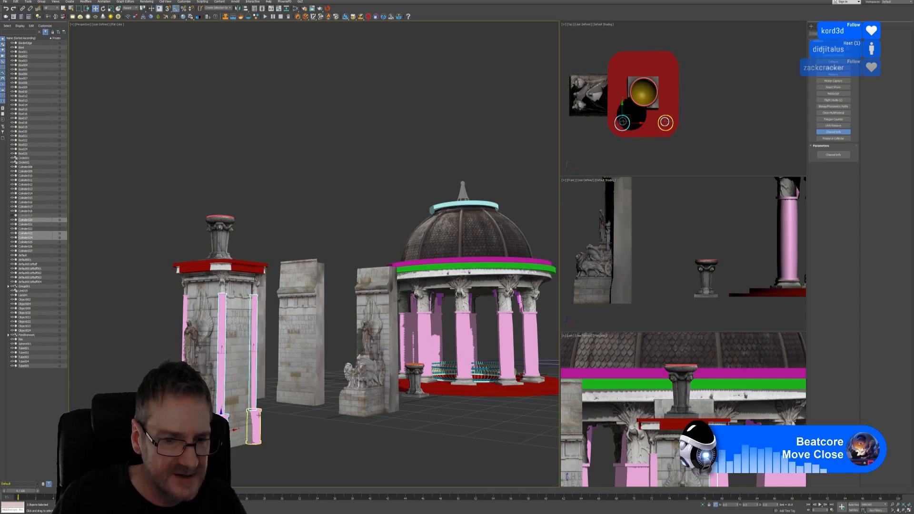
pyautogui.keyDown('alt'); pyautogui.moveTo(306, 376); pyautogui.dragTo(357, 378, button='middle'); pyautogui.keyUp('alt')
pyautogui.keyDown('ctrl'); pyautogui.click(213, 401); pyautogui.keyUp('ctrl')
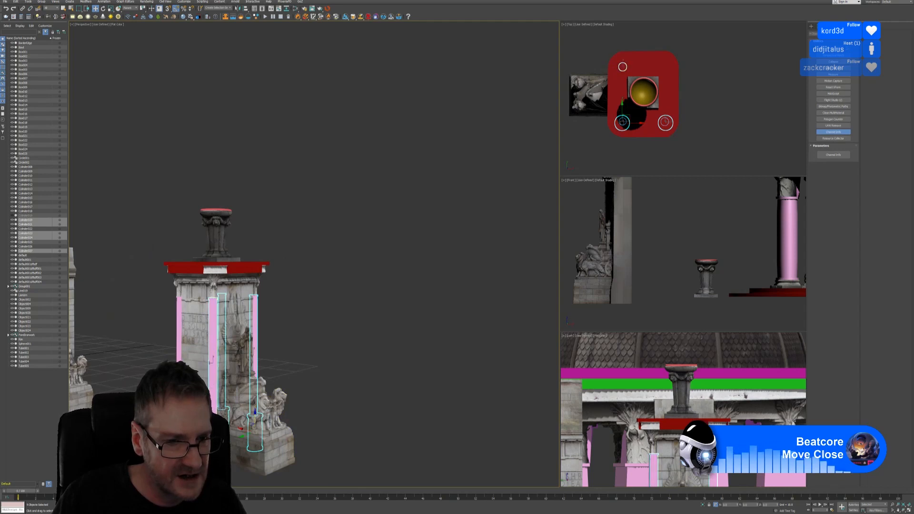
pyautogui.keyDown('ctrl'); pyautogui.click(214, 433); pyautogui.keyUp('ctrl')
pyautogui.keyDown('ctrl'); pyautogui.click(181, 425); pyautogui.keyUp('ctrl')
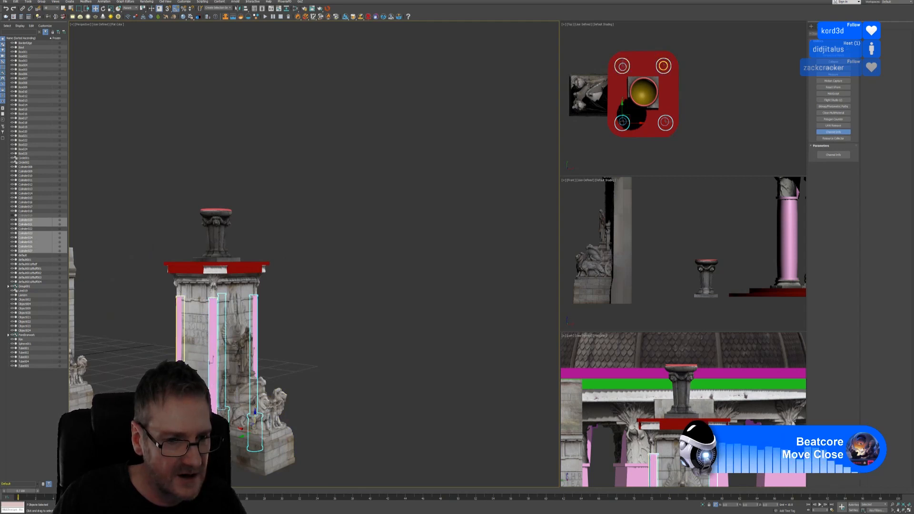
pyautogui.keyDown('ctrl'); pyautogui.click(180, 393); pyautogui.keyUp('ctrl')
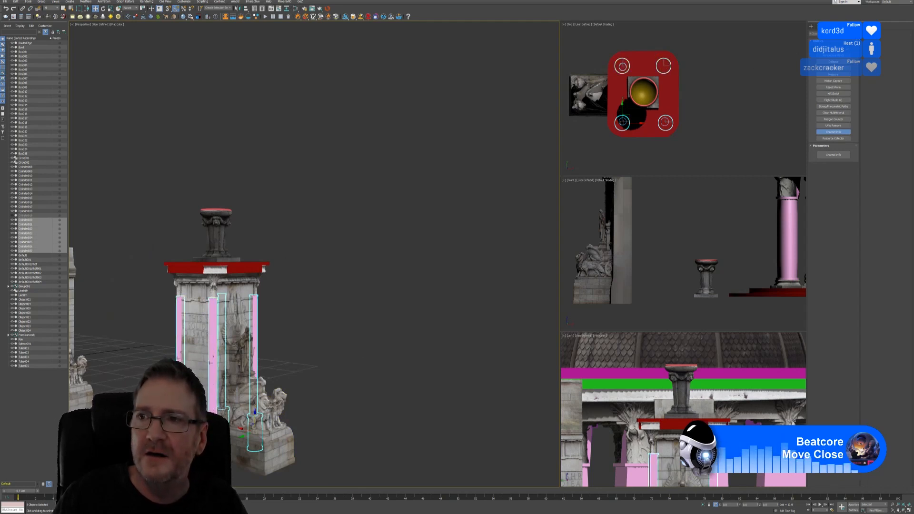
pyautogui.click(856, 34)
pyautogui.click(419, 253)
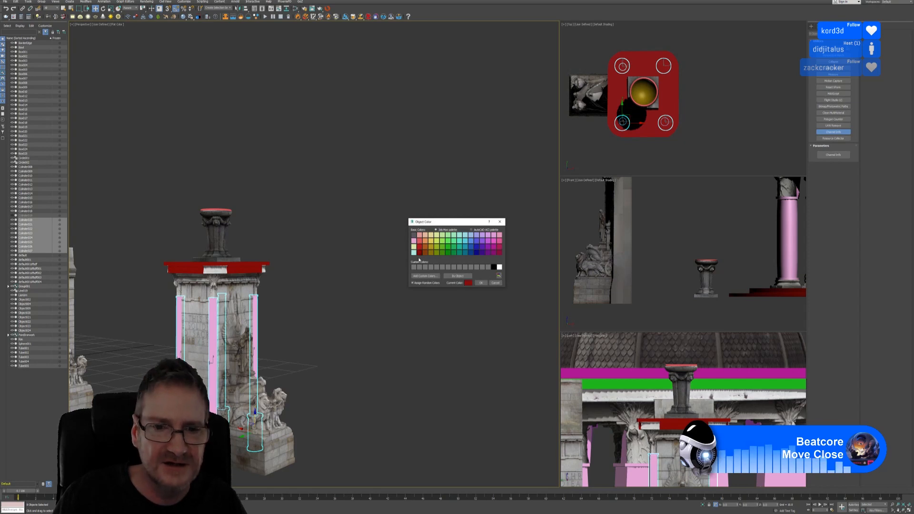
pyautogui.click(480, 283)
pyautogui.click(404, 303)
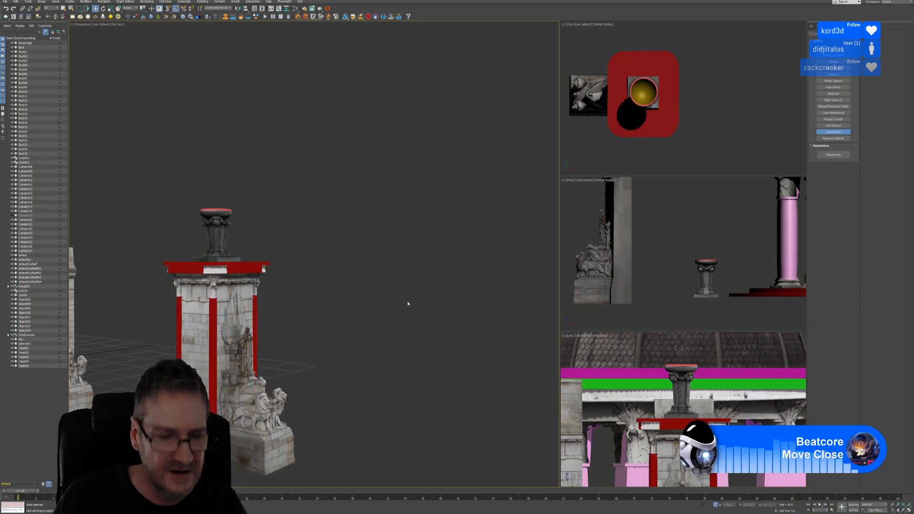
# Examine the recoloured pillar and its central urn up close and from a distance against the domed rotunda
pyautogui.keyDown('alt'); pyautogui.moveTo(411, 300); pyautogui.dragTo(359, 266, button='middle'); pyautogui.keyUp('alt')
pyautogui.keyDown('alt'); pyautogui.moveTo(360, 233); pyautogui.dragTo(384, 231, button='middle'); pyautogui.keyUp('alt')
pyautogui.scroll(5, 371, 238)
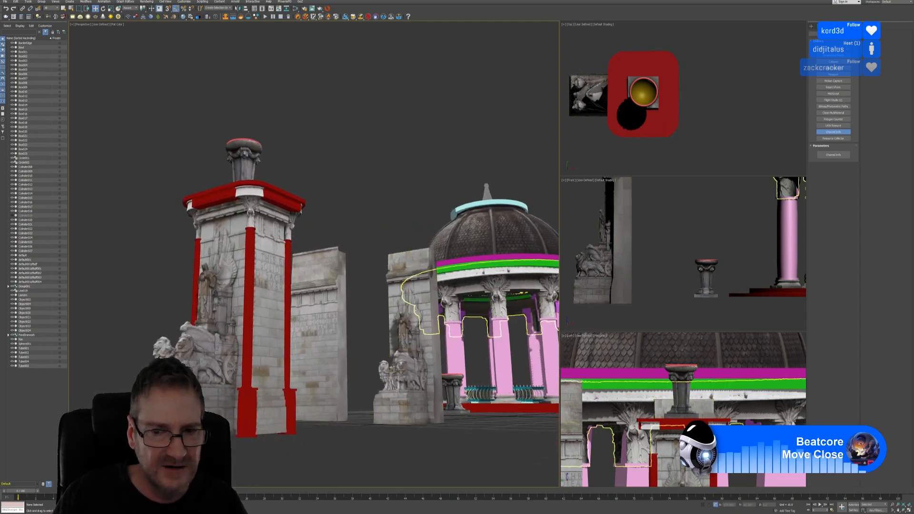
pyautogui.scroll(5, 247, 204)
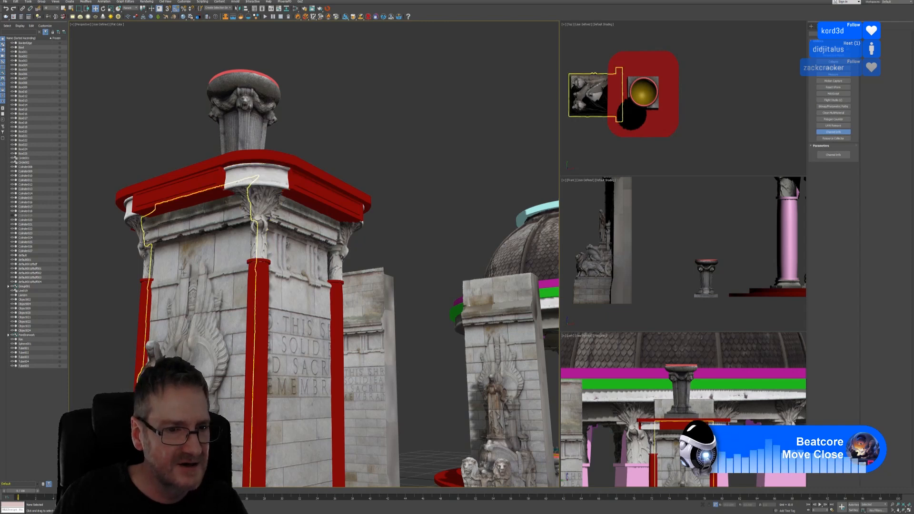
pyautogui.scroll(-3, 207, 368)
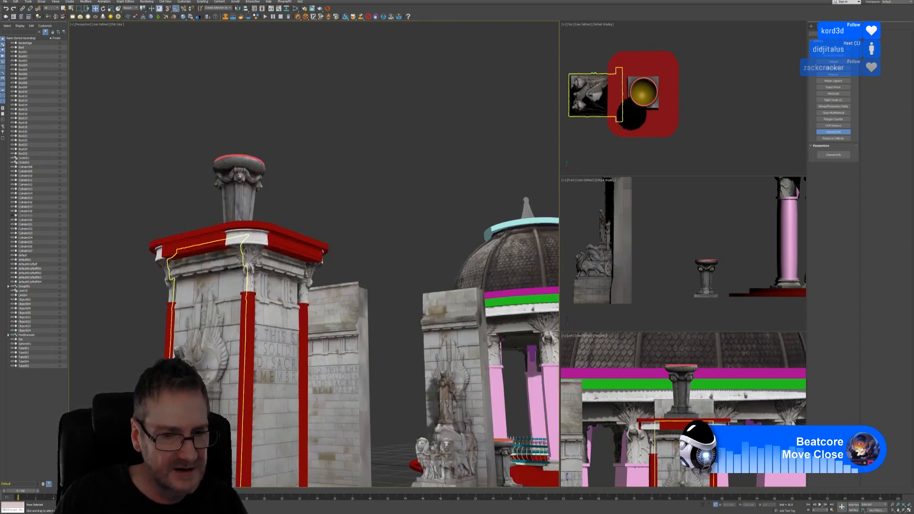
pyautogui.scroll(-4, 373, 271)
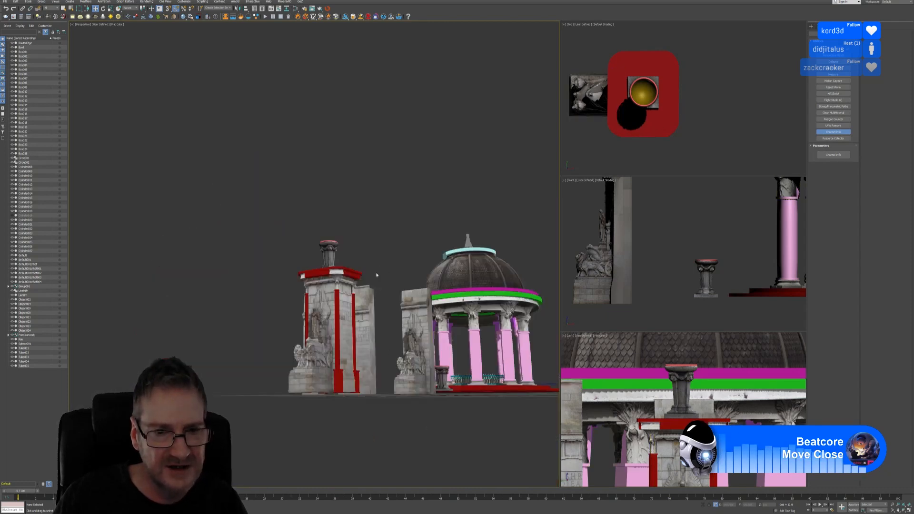
pyautogui.moveTo(373, 271); pyautogui.dragTo(319, 259, button='middle')
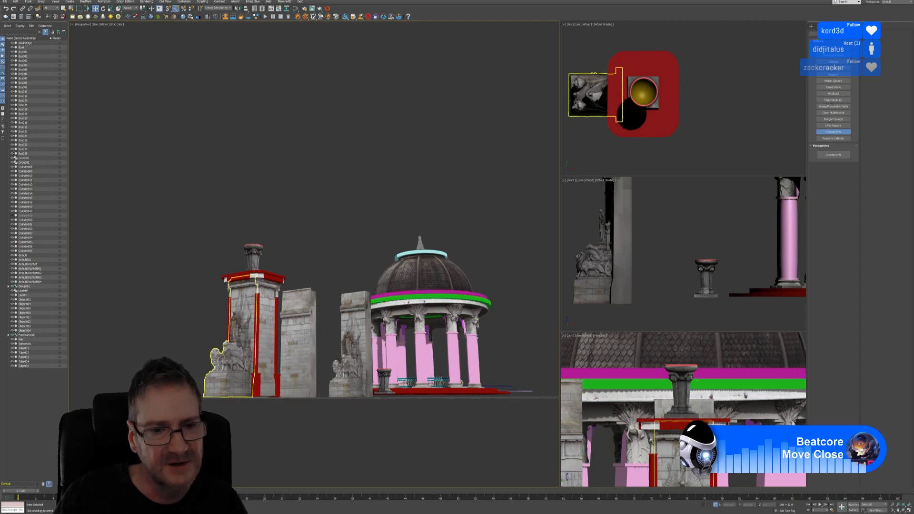
pyautogui.scroll(4, 418, 304)
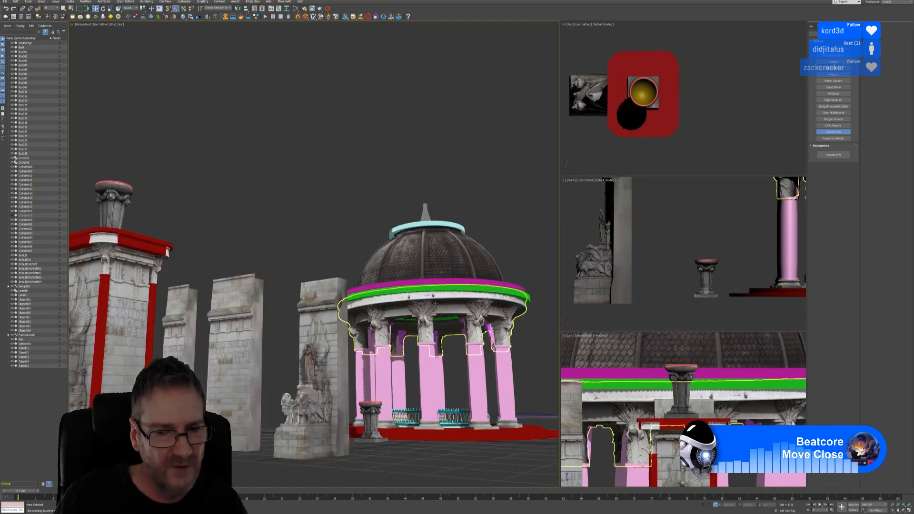
pyautogui.keyDown('alt'); pyautogui.moveTo(241, 220); pyautogui.dragTo(339, 214, button='middle'); pyautogui.keyUp('alt')
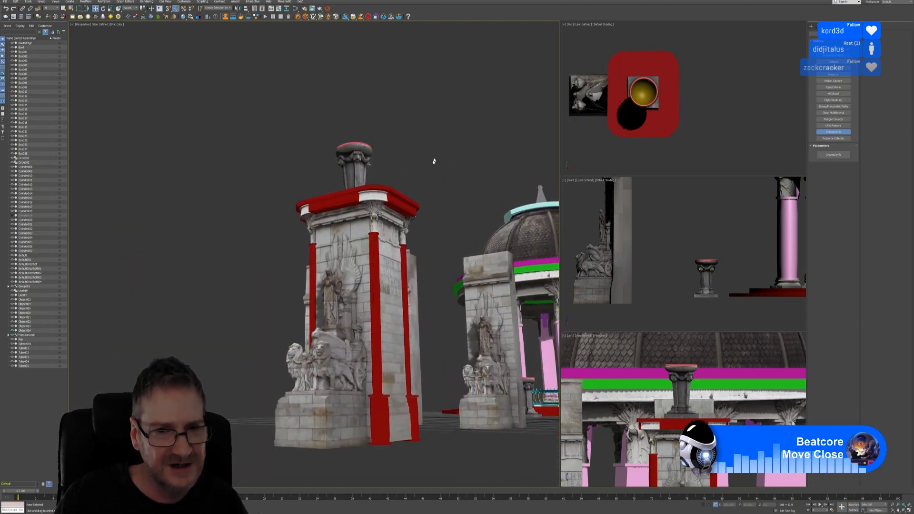
pyautogui.keyDown('alt'); pyautogui.moveTo(432, 159); pyautogui.dragTo(381, 158, button='middle'); pyautogui.keyUp('alt')
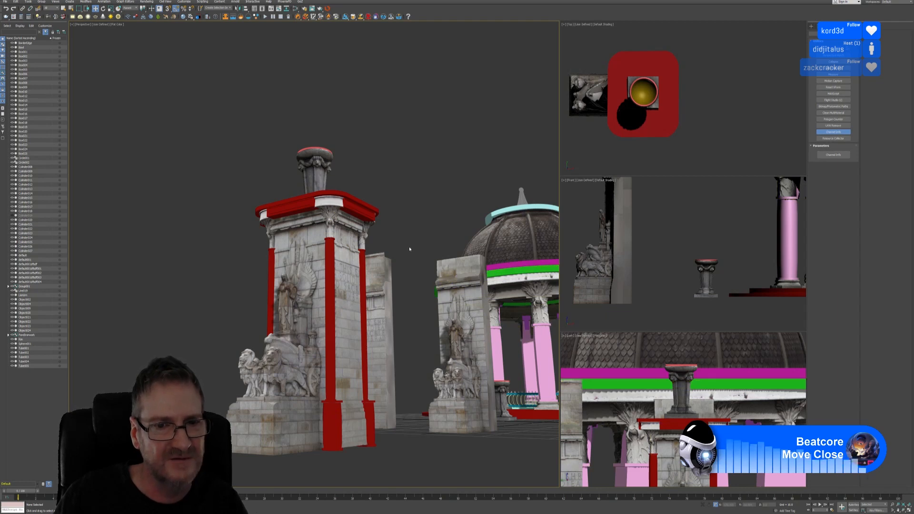
pyautogui.moveTo(359, 117); pyautogui.dragTo(346, 126, button='middle')
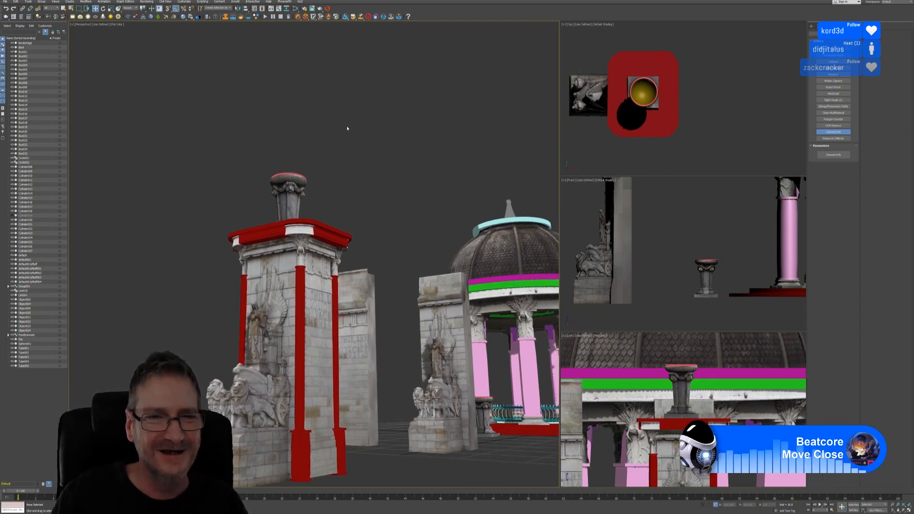
pyautogui.scroll(-5, 366, 215)
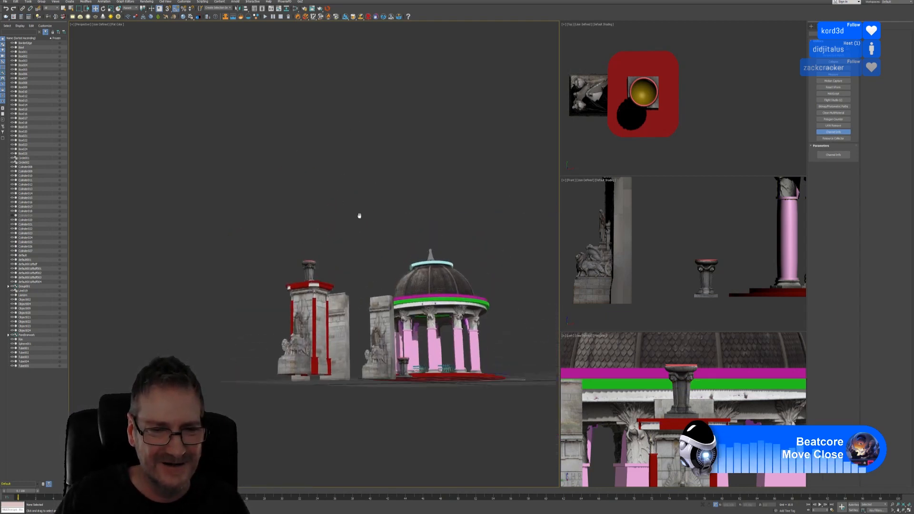
# Select the leftover scanned pillar pieces between the rebuilt pillar and the rotunda in the top view and move them along Y, clear of both
pyautogui.scroll(-6, 727, 121)
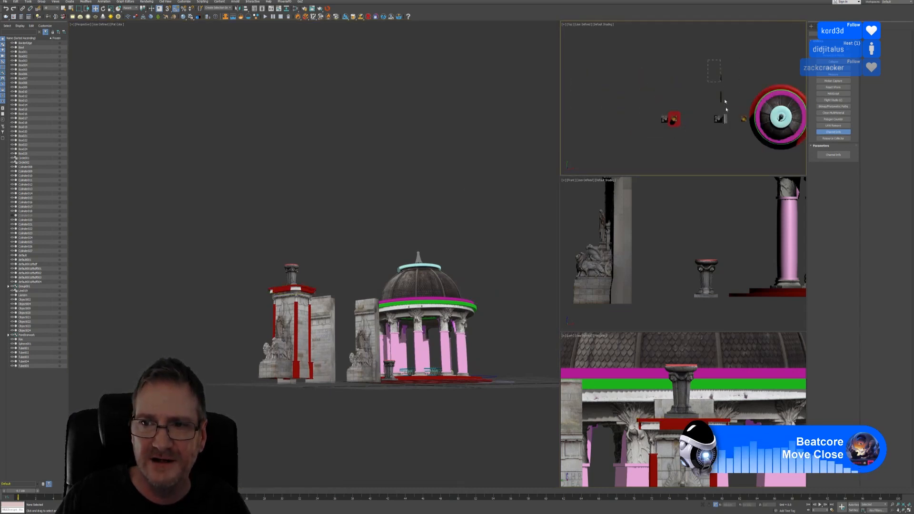
pyautogui.moveTo(728, 139); pyautogui.dragTo(728, 139)
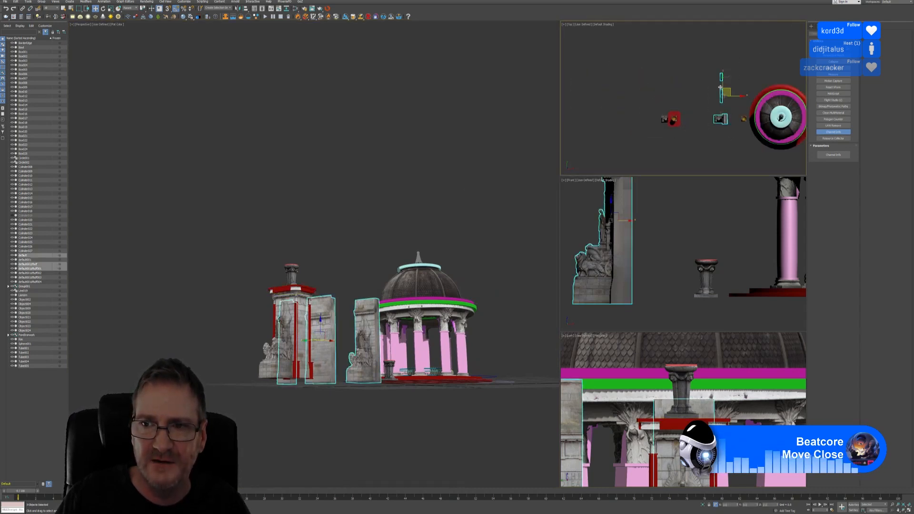
pyautogui.moveTo(728, 89); pyautogui.dragTo(726, 90, button='middle')
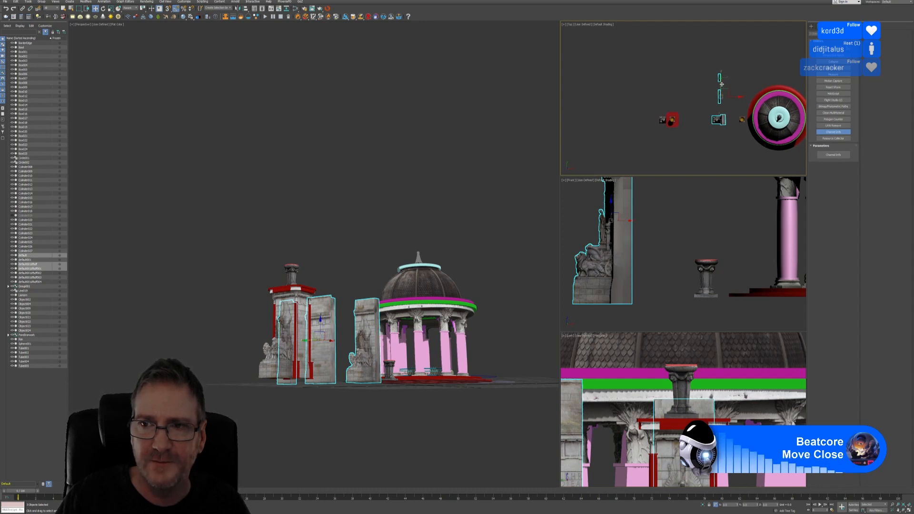
pyautogui.moveTo(722, 84); pyautogui.dragTo(722, 42)
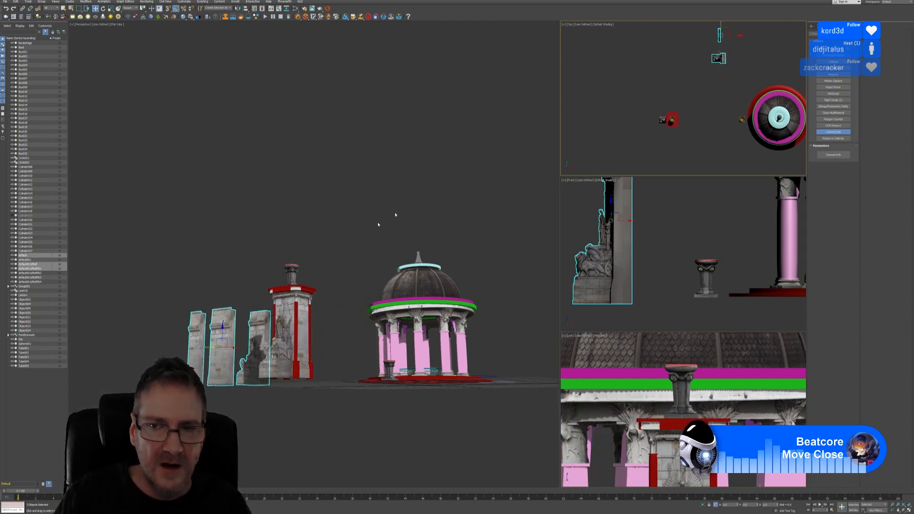
# Group all parts of the rebuilt pillar, including the statue and urn, under the default group name
pyautogui.moveTo(688, 139); pyautogui.dragTo(687, 140)
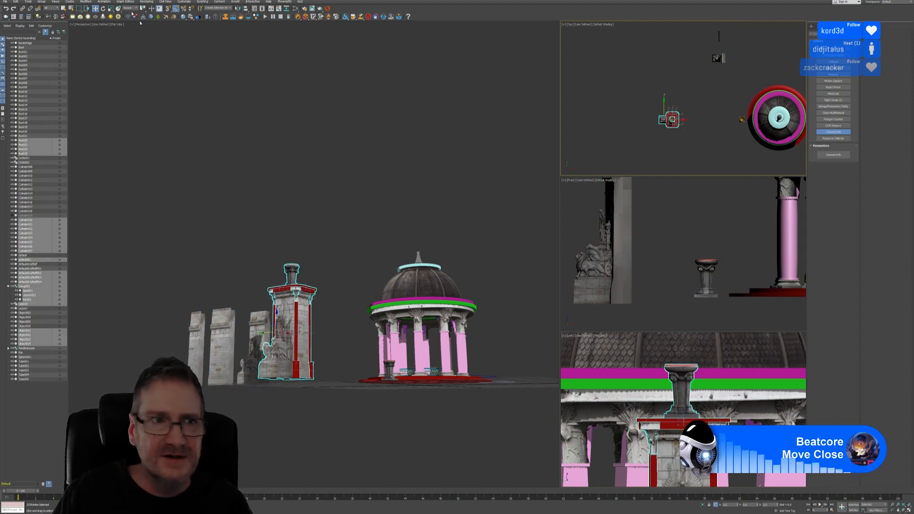
pyautogui.click(42, 4)
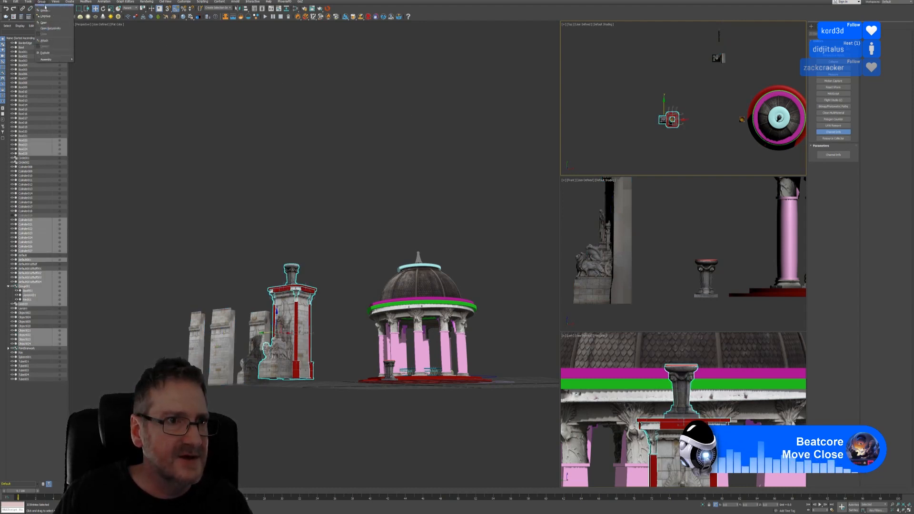
pyautogui.click(48, 7)
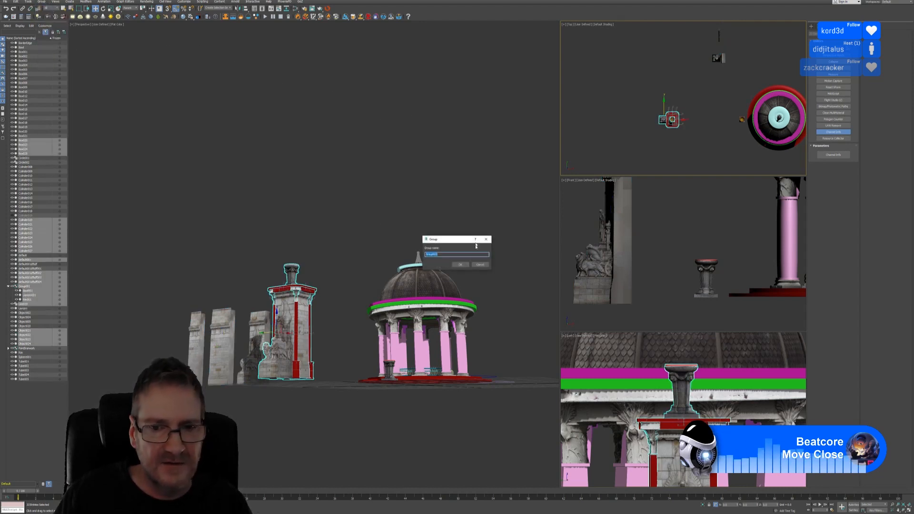
pyautogui.click(459, 265)
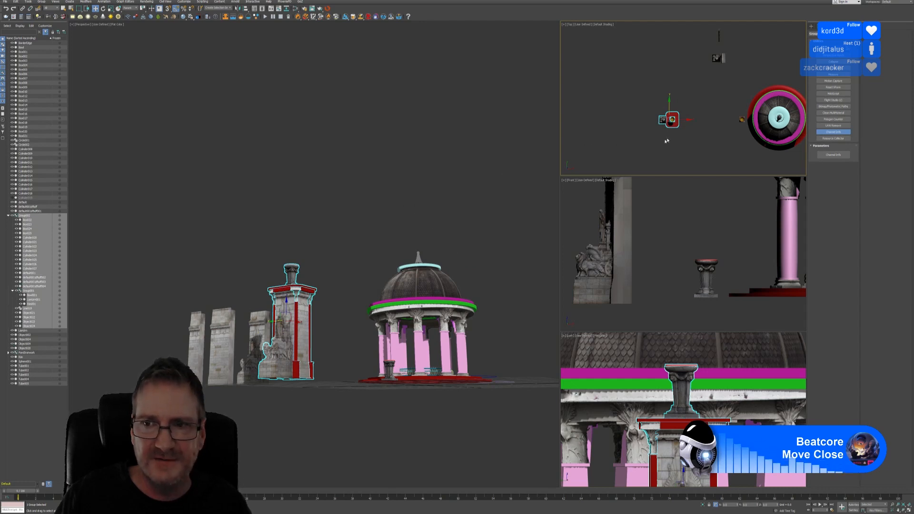
# Move the pillar group closer to the domed rotunda in the top view and deselect it
pyautogui.moveTo(703, 105); pyautogui.dragTo(694, 104, button='middle')
pyautogui.moveTo(676, 121); pyautogui.dragTo(695, 99)
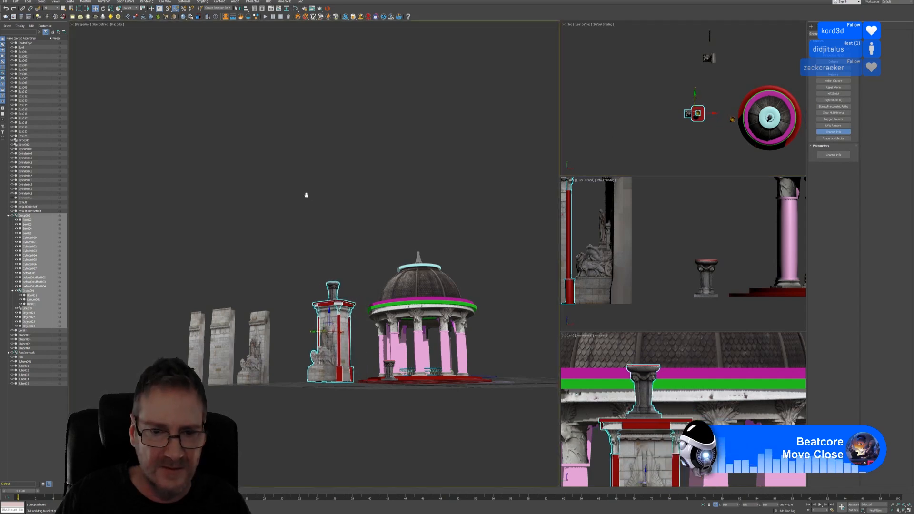
pyautogui.moveTo(307, 195); pyautogui.dragTo(296, 208, button='middle')
pyautogui.scroll(4, 366, 310)
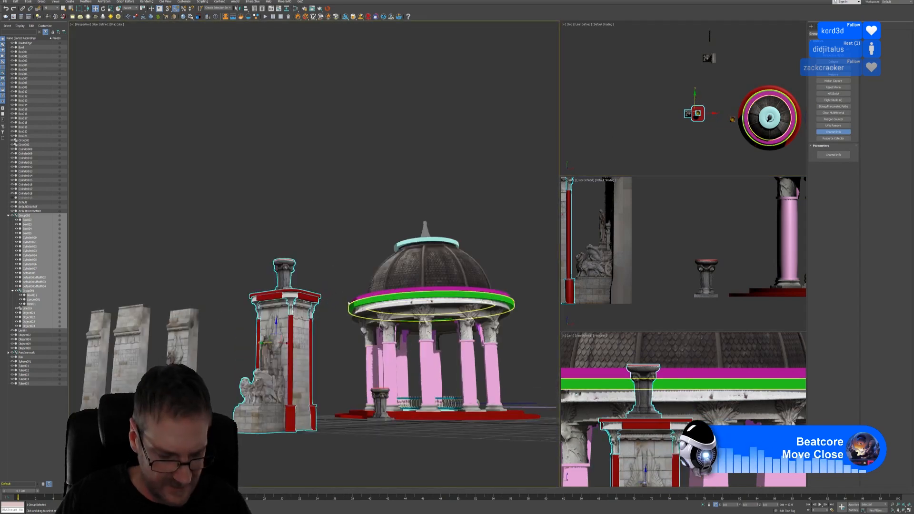
pyautogui.keyDown('alt'); pyautogui.moveTo(321, 259); pyautogui.dragTo(324, 241, button='middle'); pyautogui.keyUp('alt')
pyautogui.click(318, 249)
pyautogui.scroll(4, 324, 243)
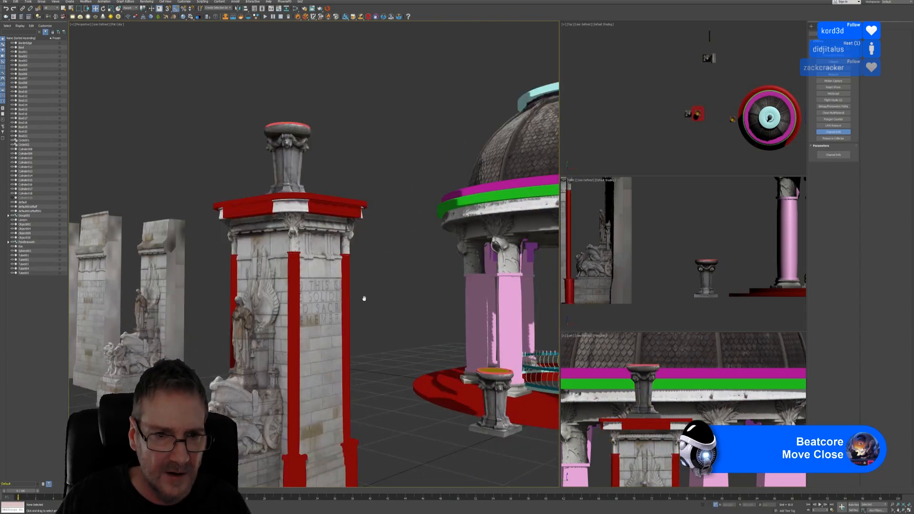
pyautogui.scroll(2, 366, 293)
pyautogui.moveTo(372, 276); pyautogui.dragTo(348, 286, button='middle')
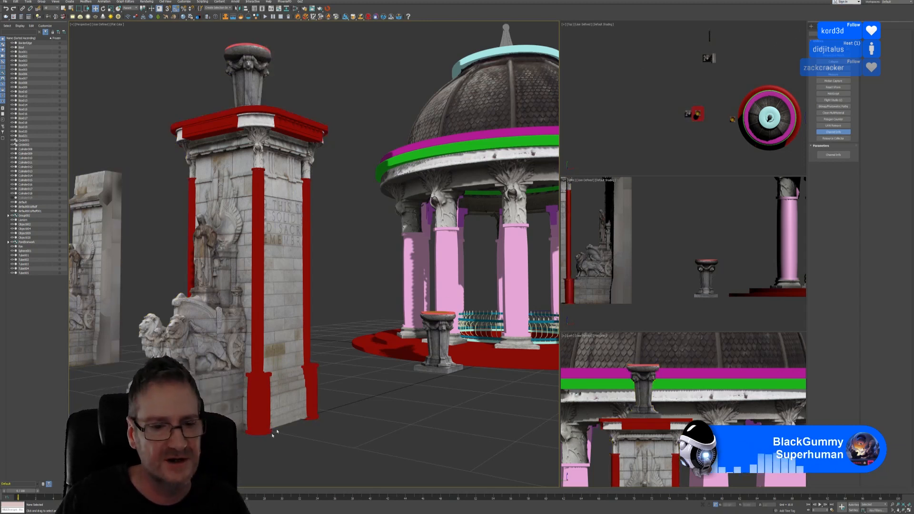
pyautogui.hotkey('alt', 'Tab')
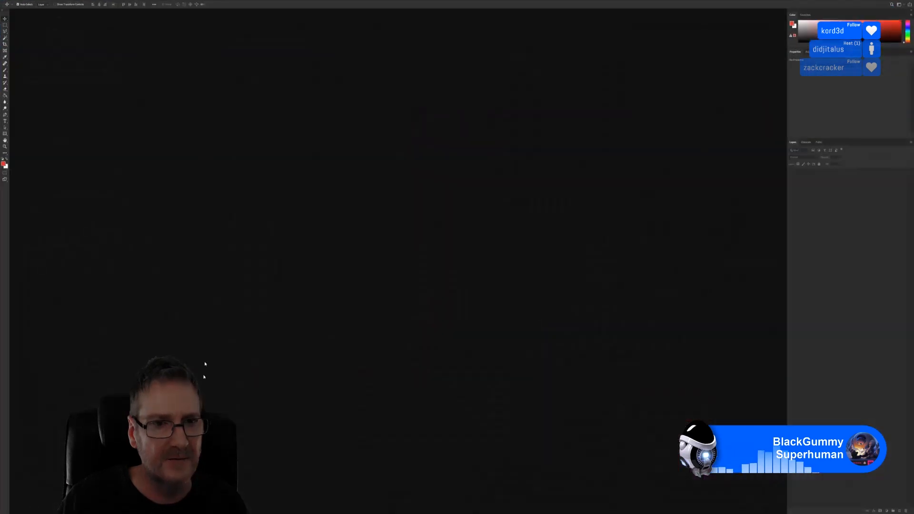
pyautogui.hotkey('alt', 'Tab')
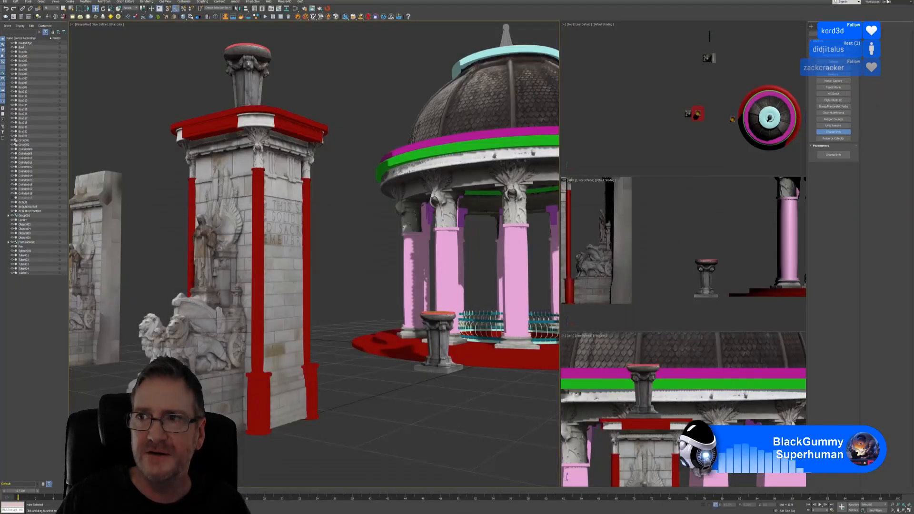
# Switch to Photoshop and open the texture Side_u1_v1.jpg from the Statue Model folder of the Botanical Gardens photogrammetry pictures
pyautogui.hotkey('alt', 'Tab')
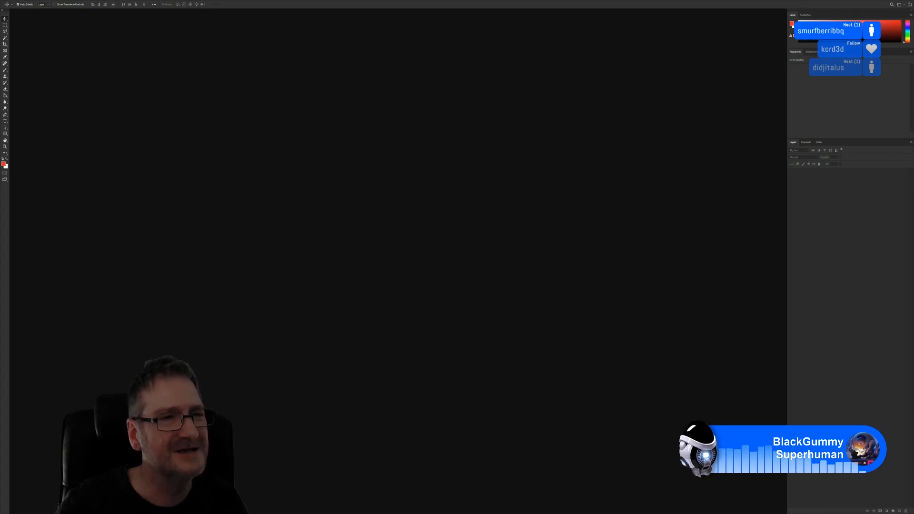
pyautogui.click(14, 0)
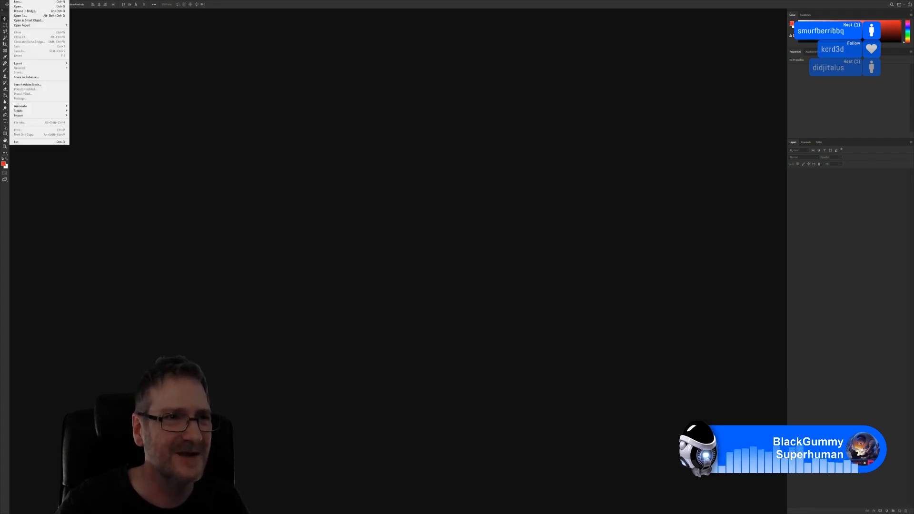
pyautogui.click(17, 6)
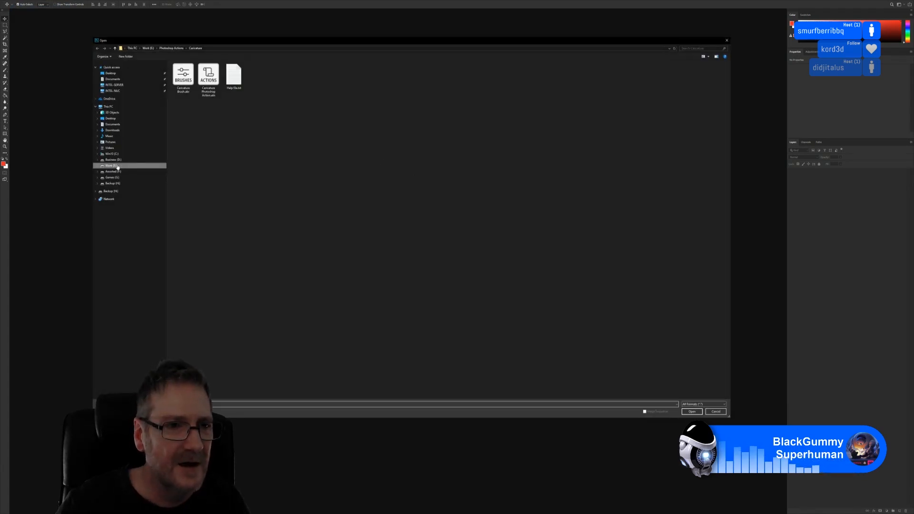
pyautogui.click(115, 166)
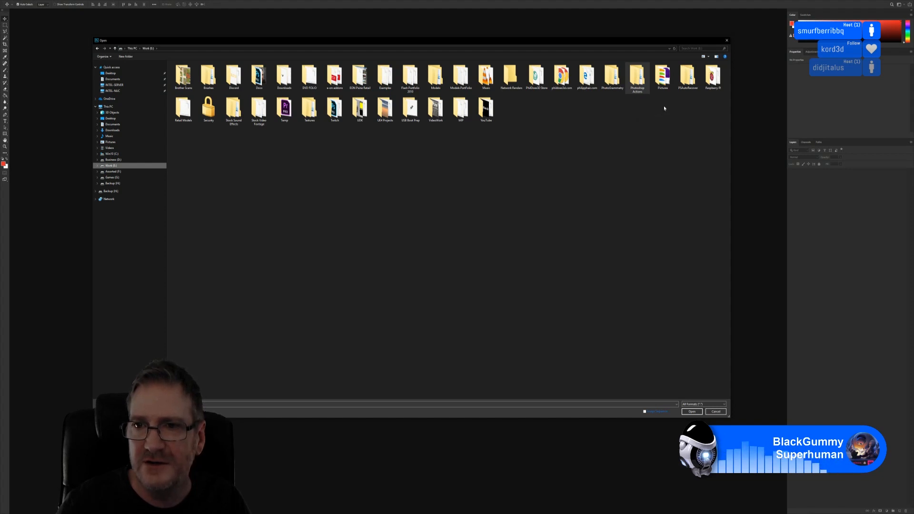
pyautogui.doubleClick(613, 77)
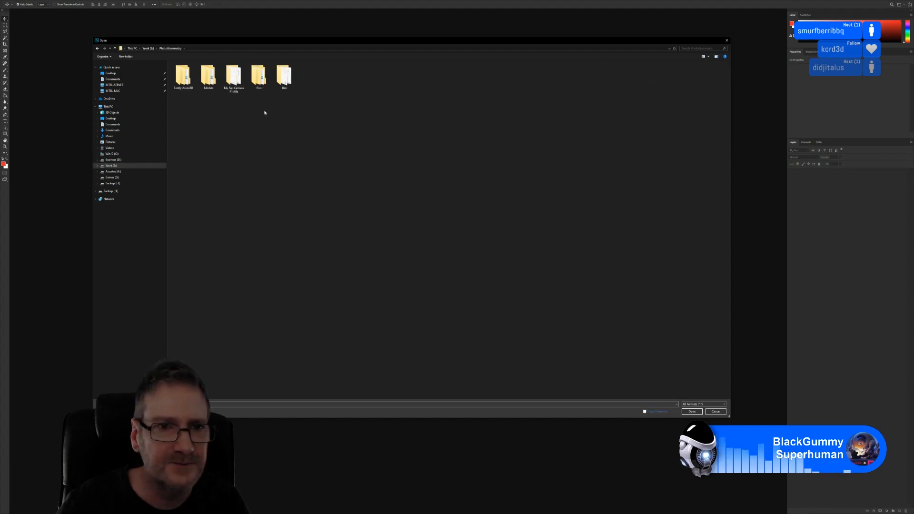
pyautogui.doubleClick(260, 82)
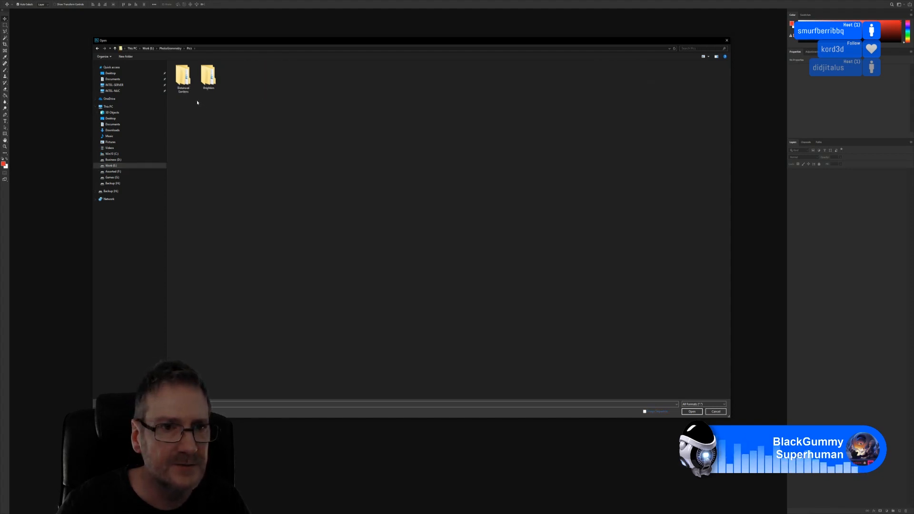
pyautogui.doubleClick(184, 79)
pyautogui.doubleClick(335, 76)
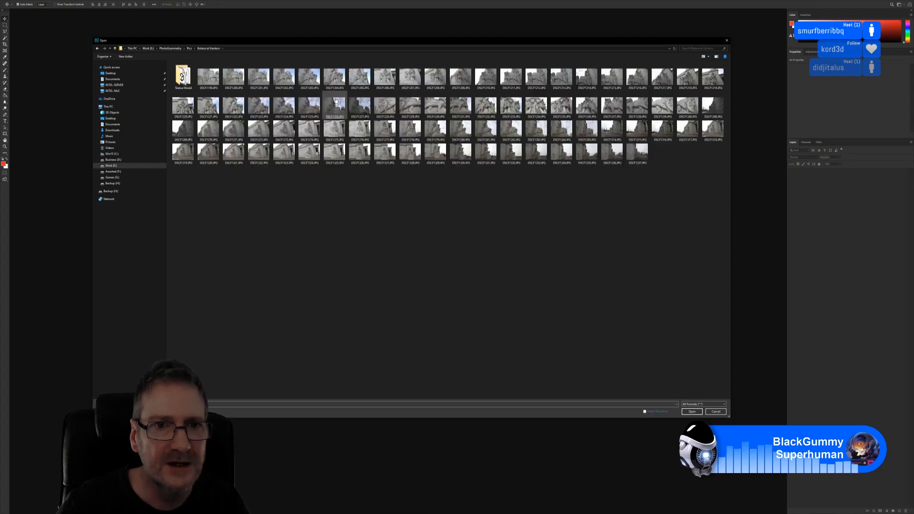
pyautogui.doubleClick(183, 76)
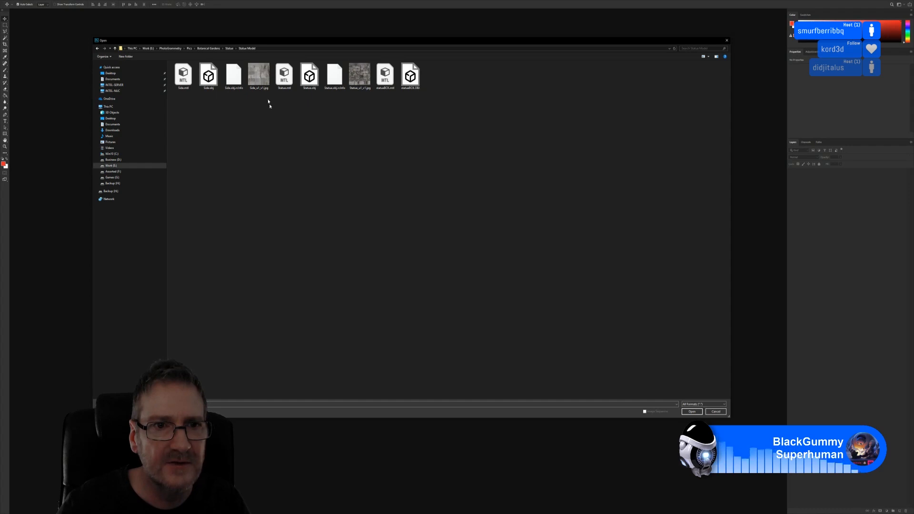
pyautogui.click(261, 78)
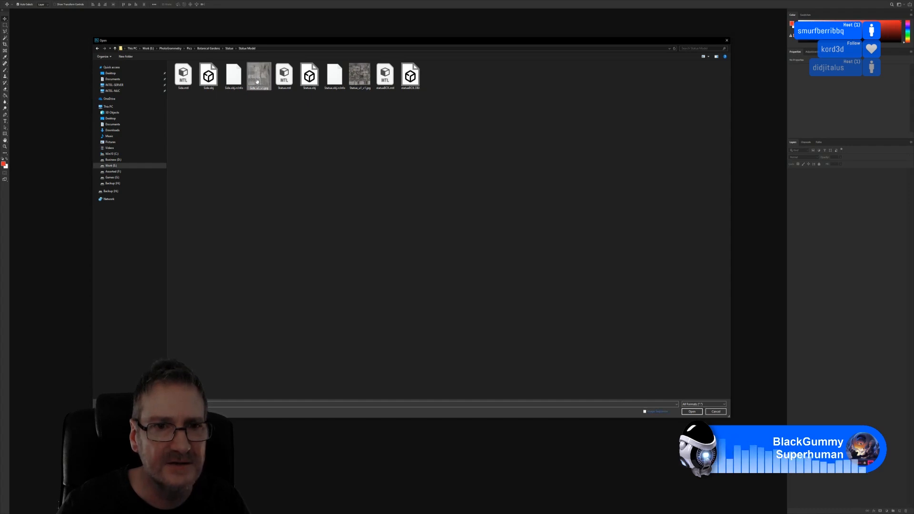
pyautogui.doubleClick(257, 79)
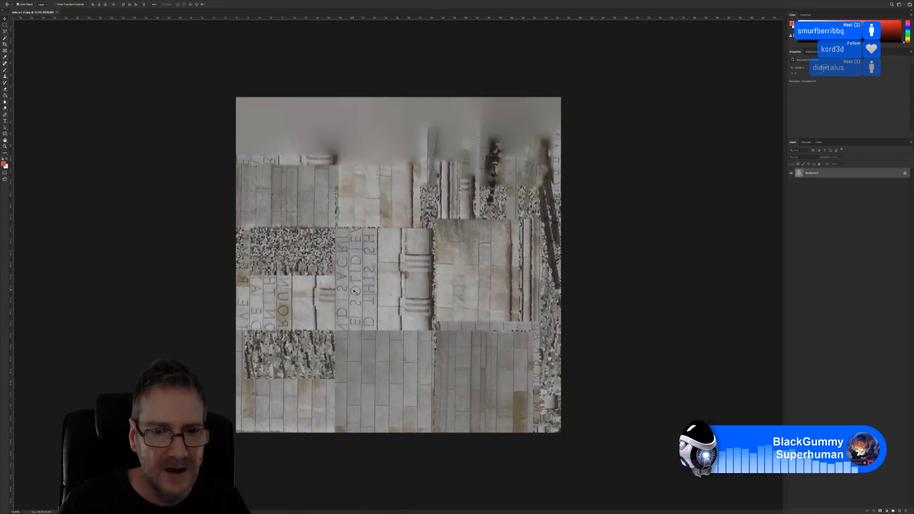
# Copy a rectangular piece of the plain marble block below the brown stain, beside the mirrored lettering, onto a new layer
pyautogui.keyDown('alt'); pyautogui.scroll(2, 350, 286); pyautogui.keyUp('alt')
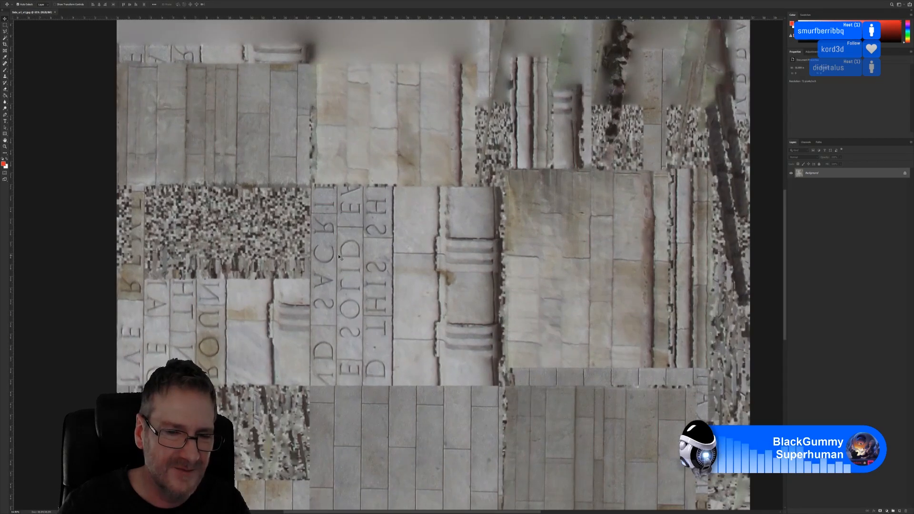
pyautogui.keyDown('alt'); pyautogui.scroll(-2, 340, 259); pyautogui.keyUp('alt')
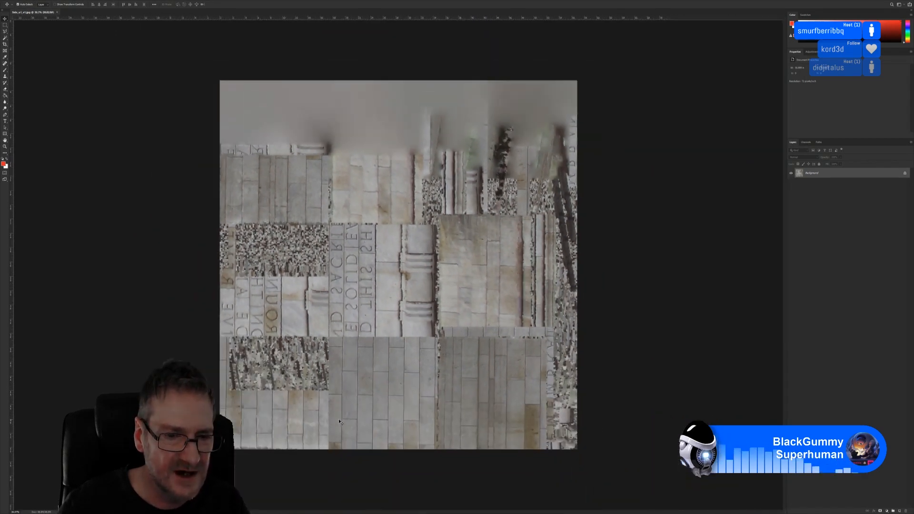
pyautogui.keyDown('alt'); pyautogui.scroll(1, 382, 265); pyautogui.keyUp('alt')
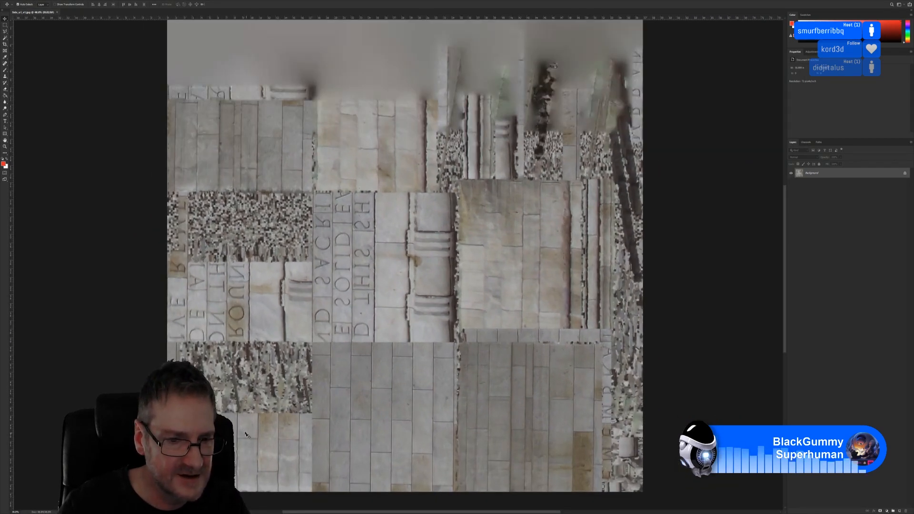
pyautogui.keyDown('alt'); pyautogui.scroll(3, 252, 333); pyautogui.keyUp('alt')
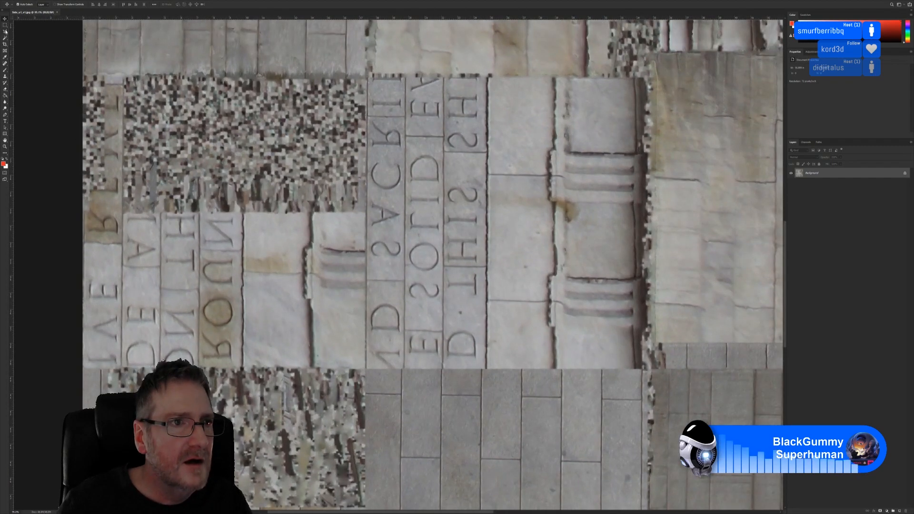
pyautogui.click(4, 28)
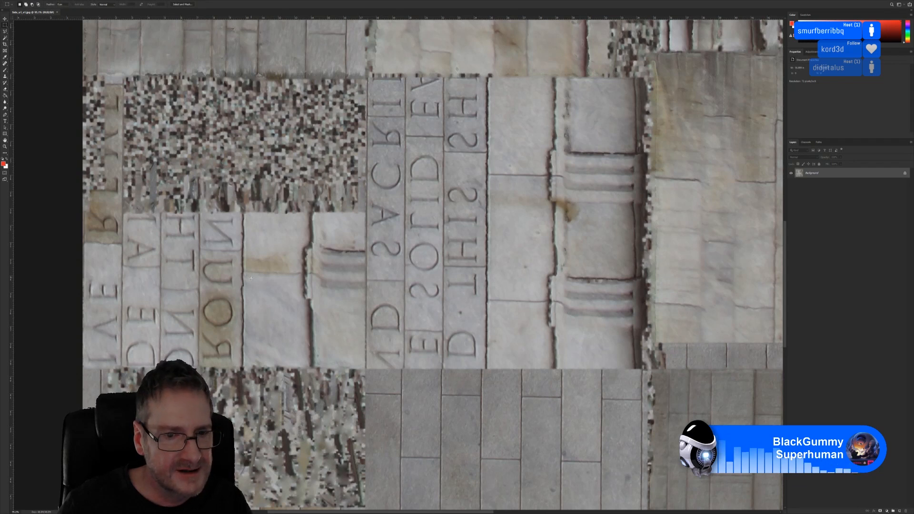
pyautogui.moveTo(249, 279); pyautogui.dragTo(300, 364)
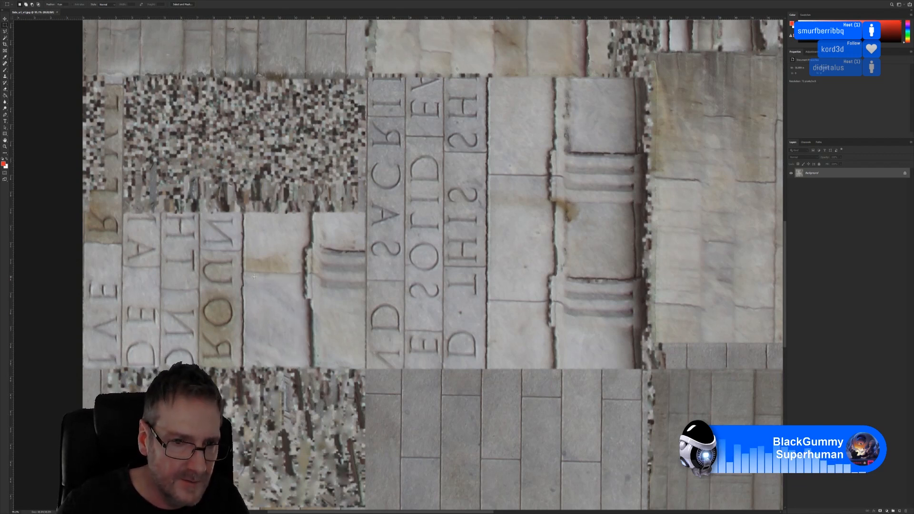
pyautogui.moveTo(251, 277); pyautogui.dragTo(292, 362)
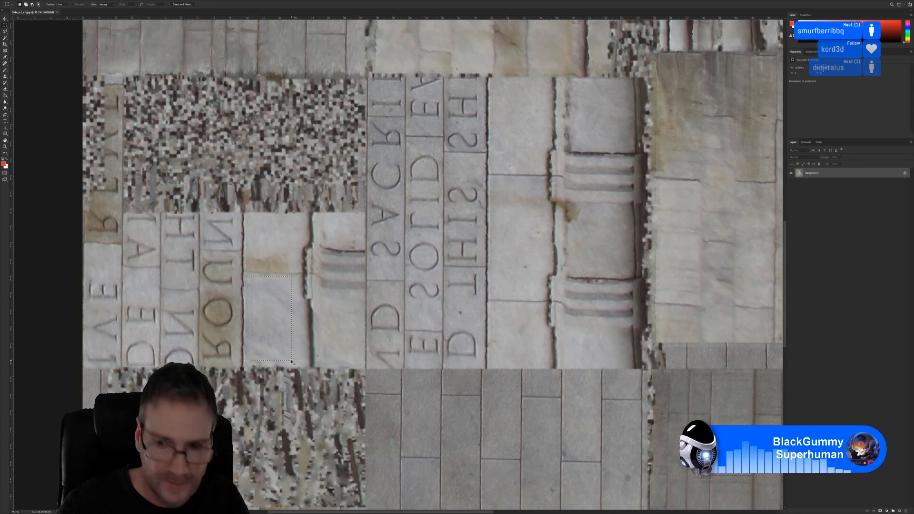
pyautogui.hotkey('ctrl', 'j')
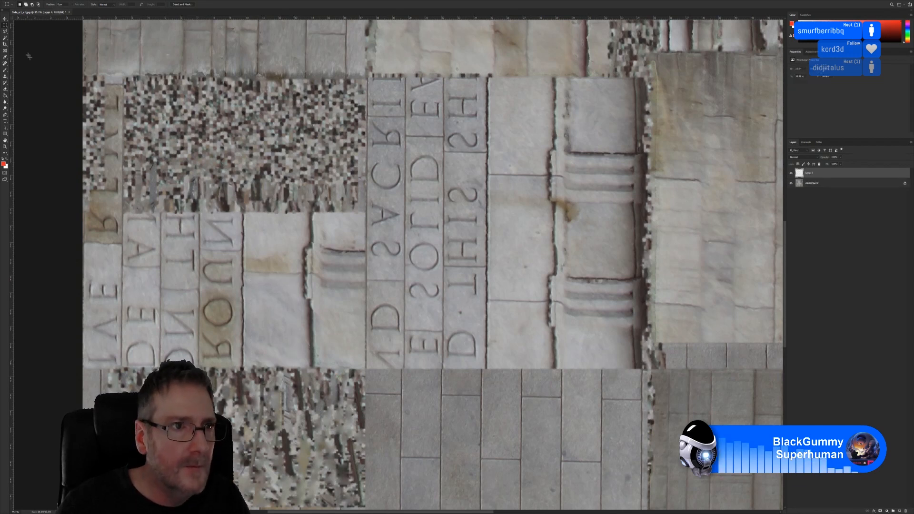
# Move the marble patch over the lettered block at the texture's left edge and resize it to cover the letters
pyautogui.press('v')
pyautogui.moveTo(273, 324); pyautogui.dragTo(100, 323)
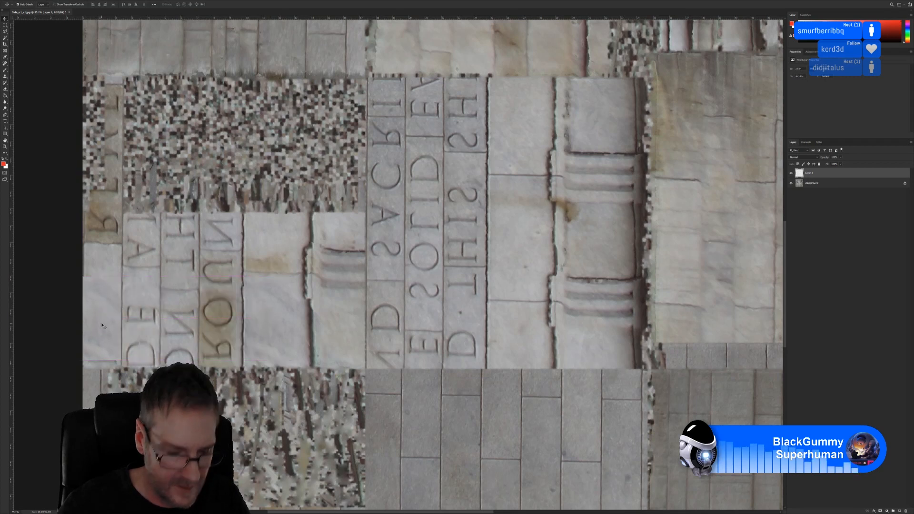
pyautogui.hotkey('ctrl', 't')
pyautogui.keyDown('alt'); pyautogui.scroll(2, 98, 322); pyautogui.keyUp('alt')
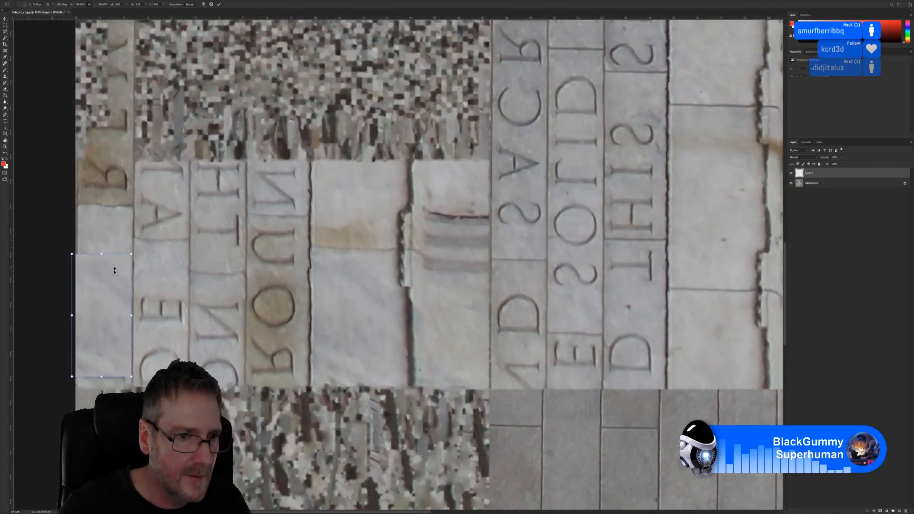
pyautogui.moveTo(101, 255); pyautogui.dragTo(102, 250)
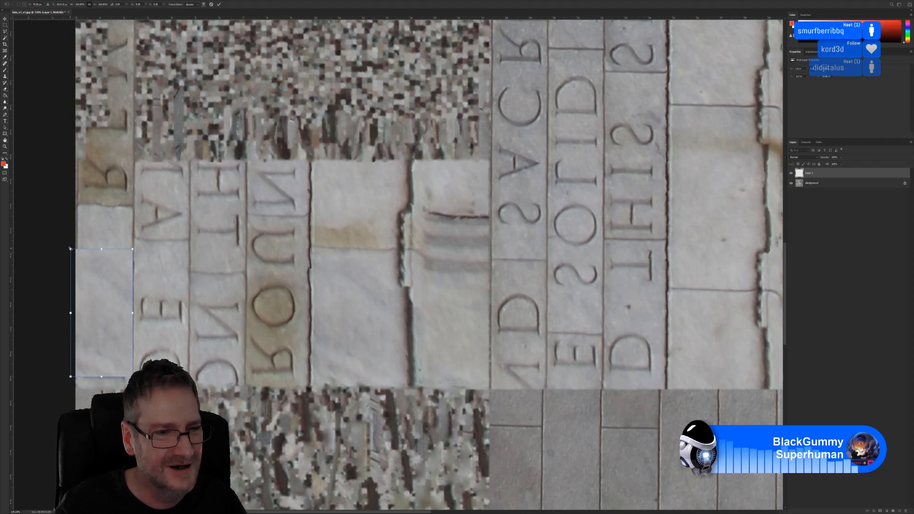
pyautogui.moveTo(70, 248); pyautogui.dragTo(104, 256)
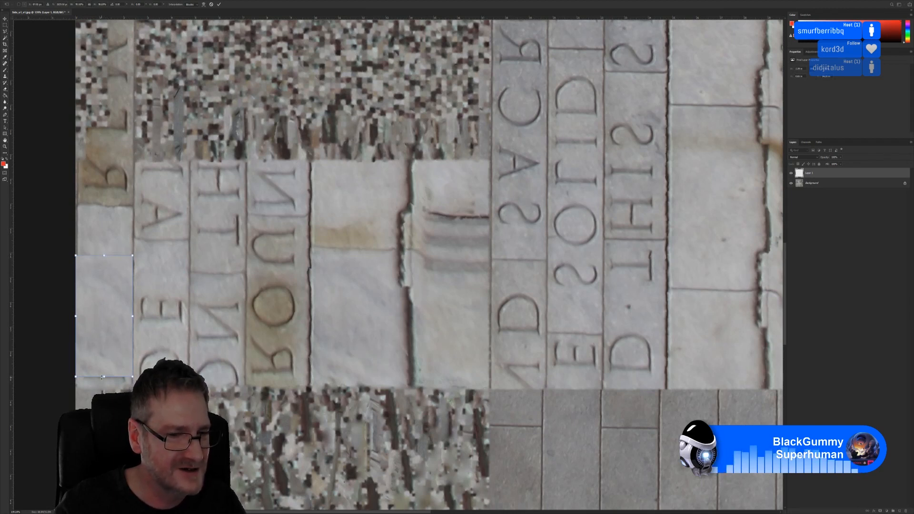
pyautogui.moveTo(104, 377); pyautogui.dragTo(99, 382)
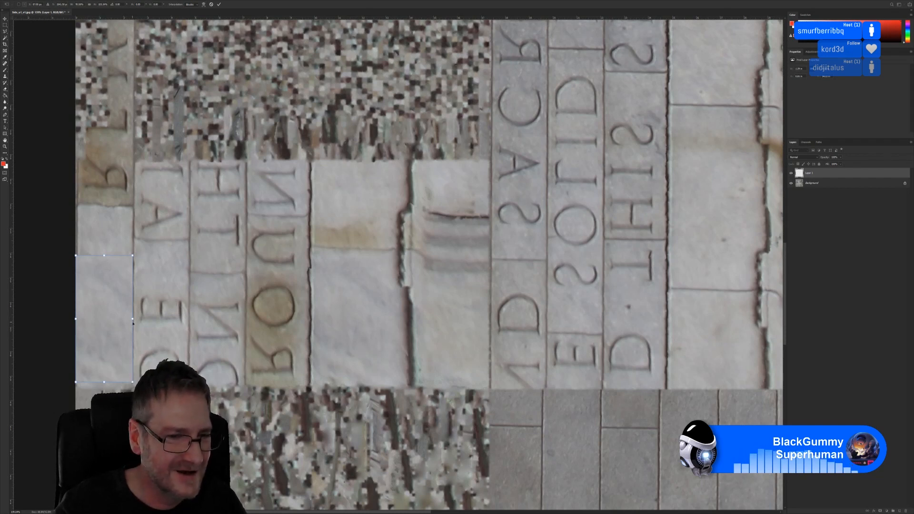
pyautogui.moveTo(133, 319); pyautogui.dragTo(130, 319)
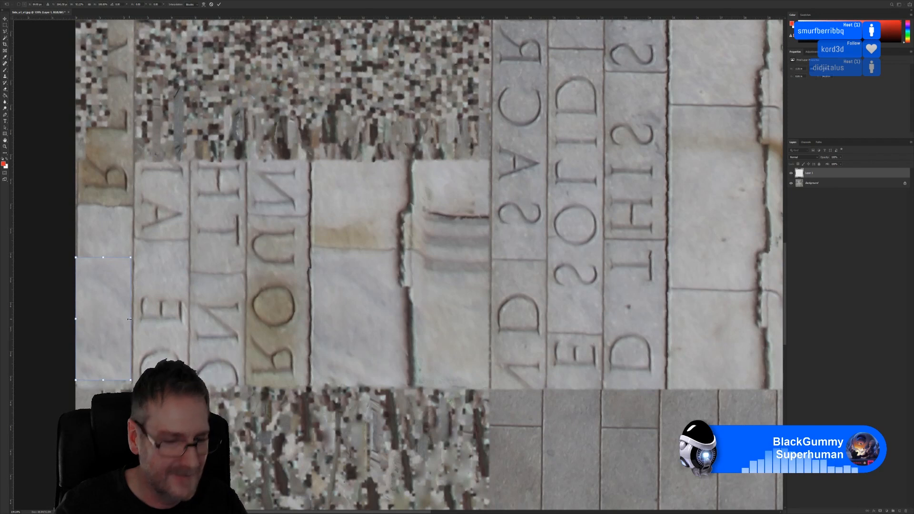
pyautogui.press('Return')
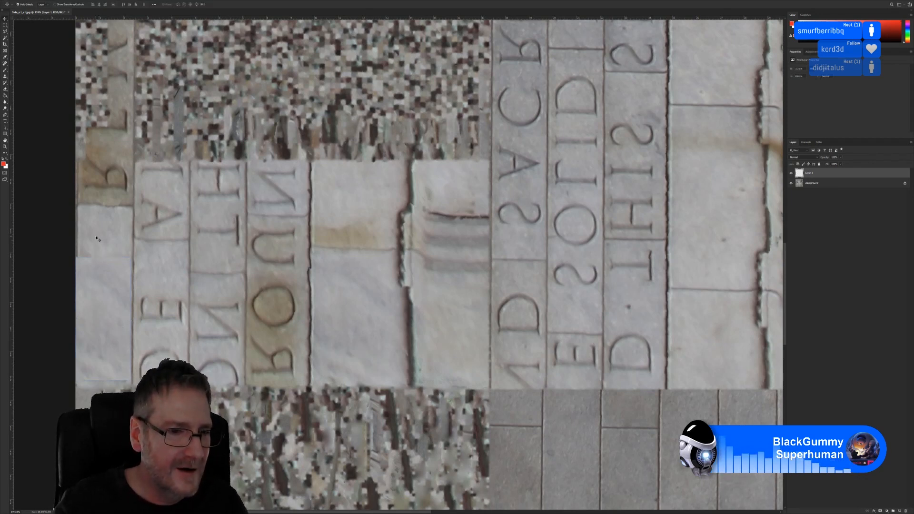
# Refine the patch's fit between the block's joints with Free Transform, adjusting its left, upper and lower edges
pyautogui.click(5, 90)
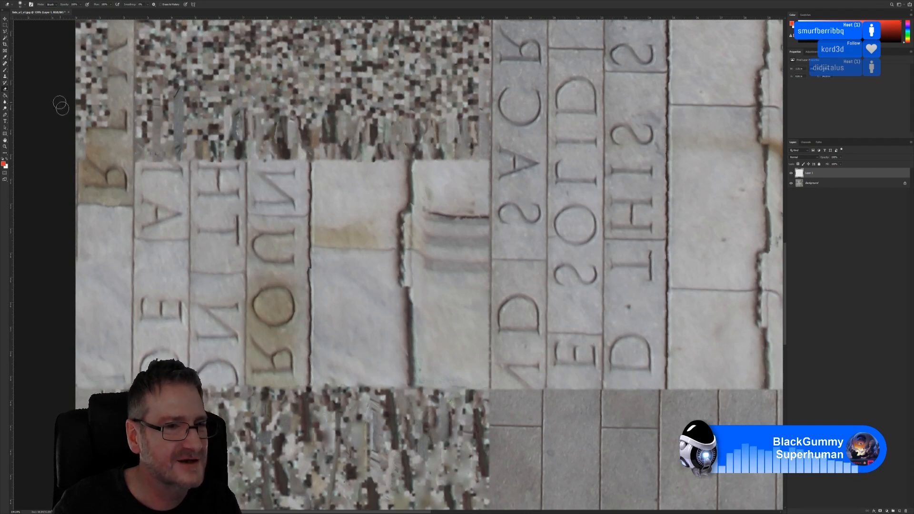
pyautogui.click(5, 21)
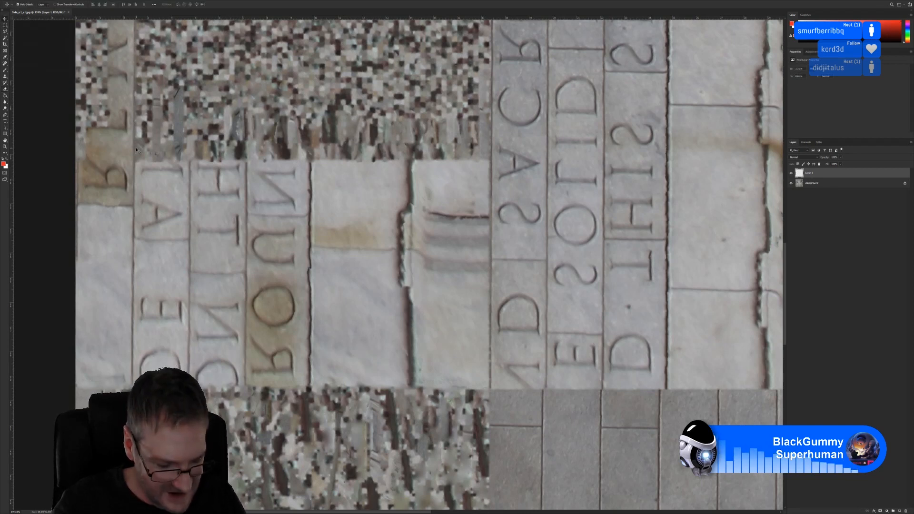
pyautogui.hotkey('ctrl', 't')
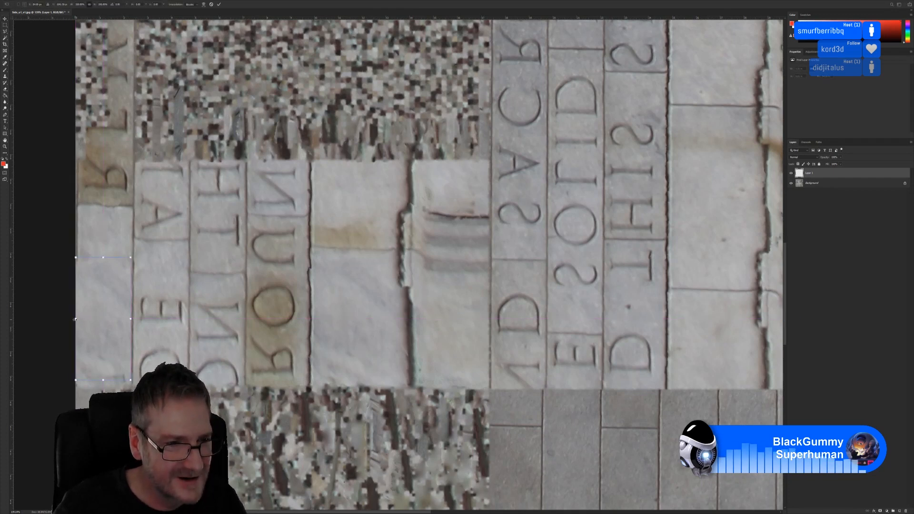
pyautogui.moveTo(75, 319); pyautogui.dragTo(78, 319)
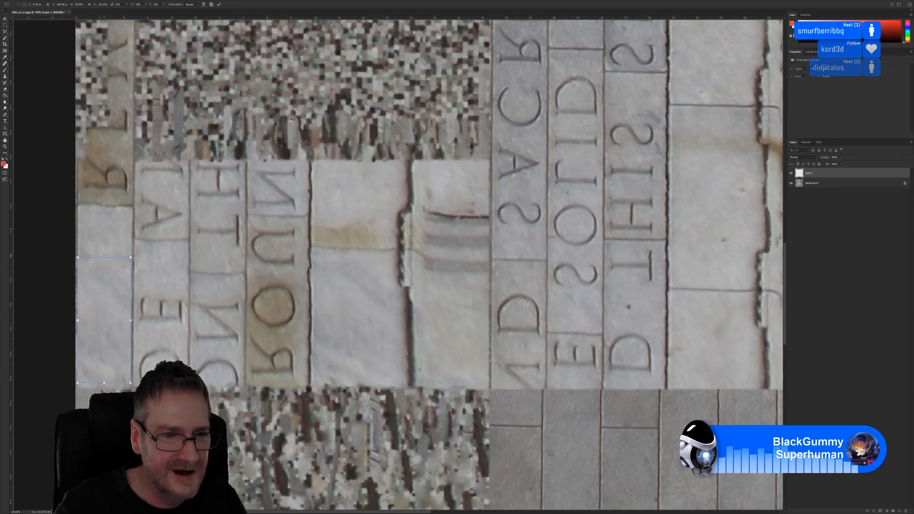
pyautogui.moveTo(104, 256); pyautogui.dragTo(104, 255)
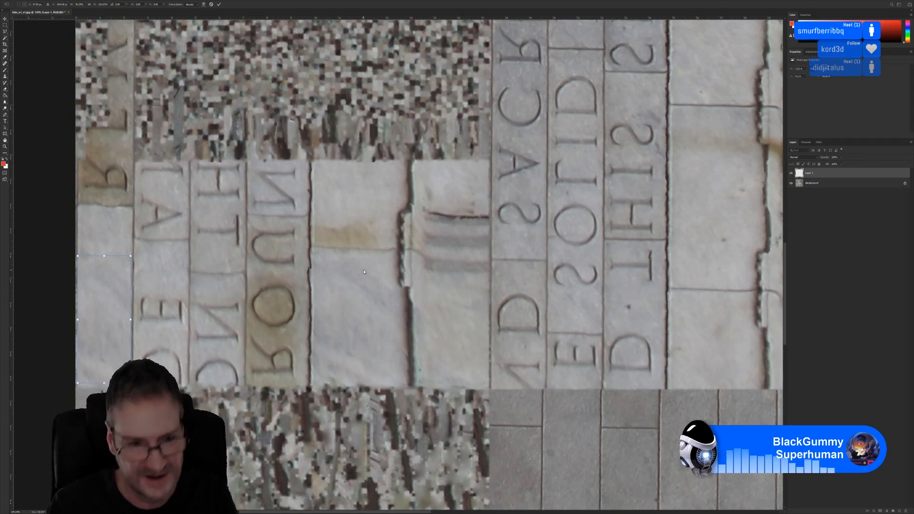
pyautogui.press('Return')
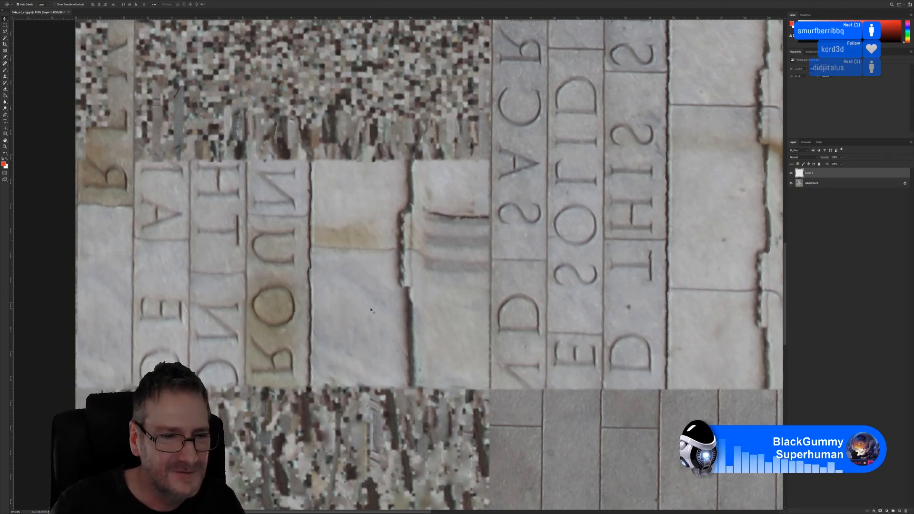
# Marquee-select a tall rectangle of the same plain marble block and copy it onto a second new layer
pyautogui.click(5, 25)
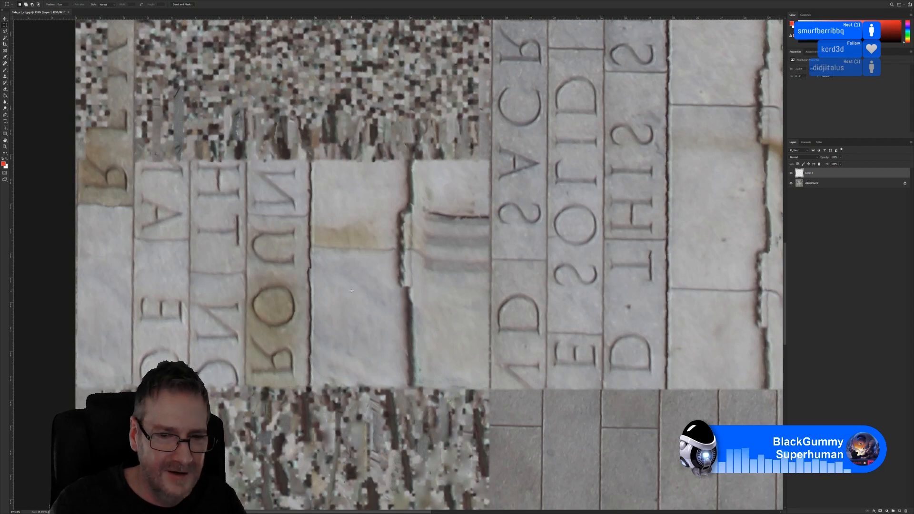
pyautogui.moveTo(345, 253); pyautogui.dragTo(387, 377)
pyautogui.rightClick(386, 379)
pyautogui.click(357, 315)
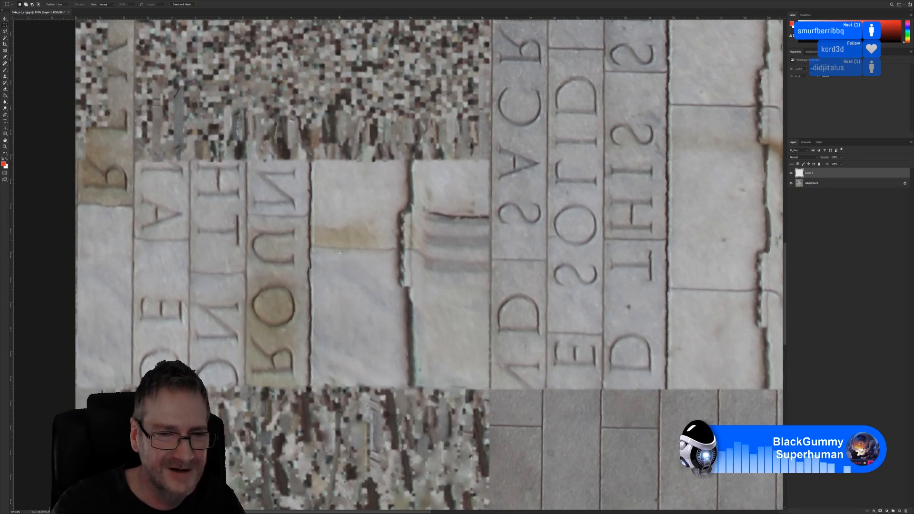
pyautogui.moveTo(340, 253); pyautogui.dragTo(393, 383)
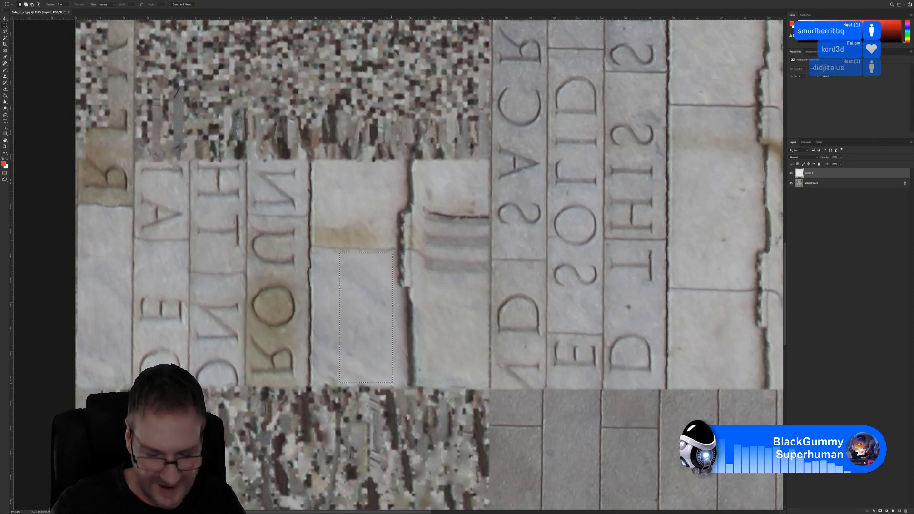
pyautogui.hotkey('ctrl', 'j')
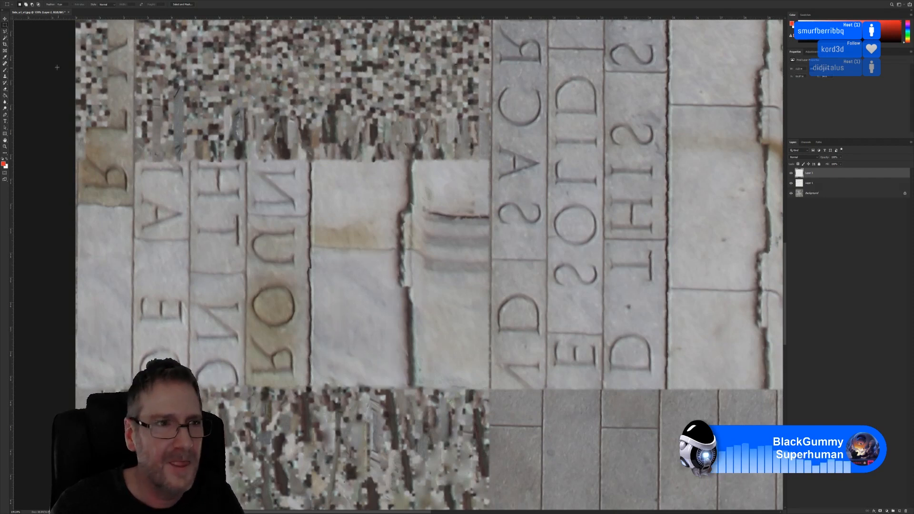
# Move the second marble patch over the lettered block below the A in the second column and soften its upper edge with the Eraser
pyautogui.press('v')
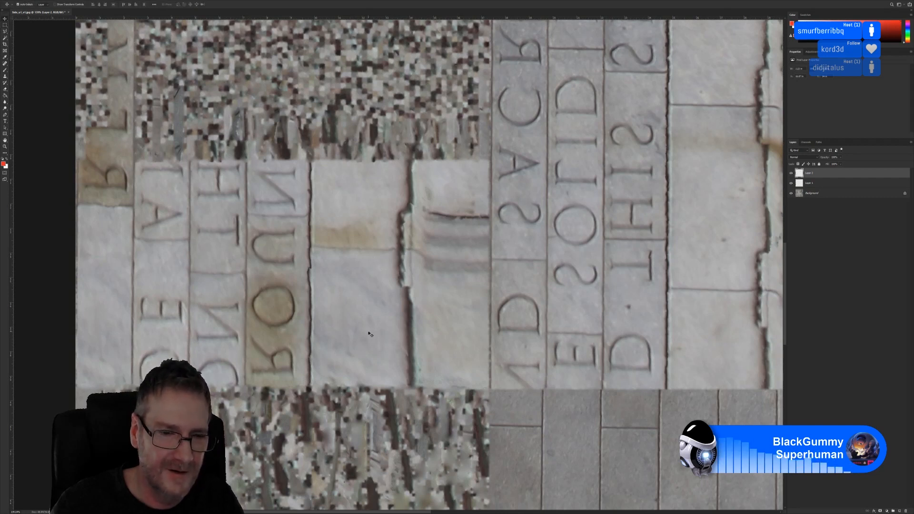
pyautogui.moveTo(370, 334); pyautogui.dragTo(164, 337)
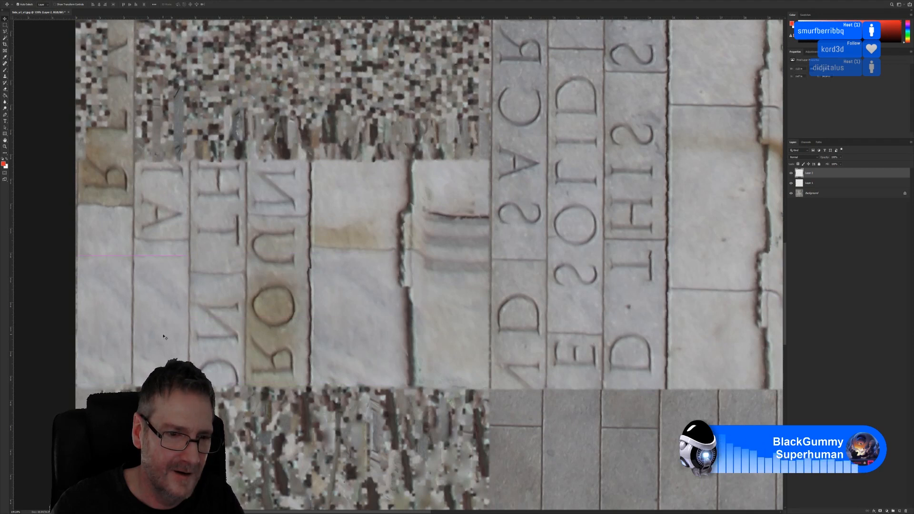
pyautogui.click(5, 90)
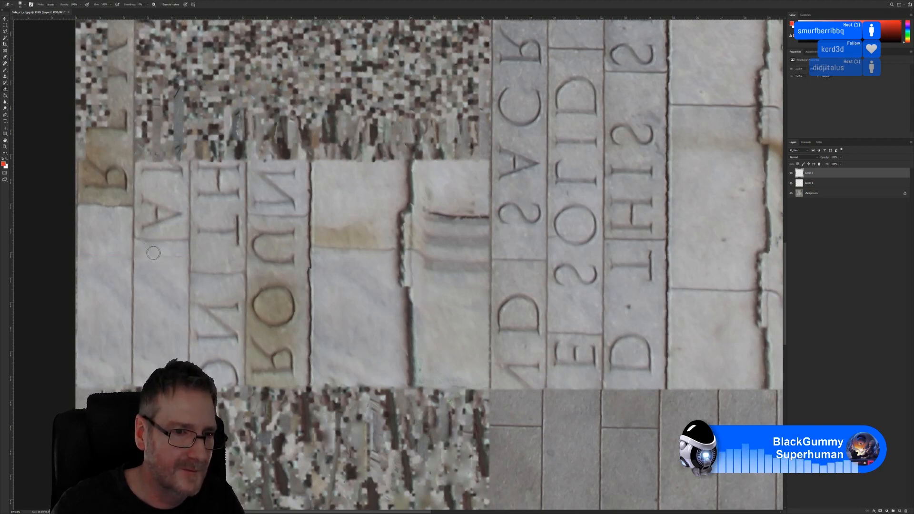
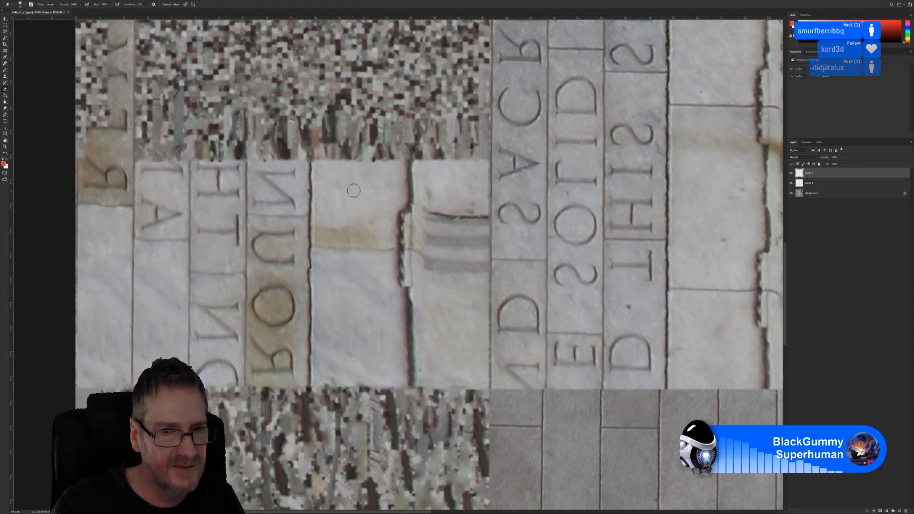
pyautogui.press('m')
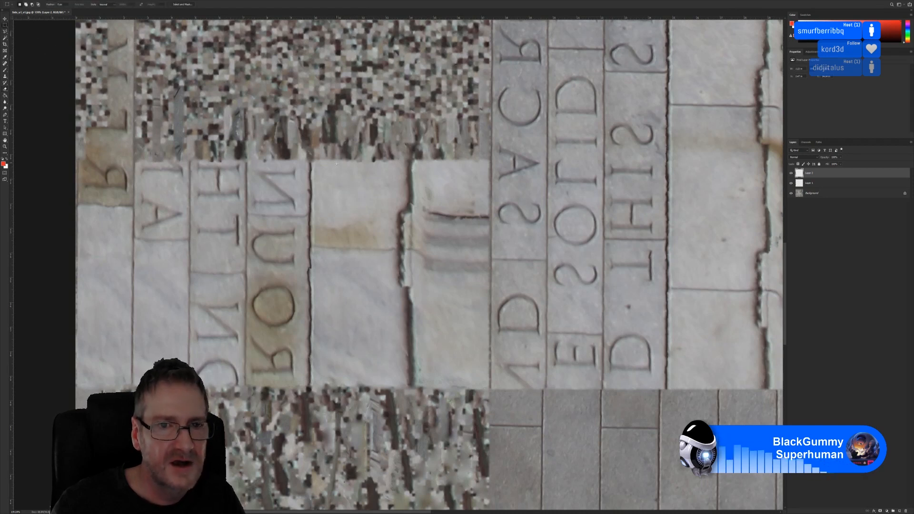
pyautogui.moveTo(318, 165); pyautogui.dragTo(362, 220)
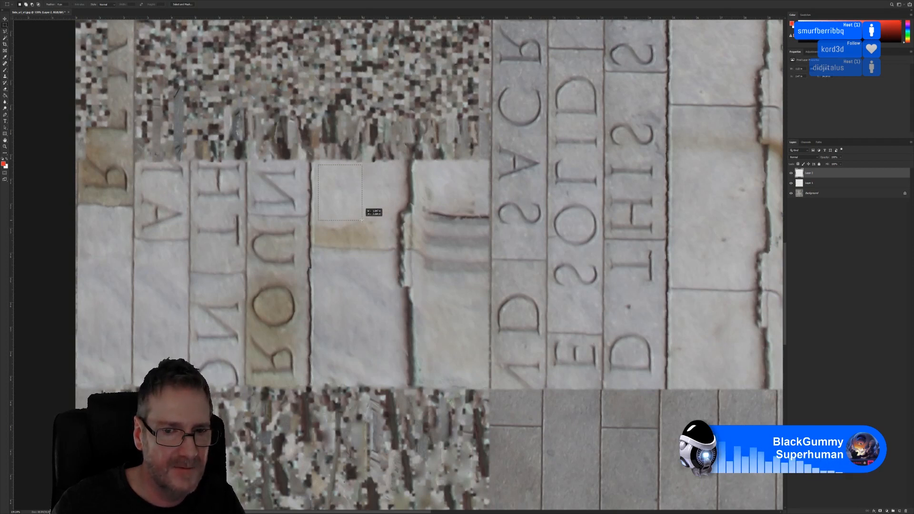
pyautogui.moveTo(362, 220); pyautogui.dragTo(362, 221)
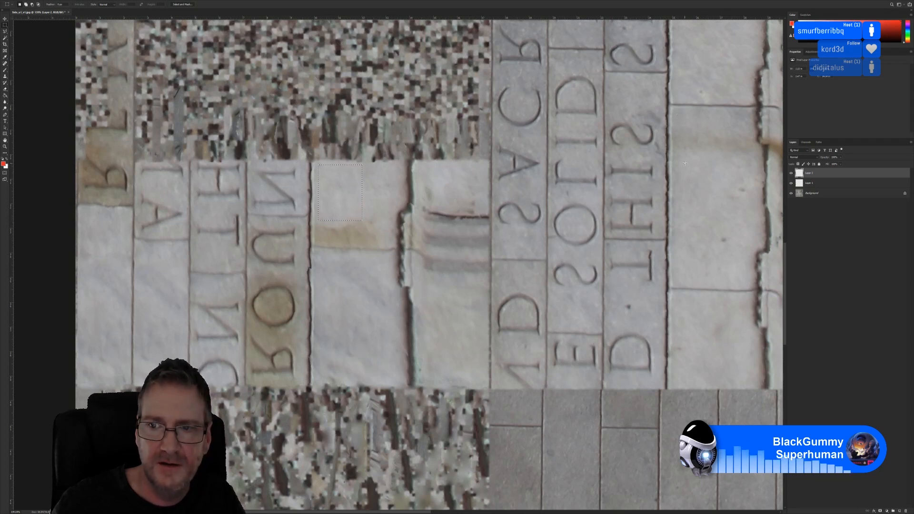
pyautogui.moveTo(685, 163); pyautogui.dragTo(693, 212)
pyautogui.moveTo(736, 182); pyautogui.dragTo(751, 200)
pyautogui.moveTo(714, 233); pyautogui.dragTo(732, 257)
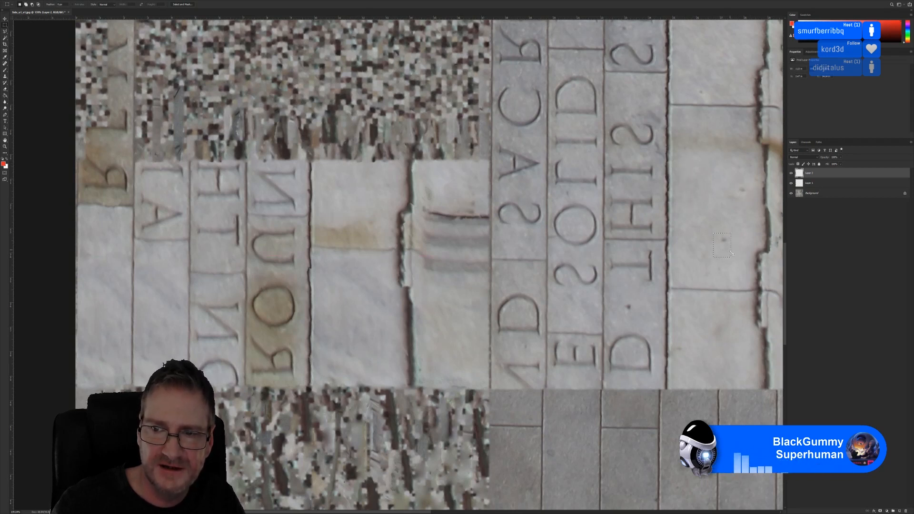
pyautogui.moveTo(733, 184); pyautogui.dragTo(748, 199)
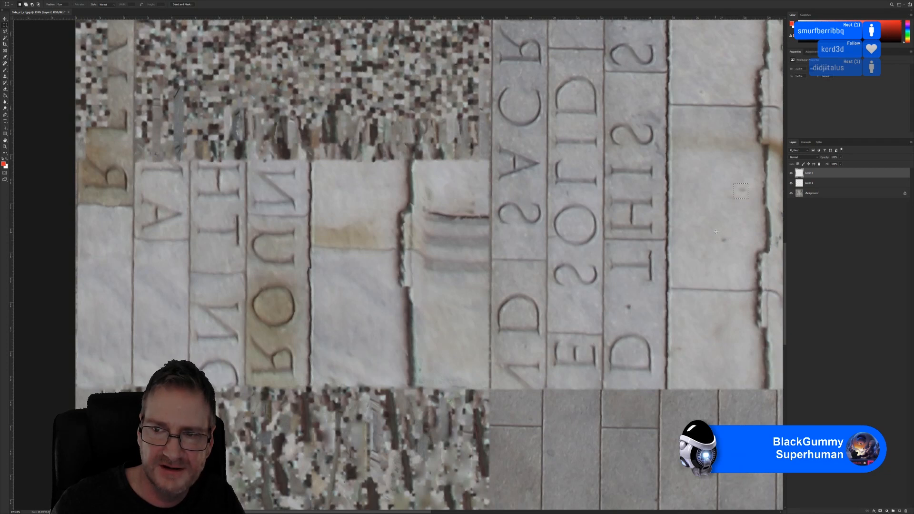
pyautogui.moveTo(716, 232); pyautogui.dragTo(733, 251)
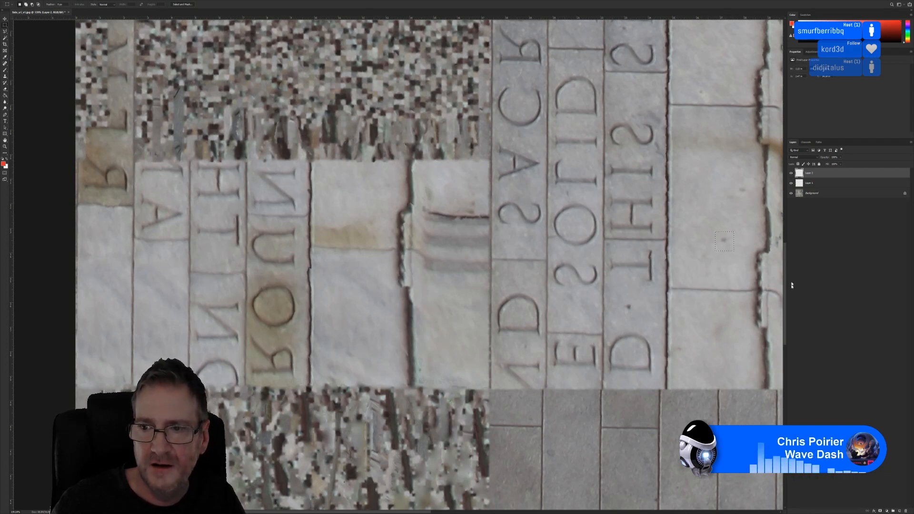
# Marquee-select a tall rectangle of the plain marble block beside the SH lettering and copy it onto a new layer
pyautogui.scroll(5, 787, 310)
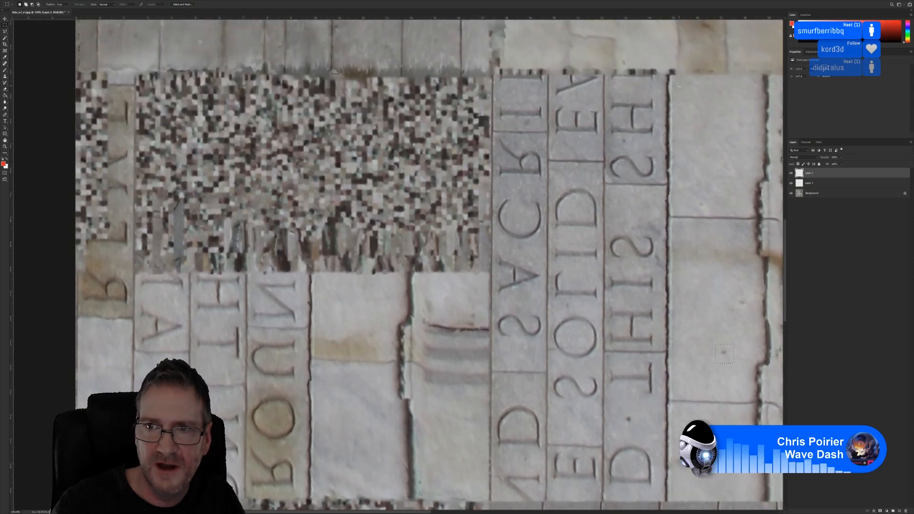
pyautogui.moveTo(679, 80); pyautogui.dragTo(731, 189)
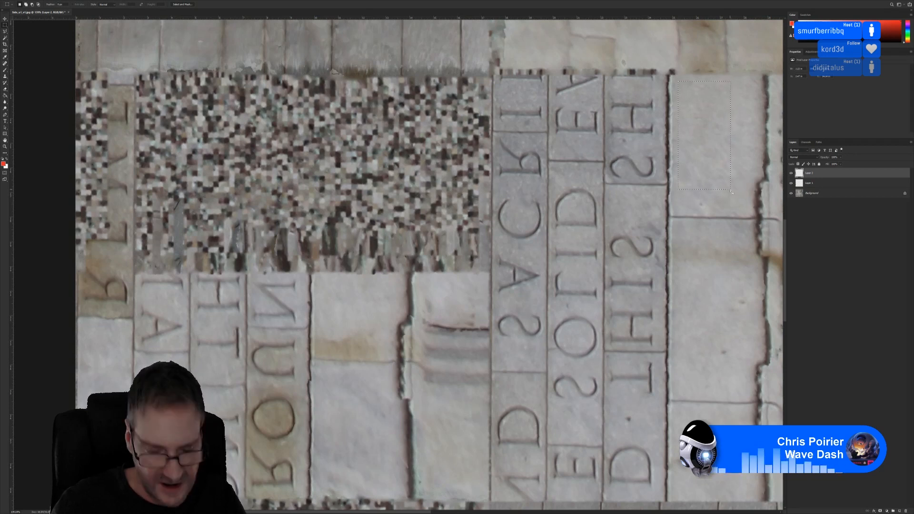
pyautogui.hotkey('ctrl', 'c')
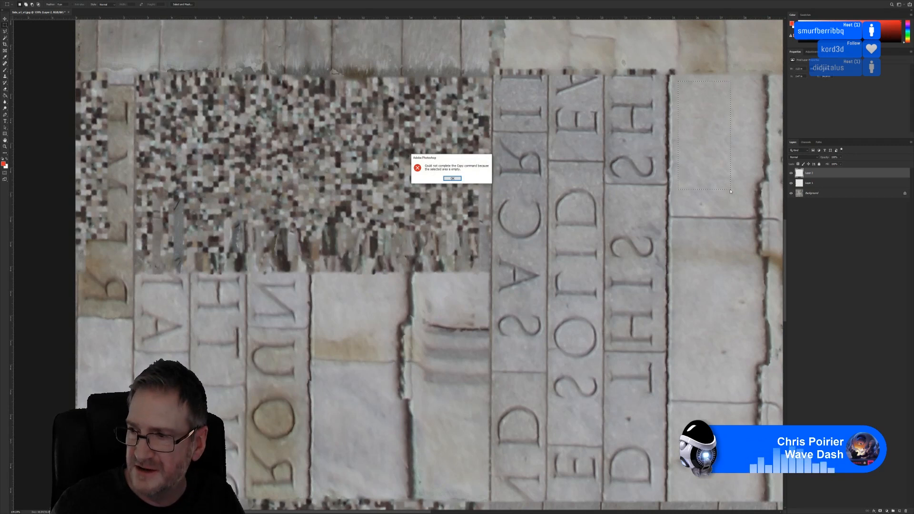
pyautogui.click(452, 179)
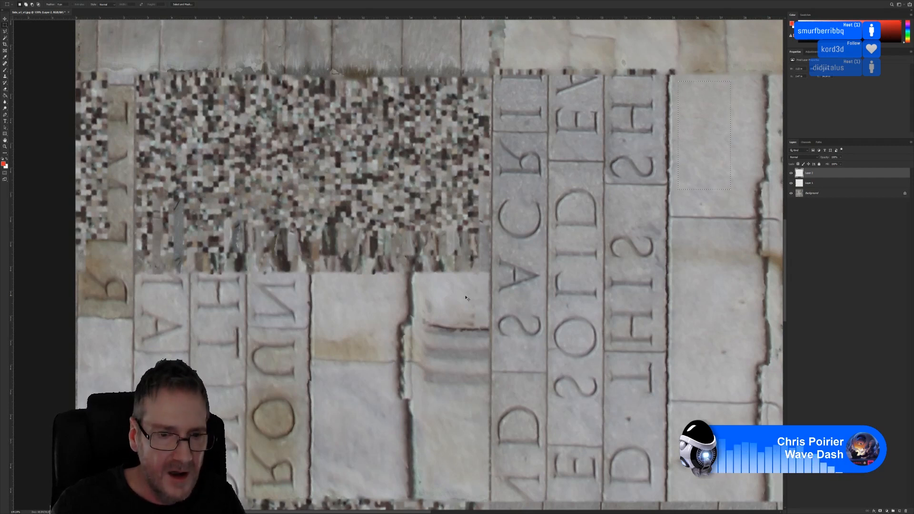
pyautogui.hotkey('ctrl', 'j')
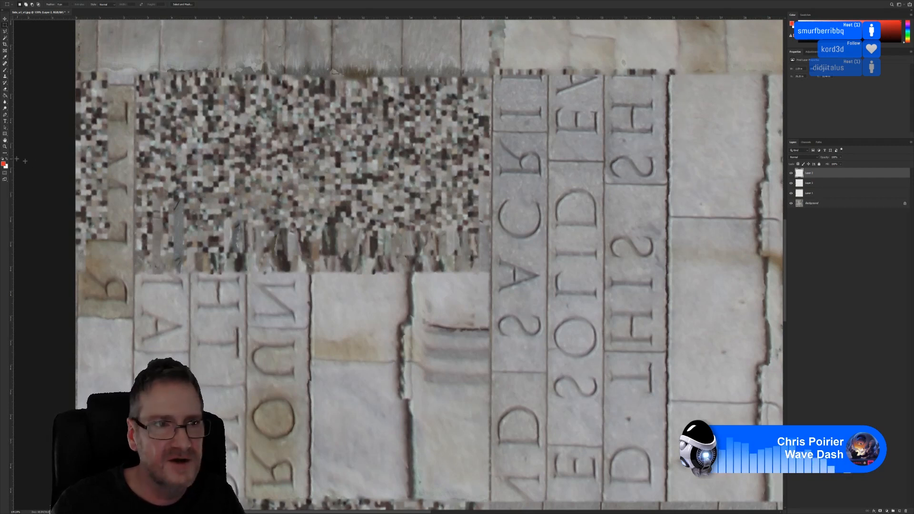
# Move the new patch over the HT lettering in the third column and enlarge it slightly with Free Transform to fill the block
pyautogui.press('v')
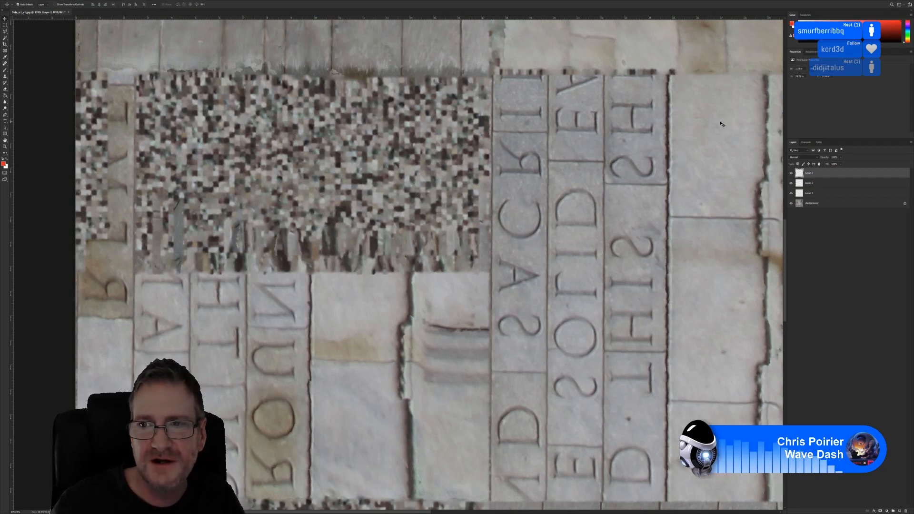
pyautogui.moveTo(719, 123); pyautogui.dragTo(229, 316)
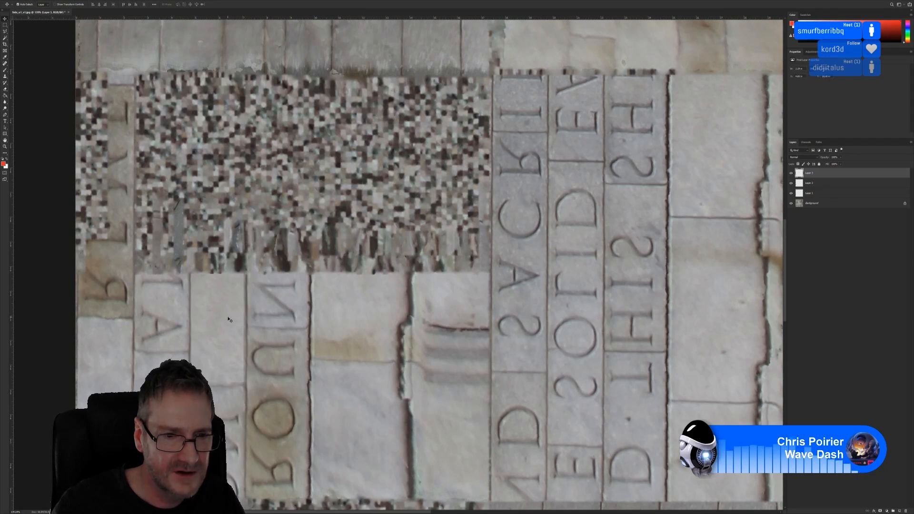
pyautogui.hotkey('ctrl', 't')
pyautogui.keyDown('alt'); pyautogui.scroll(2, 262, 330); pyautogui.keyUp('alt')
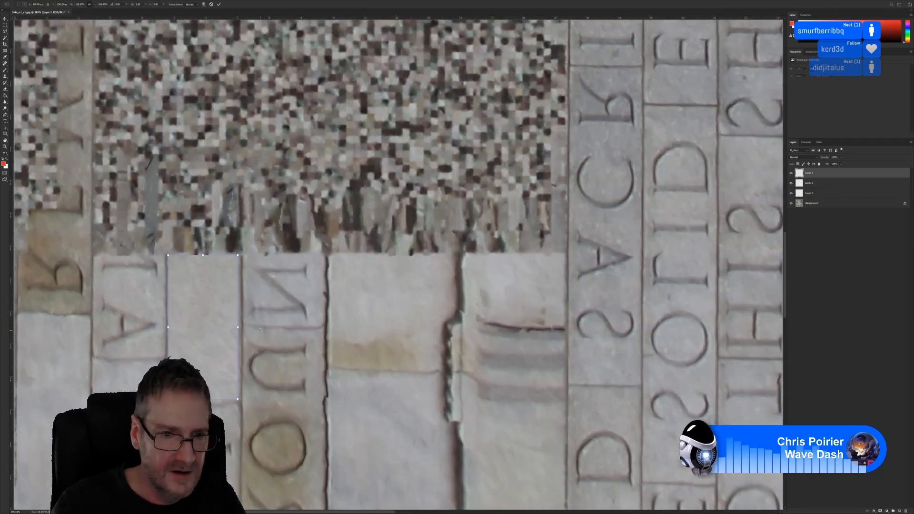
pyautogui.moveTo(237, 328); pyautogui.dragTo(240, 328)
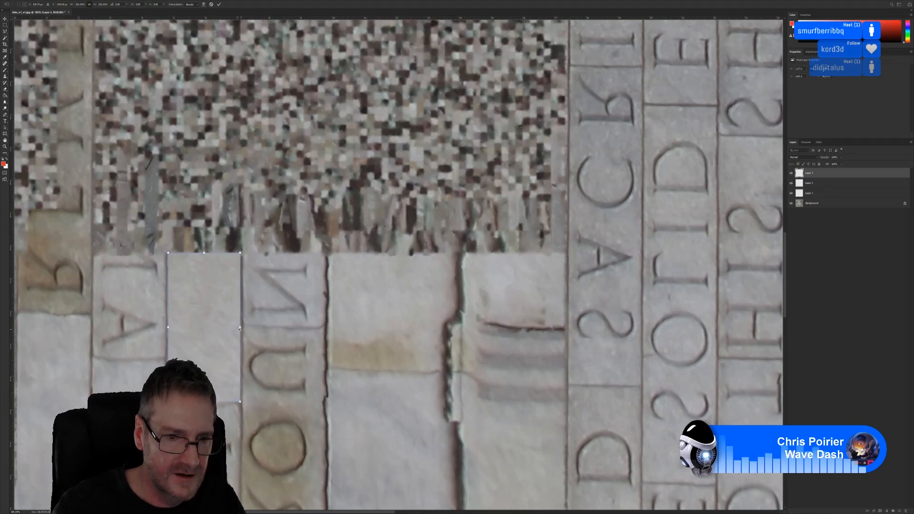
pyautogui.press('Return')
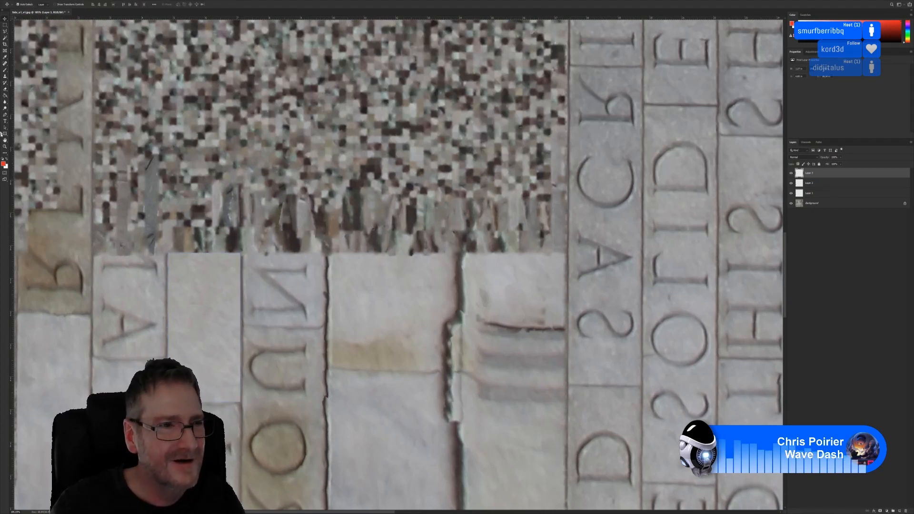
# Clean up the patch's edges with the Eraser and merge the visible patch layers into the background
pyautogui.press('e')
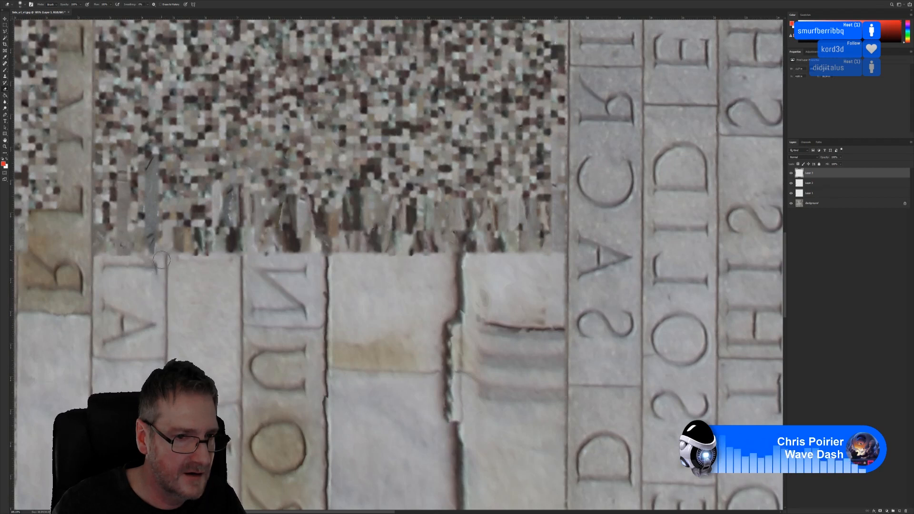
pyautogui.keyDown('alt'); pyautogui.scroll(-2, 395, 282); pyautogui.keyUp('alt')
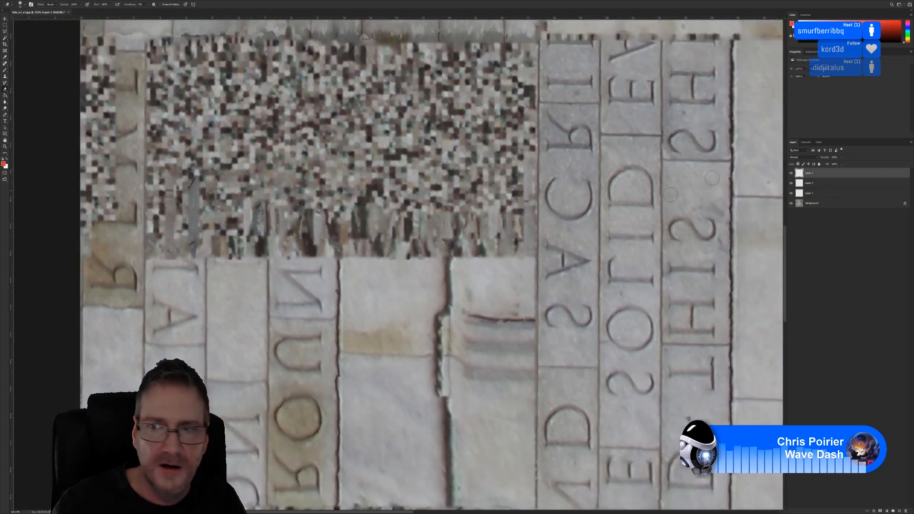
pyautogui.rightClick(814, 174)
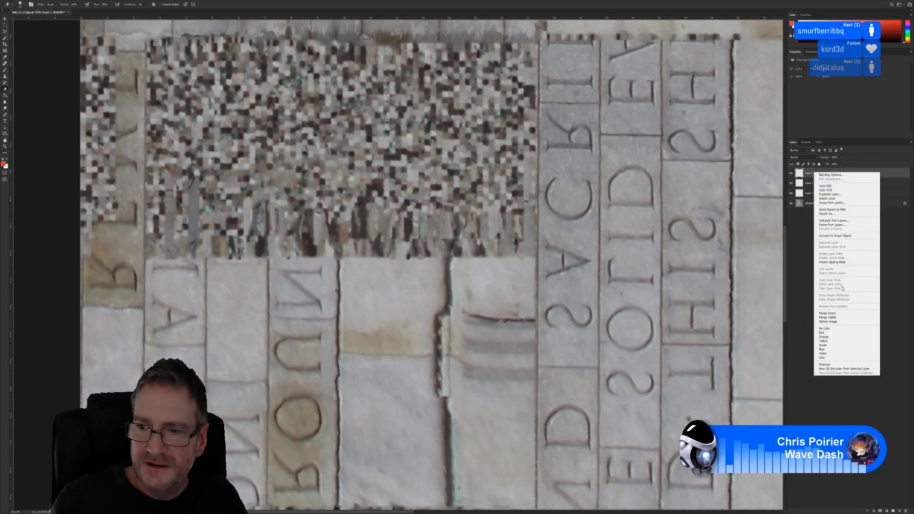
pyautogui.click(829, 318)
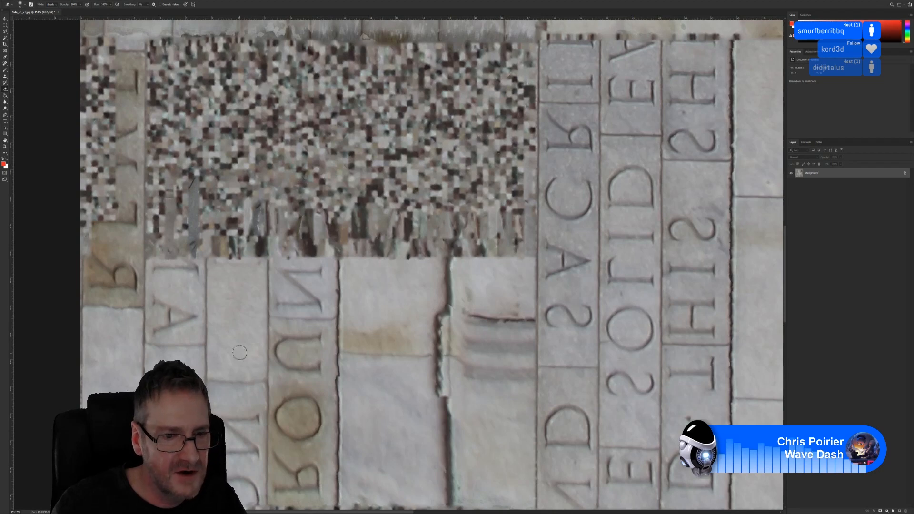
# Marquee-select the tall brown-stained block below the lower noisy area, copy it onto a new layer, and switch to the Move tool
pyautogui.click(6, 25)
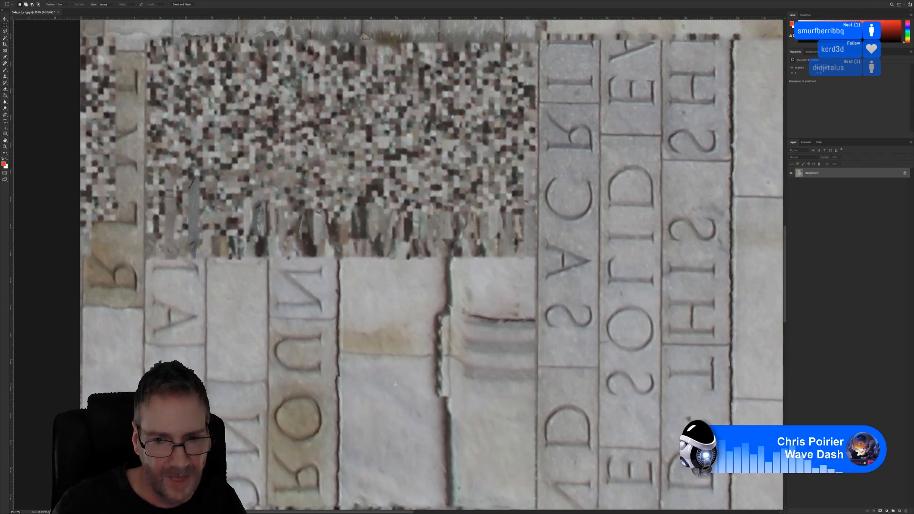
pyautogui.keyDown('alt'); pyautogui.scroll(-2, 395, 385); pyautogui.keyUp('alt')
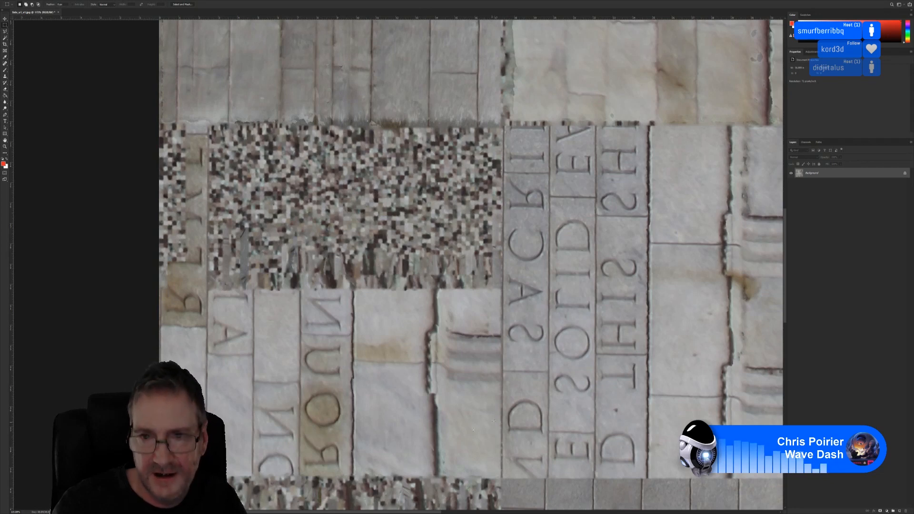
pyautogui.keyDown('alt'); pyautogui.scroll(-4, 502, 125); pyautogui.keyUp('alt')
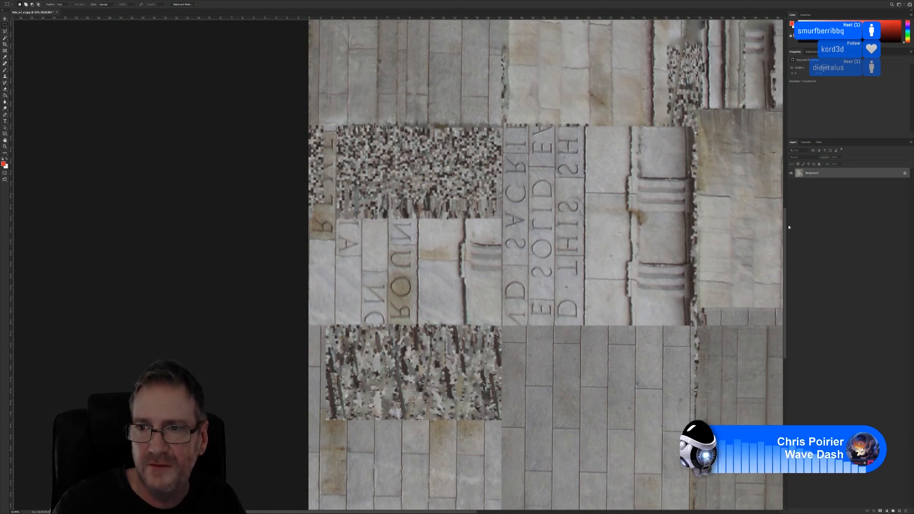
pyautogui.moveTo(784, 227)
pyautogui.mouseDown()
pyautogui.moveTo(791, 199)
pyautogui.moveTo(794, 221)
pyautogui.mouseUp()
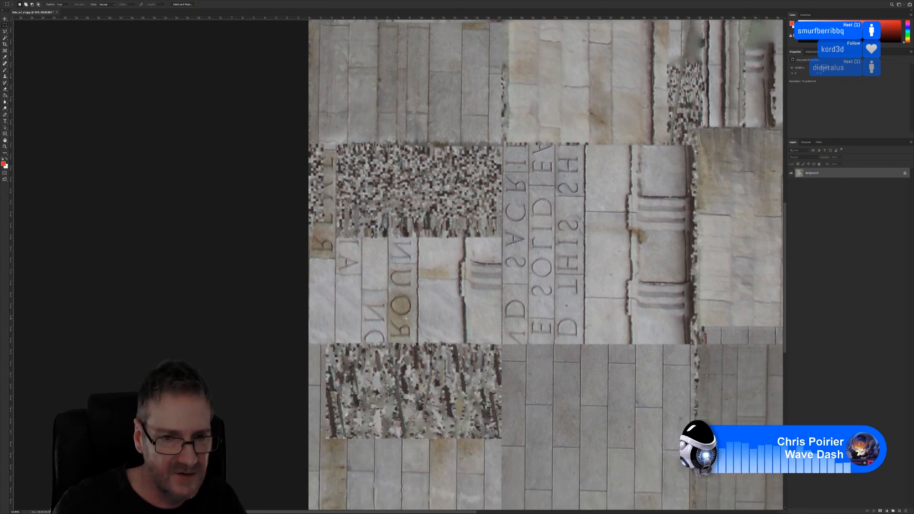
pyautogui.keyDown('alt'); pyautogui.scroll(3, 403, 317); pyautogui.keyUp('alt')
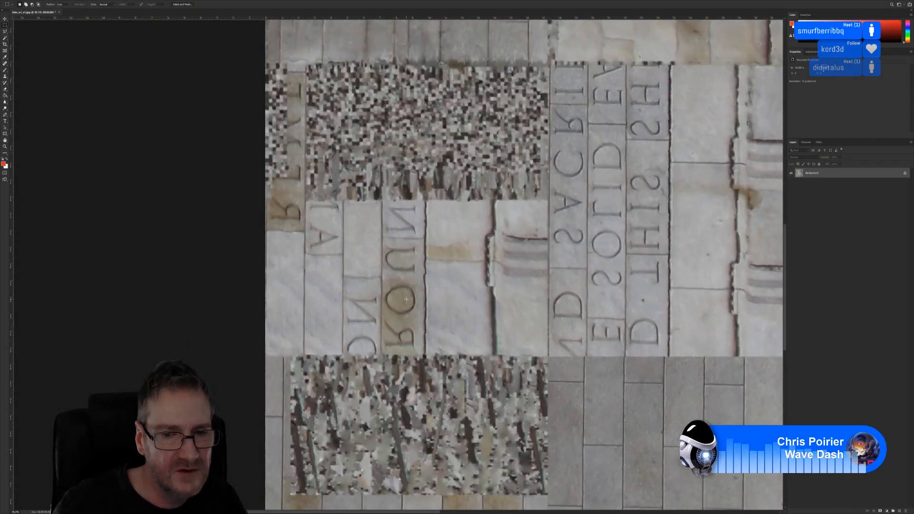
pyautogui.keyDown('alt'); pyautogui.scroll(-4, 406, 299); pyautogui.keyUp('alt')
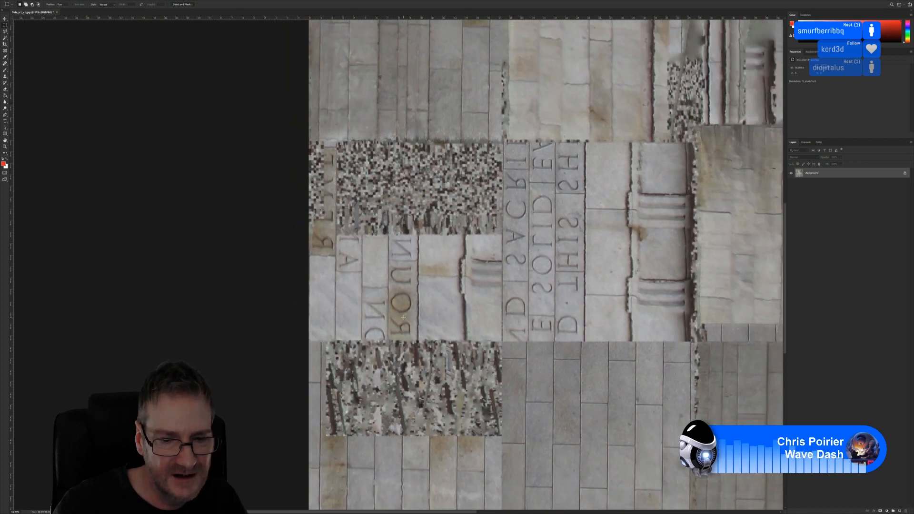
pyautogui.keyDown('alt'); pyautogui.scroll(-1, 403, 316); pyautogui.keyUp('alt')
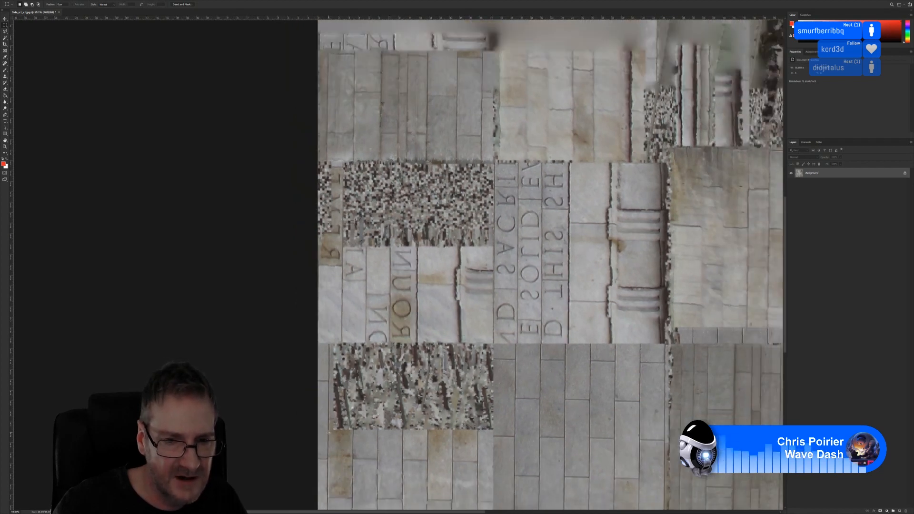
pyautogui.moveTo(332, 432); pyautogui.dragTo(353, 499)
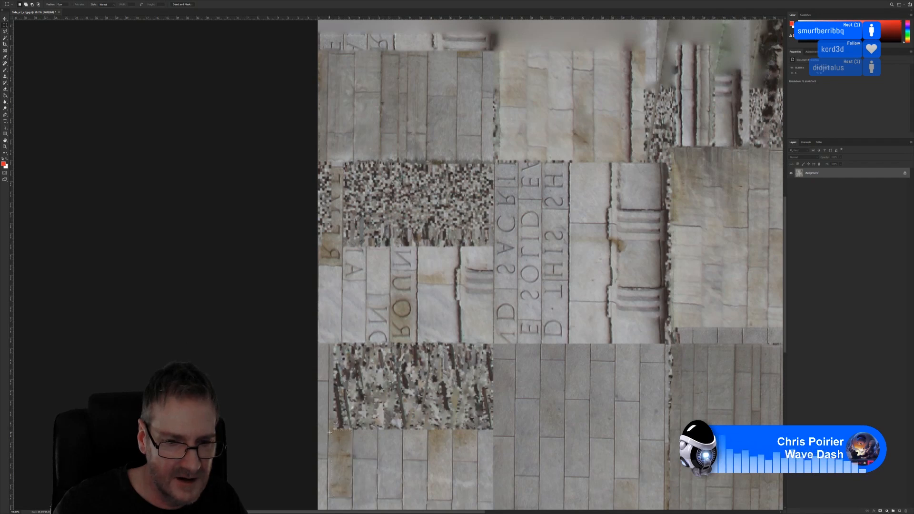
pyautogui.moveTo(329, 432); pyautogui.dragTo(352, 498)
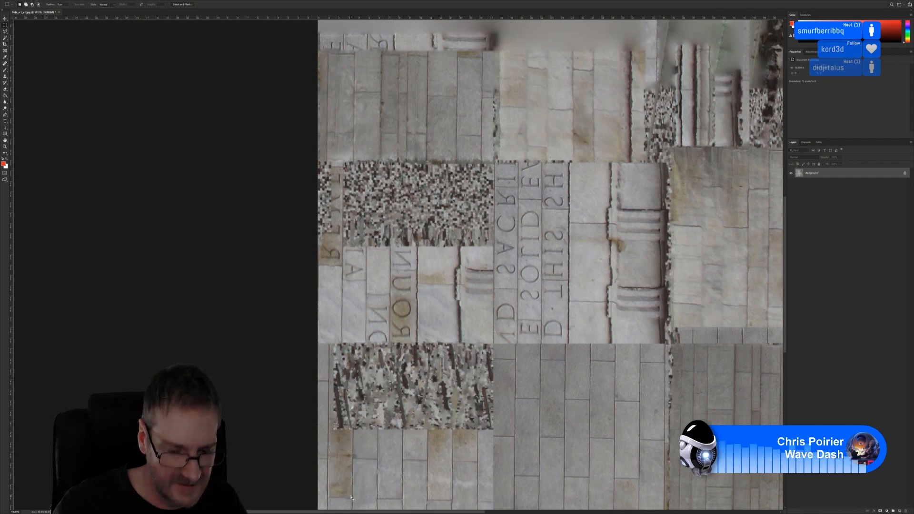
pyautogui.hotkey('ctrl', 'j')
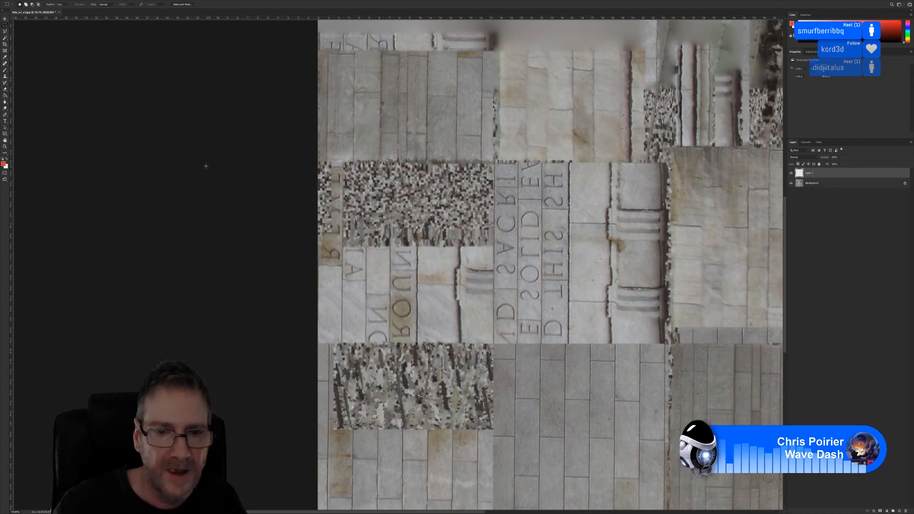
pyautogui.click(4, 19)
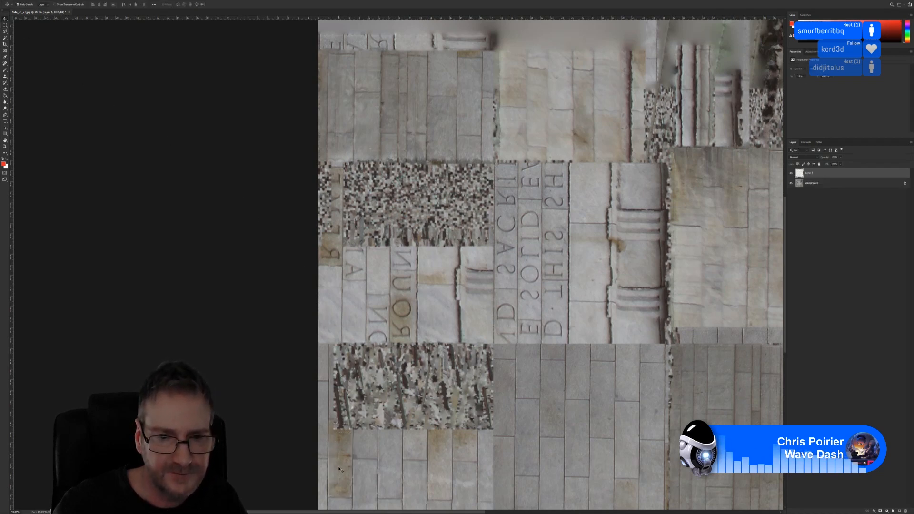
# Move the brown-stained patch over the ROU lettering in the fourth column and stretch its width and height with Free Transform to fill the block
pyautogui.moveTo(339, 470); pyautogui.dragTo(401, 316)
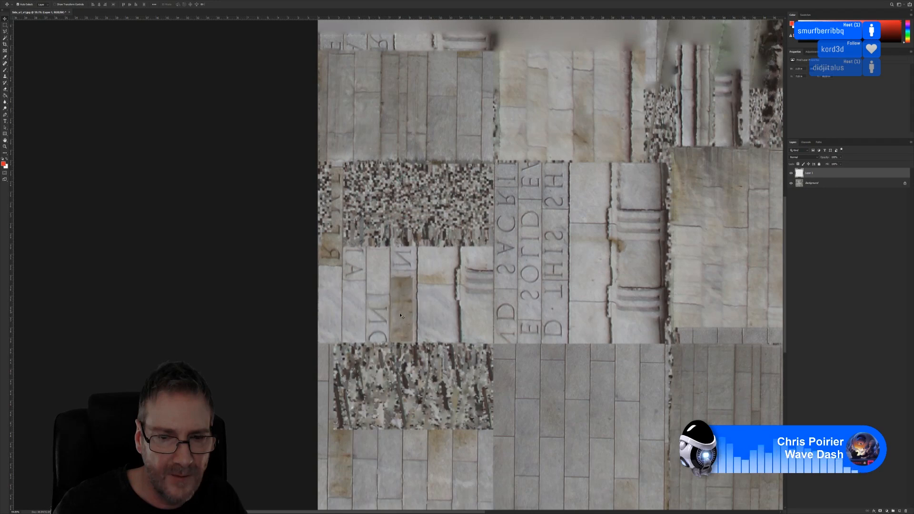
pyautogui.hotkey('ctrl', 't')
pyautogui.keyDown('alt'); pyautogui.scroll(5, 401, 315); pyautogui.keyUp('alt')
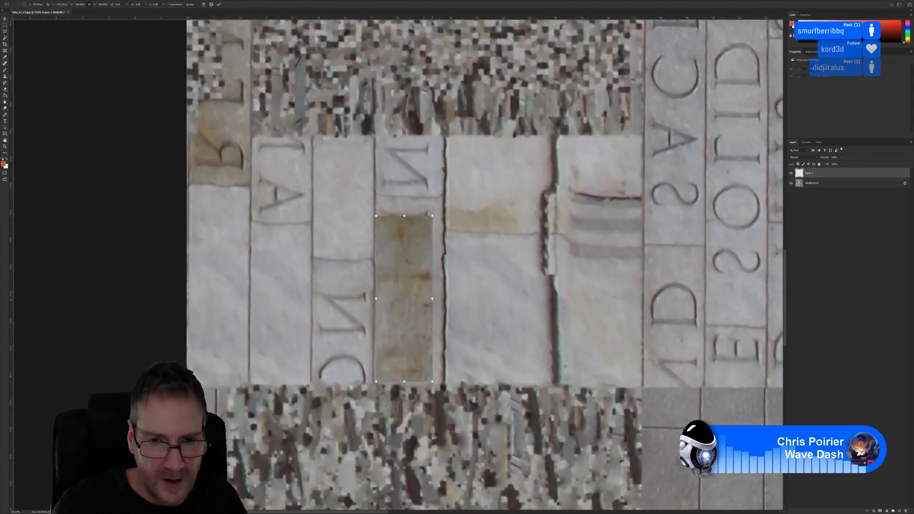
pyautogui.moveTo(432, 299); pyautogui.dragTo(443, 300)
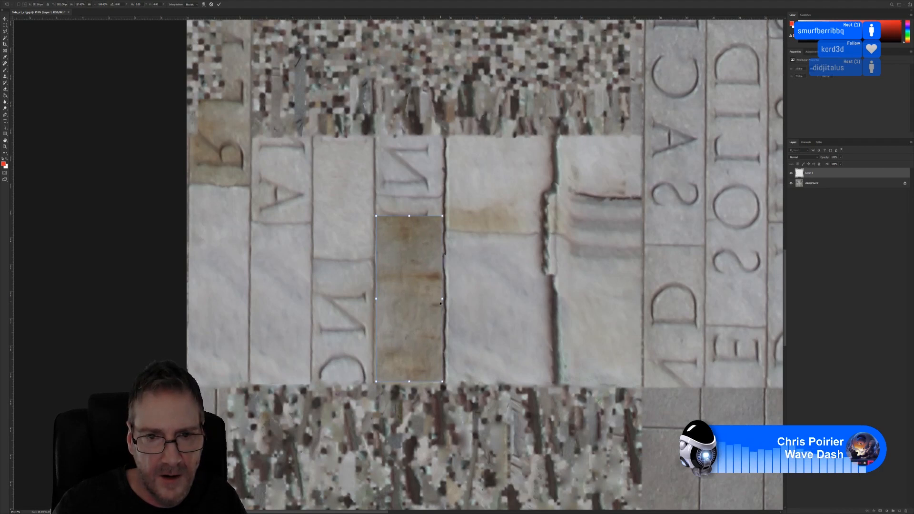
pyautogui.moveTo(409, 214); pyautogui.dragTo(410, 204)
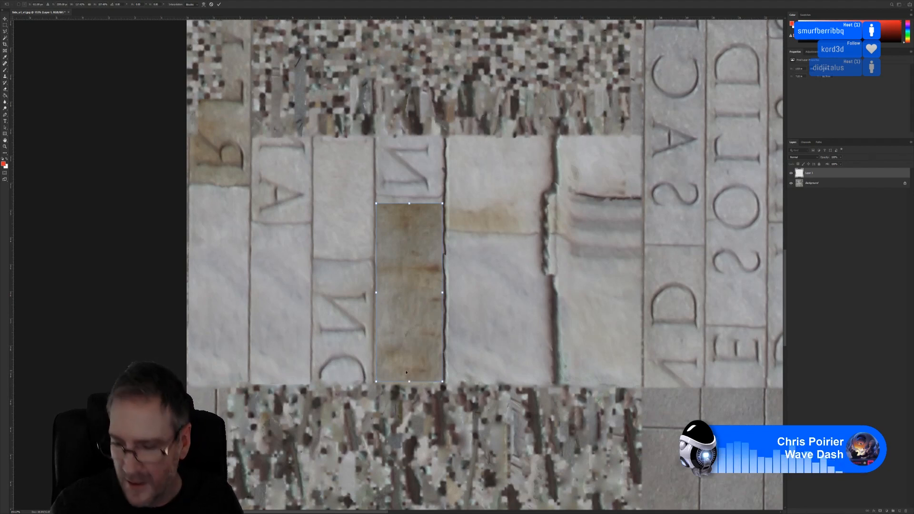
pyautogui.press('Return')
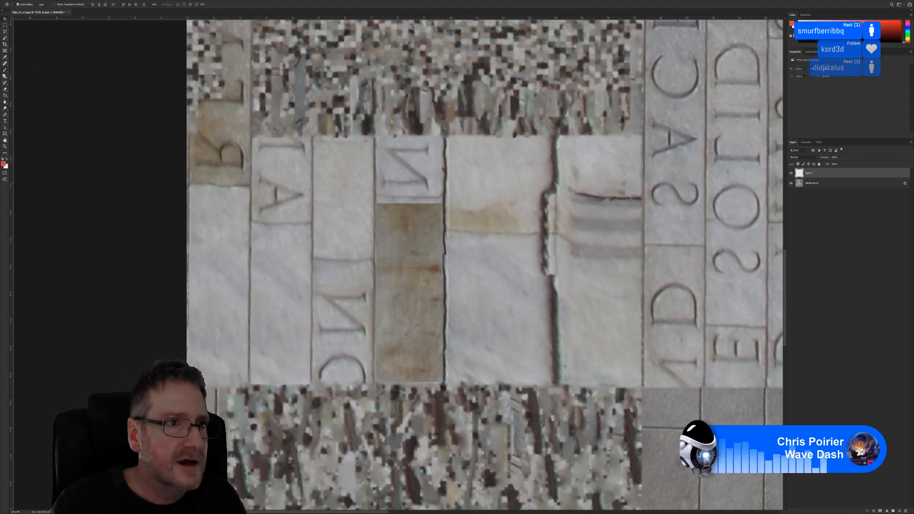
# Soften the upper and side edges of the brown-stained patch with the Eraser to blend them into the block joints
pyautogui.click(5, 89)
pyautogui.moveTo(376, 205)
pyautogui.mouseDown()
pyautogui.moveTo(438, 200)
pyautogui.moveTo(451, 240)
pyautogui.moveTo(453, 355)
pyautogui.moveTo(449, 332)
pyautogui.moveTo(443, 374)
pyautogui.moveTo(392, 389)
pyautogui.moveTo(425, 383)
pyautogui.moveTo(373, 383)
pyautogui.moveTo(372, 346)
pyautogui.mouseUp()
pyautogui.moveTo(376, 305); pyautogui.dragTo(374, 210)
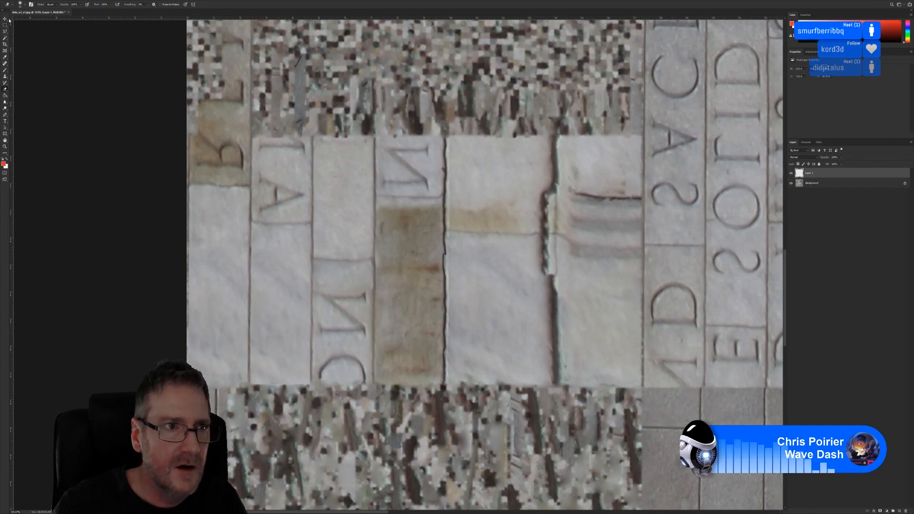
# Stretch the brown-stained patch slightly upward and toward the third column with Free Transform
pyautogui.press('v')
pyautogui.hotkey('ctrl', 't')
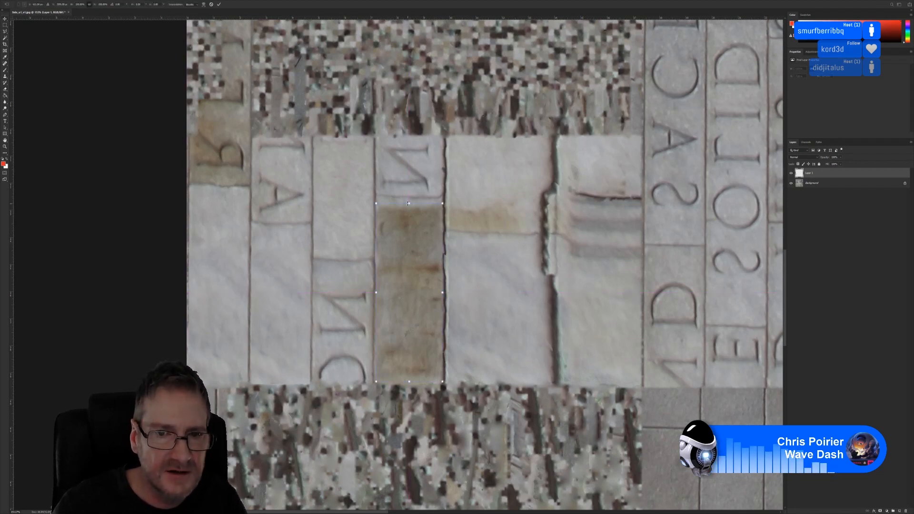
pyautogui.moveTo(409, 204); pyautogui.dragTo(409, 199)
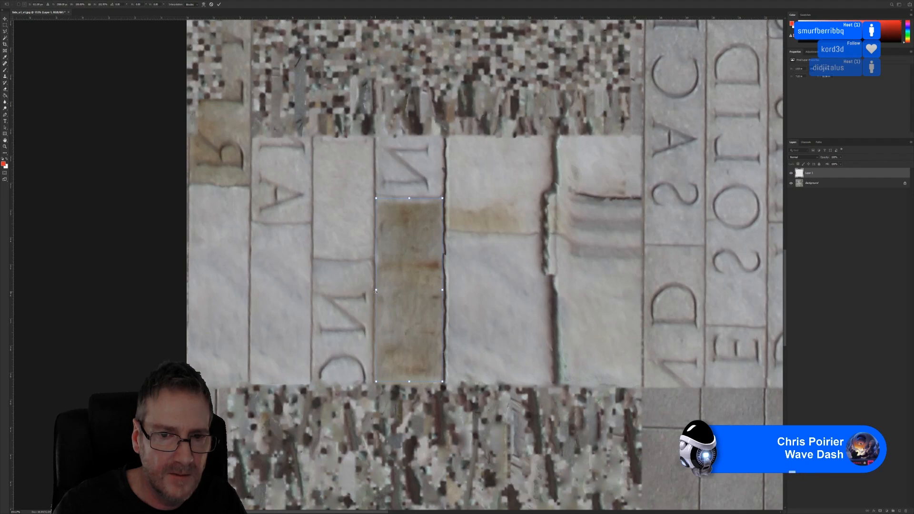
pyautogui.moveTo(377, 290); pyautogui.dragTo(372, 292)
pyautogui.press('Return')
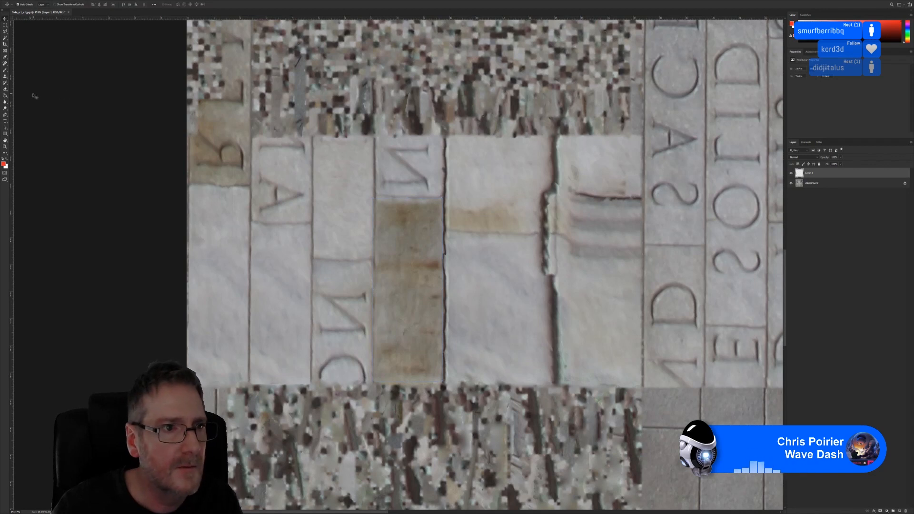
# Touch up the stretched patch's edges with the Eraser and toggle its layer's visibility to compare it with the original lettering
pyautogui.click(5, 90)
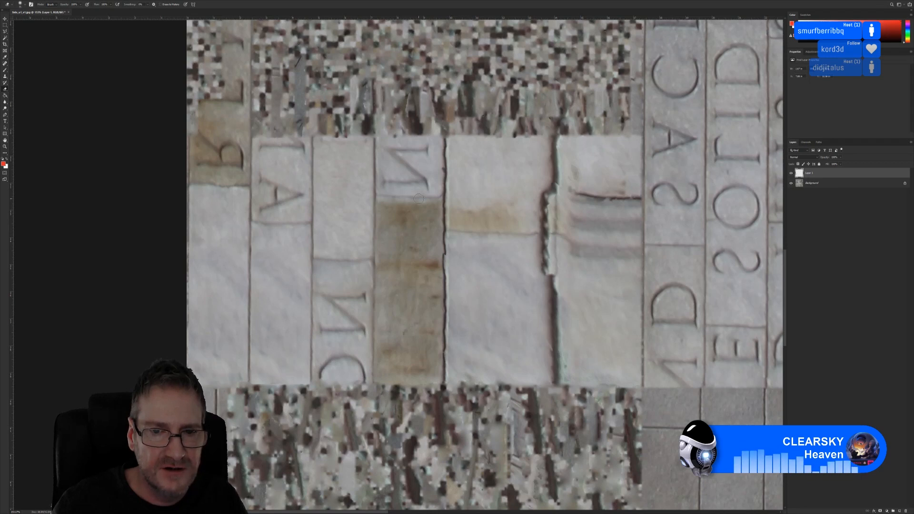
pyautogui.click(791, 173)
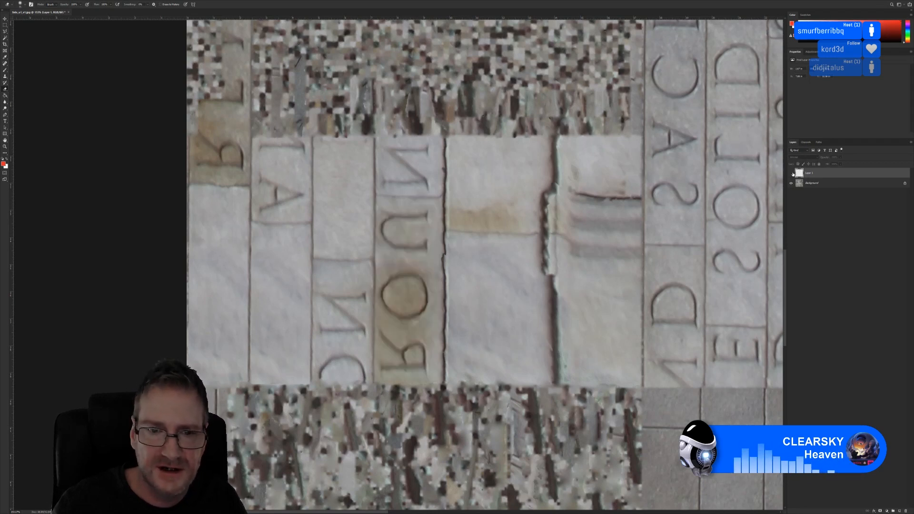
pyautogui.click(792, 174)
pyautogui.click(791, 174)
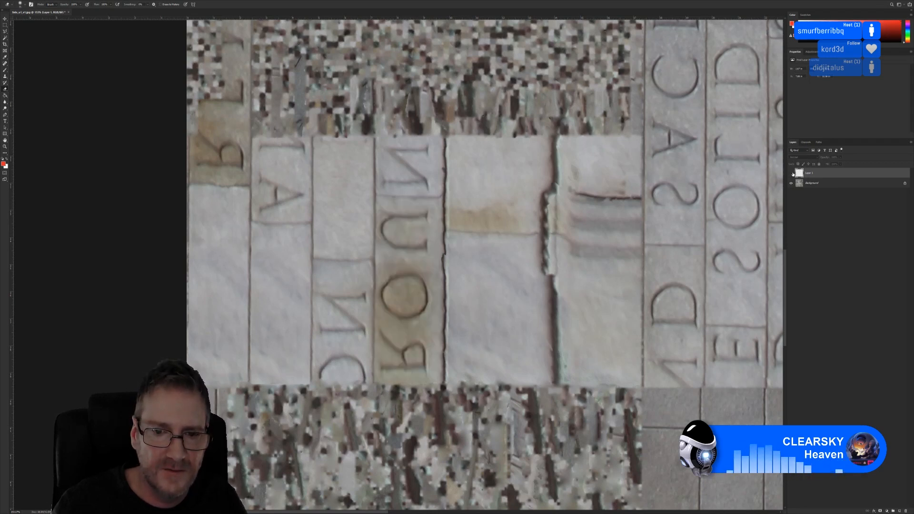
pyautogui.click(792, 174)
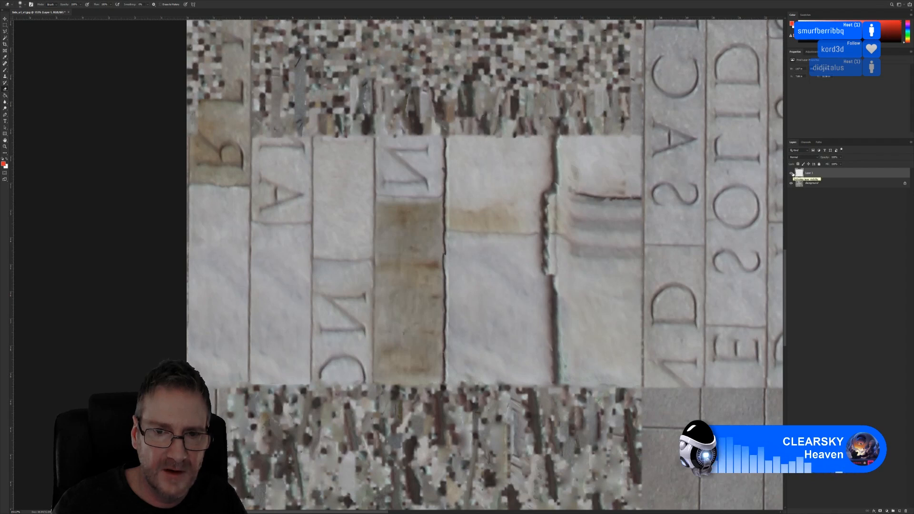
# Try lightening the brown-stained patch's midtones with a Levels adjustment
pyautogui.hotkey('ctrl', 'l')
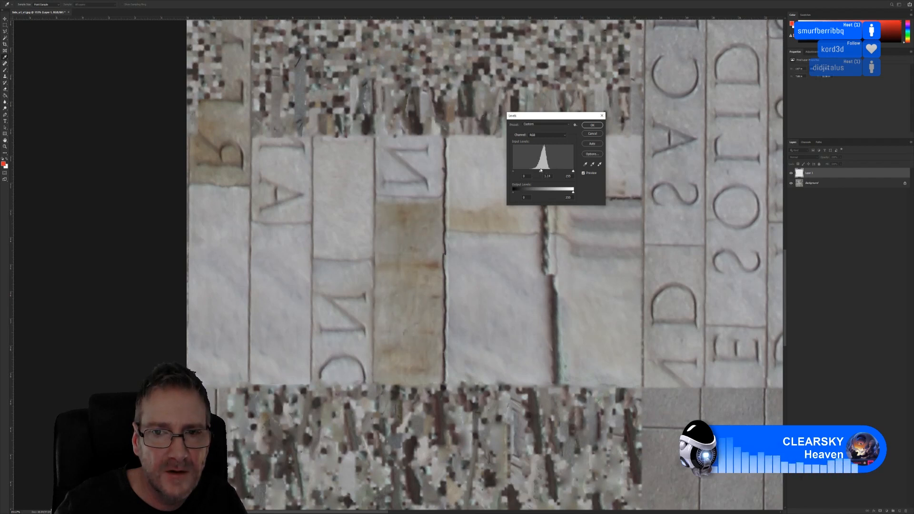
pyautogui.click(593, 133)
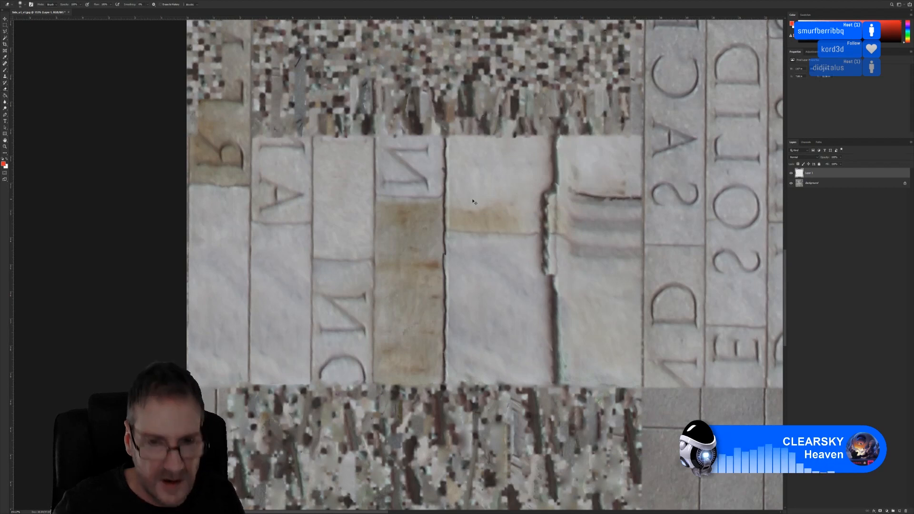
# Extend the brown-stained patch's upper edge with Free Transform to meet the joint below the carved N
pyautogui.hotkey('ctrl', 't')
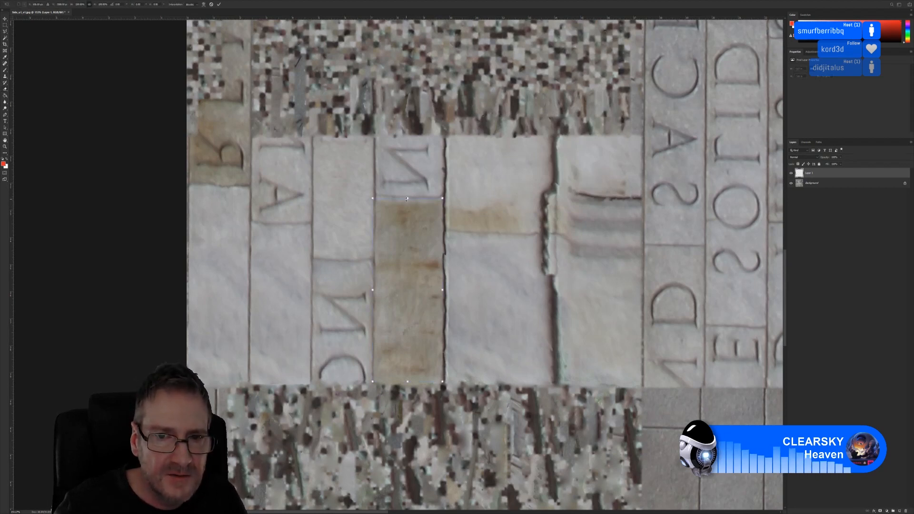
pyautogui.moveTo(408, 199); pyautogui.dragTo(415, 196)
pyautogui.press('Return')
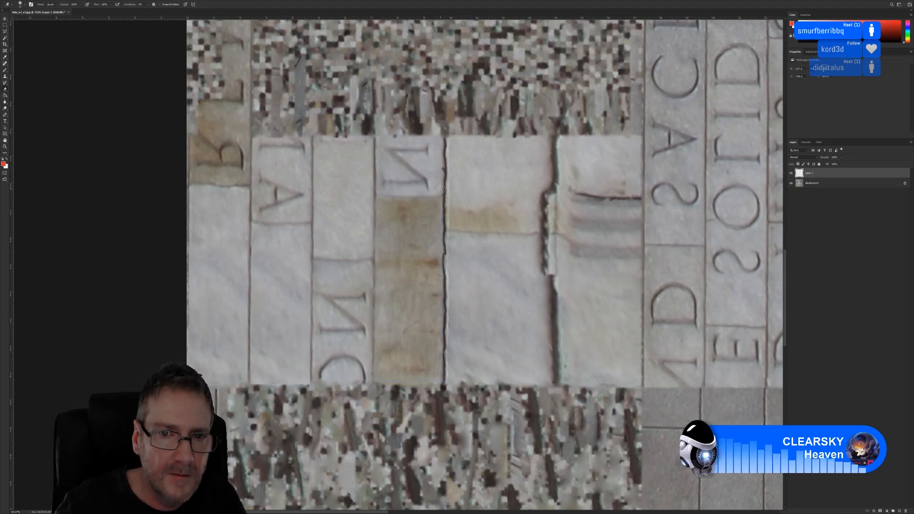
# Marquee-select a rectangle of the plain marble block beside the THIS lettering and copy it onto a new layer
pyautogui.keyDown('alt'); pyautogui.scroll(-3, 524, 195); pyautogui.keyUp('alt')
pyautogui.keyDown('alt'); pyautogui.scroll(-1, 533, 246); pyautogui.keyUp('alt')
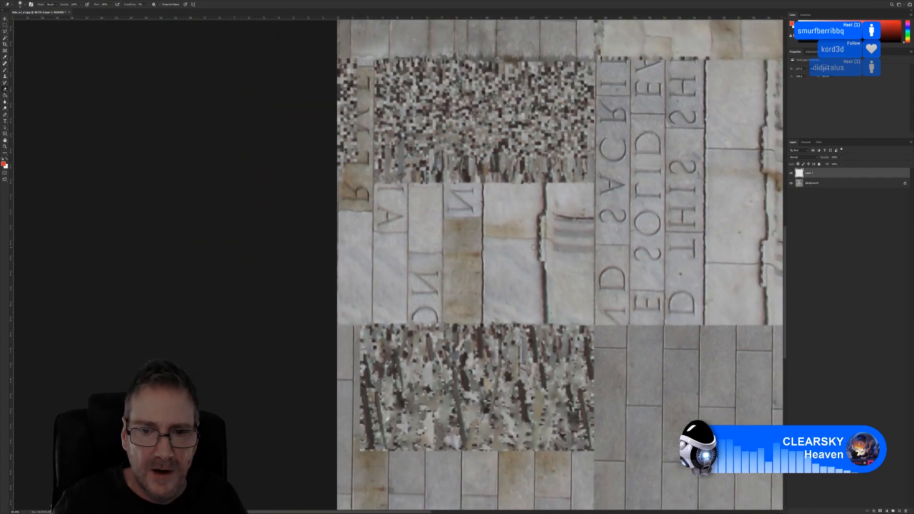
pyautogui.click(5, 25)
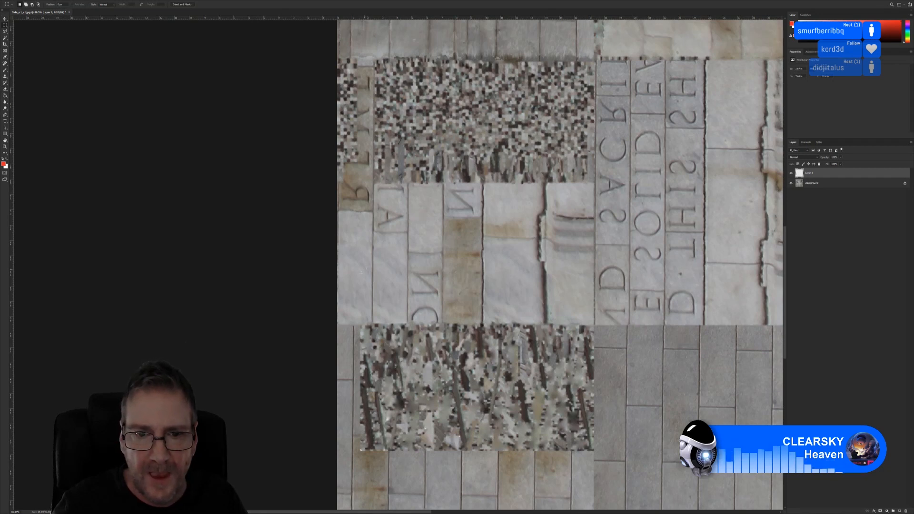
pyautogui.moveTo(715, 153); pyautogui.dragTo(747, 224)
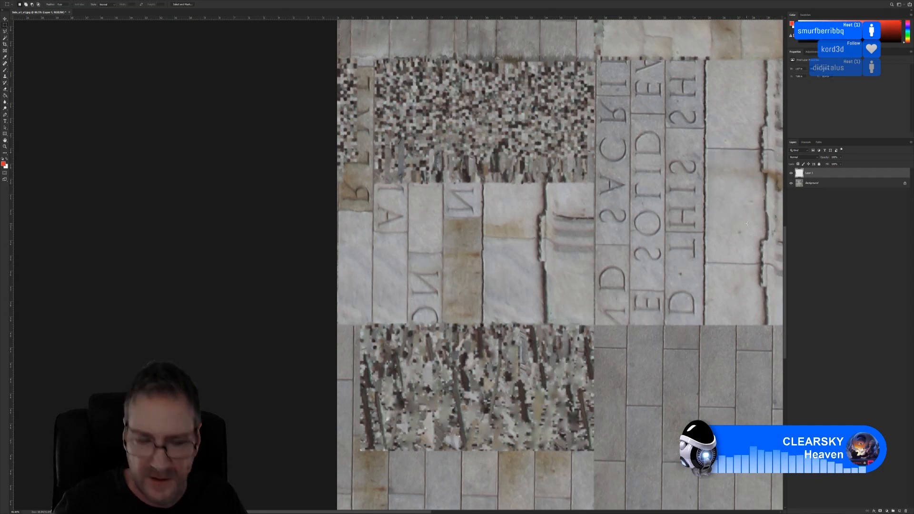
pyautogui.hotkey('ctrl', 'j')
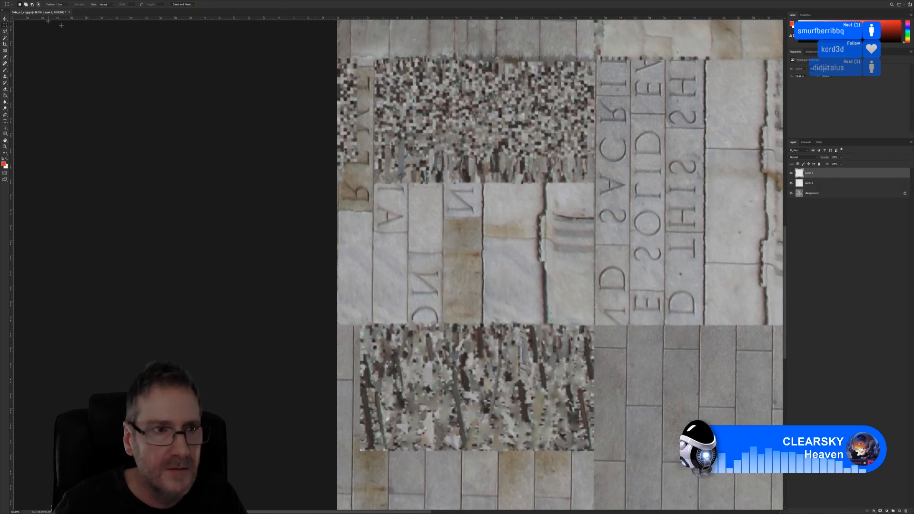
# Move the new marble patch over the remaining carved letters in the third column, beside the brown-stained block
pyautogui.press('v')
pyautogui.moveTo(730, 200); pyautogui.dragTo(423, 299)
pyautogui.keyDown('alt'); pyautogui.scroll(3, 423, 299); pyautogui.keyUp('alt')
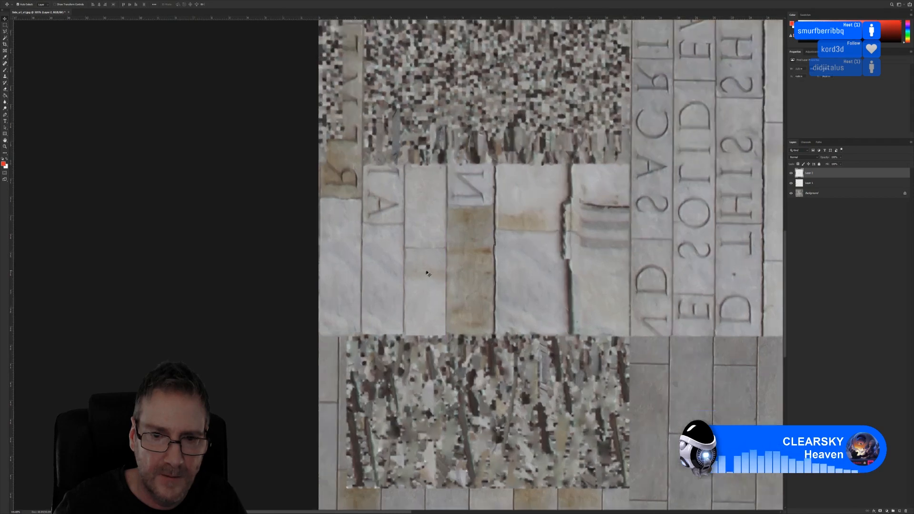
# Erase the hard edges of the stone patch in the third column so its horizontal joint blends in
pyautogui.keyDown('alt'); pyautogui.scroll(1, 381, 238); pyautogui.keyUp('alt')
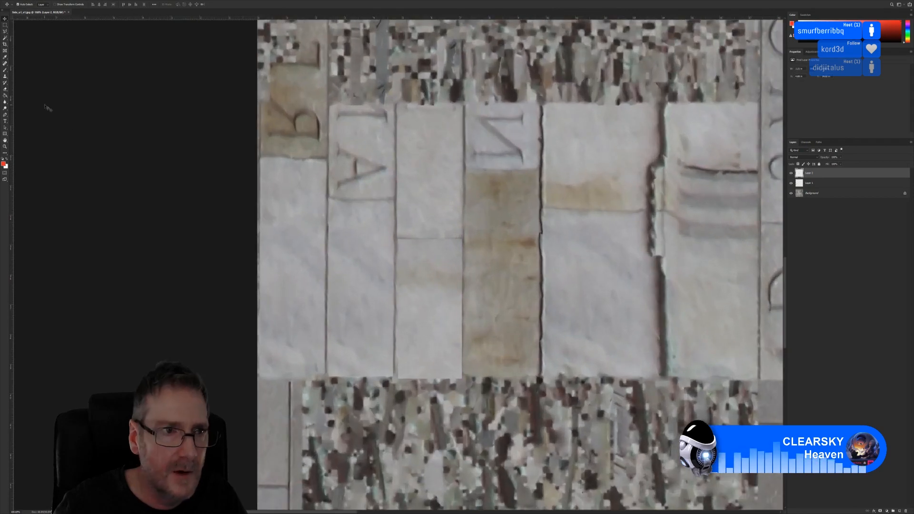
pyautogui.click(5, 89)
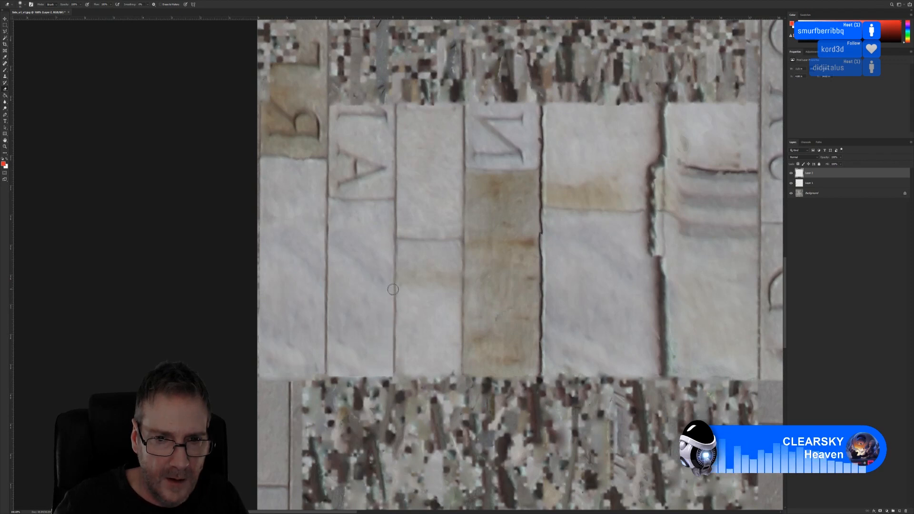
pyautogui.keyDown('alt'); pyautogui.scroll(-3, 602, 218); pyautogui.keyUp('alt')
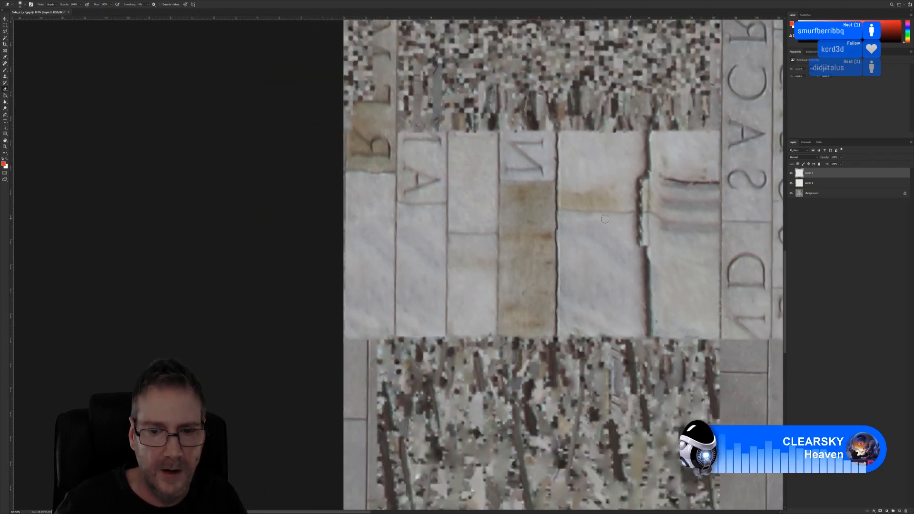
# Copy a plain stone area from beneath the lowest joint beside the inscription to a new layer and place it over the second column's letters
pyautogui.keyDown('alt'); pyautogui.scroll(-2, 604, 219); pyautogui.keyUp('alt')
pyautogui.keyDown('alt'); pyautogui.scroll(-1, 597, 168); pyautogui.keyUp('alt')
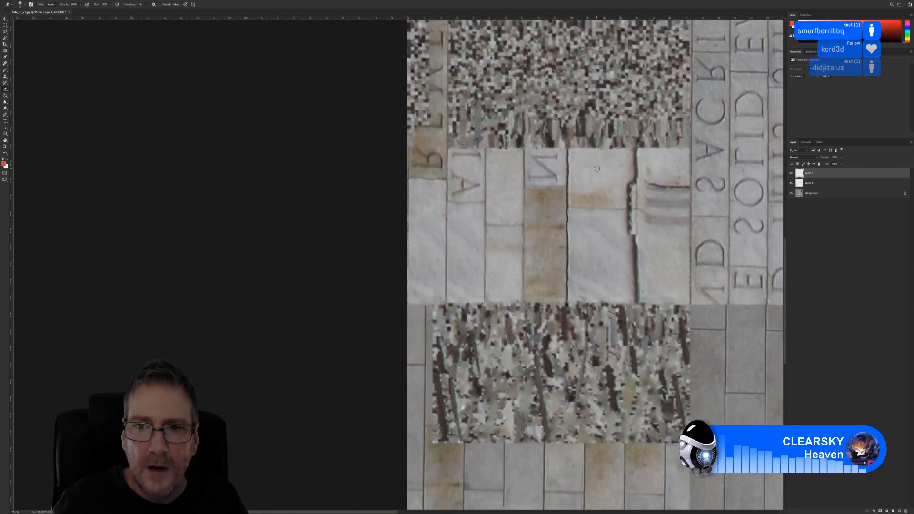
pyautogui.press('m')
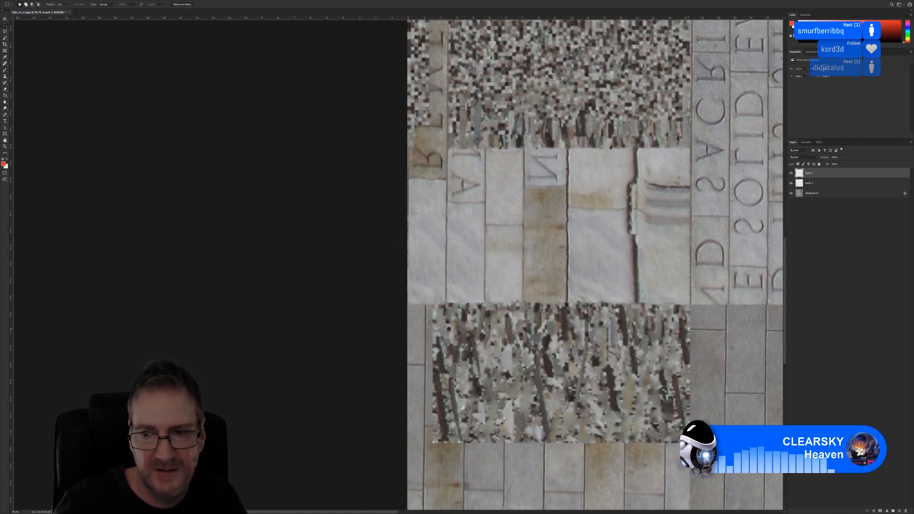
pyautogui.moveTo(391, 512); pyautogui.dragTo(437, 497)
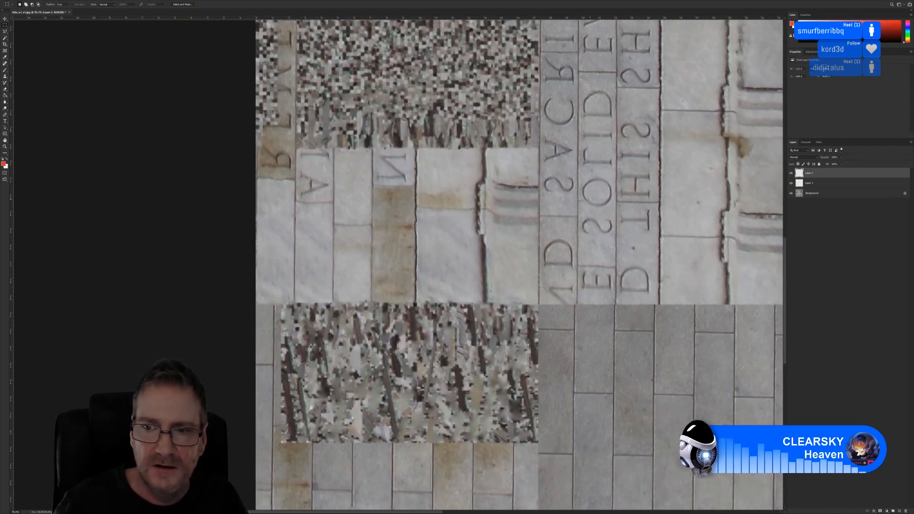
pyautogui.moveTo(669, 243); pyautogui.dragTo(707, 302)
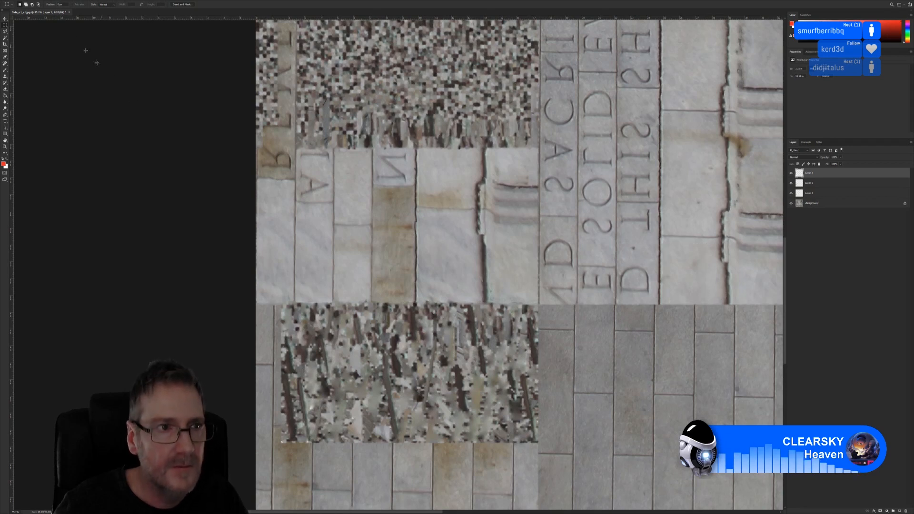
pyautogui.hotkey('ctrl', 'j')
pyautogui.press('v')
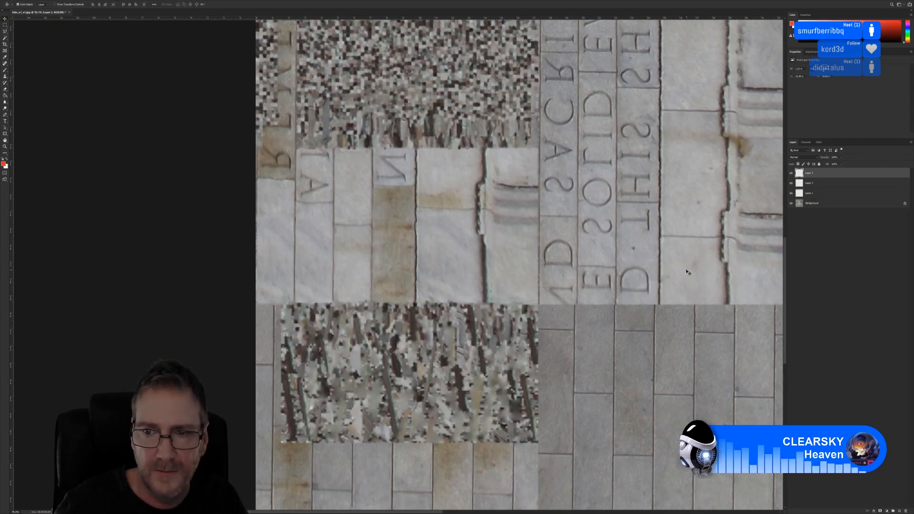
pyautogui.moveTo(688, 272); pyautogui.dragTo(318, 175)
# Erase the overlapping edges of the second-column patch so the surrounding joints show and the patch blends in
pyautogui.keyDown('alt'); pyautogui.scroll(3, 318, 175); pyautogui.keyUp('alt')
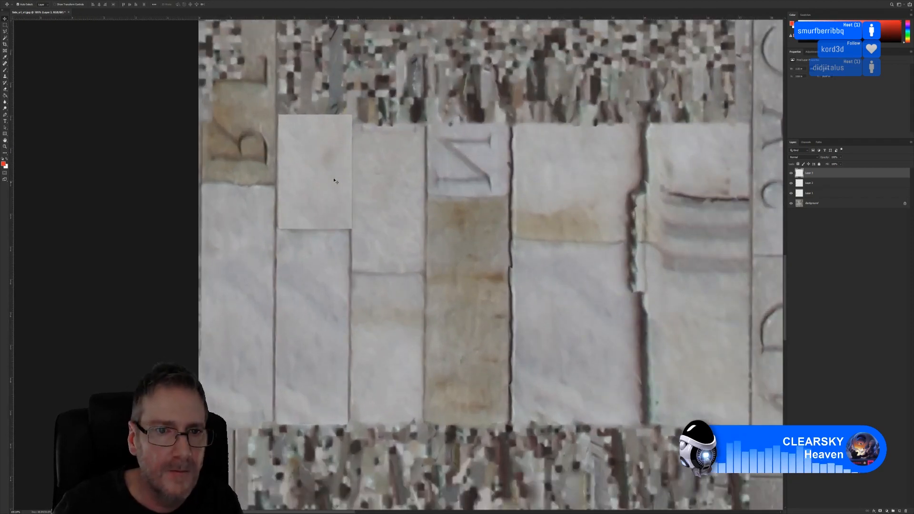
pyautogui.click(4, 90)
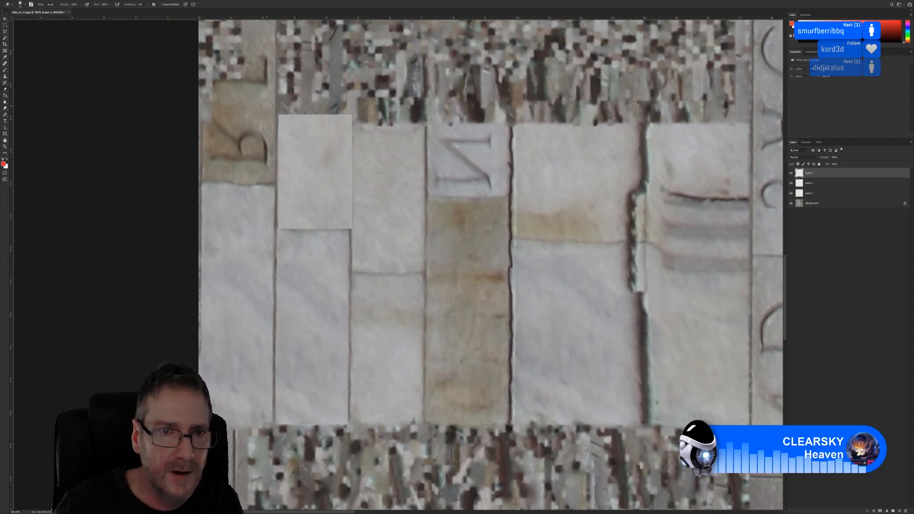
pyautogui.moveTo(266, 106)
pyautogui.mouseDown()
pyautogui.moveTo(352, 122)
pyautogui.moveTo(266, 116)
pyautogui.mouseUp()
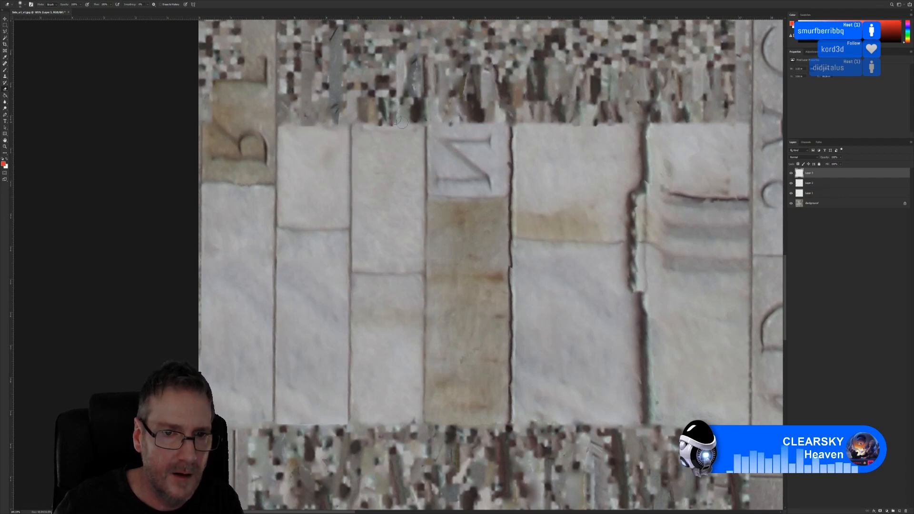
# Copy the plain block just beside the top of the inscription to a new layer and align it over the carved N in the fourth column
pyautogui.keyDown('alt'); pyautogui.scroll(-8, 402, 123); pyautogui.keyUp('alt')
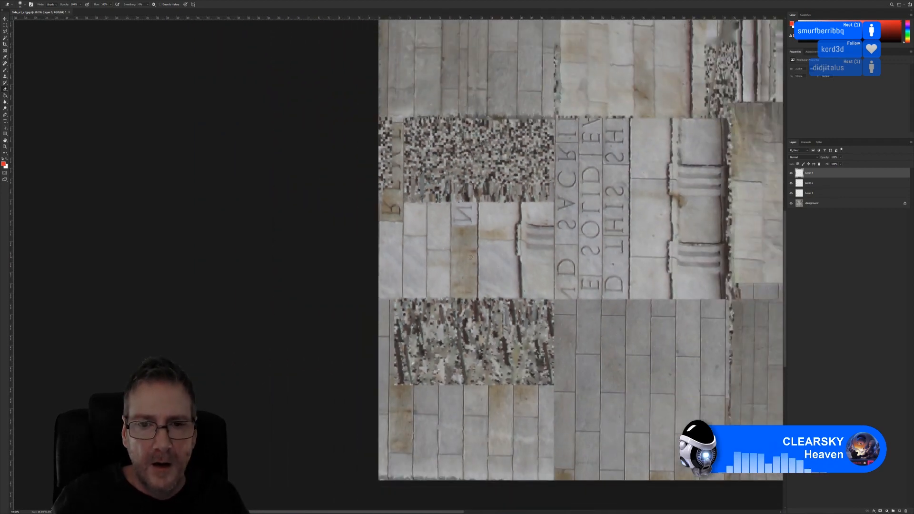
pyautogui.keyDown('alt'); pyautogui.scroll(-1, 470, 257); pyautogui.keyUp('alt')
pyautogui.keyDown('alt'); pyautogui.scroll(4, 471, 237); pyautogui.keyUp('alt')
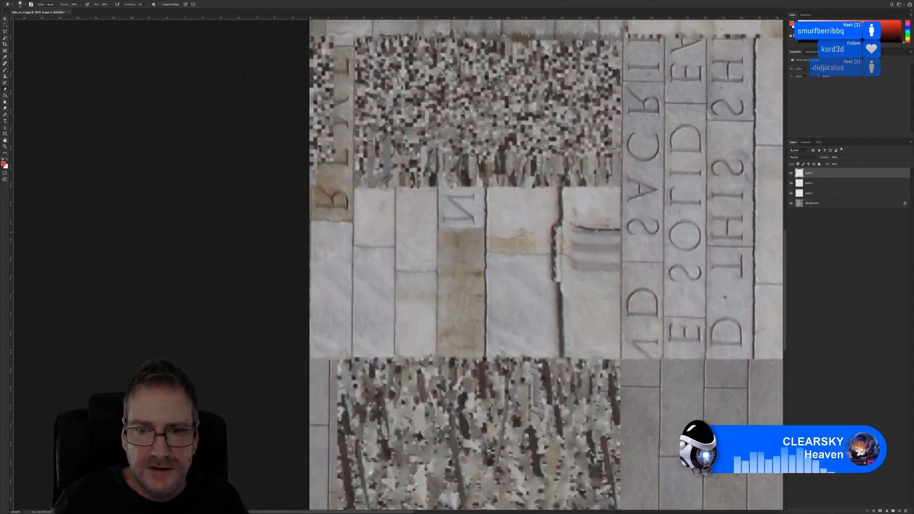
pyautogui.click(5, 25)
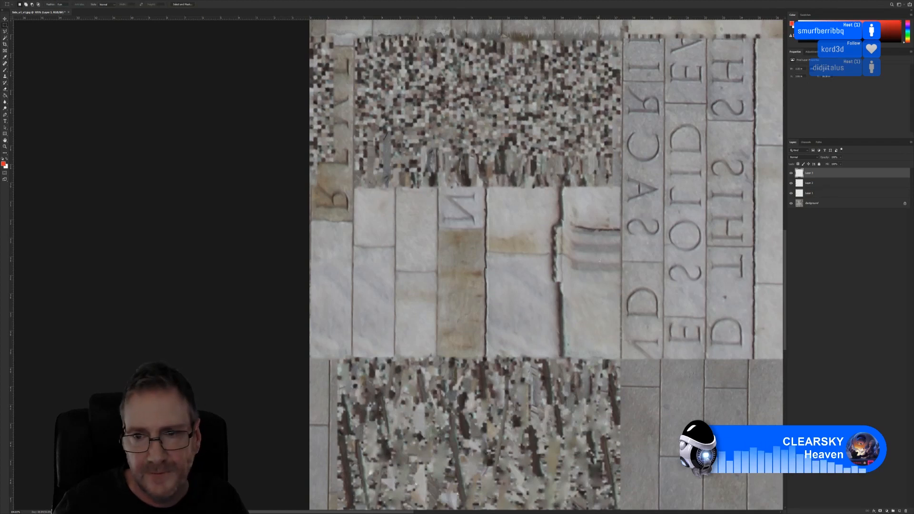
pyautogui.keyDown('alt'); pyautogui.scroll(-3, 699, 390); pyautogui.keyUp('alt')
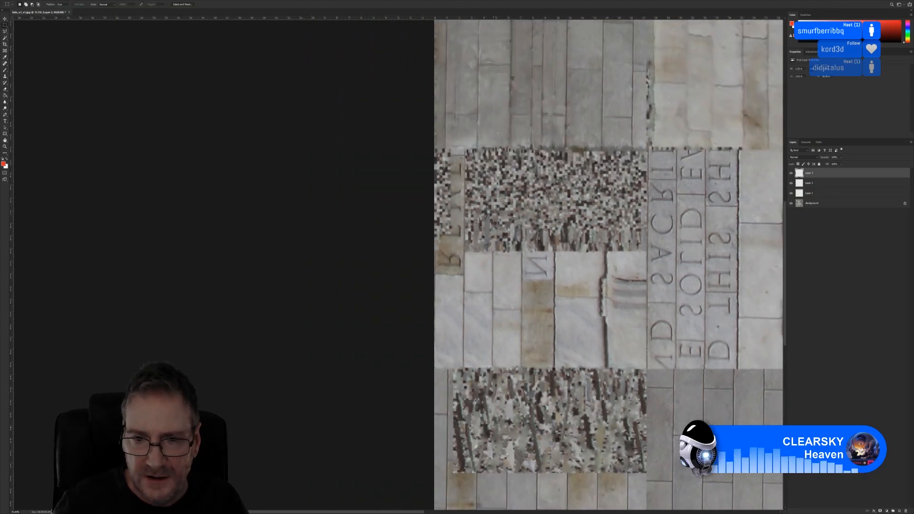
pyautogui.moveTo(413, 513); pyautogui.dragTo(477, 513)
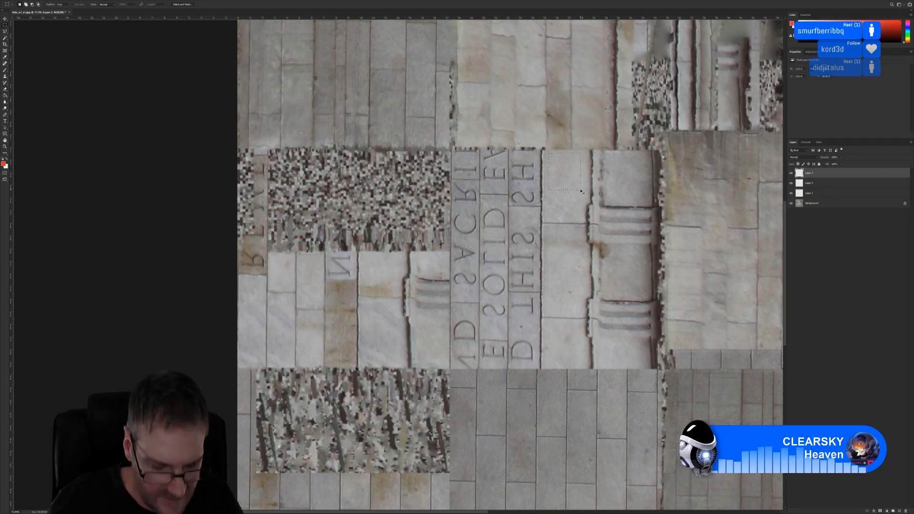
pyautogui.hotkey('ctrl', 'j')
pyautogui.click(4, 20)
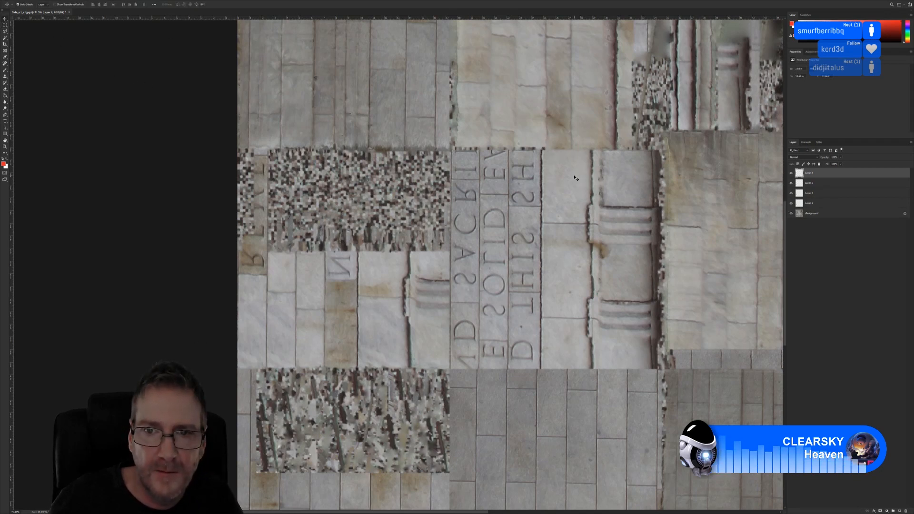
pyautogui.moveTo(575, 178); pyautogui.dragTo(347, 259)
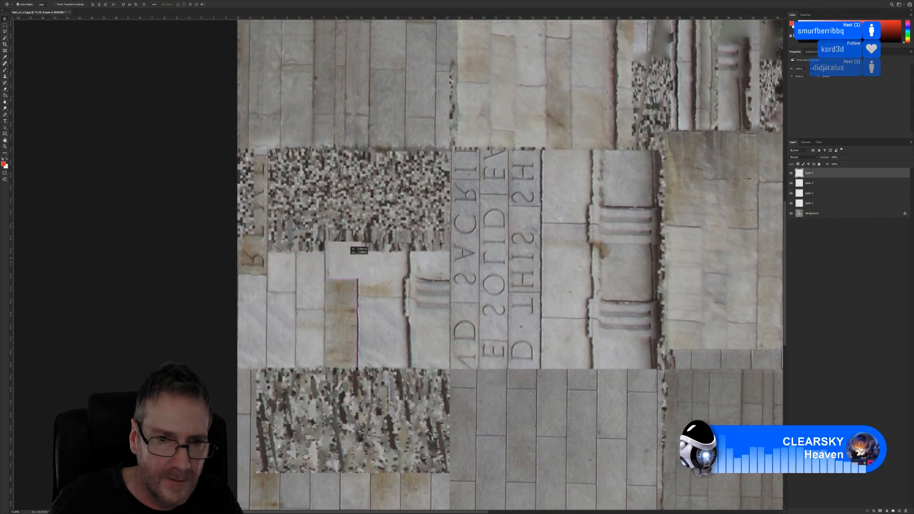
pyautogui.keyDown('alt'); pyautogui.scroll(5, 347, 260); pyautogui.keyUp('alt')
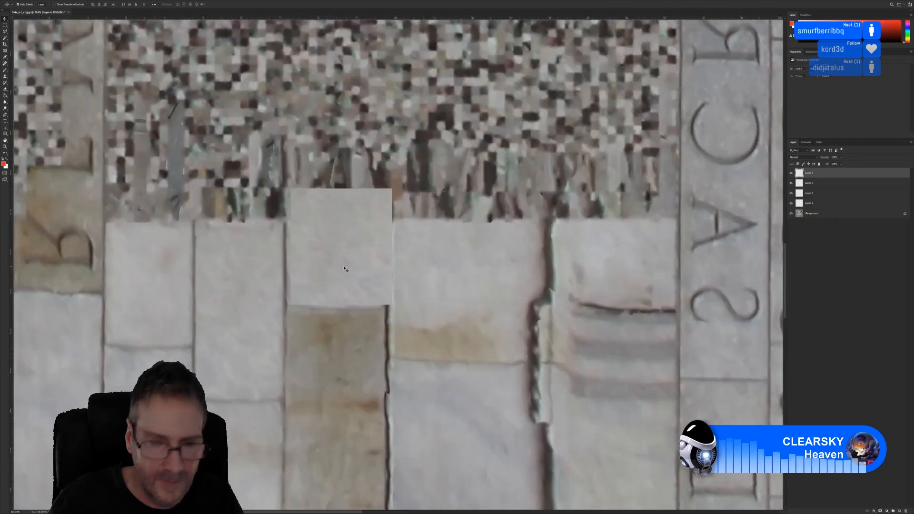
pyautogui.press('Left')
pyautogui.press('Left')
pyautogui.press('Left')
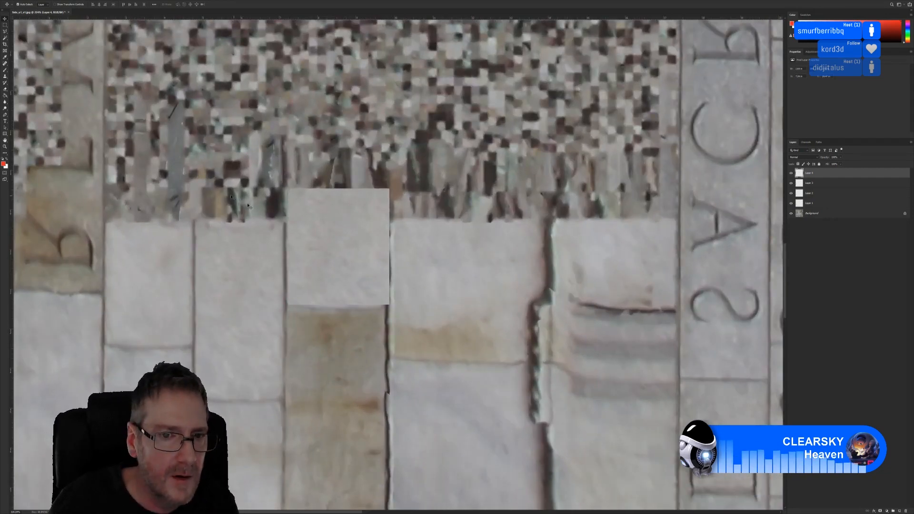
# Erase the fourth-column patch where it overlaps the noisy area above and the dark vertical joint beside it
pyautogui.press('e')
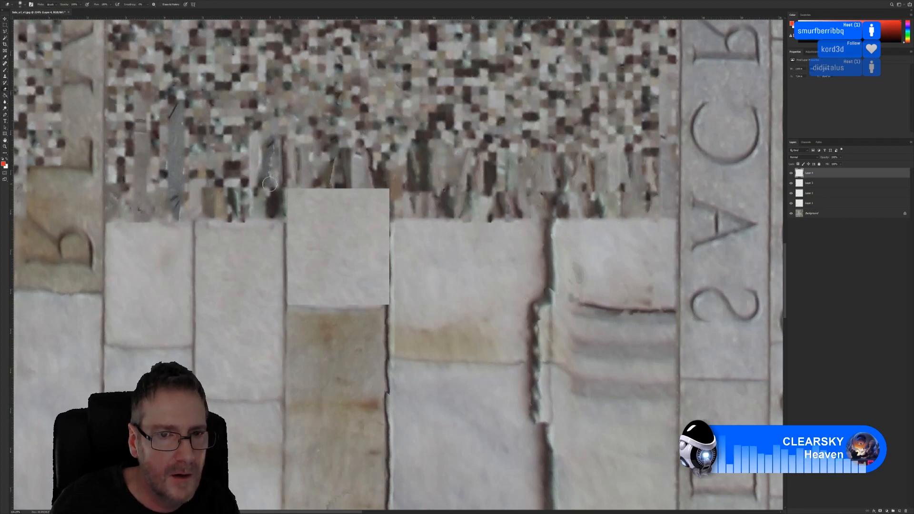
pyautogui.moveTo(270, 184)
pyautogui.mouseDown()
pyautogui.moveTo(388, 193)
pyautogui.moveTo(267, 202)
pyautogui.moveTo(401, 212)
pyautogui.moveTo(275, 210)
pyautogui.moveTo(367, 214)
pyautogui.mouseUp()
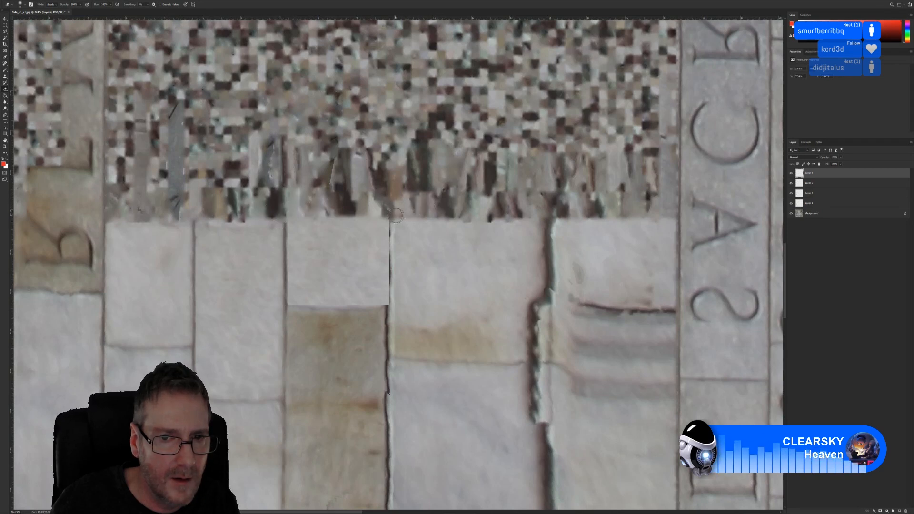
pyautogui.moveTo(396, 216); pyautogui.dragTo(395, 306)
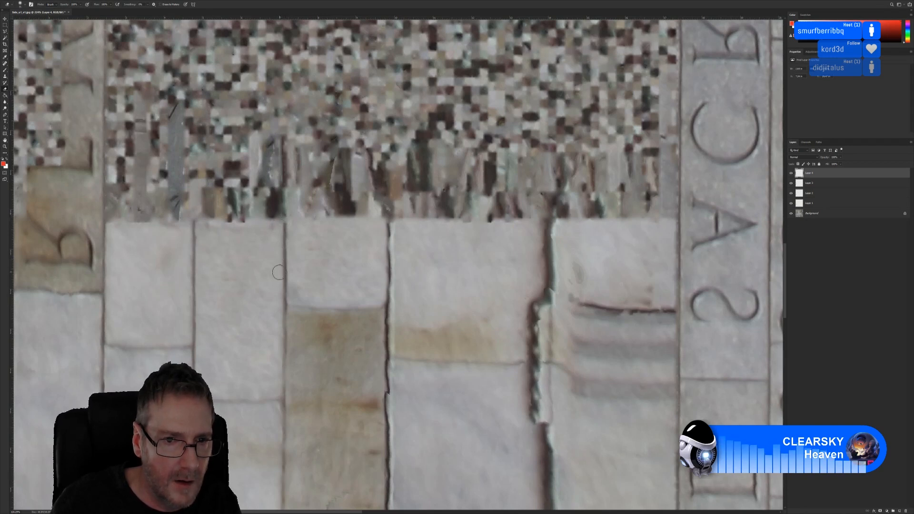
# Copy a brown-stained block from the upper beige wall section to a new layer and place it over the carved R in the first column
pyautogui.keyDown('alt'); pyautogui.scroll(-5, 402, 264); pyautogui.keyUp('alt')
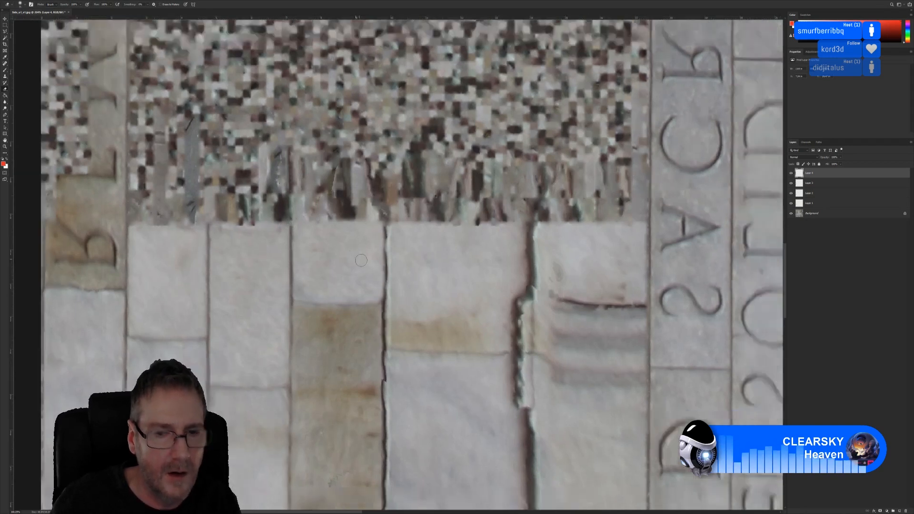
pyautogui.keyDown('alt'); pyautogui.scroll(-3, 423, 269); pyautogui.keyUp('alt')
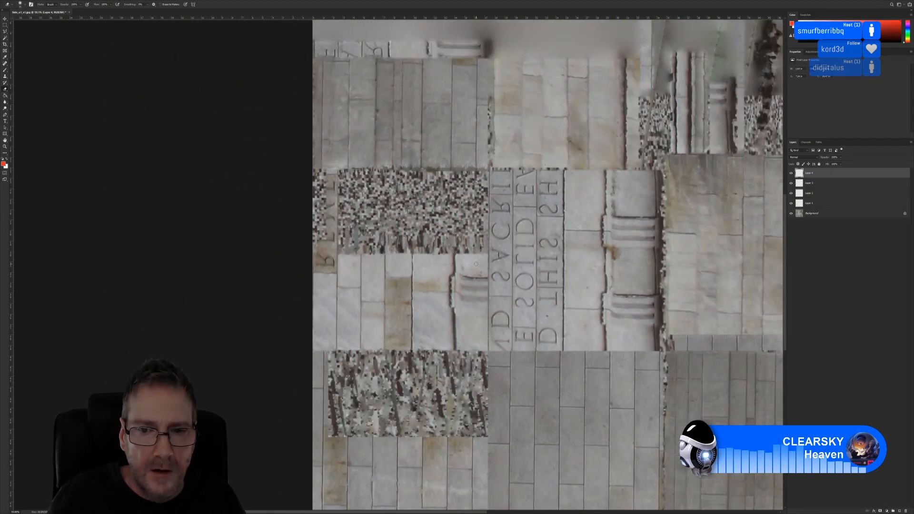
pyautogui.keyDown('alt'); pyautogui.scroll(-2, 476, 263); pyautogui.keyUp('alt')
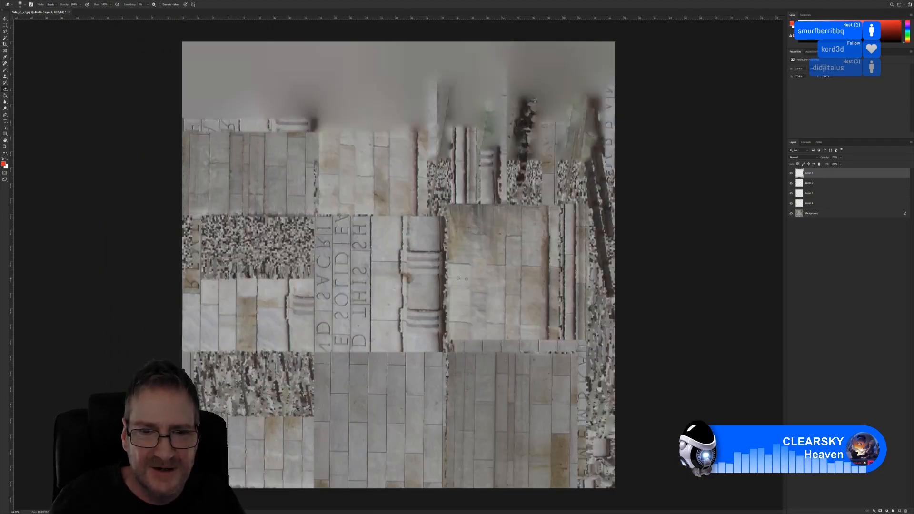
pyautogui.keyDown('alt'); pyautogui.scroll(3, 180, 284); pyautogui.keyUp('alt')
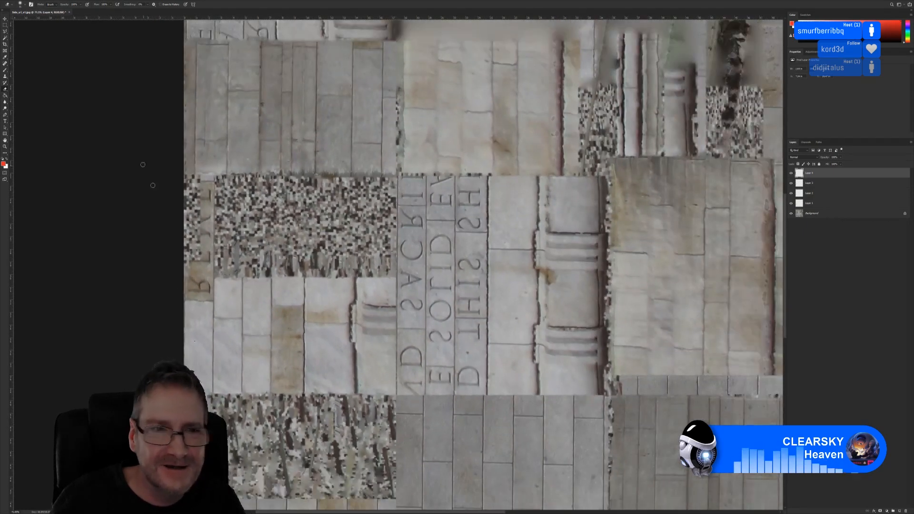
pyautogui.click(5, 25)
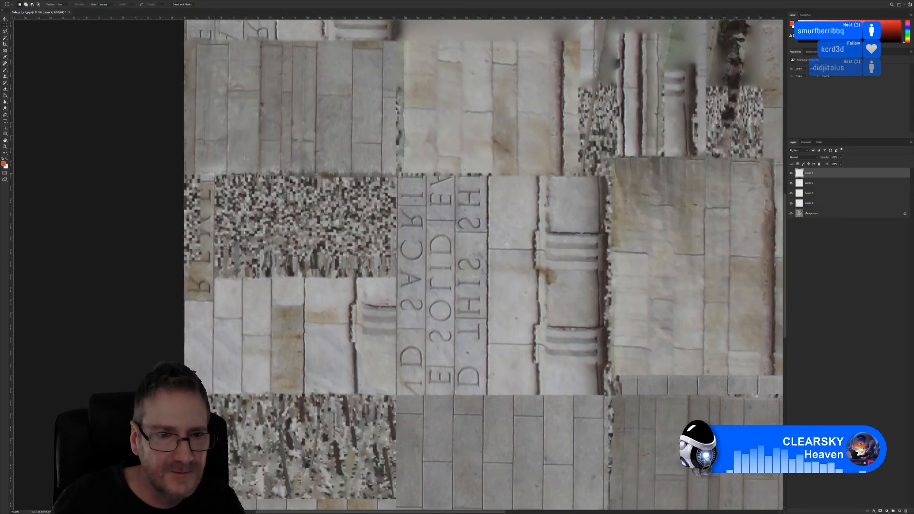
pyautogui.moveTo(405, 77); pyautogui.dragTo(437, 106)
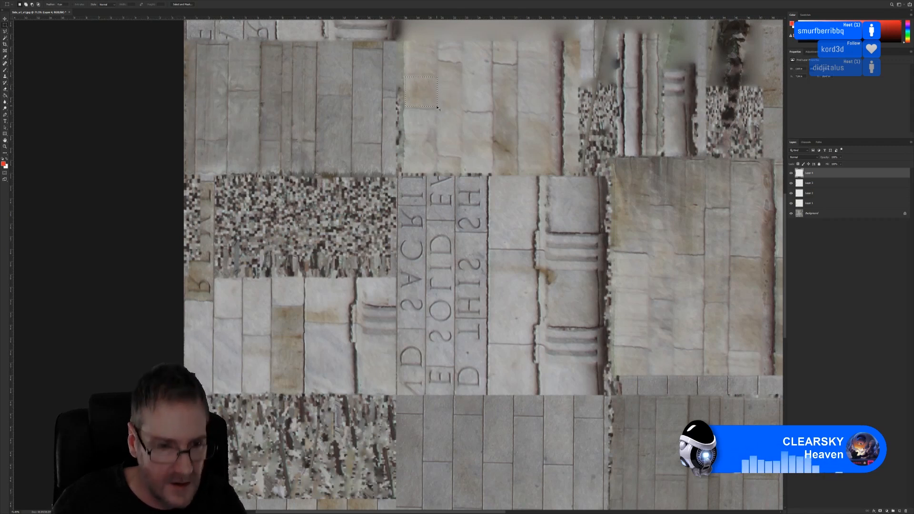
pyautogui.hotkey('ctrl', 'j')
pyautogui.press('v')
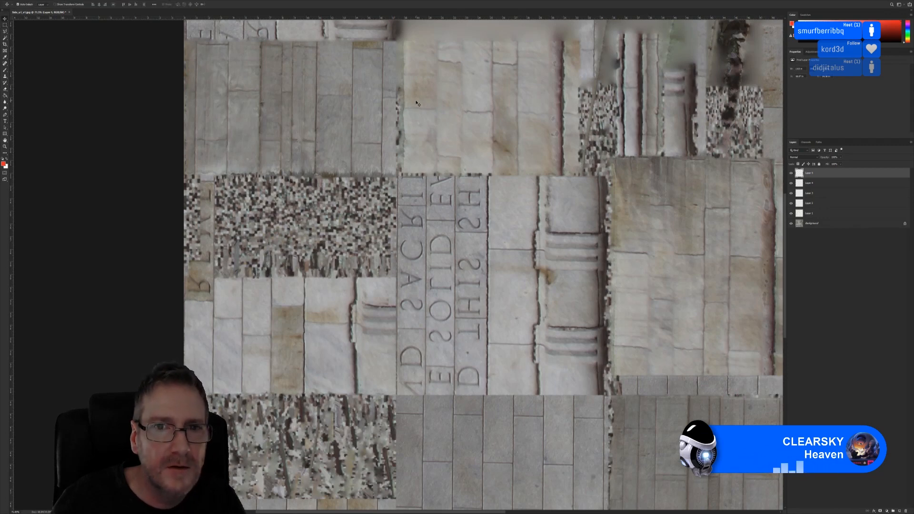
pyautogui.keyDown('alt'); pyautogui.scroll(3, 180, 288); pyautogui.keyUp('alt')
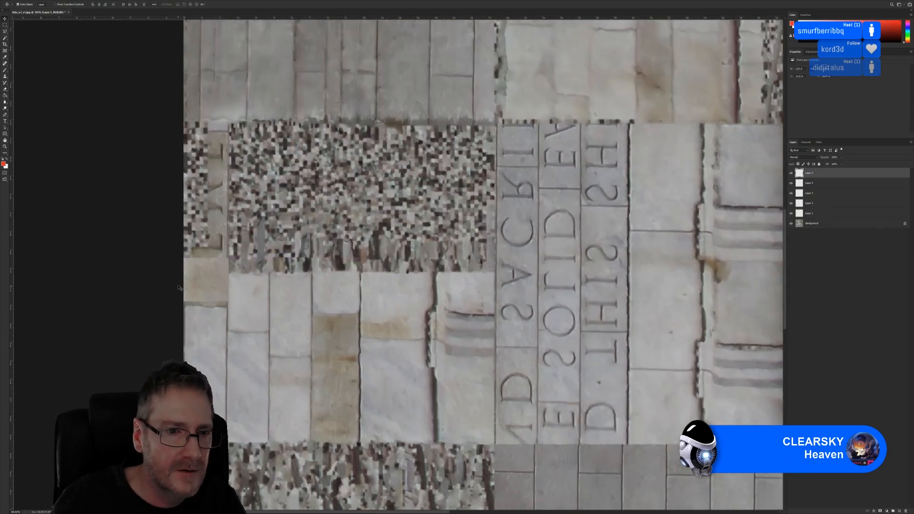
pyautogui.keyDown('alt'); pyautogui.scroll(3, 179, 288); pyautogui.keyUp('alt')
pyautogui.moveTo(233, 295); pyautogui.dragTo(233, 300)
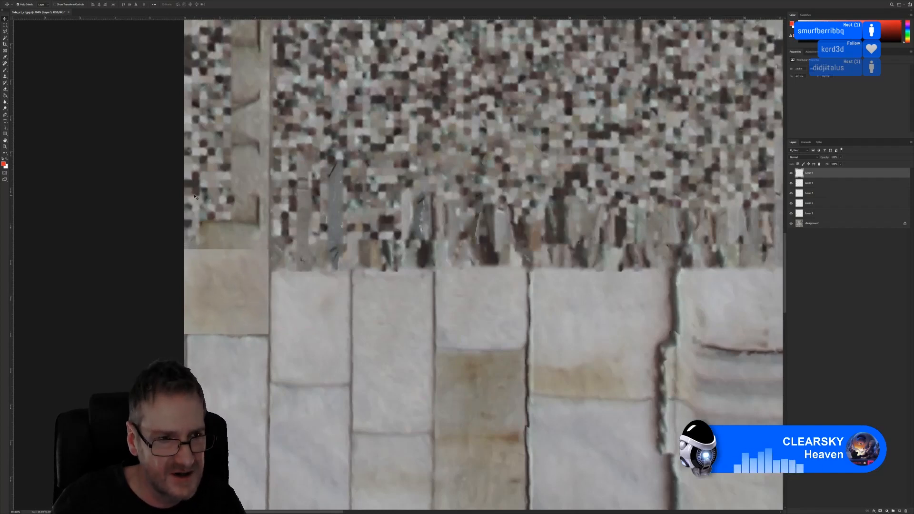
# Compare the stained patch with the lettering beneath it, and erase its hard edges to blend it into the first column
pyautogui.click(5, 90)
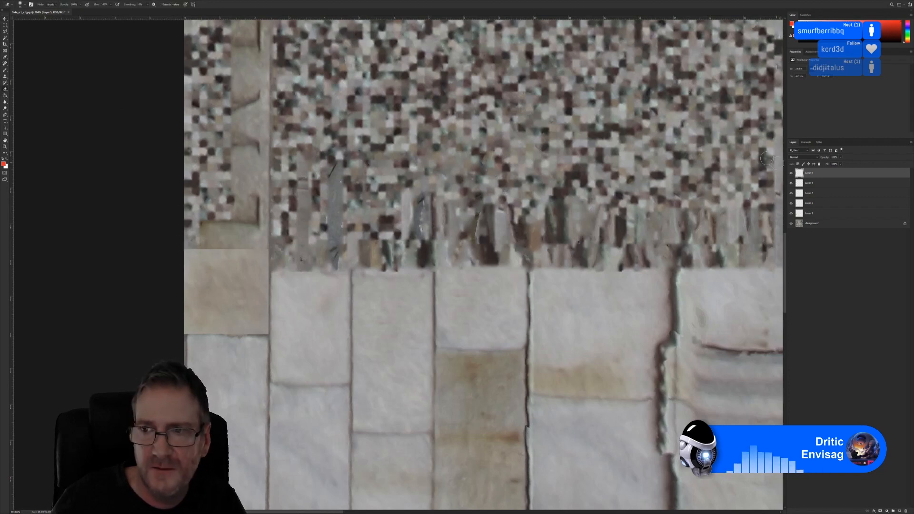
pyautogui.click(792, 175)
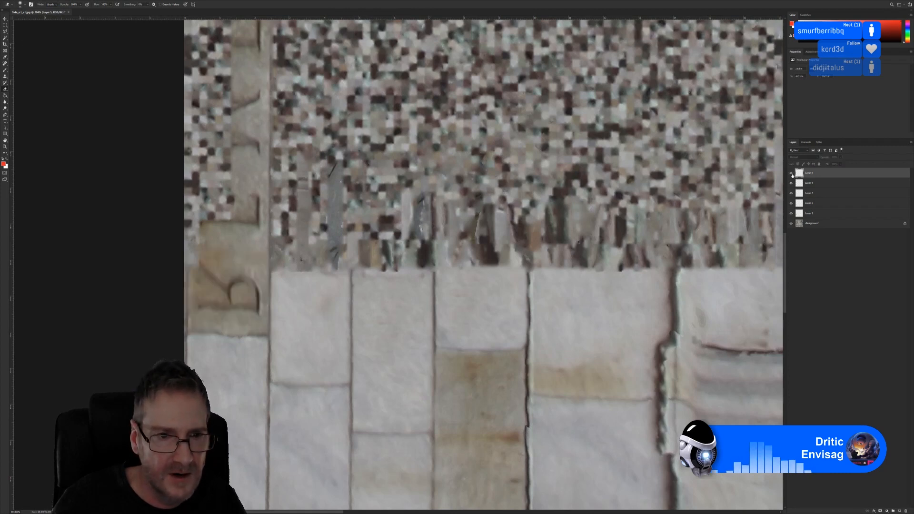
pyautogui.click(793, 174)
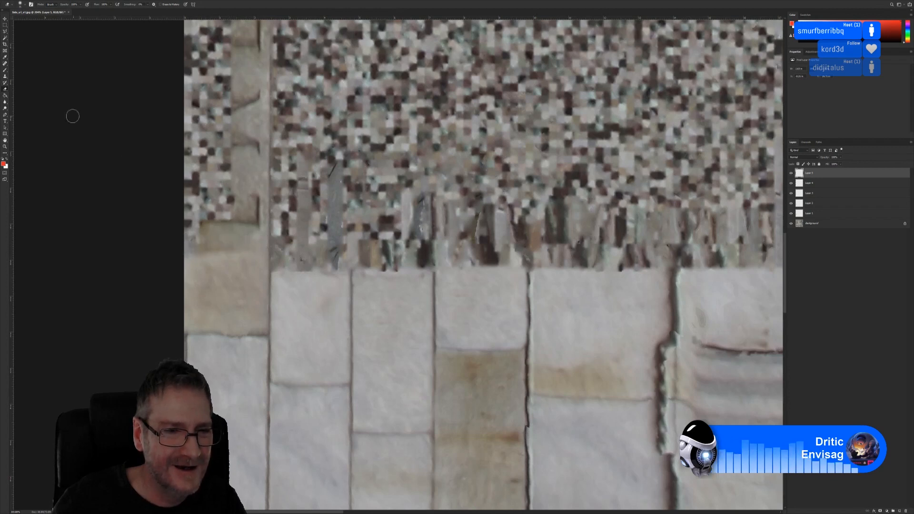
# Darken the midtones of the brown-stained patch with Levels to match the surrounding stone
pyautogui.click(5, 18)
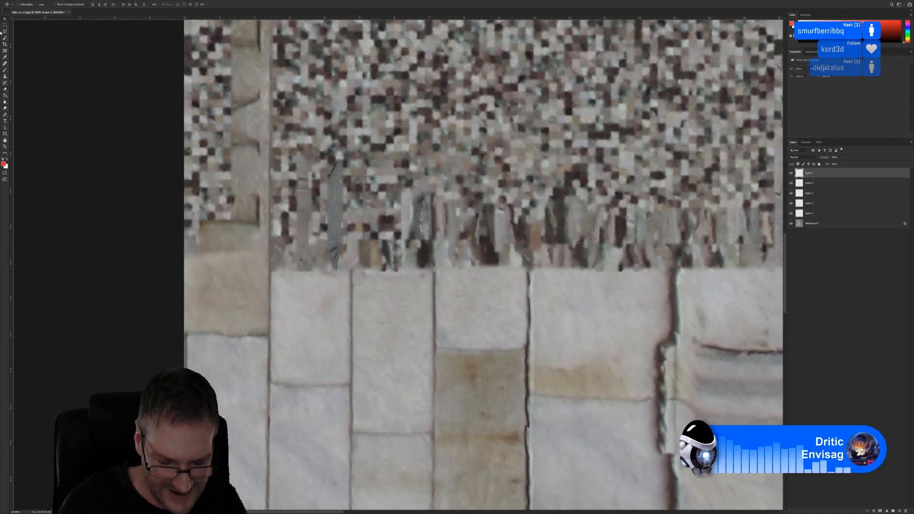
pyautogui.hotkey('ctrl', 'l')
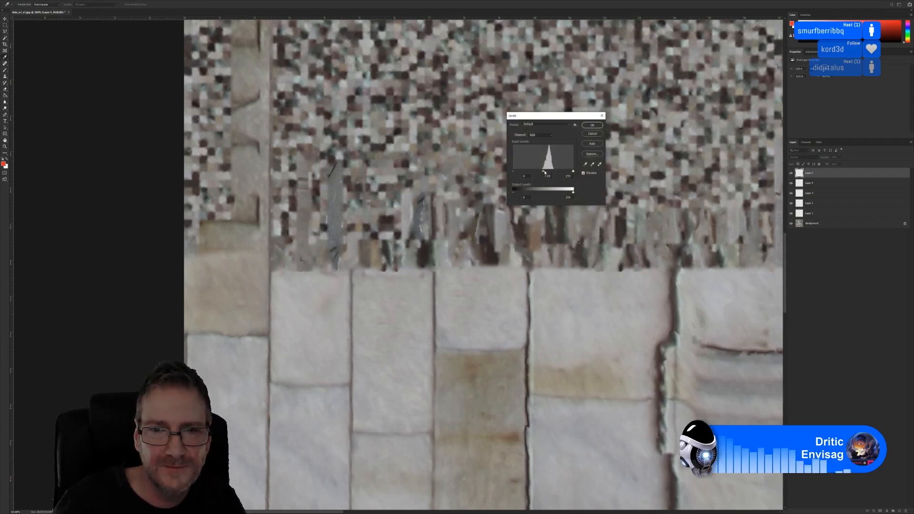
pyautogui.moveTo(545, 172); pyautogui.dragTo(548, 172)
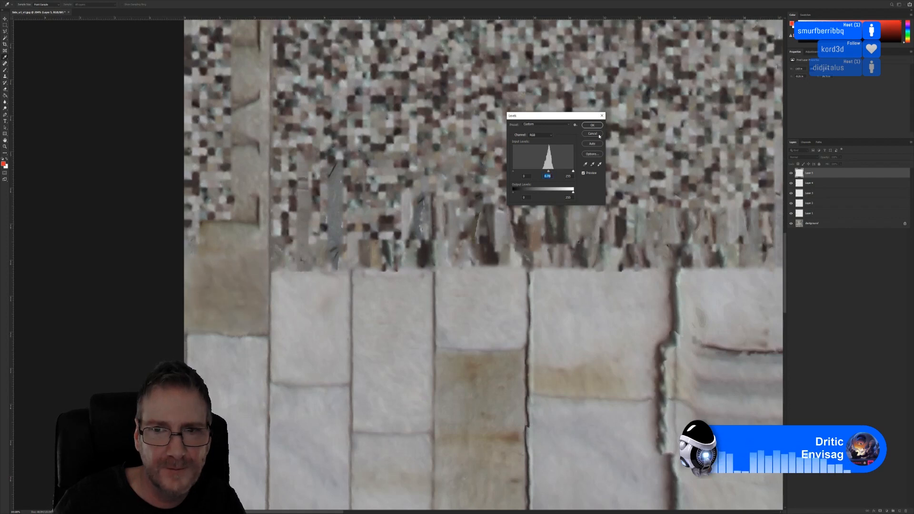
pyautogui.click(592, 125)
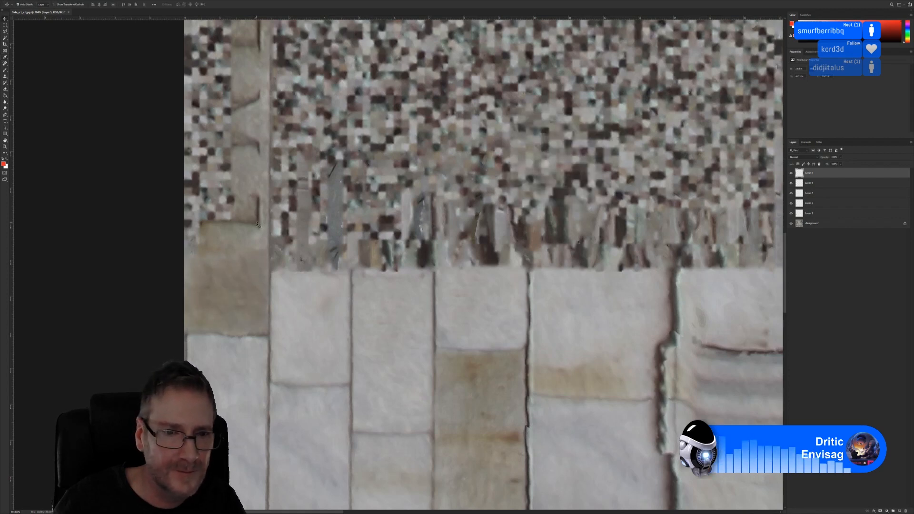
pyautogui.click(5, 90)
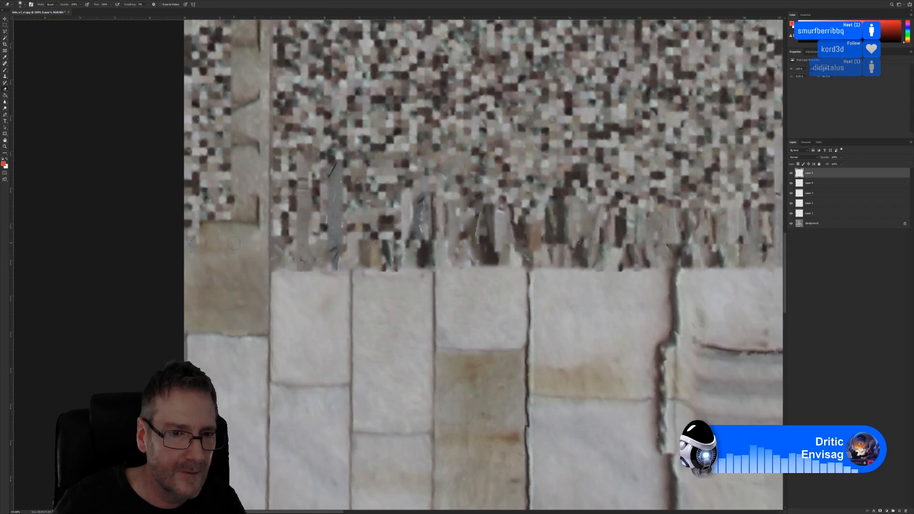
# Select a plain block in the beige wall section at the texture's lower left as the next patch source
pyautogui.keyDown('alt'); pyautogui.scroll(-5, 282, 220); pyautogui.keyUp('alt')
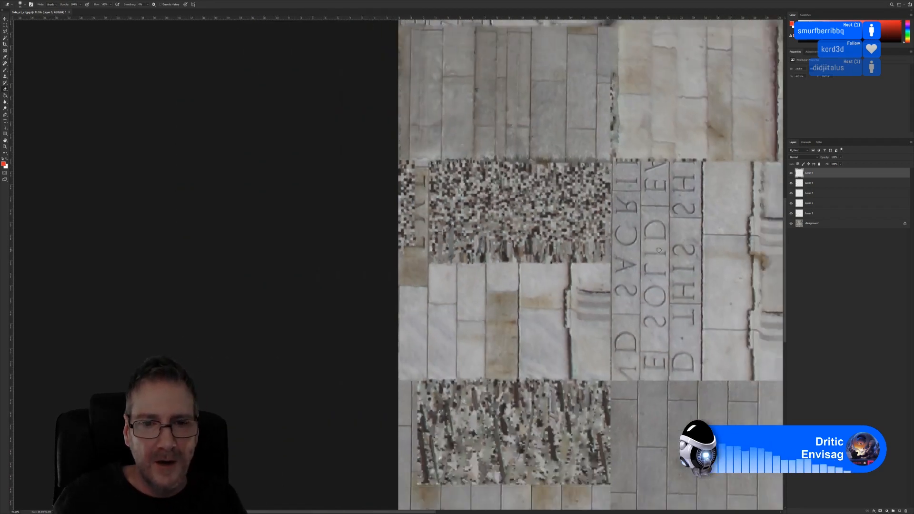
pyautogui.keyDown('alt'); pyautogui.scroll(-2, 656, 249); pyautogui.keyUp('alt')
pyautogui.keyDown('alt'); pyautogui.scroll(-2, 648, 277); pyautogui.keyUp('alt')
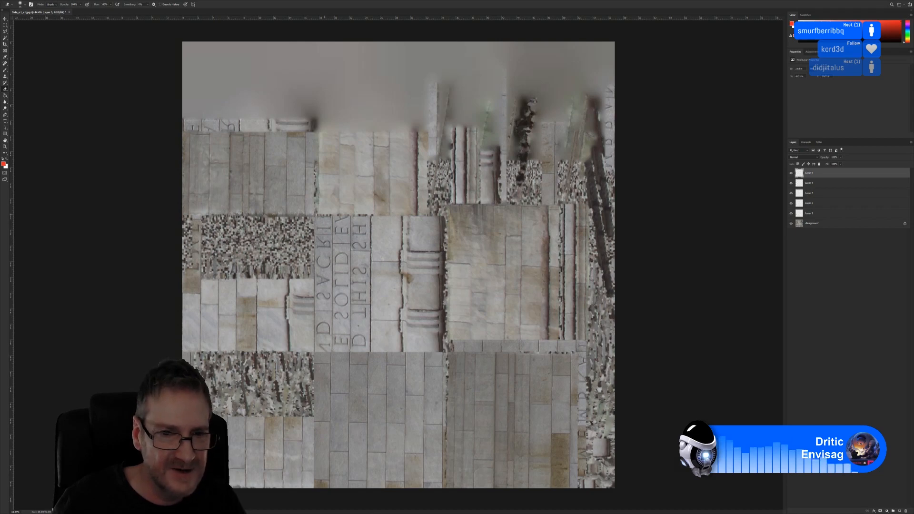
pyautogui.keyDown('alt'); pyautogui.scroll(3, 355, 274); pyautogui.keyUp('alt')
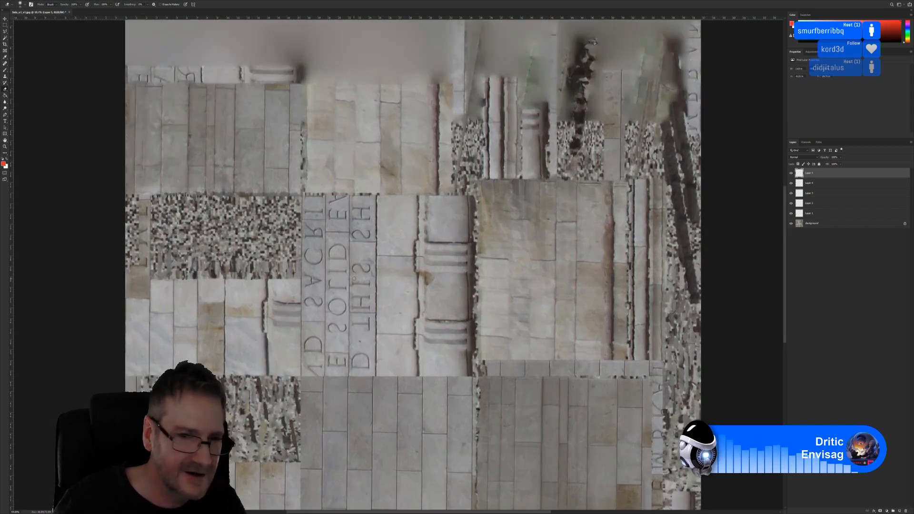
pyautogui.keyDown('alt'); pyautogui.scroll(-3, 426, 228); pyautogui.keyUp('alt')
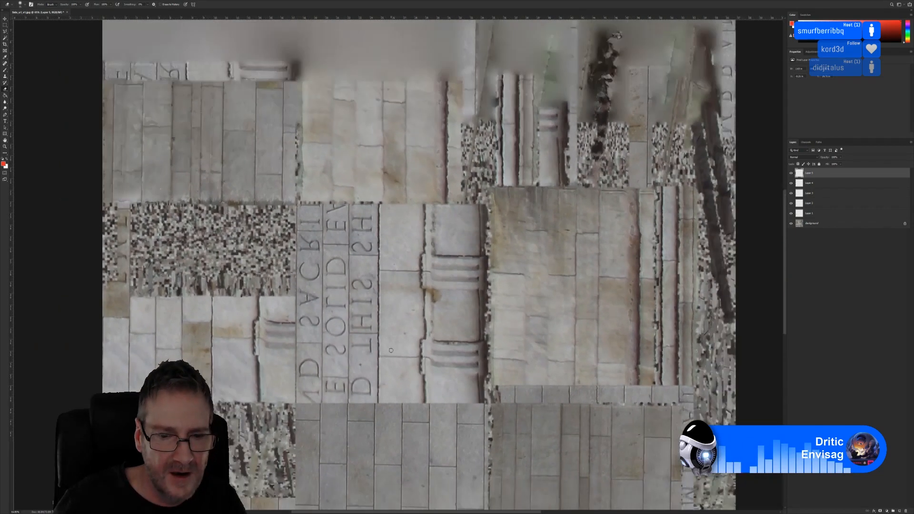
pyautogui.keyDown('alt'); pyautogui.scroll(-2, 438, 283); pyautogui.keyUp('alt')
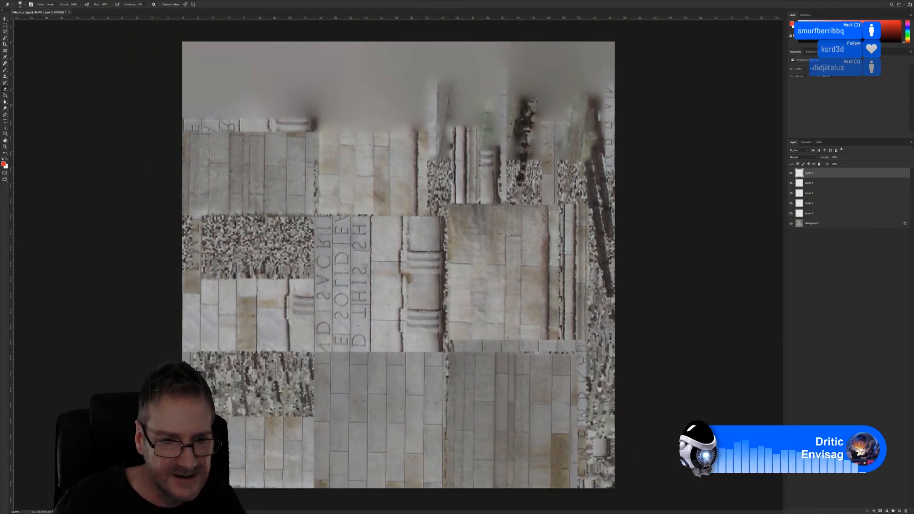
pyautogui.click(5, 25)
pyautogui.keyDown('alt'); pyautogui.scroll(1, 227, 415); pyautogui.keyUp('alt')
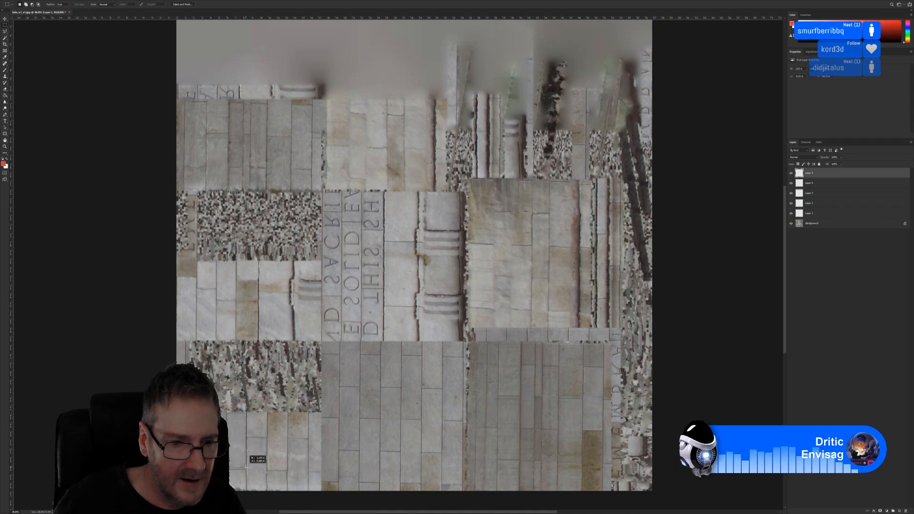
pyautogui.moveTo(246, 468); pyautogui.dragTo(246, 468)
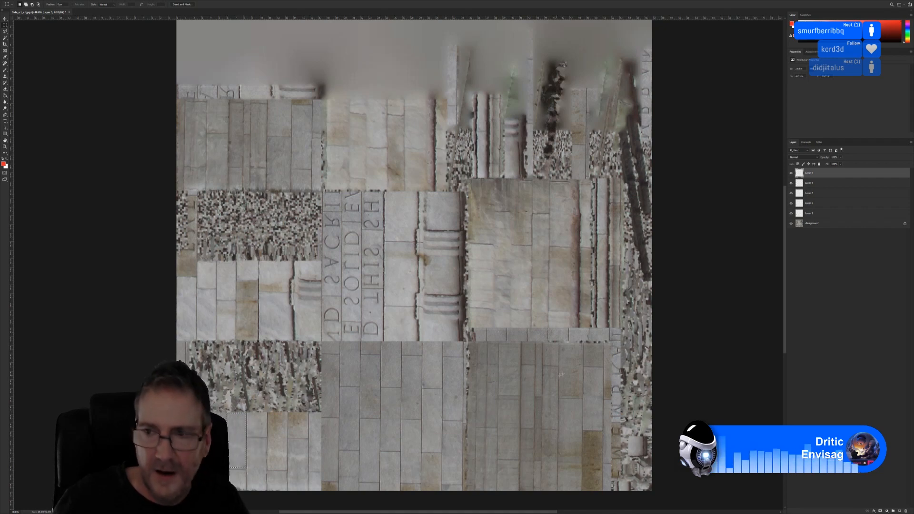
# Merge the top patch layer down, and flatten all remaining layers into the background
pyautogui.rightClick(815, 176)
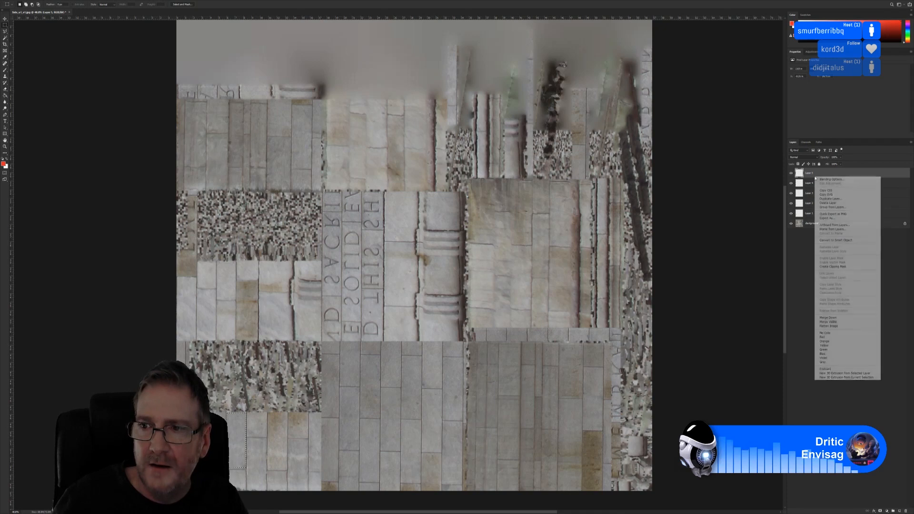
pyautogui.click(838, 318)
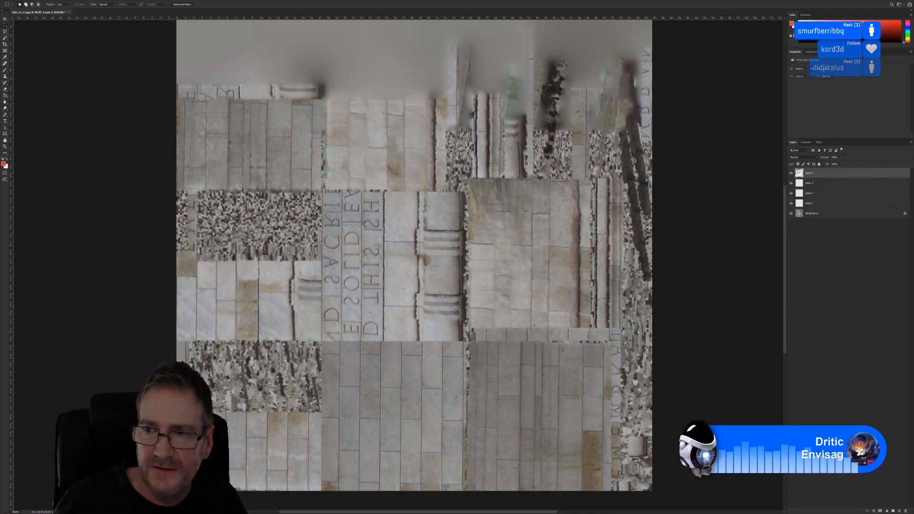
pyautogui.rightClick(804, 180)
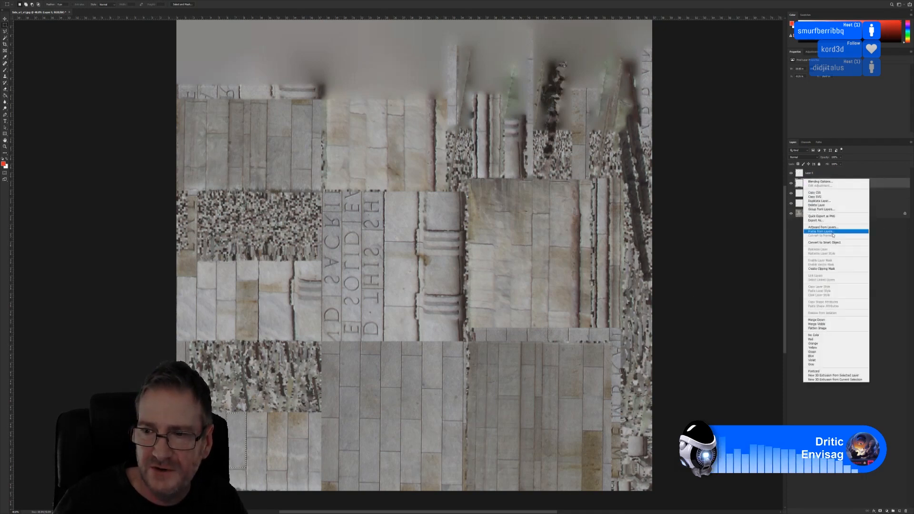
pyautogui.click(832, 328)
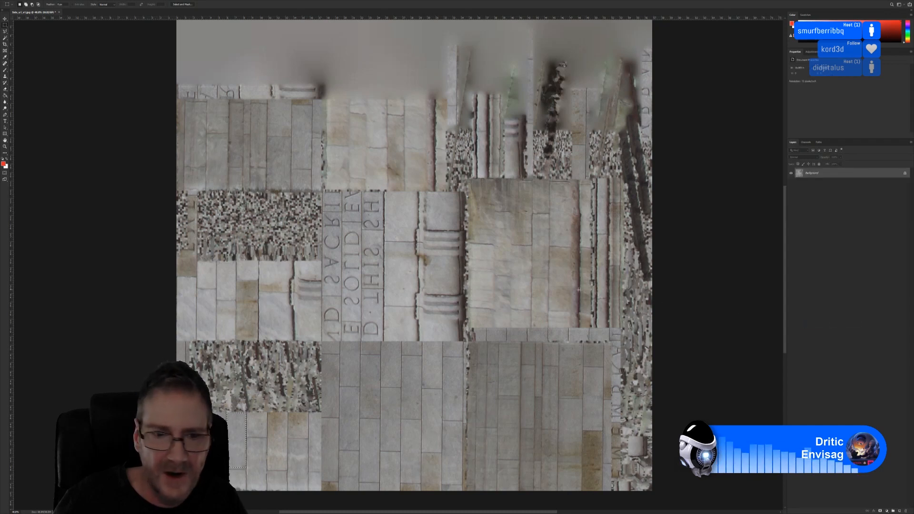
# Copy the selected plain block to a new layer and place it over the carved D below THIS in the third inscription column
pyautogui.hotkey('ctrl', 'j')
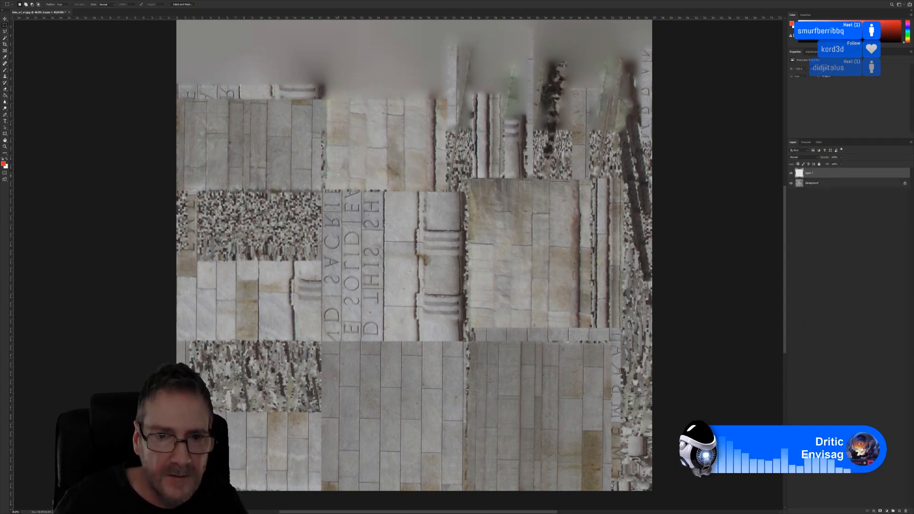
pyautogui.click(6, 19)
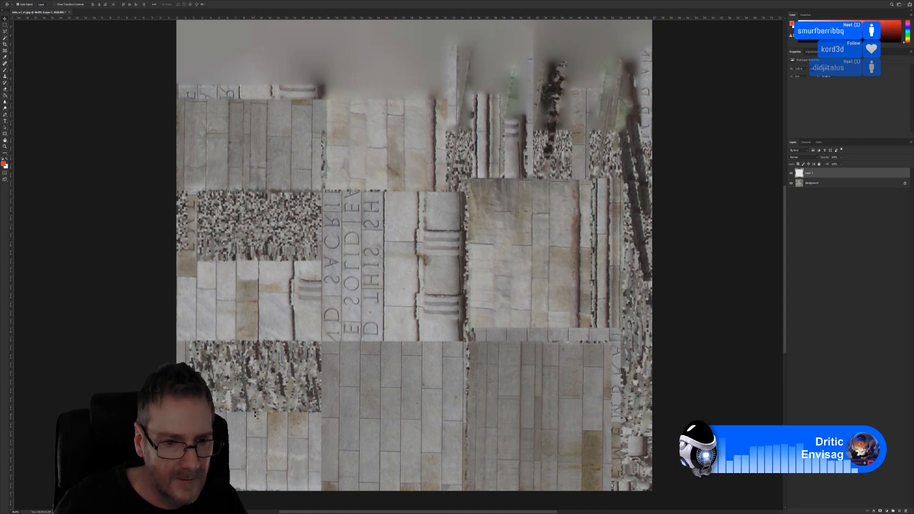
pyautogui.moveTo(244, 433); pyautogui.dragTo(376, 314)
pyautogui.keyDown('alt'); pyautogui.scroll(6, 376, 315); pyautogui.keyUp('alt')
pyautogui.keyDown('alt'); pyautogui.scroll(2, 352, 282); pyautogui.keyUp('alt')
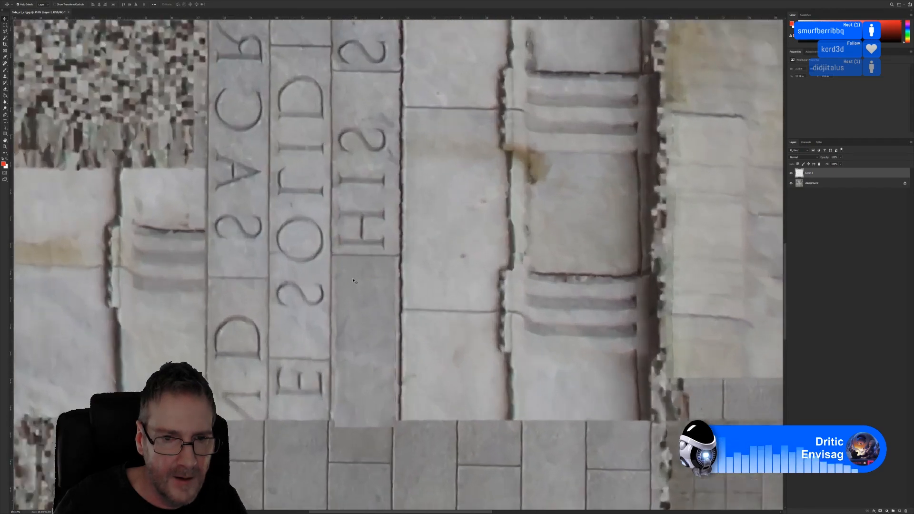
# Transform the patch below THIS so its sides, top and bottom fit the column joints and the block's edges
pyautogui.hotkey('ctrl', 't')
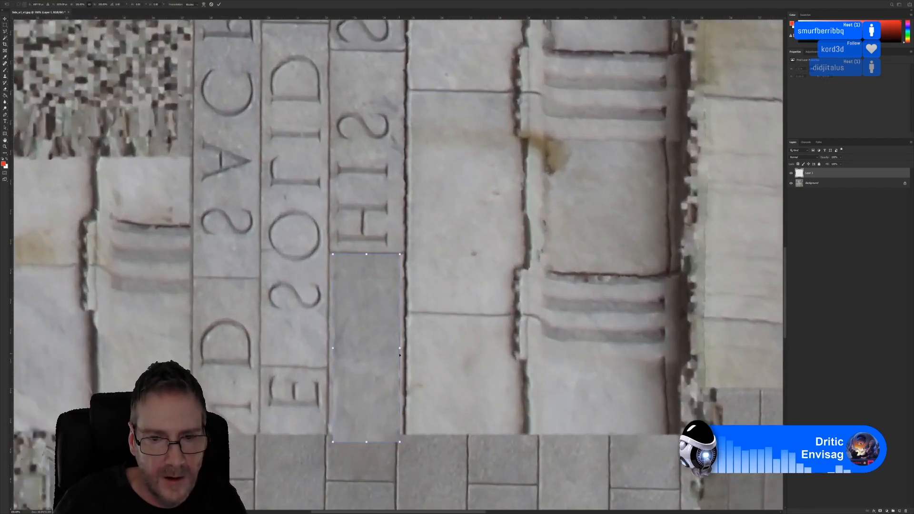
pyautogui.moveTo(400, 348); pyautogui.dragTo(401, 348)
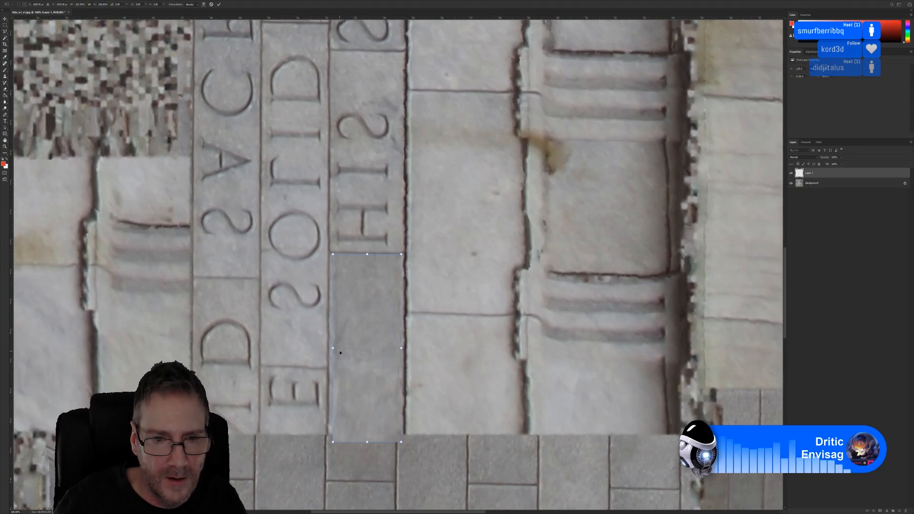
pyautogui.moveTo(333, 348); pyautogui.dragTo(331, 348)
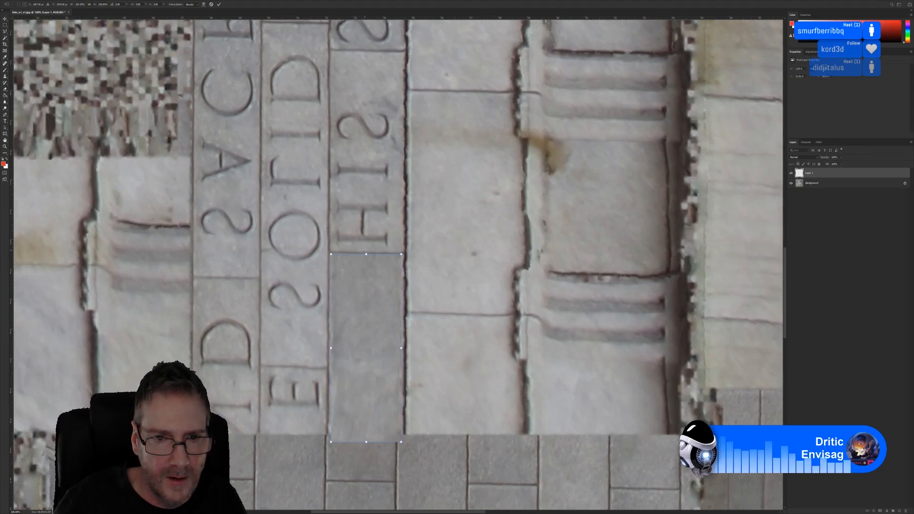
pyautogui.moveTo(366, 255); pyautogui.dragTo(371, 256)
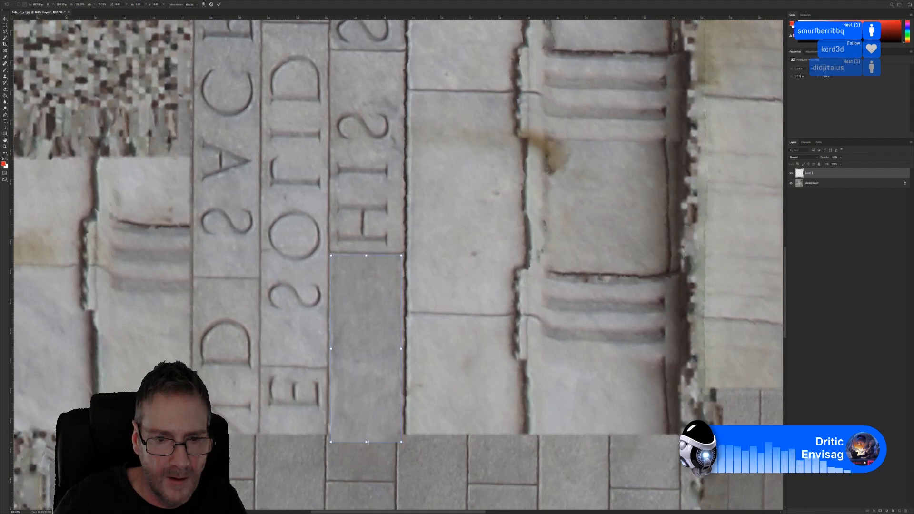
pyautogui.moveTo(367, 442); pyautogui.dragTo(381, 428)
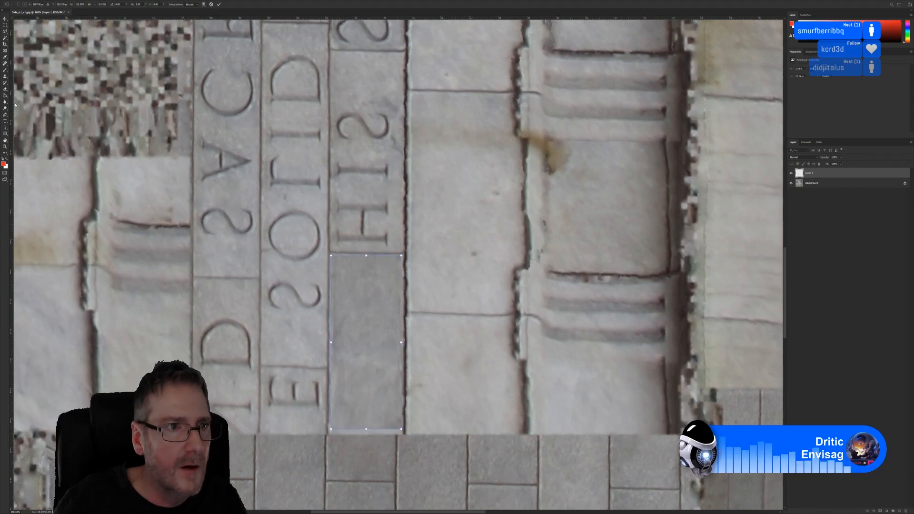
pyautogui.press('Return')
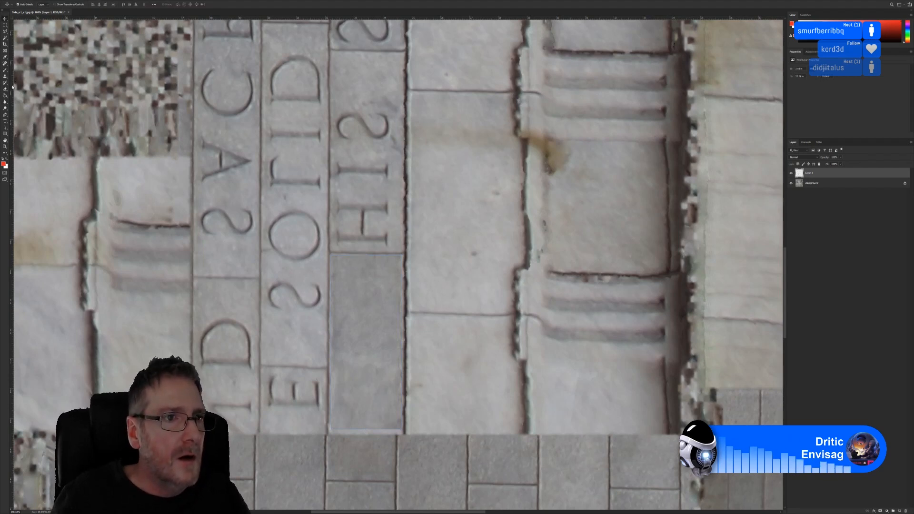
# Erase the hard edges of the patch below THIS, and brighten its midtones with Levels to match the column
pyautogui.click(6, 89)
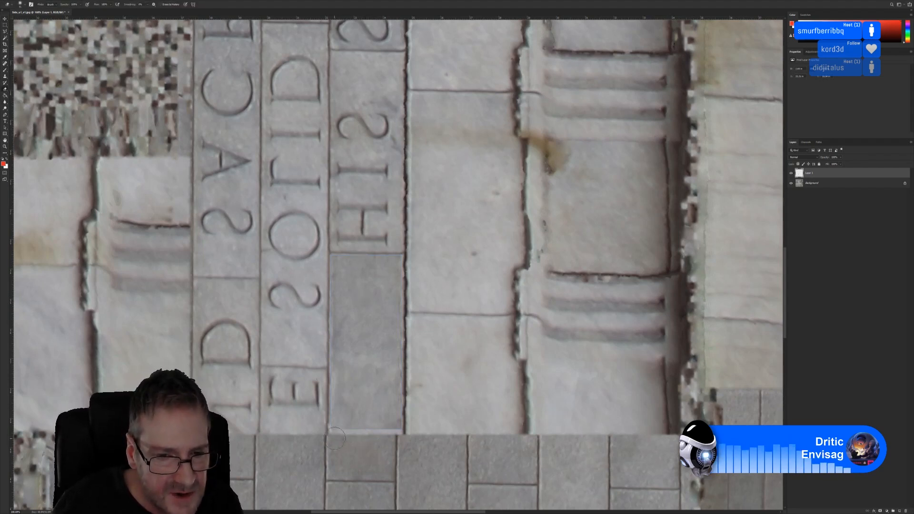
pyautogui.moveTo(337, 436); pyautogui.dragTo(424, 434)
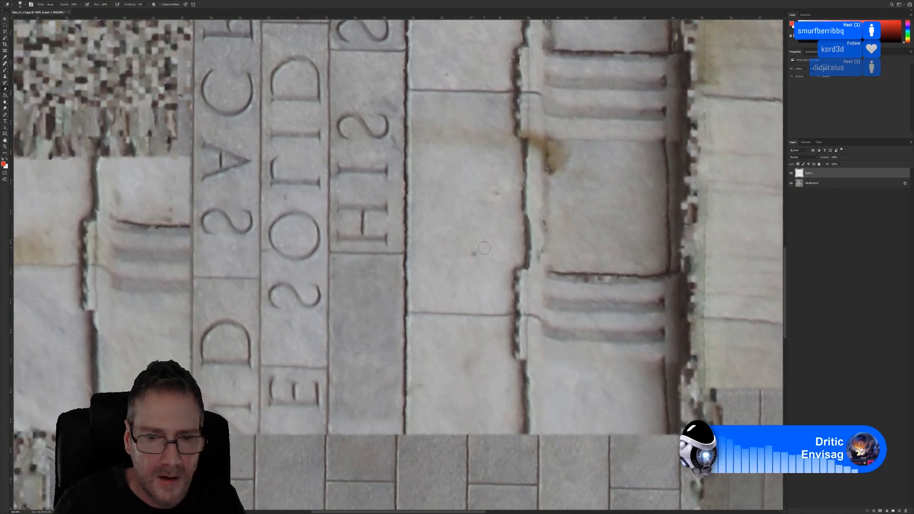
pyautogui.hotkey('ctrl', 'l')
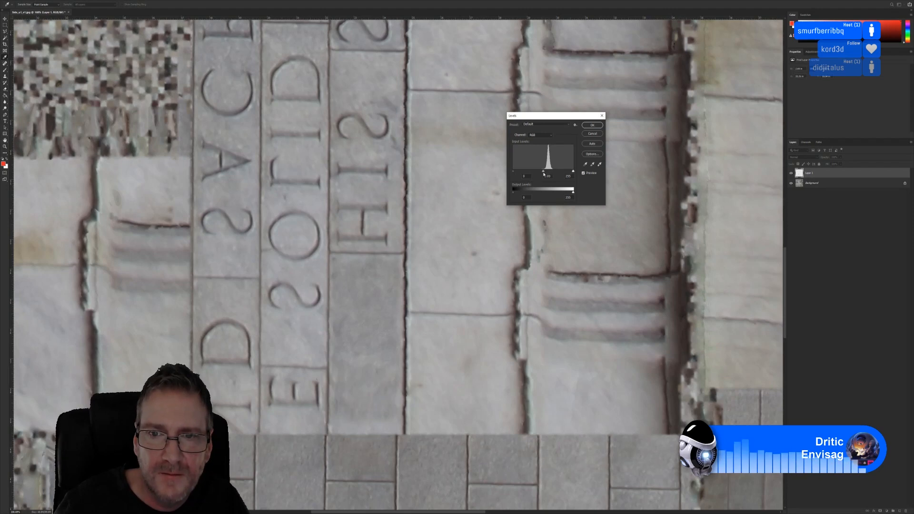
pyautogui.moveTo(543, 174); pyautogui.dragTo(541, 172)
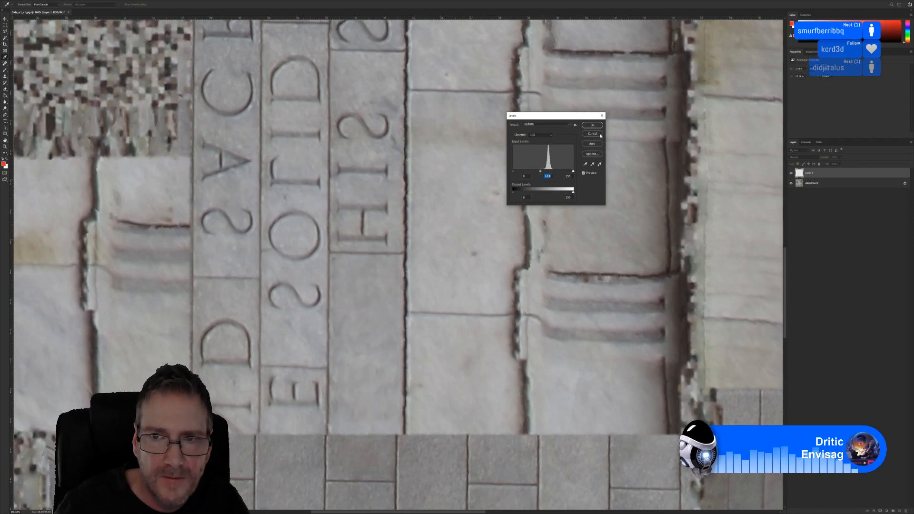
pyautogui.click(592, 125)
# Copy another plain block from the lower-left beige section to a new layer and place it over the carved ND in the first inscription column
pyautogui.keyDown('alt'); pyautogui.scroll(-6, 312, 364); pyautogui.keyUp('alt')
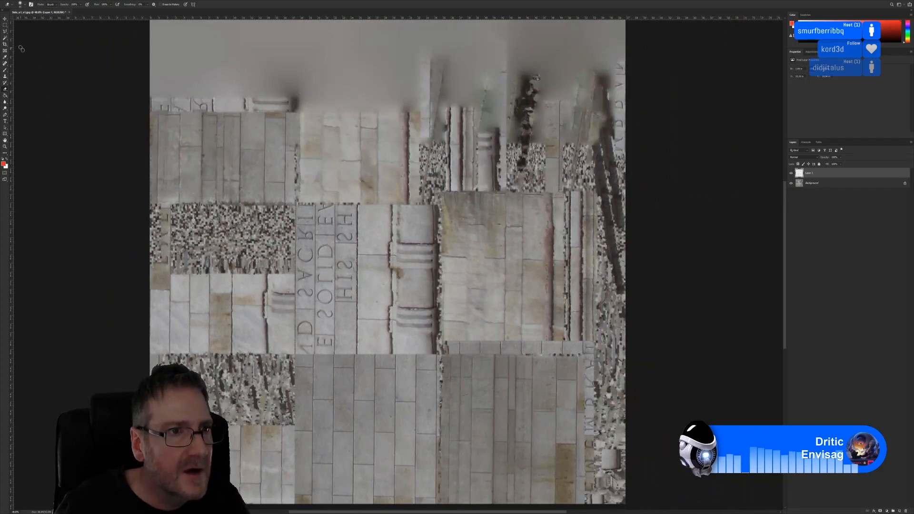
pyautogui.press('m')
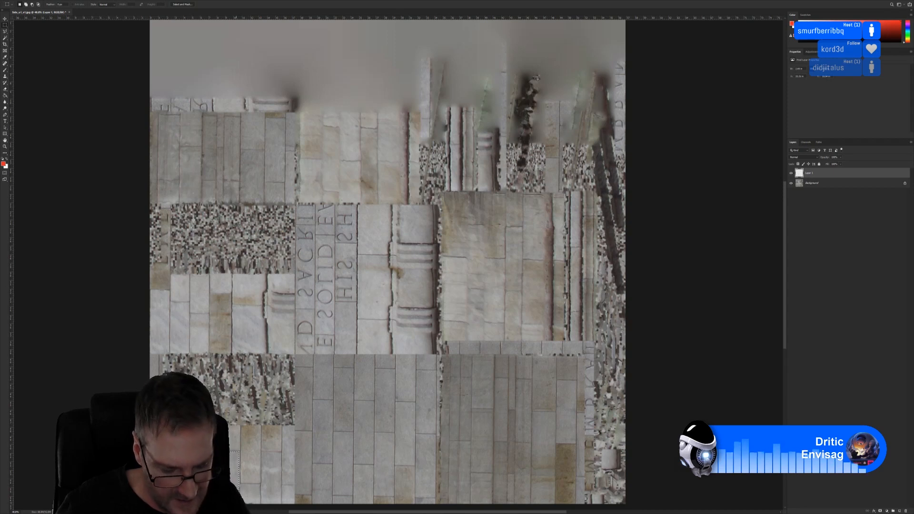
pyautogui.hotkey('ctrl', 'j')
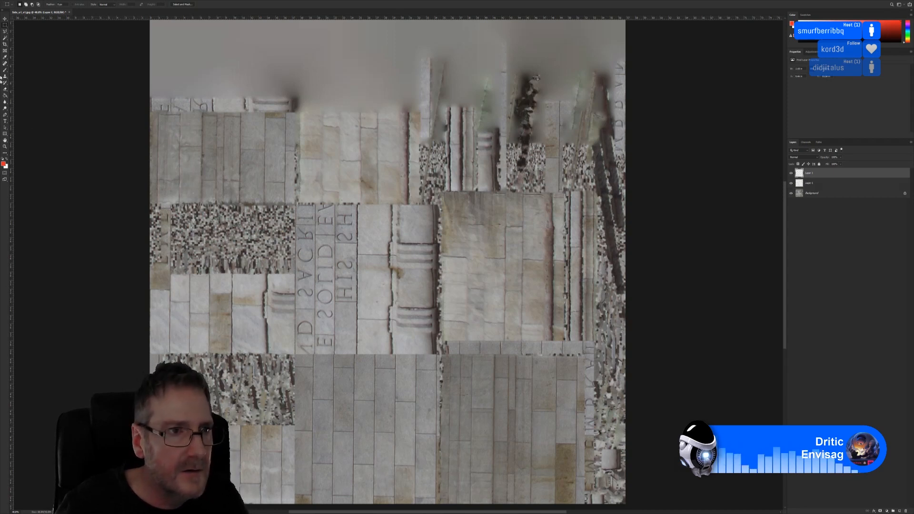
pyautogui.click(6, 19)
pyautogui.moveTo(235, 486); pyautogui.dragTo(311, 324)
pyautogui.keyDown('alt'); pyautogui.scroll(12, 300, 347); pyautogui.keyUp('alt')
# Transform the plain patch over the carved ND in the first inscription column so its edges fit the column joints and block height
pyautogui.hotkey('ctrl', 't')
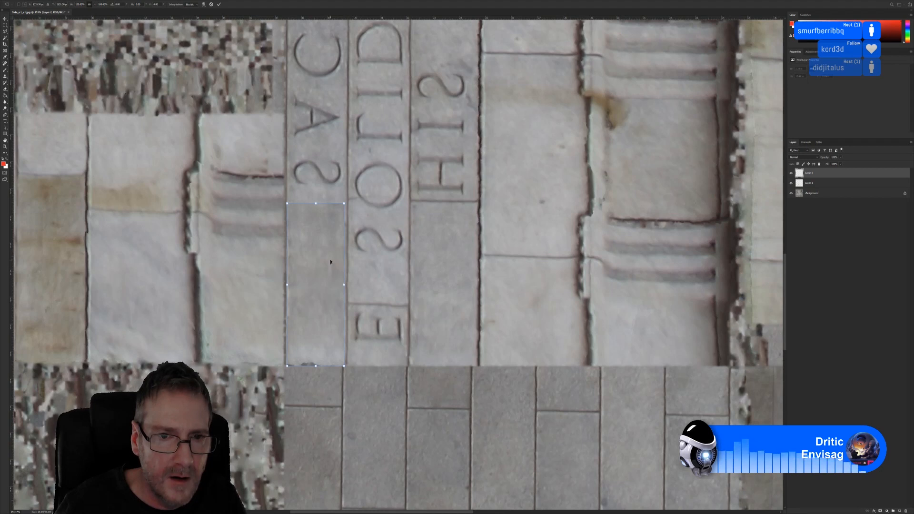
pyautogui.moveTo(325, 202); pyautogui.dragTo(328, 224)
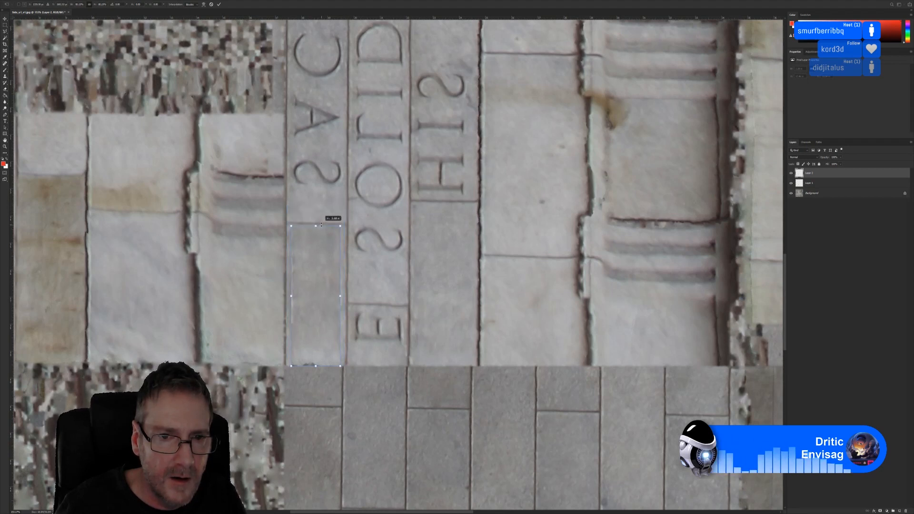
pyautogui.moveTo(341, 297); pyautogui.dragTo(343, 296)
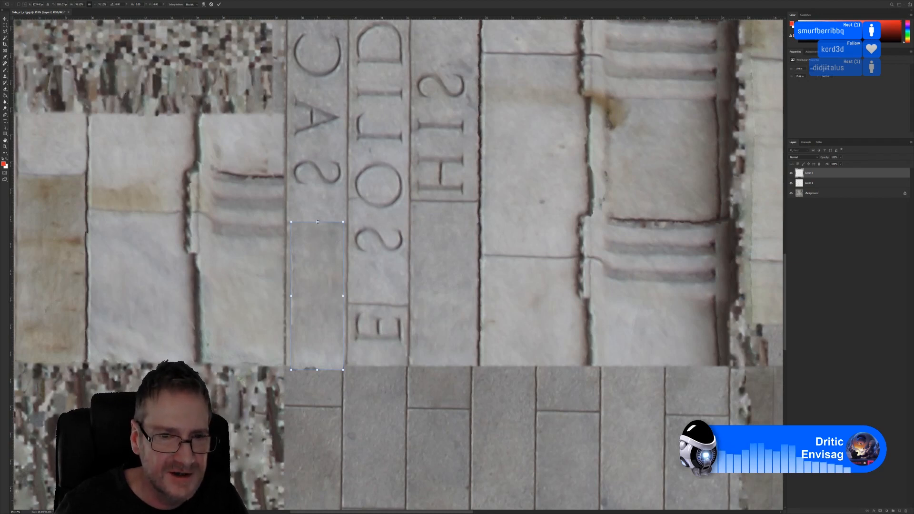
pyautogui.moveTo(318, 222); pyautogui.dragTo(318, 226)
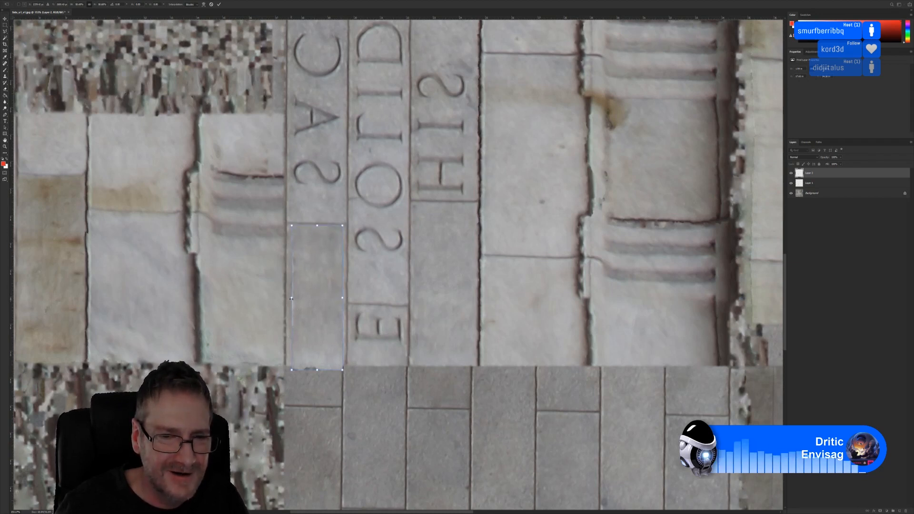
pyautogui.moveTo(292, 298); pyautogui.dragTo(288, 298)
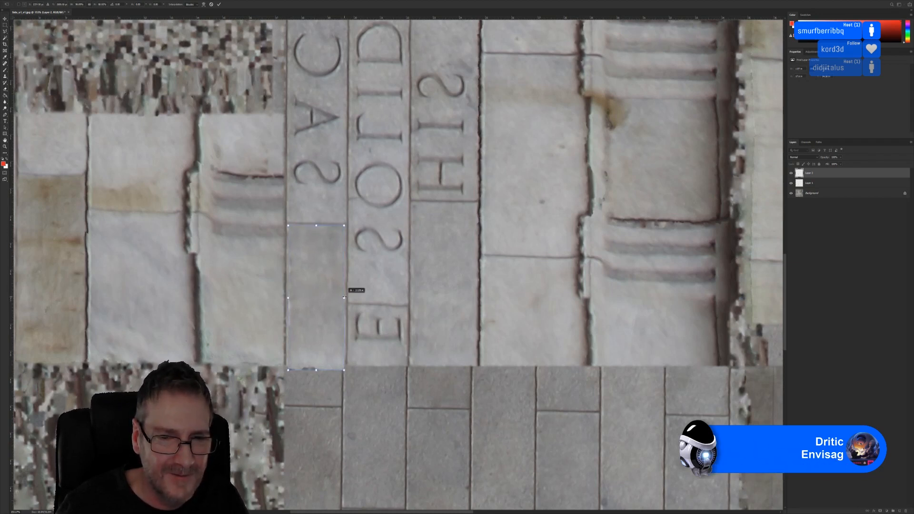
pyautogui.press('Return')
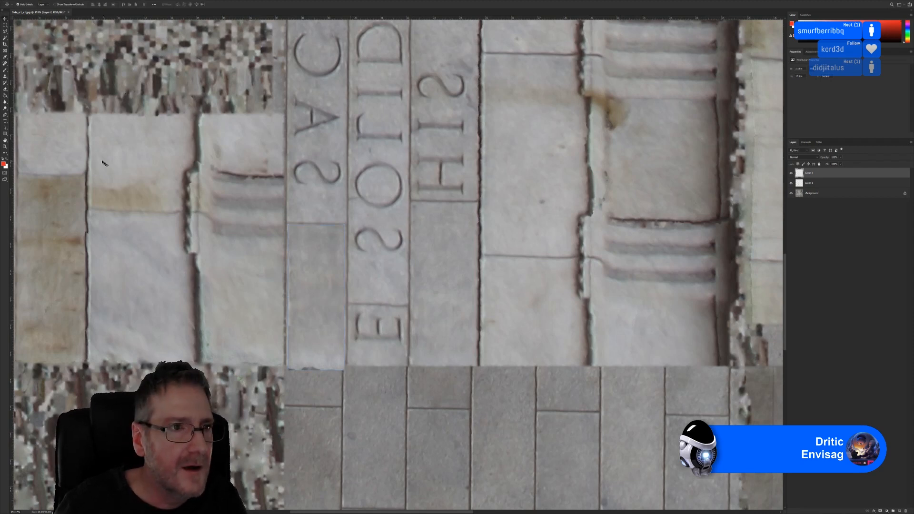
pyautogui.click(4, 89)
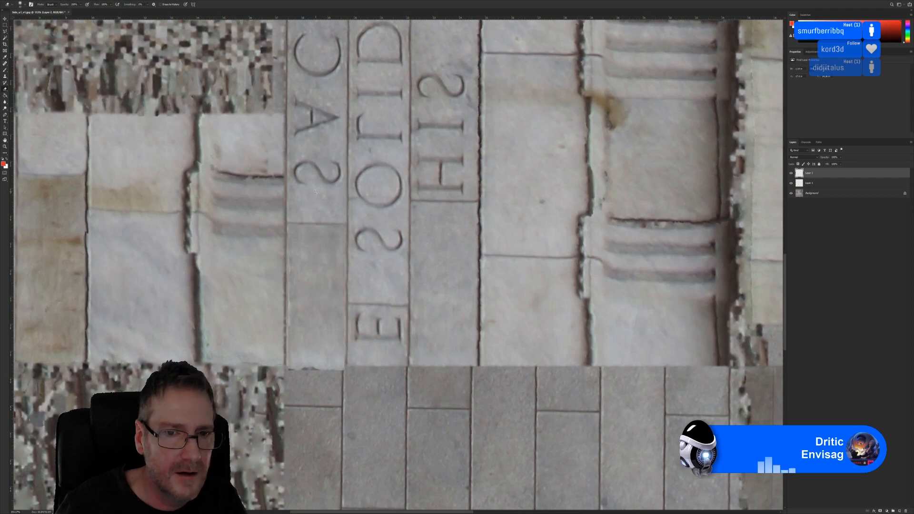
pyautogui.keyDown('alt'); pyautogui.scroll(-5, 321, 218); pyautogui.keyUp('alt')
pyautogui.keyDown('alt'); pyautogui.scroll(3, 321, 218); pyautogui.keyUp('alt')
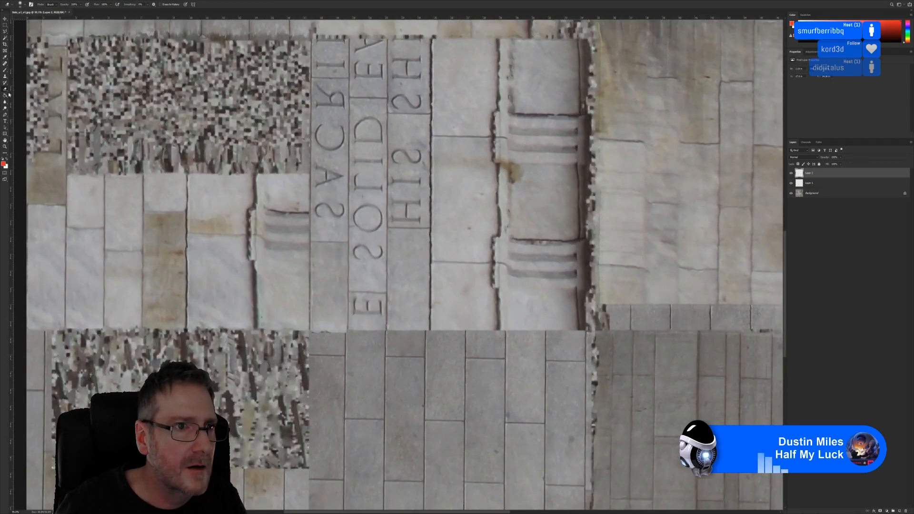
pyautogui.click(5, 19)
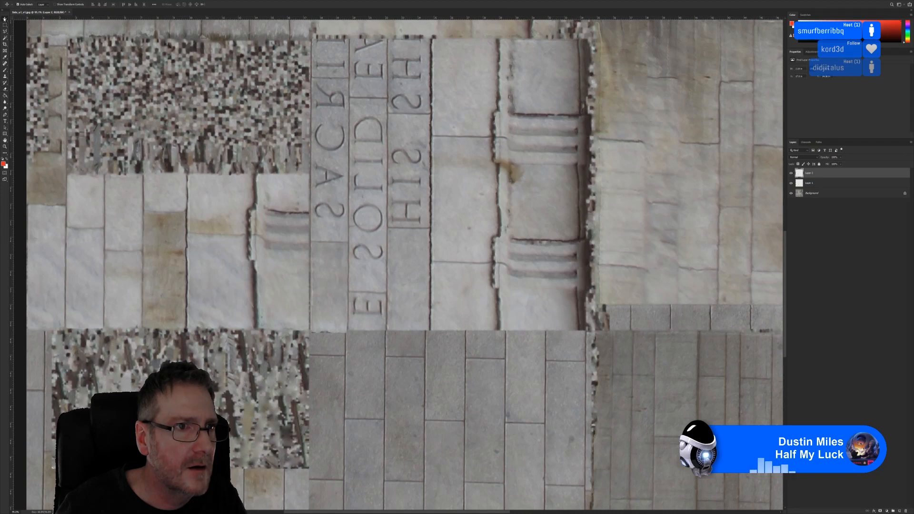
pyautogui.click(6, 89)
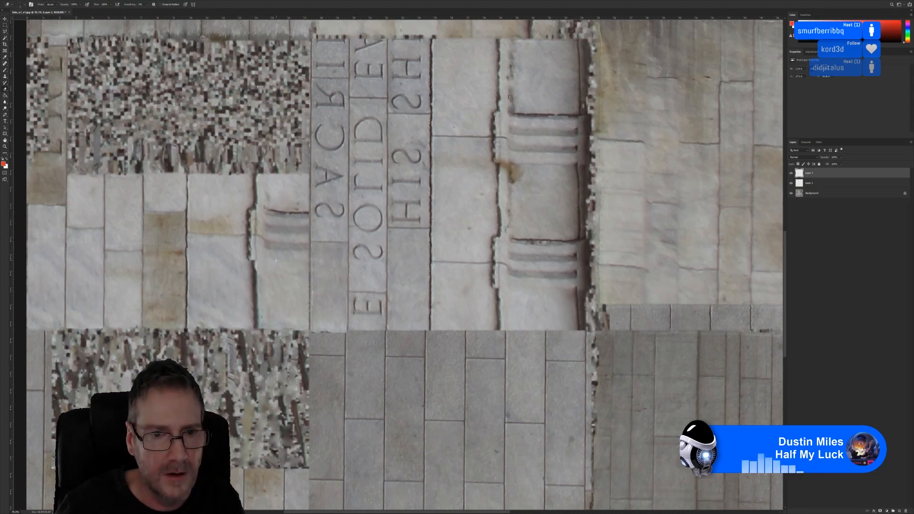
pyautogui.keyDown('alt'); pyautogui.scroll(-7, 313, 288); pyautogui.keyUp('alt')
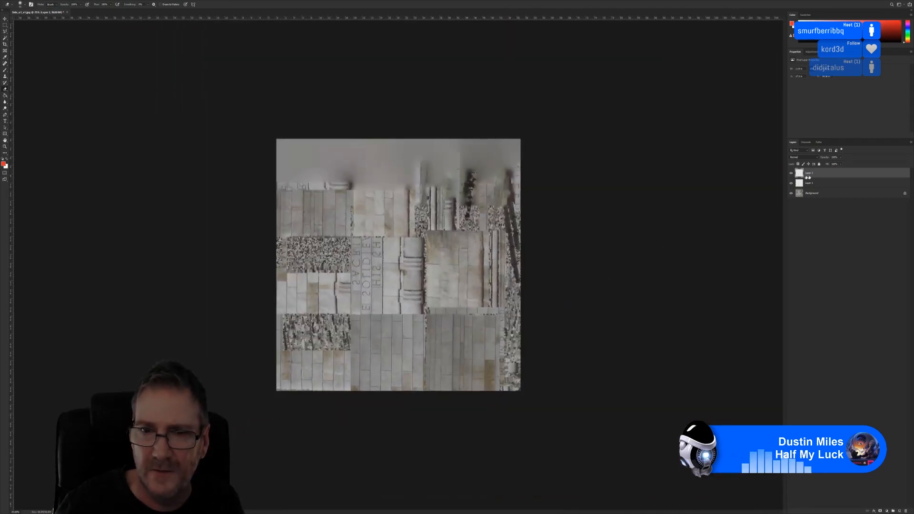
pyautogui.press('Return')
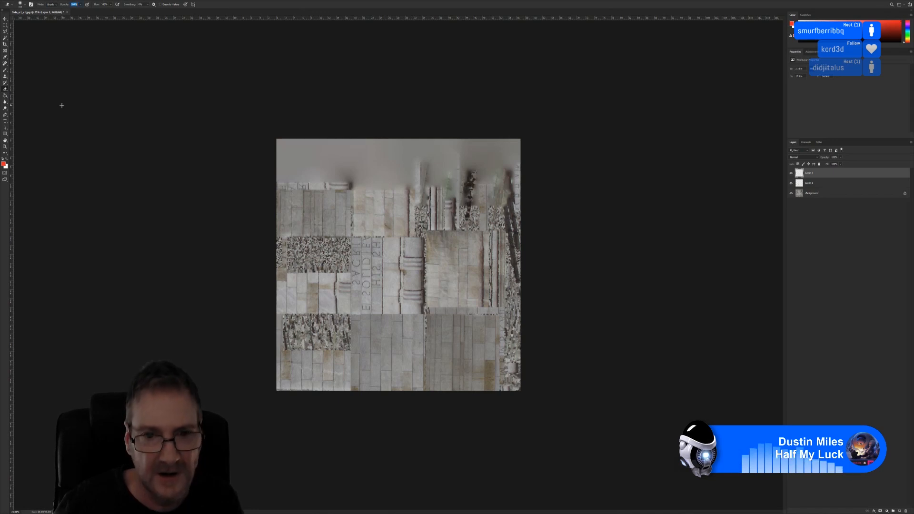
pyautogui.click(5, 20)
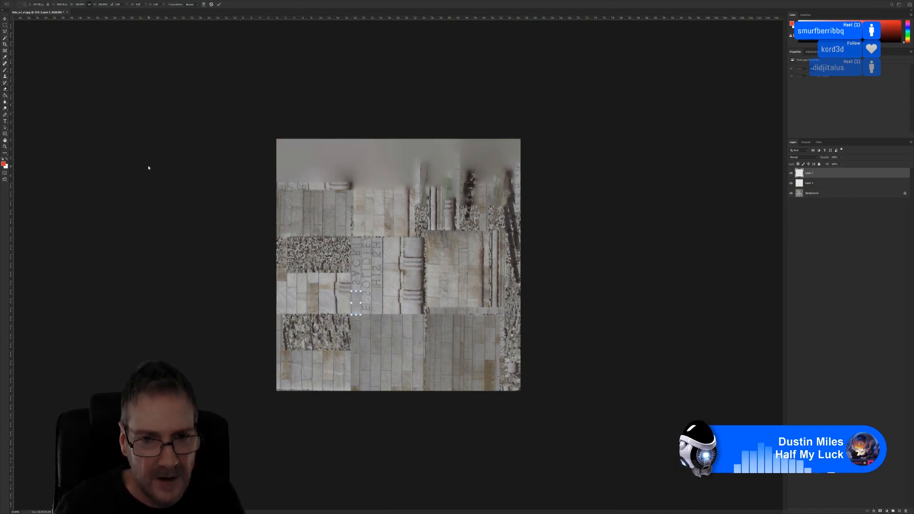
pyautogui.click(5, 91)
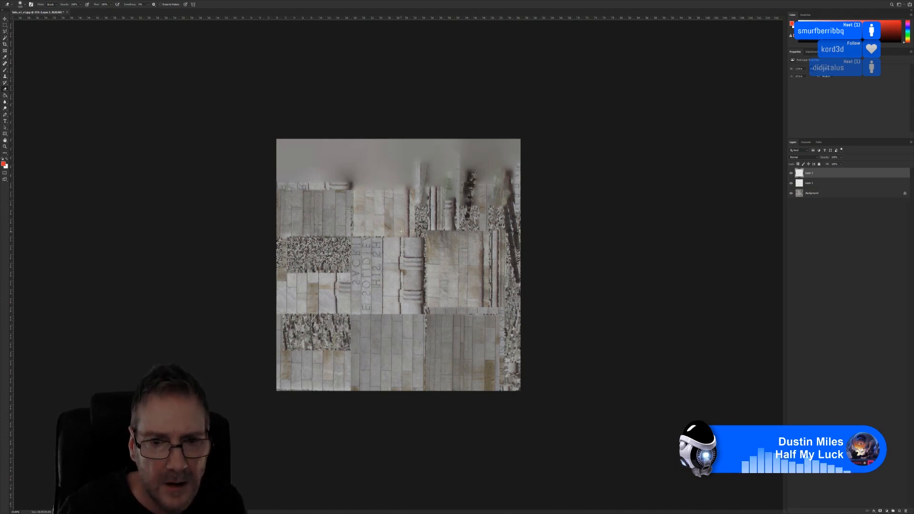
pyautogui.keyDown('alt'); pyautogui.scroll(8, 388, 271); pyautogui.keyUp('alt')
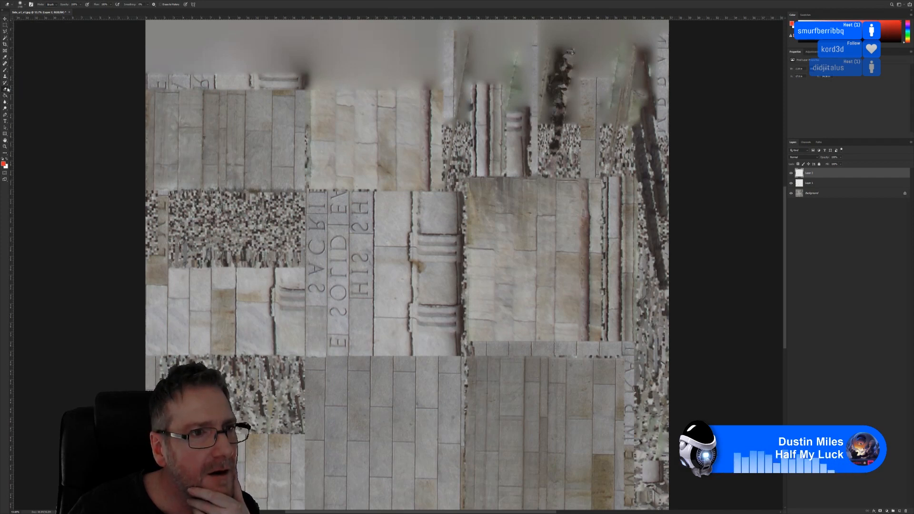
pyautogui.click(5, 83)
pyautogui.keyDown('alt'); pyautogui.scroll(-8, 252, 247); pyautogui.keyUp('alt')
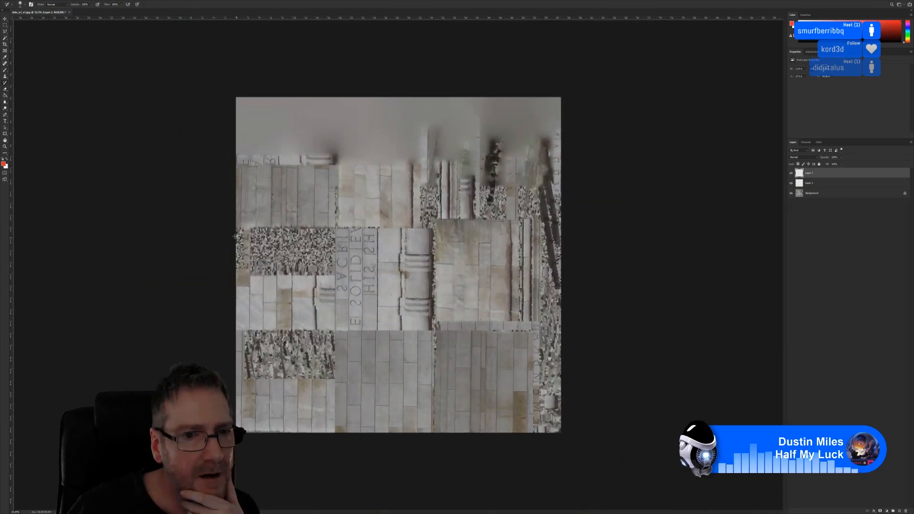
pyautogui.keyDown('alt'); pyautogui.scroll(4, 252, 249); pyautogui.keyUp('alt')
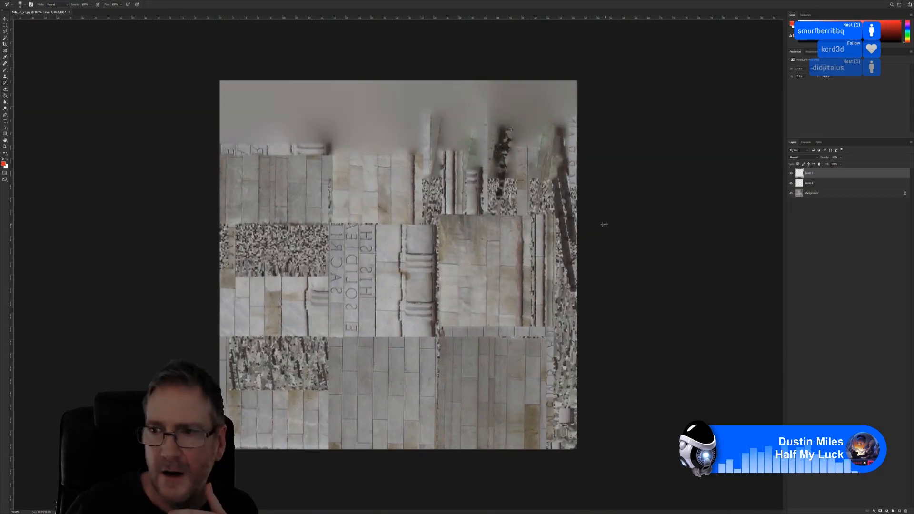
pyautogui.click(825, 224)
pyautogui.click(823, 185)
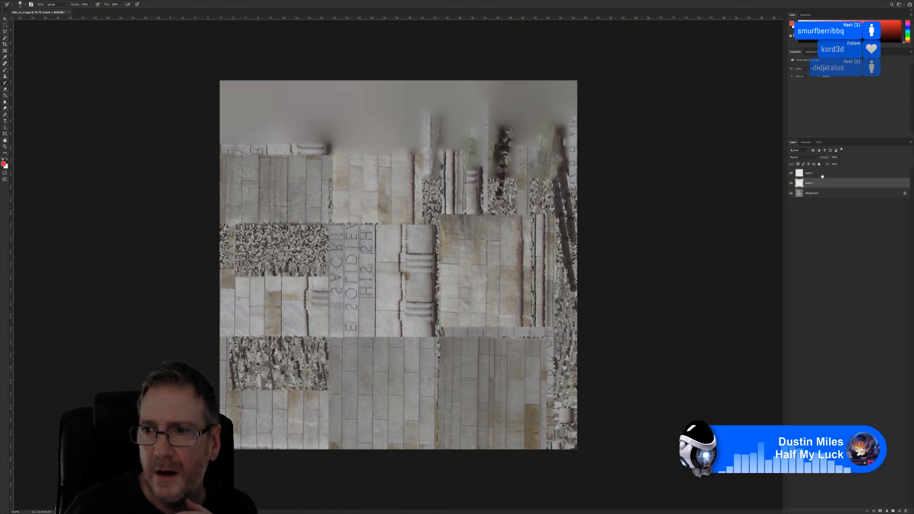
pyautogui.click(822, 175)
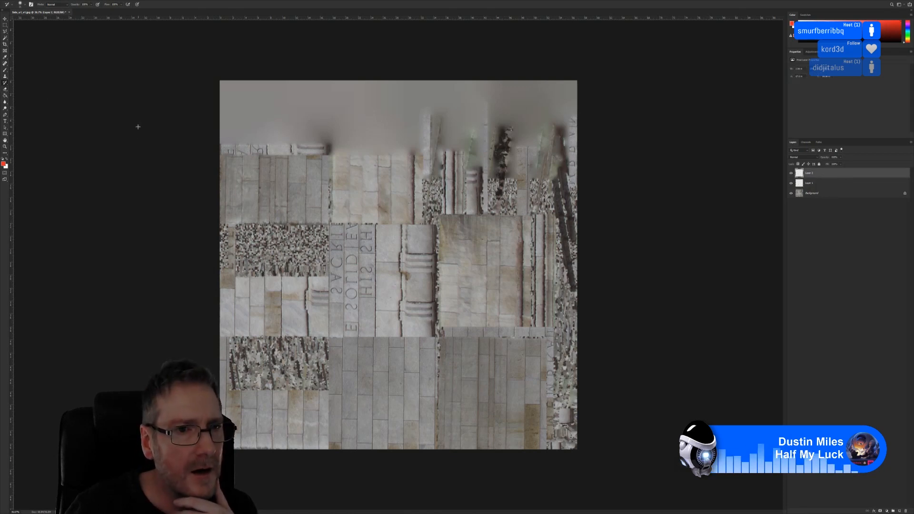
pyautogui.scroll(-9, 143, 261)
pyautogui.scroll(5, 146, 266)
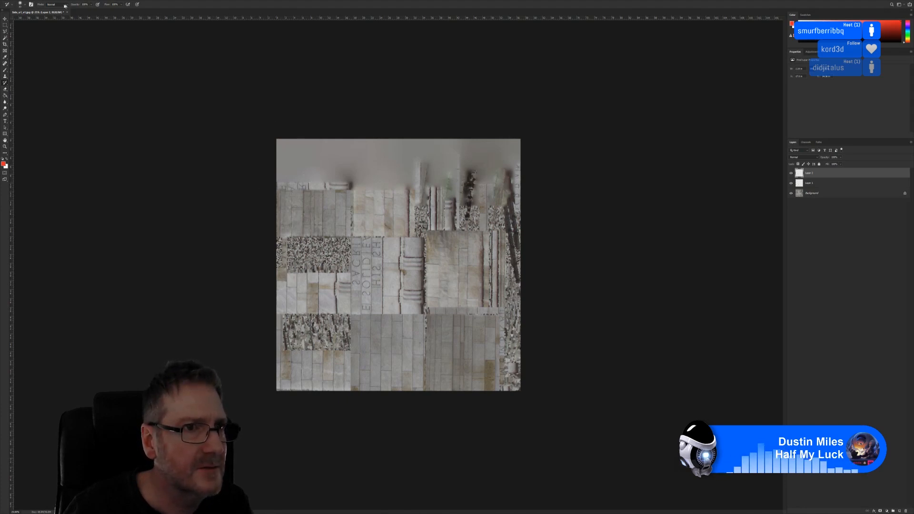
# Compare the first inscription column with and without its new patch by hiding and restoring the patch layer
pyautogui.press('v')
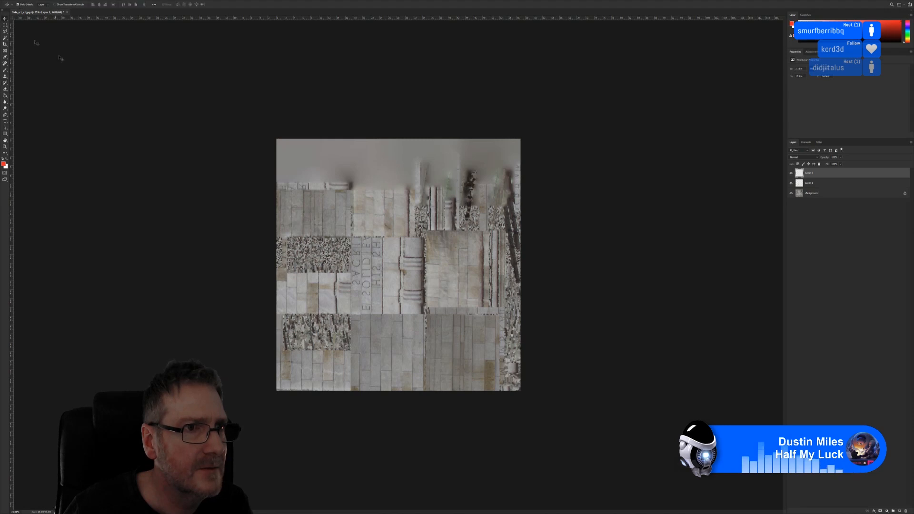
pyautogui.keyDown('alt'); pyautogui.scroll(5, 388, 269); pyautogui.keyUp('alt')
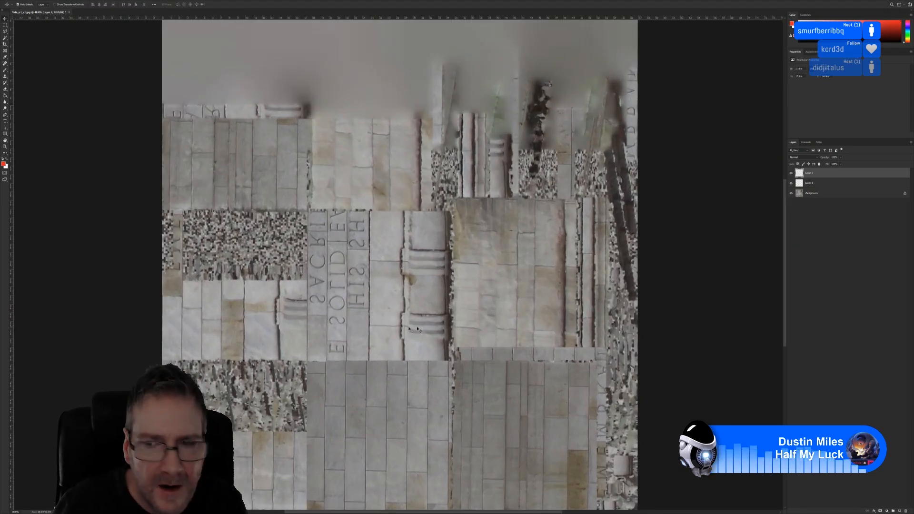
pyautogui.click(791, 173)
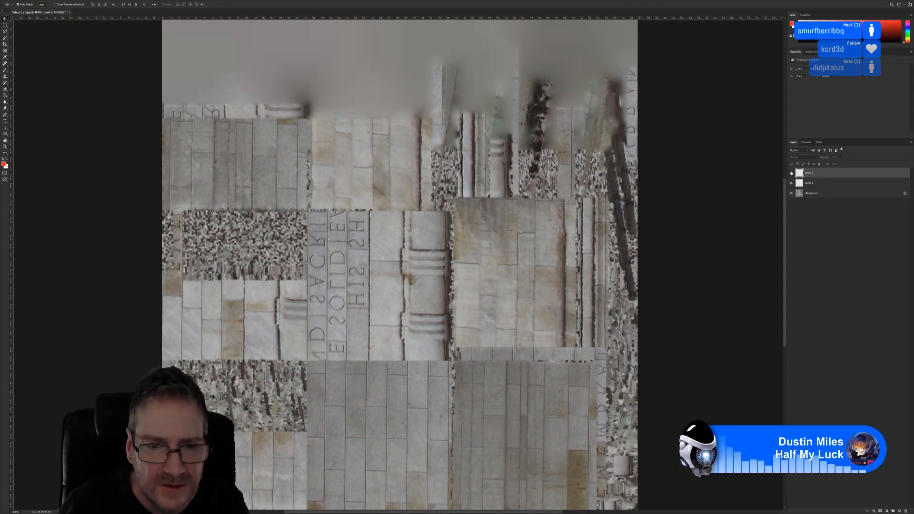
pyautogui.click(792, 172)
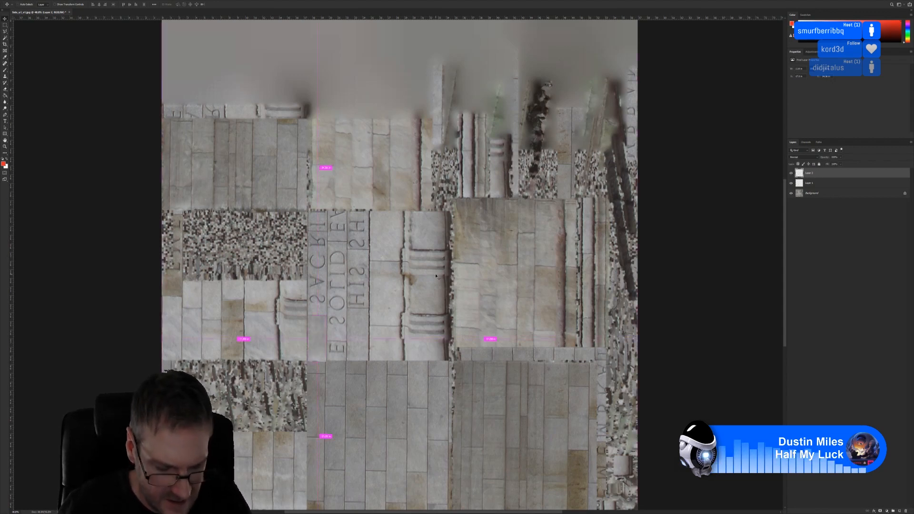
pyautogui.hotkey('ctrl', 't')
pyautogui.press('Return')
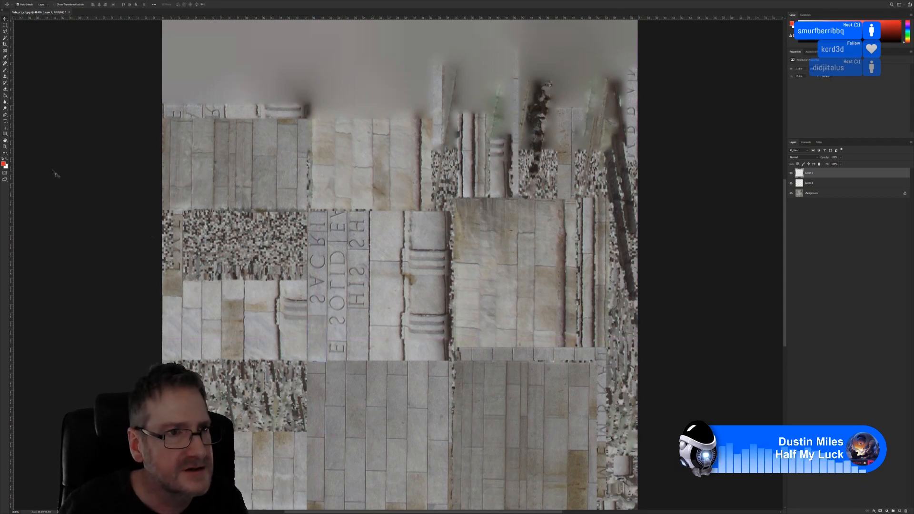
# Erase the hard edges of the patch below the carved SACRI in the first inscription column with a small brush
pyautogui.click(7, 91)
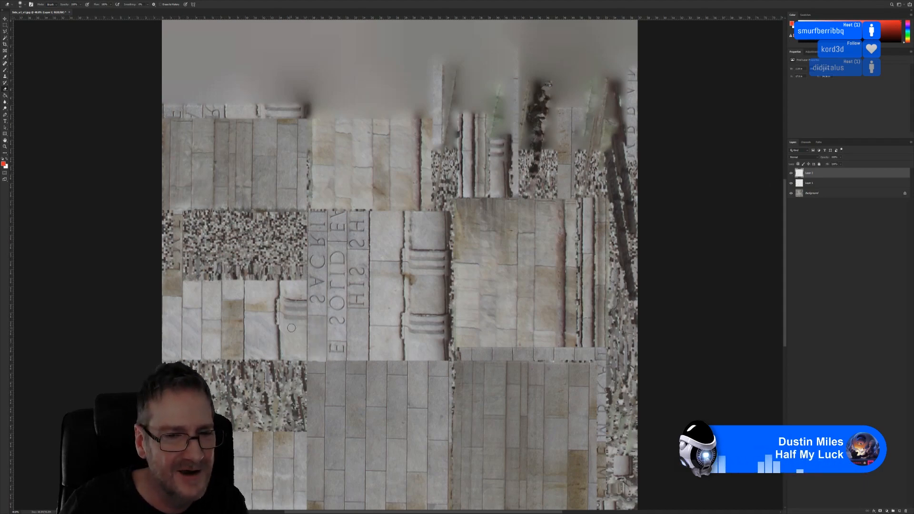
pyautogui.keyDown('alt'); pyautogui.scroll(5, 291, 328); pyautogui.keyUp('alt')
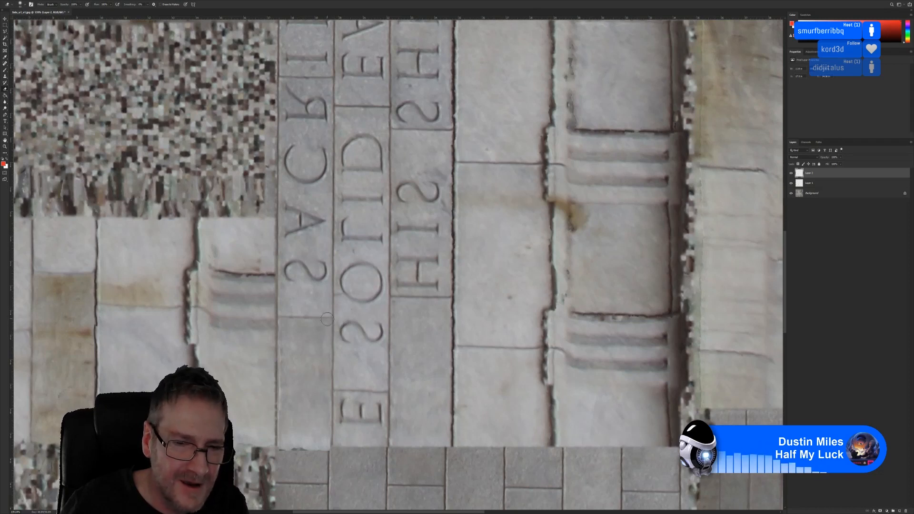
pyautogui.keyDown('alt'); pyautogui.scroll(1, 328, 318); pyautogui.keyUp('alt')
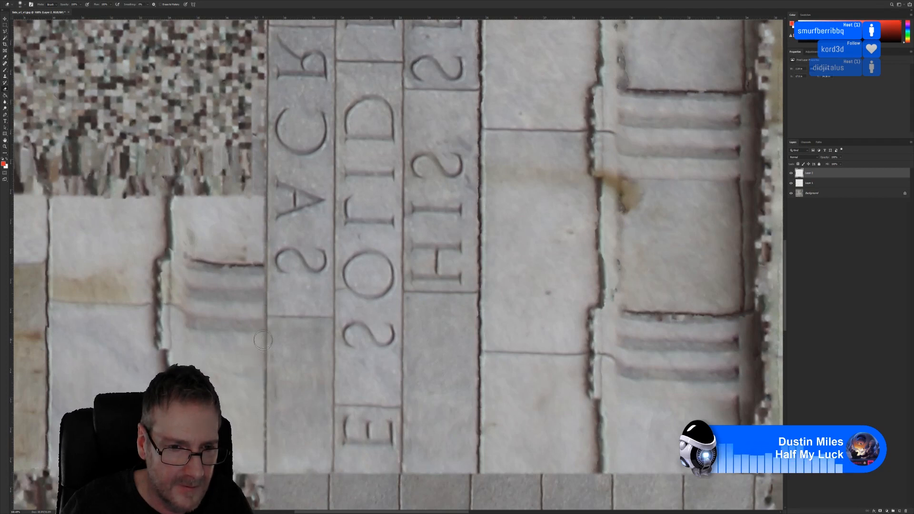
pyautogui.keyDown('alt'); pyautogui.scroll(-3, 534, 288); pyautogui.keyUp('alt')
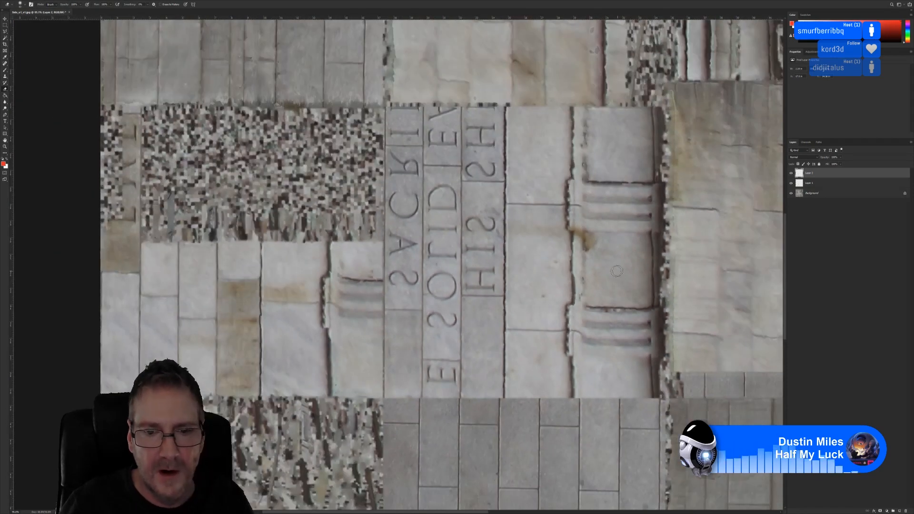
pyautogui.keyDown('alt'); pyautogui.scroll(-5, 617, 271); pyautogui.keyUp('alt')
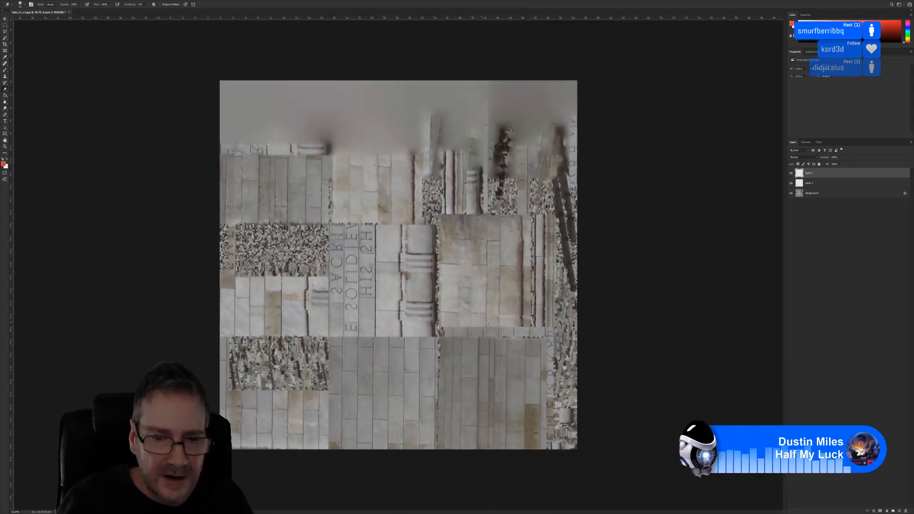
# Select a plain block in the lower-middle grey section of the texture and copy it to a new layer
pyautogui.click(5, 25)
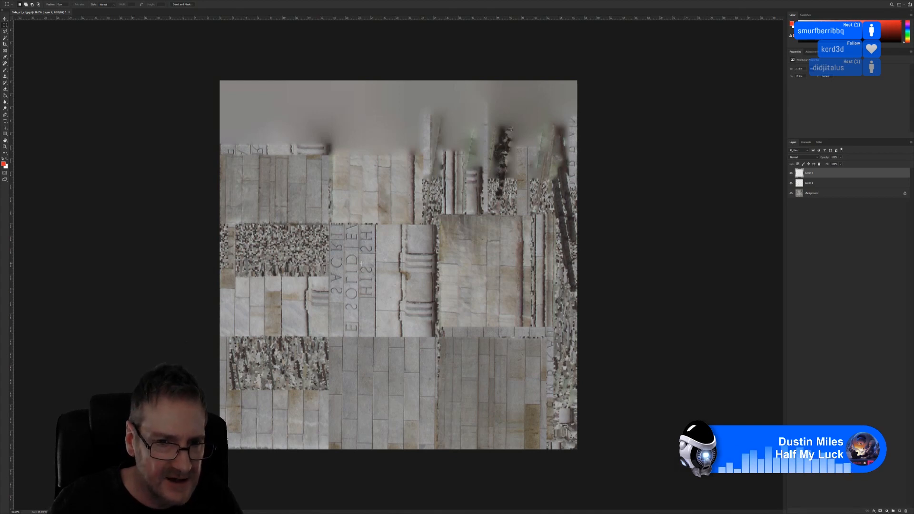
pyautogui.hotkey('ctrl', '+')
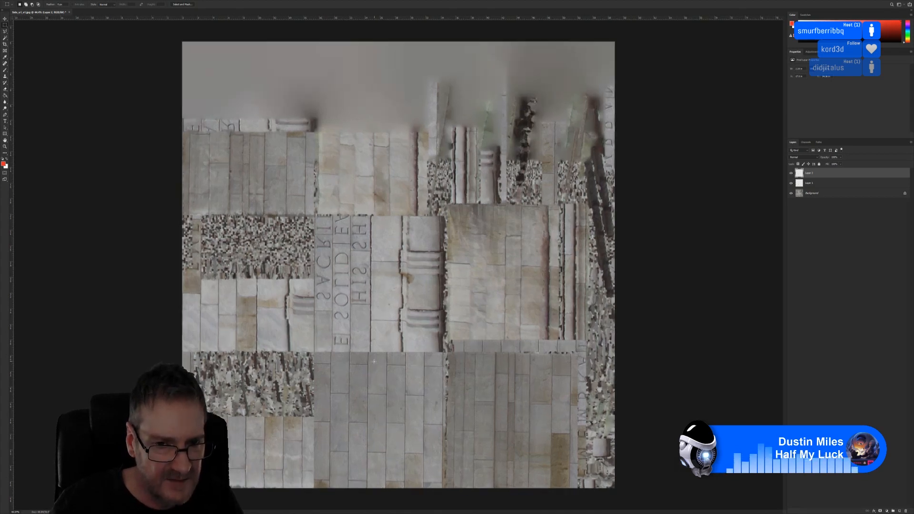
pyautogui.hotkey('ctrl', '-')
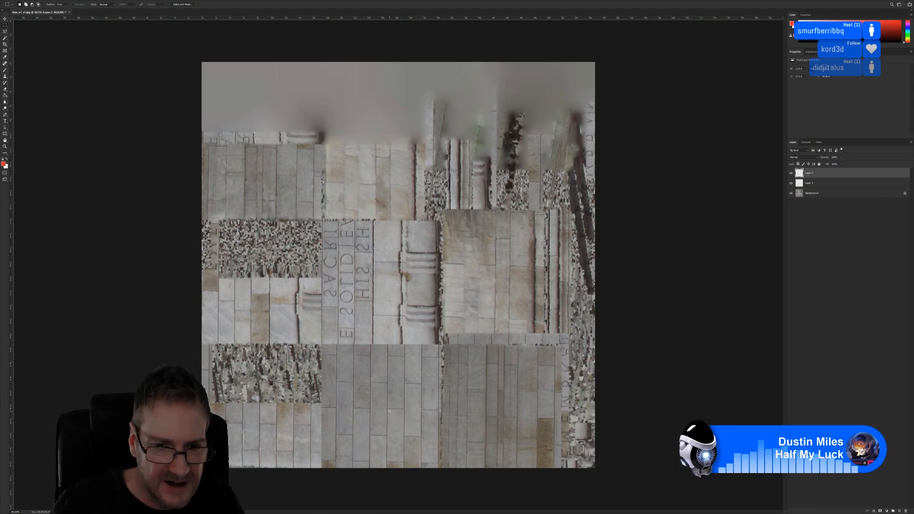
pyautogui.moveTo(388, 410); pyautogui.dragTo(402, 461)
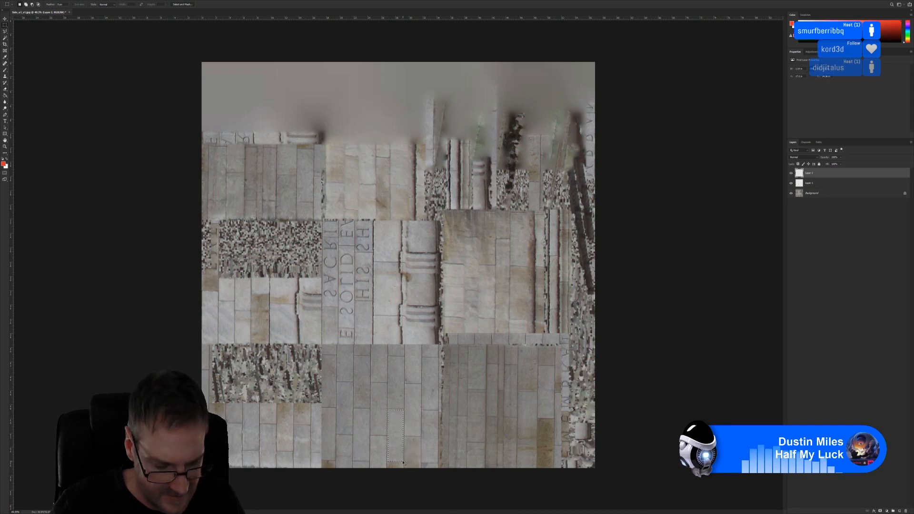
pyautogui.hotkey('ctrl', 'j')
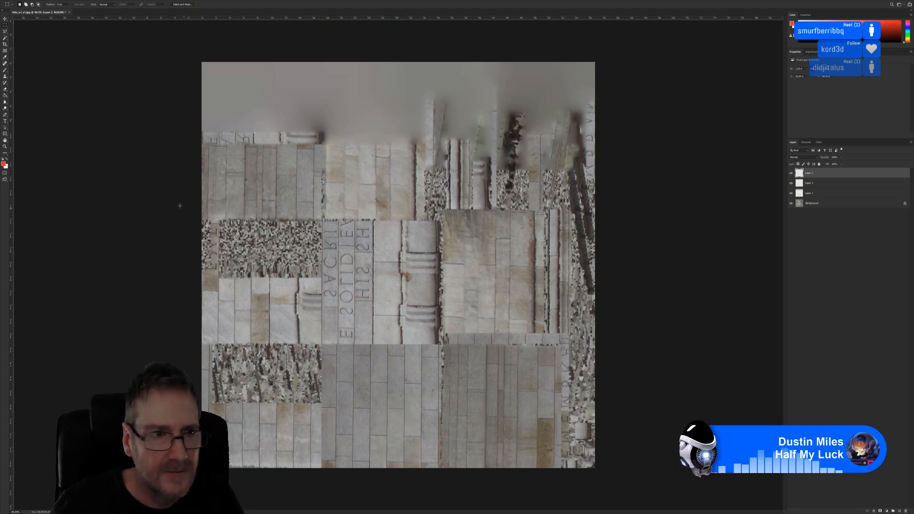
# Move the copied plain patch over the carved letters above the E in the second inscription column and stretch its width to the column joint
pyautogui.click(4, 19)
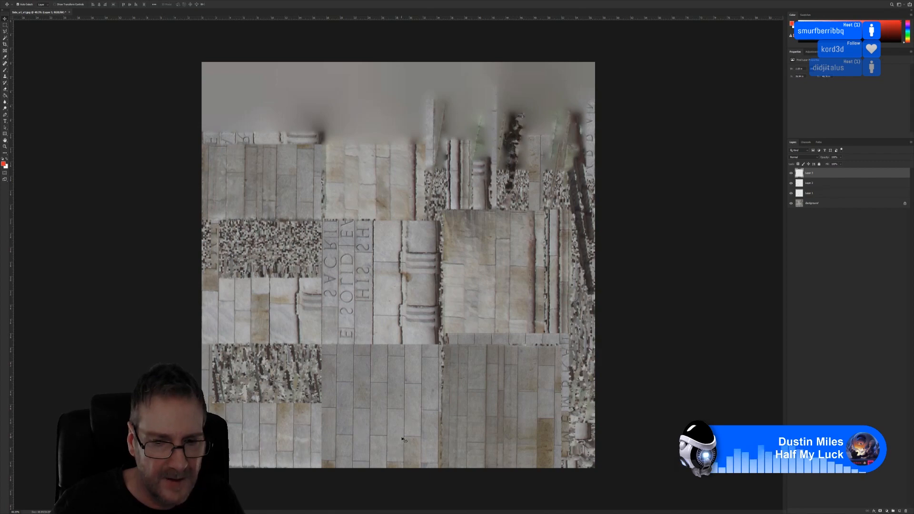
pyautogui.moveTo(397, 443); pyautogui.dragTo(349, 322)
pyautogui.keyDown('alt'); pyautogui.scroll(3, 354, 297); pyautogui.keyUp('alt')
pyautogui.keyDown('alt'); pyautogui.scroll(4, 335, 312); pyautogui.keyUp('alt')
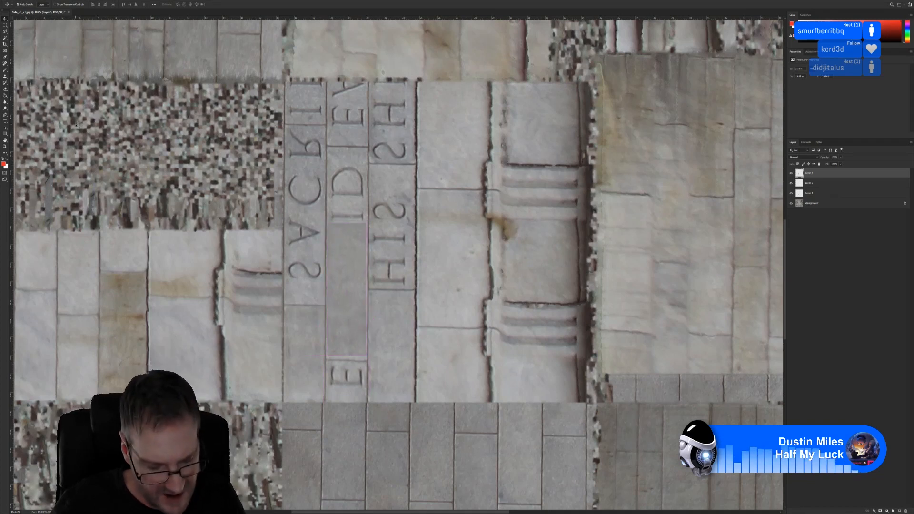
pyautogui.press('ctrl')
pyautogui.hotkey('ctrl', 't')
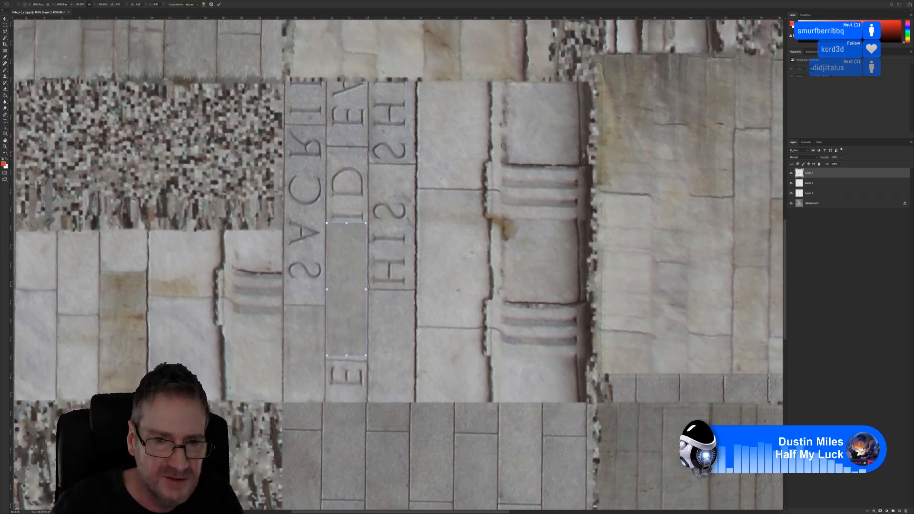
pyautogui.moveTo(366, 290); pyautogui.dragTo(367, 290)
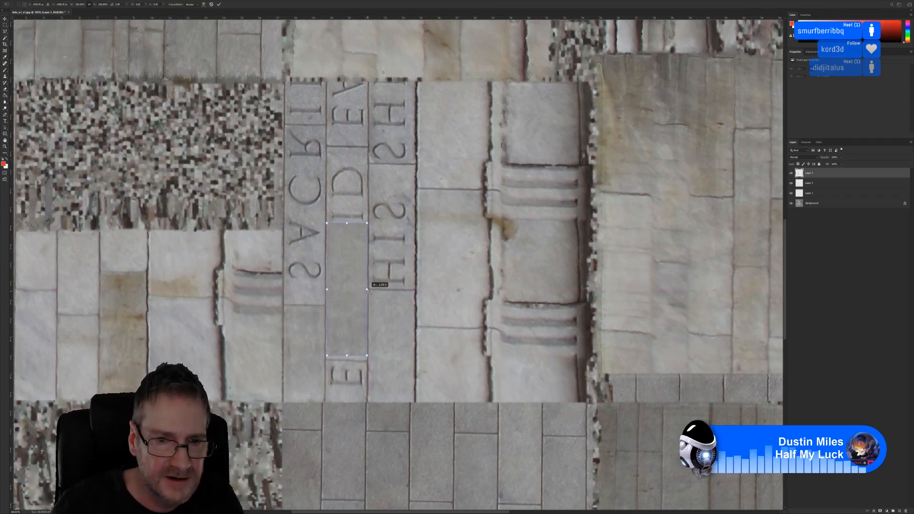
pyautogui.press('Return')
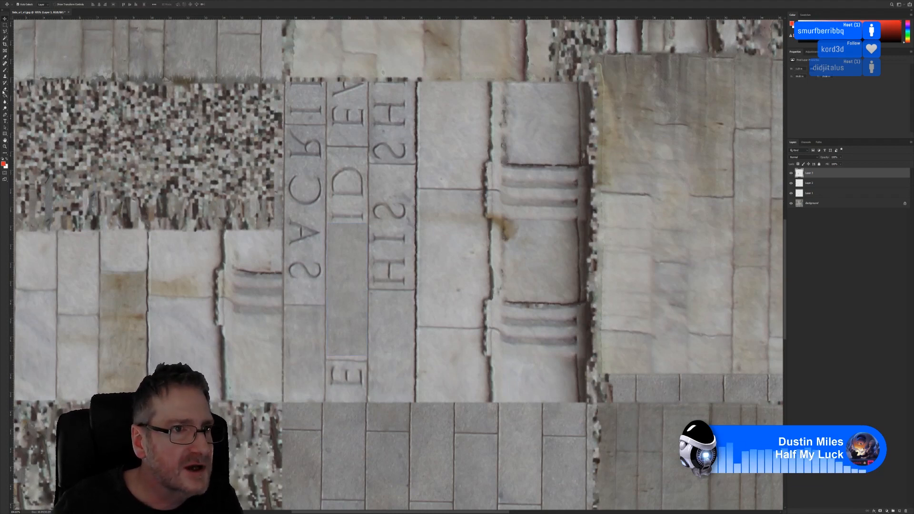
# Erase the hard edges of the patch in the second inscription column and duplicate its layer
pyautogui.click(4, 90)
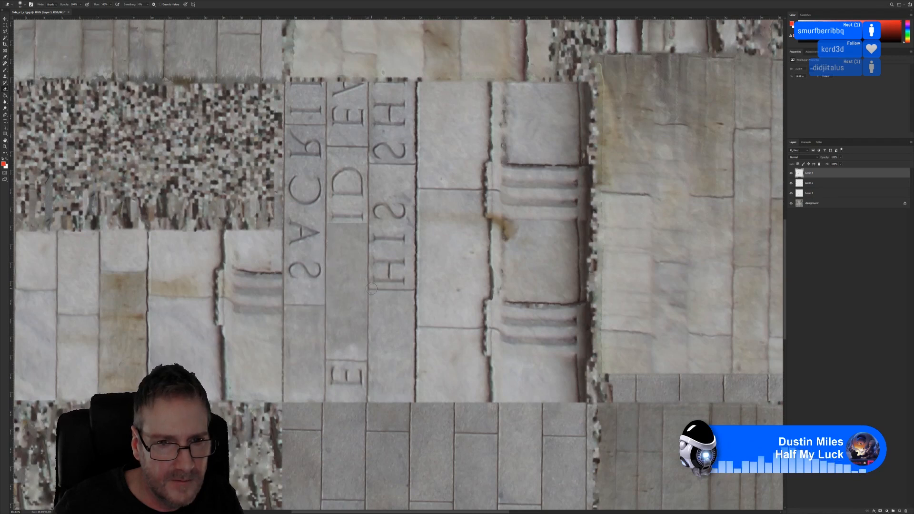
pyautogui.rightClick(803, 177)
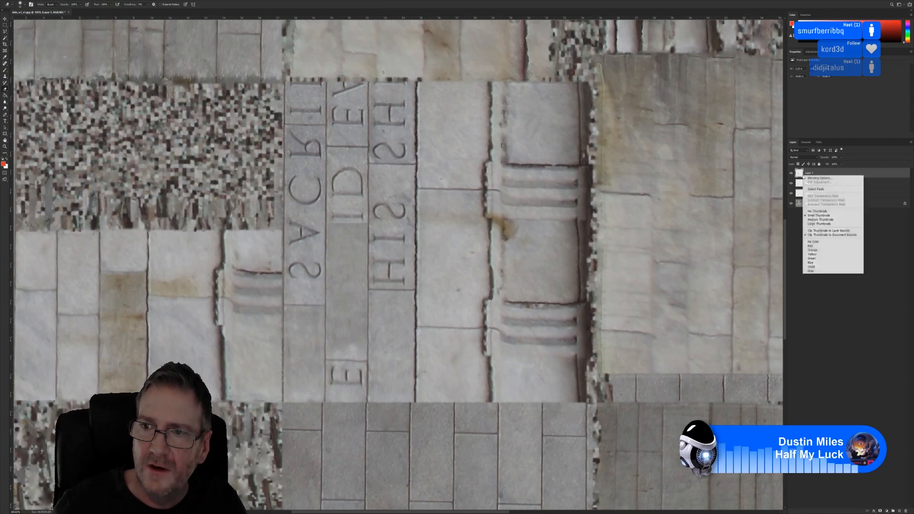
pyautogui.click(828, 176)
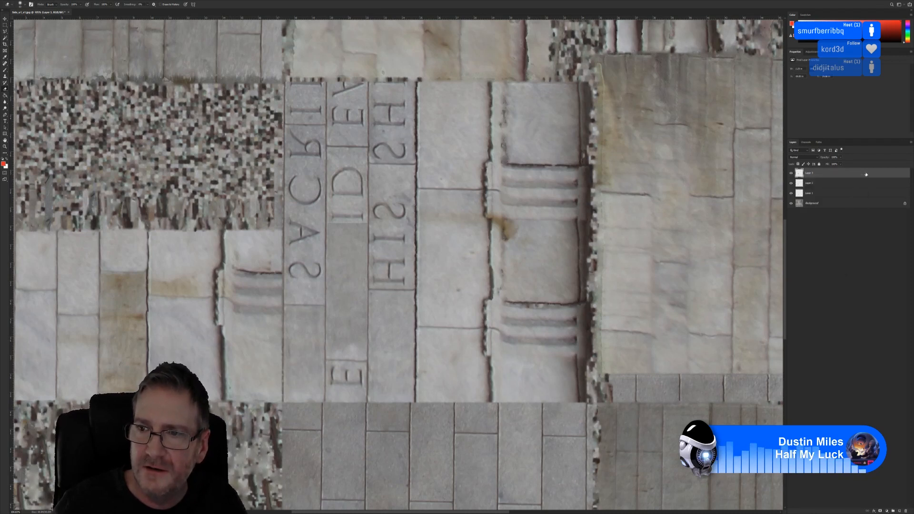
pyautogui.rightClick(828, 176)
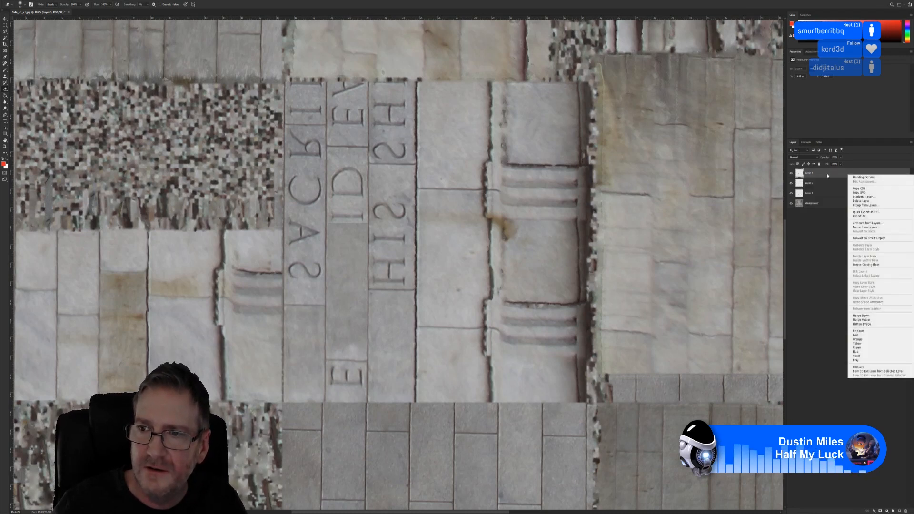
pyautogui.click(862, 196)
pyautogui.click(496, 153)
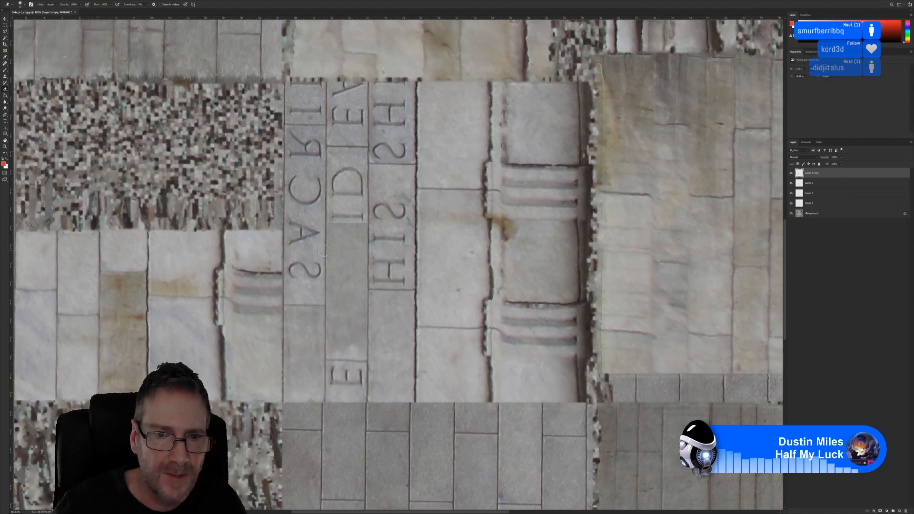
# Move the duplicated patch up over the carved ID in the second inscription column and erase its hard edges
pyautogui.click(5, 19)
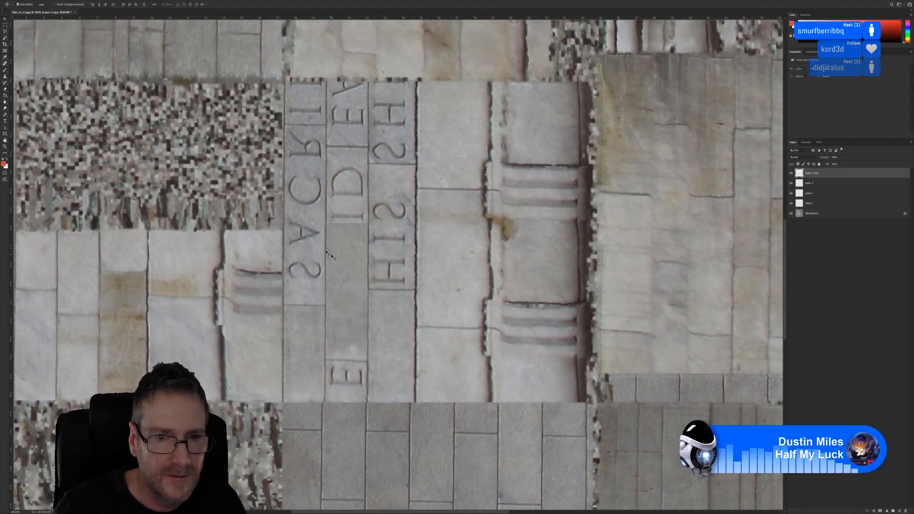
pyautogui.moveTo(352, 275); pyautogui.dragTo(363, 199)
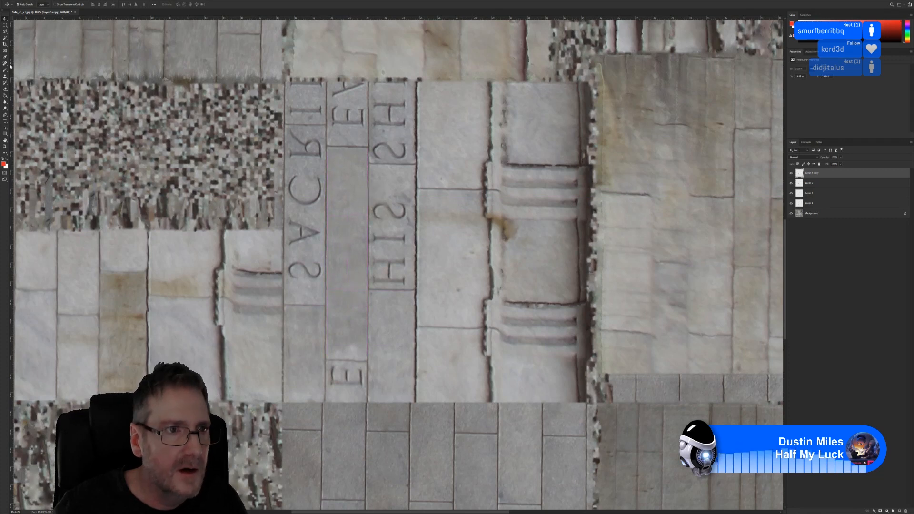
pyautogui.press('e')
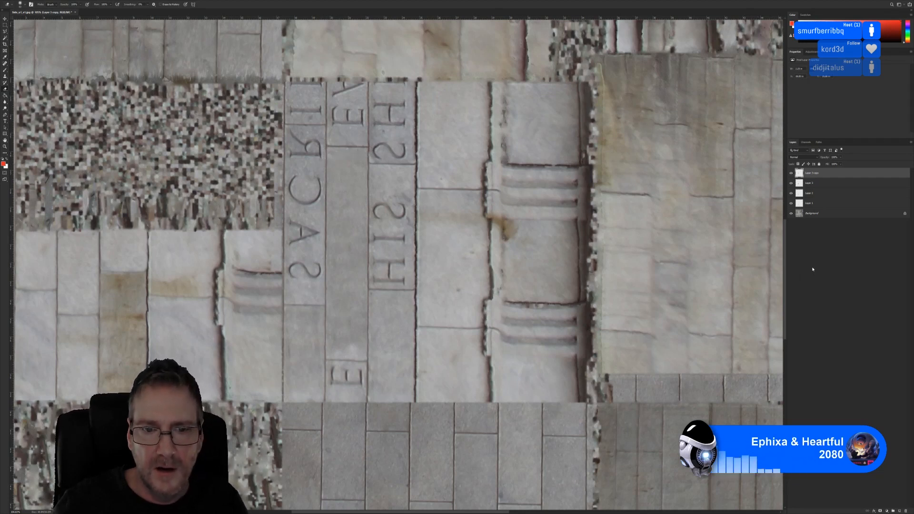
# Merge the two patch layers of the second inscription column and brighten their midtones with Levels to match the surrounding stone
pyautogui.rightClick(818, 184)
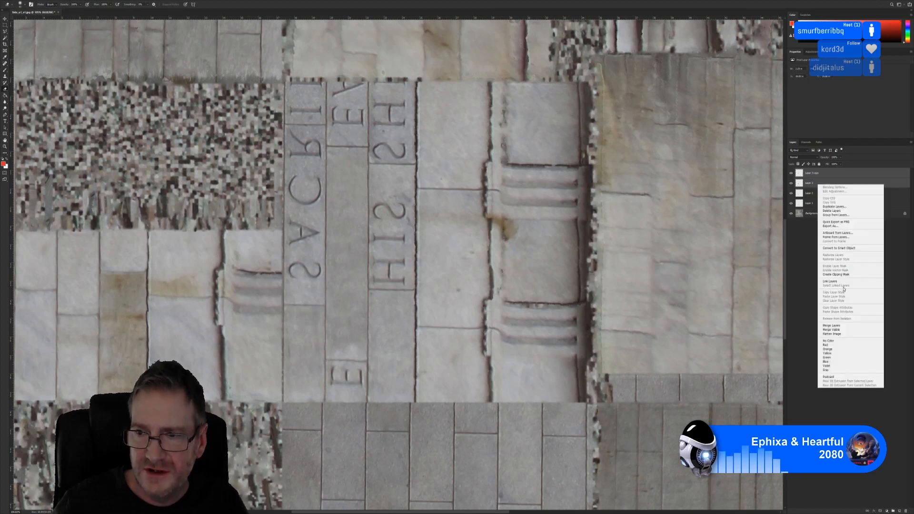
pyautogui.click(833, 325)
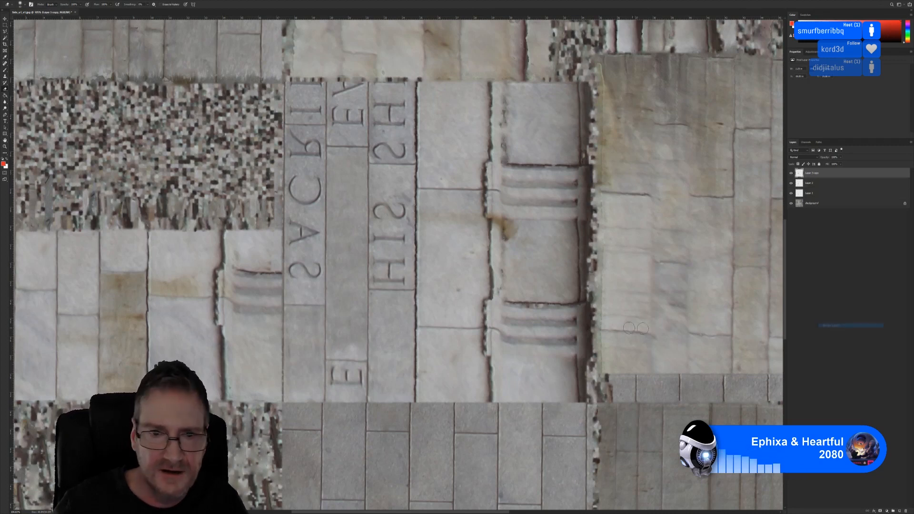
pyautogui.hotkey('ctrl', 'l')
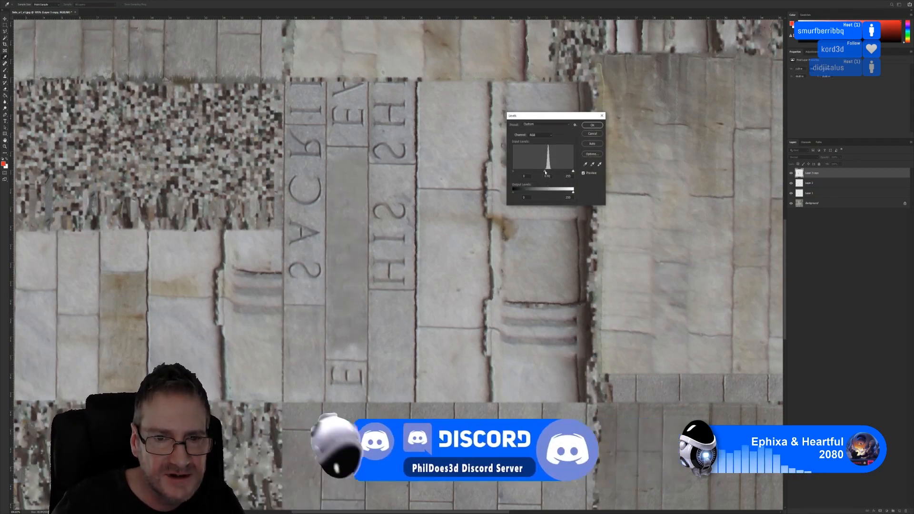
pyautogui.moveTo(544, 172); pyautogui.dragTo(542, 172)
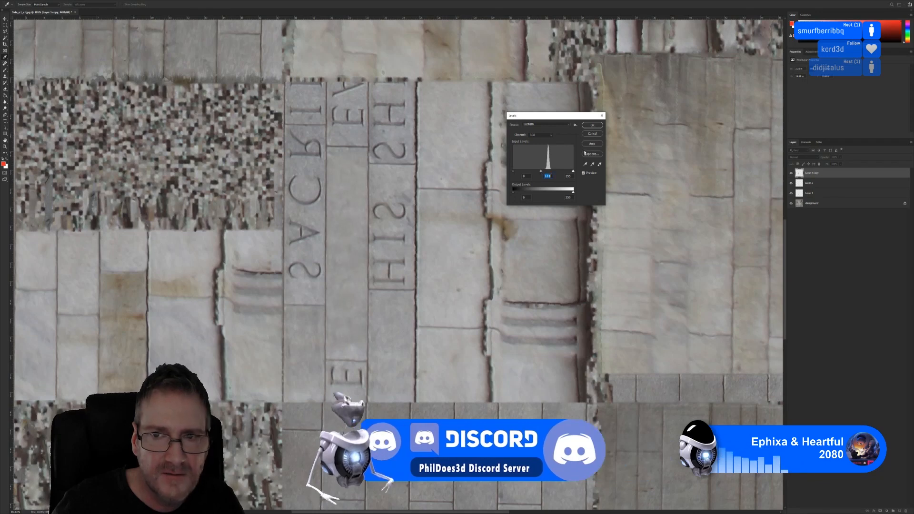
pyautogui.click(590, 125)
pyautogui.press('e')
# Select a plain block in the lower-right grey section of the texture and copy it to a new layer
pyautogui.keyDown('alt'); pyautogui.scroll(-3, 408, 270); pyautogui.keyUp('alt')
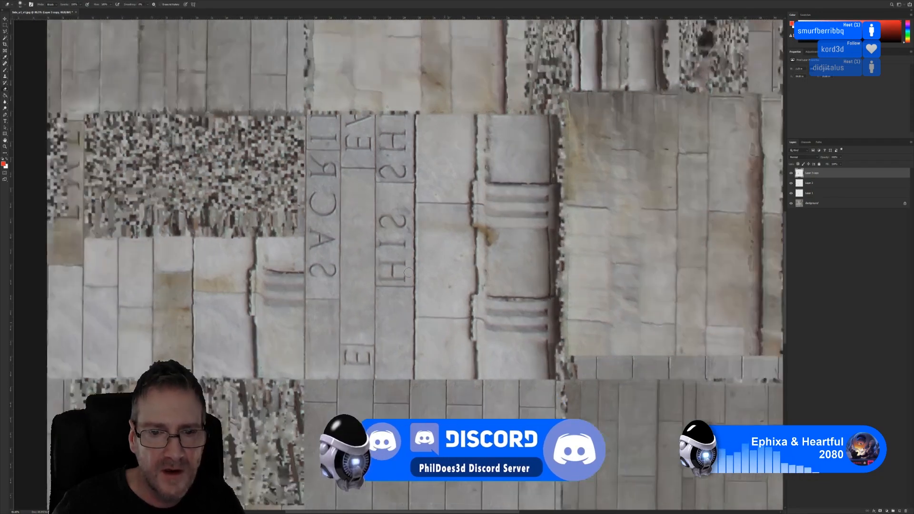
pyautogui.click(5, 26)
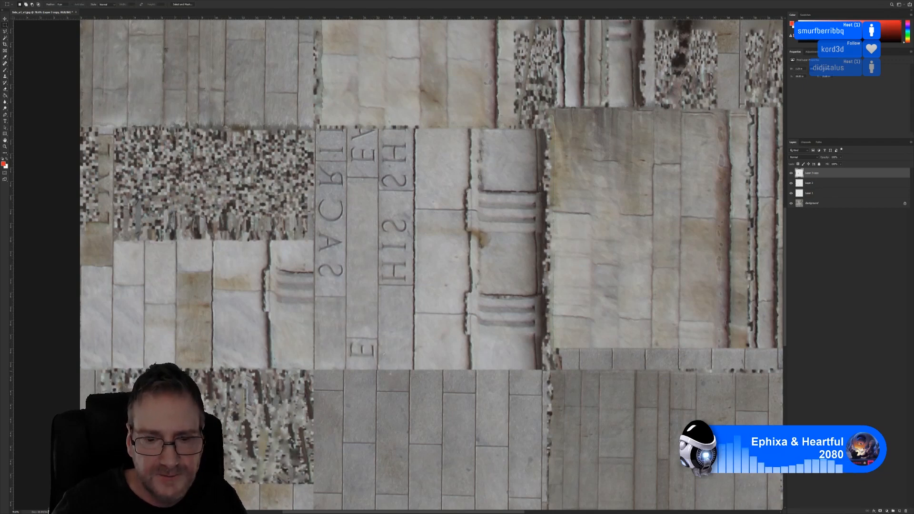
pyautogui.keyDown('alt'); pyautogui.scroll(-2, 394, 333); pyautogui.keyUp('alt')
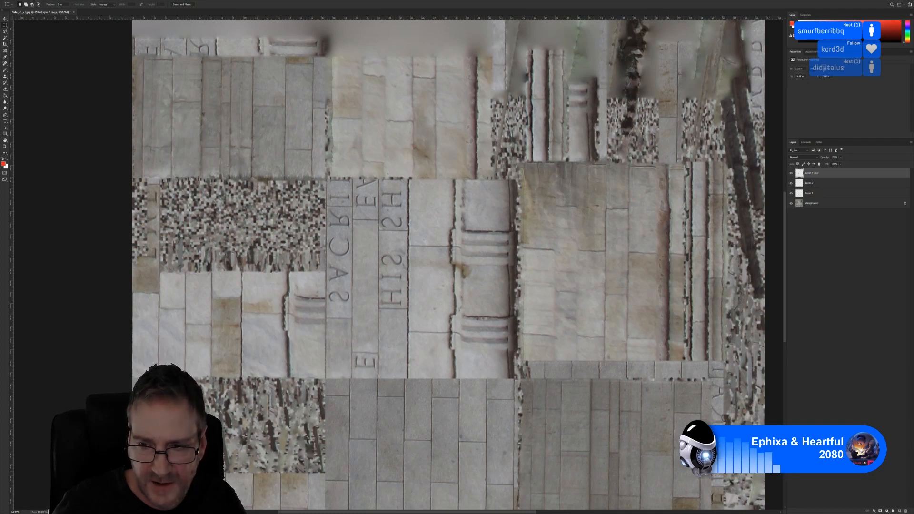
pyautogui.moveTo(644, 395); pyautogui.dragTo(673, 455)
pyautogui.hotkey('ctrl', 'j')
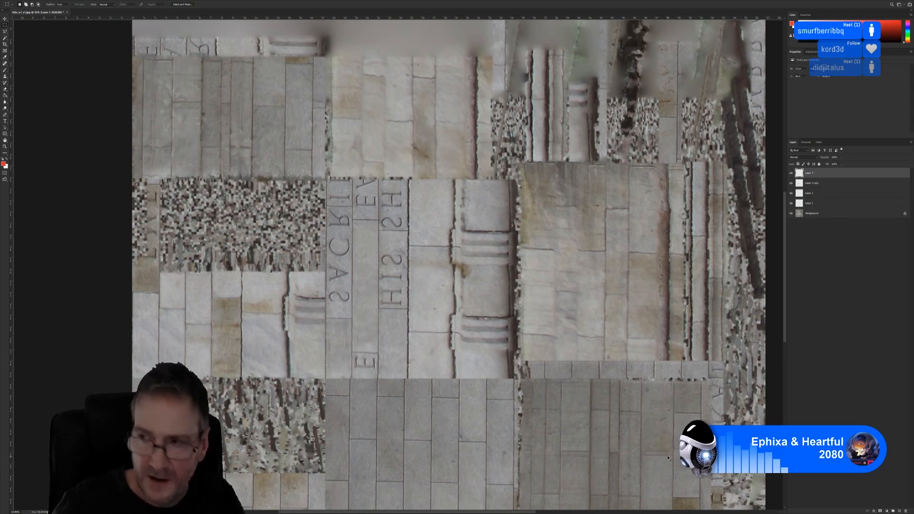
# Move the copied grey block over the carved HIS in the third inscription column
pyautogui.press('v')
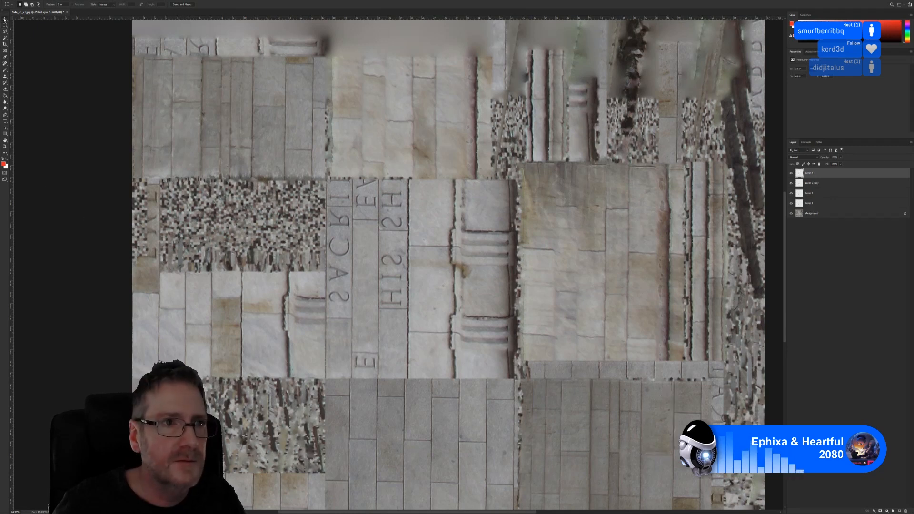
pyautogui.moveTo(652, 437); pyautogui.dragTo(396, 275)
pyautogui.keyDown('alt'); pyautogui.scroll(4, 385, 296); pyautogui.keyUp('alt')
pyautogui.keyDown('alt'); pyautogui.scroll(3, 410, 285); pyautogui.keyUp('alt')
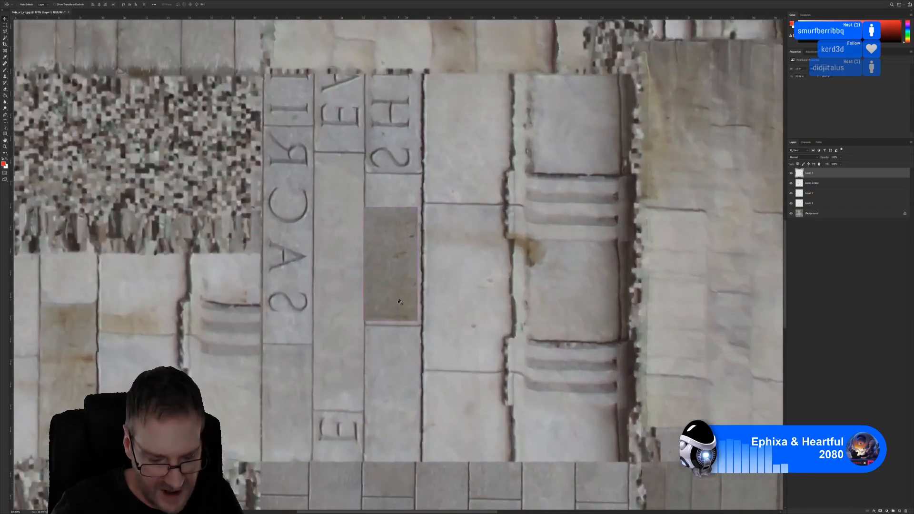
# Transform the patch over the carved HIS so its edges fit the third column's joints and block height
pyautogui.hotkey('ctrl', 't')
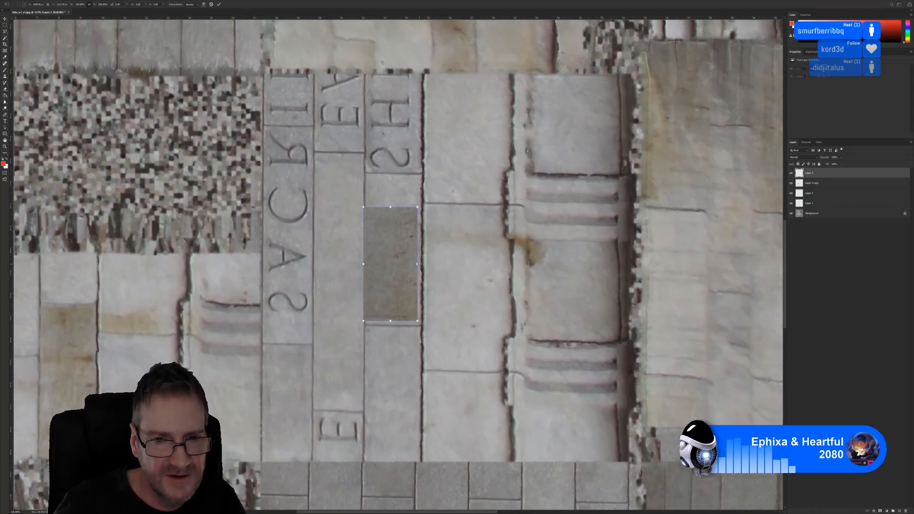
pyautogui.moveTo(418, 264); pyautogui.dragTo(420, 263)
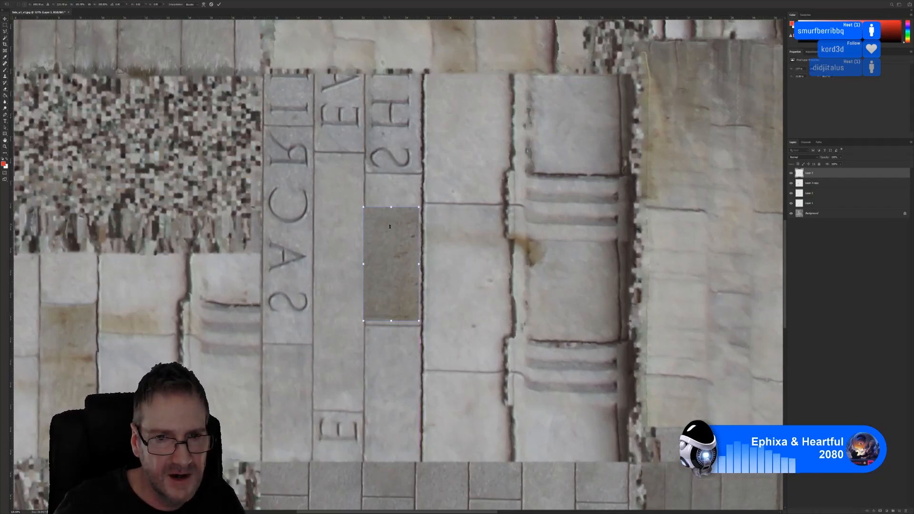
pyautogui.moveTo(389, 207); pyautogui.dragTo(391, 191)
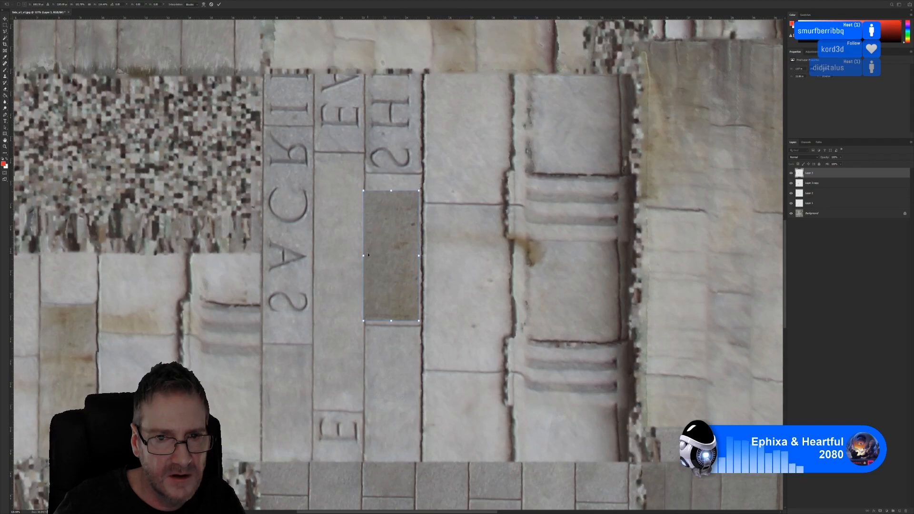
pyautogui.moveTo(364, 256); pyautogui.dragTo(421, 256)
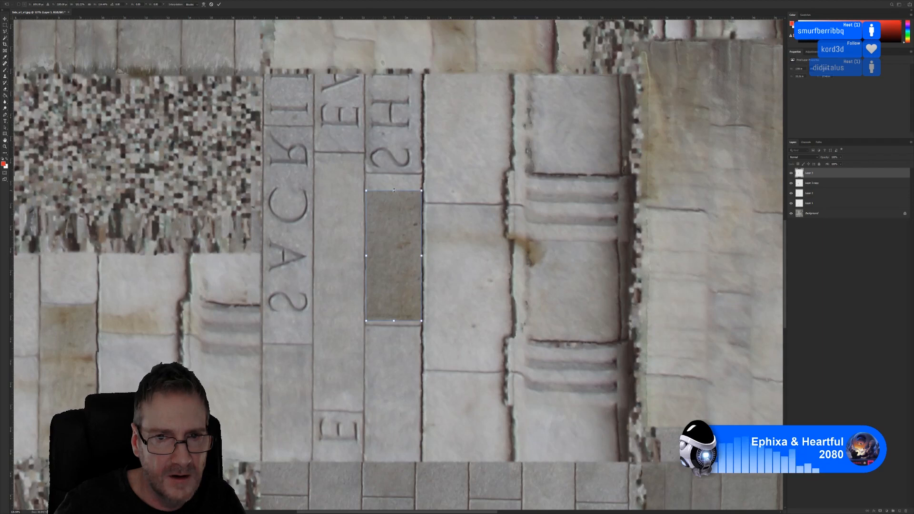
pyautogui.moveTo(394, 190); pyautogui.dragTo(401, 176)
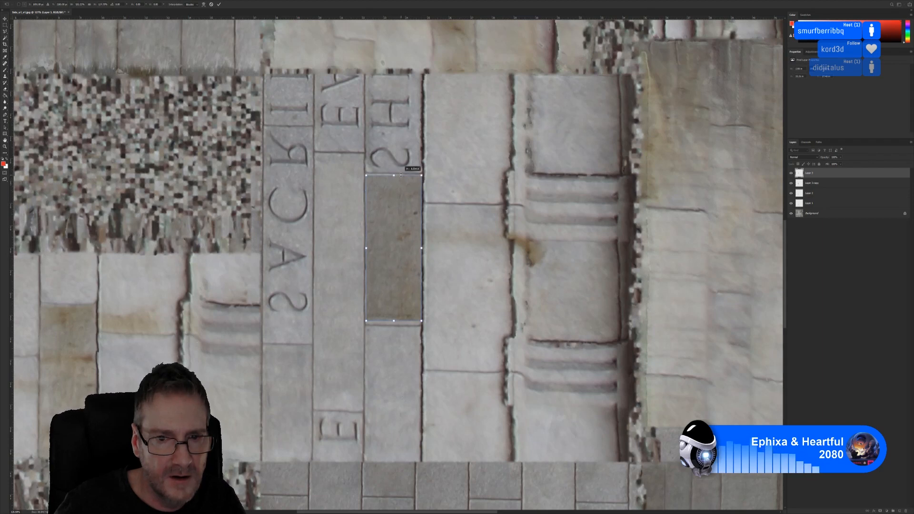
pyautogui.moveTo(394, 322); pyautogui.dragTo(395, 324)
pyautogui.press('Return')
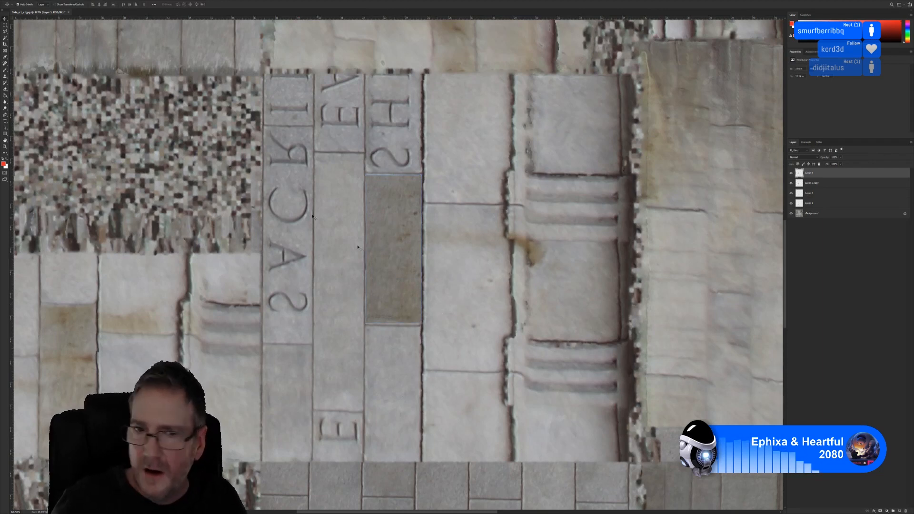
# Erase the hard edges around the patch in the third inscription column to reveal the stone joints
pyautogui.press('e')
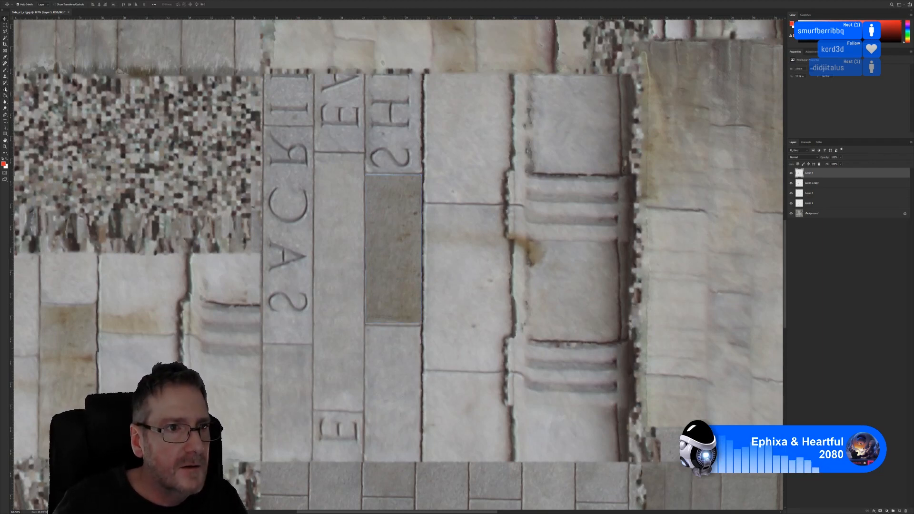
pyautogui.moveTo(366, 179)
pyautogui.mouseDown()
pyautogui.moveTo(377, 169)
pyautogui.moveTo(420, 173)
pyautogui.mouseUp()
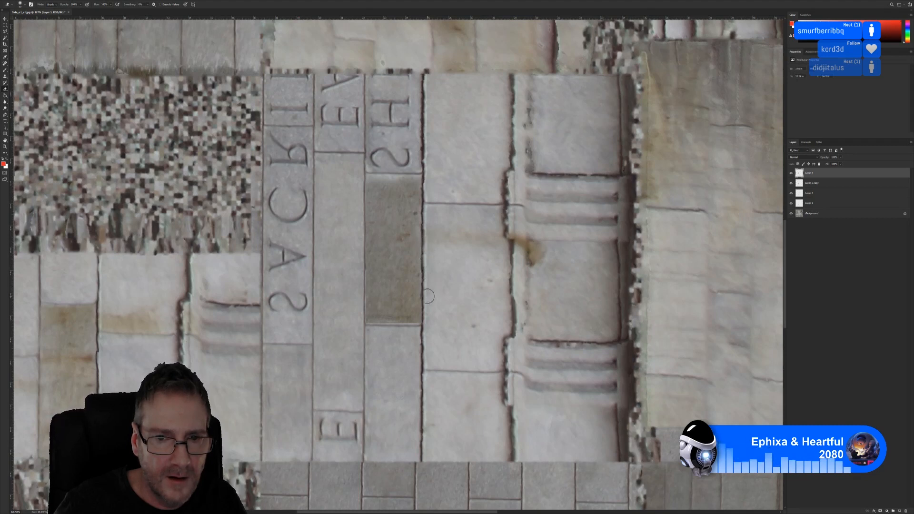
pyautogui.moveTo(412, 328)
pyautogui.mouseDown()
pyautogui.moveTo(383, 332)
pyautogui.moveTo(365, 317)
pyautogui.moveTo(393, 328)
pyautogui.moveTo(364, 305)
pyautogui.moveTo(363, 191)
pyautogui.mouseUp()
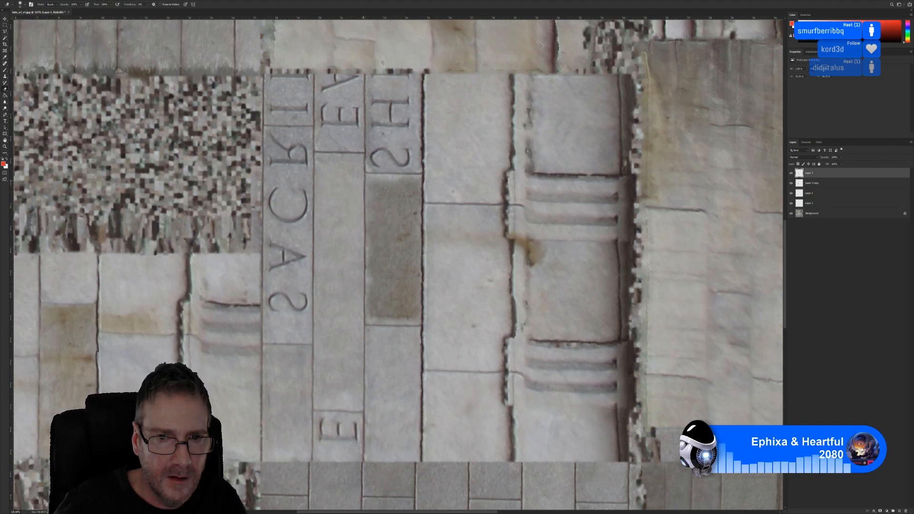
# Brighten the dark patch in the third inscription column with Levels midtone and highlight adjustments to match the surrounding stone
pyautogui.hotkey('ctrl', 'l')
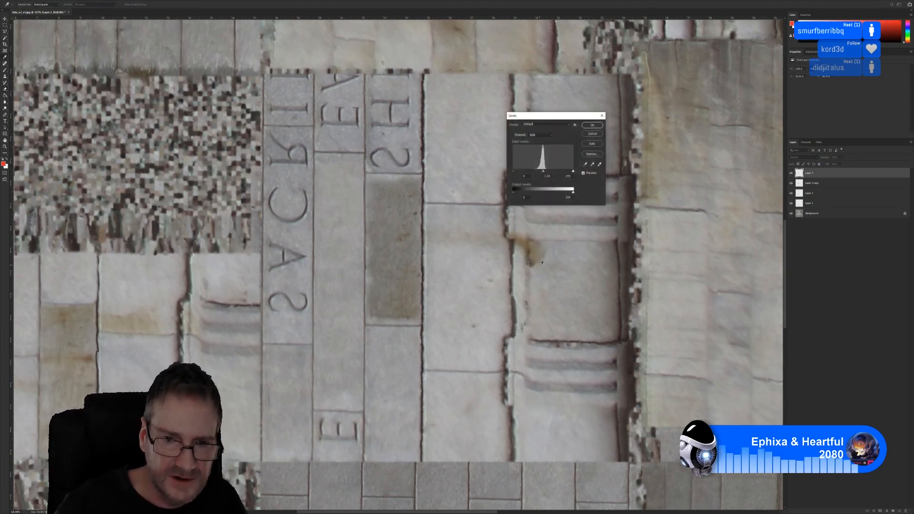
pyautogui.moveTo(544, 170); pyautogui.dragTo(536, 173)
pyautogui.click(537, 173)
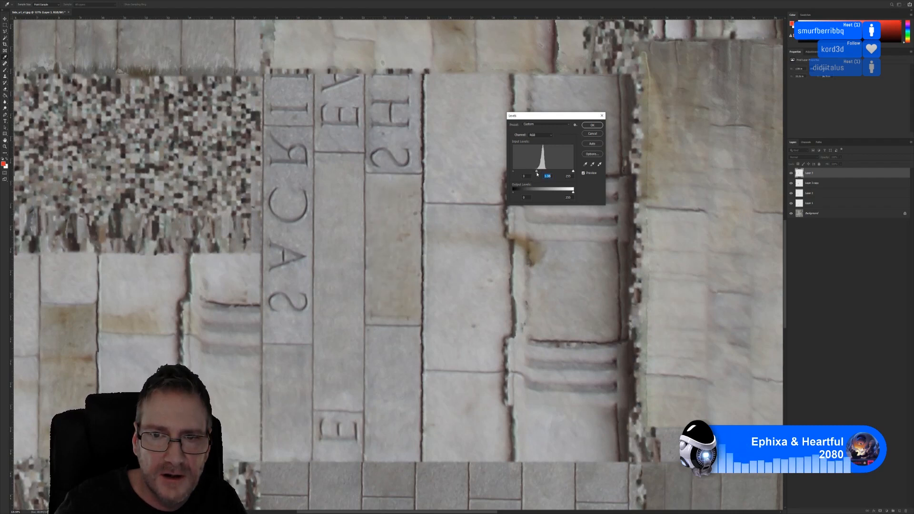
pyautogui.click(524, 176)
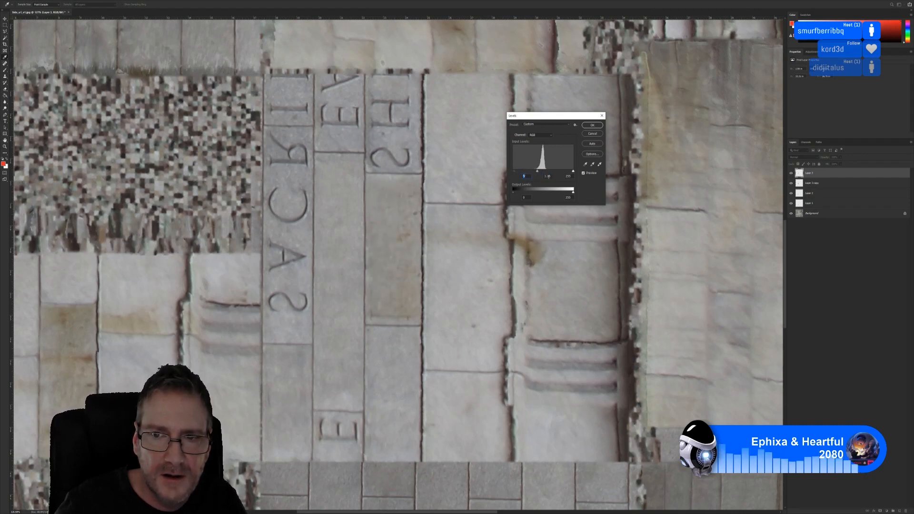
pyautogui.moveTo(572, 172); pyautogui.dragTo(572, 172)
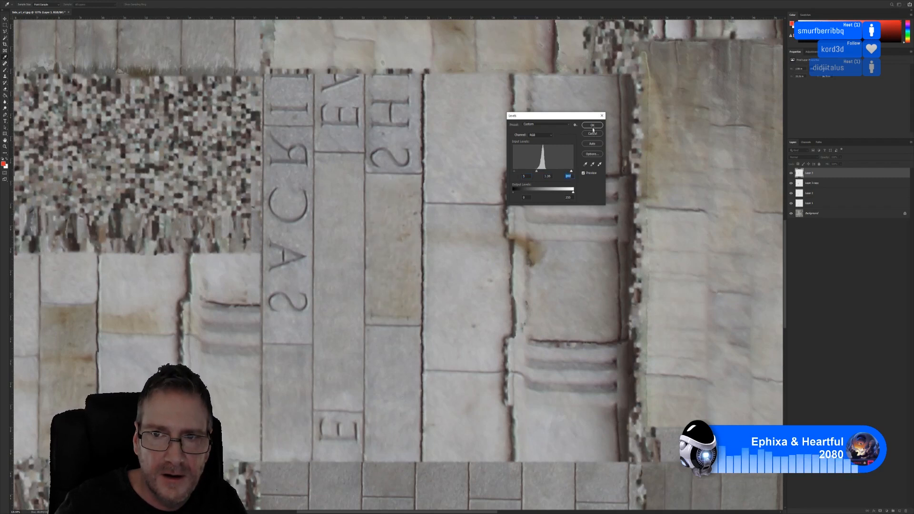
pyautogui.click(592, 126)
# Stretch the third-column patch slightly downward so its lower edge meets the horizontal stone joint
pyautogui.hotkey('ctrl', 't')
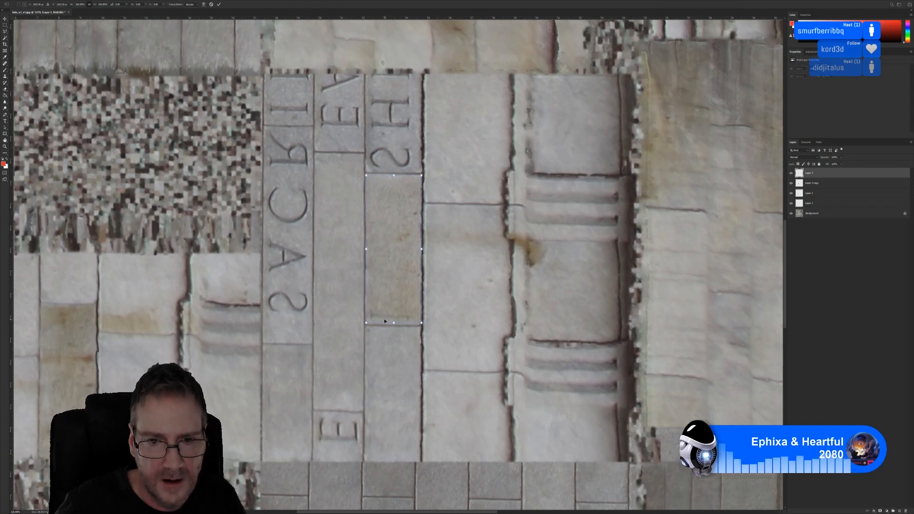
pyautogui.moveTo(394, 324); pyautogui.dragTo(394, 325)
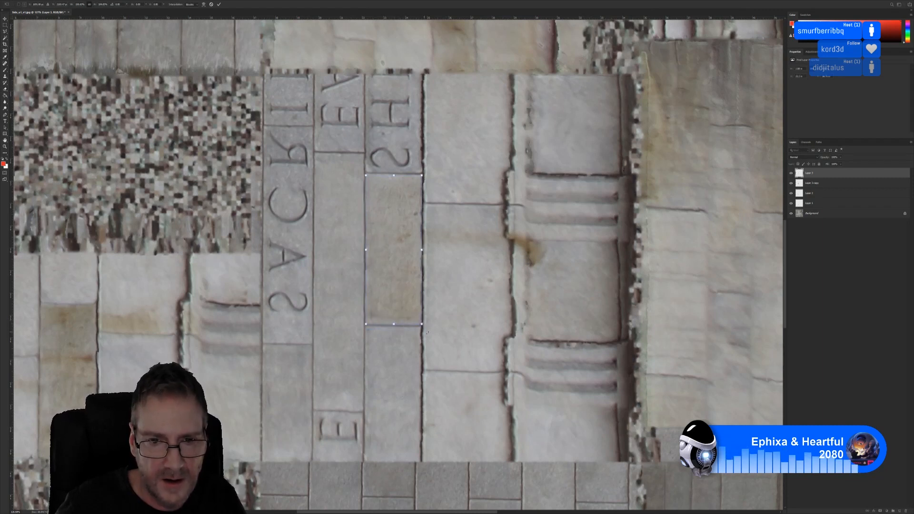
pyautogui.press('Return')
pyautogui.press('e')
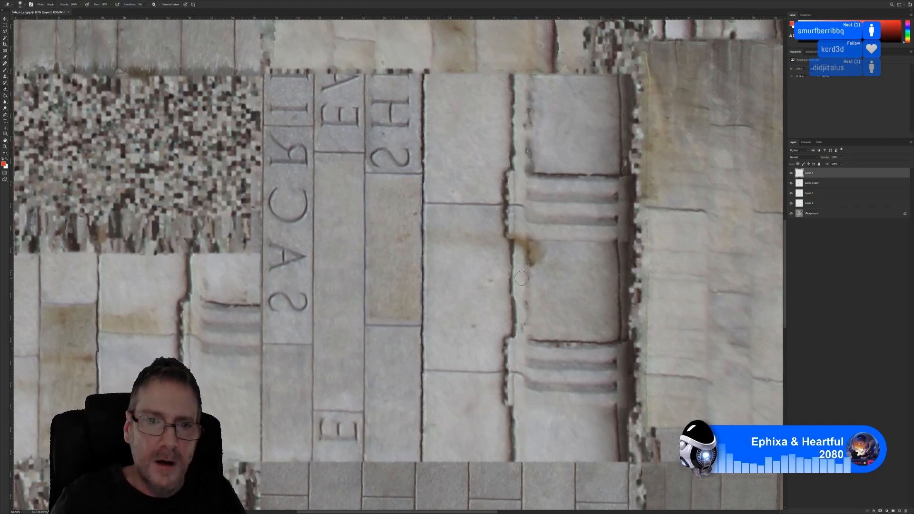
# Select a plain block in the grey stone section directly below the inscription columns and copy it to a new layer
pyautogui.keyDown('alt'); pyautogui.scroll(-2, 523, 276); pyautogui.keyUp('alt')
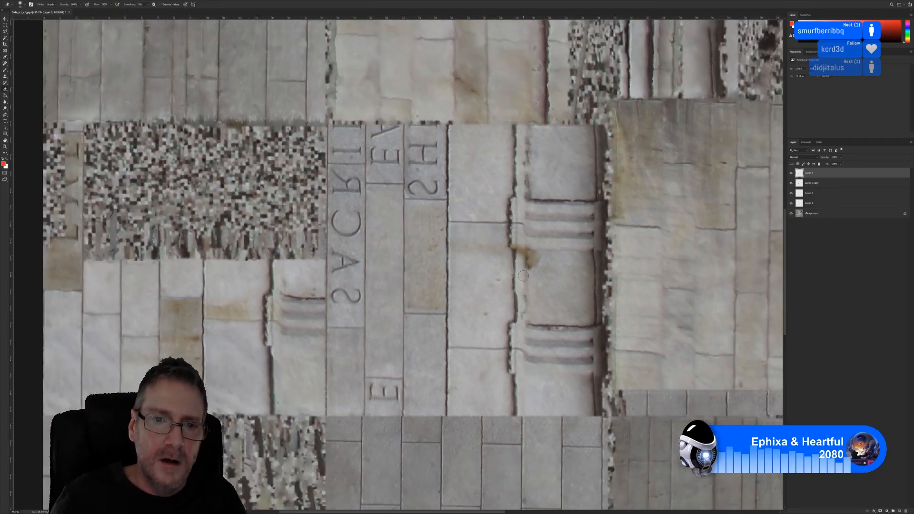
pyautogui.click(5, 25)
pyautogui.keyDown('alt'); pyautogui.scroll(-2, 510, 216); pyautogui.keyUp('alt')
pyautogui.keyDown('alt'); pyautogui.scroll(-1, 552, 366); pyautogui.keyUp('alt')
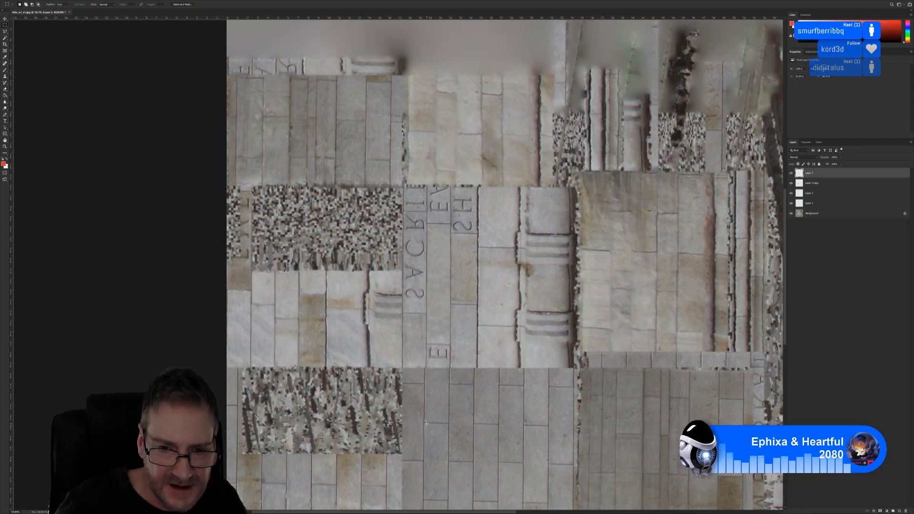
pyautogui.moveTo(426, 425); pyautogui.dragTo(448, 500)
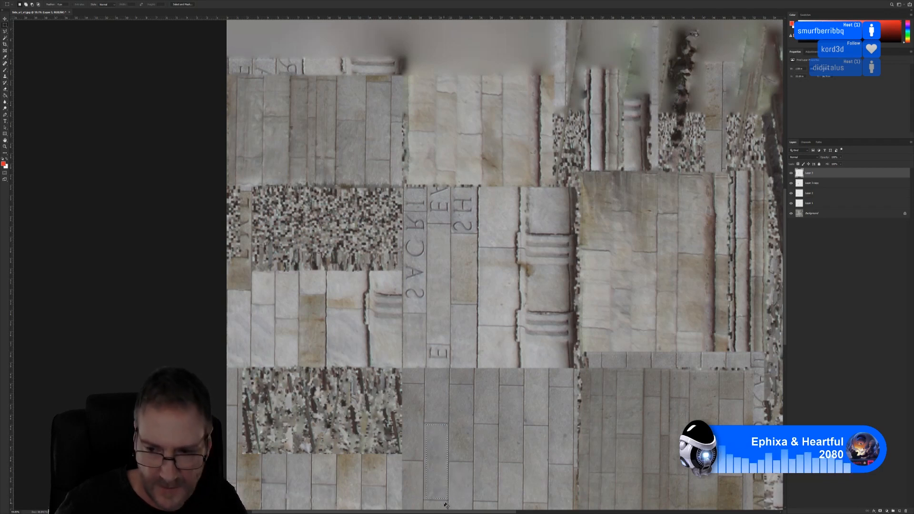
pyautogui.hotkey('ctrl', 'j')
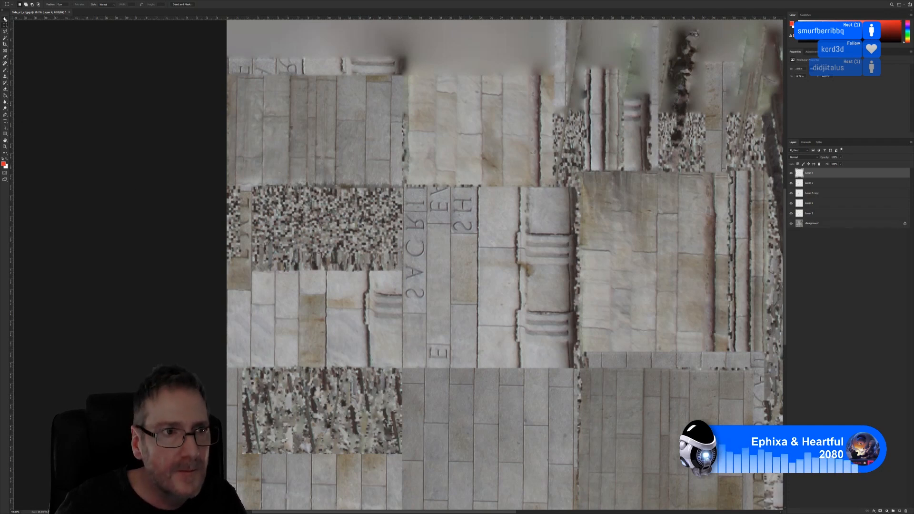
# Move the copied grey block over the carved ACR in the first inscription column and erase its hard edges
pyautogui.press('v')
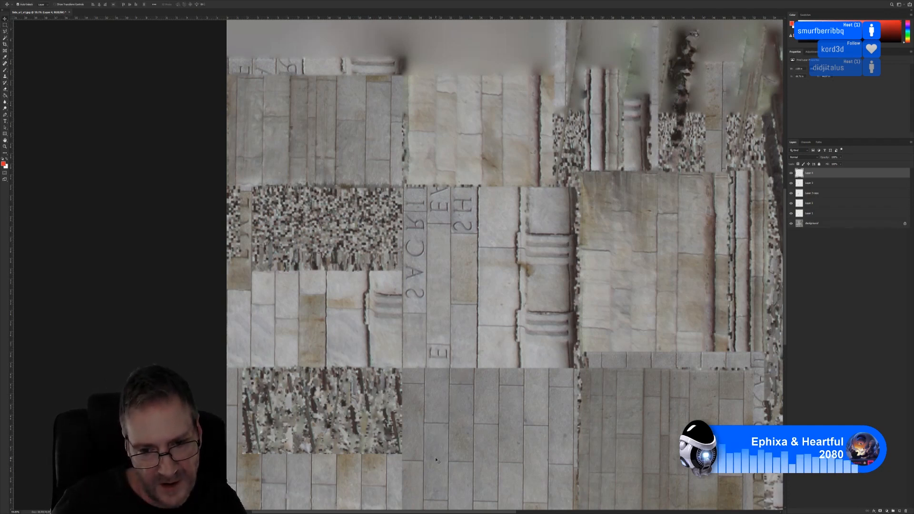
pyautogui.moveTo(436, 460); pyautogui.dragTo(416, 249)
pyautogui.keyDown('alt'); pyautogui.scroll(2, 415, 249); pyautogui.keyUp('alt')
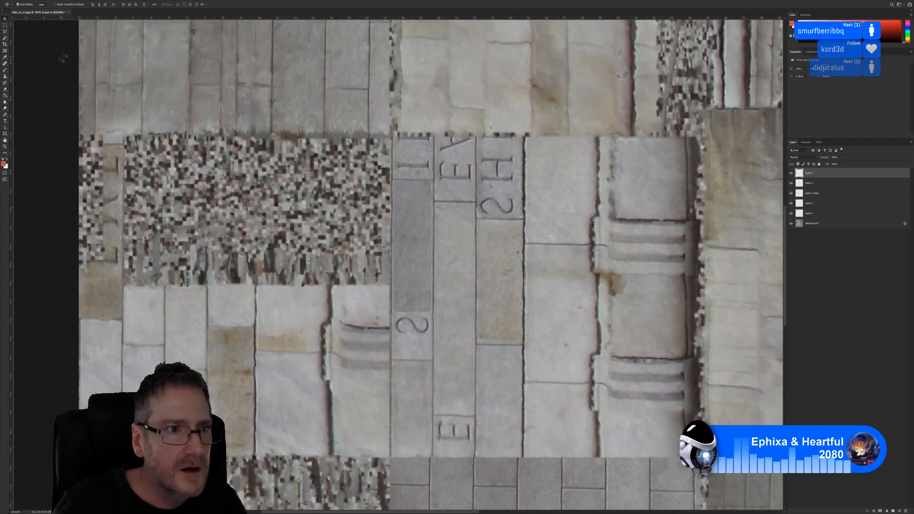
pyautogui.press('e')
pyautogui.keyDown('alt'); pyautogui.scroll(1, 395, 173); pyautogui.keyUp('alt')
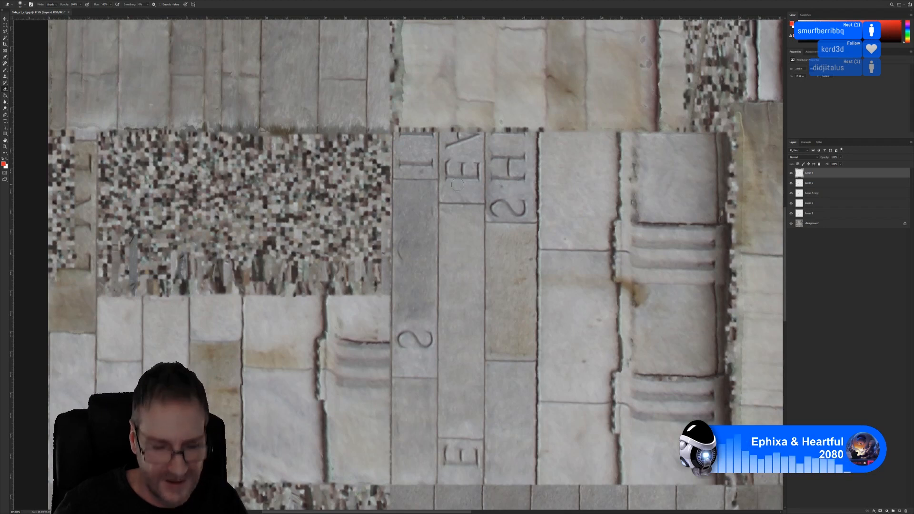
# Stretch the first-column patch to the stone joints on both sides and erase its edges to blend it in
pyautogui.hotkey('ctrl', 't')
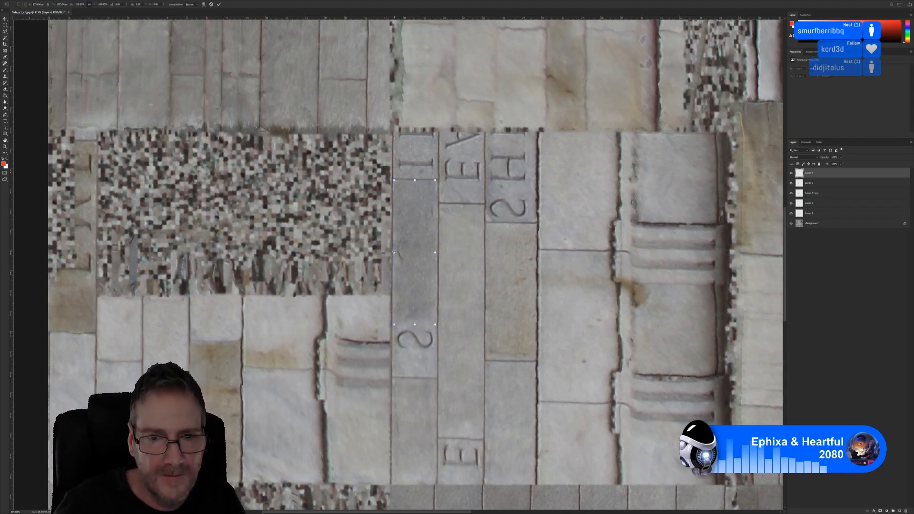
pyautogui.moveTo(394, 252); pyautogui.dragTo(394, 252)
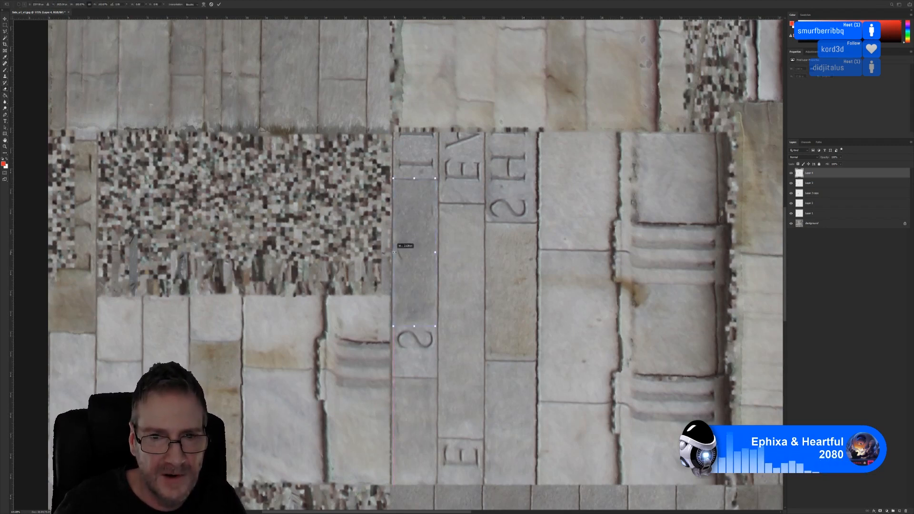
pyautogui.moveTo(393, 252); pyautogui.dragTo(389, 253)
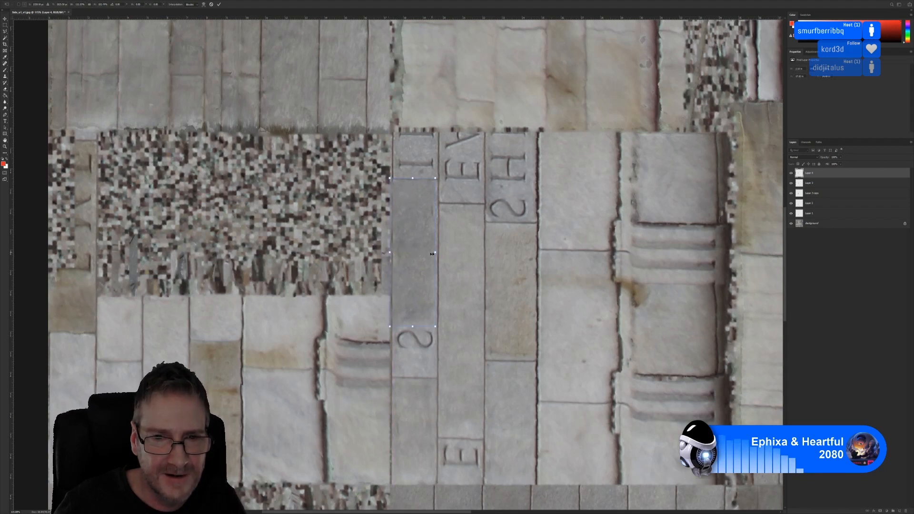
pyautogui.press('Return')
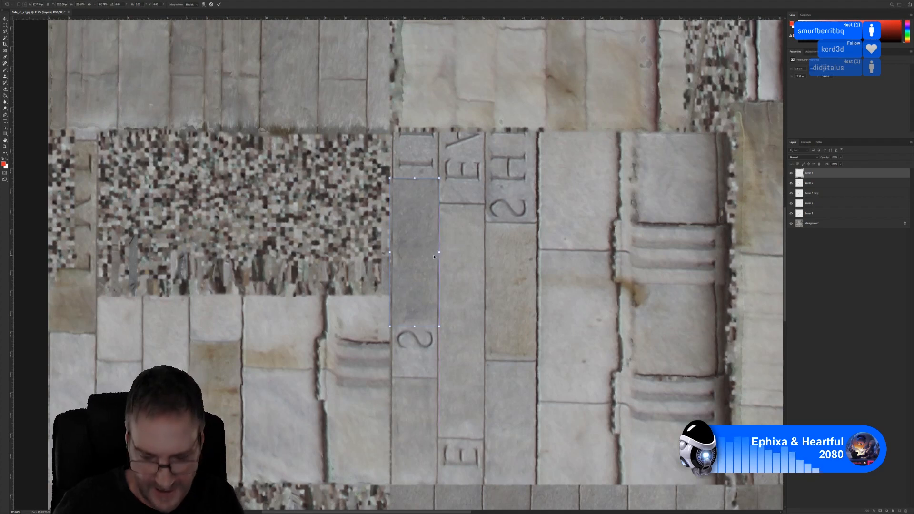
pyautogui.press('e')
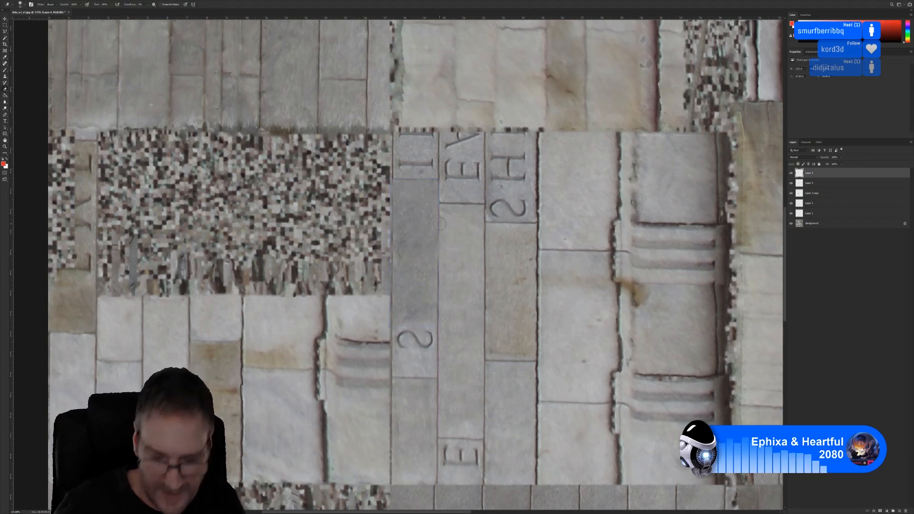
pyautogui.keyDown('alt'); pyautogui.scroll(2, 440, 223); pyautogui.keyUp('alt')
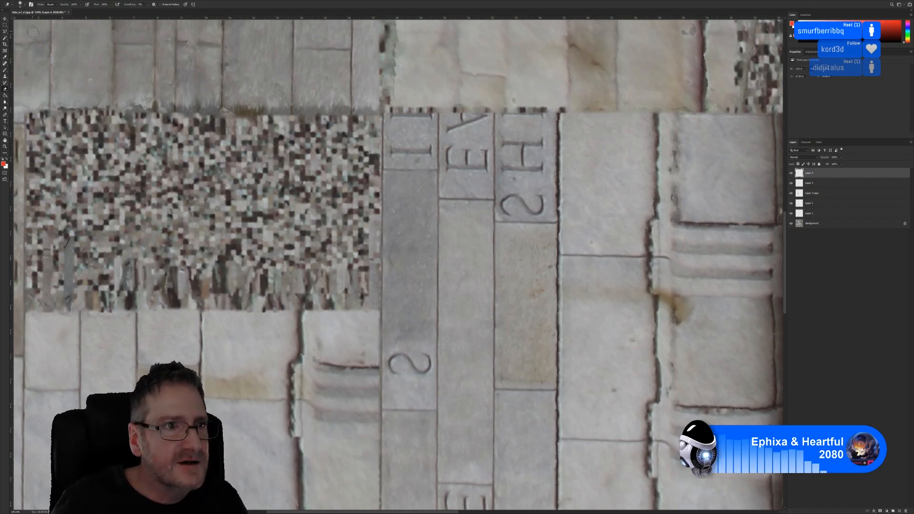
# Duplicate the first-column patch layer and move the copy down over the remaining carved S
pyautogui.click(5, 25)
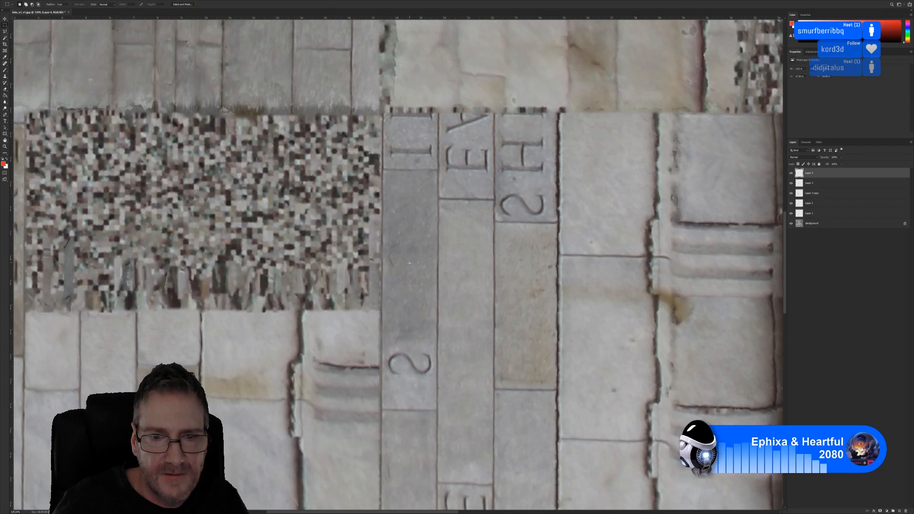
pyautogui.rightClick(819, 176)
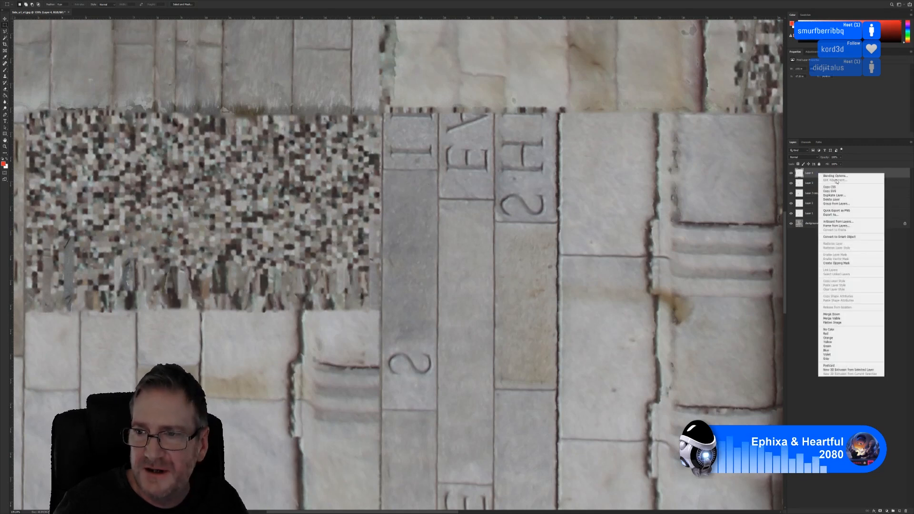
pyautogui.click(843, 196)
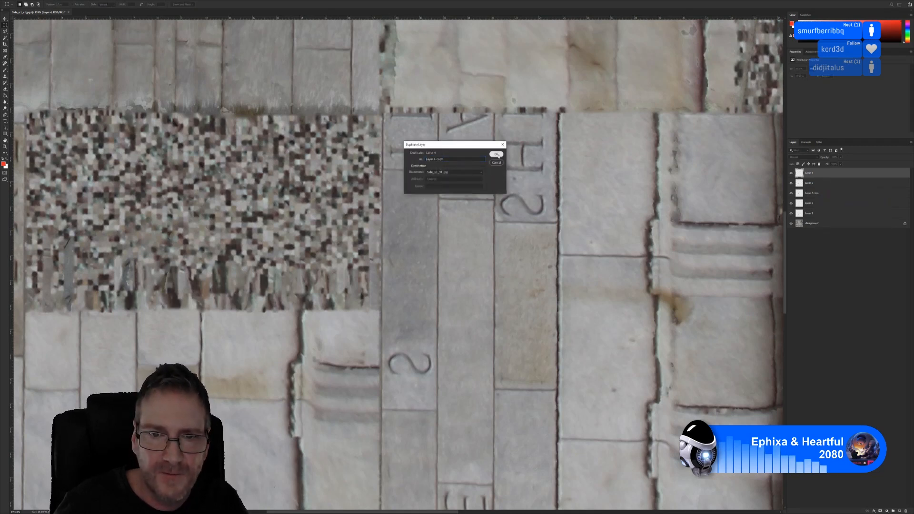
pyautogui.click(497, 154)
pyautogui.click(6, 19)
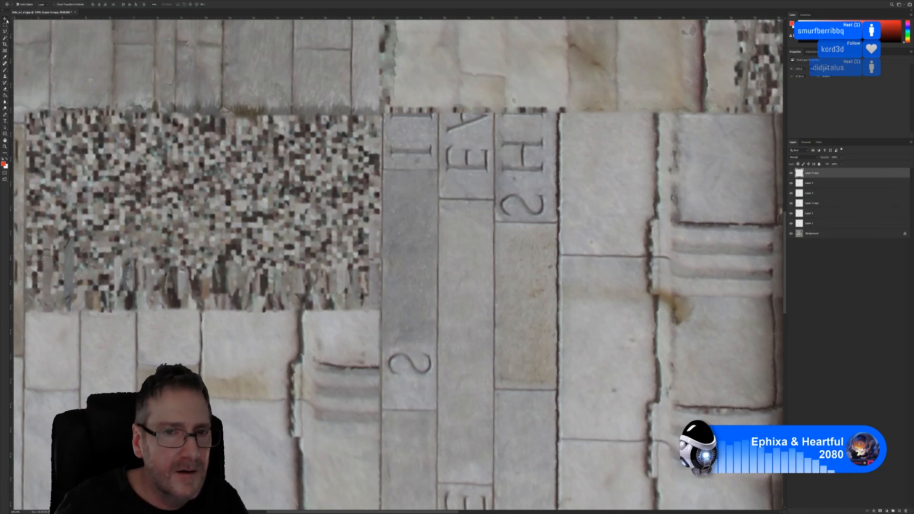
pyautogui.moveTo(412, 269); pyautogui.dragTo(412, 331)
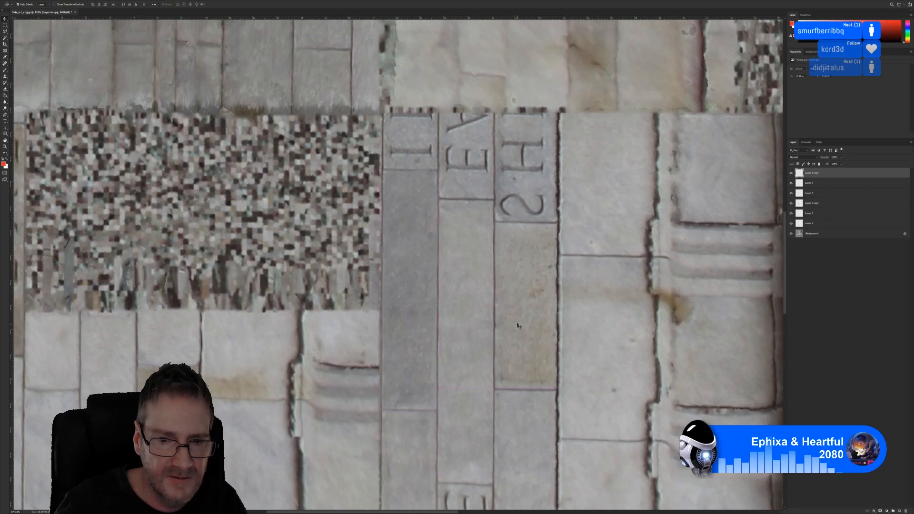
# Flatten all patch layers into the background image
pyautogui.keyDown('alt'); pyautogui.scroll(-2, 513, 341); pyautogui.keyUp('alt')
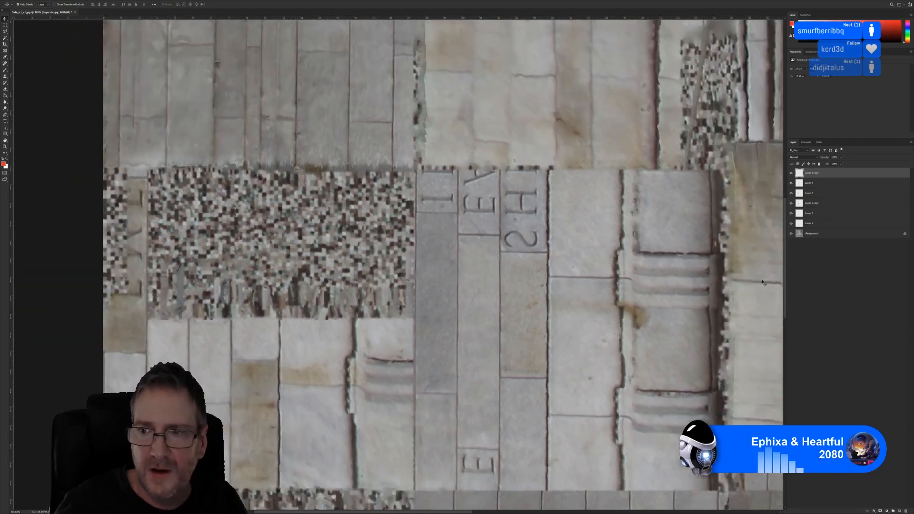
pyautogui.rightClick(819, 175)
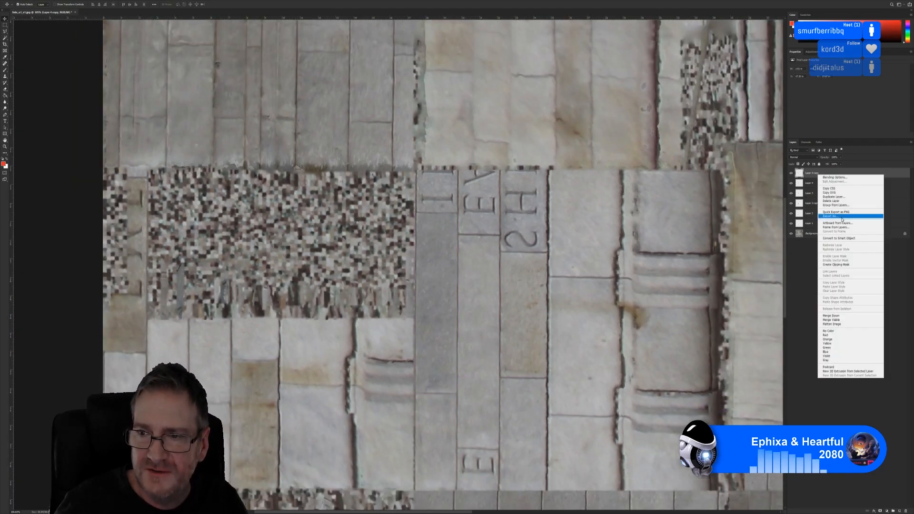
pyautogui.click(837, 324)
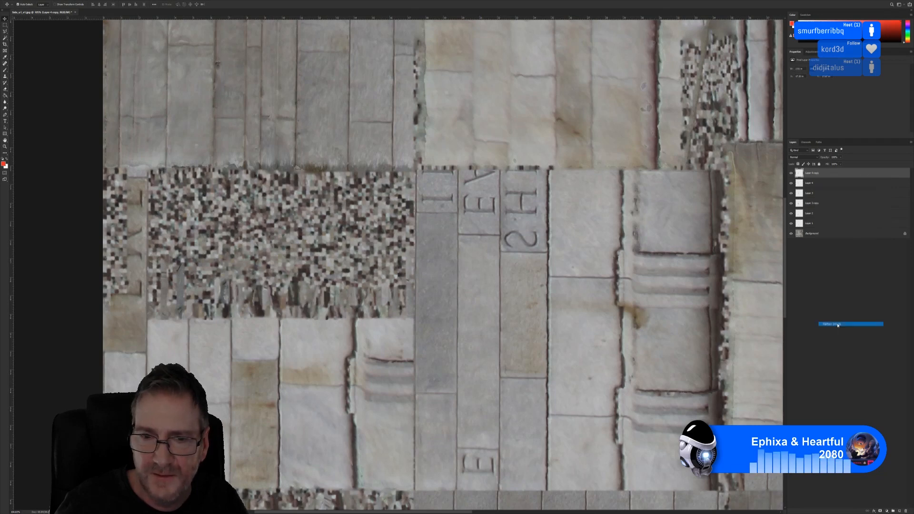
pyautogui.keyDown('alt'); pyautogui.scroll(-3, 449, 285); pyautogui.keyUp('alt')
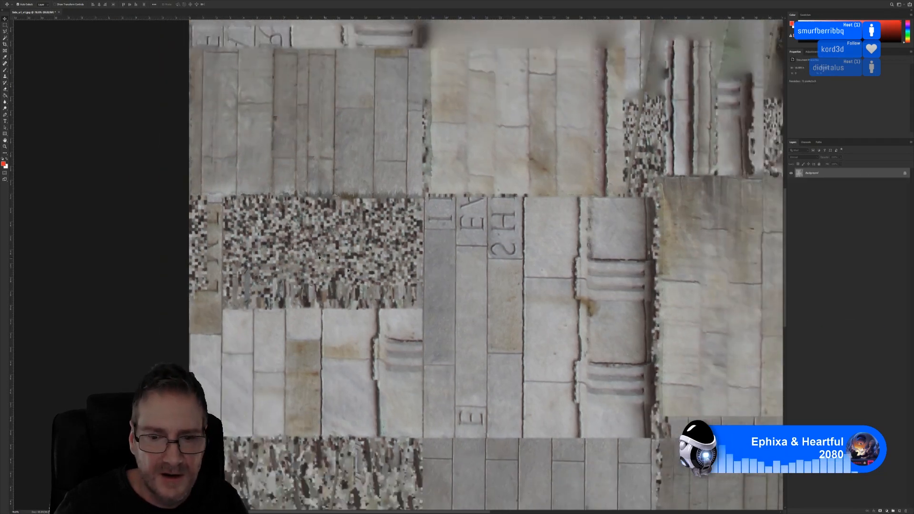
# Select a plain block in the lower-left light stone section of the texture and copy it to a new layer
pyautogui.click(5, 25)
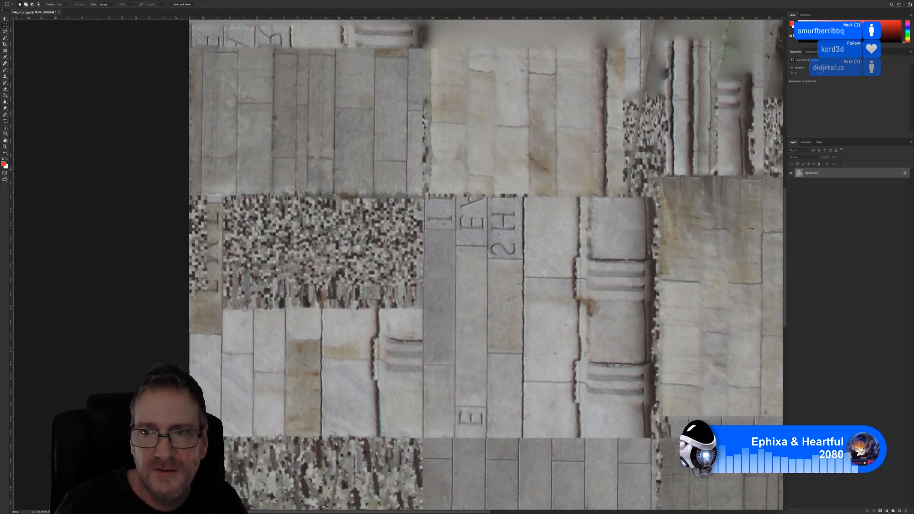
pyautogui.keyDown('alt'); pyautogui.scroll(-3, 369, 267); pyautogui.keyUp('alt')
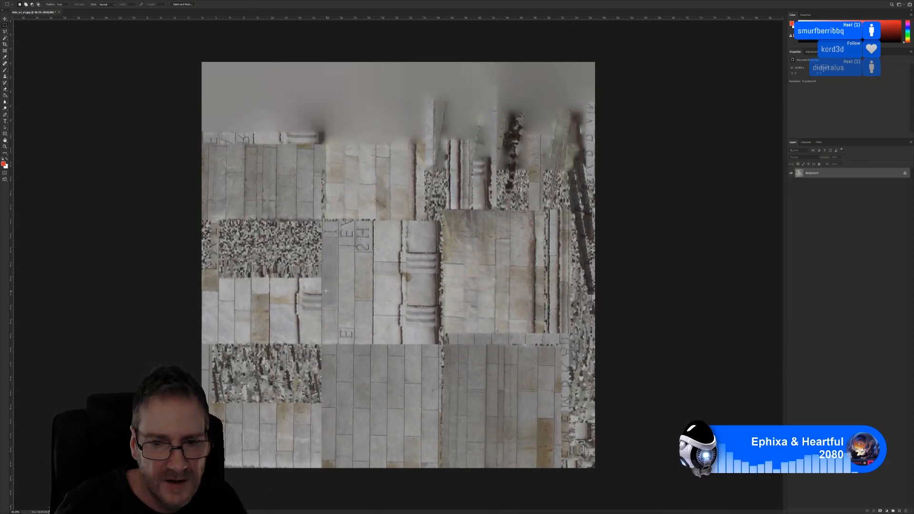
pyautogui.keyDown('alt'); pyautogui.scroll(1, 359, 293); pyautogui.keyUp('alt')
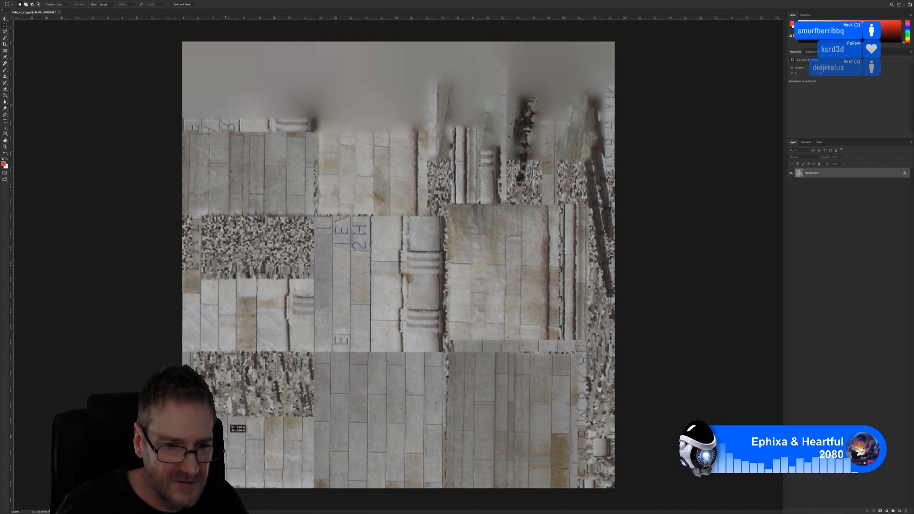
pyautogui.moveTo(226, 438); pyautogui.dragTo(227, 439)
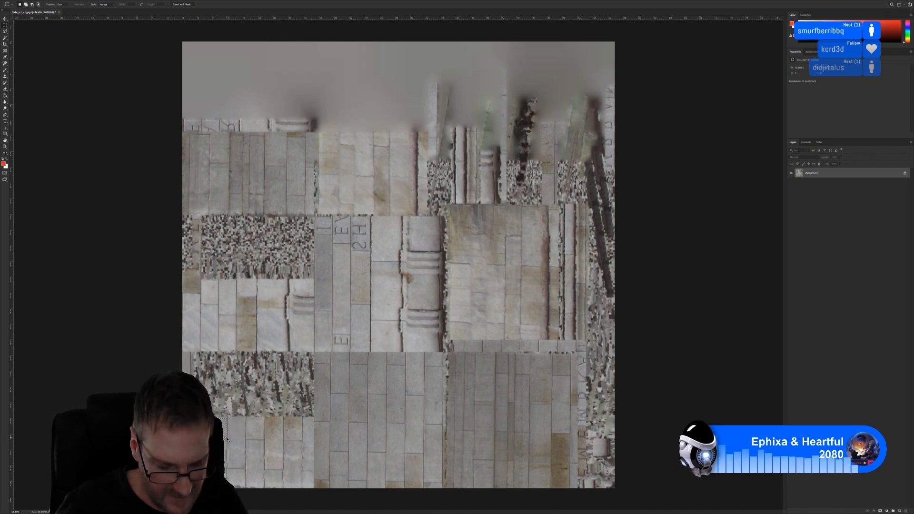
pyautogui.hotkey('ctrl', 'j')
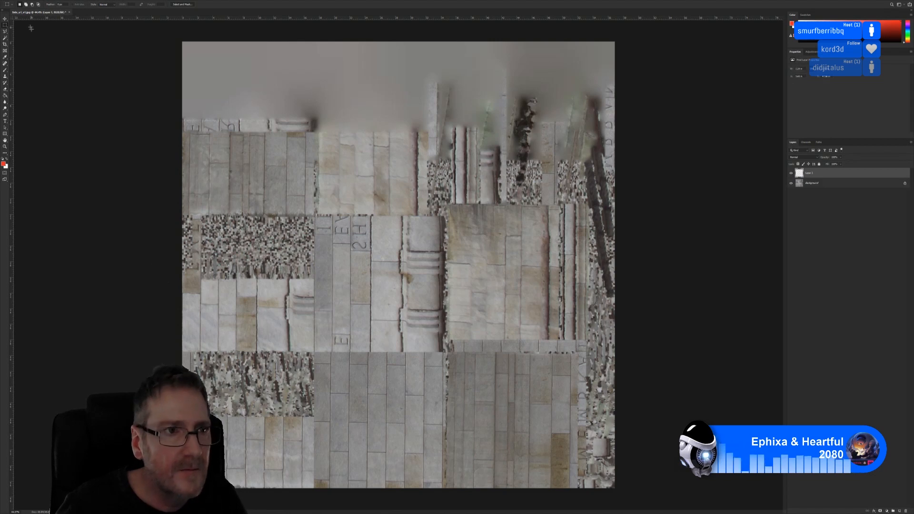
pyautogui.click(4, 19)
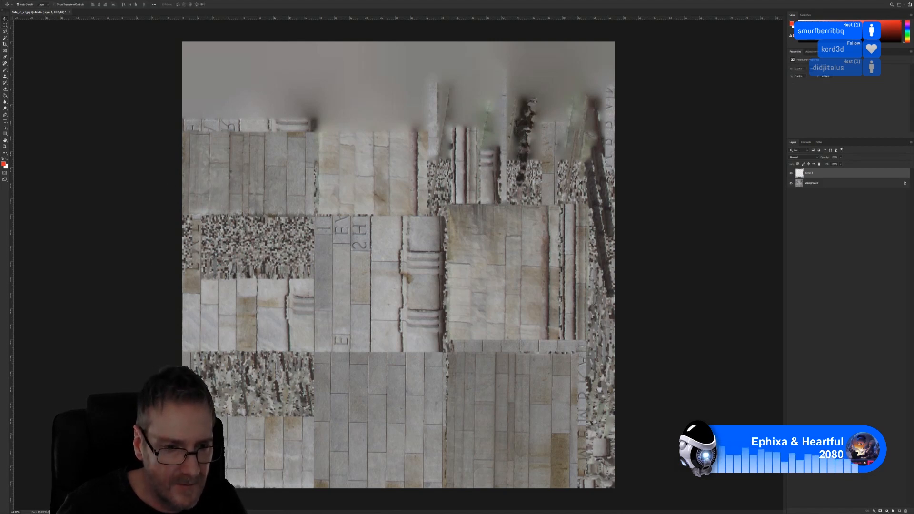
# Move the patch over the carved E at the foot of the middle column and shorten it to the section's lower boundary
pyautogui.moveTo(231, 424); pyautogui.dragTo(313, 349)
pyautogui.keyDown('alt'); pyautogui.scroll(13, 340, 344); pyautogui.keyUp('alt')
pyautogui.hotkey('ctrl', 't')
pyautogui.moveTo(343, 383); pyautogui.dragTo(343, 372)
pyautogui.press('Return')
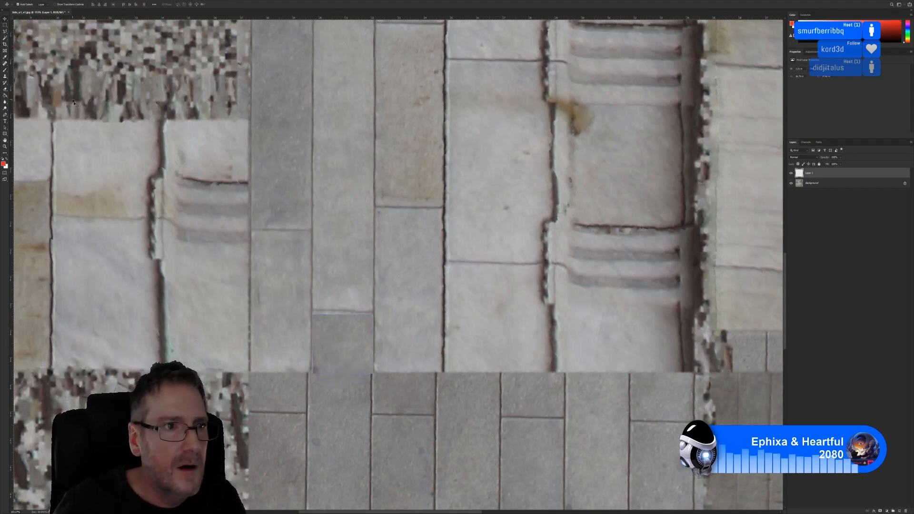
# Erase the edges of the E patch to blend it in and lighten its midtones with Levels to match the column
pyautogui.click(5, 93)
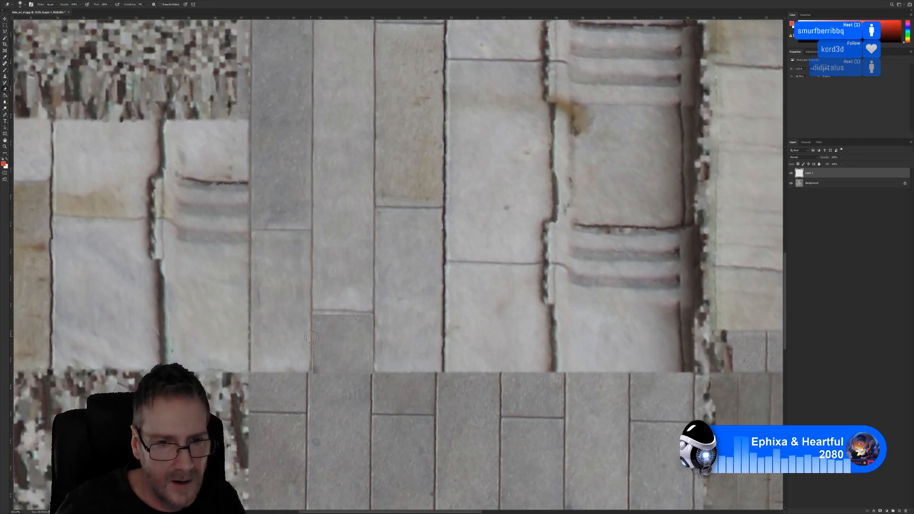
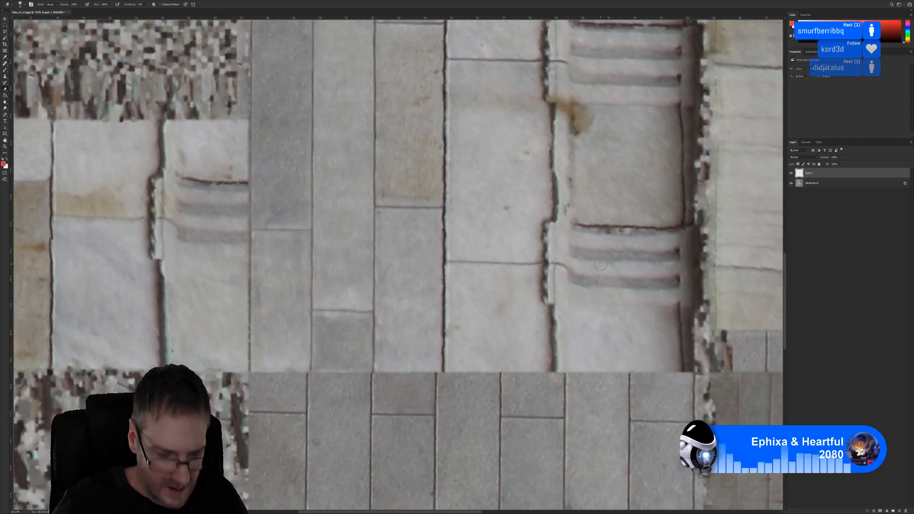
pyautogui.hotkey('ctrl', 'l')
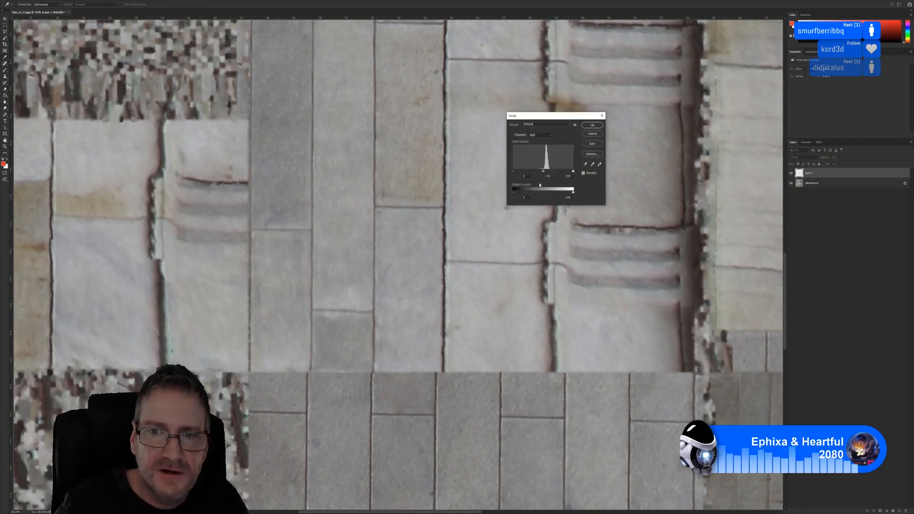
pyautogui.moveTo(545, 174); pyautogui.dragTo(542, 174)
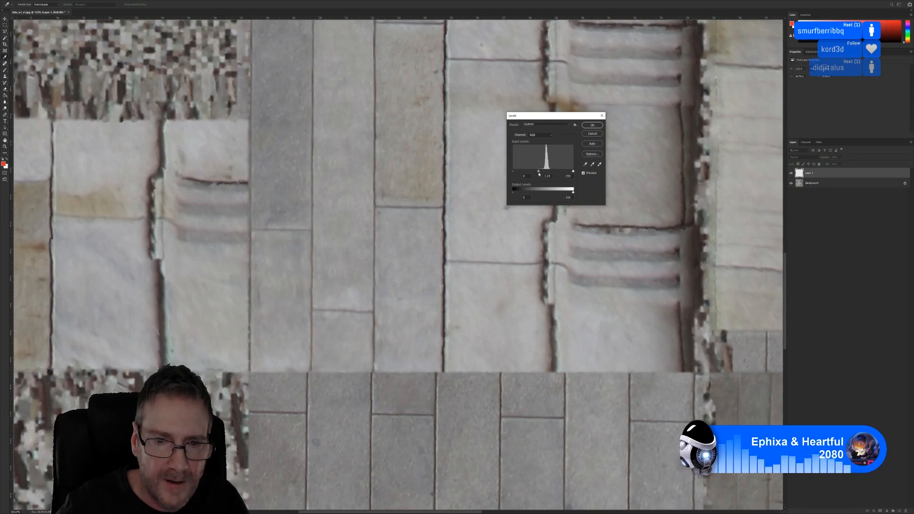
pyautogui.click(592, 125)
pyautogui.press('e')
pyautogui.keyDown('alt'); pyautogui.scroll(-3, 362, 233); pyautogui.keyUp('alt')
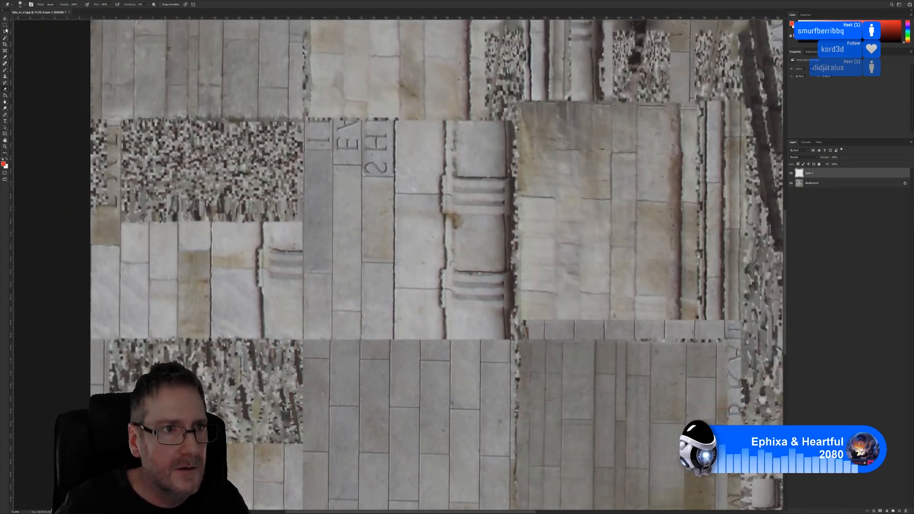
# Copy a plain block from the grey stone section below to a new layer and place it over the carved SH
pyautogui.click(5, 25)
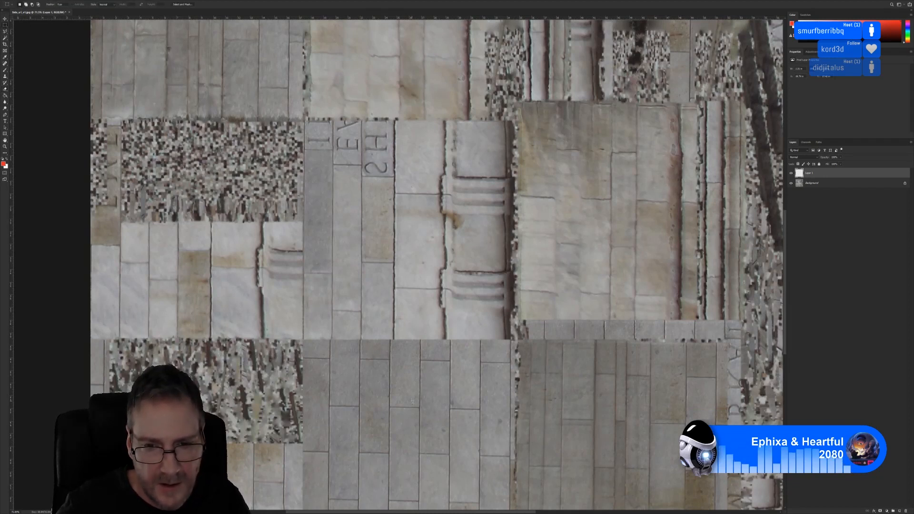
pyautogui.moveTo(454, 340); pyautogui.dragTo(480, 396)
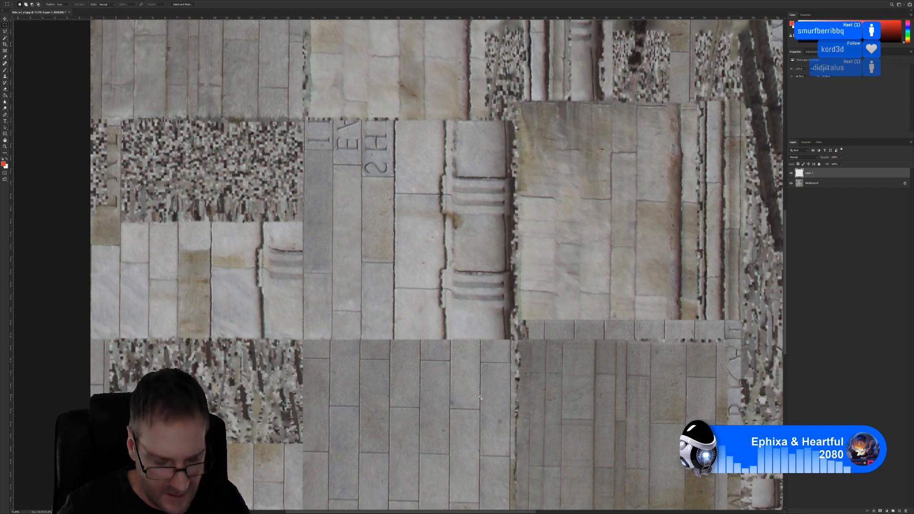
pyautogui.hotkey('ctrl', 'j')
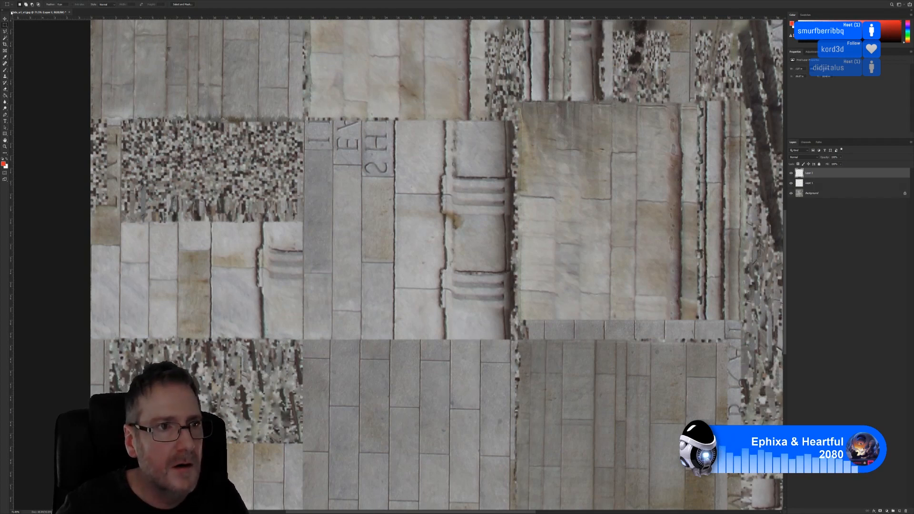
pyautogui.press('v')
pyautogui.moveTo(468, 381); pyautogui.dragTo(378, 160)
pyautogui.keyDown('alt'); pyautogui.scroll(3, 377, 161); pyautogui.keyUp('alt')
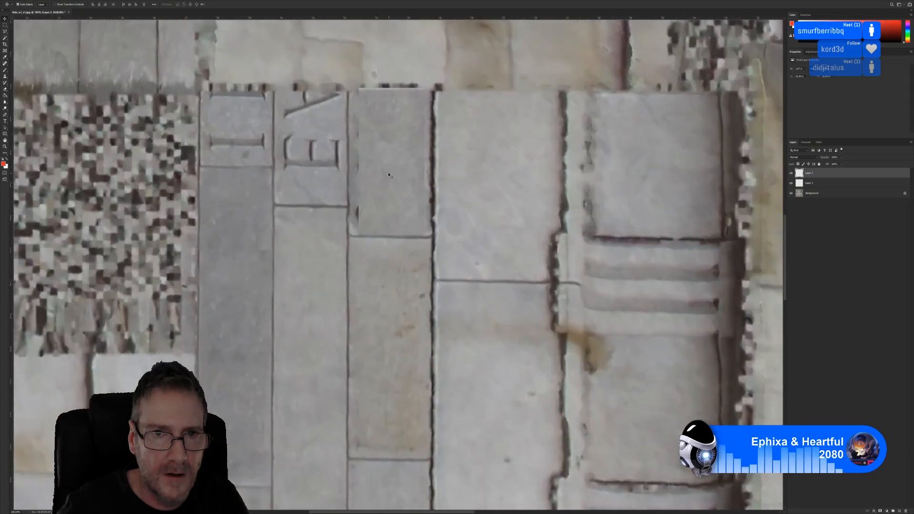
# Widen the SH patch to the stone joint on its left and erase its edges so the surrounding joints show
pyautogui.hotkey('ctrl', 't')
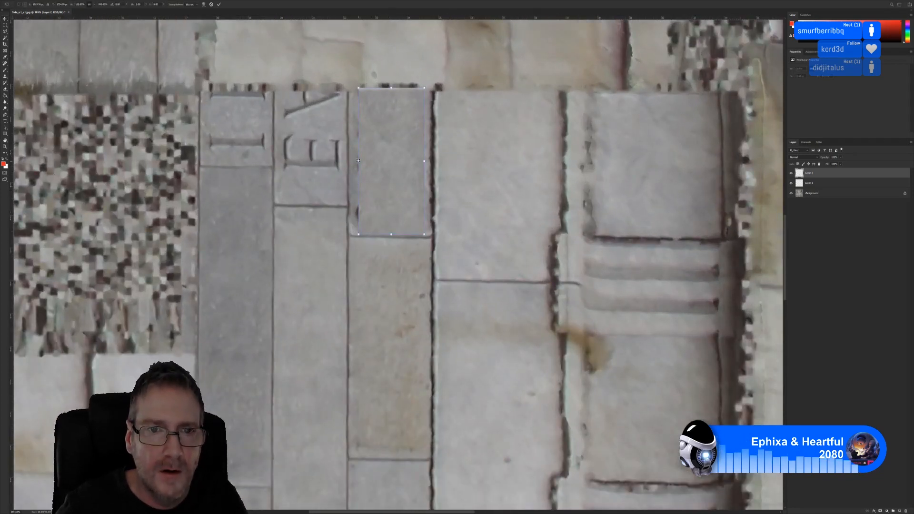
pyautogui.moveTo(358, 160); pyautogui.dragTo(351, 165)
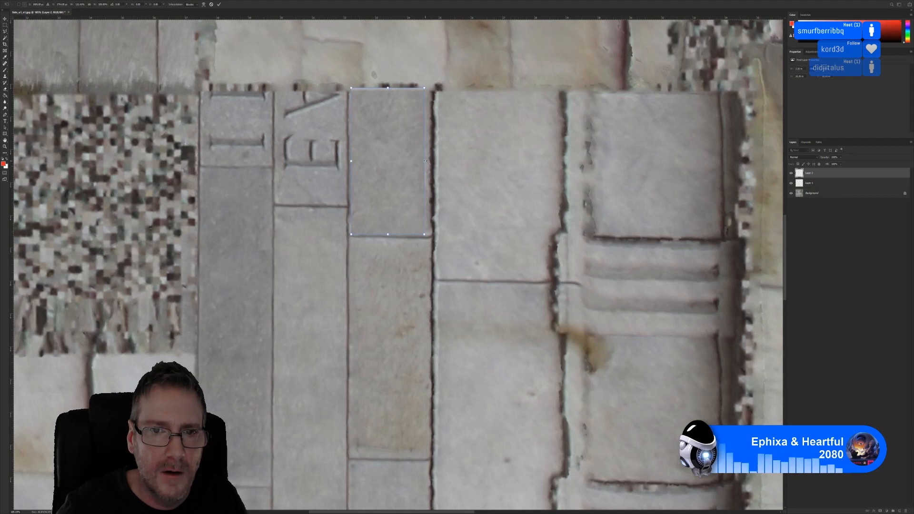
pyautogui.press('Return')
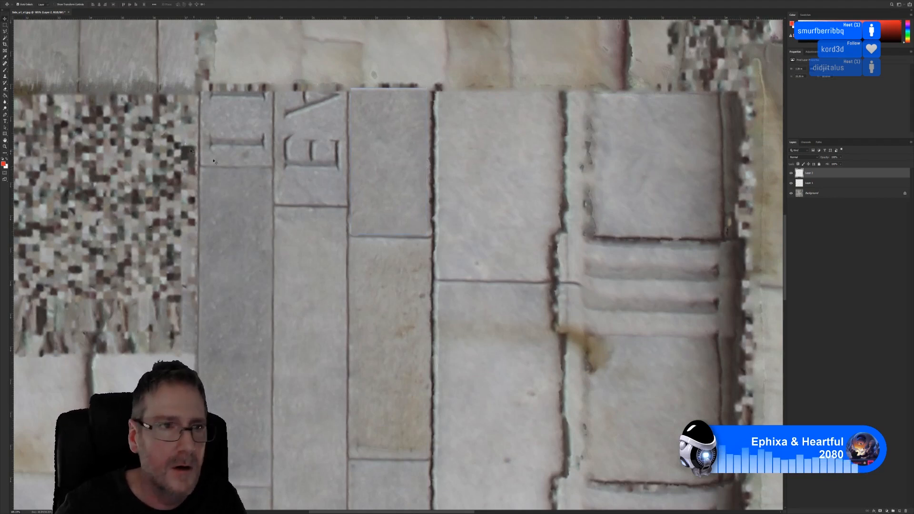
pyautogui.click(5, 89)
pyautogui.moveTo(318, 81)
pyautogui.mouseDown()
pyautogui.moveTo(426, 77)
pyautogui.moveTo(375, 80)
pyautogui.moveTo(398, 81)
pyautogui.moveTo(351, 96)
pyautogui.moveTo(340, 184)
pyautogui.moveTo(348, 185)
pyautogui.moveTo(349, 233)
pyautogui.mouseUp()
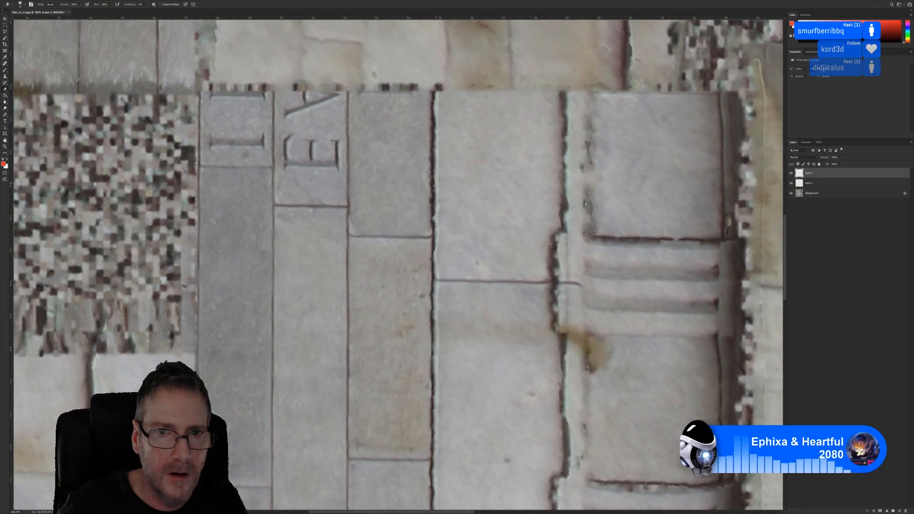
# Lighten the SH patch with a Levels midtone adjustment to match the neighbouring stones
pyautogui.keyDown('alt'); pyautogui.scroll(-5, 543, 193); pyautogui.keyUp('alt')
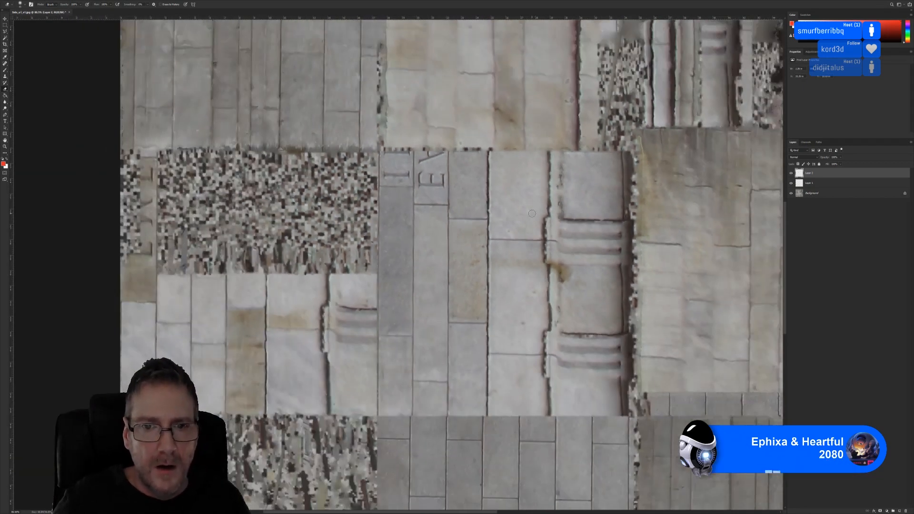
pyautogui.hotkey('ctrl', 'l')
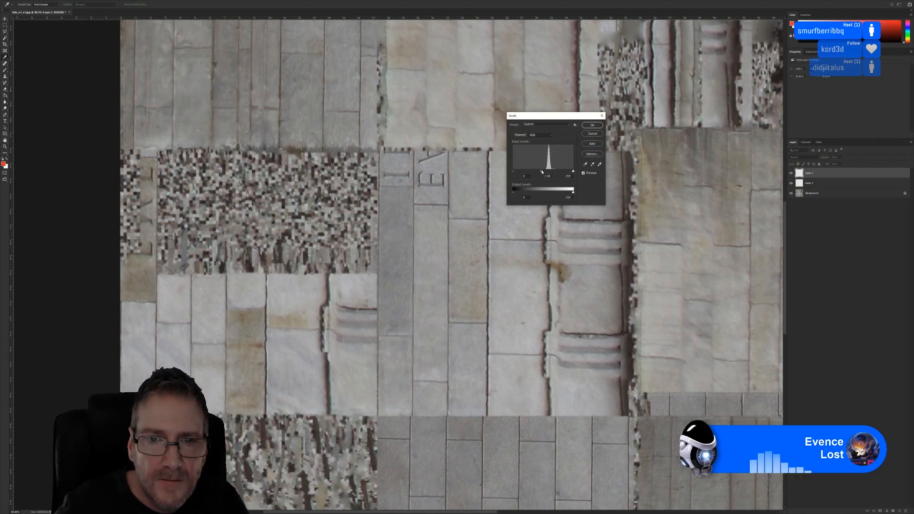
pyautogui.click(593, 125)
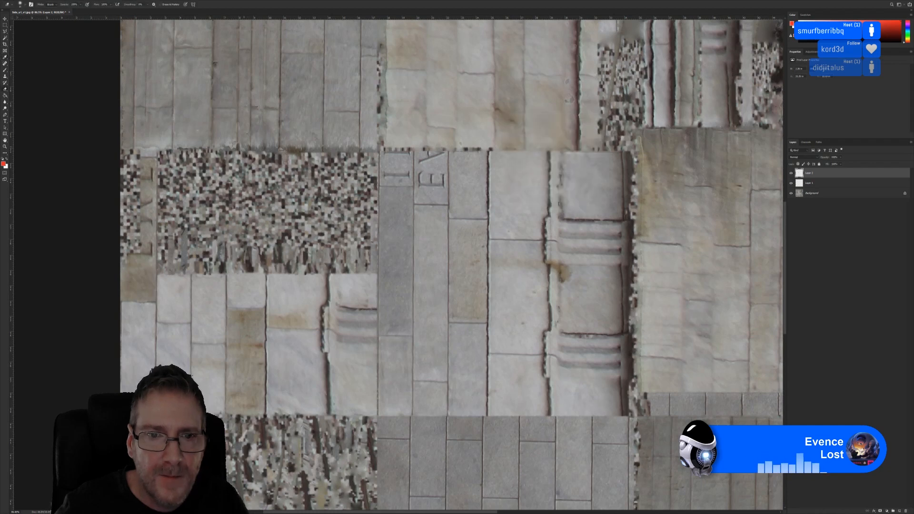
# Copy another plain block from the grey stone section to a new layer and place it over the carved EV
pyautogui.click(5, 25)
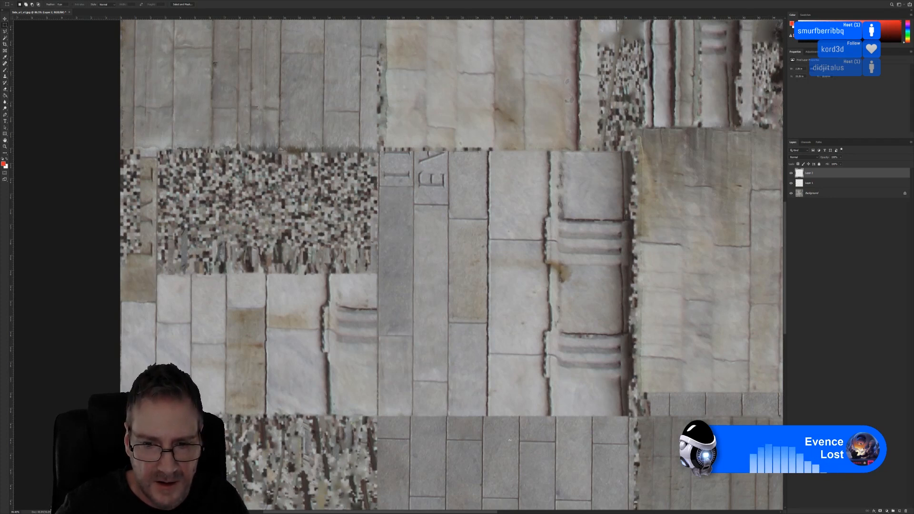
pyautogui.moveTo(485, 418); pyautogui.dragTo(519, 482)
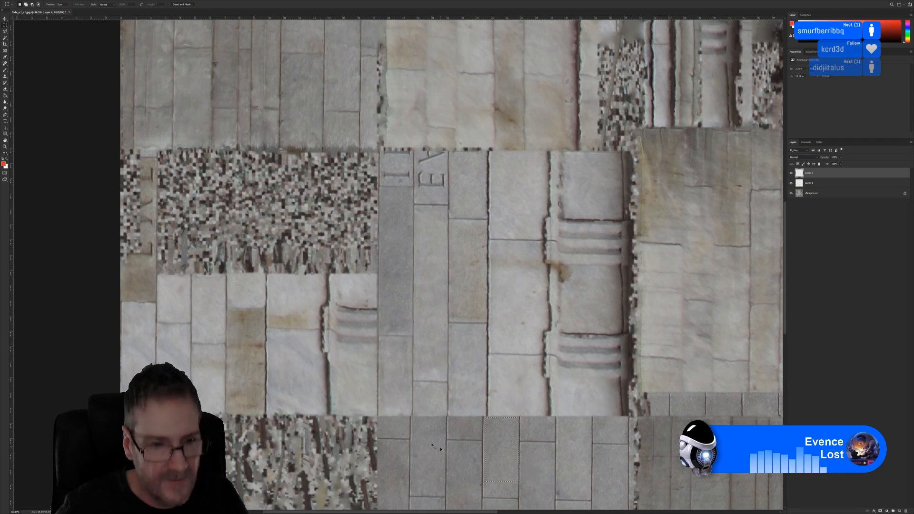
pyautogui.hotkey('ctrl', 'j')
pyautogui.click(5, 19)
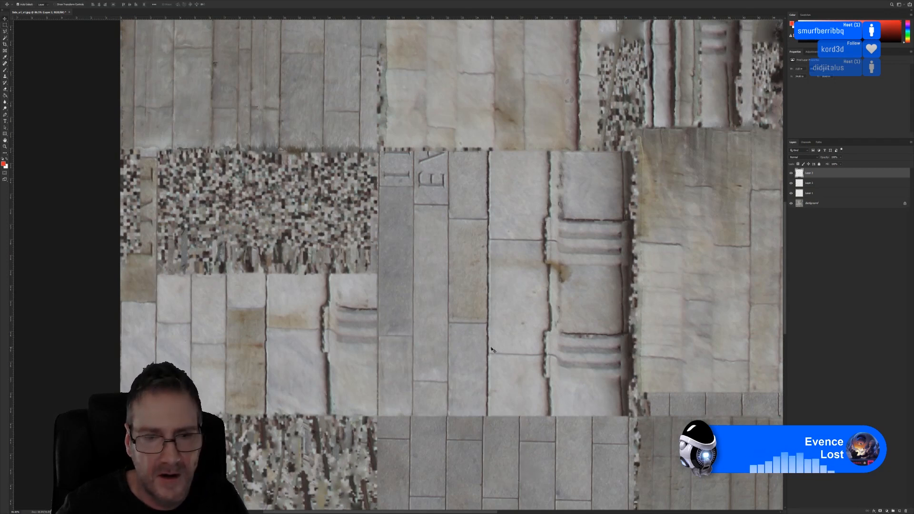
pyautogui.moveTo(504, 374); pyautogui.dragTo(428, 176)
pyautogui.keyDown('alt'); pyautogui.scroll(9, 432, 167); pyautogui.keyUp('alt')
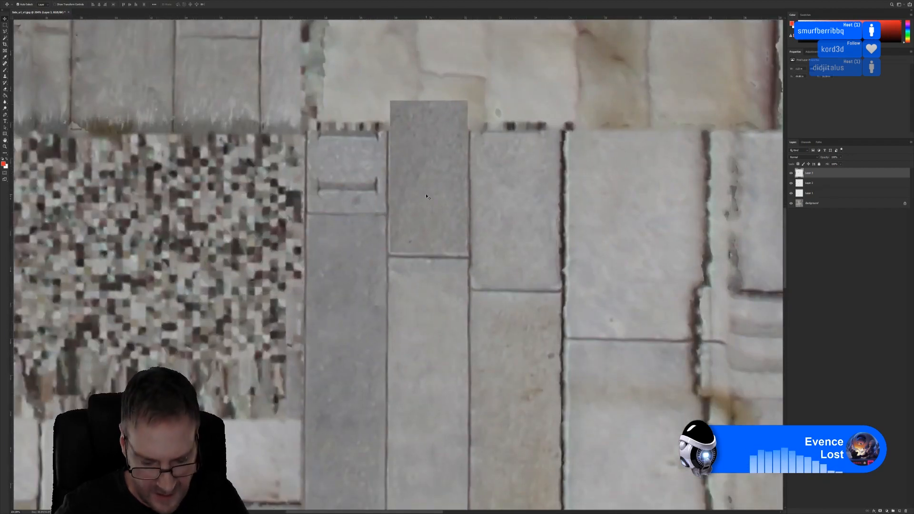
# Shorten the EV patch from its upper end, erase its overhang and edges, and compare it with the layer hidden and shown
pyautogui.hotkey('ctrl', 't')
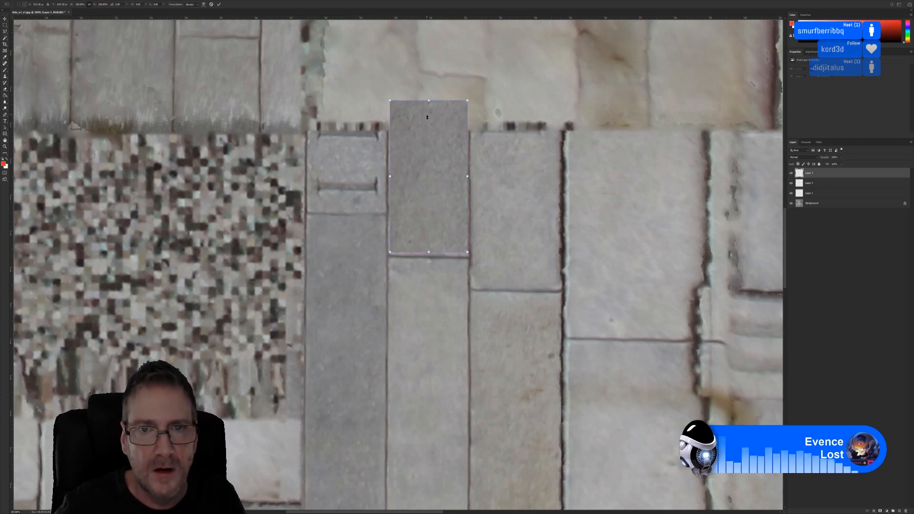
pyautogui.moveTo(429, 100); pyautogui.dragTo(429, 113)
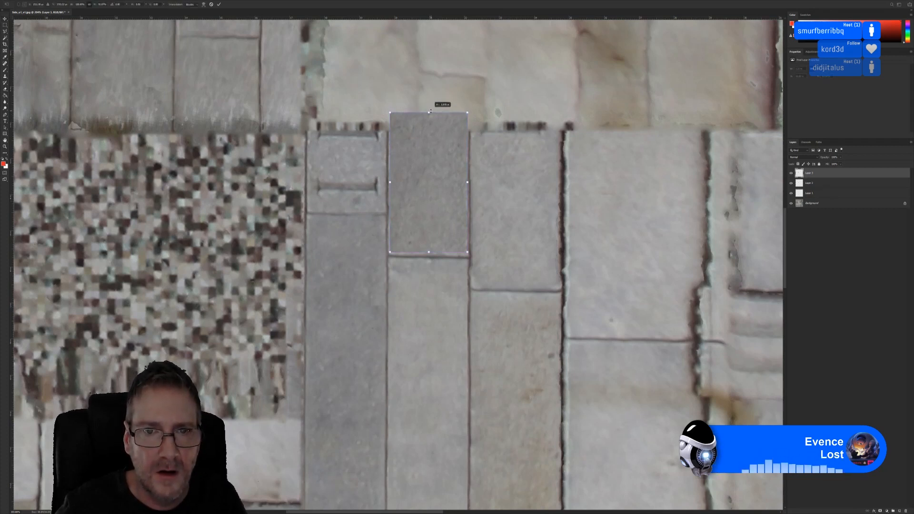
pyautogui.press('Return')
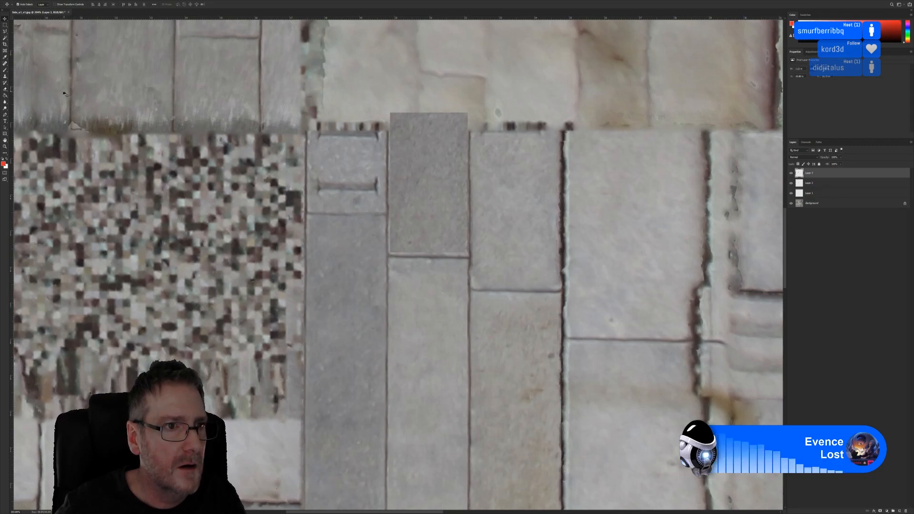
pyautogui.click(5, 89)
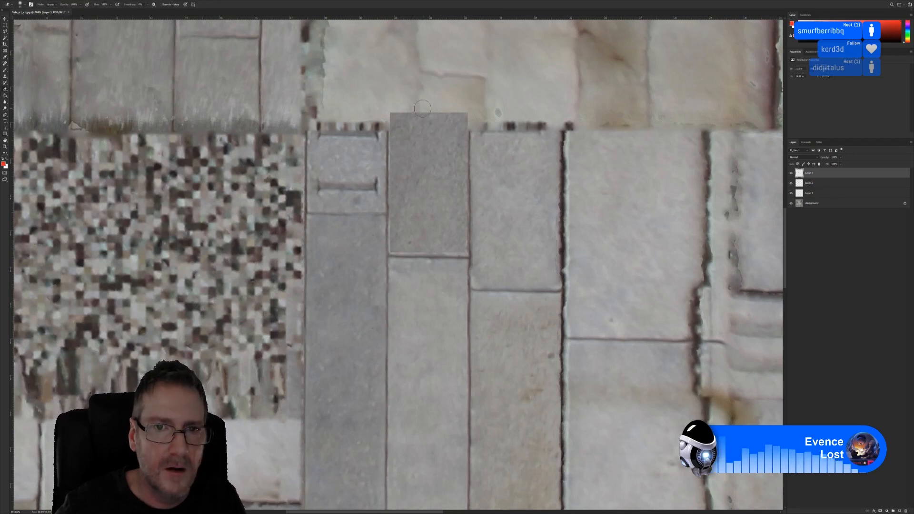
pyautogui.moveTo(340, 119)
pyautogui.mouseDown()
pyautogui.moveTo(497, 108)
pyautogui.moveTo(343, 110)
pyautogui.moveTo(529, 118)
pyautogui.moveTo(352, 113)
pyautogui.moveTo(517, 126)
pyautogui.mouseUp()
pyautogui.moveTo(347, 121)
pyautogui.mouseDown()
pyautogui.moveTo(497, 123)
pyautogui.moveTo(473, 126)
pyautogui.mouseUp()
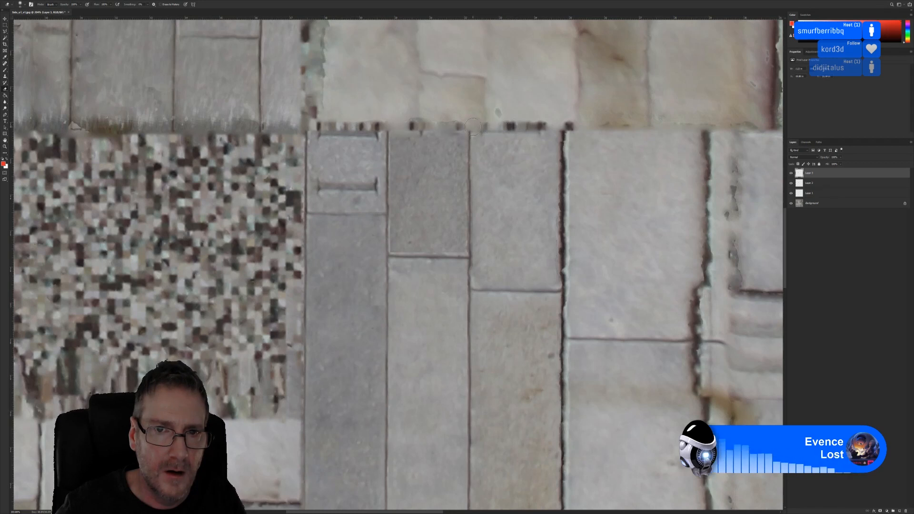
pyautogui.click(791, 173)
pyautogui.click(791, 173)
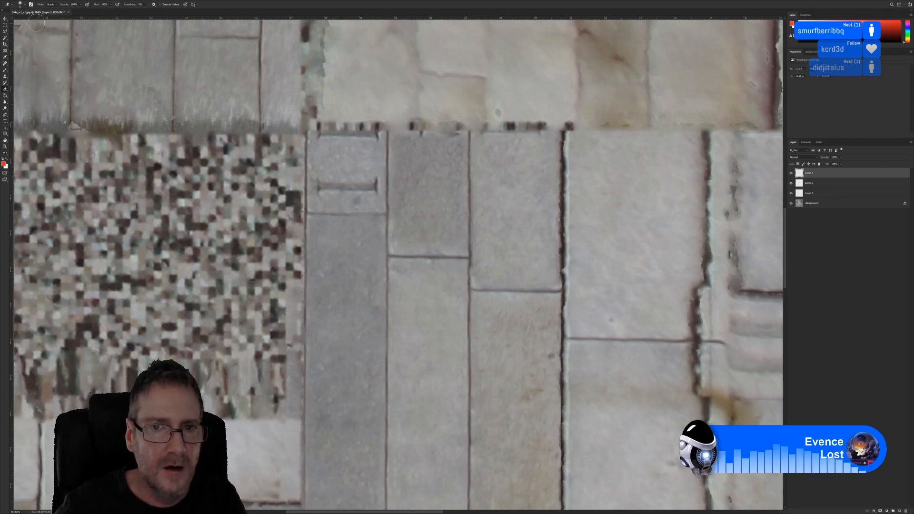
# Enlarge the EV patch slightly upward and sideways to cover the remaining letter traces
pyautogui.click(4, 21)
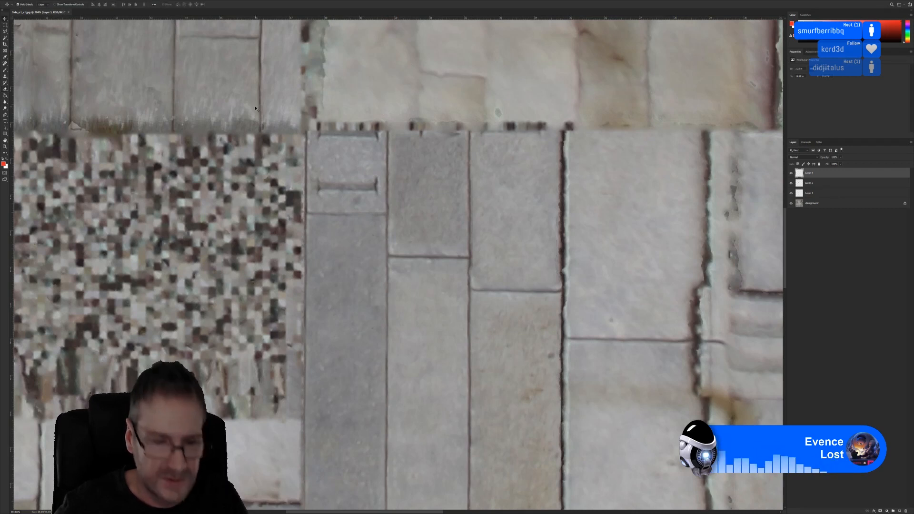
pyautogui.hotkey('ctrl', 't')
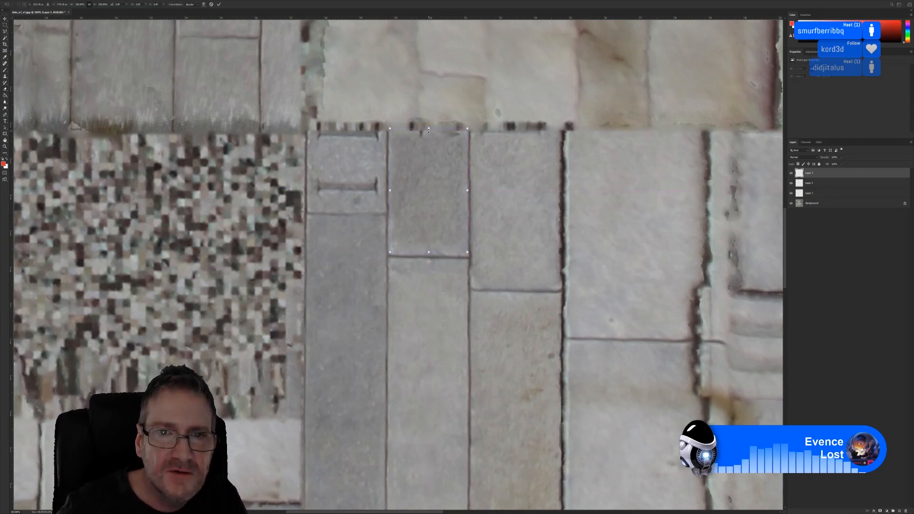
pyautogui.moveTo(429, 128); pyautogui.dragTo(433, 123)
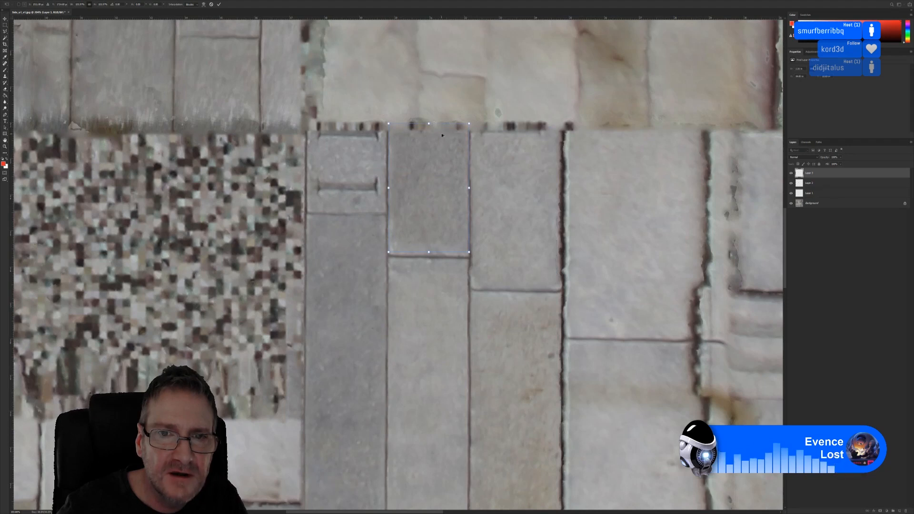
pyautogui.press('Return')
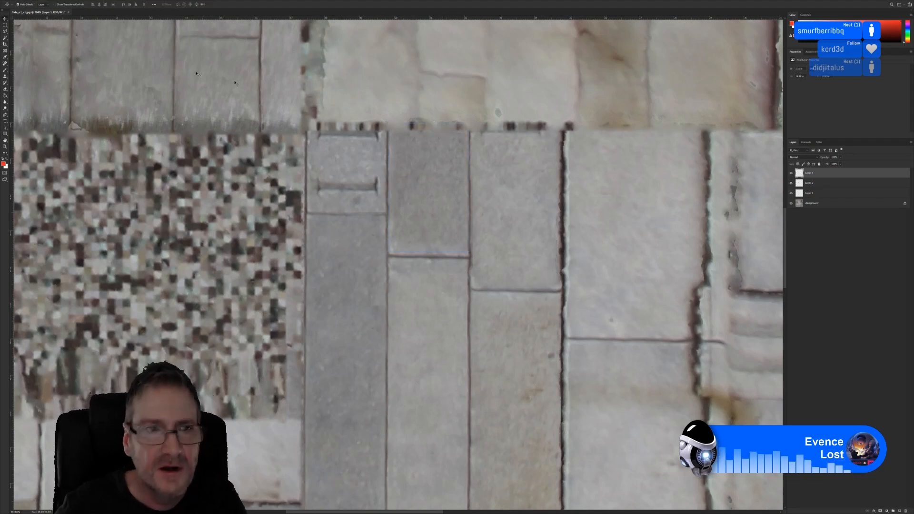
# Select the strip of the EV patch overhanging the column's upper boundary and delete it
pyautogui.click(5, 25)
pyautogui.moveTo(359, 94); pyautogui.dragTo(522, 131)
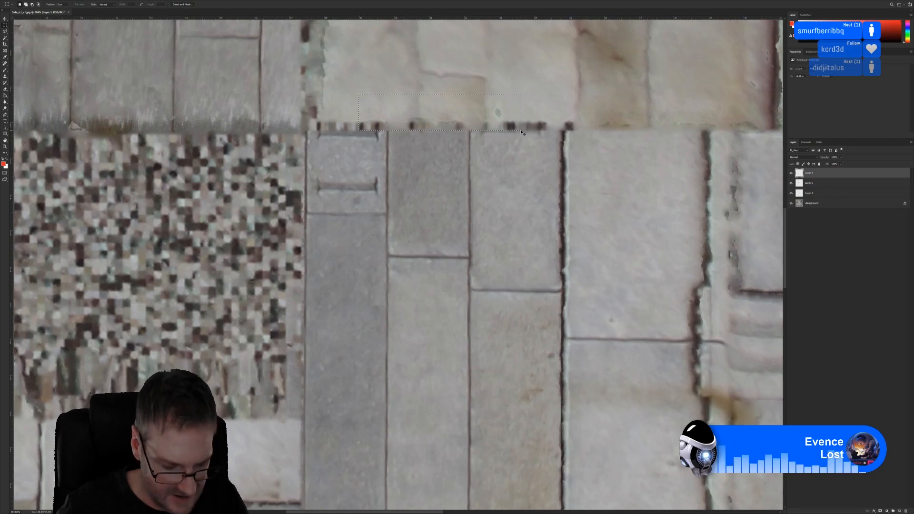
pyautogui.keyDown('alt'); pyautogui.scroll(-3, 508, 186); pyautogui.keyUp('alt')
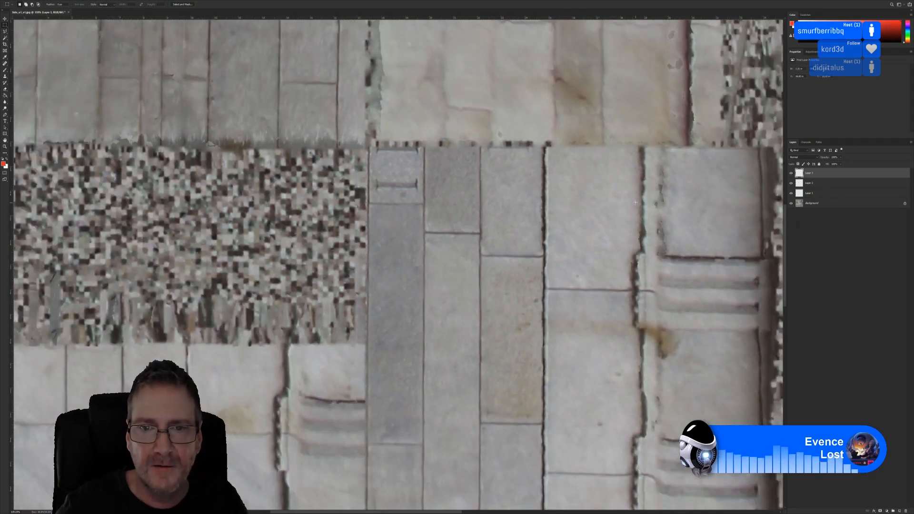
pyautogui.keyDown('alt'); pyautogui.scroll(-1, 636, 202); pyautogui.keyUp('alt')
pyautogui.keyDown('alt'); pyautogui.scroll(-1, 472, 283); pyautogui.keyUp('alt')
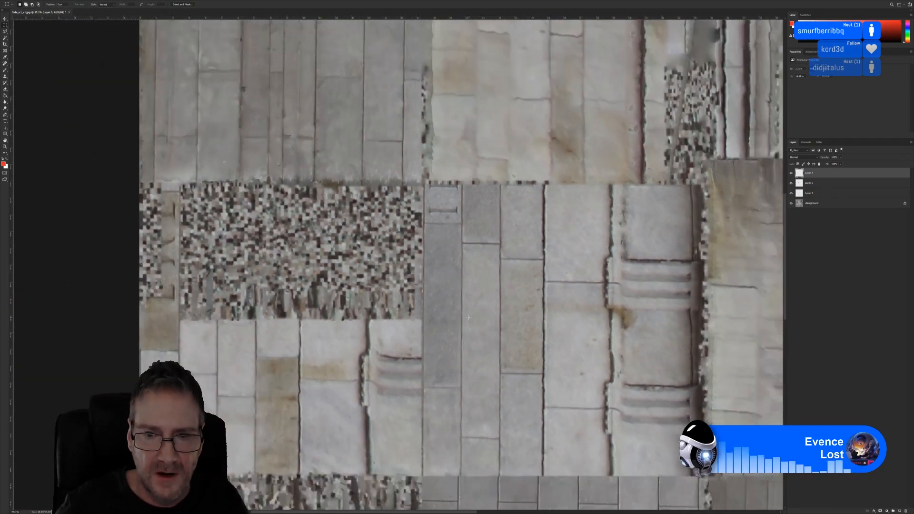
pyautogui.keyDown('alt'); pyautogui.scroll(-1, 495, 337); pyautogui.keyUp('alt')
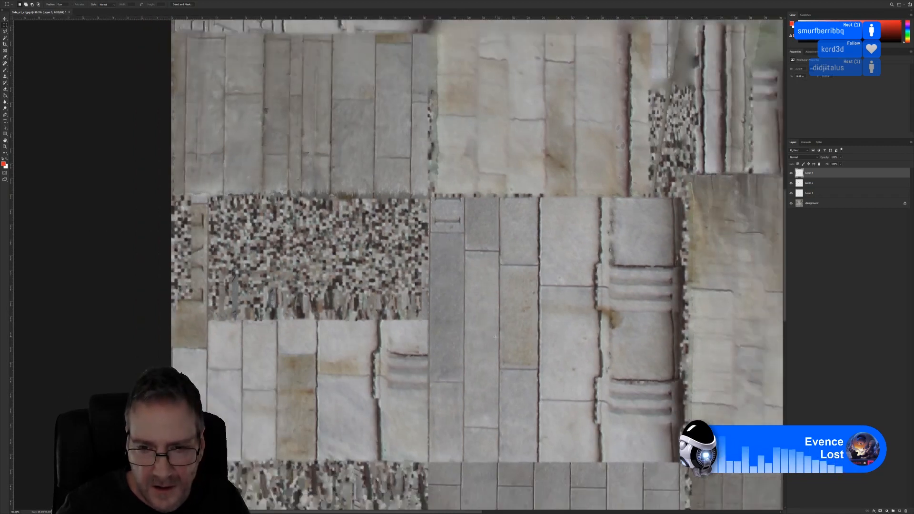
# Copy a plain block from the third column of the grey stone section to a new layer and place it over the first column's carved upper block
pyautogui.moveTo(504, 376); pyautogui.dragTo(536, 433)
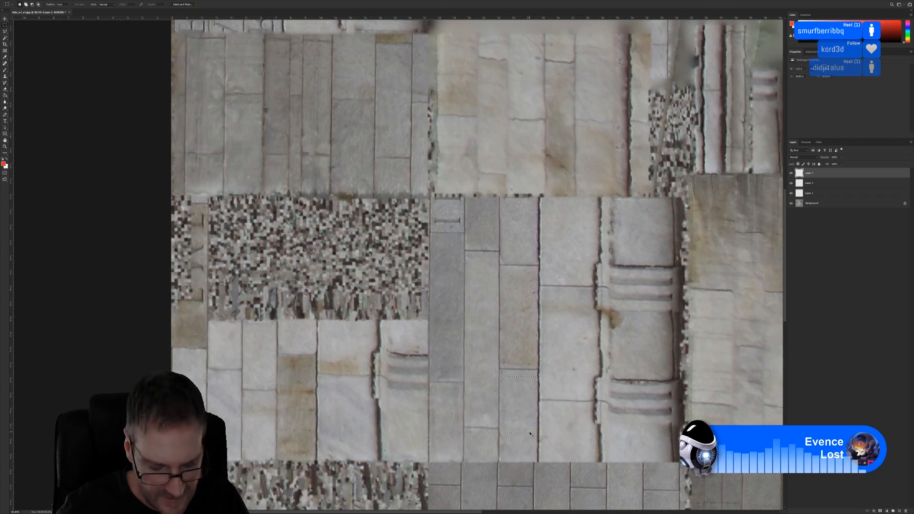
pyautogui.hotkey('ctrl', 'j')
pyautogui.click(4, 20)
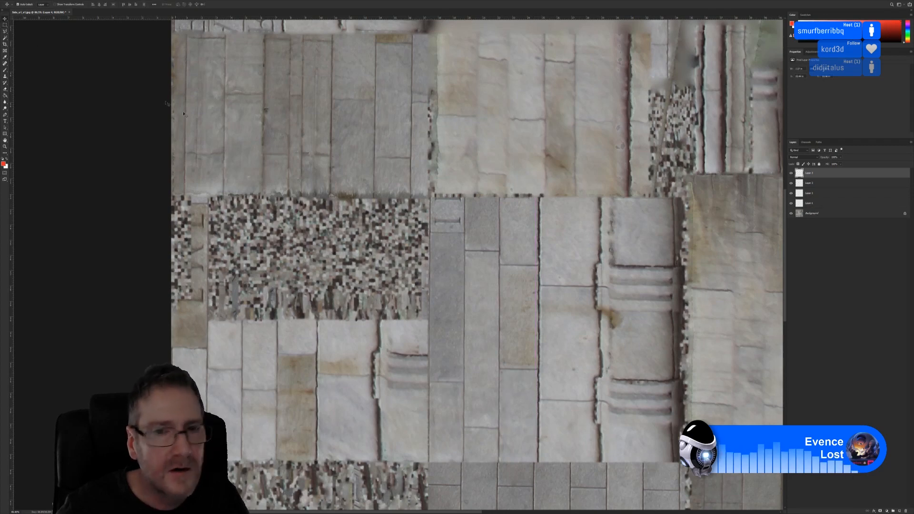
pyautogui.moveTo(517, 427); pyautogui.dragTo(463, 233)
pyautogui.keyDown('alt'); pyautogui.scroll(5, 444, 224); pyautogui.keyUp('alt')
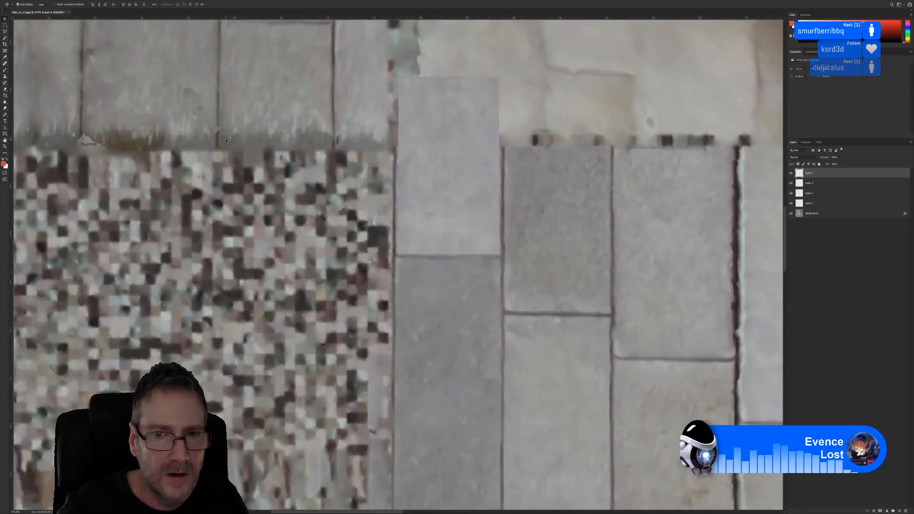
# Delete the part of the new patch overhanging the first column's upper boundary and apply Levels to the patch
pyautogui.click(4, 25)
pyautogui.moveTo(366, 46); pyautogui.dragTo(581, 148)
pyautogui.hotkey('ctrl', 'x')
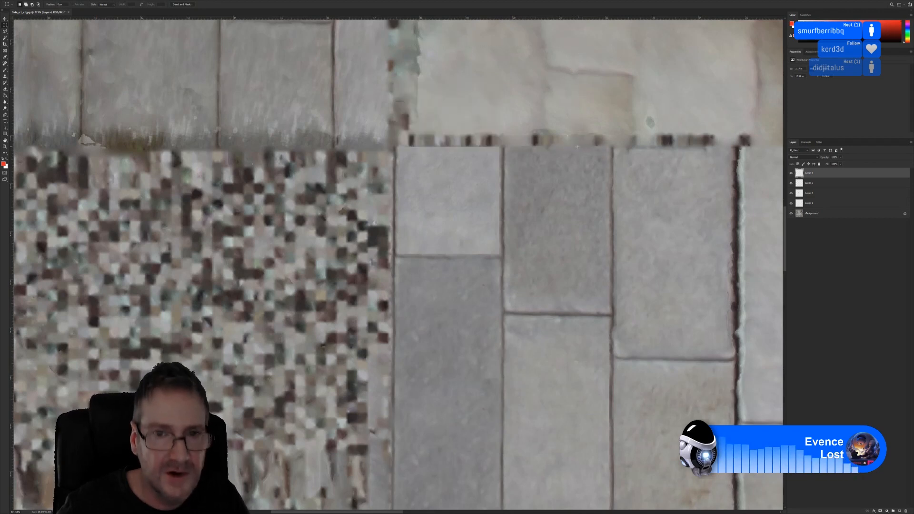
pyautogui.click(6, 90)
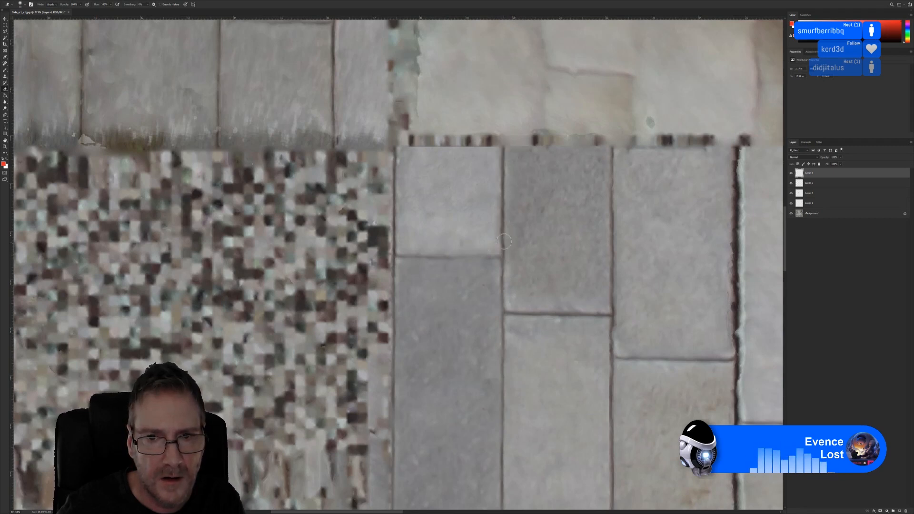
pyautogui.hotkey('ctrl', 'l')
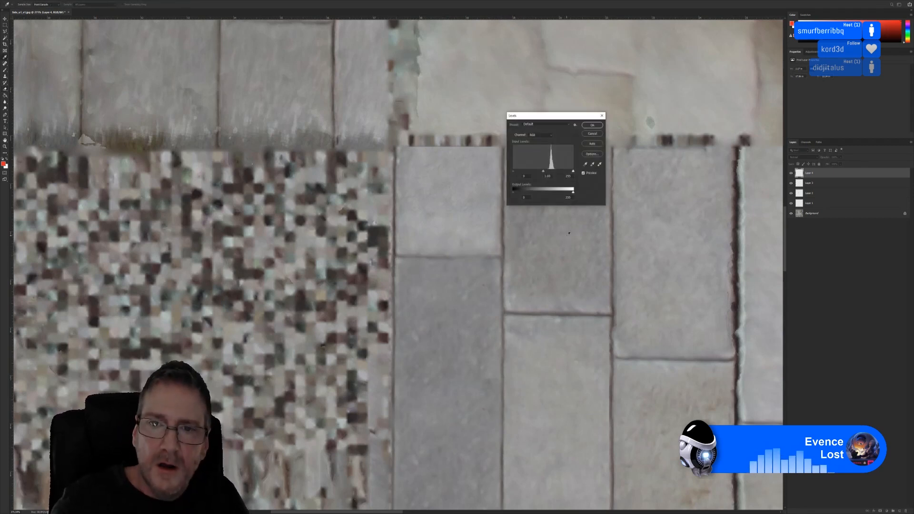
pyautogui.click(593, 125)
# Copy the plain upper block of the third column in the pale stone section below the mosaic to a new layer
pyautogui.keyDown('alt'); pyautogui.scroll(-8, 552, 243); pyautogui.keyUp('alt')
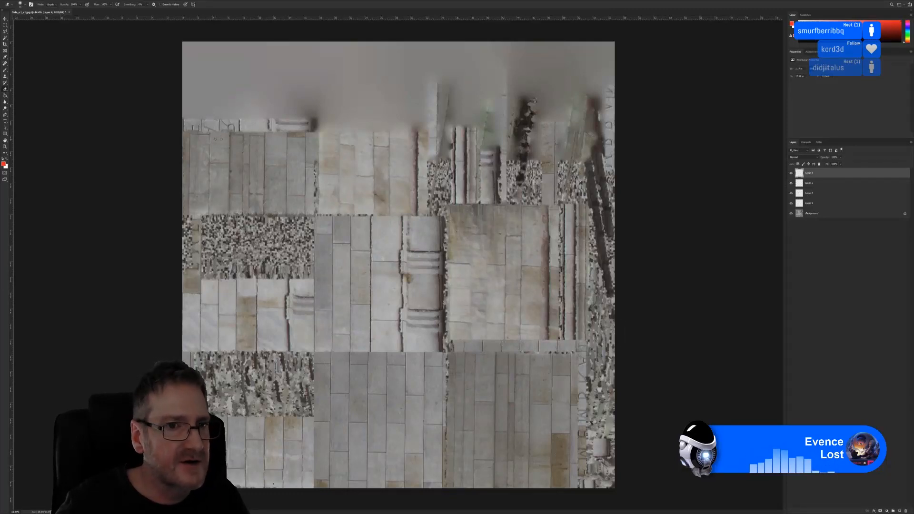
pyautogui.keyDown('alt'); pyautogui.scroll(3, 160, 106); pyautogui.keyUp('alt')
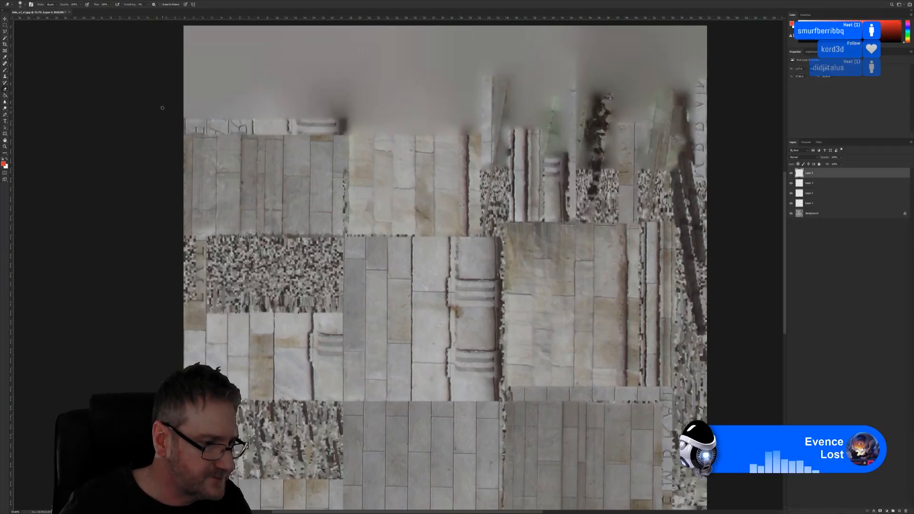
pyautogui.keyDown('alt'); pyautogui.scroll(3, 209, 108); pyautogui.keyUp('alt')
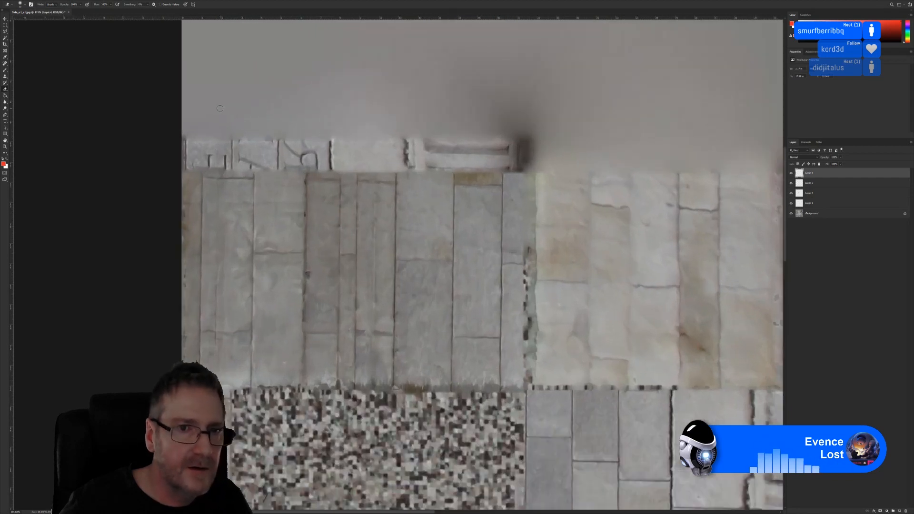
pyautogui.click(4, 25)
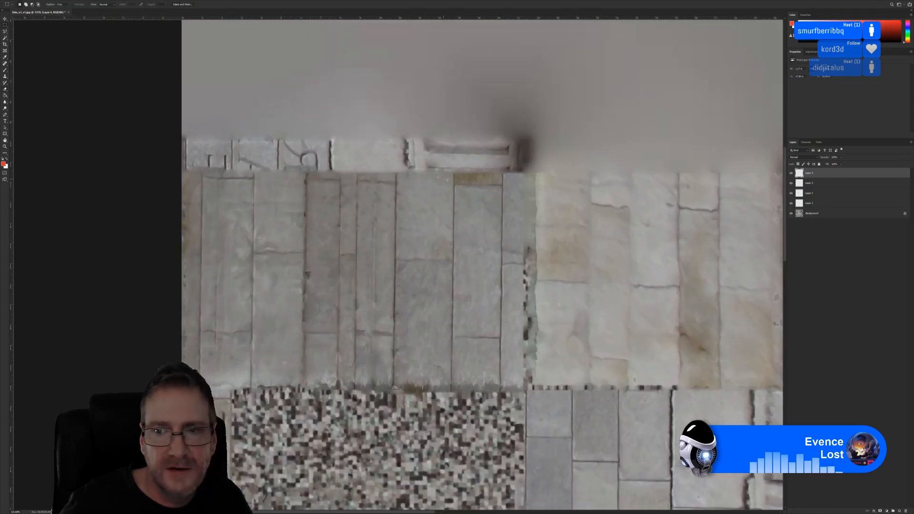
pyautogui.keyDown('alt'); pyautogui.scroll(-2, 620, 295); pyautogui.keyUp('alt')
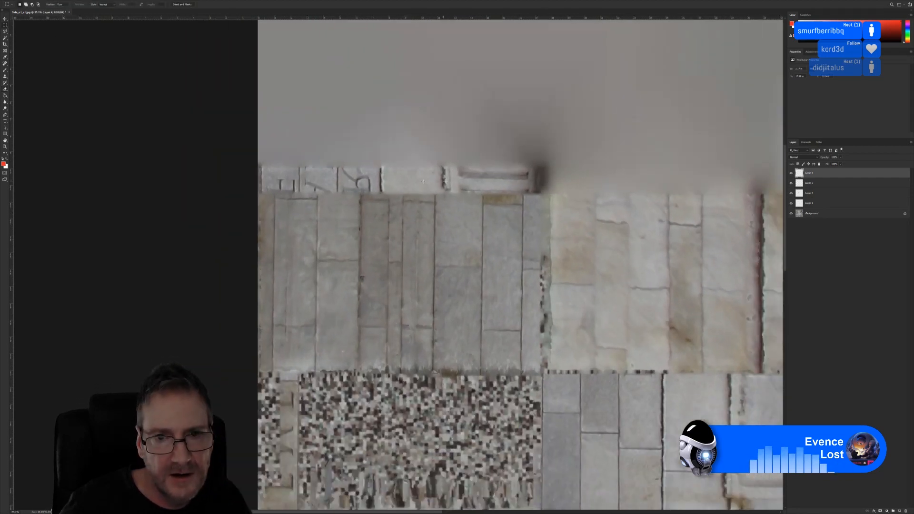
pyautogui.keyDown('alt'); pyautogui.scroll(-4, 422, 181); pyautogui.keyUp('alt')
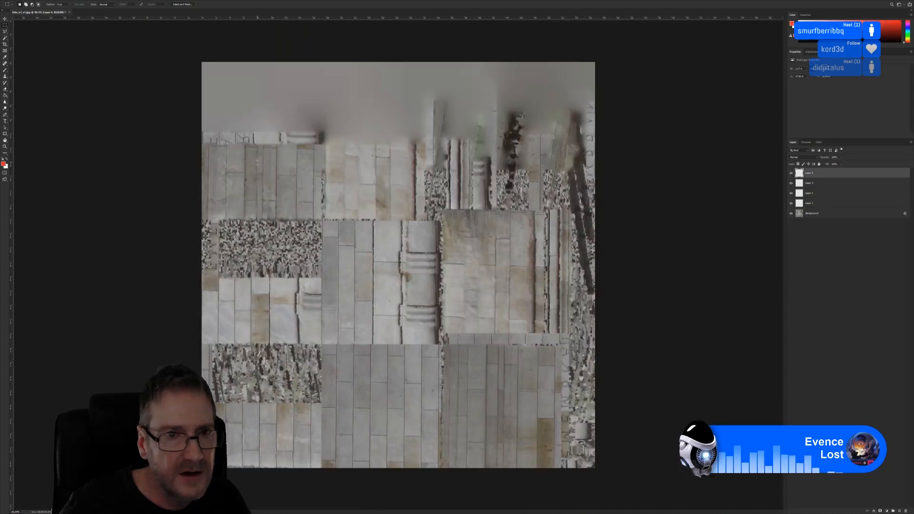
pyautogui.keyDown('alt'); pyautogui.scroll(3, 254, 322); pyautogui.keyUp('alt')
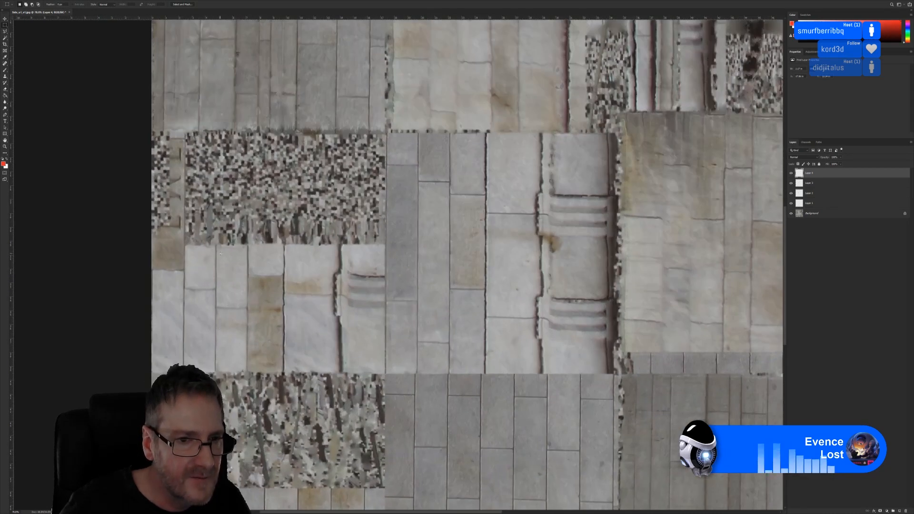
pyautogui.moveTo(217, 249); pyautogui.dragTo(247, 307)
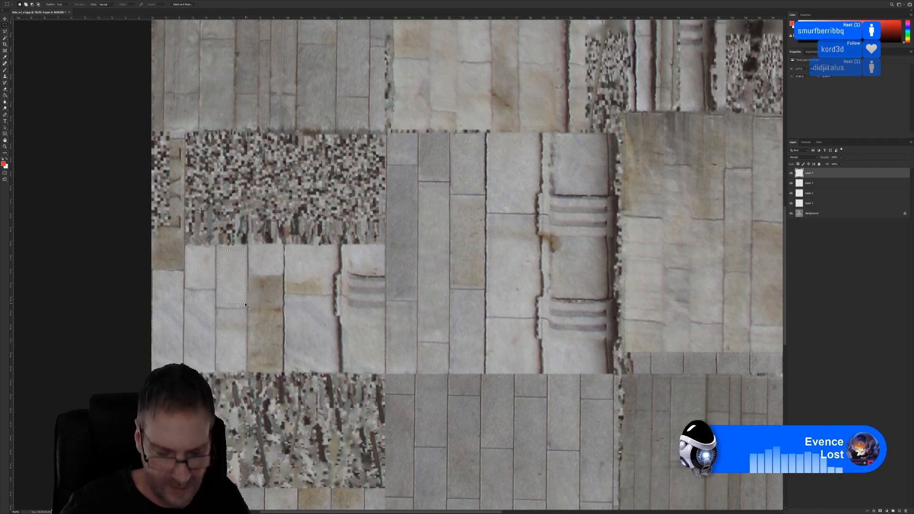
pyautogui.hotkey('ctrl', 'j')
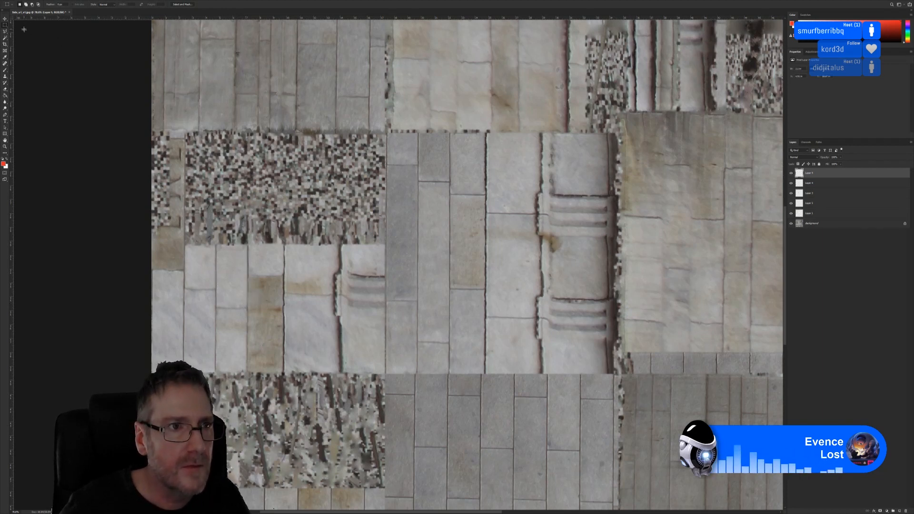
# Move the copied pale block over the carved E in the narrow letter strip near the texture's upper edge
pyautogui.click(5, 19)
pyautogui.moveTo(234, 293); pyautogui.dragTo(234, 70)
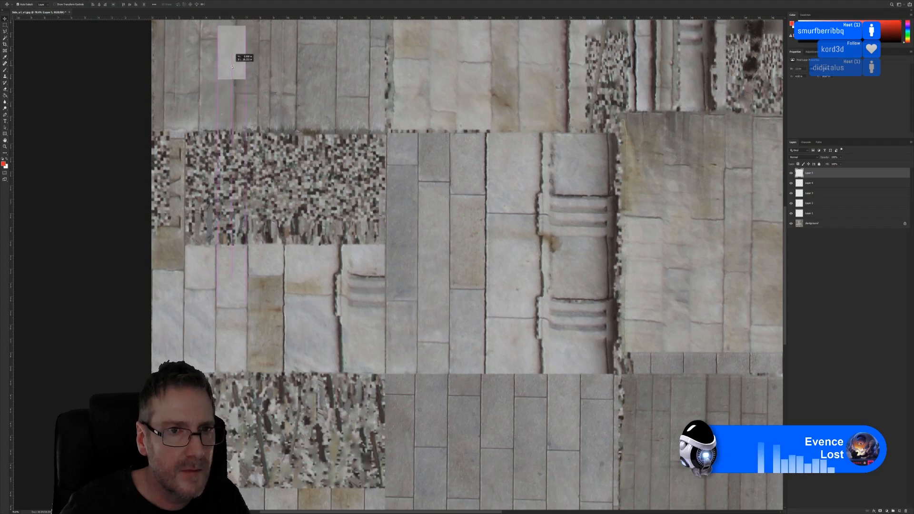
pyautogui.moveTo(786, 228); pyautogui.dragTo(788, 152)
pyautogui.moveTo(210, 339); pyautogui.dragTo(177, 241)
pyautogui.keyDown('alt'); pyautogui.scroll(1, 164, 248); pyautogui.keyUp('alt')
pyautogui.keyDown('alt'); pyautogui.scroll(5, 163, 248); pyautogui.keyUp('alt')
# Widen the E patch slightly on both sides to fill the block between its joints, and adjust its lower edge
pyautogui.hotkey('ctrl', 't')
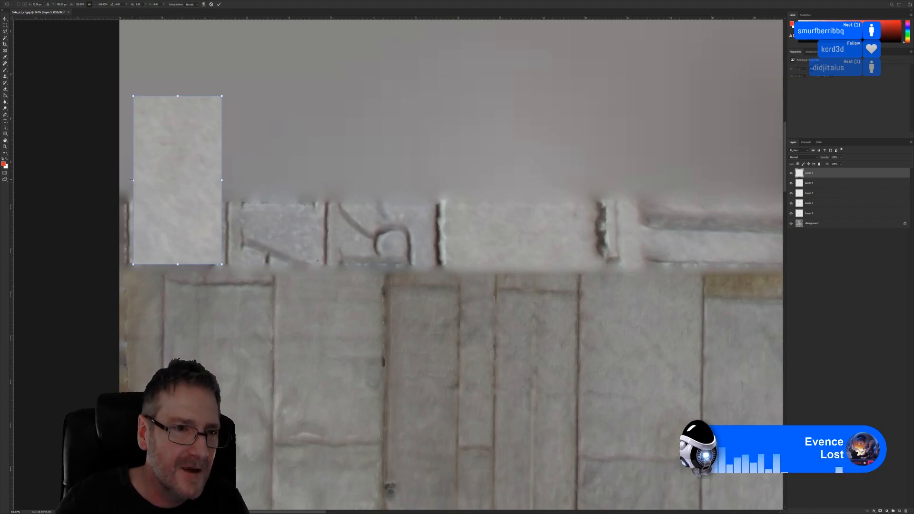
pyautogui.moveTo(132, 180); pyautogui.dragTo(130, 180)
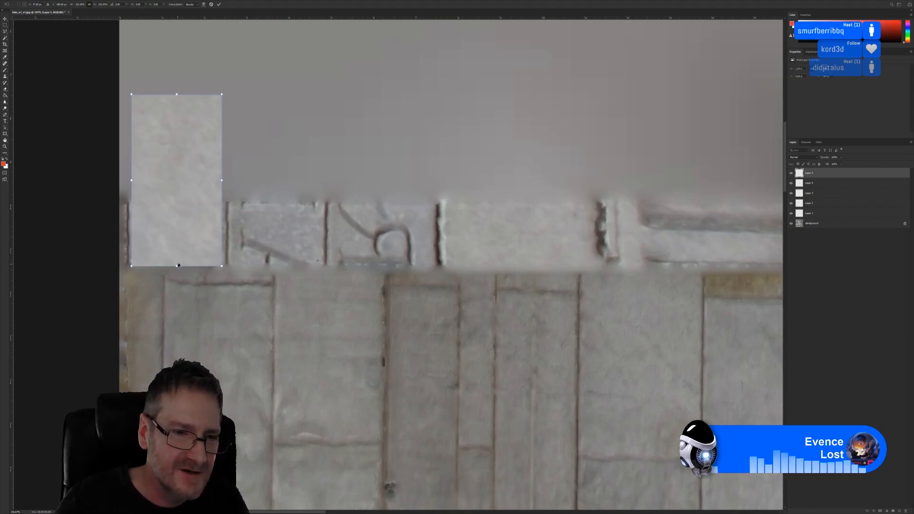
pyautogui.moveTo(176, 267); pyautogui.dragTo(176, 264)
pyautogui.moveTo(221, 181); pyautogui.dragTo(225, 180)
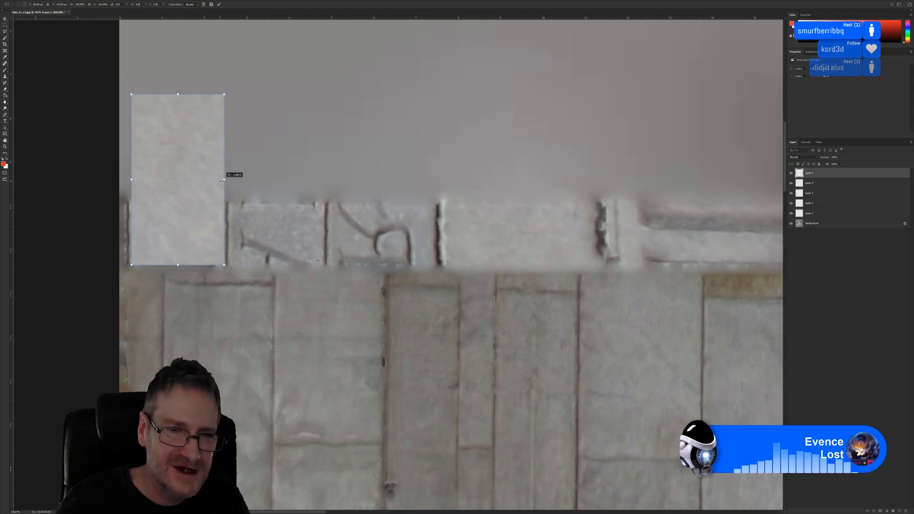
pyautogui.press('Return')
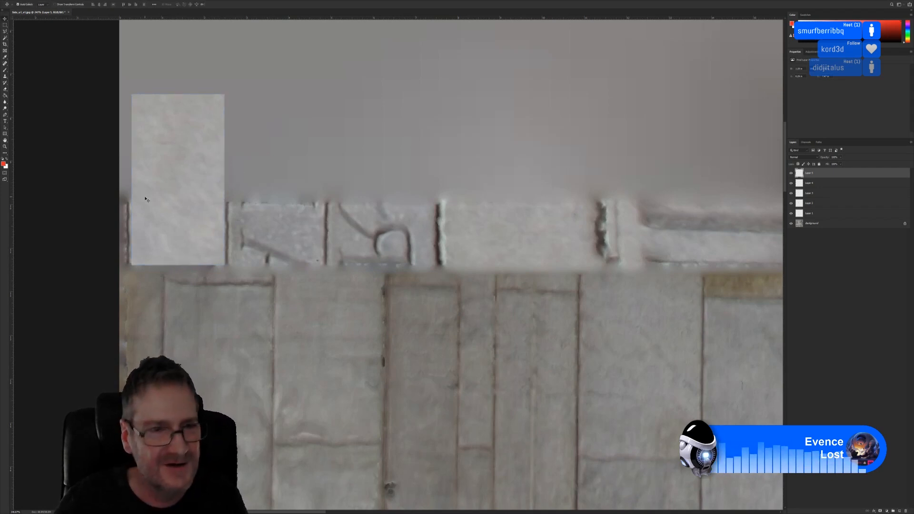
# Select the part of the E patch extending above the letter strip, delete it and clear the selection
pyautogui.click(6, 26)
pyautogui.moveTo(104, 71); pyautogui.dragTo(258, 202)
pyautogui.press('Delete')
pyautogui.hotkey('ctrl', 'd')
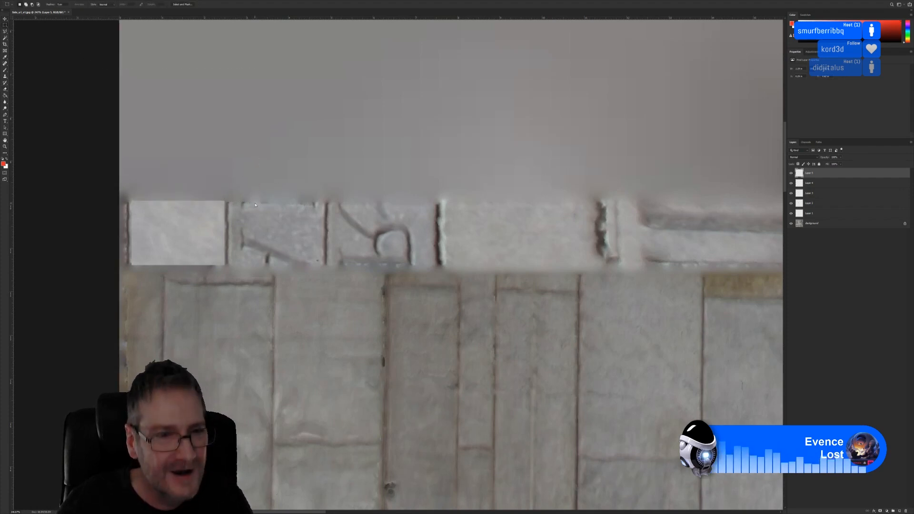
# Erase along the edges of the E patch to blend them, and compare it with the layer hidden and shown
pyautogui.click(6, 89)
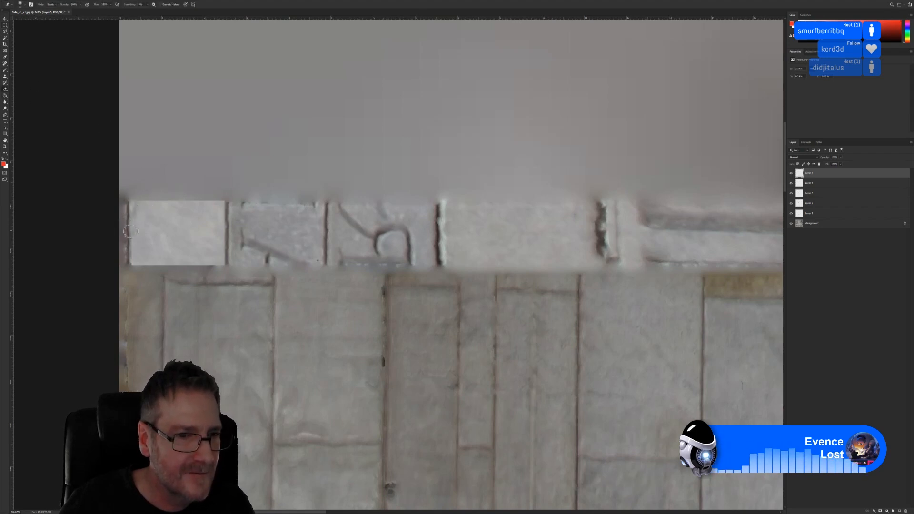
pyautogui.moveTo(125, 269)
pyautogui.mouseDown()
pyautogui.moveTo(229, 265)
pyautogui.moveTo(222, 202)
pyautogui.mouseUp()
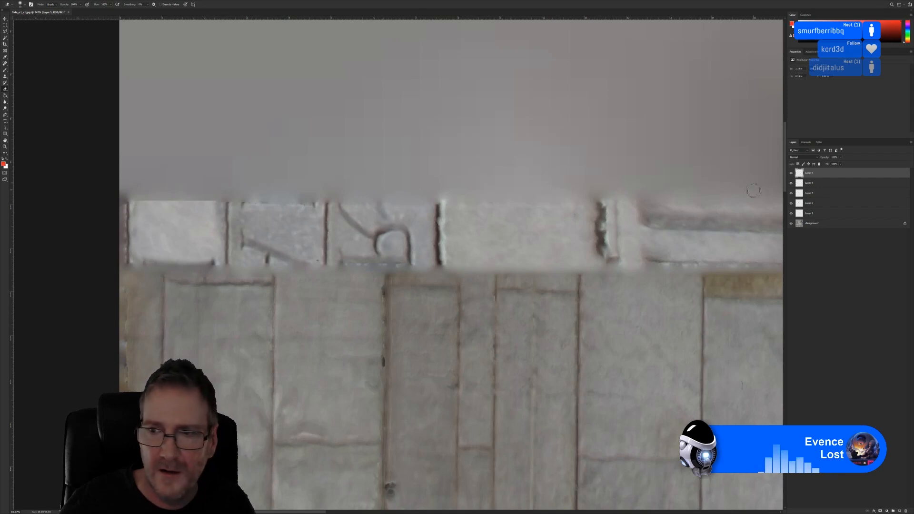
pyautogui.click(791, 174)
pyautogui.click(791, 174)
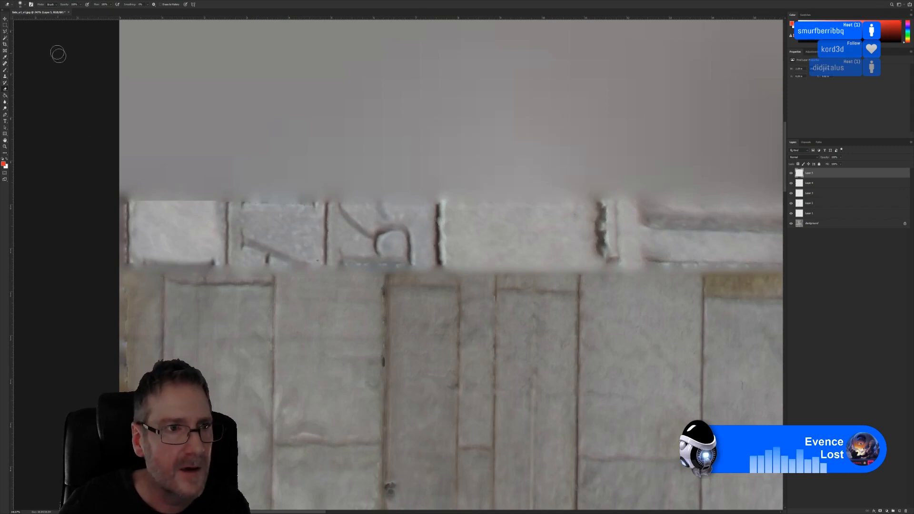
# Stretch the E patch slightly downward to cover the letter traces along the block's lower edge
pyautogui.click(5, 19)
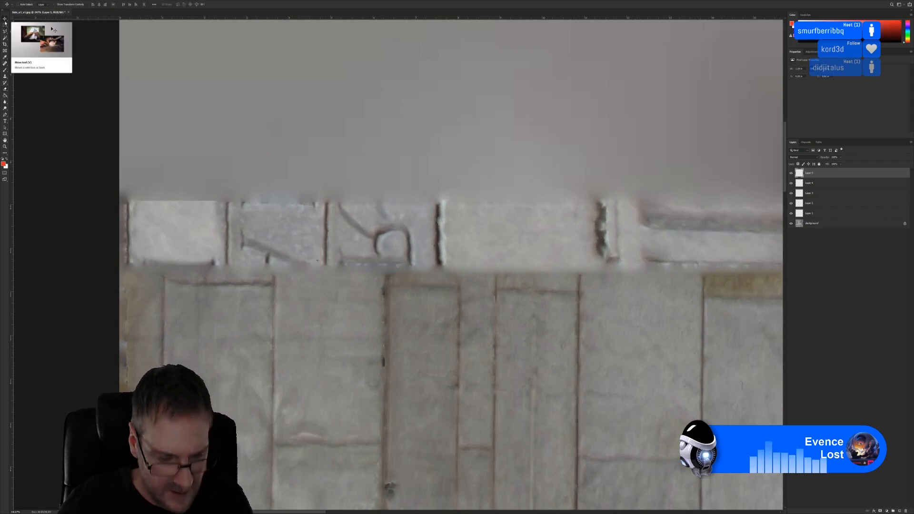
pyautogui.hotkey('ctrl', 't')
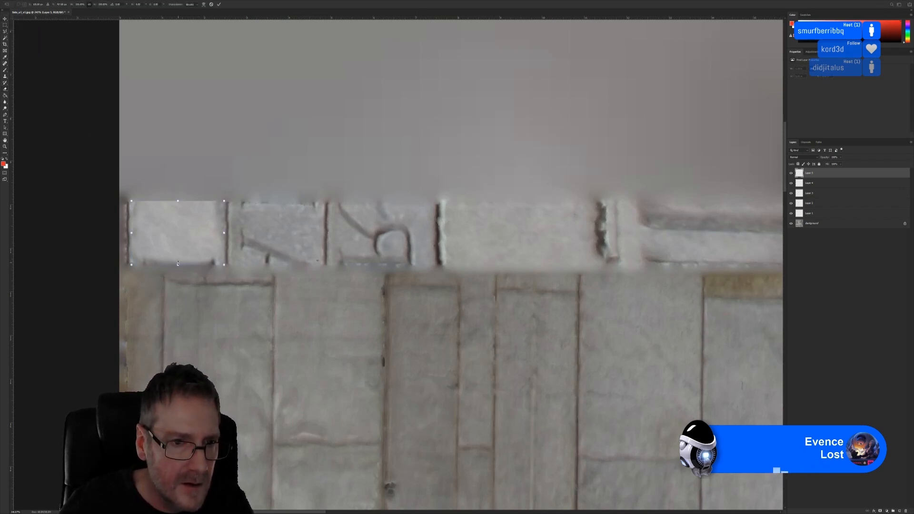
pyautogui.moveTo(177, 264); pyautogui.dragTo(174, 265)
pyautogui.press('Return')
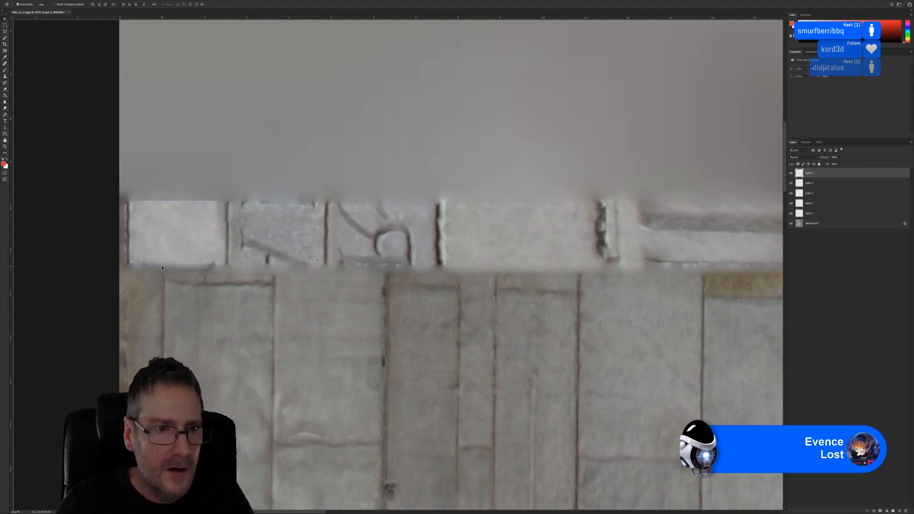
# Darken the E patch's midtones with Levels to match the neighbouring stone blocks
pyautogui.hotkey('ctrl', 'l')
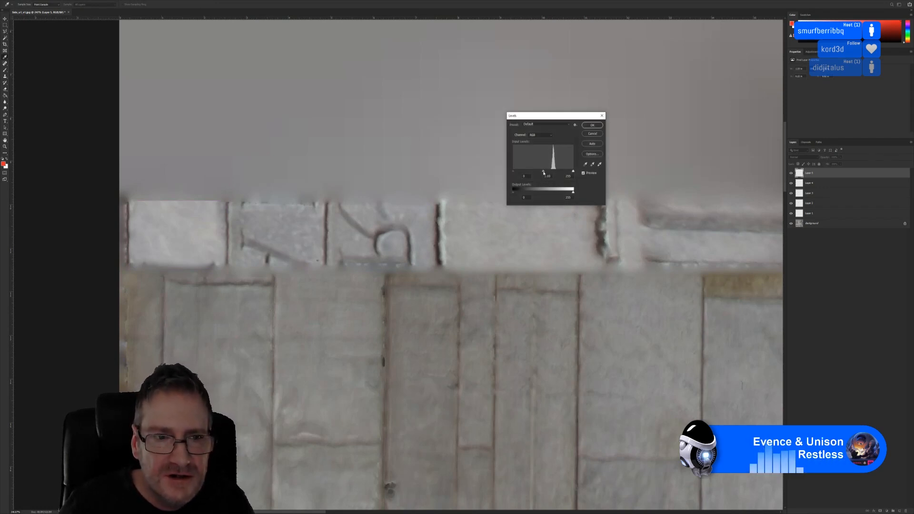
pyautogui.moveTo(544, 171); pyautogui.dragTo(547, 172)
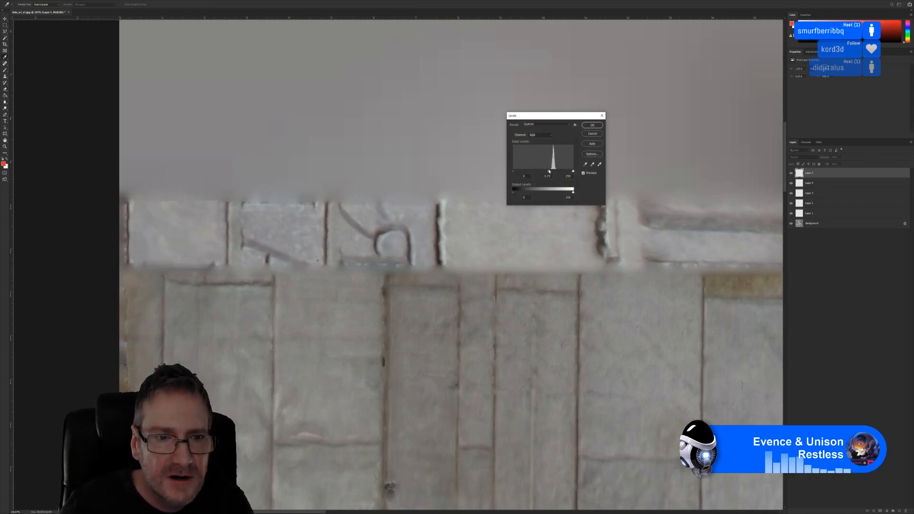
pyautogui.click(593, 125)
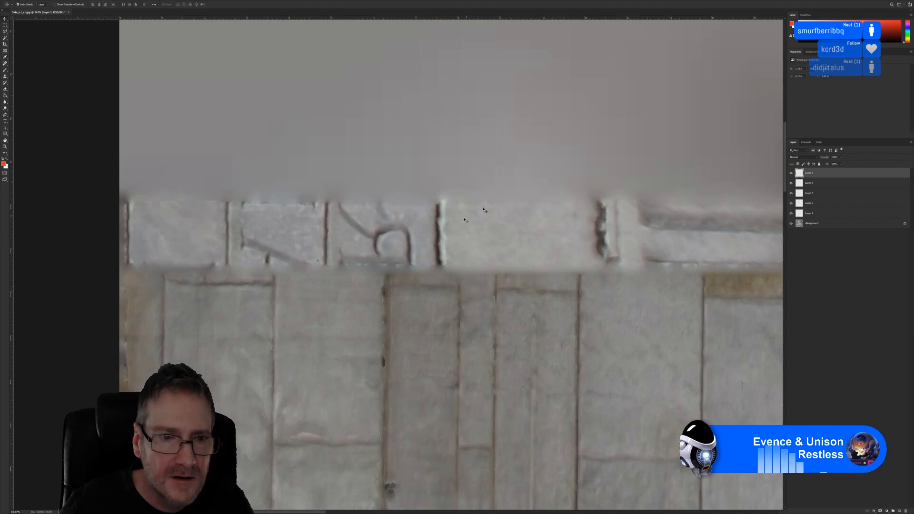
# Copy a plain area of the pale stone block on the texture's left edge, below the brown stone, to a new layer
pyautogui.keyDown('alt'); pyautogui.scroll(-4, 448, 293); pyautogui.keyUp('alt')
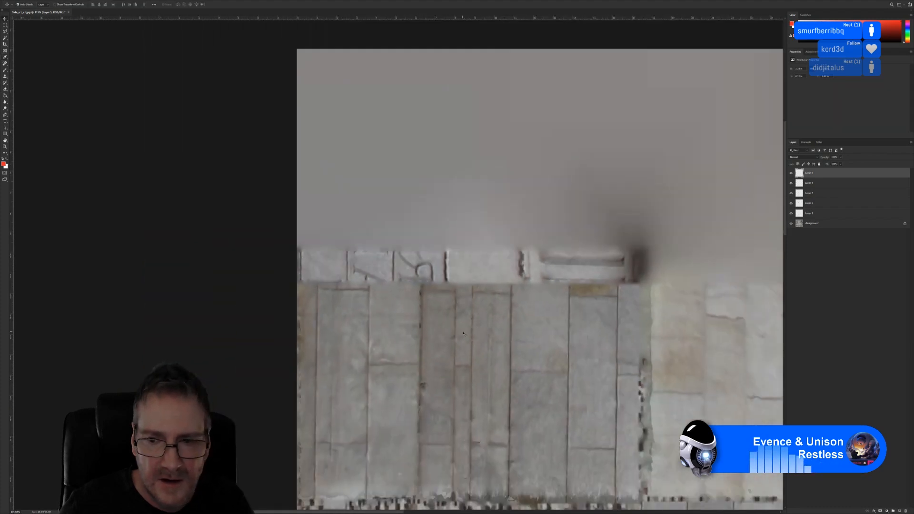
pyautogui.keyDown('alt'); pyautogui.scroll(-4, 463, 334); pyautogui.keyUp('alt')
pyautogui.keyDown('alt'); pyautogui.scroll(3, 246, 439); pyautogui.keyUp('alt')
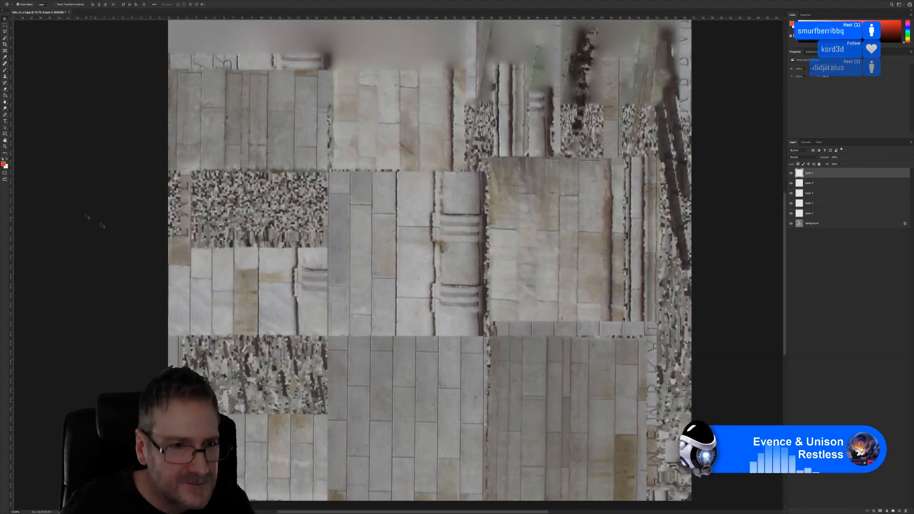
pyautogui.press('m')
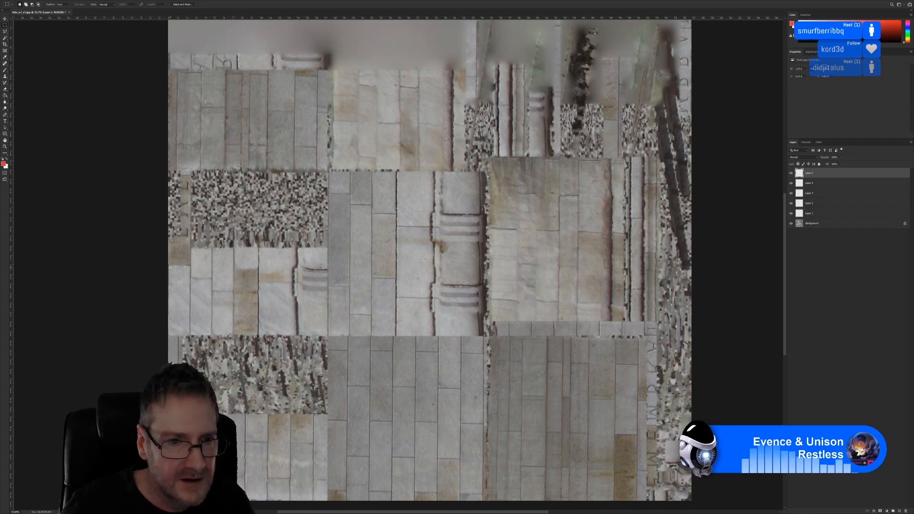
pyautogui.moveTo(170, 268); pyautogui.dragTo(189, 293)
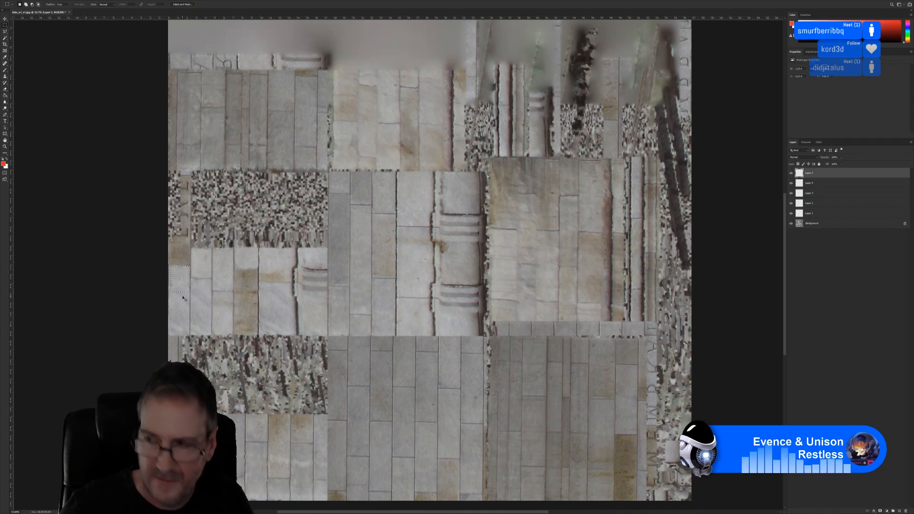
pyautogui.hotkey('ctrl', 'j')
# Move the copied stone patch over the second block of the letter strip and fit it between the block's vertical joints
pyautogui.click(5, 19)
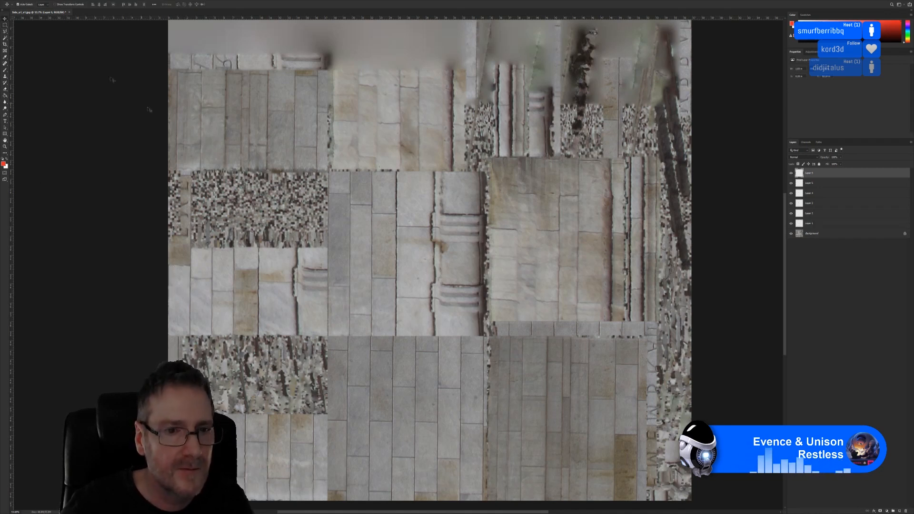
pyautogui.moveTo(178, 291); pyautogui.dragTo(265, 62)
pyautogui.keyDown('alt'); pyautogui.scroll(2, 194, 51); pyautogui.keyUp('alt')
pyautogui.keyDown('alt'); pyautogui.scroll(5, 193, 51); pyautogui.keyUp('alt')
pyautogui.hotkey('ctrl', 't')
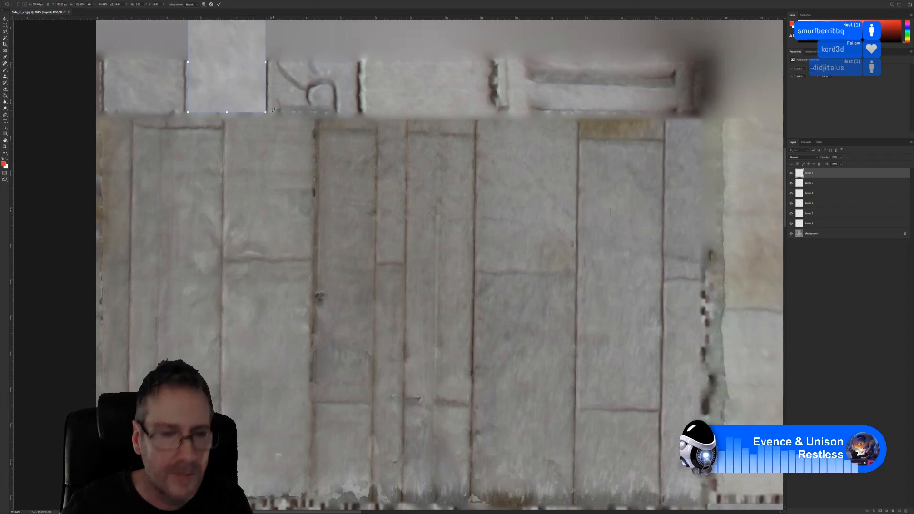
pyautogui.press('Return')
# Select the part of the second block's patch extending above the letter strip, delete it and clear the selection
pyautogui.keyDown('alt'); pyautogui.scroll(-2, 257, 114); pyautogui.keyUp('alt')
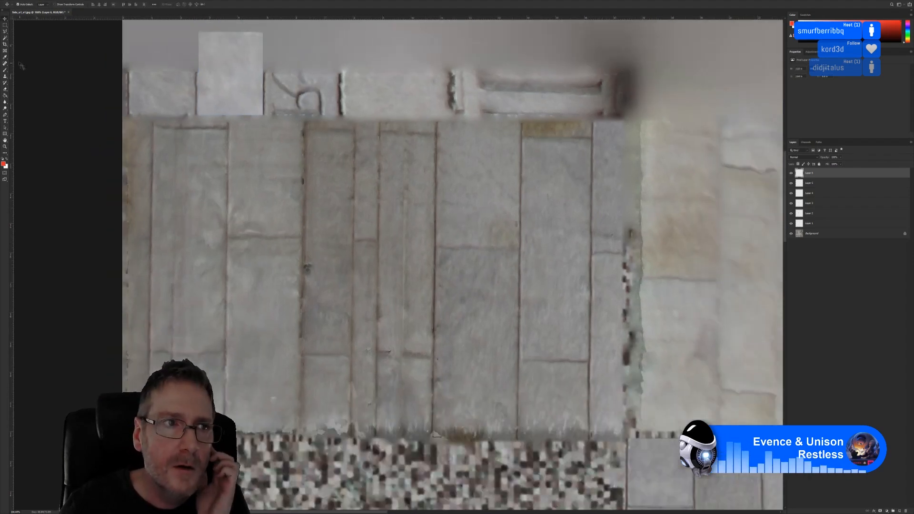
pyautogui.press('m')
pyautogui.moveTo(180, 22); pyautogui.dragTo(295, 70)
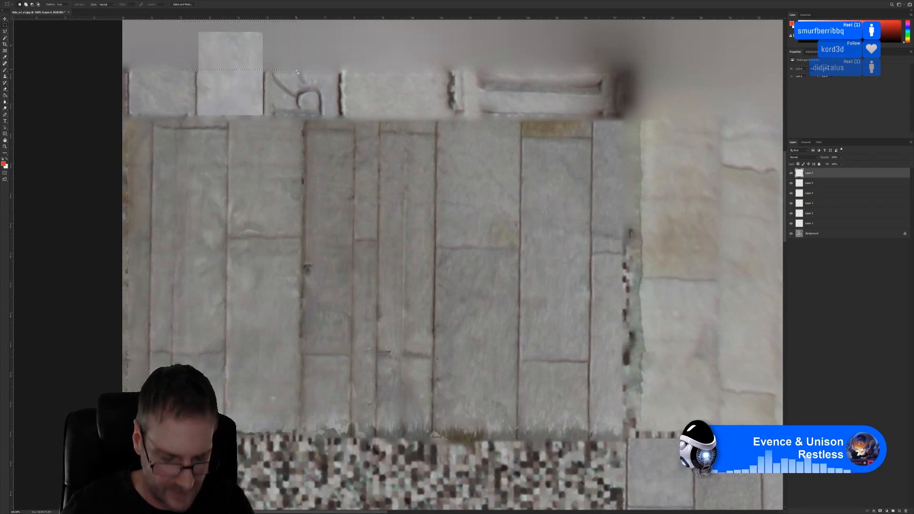
pyautogui.press('Delete')
pyautogui.hotkey('ctrl', 'd')
# Erase along the top, side and bottom edges of the second block's patch with a smaller eraser to blend it into the joints
pyautogui.keyDown('alt'); pyautogui.scroll(4, 206, 71); pyautogui.keyUp('alt')
pyautogui.keyDown('alt'); pyautogui.scroll(3, 206, 66); pyautogui.keyUp('alt')
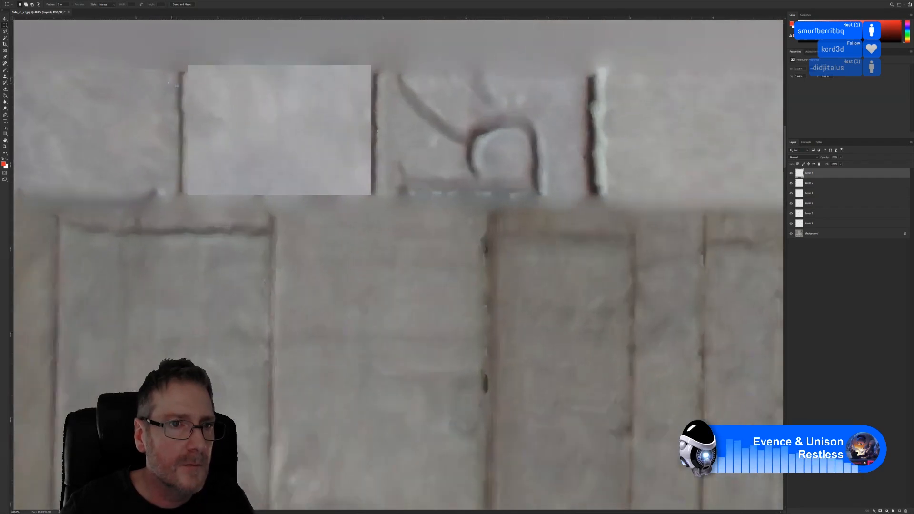
pyautogui.click(5, 89)
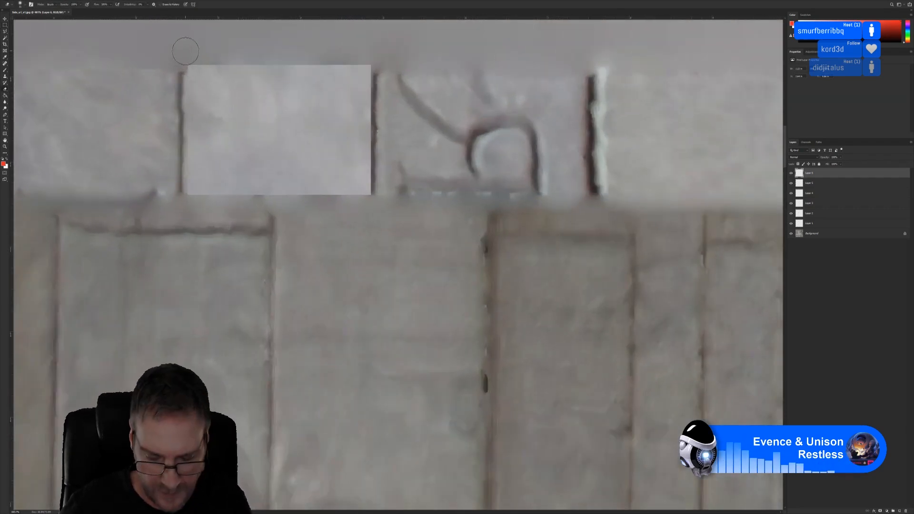
pyautogui.press('[')
pyautogui.press('[')
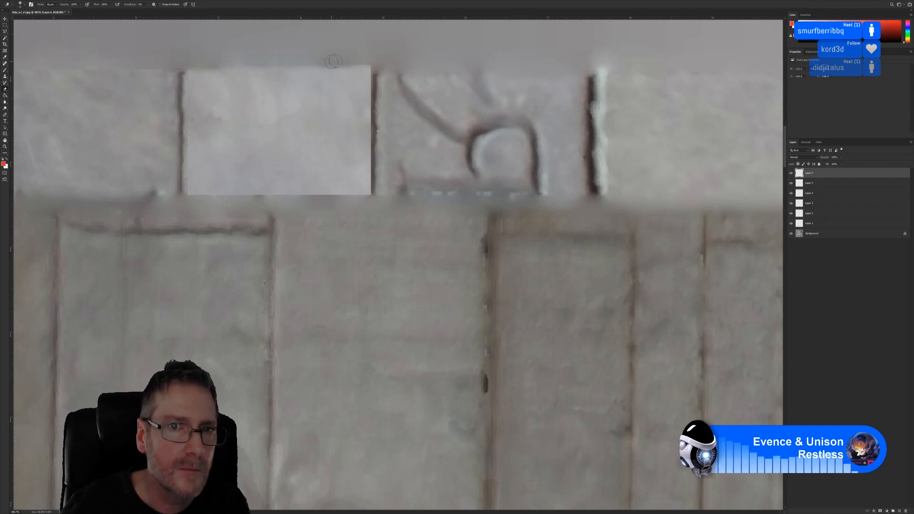
pyautogui.moveTo(296, 59)
pyautogui.mouseDown()
pyautogui.moveTo(355, 62)
pyautogui.moveTo(375, 98)
pyautogui.moveTo(375, 195)
pyautogui.mouseUp()
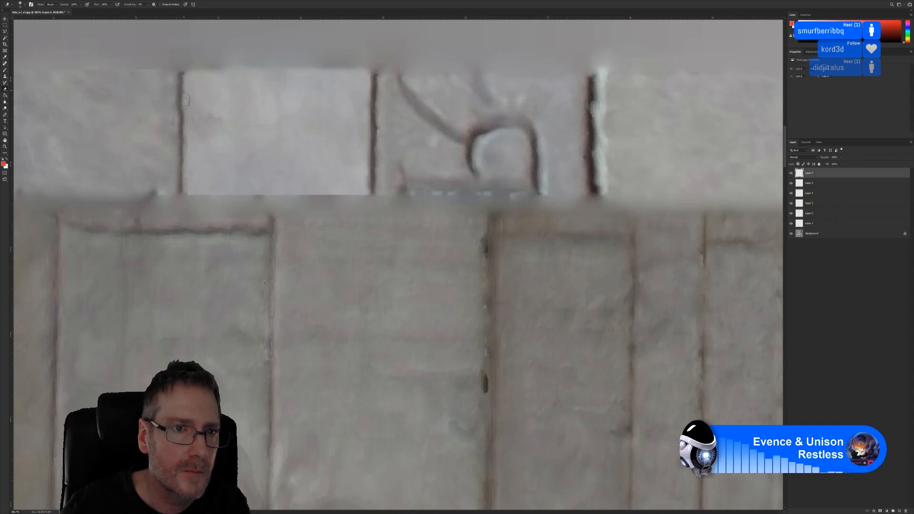
pyautogui.moveTo(183, 133); pyautogui.dragTo(180, 176)
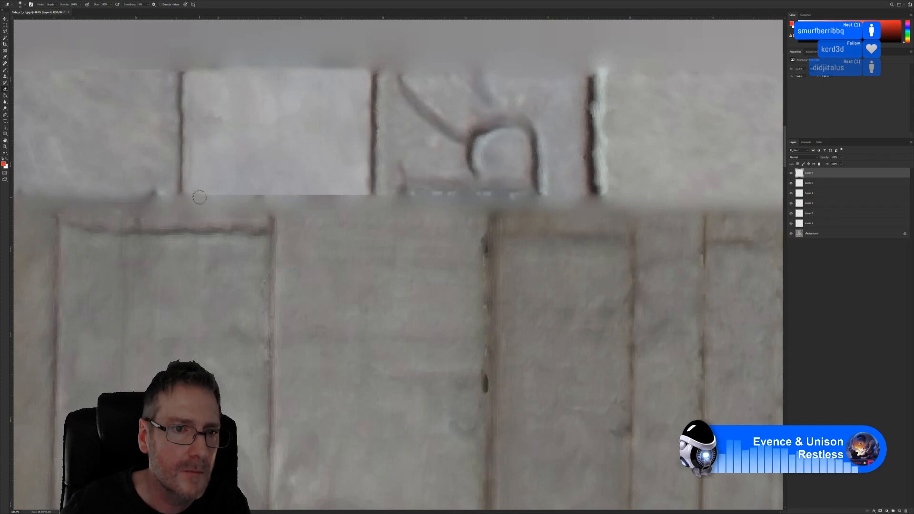
pyautogui.moveTo(199, 197); pyautogui.dragTo(362, 200)
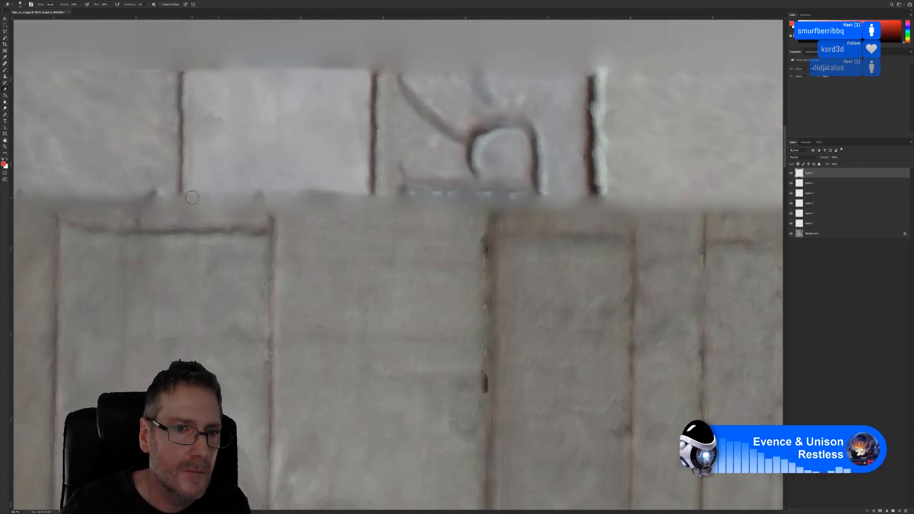
# Darken the second block's patch midtones with Levels to match the neighbouring stone blocks
pyautogui.keyDown('alt'); pyautogui.scroll(-2, 310, 159); pyautogui.keyUp('alt')
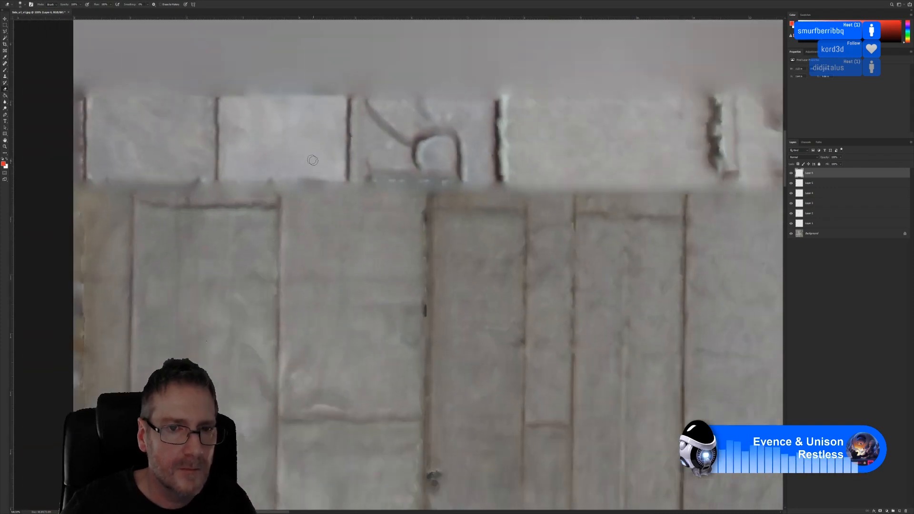
pyautogui.keyDown('alt'); pyautogui.scroll(-3, 313, 160); pyautogui.keyUp('alt')
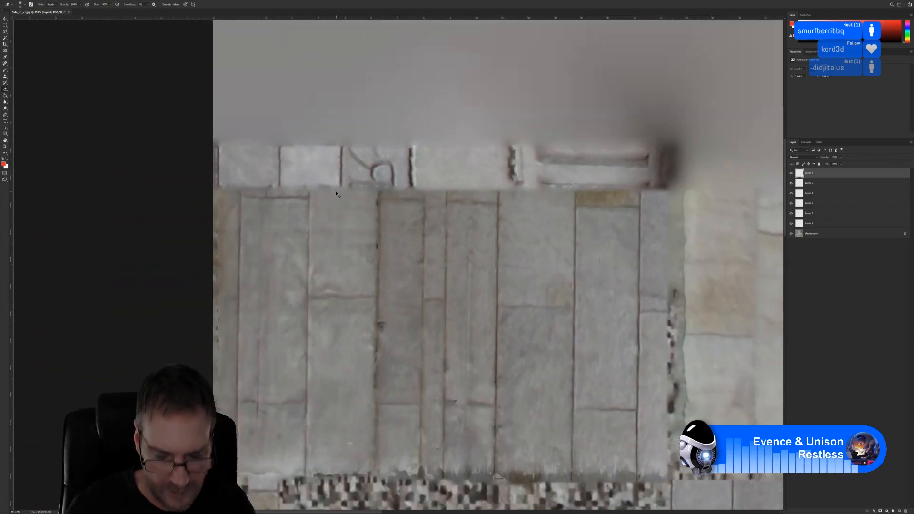
pyautogui.hotkey('ctrl', 'l')
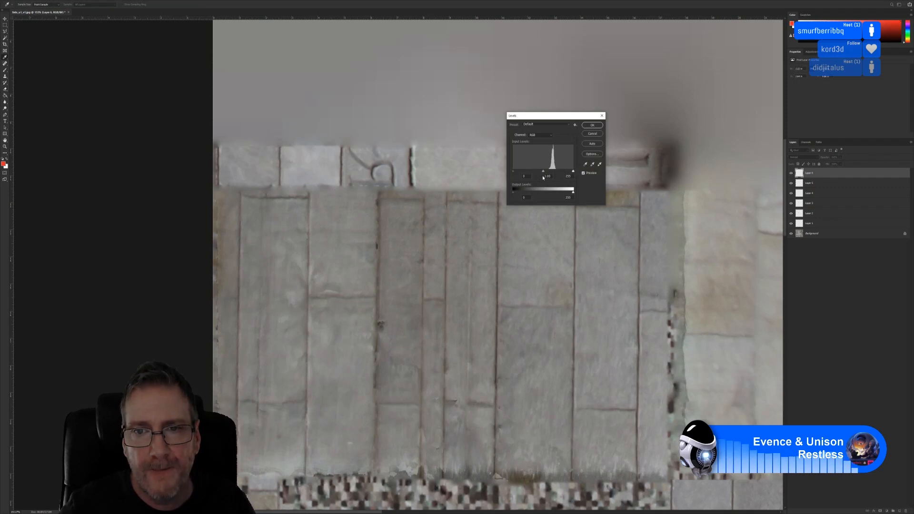
pyautogui.moveTo(545, 174); pyautogui.dragTo(546, 174)
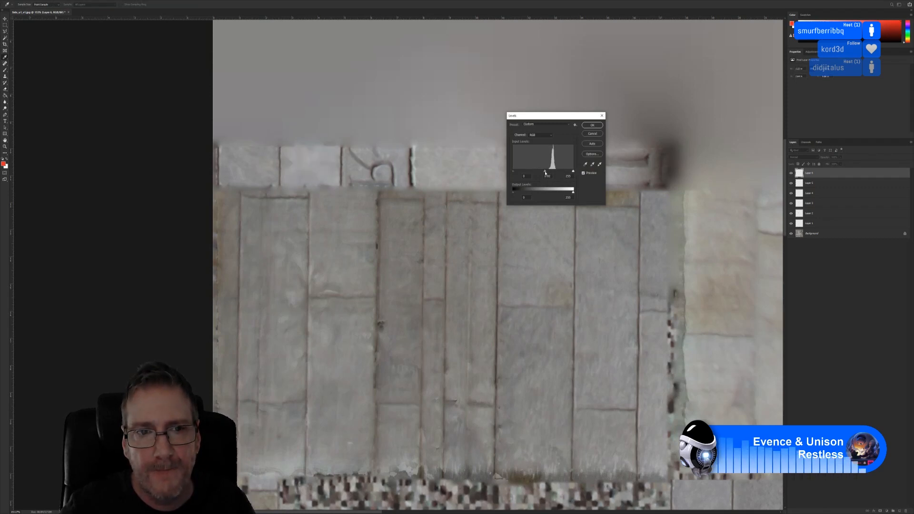
pyautogui.click(592, 125)
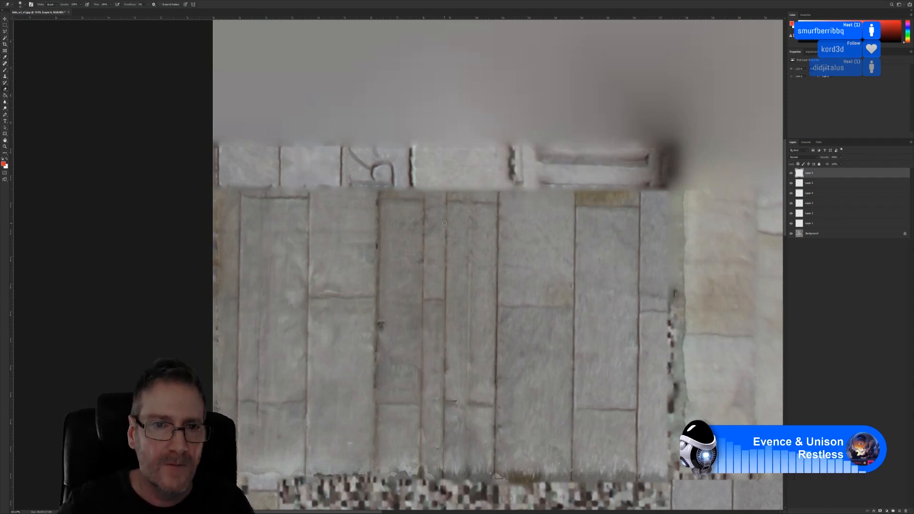
# Copy the tall plain white stone area beside the moulded column in the lower-left wall section to a new layer
pyautogui.keyDown('alt'); pyautogui.scroll(-4, 423, 323); pyautogui.keyUp('alt')
pyautogui.keyDown('alt'); pyautogui.scroll(-2, 365, 272); pyautogui.keyUp('alt')
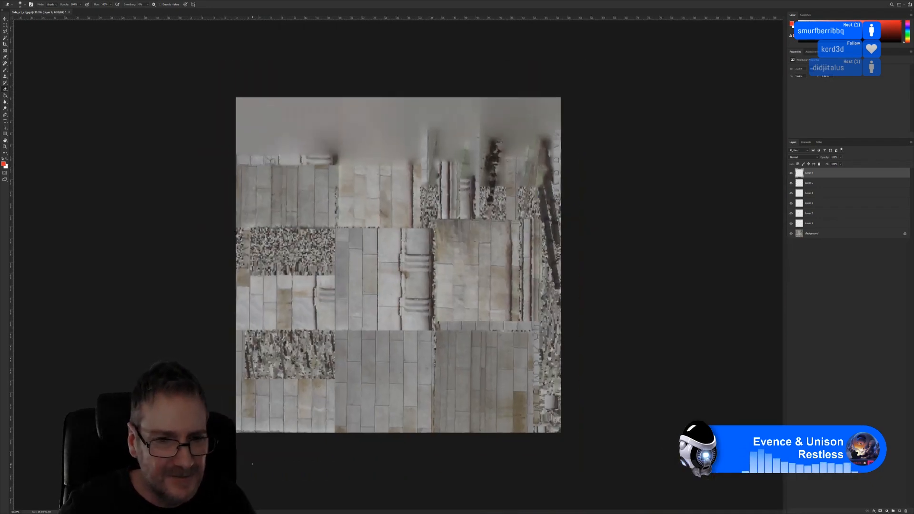
pyautogui.keyDown('alt'); pyautogui.scroll(1, 365, 272); pyautogui.keyUp('alt')
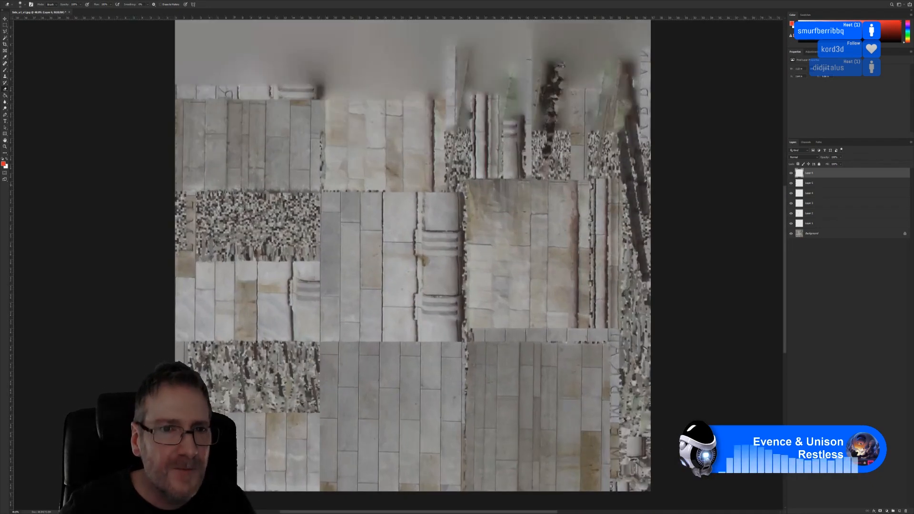
pyautogui.click(5, 25)
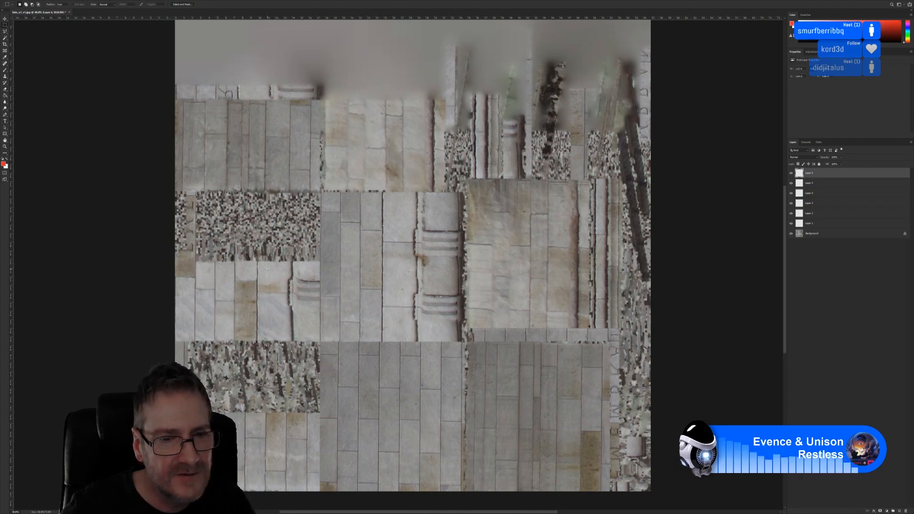
pyautogui.moveTo(259, 264); pyautogui.dragTo(285, 330)
pyautogui.hotkey('ctrl', 'j')
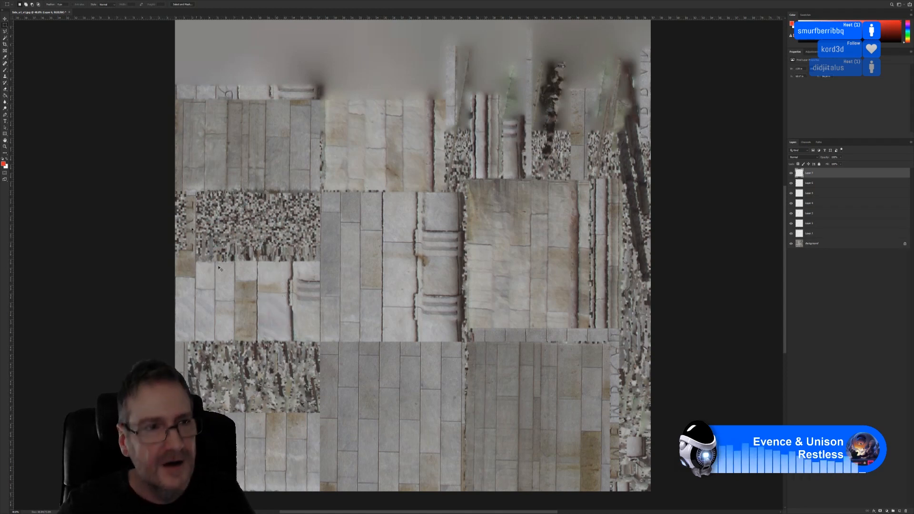
# Move the new stone patch over the remaining curved letter in the third block and narrow it to fit between the joints
pyautogui.press('v')
pyautogui.moveTo(252, 291); pyautogui.dragTo(206, 56)
pyautogui.keyDown('alt'); pyautogui.scroll(2, 222, 82); pyautogui.keyUp('alt')
pyautogui.keyDown('alt'); pyautogui.scroll(1, 222, 82); pyautogui.keyUp('alt')
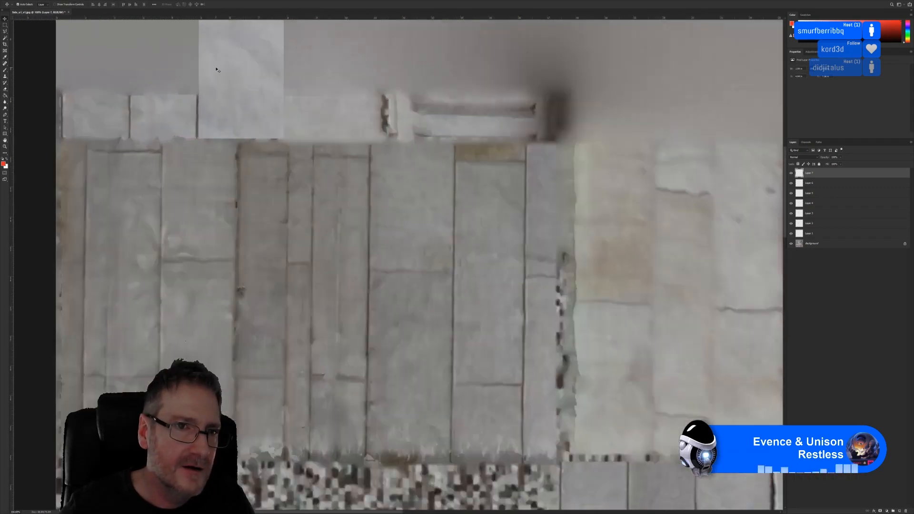
pyautogui.hotkey('ctrl', 't')
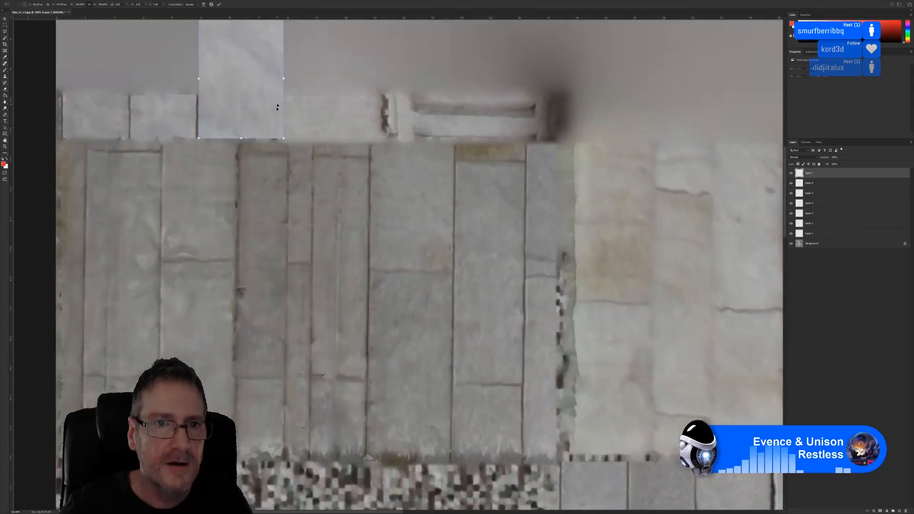
pyautogui.moveTo(285, 78)
pyautogui.mouseDown()
pyautogui.moveTo(266, 78)
pyautogui.moveTo(277, 78)
pyautogui.mouseUp()
pyautogui.keyDown('alt'); pyautogui.scroll(-2, 305, 96); pyautogui.keyUp('alt')
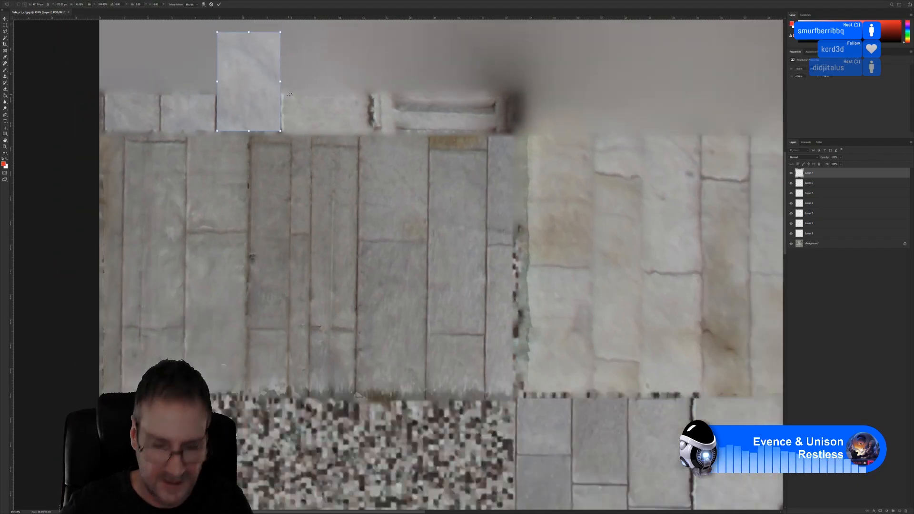
pyautogui.press('Return')
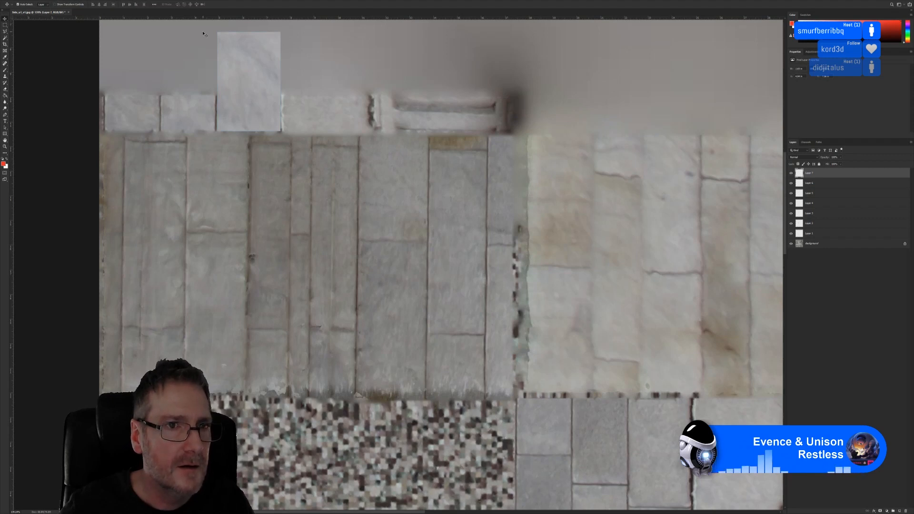
pyautogui.moveTo(204, 29); pyautogui.dragTo(316, 95)
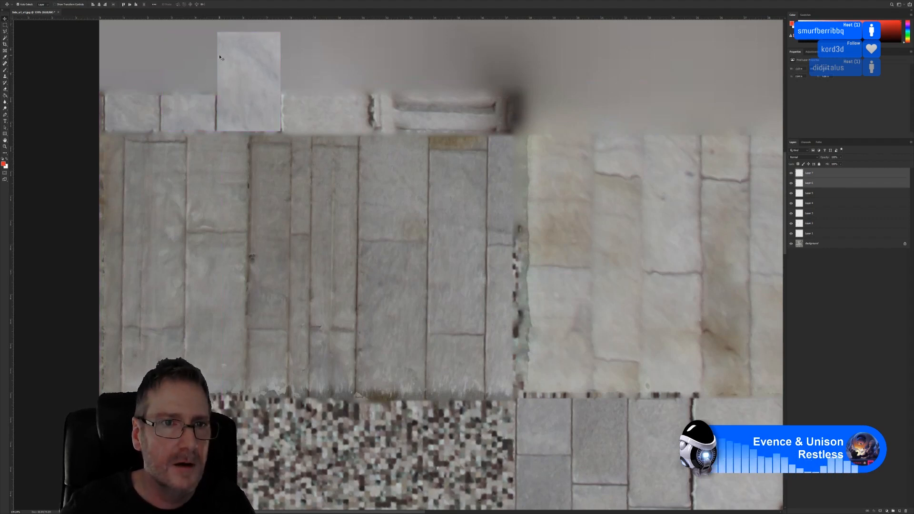
pyautogui.click(807, 173)
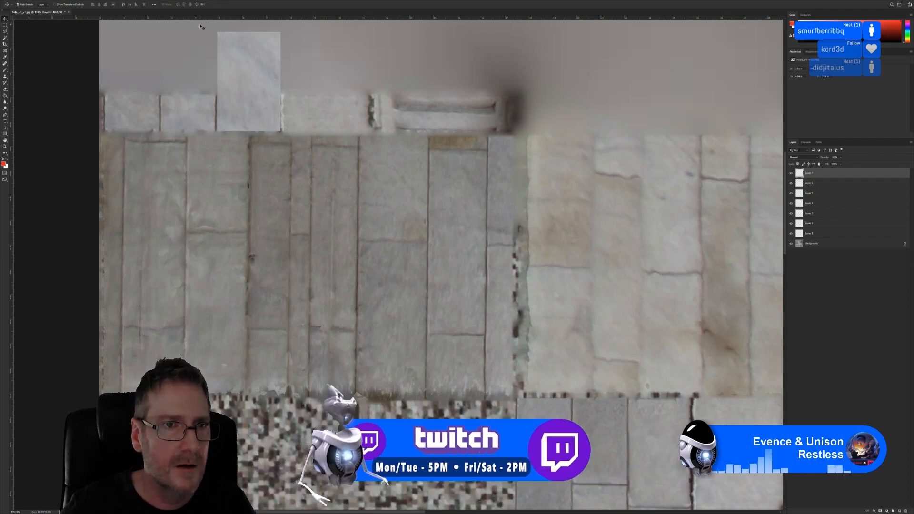
pyautogui.click(184, 32)
# Select the part of the third block's patch above the letter strip, delete it from Layer 7 and clear the selection
pyautogui.click(4, 26)
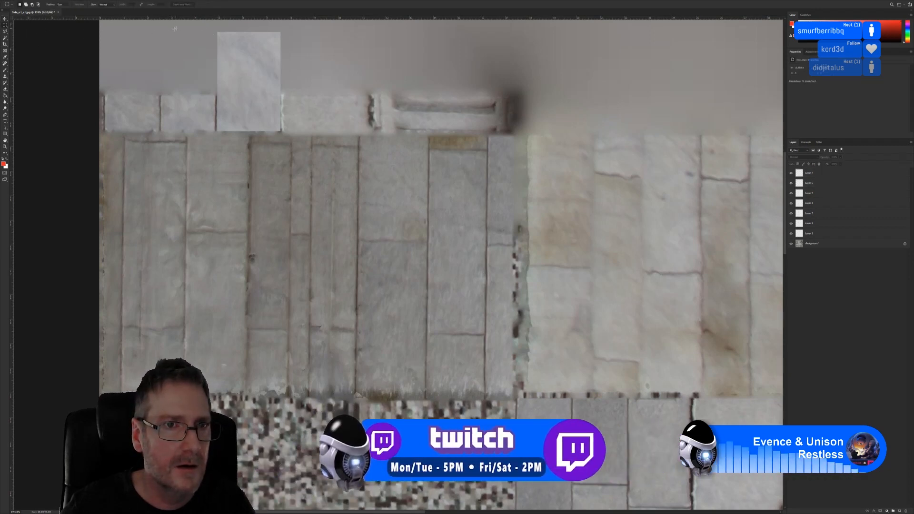
pyautogui.moveTo(192, 30); pyautogui.dragTo(342, 94)
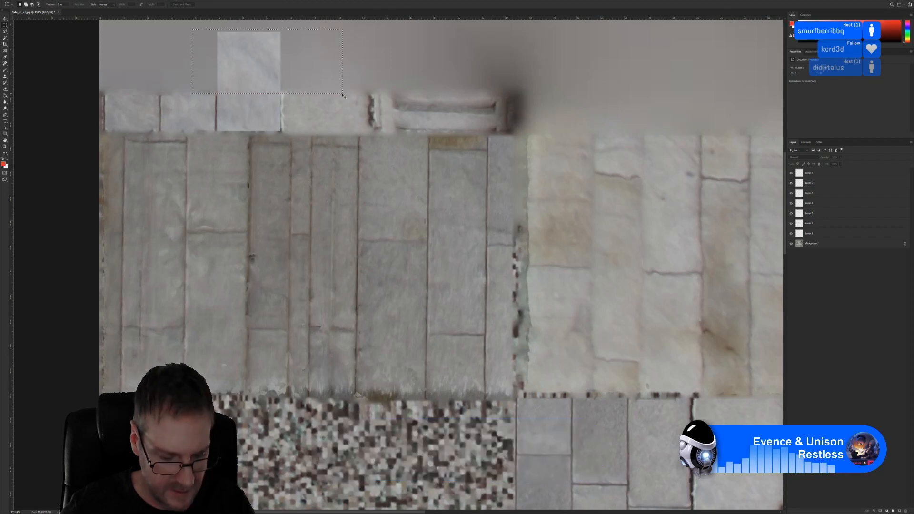
pyautogui.click(821, 175)
pyautogui.press('Delete')
pyautogui.hotkey('ctrl', 'd')
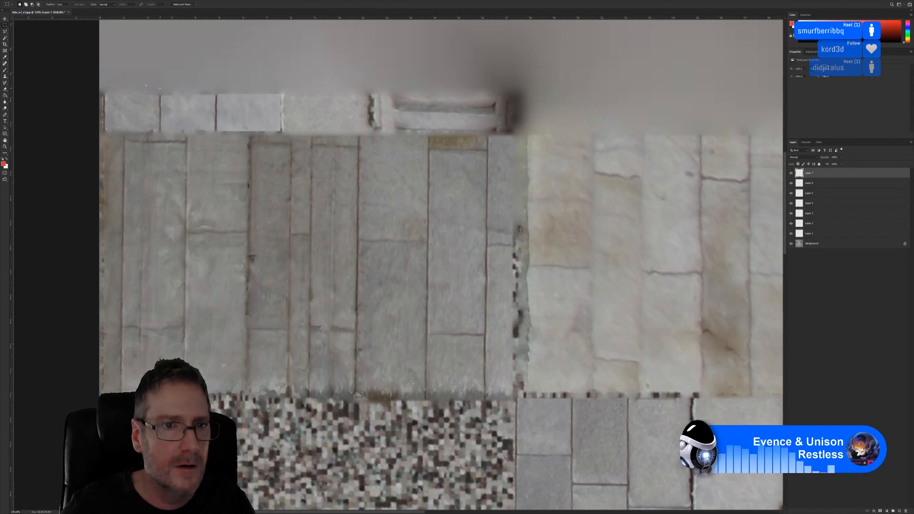
# Erase the hard right and bottom edges of the third block's patch so they blend into the surrounding stone joints
pyautogui.keyDown('alt'); pyautogui.scroll(11, 234, 105); pyautogui.keyUp('alt')
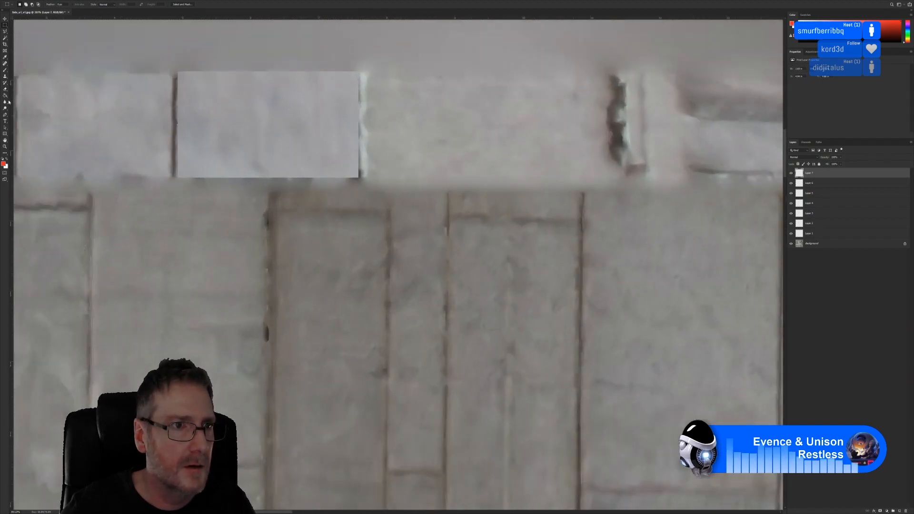
pyautogui.click(5, 89)
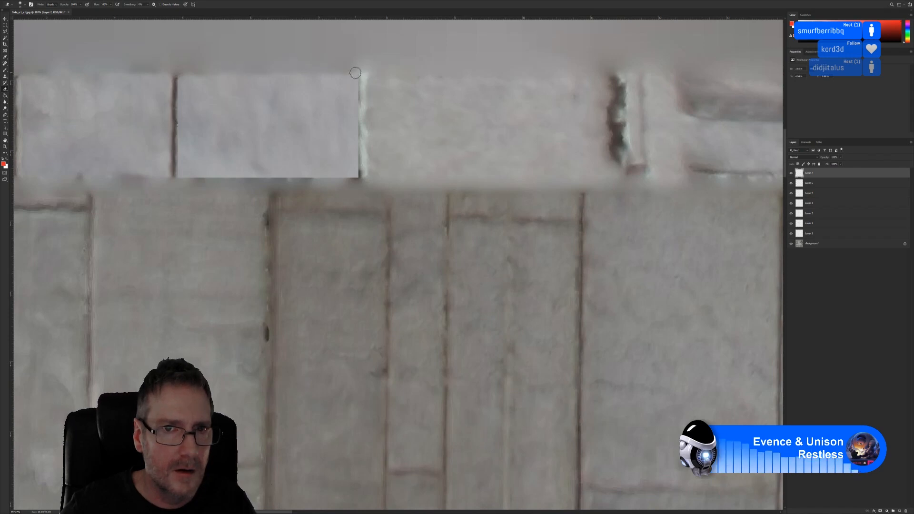
pyautogui.moveTo(356, 74)
pyautogui.mouseDown()
pyautogui.moveTo(365, 161)
pyautogui.moveTo(348, 185)
pyautogui.mouseUp()
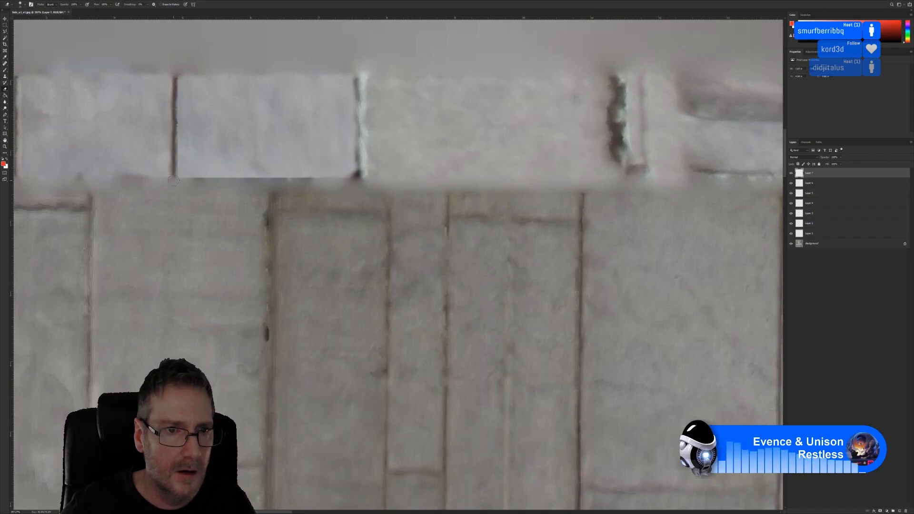
pyautogui.moveTo(189, 184); pyautogui.dragTo(307, 181)
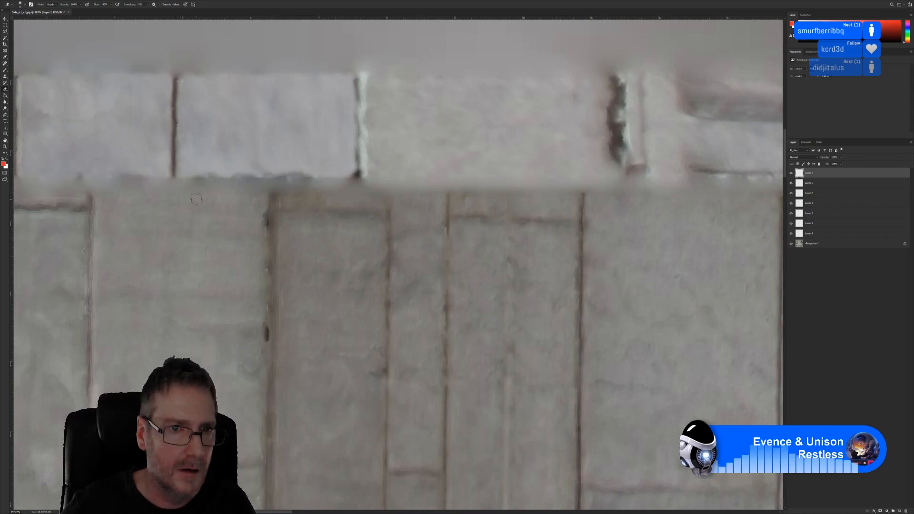
# Darken the third block's patch midtones with Levels to match the neighbouring stone blocks
pyautogui.keyDown('alt'); pyautogui.scroll(-2, 323, 252); pyautogui.keyUp('alt')
pyautogui.hotkey('ctrl', 'l')
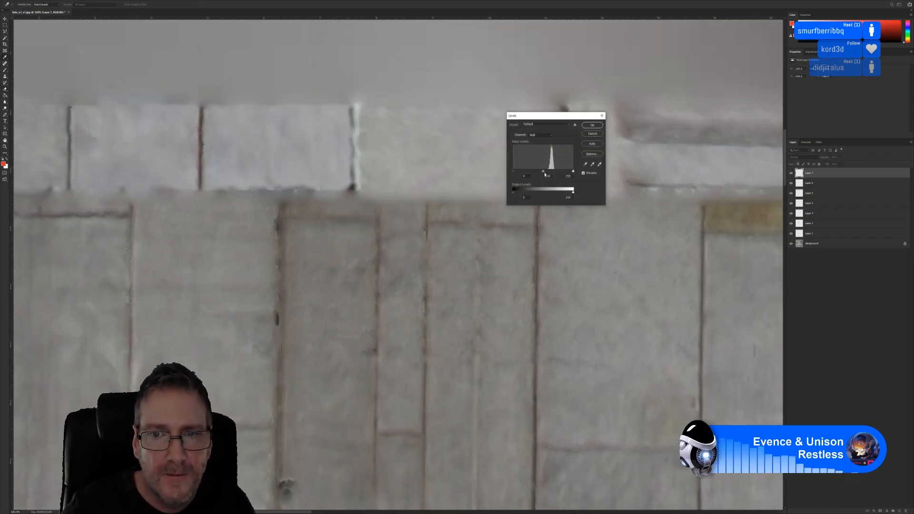
pyautogui.moveTo(543, 172); pyautogui.dragTo(547, 173)
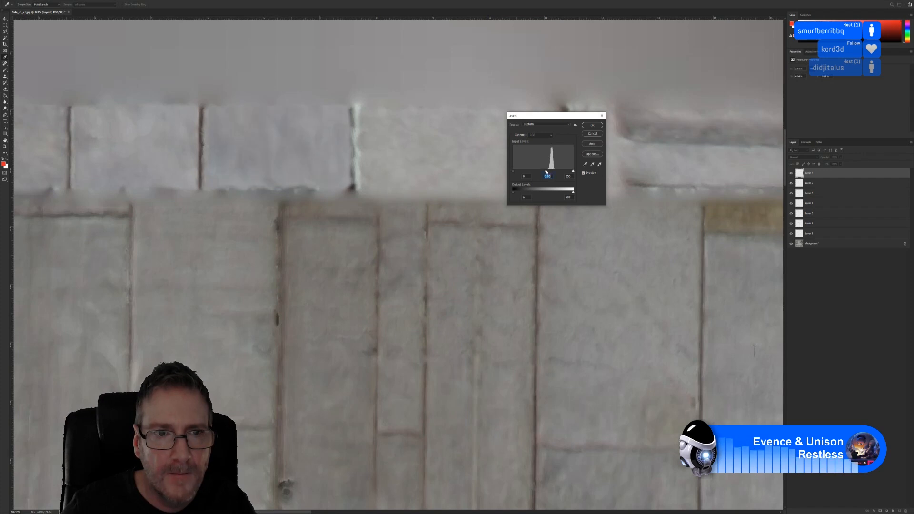
pyautogui.click(587, 126)
# Flatten all patch layers into the Background layer
pyautogui.keyDown('alt'); pyautogui.scroll(-12, 409, 217); pyautogui.keyUp('alt')
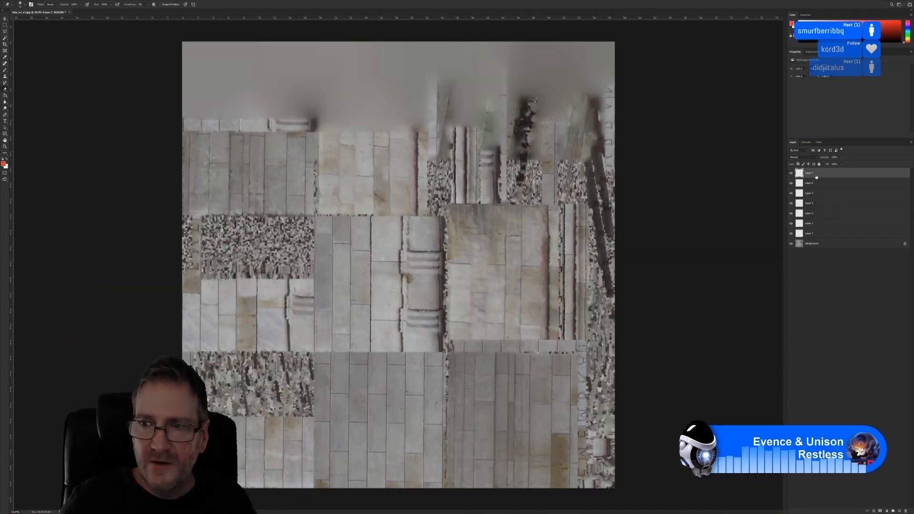
pyautogui.rightClick(817, 177)
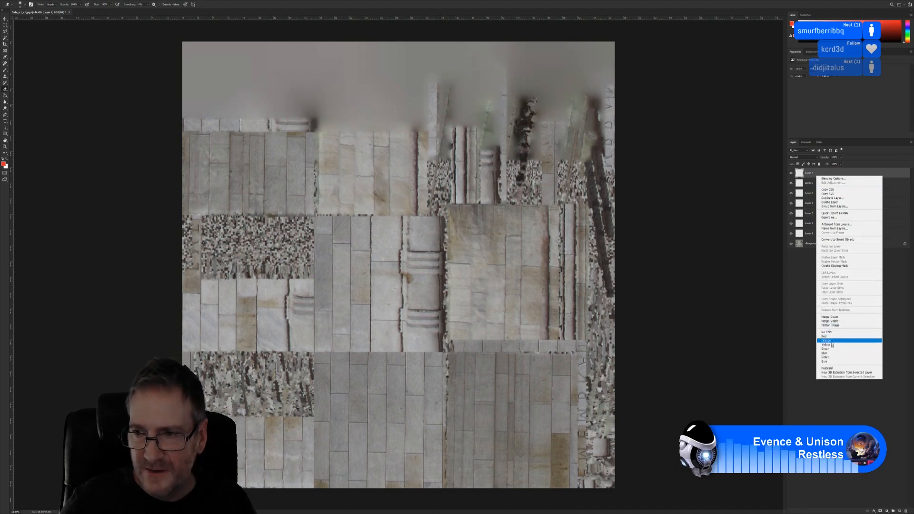
pyautogui.click(831, 325)
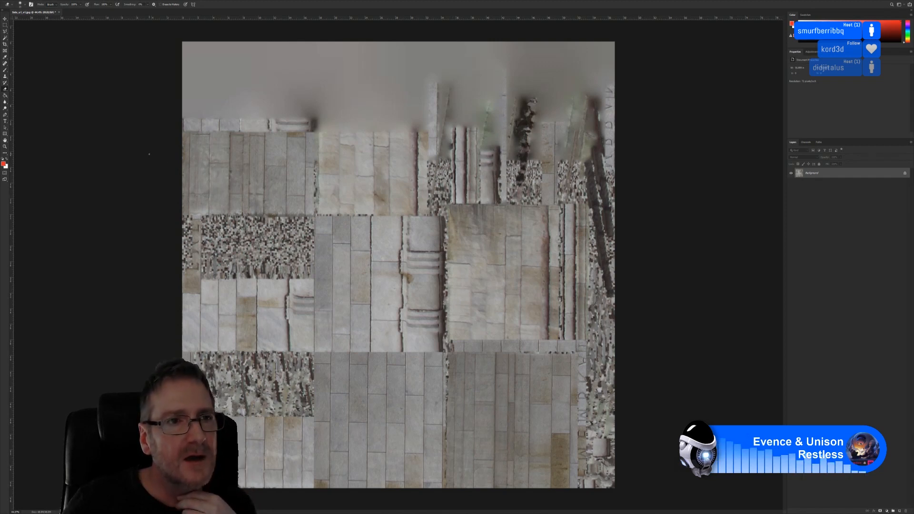
# Save the cleaned texture as a new JPEG named Side_REV1.jpg in the Statue Model folder at maximum quality
pyautogui.click(13, 2)
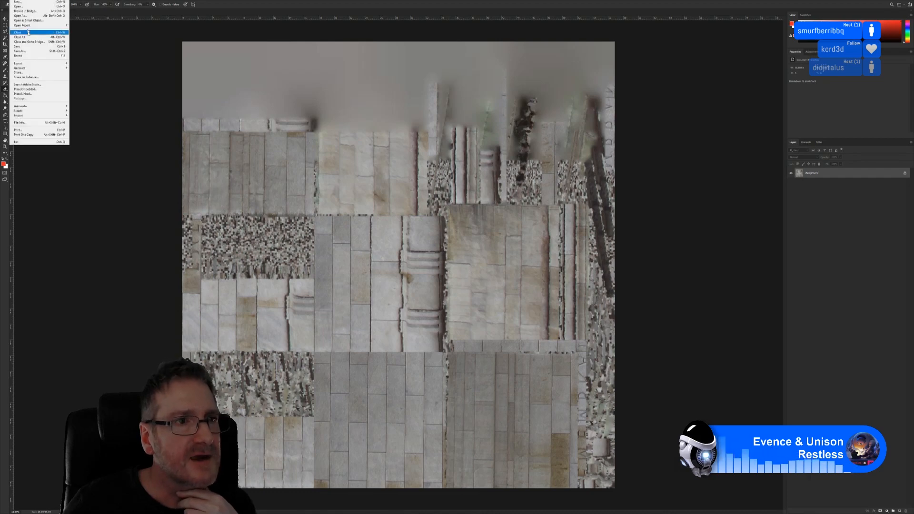
pyautogui.click(28, 51)
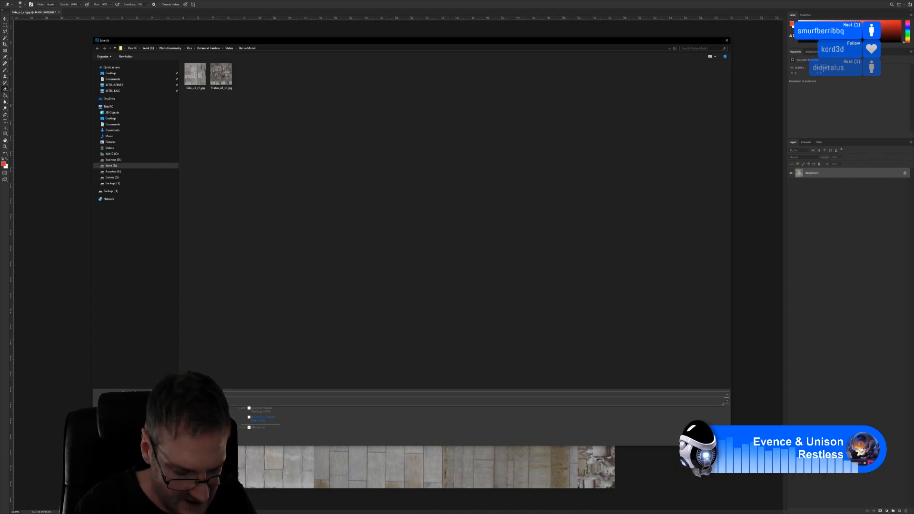
pyautogui.press('Return')
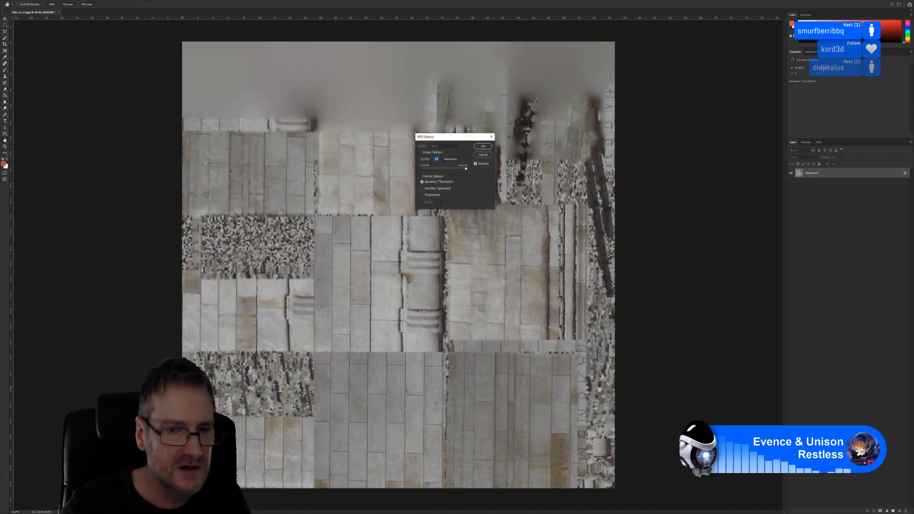
pyautogui.click(488, 147)
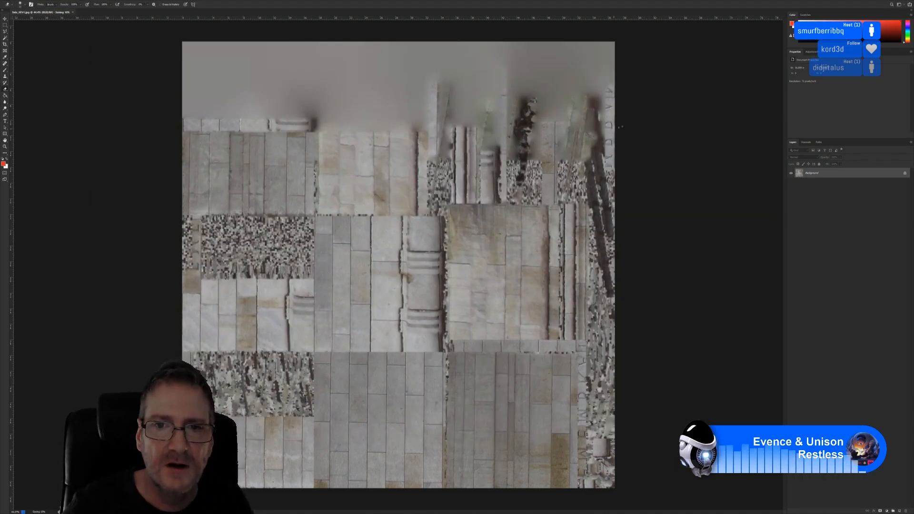
# Switch to 3ds Max and view the image currently loaded in the Map #7 bitmap of the Slate Material Editor
pyautogui.click(893, 1)
pyautogui.hotkey('alt', 'Tab')
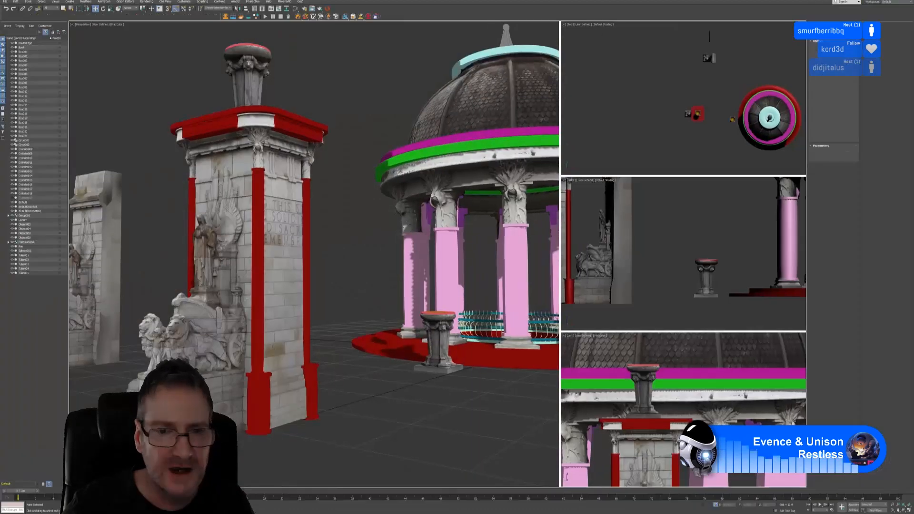
pyautogui.click(295, 9)
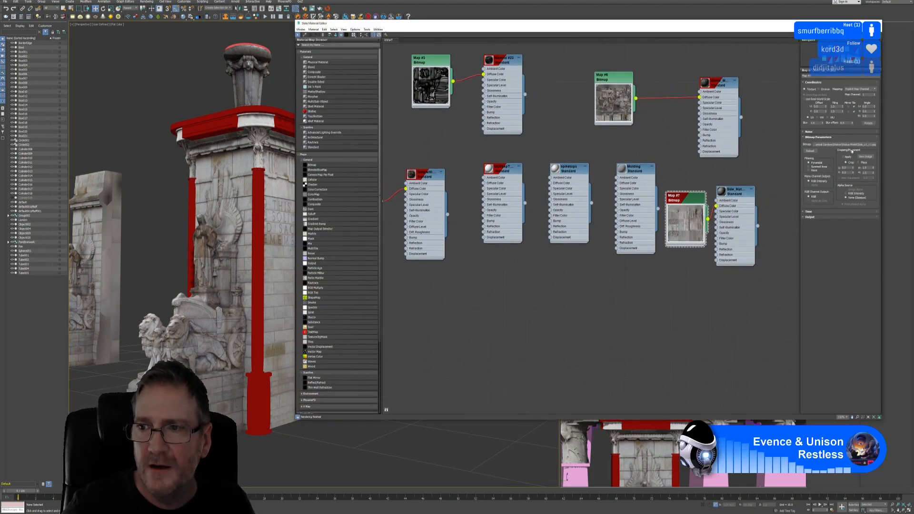
pyautogui.click(864, 158)
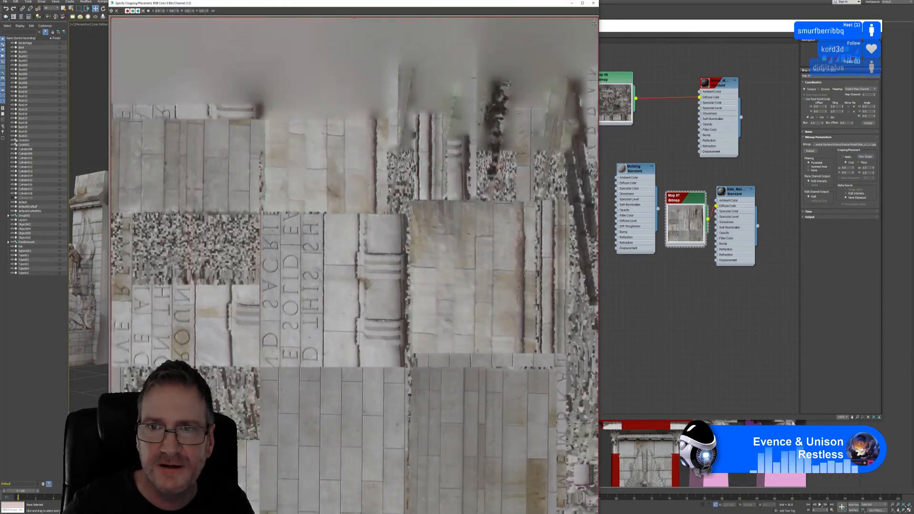
pyautogui.click(594, 3)
# Replace the Map #7 bitmap with Side_REV1.jpg and close the Slate Material Editor
pyautogui.click(856, 145)
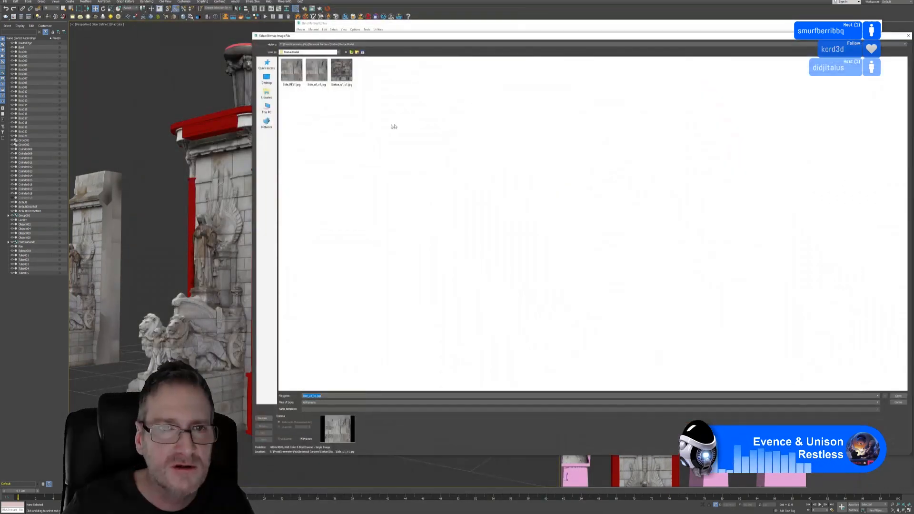
pyautogui.click(290, 81)
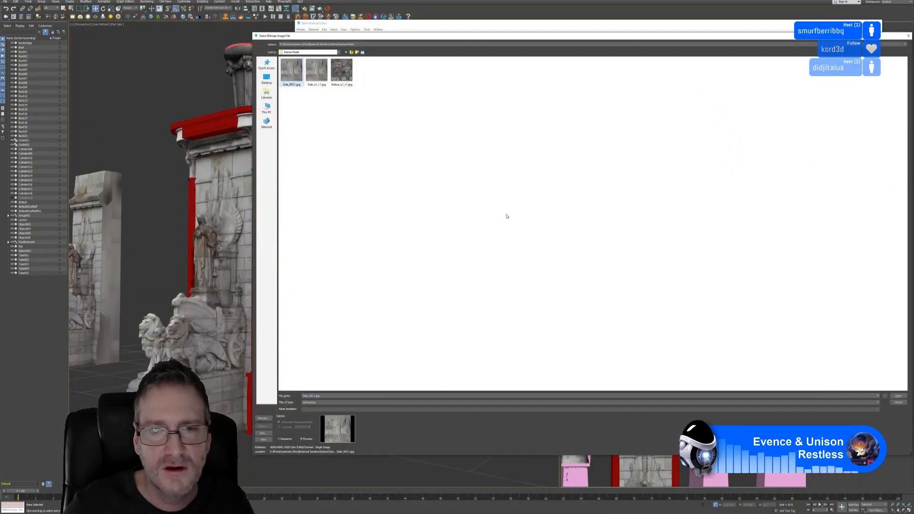
pyautogui.press('Return')
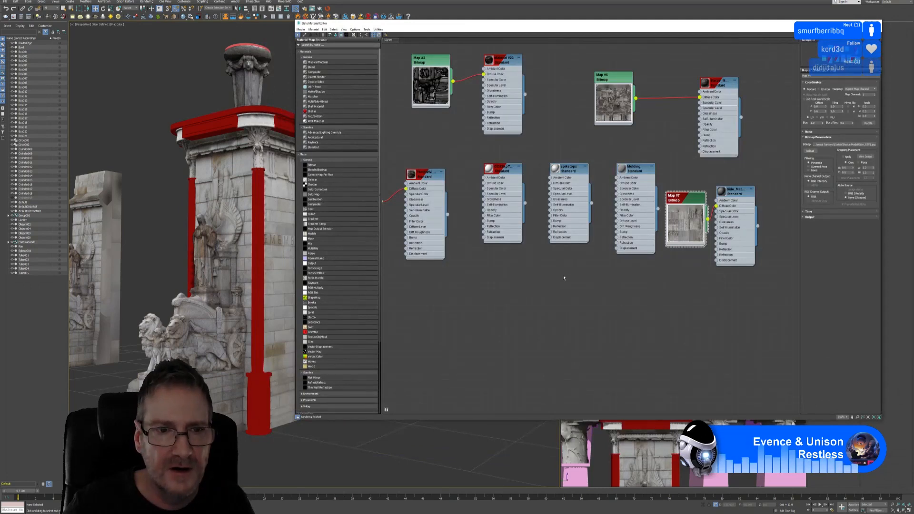
pyautogui.click(876, 23)
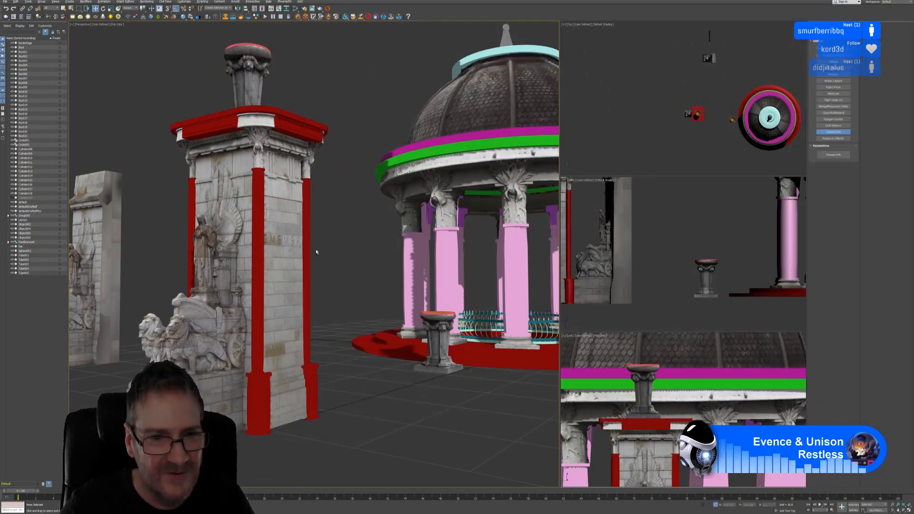
# Select the monument group and examine its stone side wall in the perspective view for remaining carved letters
pyautogui.moveTo(316, 252)
pyautogui.keyDown('alt'); pyautogui.mouseDown(button='middle')
pyautogui.moveTo(350, 255)
pyautogui.moveTo(326, 258)
pyautogui.mouseUp(button='middle'); pyautogui.keyUp('alt')
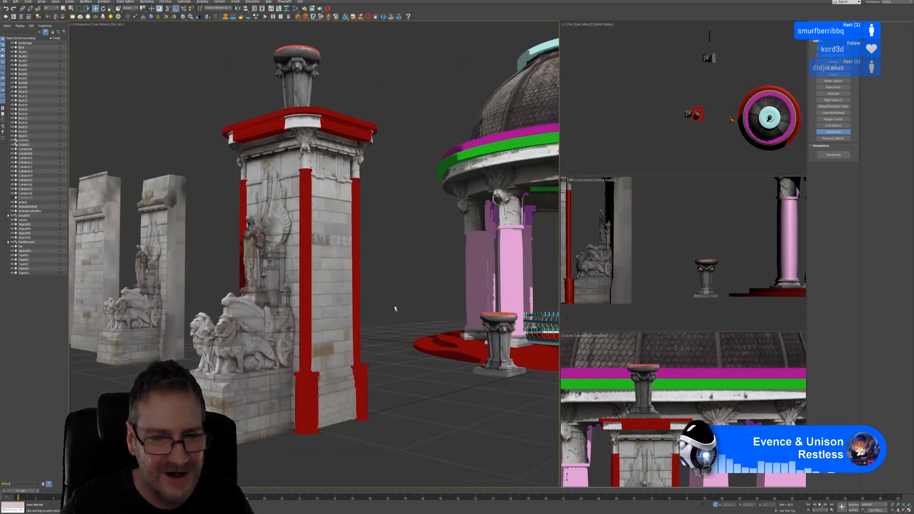
pyautogui.click(343, 286)
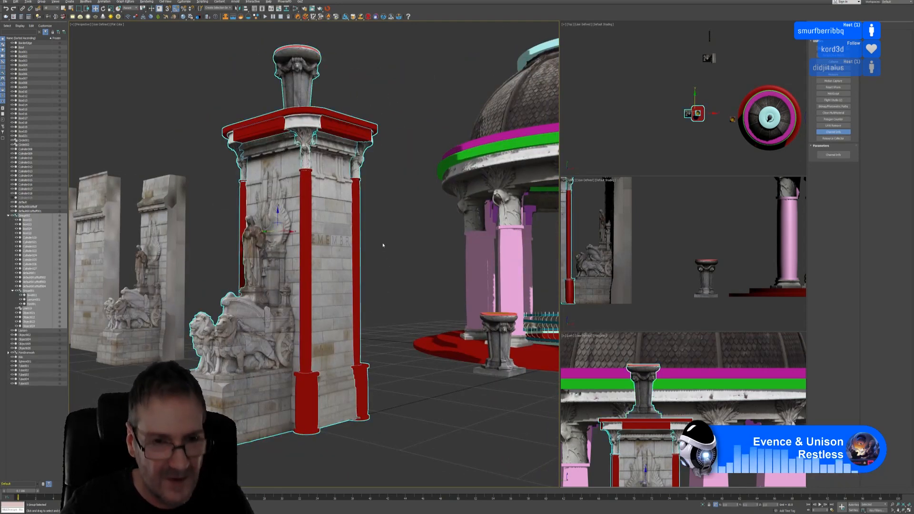
pyautogui.moveTo(383, 245)
pyautogui.keyDown('alt'); pyautogui.mouseDown(button='middle')
pyautogui.moveTo(314, 253)
pyautogui.moveTo(262, 147)
pyautogui.mouseUp(button='middle'); pyautogui.keyUp('alt')
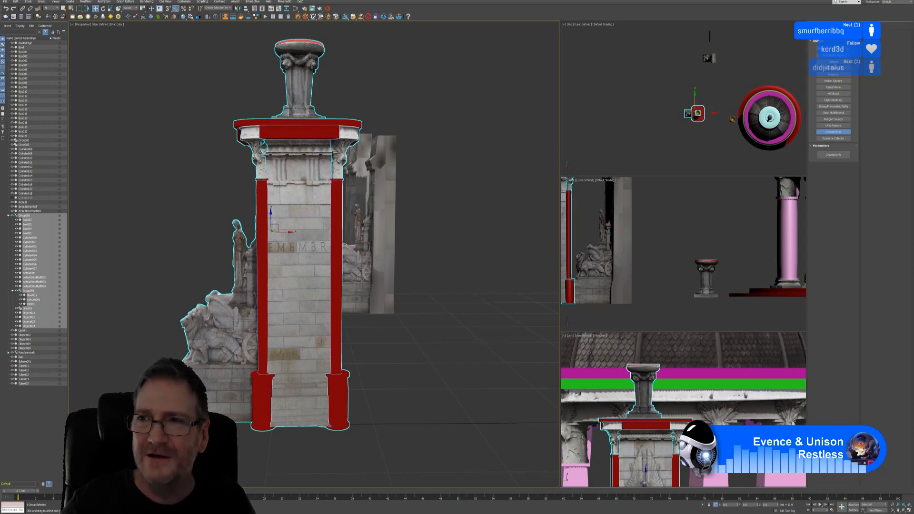
# Switch back to Photoshop and copy the plain grey stone strip at the left edge of the centre wall section to a new layer
pyautogui.press('super+d')
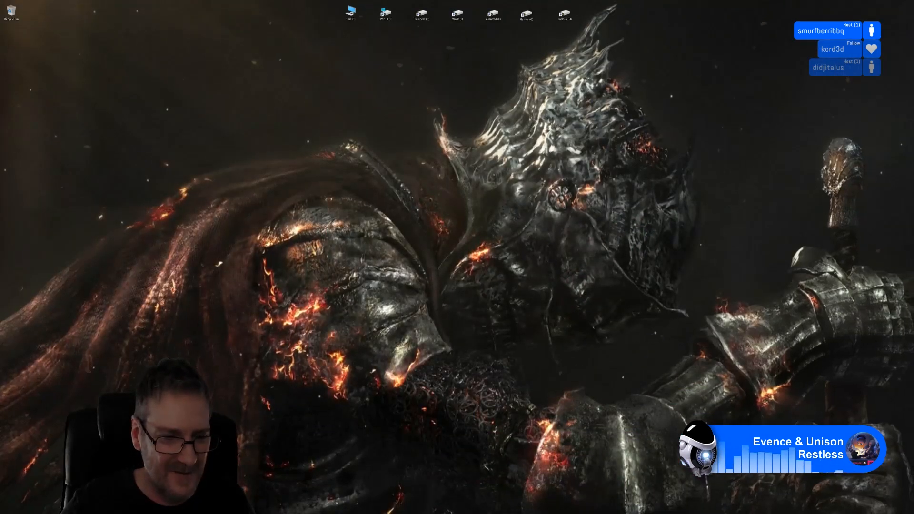
pyautogui.hotkey('alt', 'Tab')
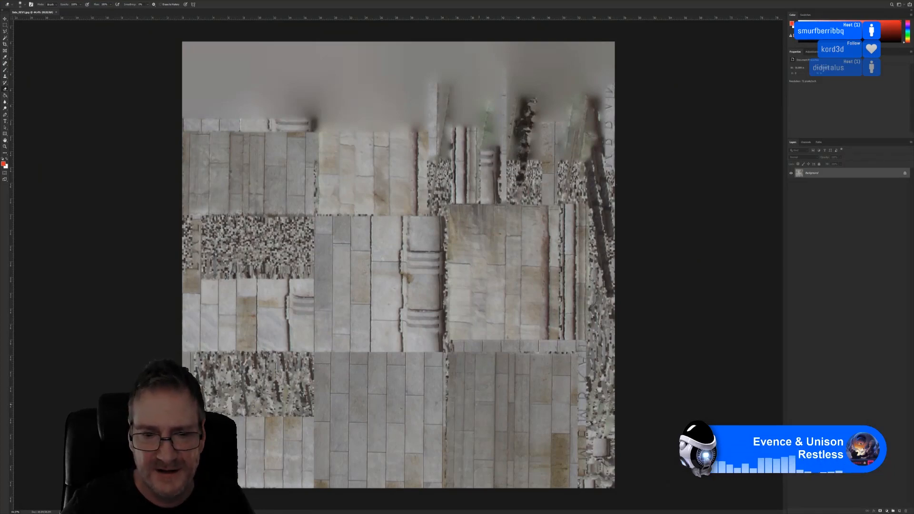
pyautogui.keyDown('alt'); pyautogui.scroll(3, 623, 425); pyautogui.keyUp('alt')
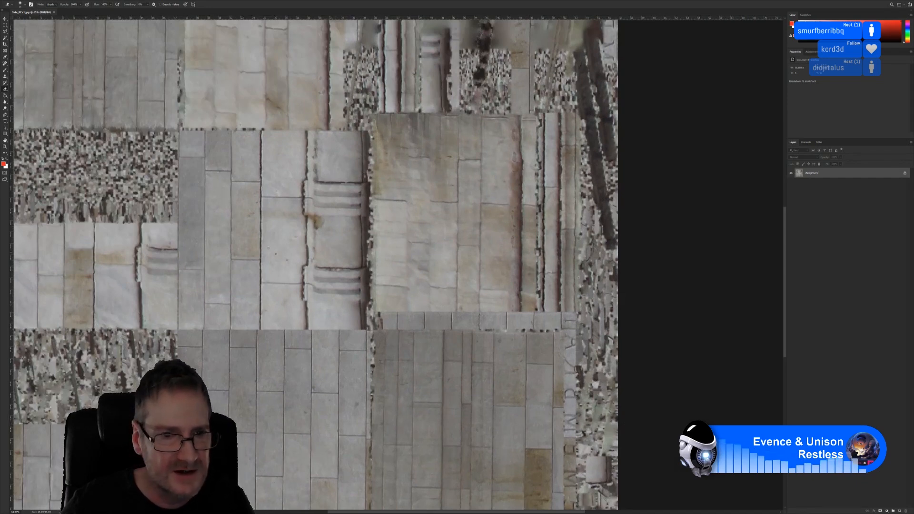
pyautogui.keyDown('alt'); pyautogui.scroll(-2, 276, 254); pyautogui.keyUp('alt')
pyautogui.keyDown('alt'); pyautogui.scroll(-3, 276, 254); pyautogui.keyUp('alt')
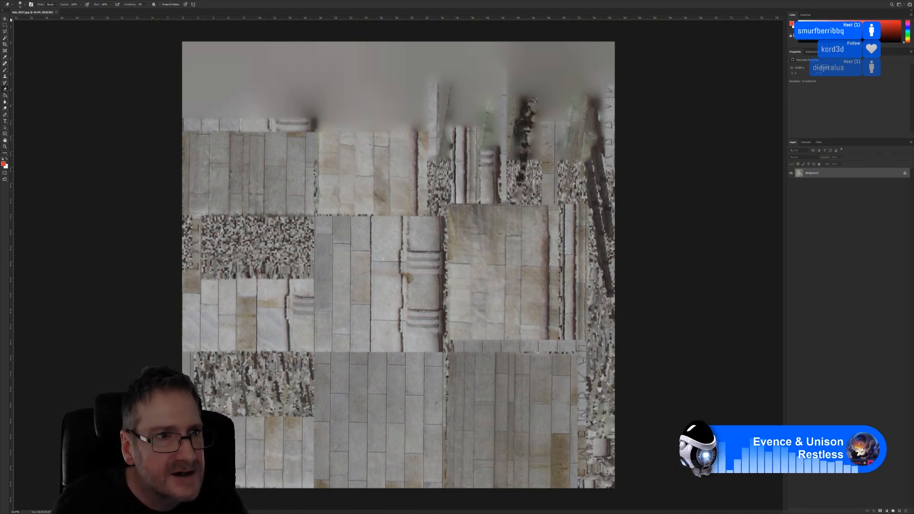
pyautogui.press('m')
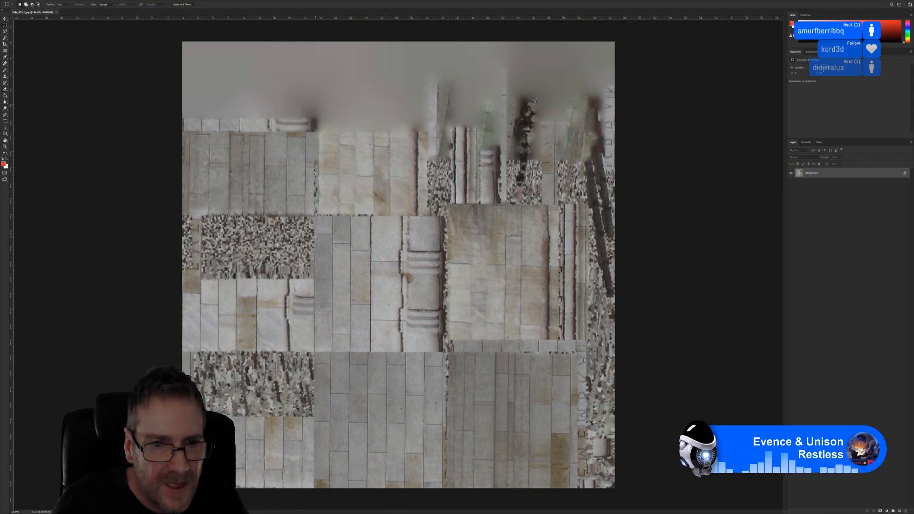
pyautogui.moveTo(317, 236); pyautogui.dragTo(331, 309)
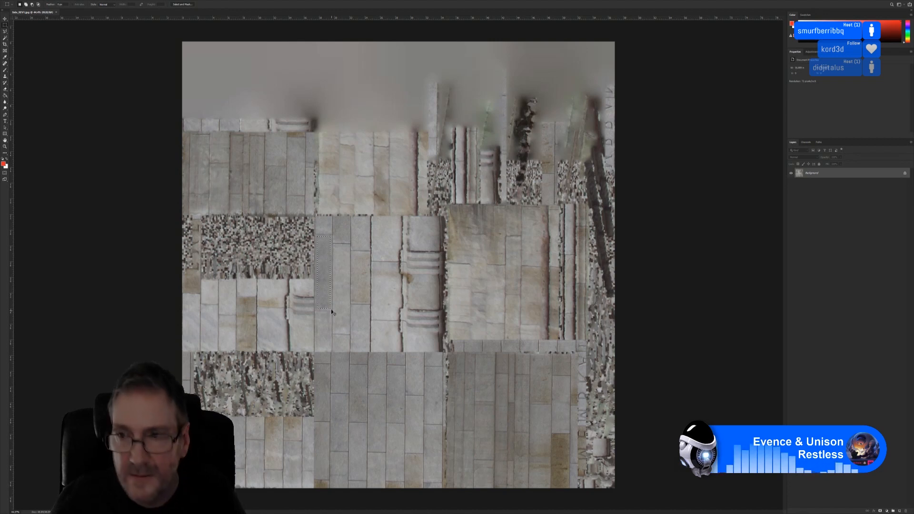
pyautogui.hotkey('ctrl', 'j')
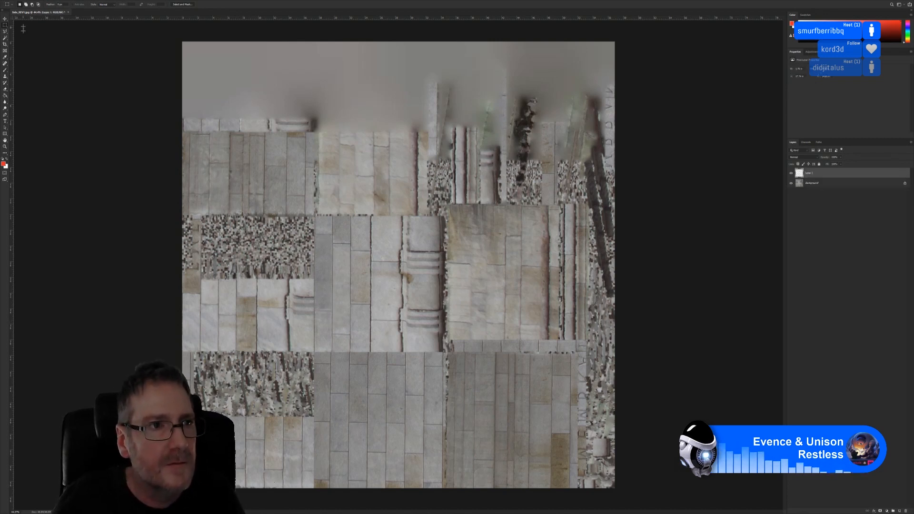
# Move the new stone patch over the vertical strip of letters along the right edge of the lower-right wall section
pyautogui.click(5, 18)
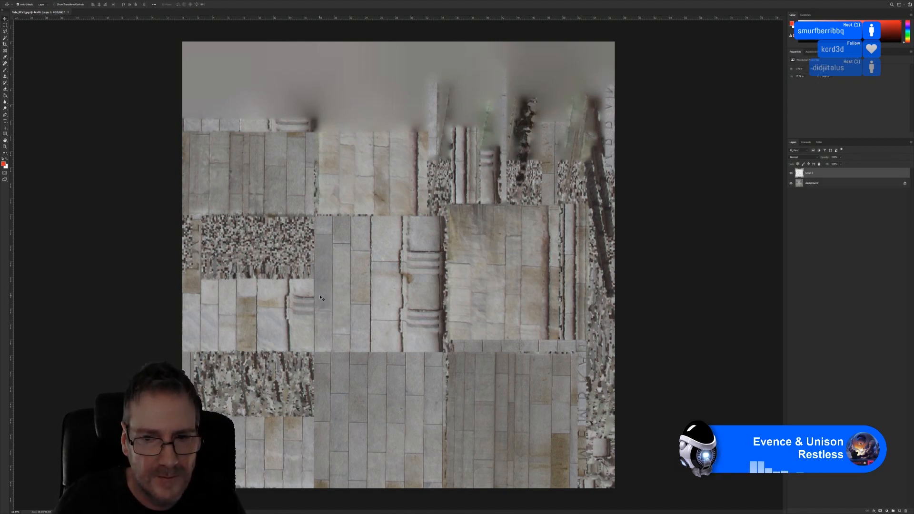
pyautogui.moveTo(320, 298); pyautogui.dragTo(597, 423)
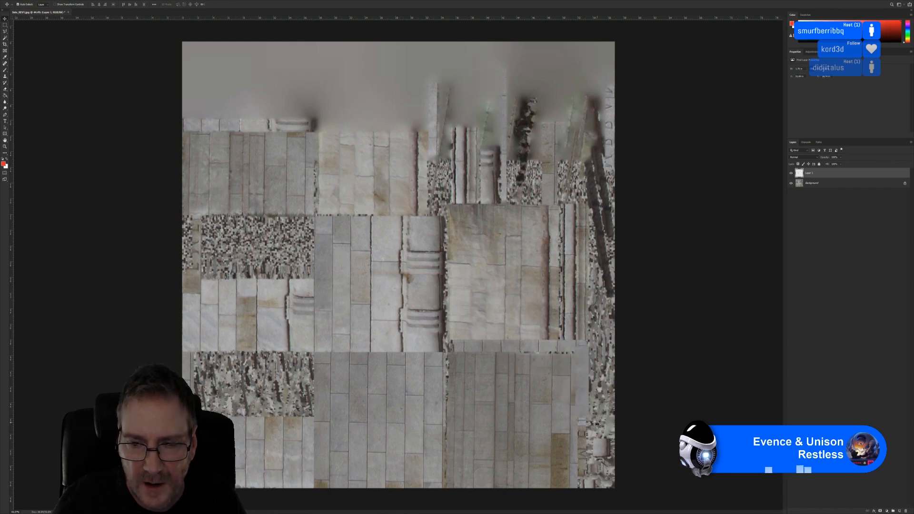
pyautogui.keyDown('alt'); pyautogui.scroll(4, 596, 424); pyautogui.keyUp('alt')
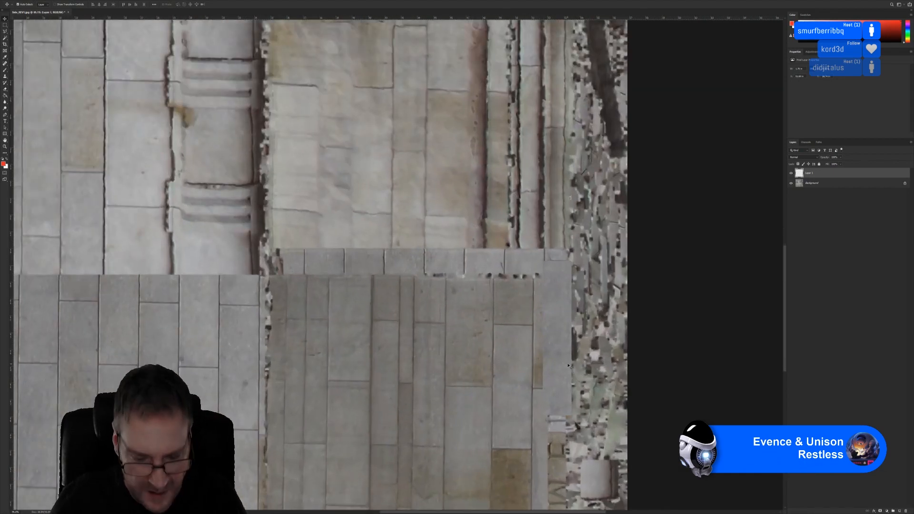
pyautogui.moveTo(556, 361)
pyautogui.mouseDown()
pyautogui.moveTo(578, 360)
pyautogui.moveTo(576, 397)
pyautogui.moveTo(562, 378)
pyautogui.mouseUp()
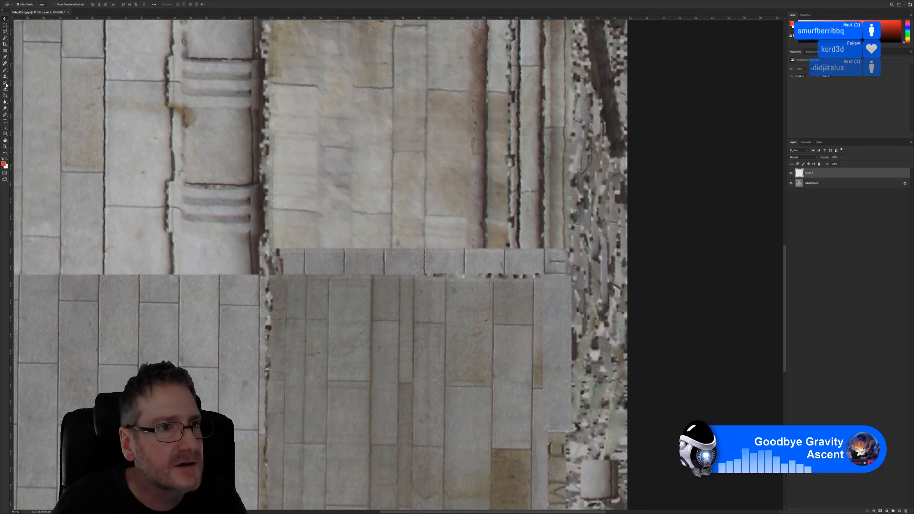
# Erase the outer edge of the grey stone patch where it overlaps the speckled area beside the lower-right wall section
pyautogui.press('e')
pyautogui.keyDown('alt'); pyautogui.scroll(1, 543, 264); pyautogui.keyUp('alt')
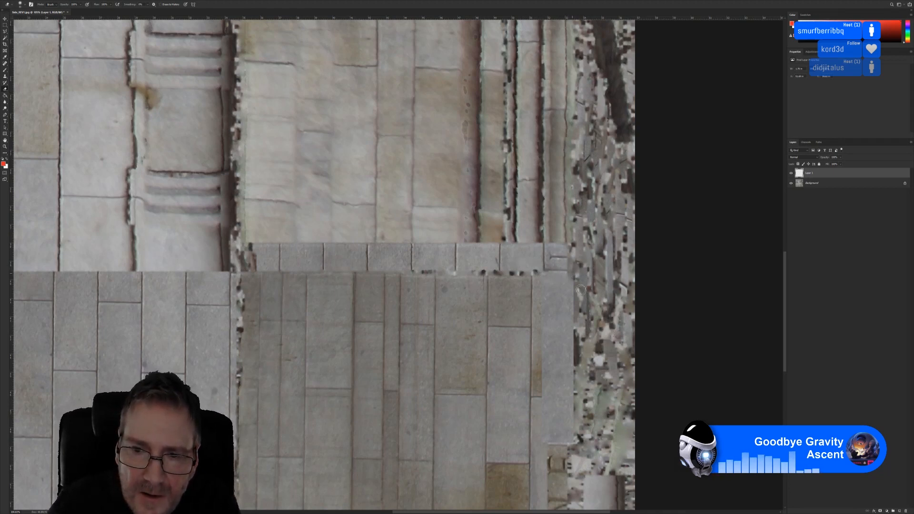
pyautogui.moveTo(575, 281)
pyautogui.mouseDown()
pyautogui.moveTo(574, 450)
pyautogui.moveTo(571, 433)
pyautogui.mouseUp()
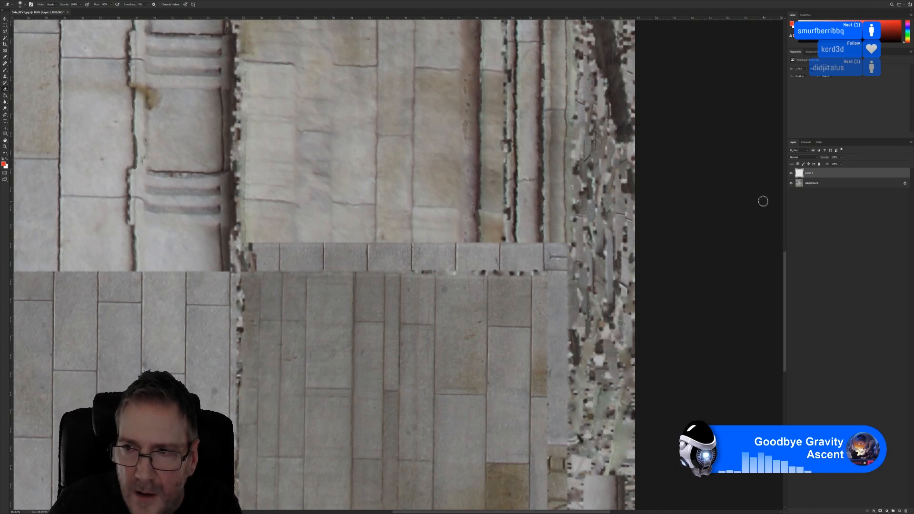
# Compare the grey stone patch with the carved letters beneath it by toggling the patch layer's visibility
pyautogui.click(791, 173)
pyautogui.click(791, 174)
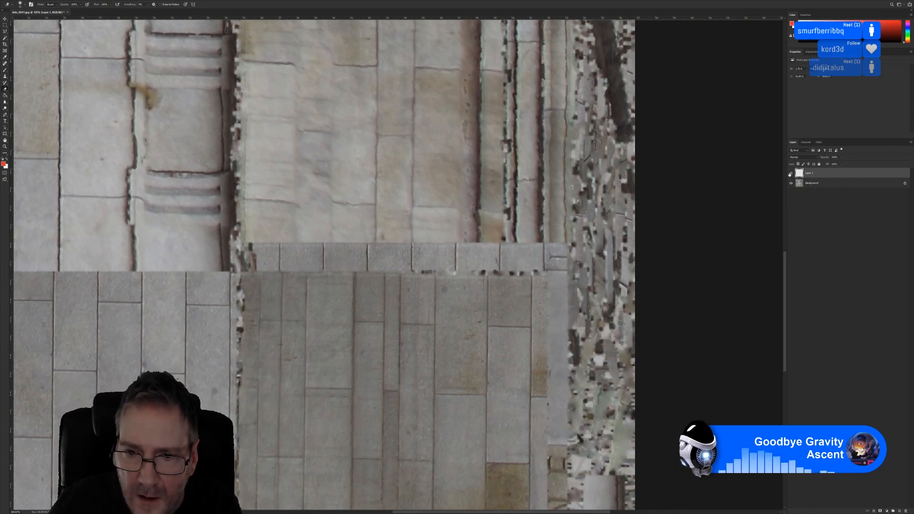
pyautogui.click(790, 174)
pyautogui.click(791, 174)
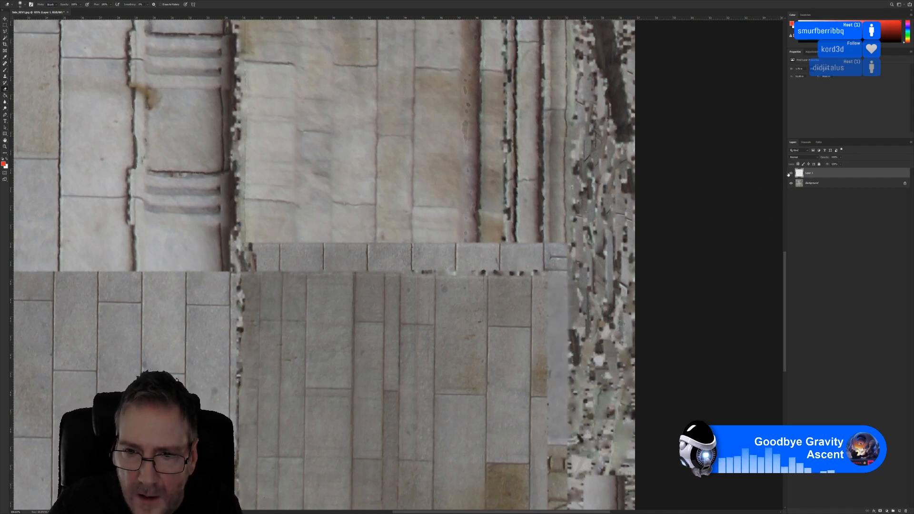
pyautogui.click(790, 174)
pyautogui.click(791, 174)
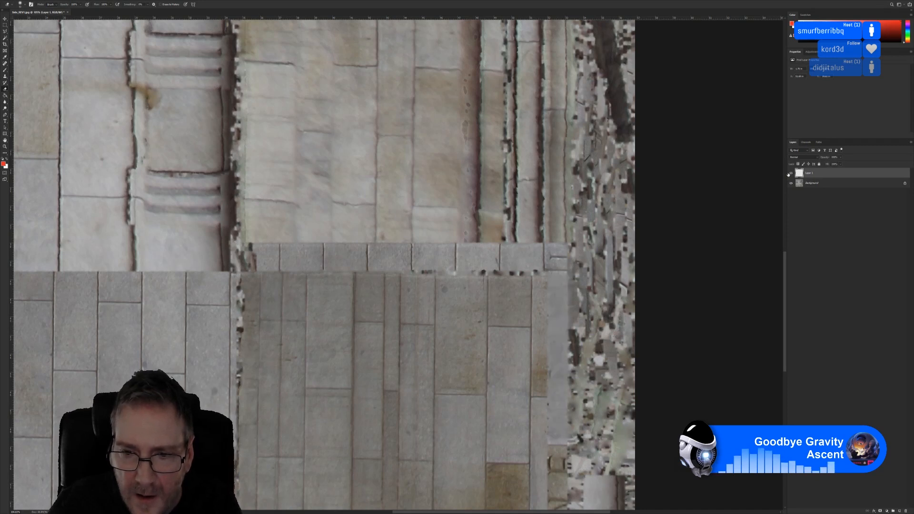
pyautogui.click(790, 174)
pyautogui.click(790, 174)
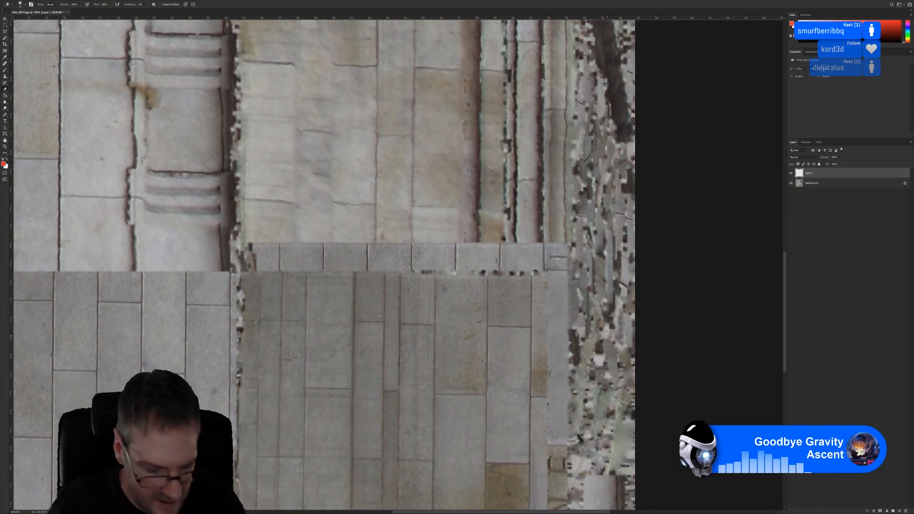
# Adjust the grey stone patch's midtones and black point with Levels to match the surrounding stone
pyautogui.hotkey('ctrl', 'l')
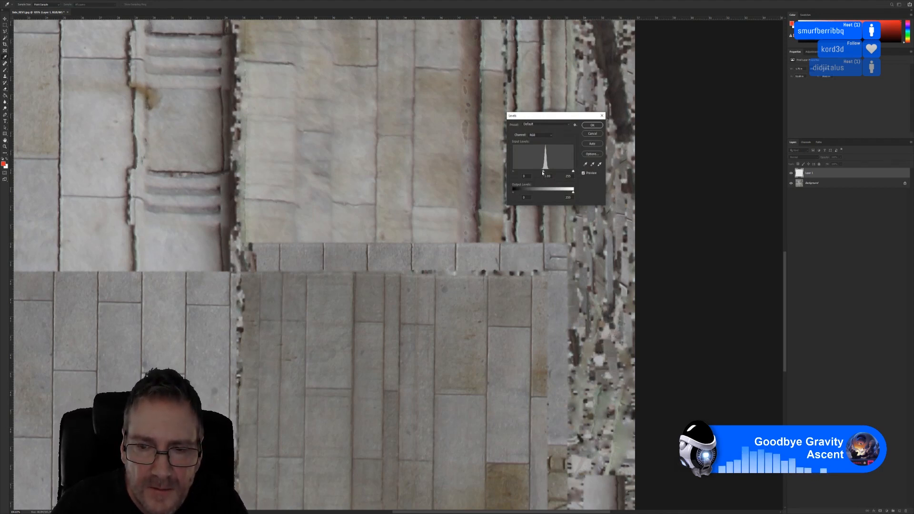
pyautogui.moveTo(543, 172); pyautogui.dragTo(574, 172)
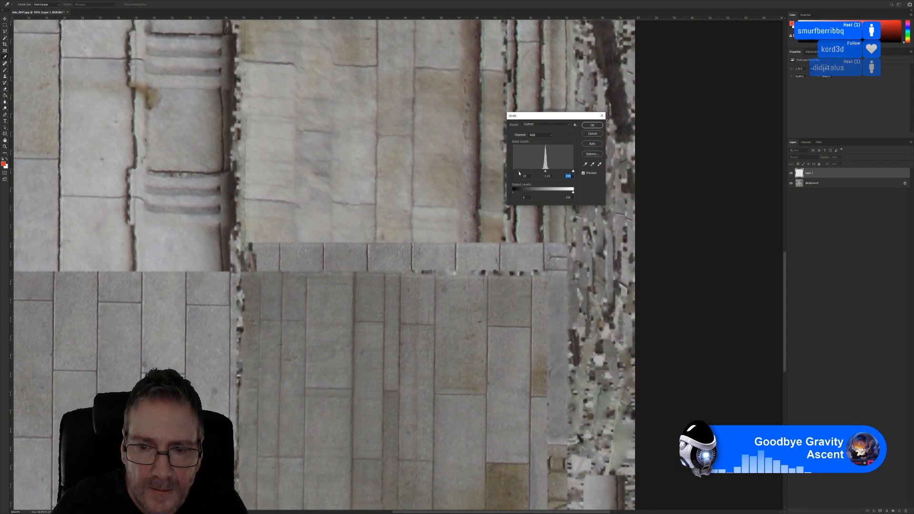
pyautogui.moveTo(520, 174); pyautogui.dragTo(516, 177)
pyautogui.click(593, 126)
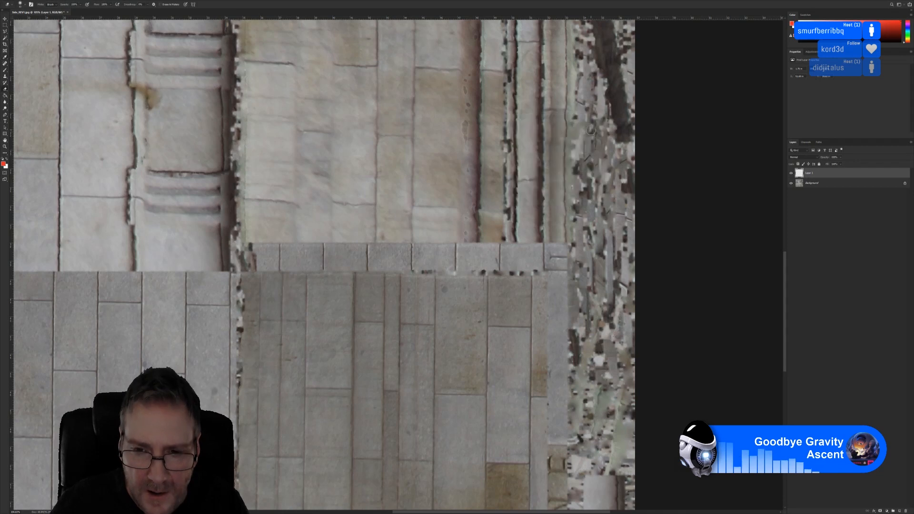
# Widen the grey stone patch slightly towards the adjoining wall blocks, keeping its height
pyautogui.hotkey('ctrl', 't')
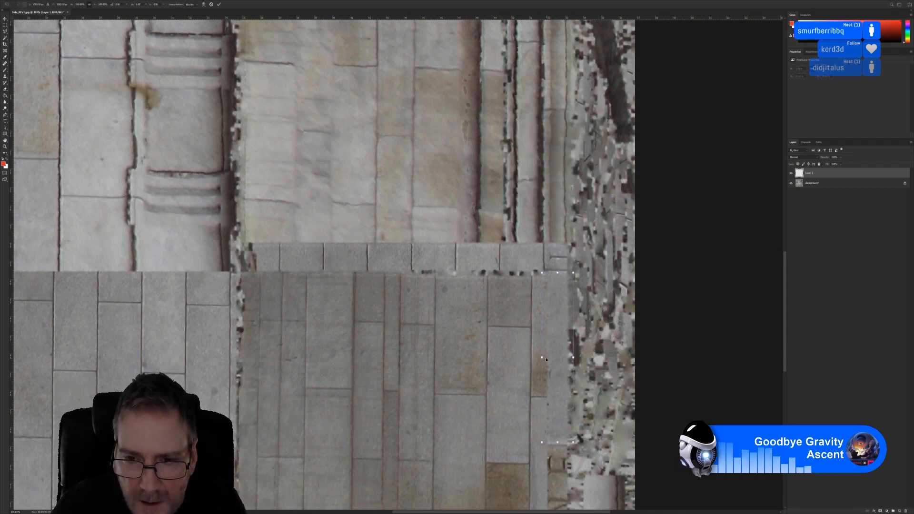
pyautogui.moveTo(542, 357); pyautogui.dragTo(540, 357)
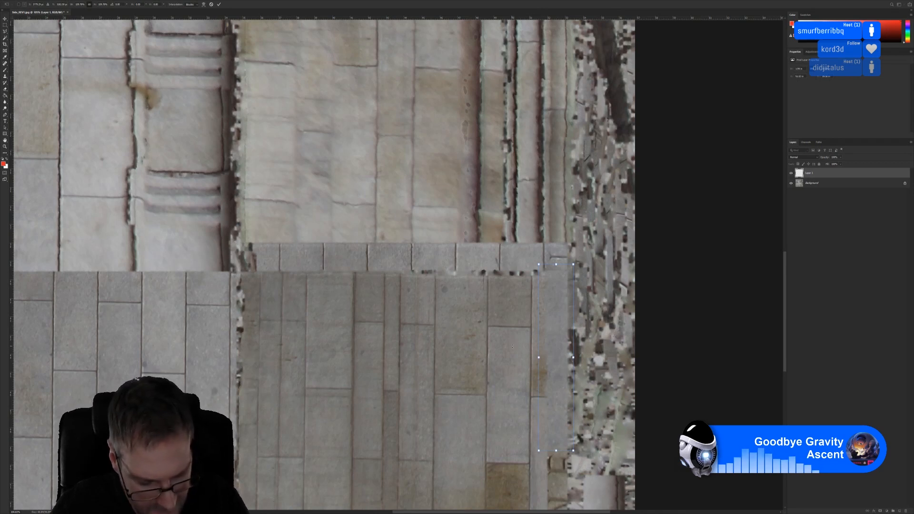
pyautogui.hotkey('ctrl', 'z')
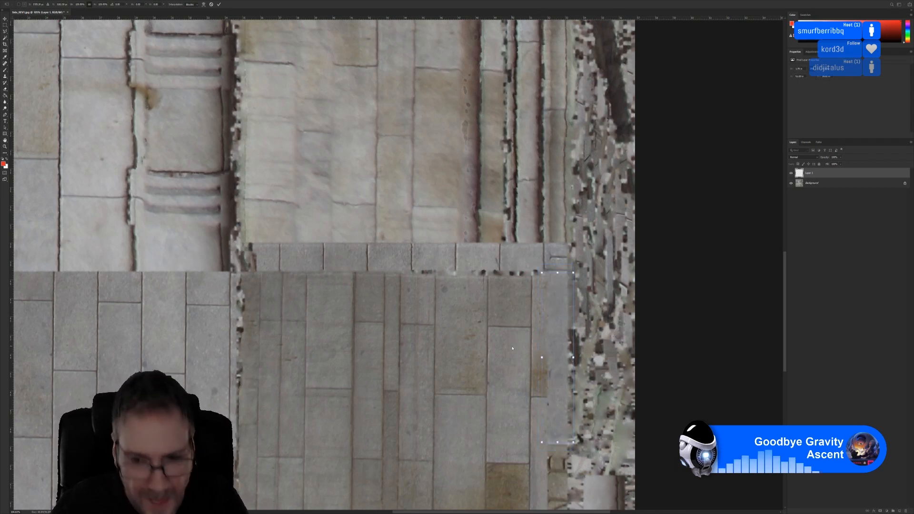
pyautogui.moveTo(541, 358); pyautogui.dragTo(540, 358)
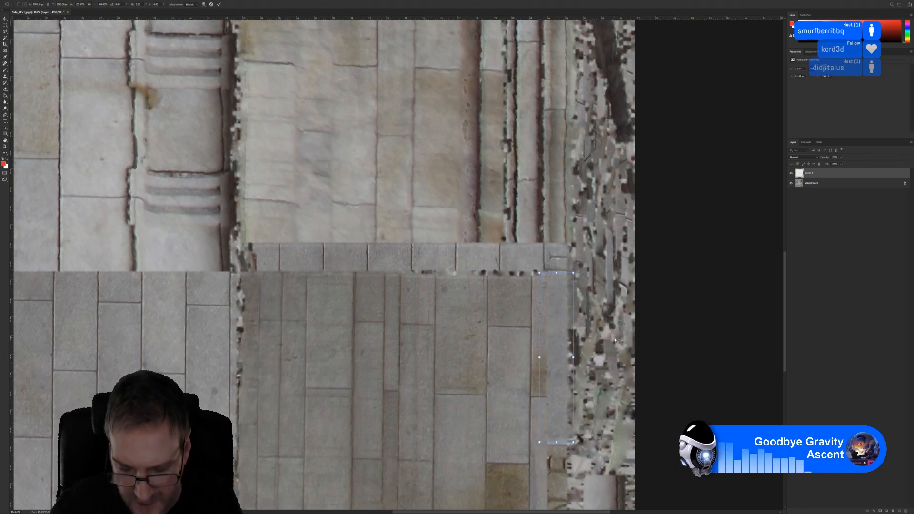
pyautogui.press('Return')
# Trim the grey patch's inner edge flush with the wall seam, using the hidden layer's lettered strip as the guide
pyautogui.press('e')
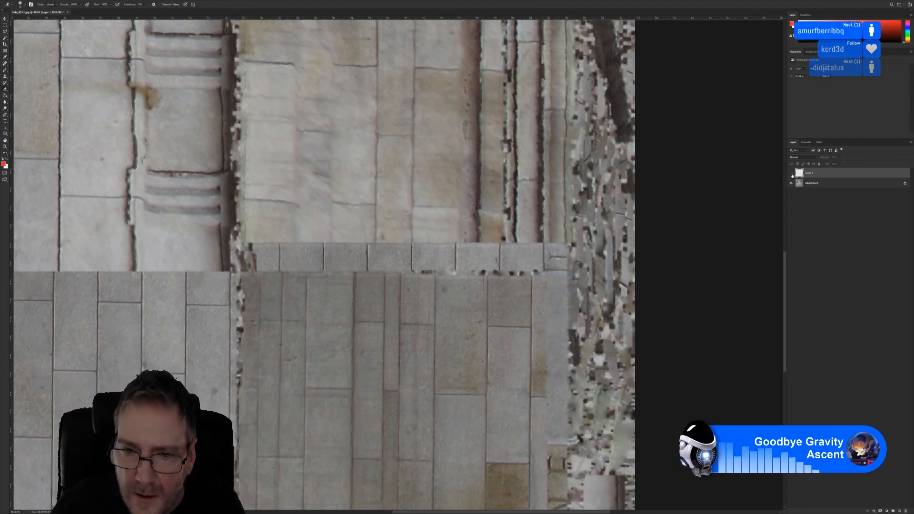
pyautogui.click(792, 174)
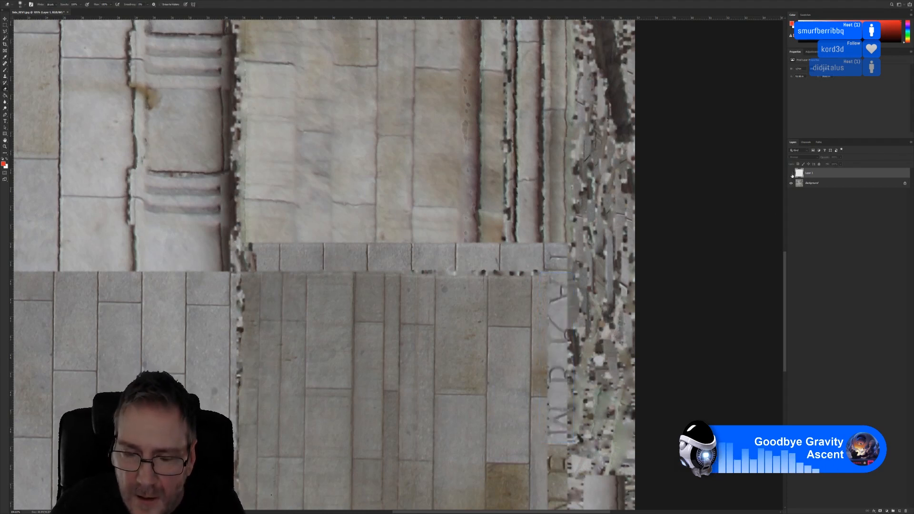
pyautogui.click(5, 25)
pyautogui.moveTo(491, 254); pyautogui.dragTo(547, 502)
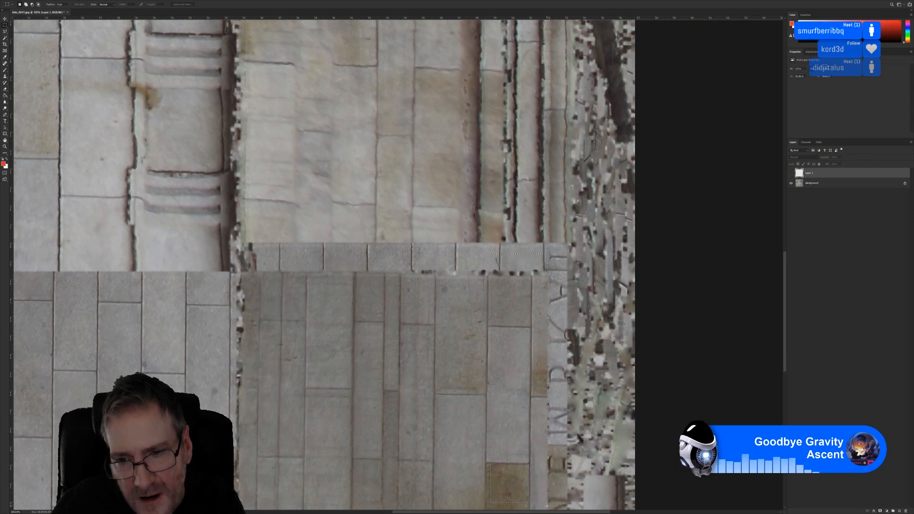
pyautogui.click(792, 173)
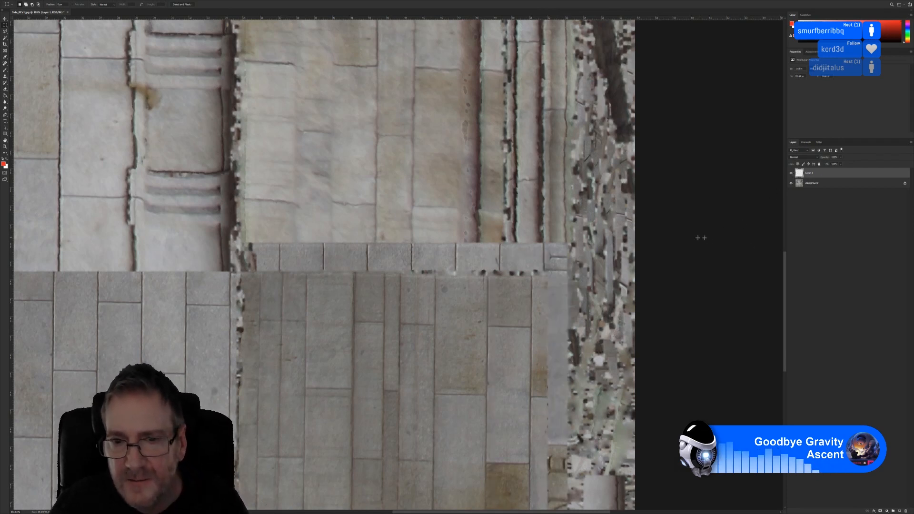
# Examine the whole stone texture for remaining carved letters, ending at the strip below the grey patch
pyautogui.keyDown('alt'); pyautogui.scroll(-5, 663, 261); pyautogui.keyUp('alt')
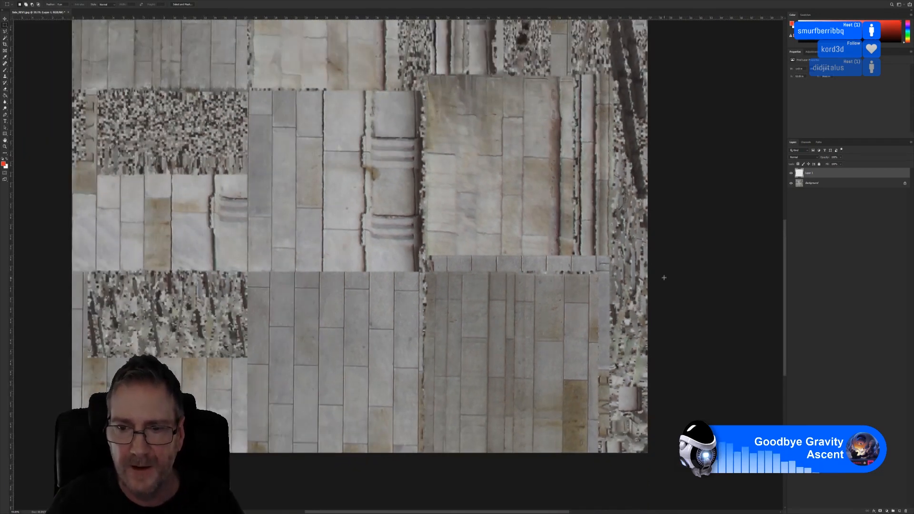
pyautogui.keyDown('alt'); pyautogui.scroll(-1, 648, 451); pyautogui.keyUp('alt')
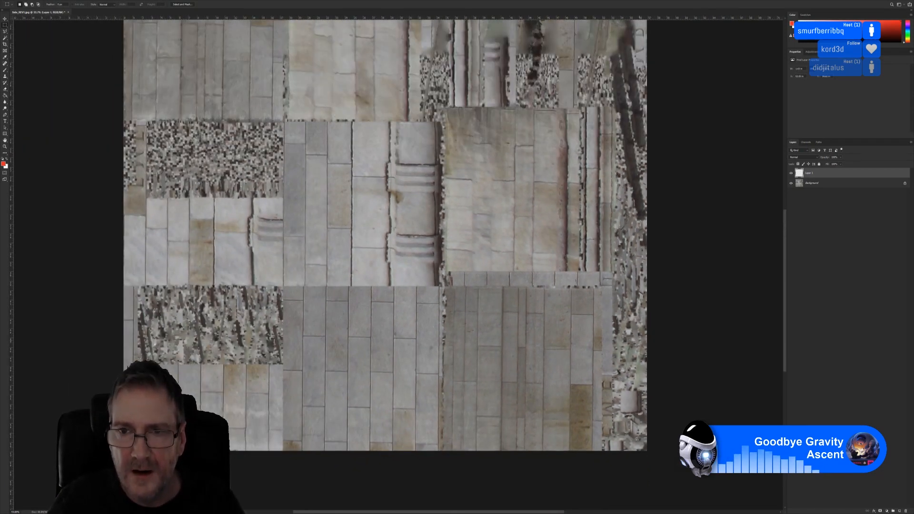
pyautogui.keyDown('alt'); pyautogui.scroll(-2, 635, 299); pyautogui.keyUp('alt')
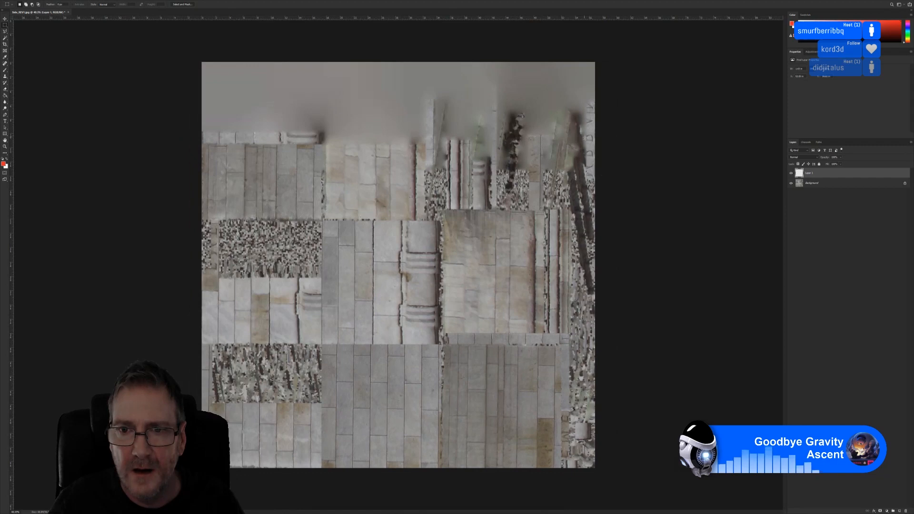
pyautogui.keyDown('alt'); pyautogui.scroll(1, 596, 131); pyautogui.keyUp('alt')
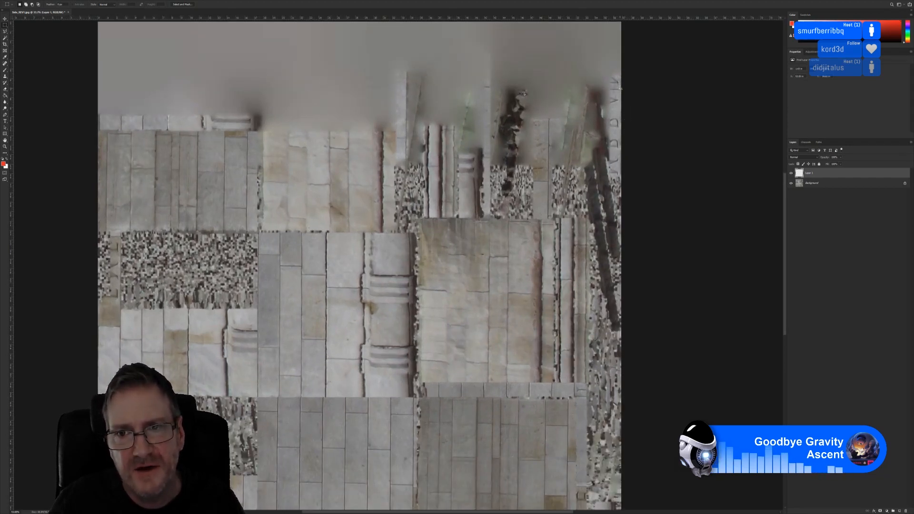
pyautogui.keyDown('alt'); pyautogui.scroll(-1, 622, 468); pyautogui.keyUp('alt')
pyautogui.keyDown('alt'); pyautogui.scroll(1, 621, 468); pyautogui.keyUp('alt')
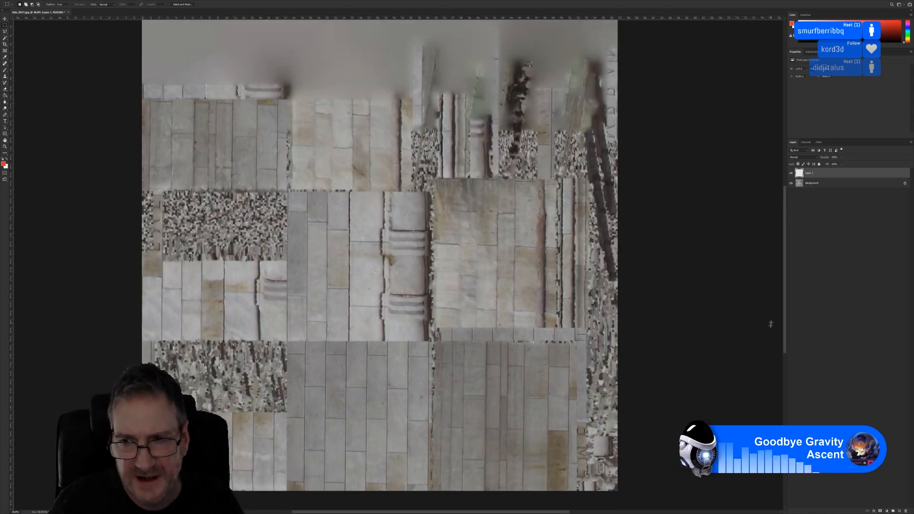
pyautogui.keyDown('alt'); pyautogui.scroll(1, 622, 468); pyautogui.keyUp('alt')
pyautogui.keyDown('alt'); pyautogui.scroll(5, 622, 468); pyautogui.keyUp('alt')
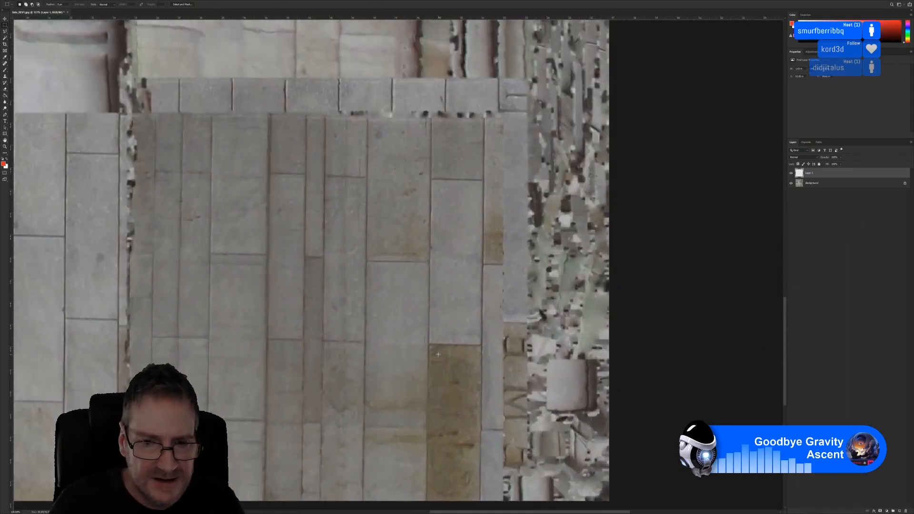
# Copy a narrow strip of the brown stained block to a new layer and move it over the letters below the grey patch
pyautogui.moveTo(438, 354); pyautogui.dragTo(470, 485)
pyautogui.moveTo(433, 354); pyautogui.dragTo(458, 486)
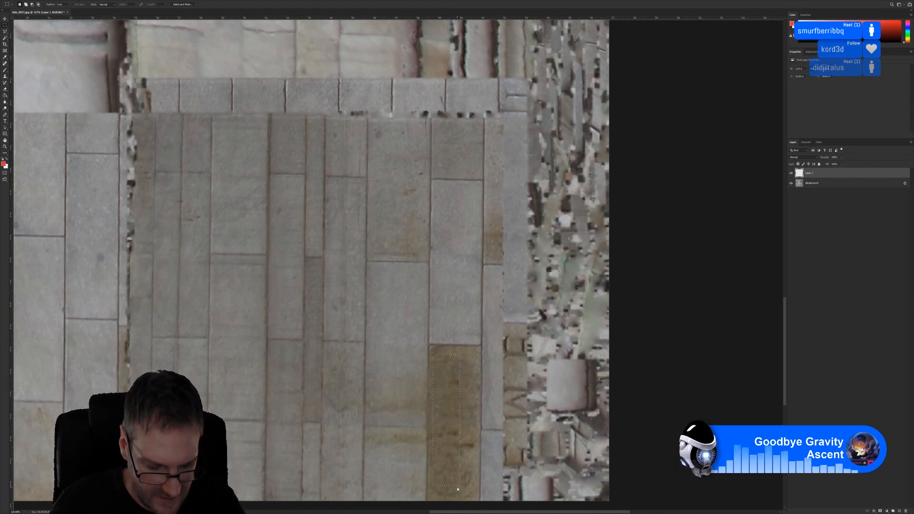
pyautogui.hotkey('ctrl', 'j')
pyautogui.click(6, 19)
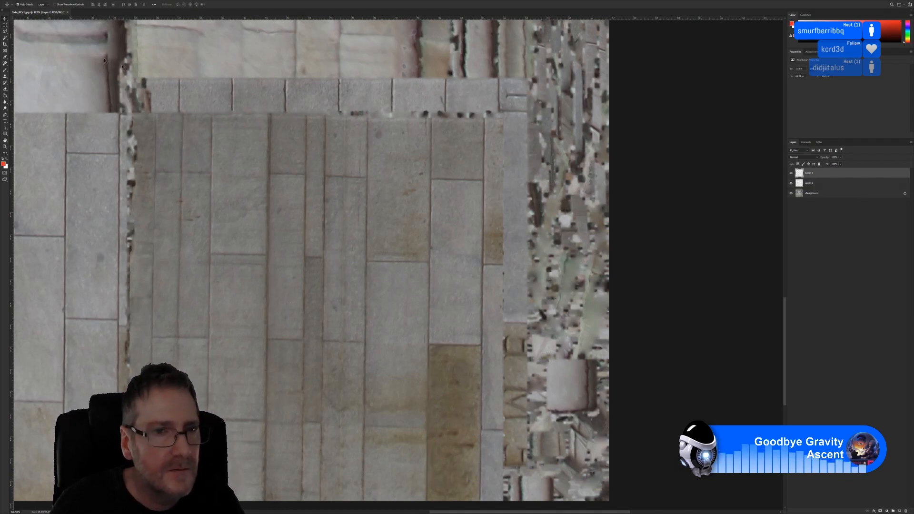
pyautogui.moveTo(470, 408); pyautogui.dragTo(514, 405)
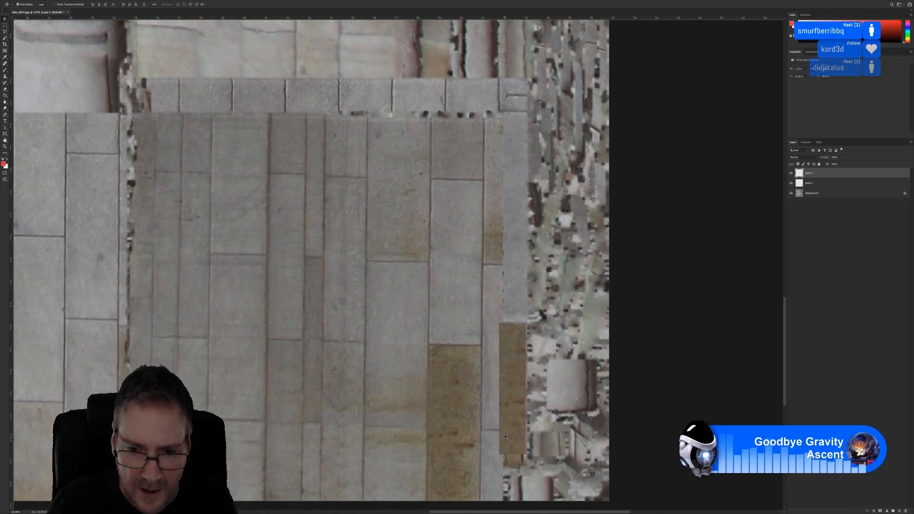
# Stretch the brown patch down to cover the whole lettered strip and narrow it from its inner side
pyautogui.hotkey('ctrl', 't')
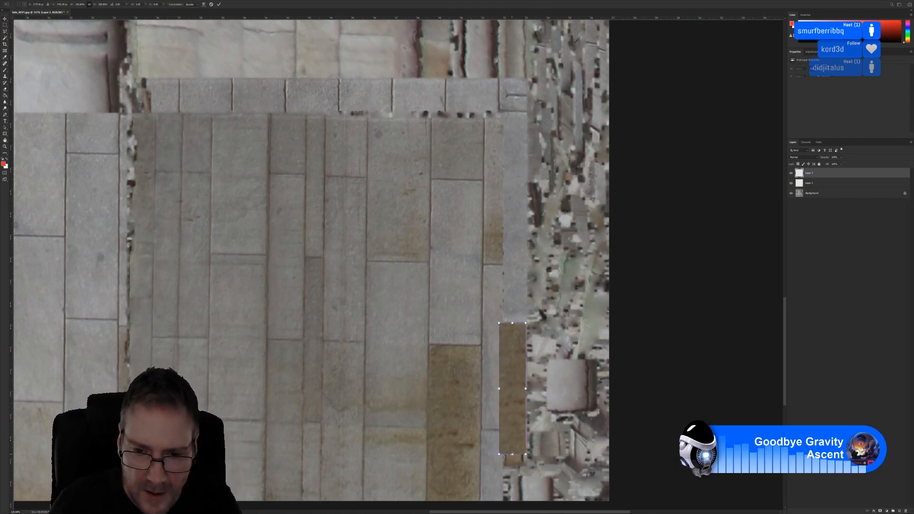
pyautogui.moveTo(512, 454); pyautogui.dragTo(509, 465)
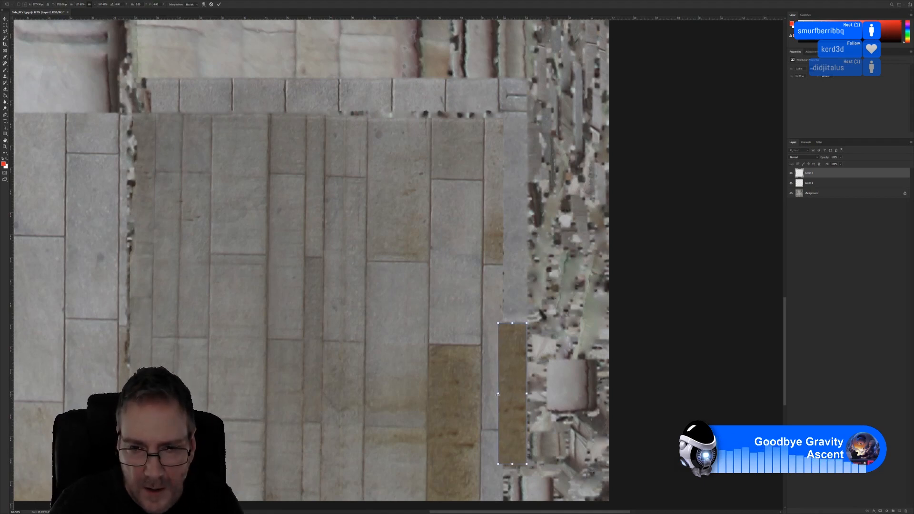
pyautogui.moveTo(497, 394)
pyautogui.mouseDown()
pyautogui.moveTo(508, 395)
pyautogui.moveTo(500, 400)
pyautogui.mouseUp()
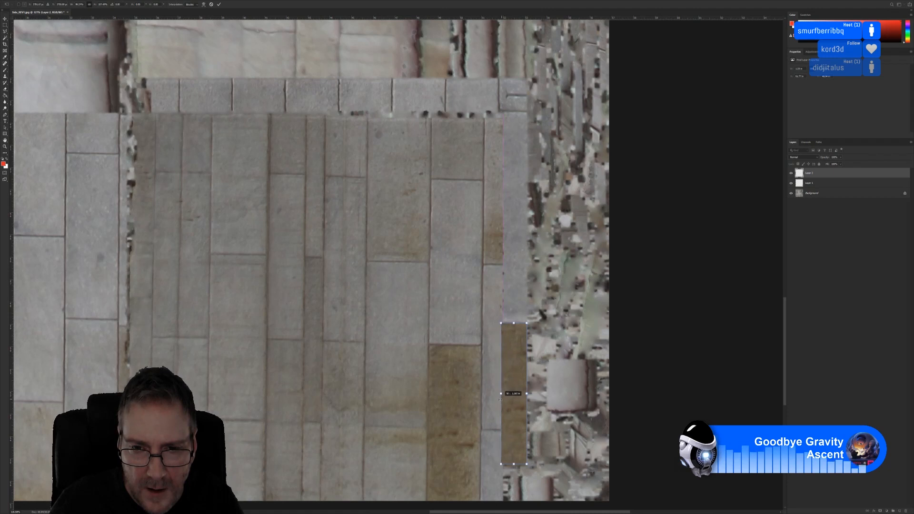
pyautogui.press('Return')
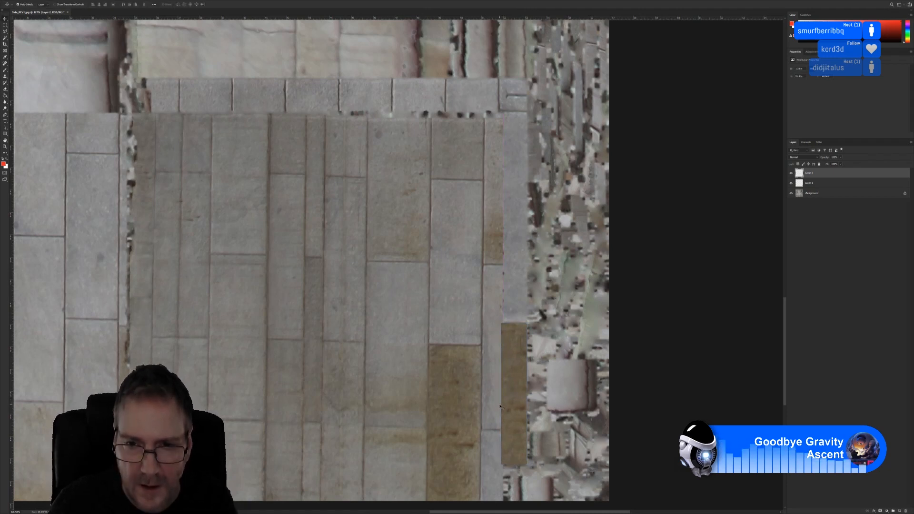
# Trim the brown patch's inner edge flush with the wall seam by deleting the overlapping part, and clear the selection
pyautogui.click(5, 89)
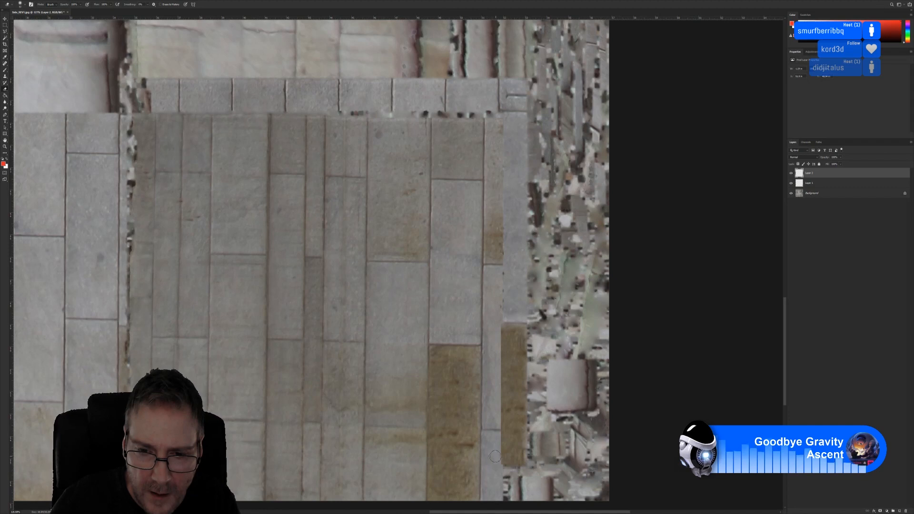
pyautogui.click(792, 172)
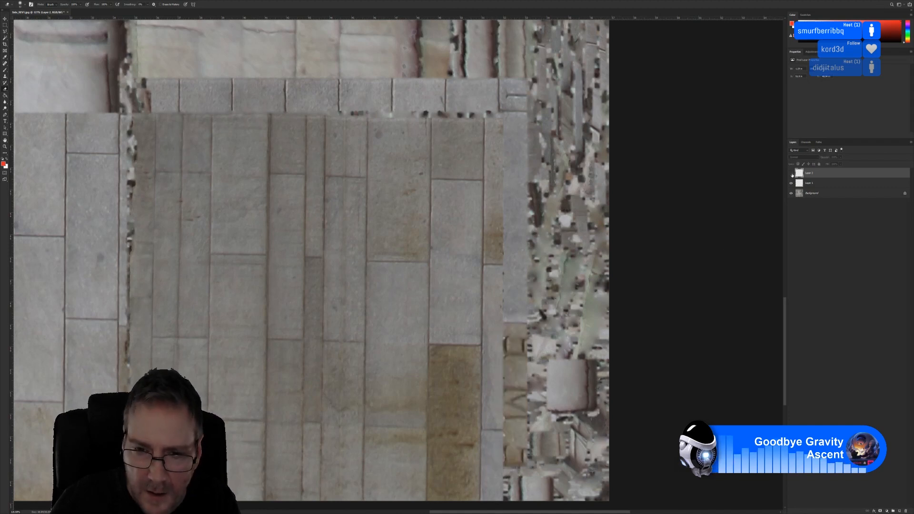
pyautogui.press('m')
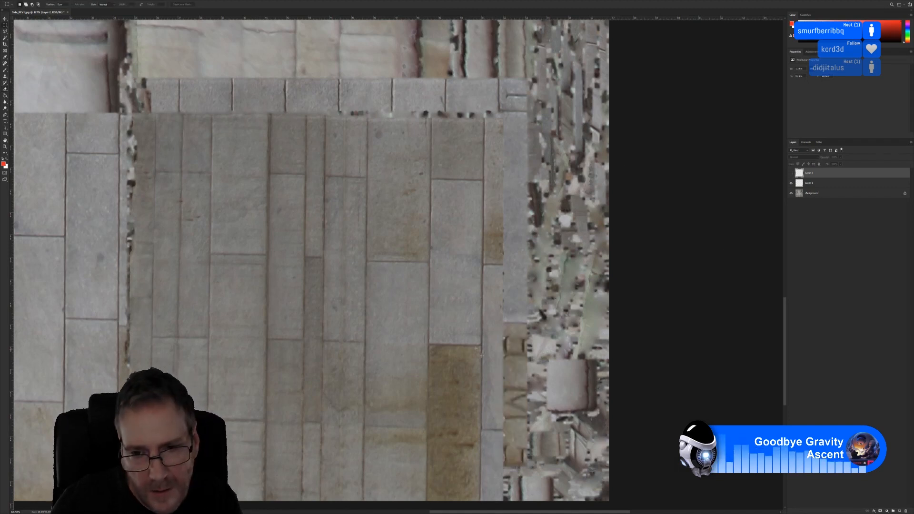
pyautogui.moveTo(400, 273); pyautogui.dragTo(503, 471)
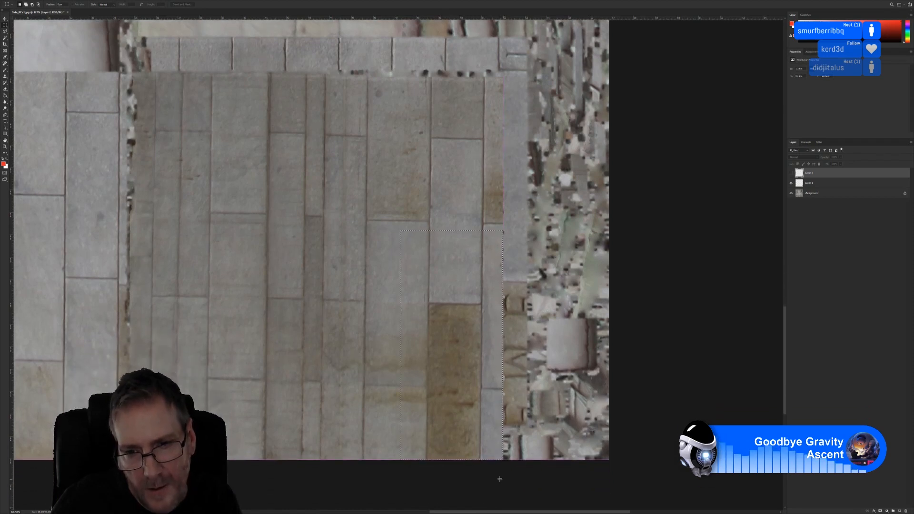
pyautogui.click(791, 173)
pyautogui.press('Delete')
pyautogui.hotkey('ctrl', 'd')
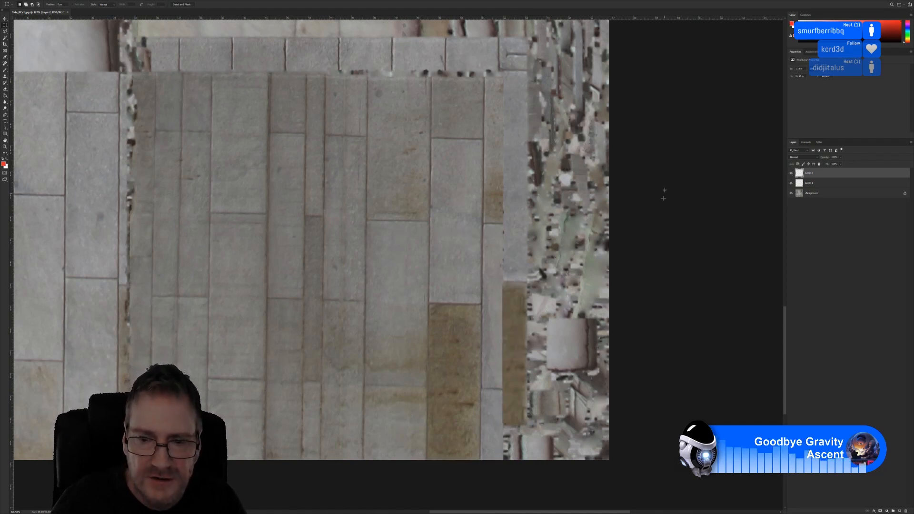
# Brighten the brown patch slightly with Levels by raising the midtones to about 1.1, and compare the result with its layer hidden and shown
pyautogui.hotkey('ctrl', 'l')
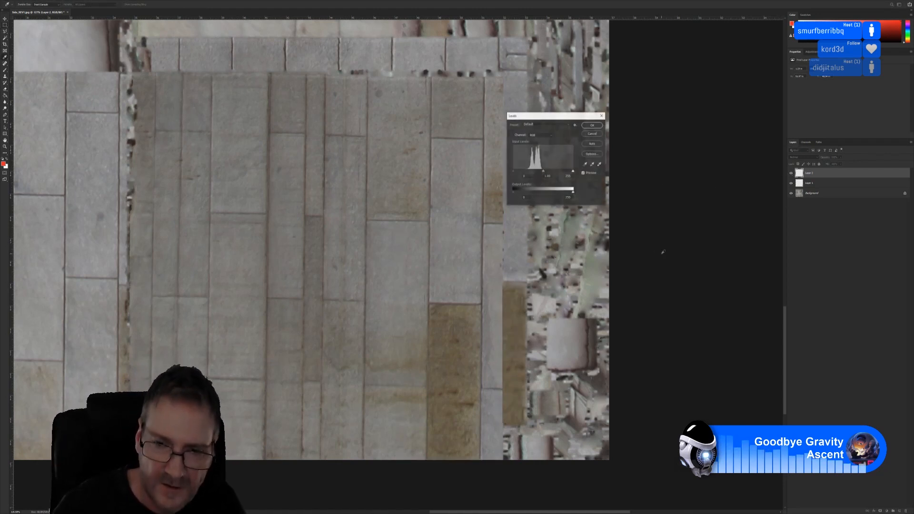
pyautogui.moveTo(542, 172); pyautogui.dragTo(539, 173)
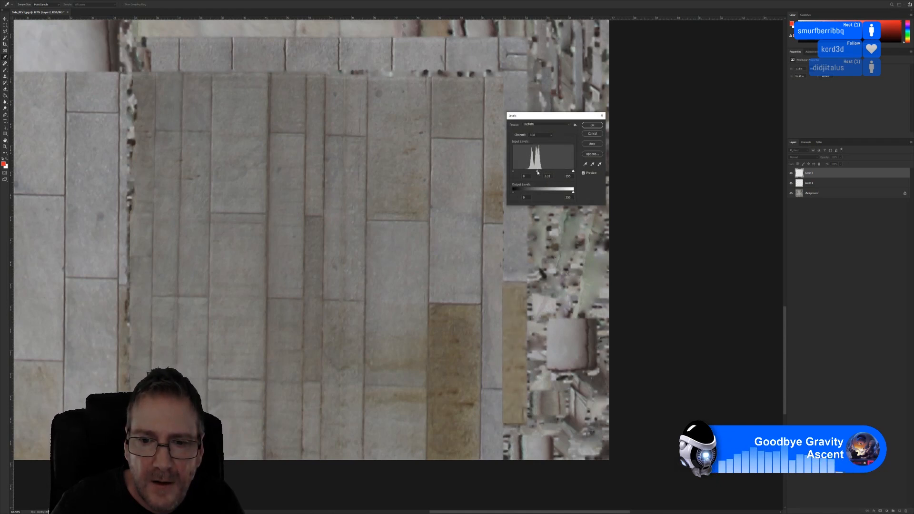
pyautogui.click(593, 125)
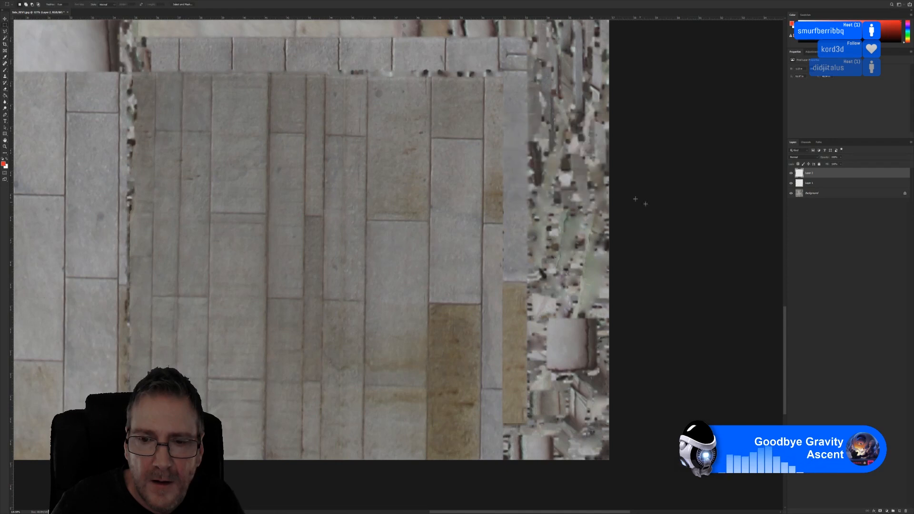
pyautogui.click(792, 173)
pyautogui.click(791, 174)
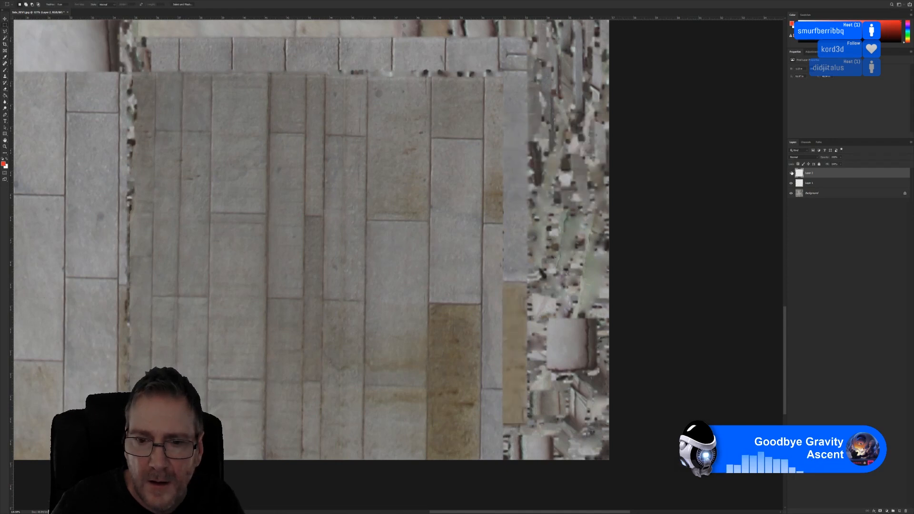
pyautogui.click(792, 174)
pyautogui.click(792, 173)
pyautogui.keyDown('alt'); pyautogui.scroll(-13, 661, 202); pyautogui.keyUp('alt')
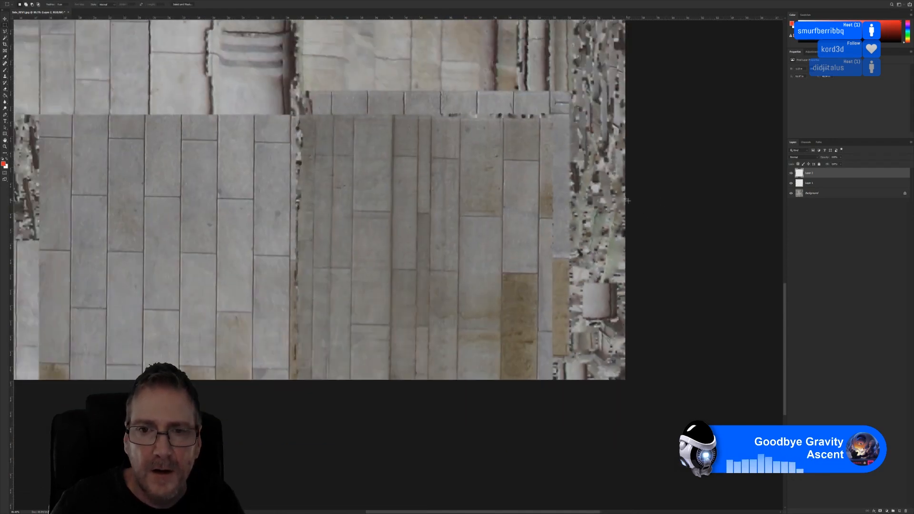
# Save the patched texture as a JPEG over the existing first side texture in the Statue Model folder, accepting the JPEG options
pyautogui.click(13, 0)
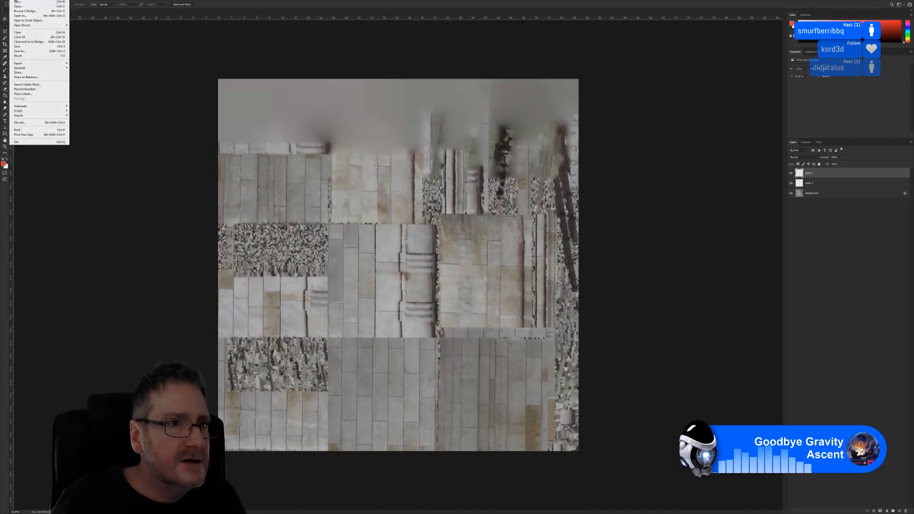
pyautogui.click(20, 51)
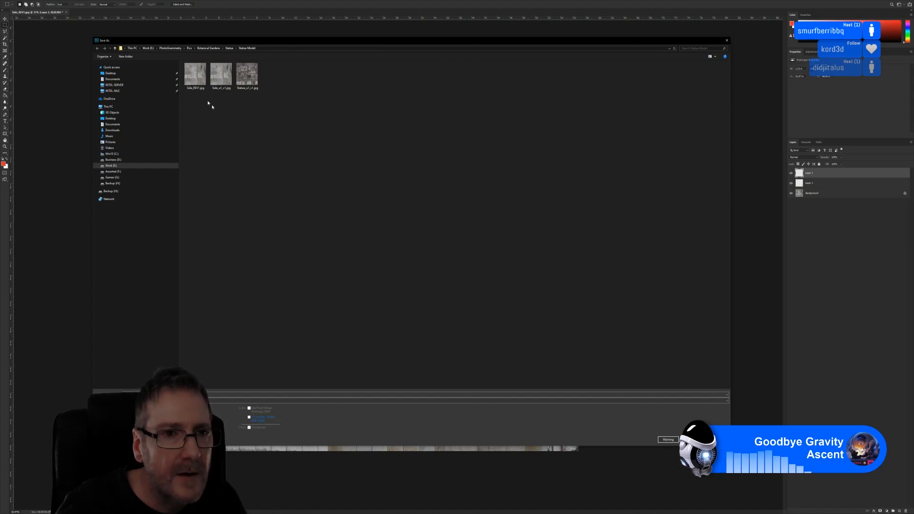
pyautogui.doubleClick(195, 74)
pyautogui.click(470, 257)
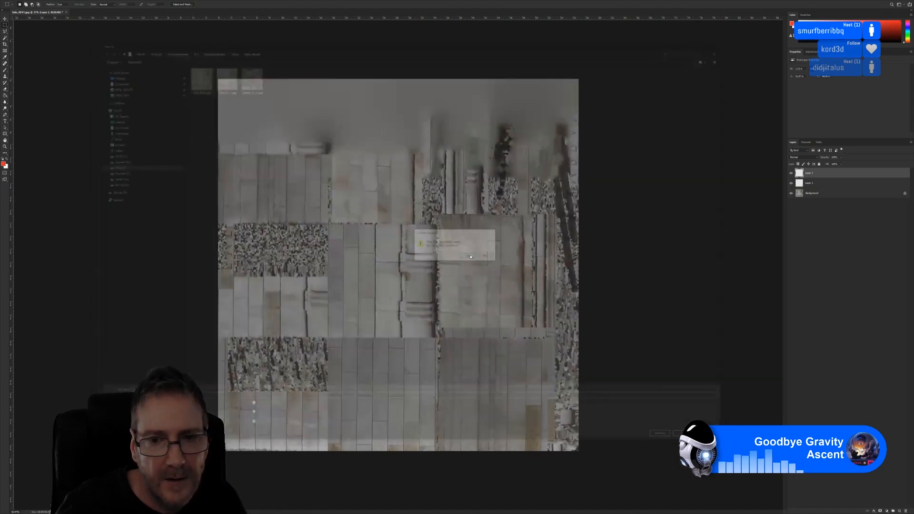
pyautogui.click(483, 147)
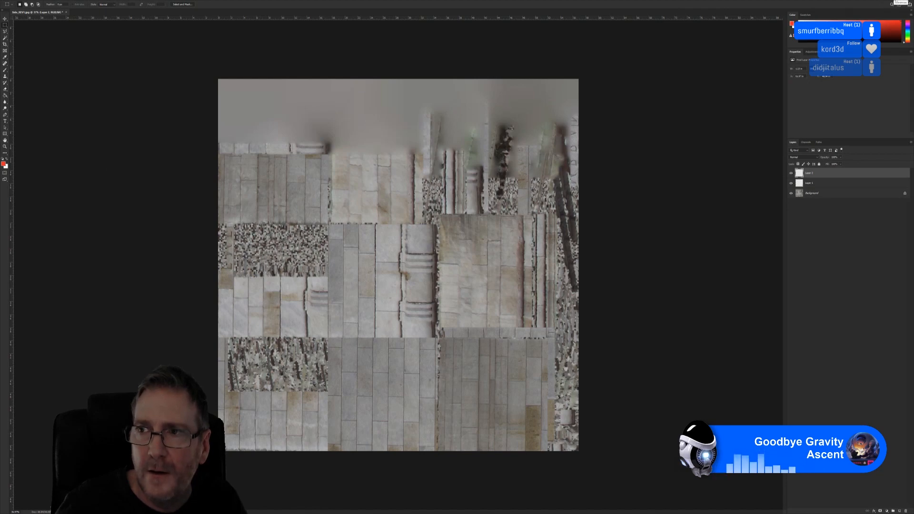
# Switch to 3ds Max and examine the lettered stone course on the monument's side wall up close and from a distance
pyautogui.click(892, 1)
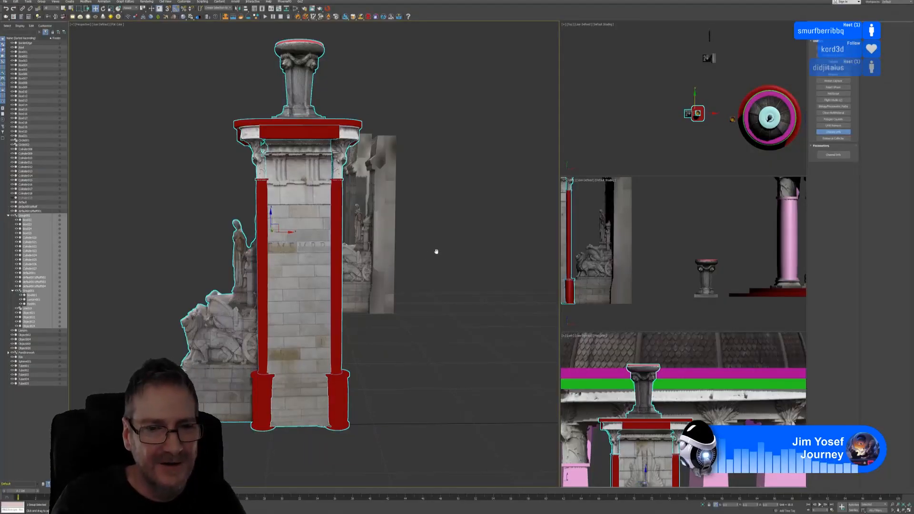
pyautogui.scroll(8, 310, 249)
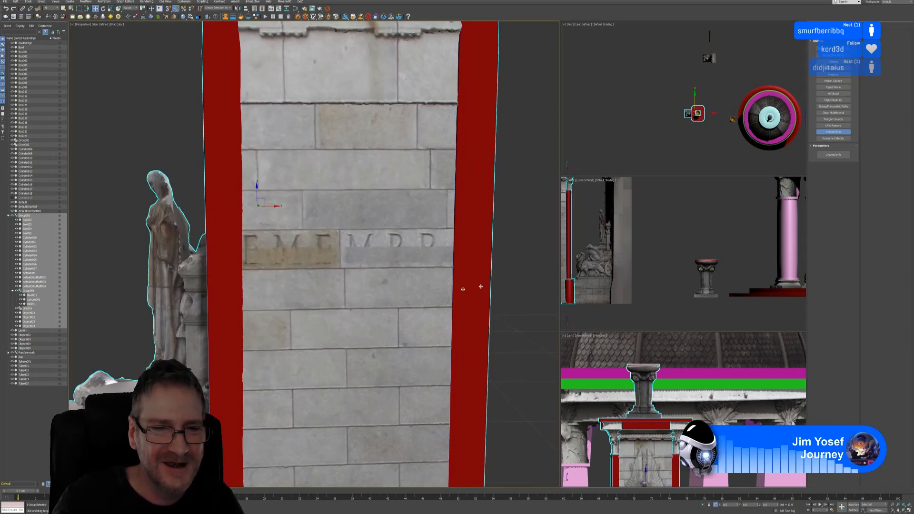
pyautogui.scroll(-5, 517, 253)
pyautogui.scroll(-3, 514, 254)
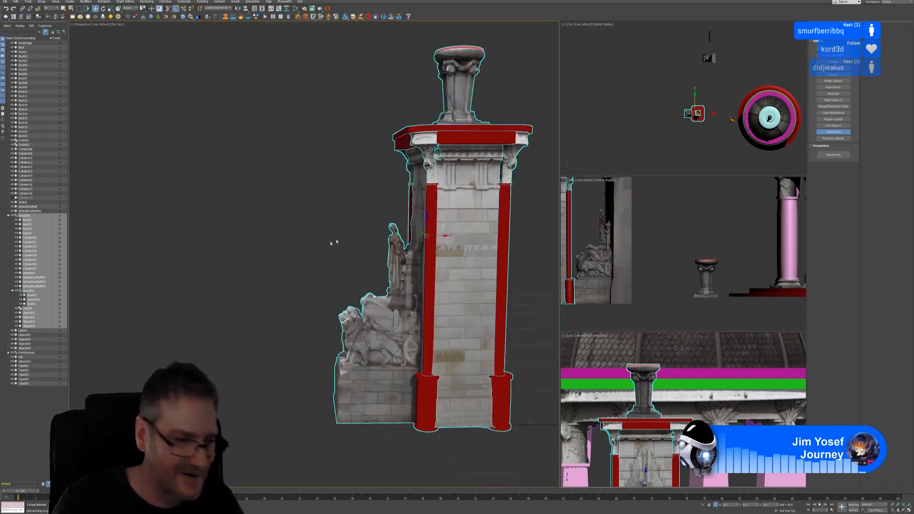
pyautogui.moveTo(282, 242); pyautogui.dragTo(196, 255, button='middle')
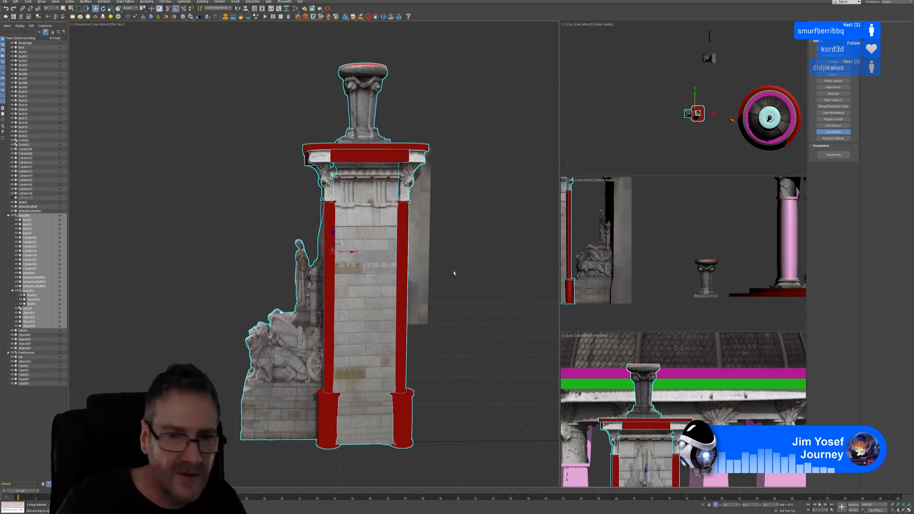
pyautogui.moveTo(454, 274)
pyautogui.keyDown('alt'); pyautogui.mouseDown(button='middle')
pyautogui.moveTo(442, 268)
pyautogui.moveTo(452, 268)
pyautogui.mouseUp(button='middle'); pyautogui.keyUp('alt')
pyautogui.scroll(5, 386, 220)
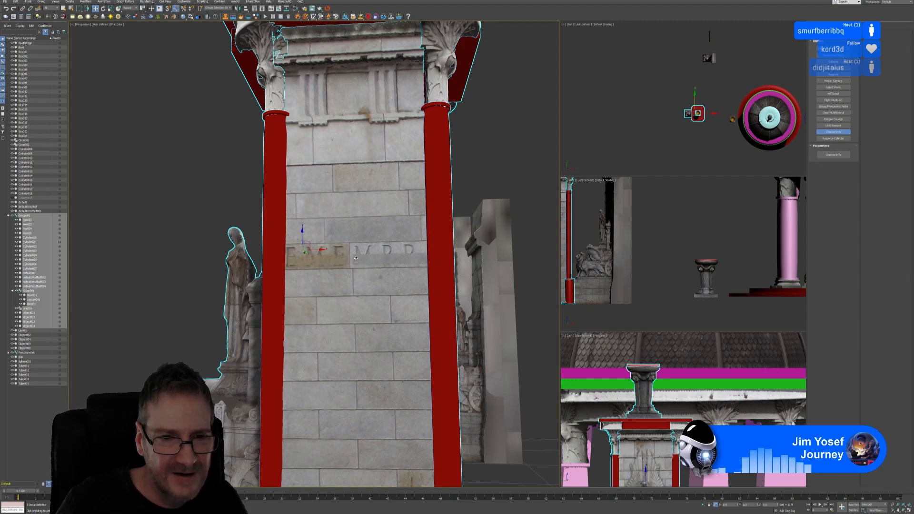
pyautogui.scroll(5, 335, 256)
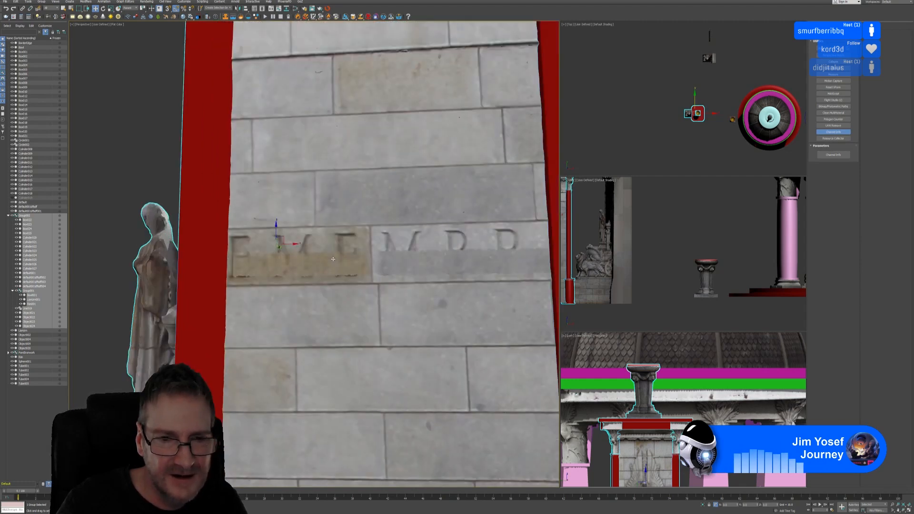
pyautogui.scroll(-2, 332, 260)
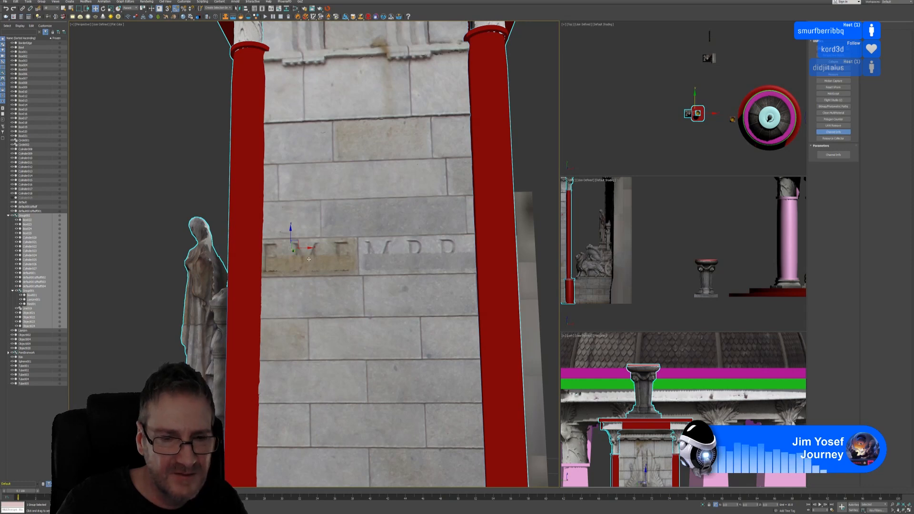
# Switch back to Photoshop and check the whole wall texture for the area matching the lettered course
pyautogui.hotkey('alt', 'Tab')
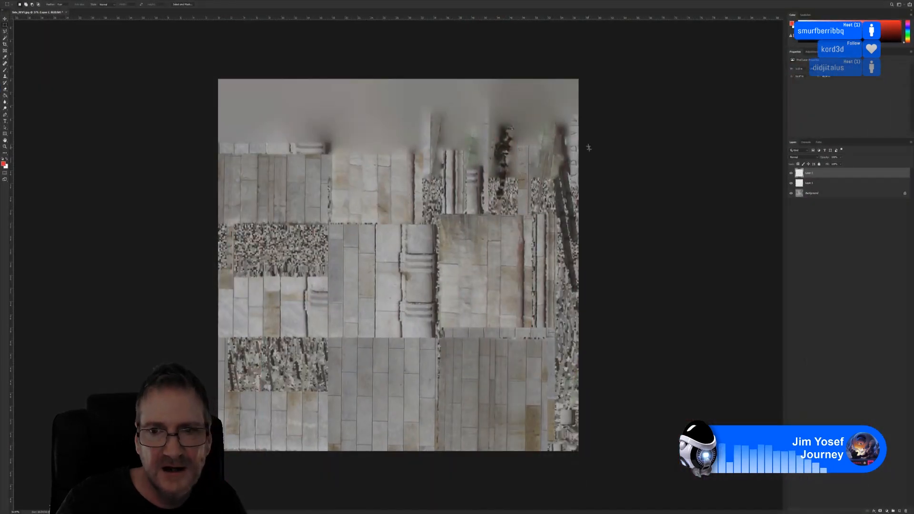
pyautogui.keyDown('alt'); pyautogui.scroll(6, 567, 135); pyautogui.keyUp('alt')
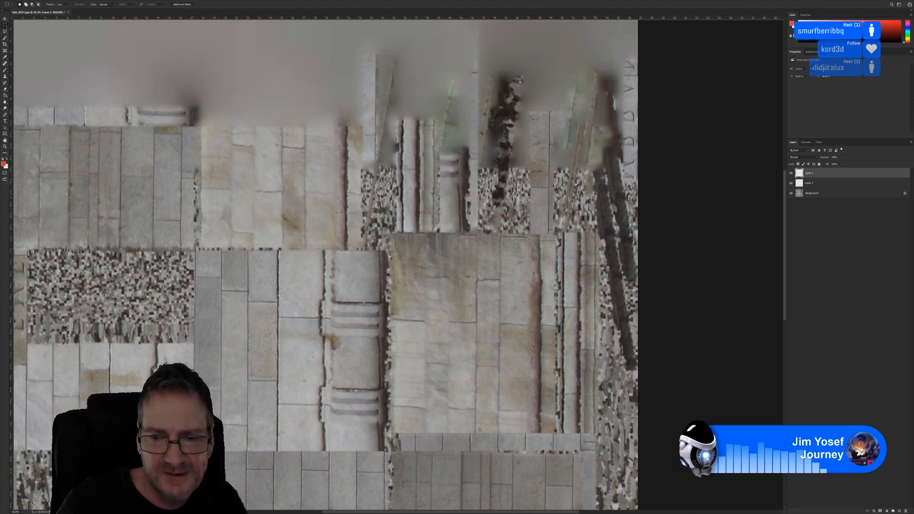
pyautogui.keyDown('alt'); pyautogui.scroll(-3, 534, 322); pyautogui.keyUp('alt')
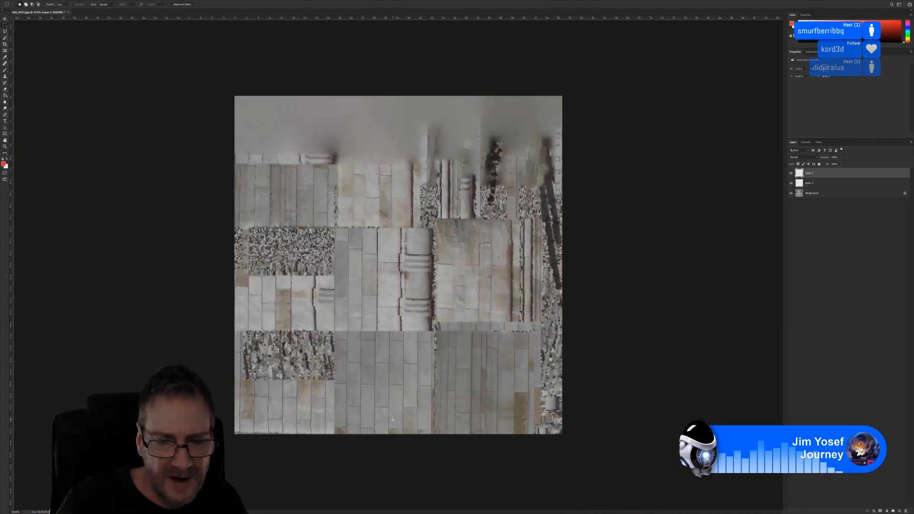
pyautogui.keyDown('alt'); pyautogui.scroll(1, 542, 366); pyautogui.keyUp('alt')
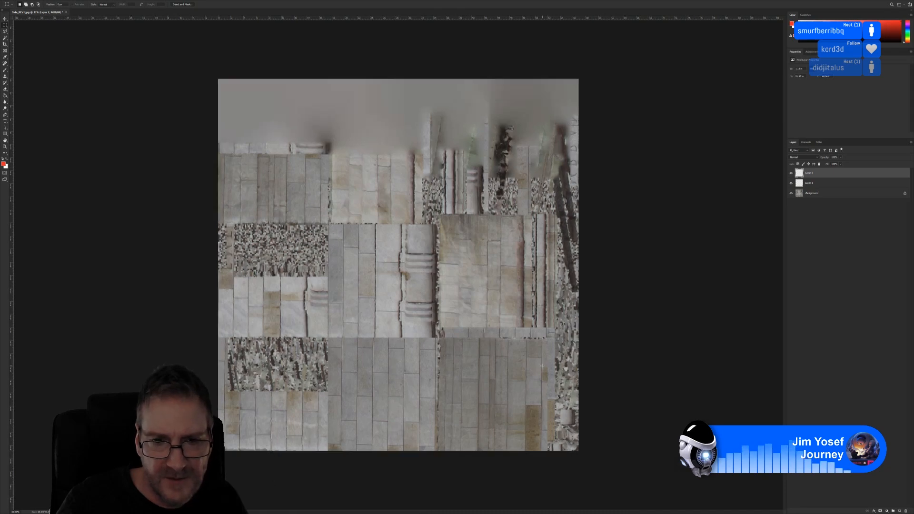
# Return to 3ds Max and examine the monument's side wall and corner columns from an angled view
pyautogui.hotkey('alt', 'Tab')
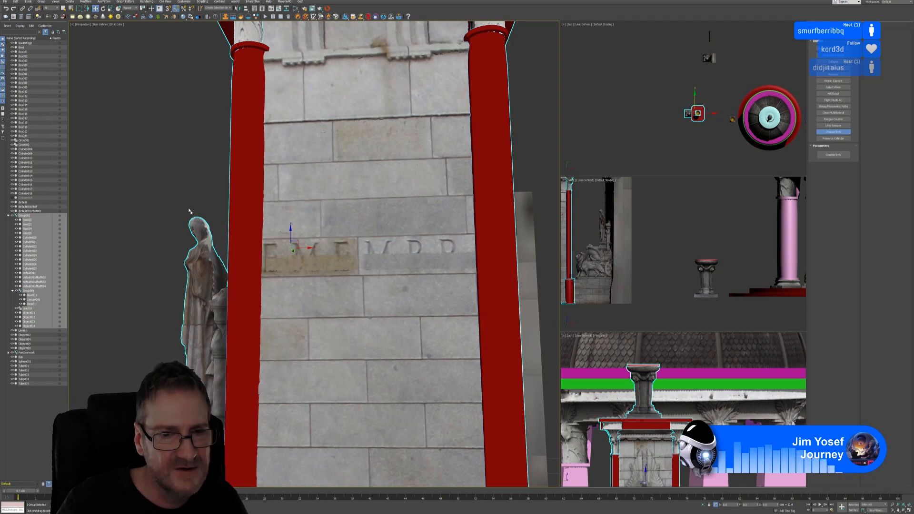
pyautogui.keyDown('alt'); pyautogui.moveTo(162, 184); pyautogui.dragTo(187, 192, button='middle'); pyautogui.keyUp('alt')
pyautogui.scroll(-8, 187, 192)
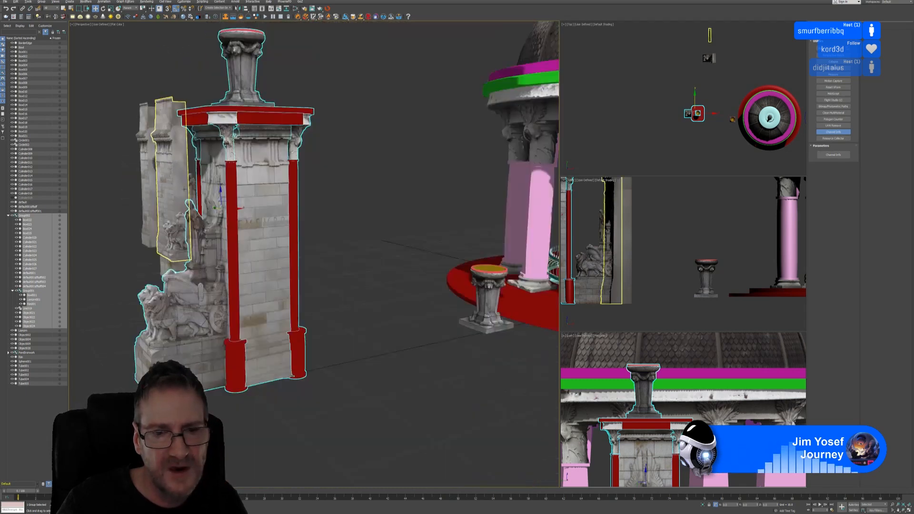
pyautogui.scroll(5, 234, 198)
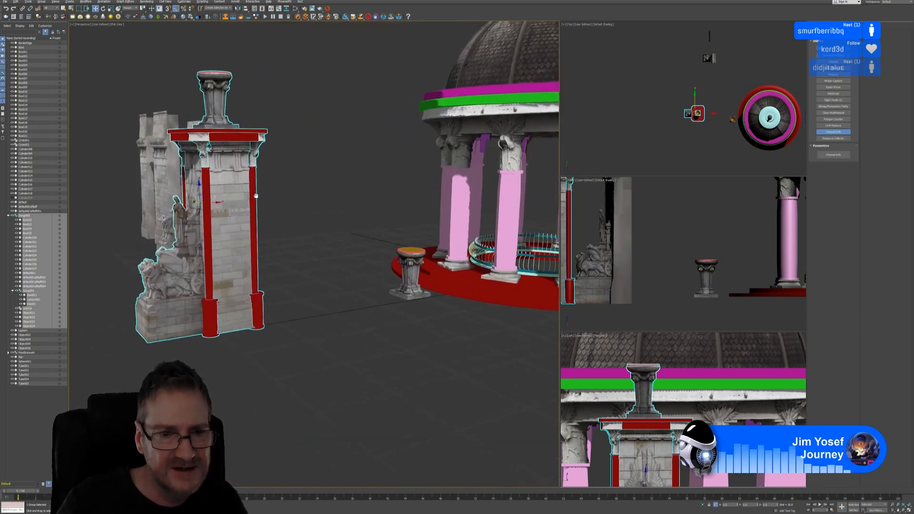
pyautogui.scroll(4, 229, 210)
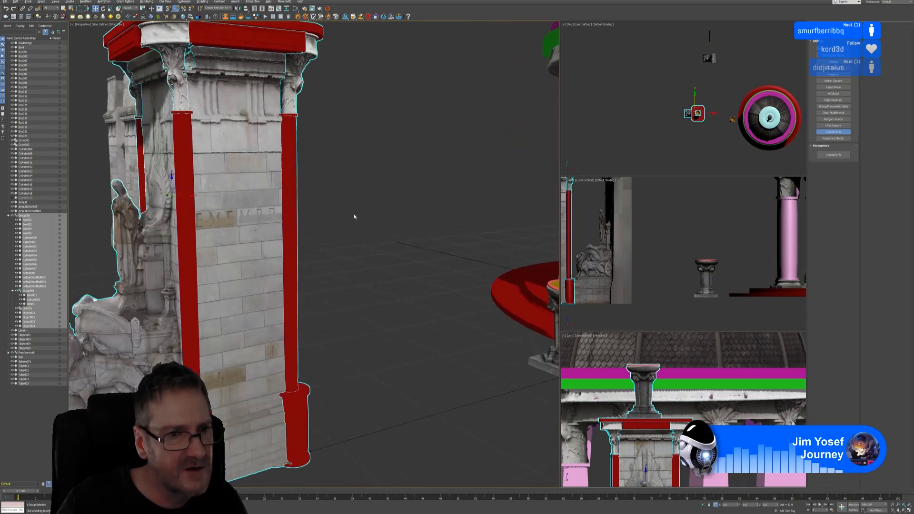
pyautogui.keyDown('alt'); pyautogui.moveTo(354, 217); pyautogui.dragTo(318, 217, button='middle'); pyautogui.keyUp('alt')
pyautogui.scroll(-8, 337, 212)
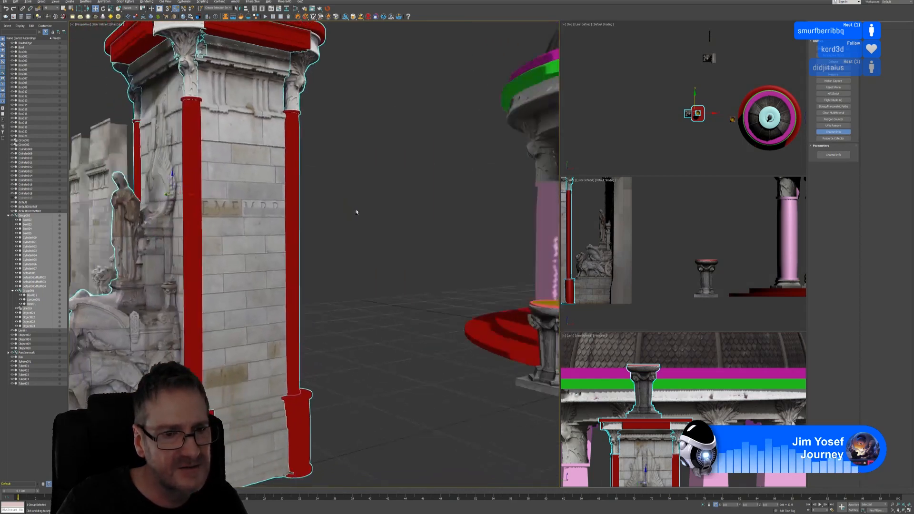
pyautogui.moveTo(359, 209)
pyautogui.mouseDown(button='middle')
pyautogui.moveTo(367, 239)
pyautogui.moveTo(364, 221)
pyautogui.mouseUp(button='middle')
# Clear the monument selection and examine its placement beside the domed rotunda in the perspective and top views
pyautogui.click(371, 224)
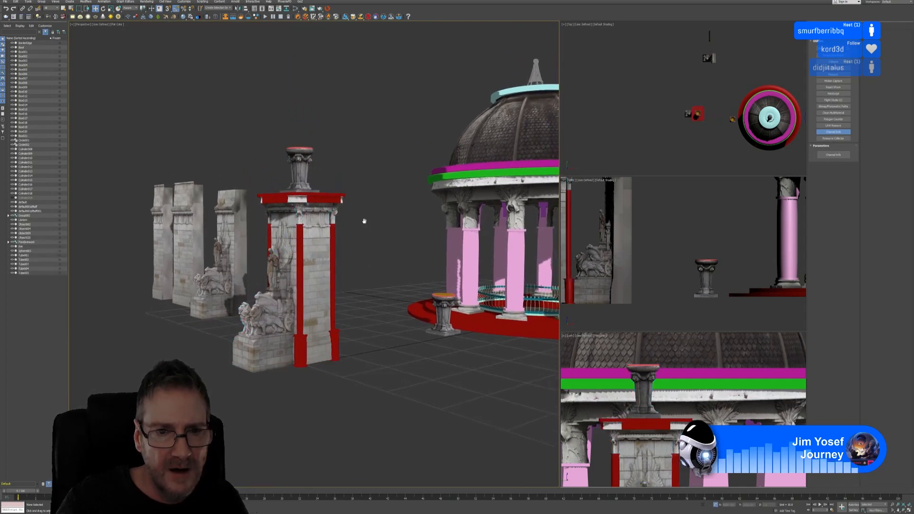
pyautogui.scroll(-4, 366, 222)
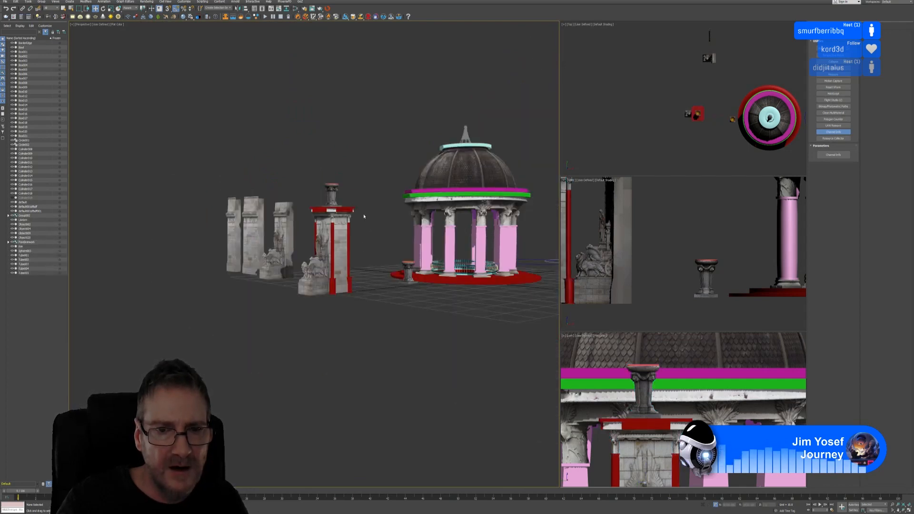
pyautogui.scroll(3, 362, 214)
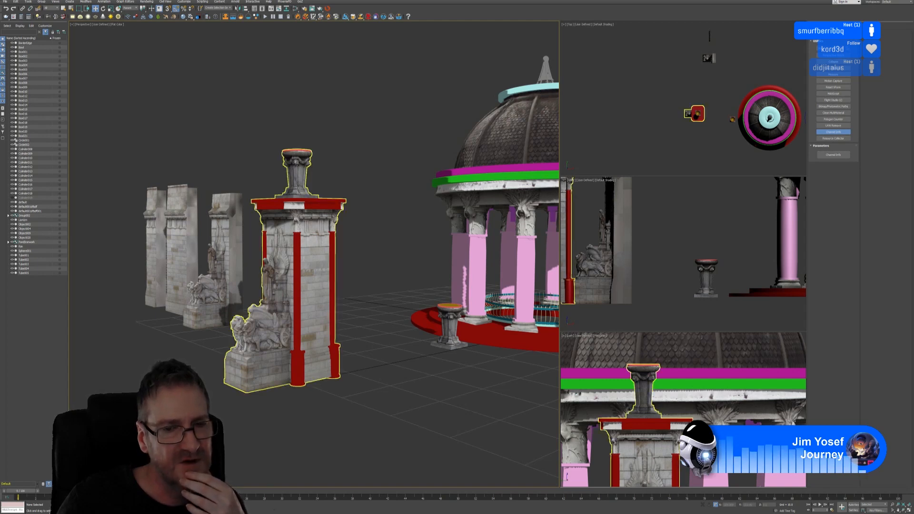
pyautogui.click(295, 113)
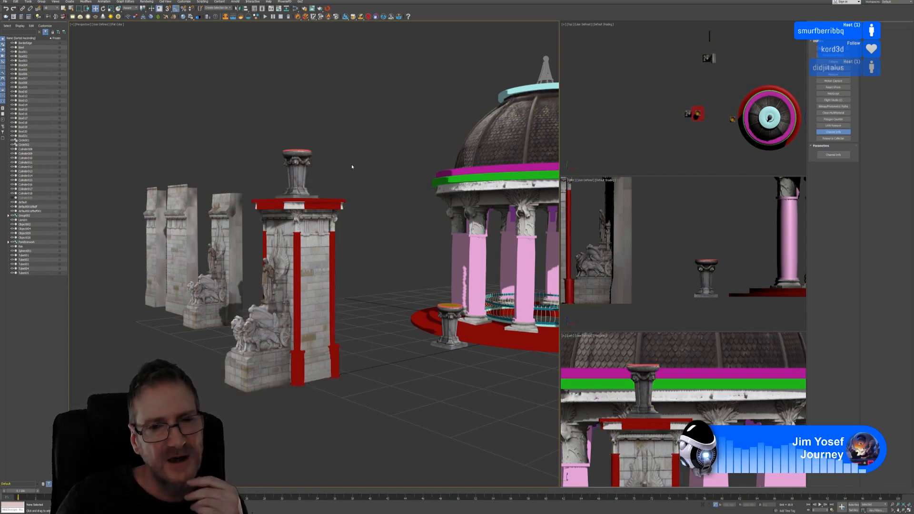
pyautogui.scroll(-5, 349, 168)
pyautogui.scroll(6, 348, 168)
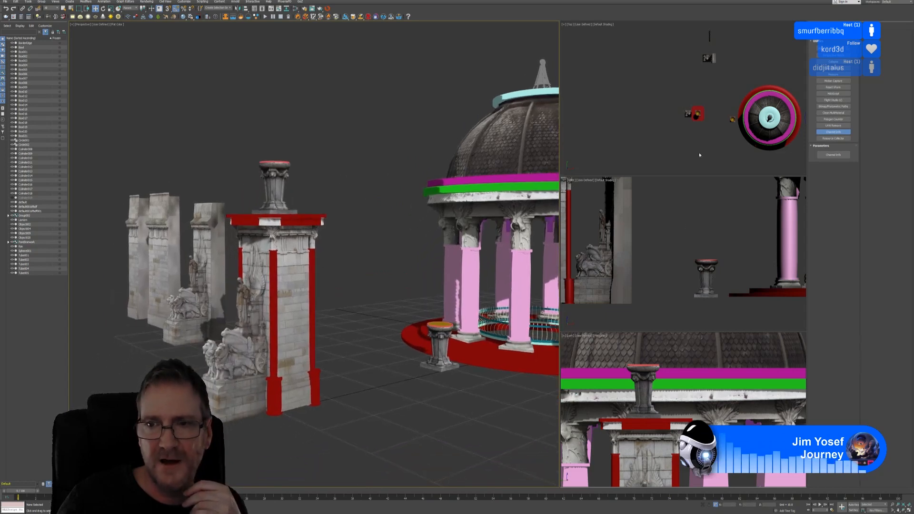
pyautogui.moveTo(700, 155); pyautogui.dragTo(647, 111, button='middle')
pyautogui.scroll(3, 647, 110)
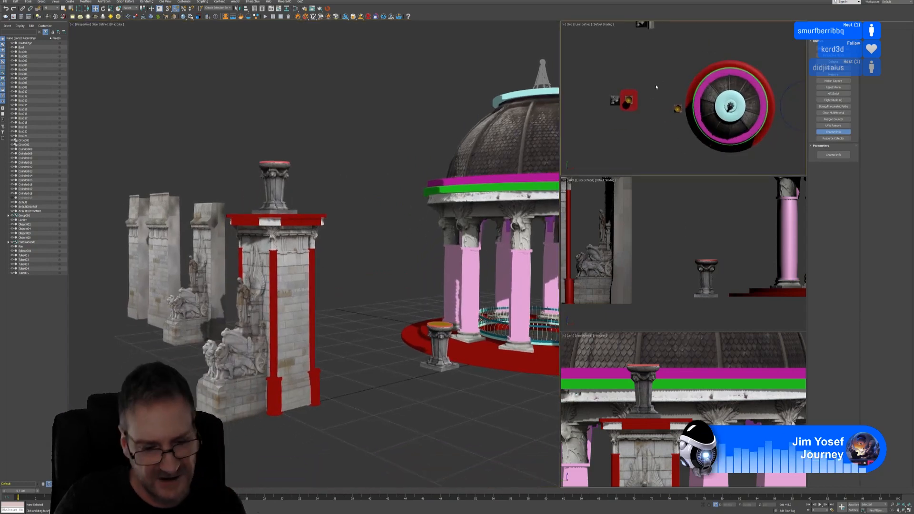